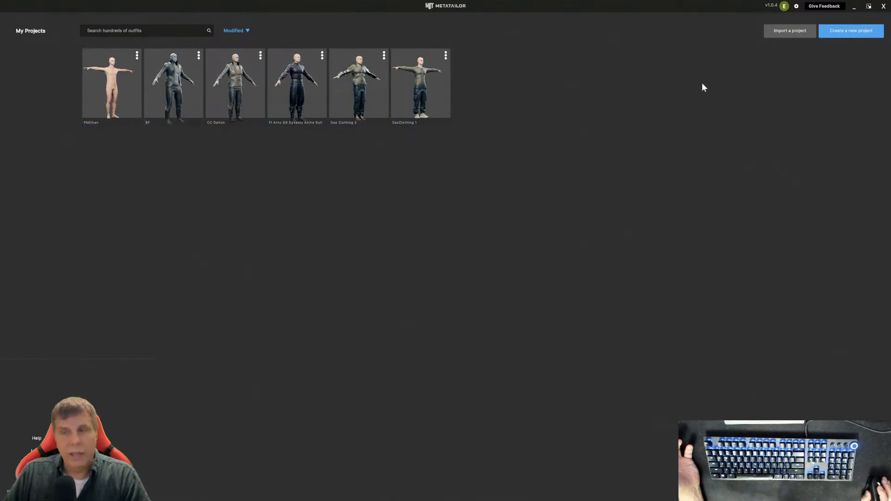
Step: Minimize MetaTailor, switch to DAZ Studio and view the FN John figure from slightly above its front
left_click(853, 9)
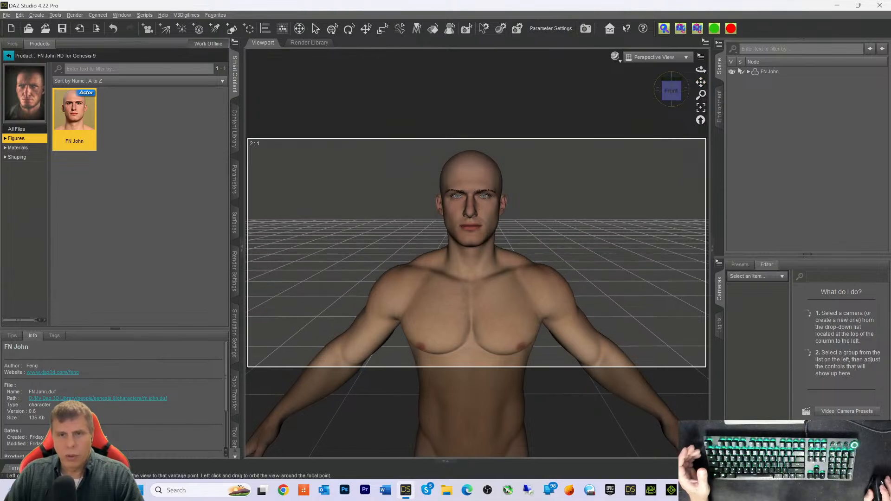
left_click_drag(674, 92, 674, 94)
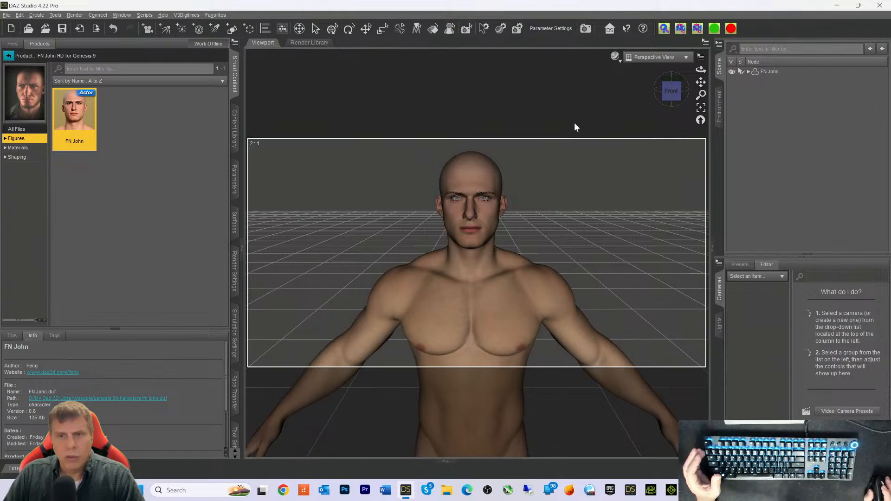
mouse_move(658, 100)
left_mouse_down()
mouse_move(695, 99)
mouse_move(656, 99)
left_mouse_up()
left_click_drag(671, 91, 621, 87)
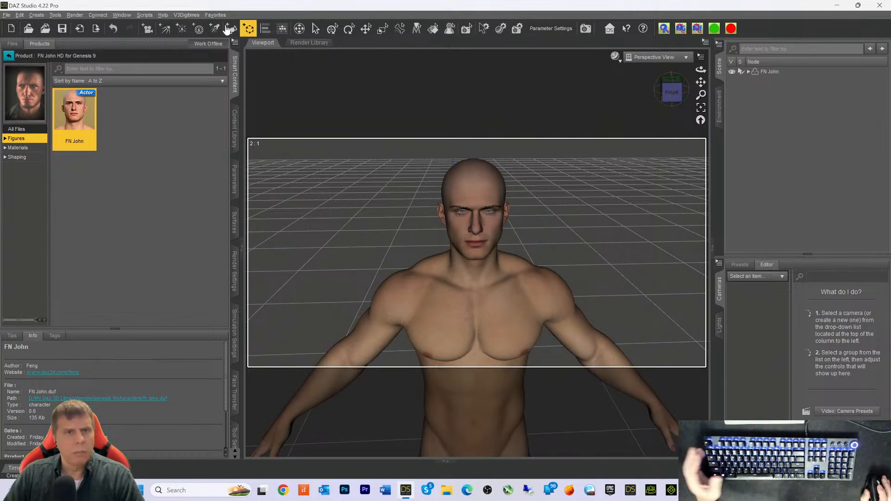
Step: Select the FN John figure and add the AH OBO Shorts to it from the custom Underwear scripts
left_click(145, 16)
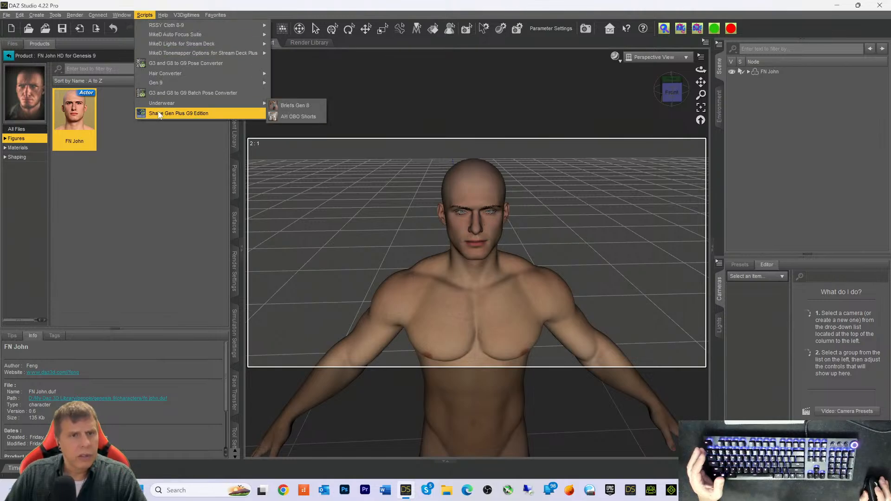
mouse_move(179, 107)
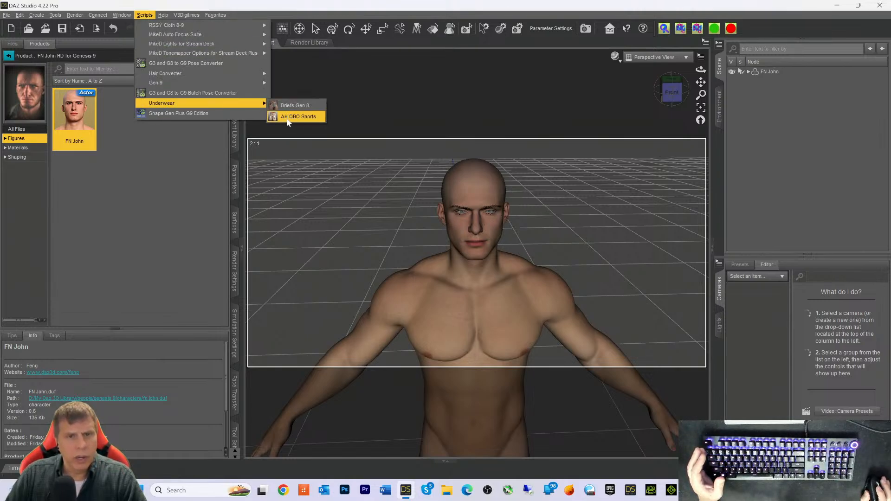
left_click(140, 188)
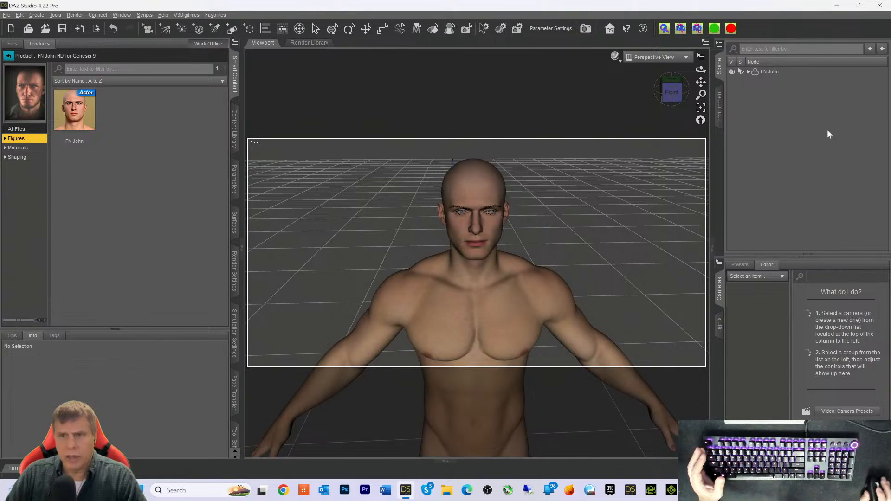
left_click(757, 72)
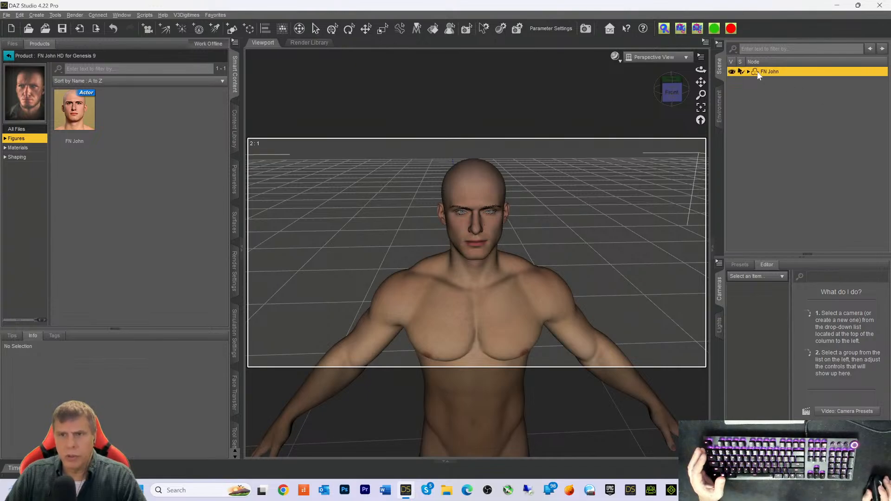
left_click(146, 16)
mouse_move(248, 109)
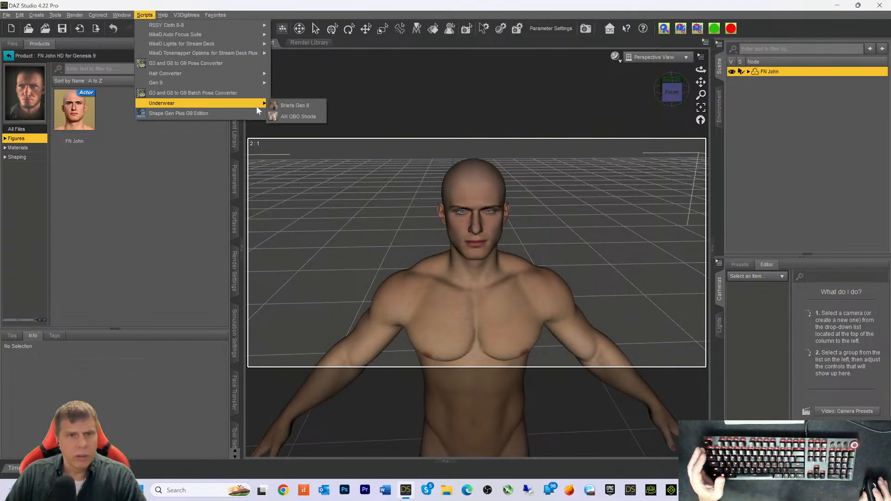
left_click(279, 116)
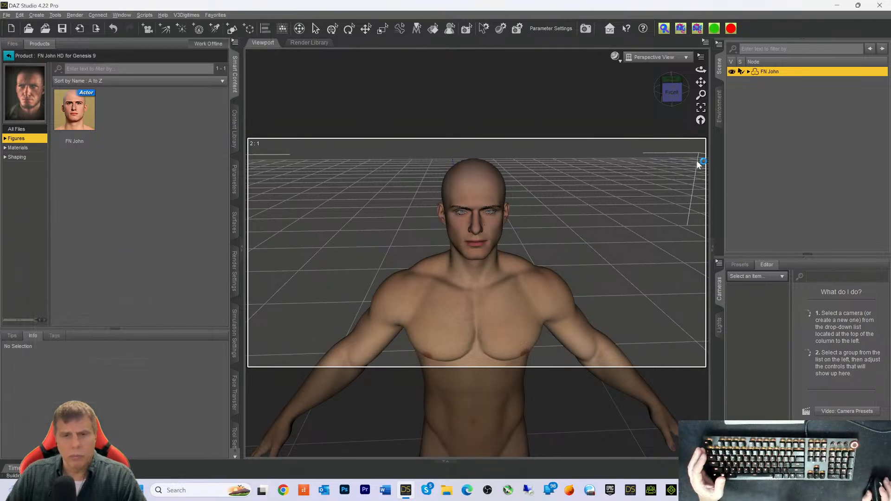
mouse_move(672, 92)
left_mouse_down()
mouse_move(700, 76)
mouse_move(672, 86)
left_mouse_up()
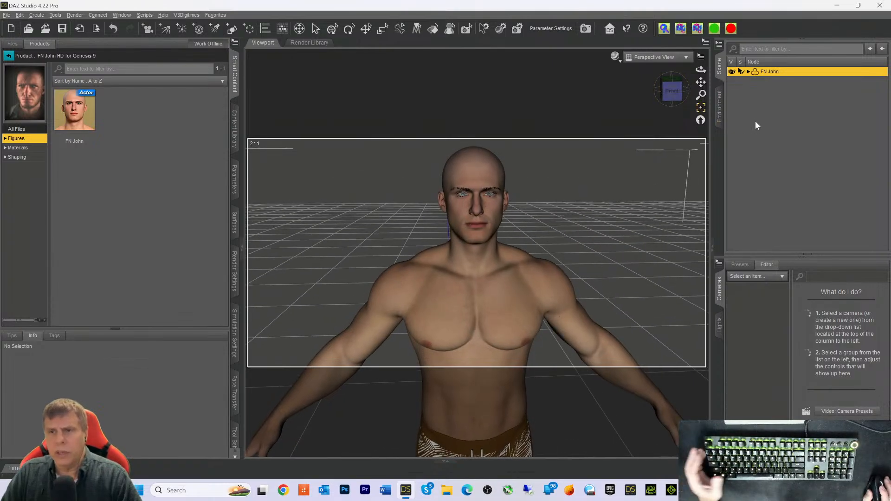
Step: Delete the Genesis 9 Eyelashes, G9 Eyebrows Fiber Style 06 and Genesis 9 Tear nodes from the FN John figure
left_click(747, 71)
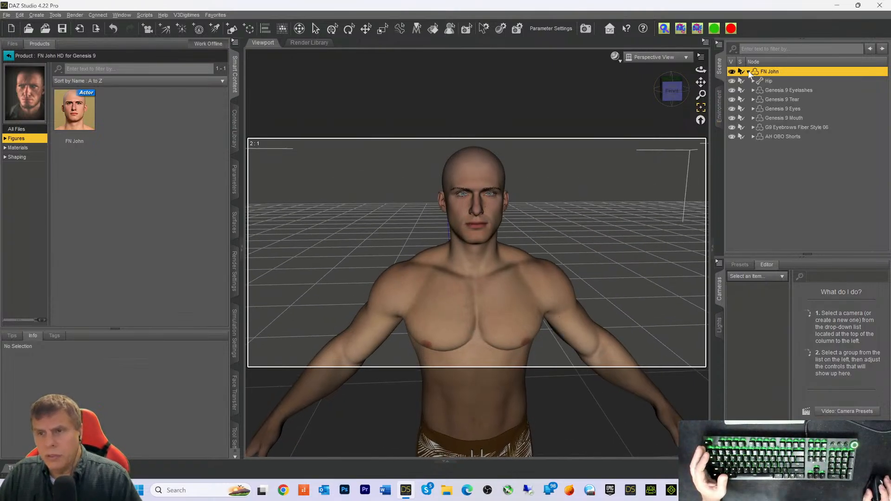
left_click(777, 93)
key("Delete")
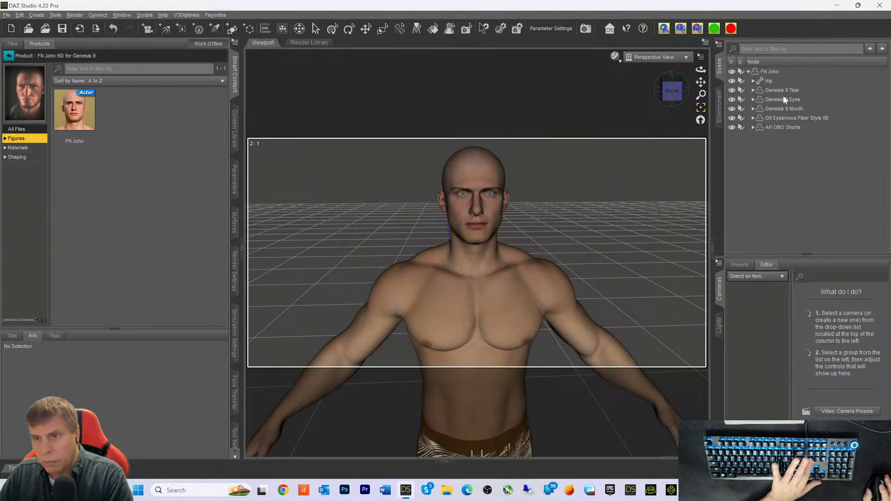
left_click(774, 120)
key("Delete")
left_click(779, 90)
key("Delete")
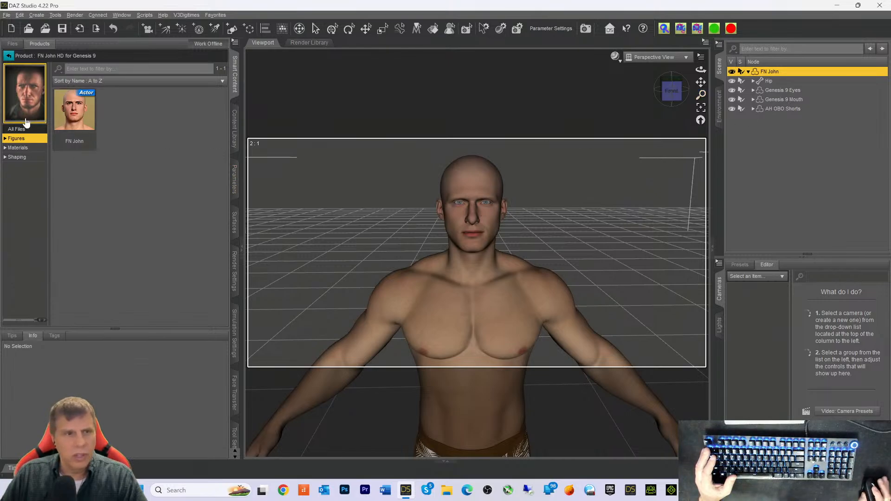
left_click(6, 15)
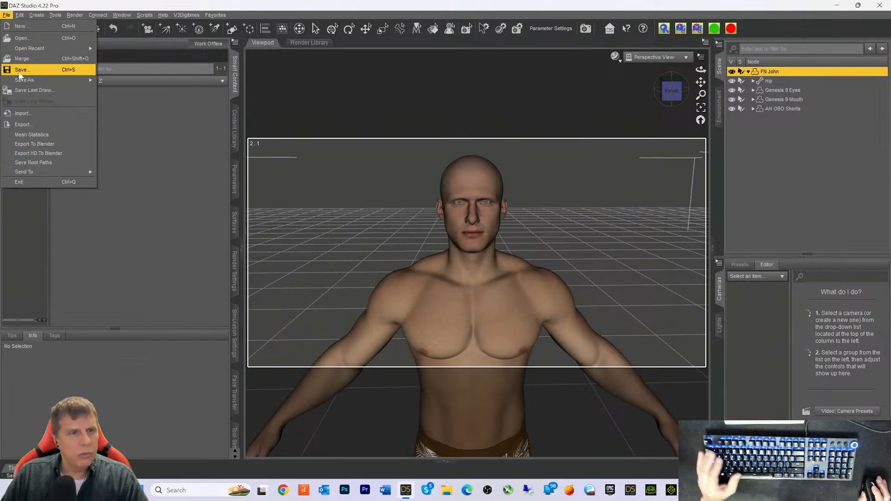
left_click(94, 287)
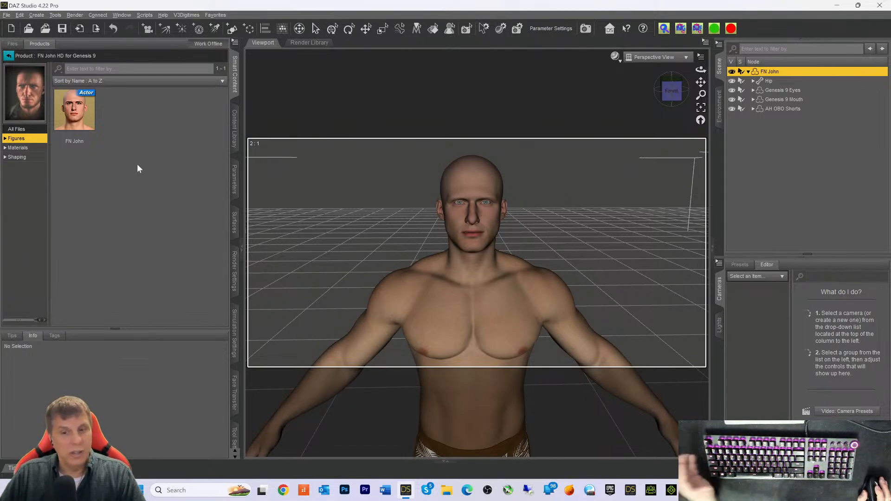
left_click(7, 15)
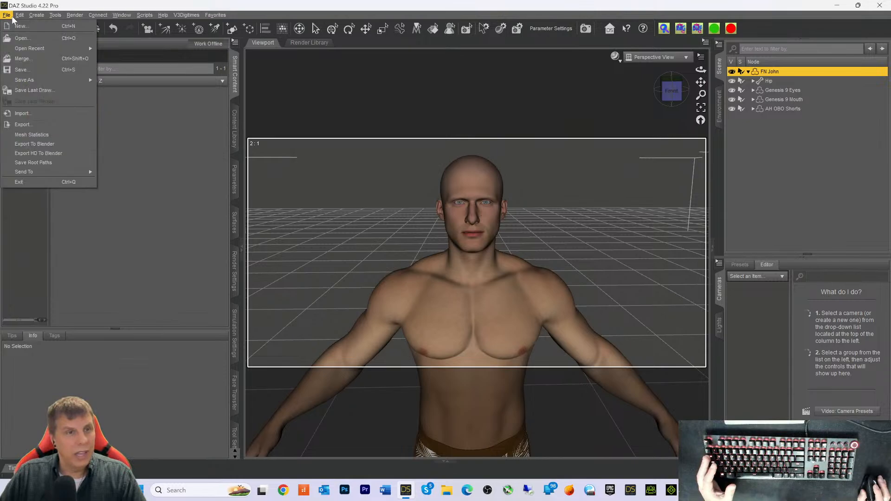
left_click(139, 323)
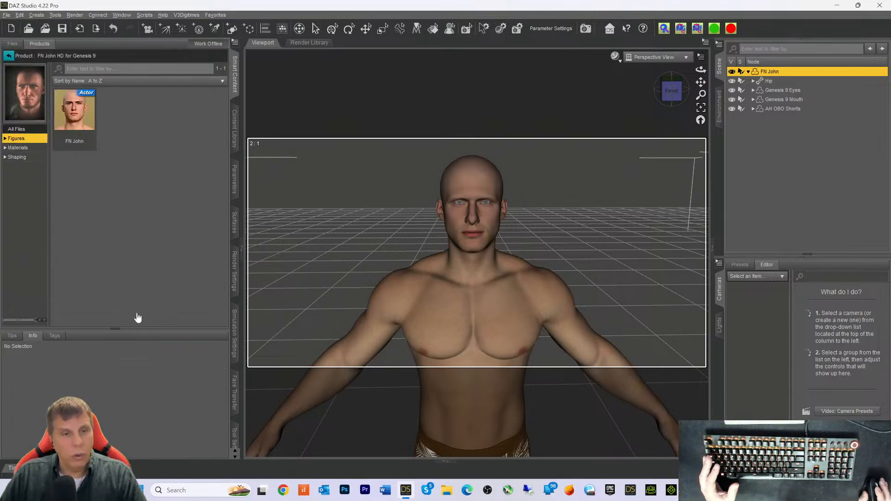
Step: Apply the Genesis9T_pose.duf file from the DazResource T_Pose folder to the FN John figure
left_click(446, 490)
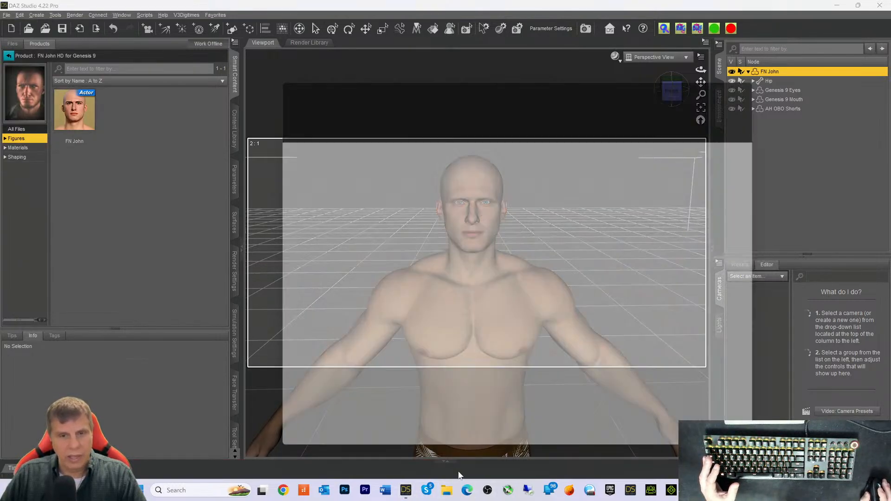
left_click_drag(412, 80, 335, 69)
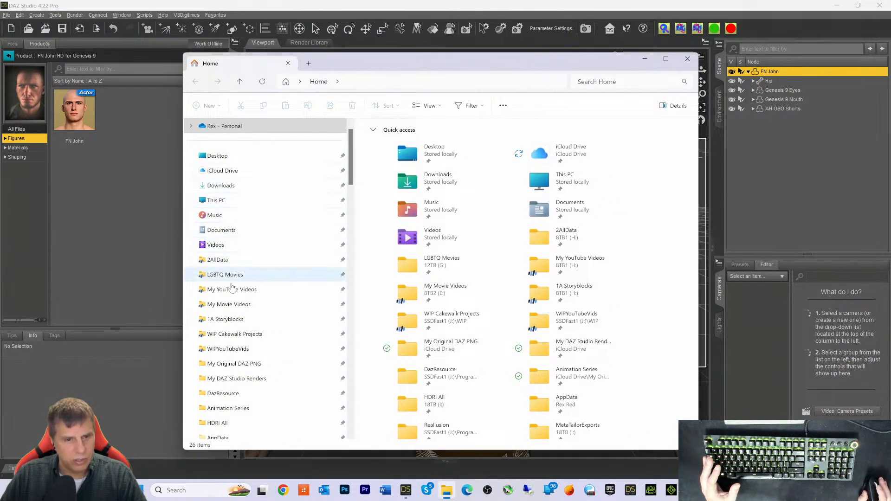
scroll(232, 314, "down", 2)
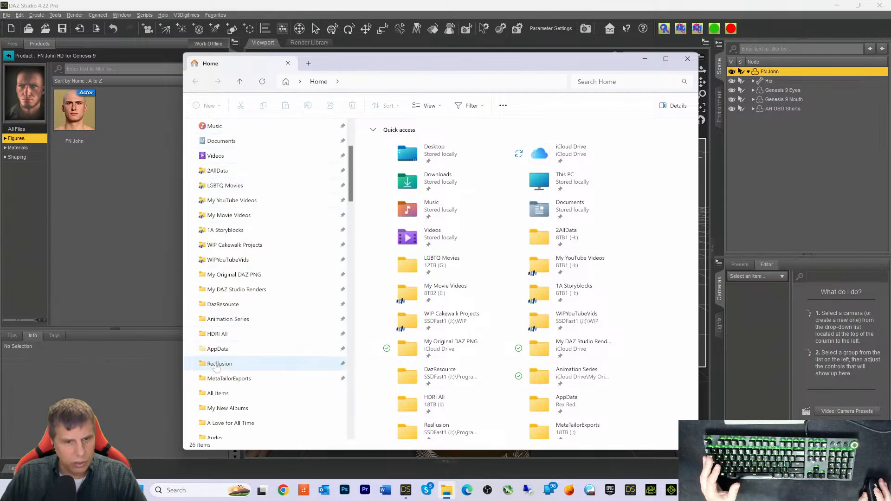
left_click(225, 308)
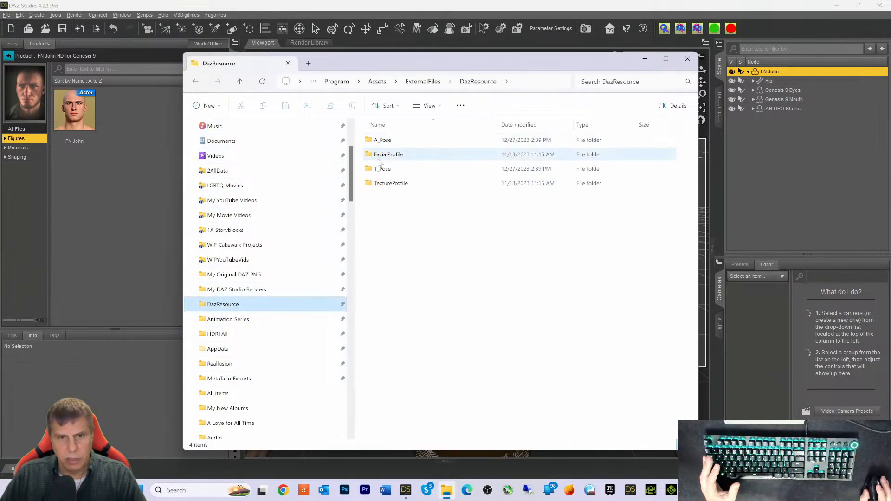
double_click(382, 169)
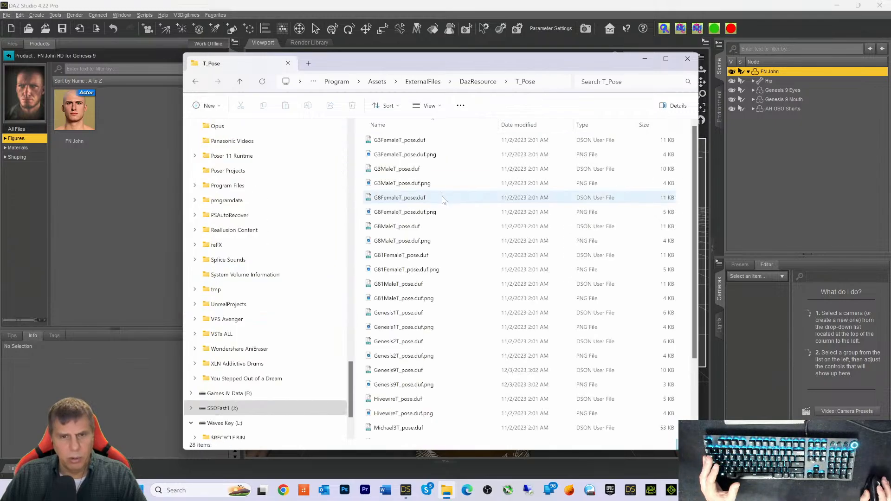
scroll(427, 324, "down", 3)
left_click_drag(354, 63, 742, 72)
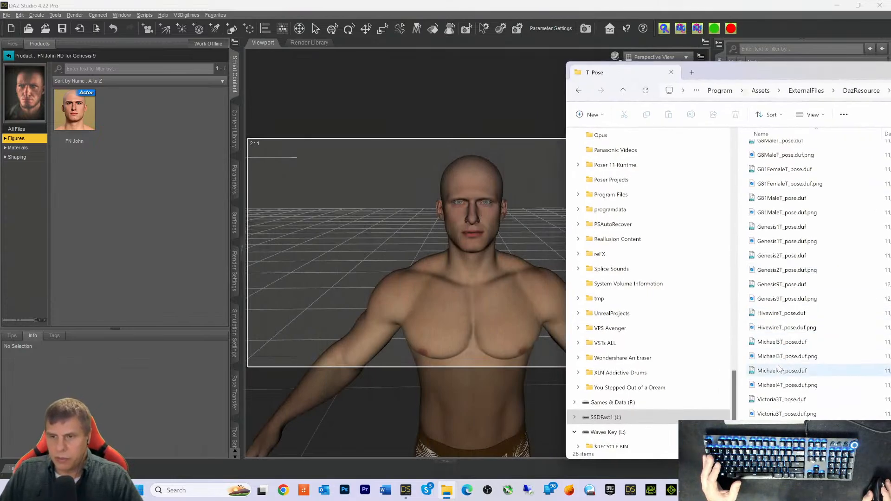
left_click_drag(773, 290, 477, 306)
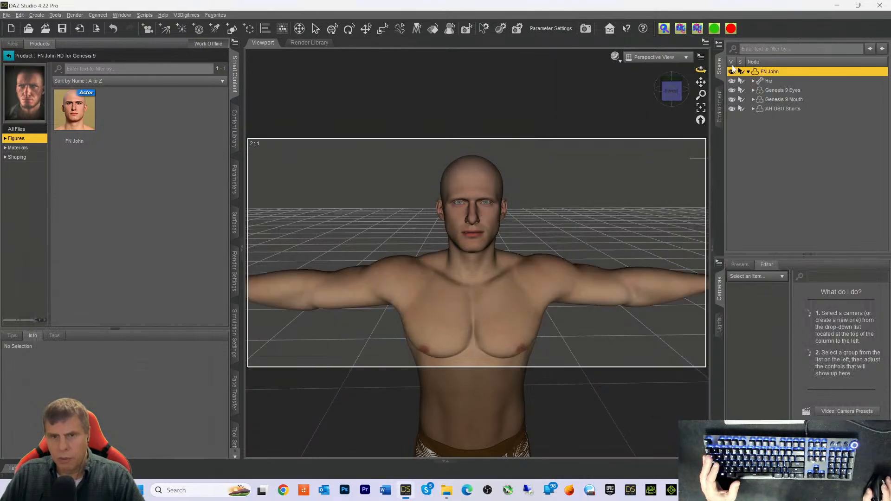
Step: Examine the FN John figure's T-pose from head to feet in the viewport
scroll(601, 310, "down", 5)
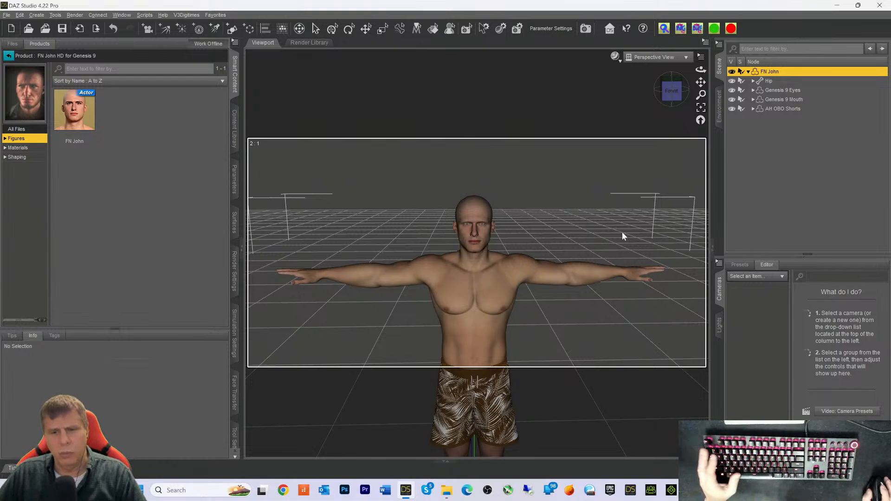
scroll(480, 228, "up", 1)
scroll(480, 228, "down", 2)
left_click_drag(699, 84, 696, 30)
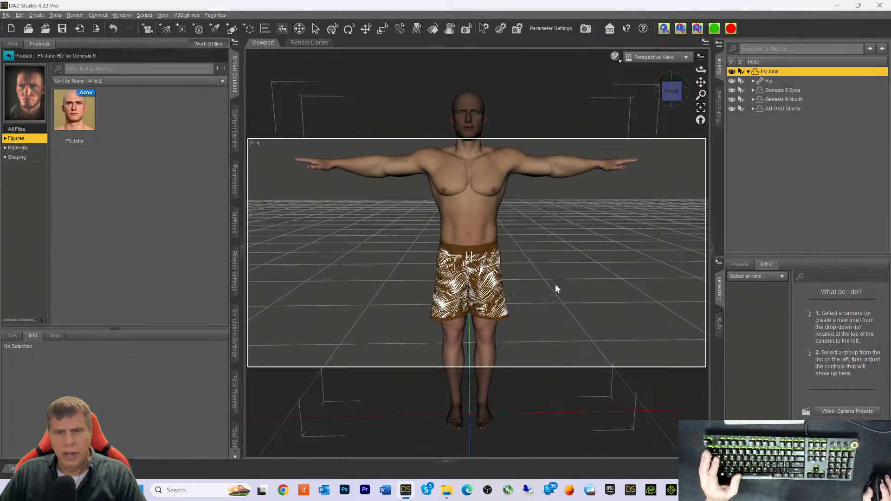
scroll(622, 203, "down", 2)
scroll(622, 199, "up", 2)
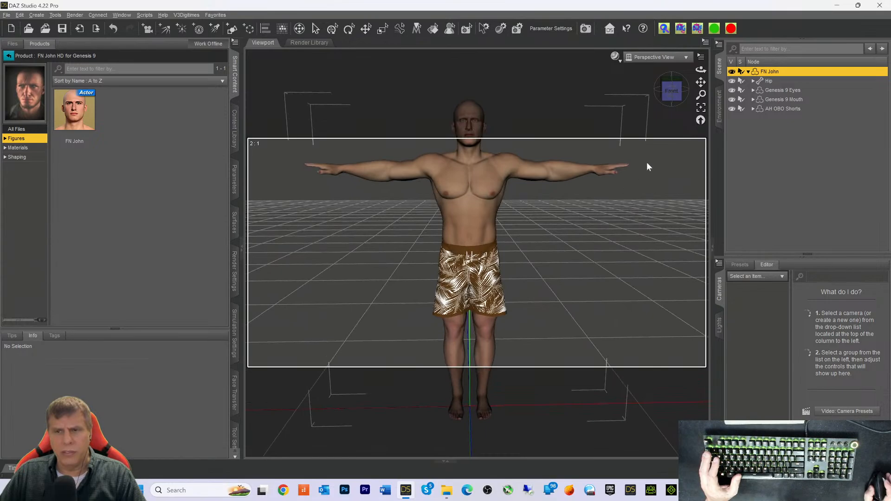
left_click_drag(700, 82, 698, 158)
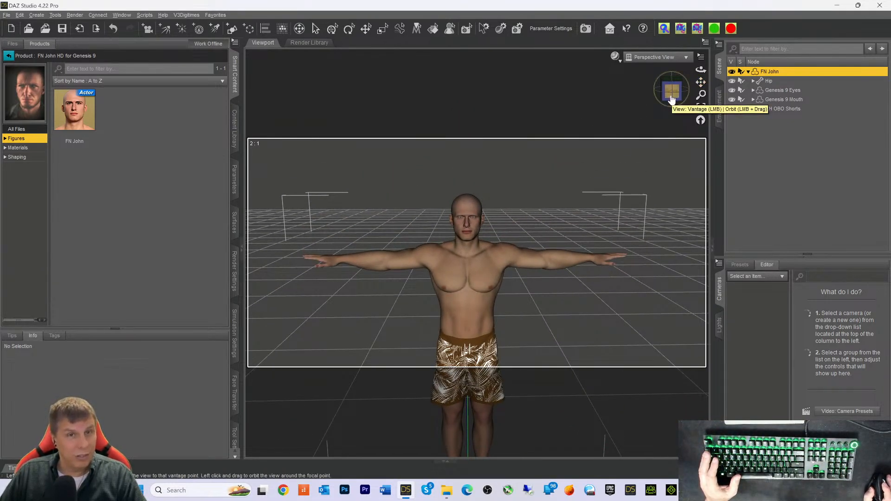
left_click(672, 95)
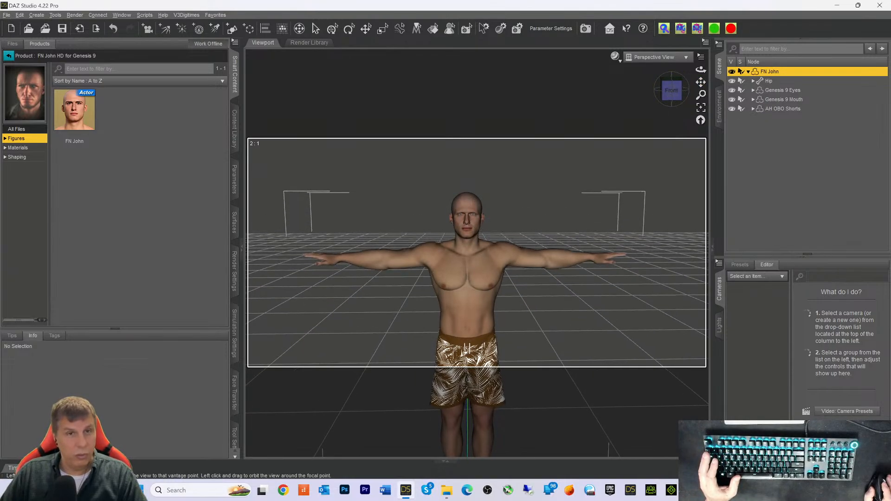
left_click_drag(700, 82, 700, 92)
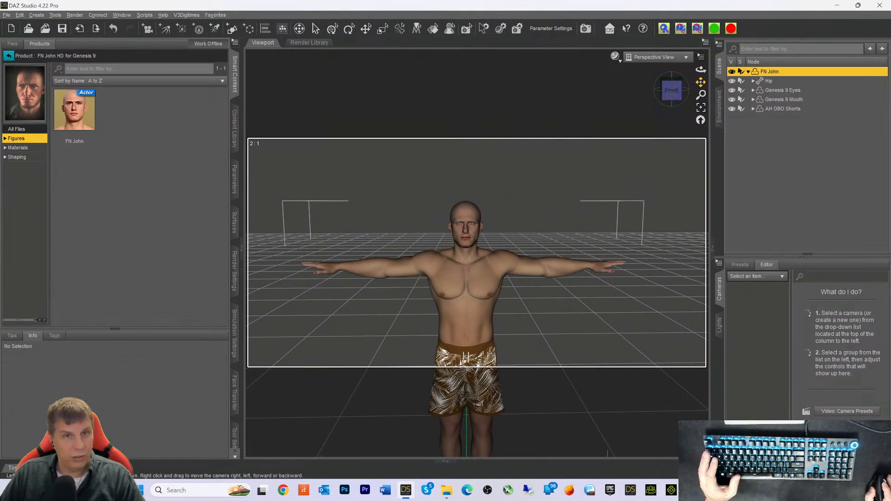
Step: Browse the Genesis 9 wardrobe products and inspect the Strife Pants in the dForce Strife Outfit
left_click(9, 55)
mouse_move(124, 167)
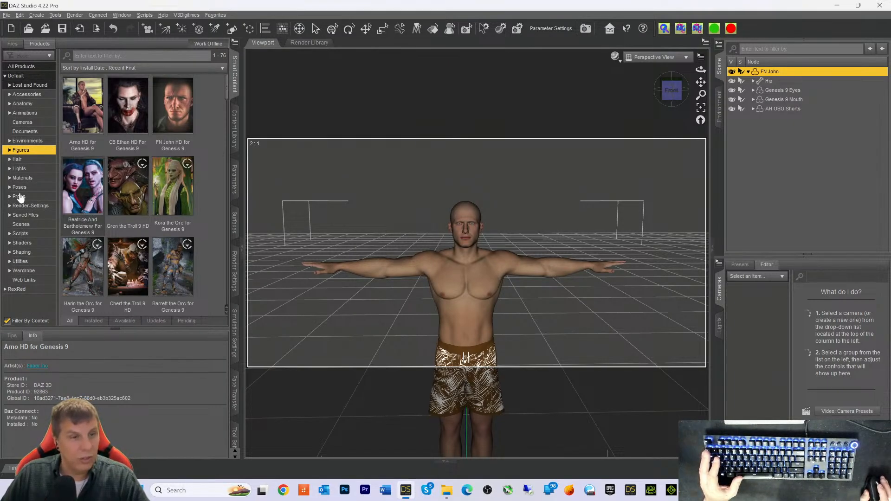
left_click(24, 270)
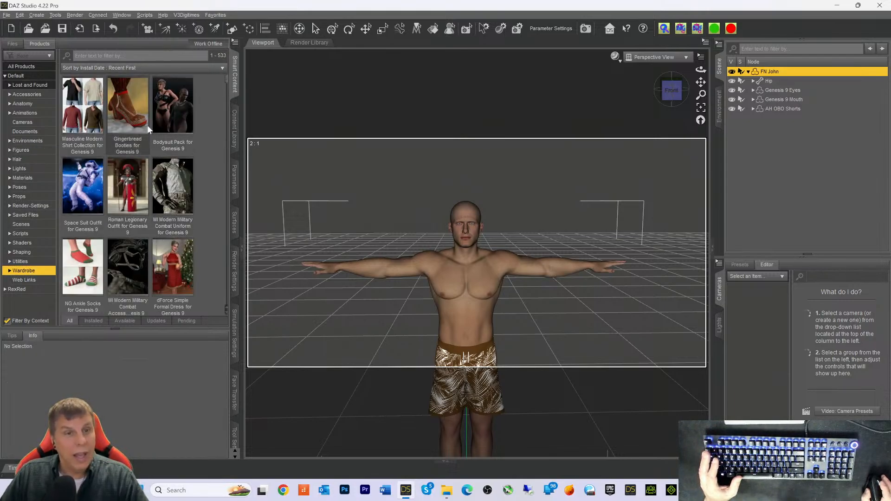
scroll(135, 182, "down", 5)
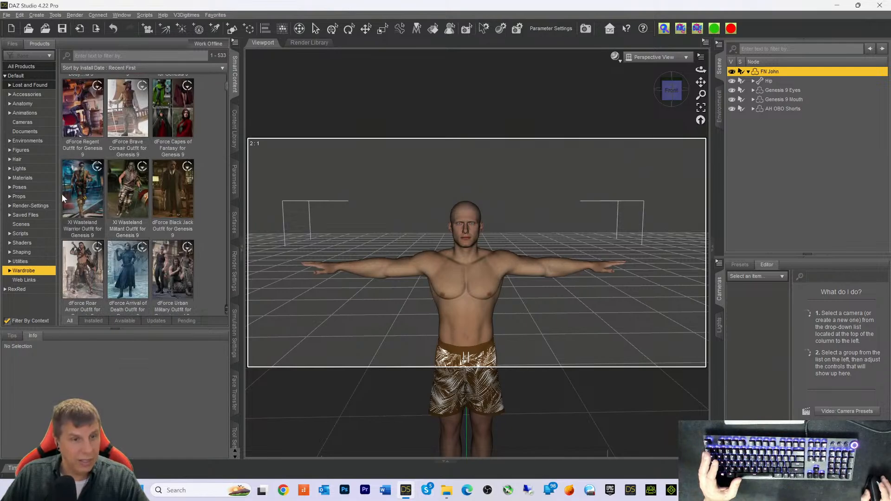
scroll(106, 193, "down", 3)
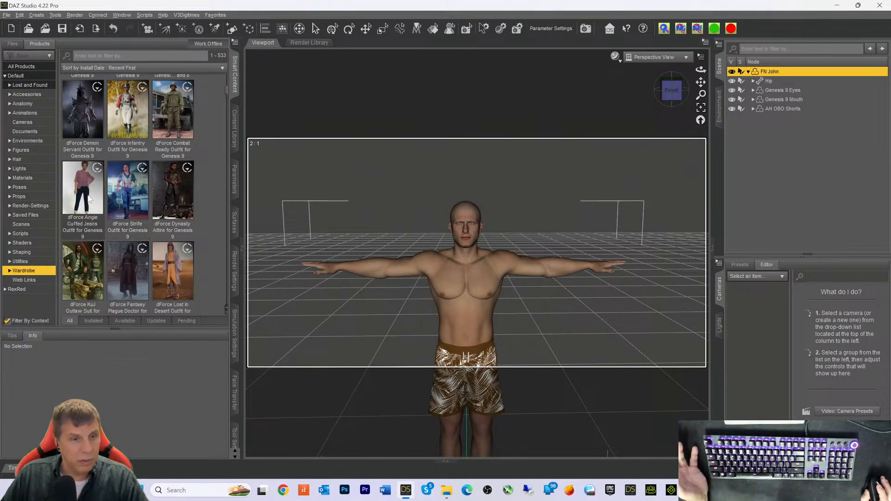
mouse_move(88, 197)
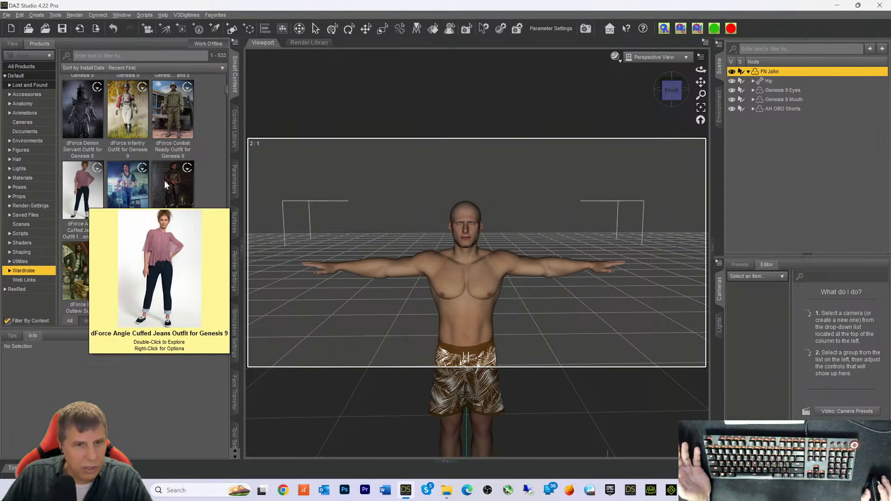
scroll(192, 163, "up", 5)
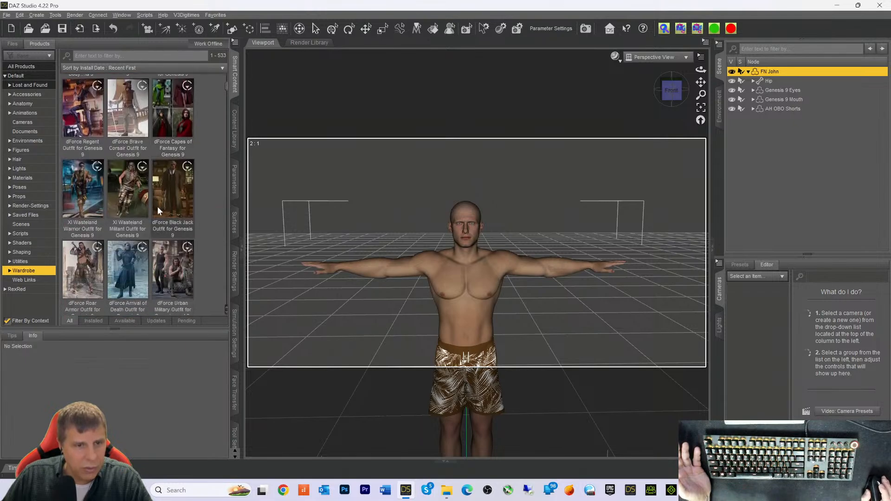
scroll(145, 208, "down", 5)
mouse_move(130, 193)
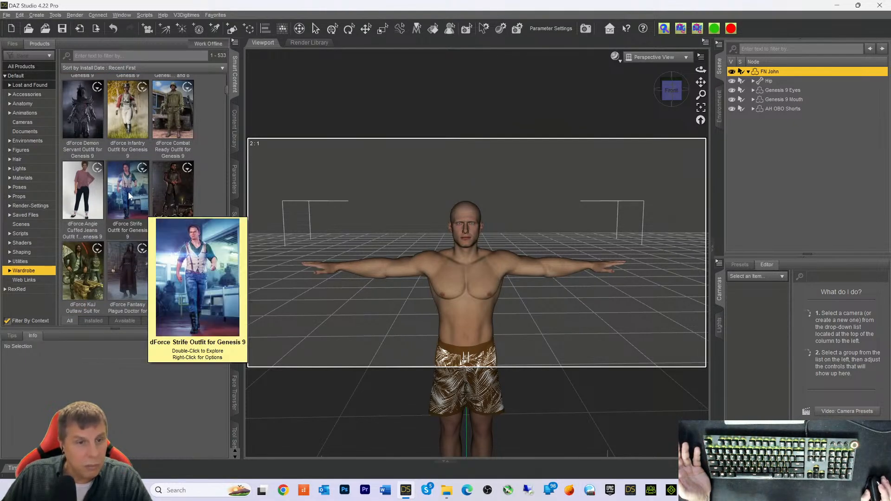
double_click(126, 190)
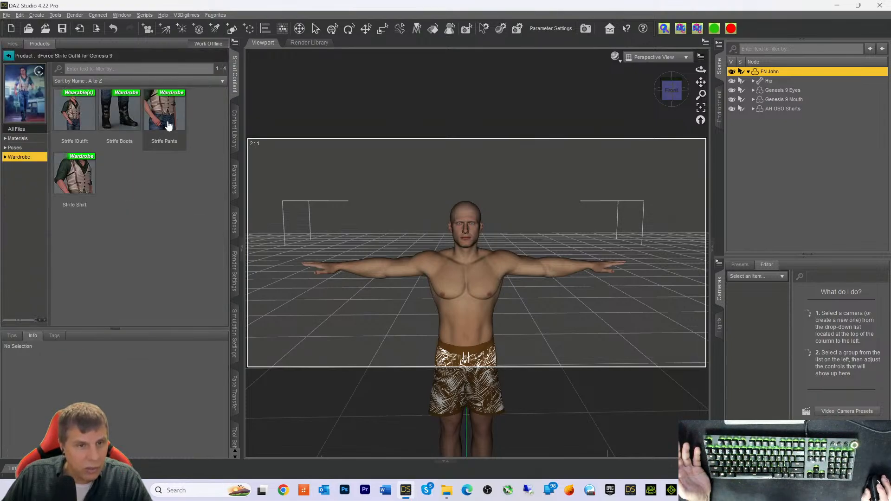
left_click(169, 125)
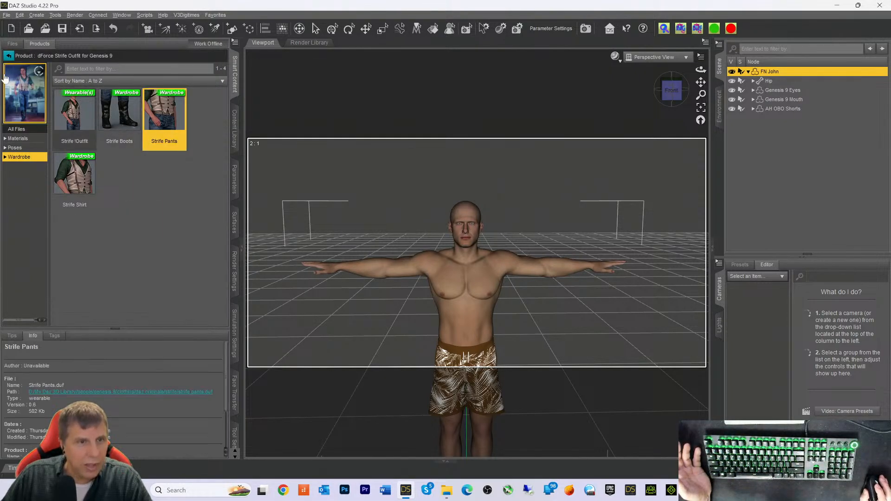
left_click(8, 55)
Step: Add the ASO Pant from the dForce Adventure Style Outfit for Genesis 9 to the FN John figure
scroll(124, 200, "down", 5)
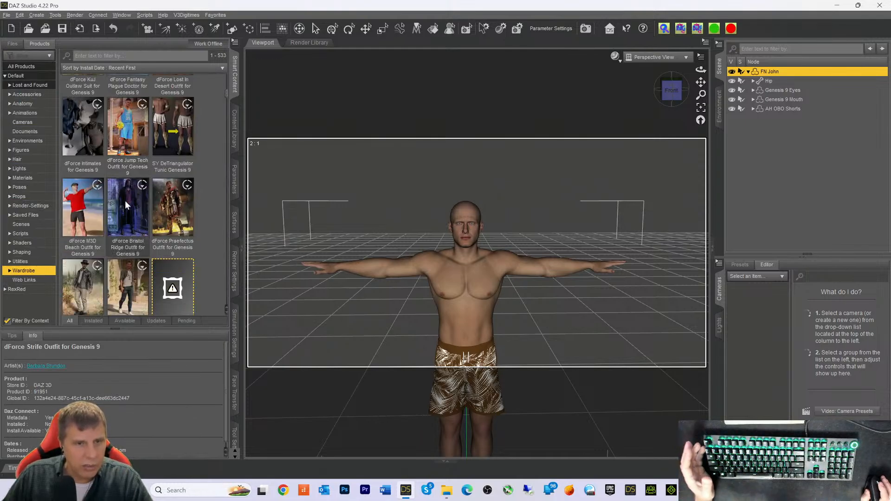
scroll(132, 211, "down", 3)
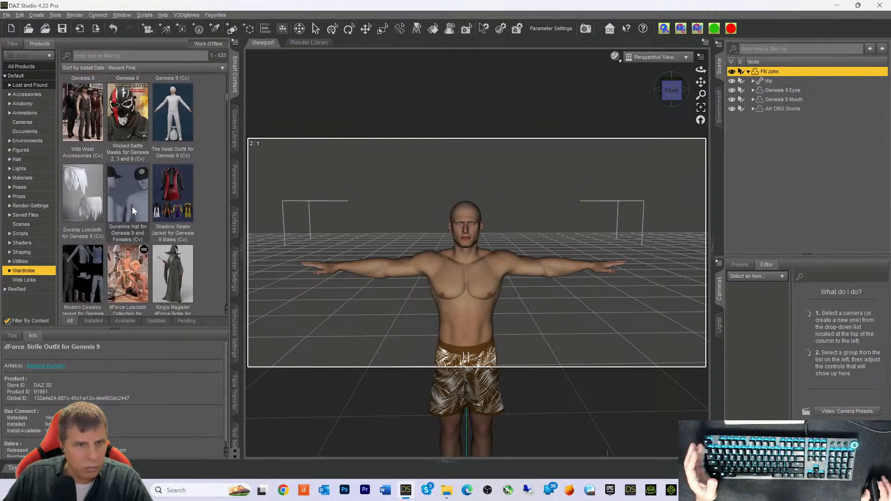
scroll(132, 211, "up", 3)
scroll(132, 207, "down", 10)
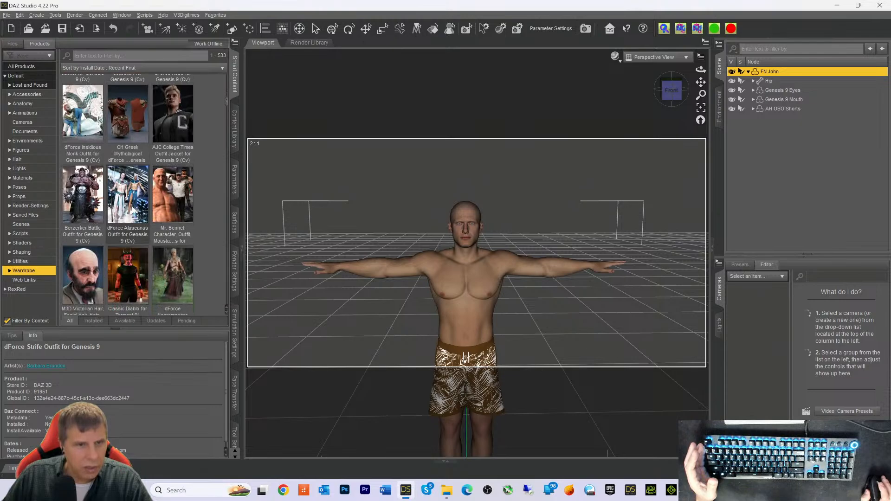
scroll(107, 201, "down", 5)
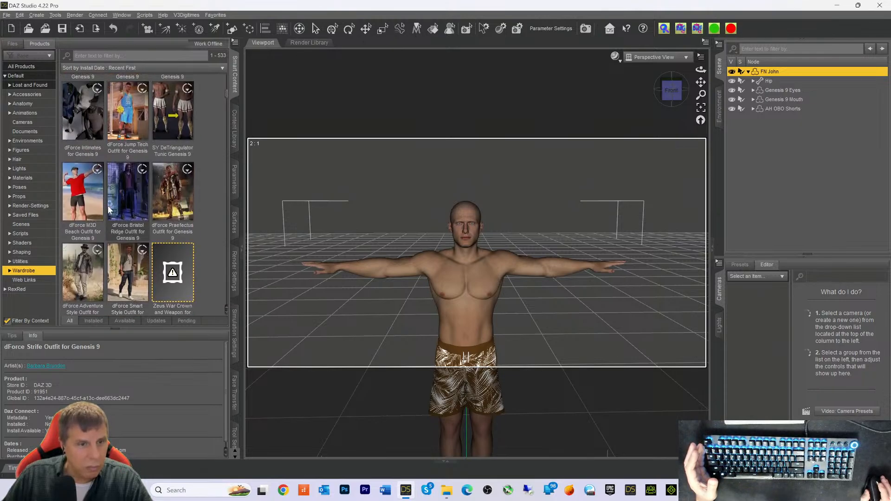
double_click(82, 268)
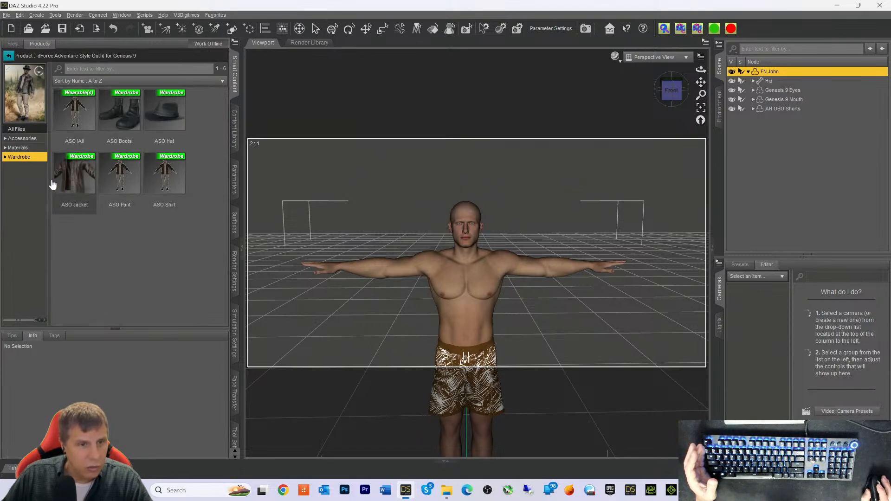
left_click(108, 182)
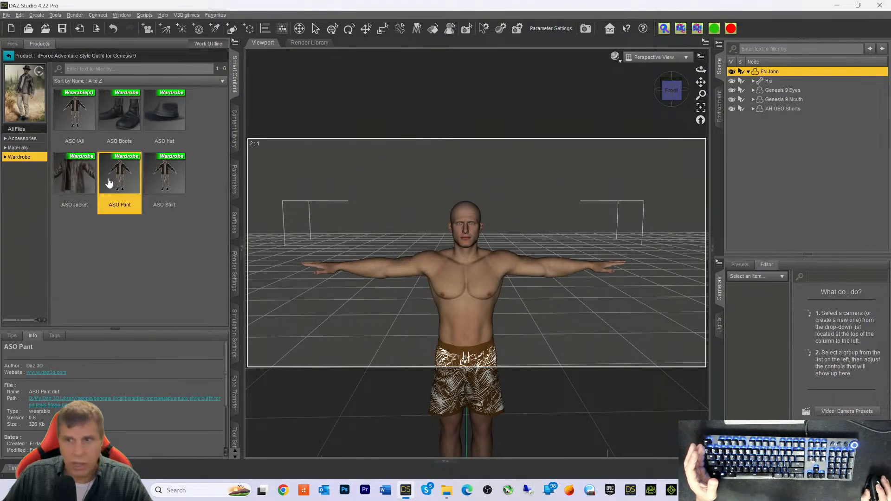
double_click(110, 182)
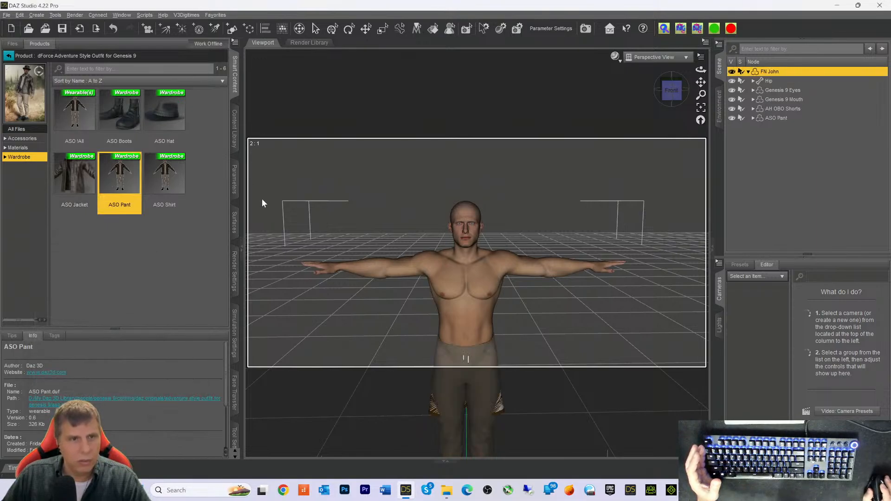
Step: Delete the AH OBO Shorts from the FN John figure
left_click(764, 116)
left_click(774, 112)
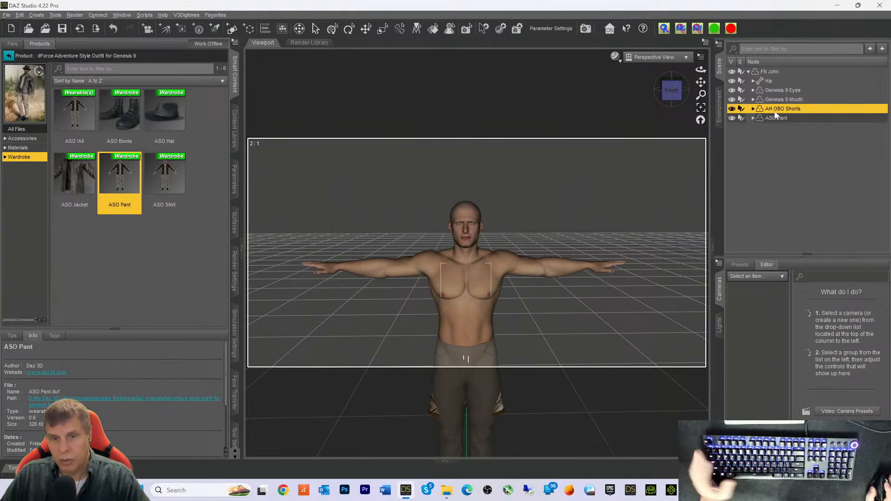
key("Delete")
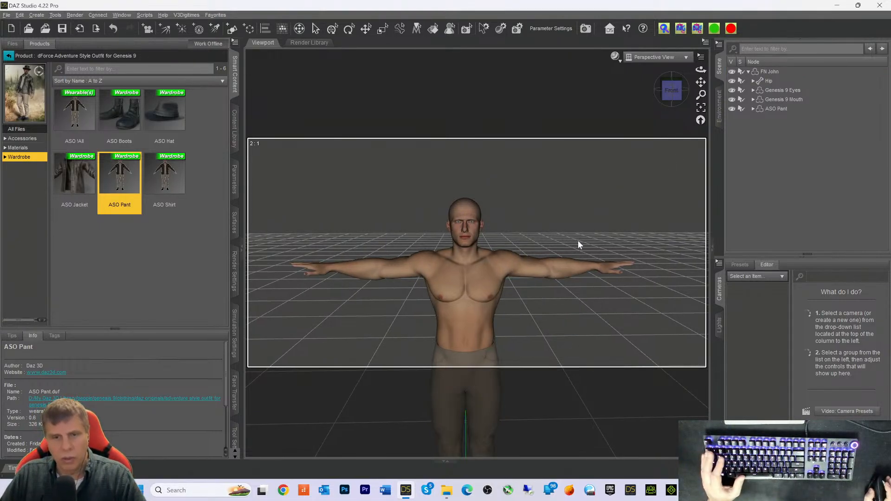
Step: Examine how the ASO Pant fits the T-posed FN John figure, both close up and at full length
scroll(578, 240, "down", 2)
left_click_drag(700, 82, 700, 56)
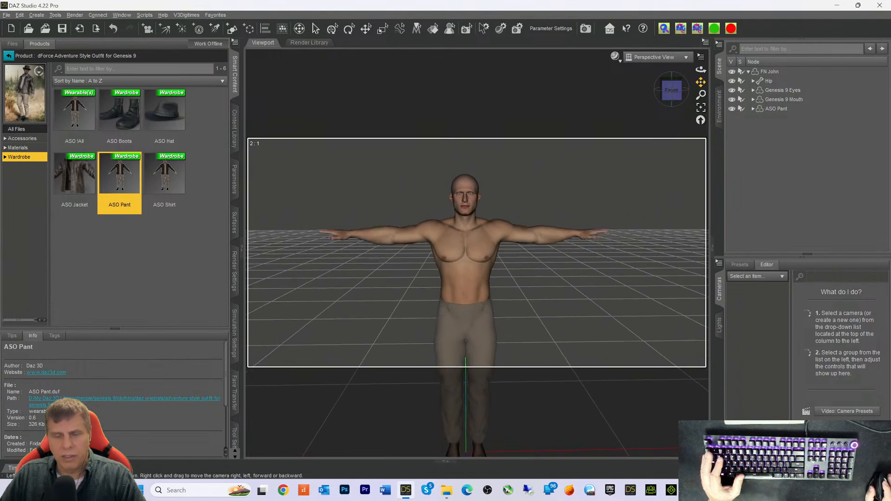
left_click_drag(673, 101, 673, 74)
scroll(586, 318, "down", 3)
scroll(583, 320, "up", 4)
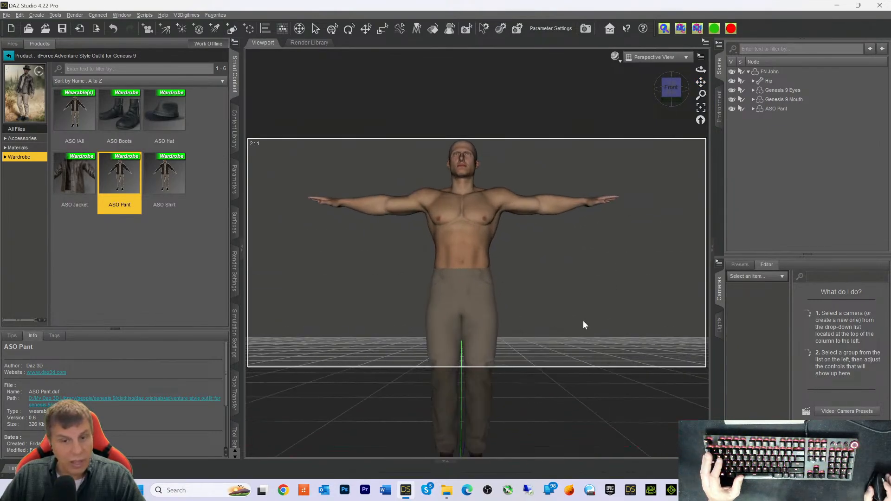
scroll(583, 323, "up", 4)
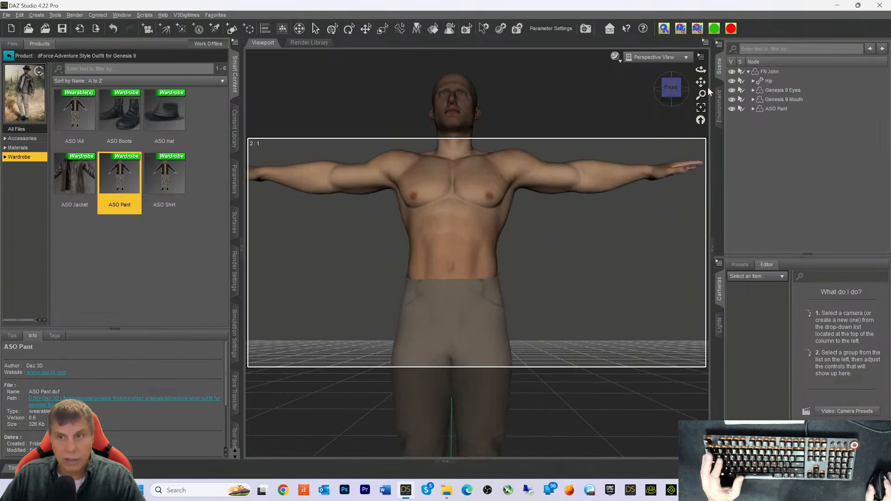
mouse_move(701, 83)
left_mouse_down()
mouse_move(701, 54)
mouse_move(700, 82)
left_mouse_up()
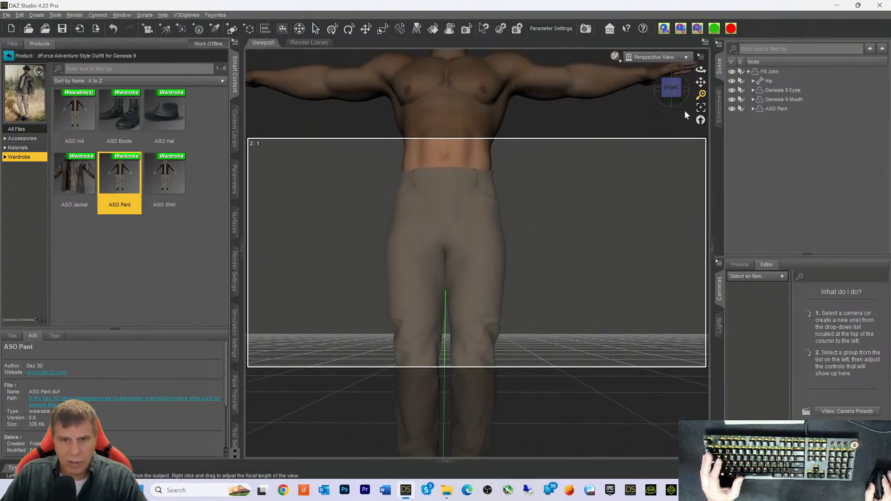
scroll(476, 264, "down", 2)
scroll(474, 270, "up", 4)
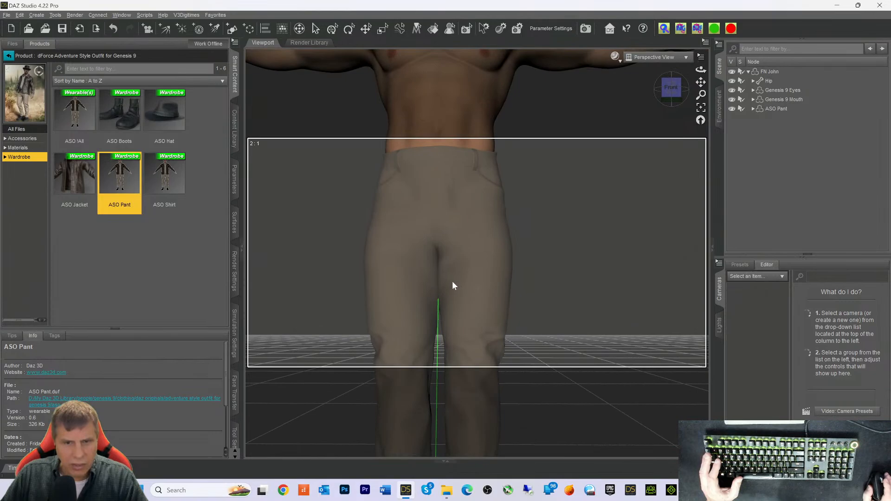
scroll(436, 286, "up", 2)
left_click_drag(671, 92, 674, 98)
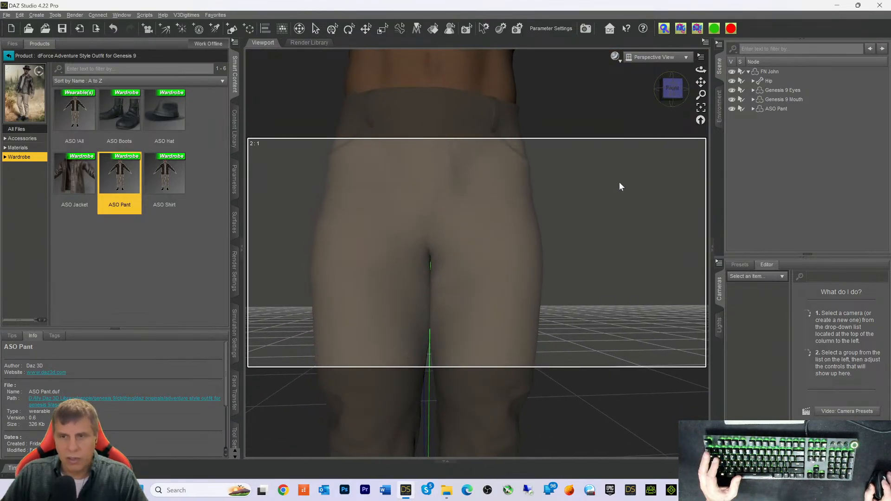
scroll(511, 189, "down", 3)
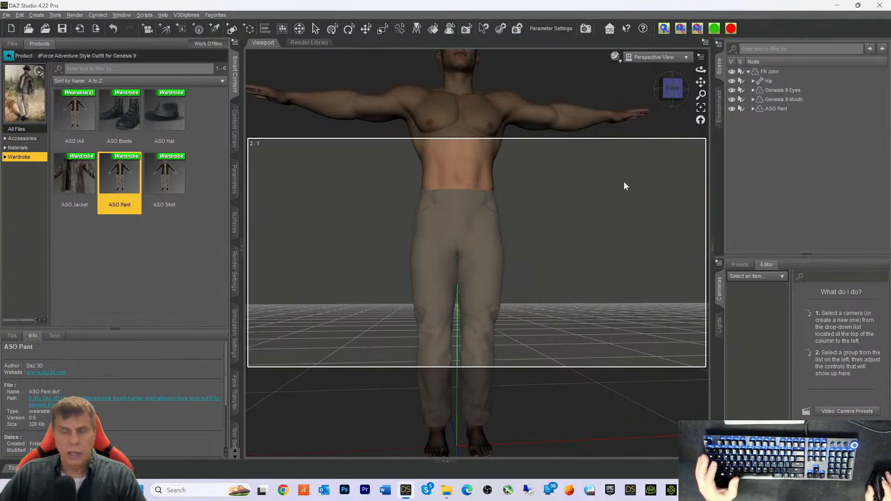
left_click_drag(700, 82, 700, 58)
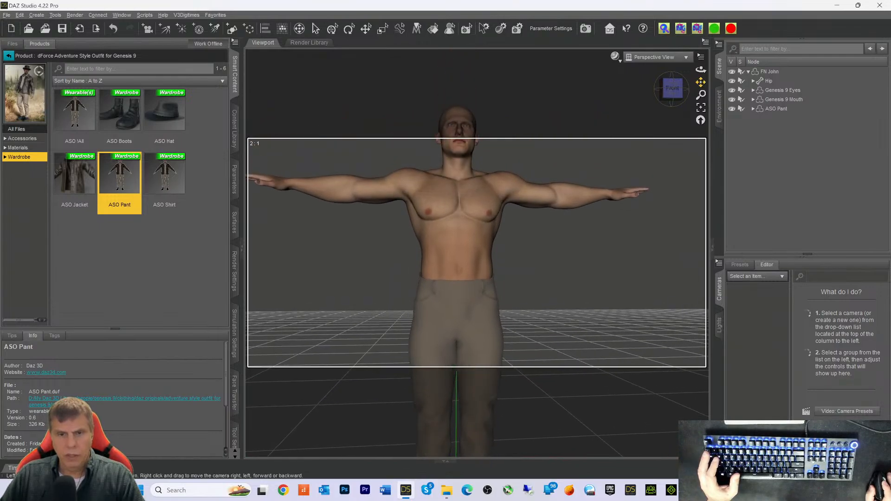
left_click_drag(672, 88, 700, 105)
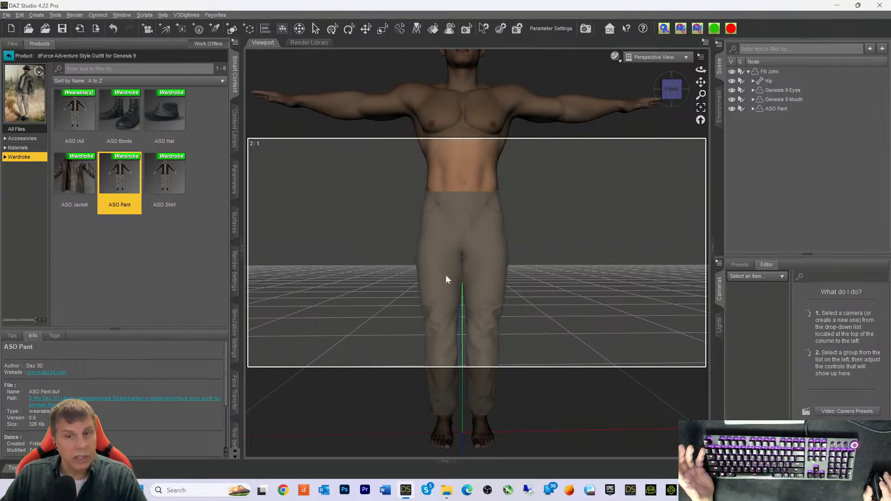
left_click_drag(701, 82, 700, 209)
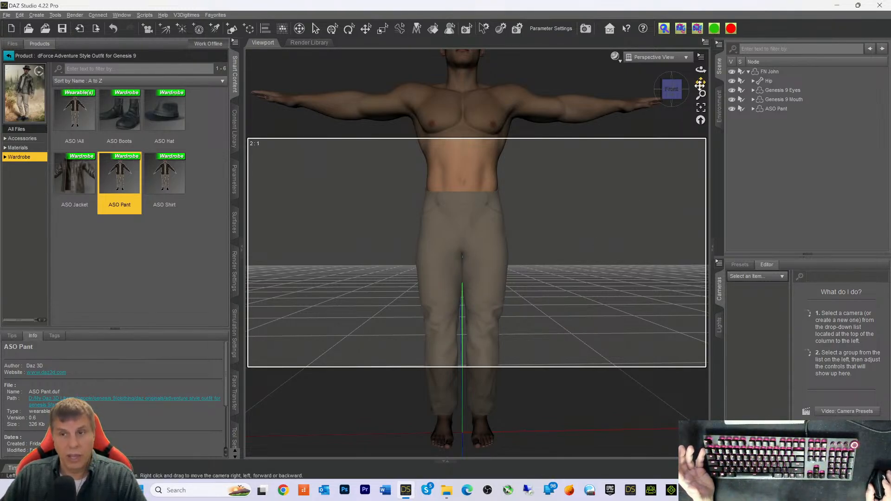
left_click(668, 91)
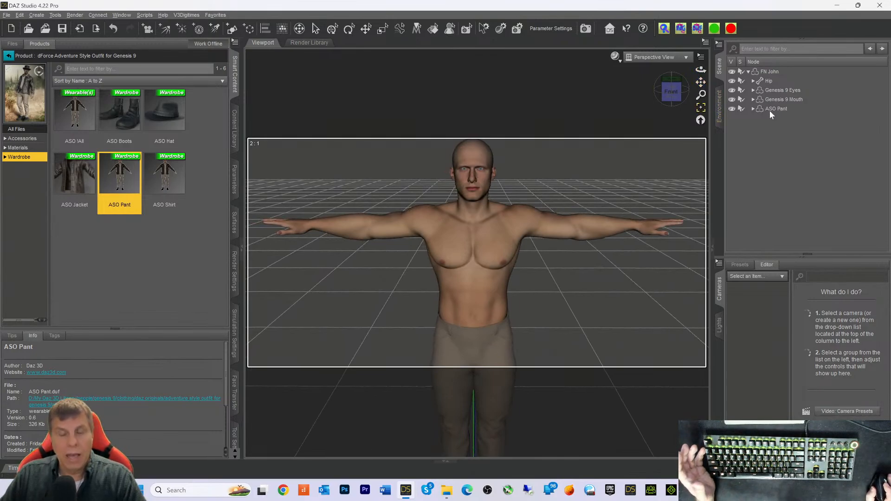
left_click(678, 92)
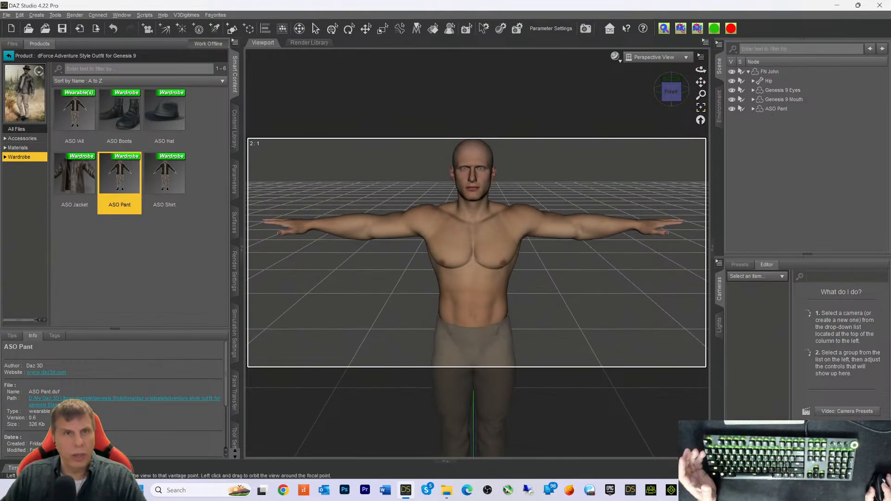
left_click_drag(700, 82, 673, 76)
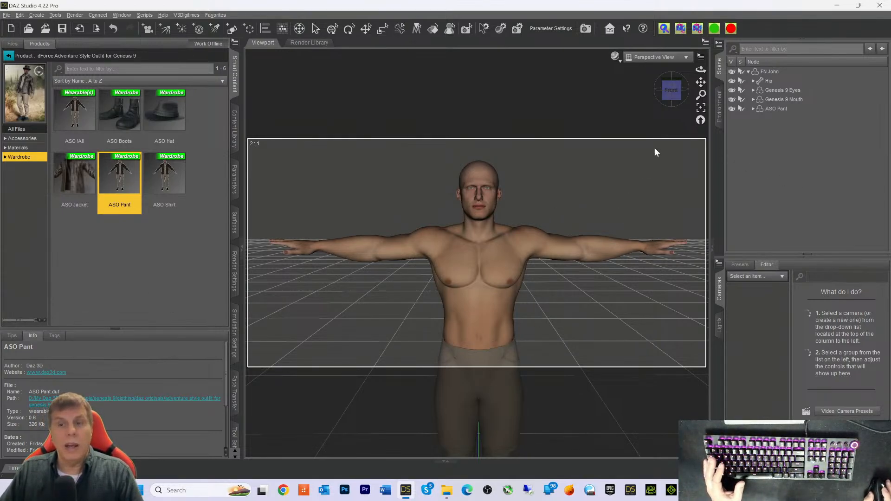
left_click_drag(700, 82, 697, 206)
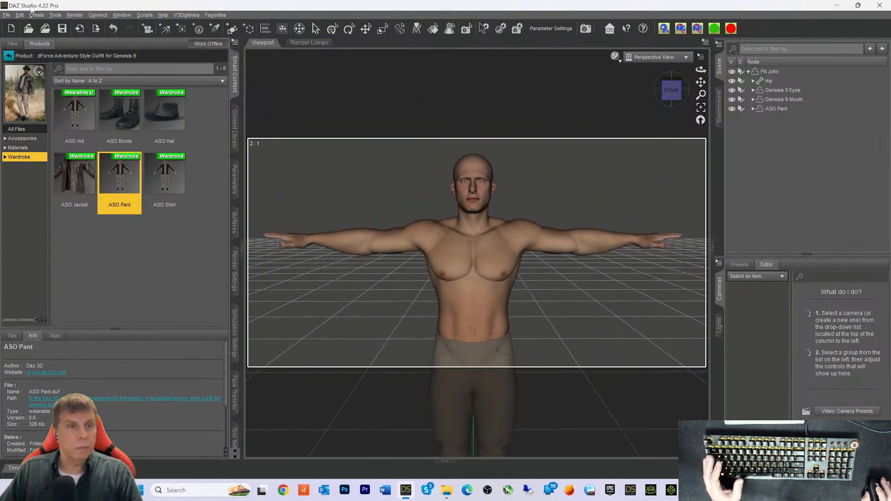
Step: Start exporting the scene and choose the MetaTailorExports\Character\ExportsFromDaz folder on the 18TB (I:) drive as the destination
left_click(9, 15)
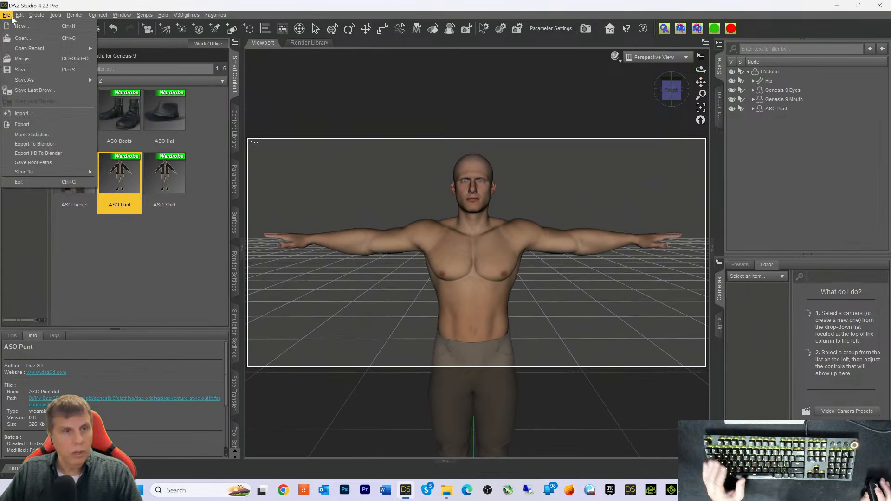
left_click(25, 124)
left_click_drag(589, 46, 664, 24)
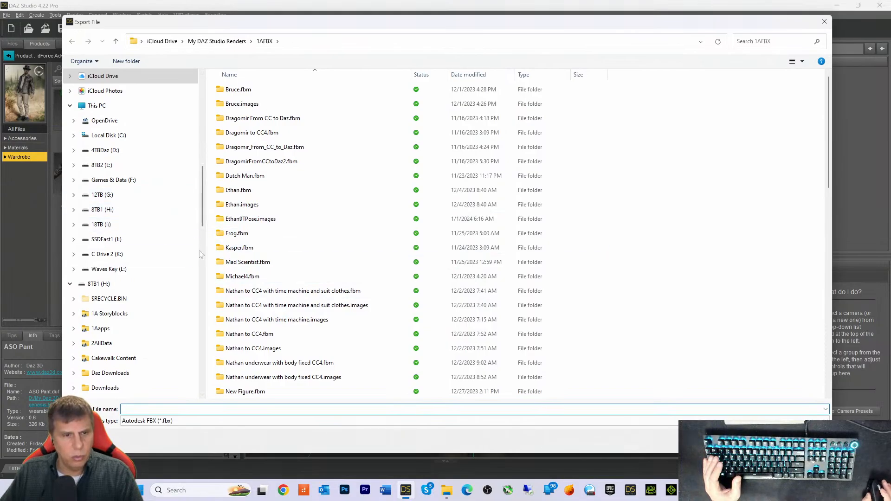
scroll(157, 266, "down", 4)
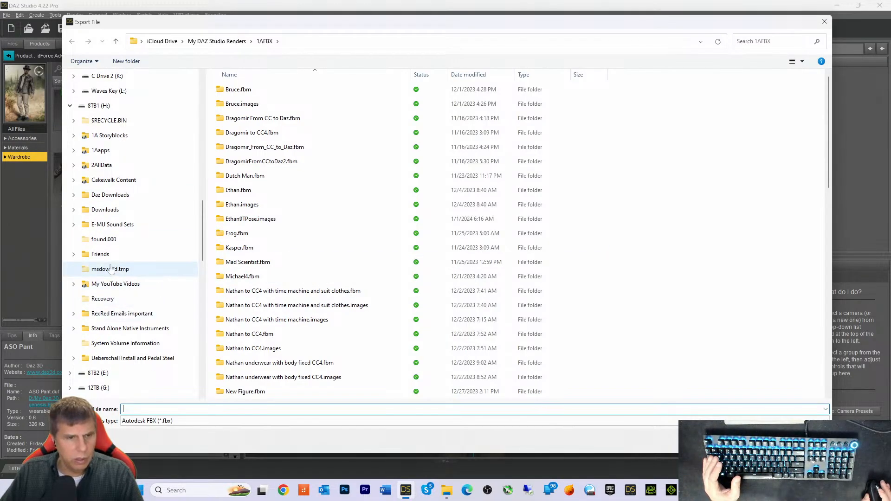
scroll(114, 220, "up", 10)
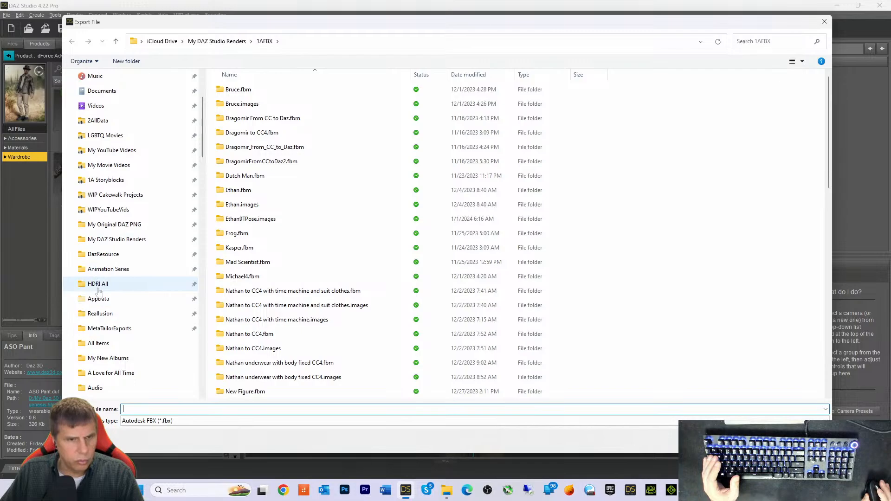
left_click(91, 331)
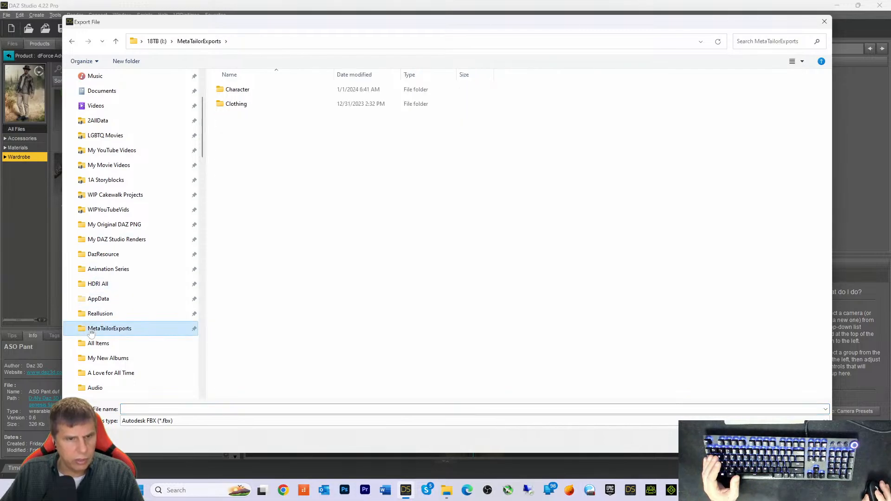
double_click(236, 89)
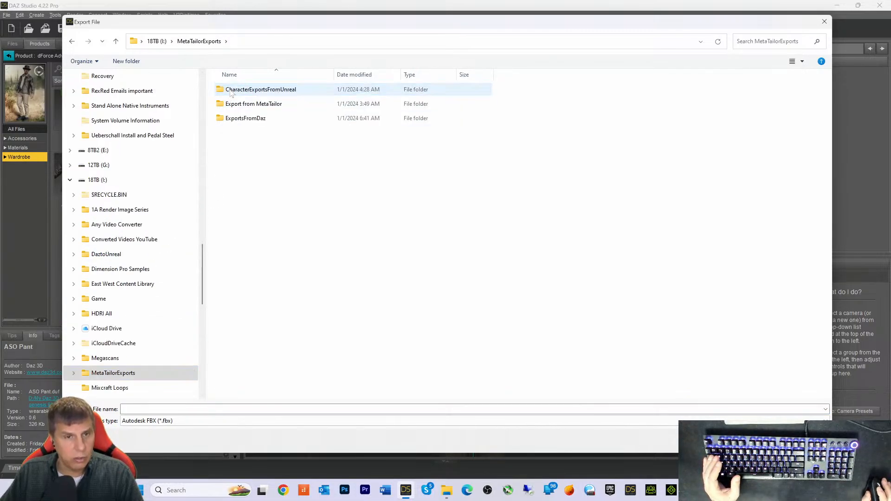
left_click(231, 120)
double_click(232, 119)
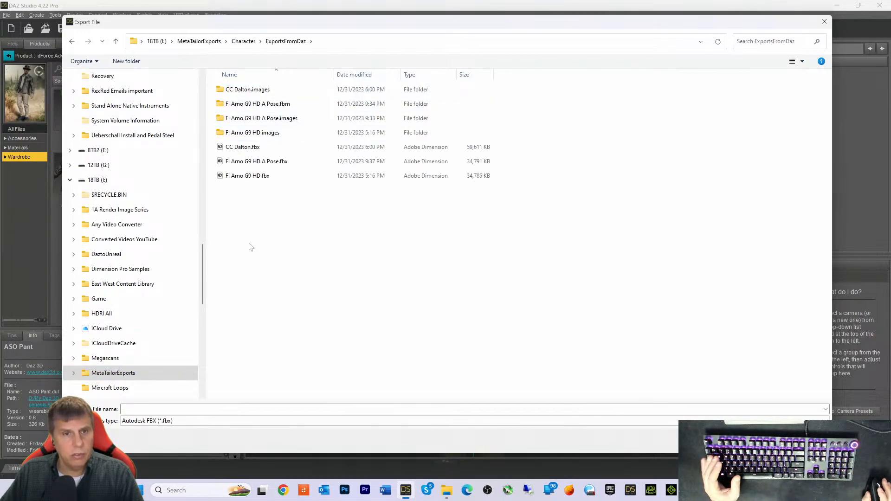
Step: Save the export as FNJohn in Autodesk FBX format
left_click(178, 411)
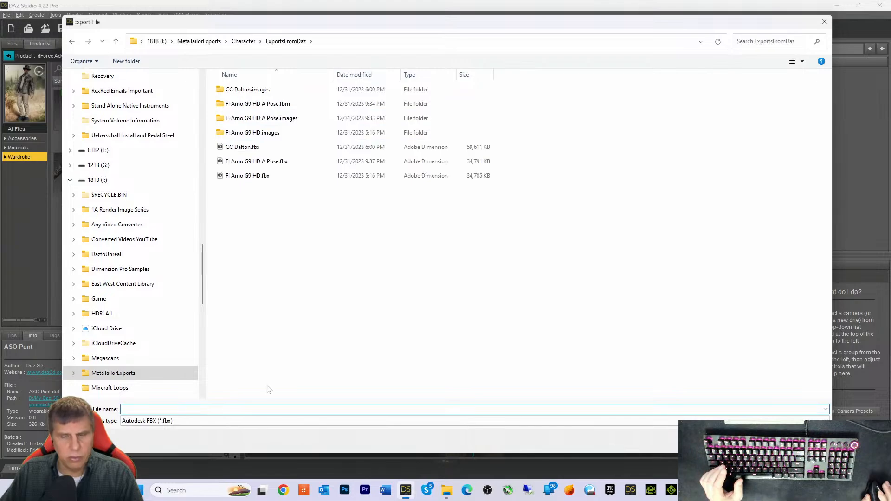
left_click_drag(521, 24, 489, 32)
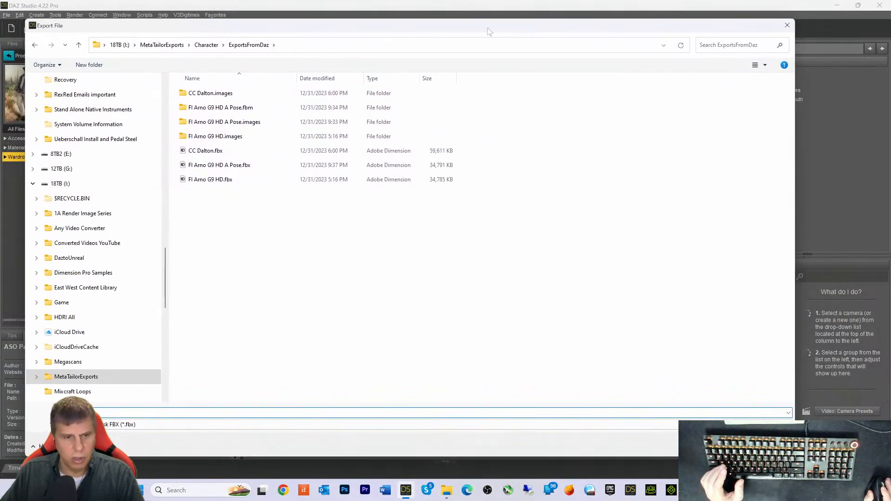
type("F")
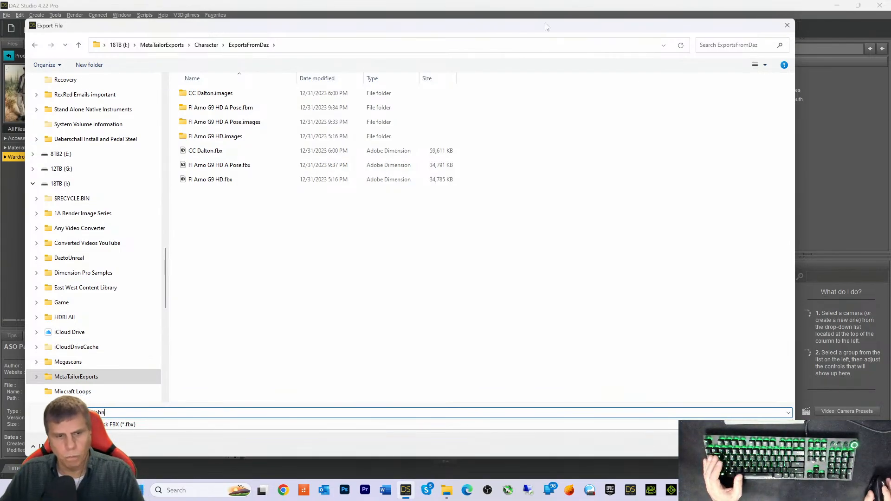
left_click(162, 425)
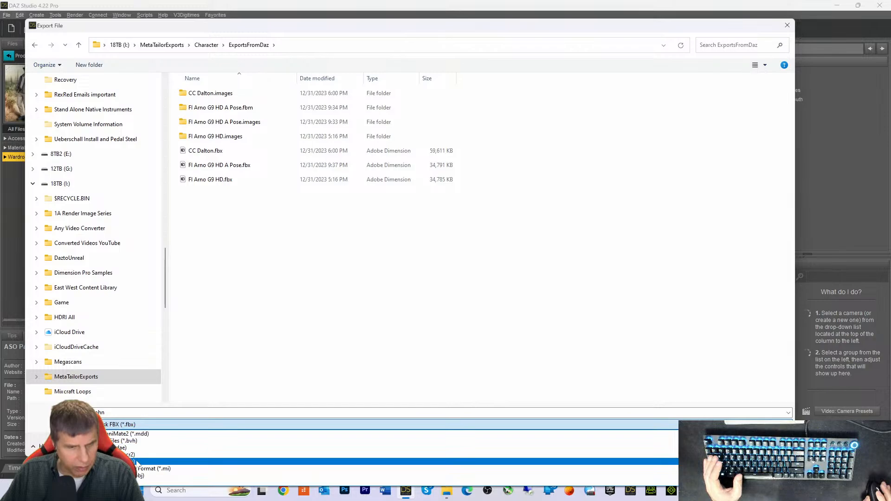
key("Escape")
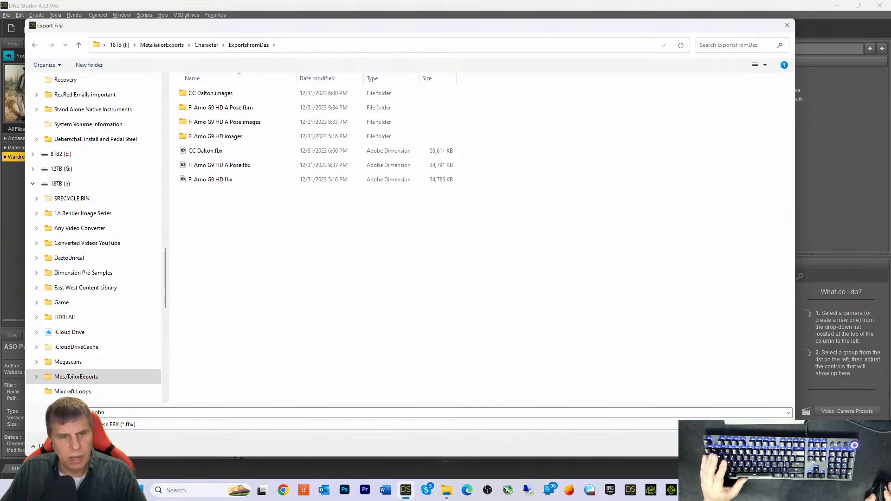
key("Return")
Step: Export as FBX 2014 -- Binary with Include Subdivision Data and Include Face Groups as Polygon Sets enabled
left_click(290, 137)
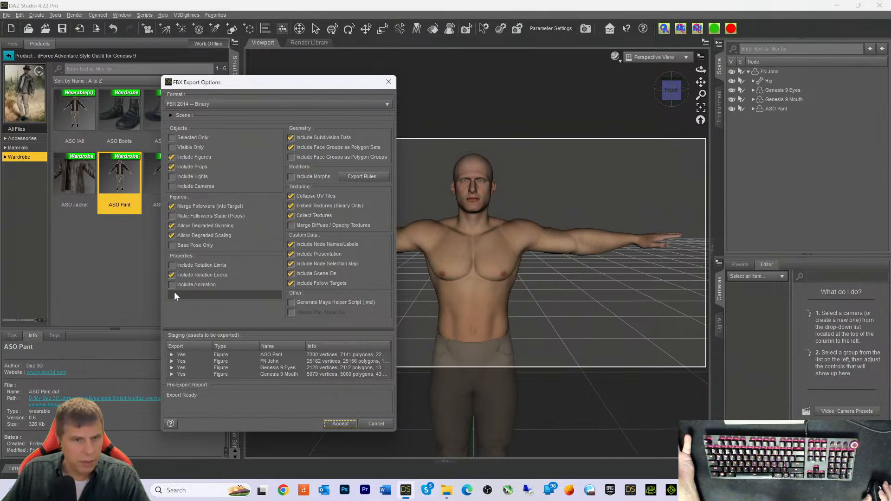
left_click(298, 148)
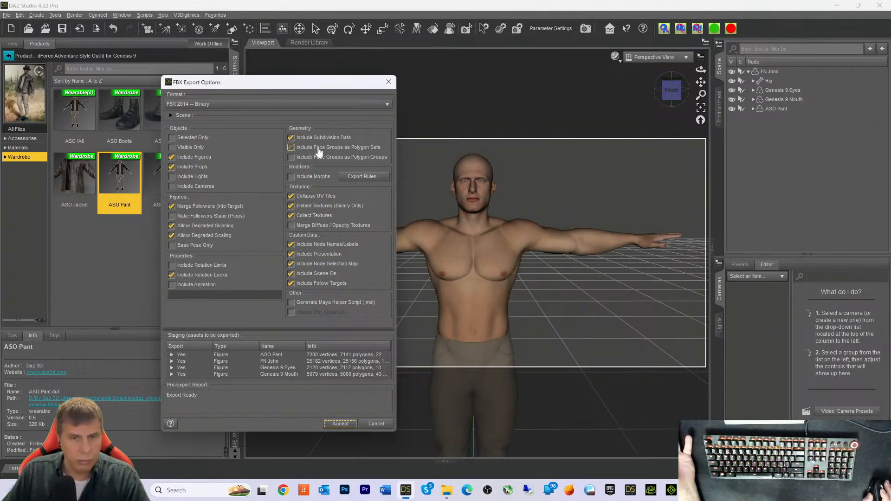
left_click(294, 139)
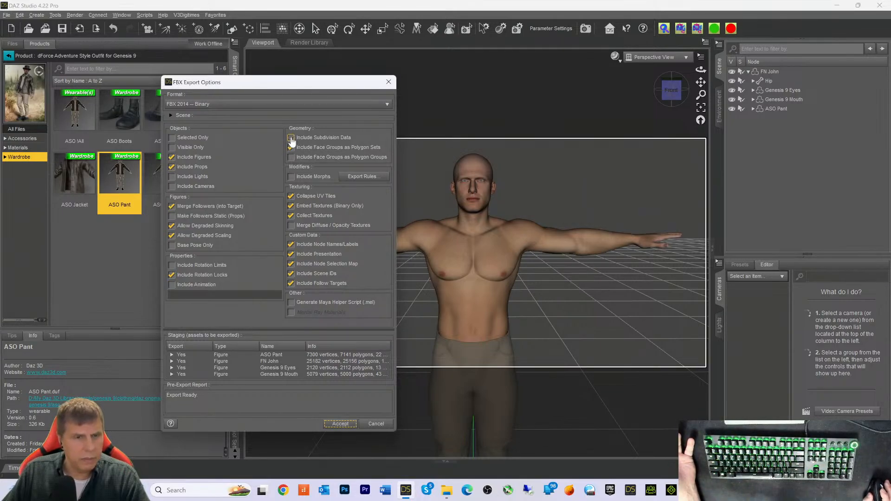
left_click(291, 138)
left_click(291, 138)
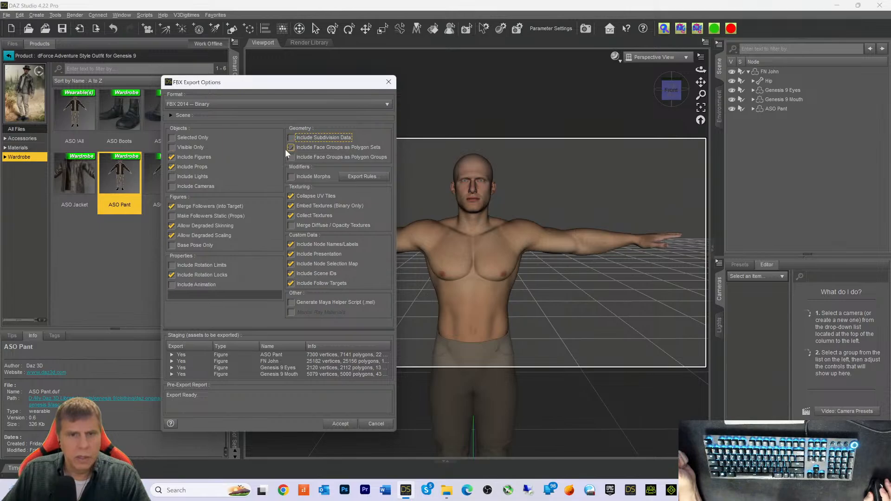
left_click(292, 147)
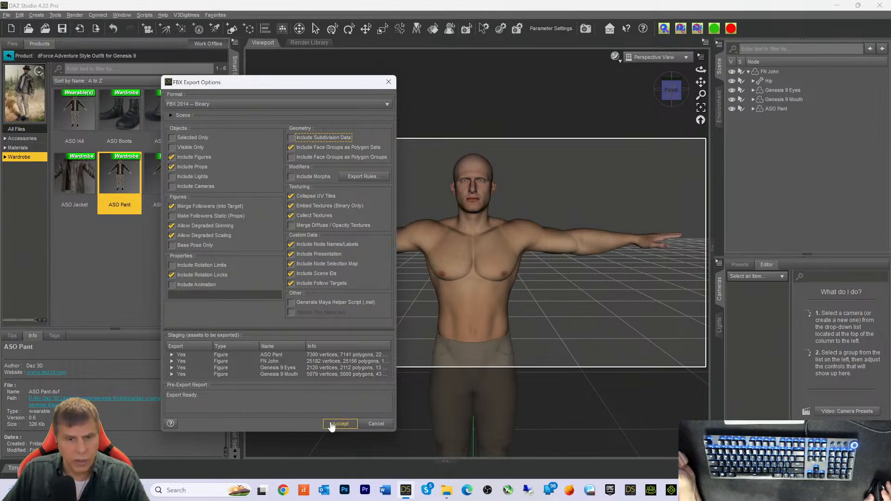
left_click(291, 137)
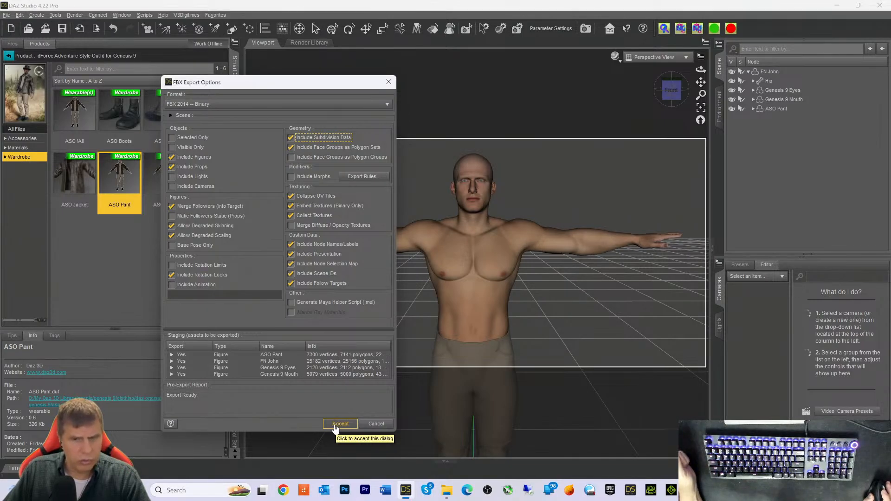
left_click(335, 425)
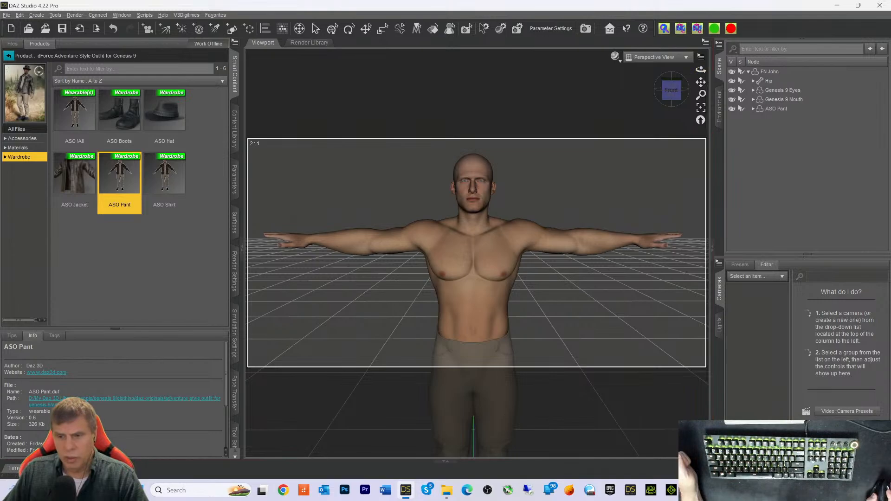
Step: Minimise DAZ Studio and launch Character Creator 4, declining to update the project with the unsaved changes
left_click(837, 6)
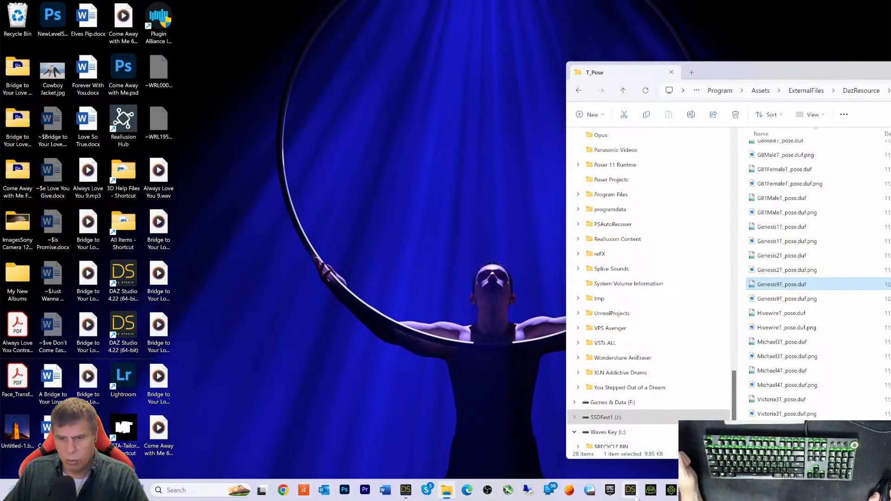
left_click(651, 491)
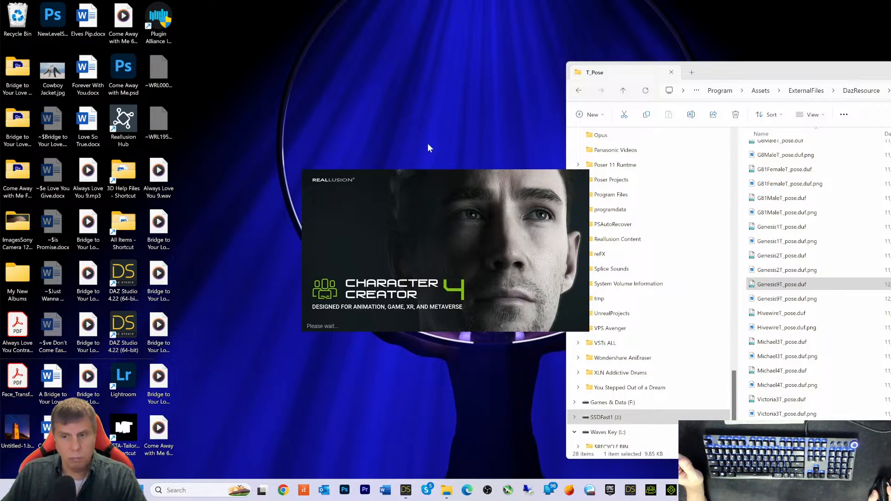
left_click(778, 284)
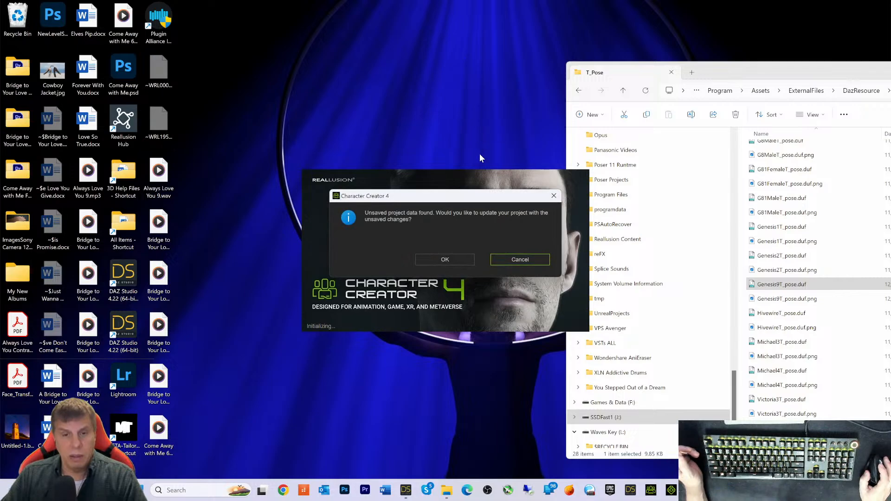
left_click(500, 260)
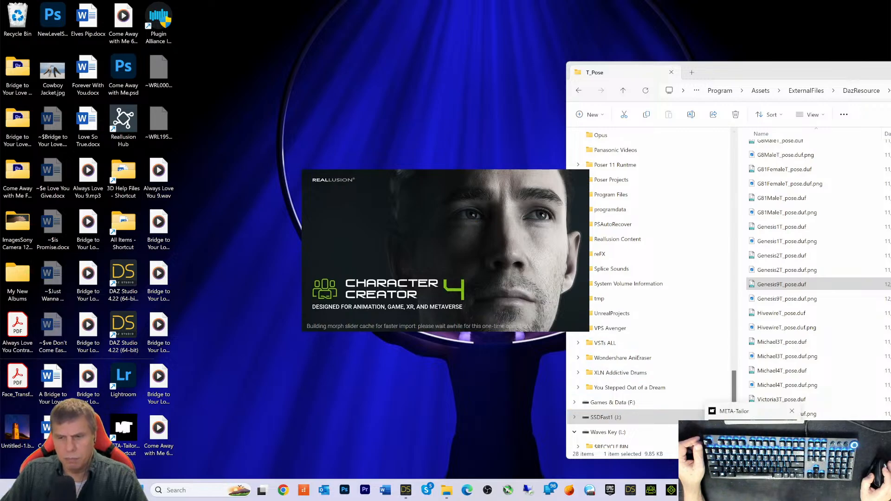
Step: Close META-Tailor and minimise the T_Pose folder window to clear the Character Creator 4 workspace
left_click(754, 436)
left_click(883, 6)
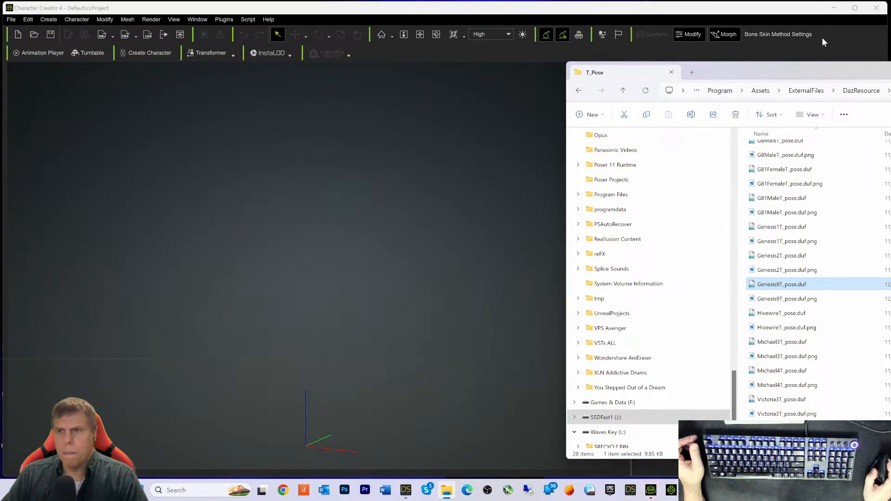
left_click_drag(797, 72, 523, 74)
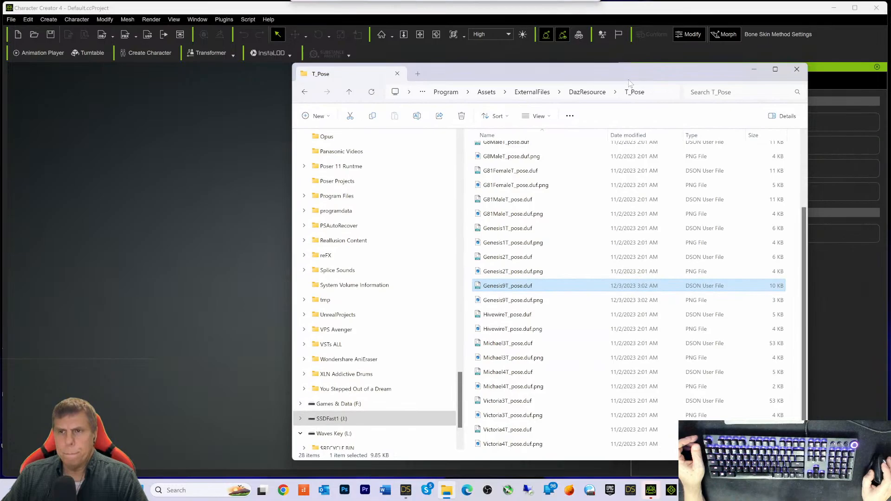
left_click(754, 70)
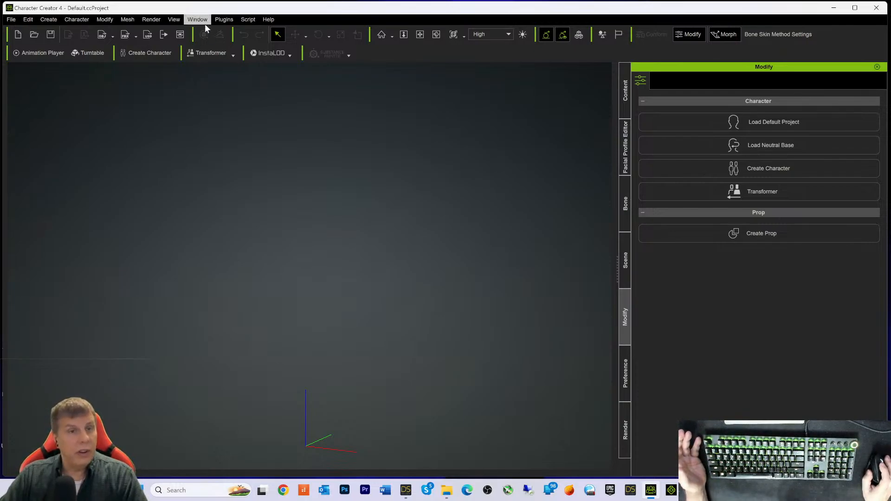
Step: Try to load FNJohn.fbx from the ExportsFromDaz folder with Transformer as a CC3+ character
left_click(221, 52)
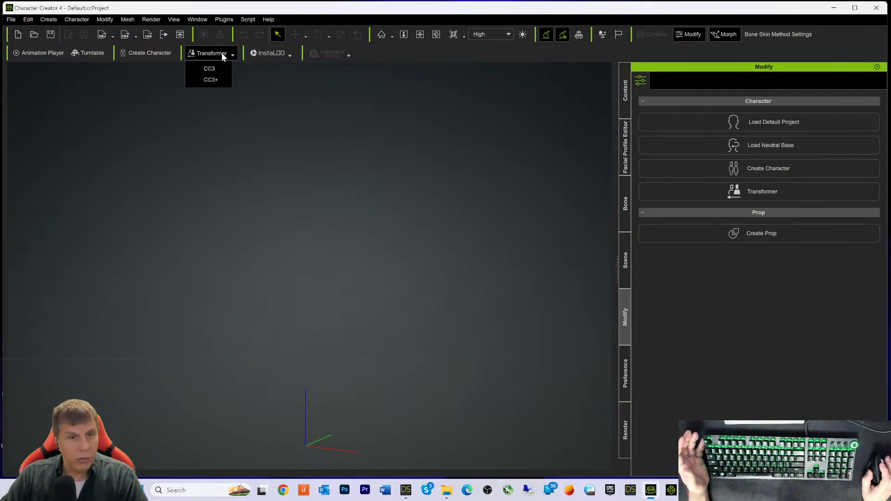
left_click(217, 80)
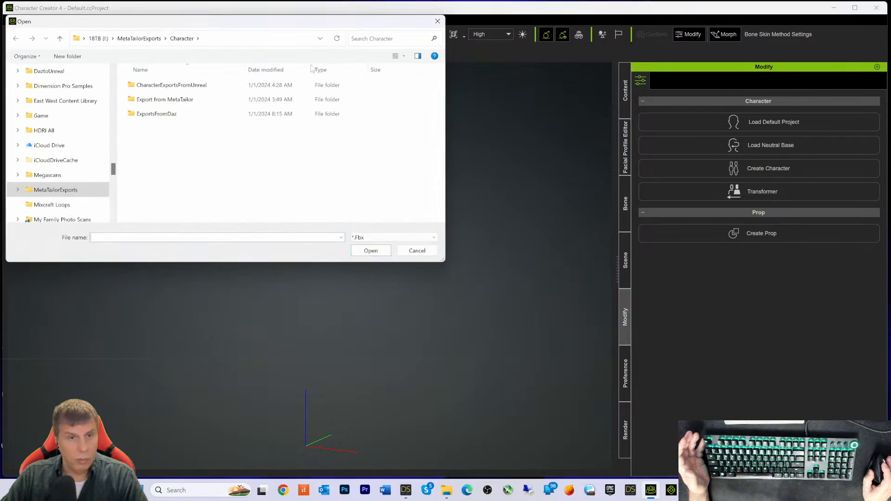
double_click(139, 116)
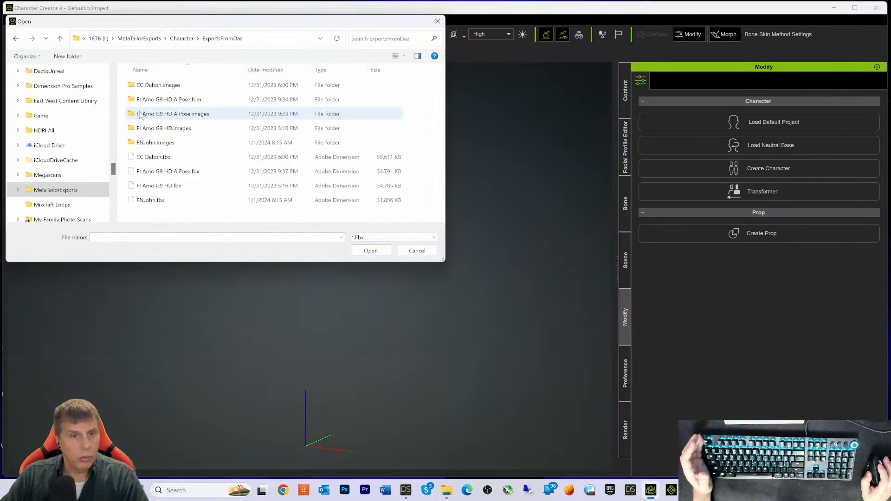
left_click(144, 201)
left_click(370, 250)
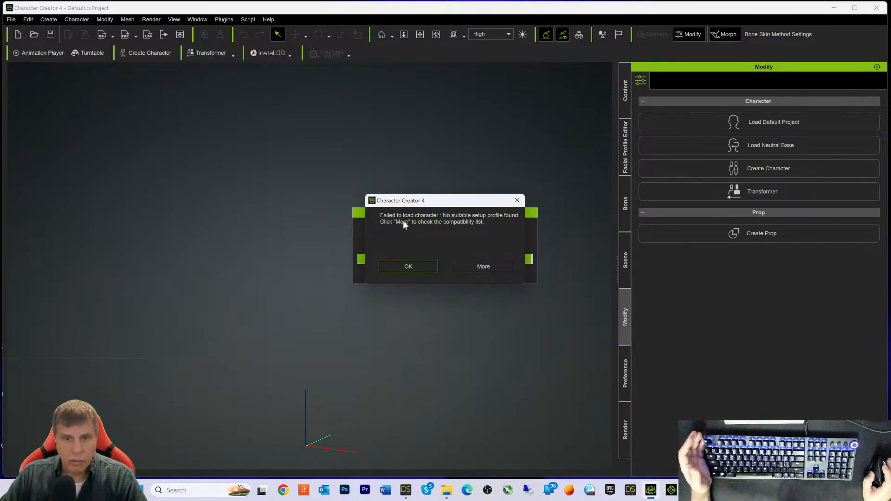
left_click(408, 266)
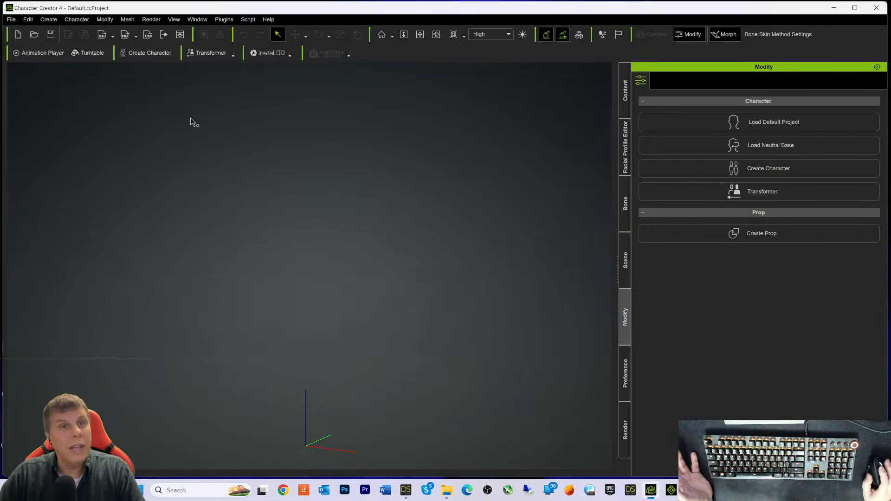
Step: Switch to DAZ Studio, select the FN John figure and begin an FBX export that replaces FNJohn.fbx in the ExportsFromDaz folder
left_click(405, 490)
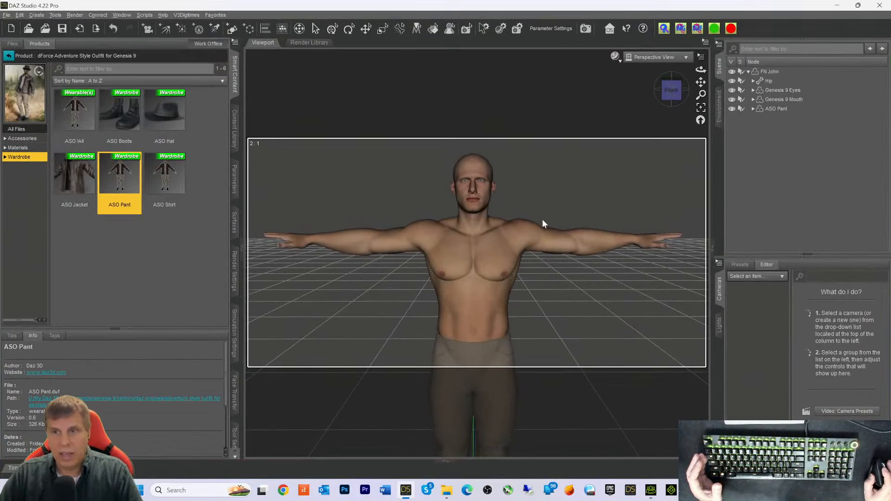
left_click(770, 74)
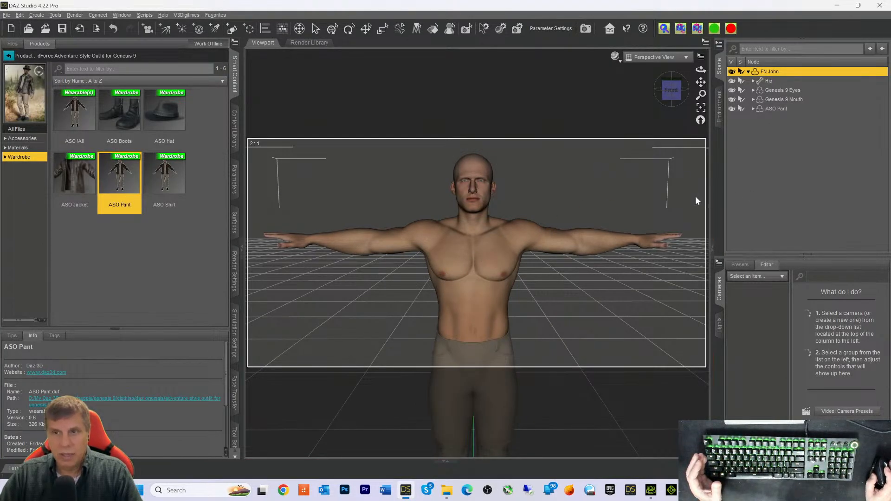
left_click(7, 16)
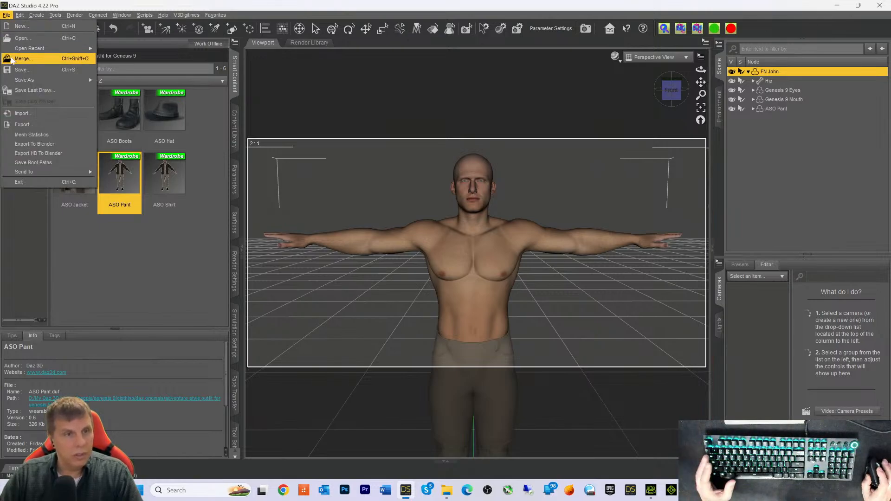
left_click(26, 125)
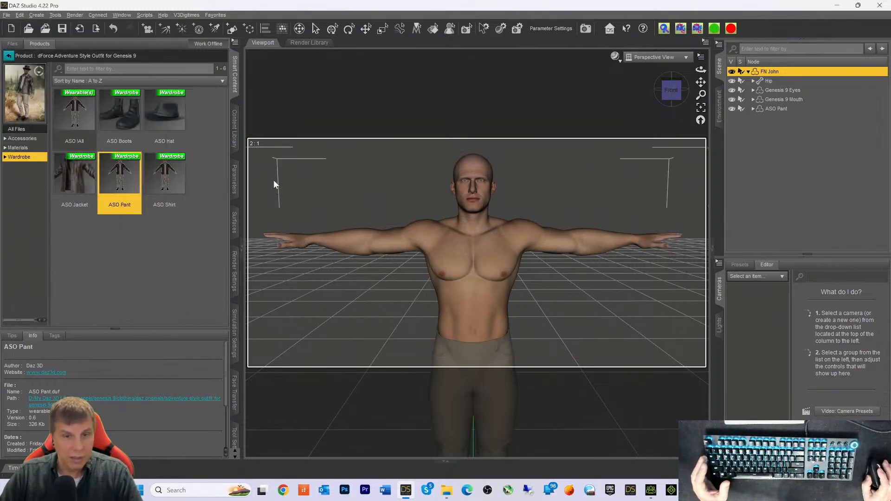
left_click(221, 223)
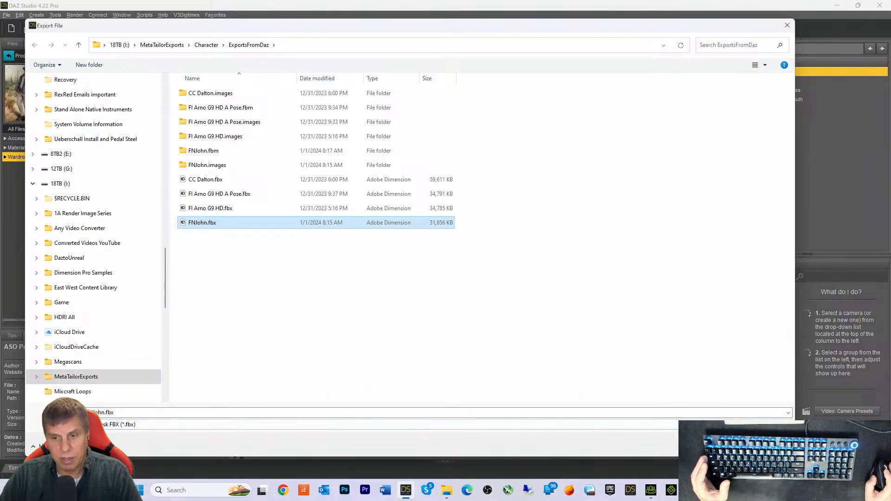
left_click(714, 445)
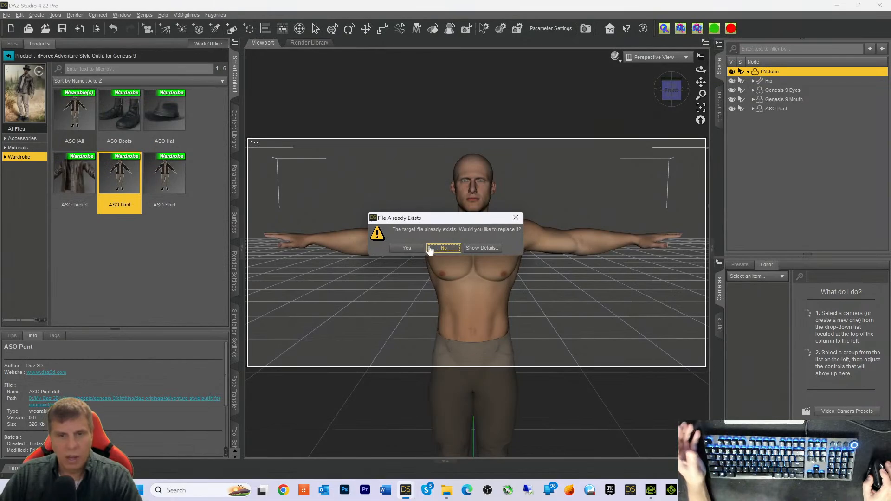
left_click(399, 248)
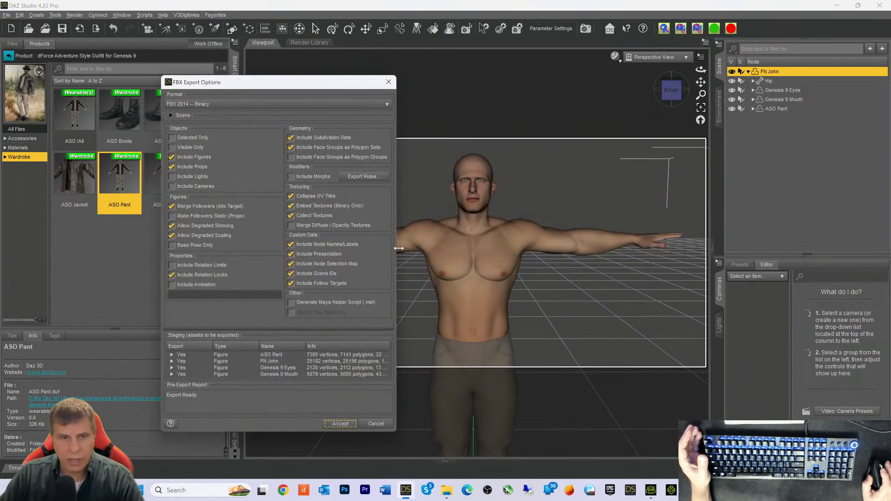
left_click_drag(282, 87, 587, 109)
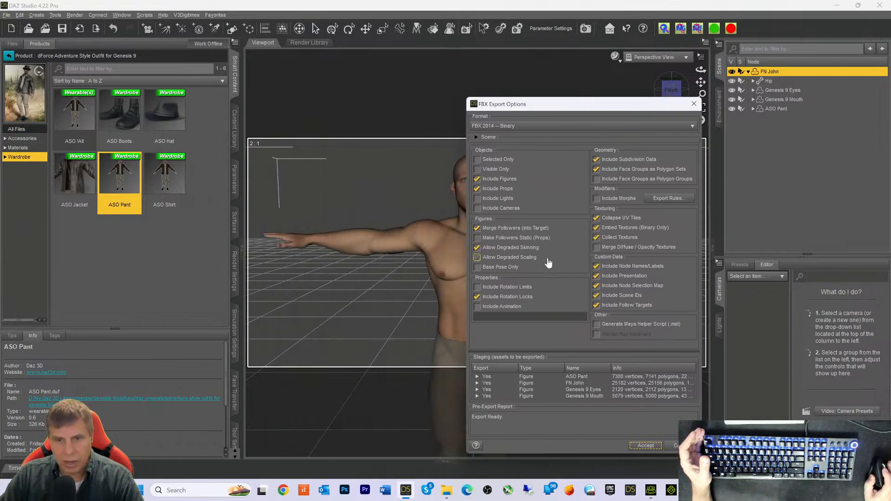
Step: Try to export the FBX with Allow Degraded Scaling and Allow Degraded Skinning disabled
left_click(477, 258)
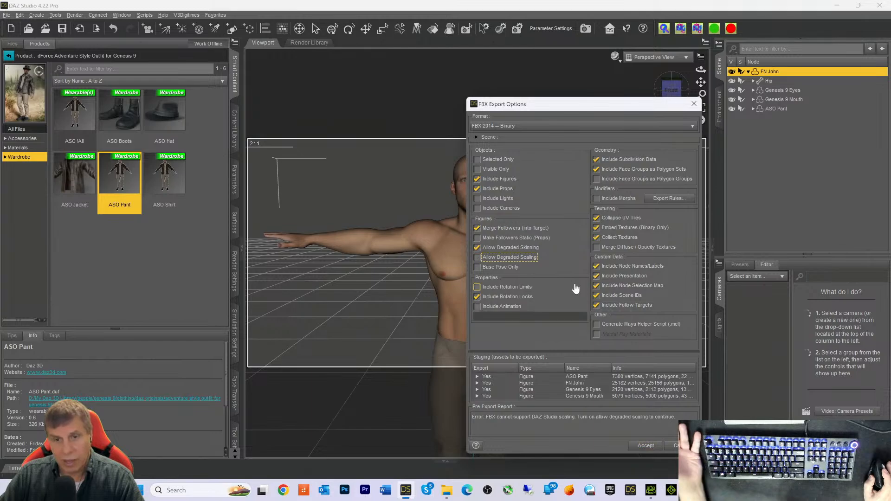
left_click(477, 248)
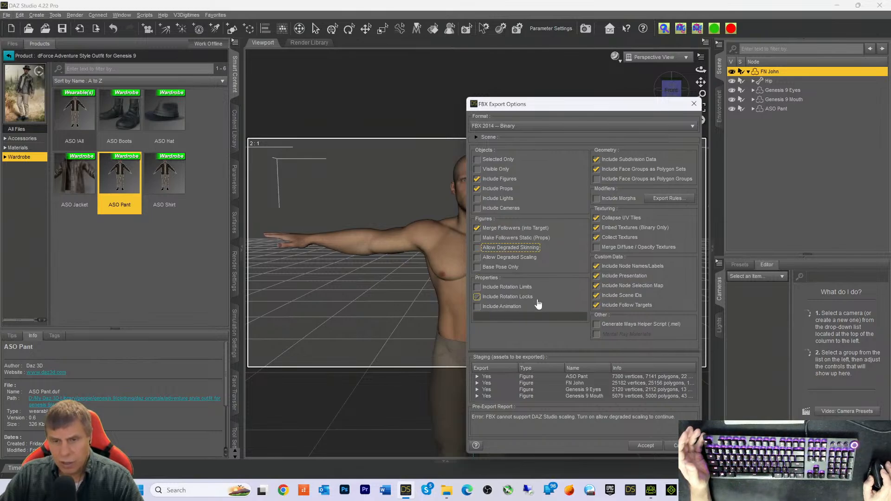
left_click(627, 306)
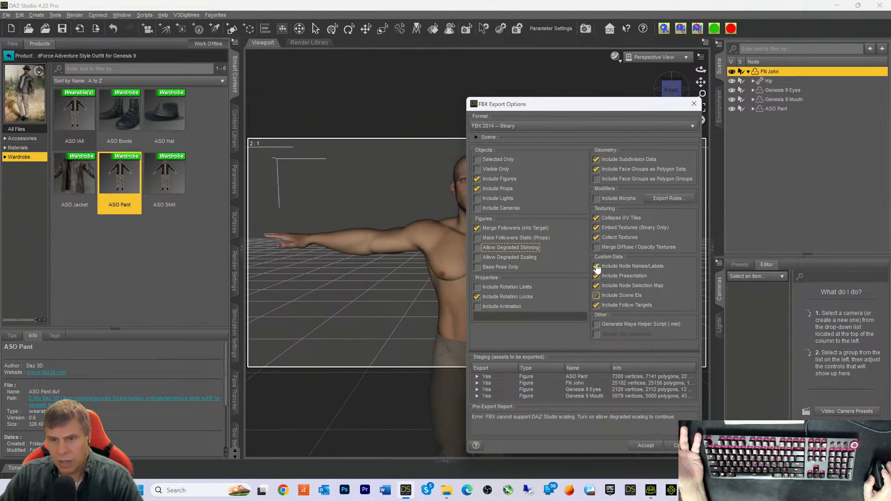
left_click(597, 237)
left_click(597, 237)
left_click(596, 228)
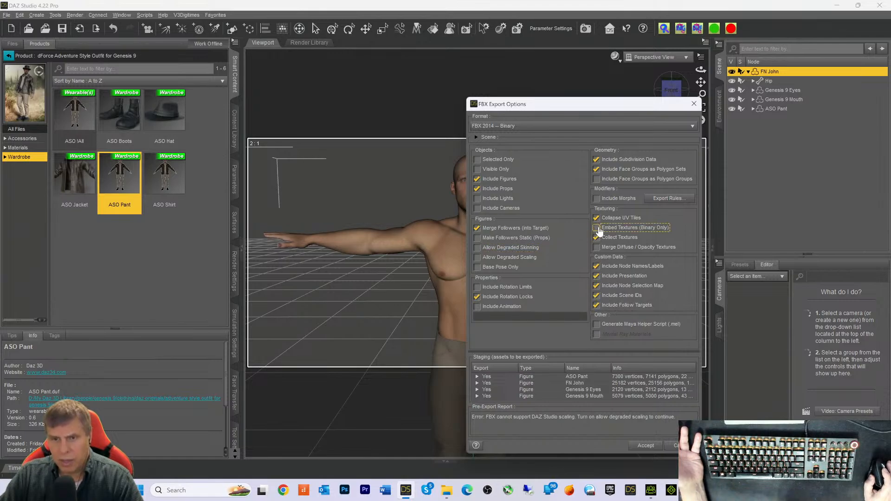
left_click(597, 228)
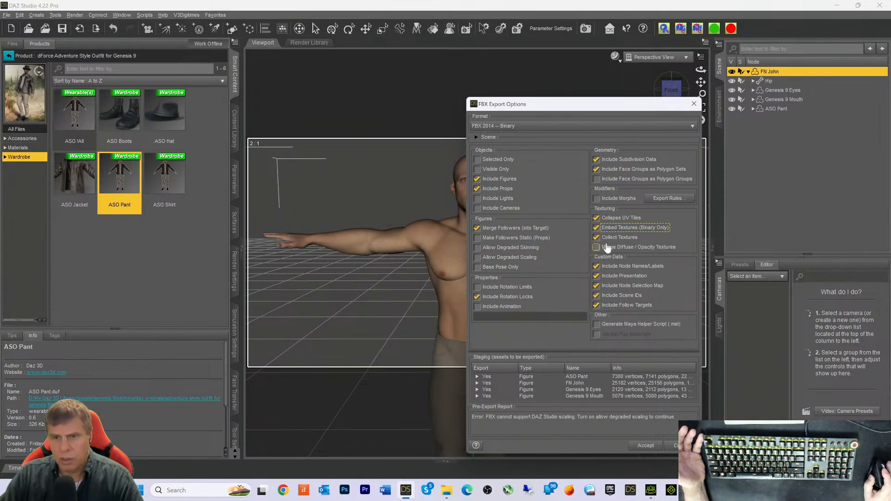
left_click(595, 168)
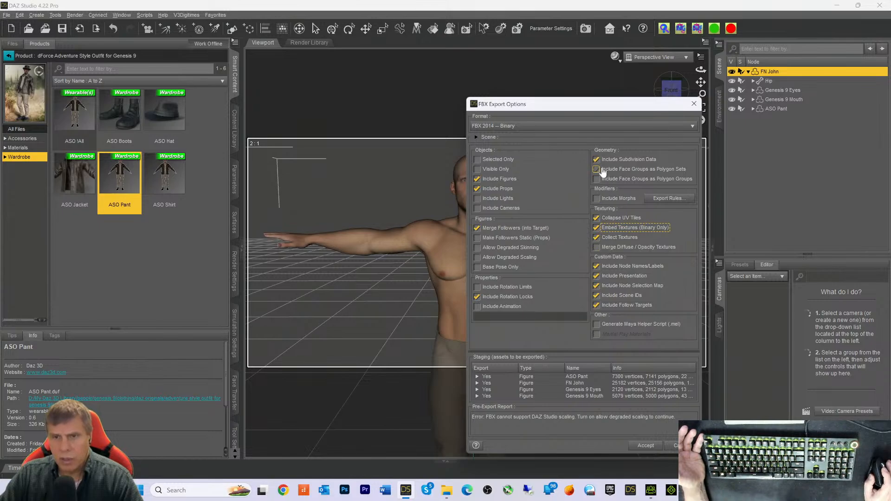
left_click(596, 170)
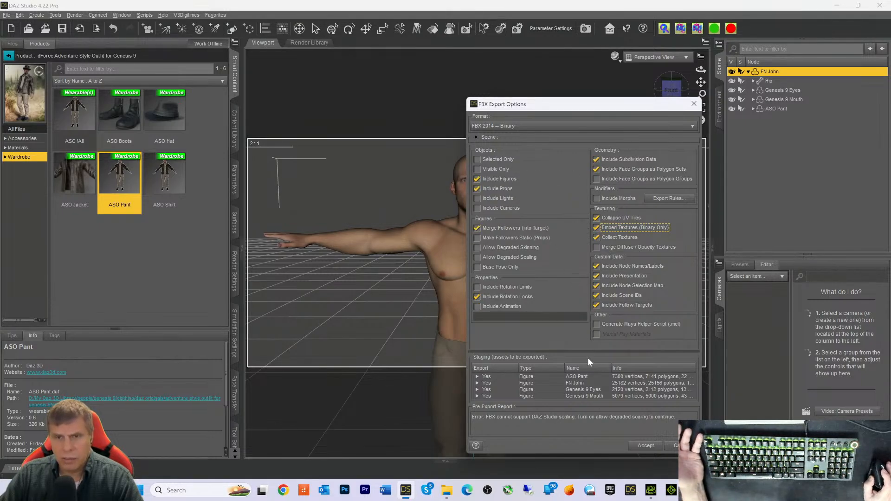
left_click(642, 446)
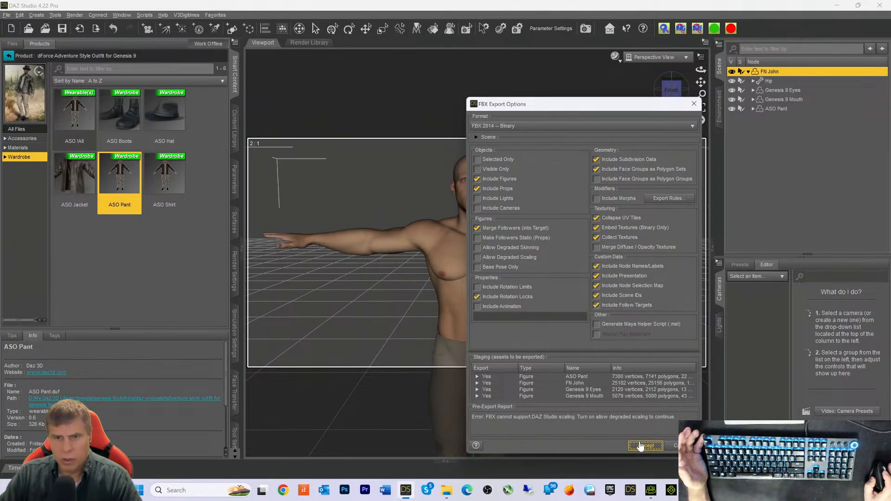
left_click_drag(544, 106, 430, 94)
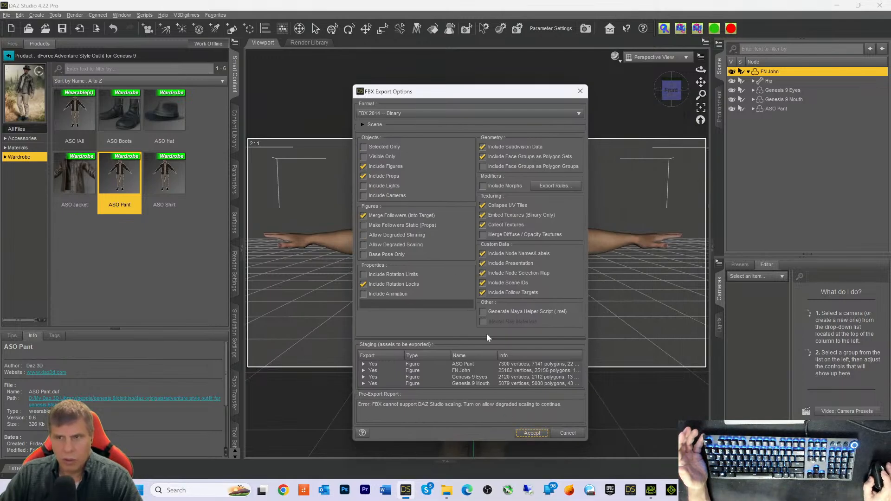
Step: Re-enable Allow Degraded Skinning and Allow Degraded Scaling and run the FBX export
left_click(363, 235)
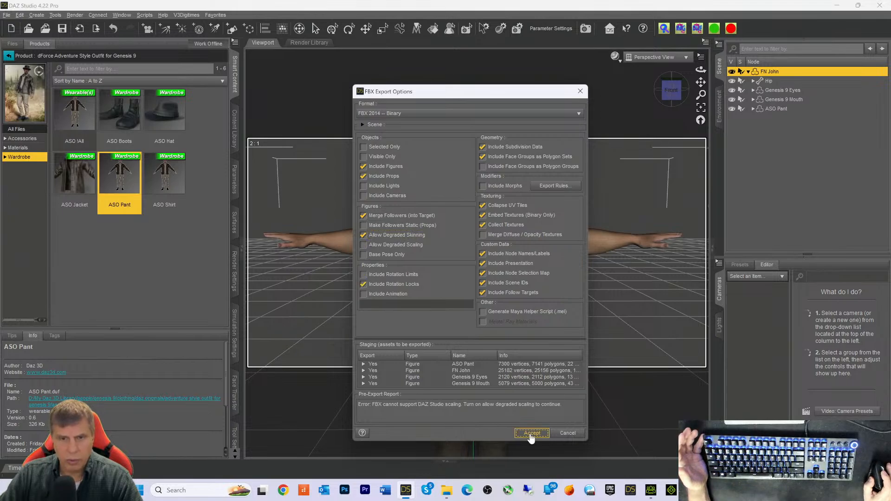
left_click(368, 247)
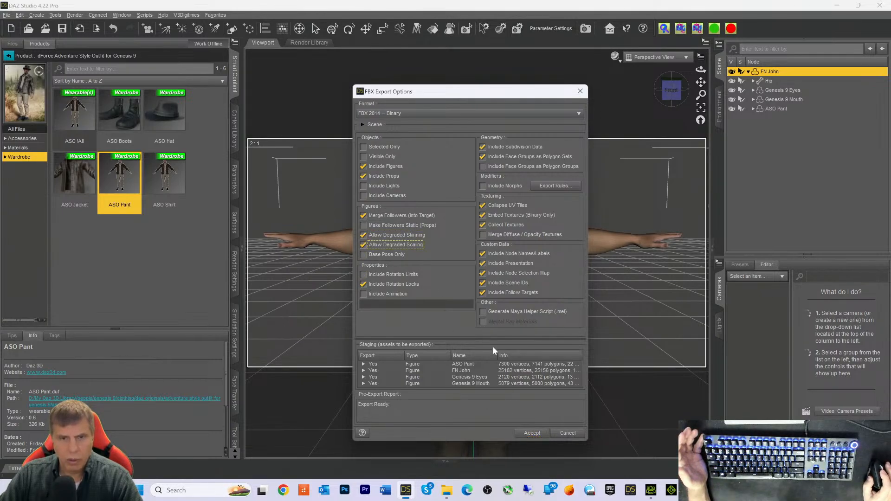
left_click(524, 431)
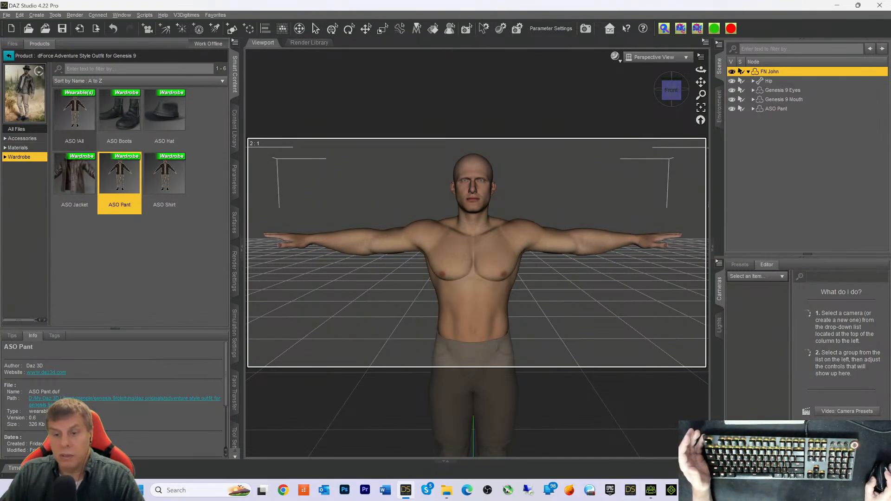
Step: Switch to Character Creator 4 and try to load the re-exported FNJohn.fbx with Transformer
left_click(650, 490)
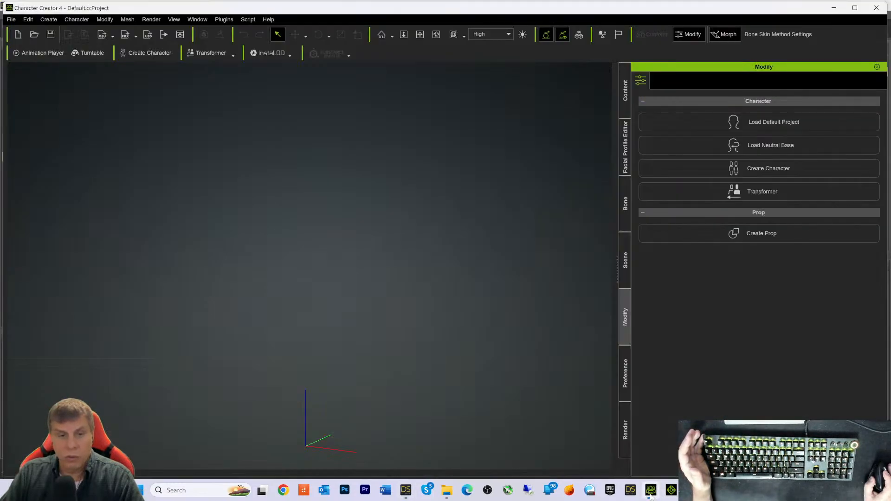
left_click(233, 54)
left_click(208, 80)
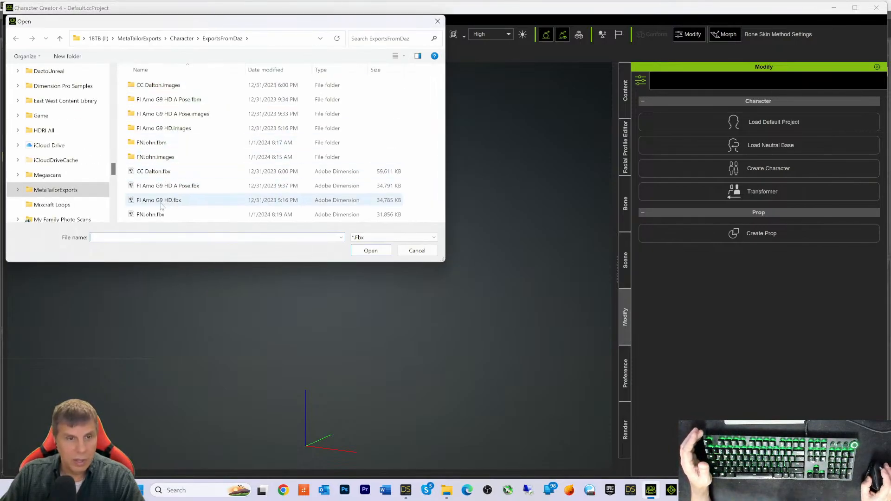
left_click(157, 214)
left_click(364, 250)
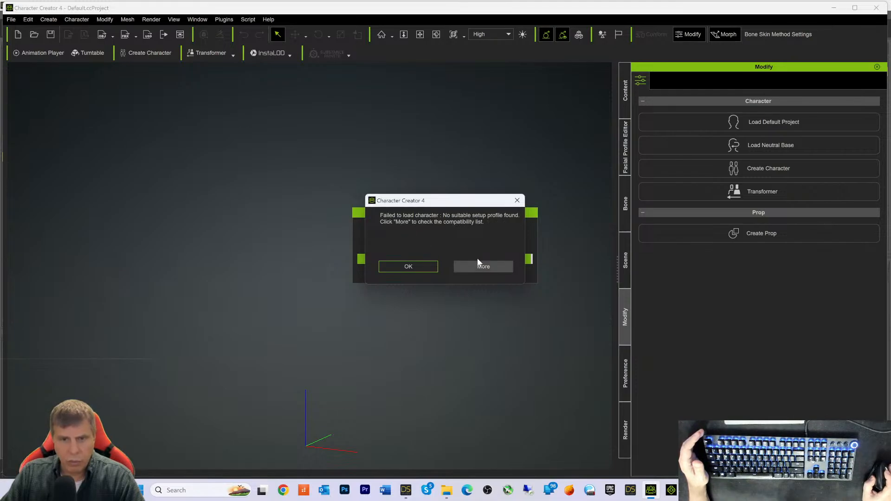
left_click(420, 266)
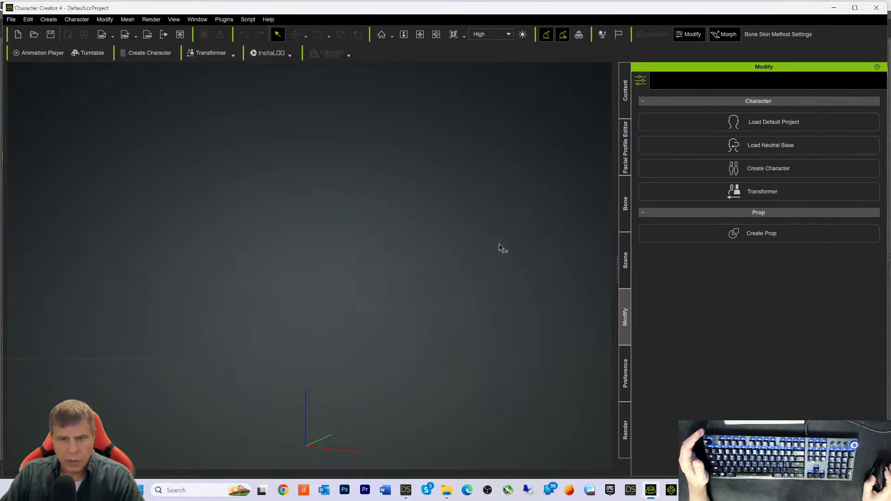
Step: Close Character Creator 4 and relaunch it, returning to DAZ Studio while it loads
left_click(875, 7)
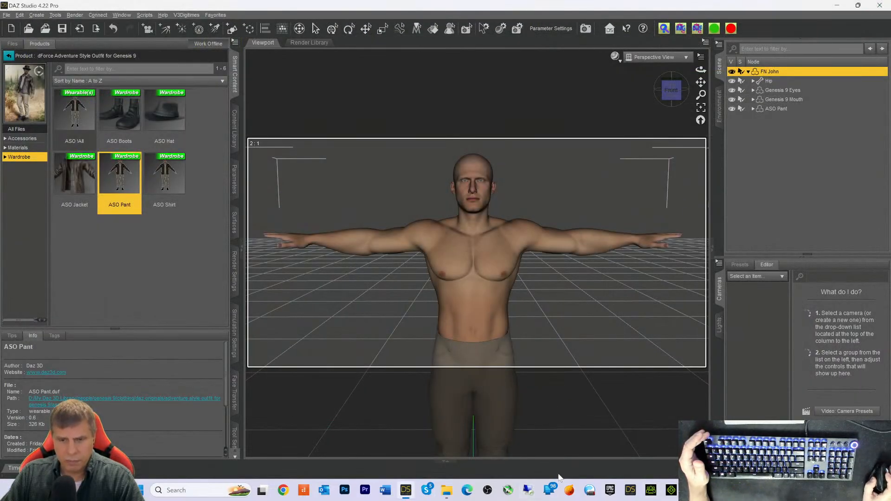
left_click(651, 490)
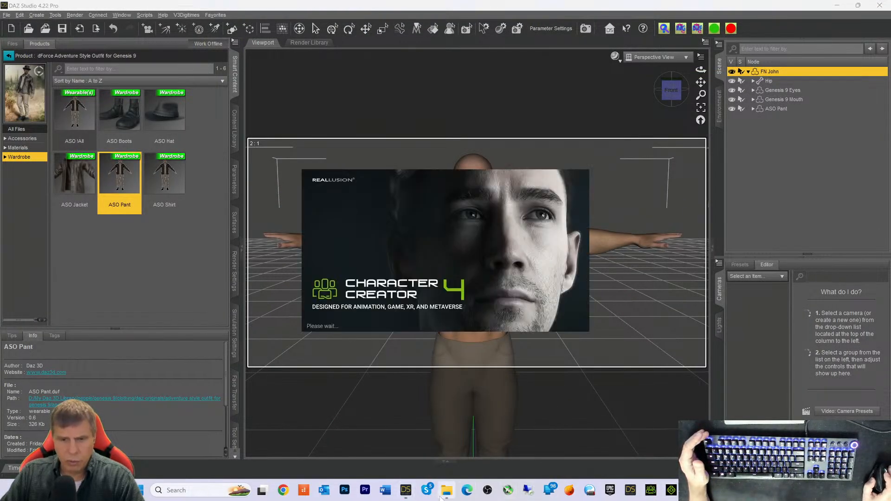
left_click(137, 288)
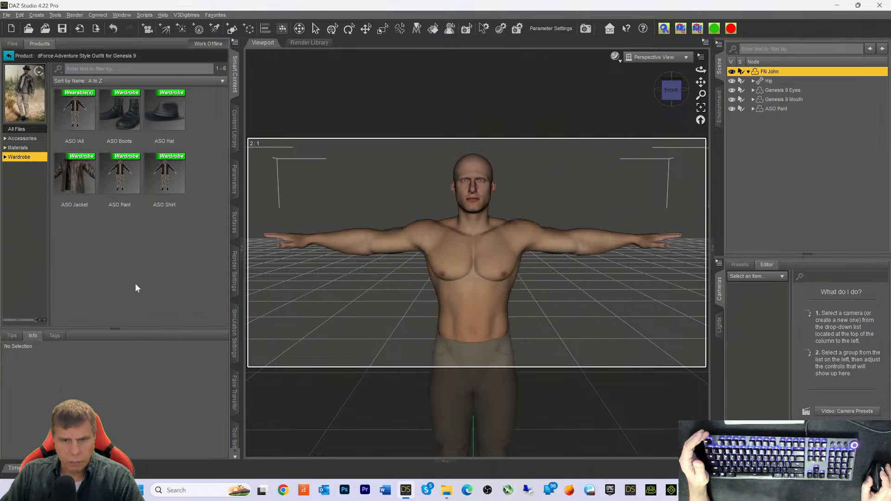
Step: Delete the ASO Pant from the FN John figure and frame the figure's head and shoulders
left_click(774, 109)
key("Delete")
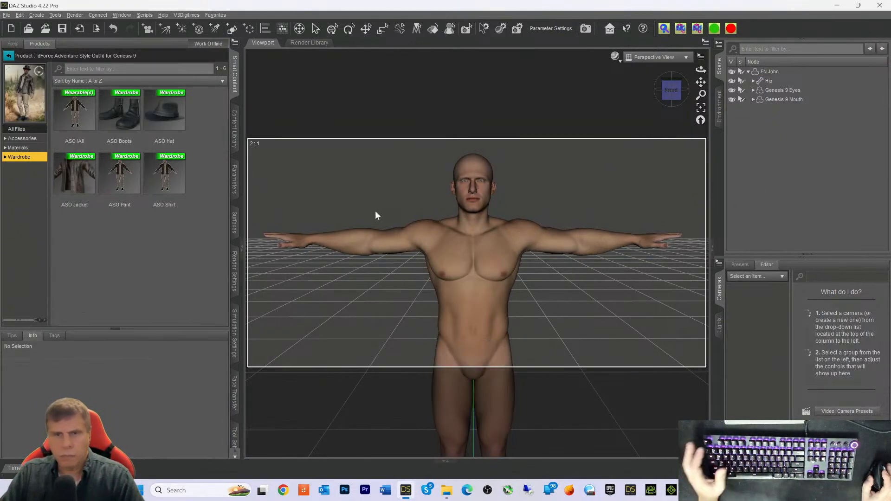
scroll(581, 285, "down", 2)
scroll(581, 286, "up", 3)
left_click(719, 107)
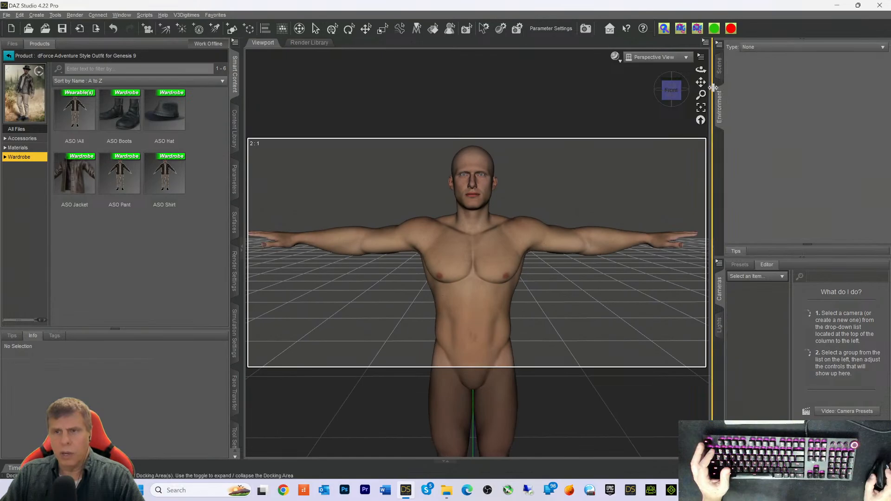
left_click_drag(700, 82, 706, 185)
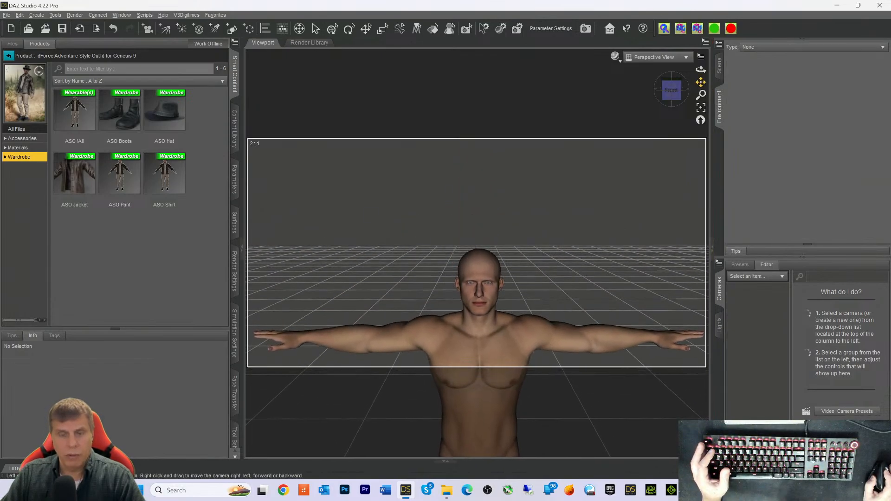
scroll(669, 149, "up", 3)
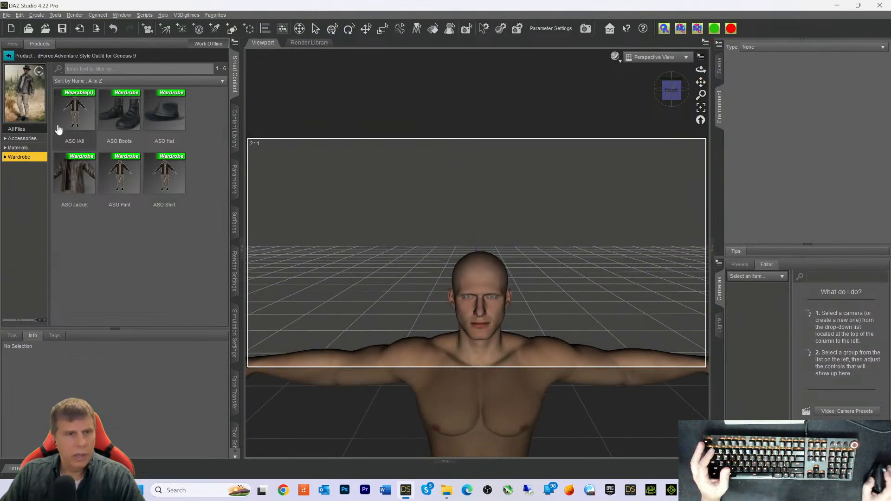
Step: Start an FBX export of the figure over the existing FNJohn.fbx in ExportsFromDaz, agreeing to replace the file
left_click(6, 14)
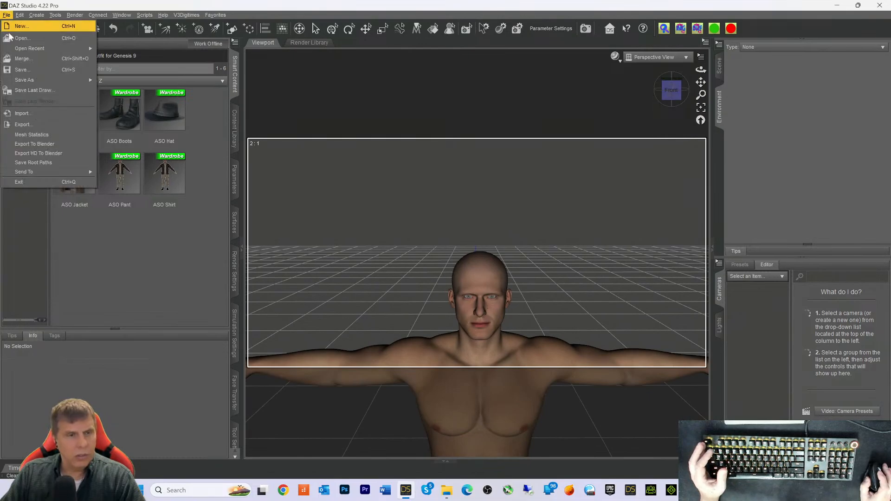
left_click(29, 129)
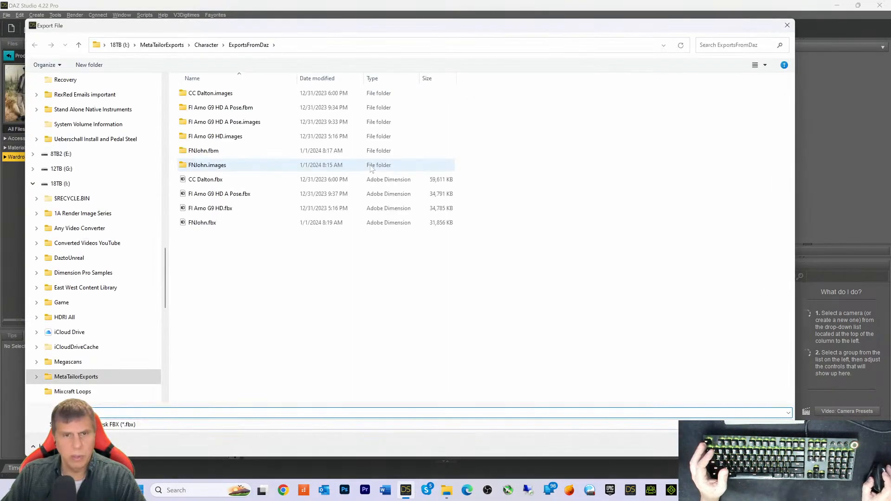
left_click(212, 224)
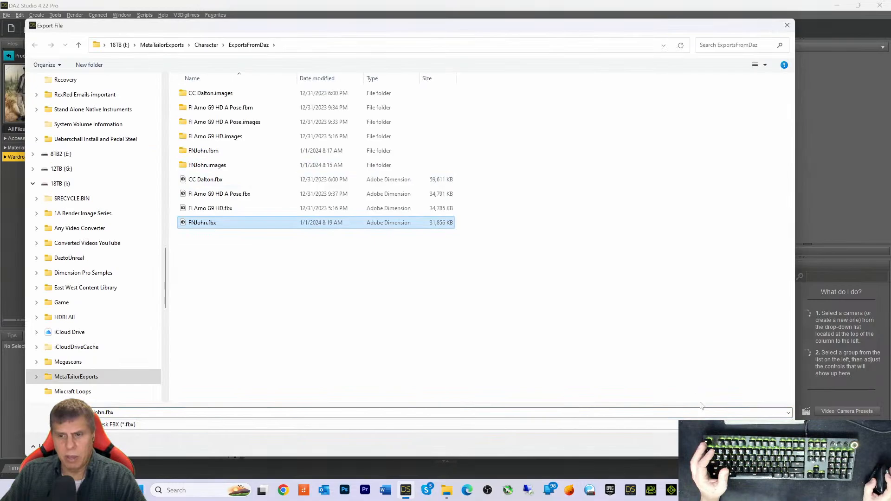
left_click(717, 446)
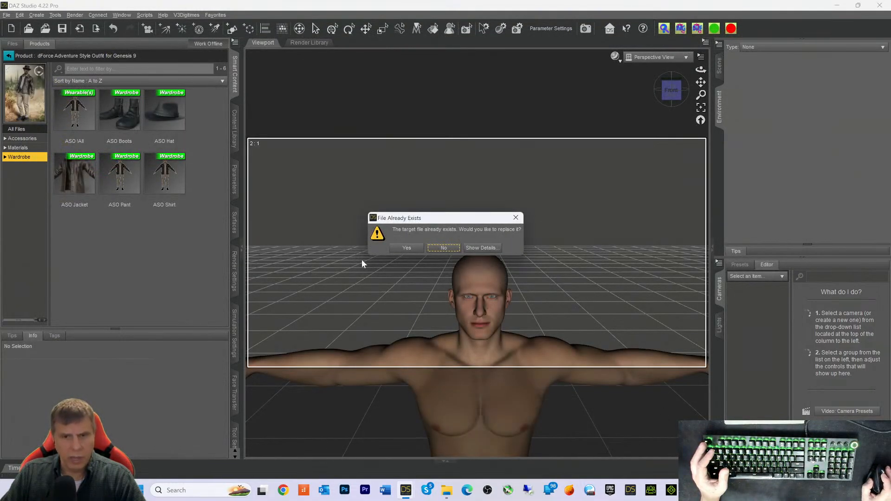
left_click(411, 249)
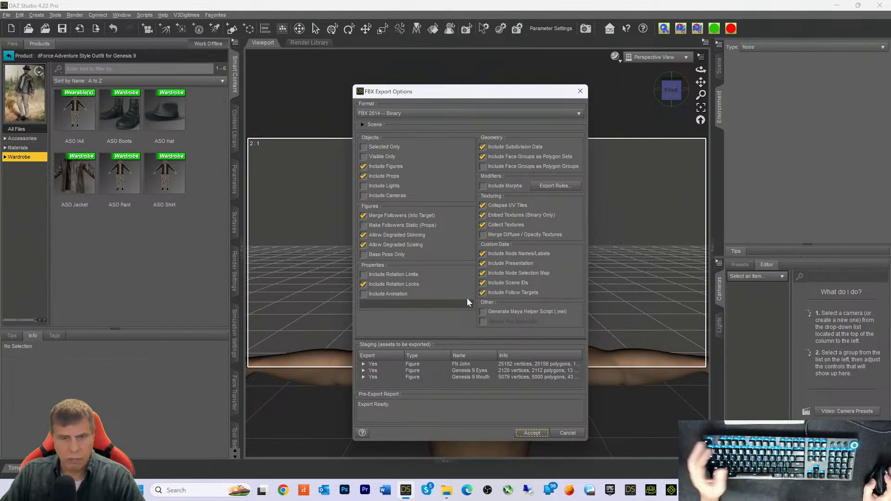
Step: Keep Include Props enabled, disable all five Custom Data options from Node Names/Labels to Follow Targets, and run the FBX export
left_click(364, 177)
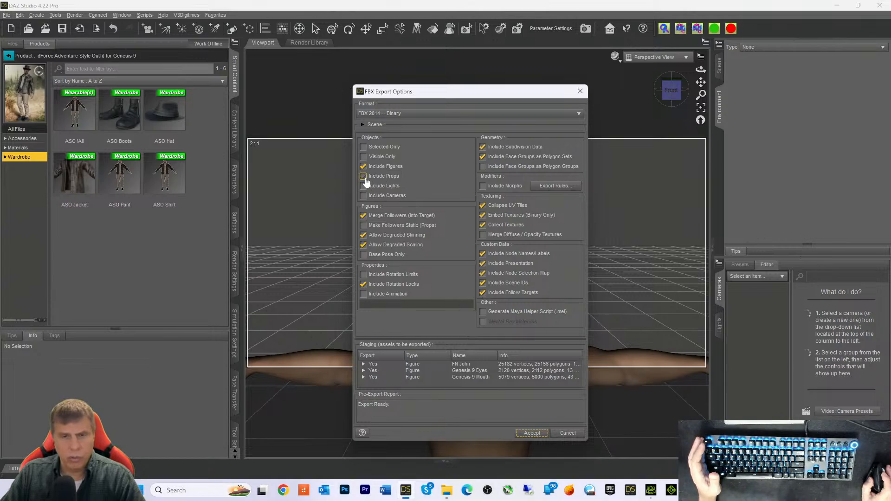
left_click(364, 177)
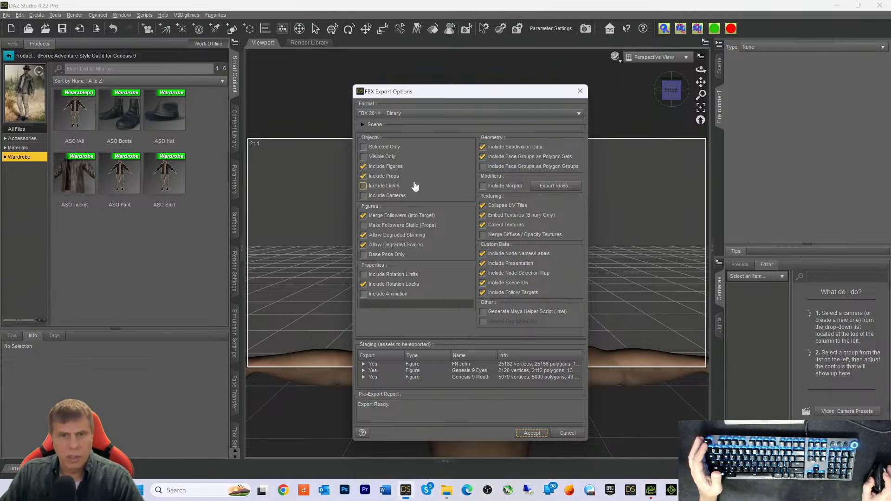
left_click(483, 263)
left_click(482, 254)
left_click(482, 263)
left_click(483, 274)
left_click(482, 283)
left_click(483, 292)
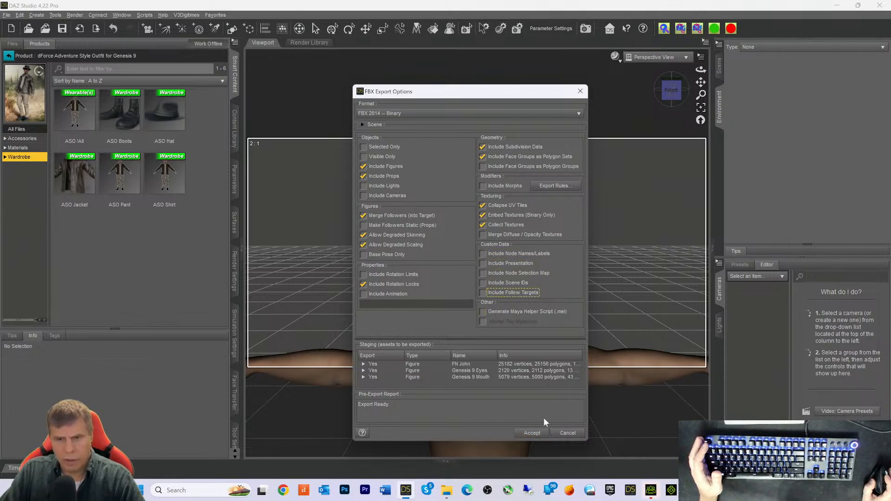
left_click(520, 433)
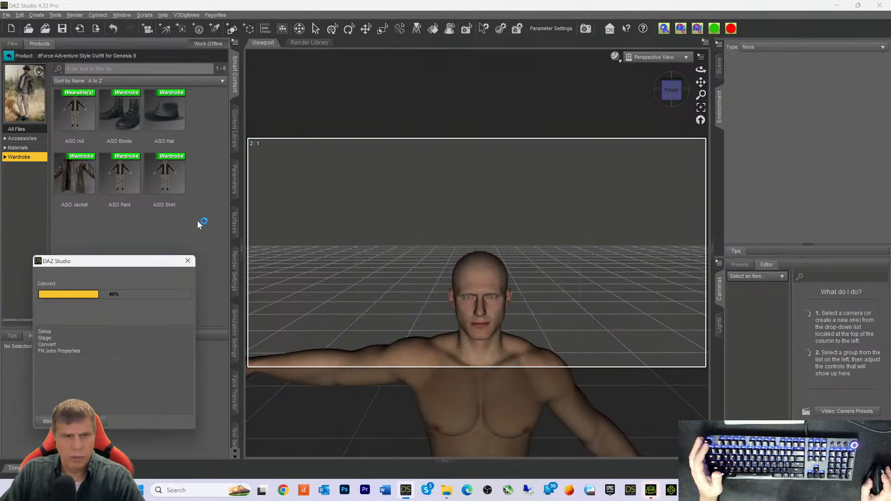
Step: Switch to Character Creator 4 and try to load the new FNJohn.fbx with Transformer, dismissing the resulting message
left_click(647, 494)
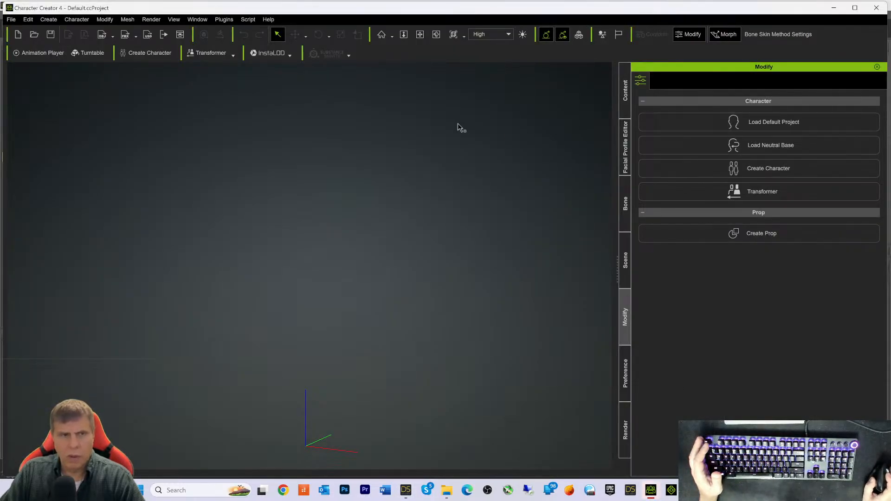
left_click(833, 8)
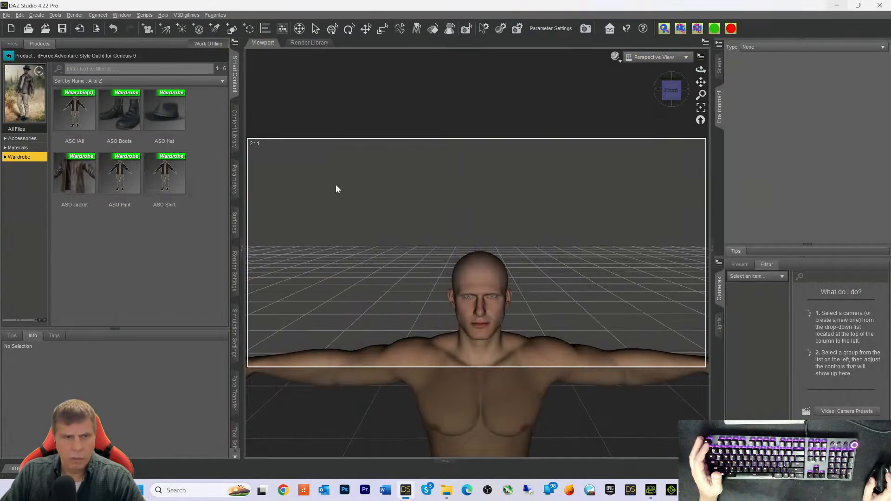
mouse_move(407, 496)
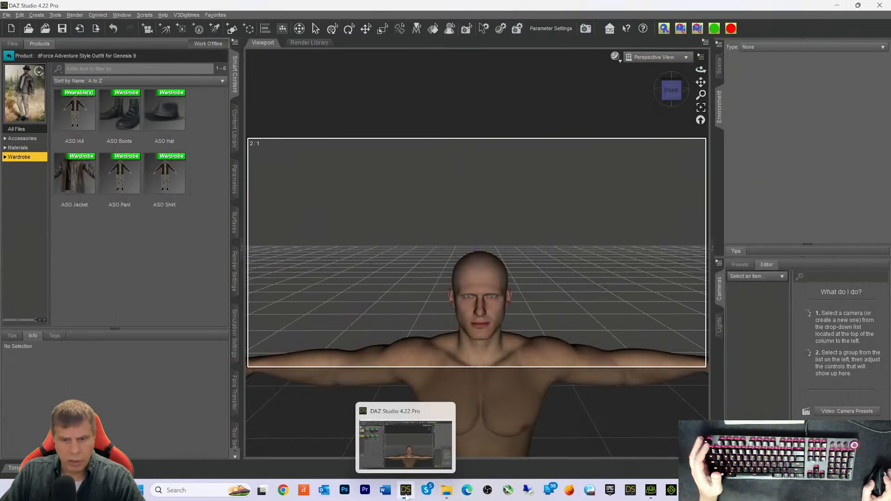
left_click(650, 492)
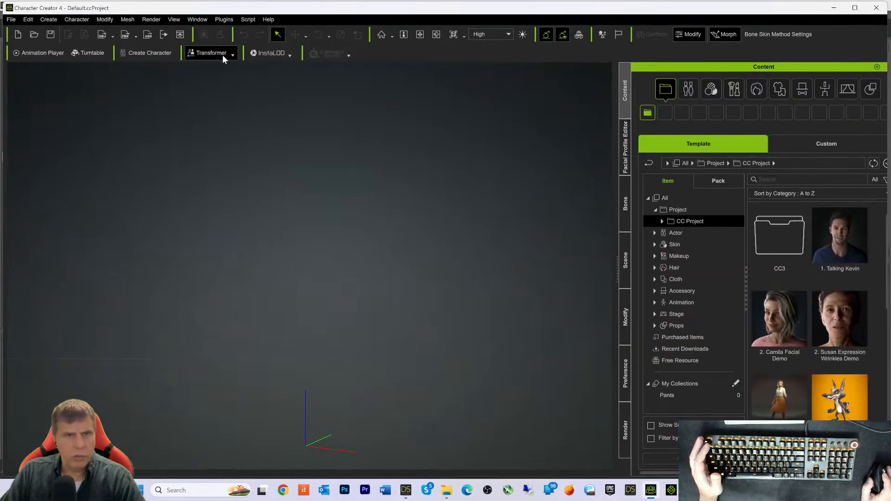
left_click(222, 54)
left_click(211, 80)
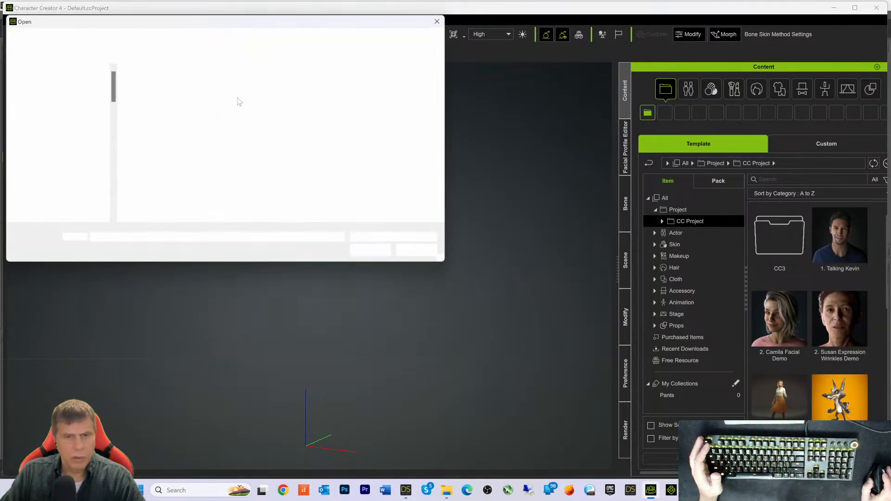
double_click(152, 213)
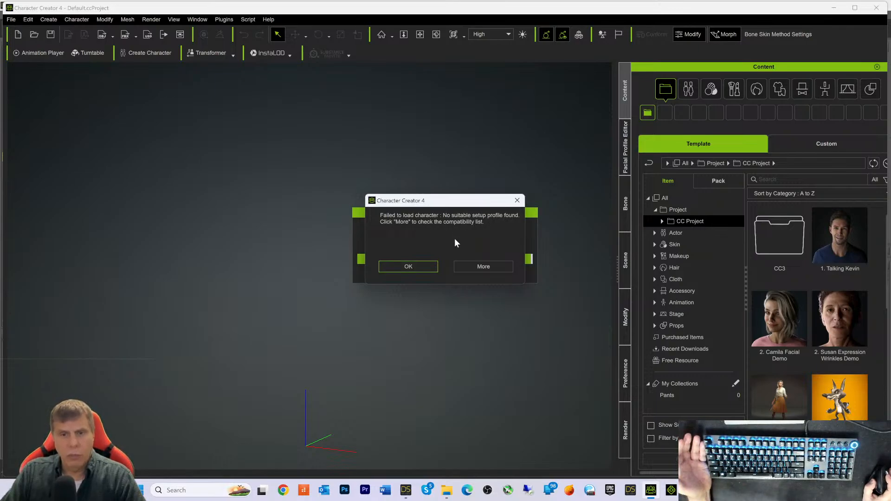
left_click(517, 200)
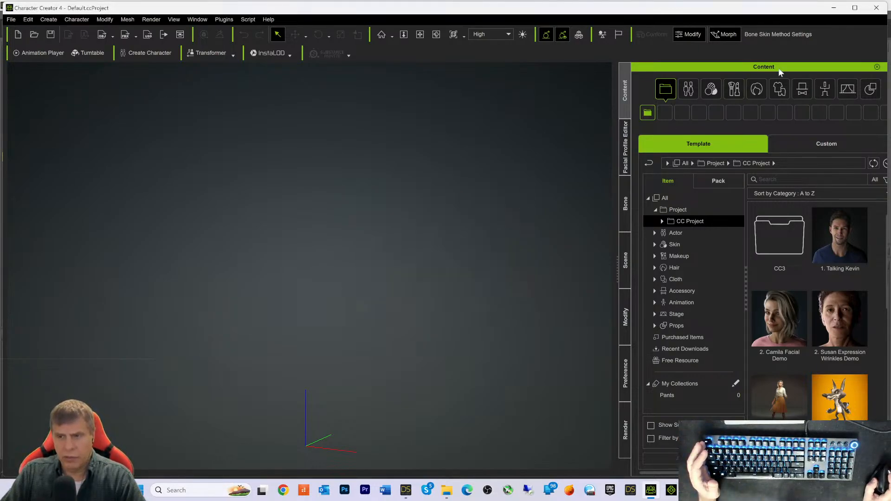
Step: Return to DAZ Studio and open the A_Pose folder under DazResource in File Explorer, placed so the figure stays reachable
left_click(833, 8)
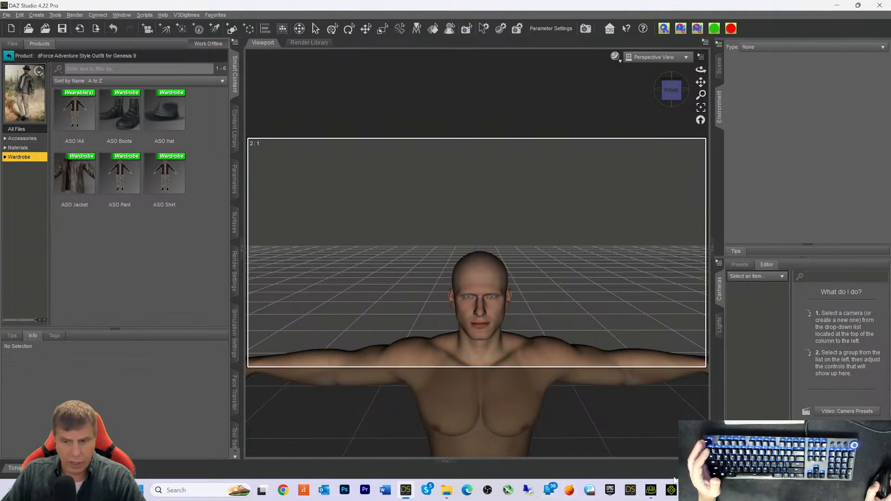
left_click(446, 490)
left_click(547, 78)
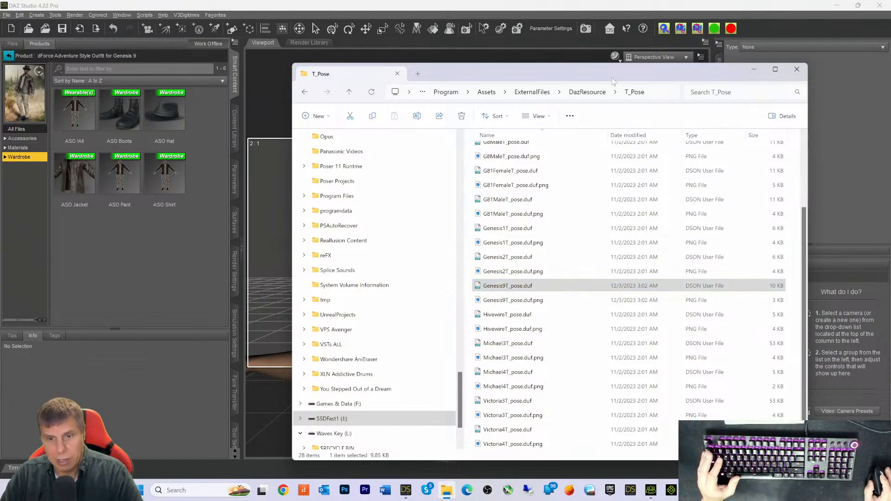
left_click_drag(515, 80, 681, 81)
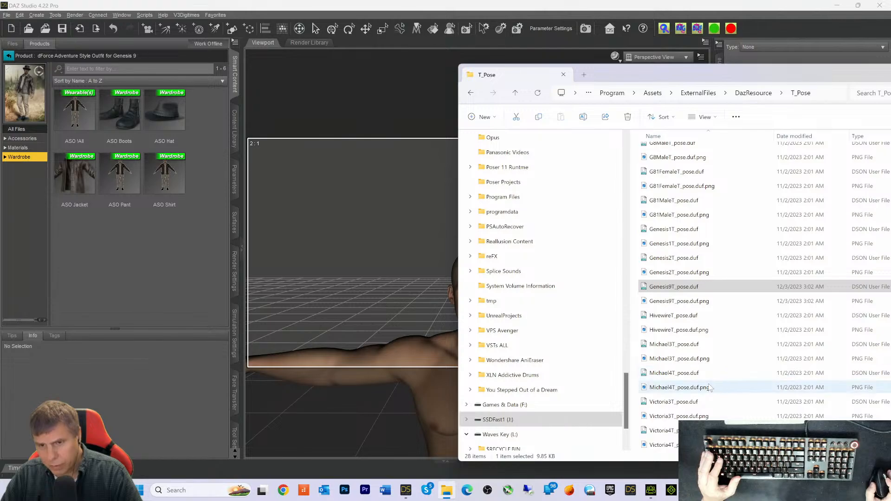
left_click(656, 291)
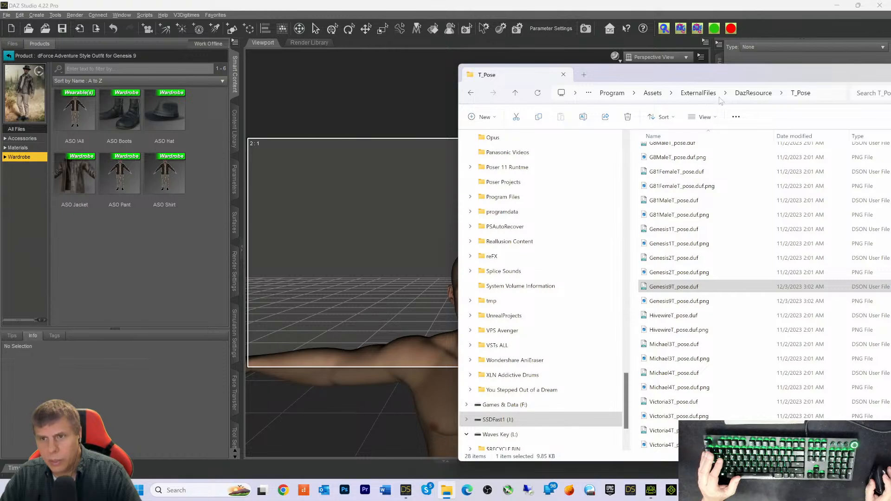
left_click_drag(762, 74, 717, 75)
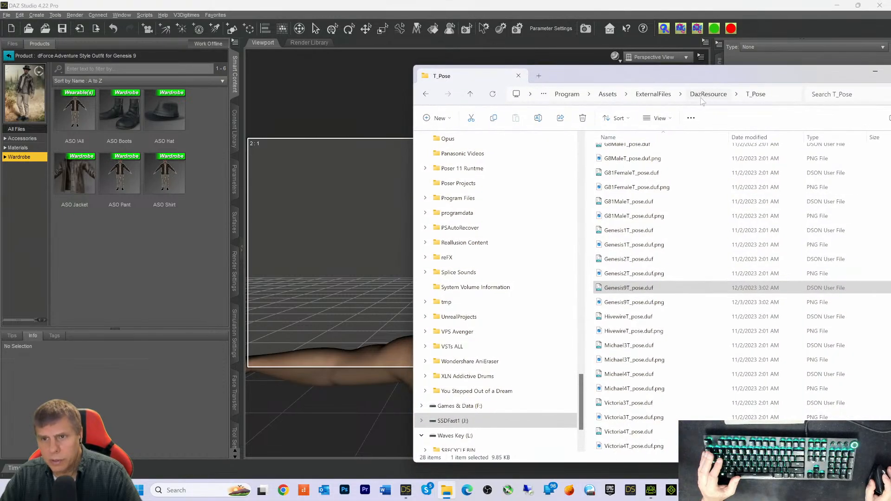
left_click(701, 95)
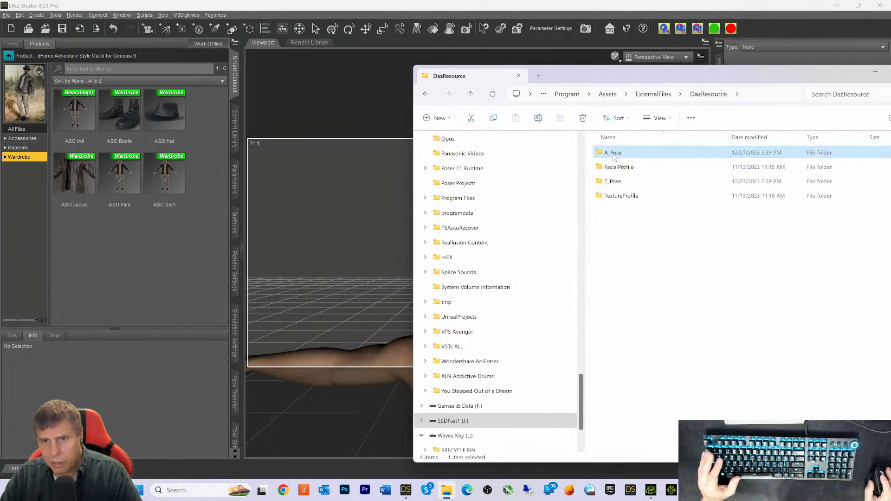
double_click(631, 153)
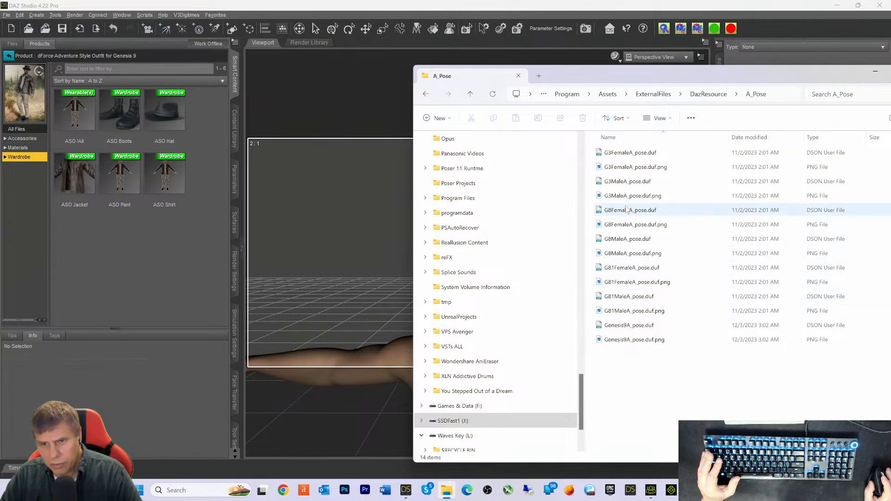
left_click_drag(633, 81, 804, 85)
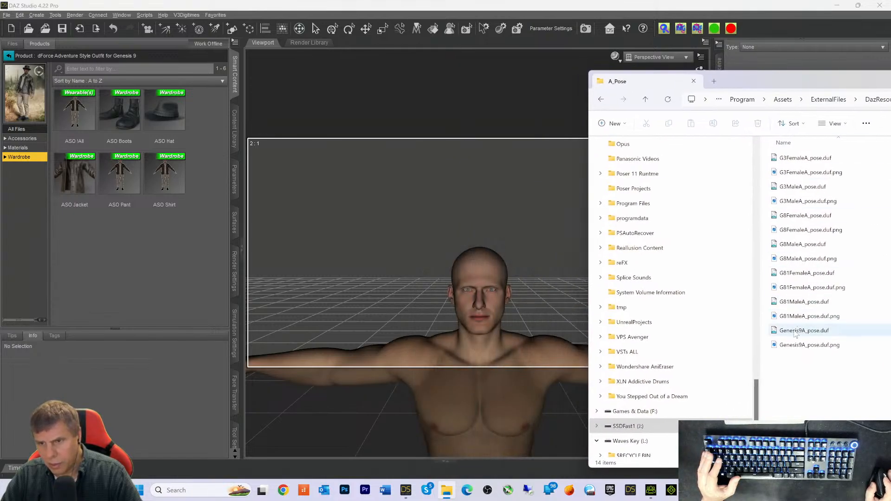
Step: Apply the Genesis9A_pose.duf pose preset to the FN John figure
left_click_drag(796, 333, 478, 383)
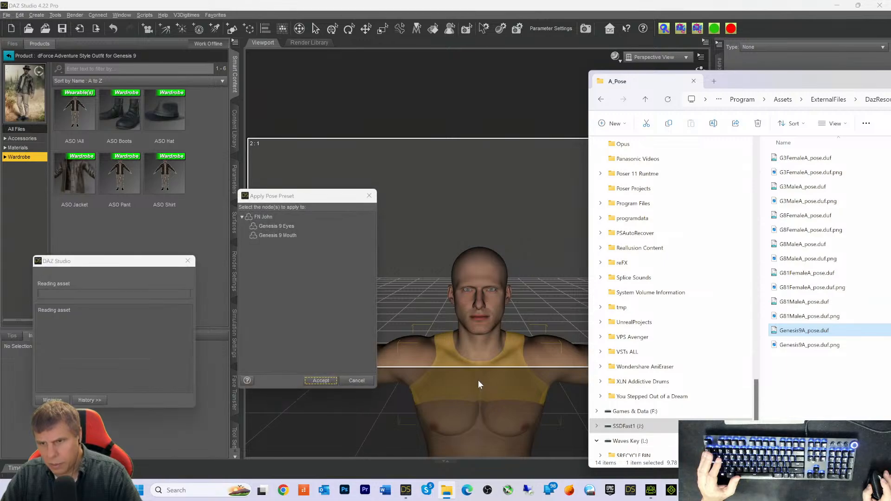
left_click(265, 216)
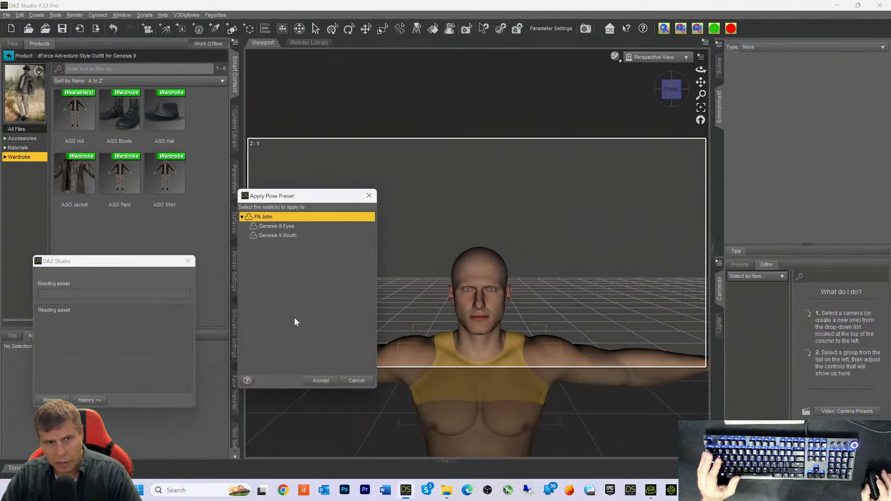
left_click(321, 381)
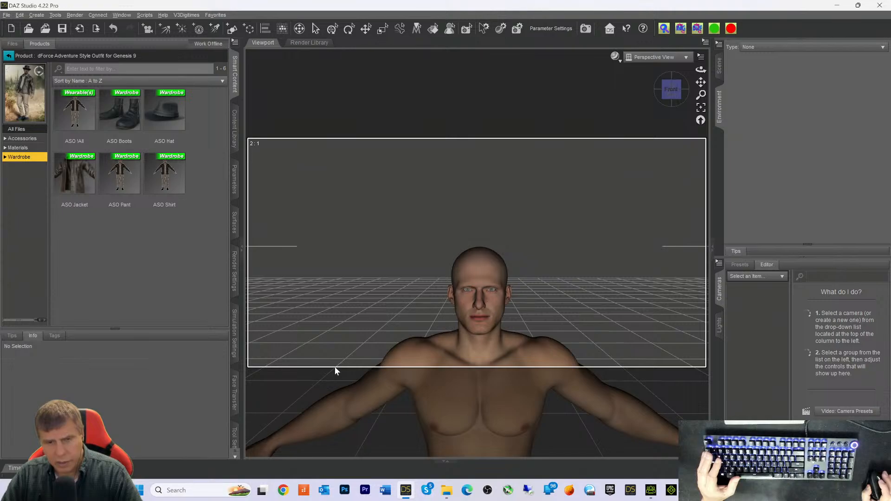
Step: Select FN John in the scene hierarchy and export the A-posed figure as FBX, replacing FNJohn.fbx
left_click(6, 15)
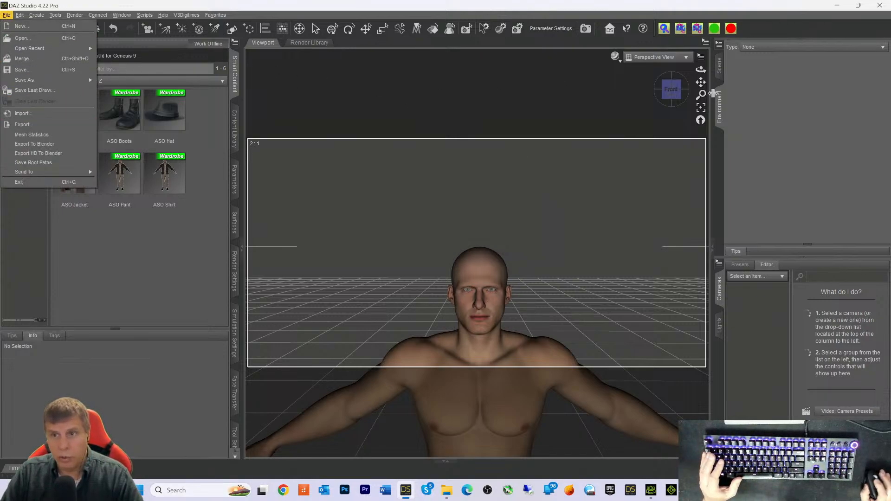
left_click(719, 73)
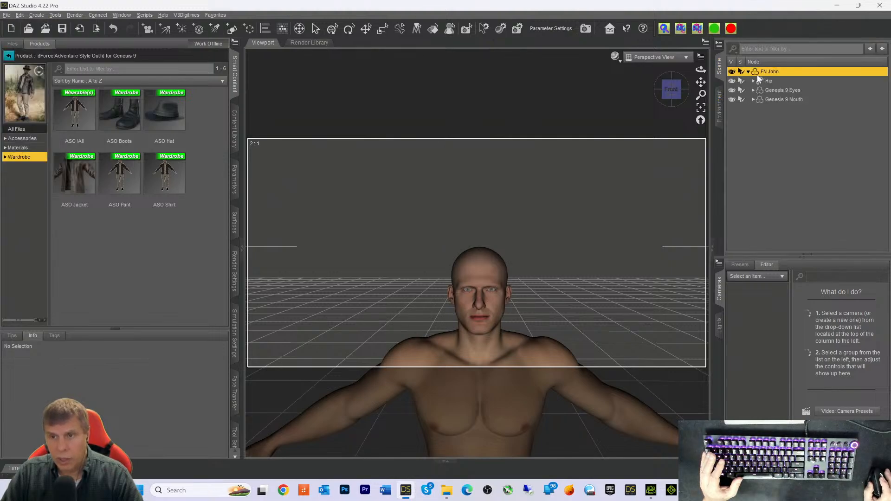
left_click(6, 16)
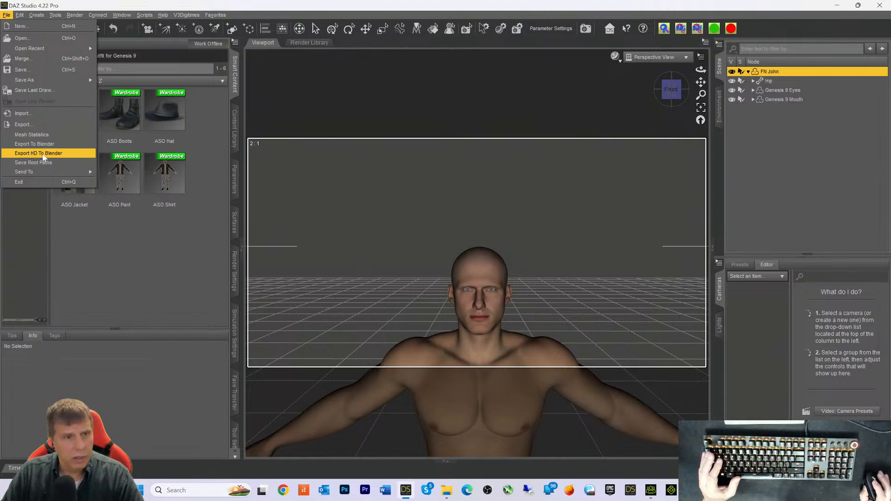
left_click(43, 125)
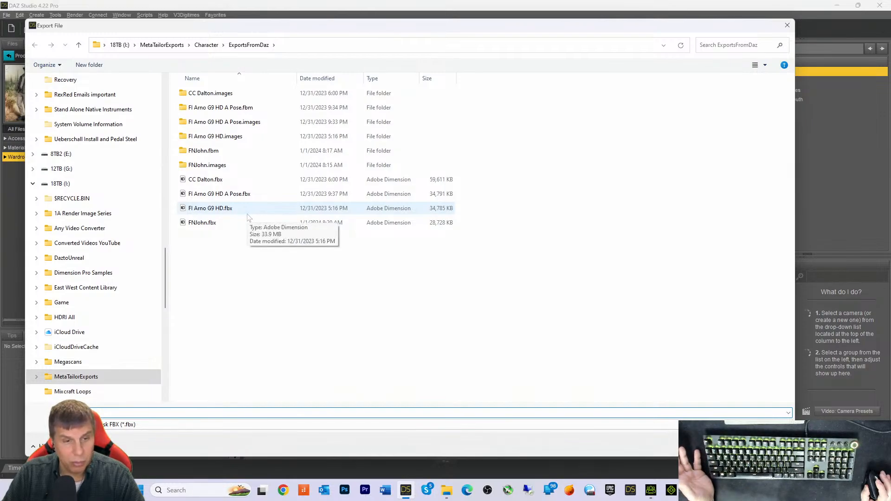
left_click(203, 223)
key("Return")
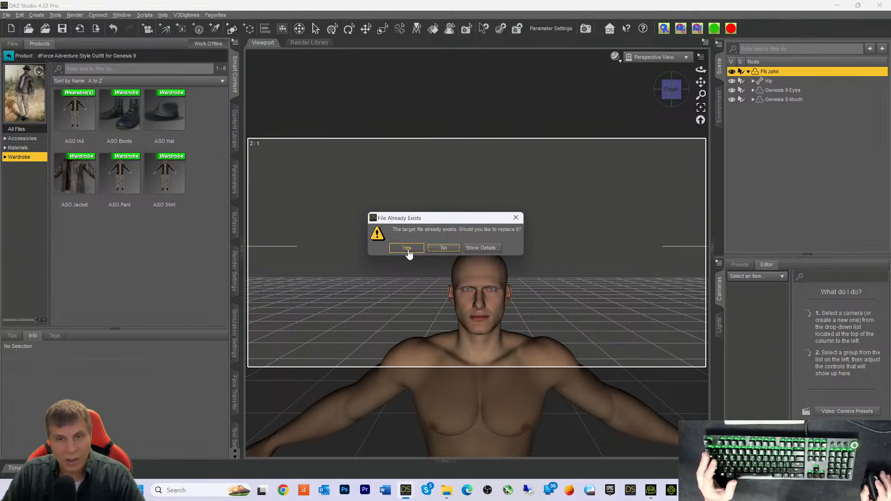
left_click(404, 246)
left_click(403, 246)
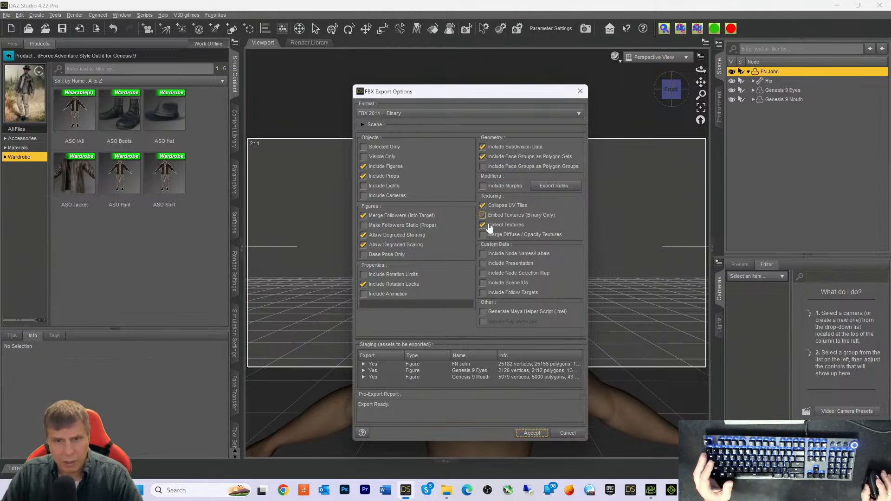
left_click(532, 432)
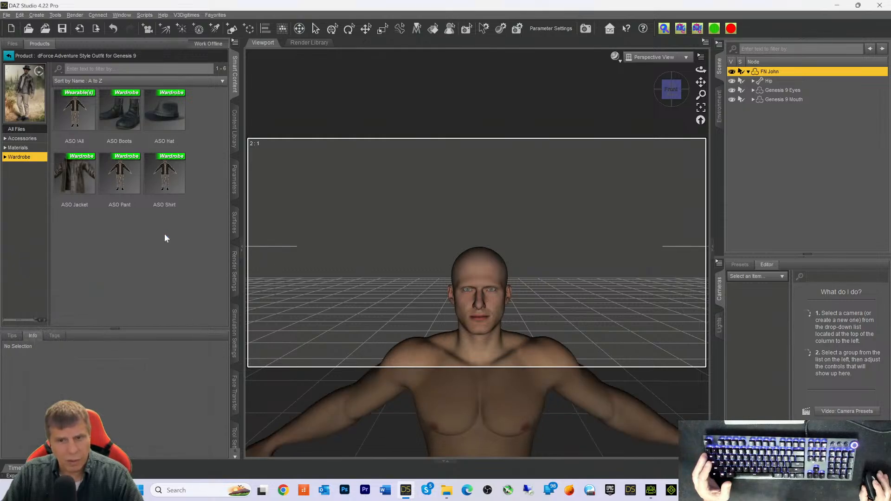
mouse_move(405, 497)
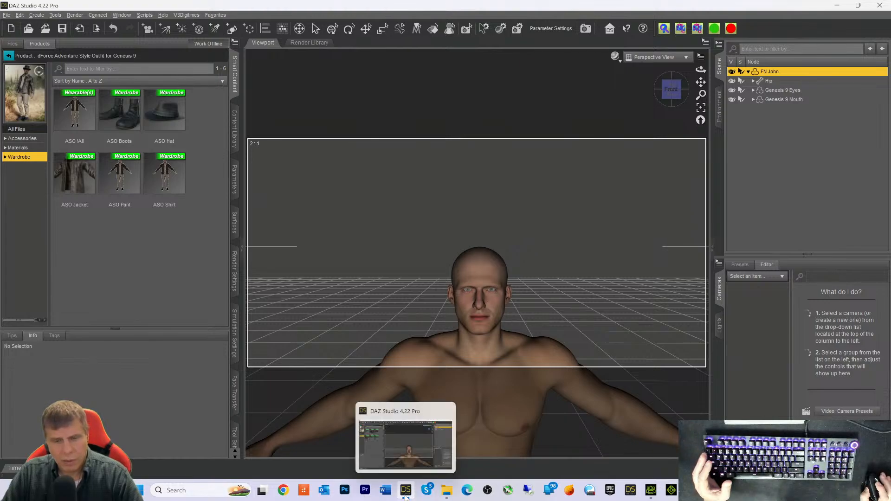
Step: Switch to Character Creator 4 and try to load the re-exported FNJohn.fbx with Transformer as CC3+, dismissing the resulting message
left_click(650, 490)
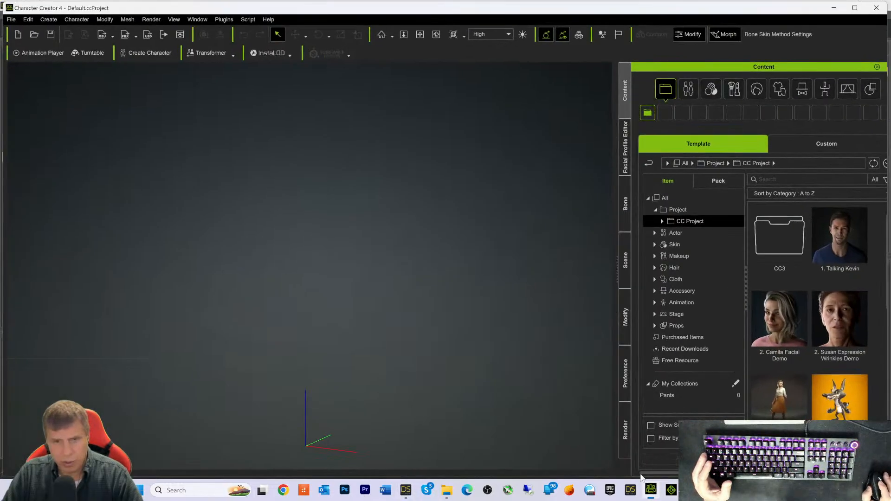
left_click(233, 54)
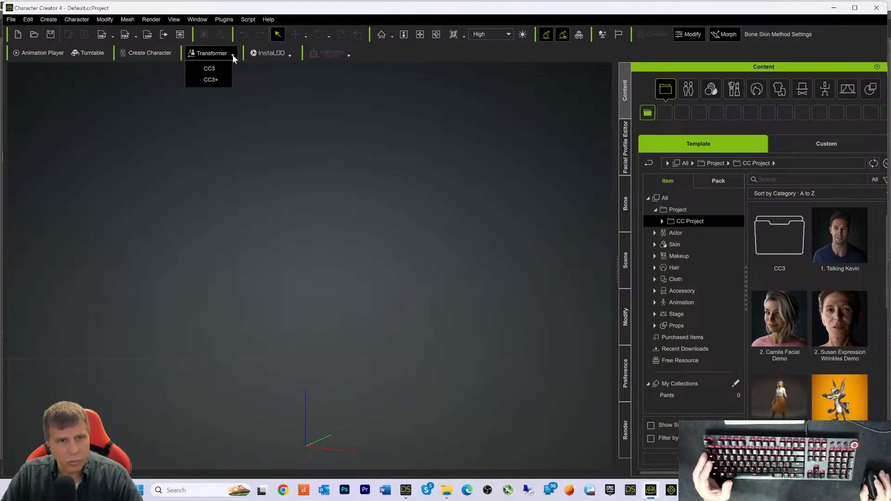
left_click(203, 80)
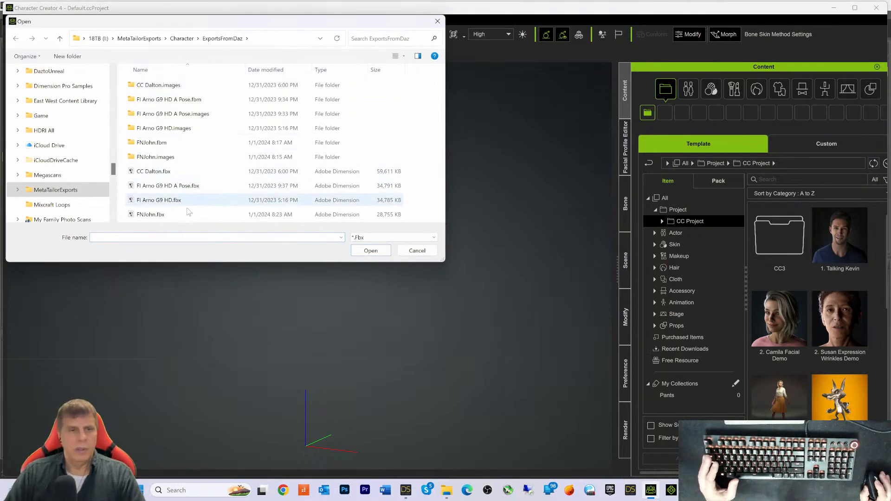
left_click(153, 214)
left_click(375, 253)
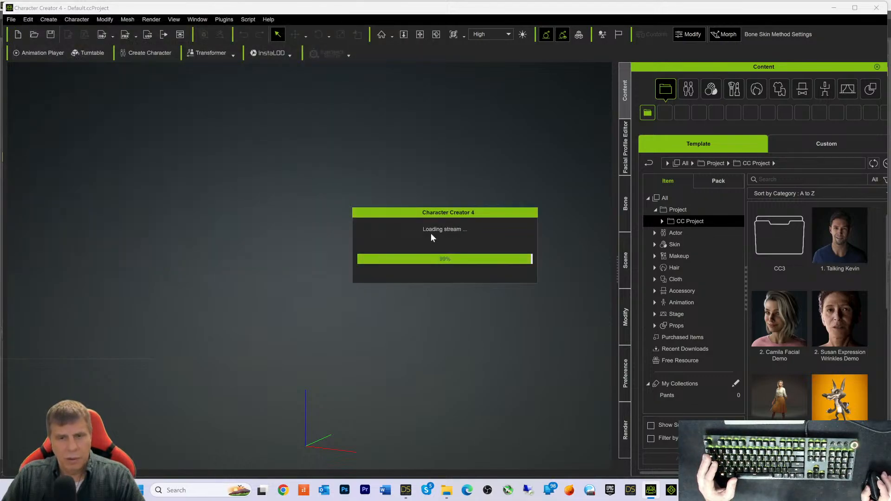
left_click(414, 265)
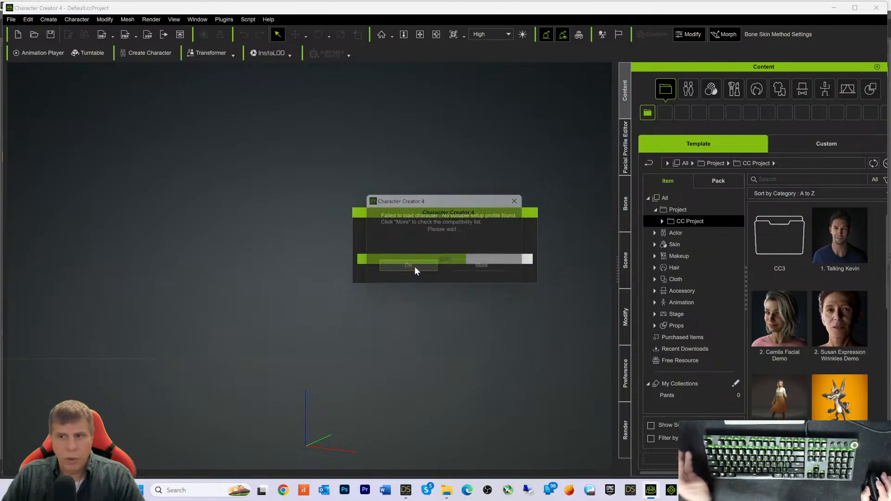
Step: Return to DAZ Studio, delete the FN John figure from the scene, and list the Figures products
left_click(836, 13)
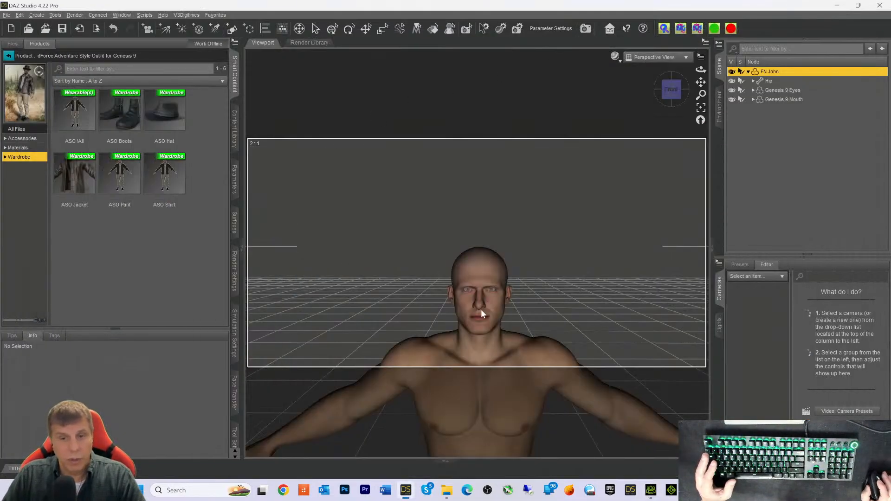
key("Delete")
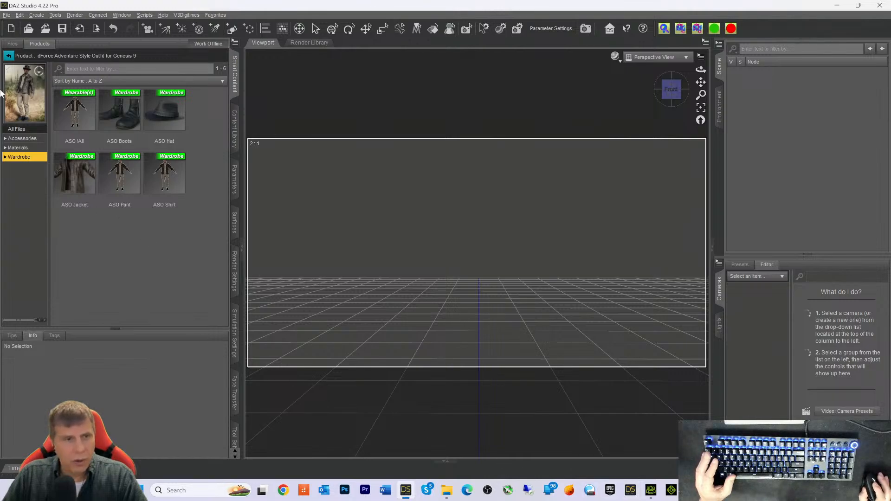
left_click(9, 55)
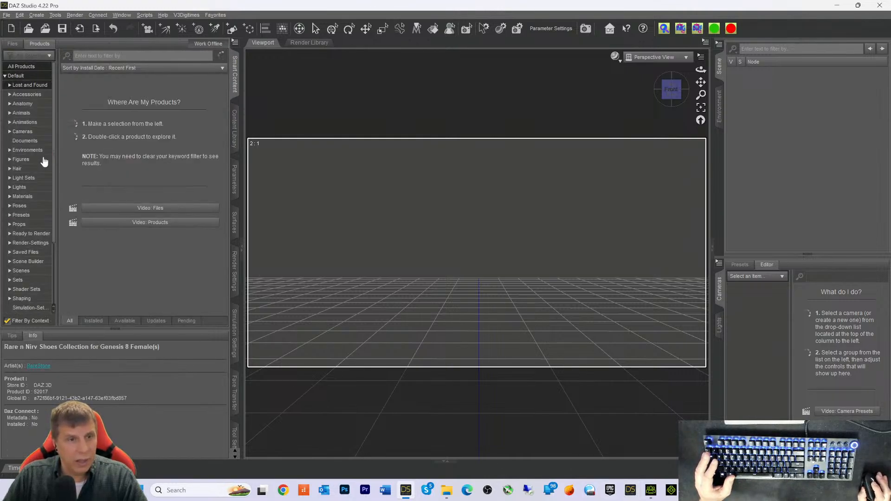
left_click(26, 160)
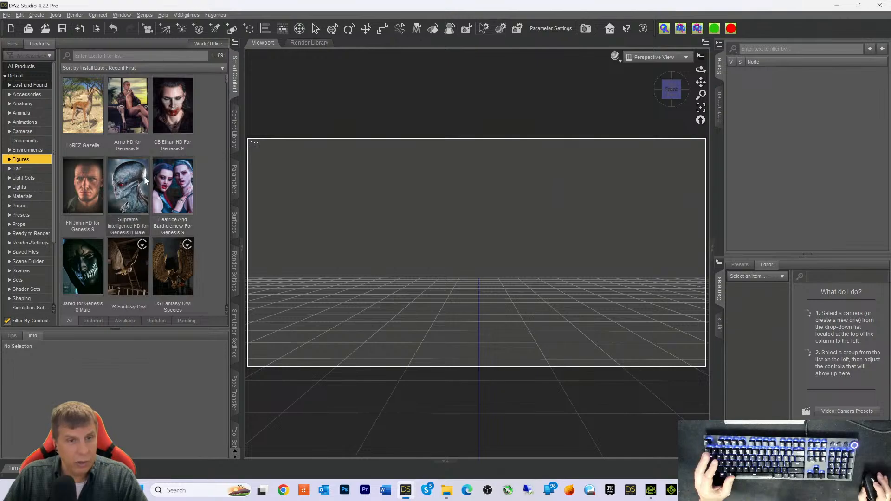
Step: Look at the actor in the FN Ethan HD for Genesis 9 product and return to the product list
scroll(131, 130, "down", 10)
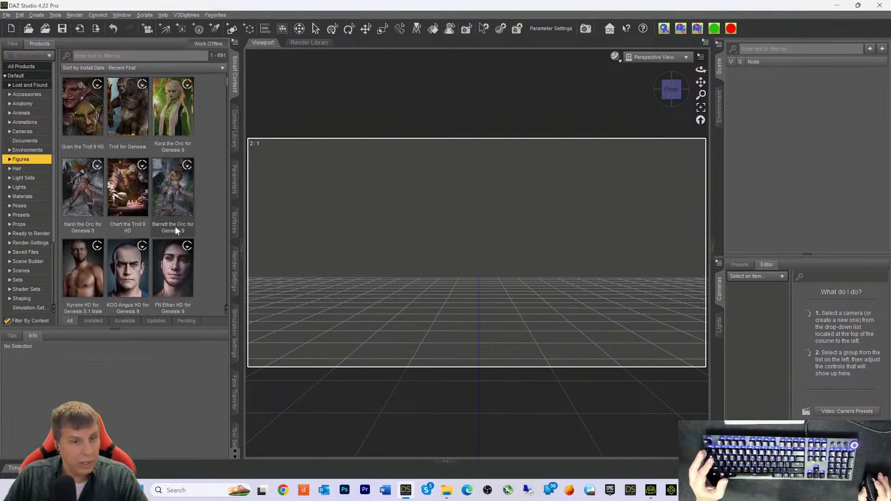
double_click(168, 257)
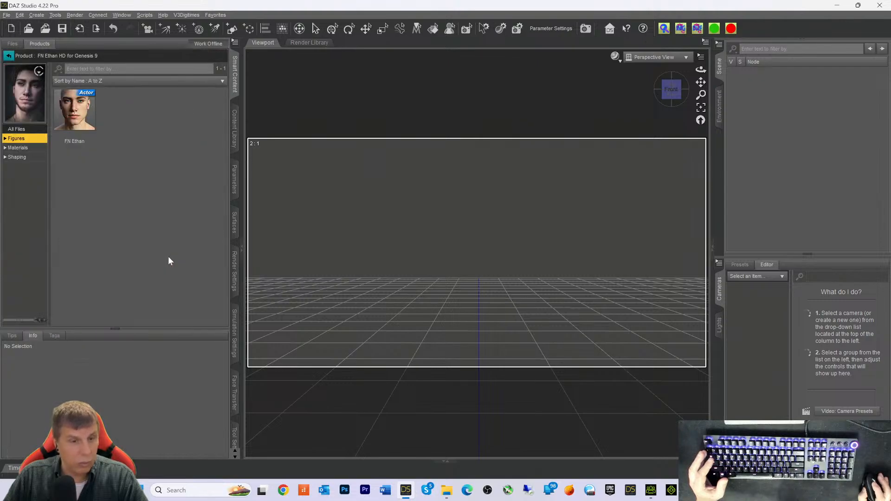
left_click(70, 116)
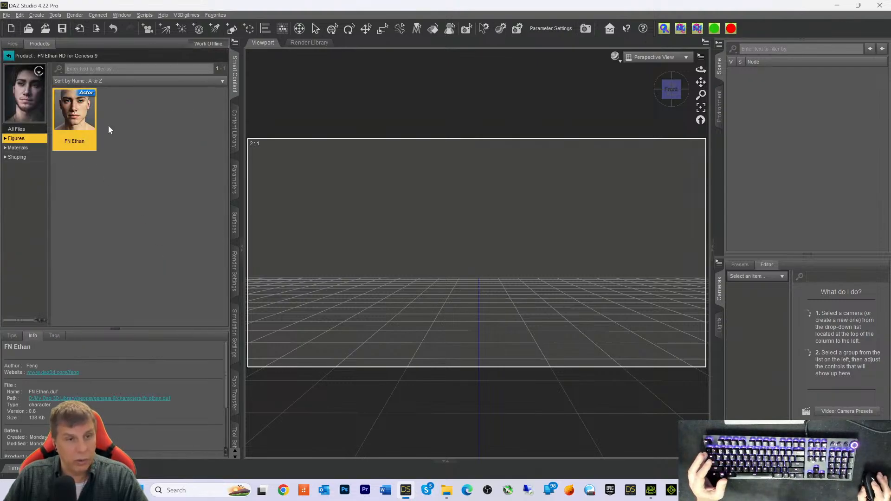
left_click(8, 57)
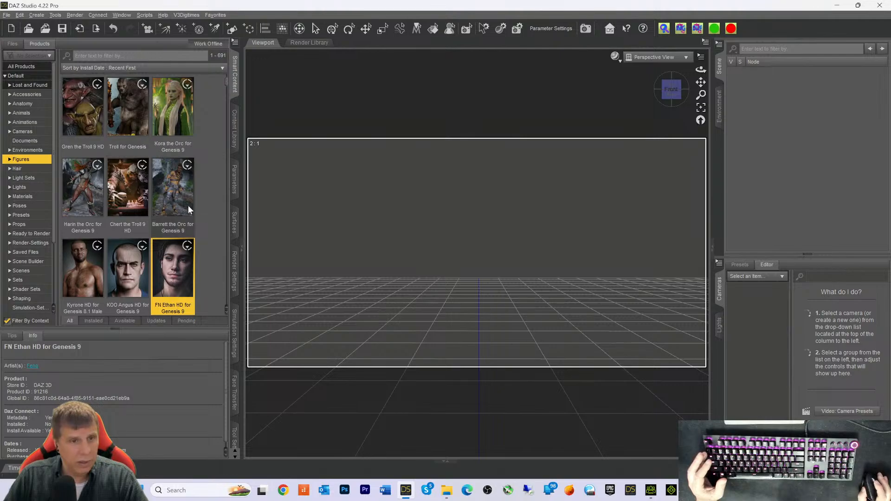
Step: Find the CC Fawkes and Dalton for Genesis 9 product and load its CC Dalton actor into the scene
scroll(185, 204, "down", 3)
scroll(130, 146, "down", 5)
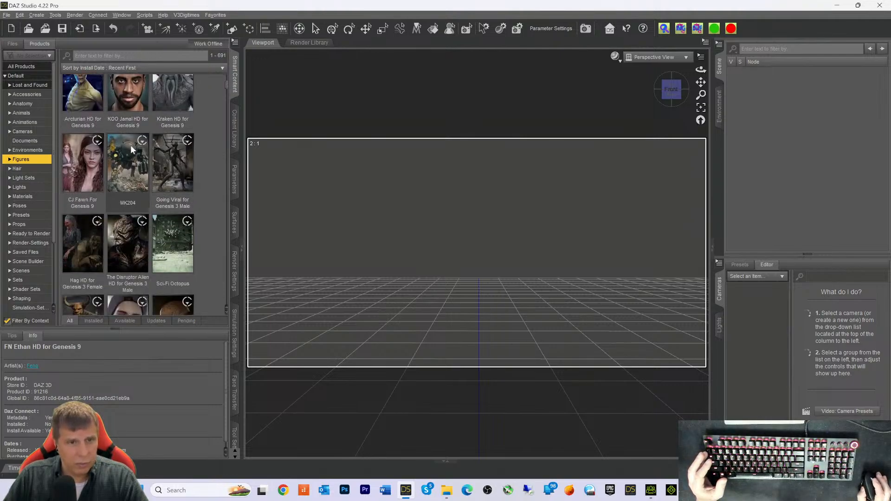
scroll(130, 148, "up", 1)
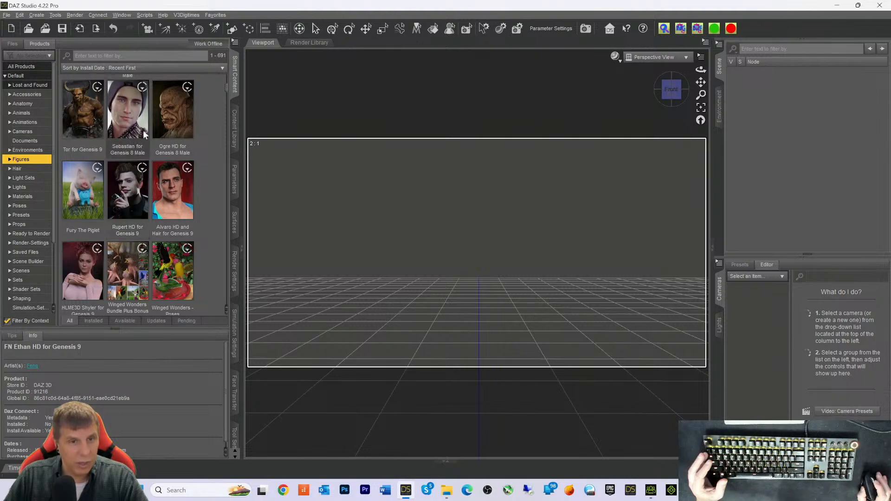
mouse_move(145, 135)
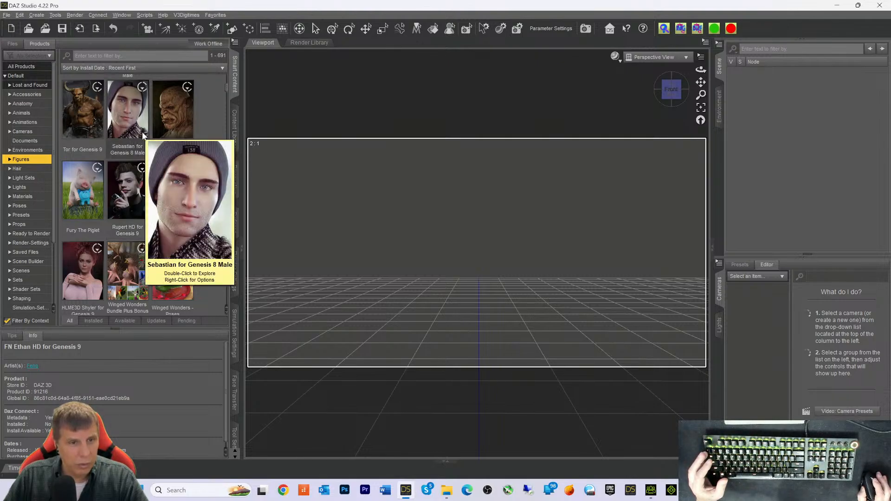
scroll(143, 134, "down", 5)
scroll(141, 132, "down", 1)
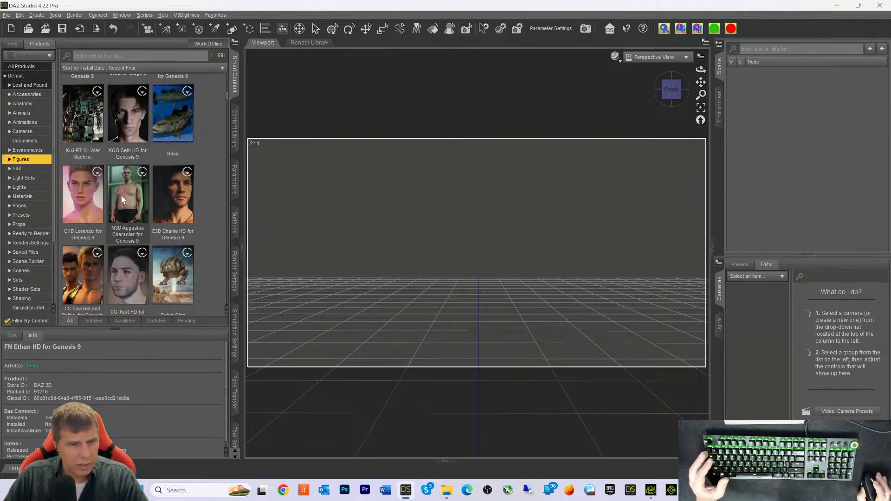
double_click(79, 273)
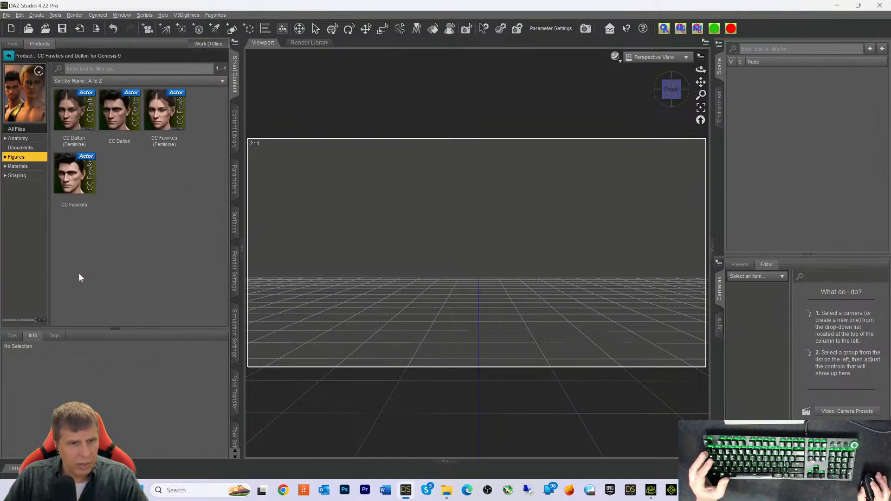
double_click(133, 144)
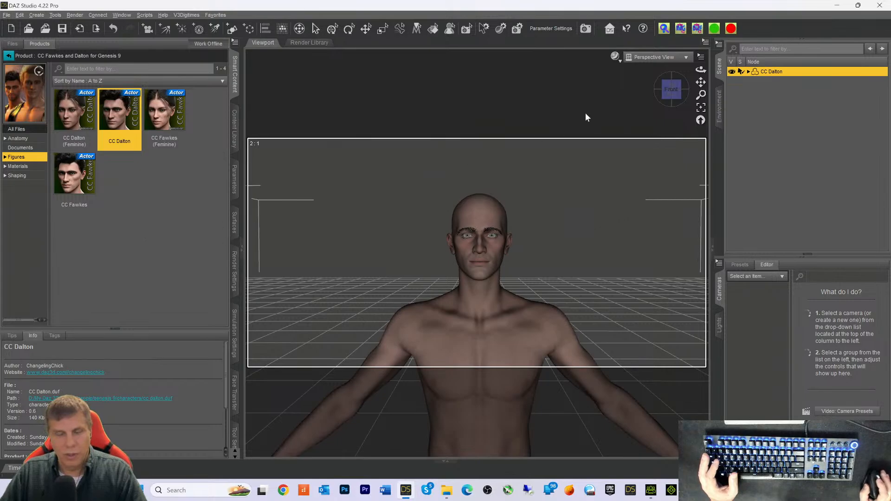
Step: Apply the Genesis9A_pose.duf preset from the A_Pose folder to the CC Dalton figure
mouse_move(671, 89)
left_mouse_down()
mouse_move(714, 91)
mouse_move(664, 88)
mouse_move(693, 77)
mouse_move(674, 96)
left_mouse_up()
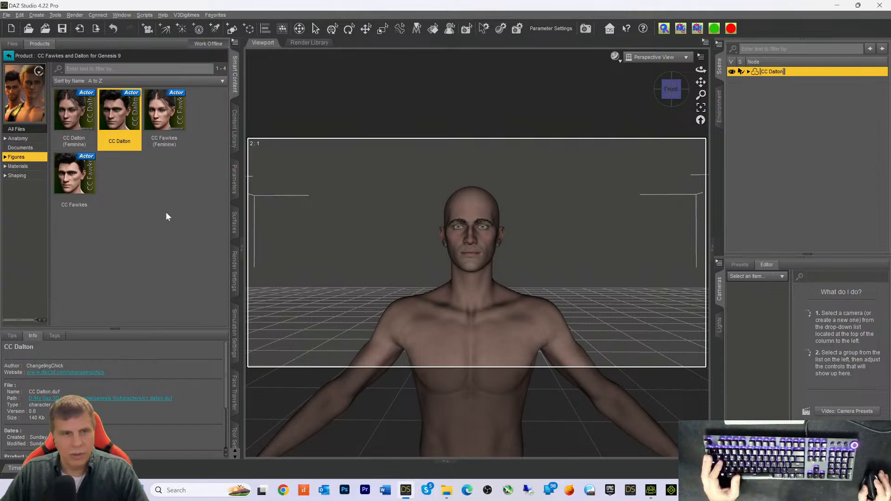
left_click(194, 193)
left_click(446, 490)
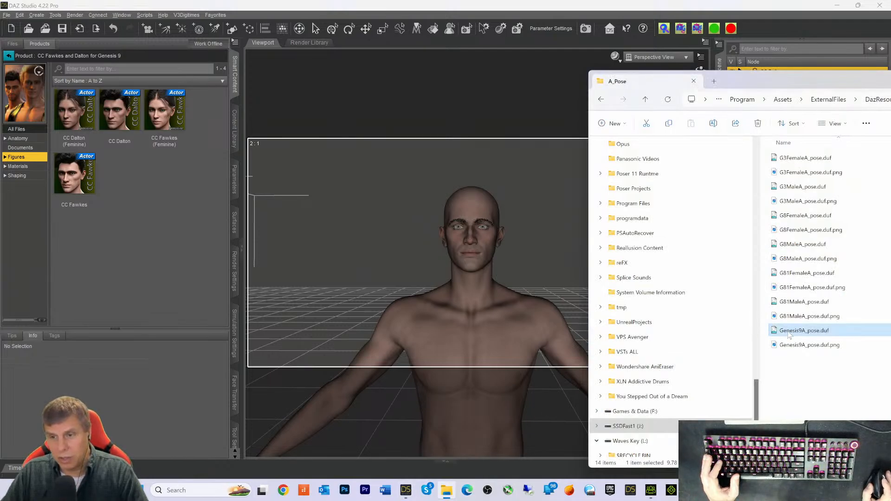
left_click_drag(788, 333, 458, 334)
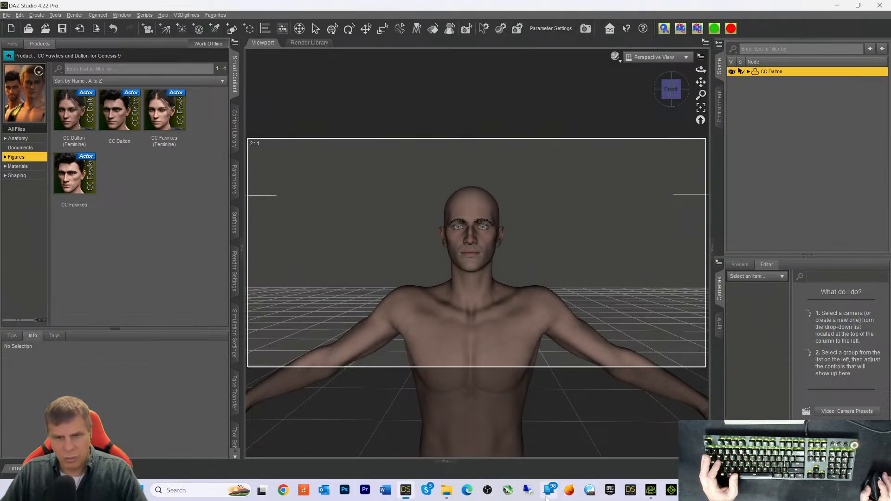
Step: Open the T_Pose folder under DazResource in File Explorer and apply Genesis9T_pose.duf to the CC Dalton figure
left_click(447, 491)
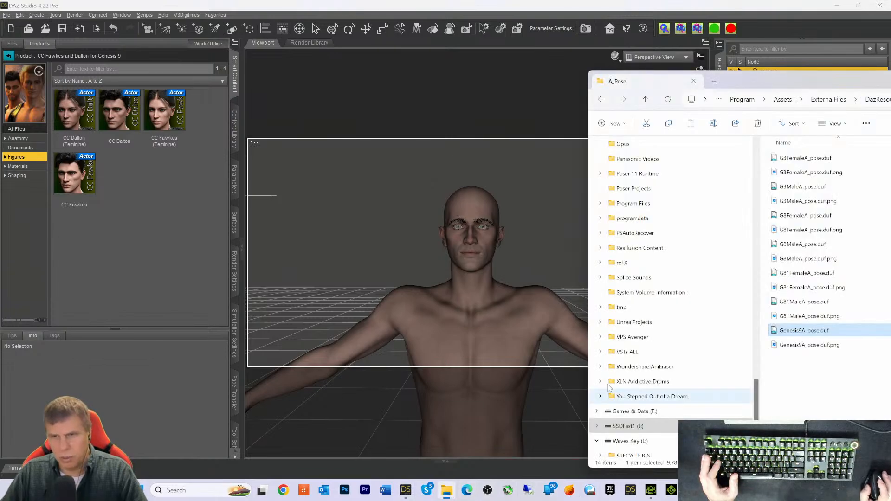
left_click(828, 99)
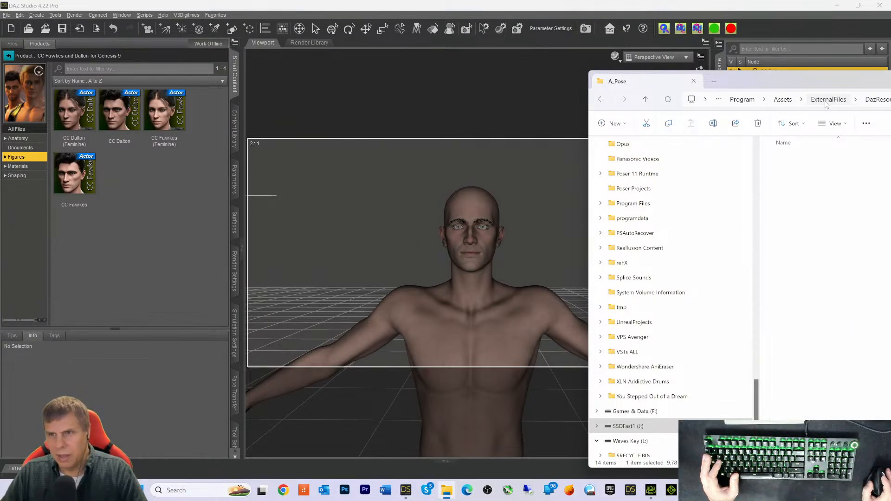
double_click(796, 189)
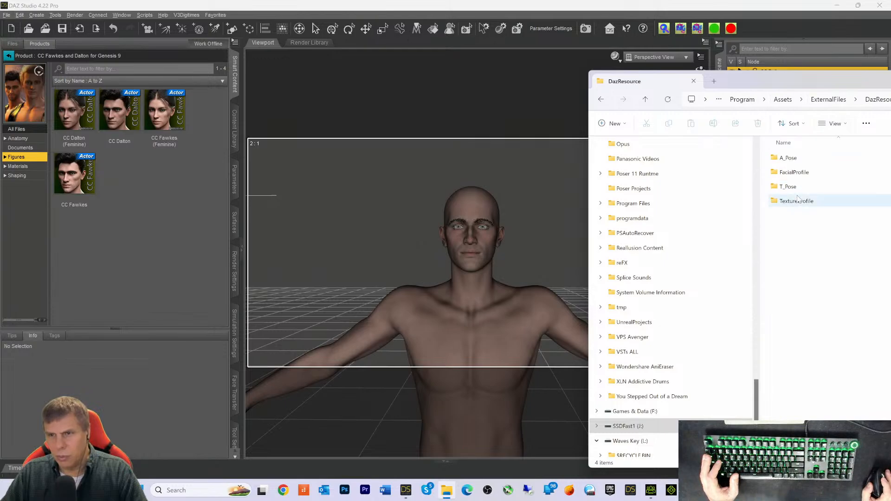
double_click(787, 187)
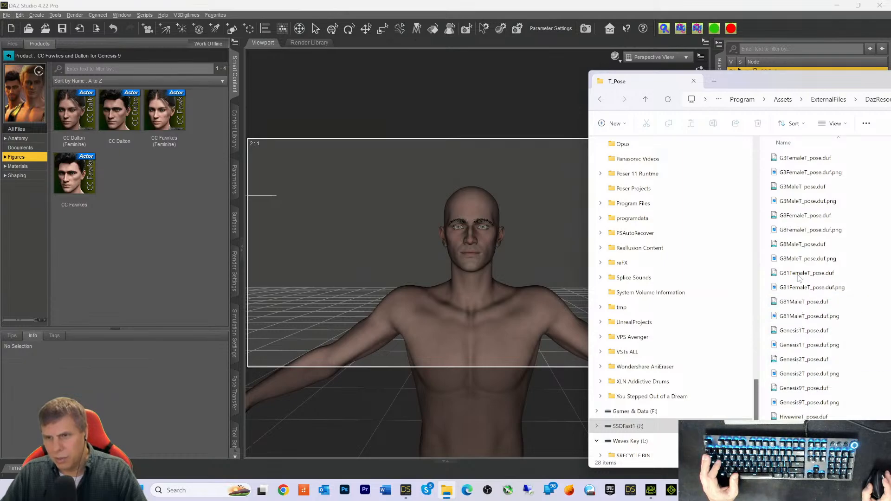
scroll(799, 279, "down", 2)
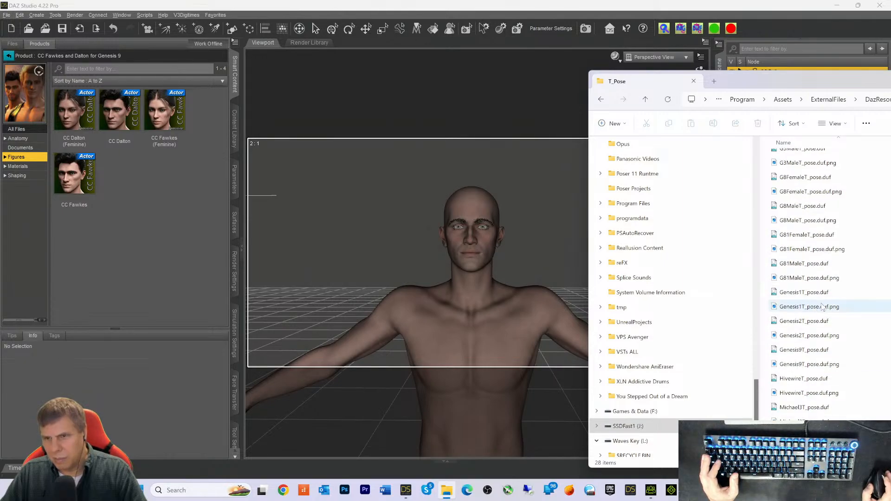
scroll(816, 344, "down", 1)
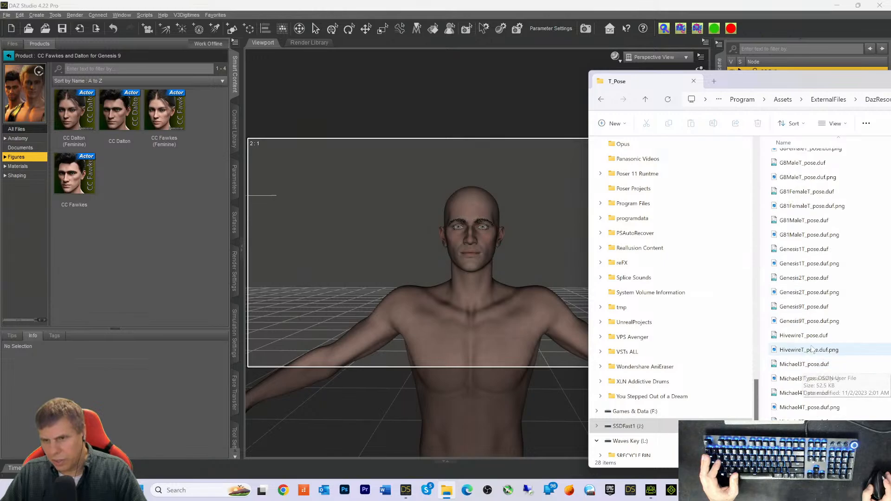
left_click_drag(804, 306, 474, 328)
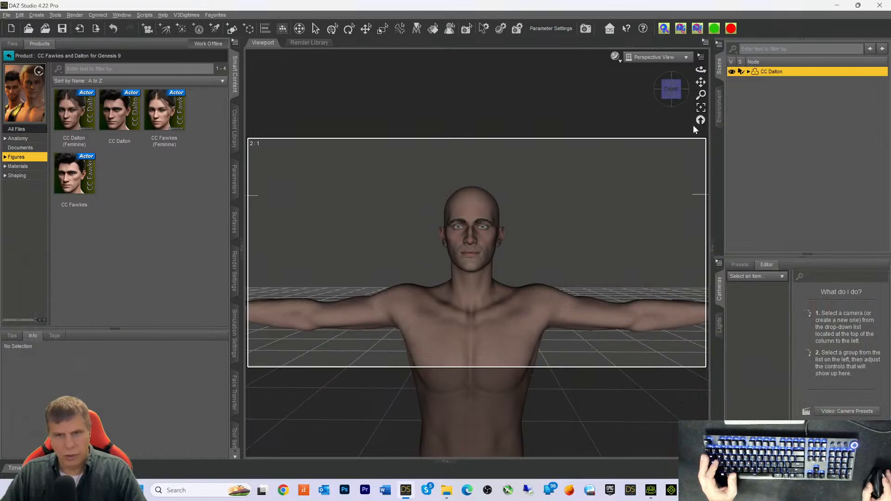
Step: Export the T-posed CC Dalton figure to the ExportsFromDaz folder as CC DaltonTpose.fbx in FBX 2014 Binary format
left_click_drag(700, 82, 671, 95)
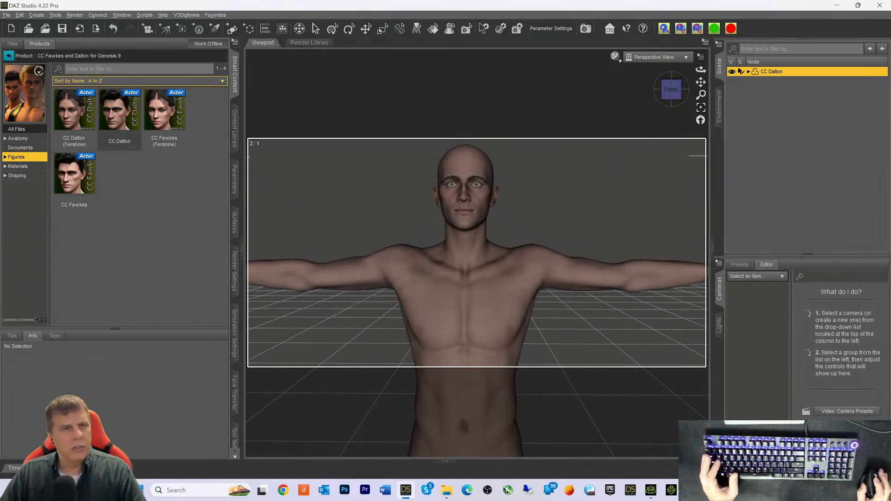
left_click(6, 14)
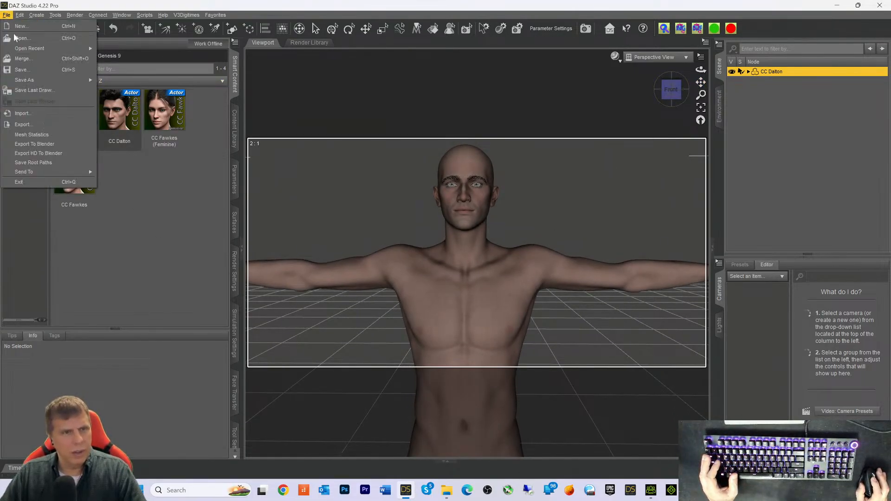
left_click(43, 125)
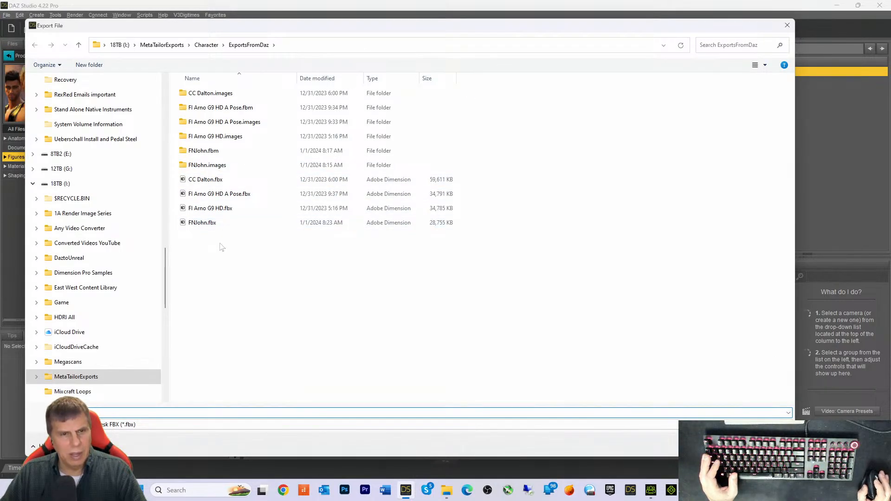
left_click(199, 180)
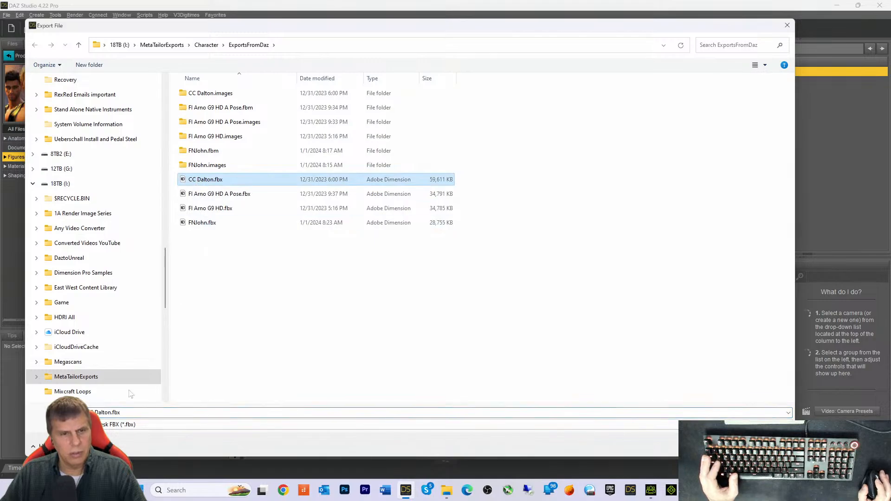
left_click(111, 412)
type("Tpose")
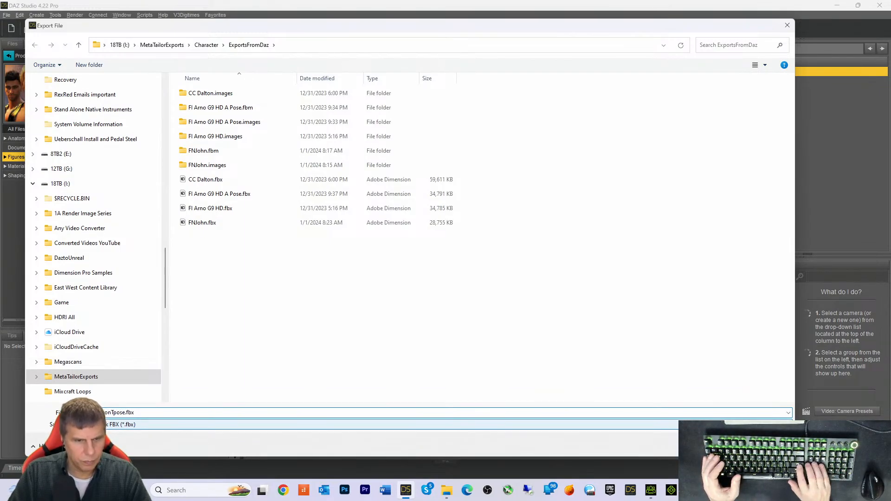
key("Return")
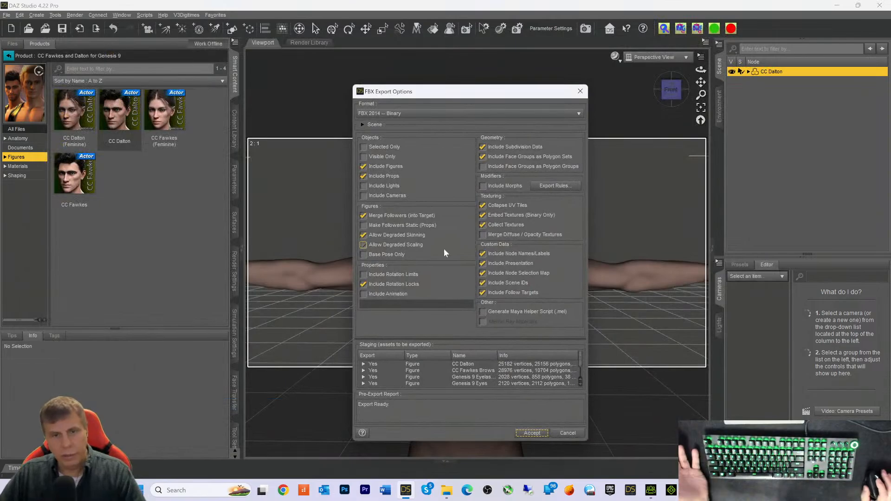
left_click(502, 225)
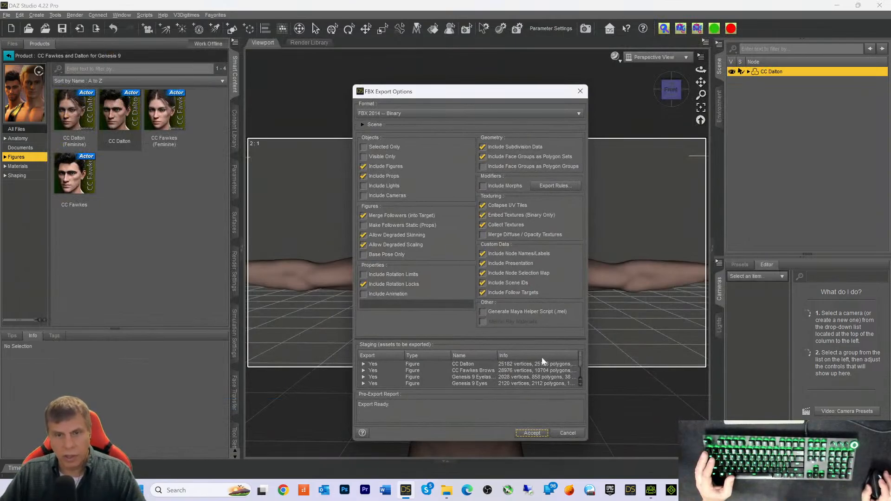
left_click(532, 434)
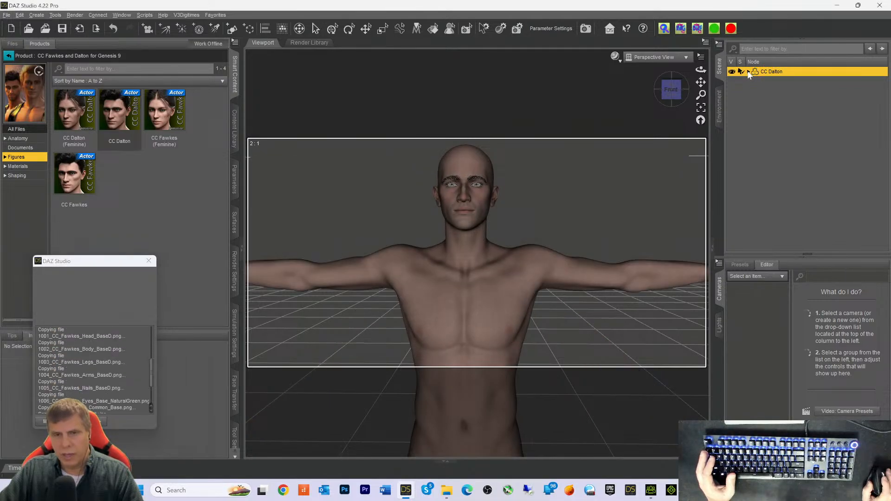
Step: Delete the Genesis 9 Eyelashes, CC Fawkes Brows and Genesis 9 Tear items from the CC Dalton figure
left_click(747, 72)
left_click(761, 91)
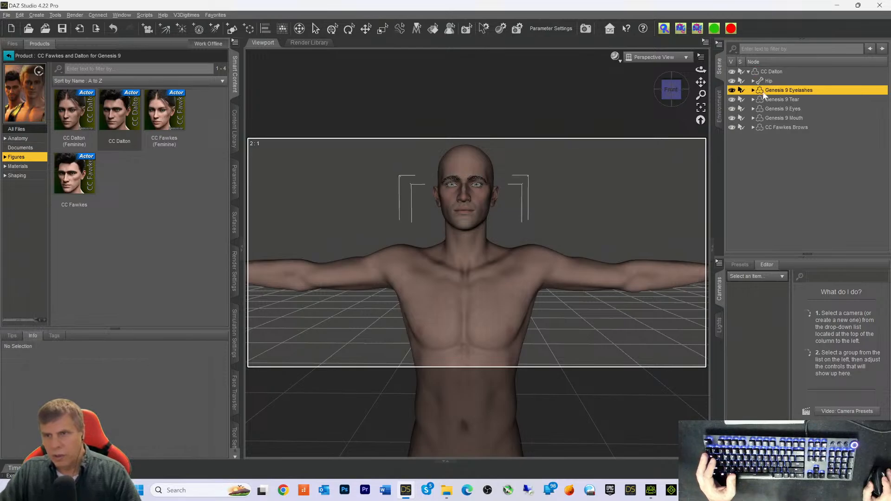
key("Delete")
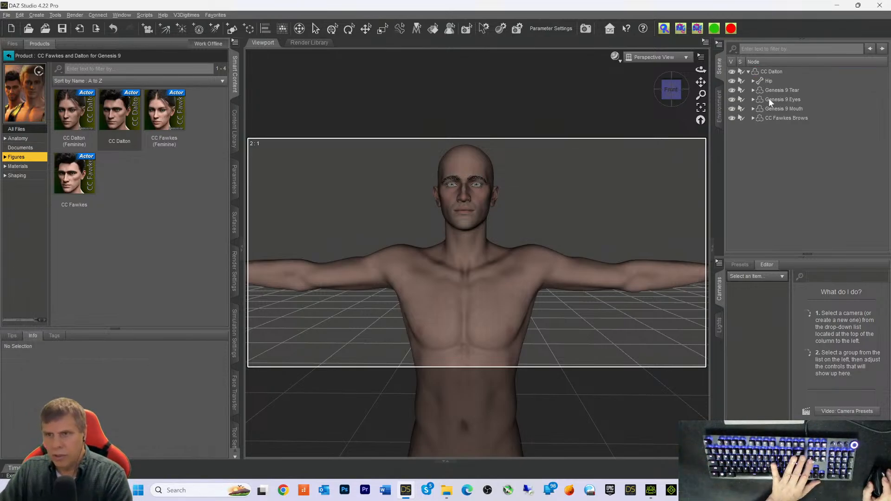
left_click(760, 119)
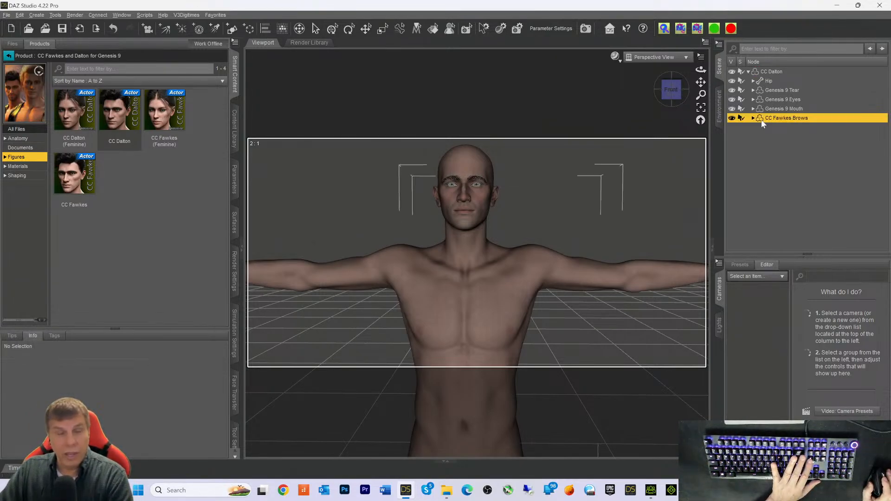
key("Delete")
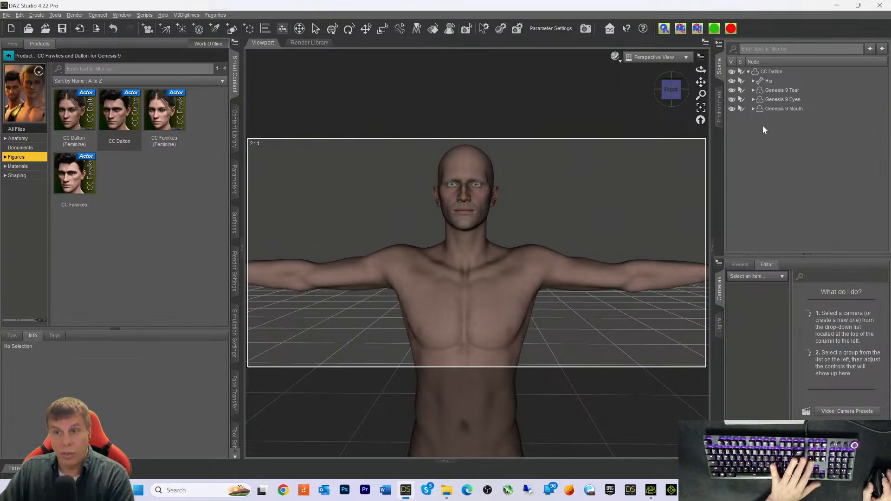
left_click(770, 89)
key("Delete")
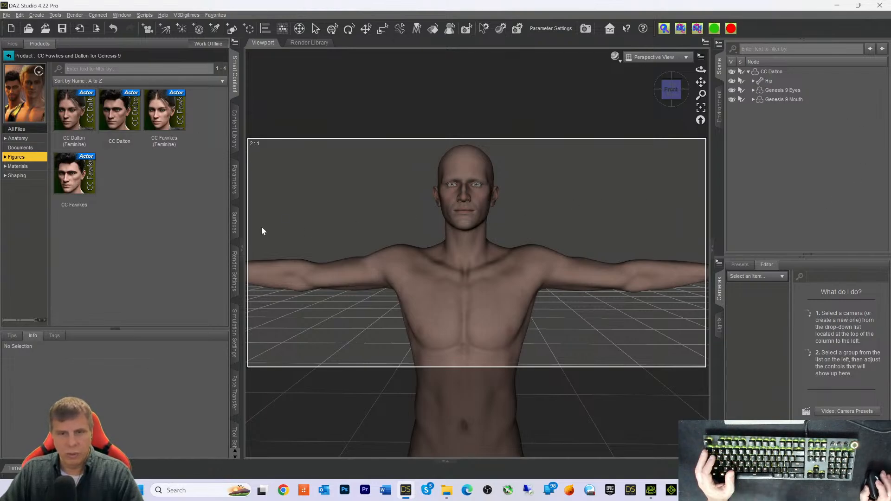
Step: Export the stripped-down CC Dalton figure as FBX, replacing the existing CC DaltonTpose.fbx and keeping the current export options
left_click(6, 15)
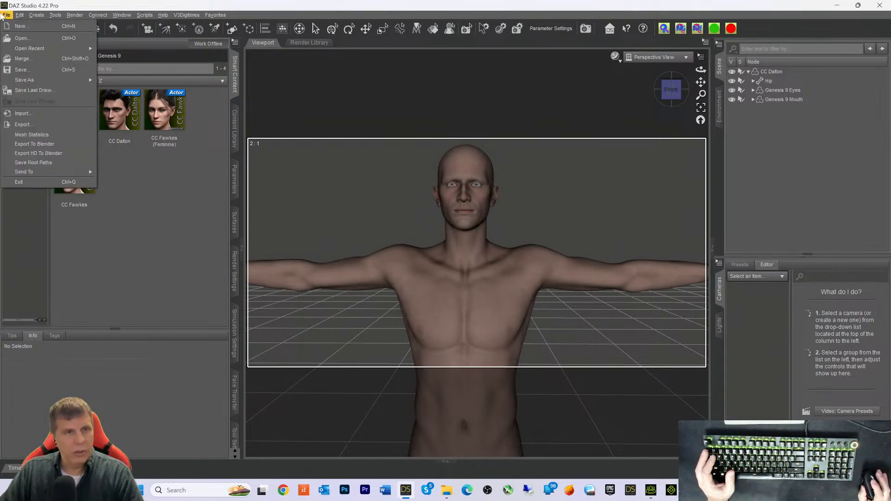
mouse_move(9, 82)
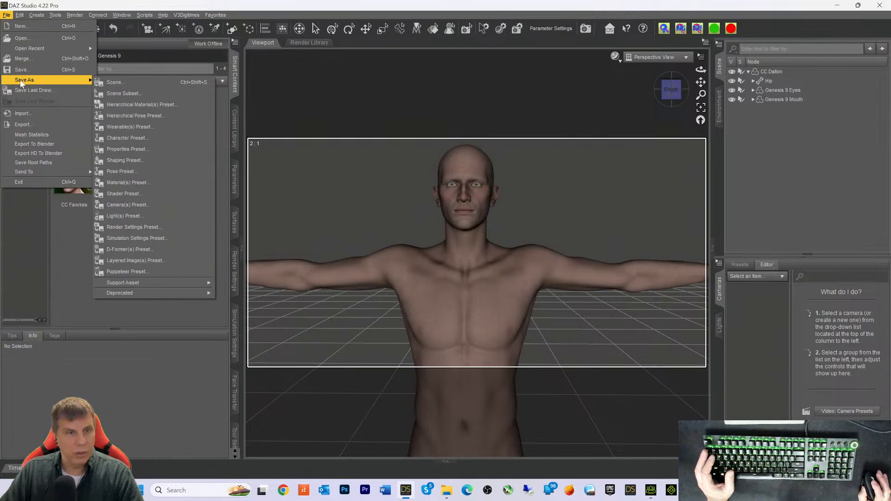
left_click(22, 125)
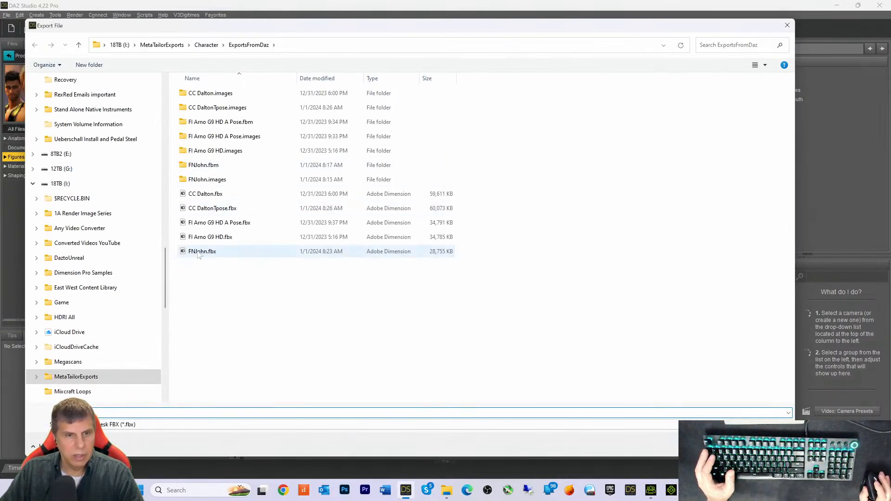
left_click(198, 209)
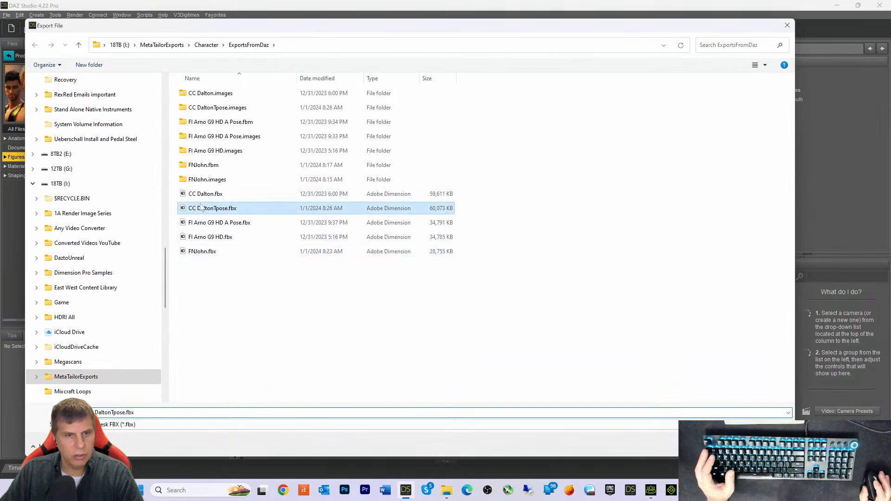
left_click(717, 444)
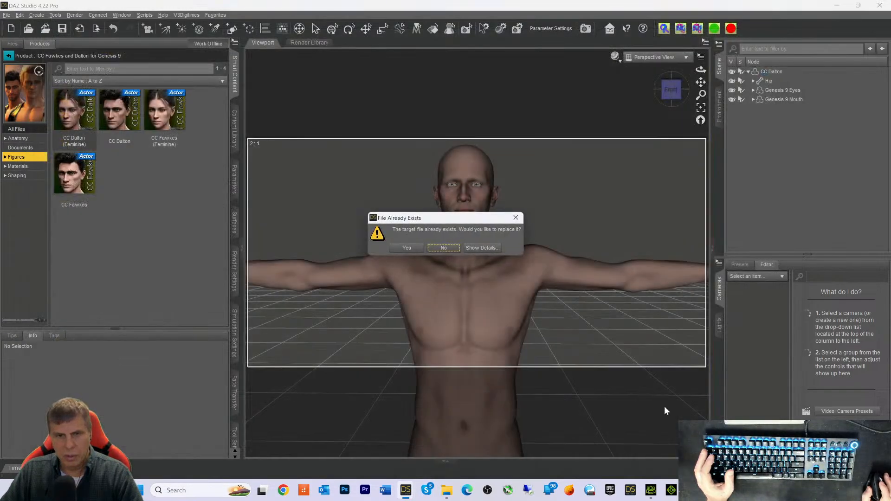
left_click(407, 247)
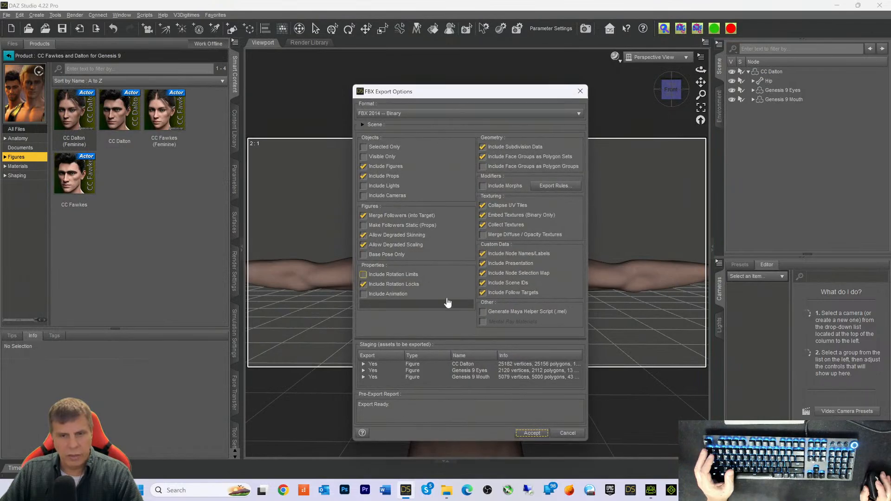
left_click(529, 433)
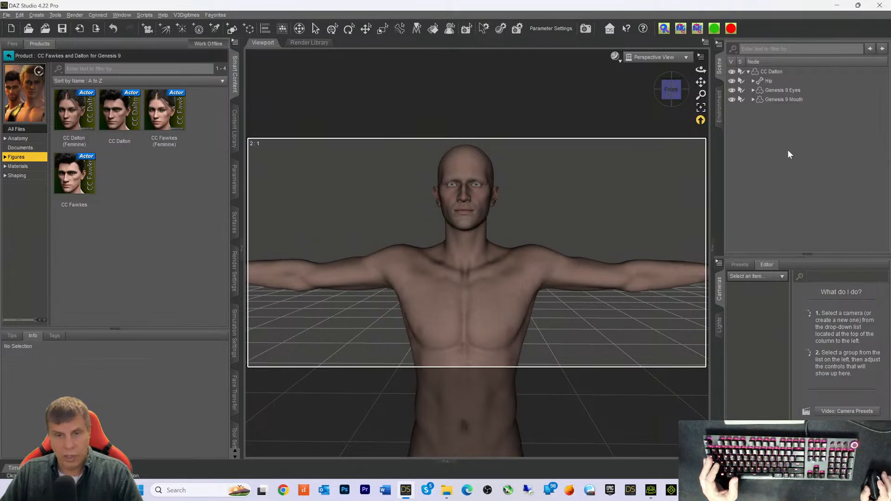
Step: Switch to Character Creator 4 and try to load CC DaltonTpose.fbx through the Transformer as a CC3+ character
left_click(651, 490)
left_click(213, 55)
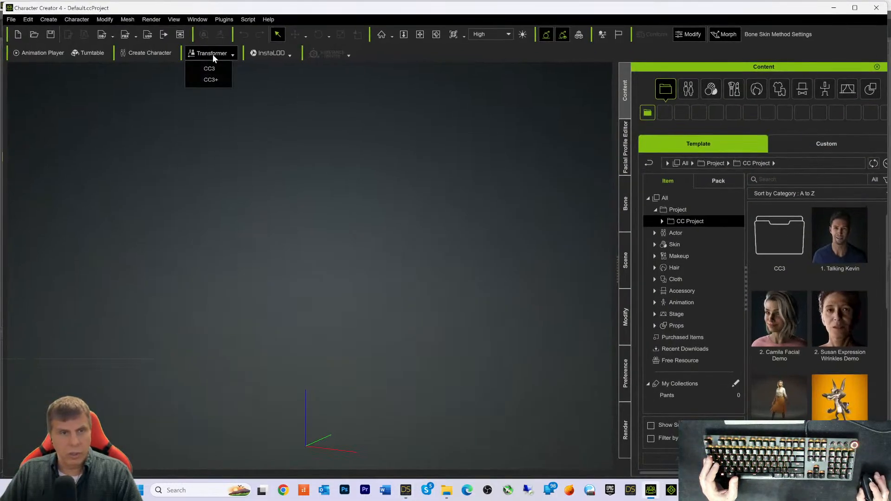
left_click(210, 79)
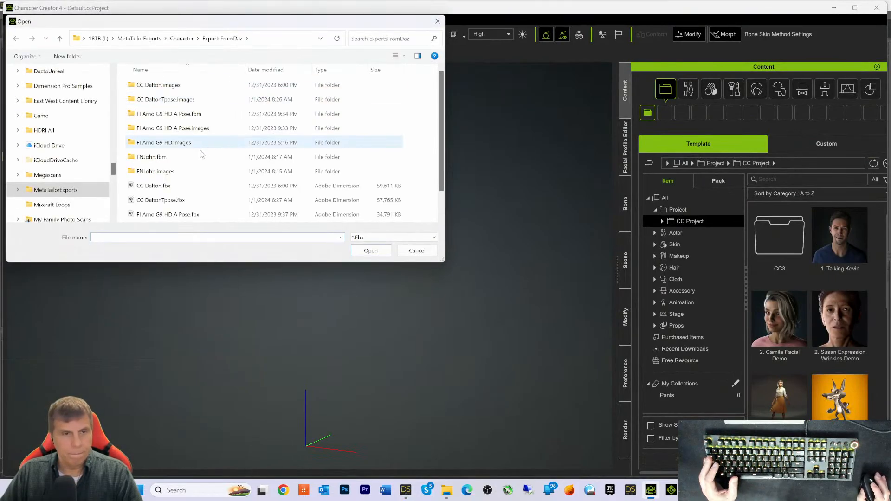
scroll(204, 156, "down", 1)
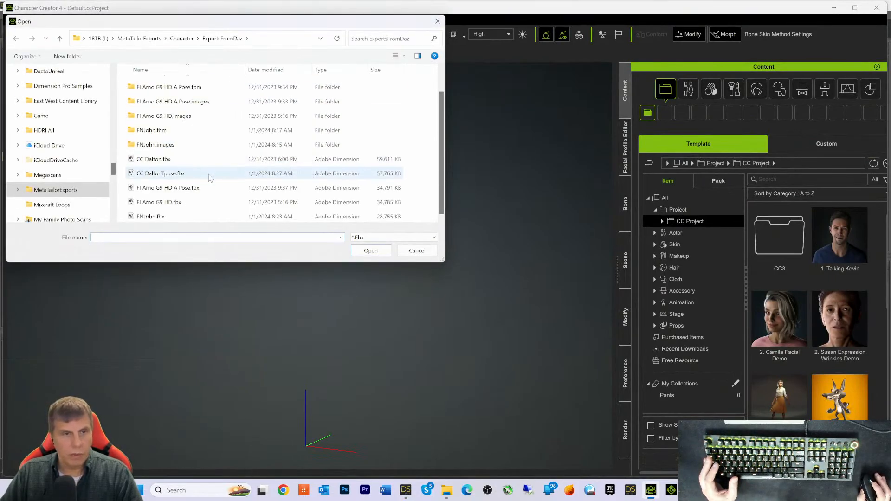
left_click(157, 216)
left_click(160, 173)
left_click(369, 249)
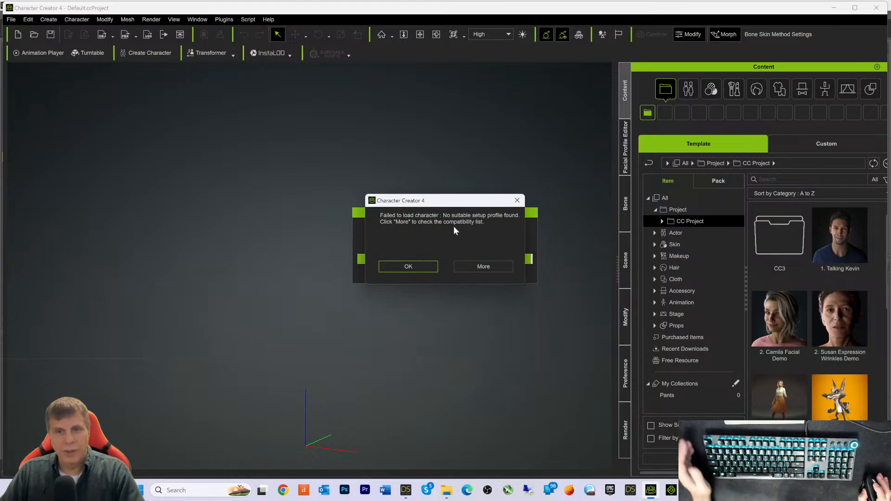
left_click(411, 268)
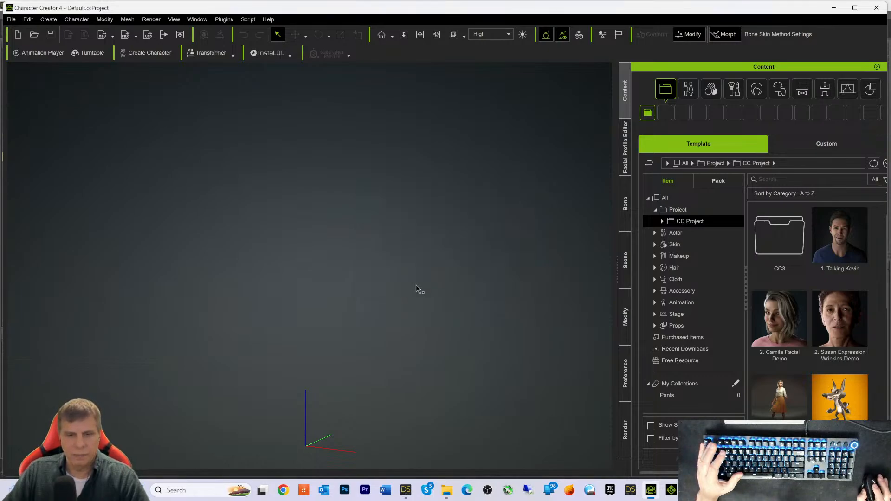
Step: Switch to File Explorer and open the 3D Help Files folder inside iCloud Drive's All Items folder
left_click(446, 490)
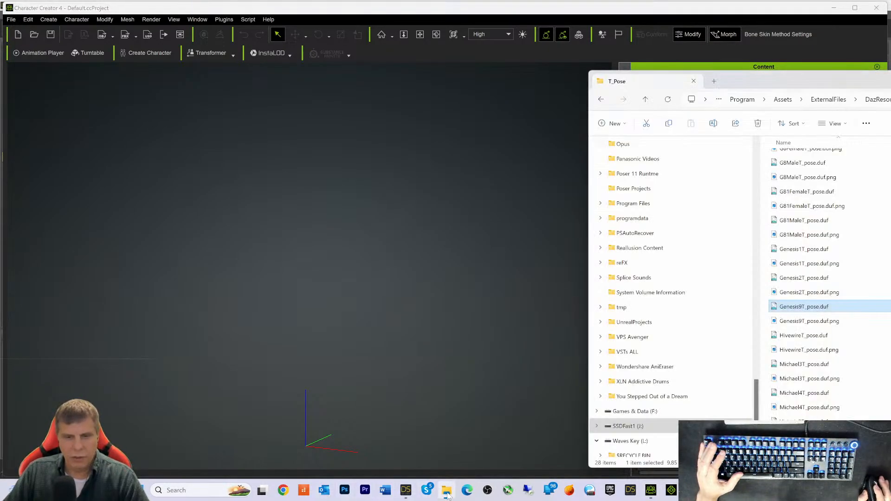
scroll(655, 327, "down", 2)
scroll(659, 316, "up", 10)
scroll(659, 311, "up", 5)
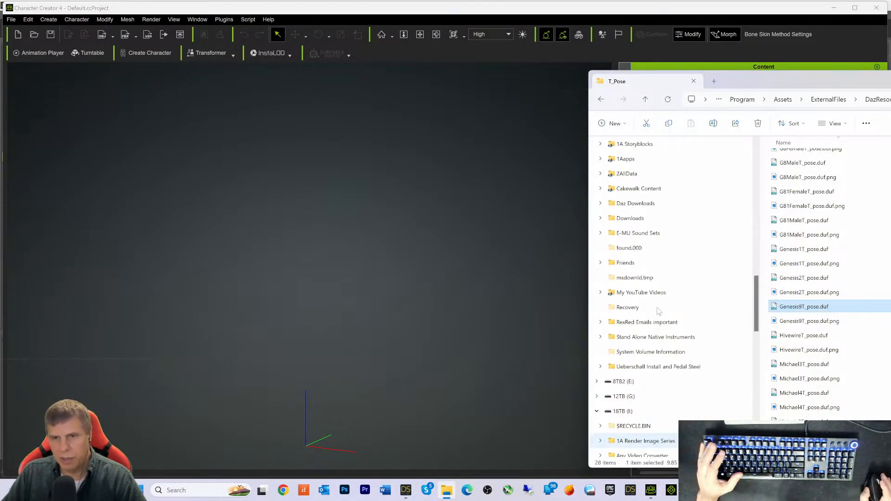
scroll(656, 315, "up", 2)
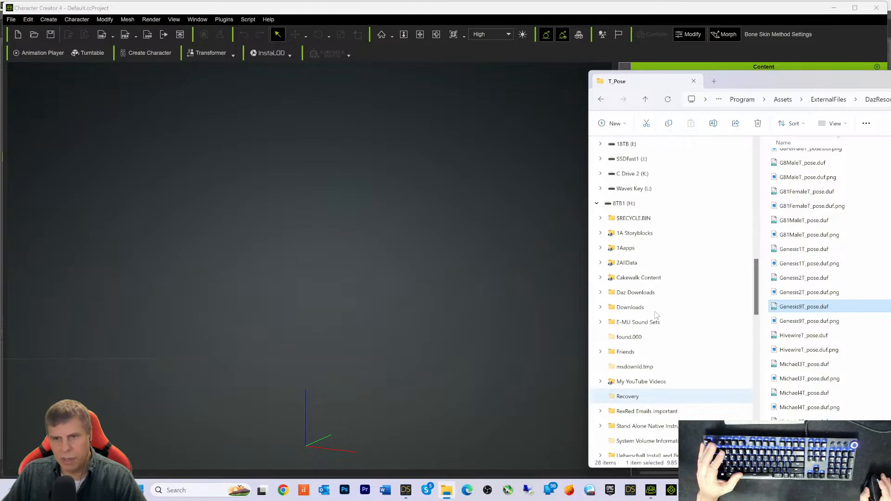
scroll(656, 314, "up", 8)
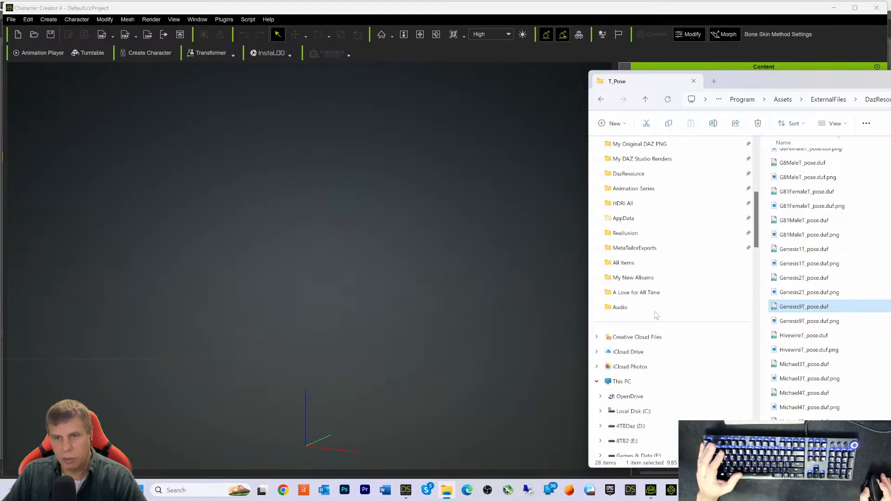
scroll(656, 315, "up", 2)
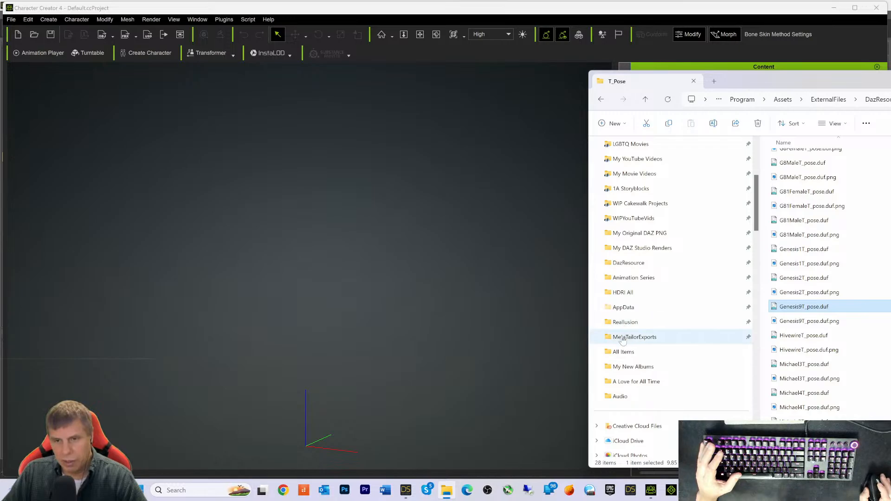
scroll(623, 325, "up", 4)
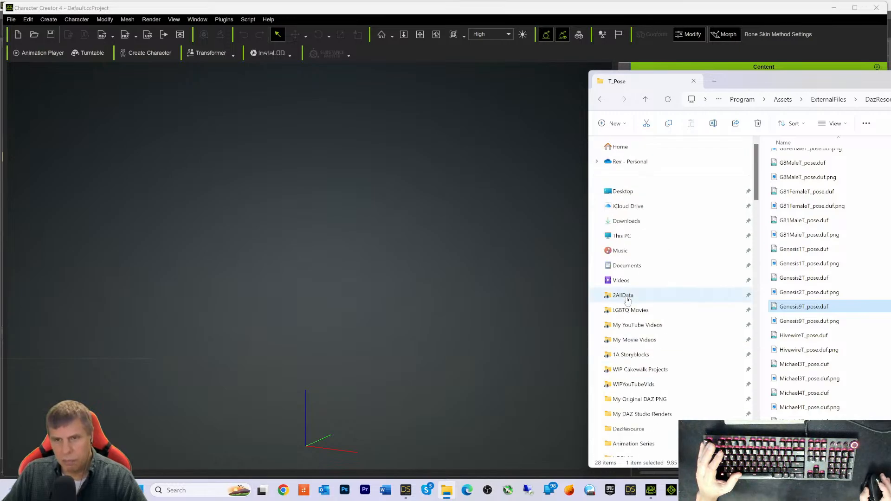
left_click(631, 162)
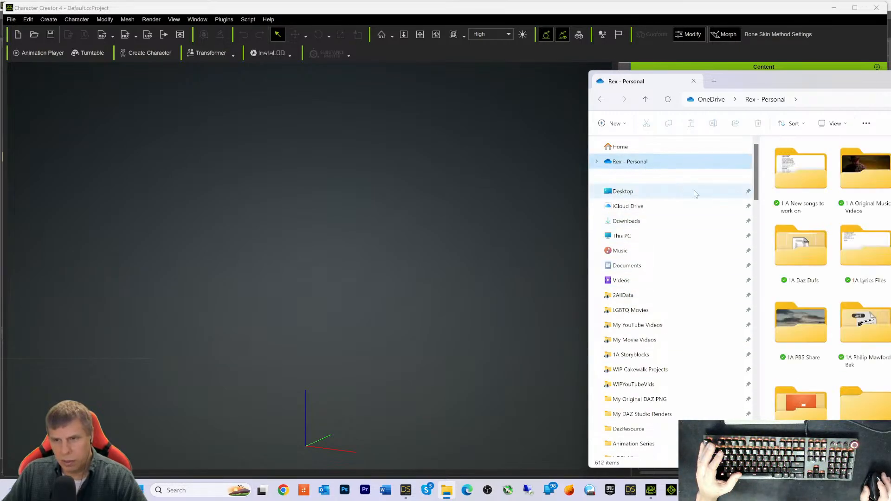
left_click_drag(777, 80, 469, 59)
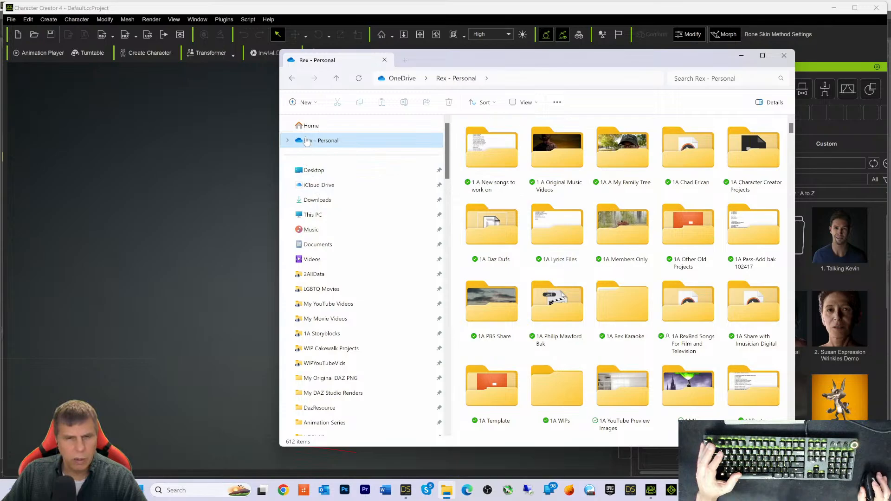
scroll(320, 297, "down", 4)
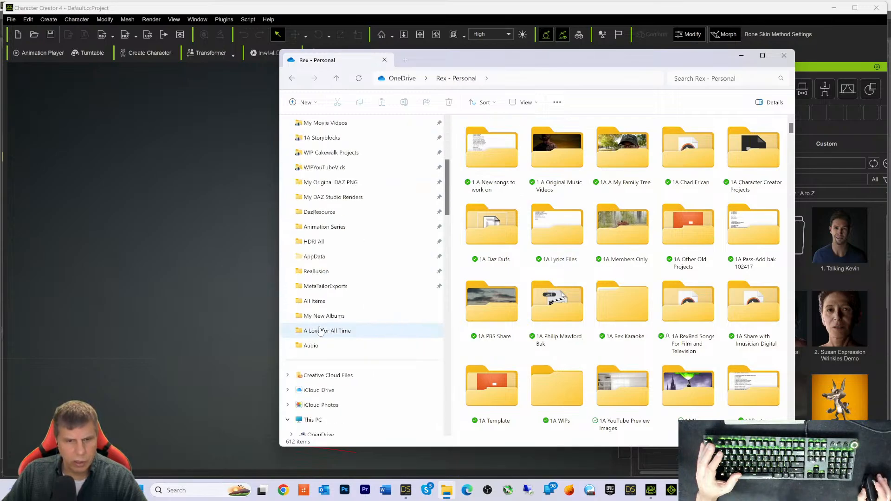
left_click(309, 302)
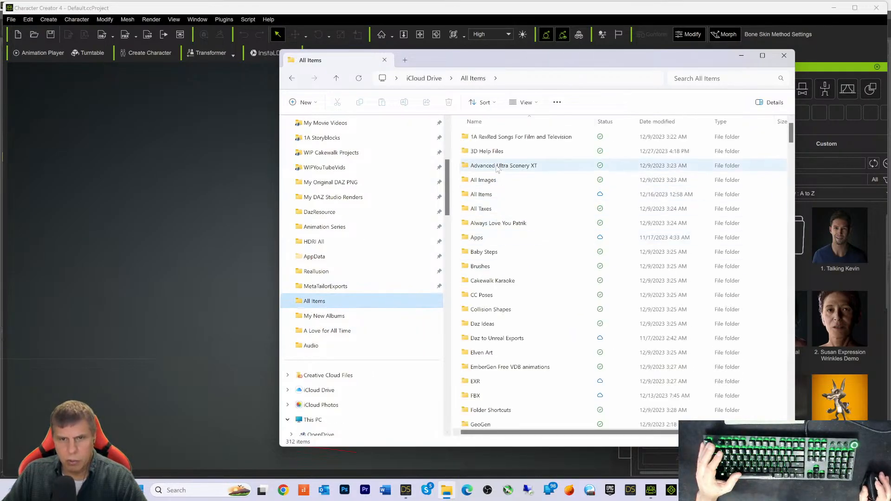
double_click(491, 149)
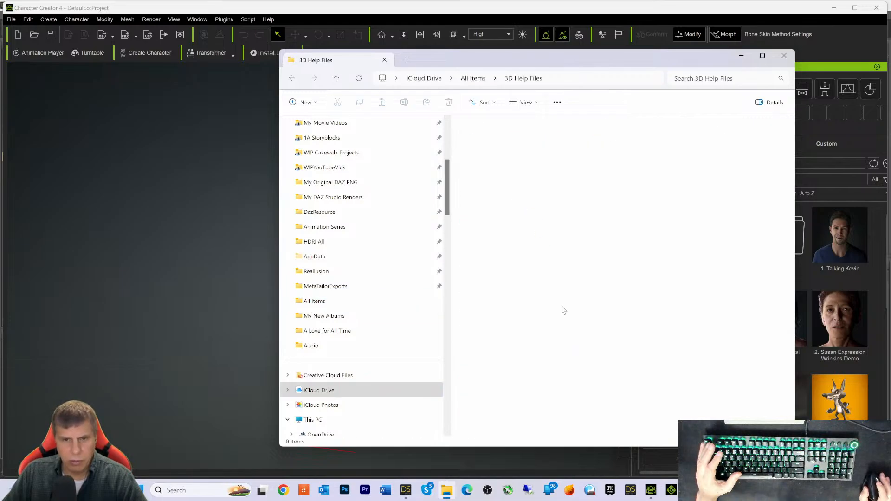
Step: Find the Export Gen 9 To CC4.docx help document in the folder and open it in Word
scroll(554, 288, "down", 5)
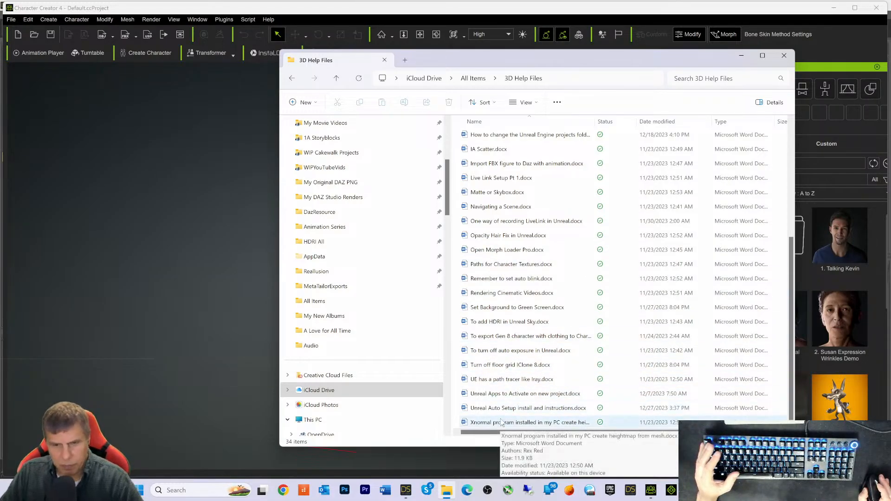
scroll(499, 369, "up", 1)
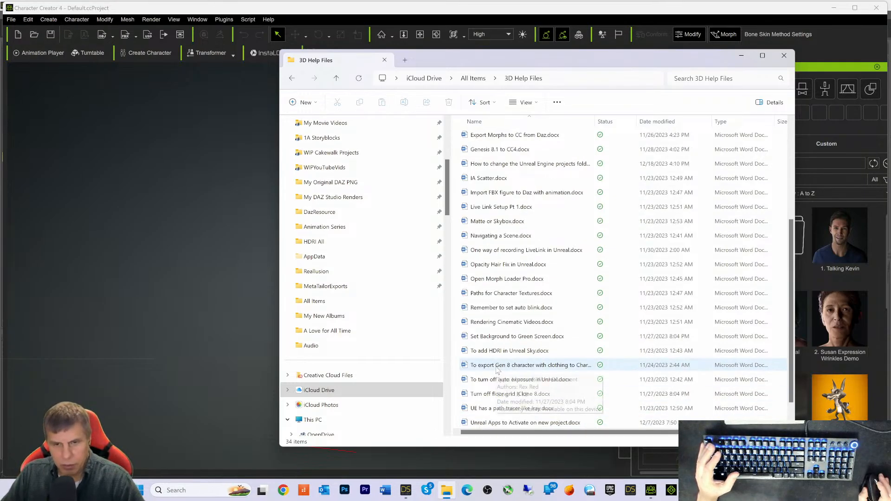
scroll(499, 369, "up", 3)
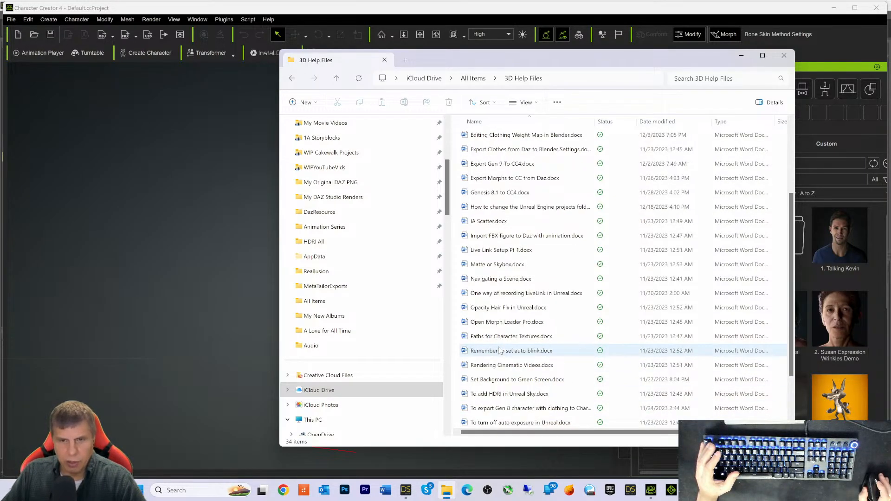
scroll(500, 351, "up", 1)
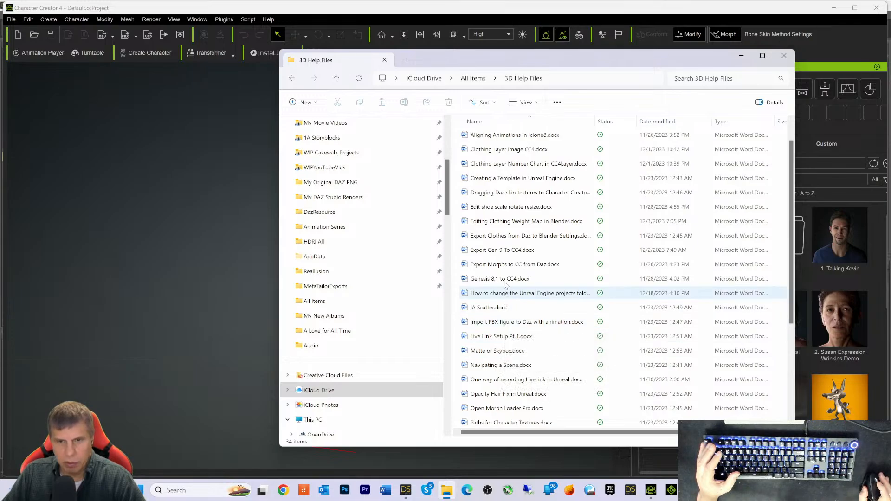
double_click(491, 252)
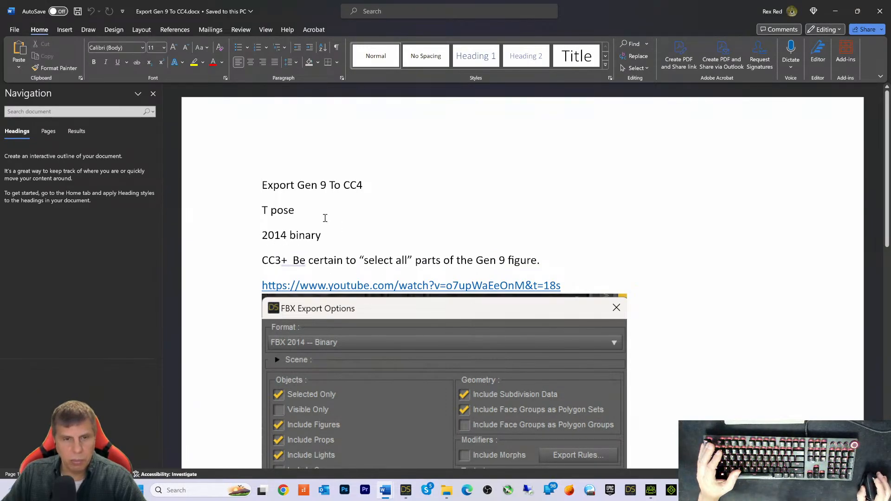
Step: Review the Genesis 9 export notes and FBX export options in the document, and minimize Word and File Explorer
scroll(316, 216, "down", 10)
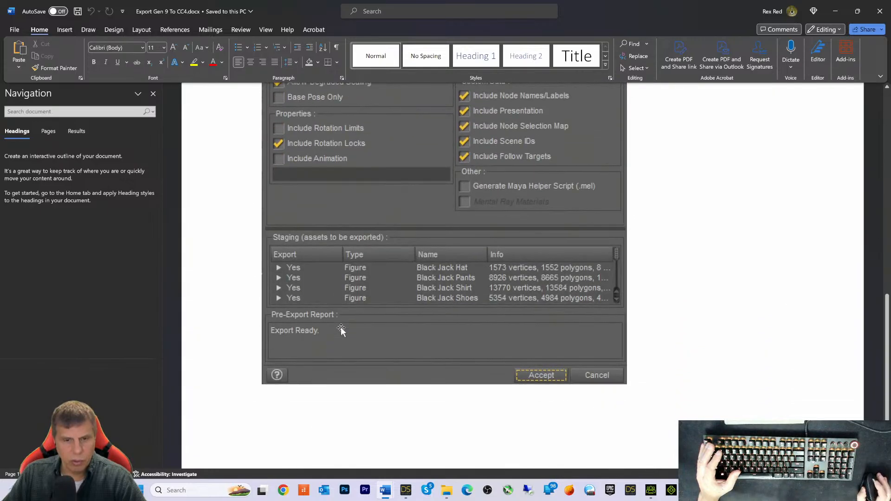
scroll(341, 367, "up", 6)
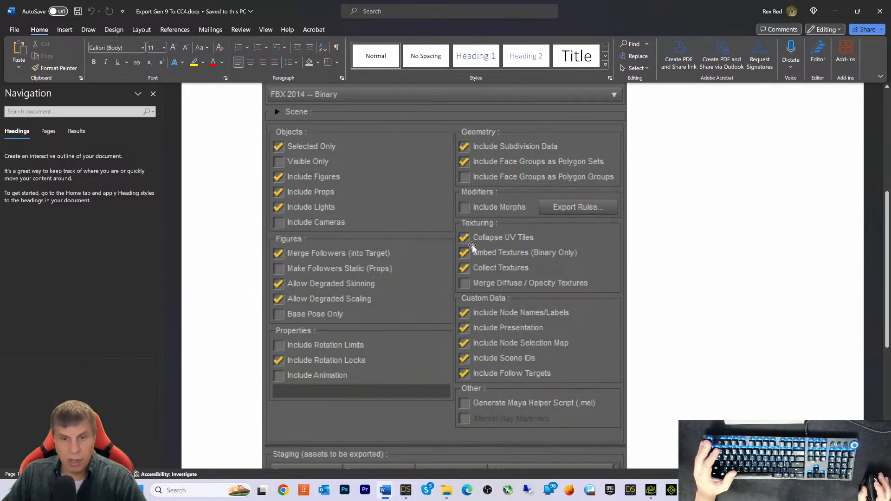
scroll(324, 221, "up", 5)
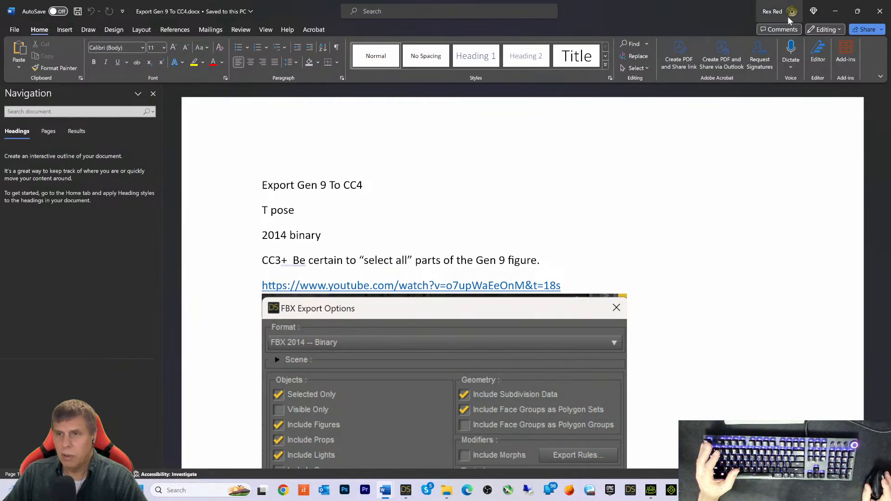
left_click(835, 11)
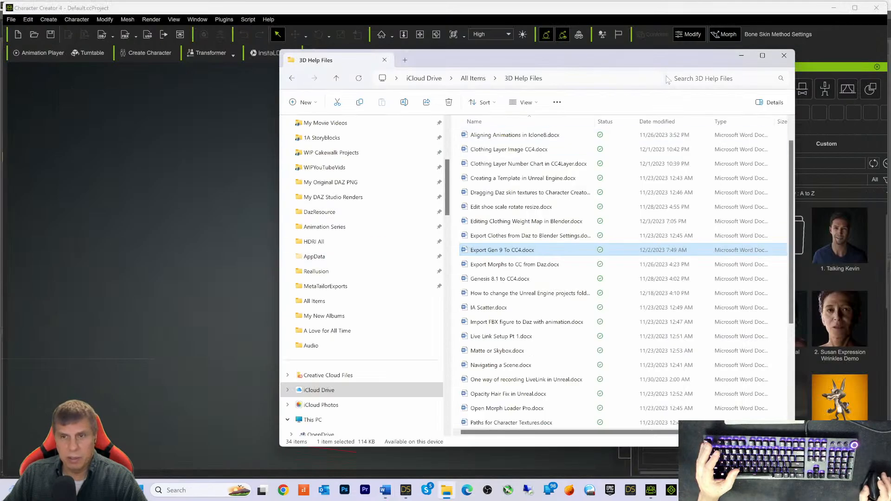
left_click(741, 55)
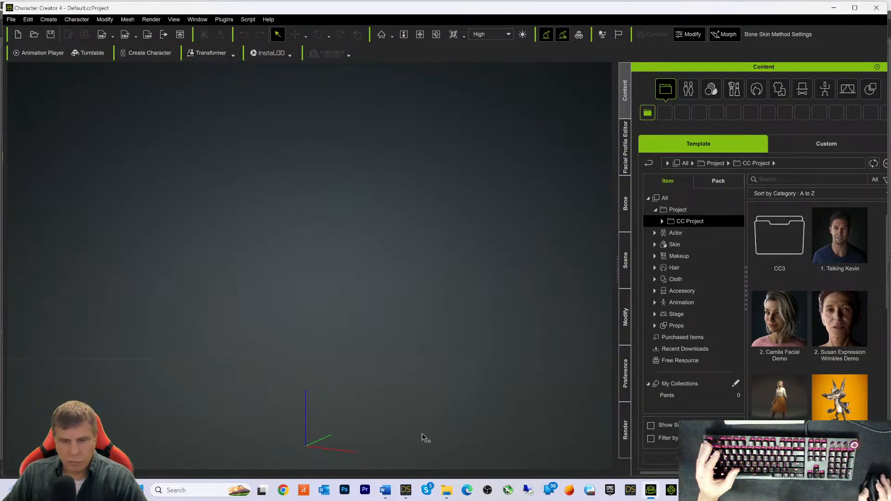
Step: Switch to DAZ Studio and start an FBX export of the CC Dalton figure, overwriting CC DaltonTpose.fbx in ExportsFromDaz
left_click(405, 490)
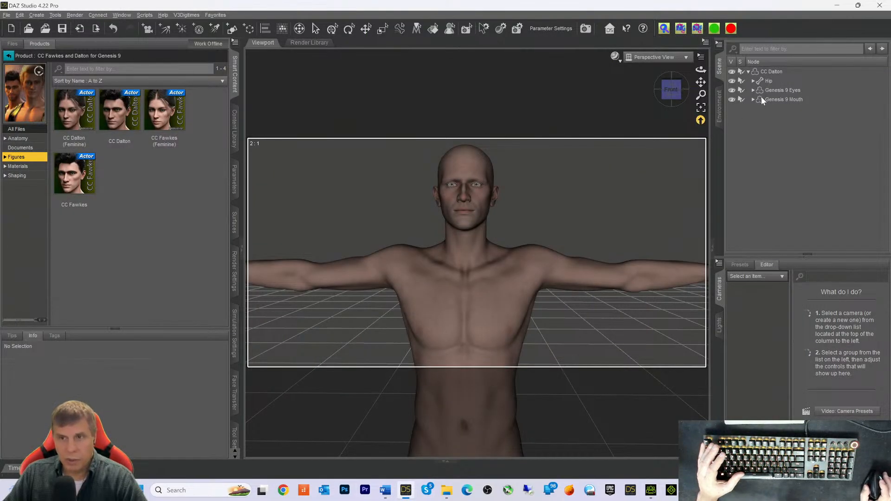
left_click(768, 73)
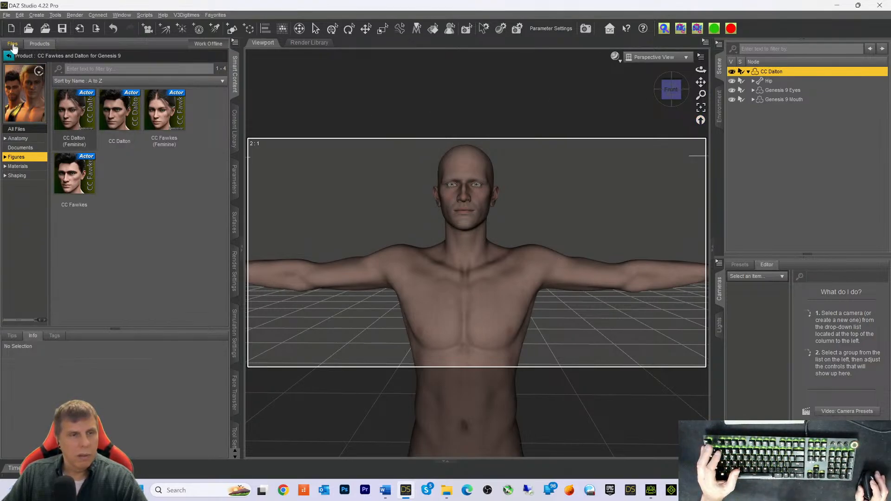
left_click(6, 15)
mouse_move(23, 81)
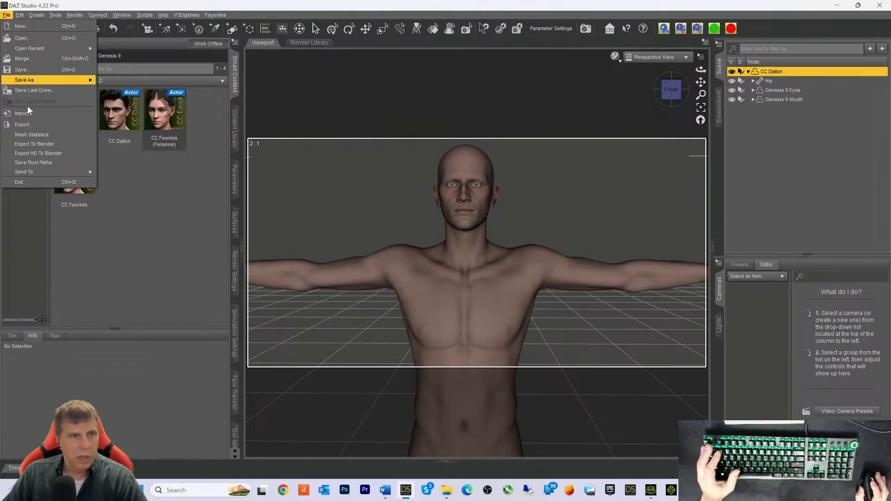
left_click(30, 125)
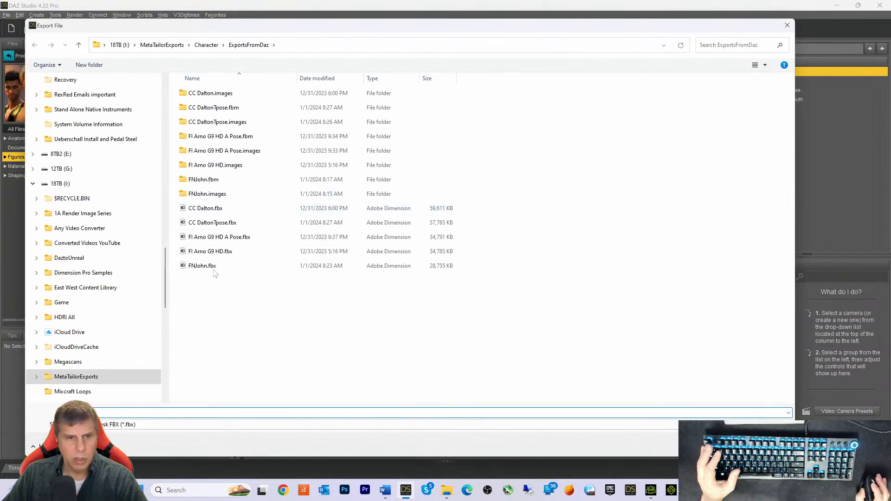
left_click(204, 223)
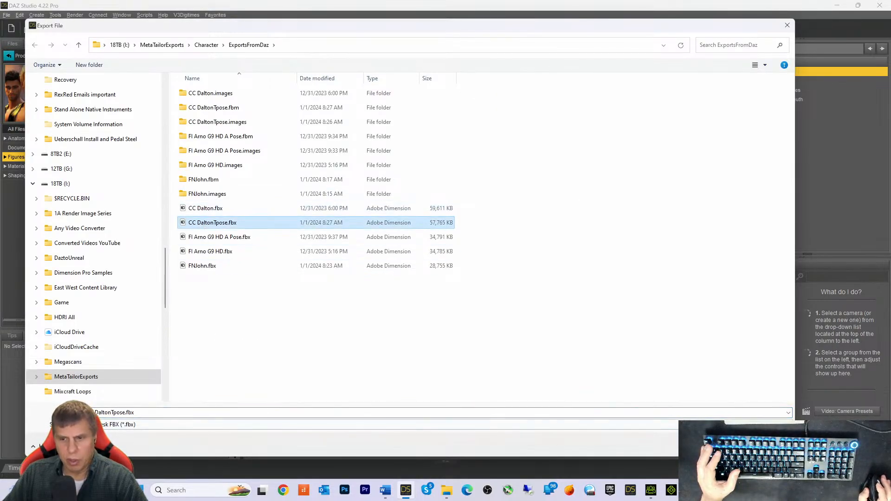
key("Return")
left_click(412, 249)
left_click(484, 255)
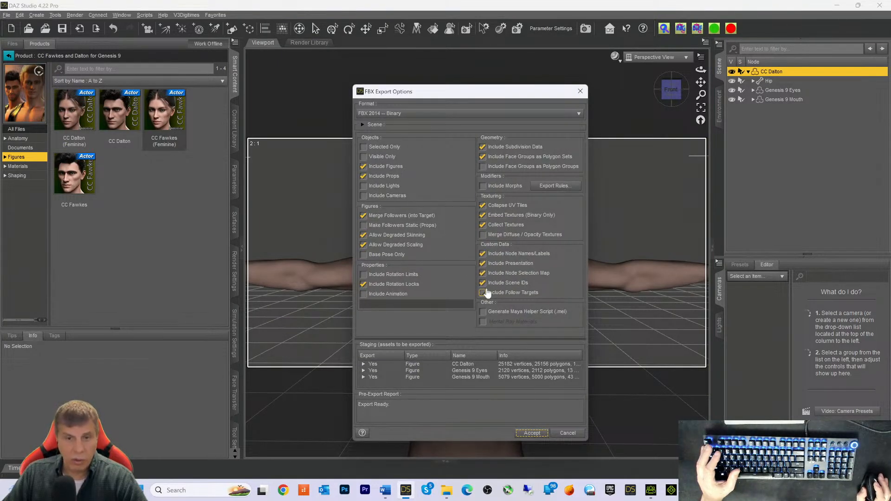
Step: Check the FBX export options against the Export Gen 9 To CC4 document, switching Embed Textures off and back on
left_click(485, 216)
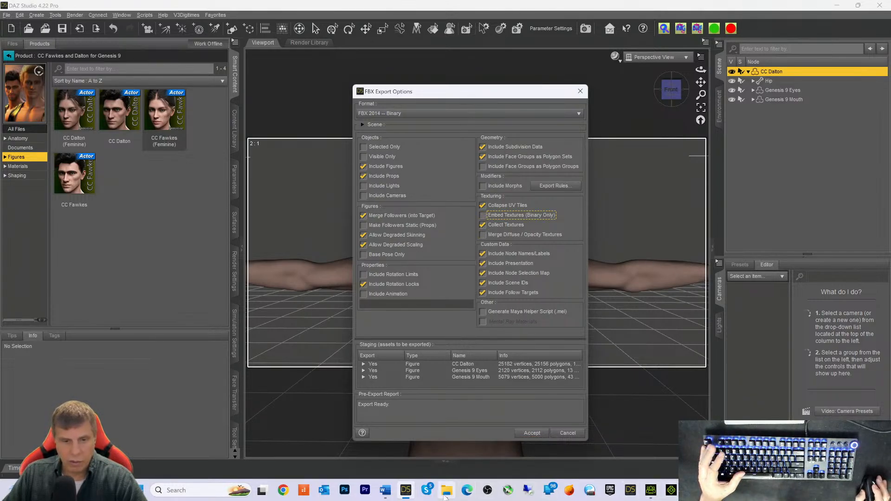
mouse_move(385, 495)
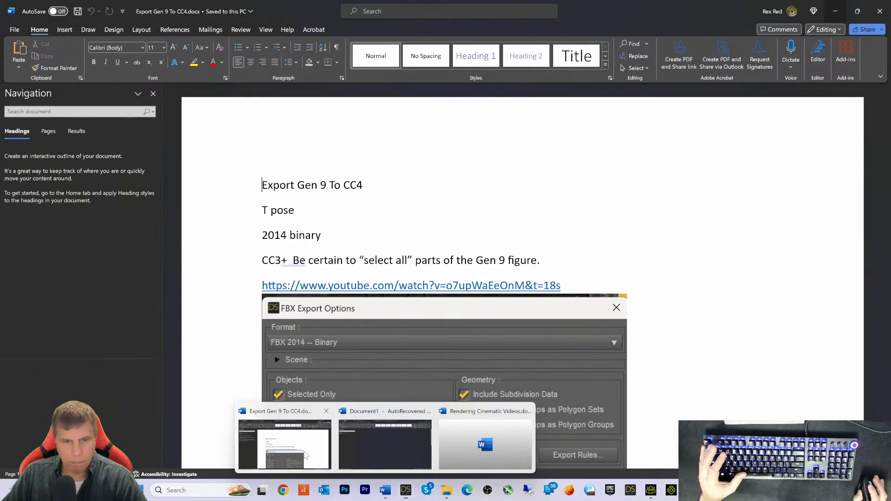
left_click(305, 455)
scroll(369, 379, "down", 5)
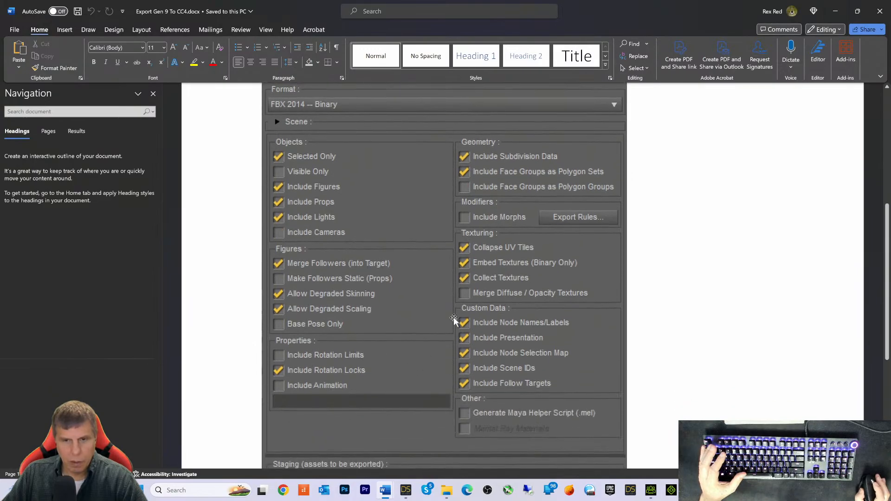
scroll(474, 219, "down", 1)
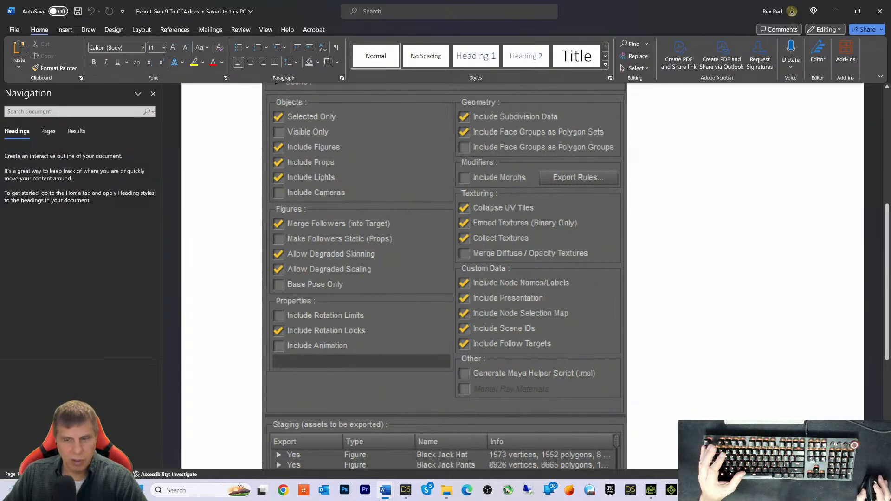
left_click(405, 492)
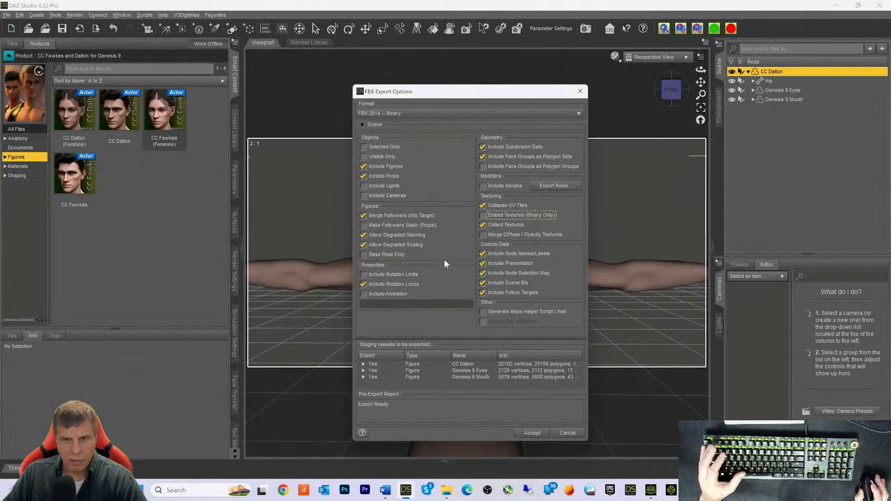
left_click(480, 215)
left_click(375, 236)
left_click(372, 215)
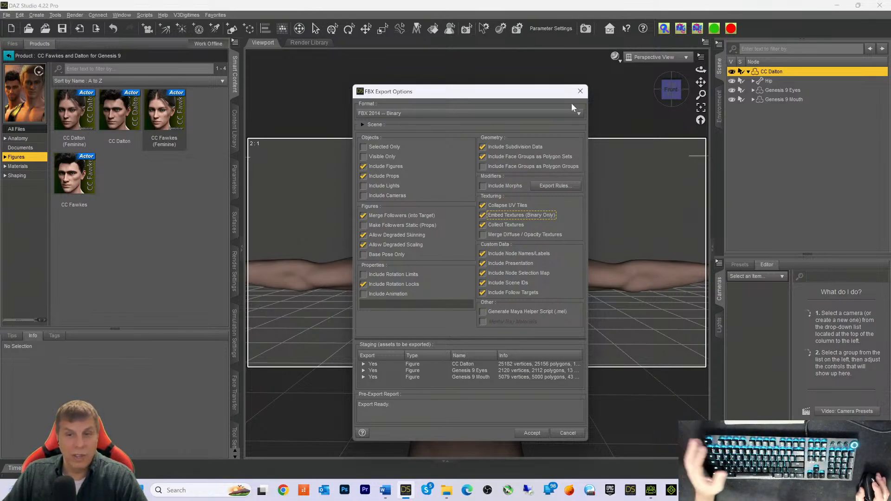
Step: Set the export format to FBX 2020 Binary and run the export of the CC Dalton figure
left_click(417, 115)
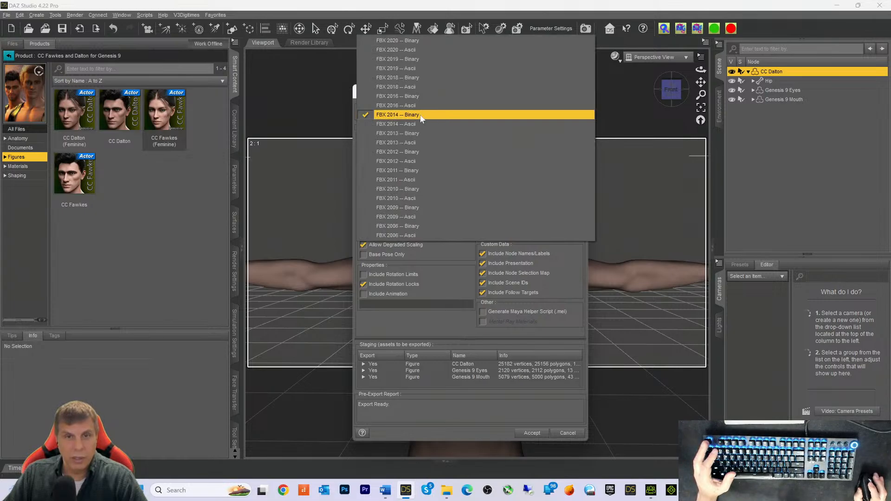
left_click(413, 41)
left_click(444, 285)
left_click(532, 434)
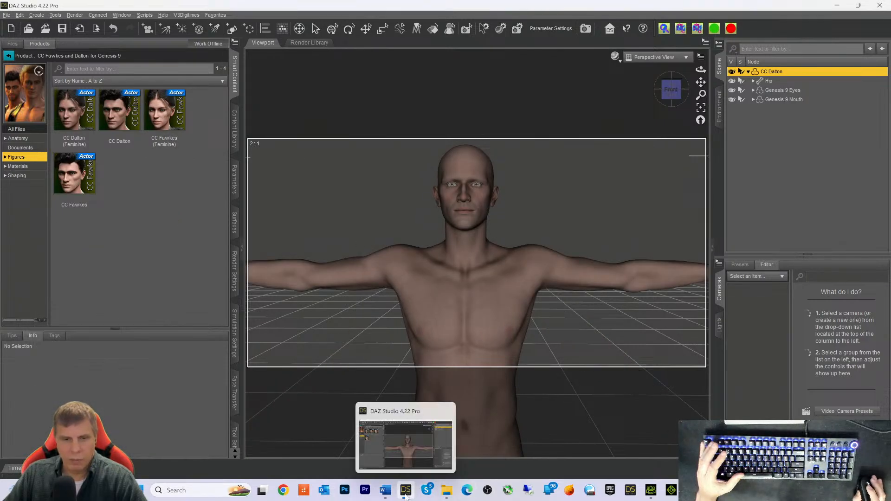
Step: Switch to Character Creator 4 and try to load CC DaltonTpose.fbx through the CC3+ Transformer
mouse_move(407, 496)
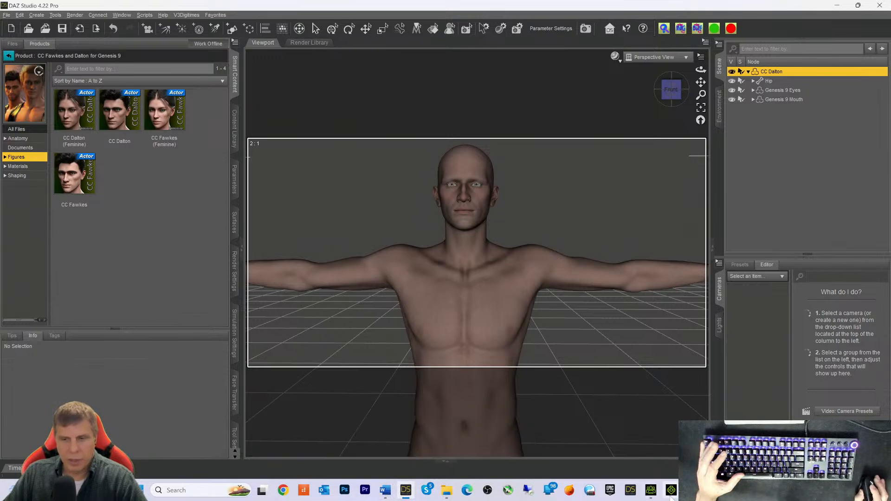
left_click(651, 493)
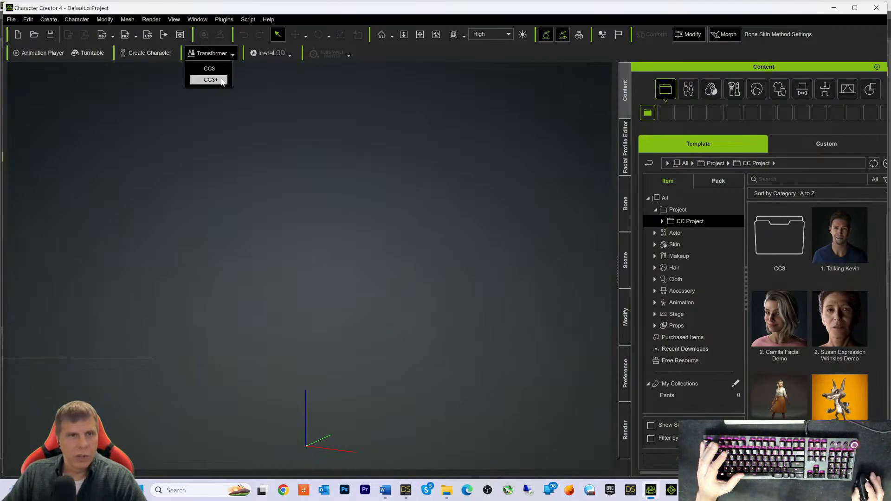
left_click(211, 53)
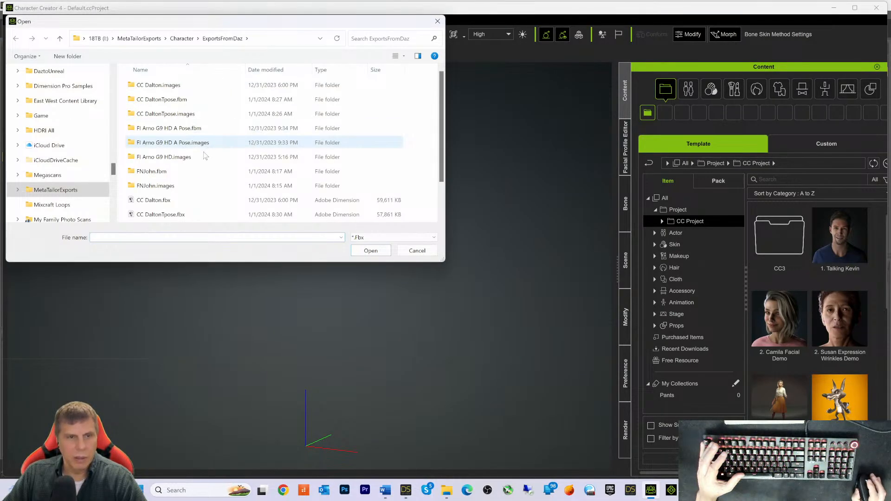
left_click(167, 215)
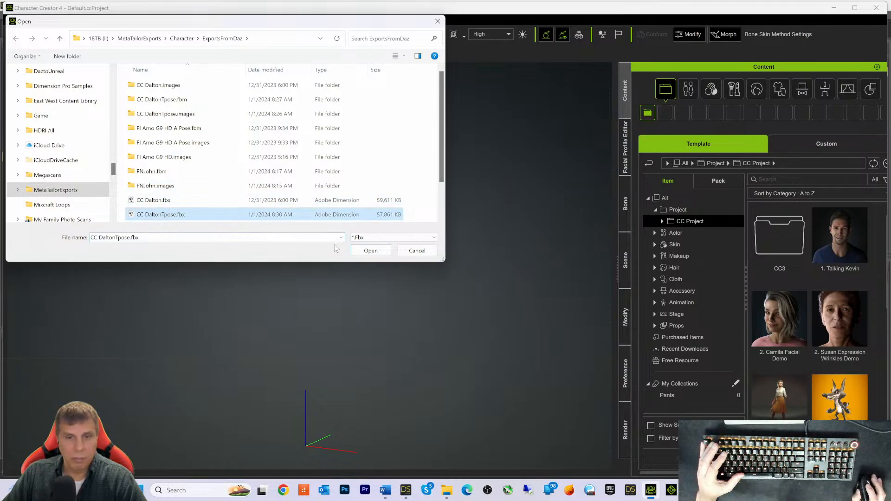
left_click(370, 250)
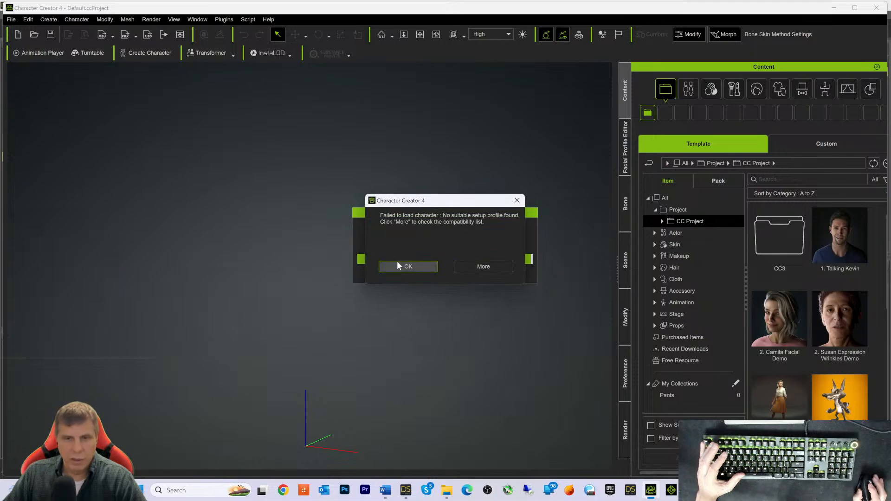
Step: Check the compatibility list for supported Daz Studio generations under CC3 Base+ and CC3 Base, and dismiss the message
left_click(489, 265)
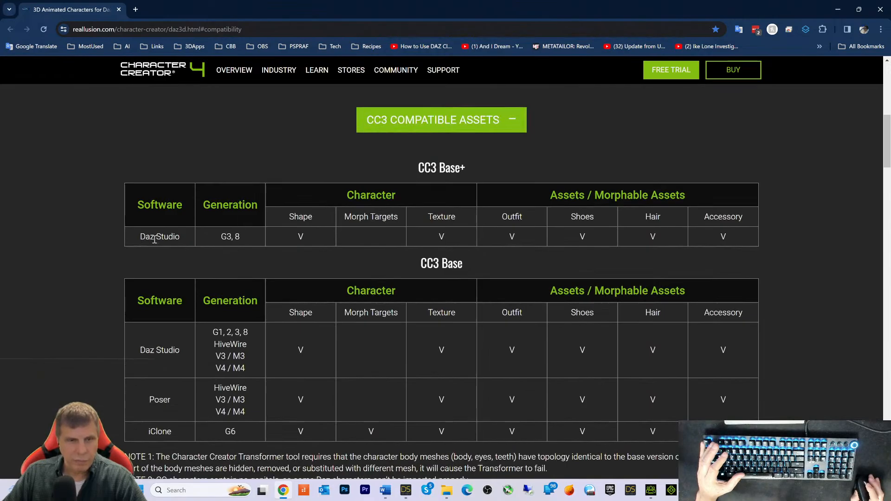
scroll(240, 239, "down", 2)
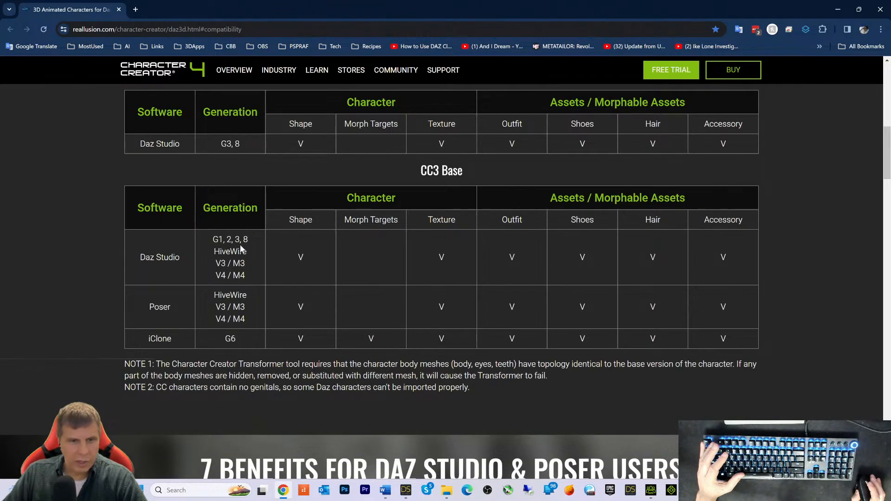
scroll(239, 244, "up", 2)
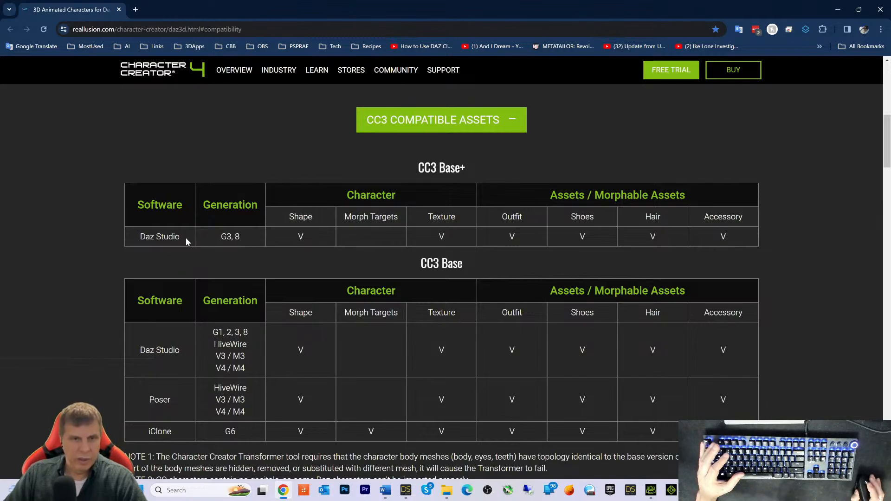
scroll(217, 283, "down", 2)
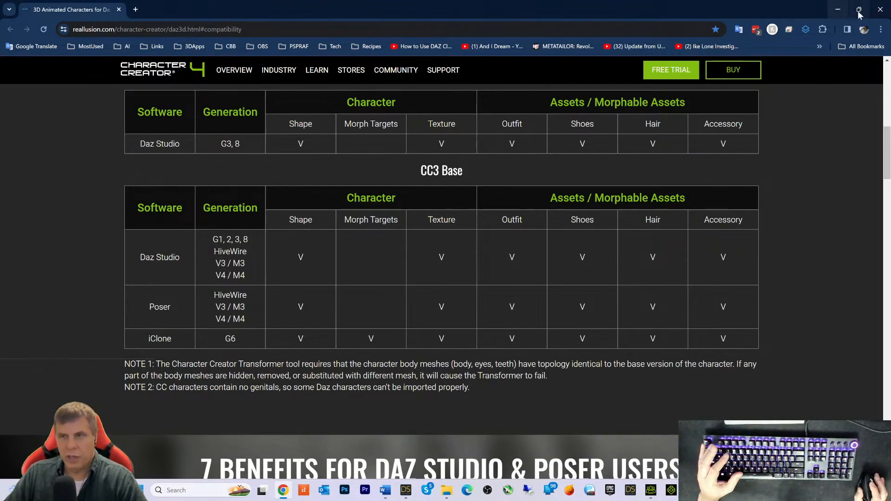
left_click(880, 9)
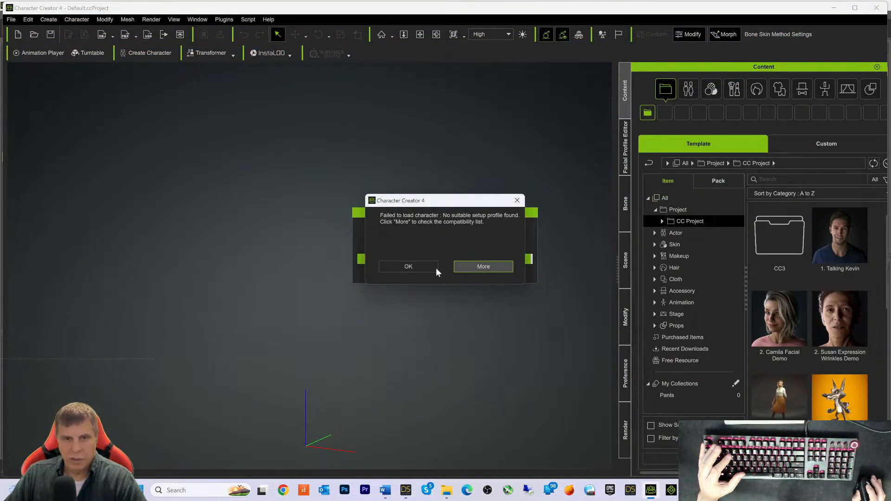
left_click(419, 267)
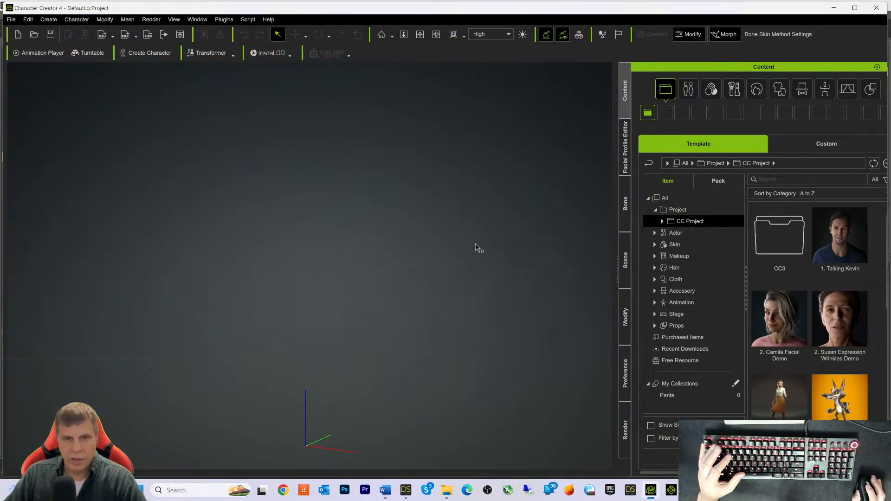
Step: Try to load CC DaltonTpose.fbx through the CC3 Transformer instead
left_click(204, 51)
left_click(210, 69)
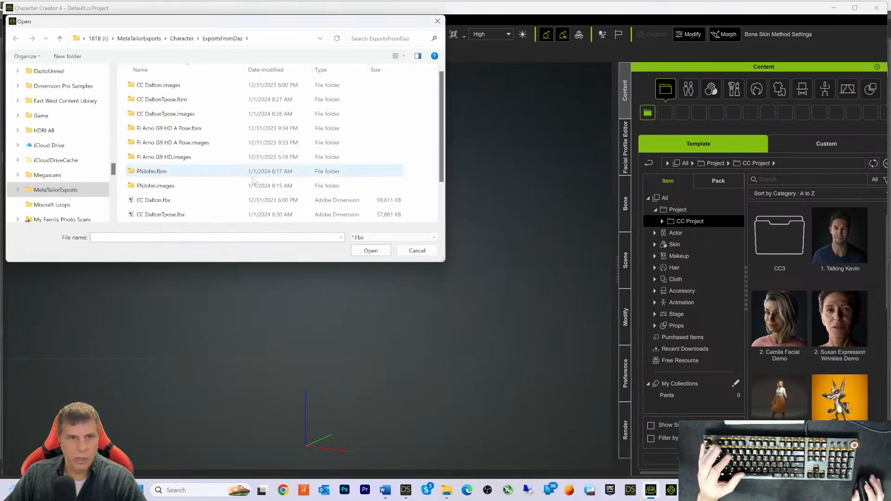
left_click(161, 215)
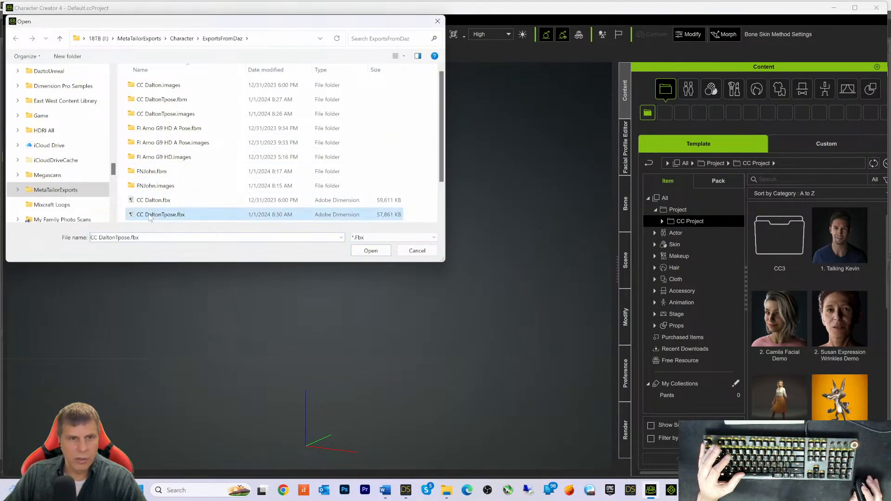
left_click(371, 251)
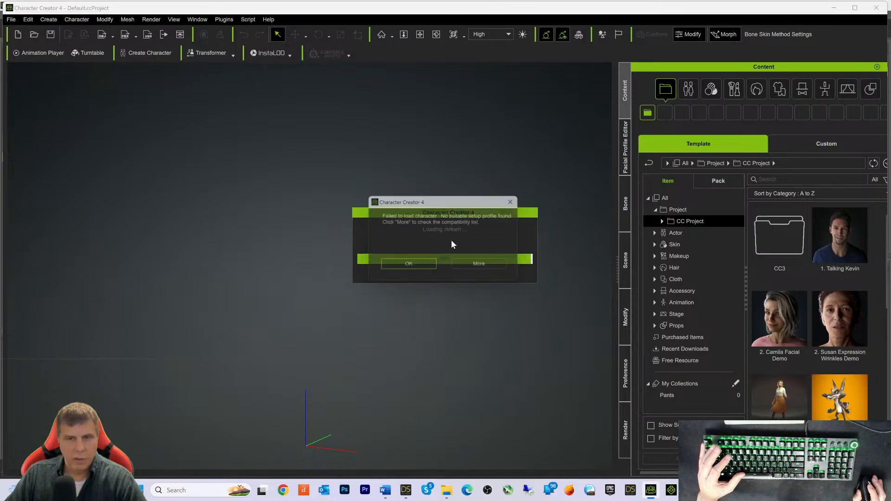
left_click(409, 267)
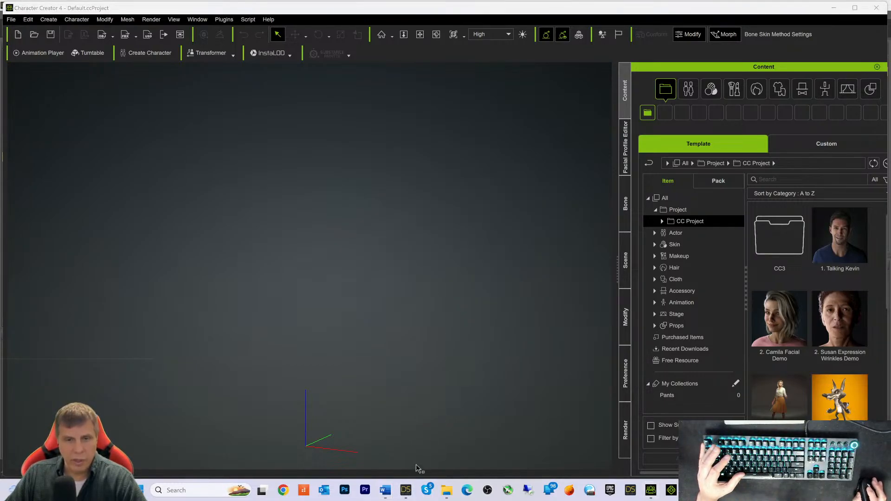
Step: Switch to DAZ Studio, launch DAZ Install Manager and close DAZ Studio without saving the scene
left_click(406, 490)
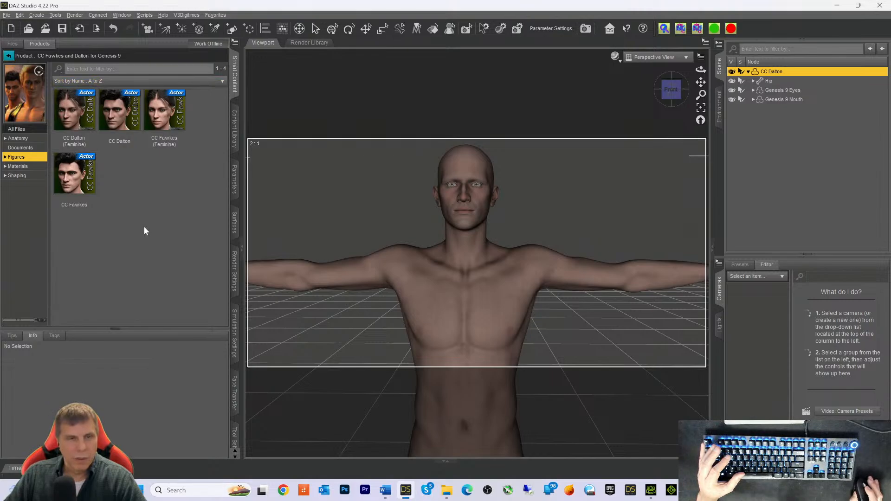
key("super")
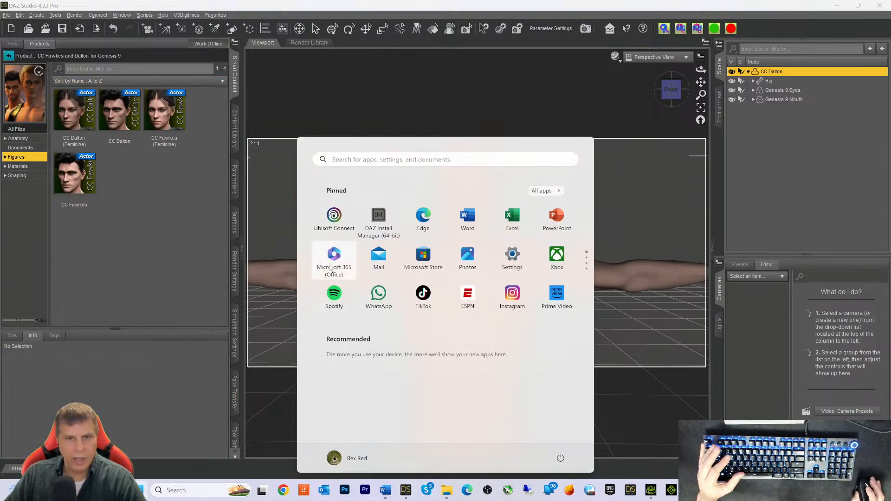
left_click(377, 218)
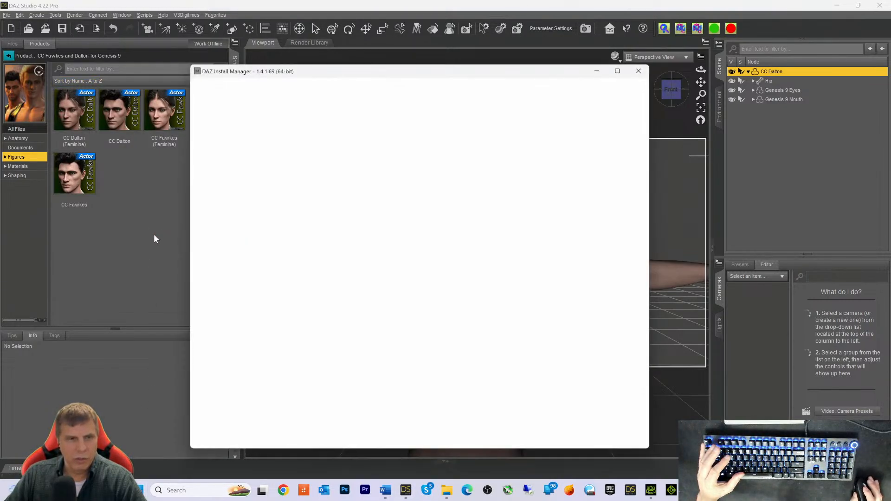
left_click(125, 229)
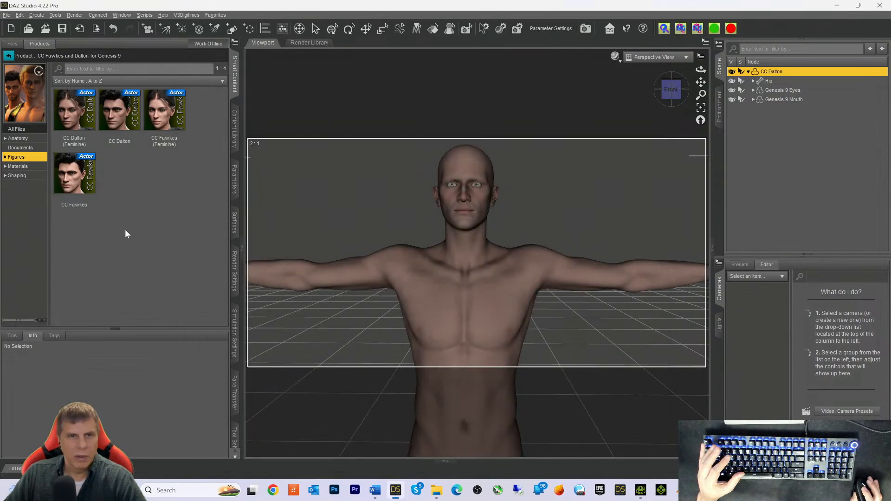
left_click(879, 5)
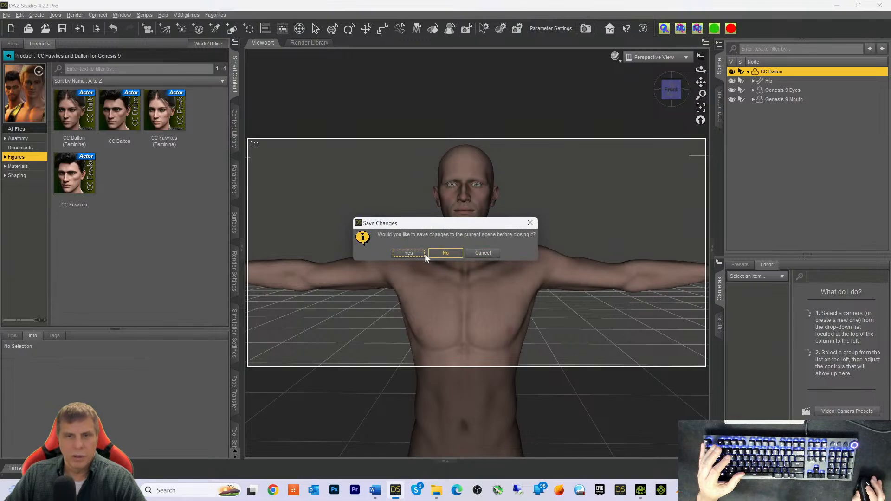
left_click(439, 255)
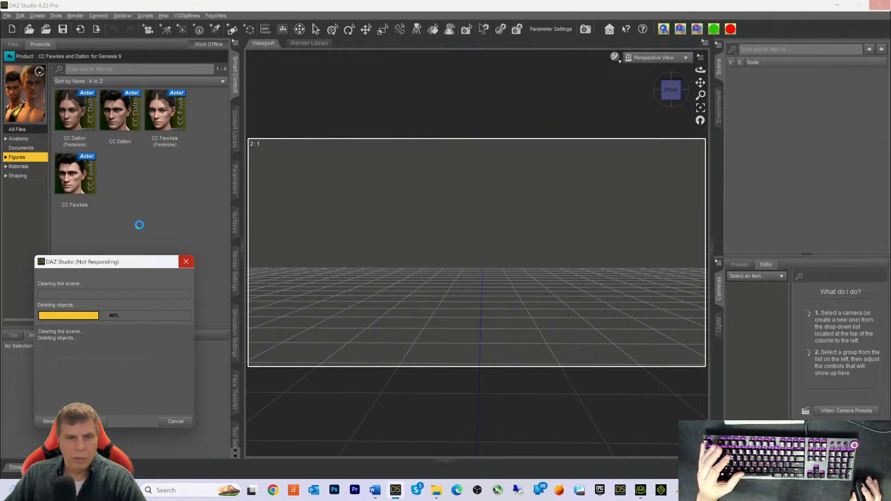
Step: Log in to the DAZ 3D account in DAZ Install Manager with the remembered credentials
mouse_move(380, 493)
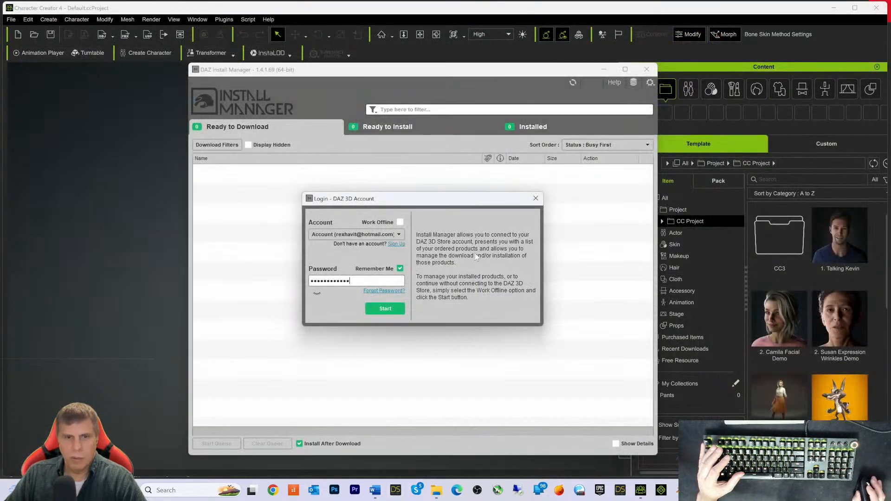
key("Return")
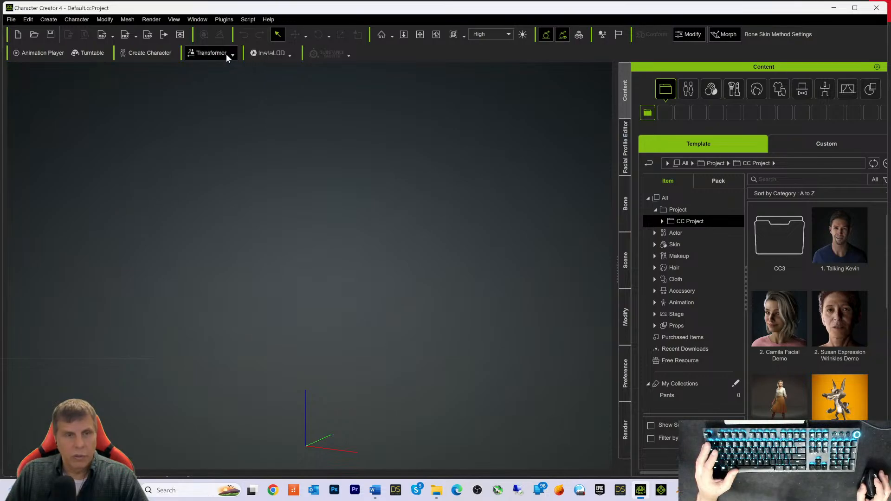
Step: Load FI Arno G9 HD A Pose.fbx from ExportsFromDaz into Character Creator 4 through the CC3+ Transformer
left_click(226, 54)
left_click(211, 80)
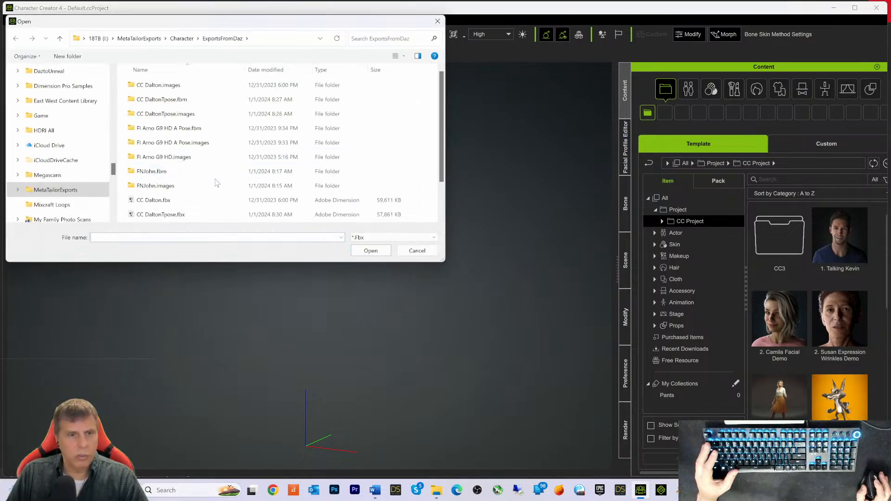
scroll(176, 199, "down", 1)
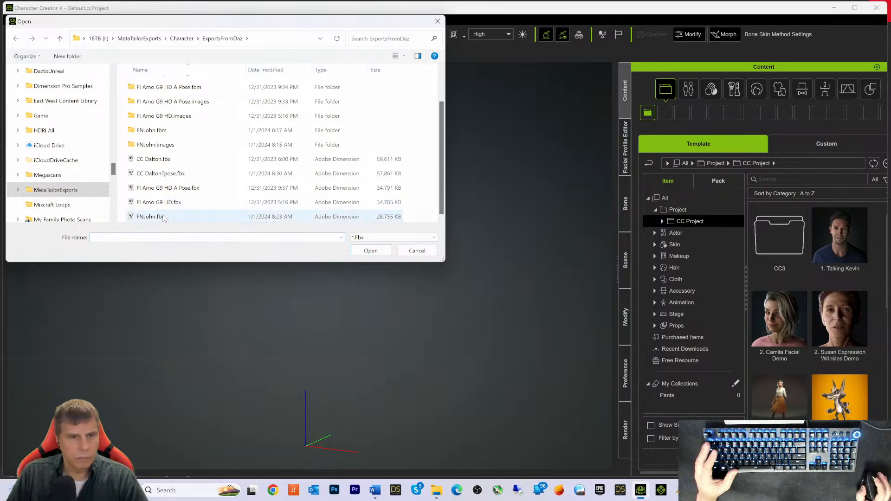
left_click(158, 187)
left_click(368, 251)
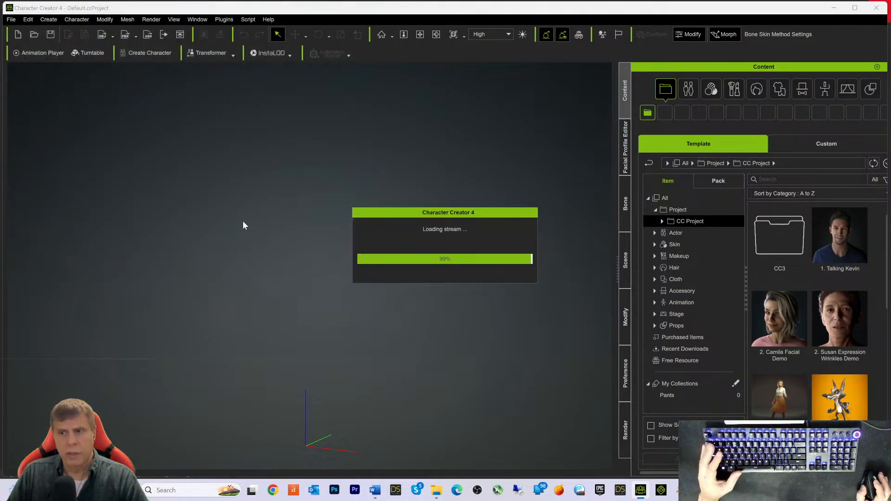
left_click(450, 272)
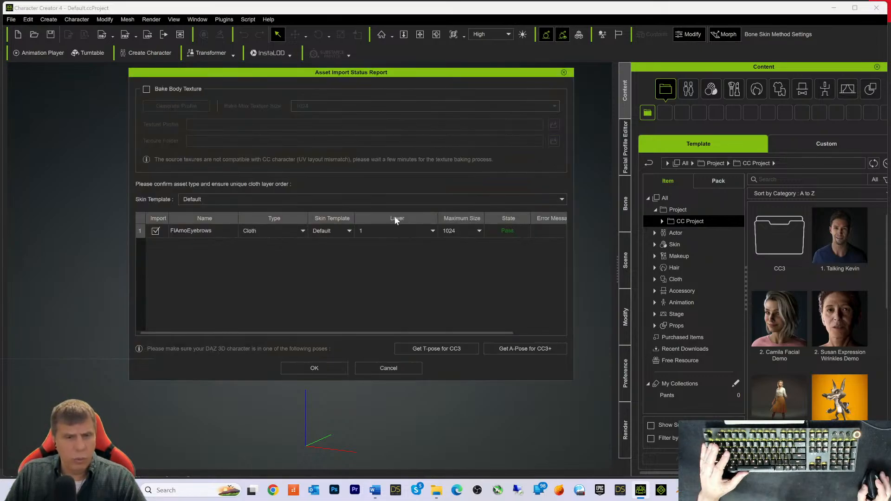
Step: Exclude the FIArnoEyebrows asset, set the skin template to Use Original, and import the transformed character
left_click(155, 231)
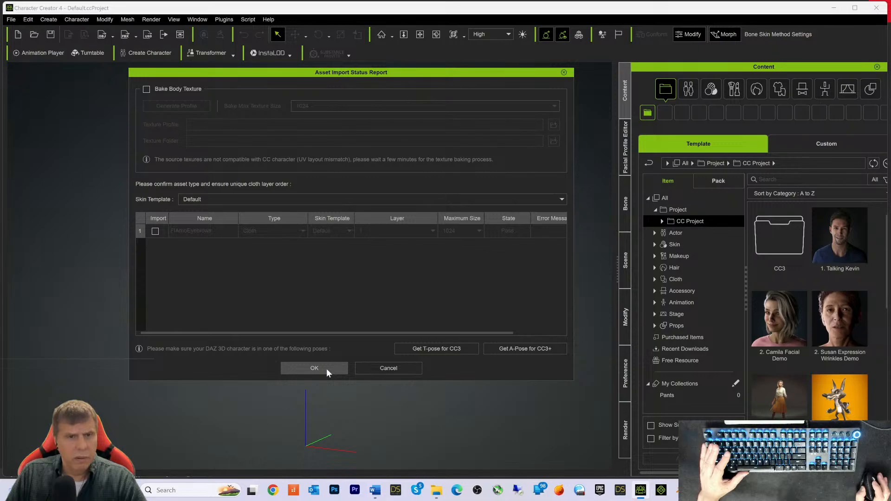
left_click(245, 199)
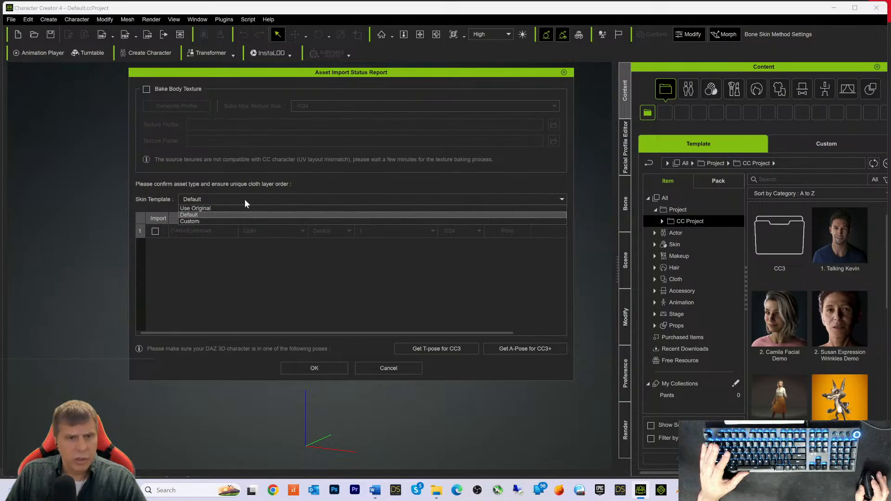
left_click(203, 221)
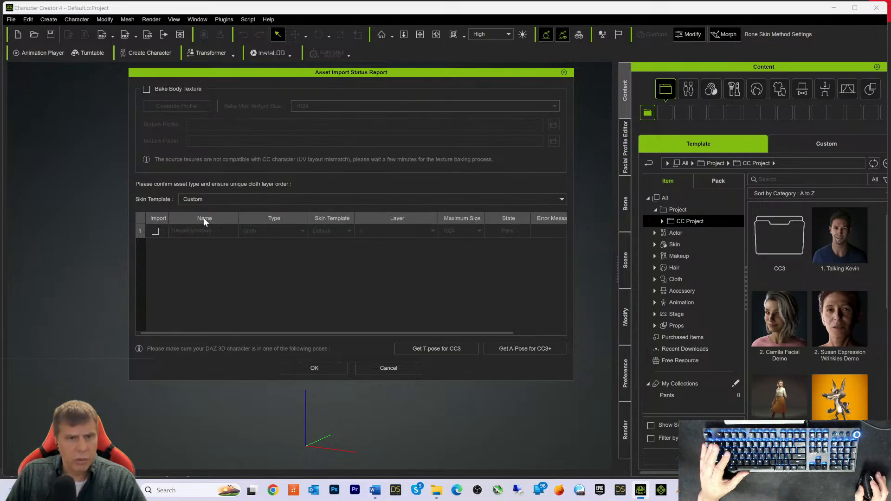
left_click(222, 200)
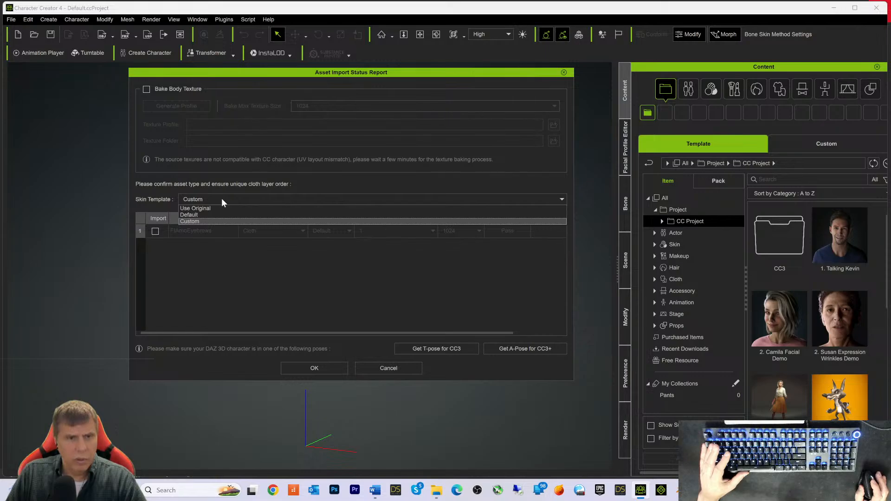
left_click(199, 208)
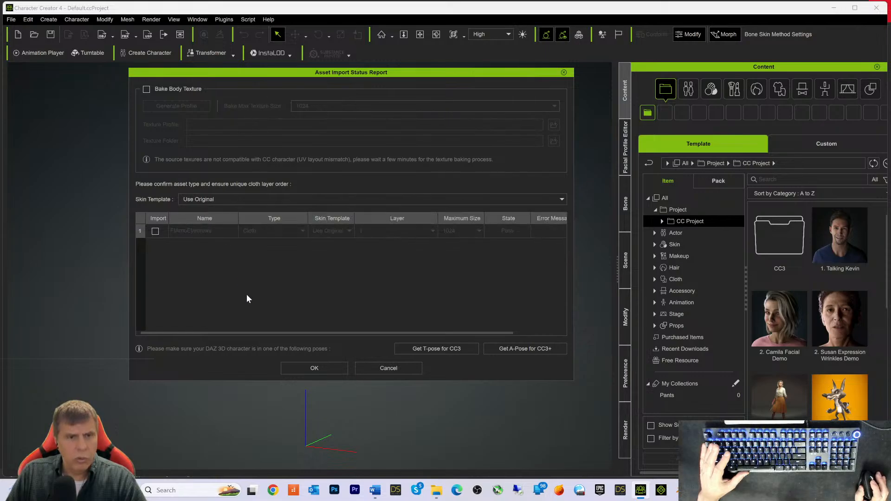
left_click(313, 368)
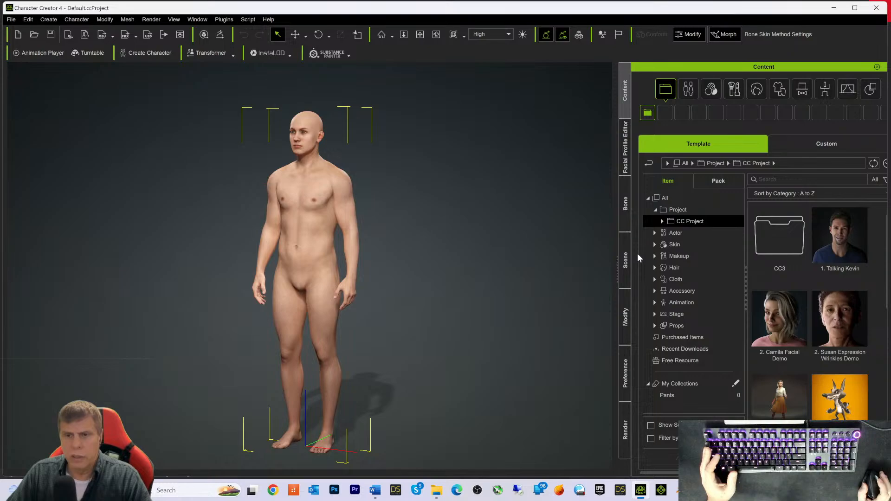
scroll(588, 267, "up", 1)
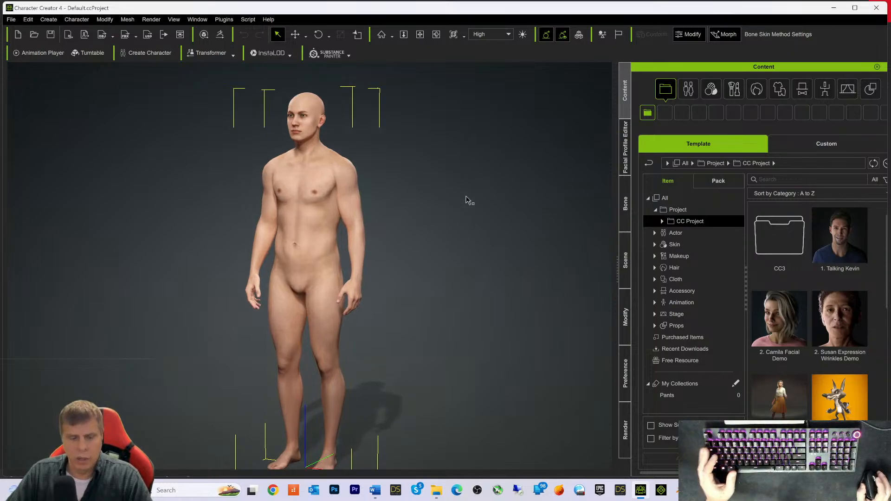
scroll(460, 193, "up", 1)
scroll(461, 153, "up", 1)
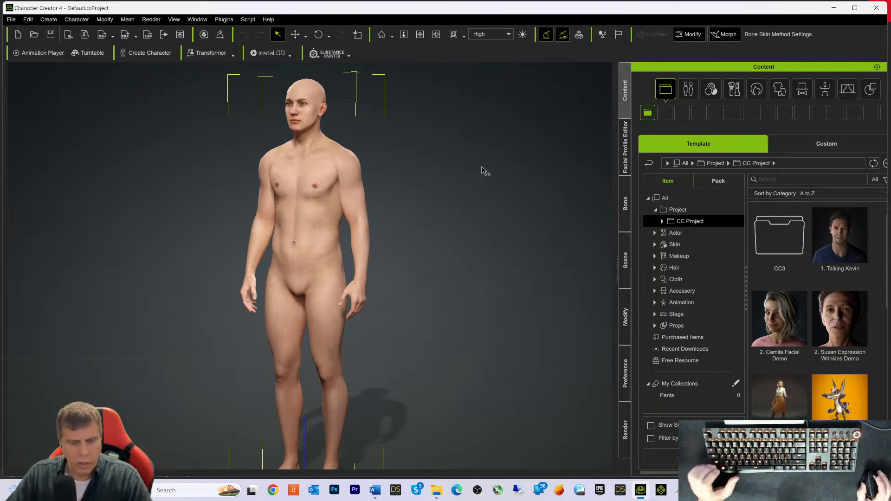
Step: Examine the imported character from several angles, checking the full body, face and upper torso
left_click_drag(473, 197, 480, 157, "alt")
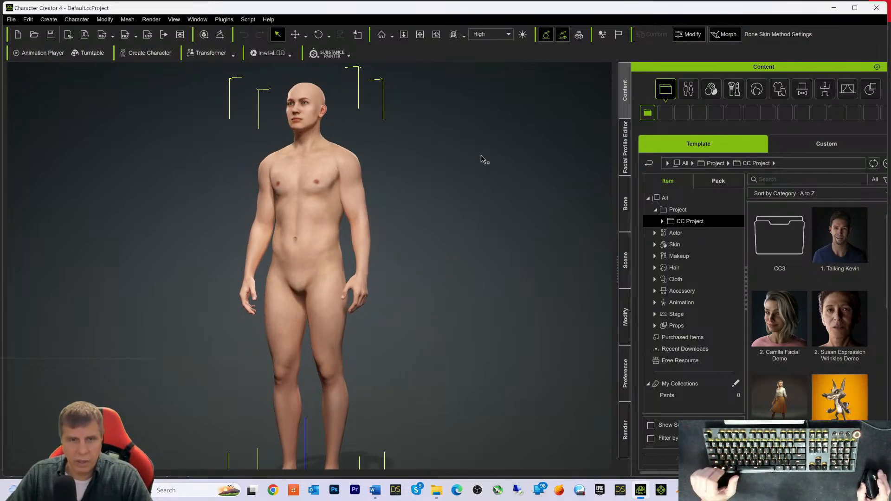
left_click_drag(502, 185, 554, 193, "alt")
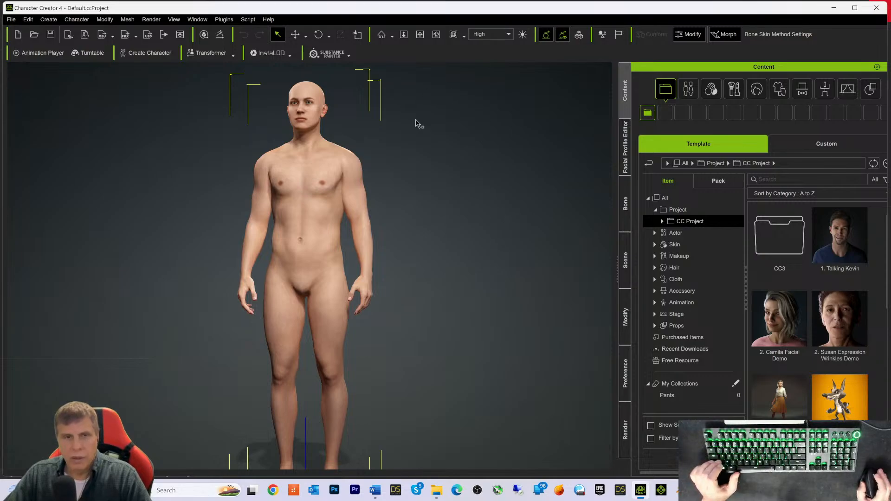
scroll(459, 175, "up", 4)
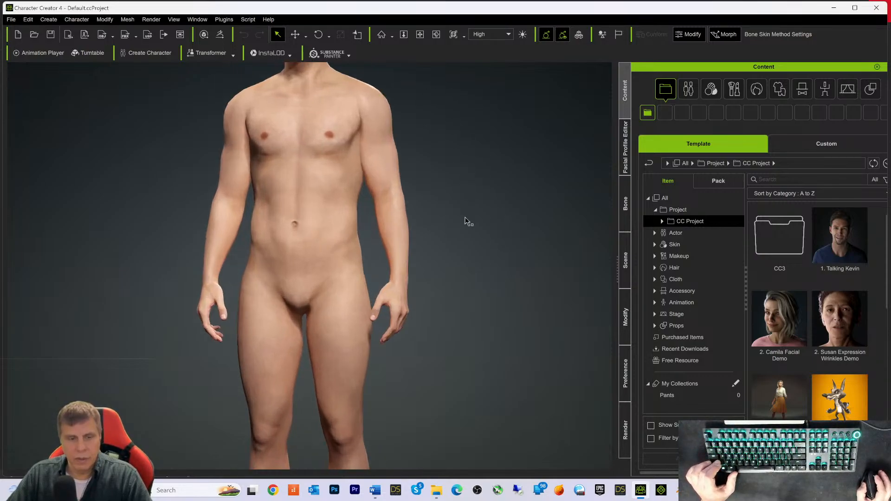
left_click_drag(468, 223, 479, 492, "alt")
scroll(485, 413, "up", 3)
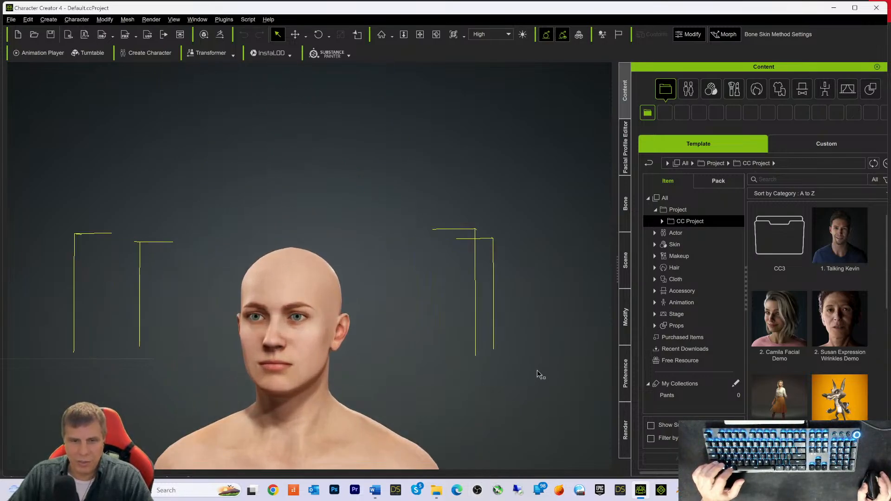
left_click(548, 337)
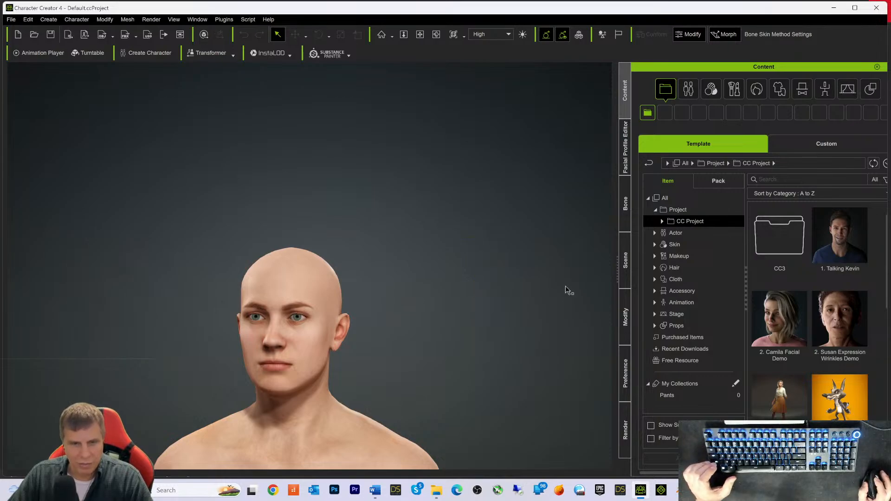
middle_click_drag(485, 318, 530, 167)
scroll(527, 171, "up", 2)
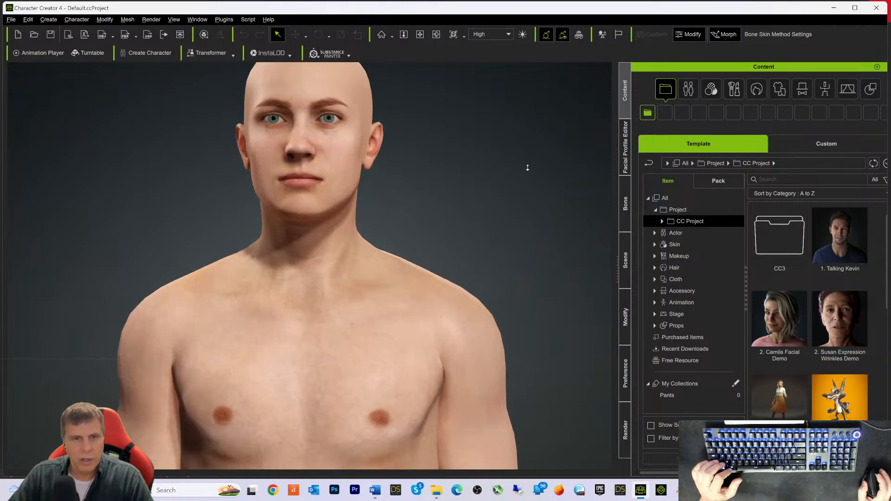
middle_click_drag(509, 163, 508, 186)
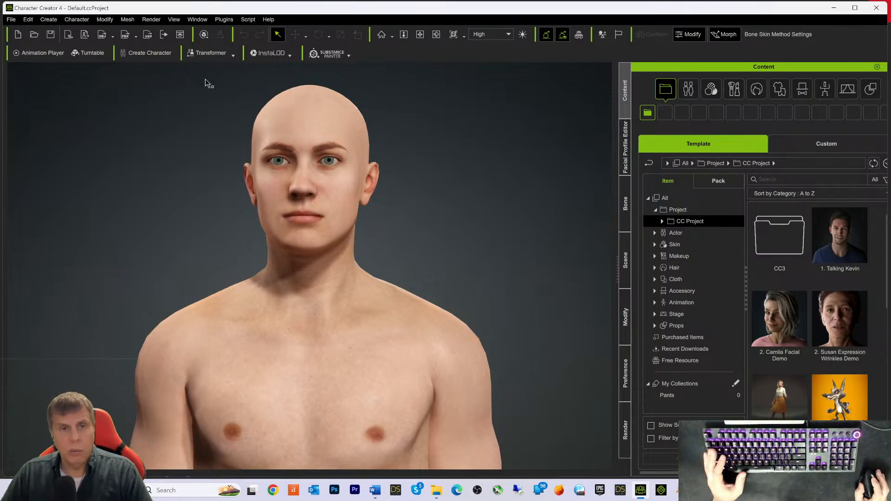
Step: Send the character from Character Creator 4 to iClone 8, declining to restore the unsaved project data
left_click(68, 36)
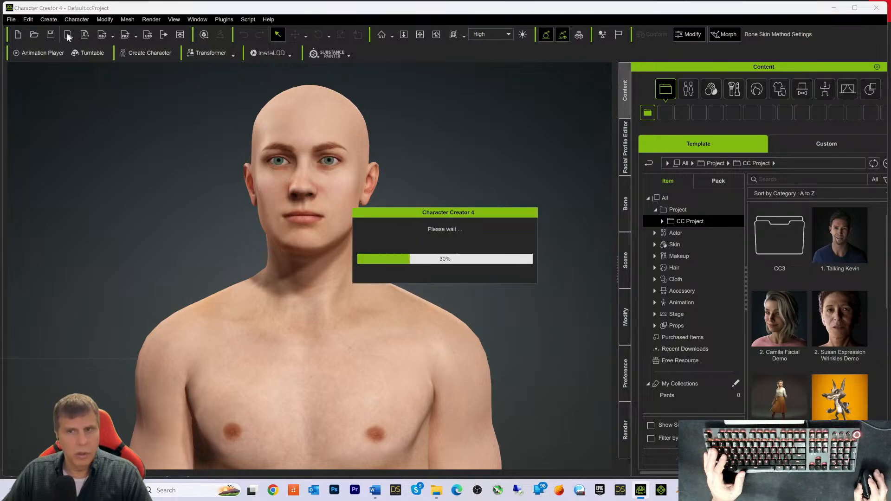
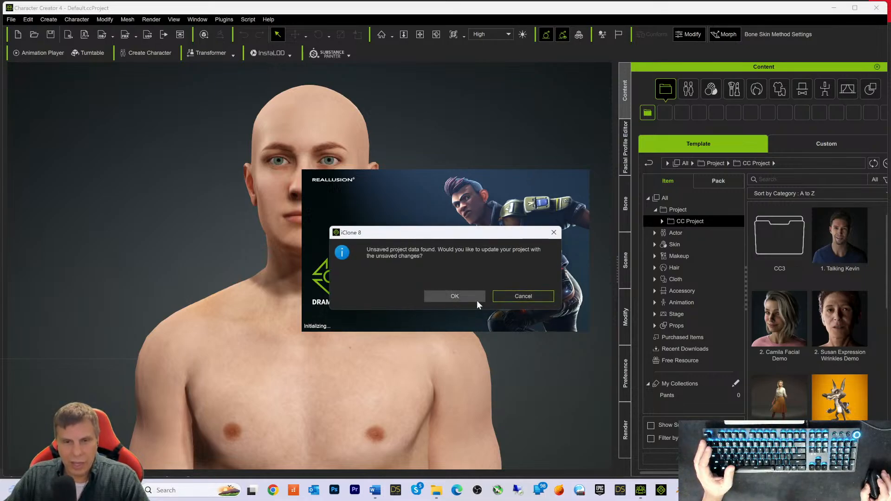
left_click(510, 295)
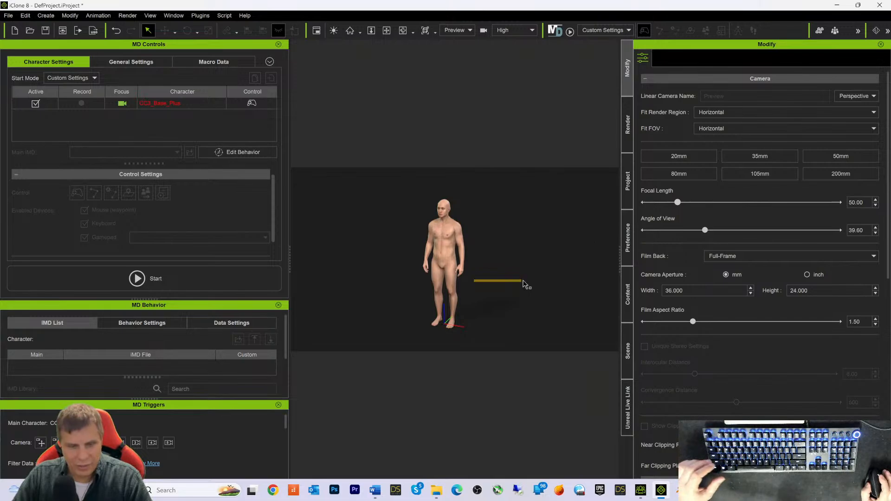
middle_click_drag(476, 264, 495, 266)
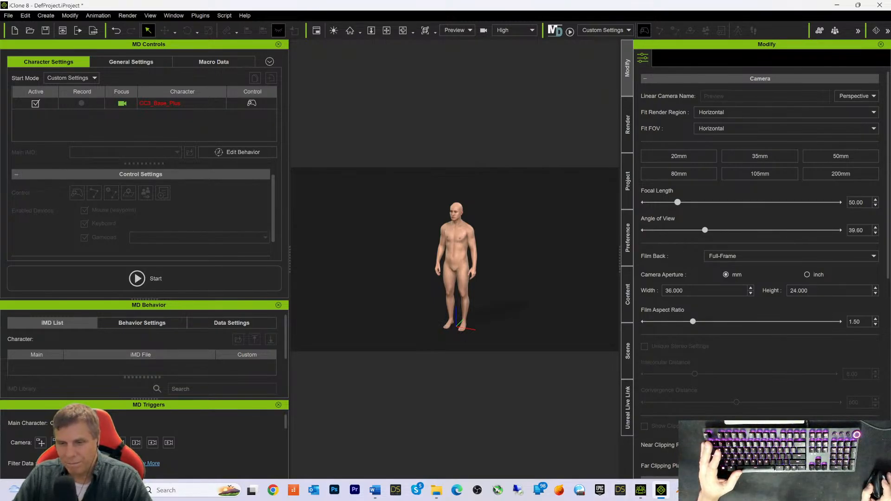
Step: Launch Unreal Engine 5.3.2 from the Epic Games Launcher, minimize iClone 8, and open the MyProject4 project
left_click(600, 490)
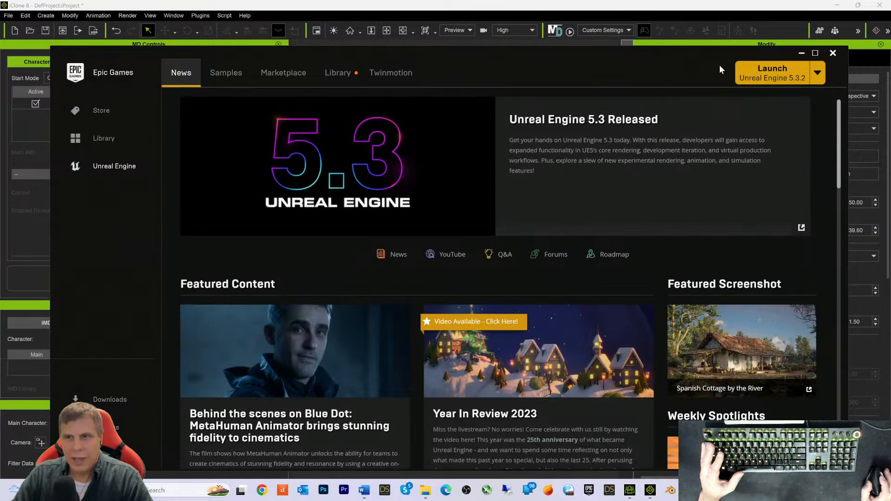
left_click(753, 79)
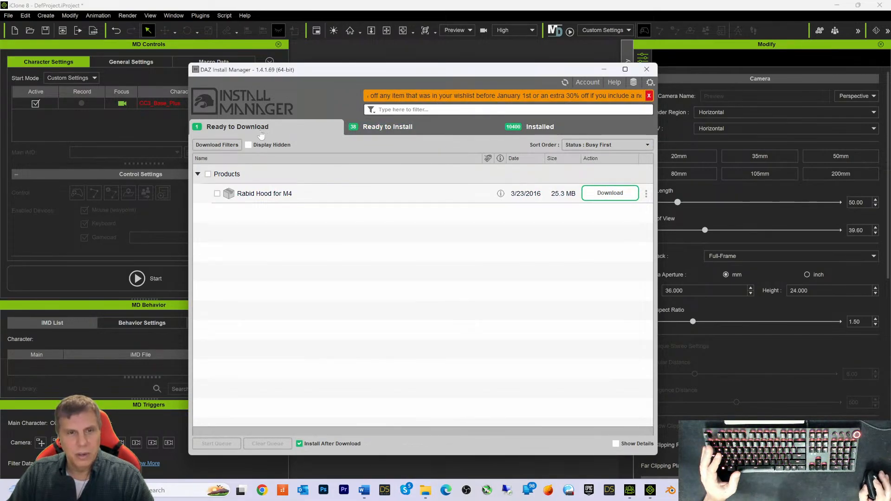
left_click(511, 286)
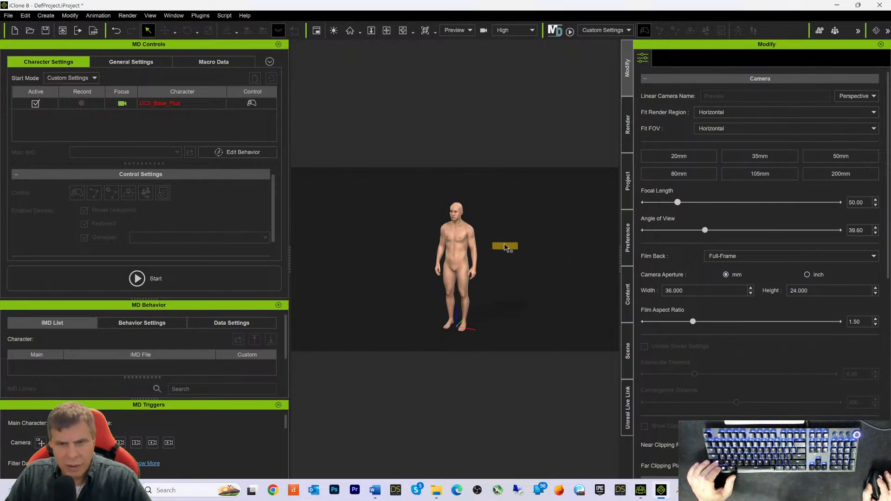
mouse_move(507, 255)
left_mouse_down()
mouse_move(532, 250)
mouse_move(513, 255)
left_mouse_up()
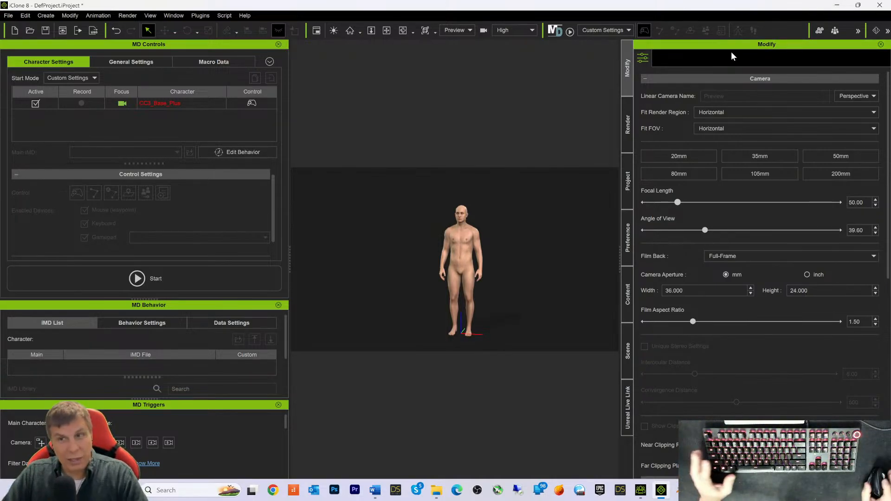
left_click(833, 8)
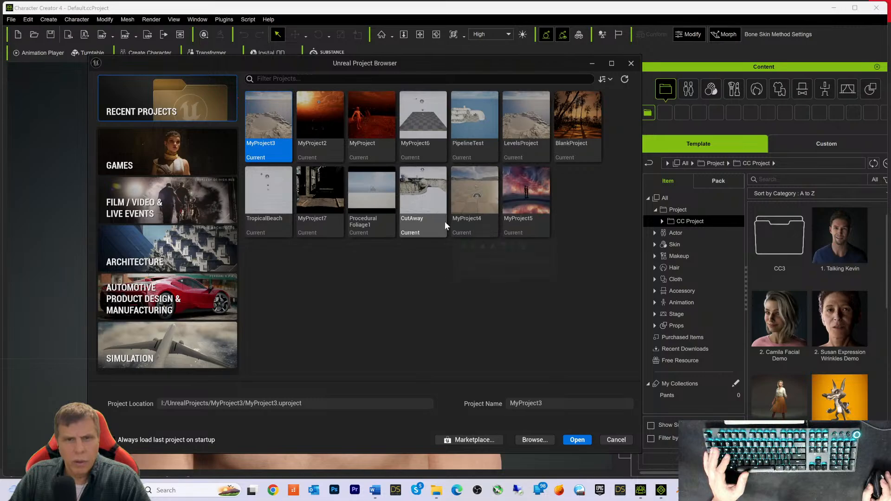
double_click(472, 204)
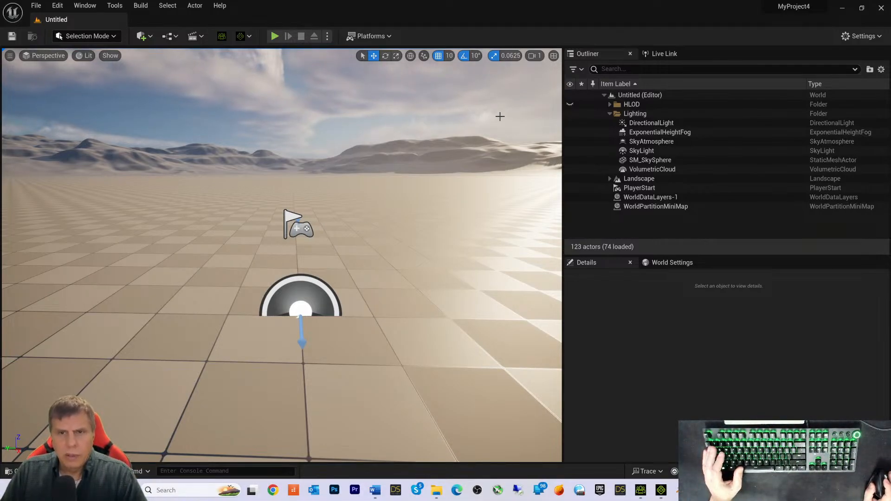
Step: Look through MyProject4's content folders for a level to open, cancel, and close the project
left_click(36, 6)
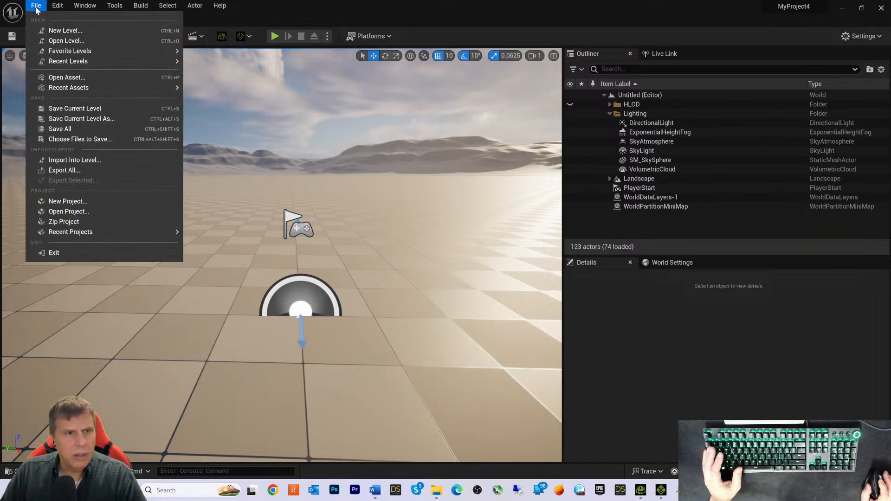
left_click(54, 41)
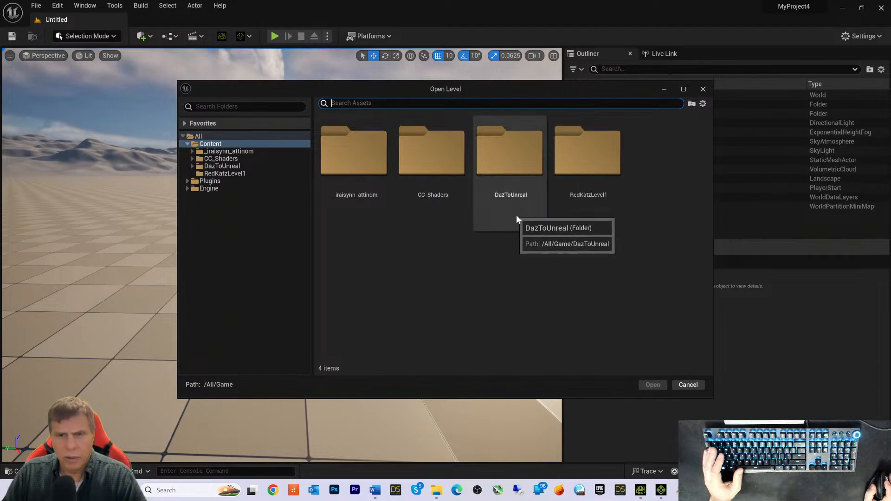
left_click(506, 170)
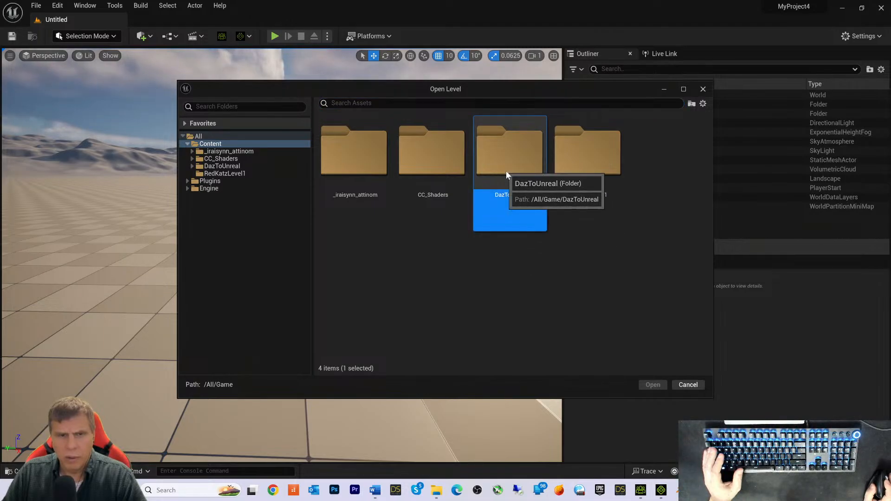
left_click(704, 89)
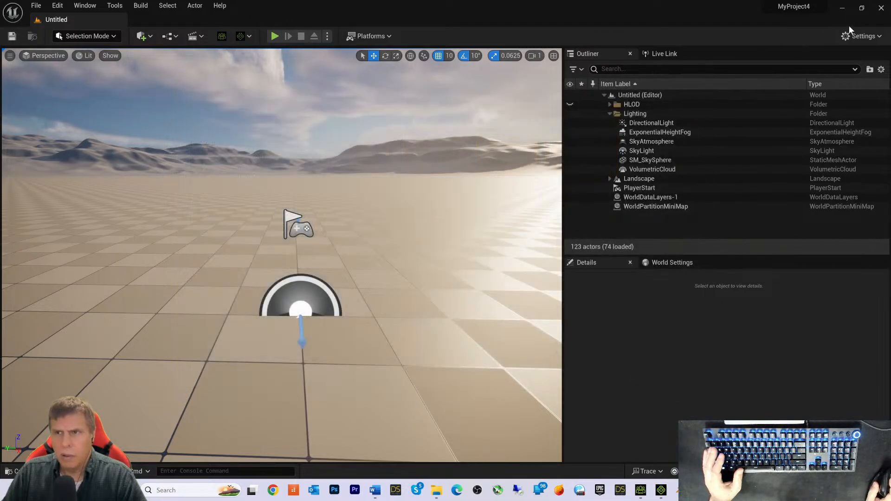
left_click(881, 8)
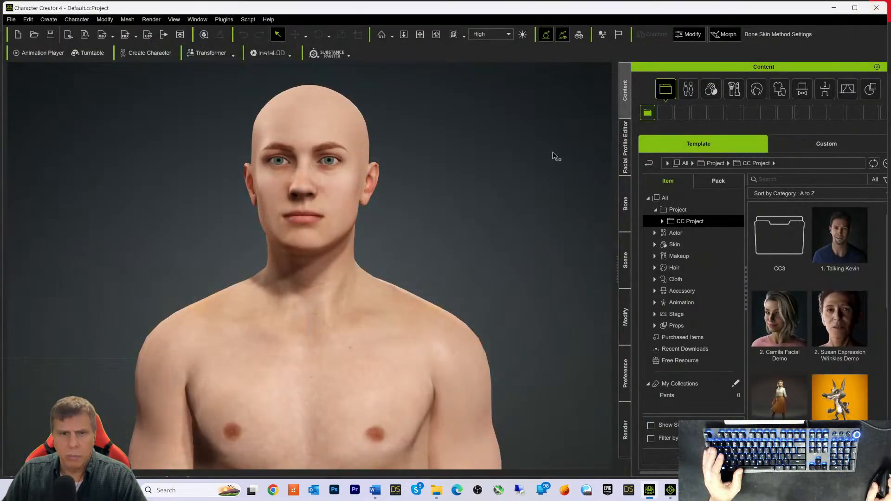
Step: Relaunch Unreal Engine 5.3.2 from the Epic Games Launcher, open the ProceduralFoliage1 project, and dismiss its message log
left_click(610, 491)
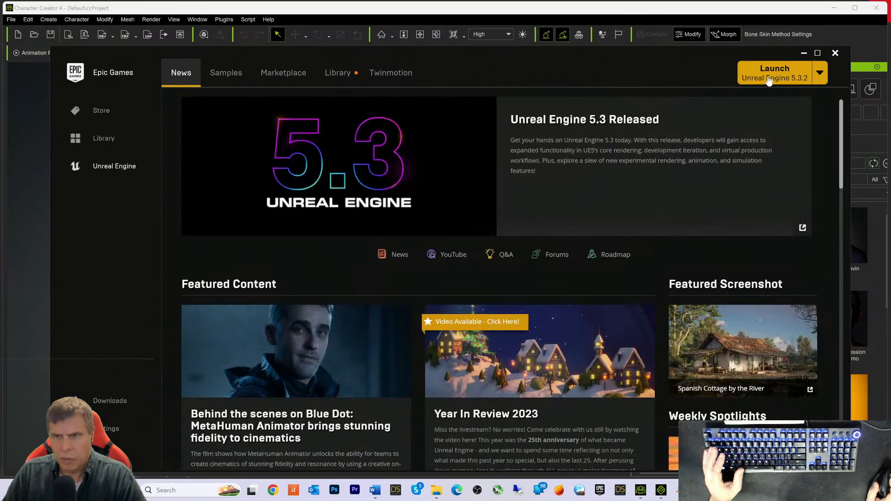
left_click(768, 79)
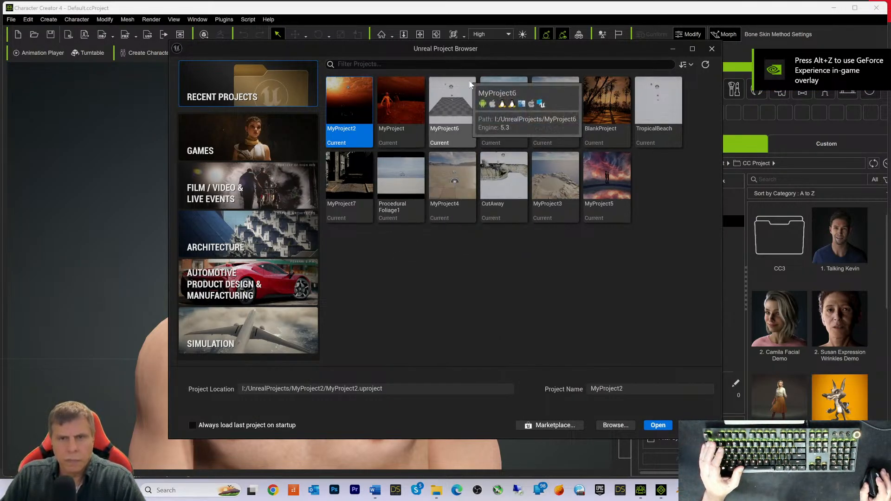
left_click(452, 102)
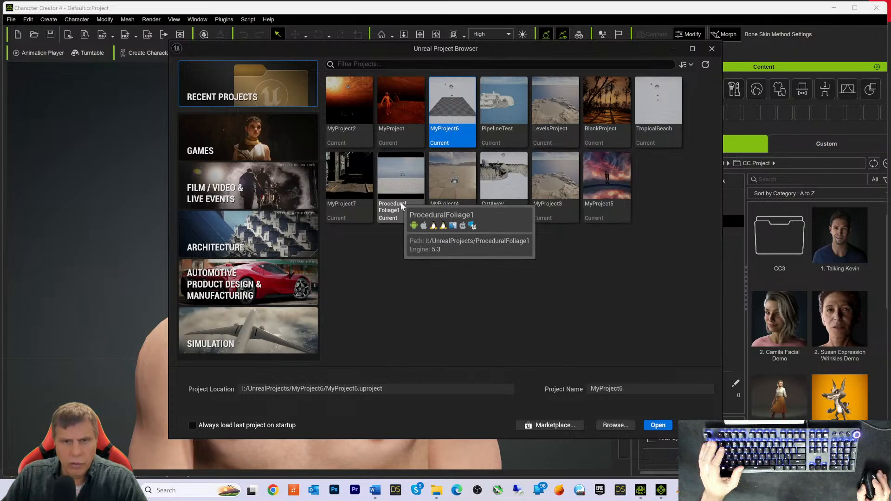
left_click(403, 185)
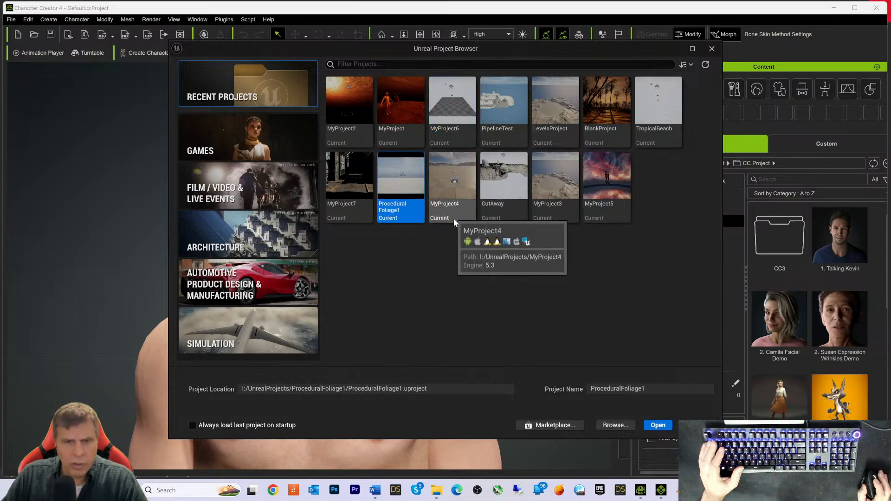
double_click(402, 194)
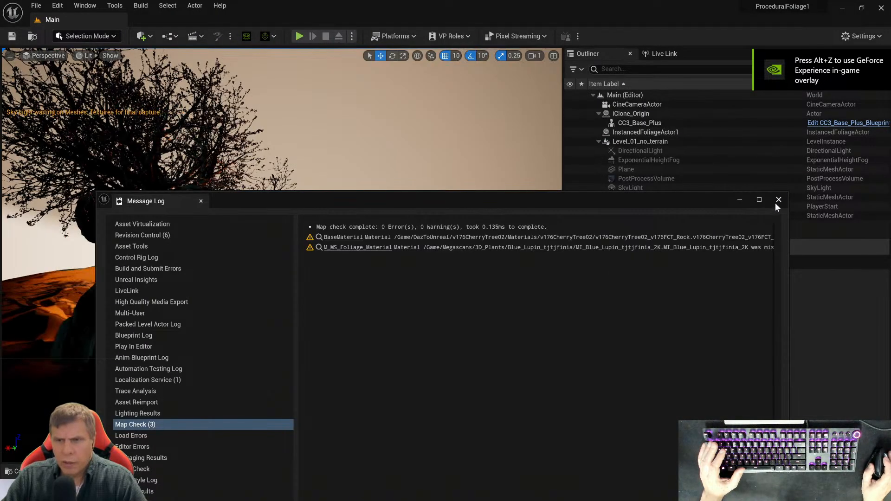
left_click(778, 201)
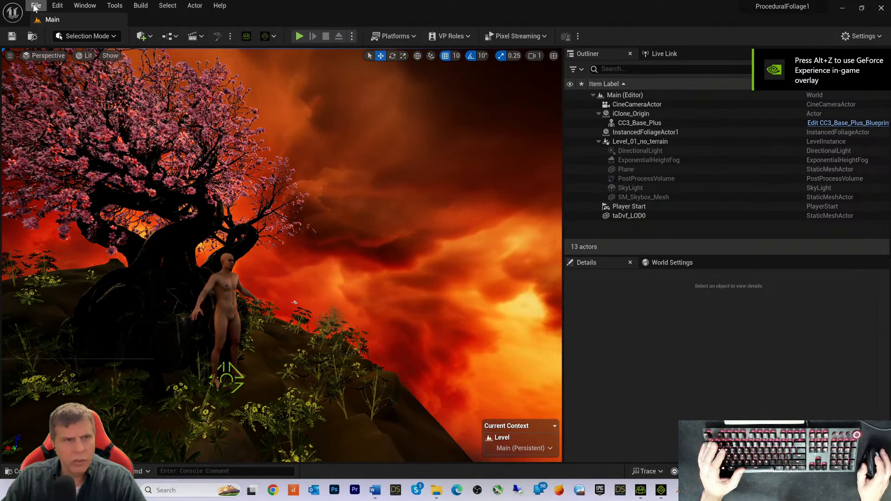
Step: Look in the DynastyMan content folder for a level to open, and cancel the level selection
left_click(36, 6)
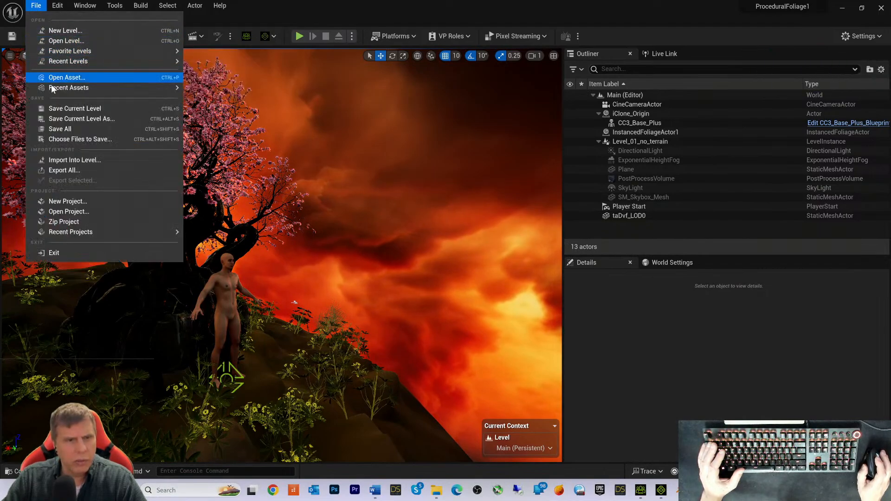
mouse_move(54, 88)
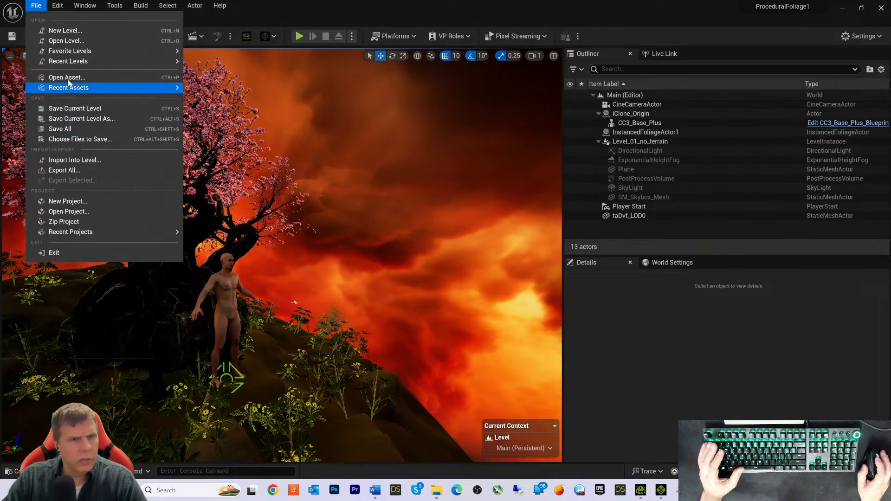
left_click(68, 40)
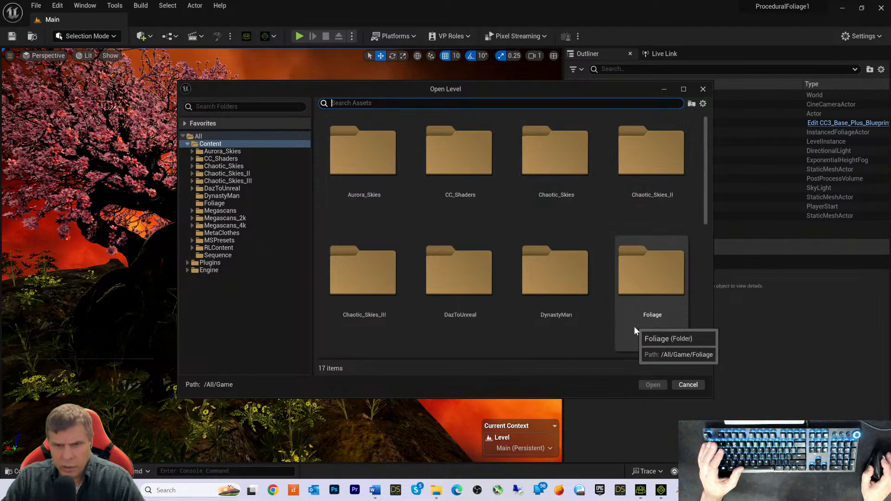
double_click(559, 281)
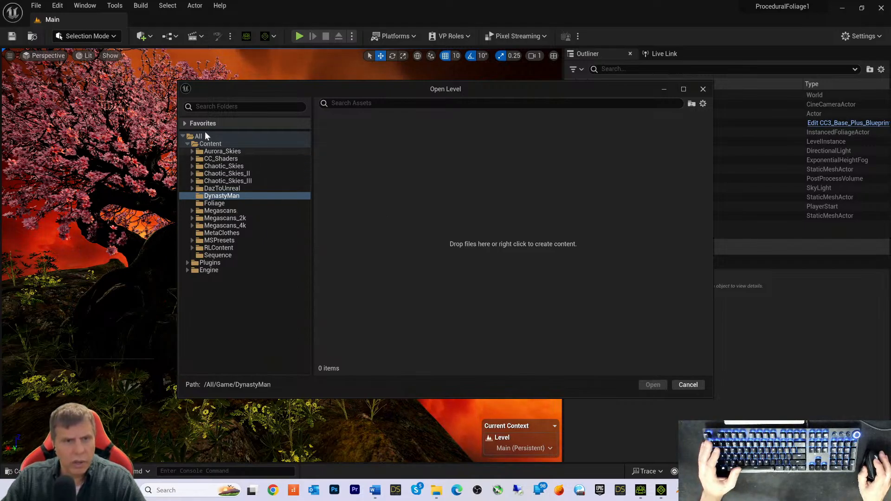
left_click(684, 389)
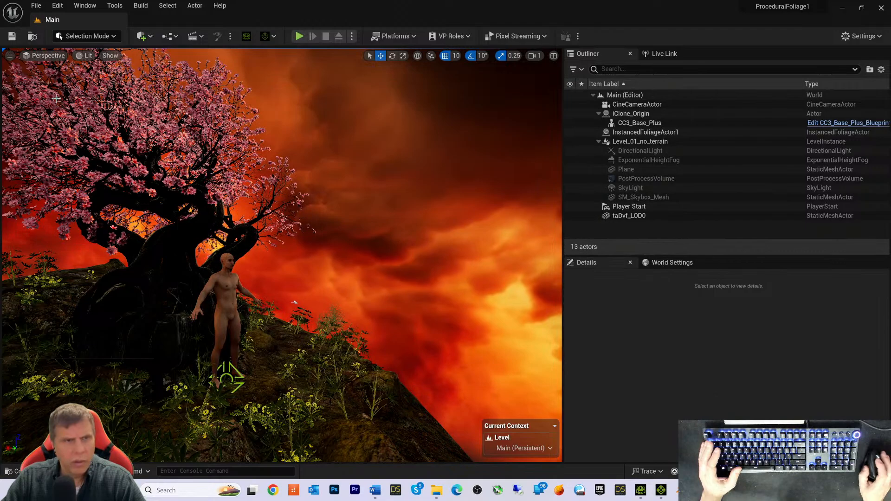
Step: Open the Meta_Tailor1 level from the project's Content folder
left_click(36, 6)
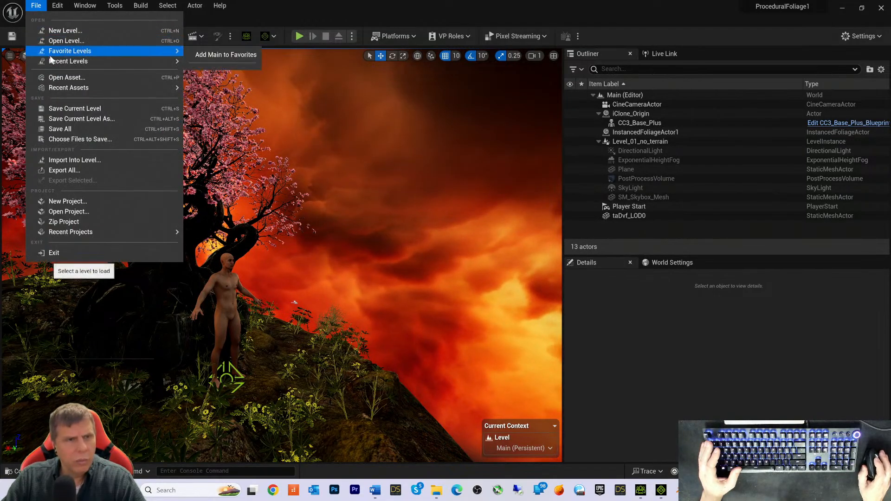
left_click(65, 41)
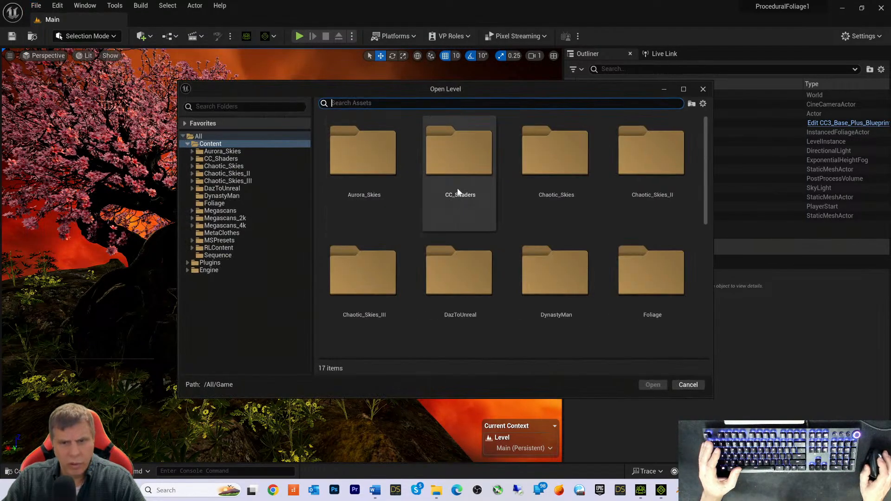
scroll(521, 274, "down", 4)
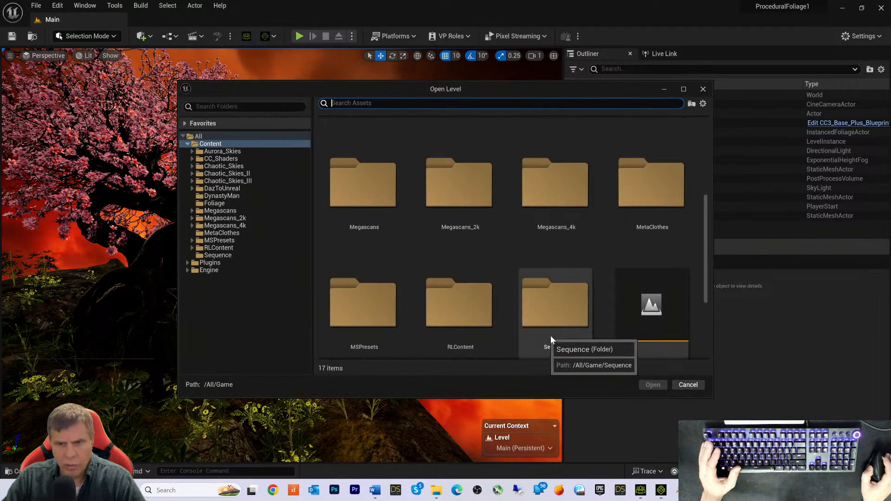
scroll(668, 327, "down", 2)
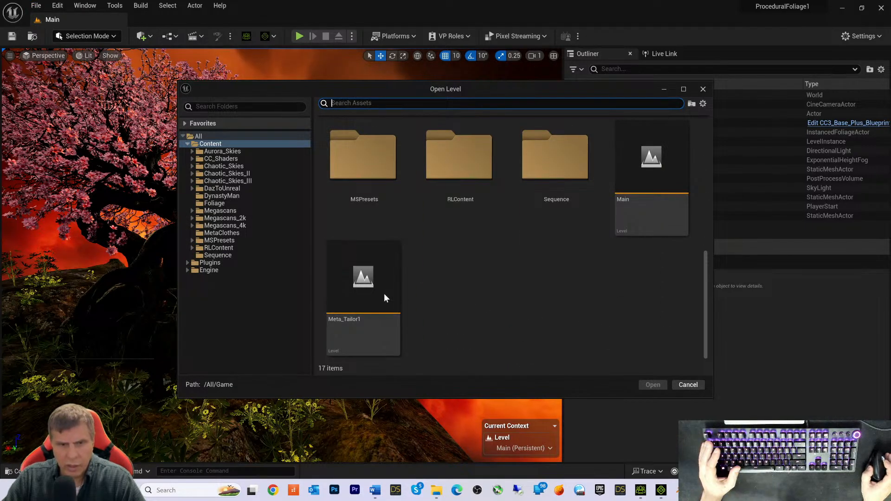
double_click(360, 293)
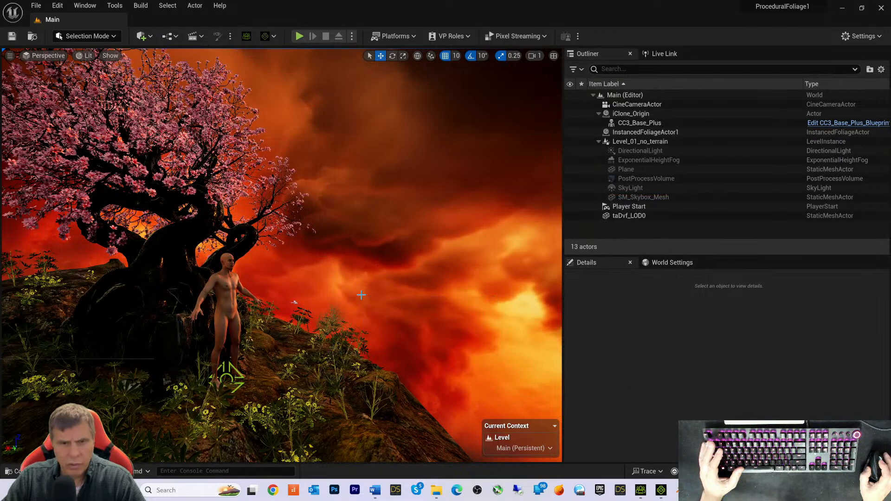
Step: Delete the existing CC3_Base_Plus_AnimationBlueprint figure from the level
scroll(389, 279, "up", 5)
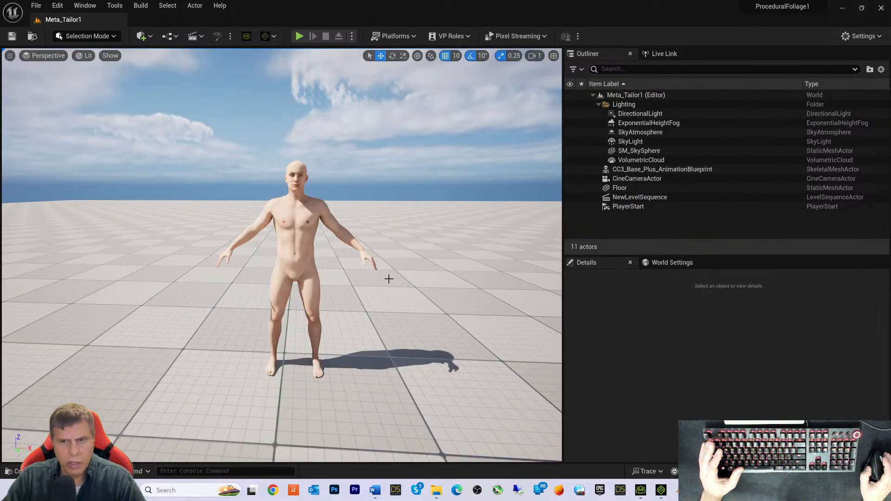
scroll(389, 275, "down", 6)
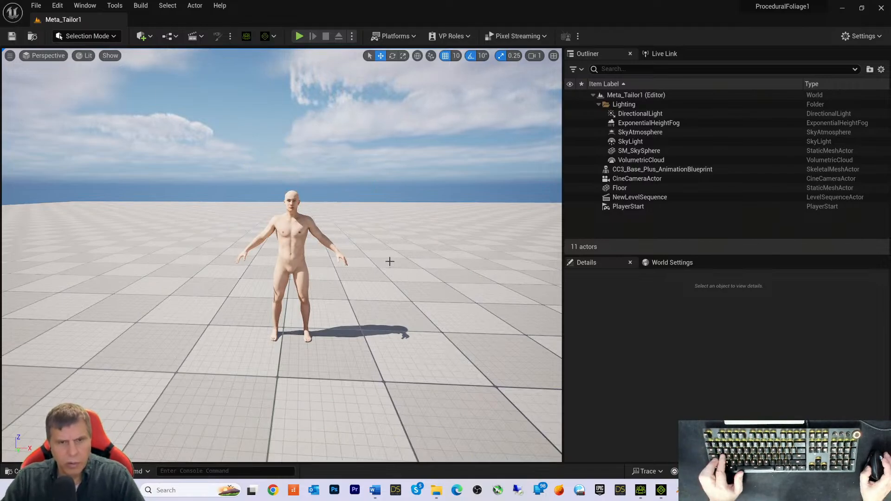
left_click(287, 250)
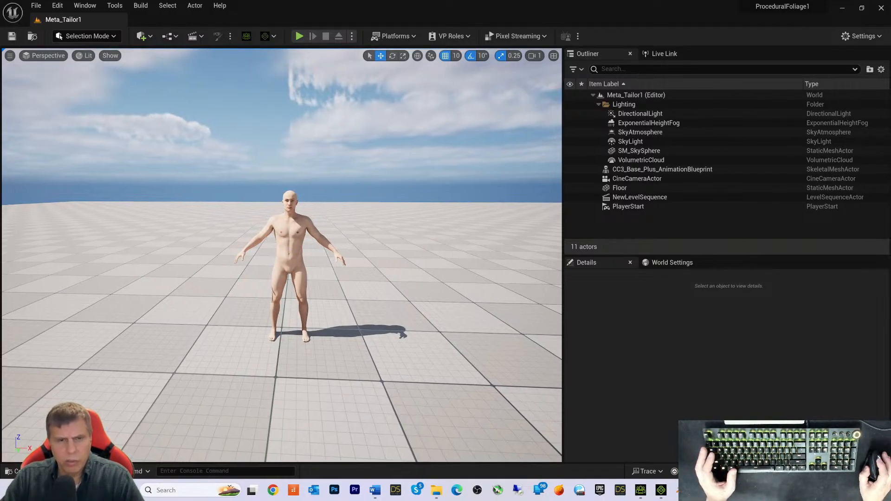
key("Delete")
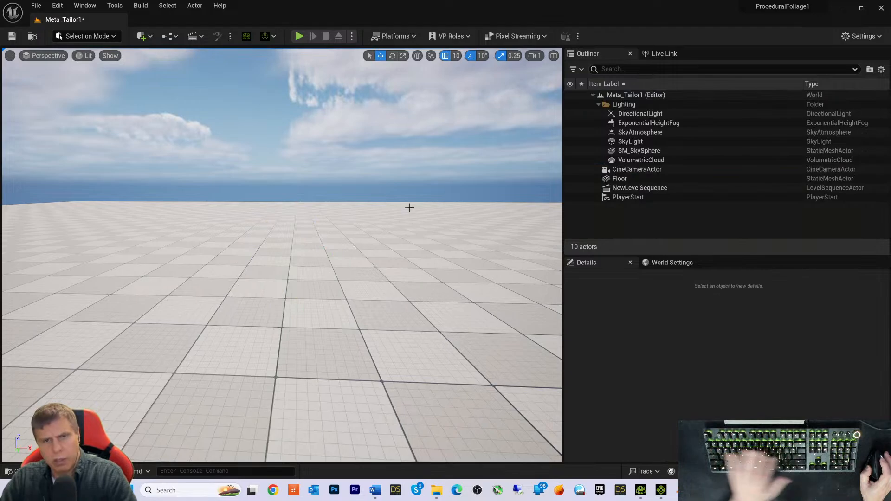
Step: Switch to iClone 8 and bring up its Unreal Live Link transfer settings
left_click(662, 54)
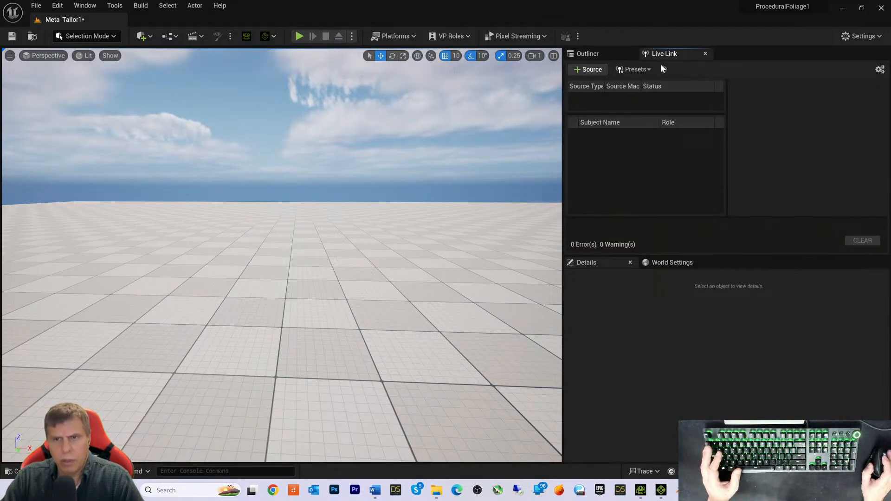
left_click(635, 492)
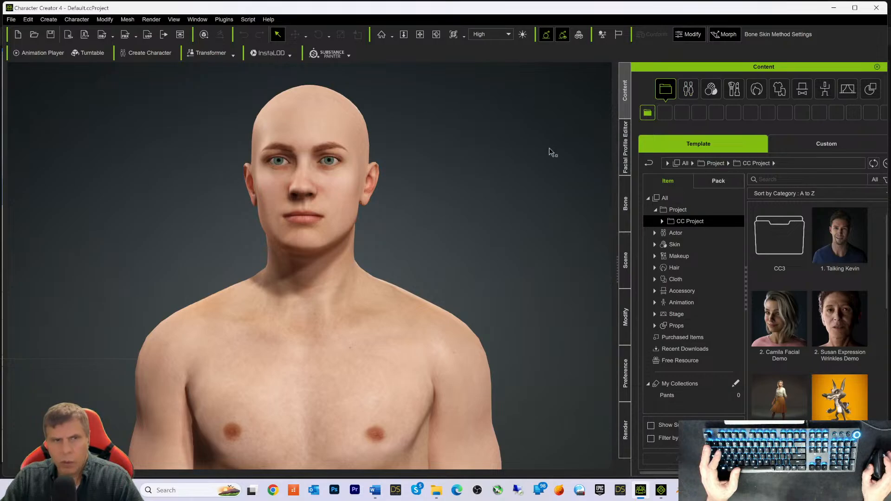
left_click(660, 490)
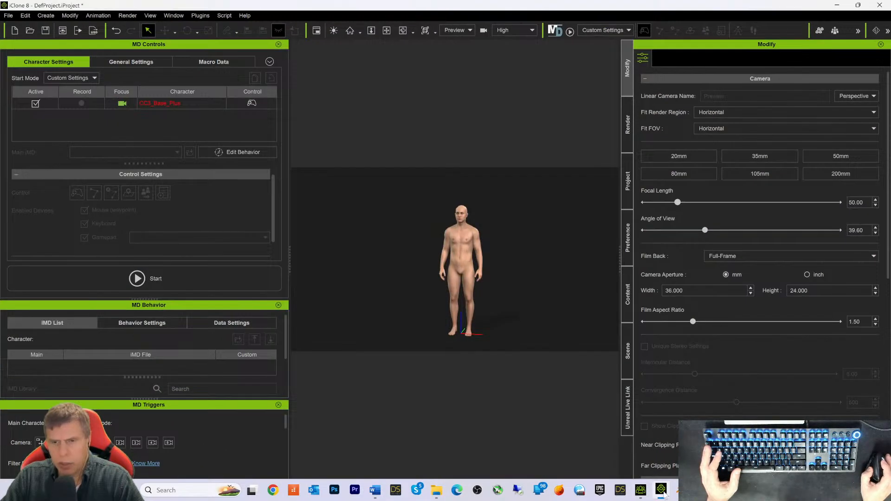
left_click(629, 408)
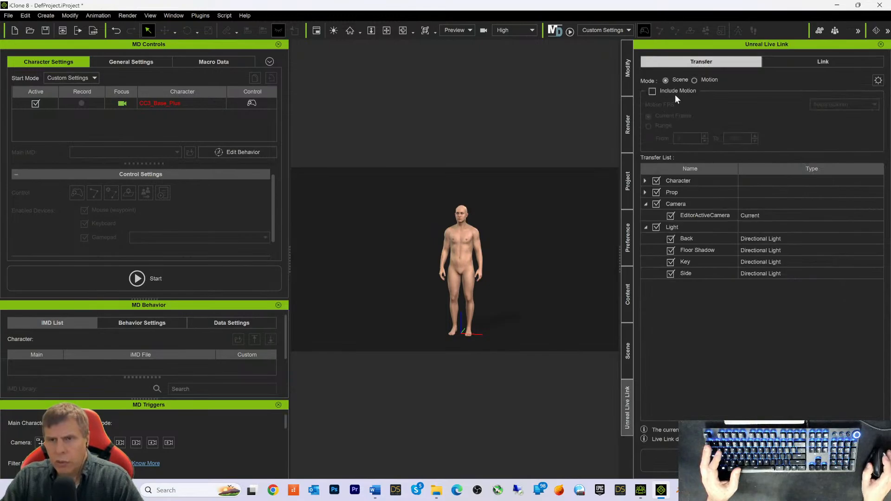
Step: Exclude props, camera and lights from the transfer list, and transfer the CC3_Base_Plus character to Unreal Engine
left_click(656, 192)
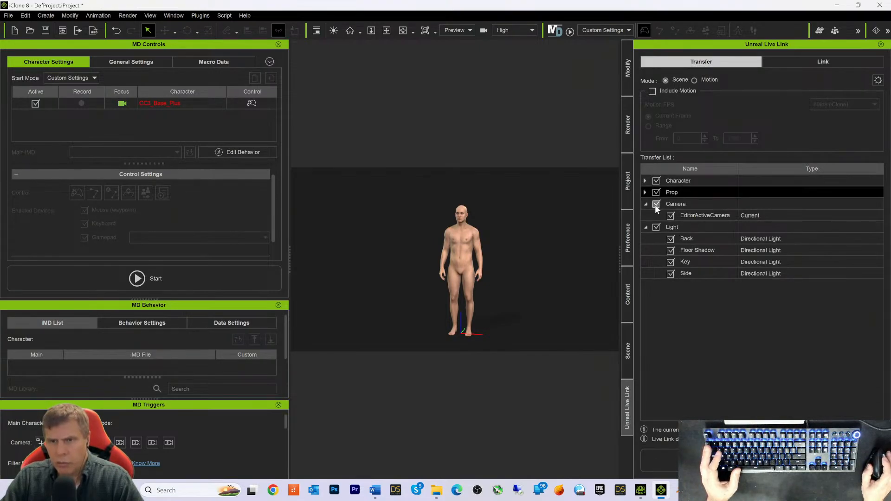
left_click(656, 204)
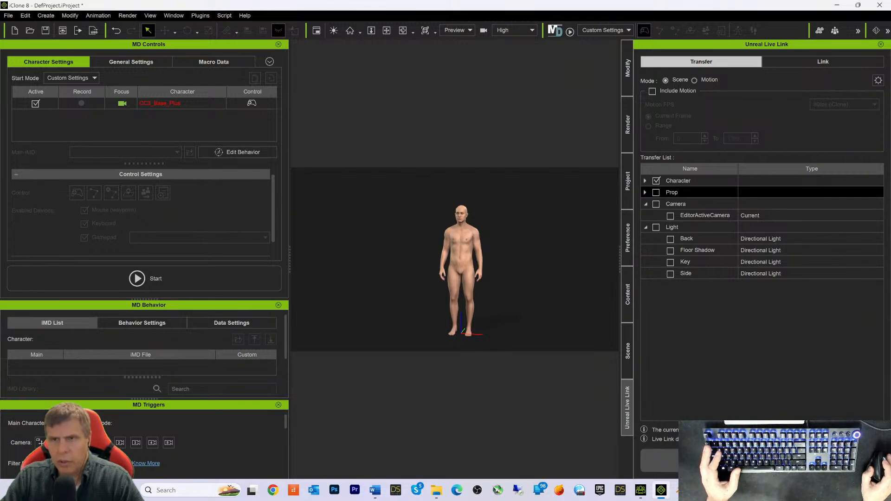
left_click(458, 254)
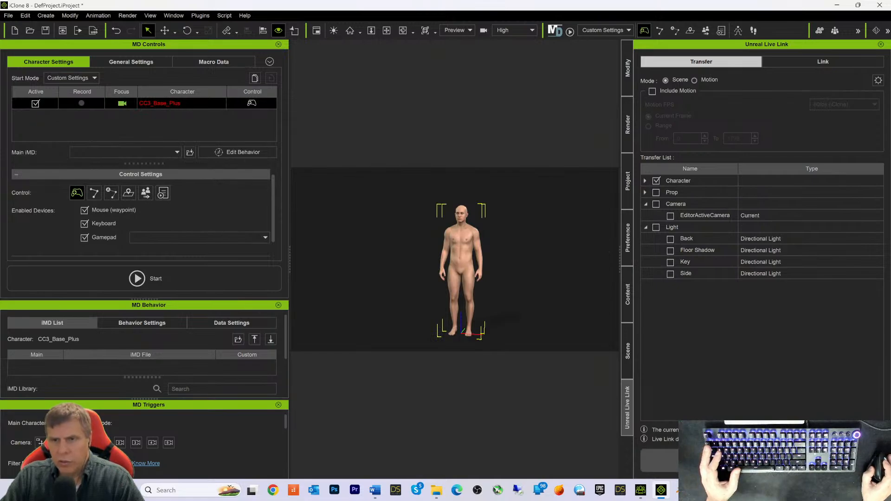
left_click(742, 460)
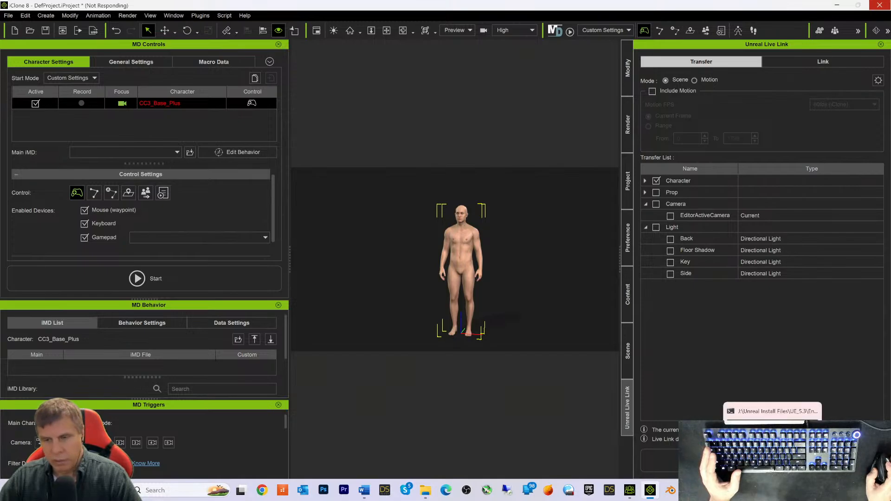
Step: Check the import log, return to Unreal Engine, and place the CC3_Base_Plus skeletal mesh on the floor of the level
left_click(782, 417)
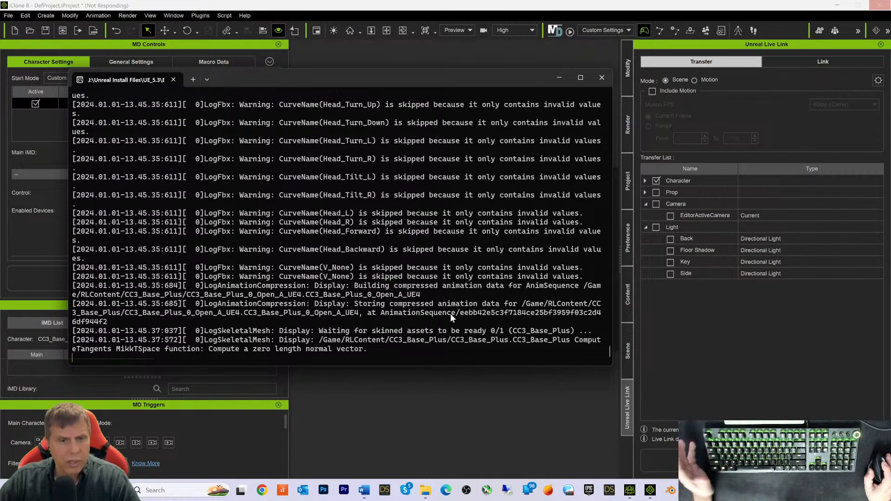
key("alt+Tab")
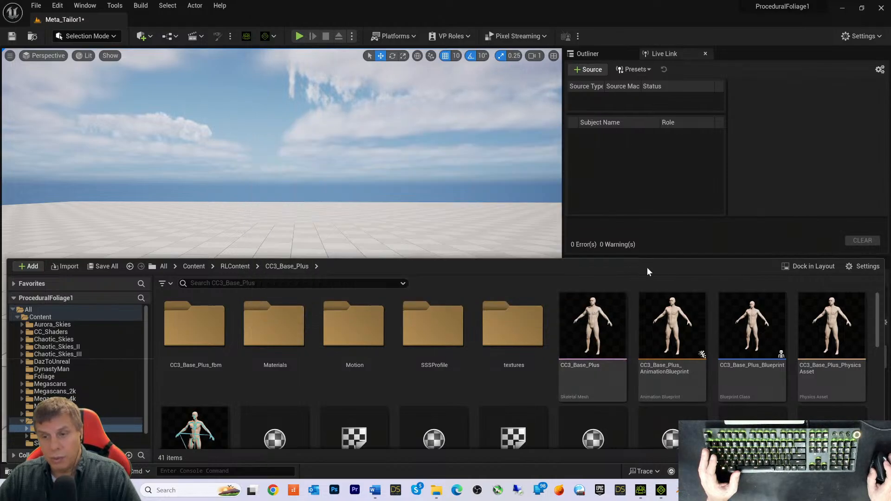
left_click_drag(594, 332, 285, 387)
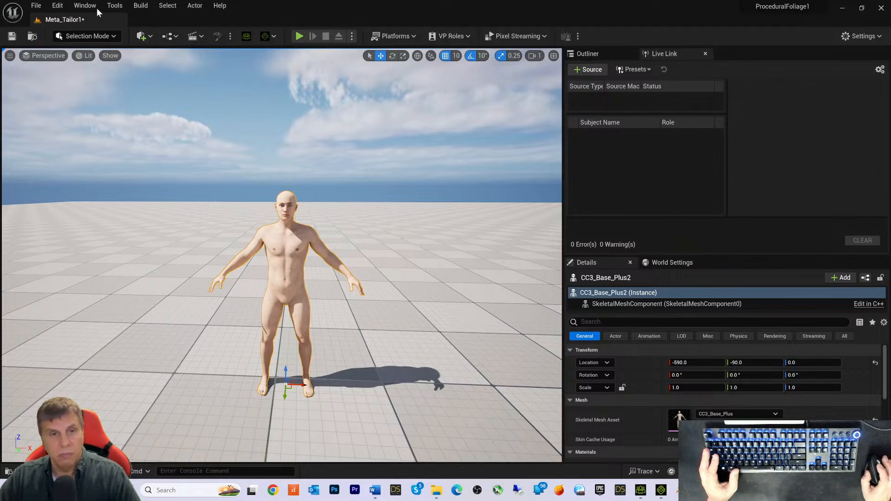
left_click(36, 5)
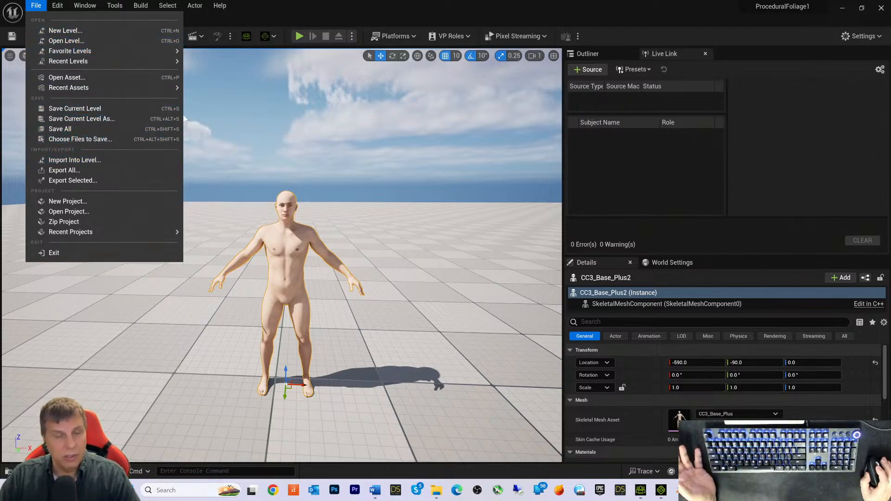
left_click(337, 13)
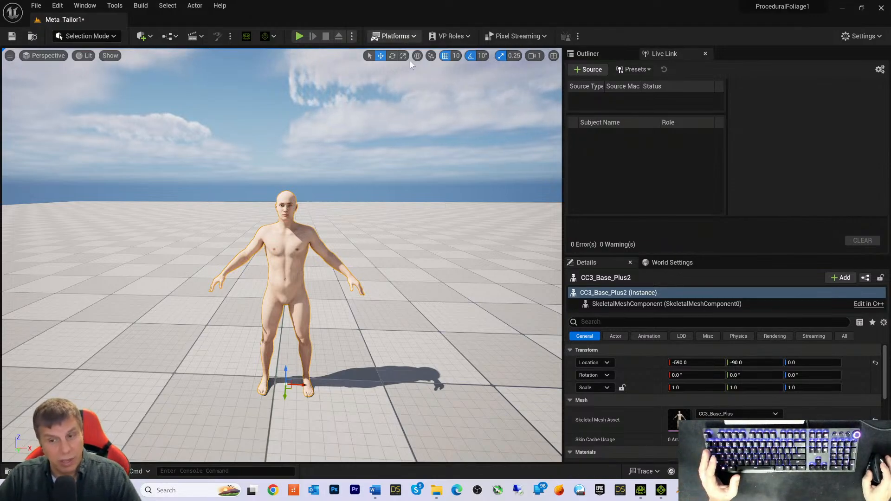
left_click(36, 7)
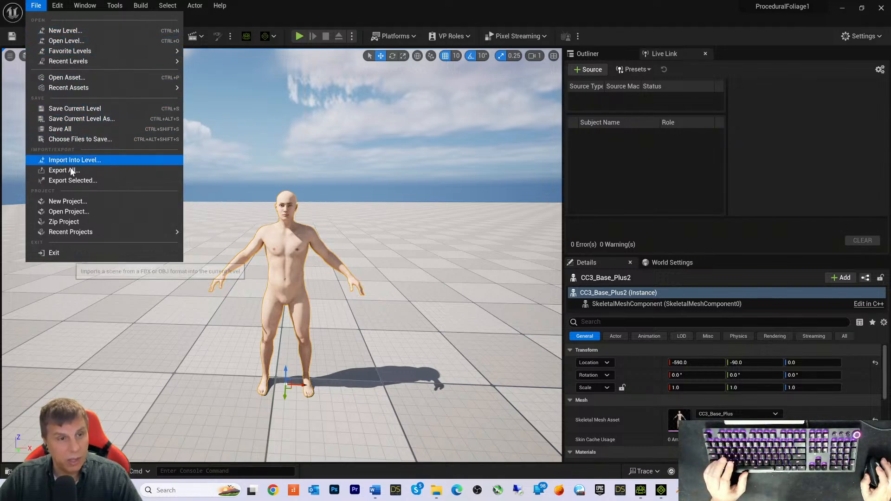
mouse_move(69, 87)
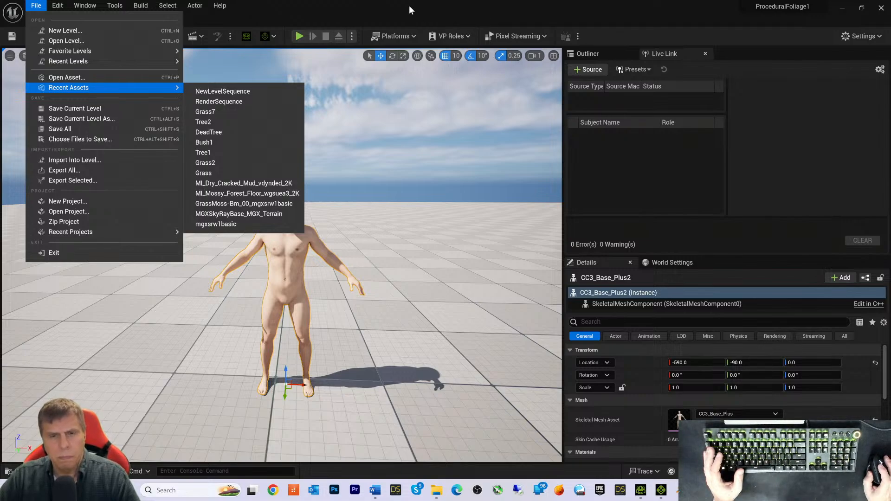
left_click(372, 7)
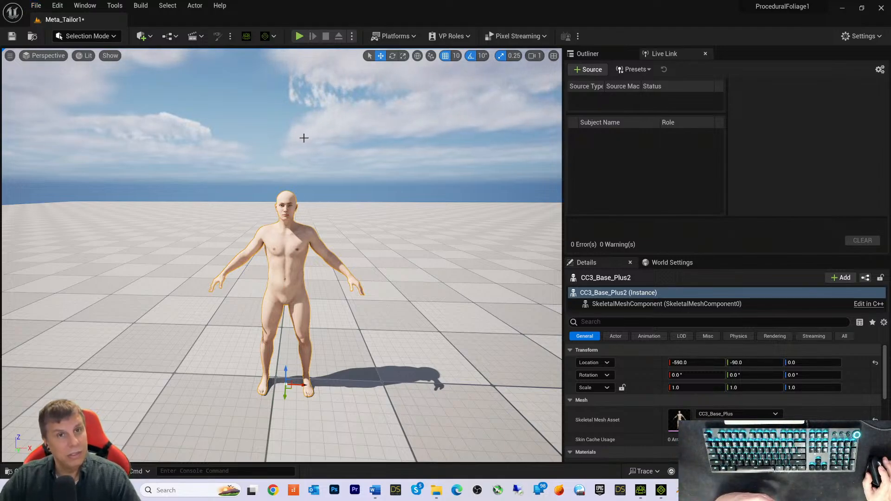
left_click(35, 7)
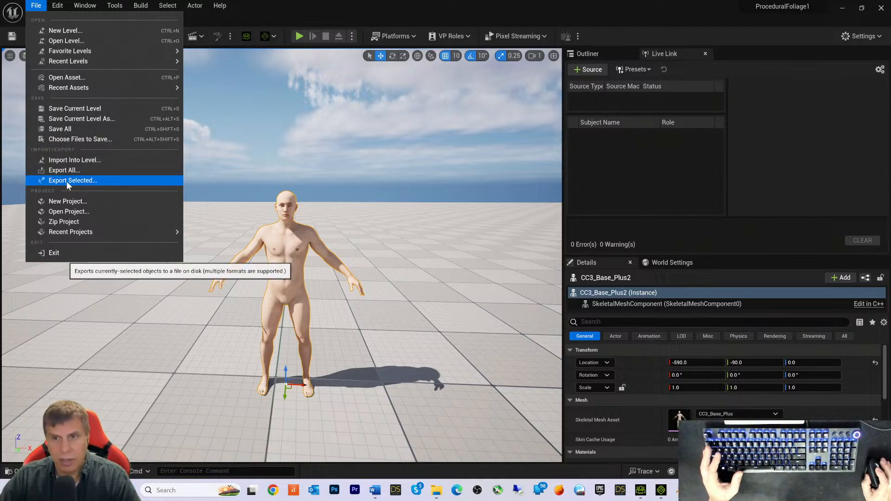
Step: Delete both the CC3_Base_Plus and CC3_Base_Plus2 actors from the level
left_click(593, 53)
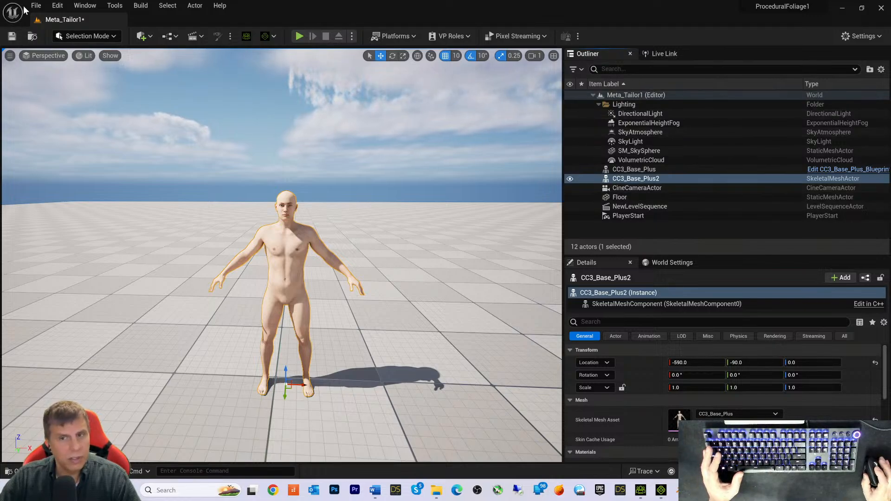
left_click(632, 170)
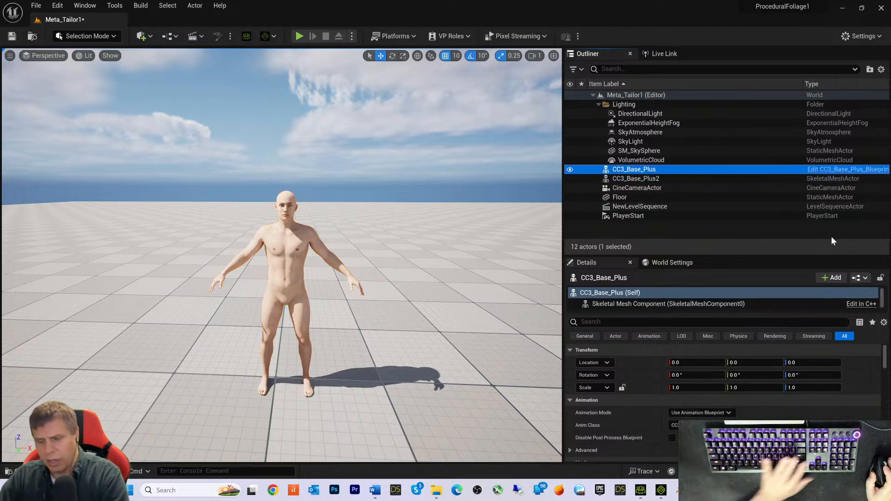
key("Delete")
left_click(607, 170)
key("Delete")
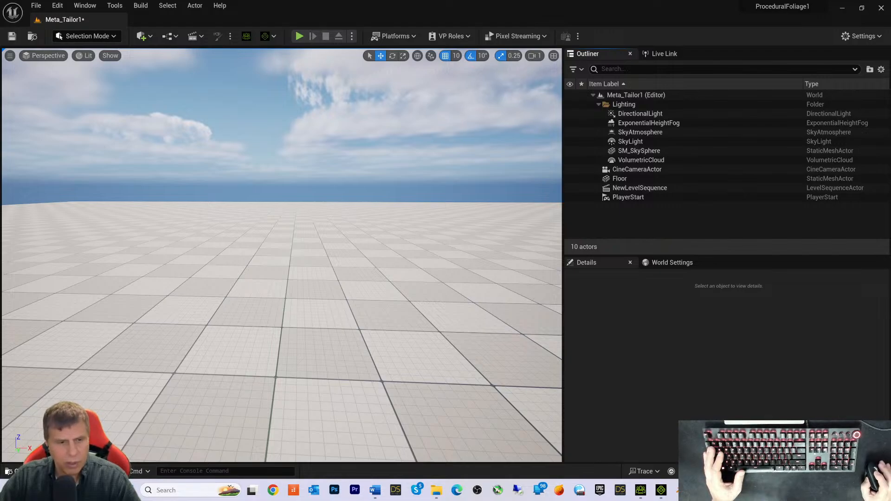
Step: Place the CC3_Base_Plus skeletal mesh in the level at about X -600, Y -210, Z 0, and save the level
left_click(32, 471)
left_click_drag(597, 328, 281, 322)
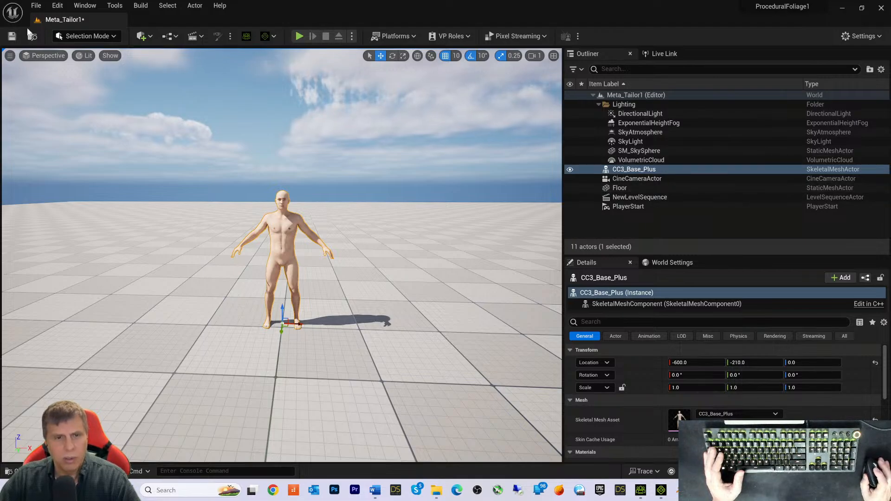
left_click(36, 5)
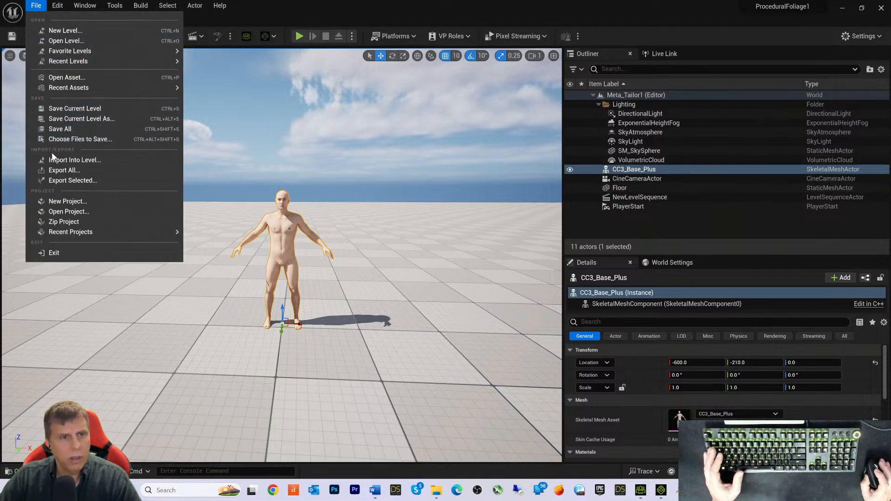
left_click(295, 9)
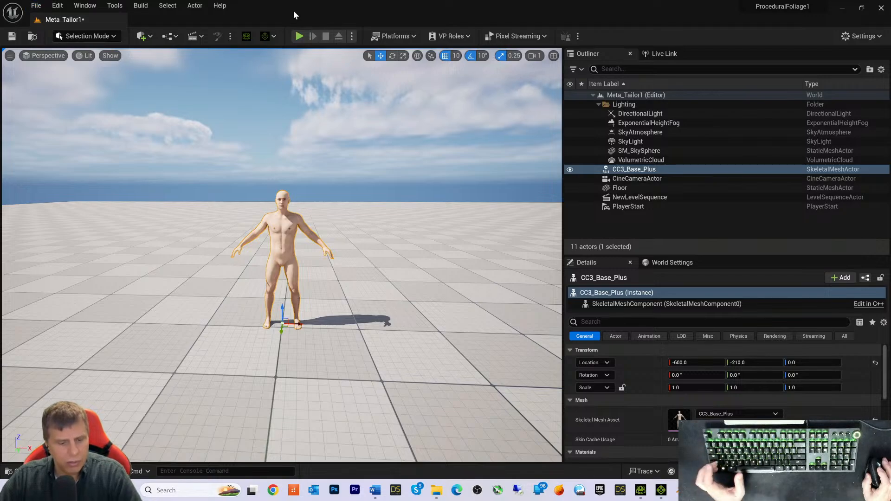
key("ctrl+s")
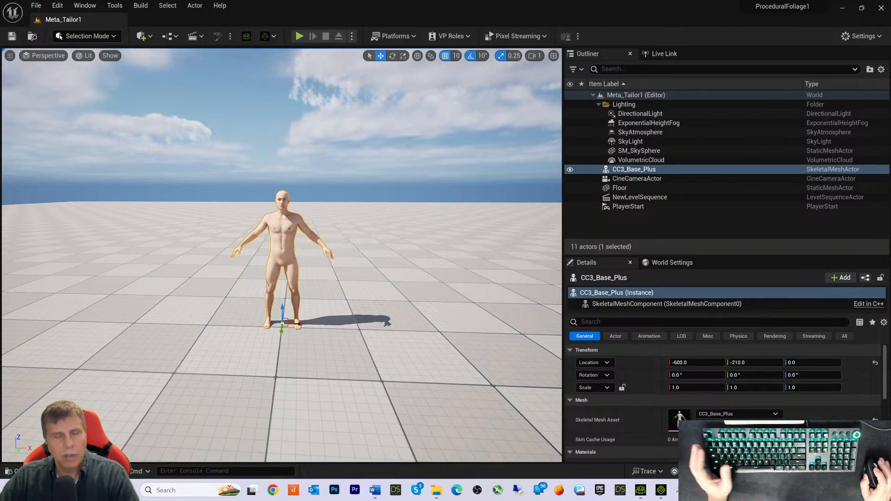
Step: Start an FBX export of the selected CC3_Base_Plus actor and name the file Daz-CC4-IC8-UN-MT
left_click(36, 8)
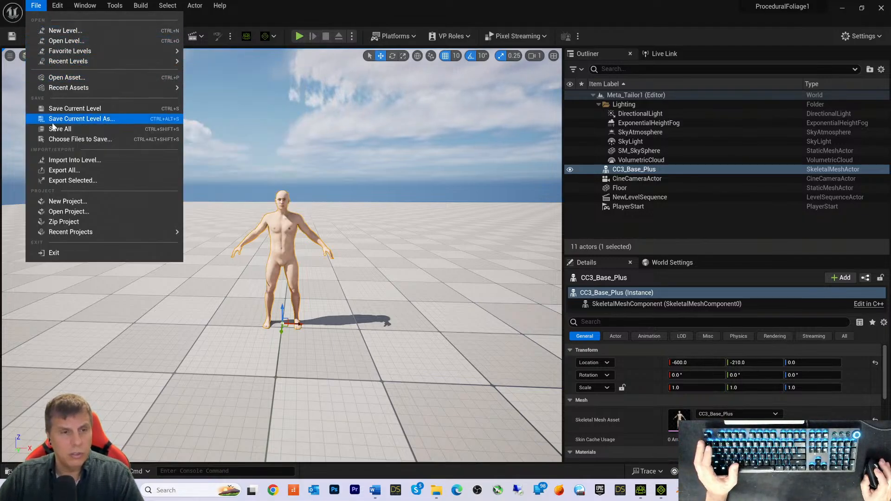
left_click(57, 181)
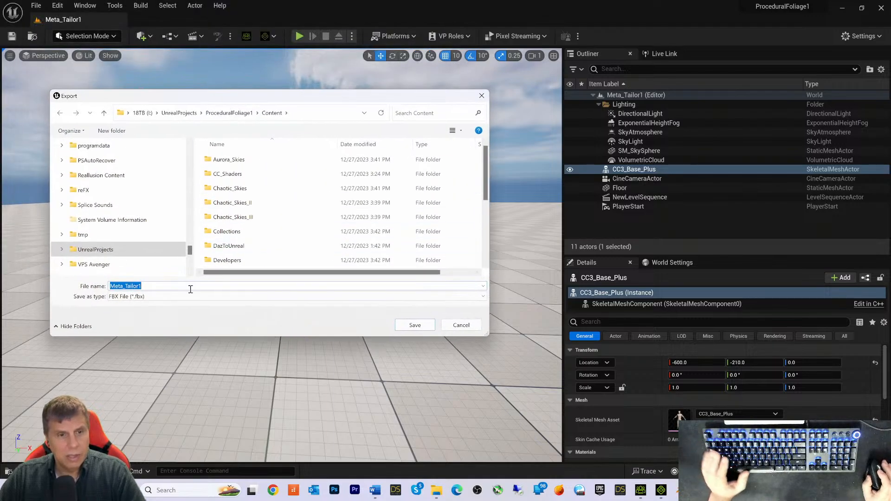
left_click(151, 285)
double_click(150, 284)
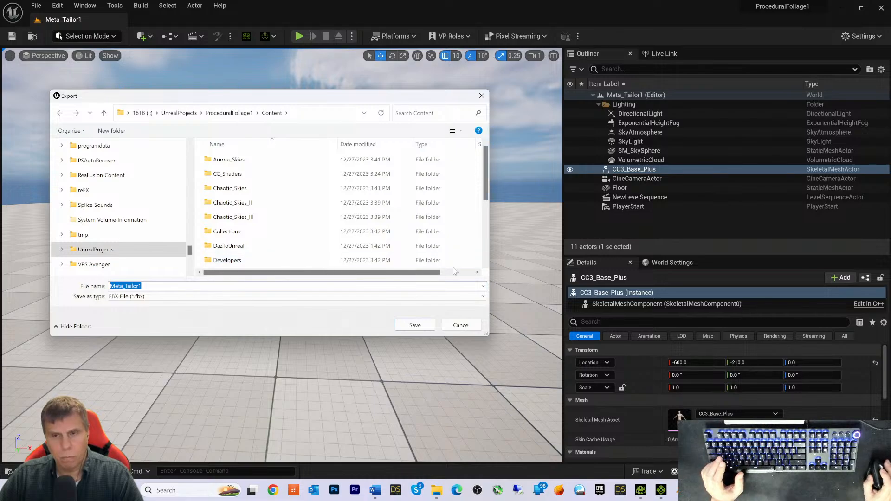
type("D")
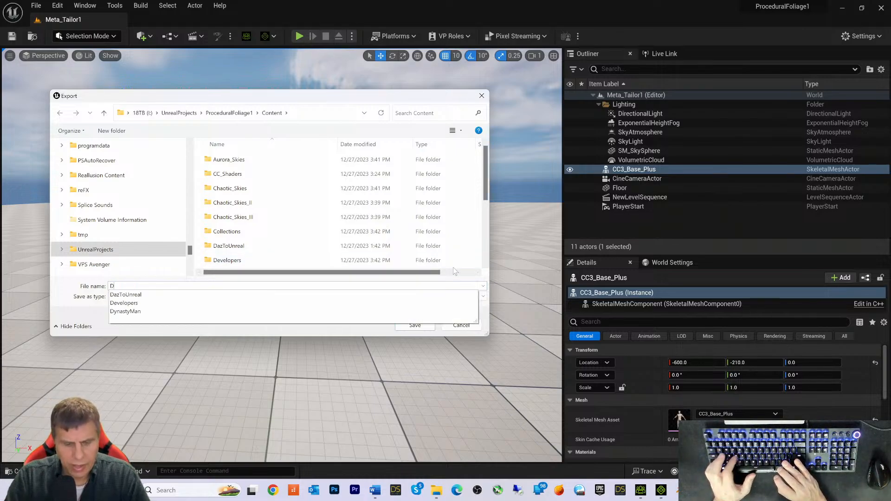
type("D")
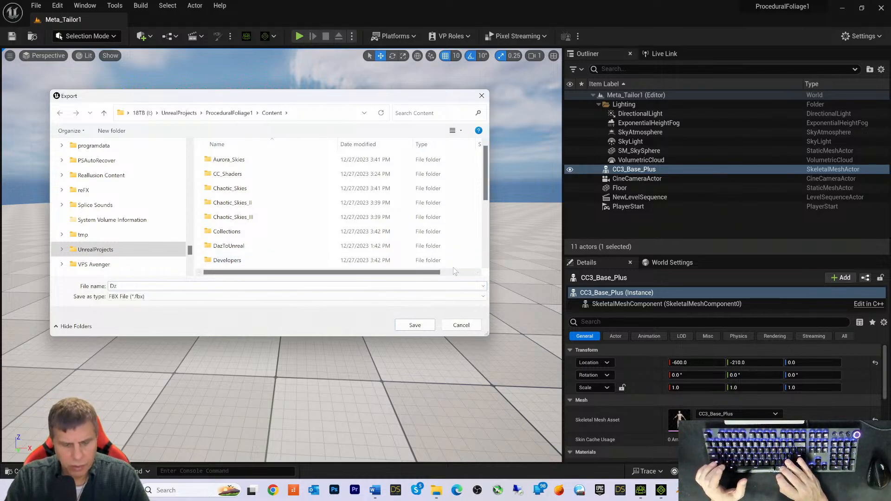
key("BackSpace")
type("az-CC4-IC8")
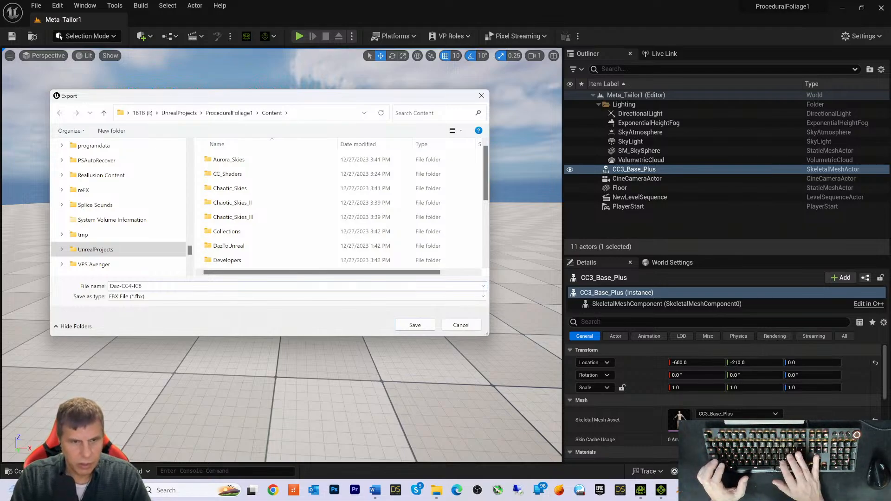
type("-")
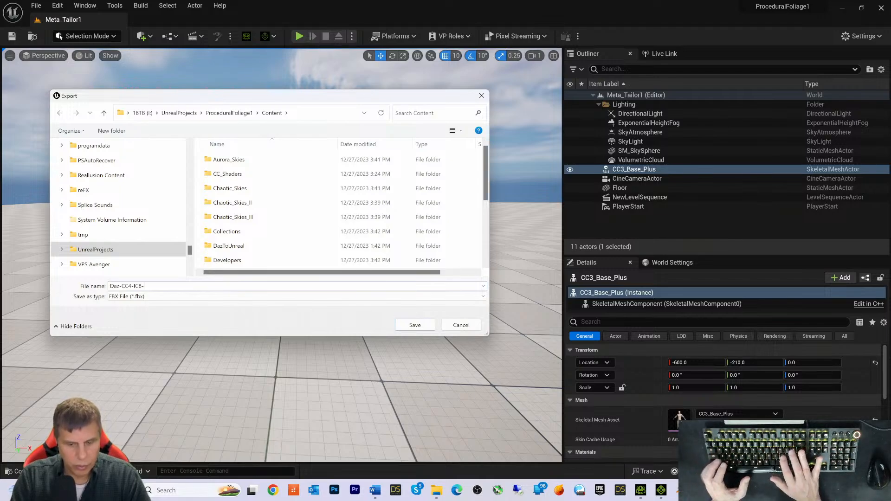
type("Un")
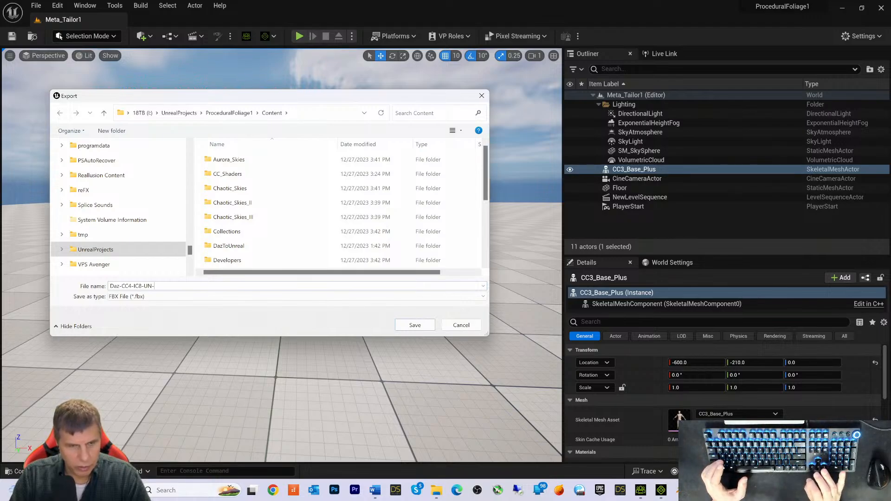
type("MT")
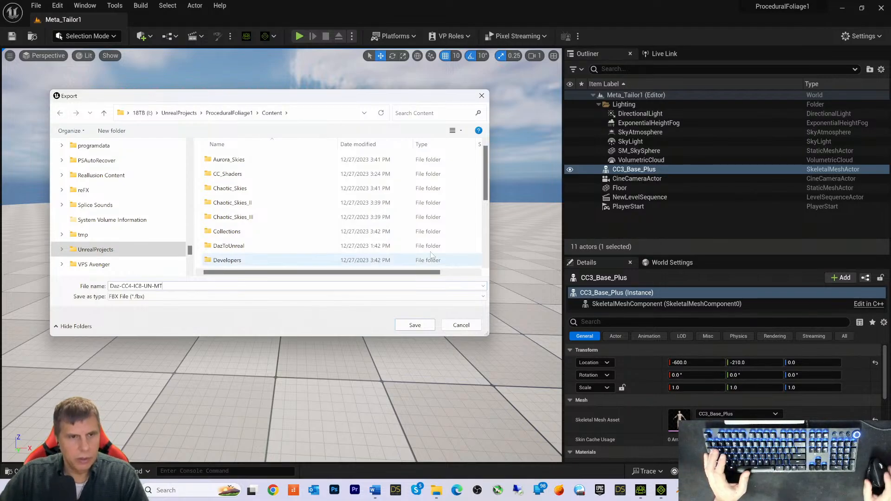
Step: Save the export file in the folder MetaTailorExports > Character > CharacterExportsFromUnreal
scroll(124, 174, "up", 10)
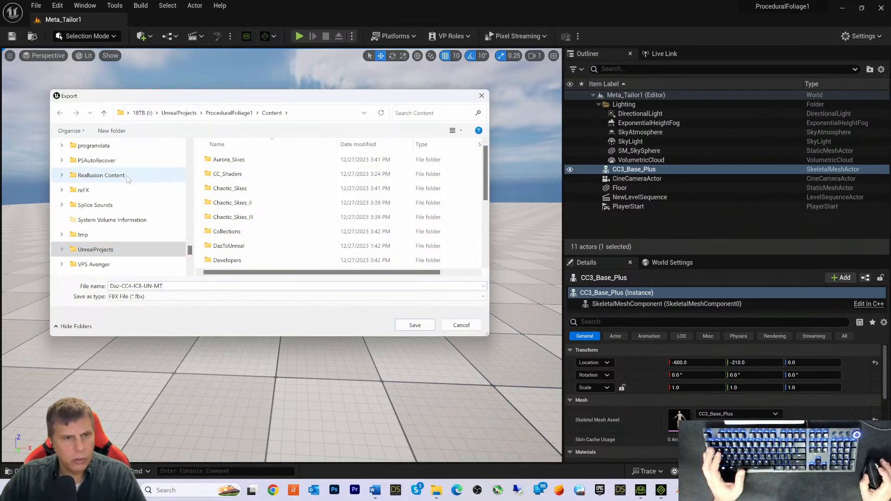
scroll(125, 174, "up", 5)
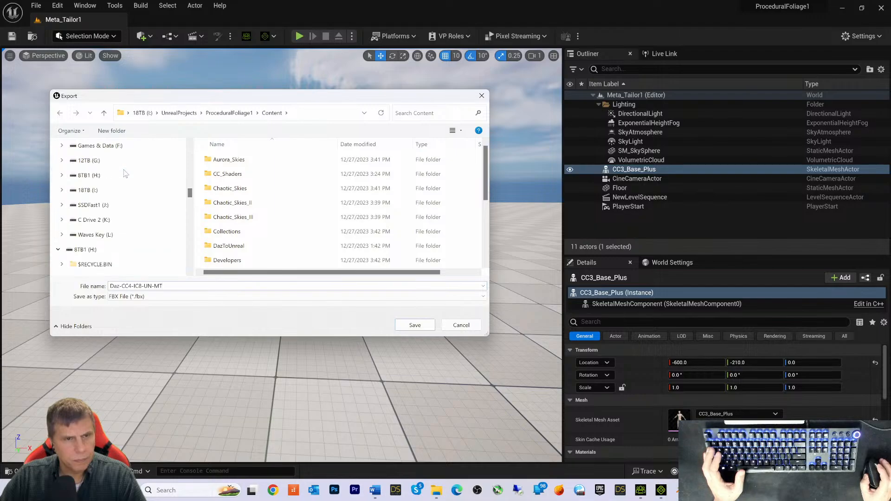
scroll(114, 204, "down", 1)
scroll(114, 201, "down", 2)
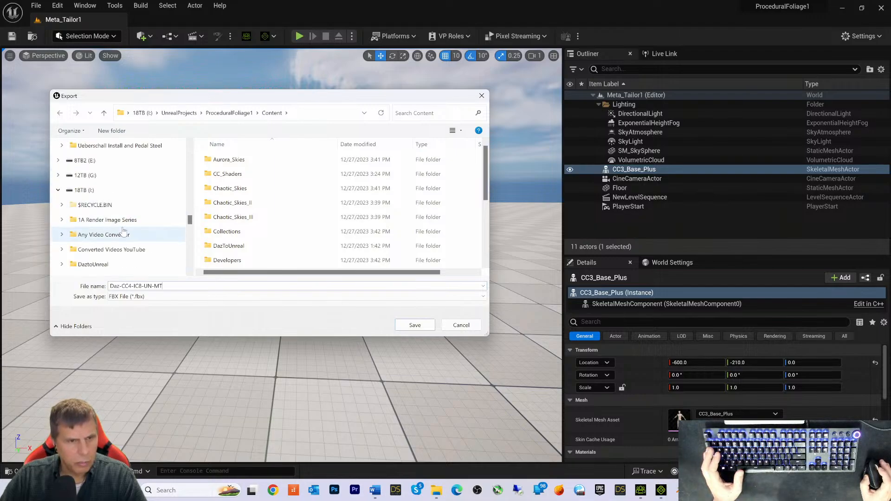
scroll(123, 230, "up", 4)
scroll(123, 230, "up", 2)
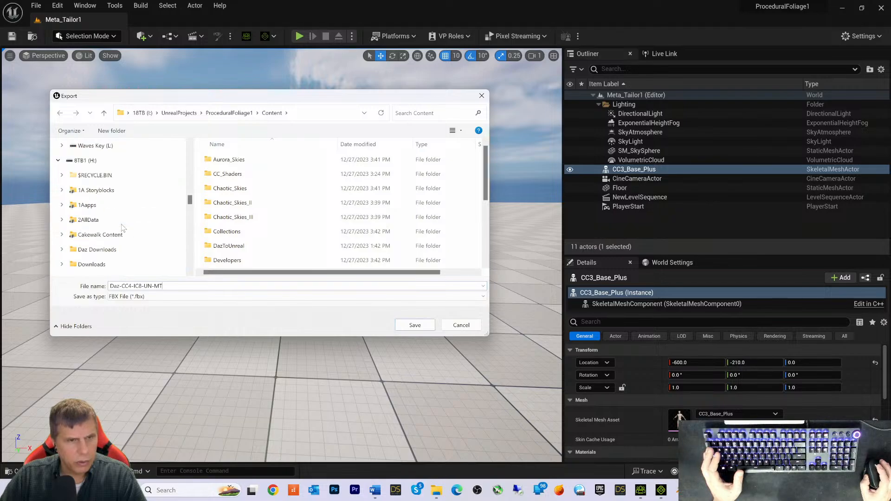
scroll(123, 227, "down", 6)
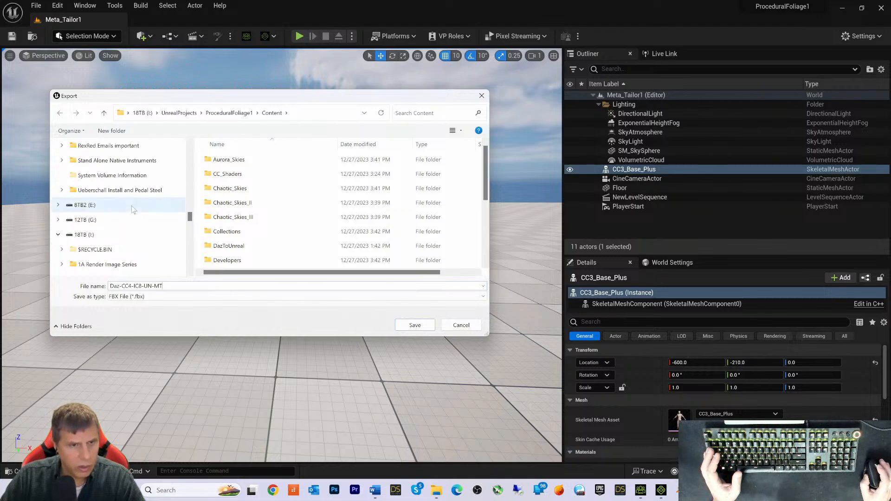
scroll(132, 209, "down", 1)
scroll(132, 209, "down", 3)
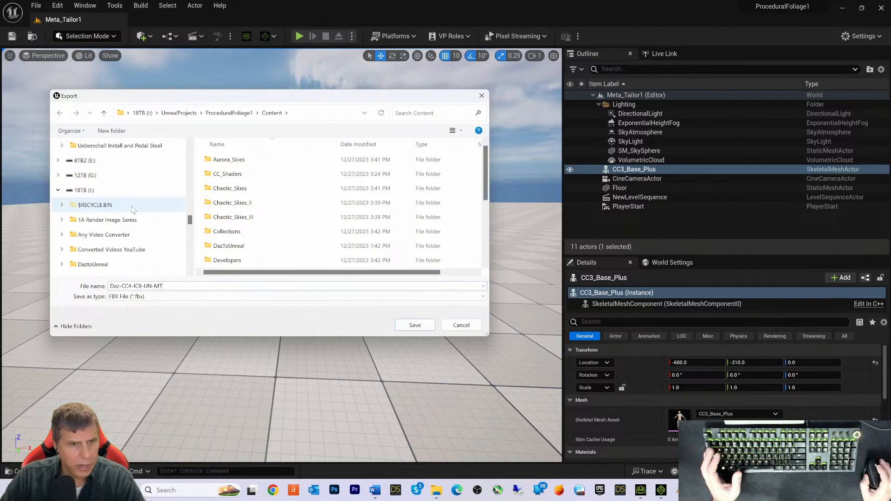
scroll(133, 210, "up", 6)
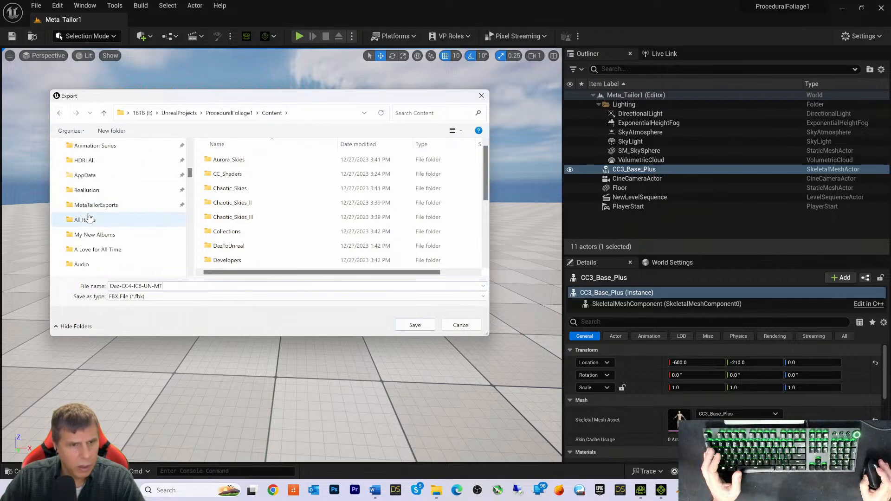
left_click(138, 207)
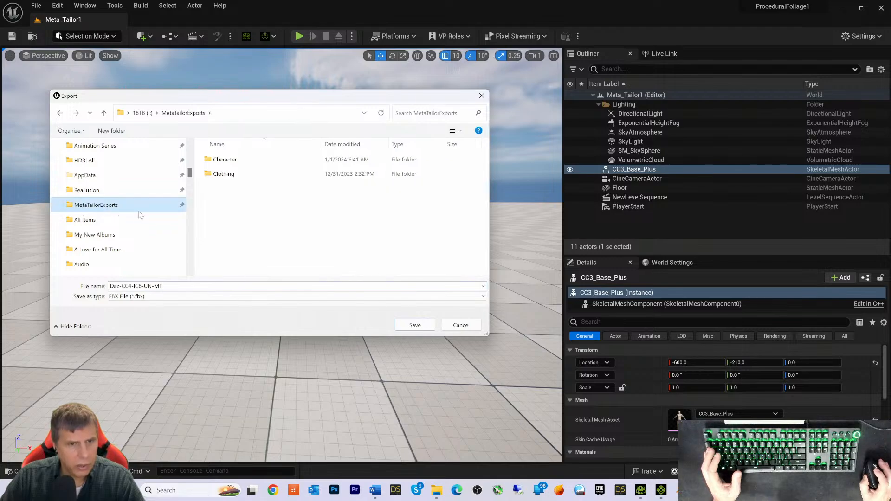
double_click(225, 159)
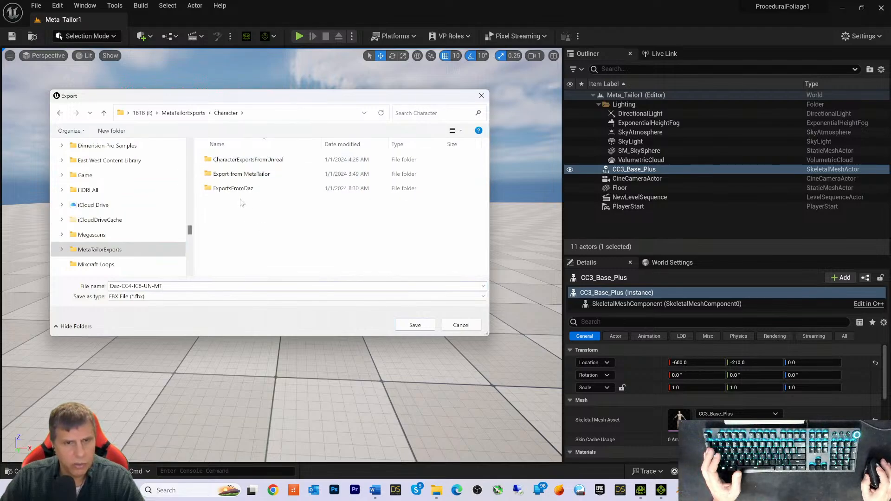
double_click(221, 163)
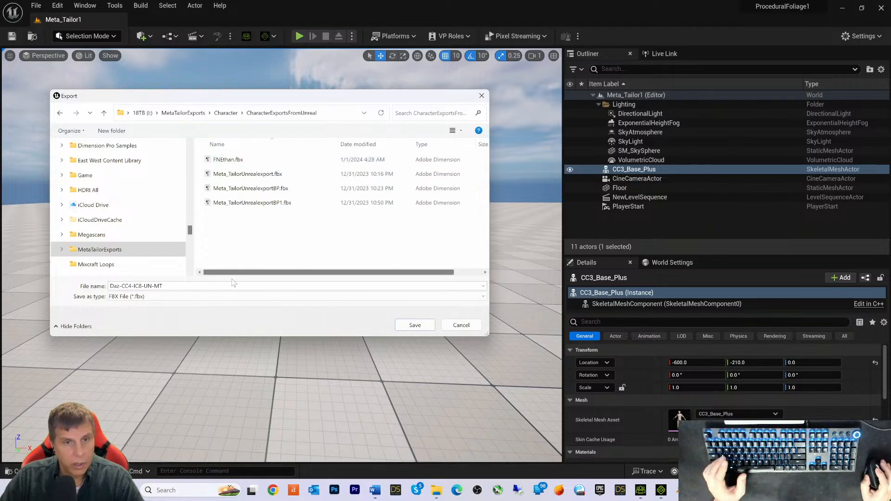
left_click(421, 325)
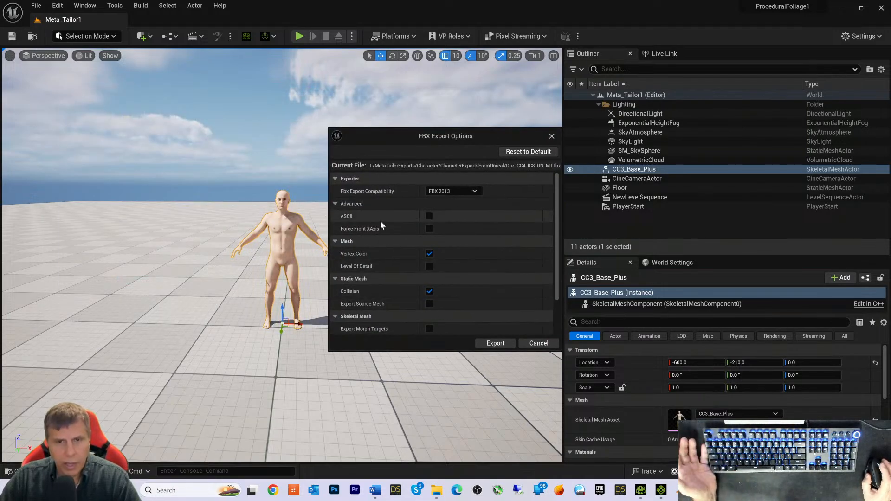
Step: Review the FBX export options and export the character with the default settings and FBX 2013 compatibility
left_click_drag(407, 138, 399, 101)
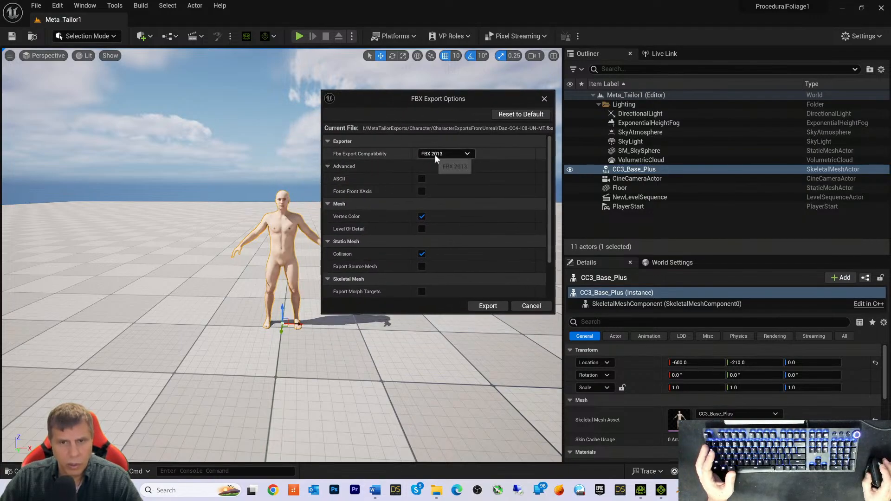
scroll(355, 227, "down", 3)
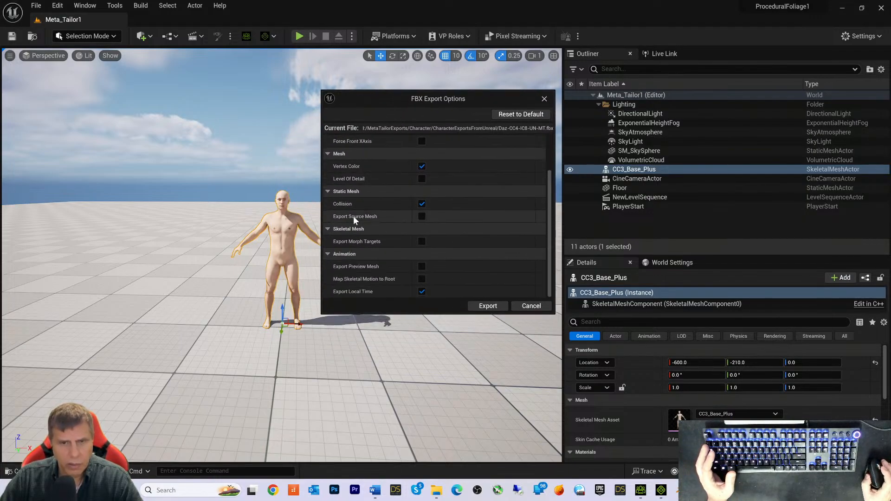
scroll(352, 214, "up", 3)
scroll(350, 217, "down", 3)
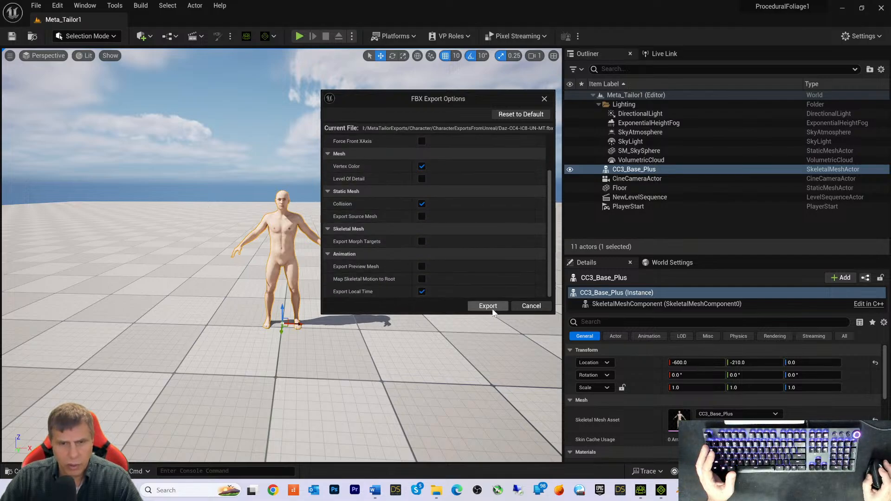
left_click(493, 310)
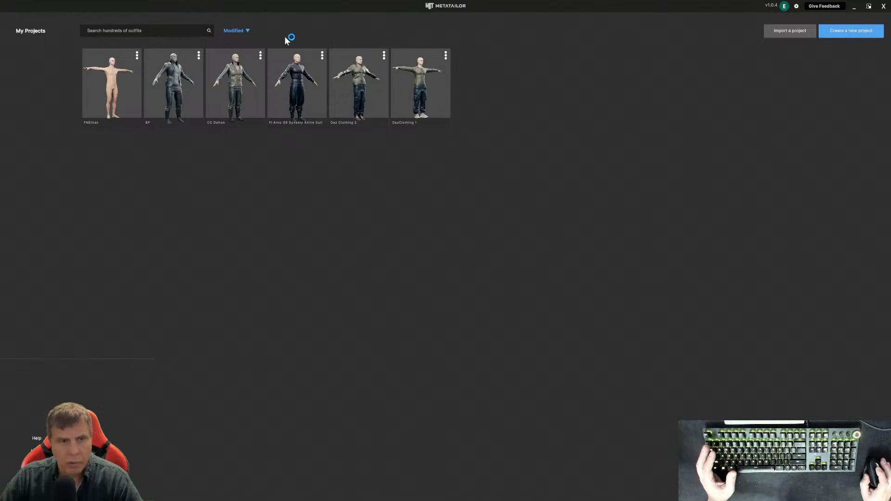
Step: In MetaTailor, create a new project named Daz-CC4-IC8-UN-MT
left_click(830, 32)
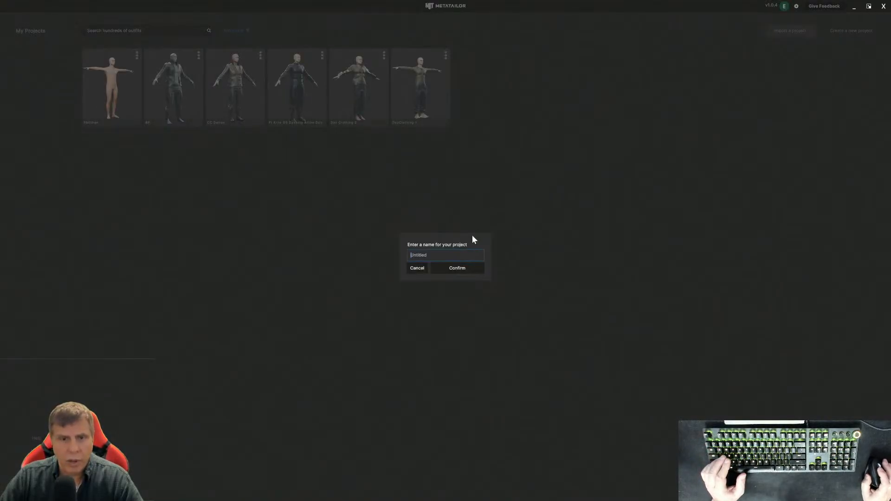
type("D")
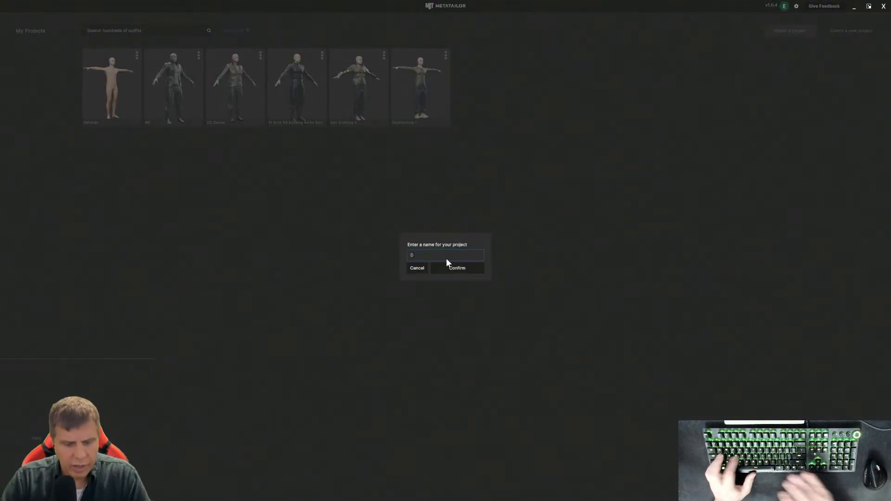
type("az-CC4-IC8-UN-MT")
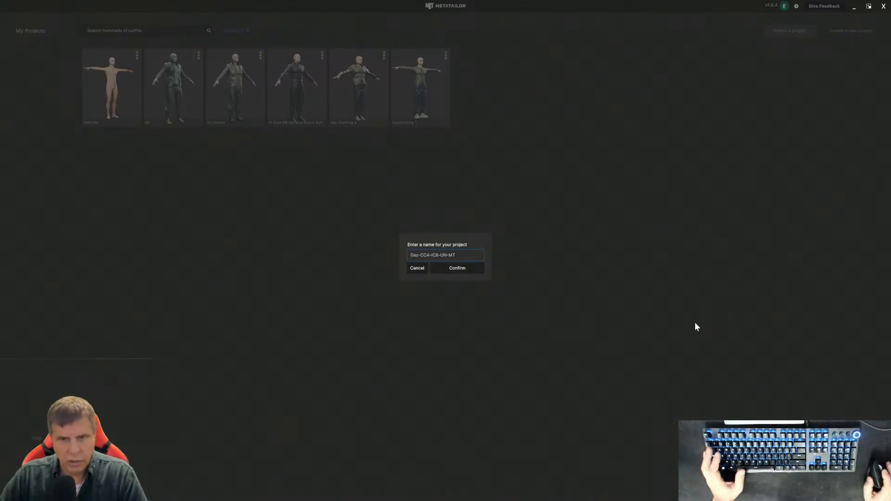
left_click(454, 269)
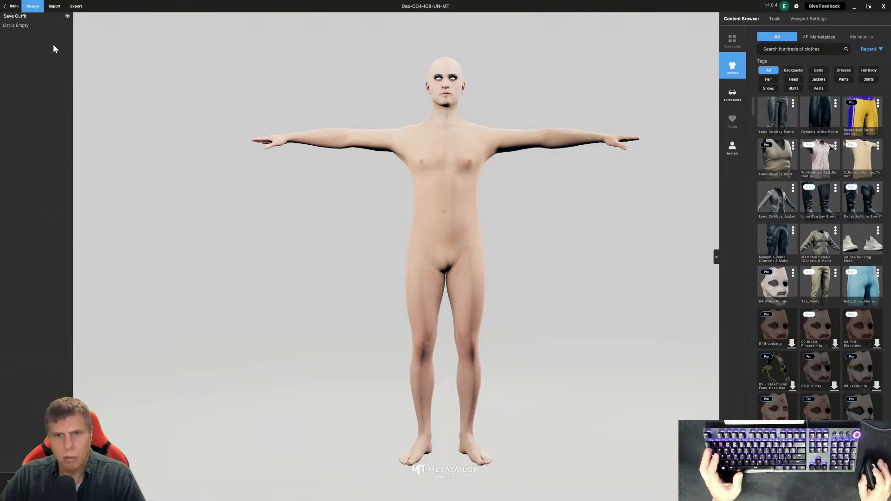
Step: Import Daz-CC4-IC8-UN-MT.fbx from CharacterExportsFromUnreal as an avatar, and return to Unreal Engine
left_click(55, 7)
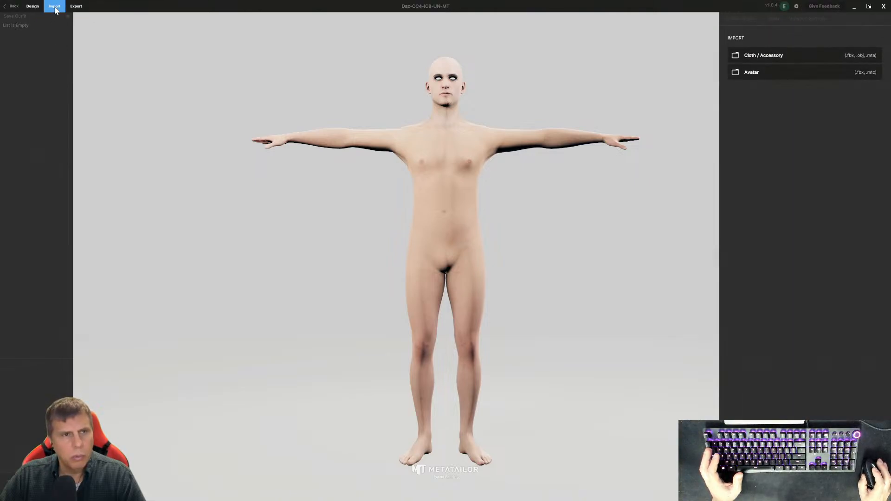
left_click(747, 72)
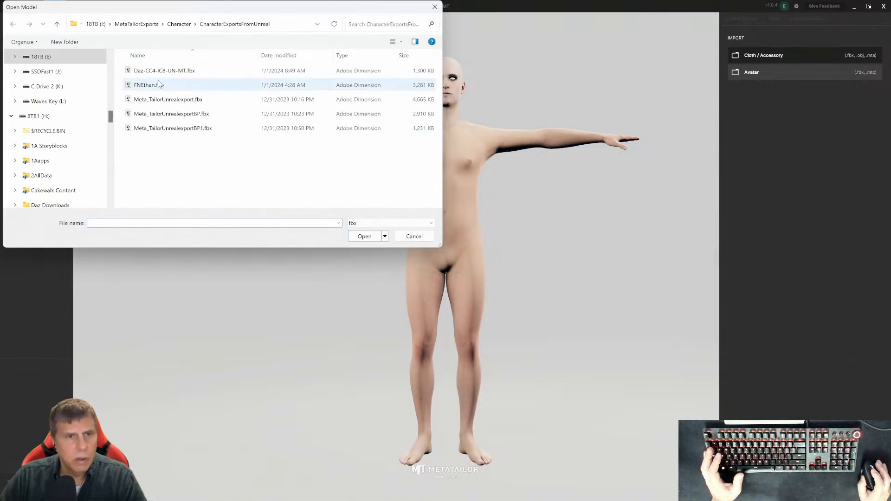
left_click(160, 72)
left_click(363, 236)
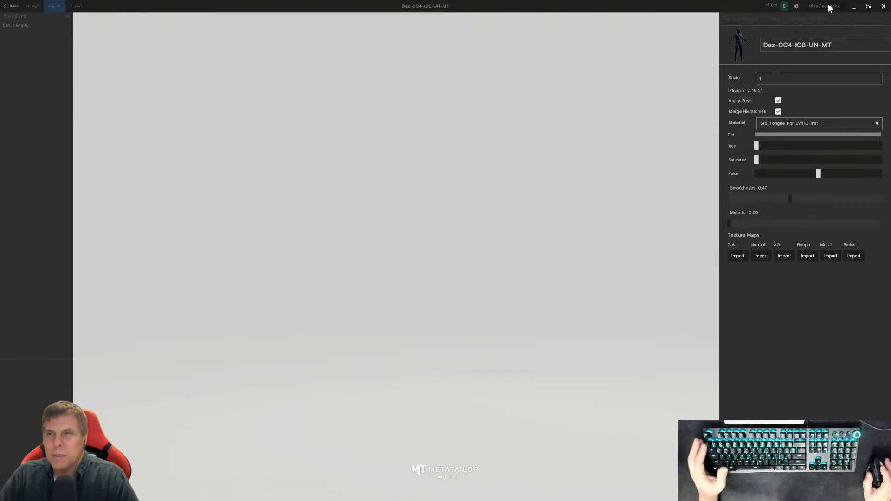
left_click(855, 7)
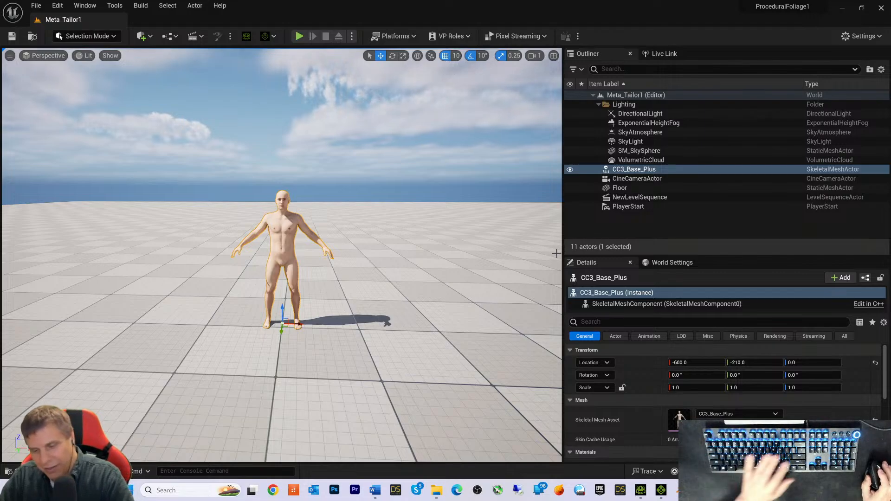
Step: Replace the CC3_Base_Plus skeletal mesh in the level with the CC3_Base_Plus_Blueprint character
key("Delete")
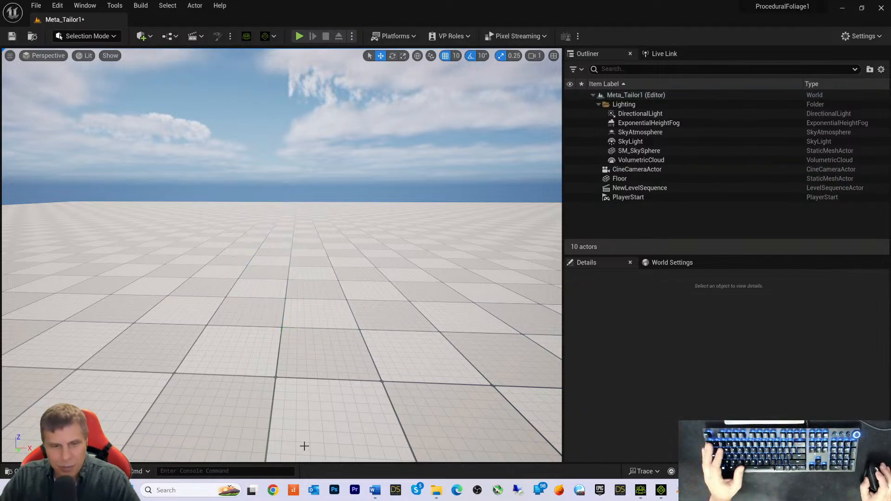
left_click(10, 470)
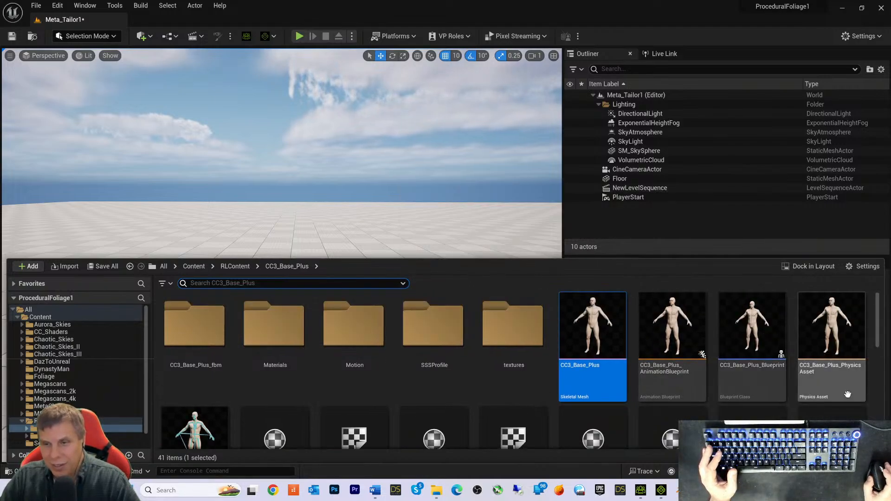
left_click_drag(763, 341, 289, 341)
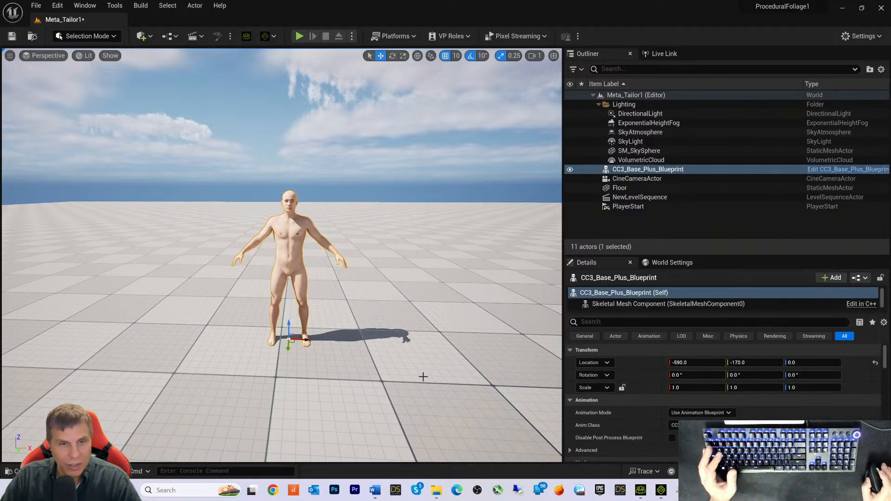
Step: Start exporting the selected blueprint character as Daz-CC4-IC8-UN-MT.fbx in CharacterExportsFromUnreal, replacing the existing file
left_click(36, 7)
left_click(72, 181)
left_click(223, 70)
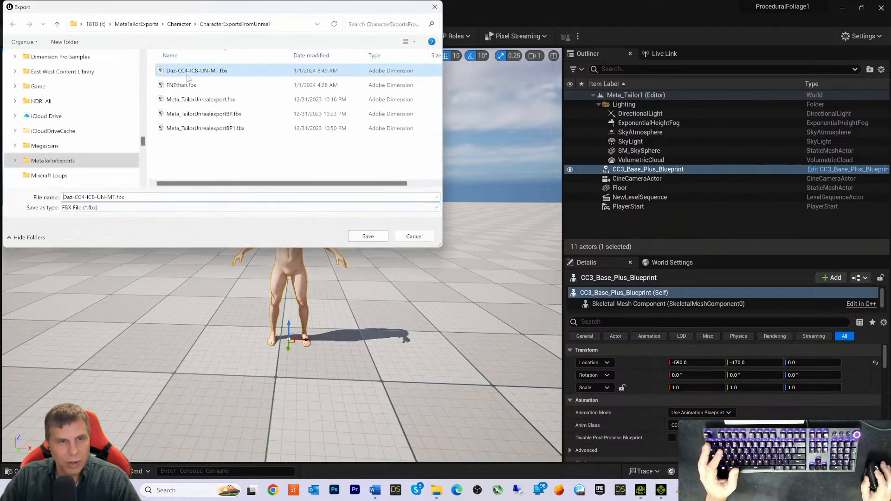
left_click(372, 238)
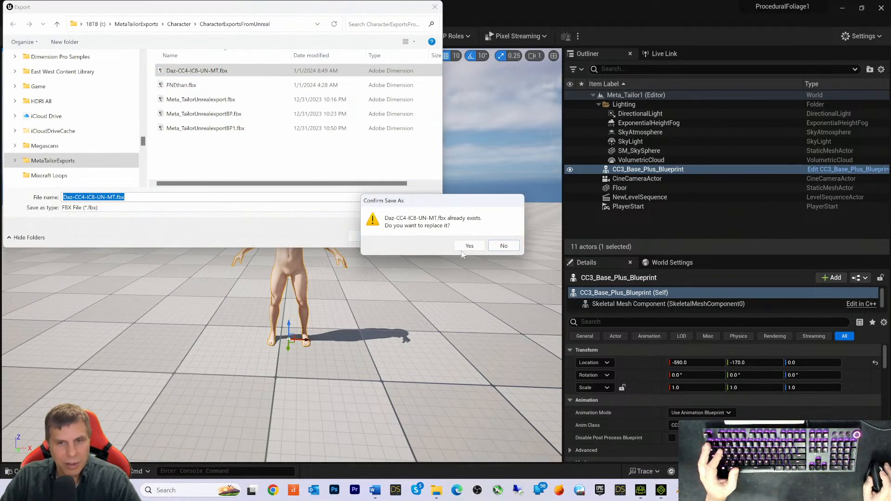
left_click(469, 246)
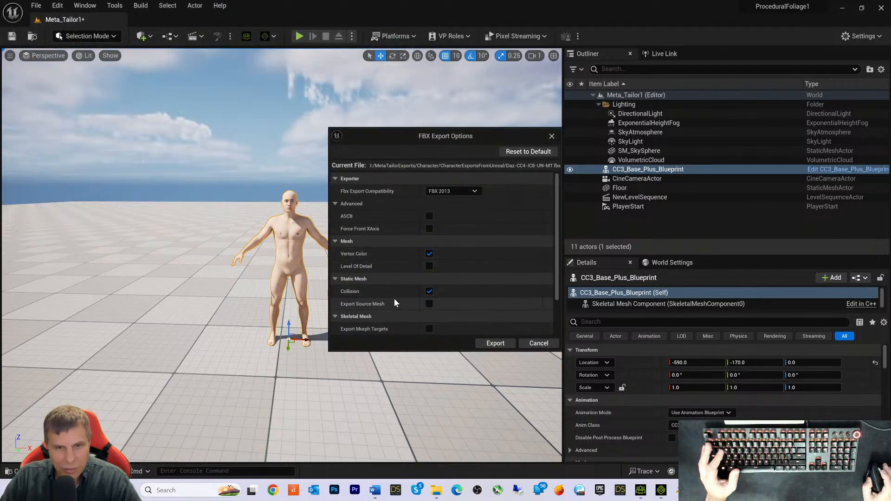
Step: Set the FBX export compatibility to FBX 2014, keep the other options at their defaults, and run the export
scroll(394, 298, "down", 2)
scroll(393, 305, "down", 1)
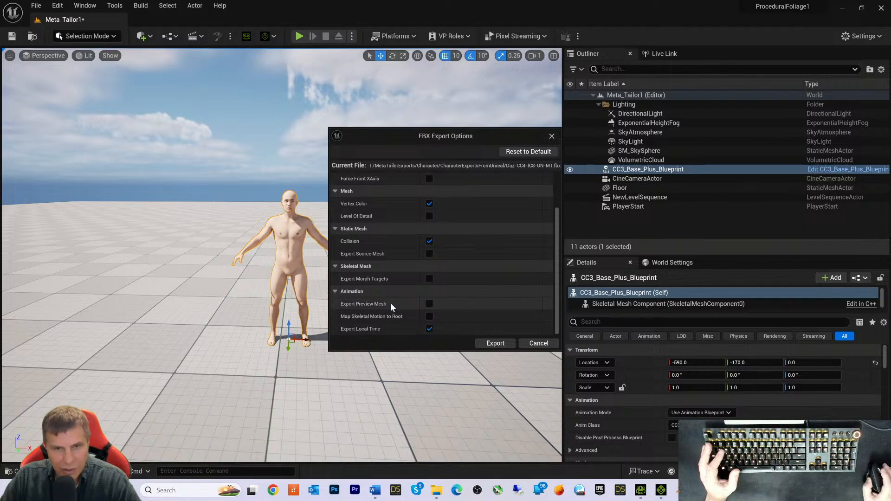
scroll(389, 301, "up", 3)
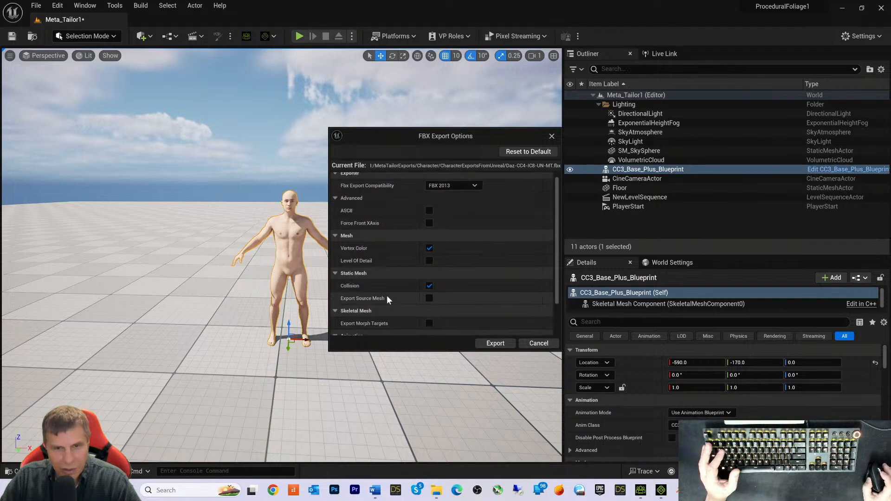
left_click(464, 191)
left_click(449, 226)
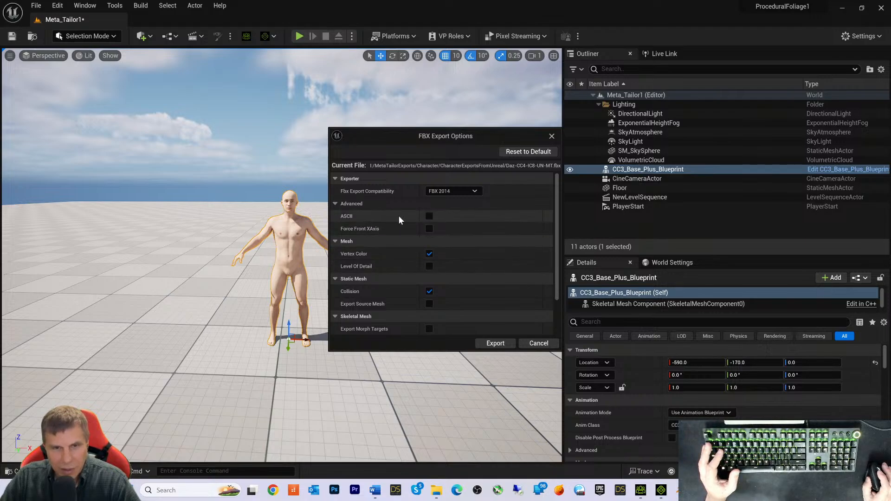
scroll(382, 290, "down", 1)
scroll(392, 268, "down", 1)
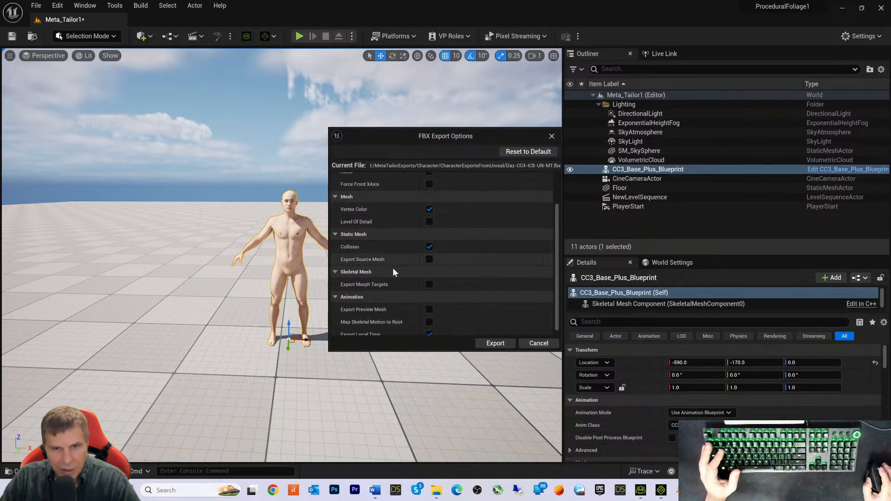
scroll(397, 271, "down", 2)
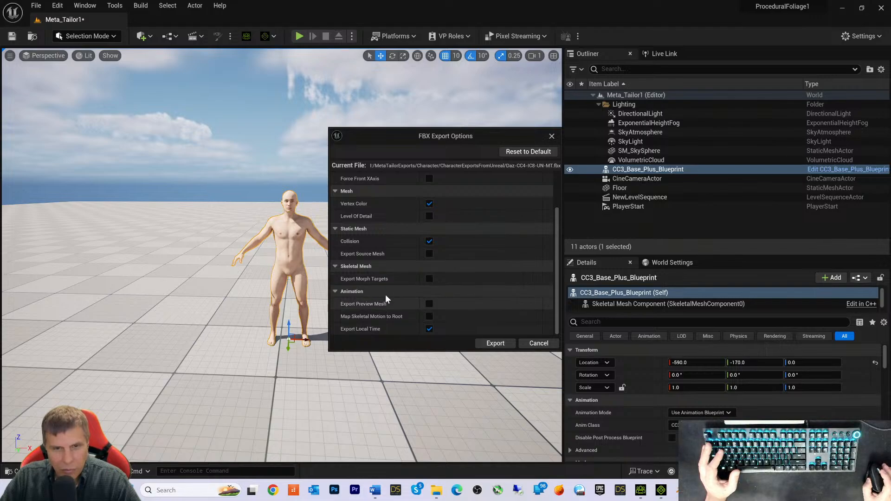
scroll(381, 258, "up", 4)
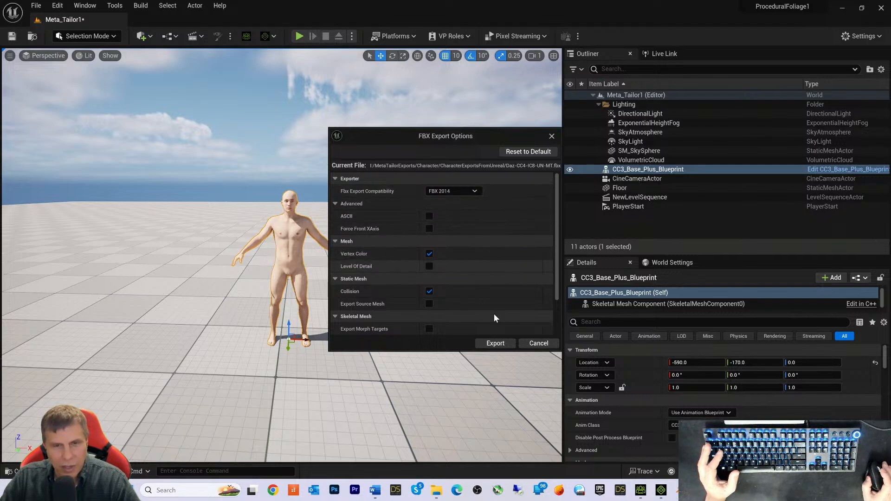
left_click(494, 342)
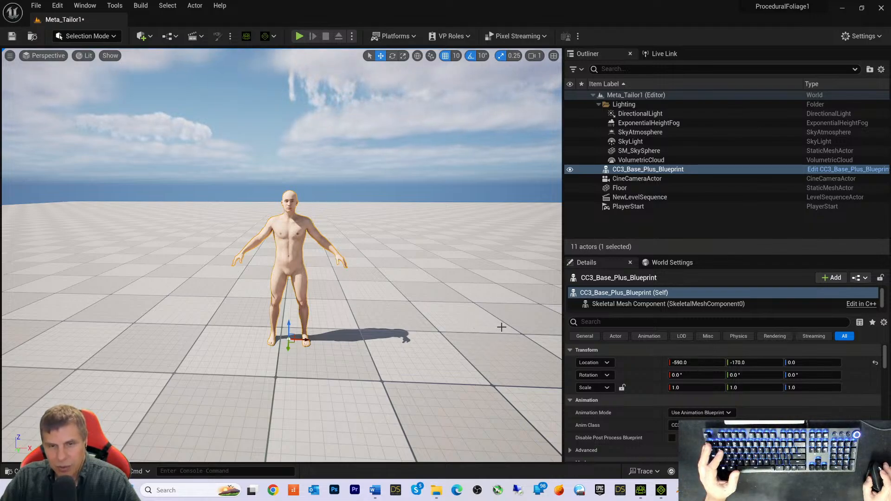
Step: Switch to META-Tailor and import Daz-CC4-IC8-UN-MT.fbx as an avatar
mouse_move(742, 490)
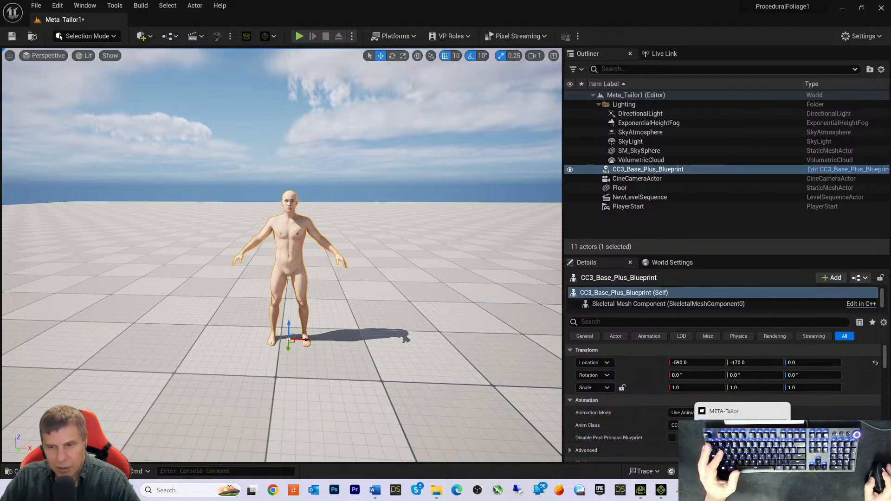
left_click(742, 411)
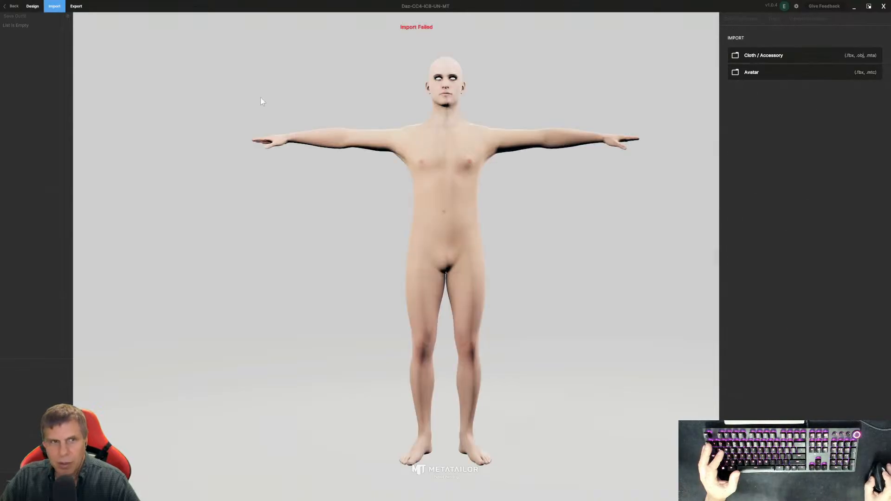
left_click(54, 6)
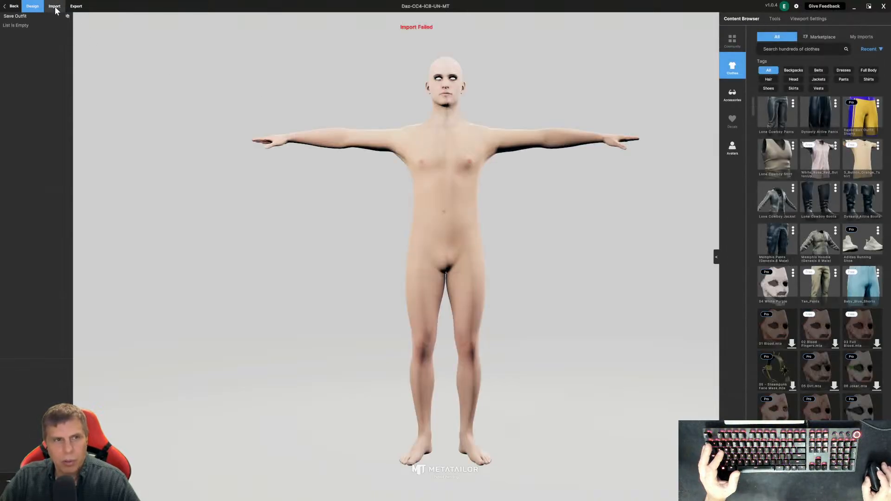
left_click(54, 6)
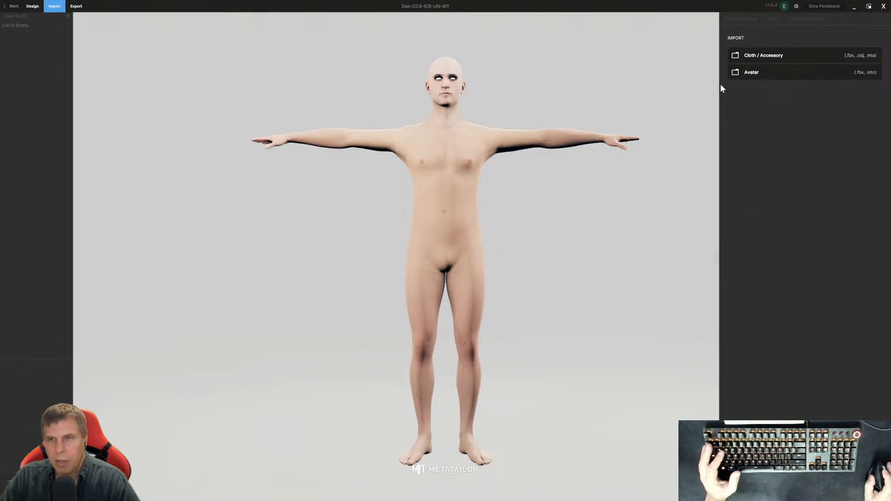
left_click(737, 76)
double_click(183, 71)
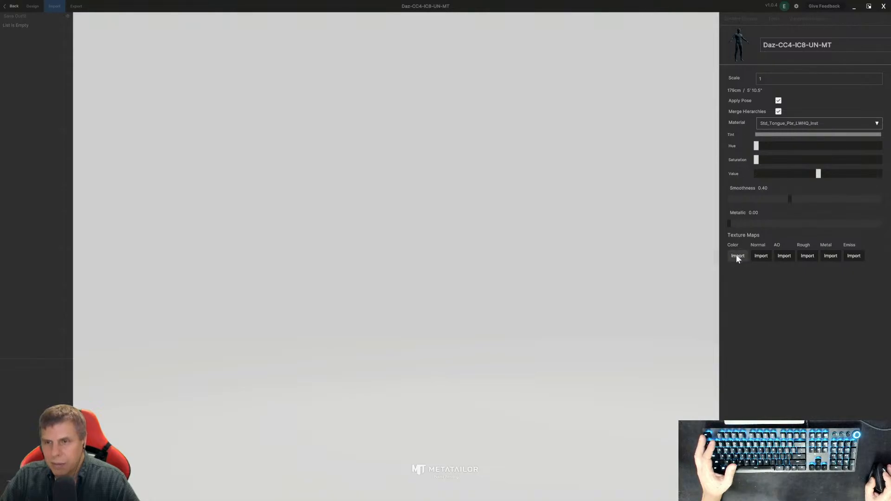
Step: Open the color texture file chooser for the Std_Tongue_Pbr_LWHQ_Inst material and launch DAZ Studio
left_click(736, 255)
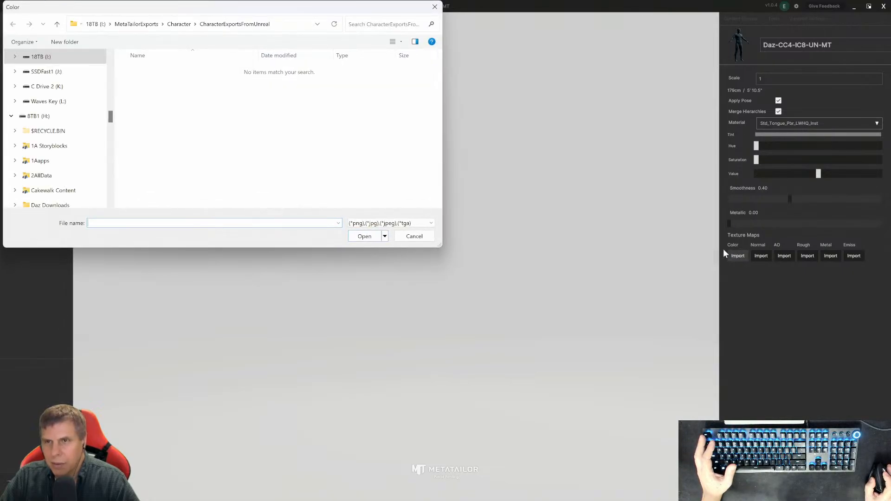
left_click_drag(189, 7, 302, 84)
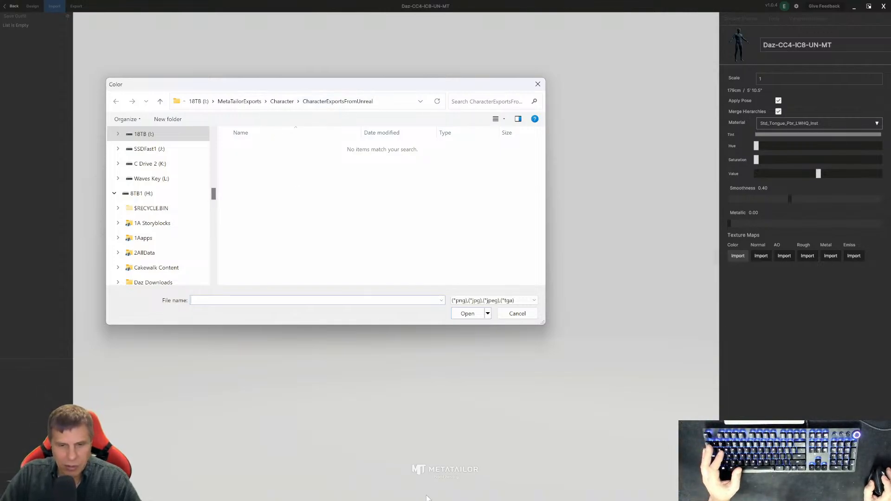
key("super")
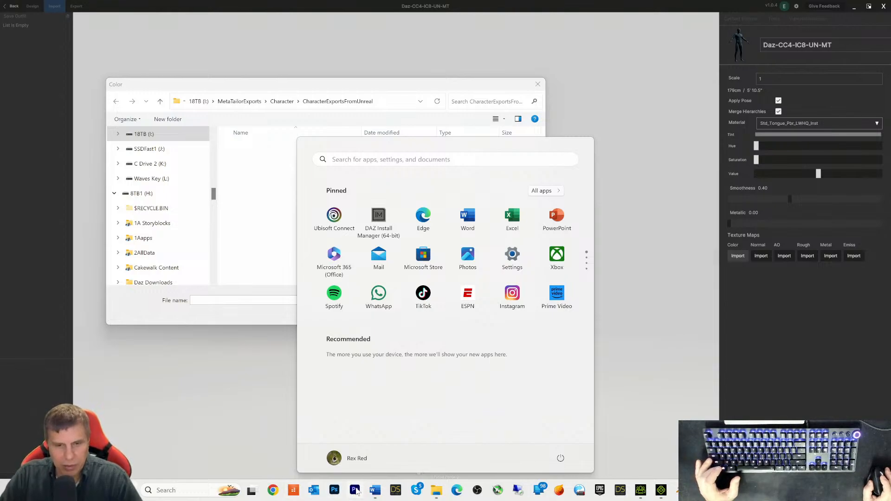
left_click(396, 488)
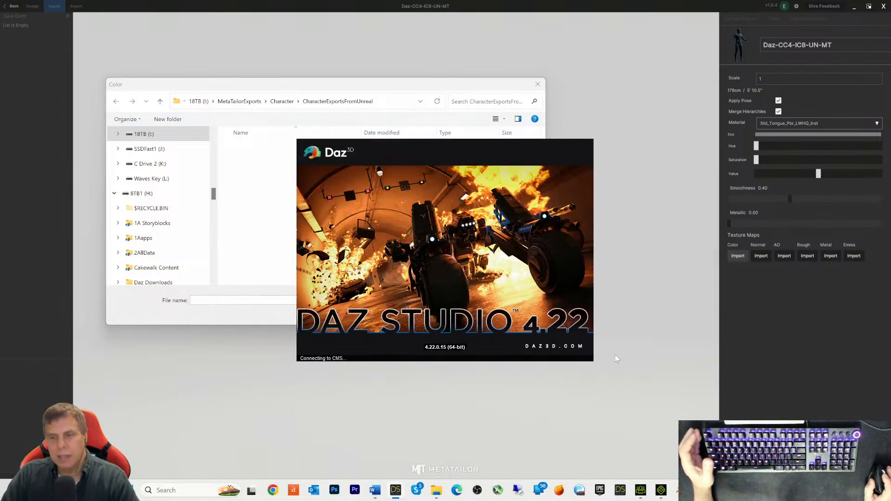
mouse_move(394, 494)
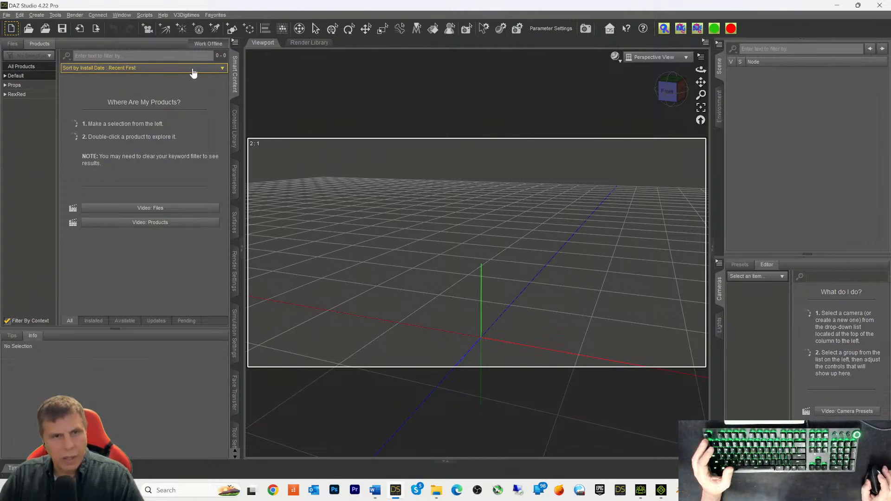
Step: Load the FI Arno HD G9 figure from the Arno HD for Genesis 9 product into the scene
left_click(6, 76)
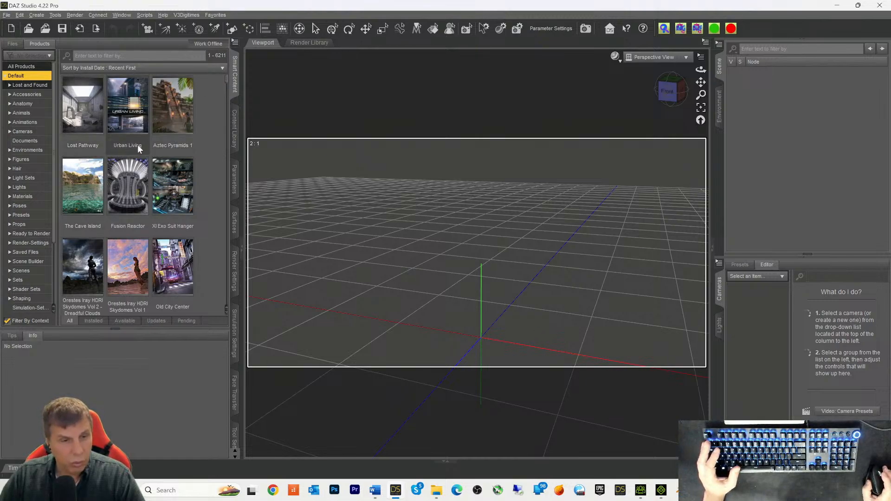
scroll(174, 226, "down", 3)
scroll(162, 225, "down", 3)
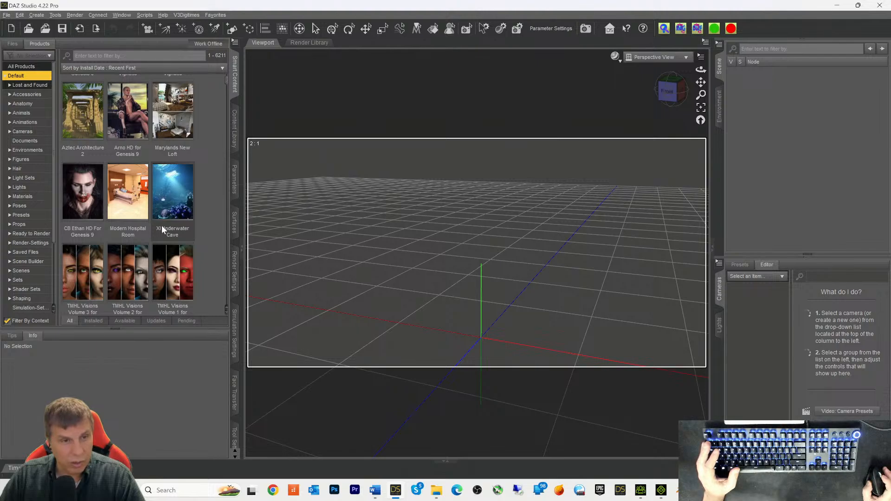
double_click(126, 121)
left_click(15, 148)
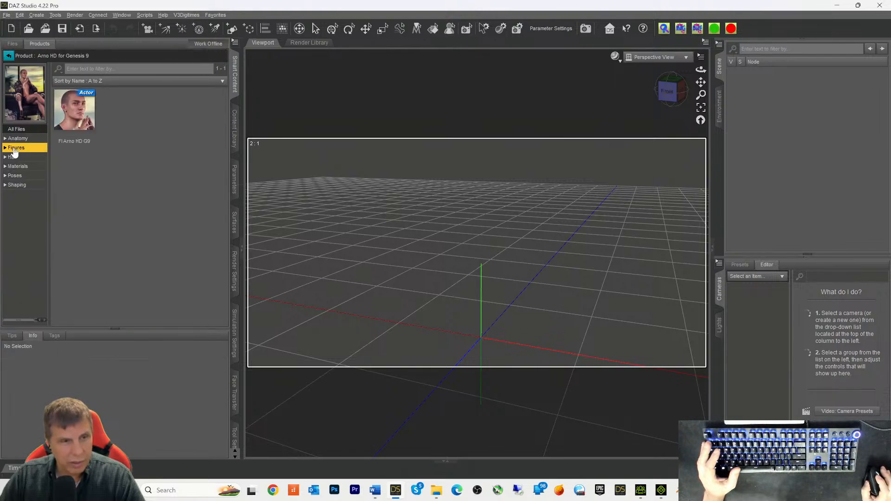
left_click(85, 119)
double_click(85, 120)
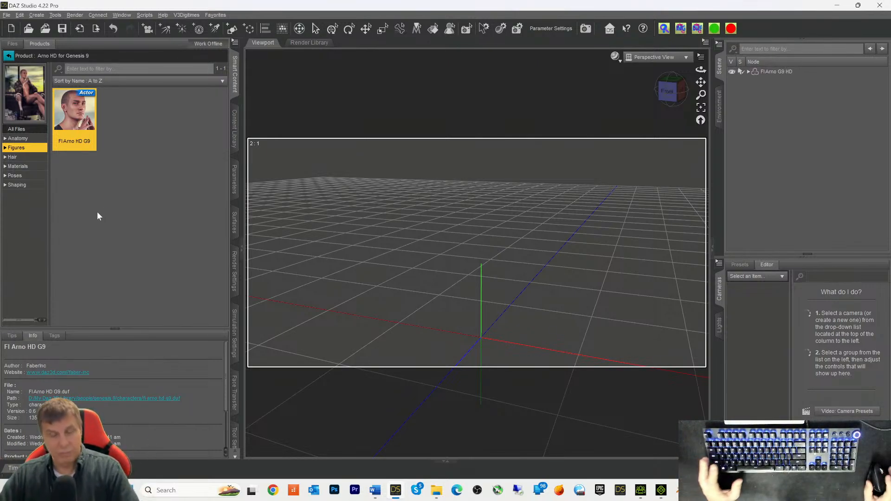
left_click(671, 91)
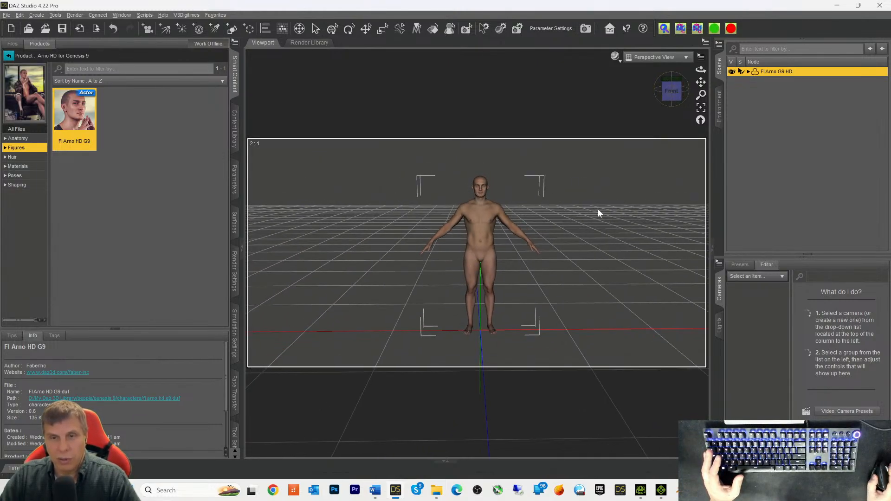
Step: Expand the FI Arno G9 HD figure's skin and surface groups and examine the Legs surface's material settings
left_click(235, 225)
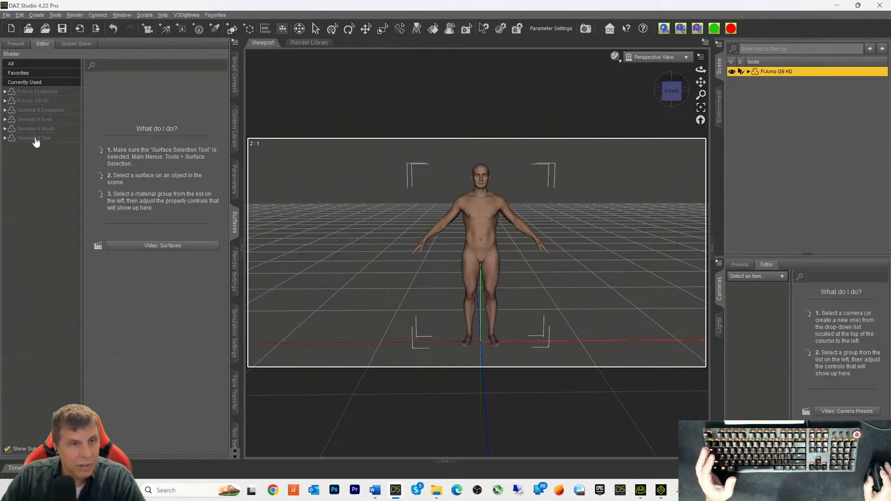
left_click(37, 103)
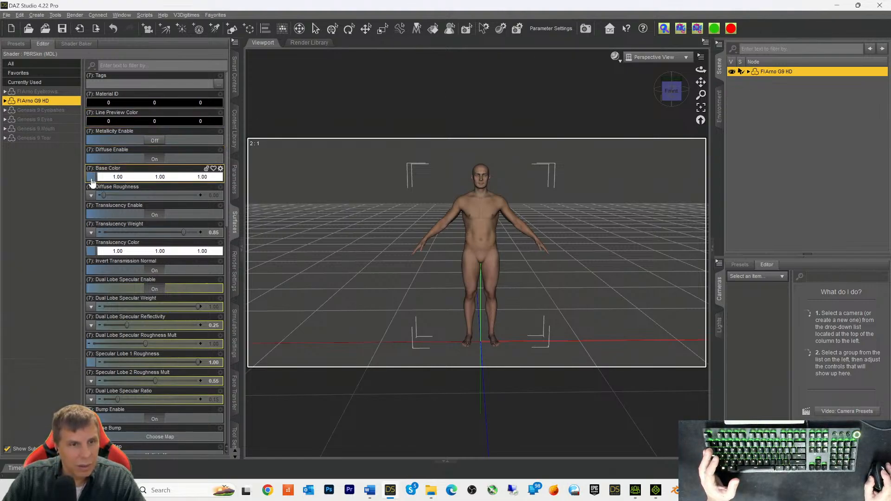
left_click(6, 100)
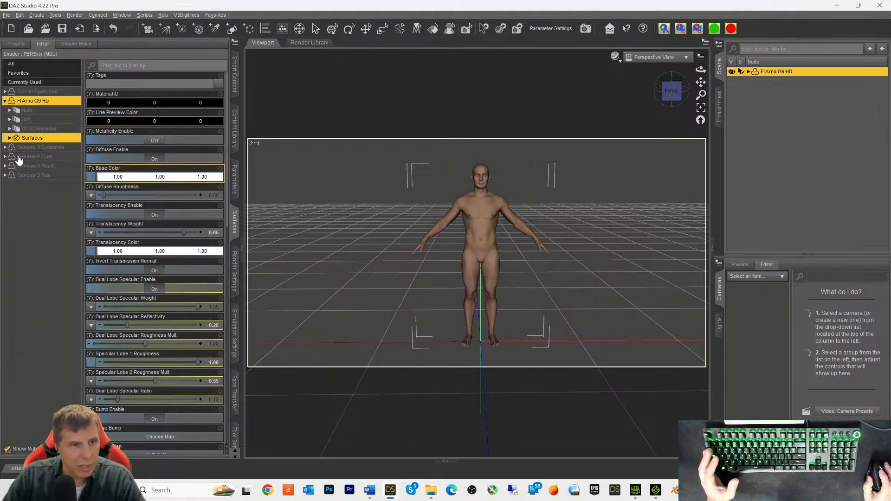
left_click(20, 121)
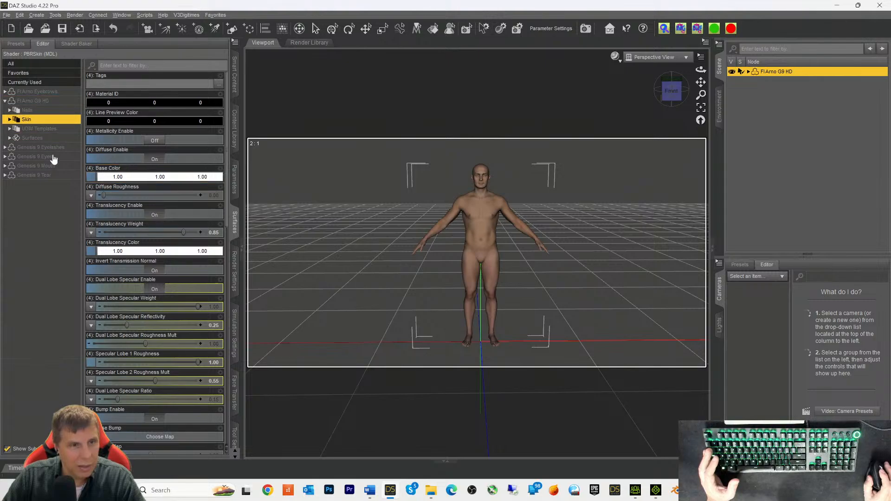
left_click(10, 120)
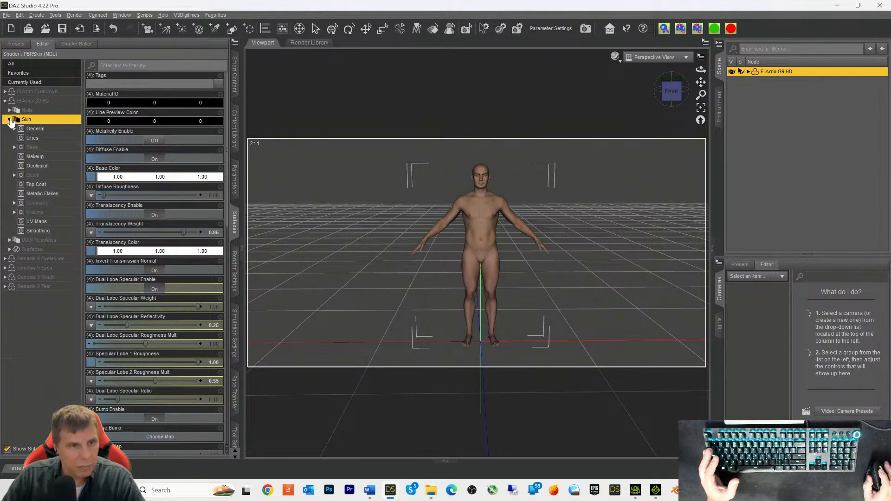
left_click(15, 250)
left_click(10, 249)
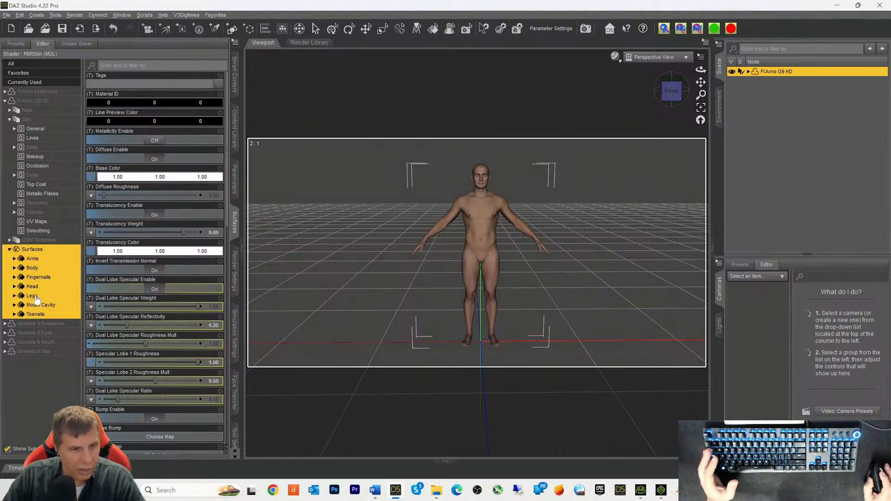
left_click(40, 297)
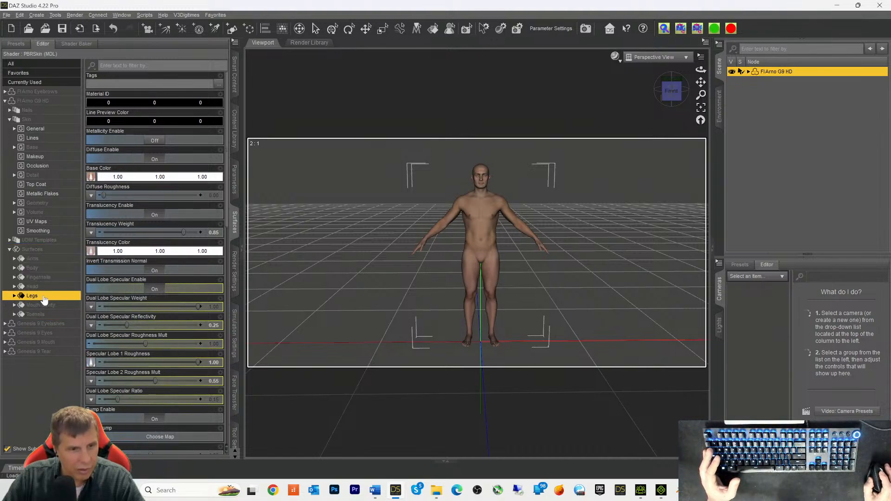
Step: Browse for the Legs surface's Base Color image, copy its folder path D:\My Daz 3D Library\Runtime\Textures\FaberInc\Arno, and close the file chooser
left_click(91, 177)
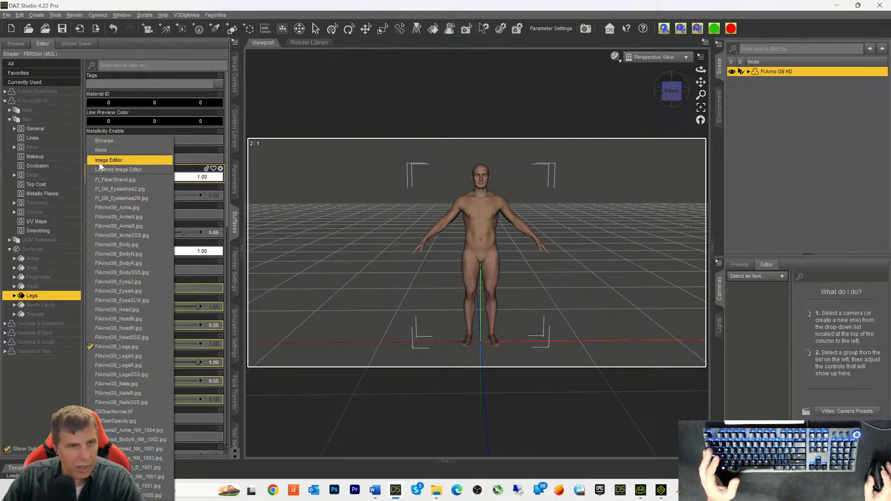
left_click(109, 141)
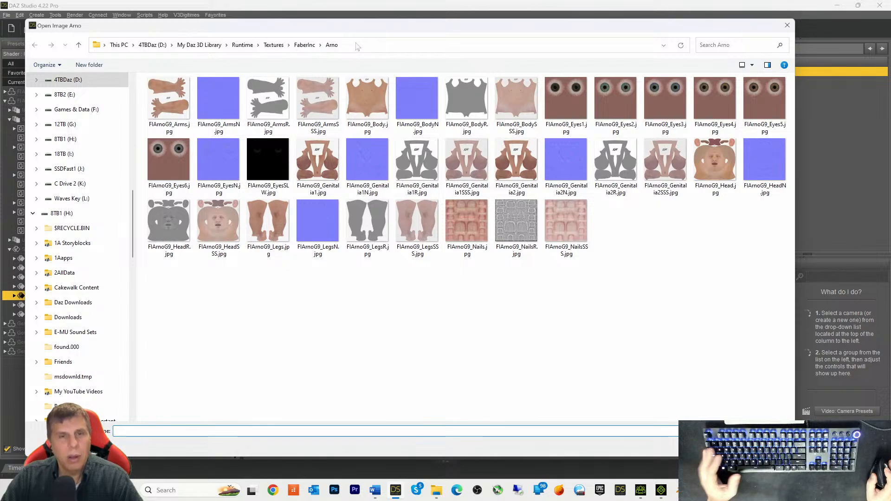
left_click(375, 44)
key("ctrl+c")
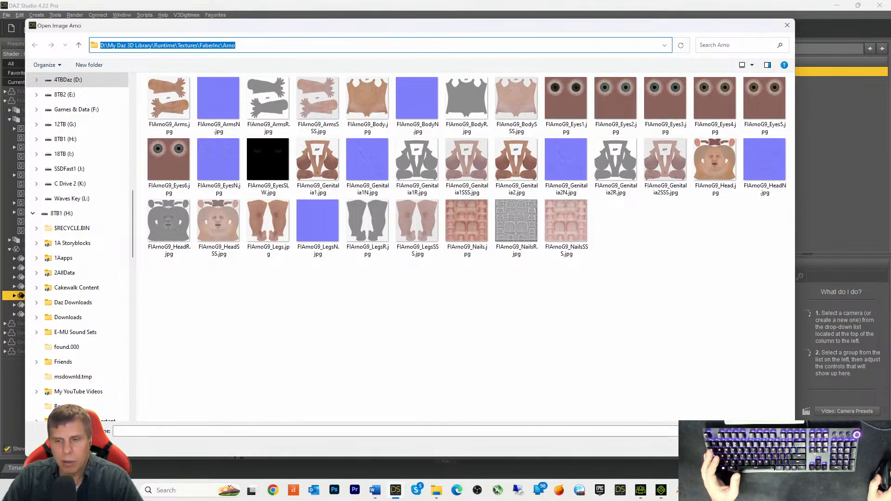
key("Escape")
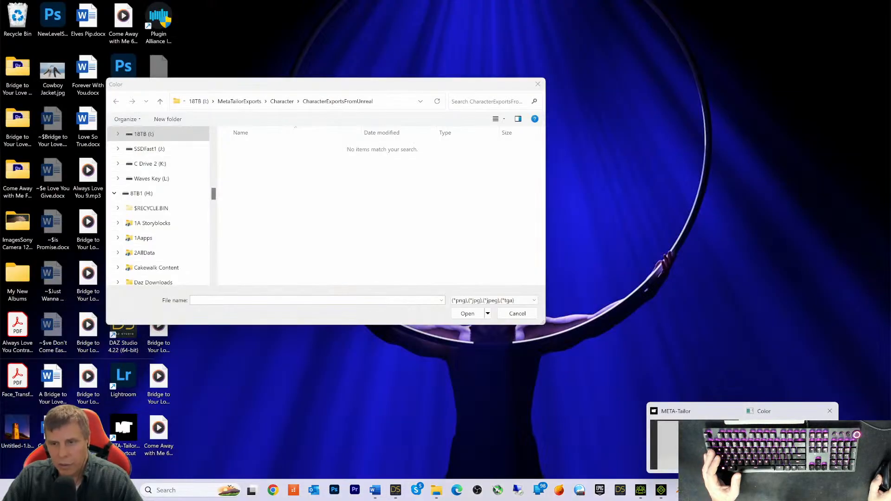
left_click(763, 411)
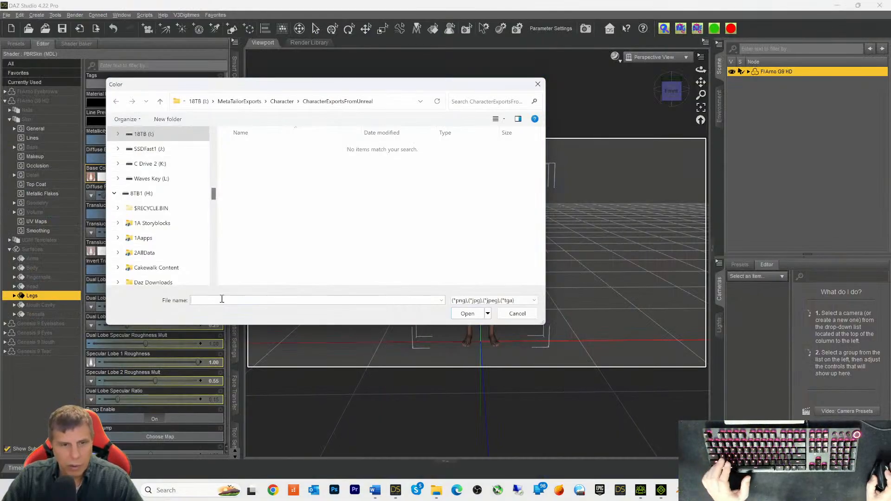
key("ctrl+v")
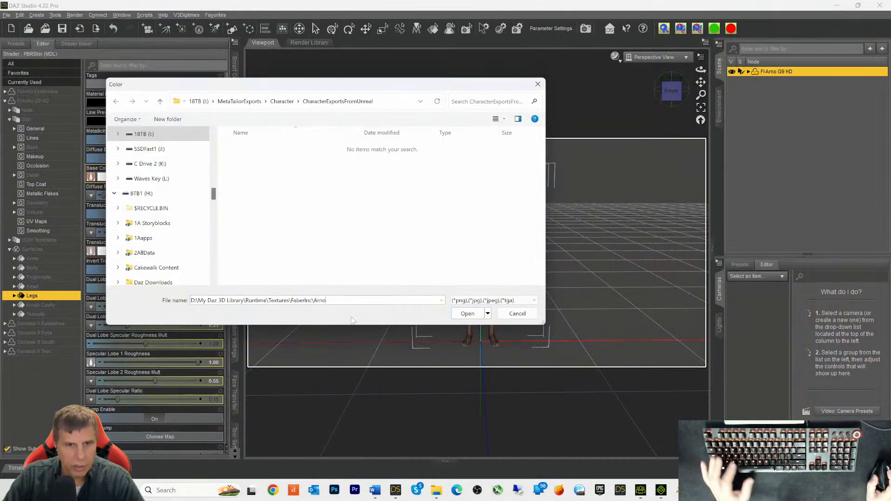
key("Return")
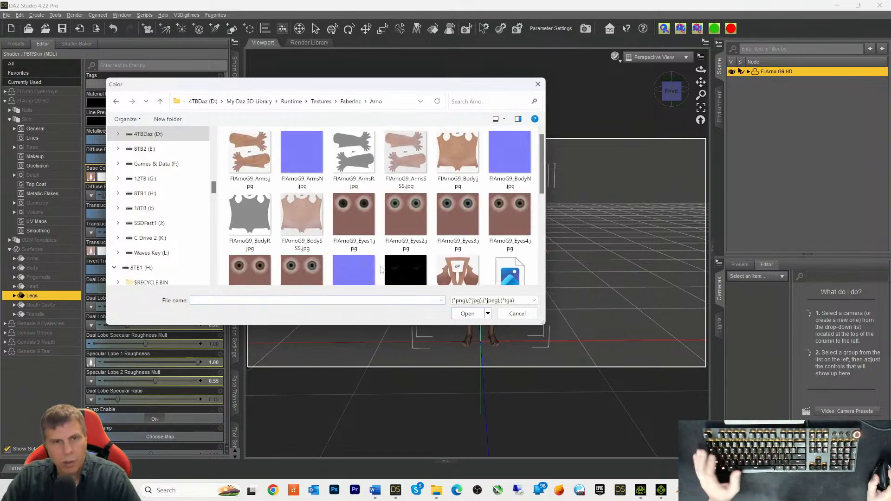
scroll(417, 227, "down", 6)
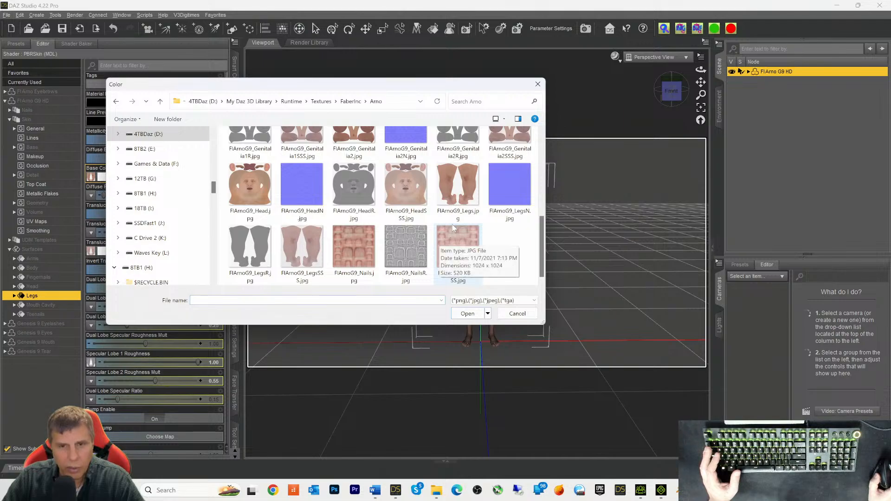
left_click(462, 201)
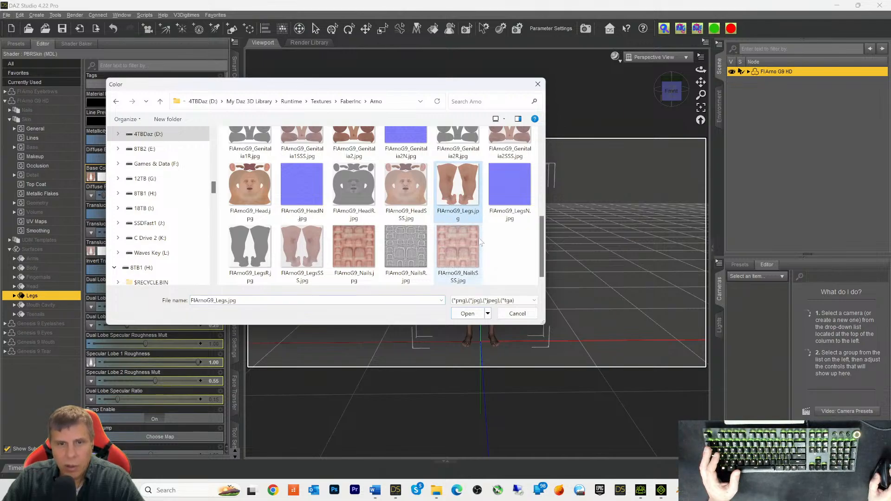
left_click(514, 314)
Step: Switch to META-Tailor, browse to the copied Arno texture folder for the Std_Tongue_Pbr_LWHQ_Inst color map, and dismiss the file chooser
left_click(748, 490)
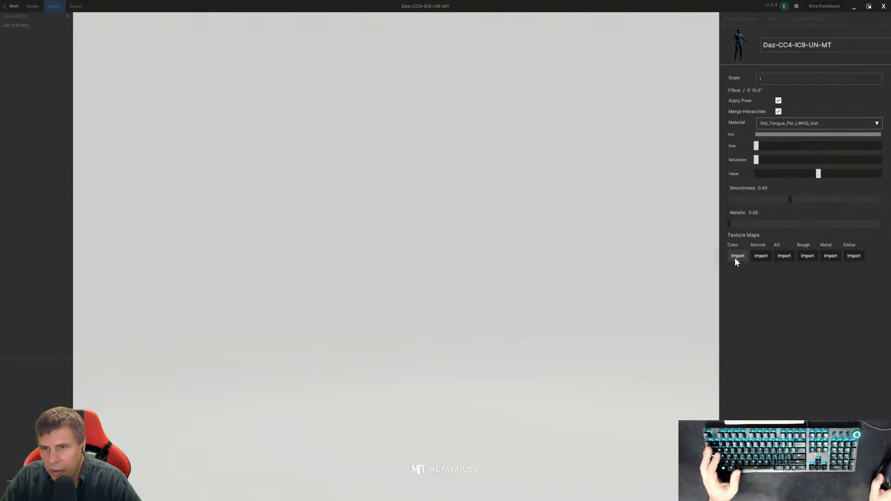
left_click(738, 257)
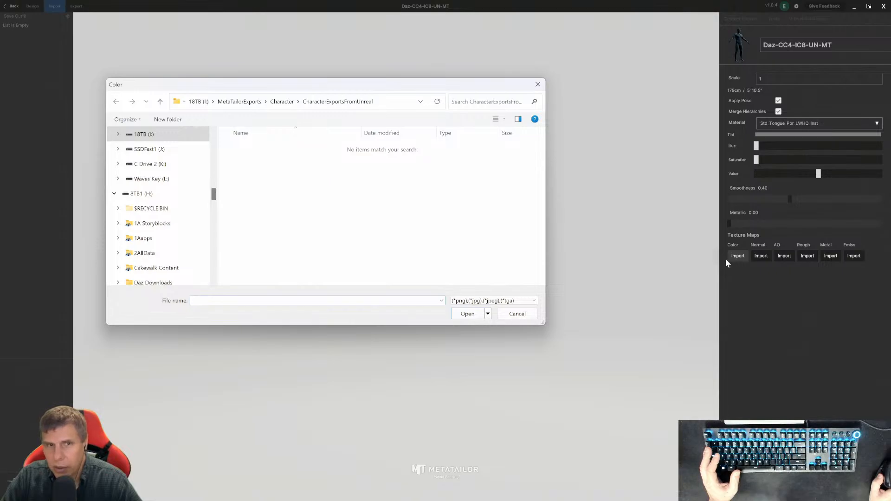
left_click(395, 106)
type("D:\\My Daz 3D Library\\Runtime\\Textures\\FaberInc\\Arno")
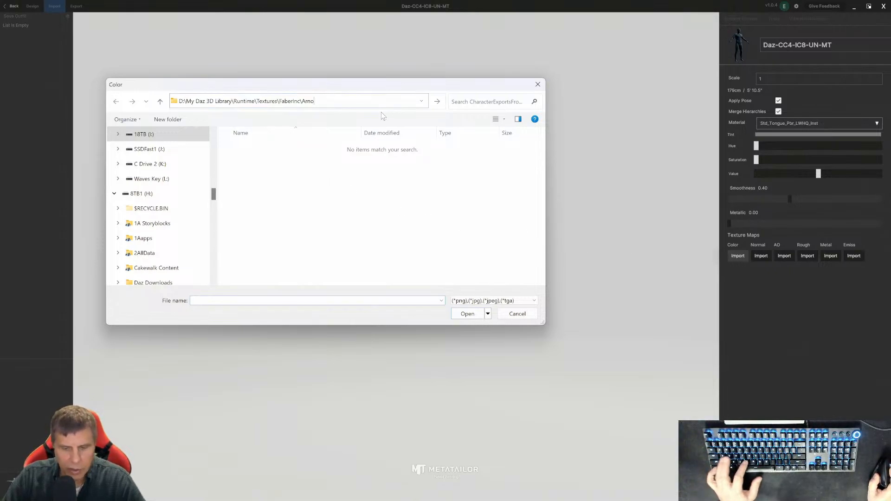
key("Return")
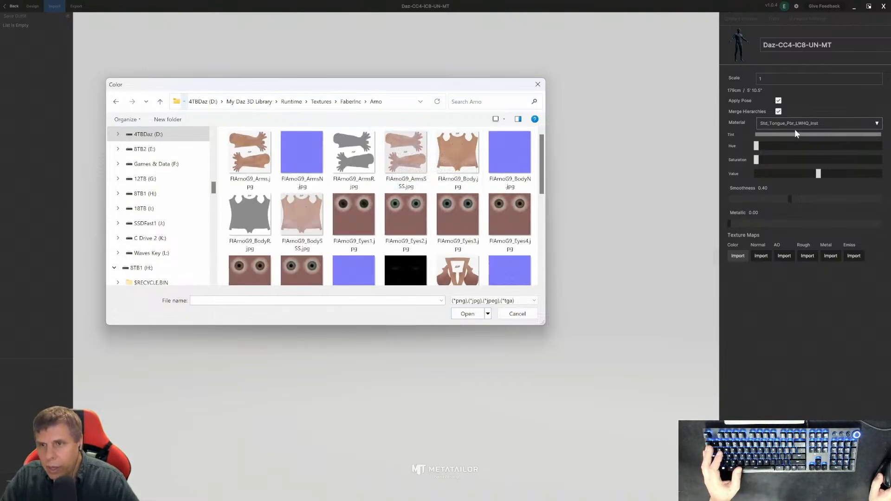
left_click(537, 84)
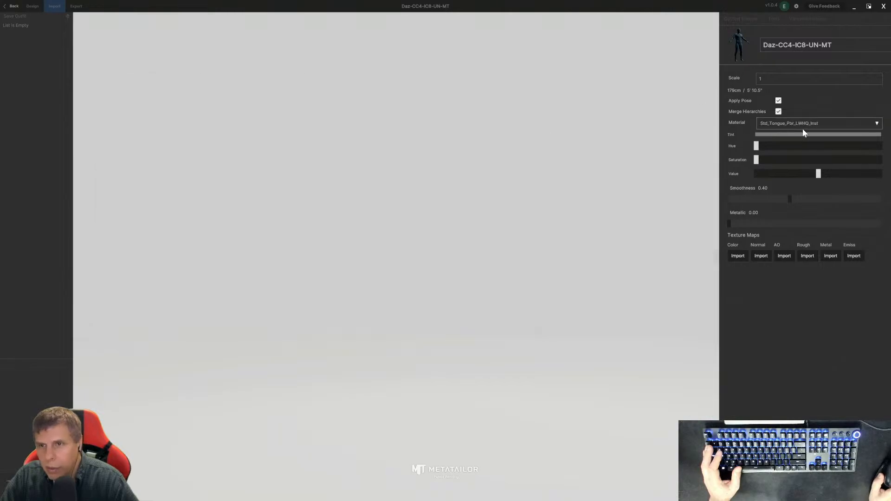
Step: Select the Std_Skin_Leg_Pbr_HQ_Inst material and browse for its color map in D:\My Daz 3D Library\Runtime\Textures\FaberInc\Arno
left_click(804, 124)
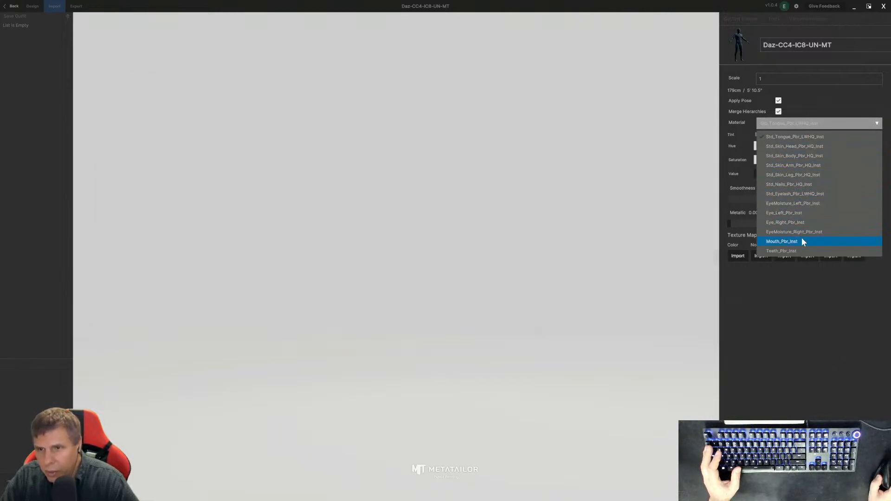
left_click(780, 175)
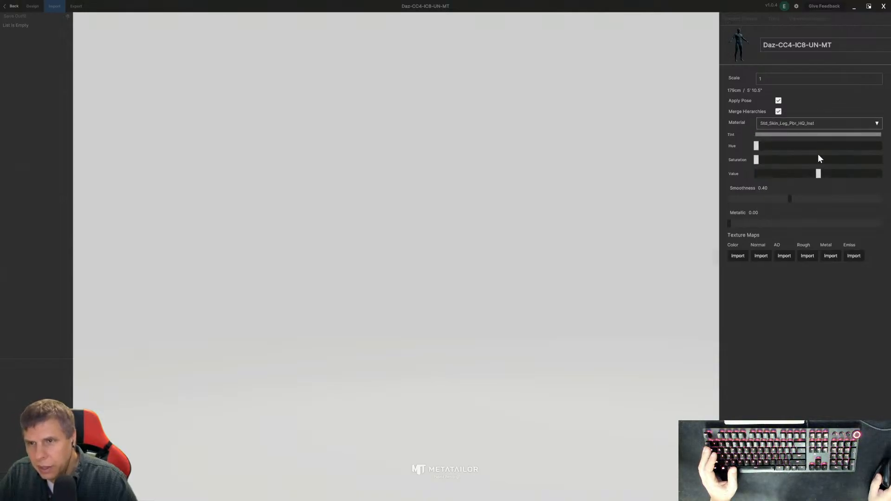
left_click(738, 256)
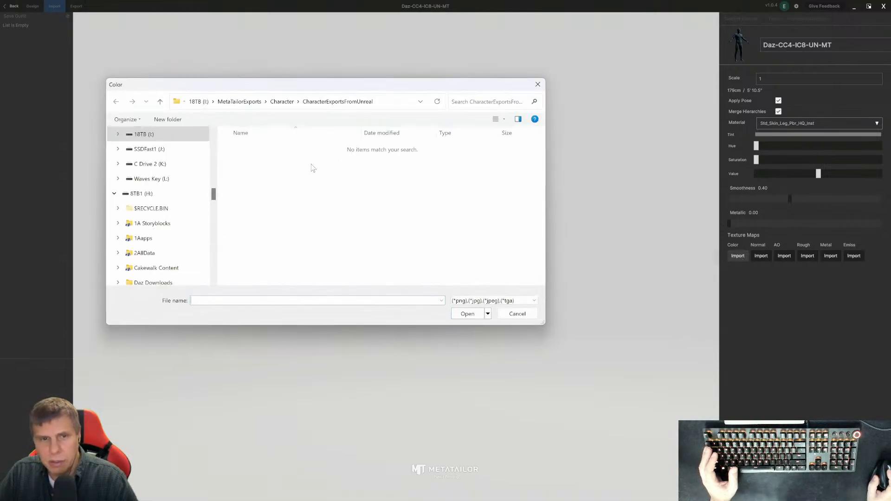
left_click(383, 104)
type("D:\\My Daz 3D Library\\Runtime\\Textures\\FaberInc\\Arno")
key("Return")
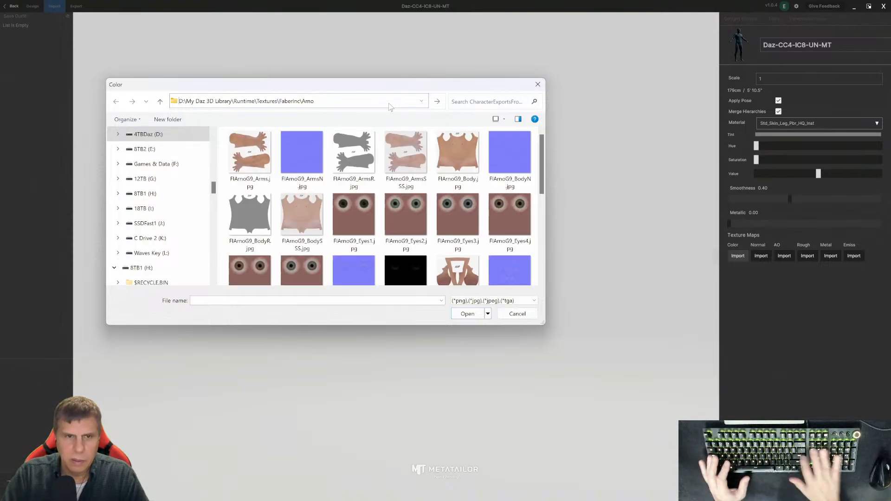
Step: Import FIArnoG9_Legs.jpg as the leg material's color map and slightly lower the material's tint Value
scroll(405, 237, "down", 5)
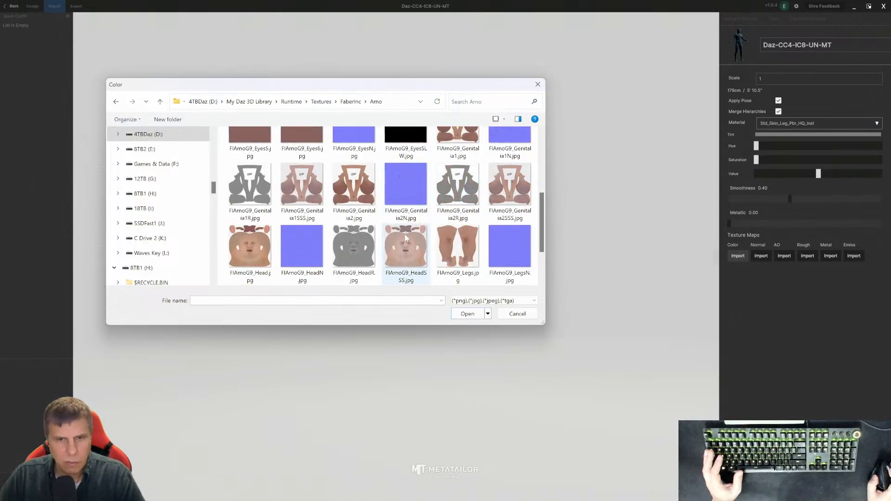
scroll(404, 232, "down", 1)
left_click(457, 190)
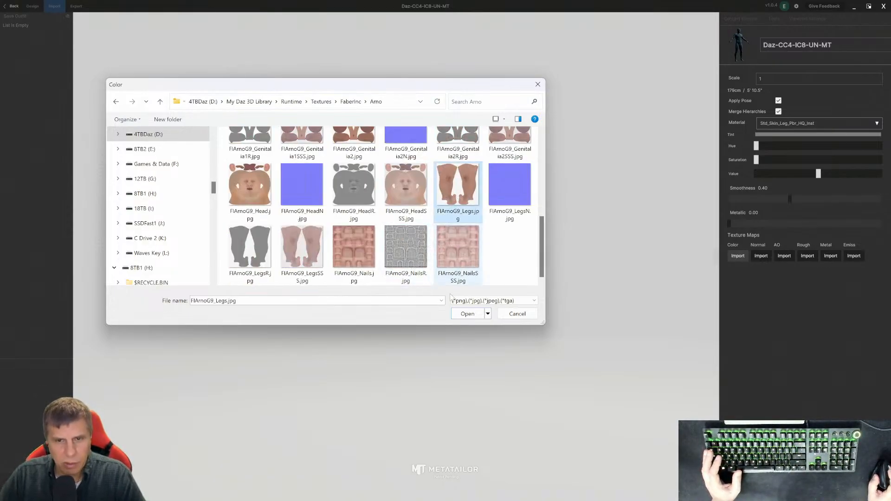
left_click(466, 313)
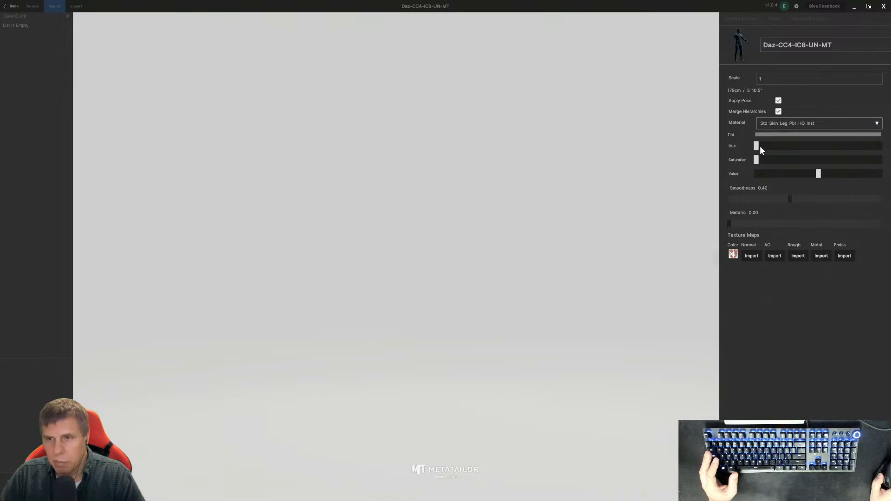
left_click_drag(817, 173, 704, 152)
left_click_drag(755, 161, 693, 171)
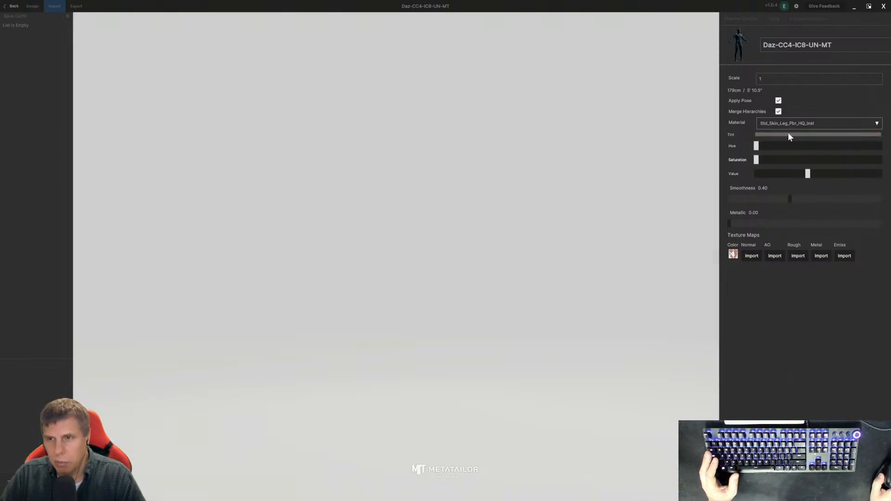
Step: Import FIArnoG9_Body.jpg as the color map of the Std_Skin_Body_Pbr_HQ_Inst material
left_click(846, 123)
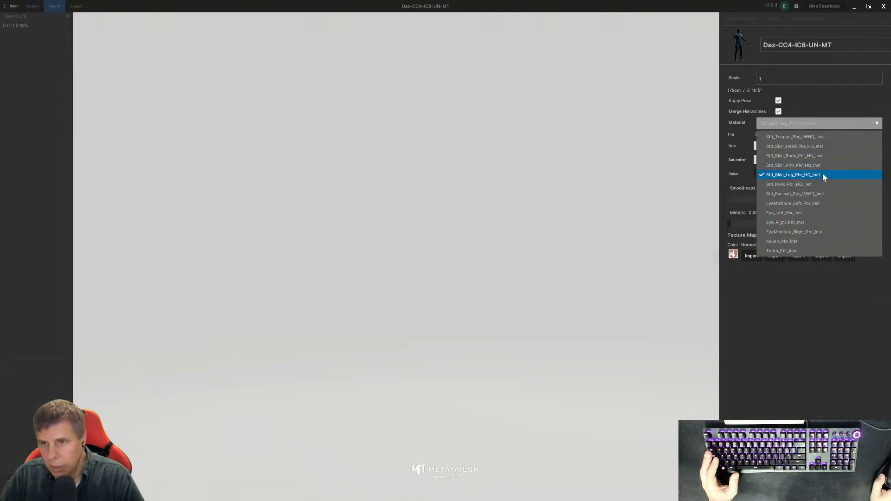
left_click(789, 155)
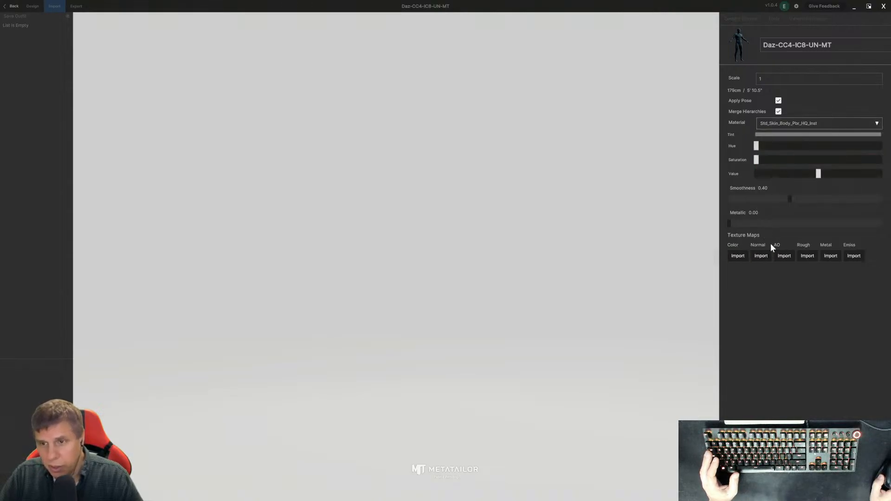
left_click(735, 260)
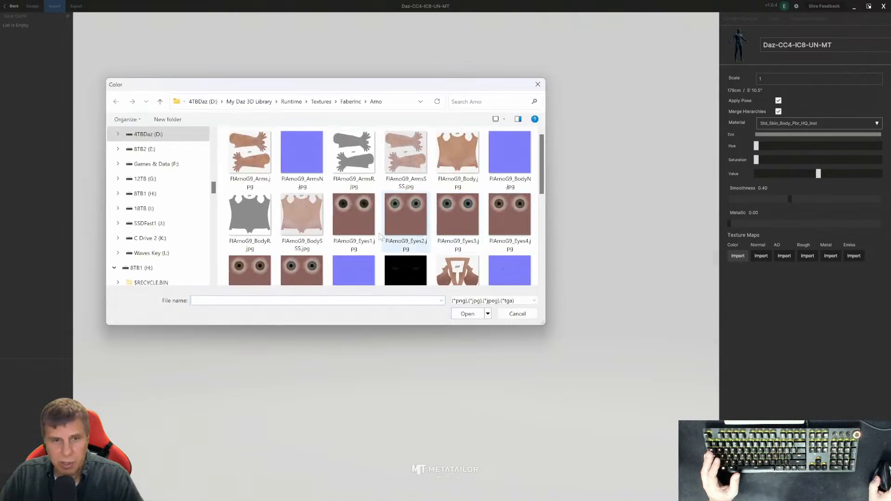
left_click(465, 146)
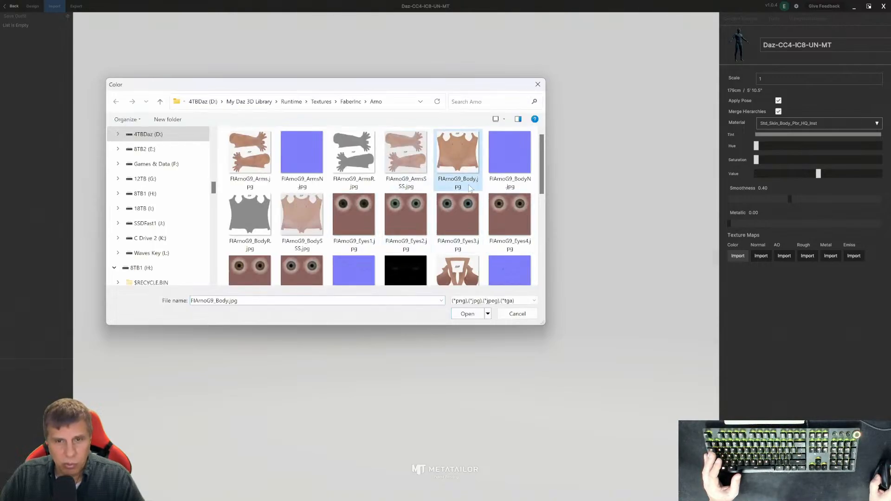
left_click(467, 314)
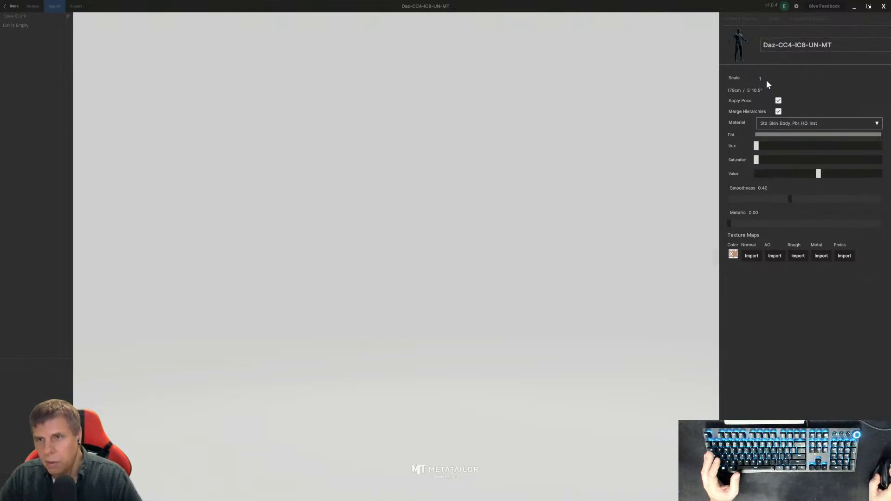
left_click(778, 81)
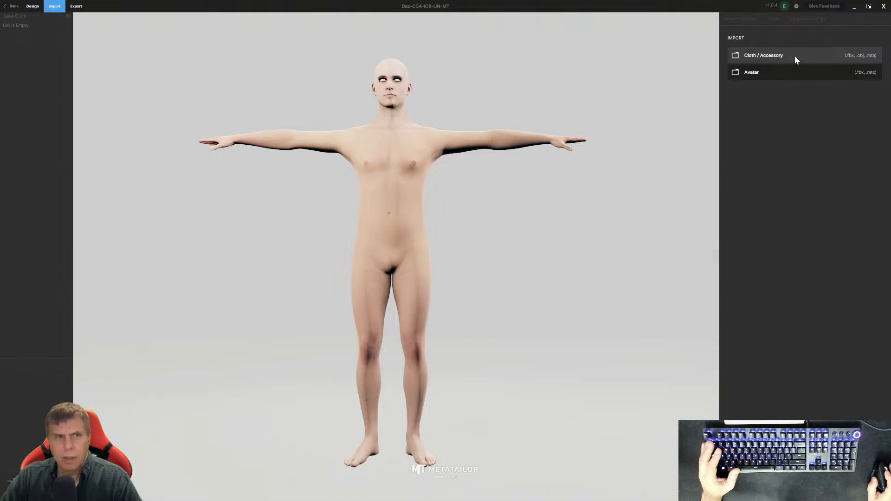
Step: Import FNJohn.fbx as an avatar from the MetaTailorExports\Character\ExportsFromDaz folder on drive I
left_click(739, 74)
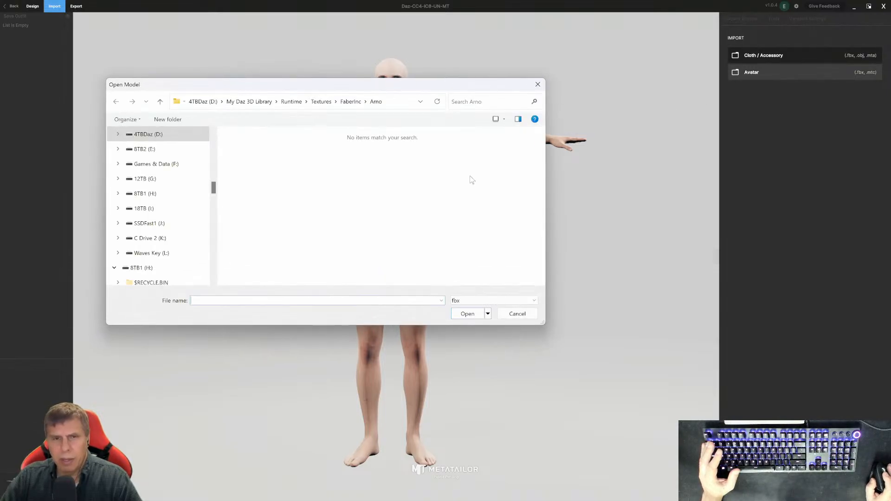
left_click_drag(348, 88, 402, 107)
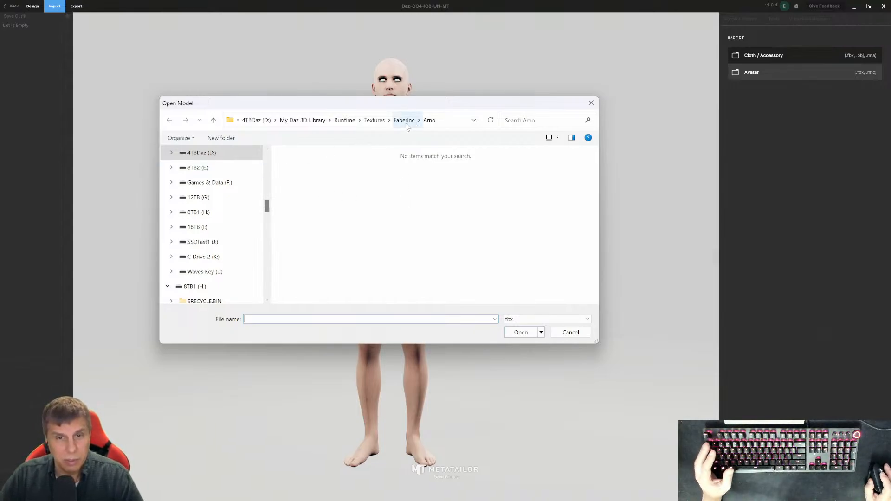
left_click(374, 120)
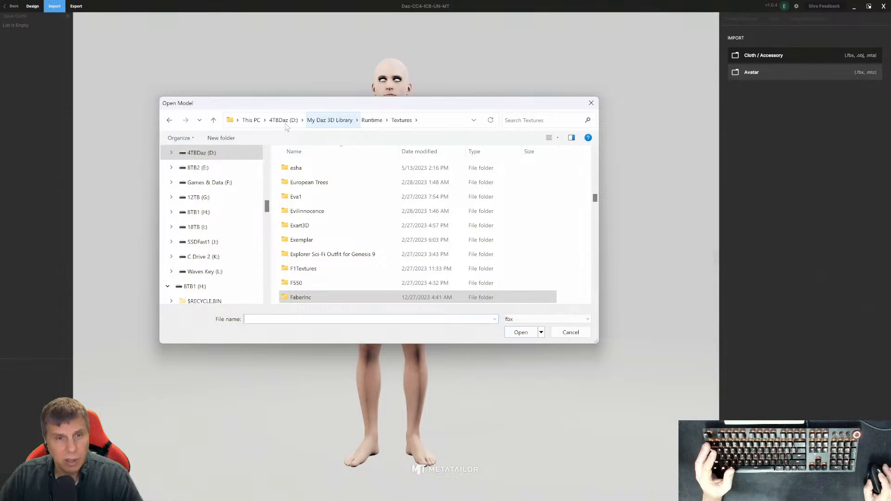
scroll(220, 207, "up", 6)
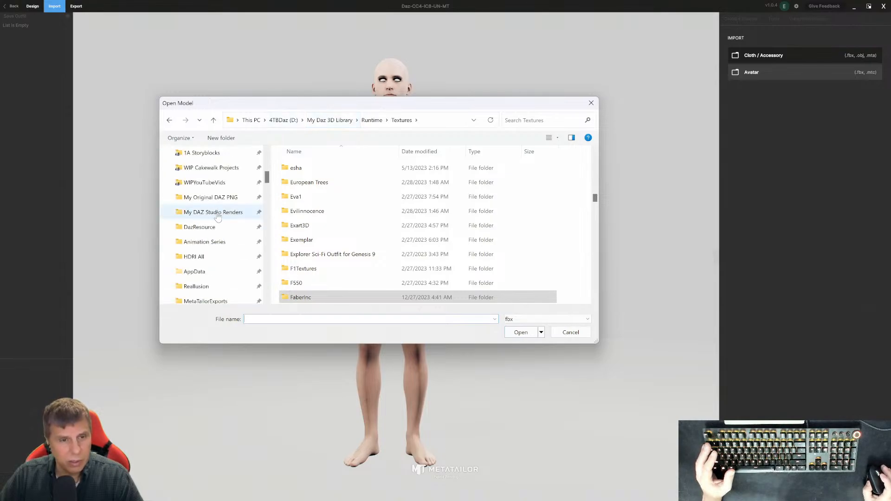
scroll(211, 236, "down", 1)
scroll(211, 237, "down", 1)
left_click(206, 213)
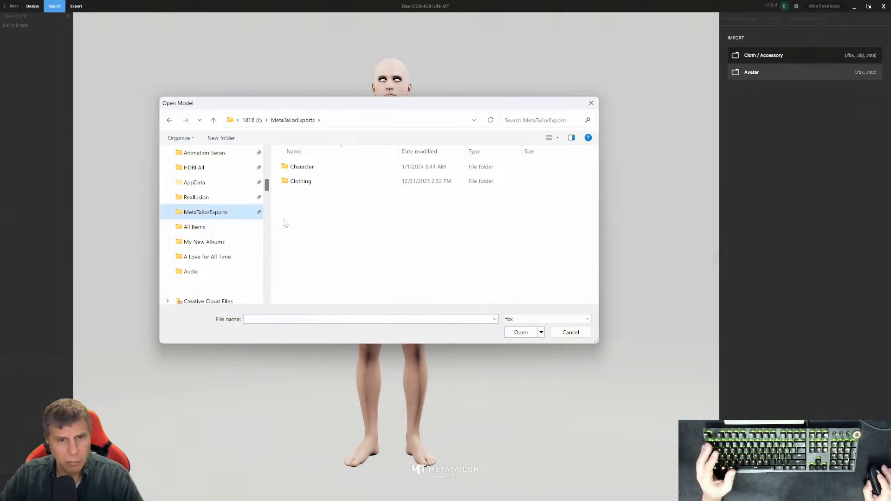
double_click(304, 167)
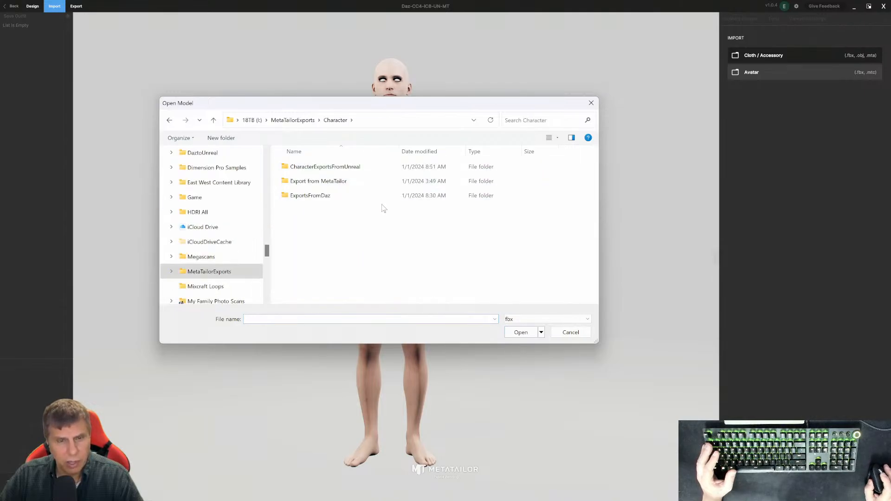
double_click(304, 195)
scroll(353, 255, "down", 1)
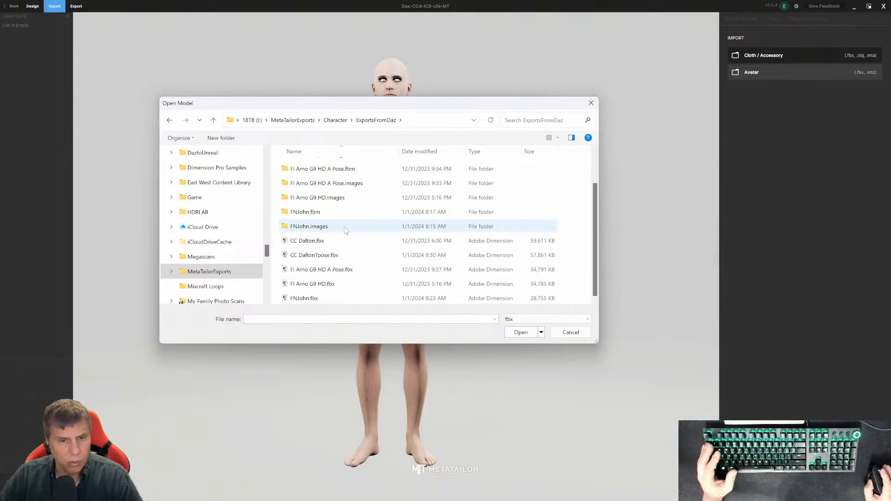
double_click(297, 299)
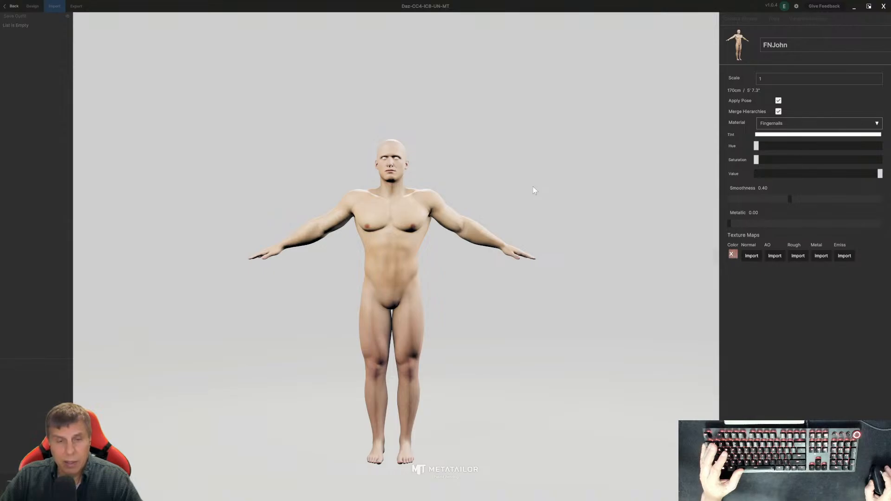
Step: Place the unmapped Knee_L and Knee_R markers on the avatar's left and right knees
scroll(533, 186, "down", 2)
scroll(536, 213, "up", 3)
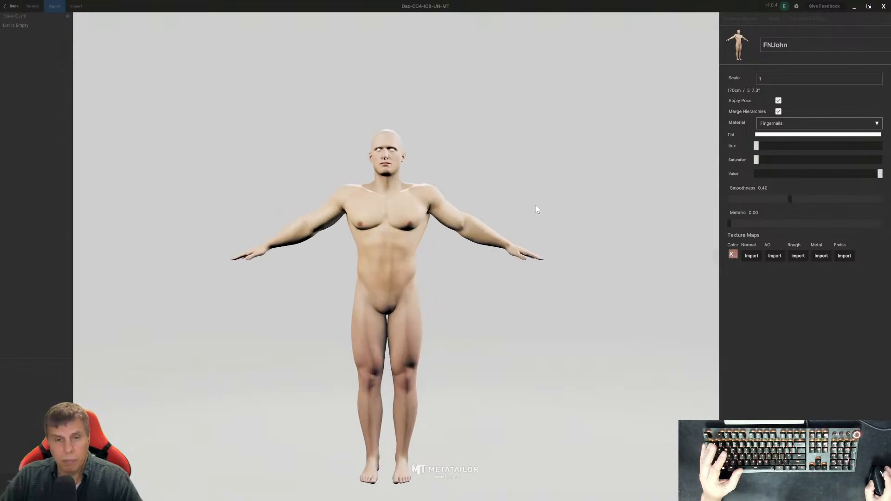
scroll(535, 205, "down", 2)
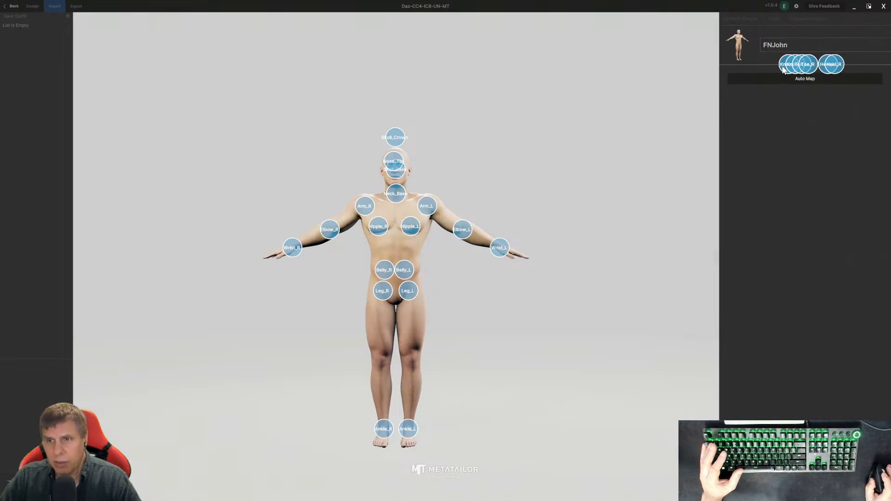
mouse_move(783, 69)
left_mouse_down()
mouse_move(455, 285)
mouse_move(376, 362)
mouse_move(413, 362)
left_mouse_up()
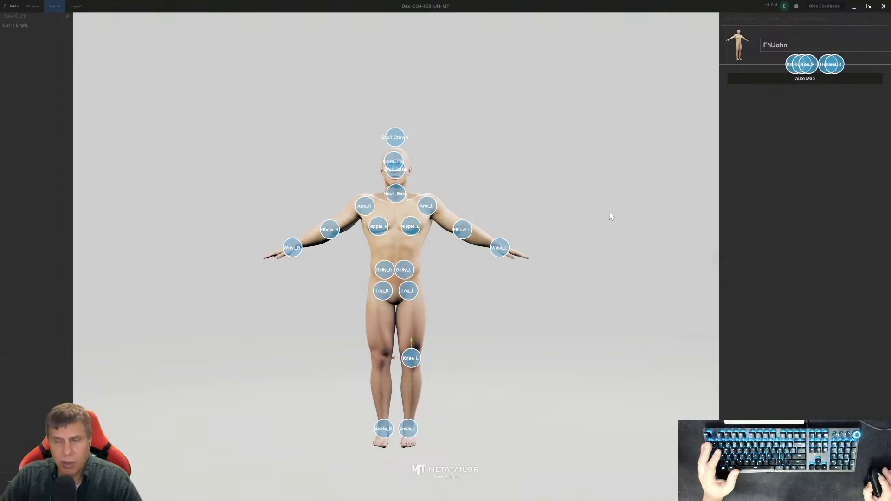
left_click_drag(793, 68, 380, 359)
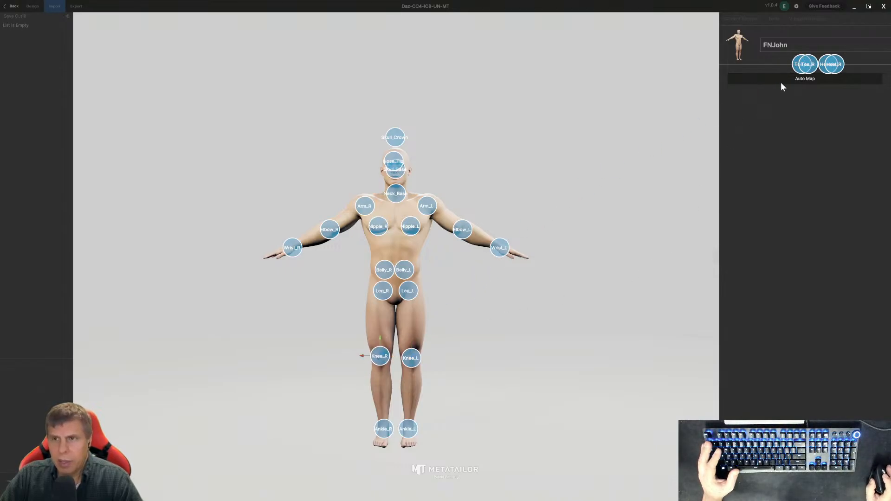
Step: Place the unmapped Toe_R and Toe_L markers on the front of the avatar's feet
mouse_move(787, 81)
left_mouse_down()
mouse_move(383, 438)
mouse_move(382, 448)
left_mouse_up()
mouse_move(798, 71)
left_mouse_down()
mouse_move(408, 465)
mouse_move(402, 448)
left_mouse_up()
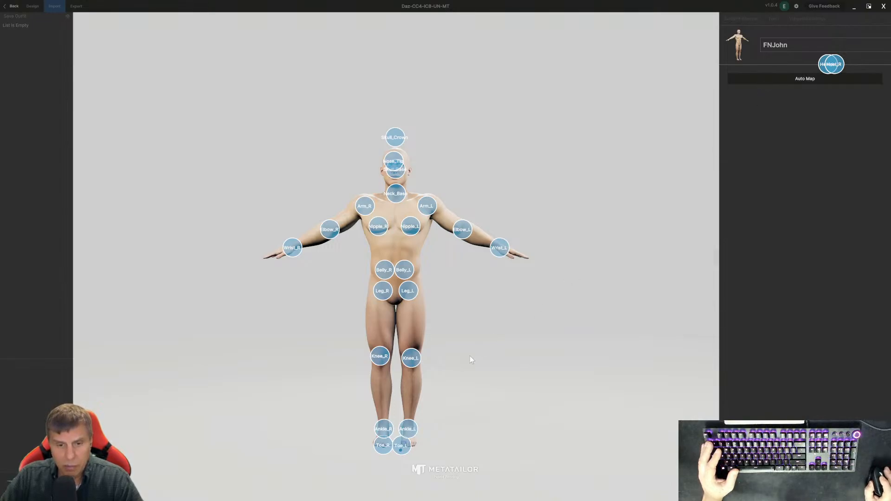
left_click_drag(402, 448, 402, 448)
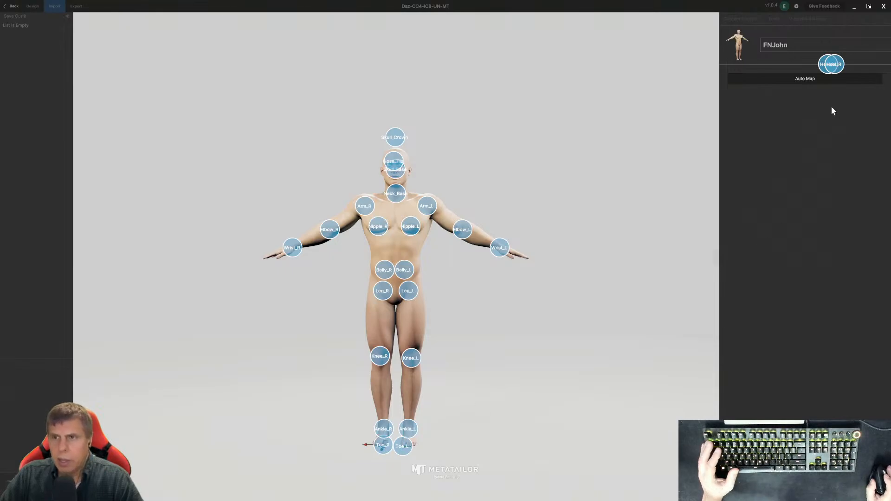
Step: Place the Heel_R and Heel_L markers on the feet and align them with the backs of the heels from the side
mouse_move(838, 68)
left_mouse_down()
mouse_move(794, 80)
mouse_move(455, 299)
mouse_move(393, 399)
mouse_move(382, 437)
left_mouse_up()
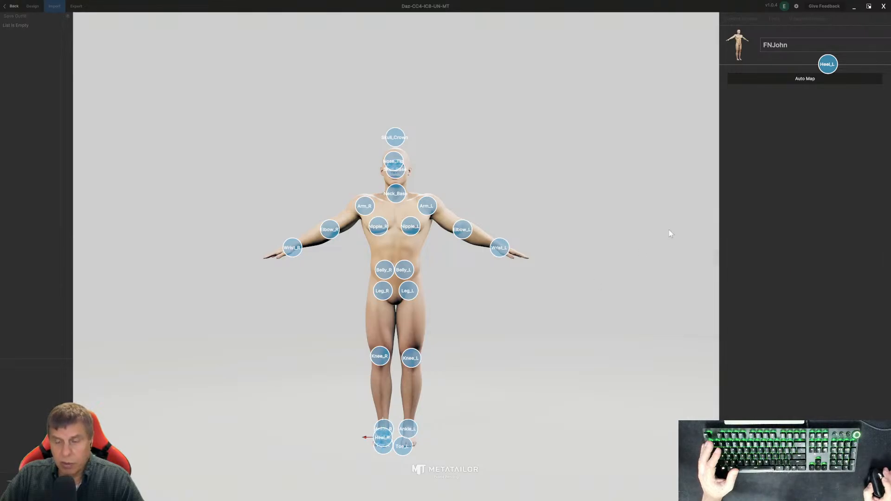
mouse_move(838, 71)
left_mouse_down()
mouse_move(492, 355)
mouse_move(410, 439)
left_mouse_up()
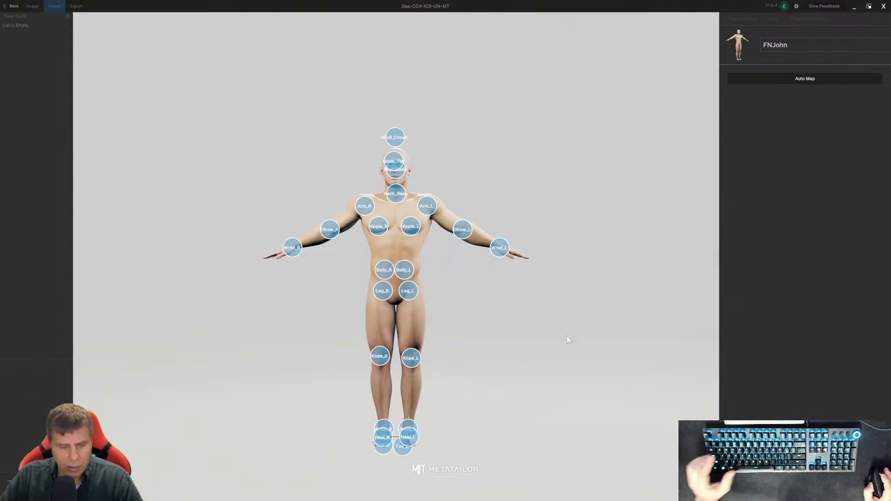
left_click_drag(565, 335, 694, 313)
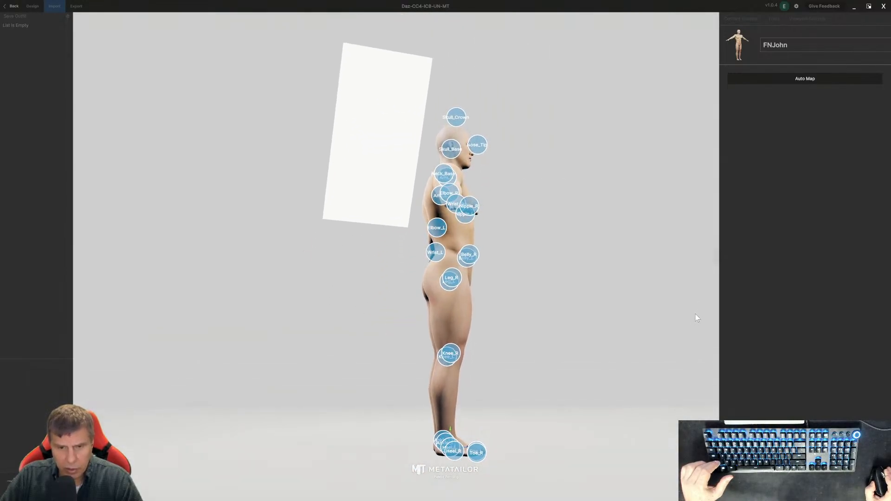
left_click_drag(460, 454, 444, 454)
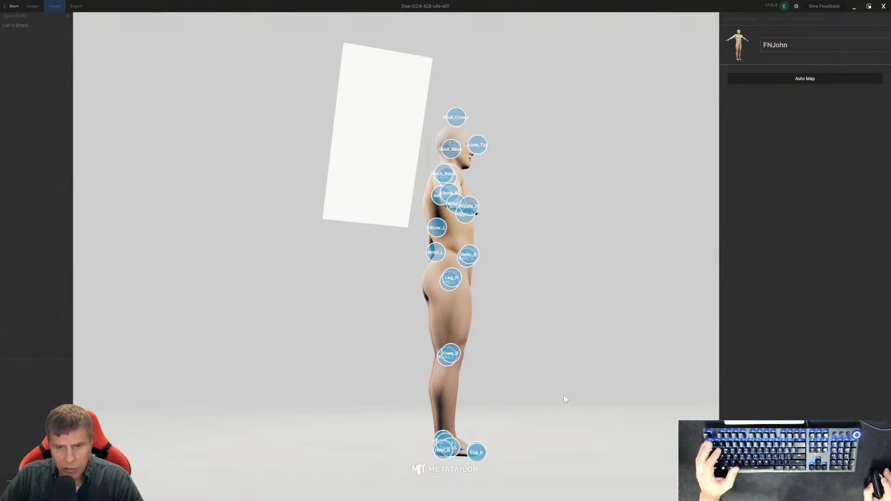
left_click_drag(619, 403, 278, 402)
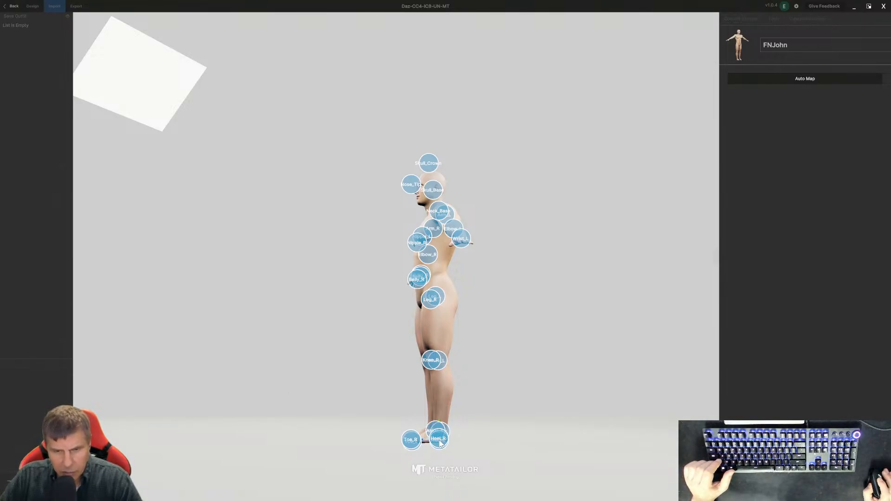
left_click_drag(558, 423, 525, 425)
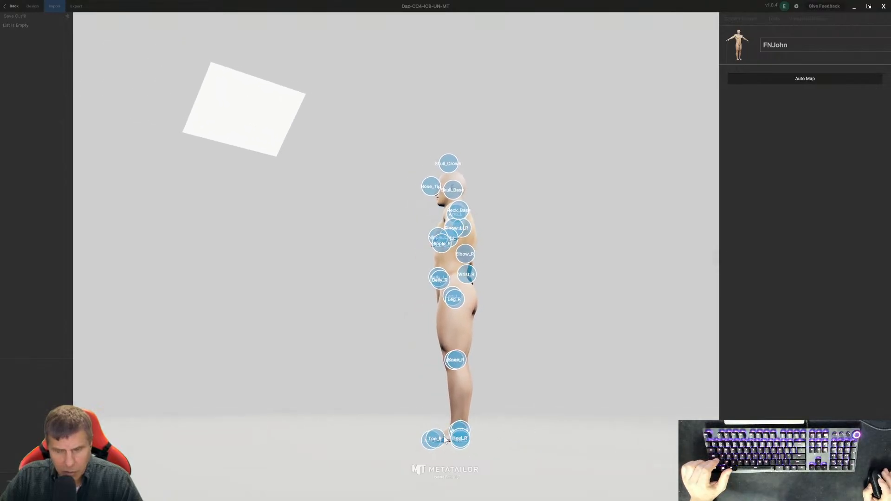
Step: Fine-tune the Nose_Tip, Skull_Crown and Skull_Base markers on the avatar's head in side view
left_click_drag(610, 252, 736, 281)
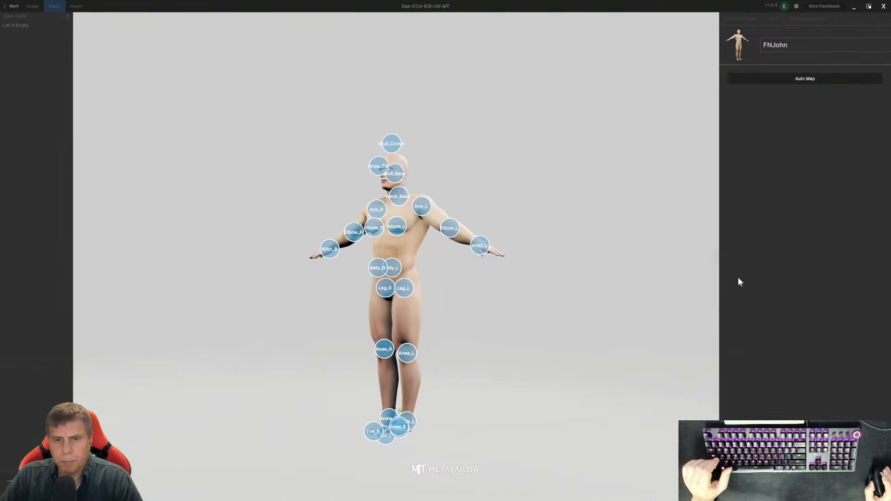
left_click_drag(819, 255, 886, 313)
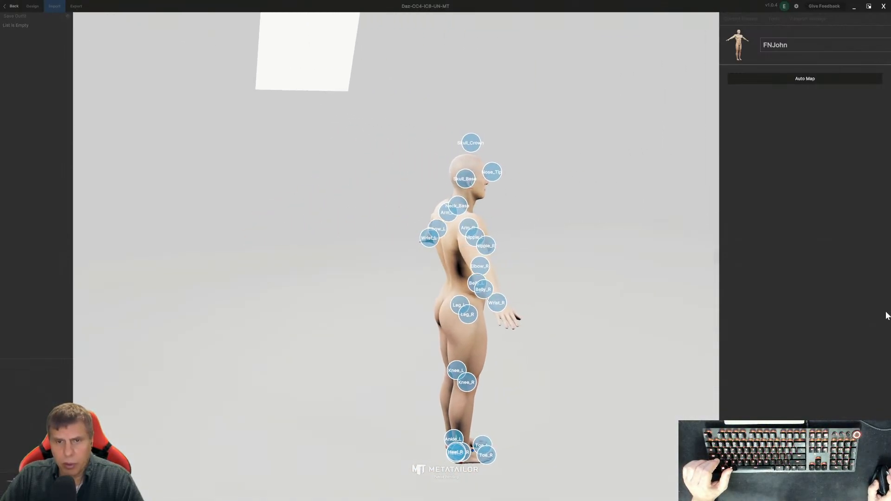
left_click_drag(487, 174, 497, 186)
left_click_drag(622, 263, 605, 259)
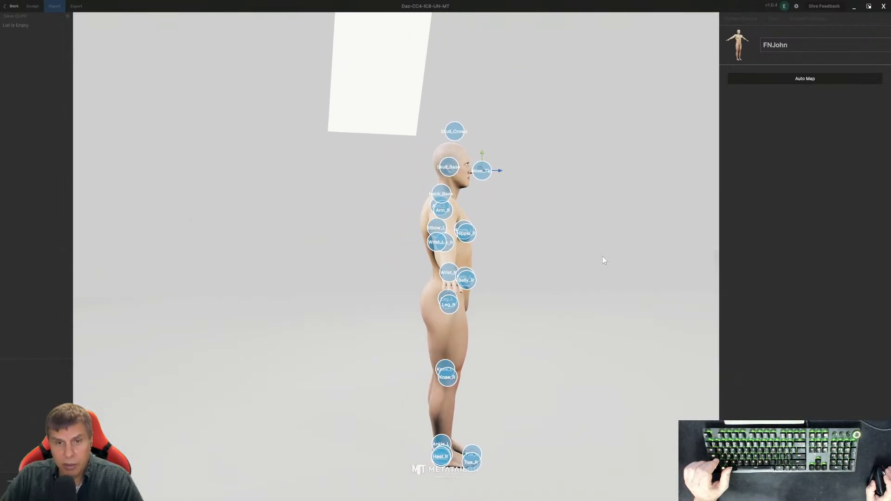
left_click_drag(455, 133, 453, 134)
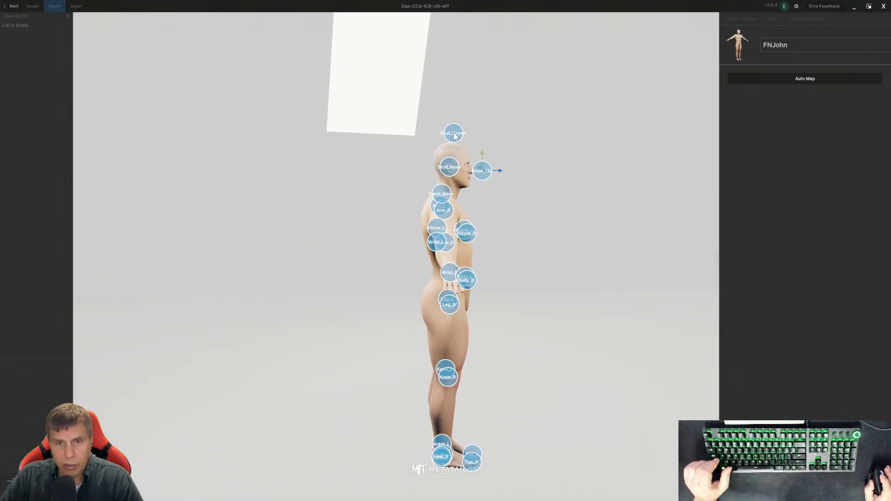
left_click(453, 134)
left_click_drag(450, 166, 449, 174)
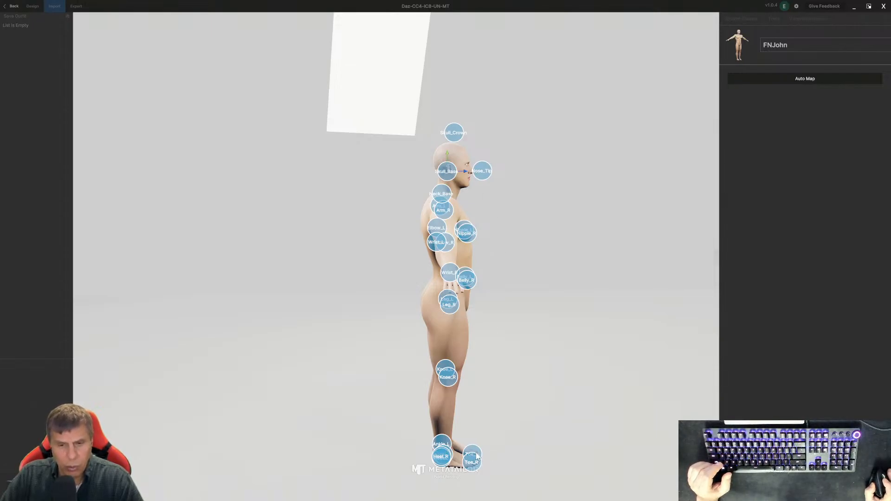
Step: Move the Leg_R and Leg_L markers slightly outward at the hips in front view and finish the FNJohn avatar import
left_click_drag(597, 356, 471, 350)
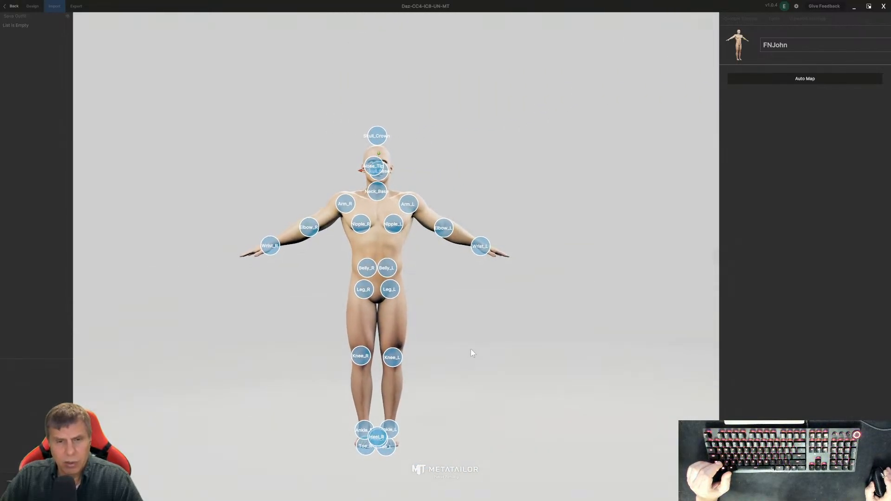
mouse_move(364, 291)
left_mouse_down()
mouse_move(392, 295)
mouse_move(358, 291)
left_mouse_up()
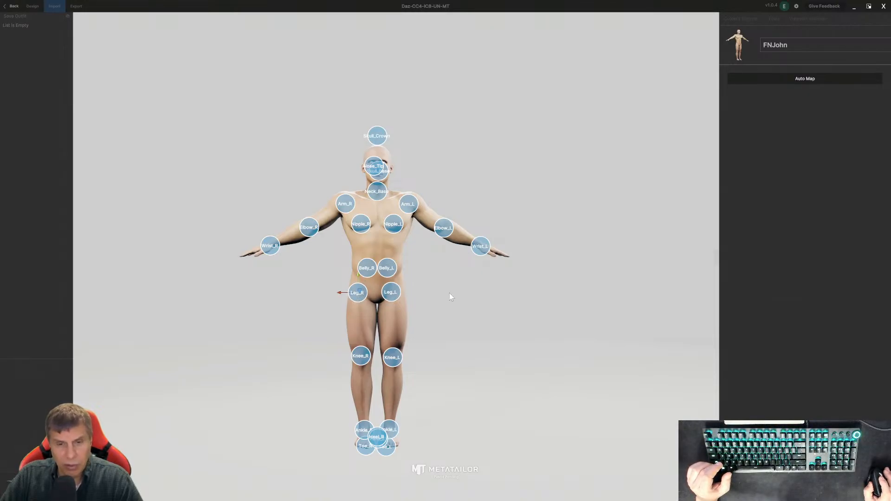
left_click_drag(395, 294, 395, 293)
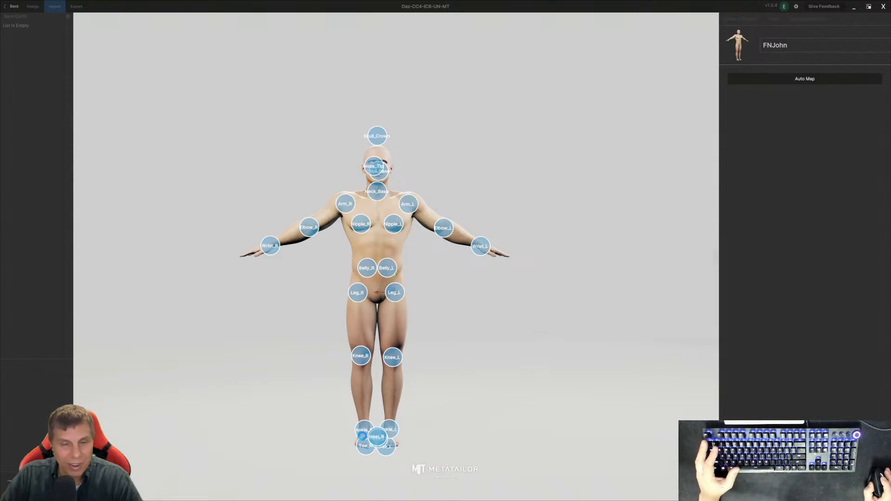
key("Escape")
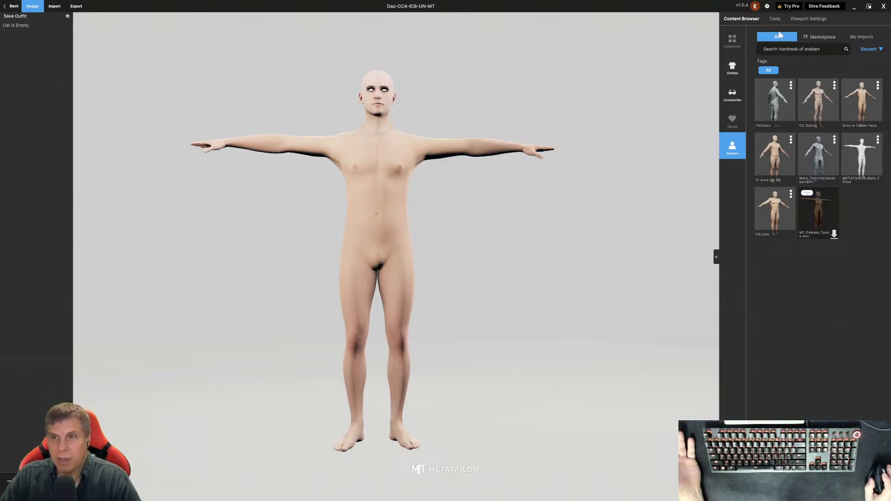
Step: Return to the project list, request Pro access, and log in to the account on the METATAILOR website
left_click(12, 7)
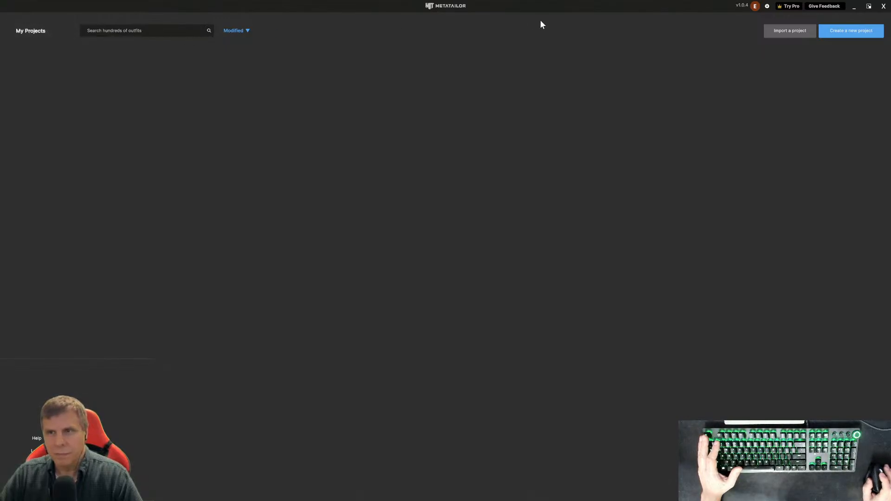
left_click(788, 6)
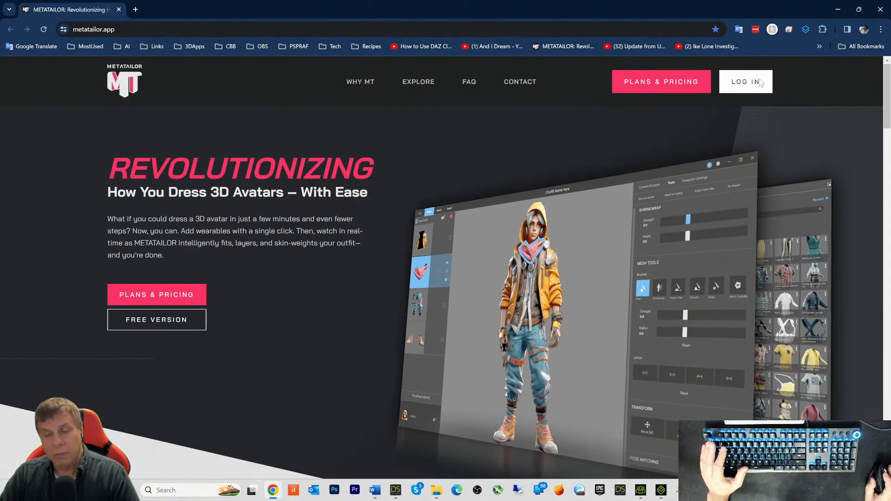
left_click(742, 82)
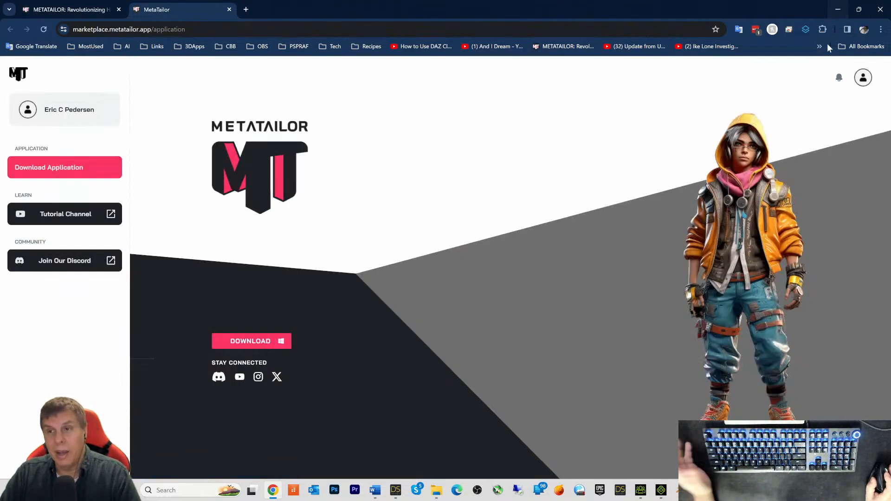
Step: Close the browser, request Pro access again from META-Tailor's project list, and reopen the Daz-CC4-IC8-UN-MT project
left_click(881, 10)
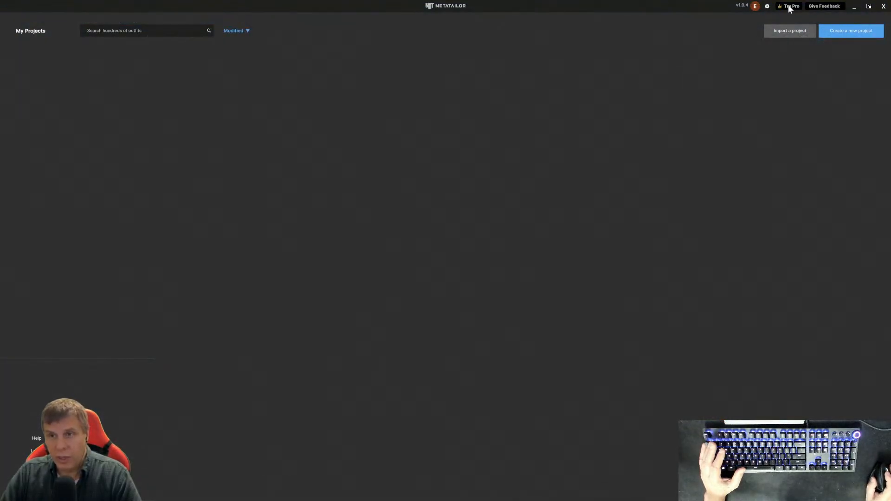
left_click(788, 7)
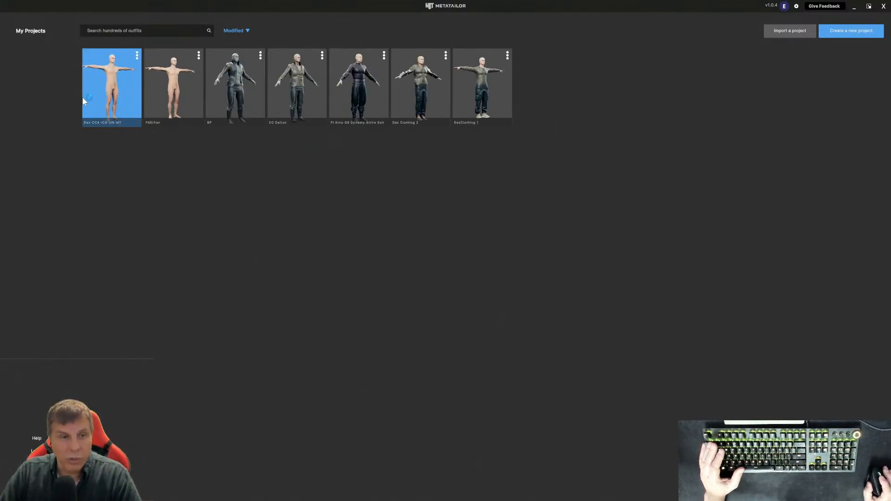
left_click(106, 96)
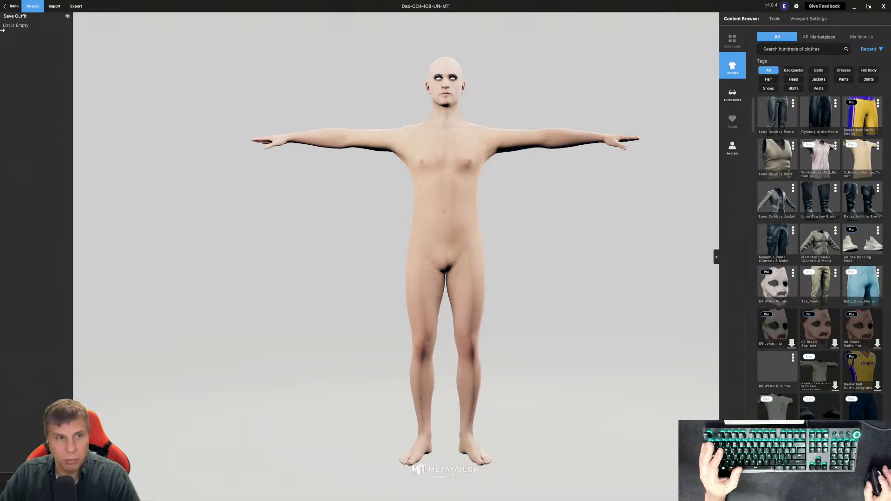
Step: Delete the existing FNJohn avatar from the avatar library
left_click(861, 37)
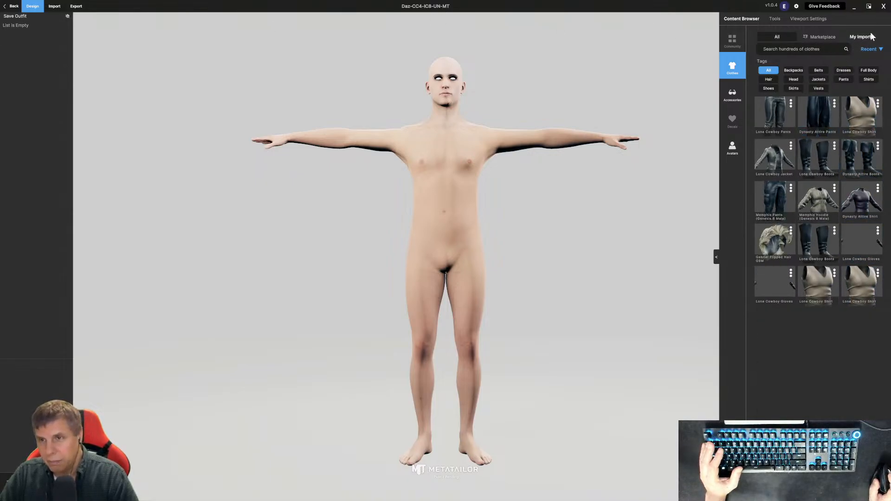
left_click(732, 147)
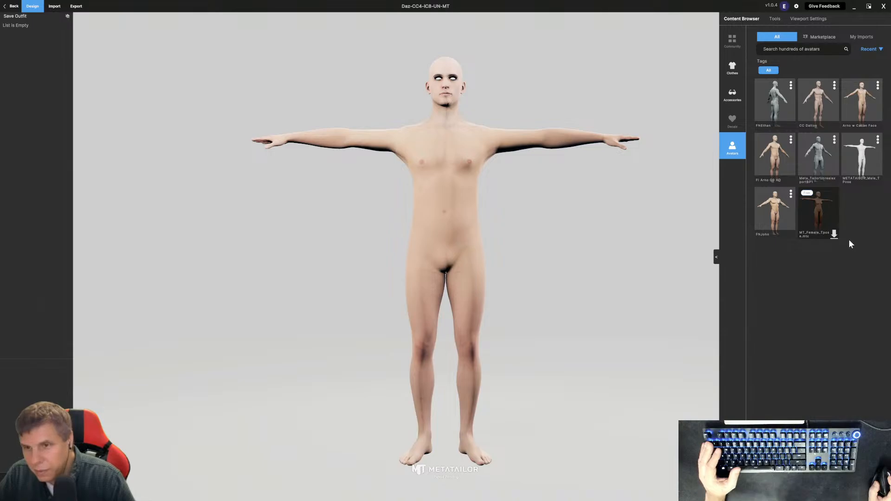
left_click(791, 195)
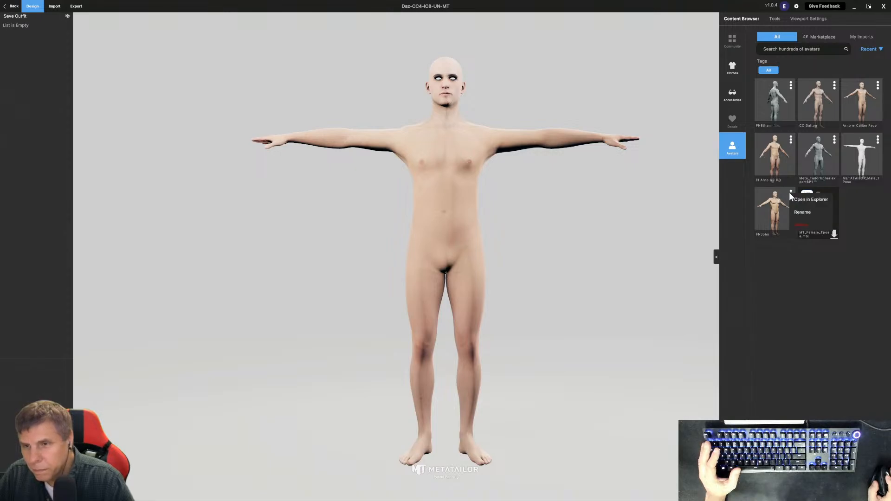
left_click(800, 224)
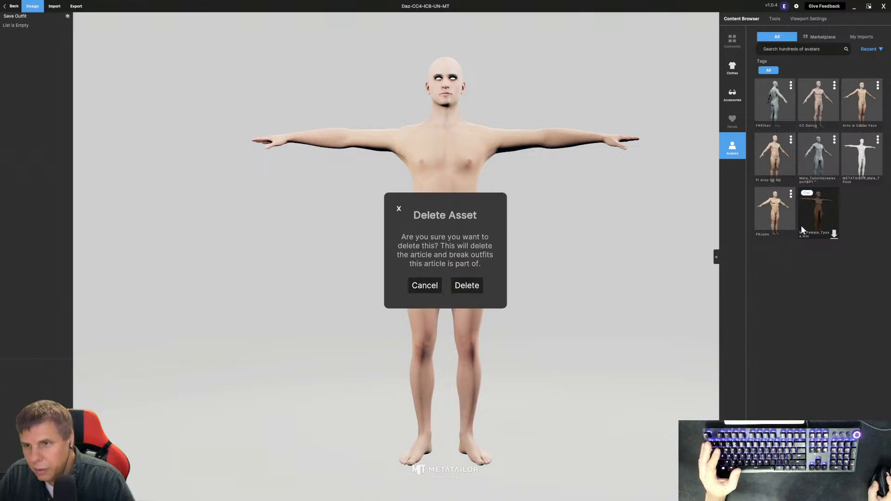
left_click(462, 290)
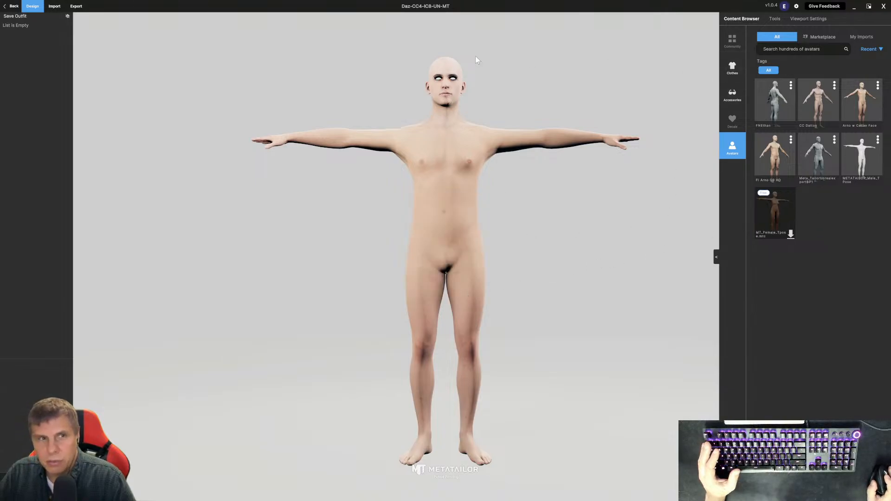
Step: Import FNJohn.fbx from the ExportsFromDaz folder again as an avatar
left_click(54, 6)
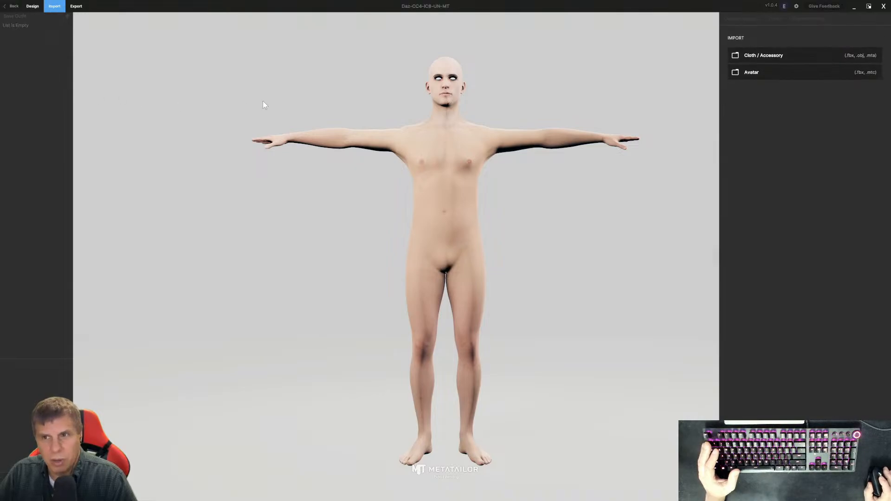
left_click(732, 74)
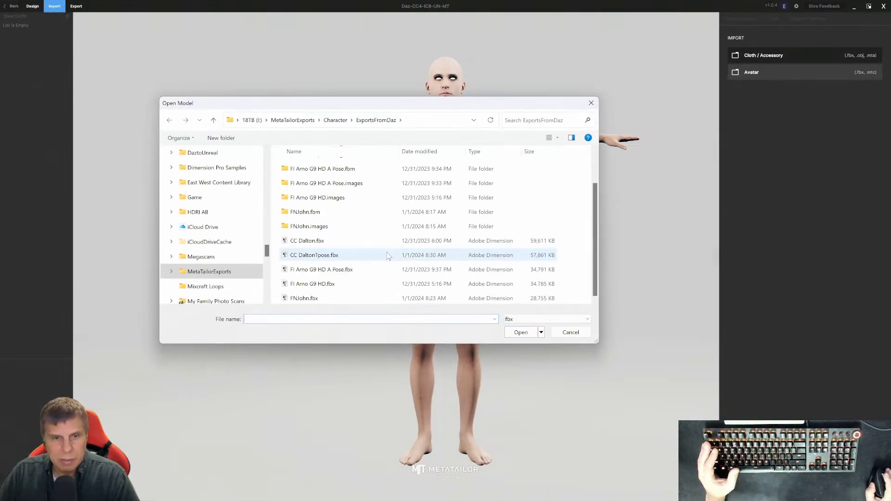
left_click(364, 299)
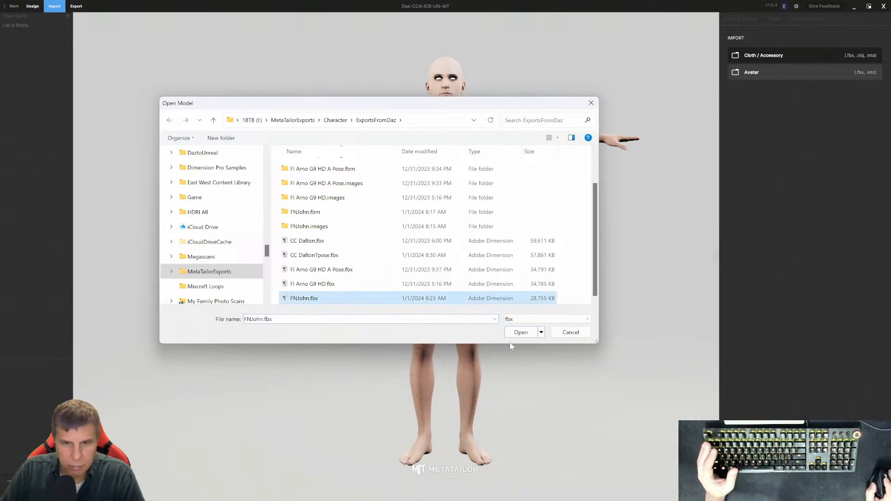
left_click(521, 333)
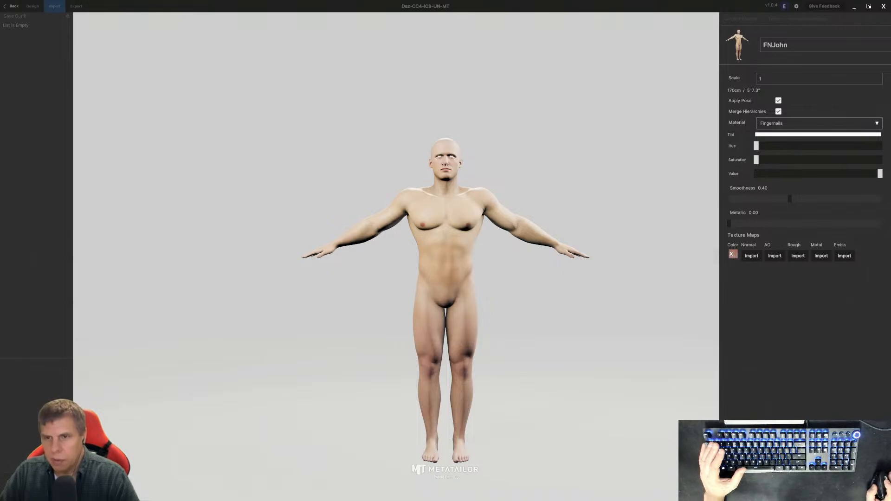
Step: Place the Knee, Toe and Heel markers for both sides on FNJohn's knees and feet in front view
mouse_move(784, 72)
left_mouse_down()
mouse_move(756, 88)
mouse_move(528, 325)
mouse_move(430, 366)
left_mouse_up()
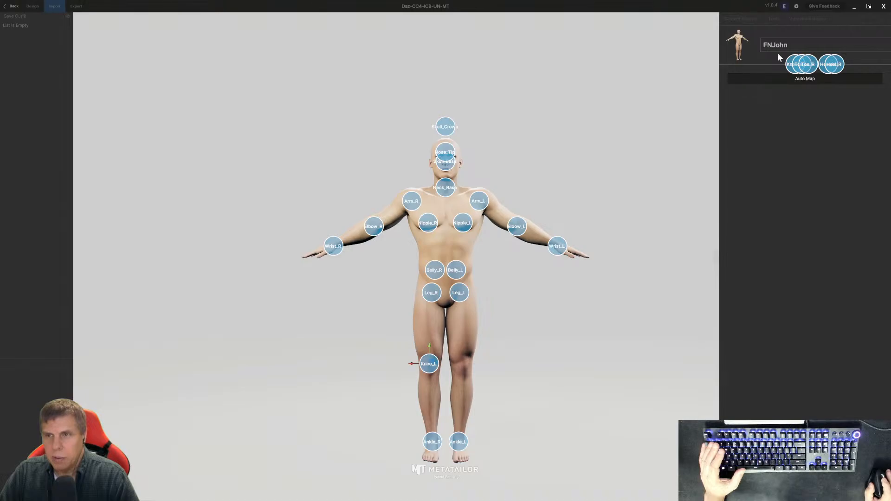
mouse_move(793, 70)
left_mouse_down()
mouse_move(521, 333)
mouse_move(461, 355)
mouse_move(446, 459)
mouse_move(458, 462)
left_mouse_up()
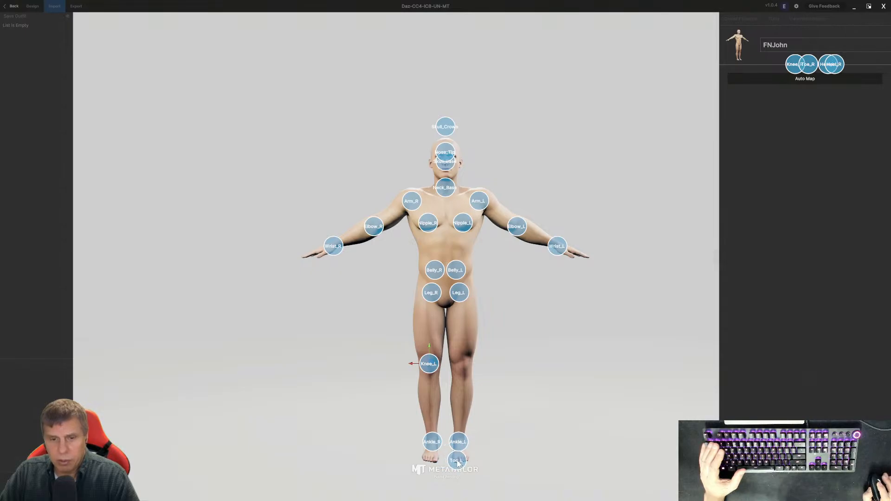
left_click_drag(428, 366, 462, 368)
mouse_move(795, 65)
left_mouse_down()
mouse_move(479, 310)
mouse_move(431, 369)
left_mouse_up()
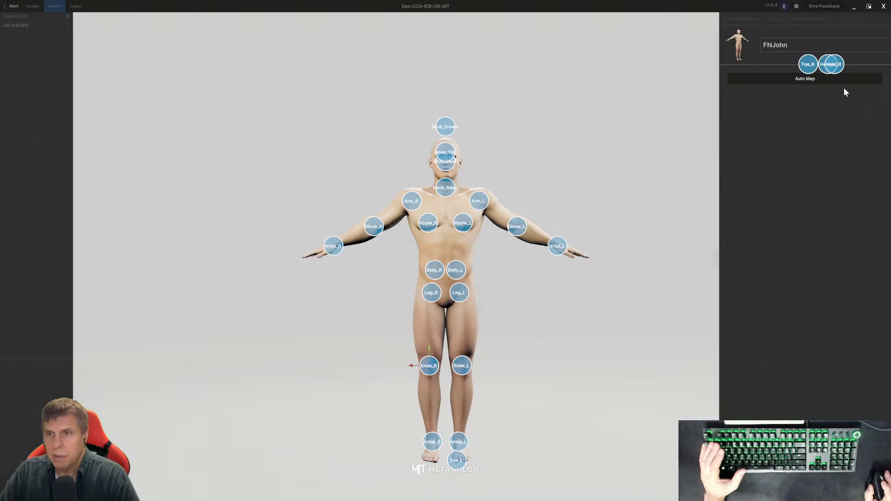
mouse_move(807, 65)
left_mouse_down()
mouse_move(505, 399)
mouse_move(426, 460)
mouse_move(436, 463)
left_mouse_up()
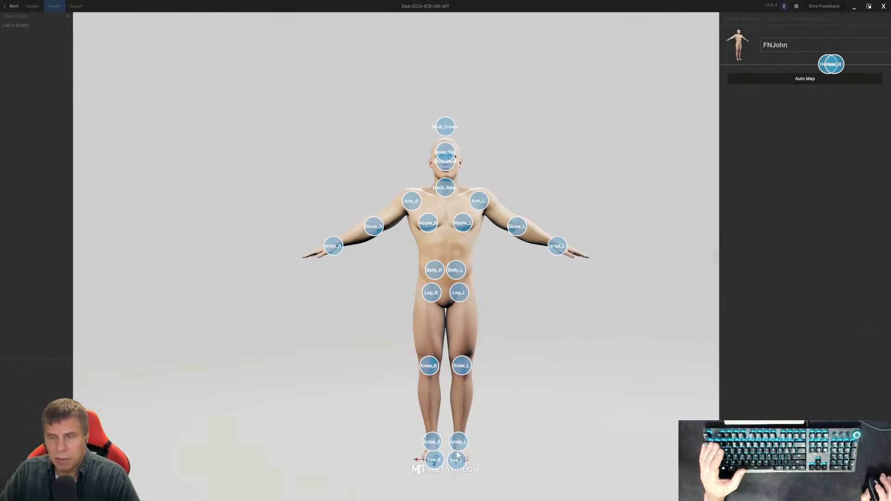
mouse_move(834, 64)
left_mouse_down()
mouse_move(746, 156)
mouse_move(566, 301)
mouse_move(437, 428)
mouse_move(431, 451)
left_mouse_up()
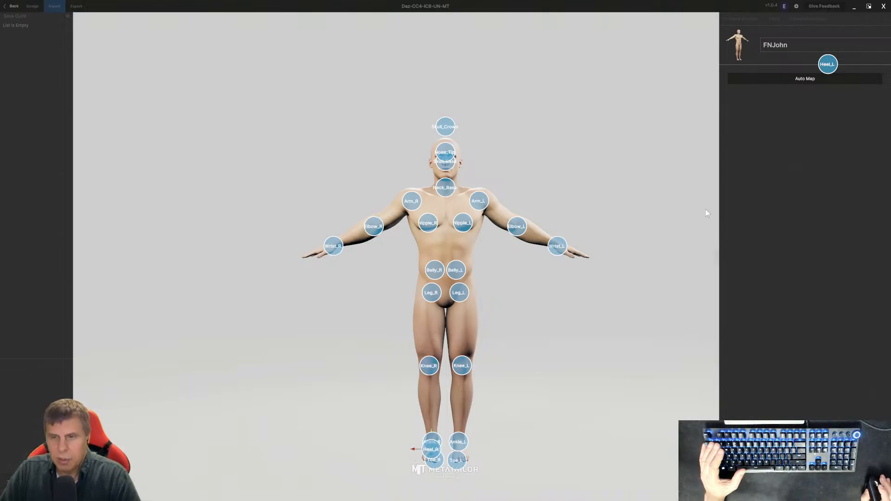
mouse_move(826, 69)
left_mouse_down()
mouse_move(580, 344)
mouse_move(461, 453)
left_mouse_up()
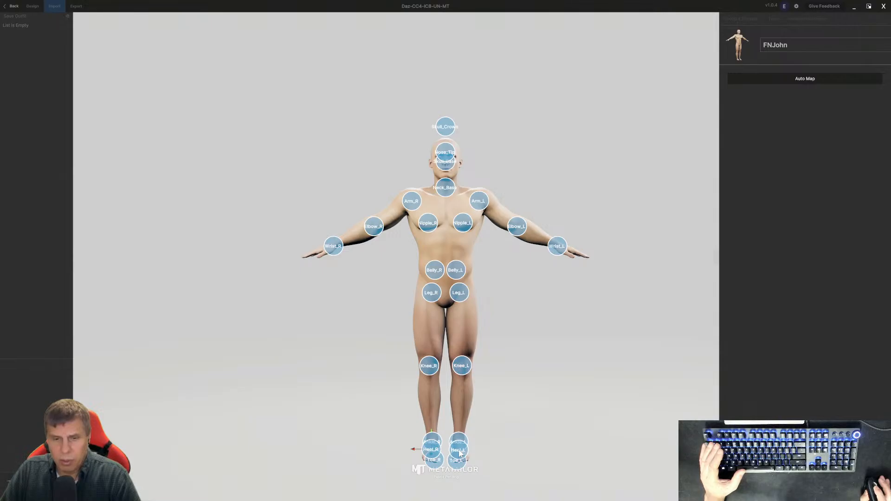
Step: Try to move the Heel_R and Heel_L markers back onto the heels in side view, then separate them over each foot in front view
left_click_drag(526, 409, 656, 375)
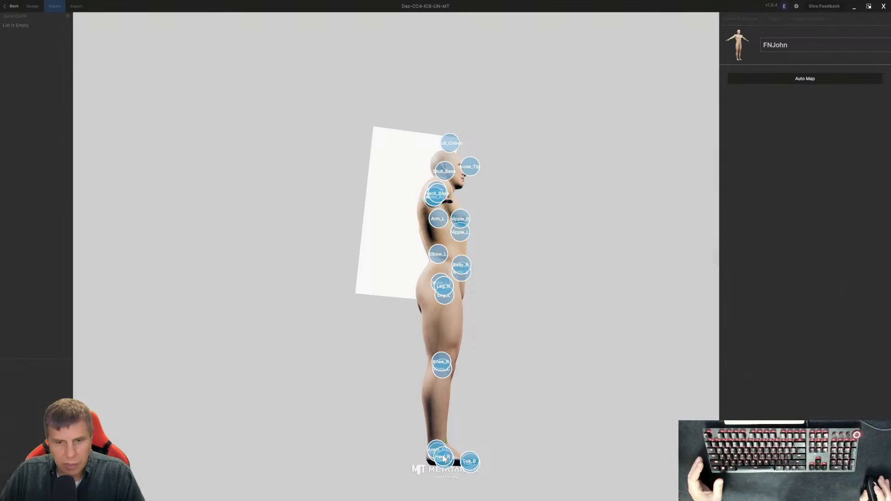
left_click_drag(443, 456, 434, 459)
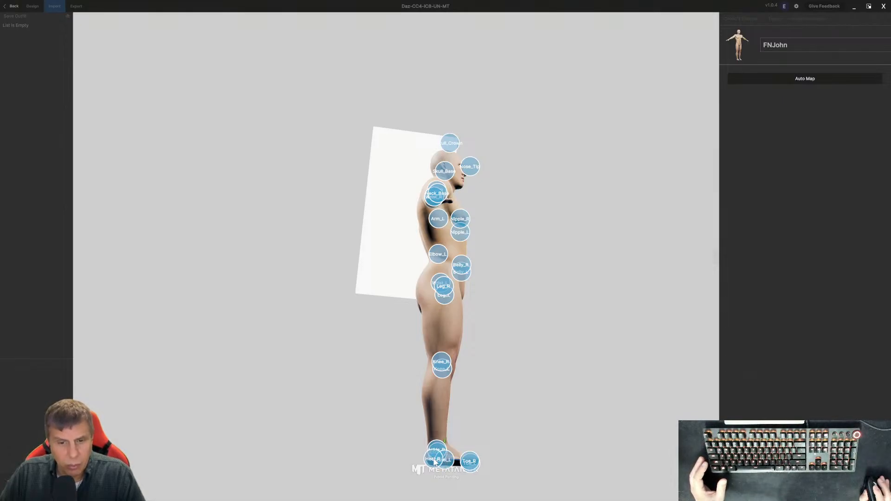
mouse_move(440, 463)
left_mouse_down()
mouse_move(448, 465)
mouse_move(435, 463)
left_mouse_up()
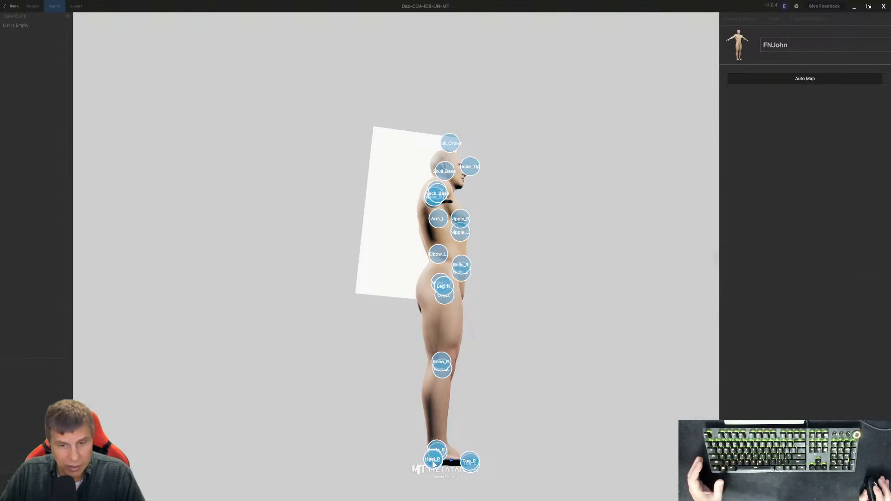
middle_click_drag(519, 428, 389, 473)
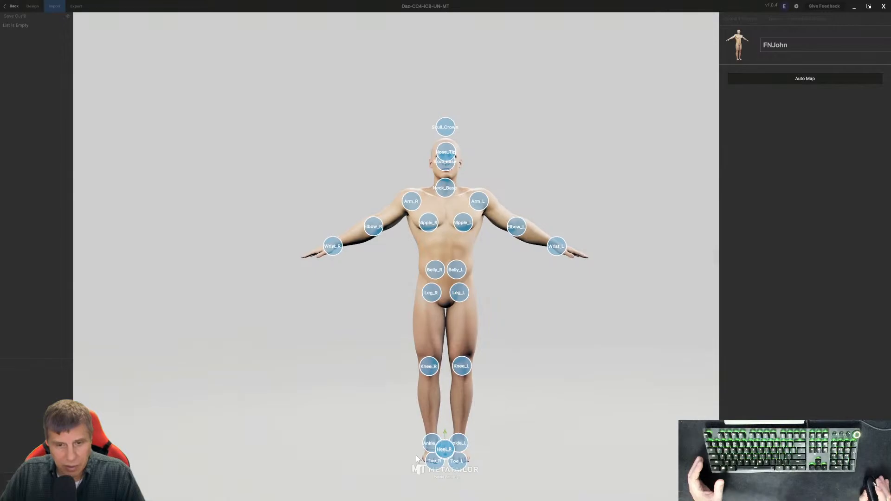
mouse_move(441, 453)
left_mouse_down()
mouse_move(432, 452)
mouse_move(459, 453)
left_mouse_up()
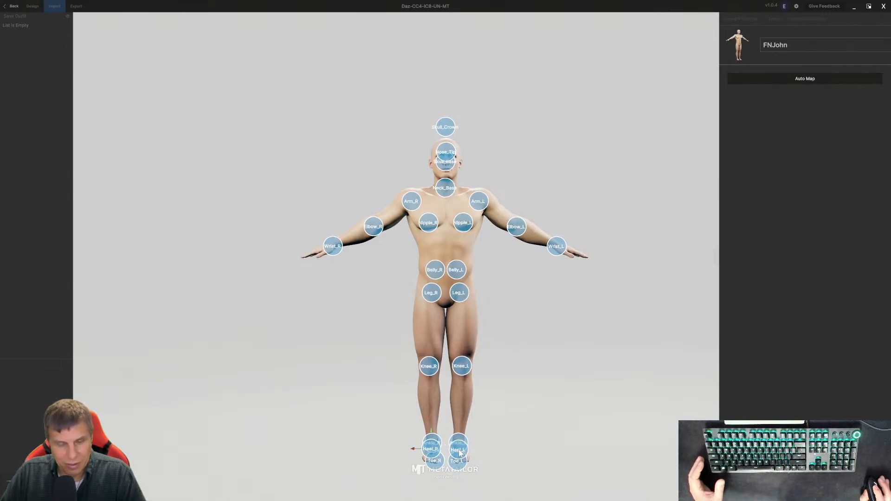
Step: Try again to shift the heel markers backward in side view and realign them with the ankles in front view
middle_click_drag(538, 409, 707, 383)
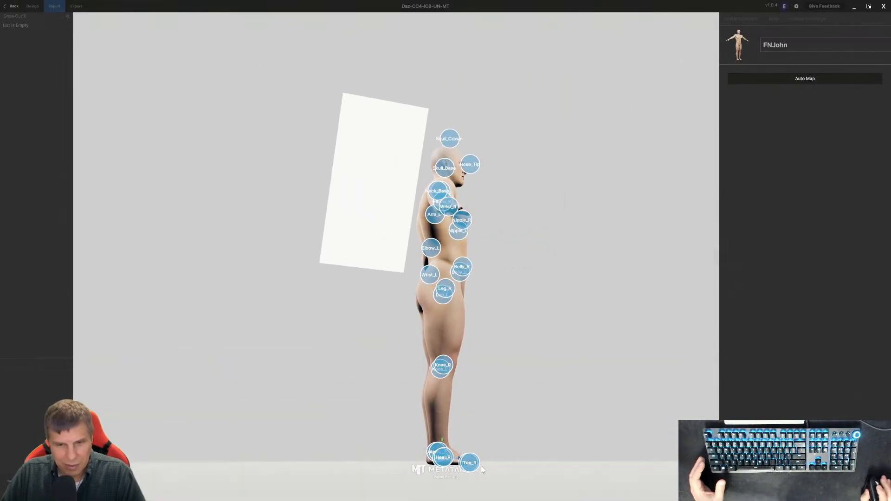
left_click_drag(444, 459, 438, 463)
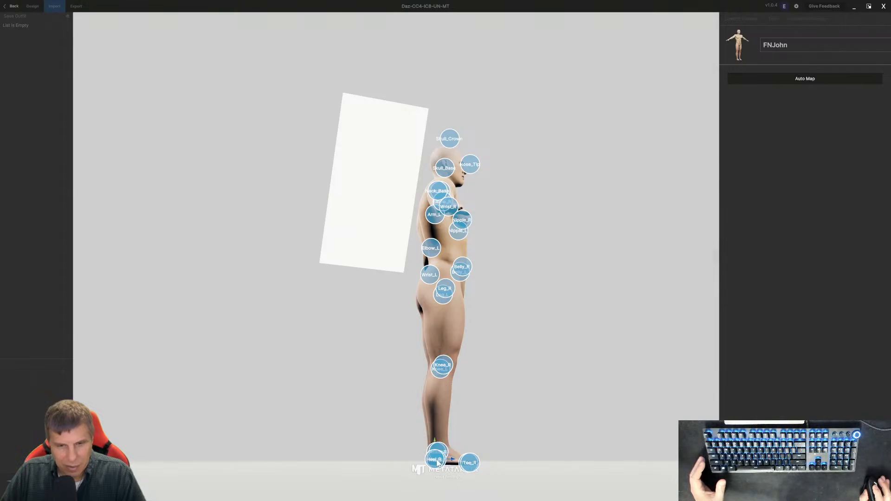
middle_click_drag(540, 421, 397, 451)
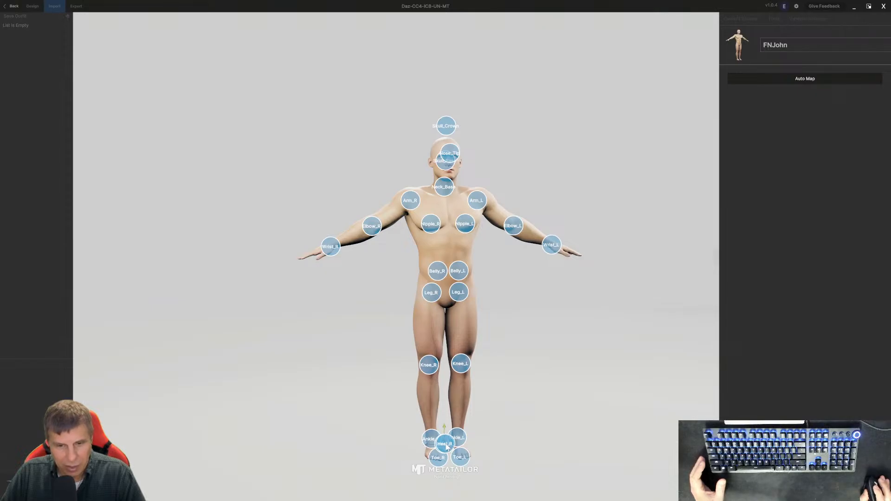
mouse_move(444, 445)
left_mouse_down()
mouse_move(433, 444)
mouse_move(457, 446)
mouse_move(432, 444)
left_mouse_up()
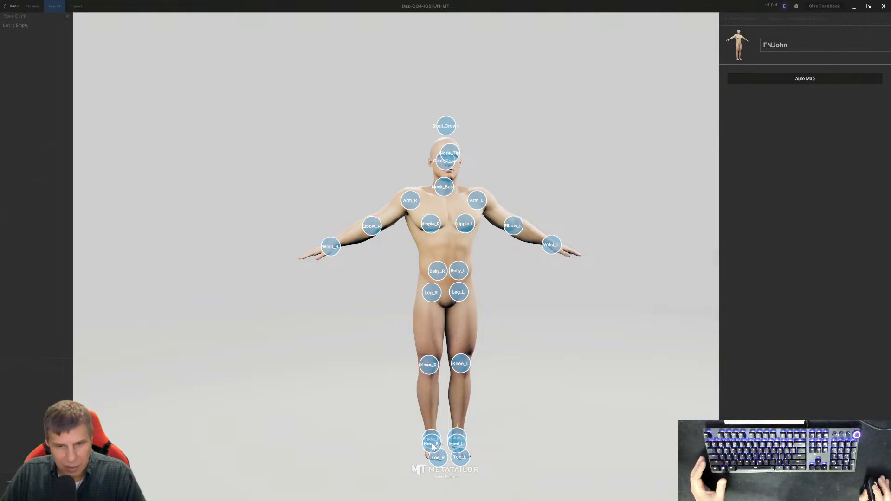
Step: Nudge the toe markers forward in side view and reposition them over each foot's toes in front view
middle_click_drag(593, 361, 747, 319)
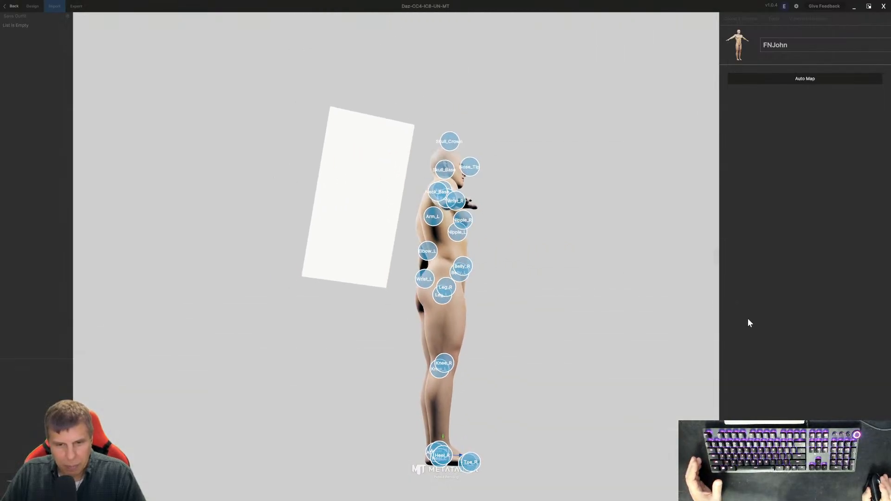
left_click_drag(460, 455, 468, 458)
mouse_move(548, 436)
middle_mouse_down()
mouse_move(372, 486)
mouse_move(405, 472)
middle_mouse_up()
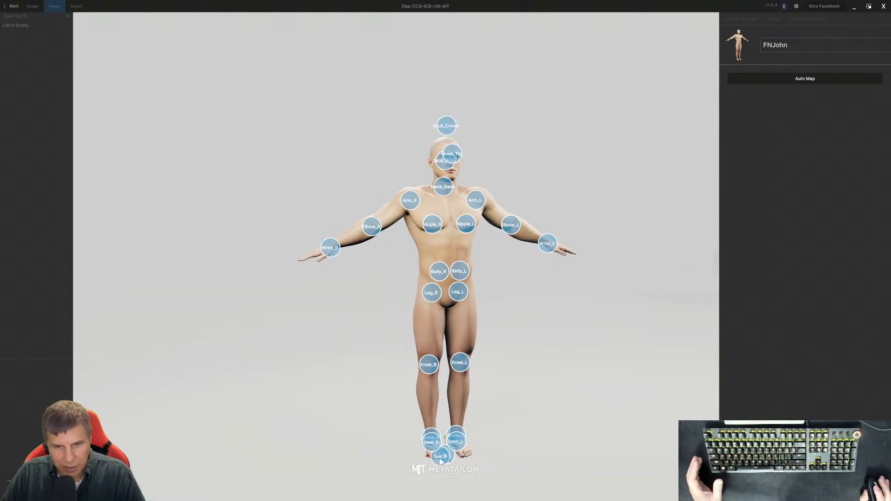
mouse_move(441, 462)
left_mouse_down()
mouse_move(470, 454)
mouse_move(432, 460)
mouse_move(445, 460)
left_mouse_up()
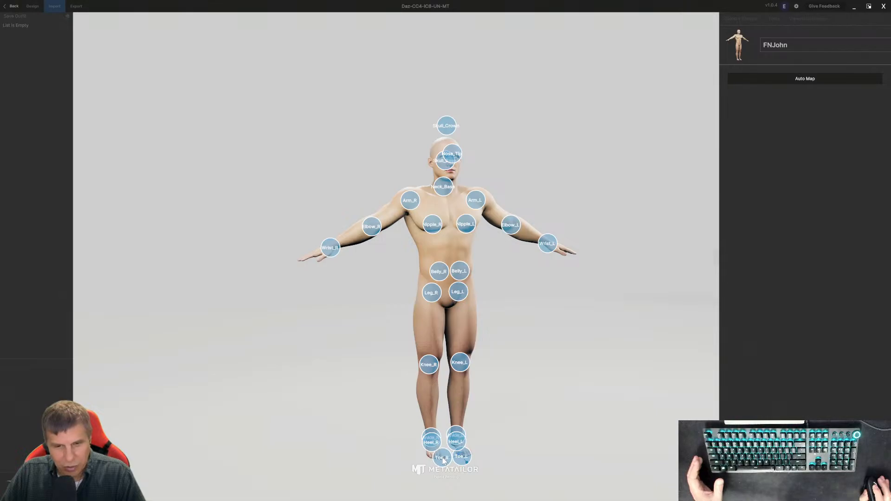
Step: Readjust the heel markers from both sides, realign them over the feet in front view, and check their depth in side view
middle_click_drag(512, 435, 639, 408)
left_click_drag(442, 464, 437, 464)
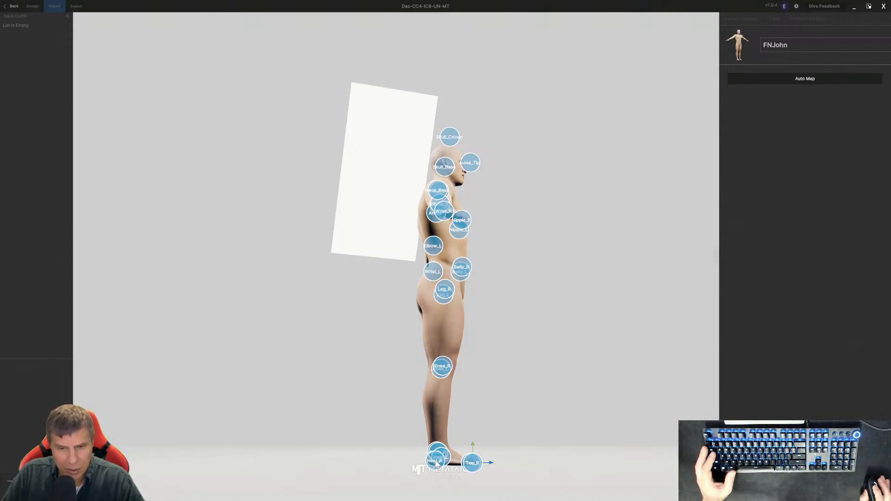
middle_click_drag(544, 436, 368, 463)
middle_click_drag(535, 439, 429, 432)
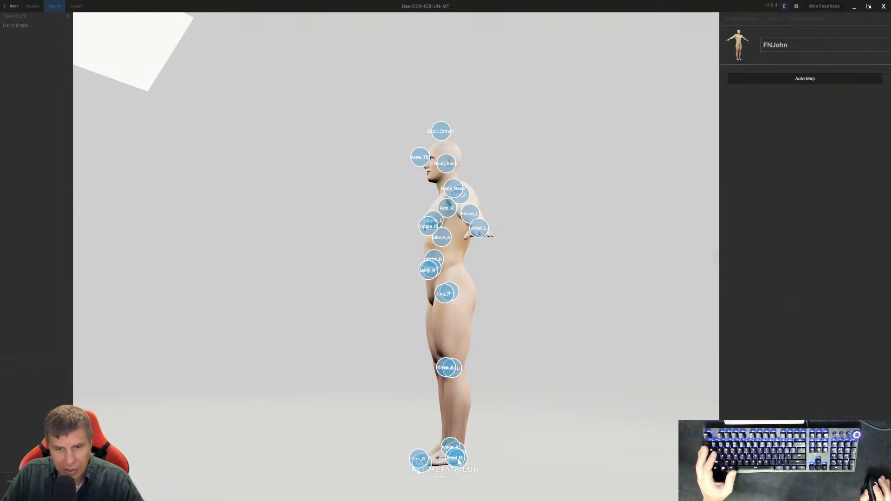
left_click_drag(463, 461, 636, 460, "alt")
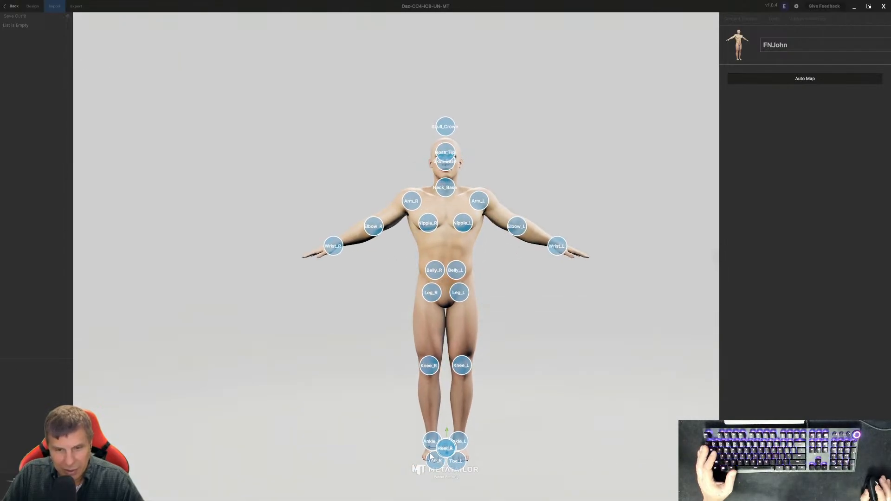
mouse_move(444, 450)
left_mouse_down()
mouse_move(433, 450)
mouse_move(462, 451)
left_mouse_up()
left_click_drag(517, 447, 640, 425, "alt")
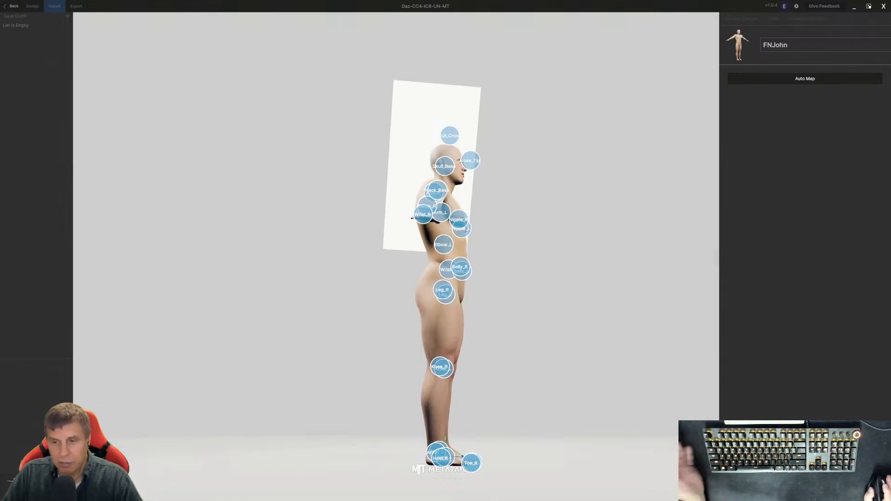
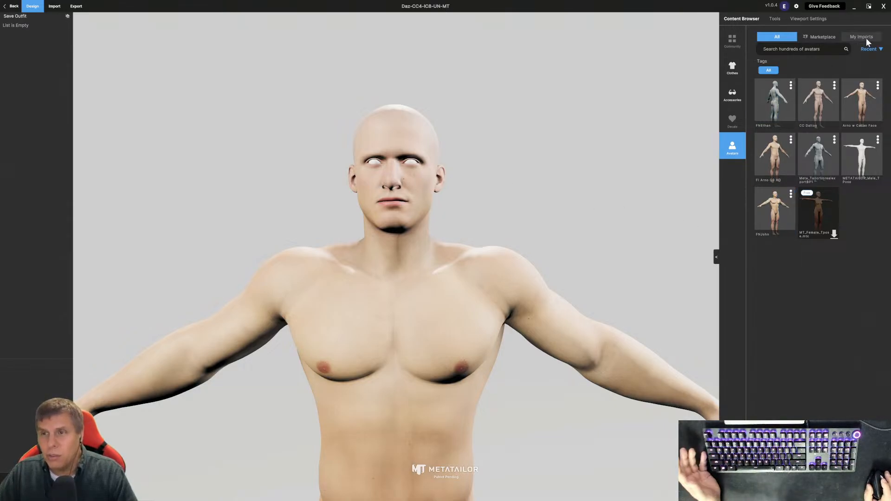
Step: Examine the avatar's material list, including the settings and texture maps of the Head material
left_click(770, 18)
left_click(751, 18)
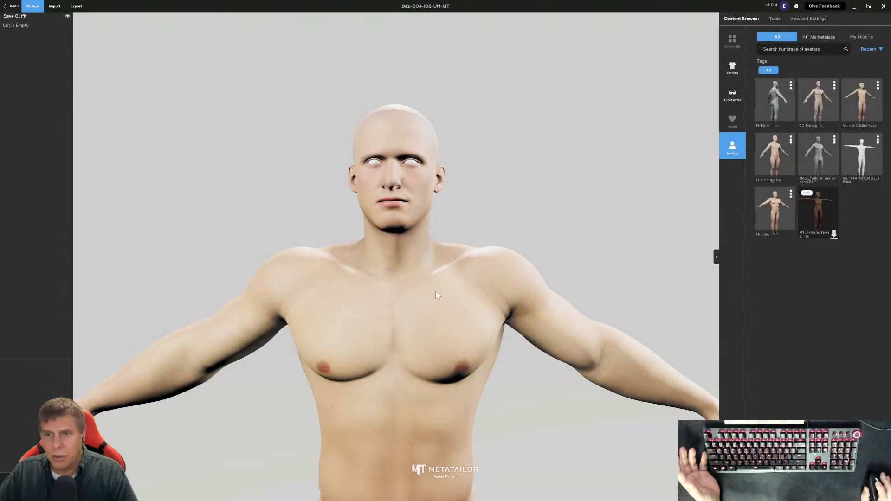
left_click(435, 291)
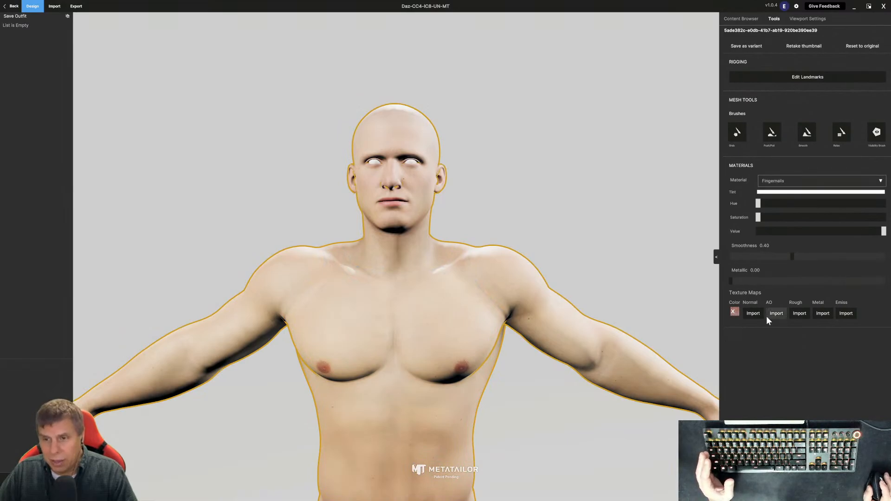
left_click(779, 184)
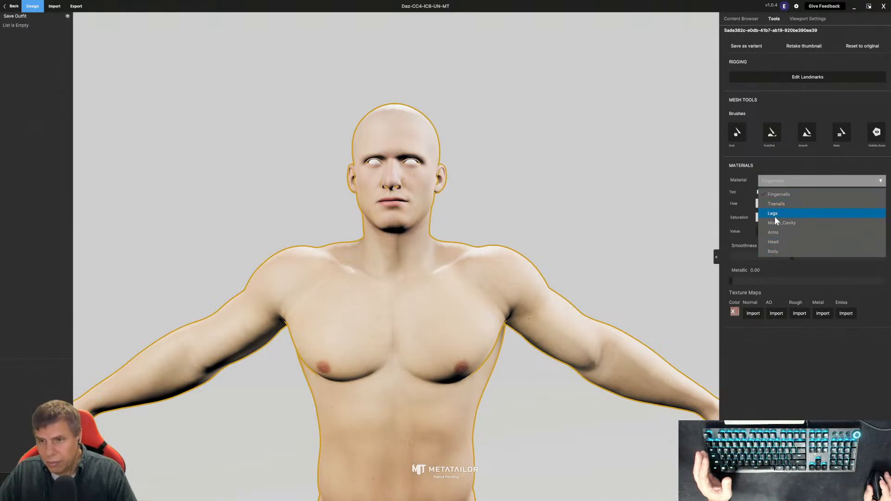
left_click(744, 247)
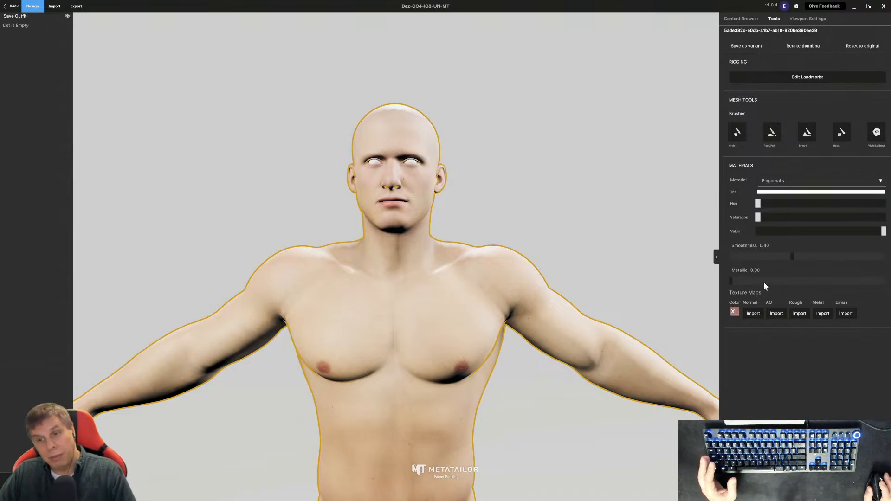
left_click(770, 181)
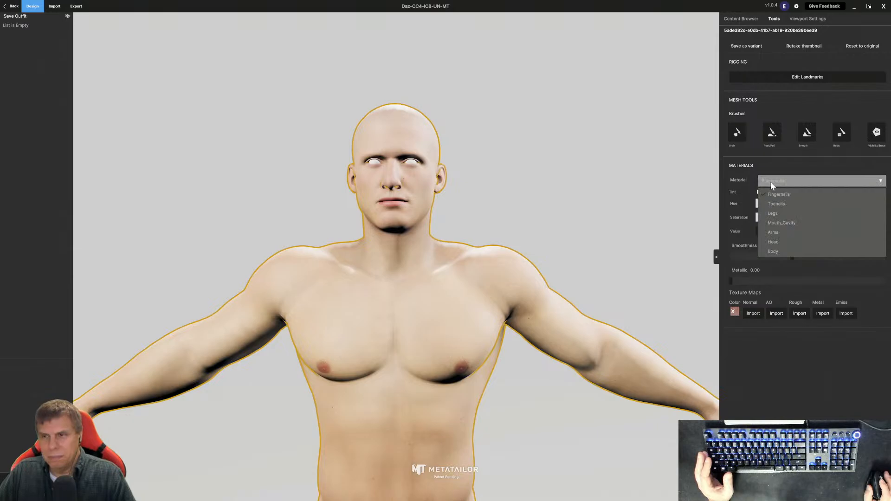
left_click(778, 171)
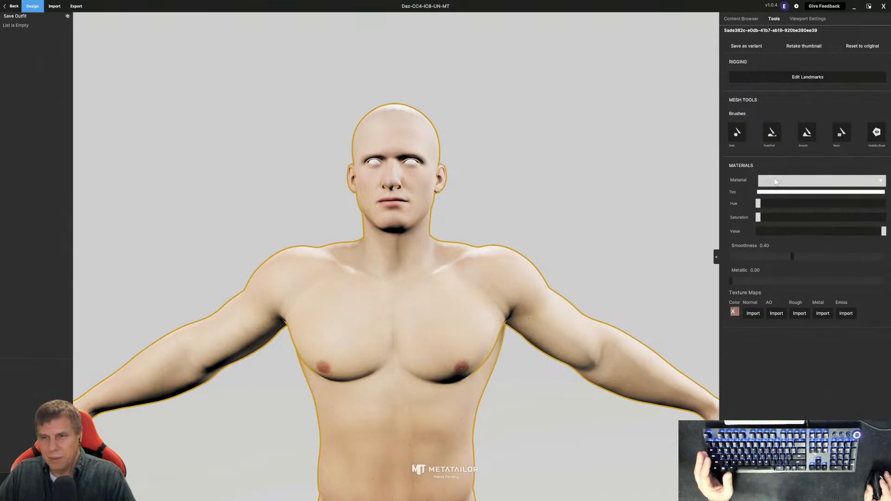
left_click(774, 182)
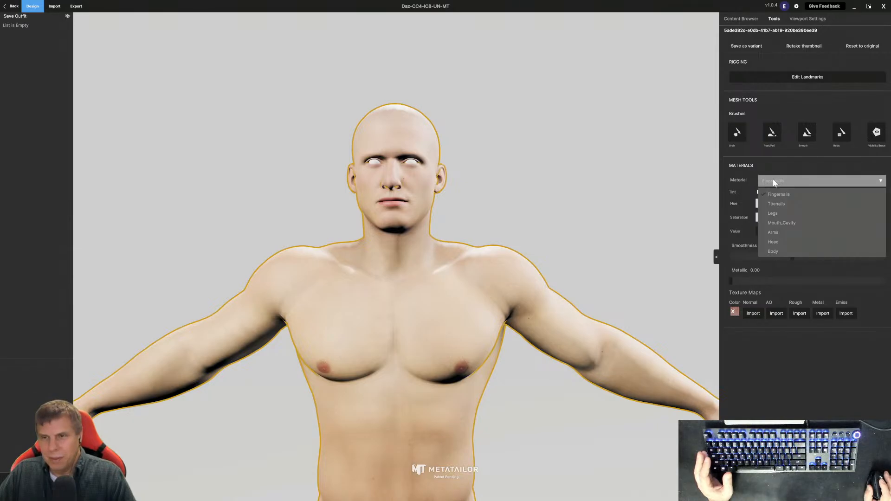
left_click(772, 249)
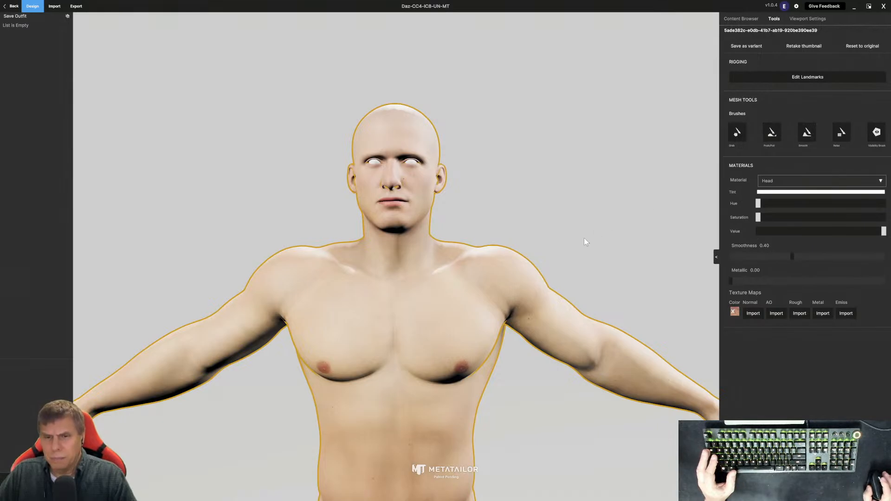
scroll(584, 238, "down", 5)
scroll(584, 237, "up", 3)
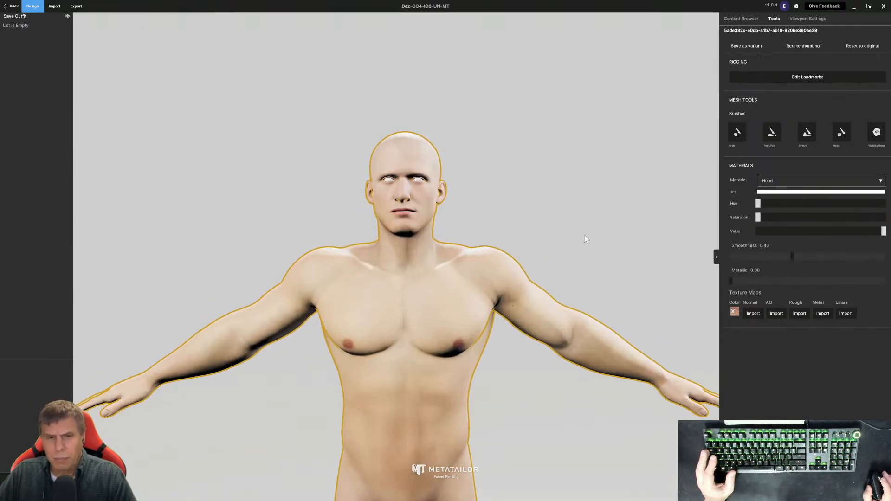
scroll(583, 230, "up", 2)
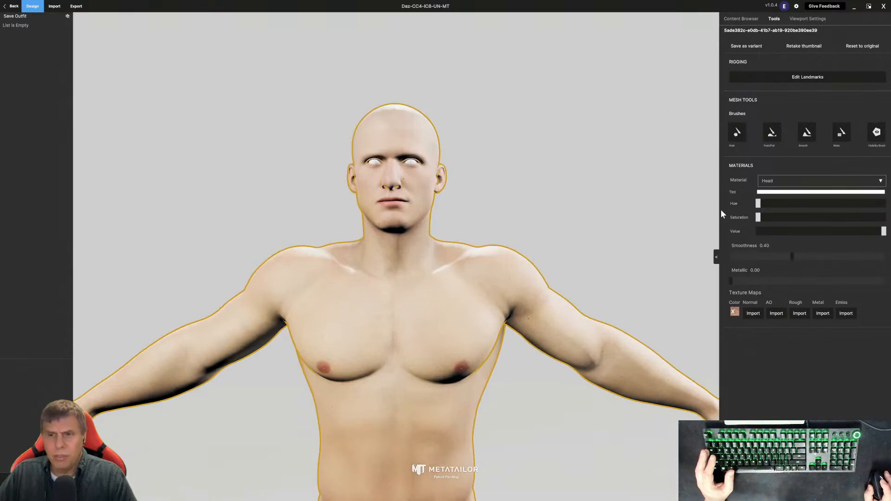
left_click(739, 18)
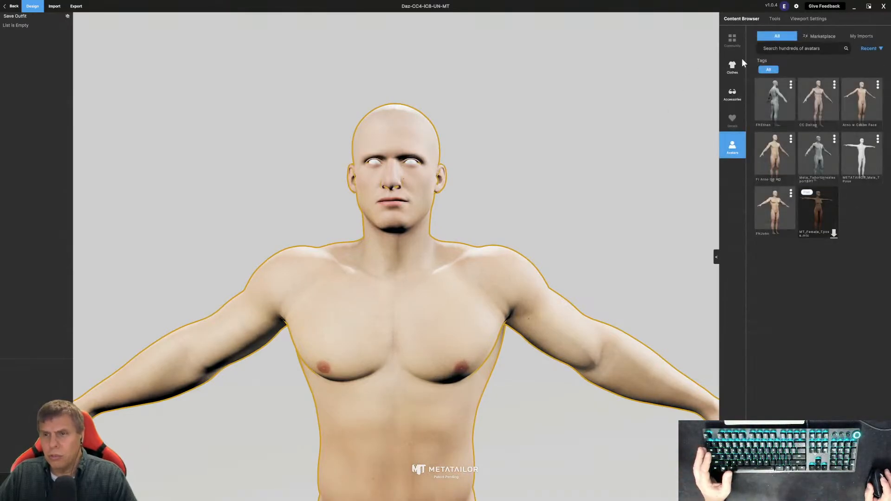
left_click(859, 37)
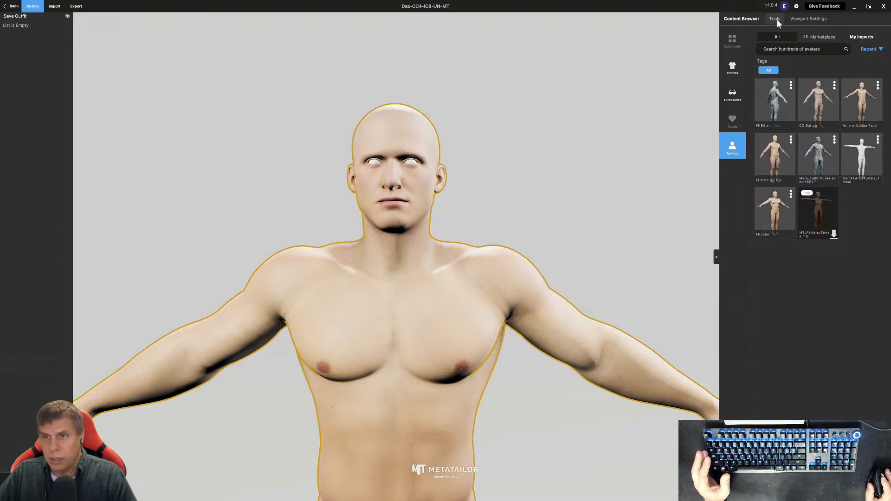
left_click(391, 288)
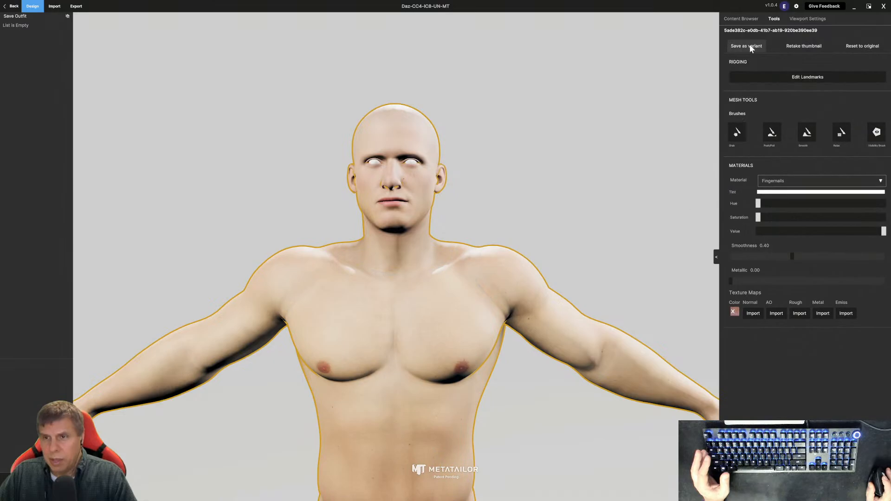
Step: Filter the clothes to imported items and dress the avatar in the Lone Cowboy Pants
left_click(742, 18)
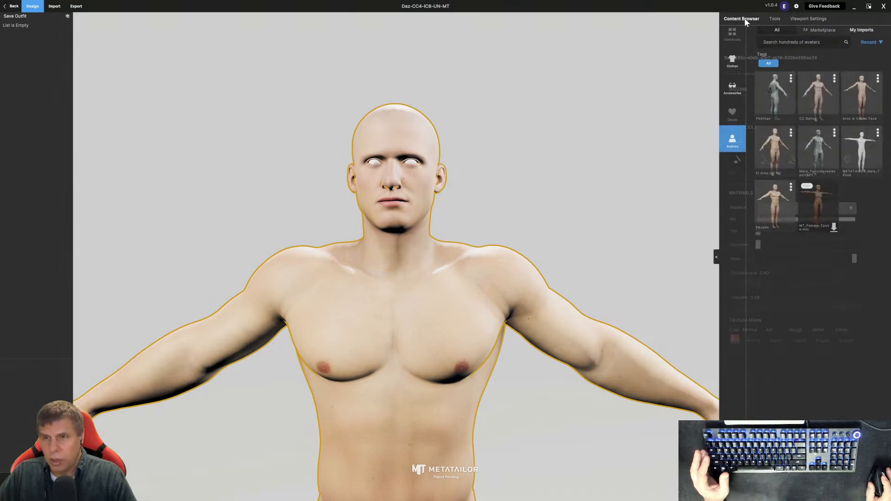
left_click(732, 68)
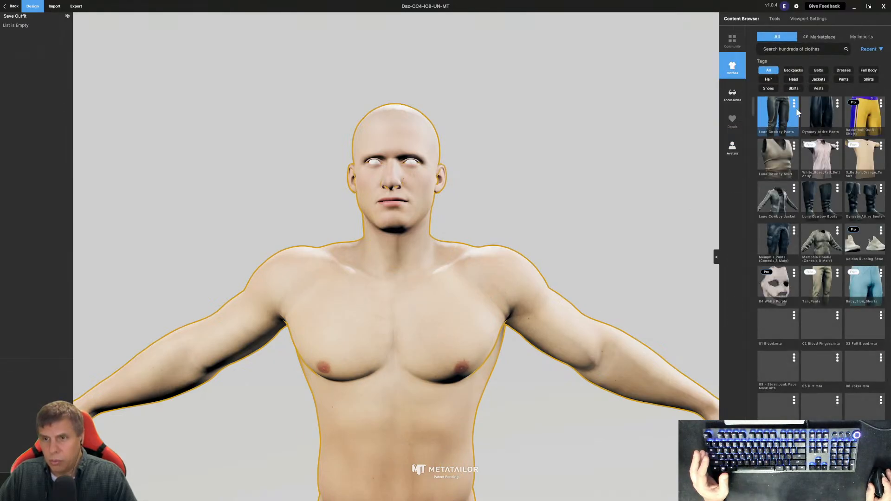
left_click(863, 36)
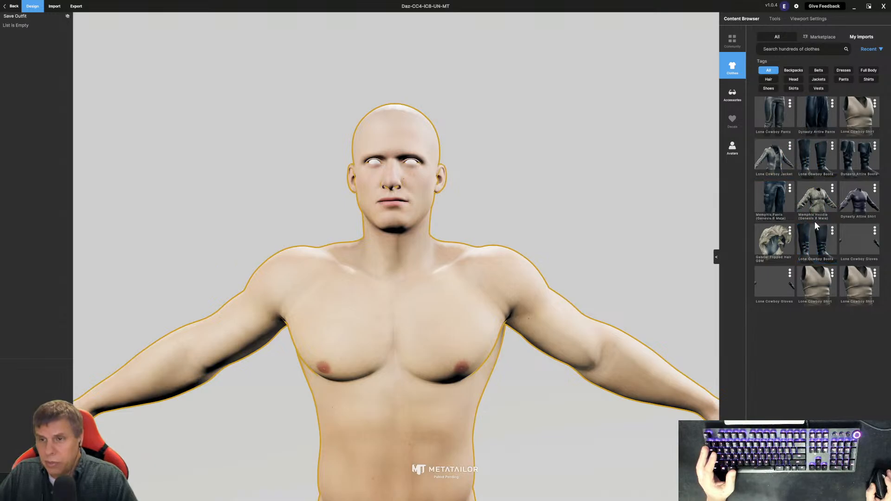
scroll(657, 209, "down", 1)
scroll(657, 211, "down", 1)
left_click(773, 112)
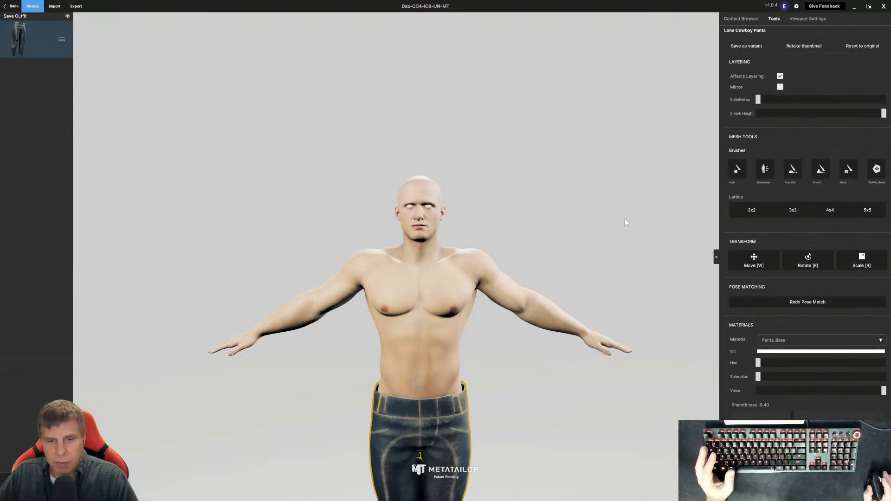
middle_click_drag(541, 398, 549, 237)
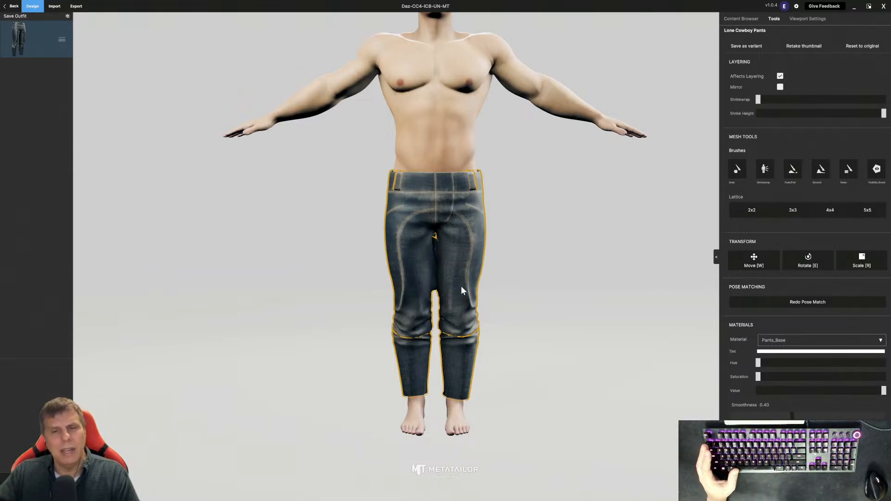
Step: Apply the Relax brush to the inner thighs of the pants, sculpting the original mesh without automatic layering
scroll(453, 273, "up", 2)
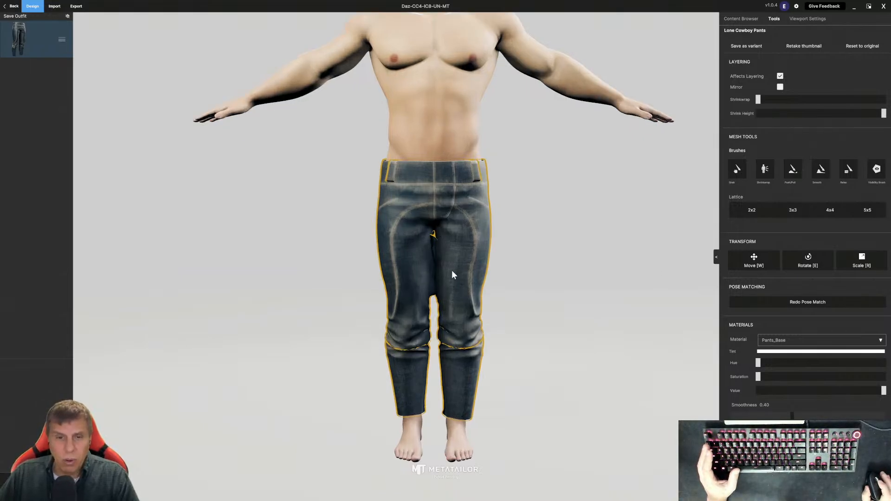
scroll(453, 275, "up", 3)
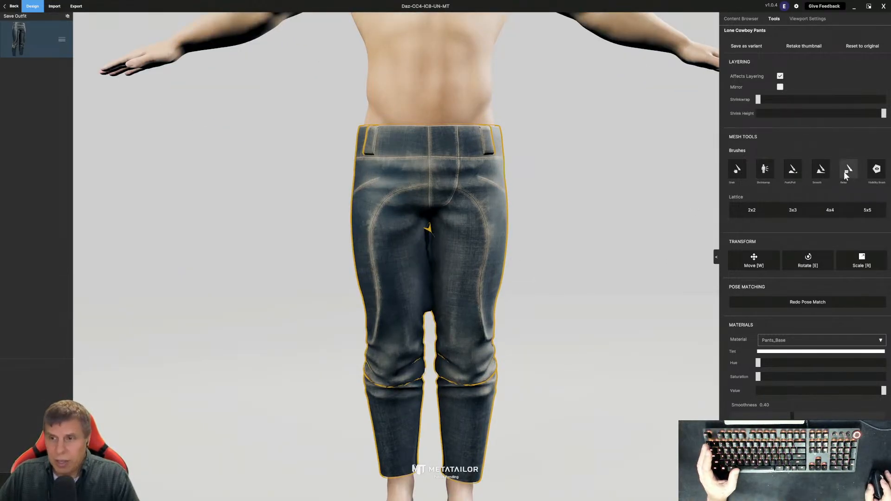
left_click(843, 171)
left_click(484, 260)
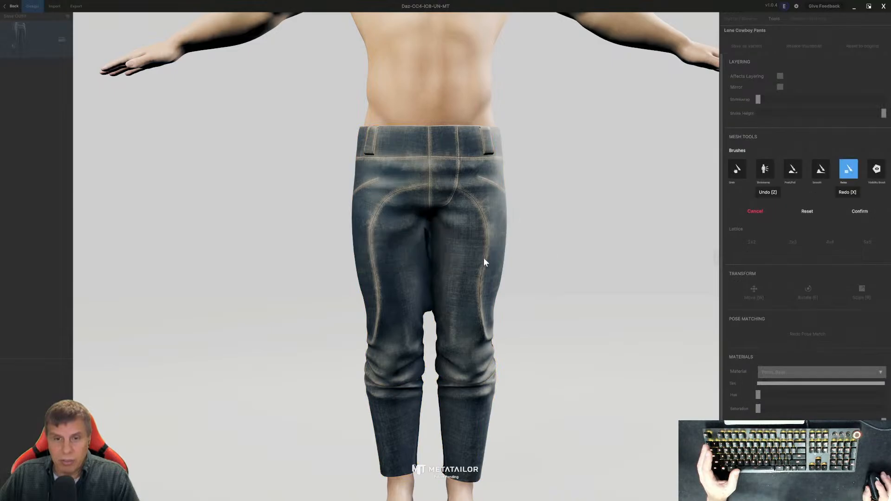
mouse_move(476, 278)
left_mouse_down()
mouse_move(430, 256)
mouse_move(426, 238)
mouse_move(425, 291)
left_mouse_up()
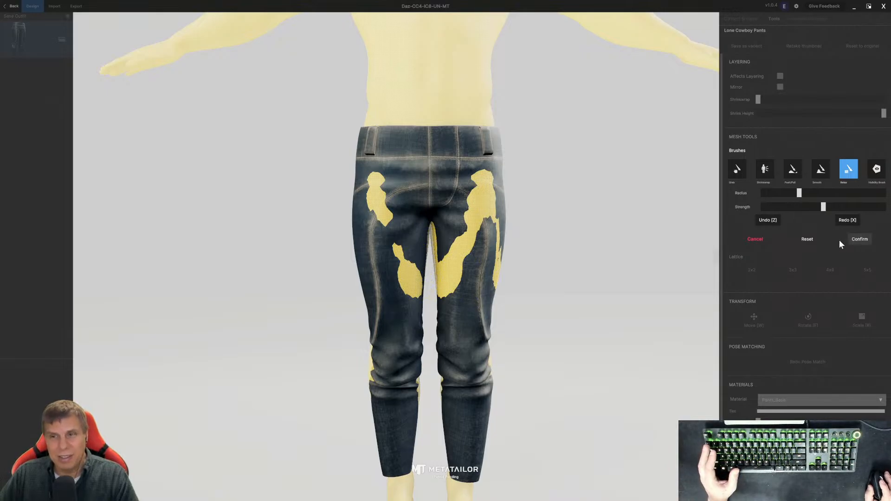
left_click(860, 239)
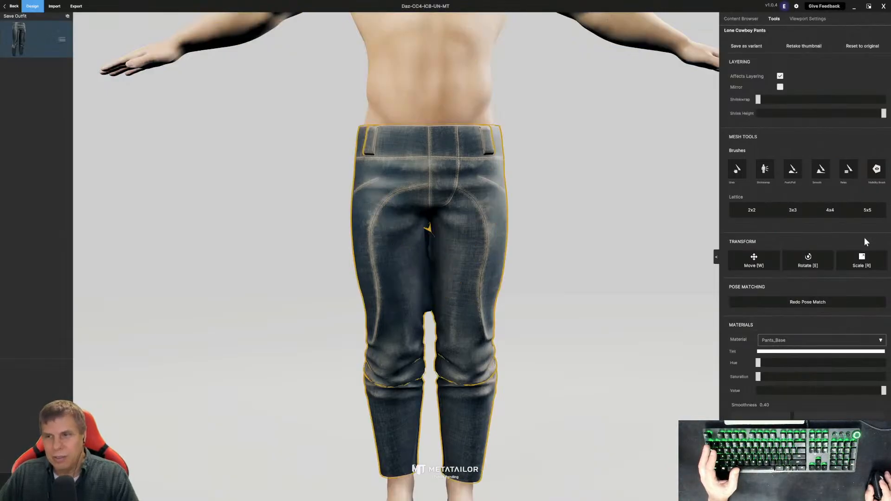
Step: Relax the front crotch folds of the pants in layered sculpt mode, raising the brush strength to maximum
left_click(848, 170)
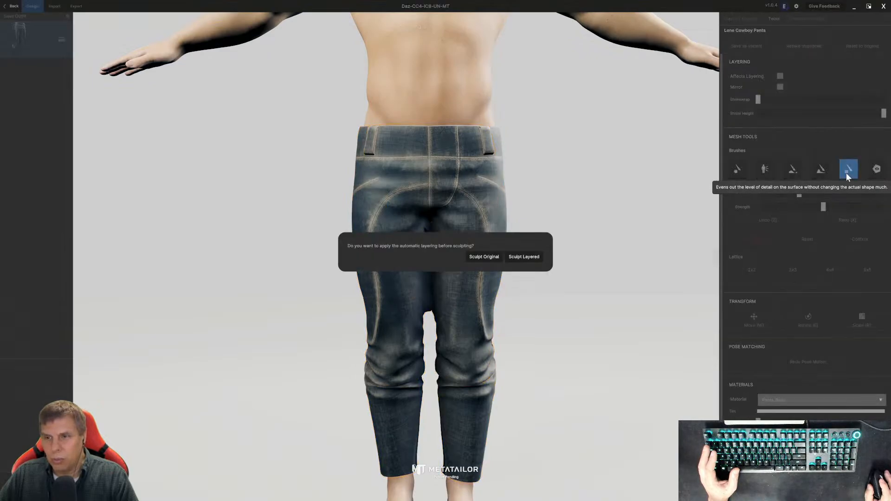
left_click(530, 258)
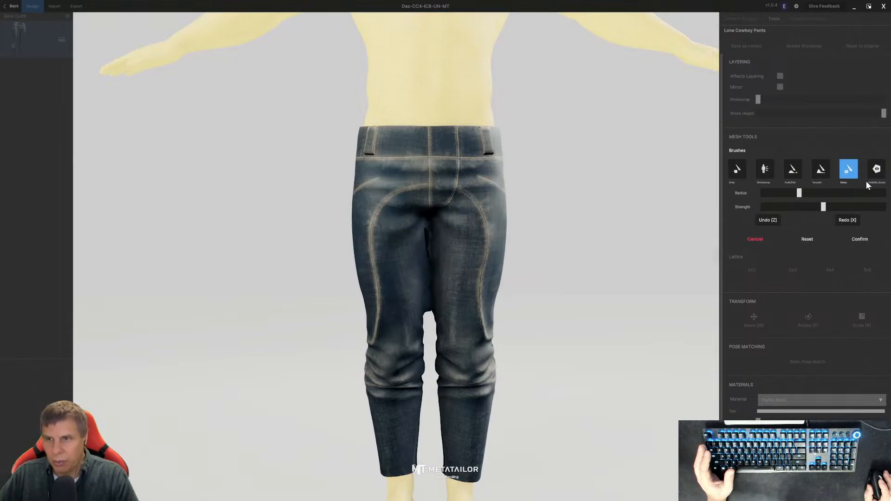
left_click_drag(429, 238, 428, 245)
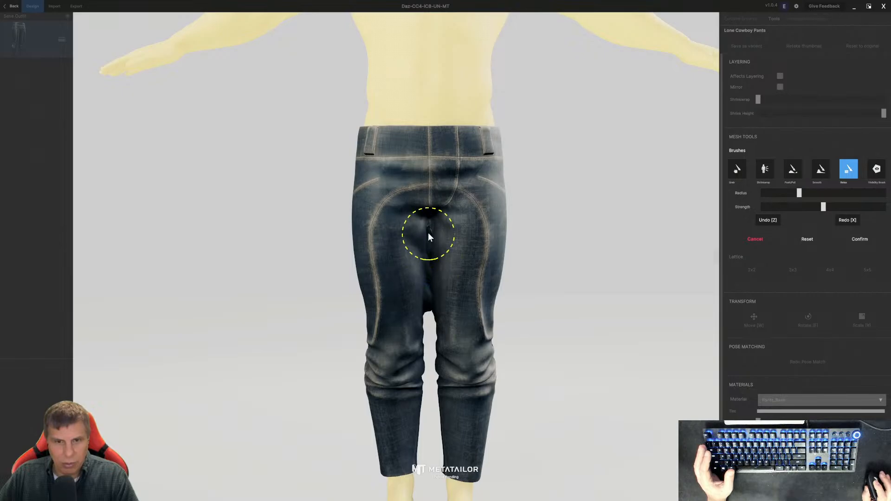
mouse_move(428, 242)
left_mouse_down()
mouse_move(423, 312)
mouse_move(429, 232)
left_mouse_up()
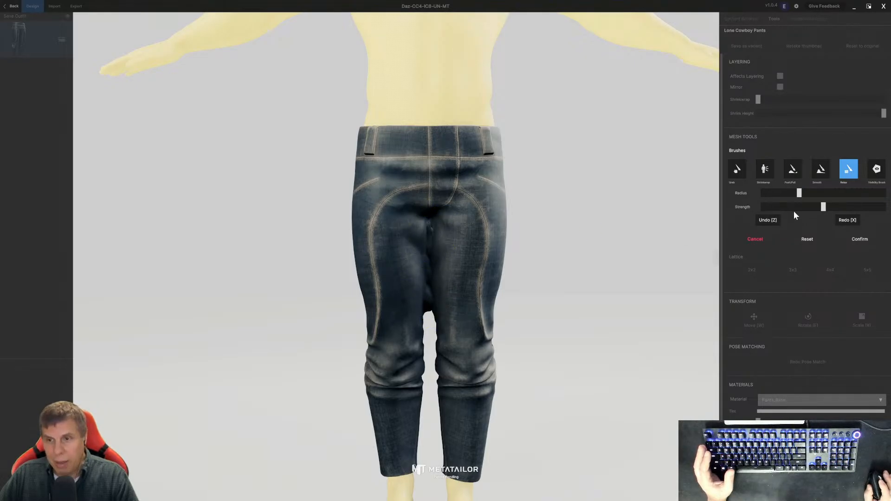
left_click_drag(823, 207, 884, 206)
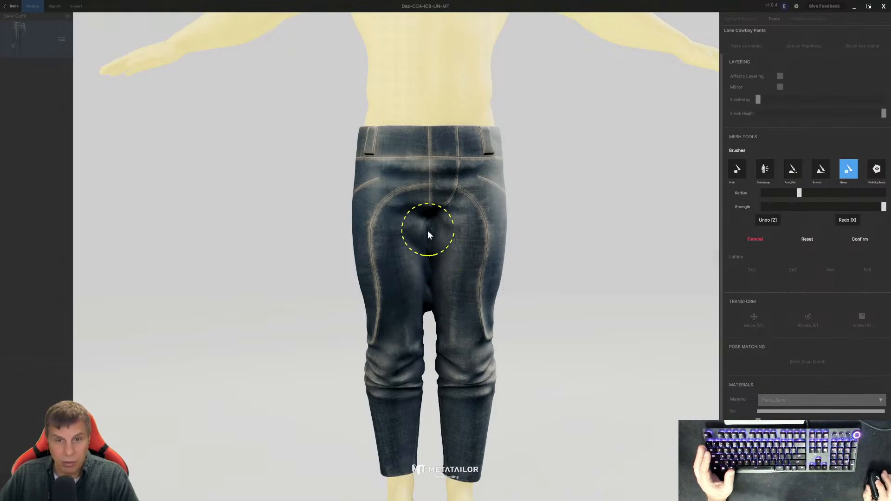
mouse_move(431, 237)
left_mouse_down()
mouse_move(426, 303)
mouse_move(434, 265)
left_mouse_up()
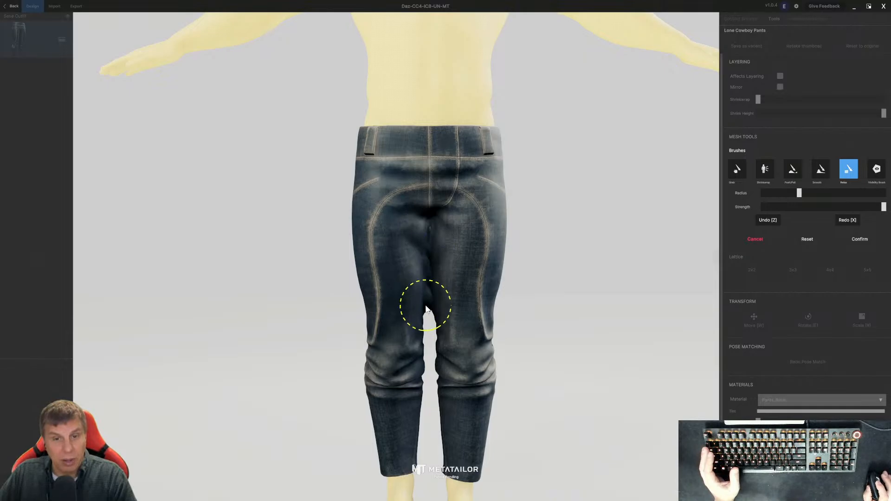
Step: Relax the crumpled folds between the thighs on the back of the pants
mouse_move(650, 314)
right_mouse_down()
mouse_move(433, 315)
mouse_move(252, 334)
mouse_move(260, 331)
right_mouse_up()
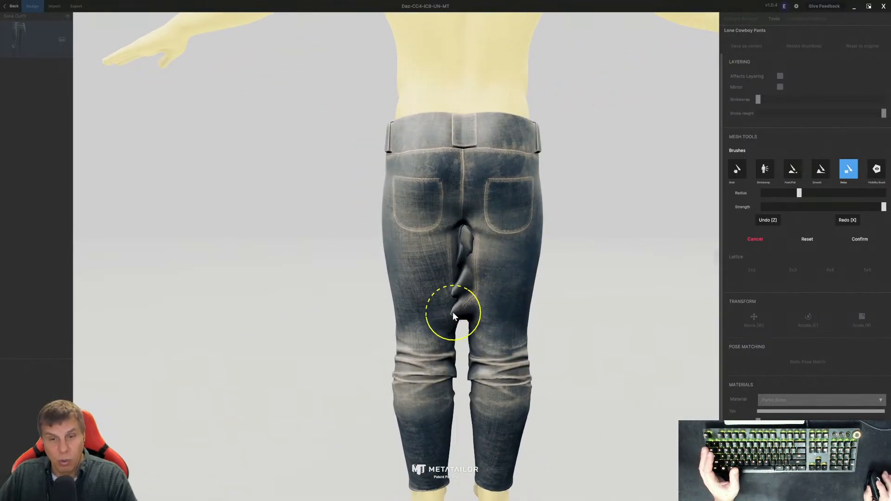
mouse_move(464, 236)
left_mouse_down()
mouse_move(459, 316)
mouse_move(461, 245)
left_mouse_up()
mouse_move(459, 290)
left_mouse_down()
mouse_move(458, 309)
mouse_move(446, 290)
mouse_move(454, 288)
mouse_move(456, 315)
mouse_move(459, 286)
mouse_move(518, 264)
left_mouse_up()
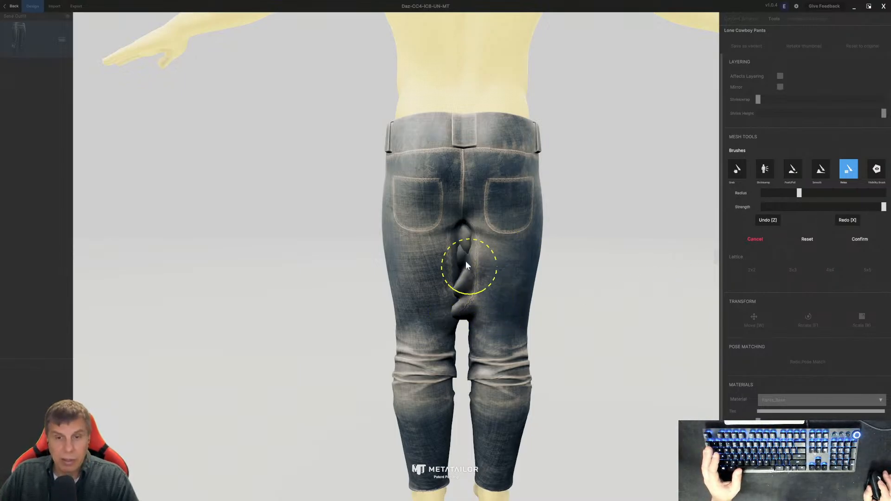
mouse_move(464, 237)
left_mouse_down()
mouse_move(456, 312)
mouse_move(463, 245)
left_mouse_up()
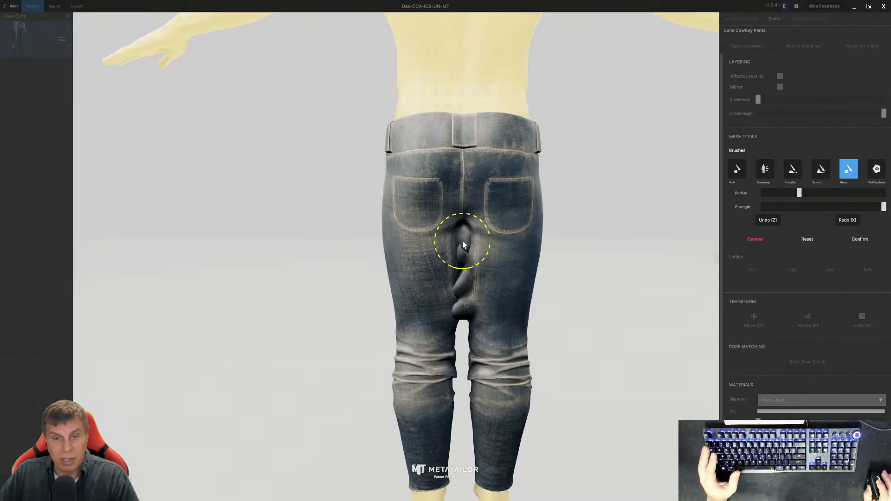
Step: Smooth the remaining folds between the thighs on the back of the pants with the Smooth brush
left_click(820, 170)
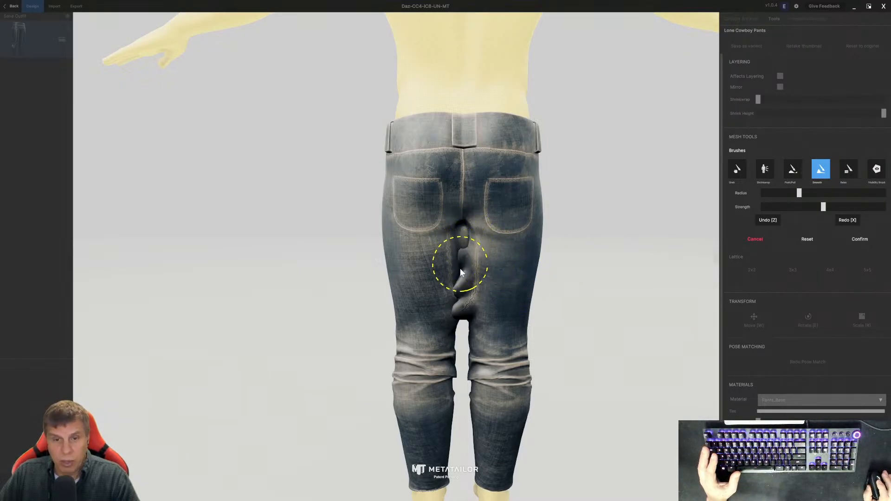
mouse_move(461, 292)
left_mouse_down()
mouse_move(459, 305)
mouse_move(462, 279)
mouse_move(463, 311)
mouse_move(464, 242)
left_mouse_up()
mouse_move(463, 315)
left_mouse_down()
mouse_move(463, 288)
mouse_move(464, 319)
left_mouse_up()
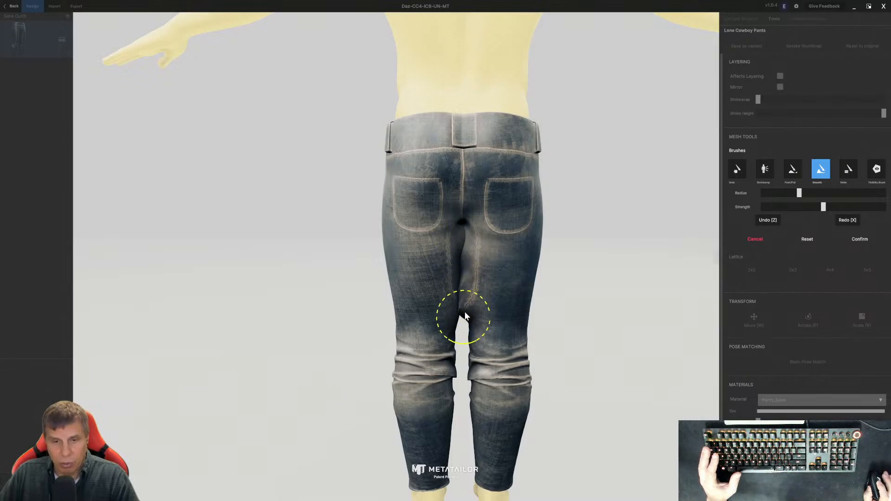
mouse_move(473, 307)
right_mouse_down()
mouse_move(330, 316)
mouse_move(107, 268)
right_mouse_up()
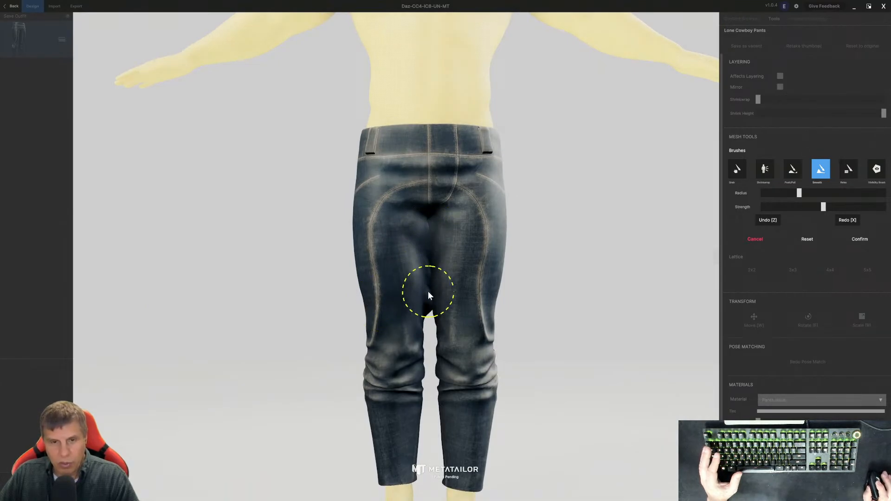
Step: Smooth and relax the remaining folds between the thighs of the pants, checking the result from front and back
left_click_drag(428, 305, 433, 249)
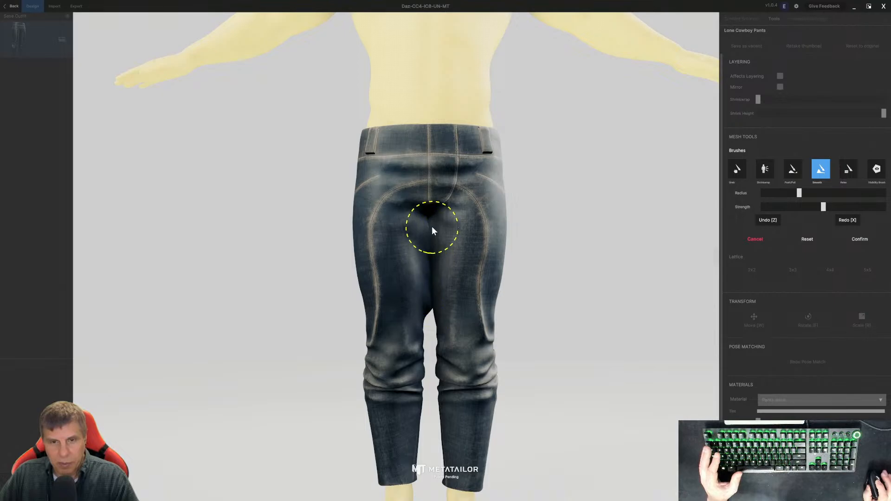
left_click(847, 170)
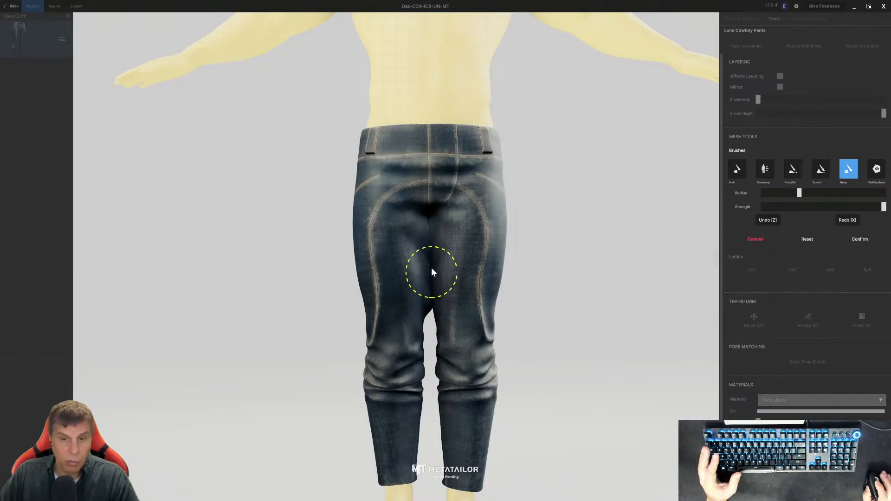
left_click_drag(575, 304, 188, 308)
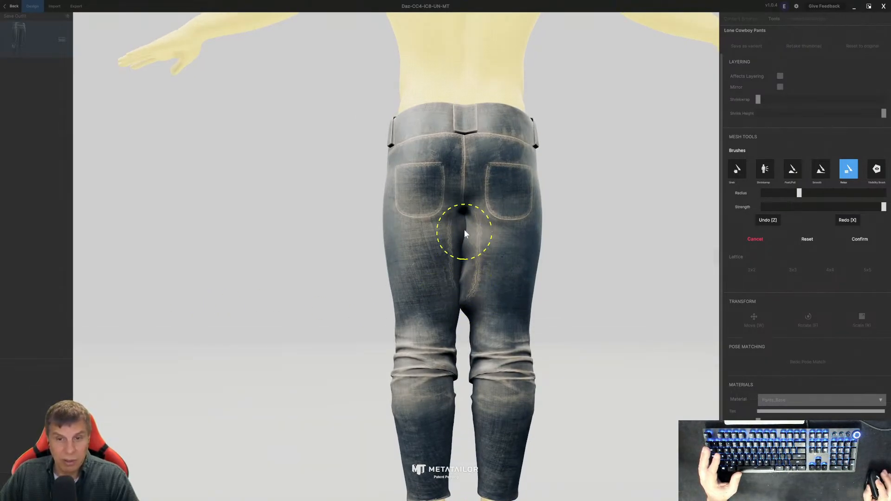
left_click_drag(598, 281, 248, 295)
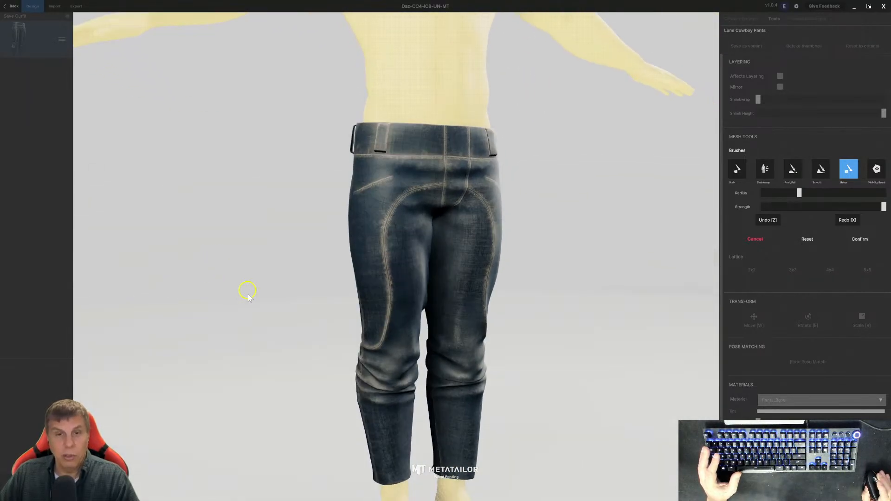
scroll(303, 293, "up", 5)
scroll(308, 291, "down", 8)
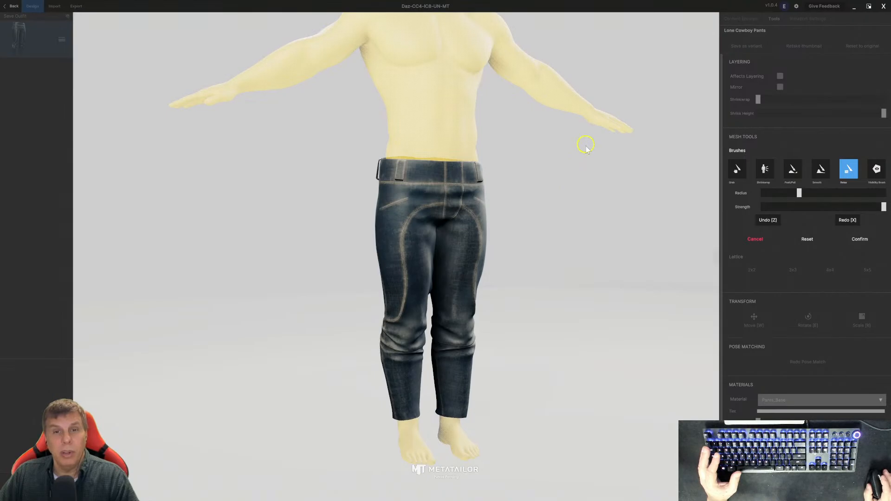
left_click_drag(585, 147, 549, 146)
middle_click_drag(549, 139, 526, 170)
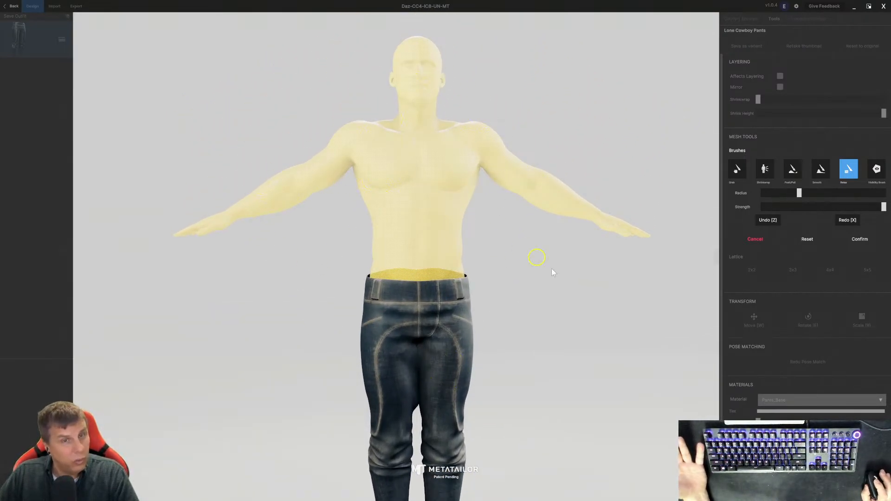
scroll(534, 378, "down", 3)
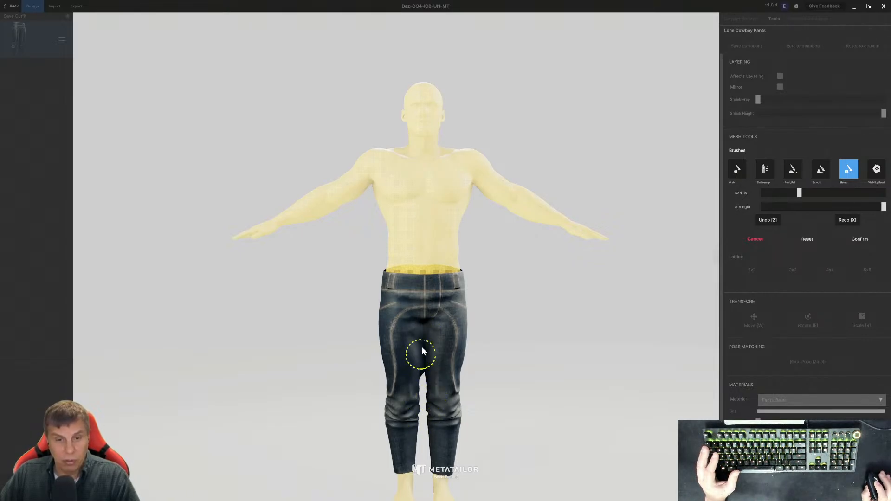
Step: Smooth the inner thighs of the pants just above the knees on the front and back
left_click(822, 169)
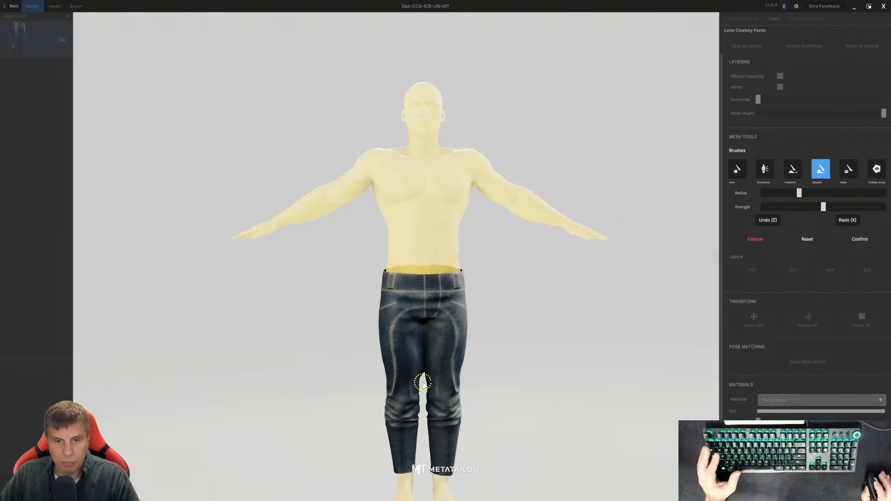
left_click_drag(563, 370, 95, 344)
mouse_move(463, 371)
left_mouse_down()
mouse_move(471, 350)
mouse_move(471, 370)
mouse_move(469, 330)
mouse_move(470, 365)
left_mouse_up()
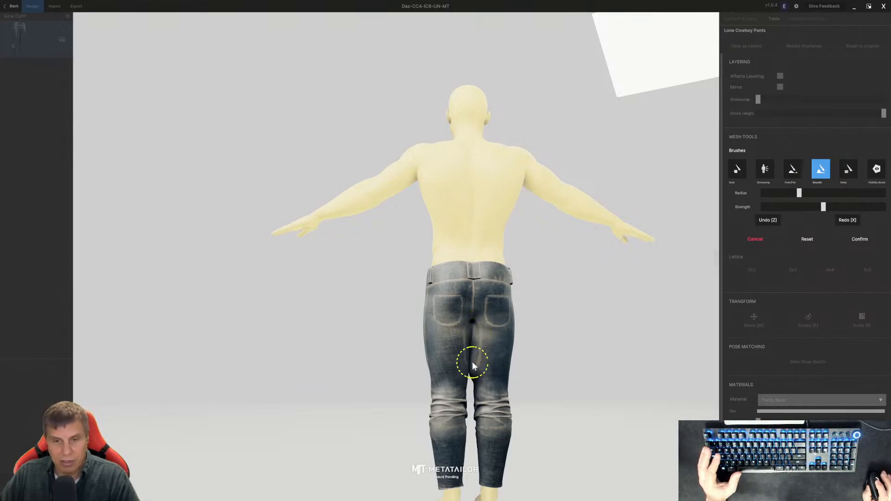
scroll(473, 365, "up", 4)
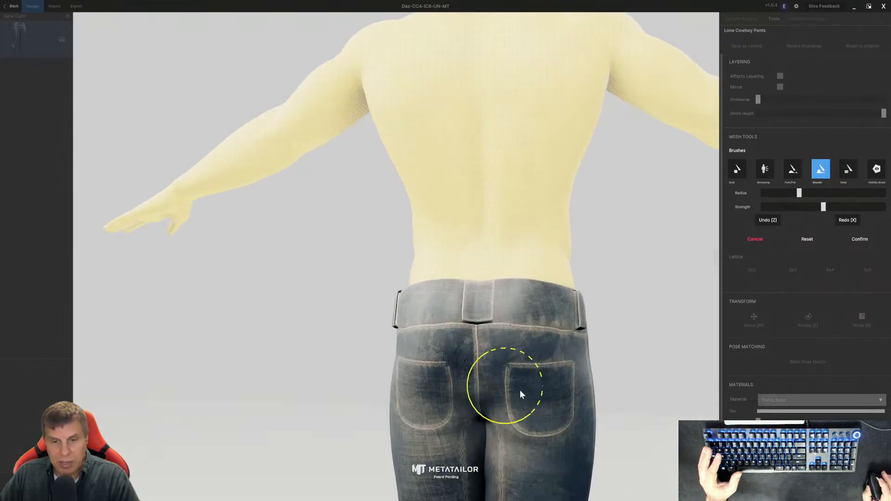
mouse_move(622, 409)
middle_mouse_down()
mouse_move(589, 357)
mouse_move(603, 351)
middle_mouse_up()
mouse_move(440, 320)
left_mouse_down()
mouse_move(438, 307)
mouse_move(465, 308)
left_mouse_up()
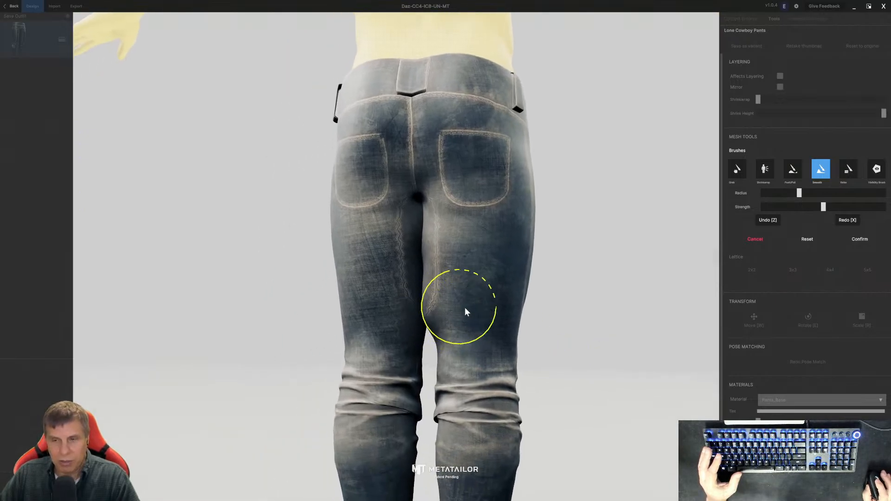
Step: Shrinkwrap the inner thighs of the pants with a smaller brush radius on the back and front, and confirm the sculpt
left_click(763, 171)
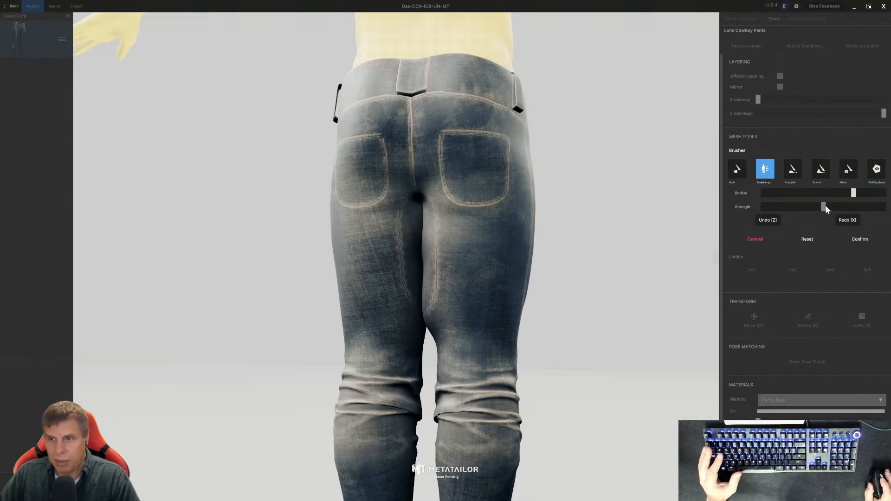
left_click_drag(854, 193, 814, 193)
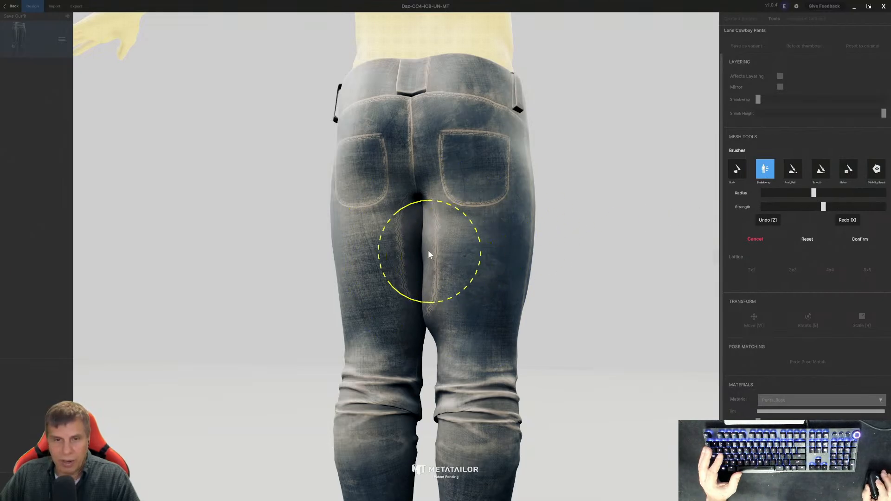
mouse_move(419, 239)
left_mouse_down()
mouse_move(416, 284)
mouse_move(428, 310)
mouse_move(430, 234)
left_mouse_up()
mouse_move(616, 274)
left_mouse_down()
mouse_move(558, 299)
mouse_move(40, 258)
mouse_move(204, 294)
mouse_move(265, 277)
mouse_move(355, 283)
left_mouse_up()
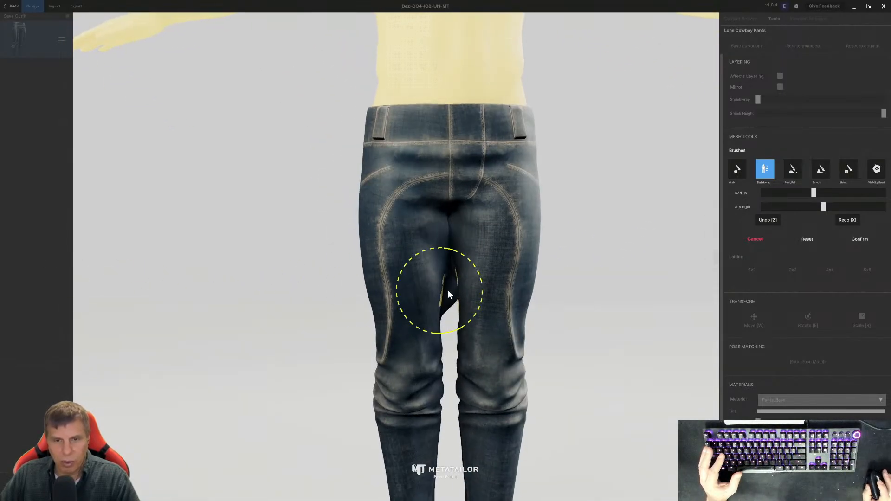
left_click_drag(448, 286, 450, 236)
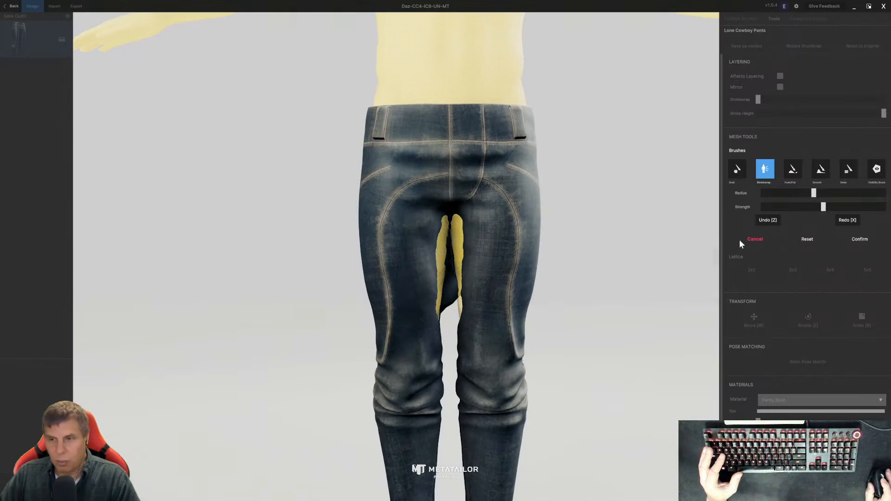
left_click(858, 240)
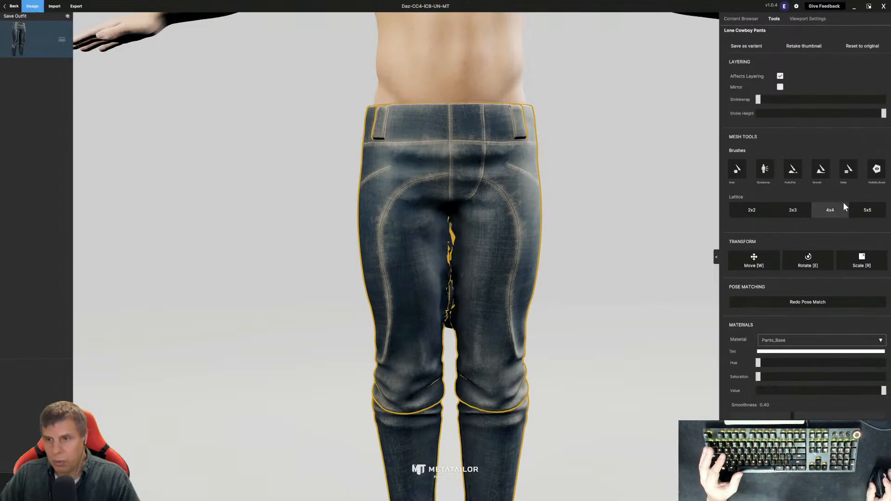
Step: Relax the fabric between the thighs on the front and back of the pants in a new sculpt session
left_click(848, 170)
left_click(523, 257)
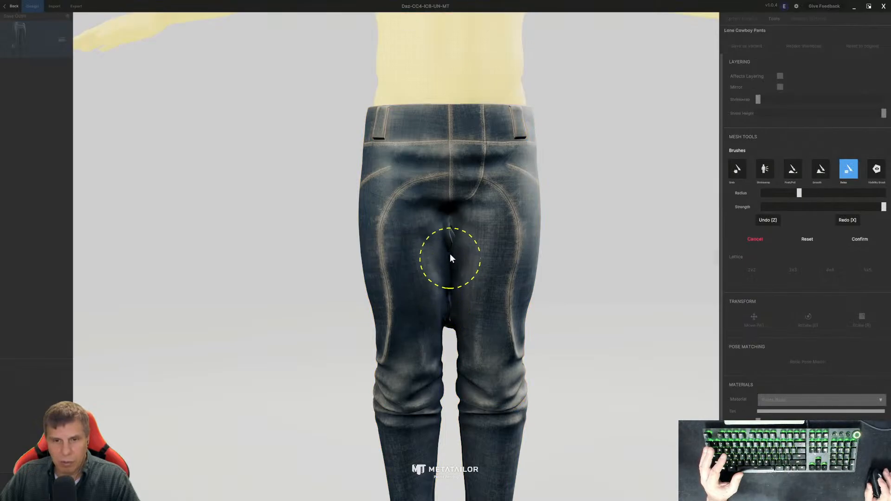
mouse_move(450, 235)
left_mouse_down()
mouse_move(447, 321)
mouse_move(449, 230)
left_mouse_up()
left_click_drag(596, 300, 208, 284)
mouse_move(455, 333)
left_mouse_down()
mouse_move(463, 241)
mouse_move(461, 333)
left_mouse_up()
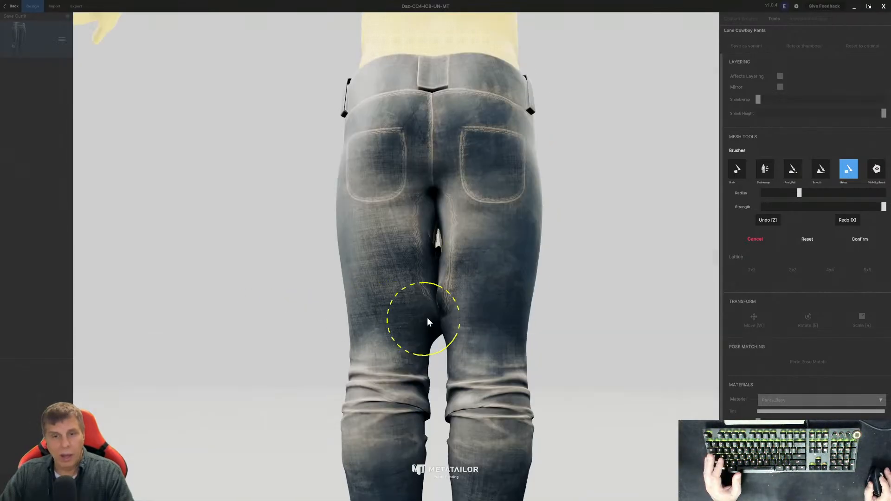
mouse_move(427, 319)
left_mouse_down()
mouse_move(436, 324)
mouse_move(444, 316)
mouse_move(441, 292)
mouse_move(439, 304)
left_mouse_up()
mouse_move(439, 305)
right_mouse_down()
mouse_move(451, 305)
mouse_move(441, 255)
right_mouse_up()
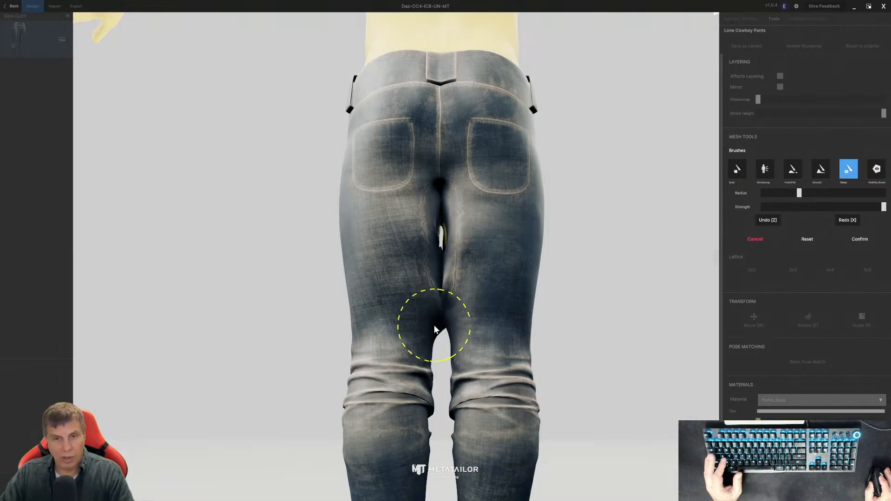
mouse_move(438, 255)
right_mouse_down()
mouse_move(741, 336)
mouse_move(808, 305)
mouse_move(748, 298)
right_mouse_up()
mouse_move(680, 251)
middle_mouse_down()
mouse_move(638, 251)
mouse_move(652, 251)
mouse_move(664, 232)
middle_mouse_up()
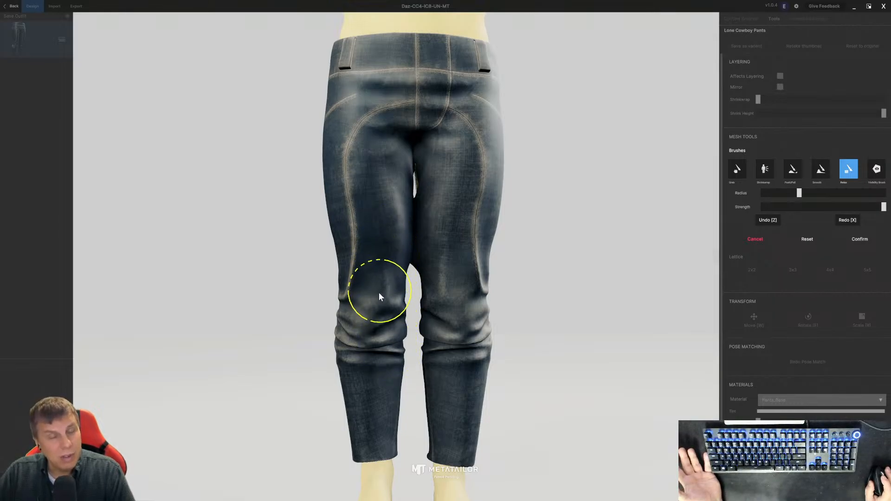
Step: Shrinkwrap the inner thighs on the front of the pants to open the gap between the legs
middle_click_drag(592, 136, 578, 274)
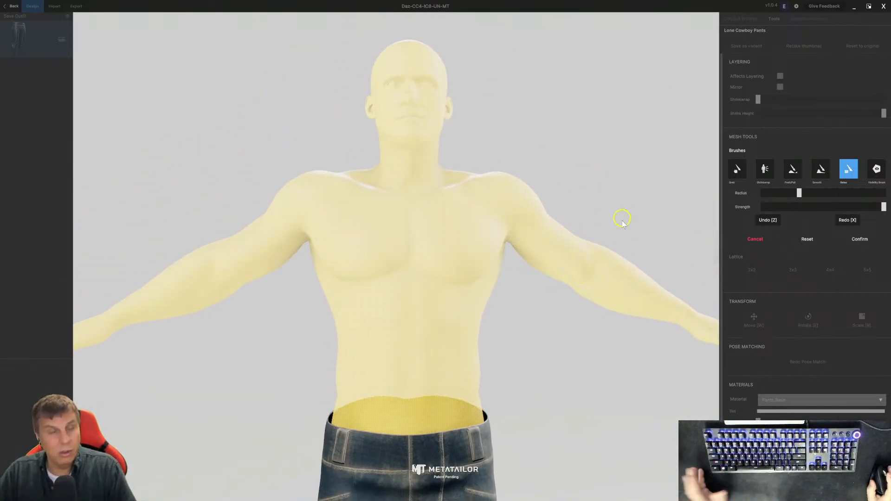
scroll(615, 375, "down", 3)
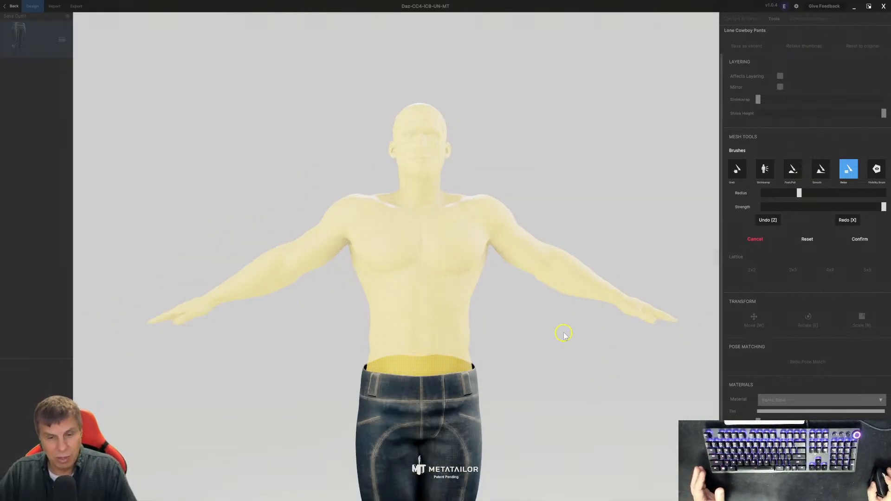
middle_click_drag(562, 384, 573, 322)
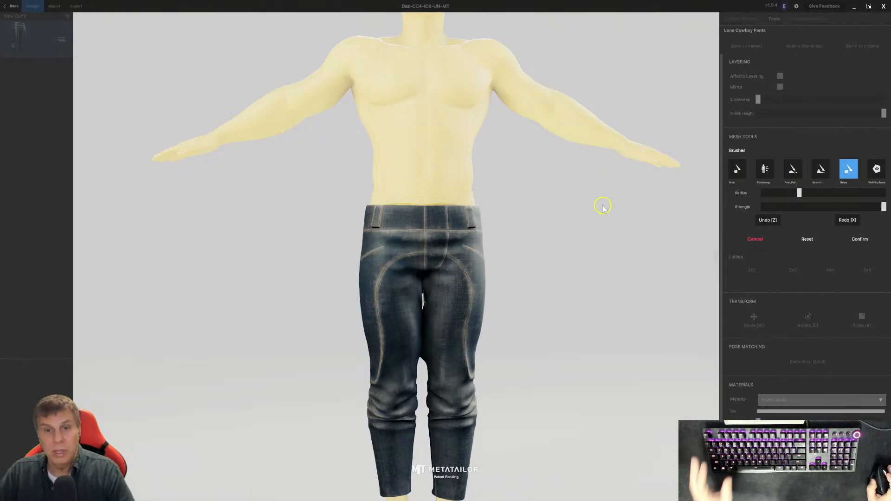
scroll(593, 214, "up", 2)
scroll(578, 224, "down", 3)
scroll(579, 185, "up", 3)
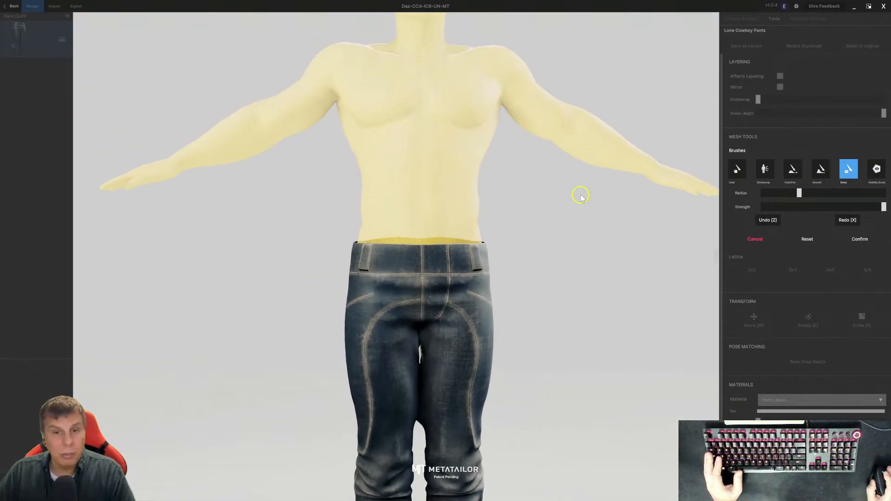
scroll(577, 200, "down", 1)
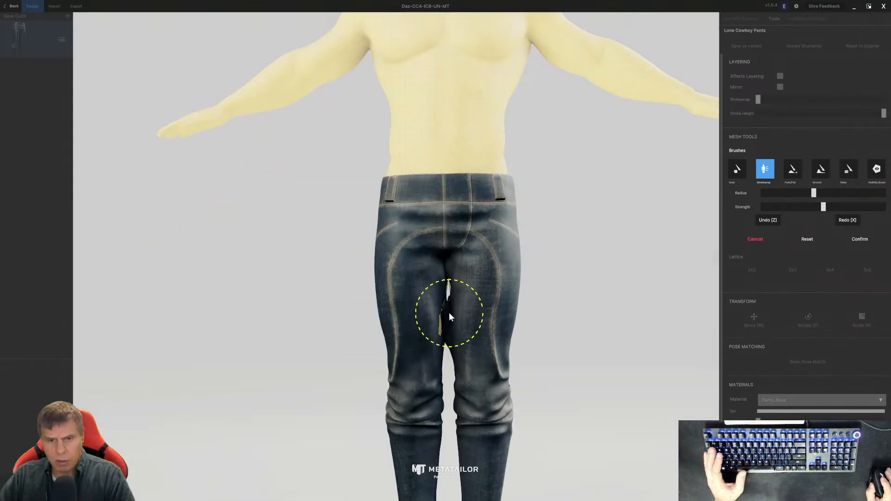
left_click_drag(449, 313, 447, 334)
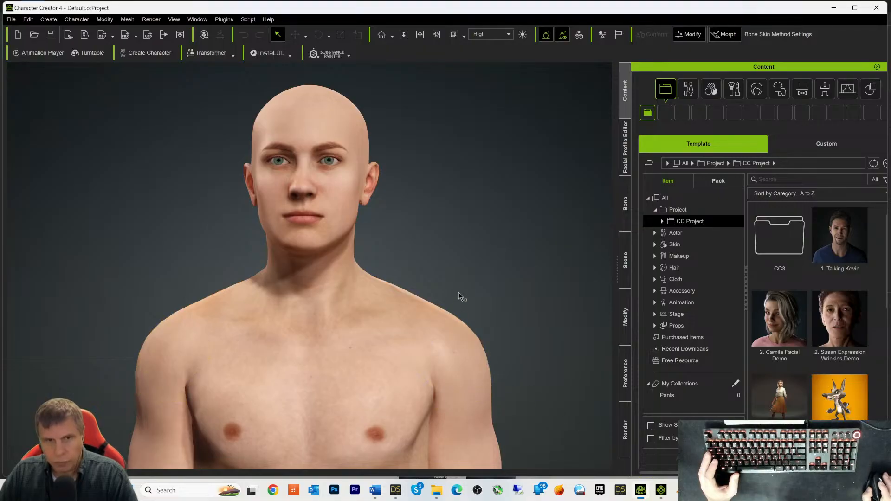
Step: Switch to Character Creator 4 and review the modify settings of the CC3_Base_Plus character
scroll(460, 288, "down", 5)
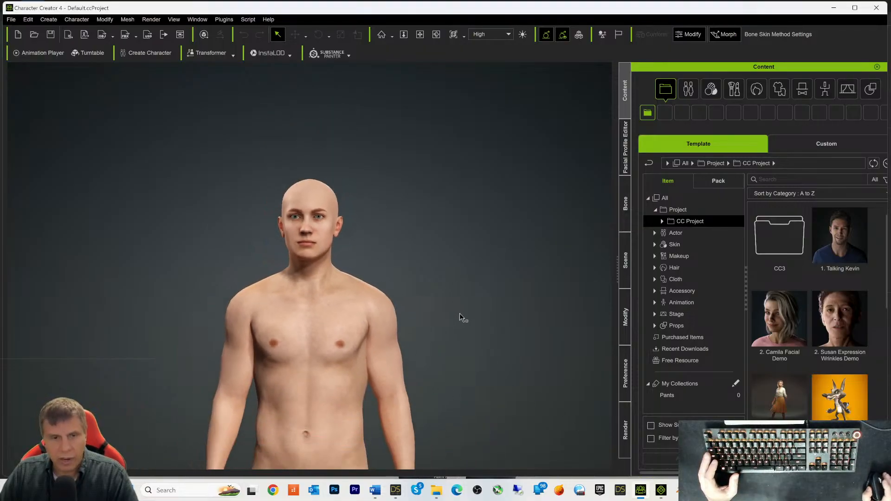
scroll(466, 301, "up", 1)
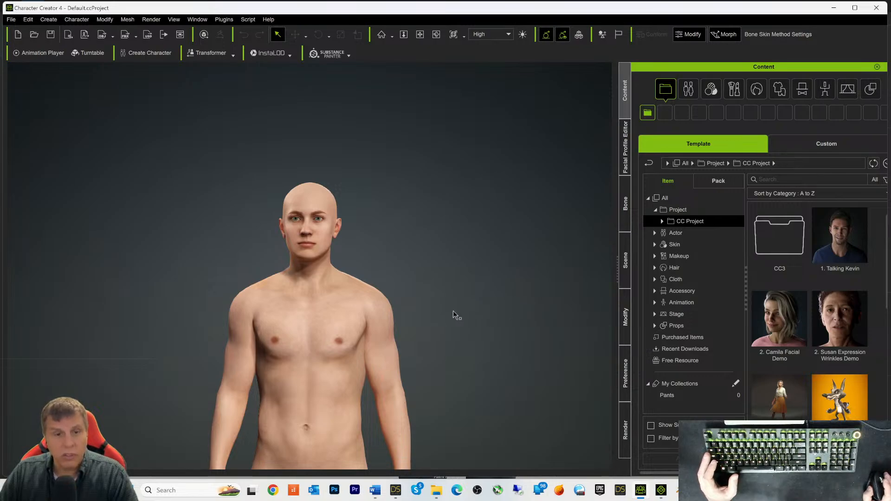
key("F3")
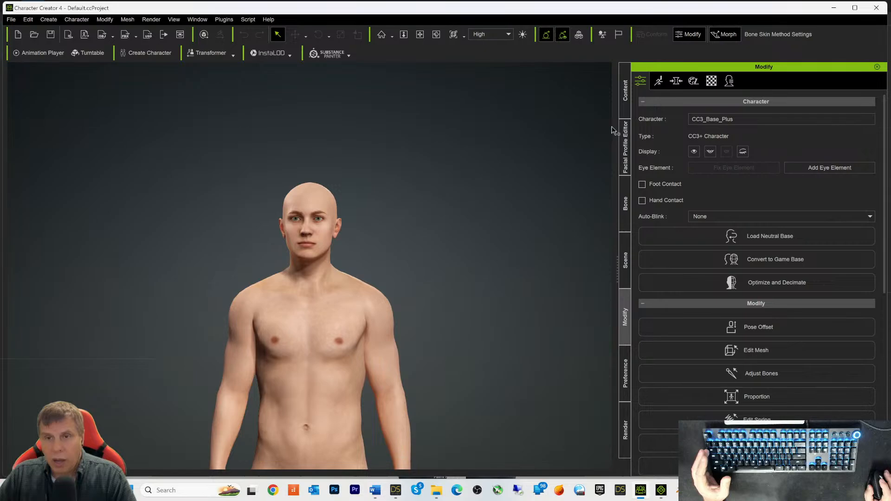
left_click(620, 106)
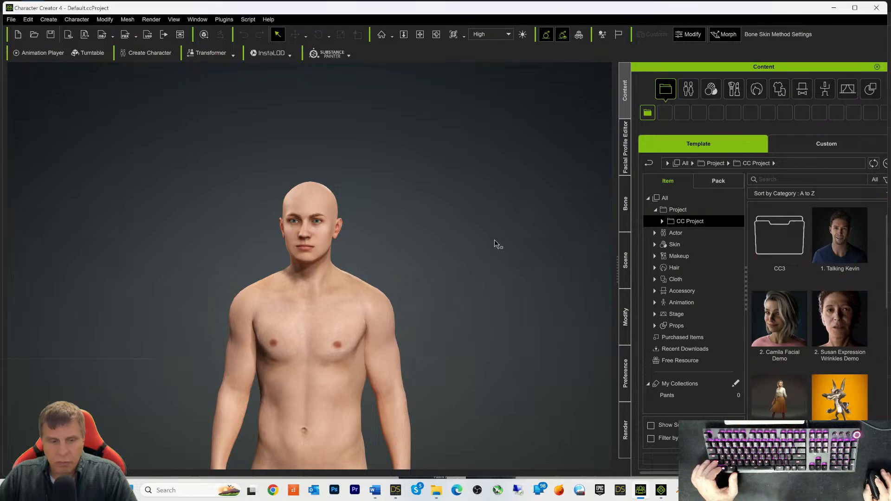
Step: Open the Medieval Commoner Free clothing pack and locate its MC_Pants item
middle_click_drag(492, 324, 495, 245)
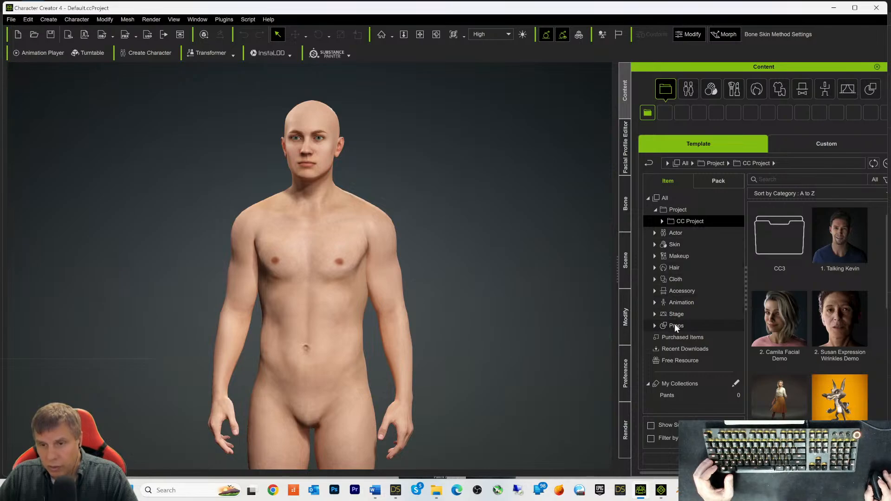
left_click(708, 182)
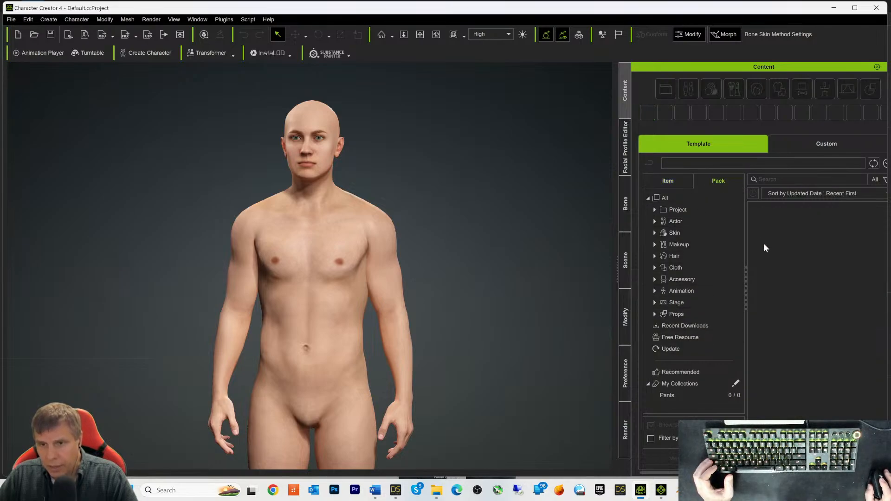
left_click(673, 267)
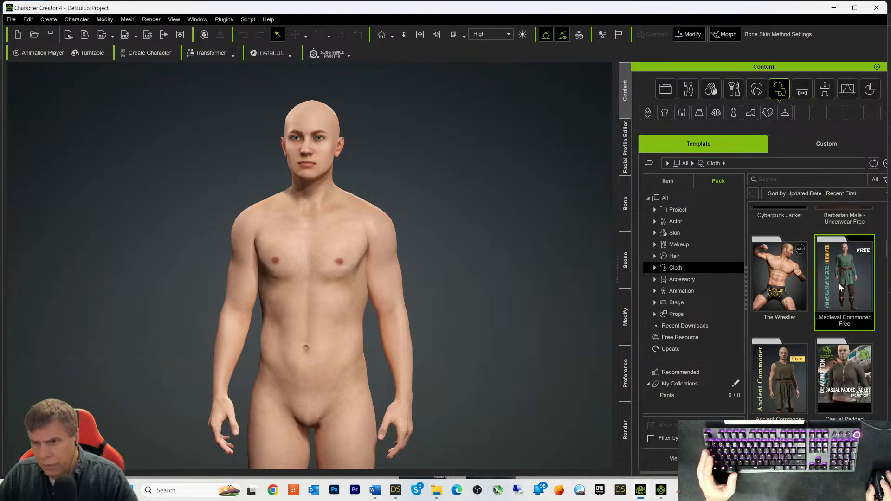
double_click(837, 282)
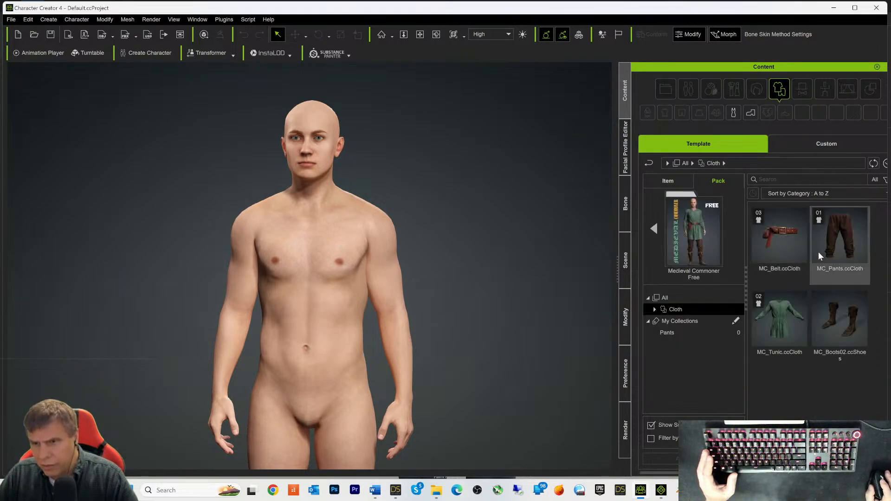
left_click_drag(833, 243, 853, 277)
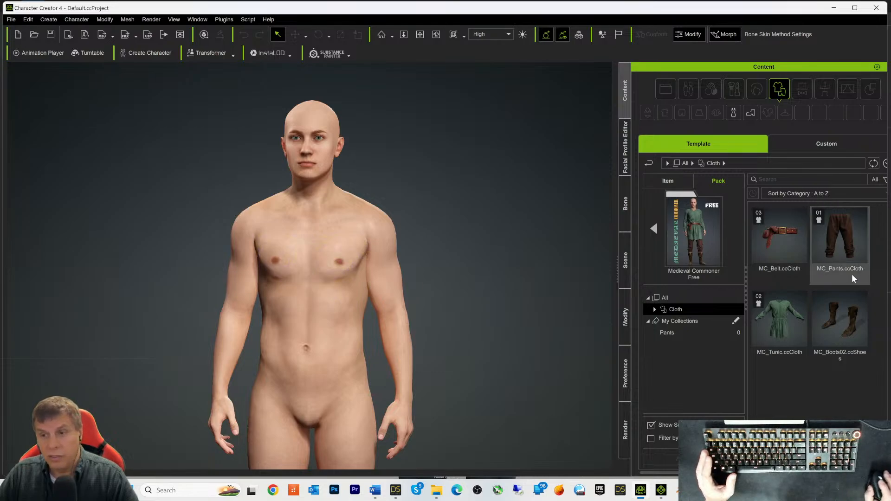
Step: Dress the CC3_Base_Plus character in MC_Pants from the Medieval Commoner Free pack
double_click(849, 246)
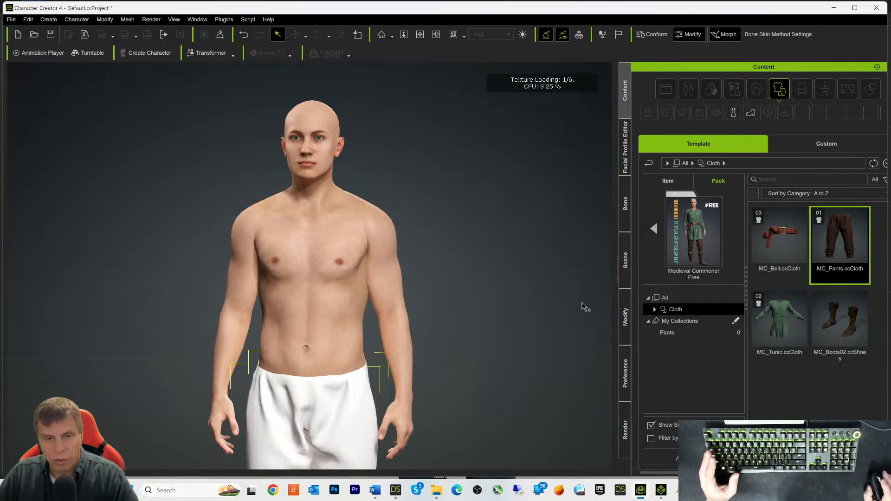
scroll(586, 305, "down", 3)
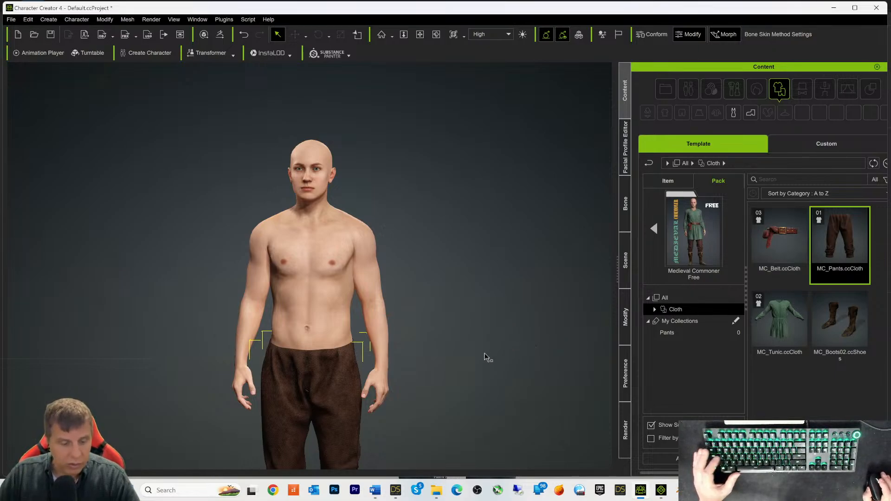
key("a")
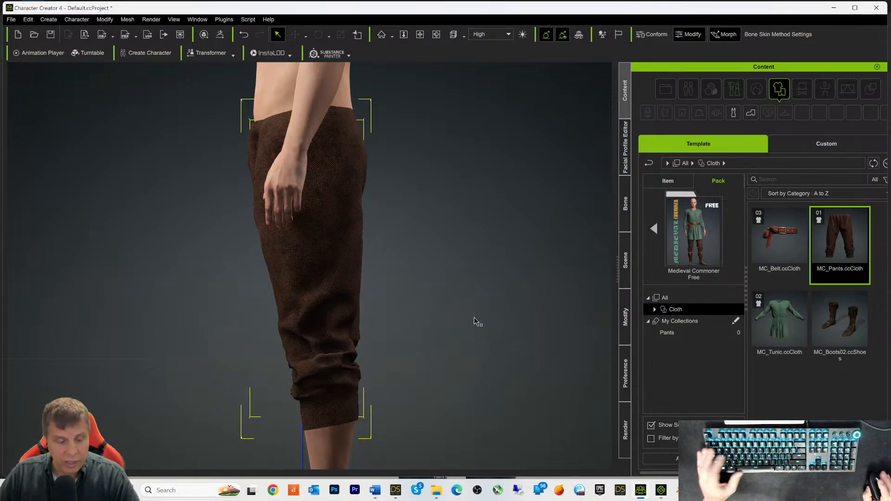
Step: Examine the fit of the pants on the character from the side and front, from waist to cuffs
key("super")
key("super")
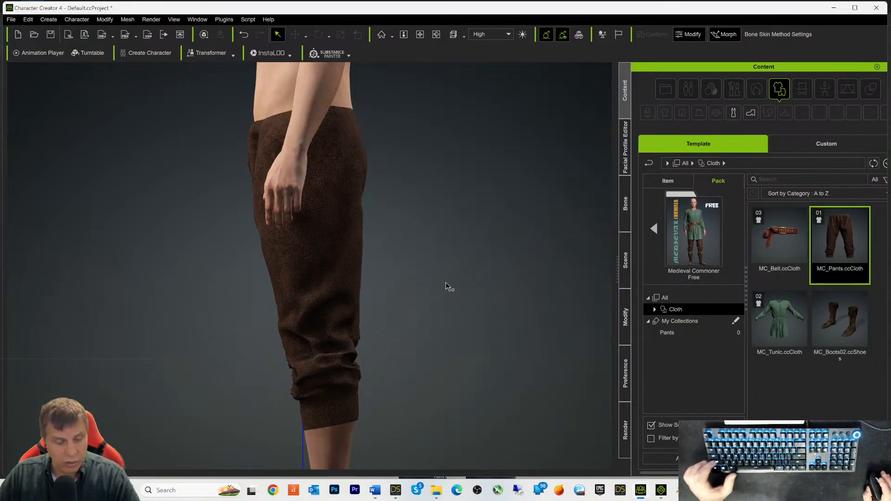
mouse_move(474, 277)
middle_mouse_down()
mouse_move(537, 277)
mouse_move(491, 279)
middle_mouse_up()
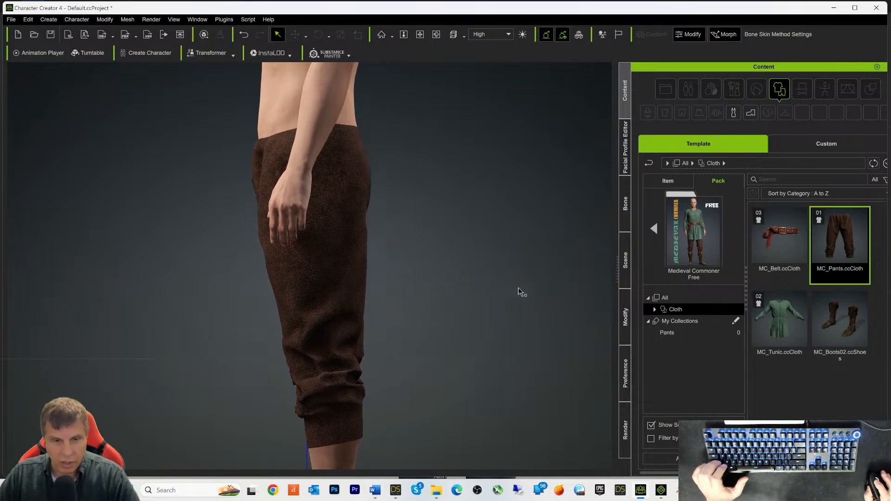
right_click_drag(460, 278, 835, 264)
scroll(497, 224, "up", 8)
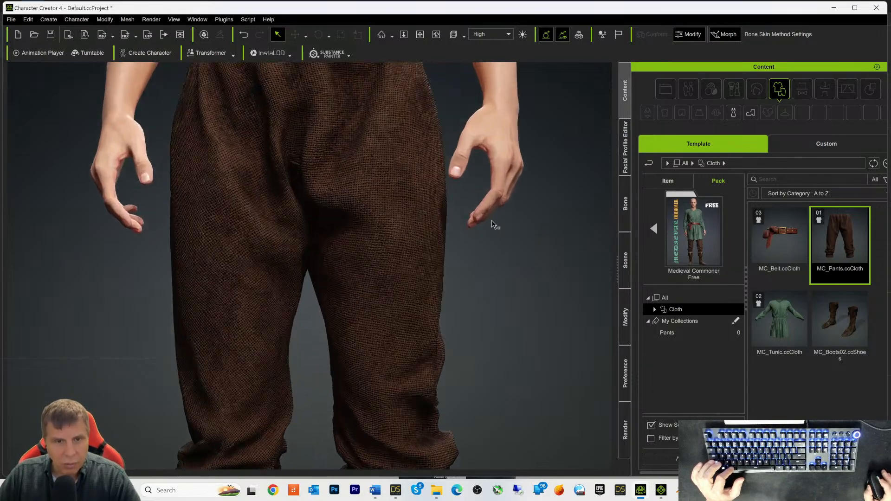
scroll(521, 242, "down", 3)
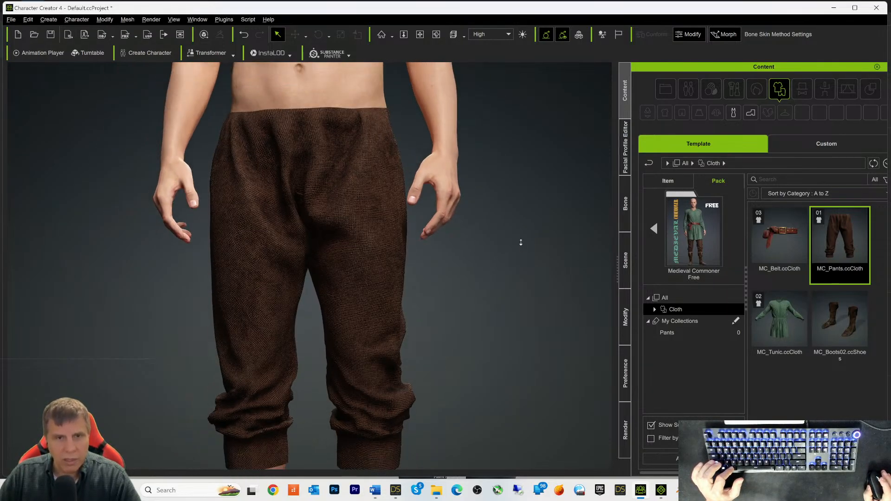
scroll(520, 242, "down", 2)
middle_click_drag(510, 193, 517, 413)
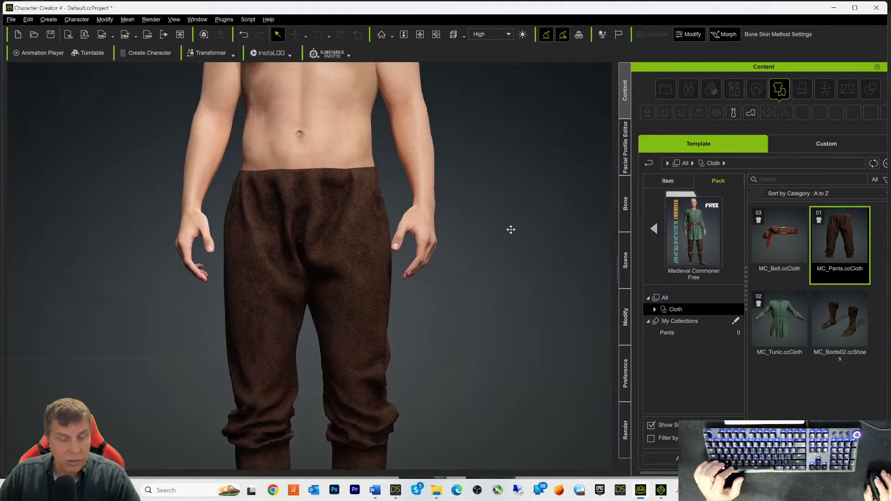
scroll(517, 374, "up", 3)
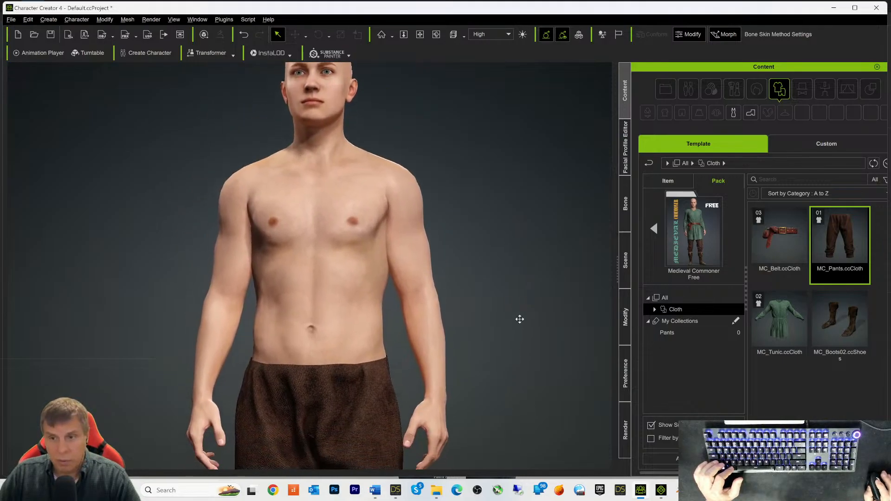
Step: Add MC_Belt, MC_Tunic and MC_Boots02 from the same pack to the character
left_click_drag(775, 240, 312, 253)
double_click(772, 235)
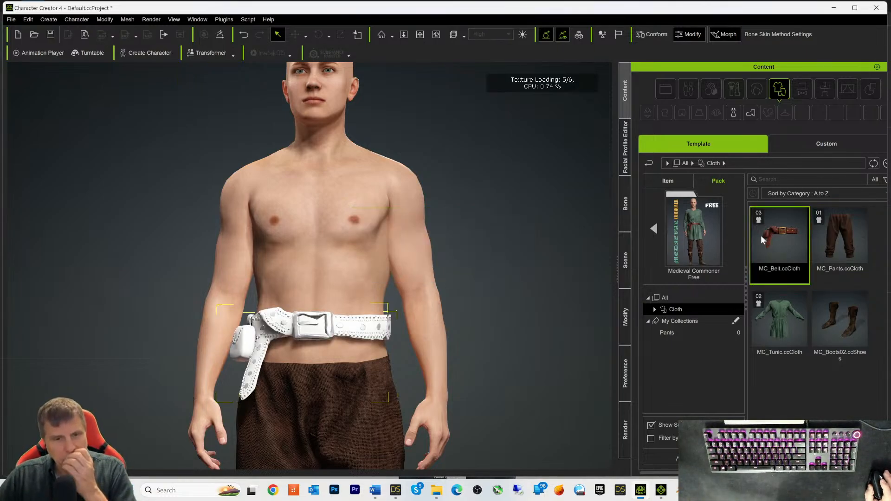
double_click(786, 327)
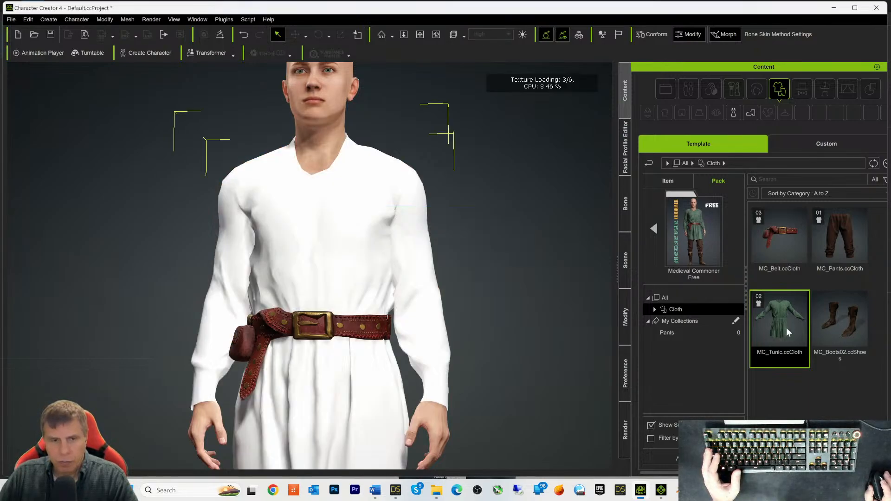
double_click(838, 320)
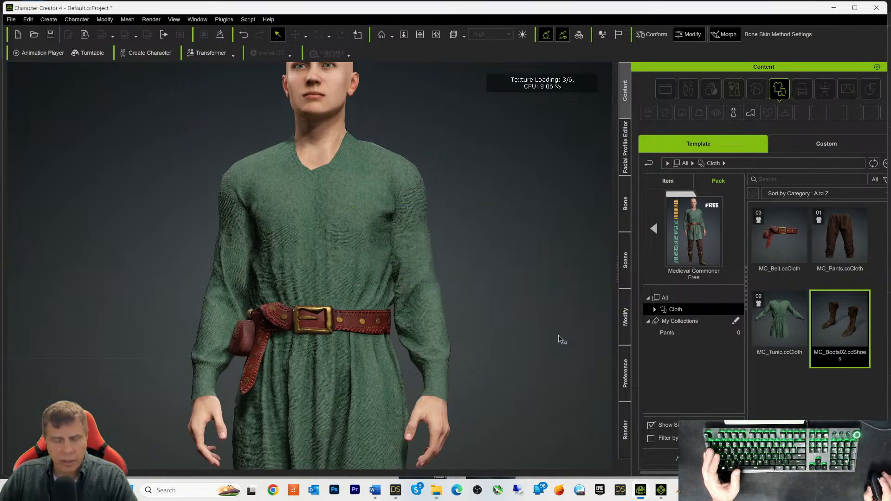
scroll(558, 334, "down", 5)
scroll(561, 338, "down", 3)
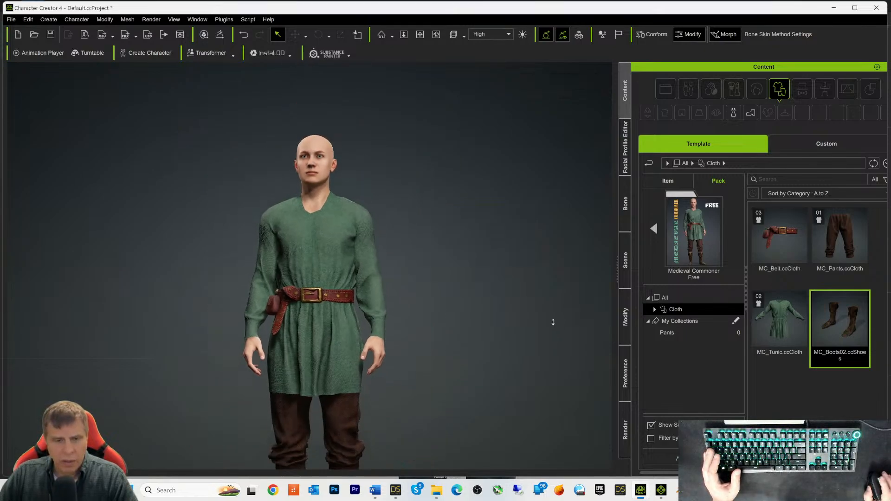
Step: Check the complete outfit down to the feet and open the modify settings of MC_Boots
middle_click_drag(472, 320, 488, 219)
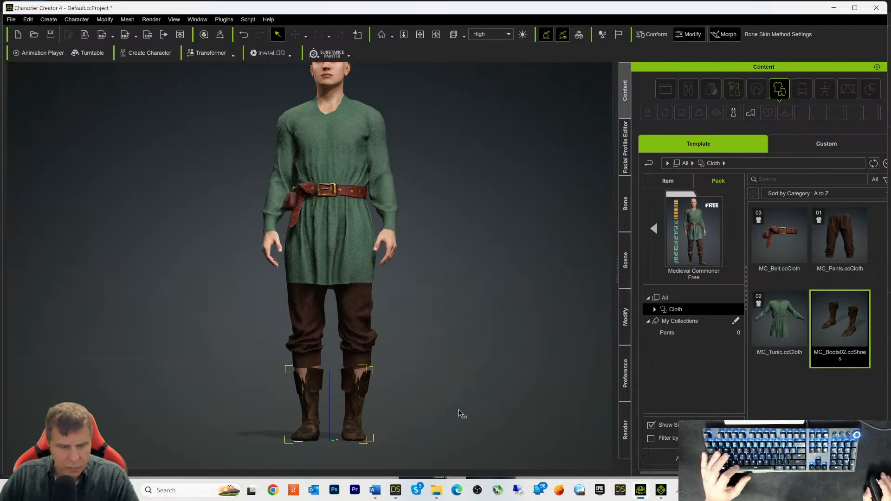
mouse_move(419, 378)
left_mouse_down("alt")
mouse_move(671, 384)
mouse_move(435, 348)
mouse_move(426, 386)
left_mouse_up("alt")
scroll(448, 389, "up", 2)
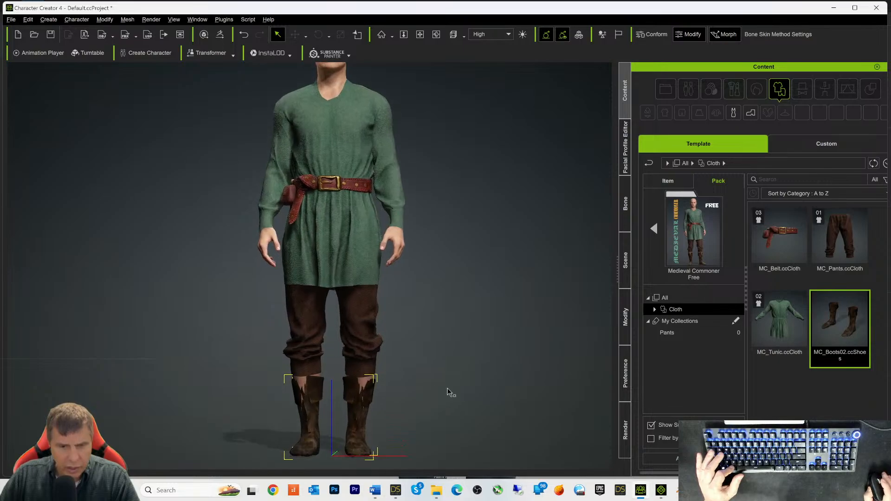
scroll(445, 387, "up", 2)
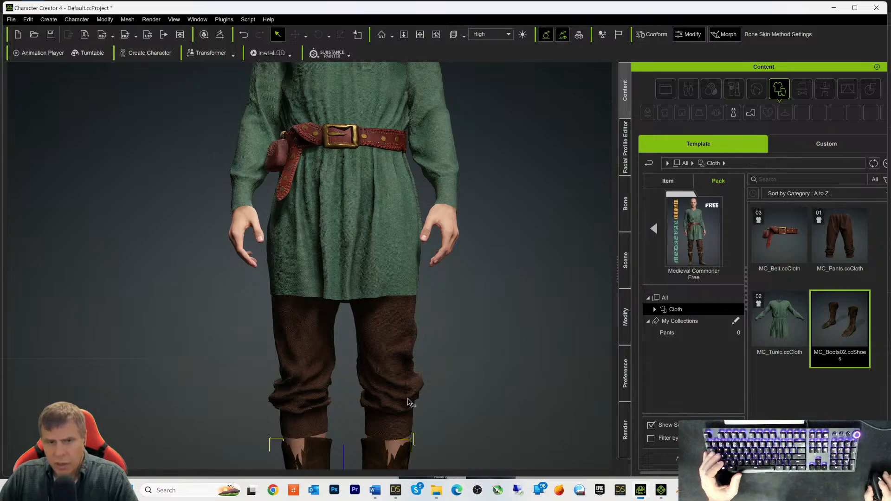
left_click(622, 327)
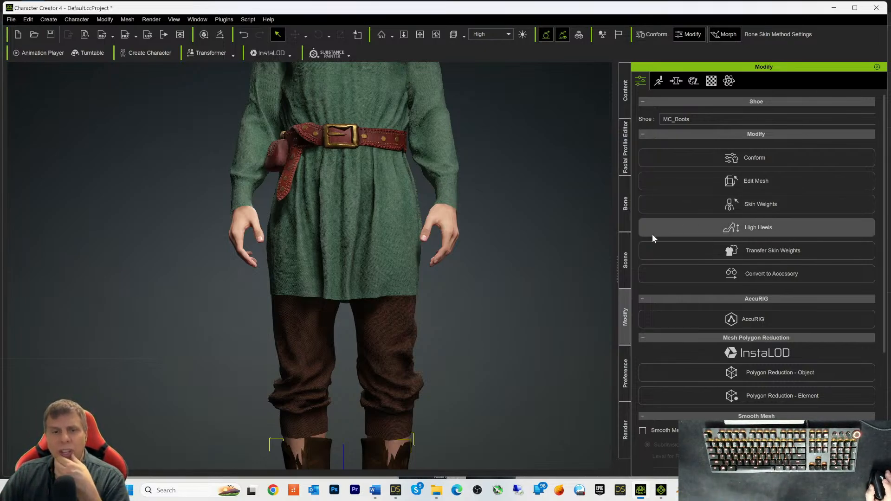
Step: Examine the boots up close, checking how they fit around the feet, ankles and shins
scroll(477, 391, "down", 3)
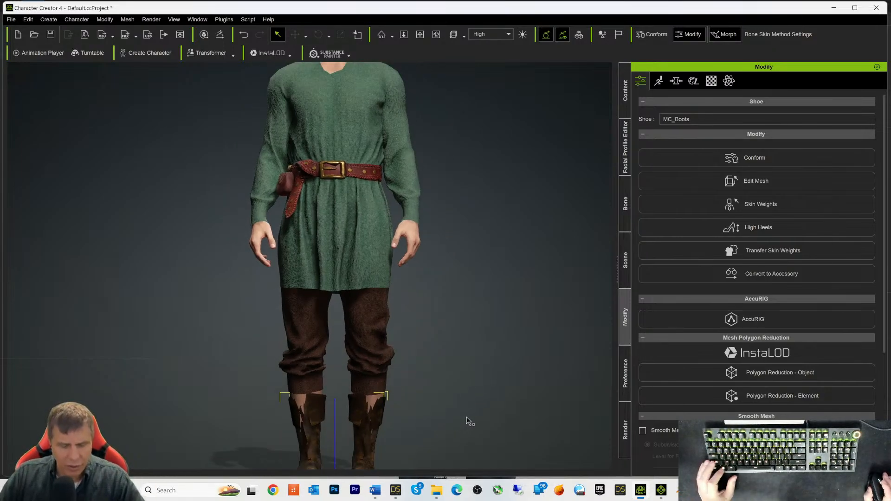
mouse_move(481, 408)
left_mouse_down("alt")
mouse_move(495, 350)
mouse_move(678, 400)
mouse_move(674, 424)
mouse_move(469, 408)
mouse_move(477, 419)
left_mouse_up("alt")
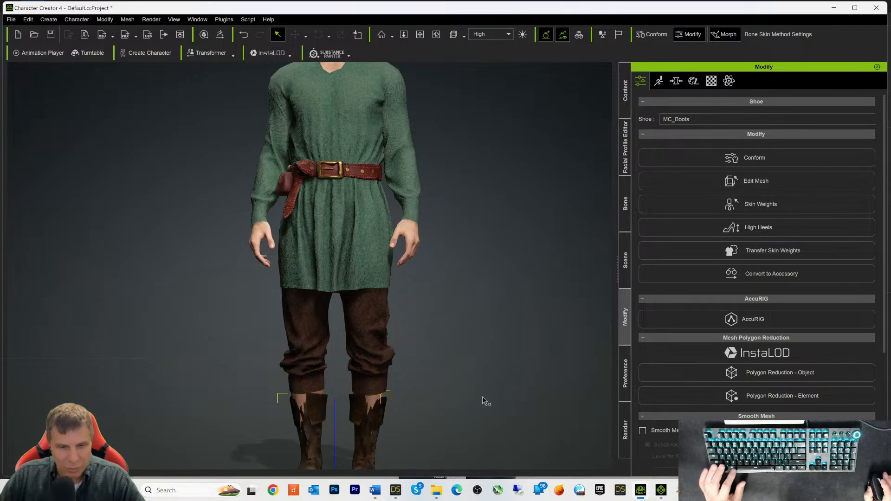
left_click_drag(482, 395, 466, 429, "alt")
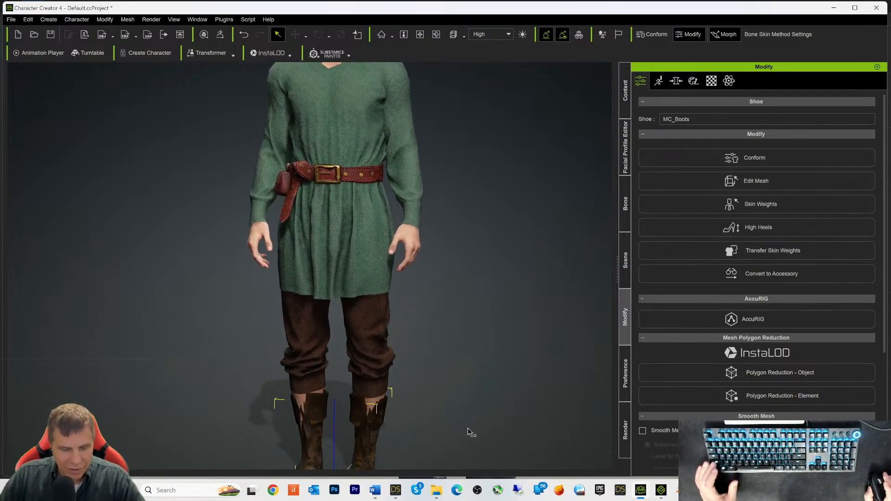
left_click(475, 375)
middle_click_drag(478, 371, 486, 277)
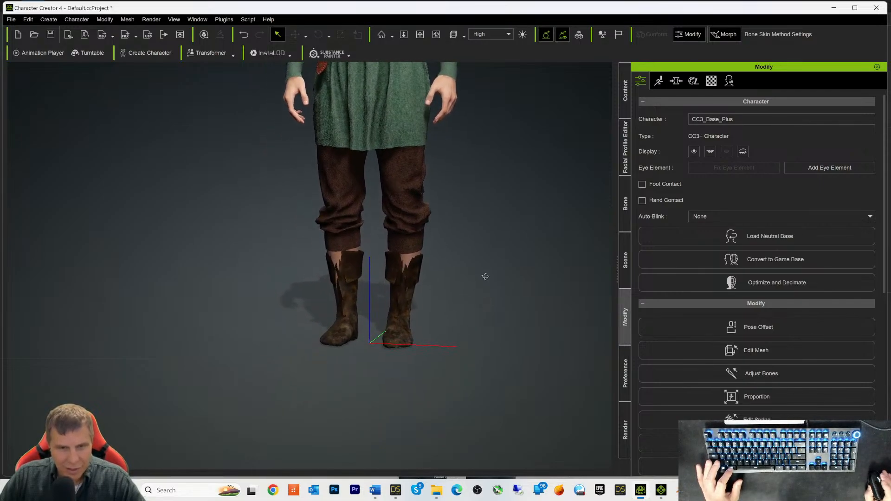
scroll(485, 275, "up", 1)
scroll(485, 275, "up", 5)
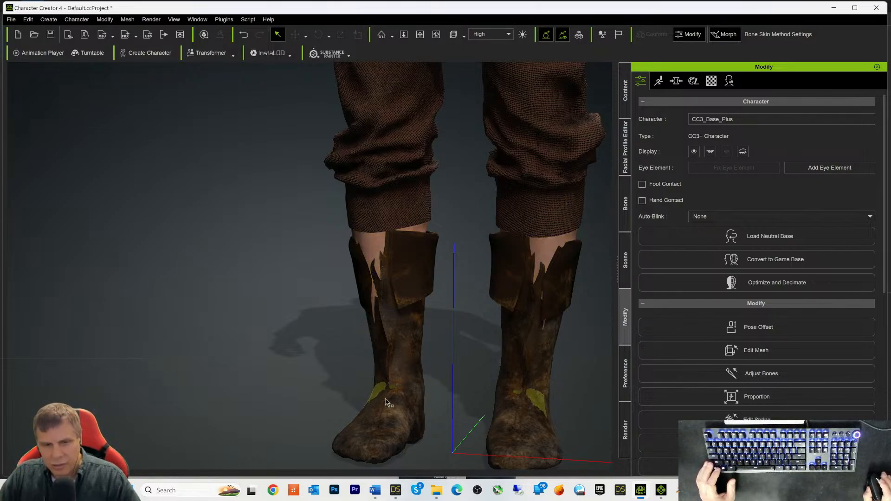
left_click_drag(581, 387, 586, 386, "alt")
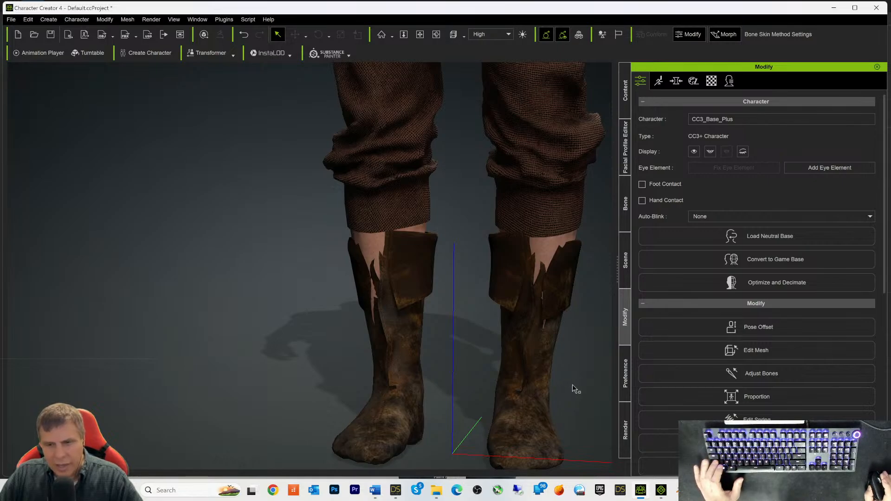
middle_click_drag(536, 378, 472, 324)
left_click_drag(471, 324, 496, 274, "alt")
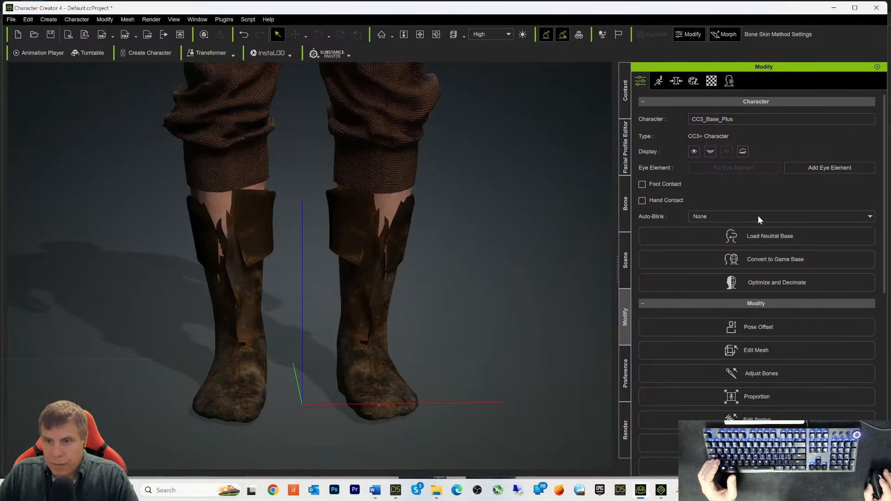
Step: Conform MC_Boots with Increase Size at 0.27 and calculate the collision against the legs twice
left_click(622, 273)
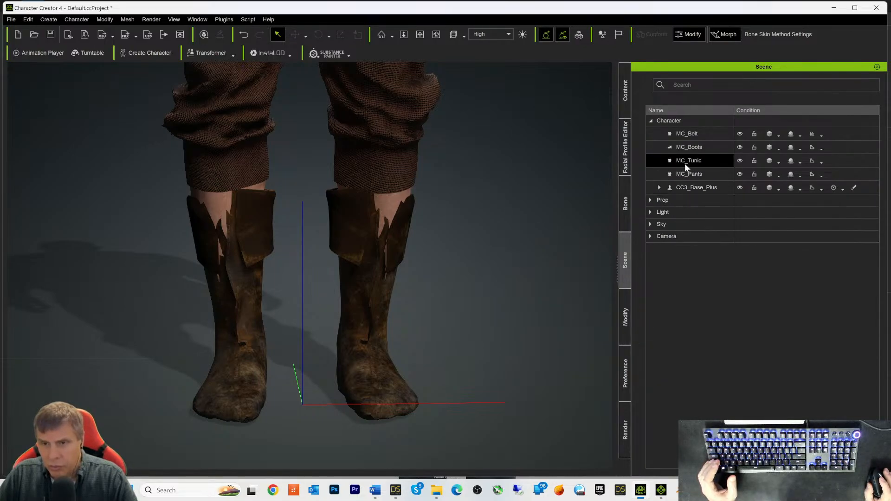
left_click(686, 151)
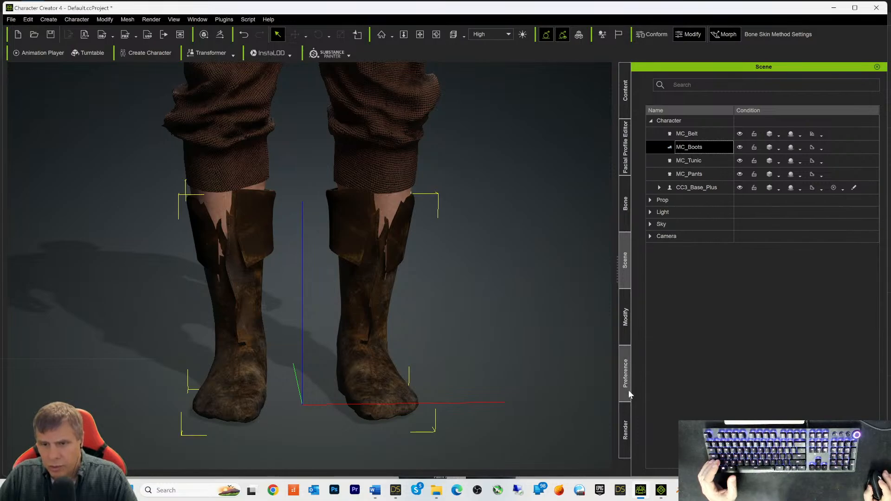
left_click(624, 340)
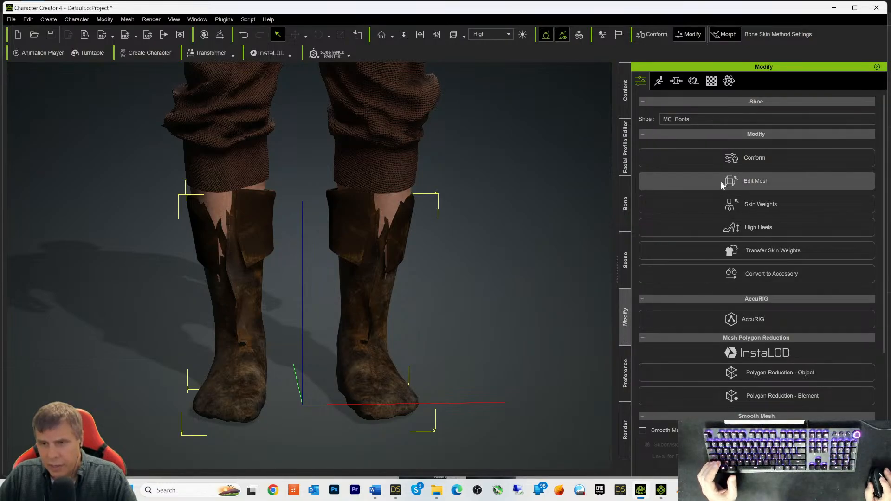
left_click(716, 158)
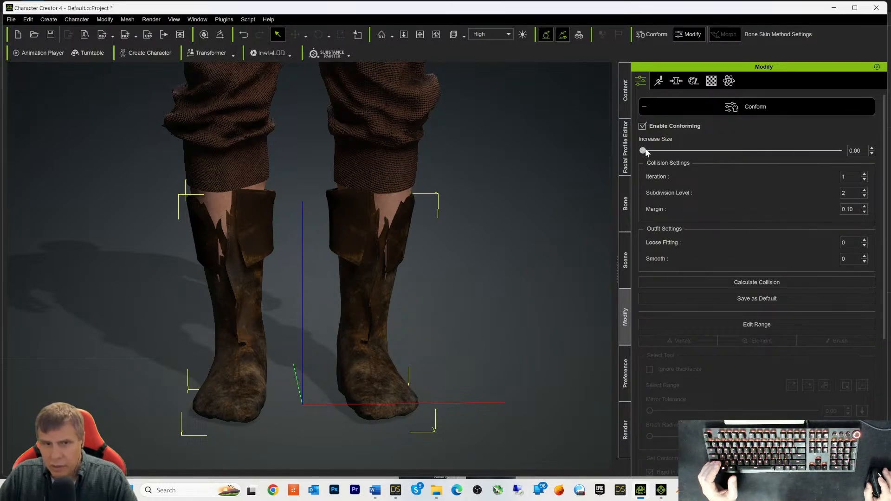
left_click_drag(688, 149, 647, 167)
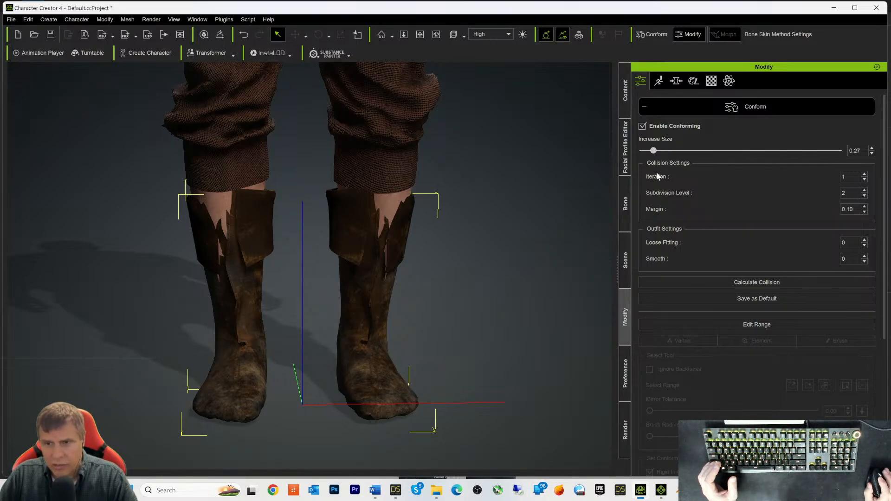
left_click(719, 282)
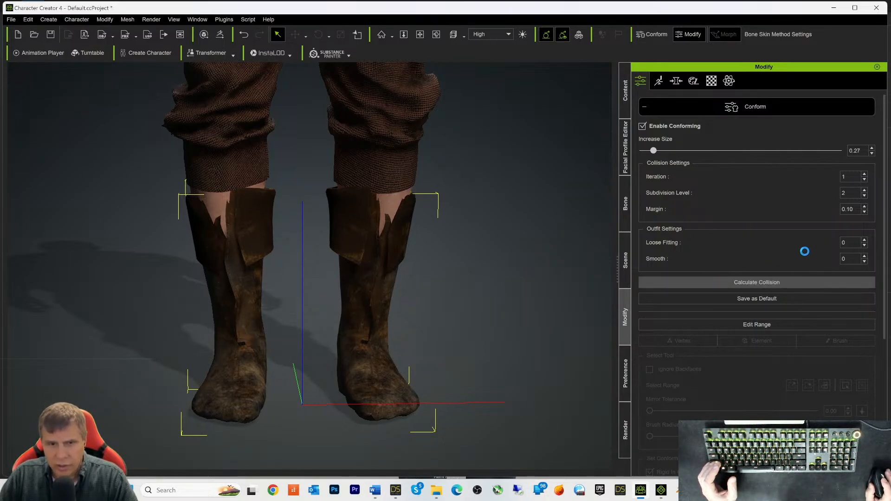
left_click(740, 286)
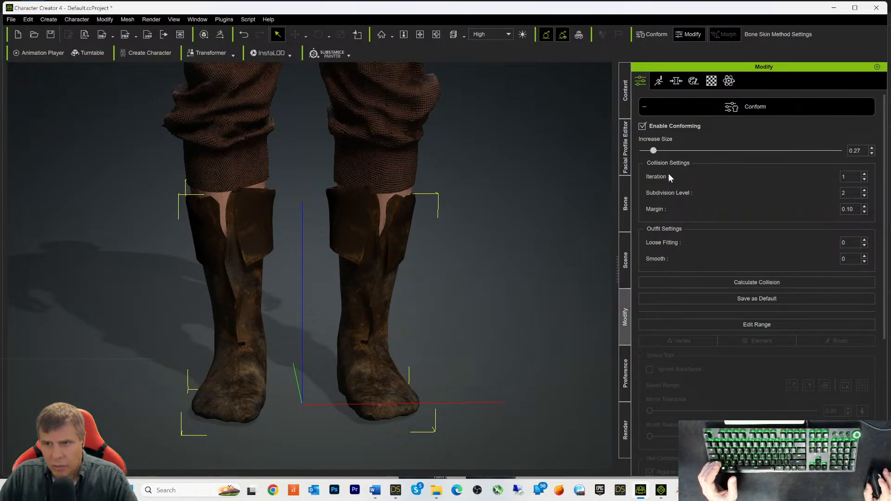
Step: Enable Smooth Mesh for MC_Boots
scroll(687, 325, "down", 5)
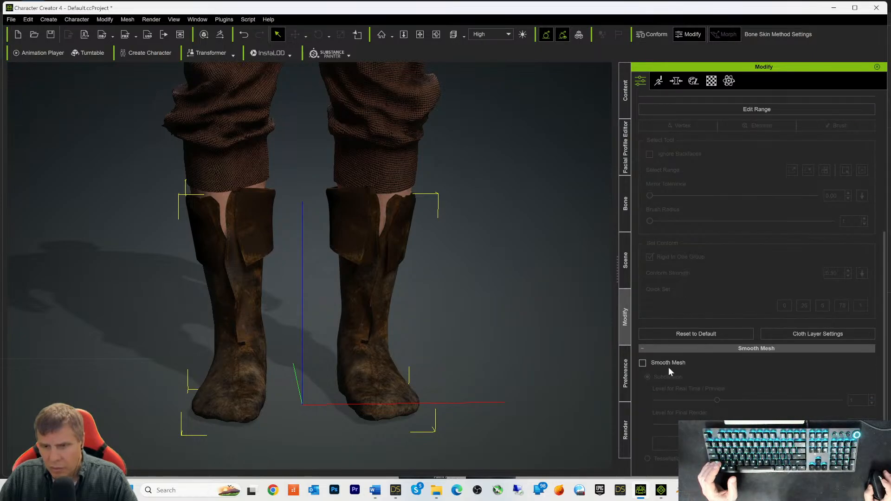
left_click(642, 362)
scroll(720, 366, "up", 3)
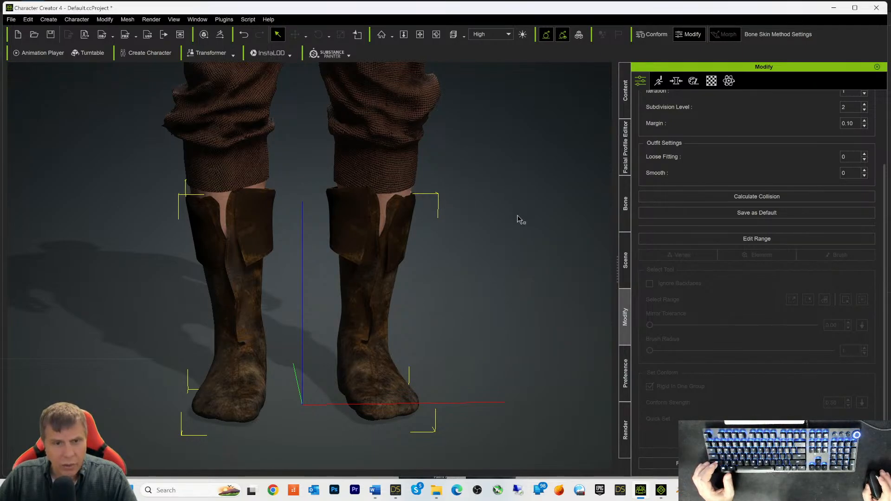
Step: Select MC_Pants in the scene, open its conform settings and calculate the collision
middle_click_drag(511, 193, 527, 362)
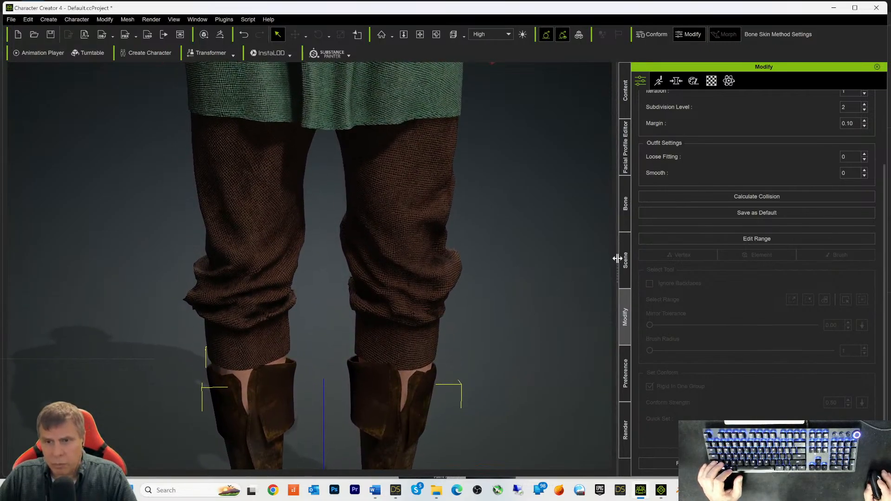
left_click(623, 253)
left_click(682, 175)
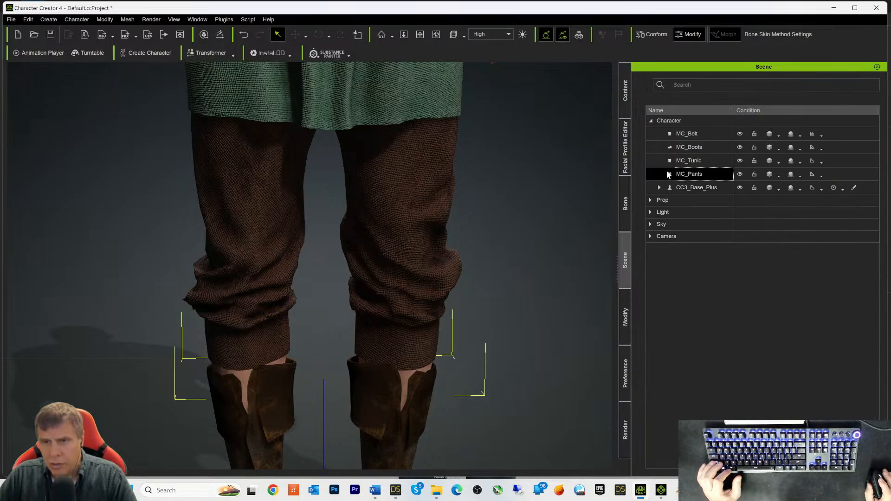
left_click(624, 331)
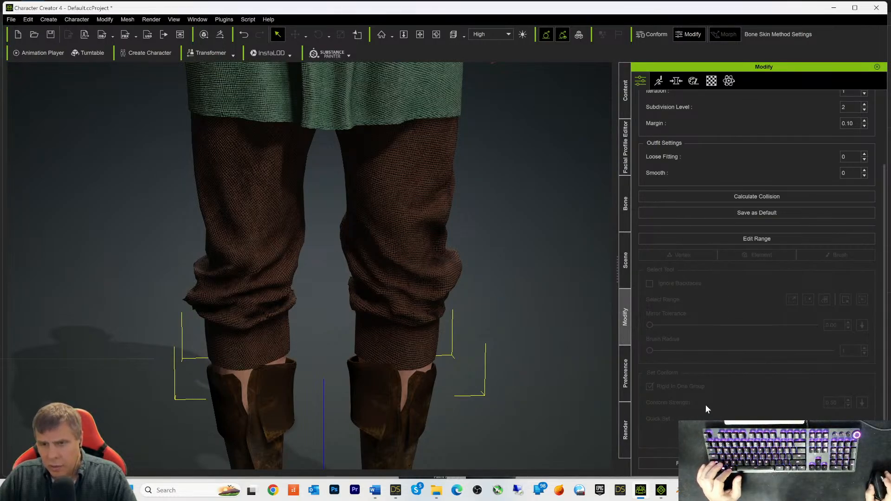
scroll(705, 370, "up", 1)
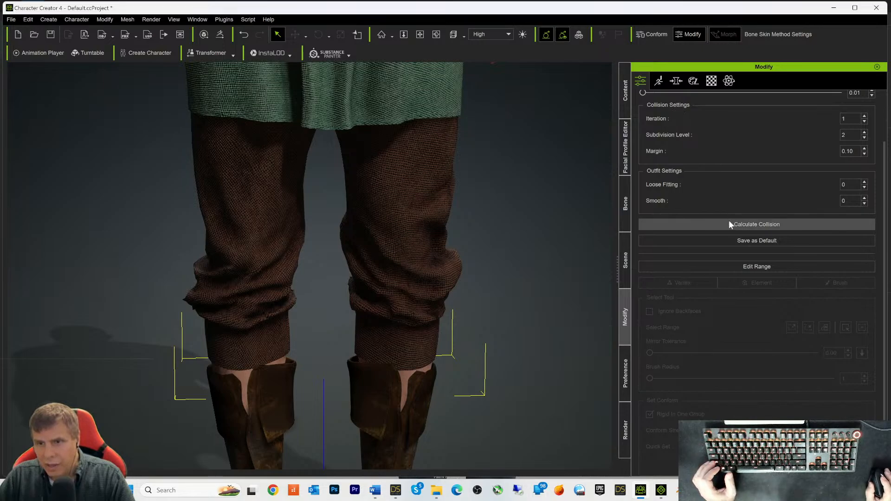
left_click(744, 222)
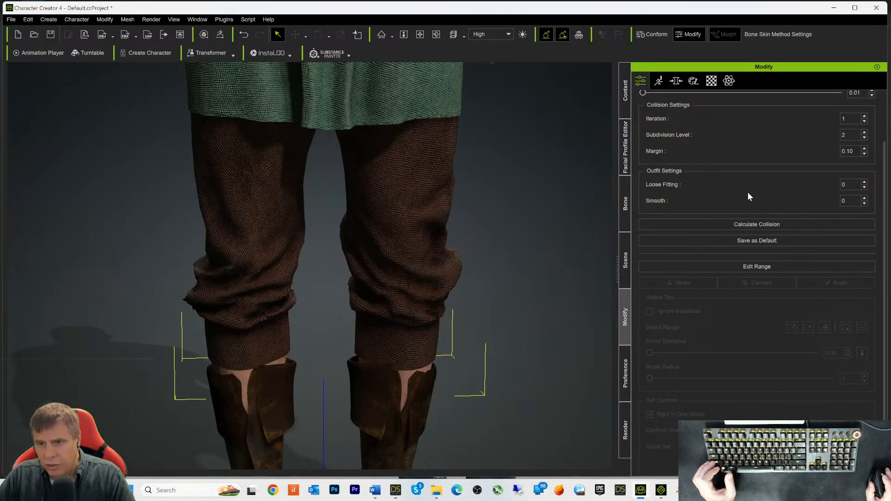
scroll(717, 158, "down", 1)
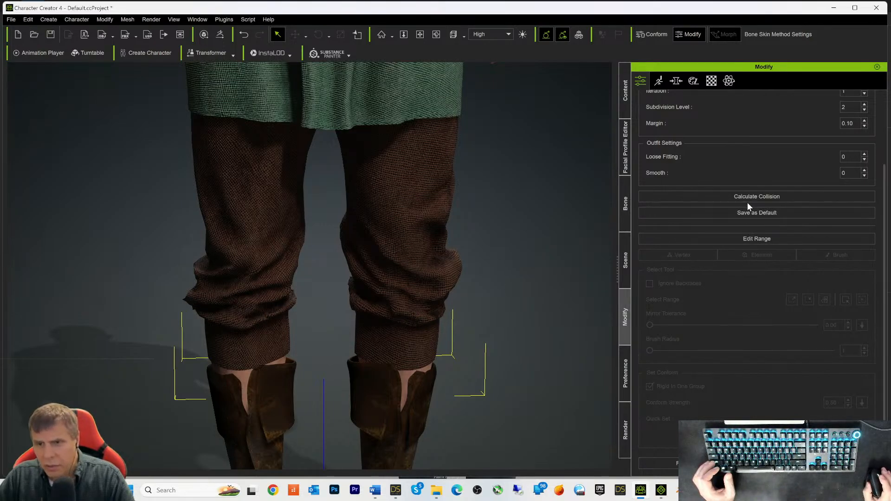
Step: Conform MC_Pants with Increase Size at 0.55, dismiss the cloth layer settings and calculate the collision
scroll(728, 184, "up", 3)
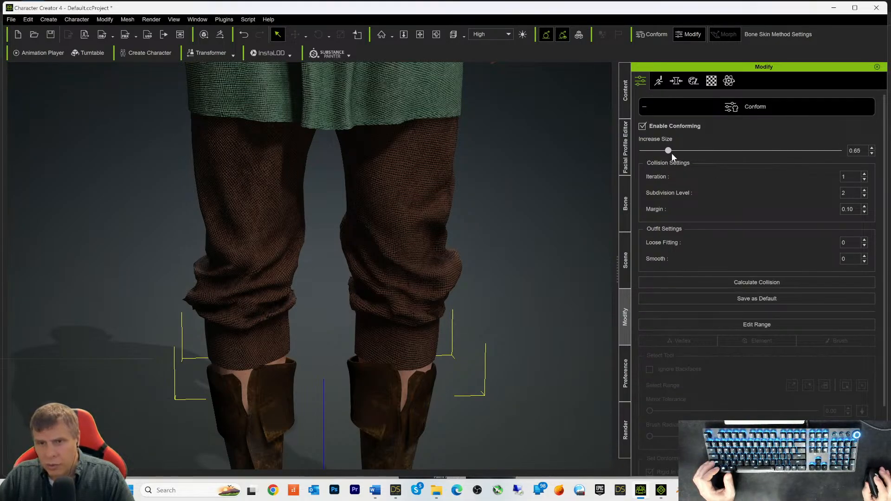
left_click_drag(671, 153, 671, 153)
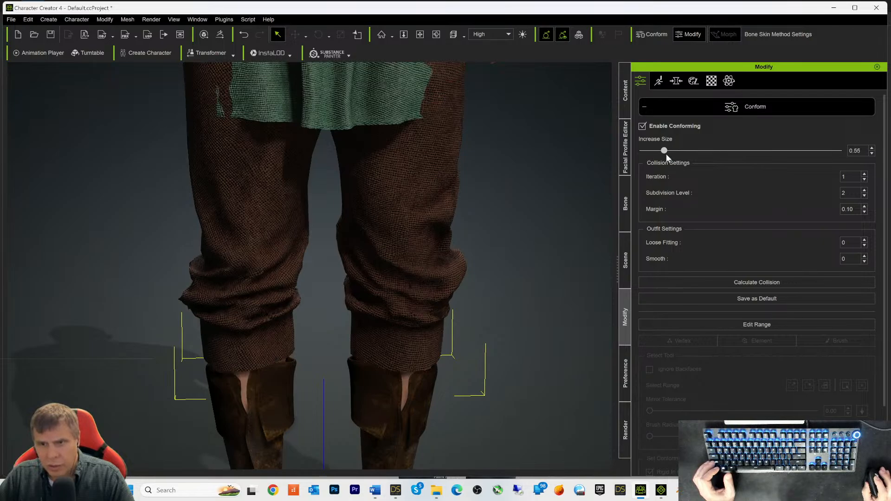
scroll(666, 154, "down", 3)
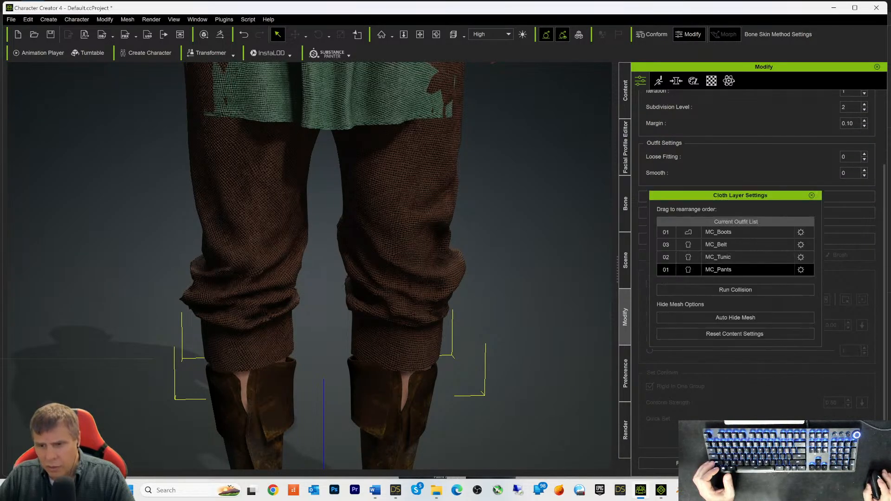
left_click(811, 195)
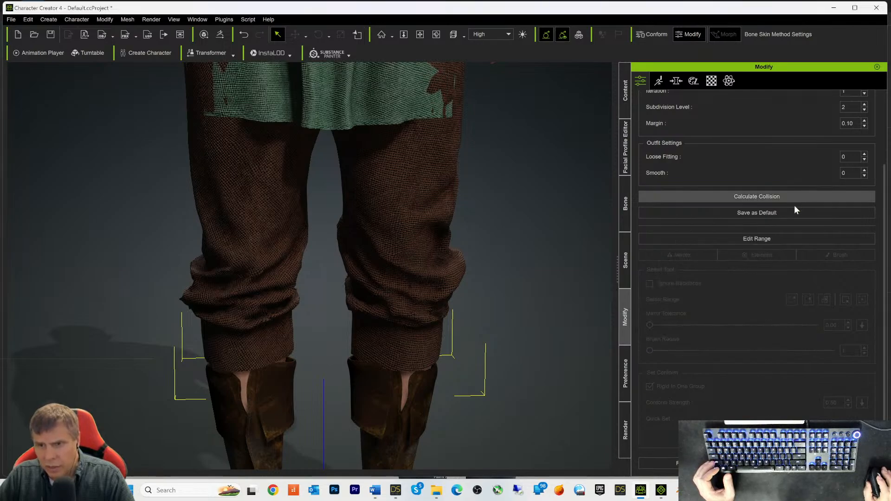
scroll(745, 300, "up", 2)
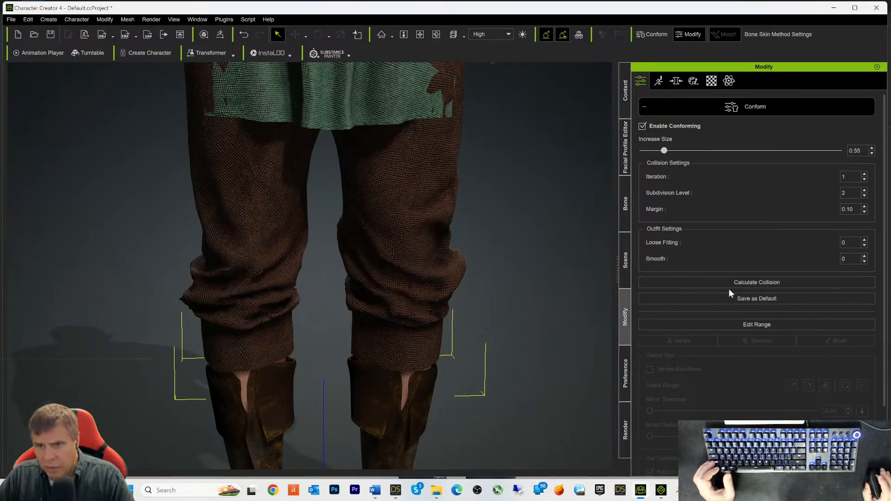
left_click(730, 284)
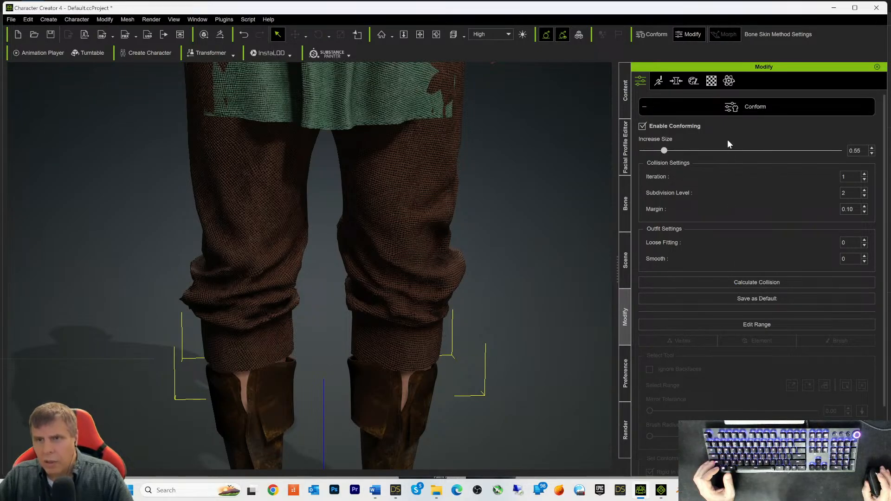
Step: Leave the conform settings and open MC_Pants in Edit Mesh sculpting with the Smooth brush
left_click(720, 107)
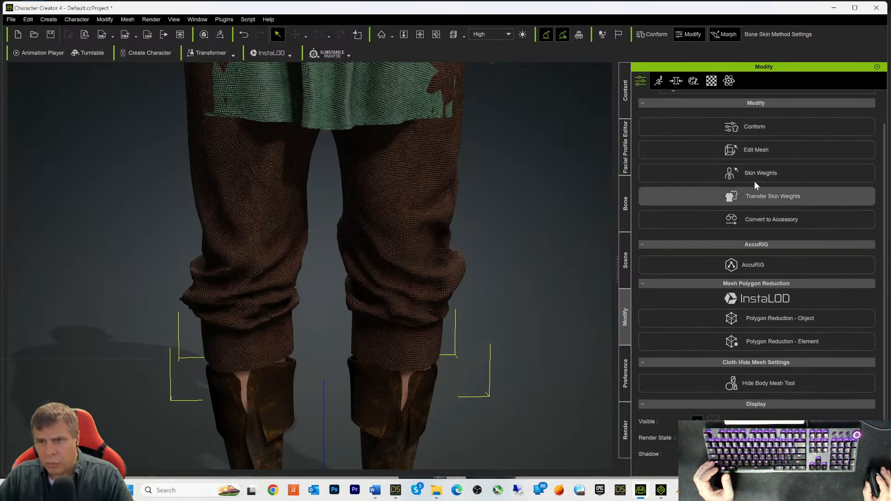
left_click(730, 150)
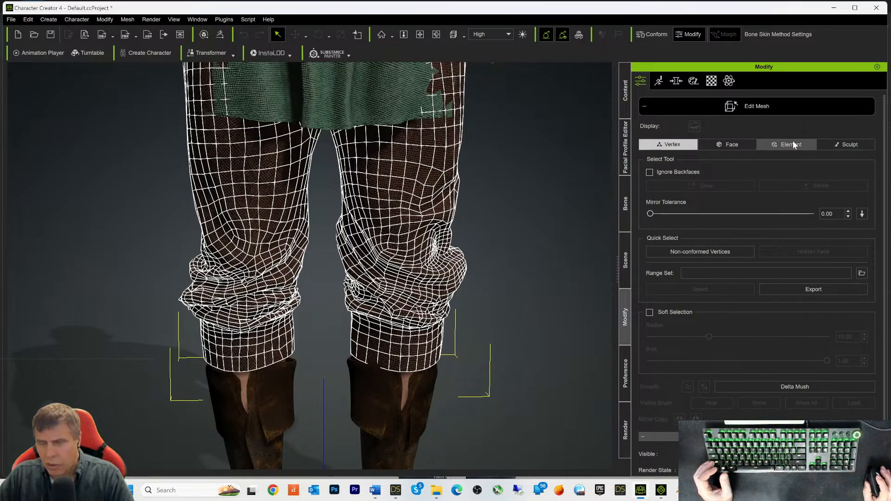
left_click(844, 144)
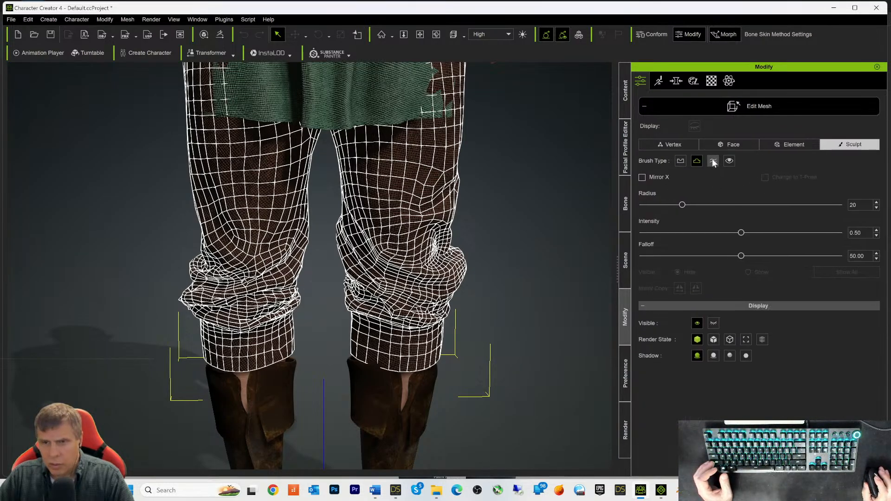
left_click(713, 161)
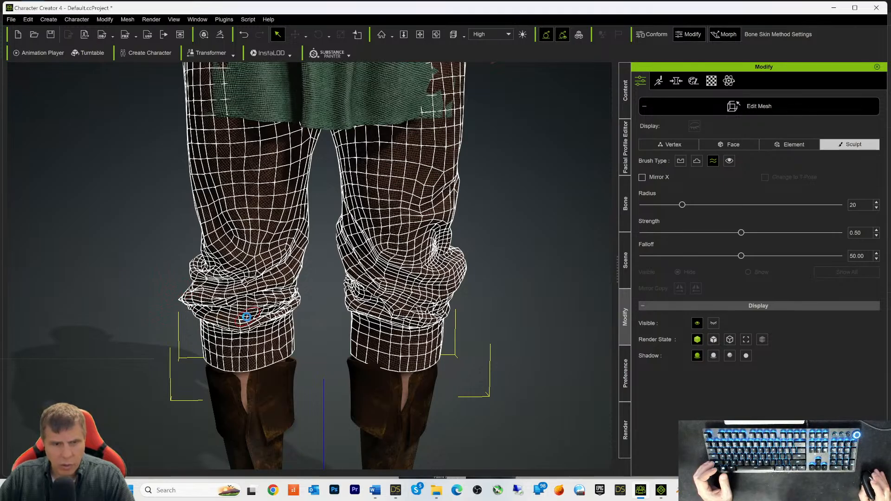
Step: Smooth the bunched folds below the knees around the front, sides and back of both pant legs, with brush radius 20 and strength 0.50
right_click_drag(541, 344, 696, 329, "alt")
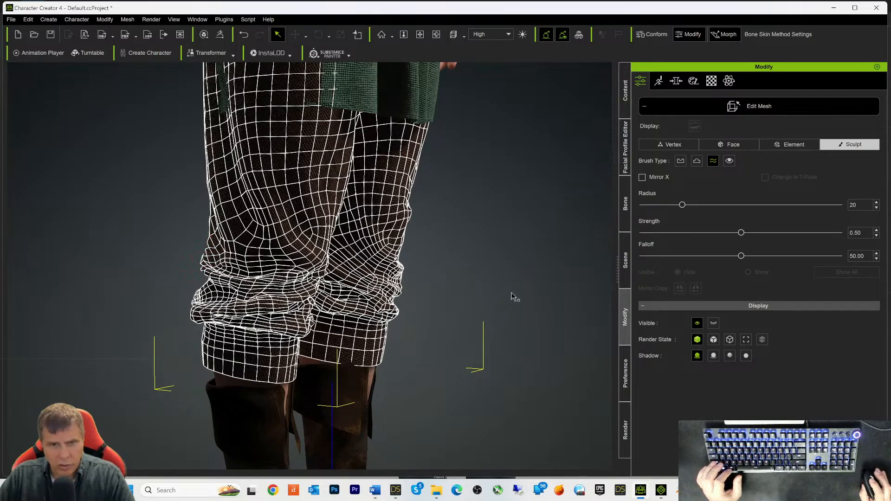
right_click_drag(540, 299, 332, 322, "alt")
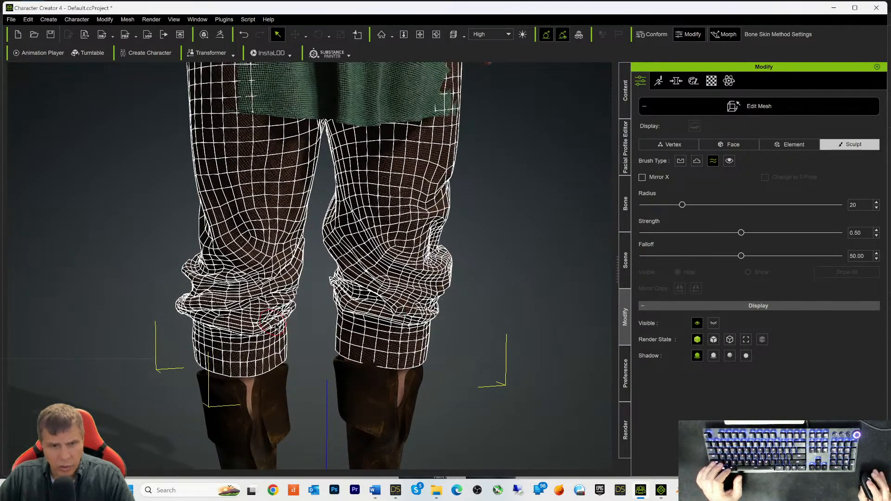
mouse_move(516, 307)
right_mouse_down("alt")
mouse_move(123, 287)
mouse_move(144, 288)
right_mouse_up("alt")
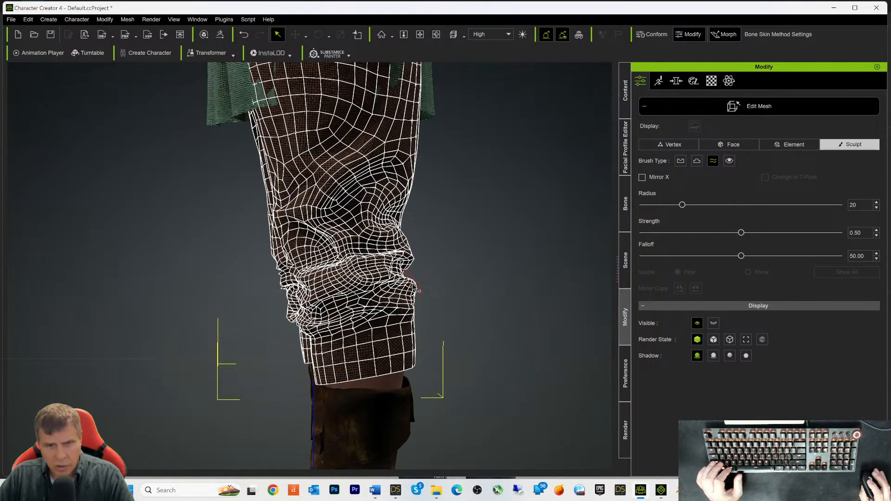
right_click_drag(527, 254, 307, 304, "alt")
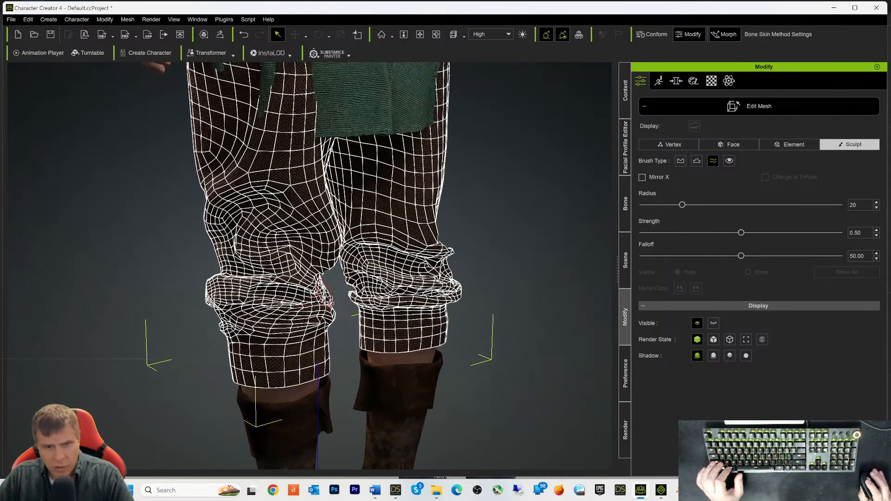
middle_click_drag(568, 310, 472, 327)
right_click_drag(247, 319, 273, 322, "alt")
right_click_drag(332, 309, 225, 328, "alt")
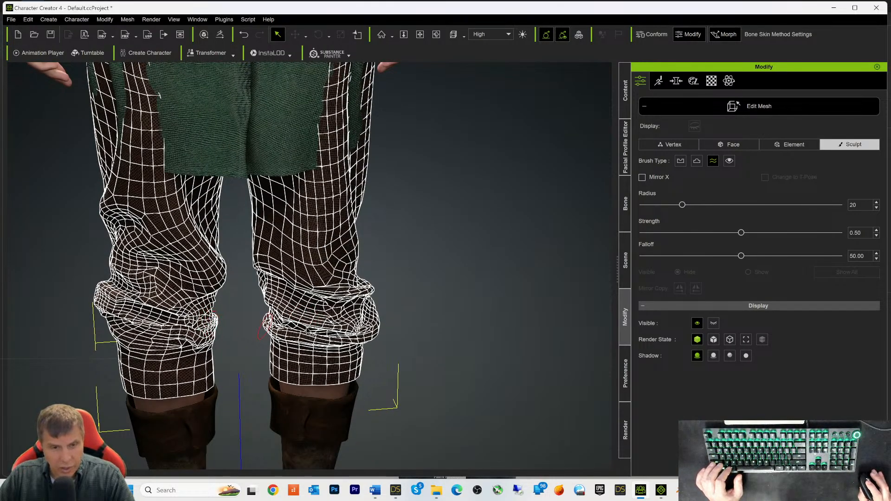
mouse_move(511, 324)
right_mouse_down("alt")
mouse_move(78, 292)
mouse_move(1, 262)
mouse_move(56, 267)
right_mouse_up("alt")
right_click_drag(420, 305, 279, 295, "alt")
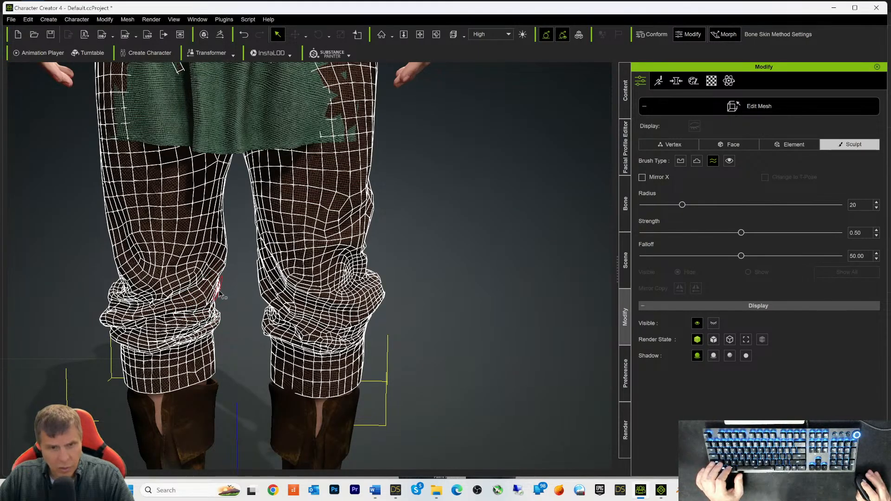
right_click_drag(524, 314, 380, 321, "alt")
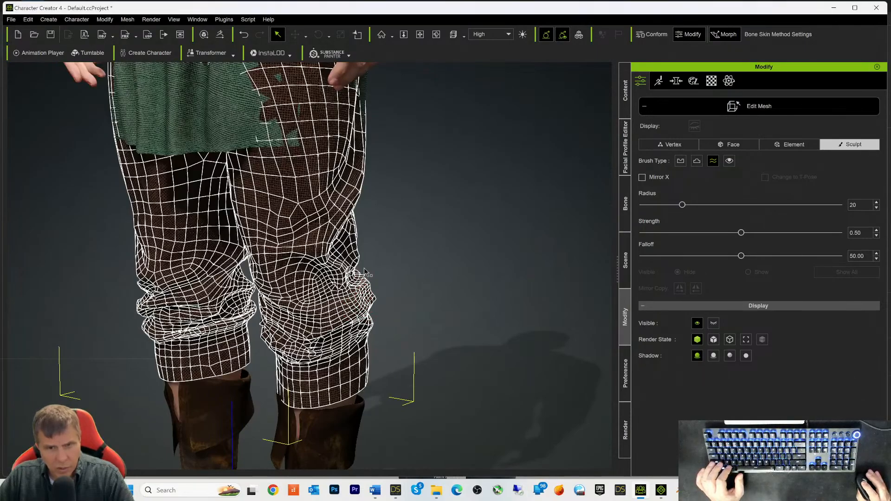
right_click_drag(443, 271, 239, 308, "alt")
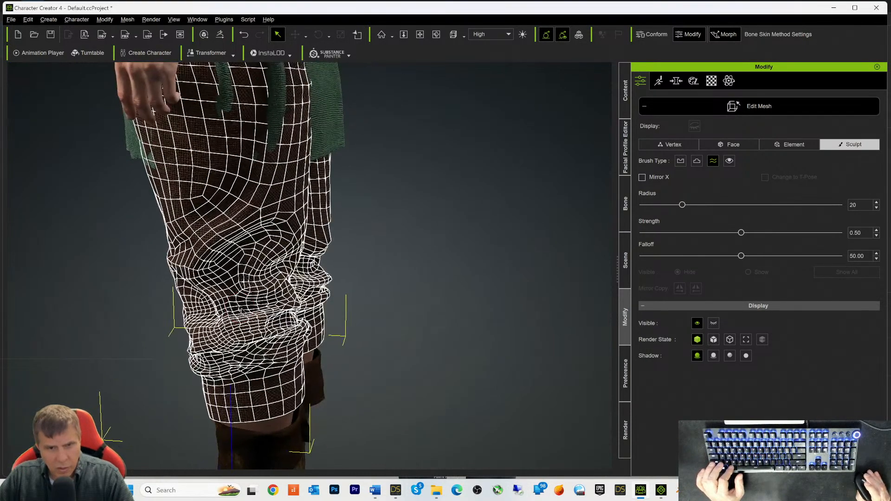
mouse_move(248, 305)
left_mouse_down()
mouse_move(275, 307)
mouse_move(237, 298)
mouse_move(273, 275)
mouse_move(254, 270)
left_mouse_up()
right_click_drag(417, 335, 191, 307, "alt")
mouse_move(189, 304)
left_mouse_down()
mouse_move(174, 322)
mouse_move(162, 318)
mouse_move(226, 328)
left_mouse_up()
mouse_move(484, 315)
right_mouse_down()
mouse_move(406, 322)
mouse_move(375, 305)
right_mouse_up()
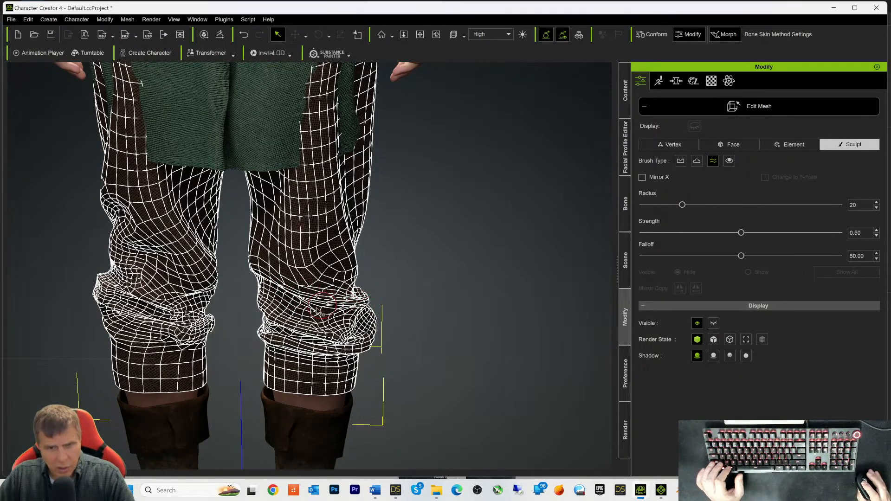
right_click_drag(424, 295, 122, 269)
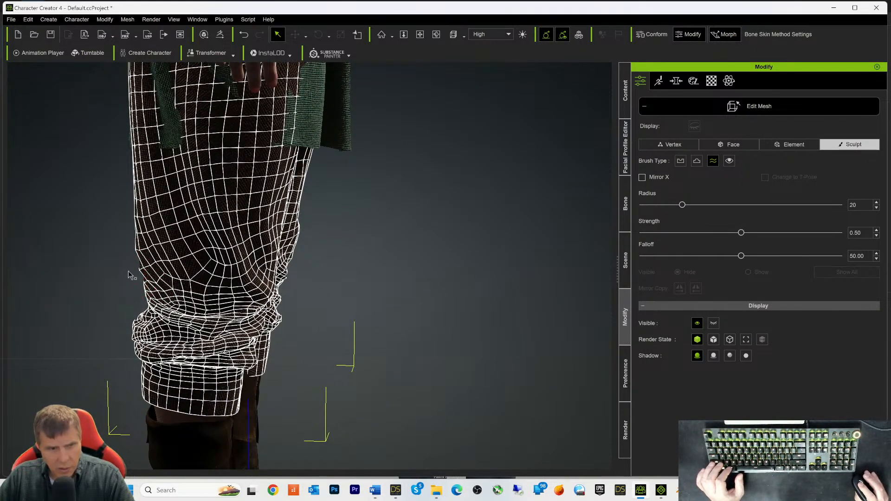
left_click_drag(453, 332, 172, 283, "alt")
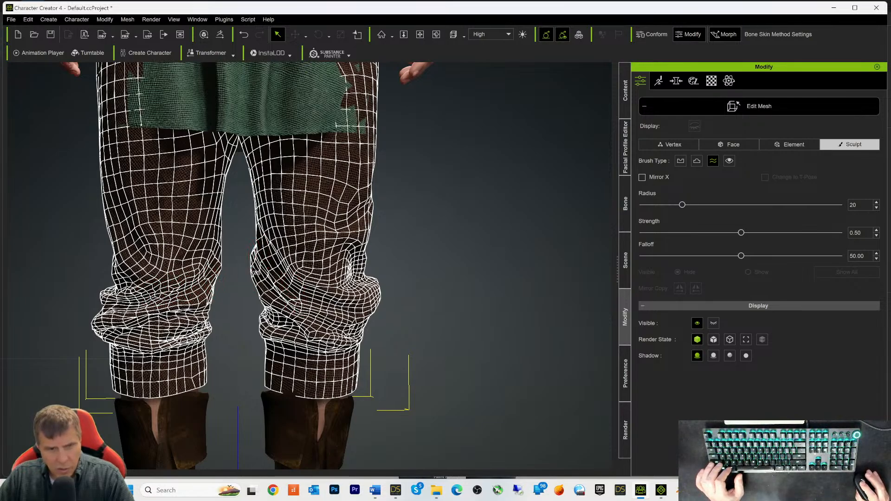
scroll(270, 342, "up", 3)
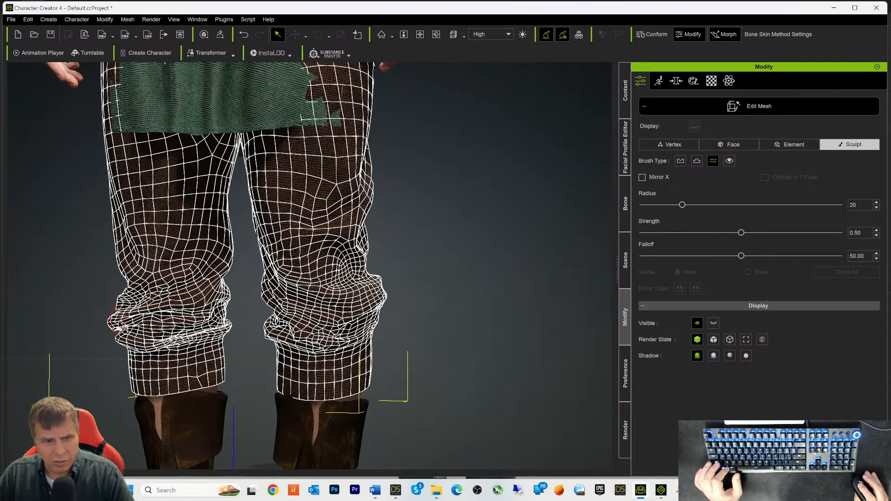
Step: Smooth the remaining folds around the knees and calves on the front, outer side and back of the pant legs
mouse_move(493, 346)
right_mouse_down()
mouse_move(451, 341)
mouse_move(507, 322)
right_mouse_up()
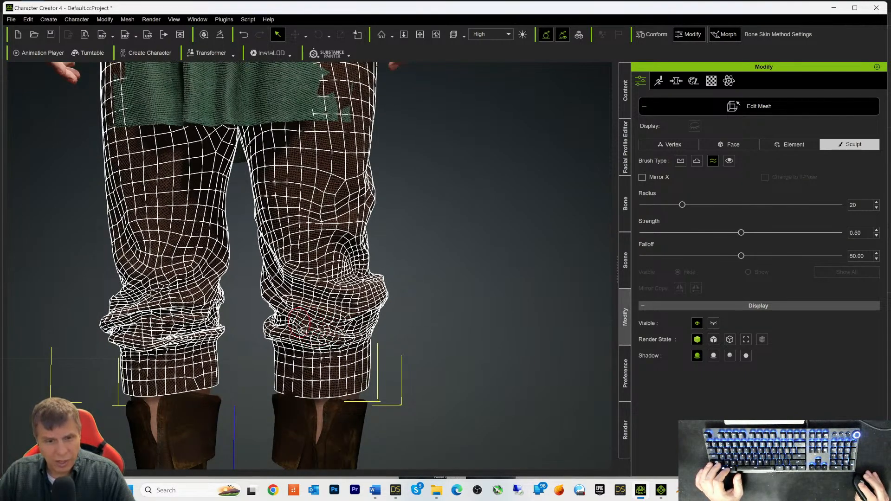
right_click_drag(485, 284, 286, 249)
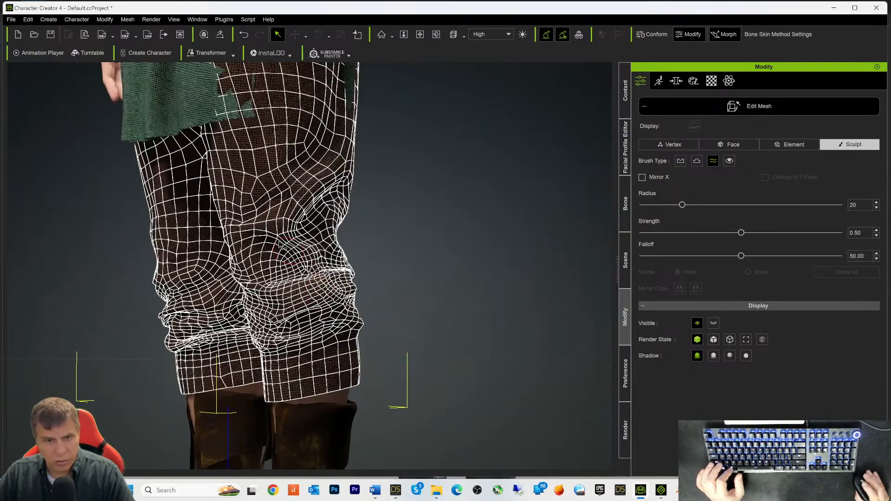
right_click_drag(501, 184, 429, 217)
mouse_move(236, 189)
left_mouse_down()
mouse_move(249, 173)
mouse_move(223, 199)
left_mouse_up()
mouse_move(566, 256)
right_mouse_down()
mouse_move(274, 269)
mouse_move(398, 302)
mouse_move(195, 232)
right_mouse_up()
left_click_drag(376, 325, 288, 305, "alt")
right_click_drag(379, 303, 283, 310, "alt")
left_click_drag(246, 313, 184, 295)
mouse_move(84, 306)
left_mouse_down()
mouse_move(92, 304)
mouse_move(91, 313)
mouse_move(54, 305)
left_mouse_up()
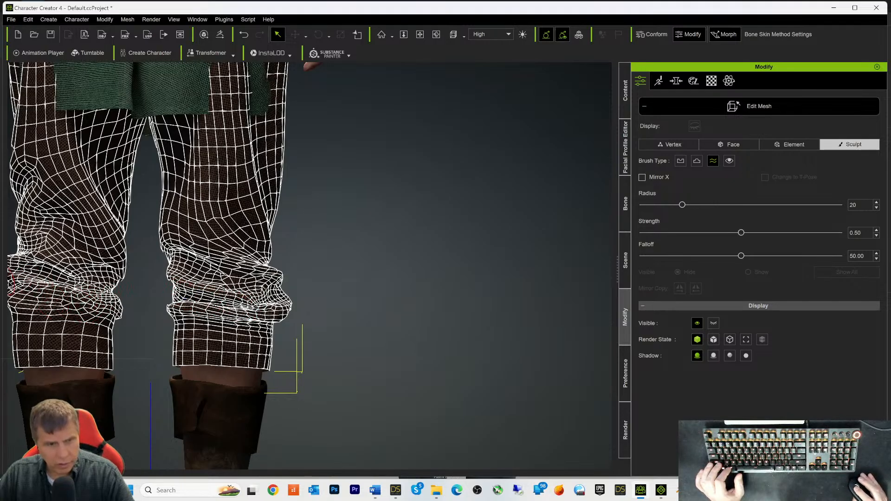
Step: Even out the bunched fabric above the cuffs along the other side and front of both pant legs with the Smooth brush
left_click_drag(514, 302, 194, 285, "alt")
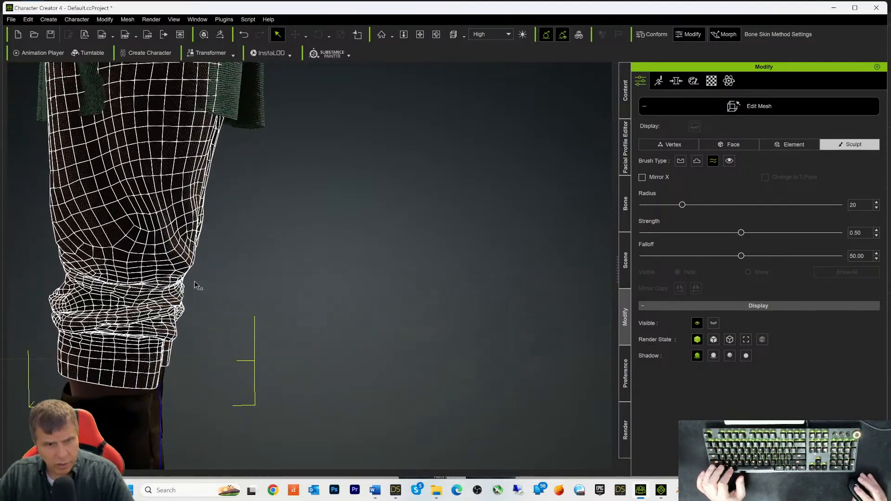
left_click_drag(348, 279, 144, 281, "alt")
mouse_move(104, 276)
right_mouse_down("alt")
mouse_move(247, 298)
mouse_move(389, 281)
mouse_move(378, 296)
mouse_move(390, 295)
right_mouse_up("alt")
mouse_move(420, 310)
left_mouse_down("alt")
mouse_move(400, 304)
mouse_move(424, 311)
left_mouse_up("alt")
left_click_drag(548, 304, 381, 304, "alt")
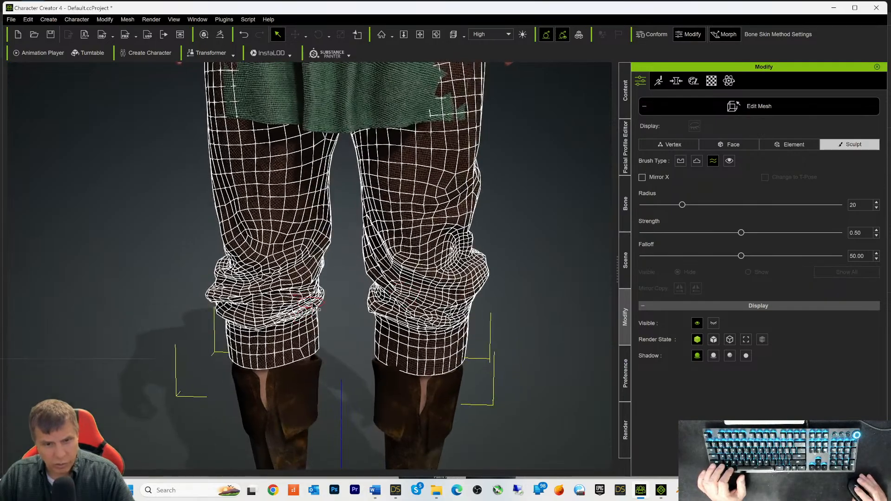
mouse_move(467, 204)
middle_mouse_down("alt")
mouse_move(417, 215)
mouse_move(479, 204)
middle_mouse_up("alt")
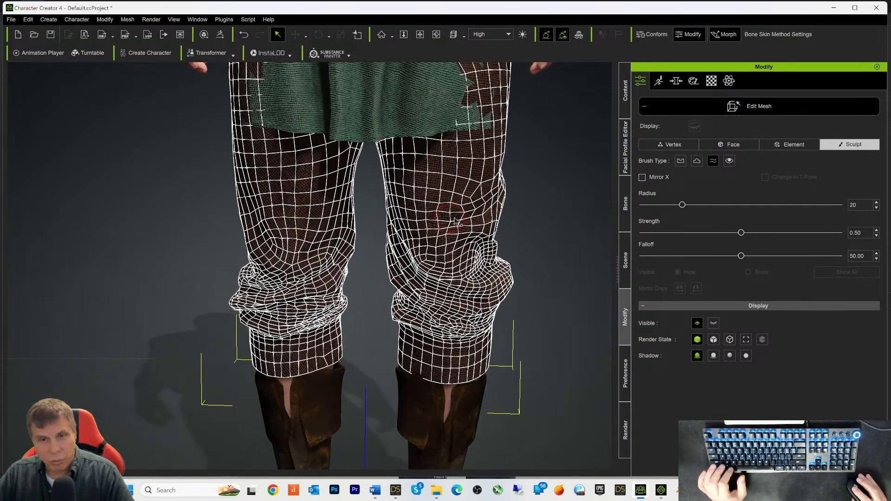
mouse_move(552, 246)
right_mouse_down("alt")
mouse_move(558, 261)
mouse_move(511, 231)
mouse_move(495, 237)
right_mouse_up("alt")
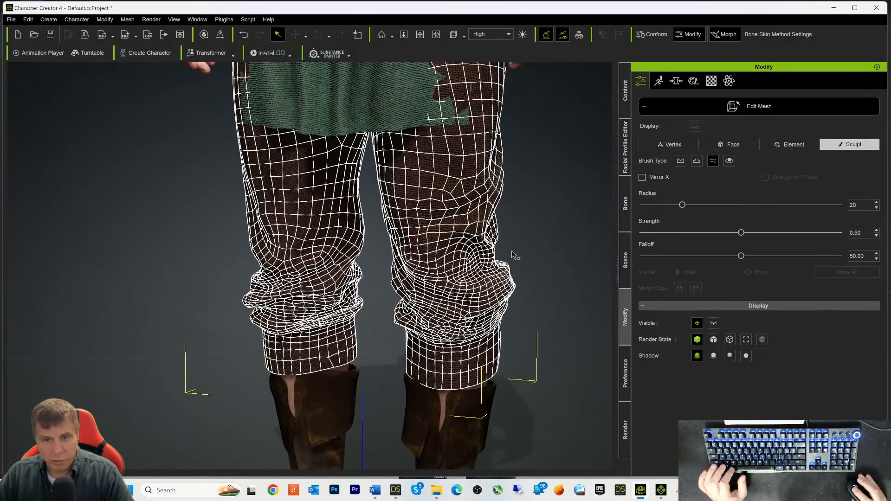
Step: Leave mesh editing of MC_Pants and inspect the sculpted legs from close up and at a distance
scroll(561, 340, "down", 2)
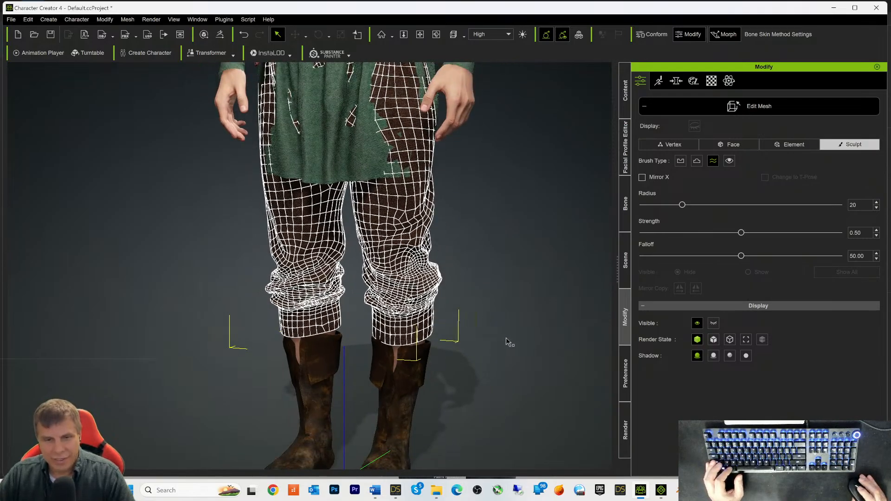
scroll(507, 338, "up", 1)
scroll(514, 329, "up", 2)
right_click_drag(560, 320, 618, 279, "alt")
scroll(561, 317, "down", 2)
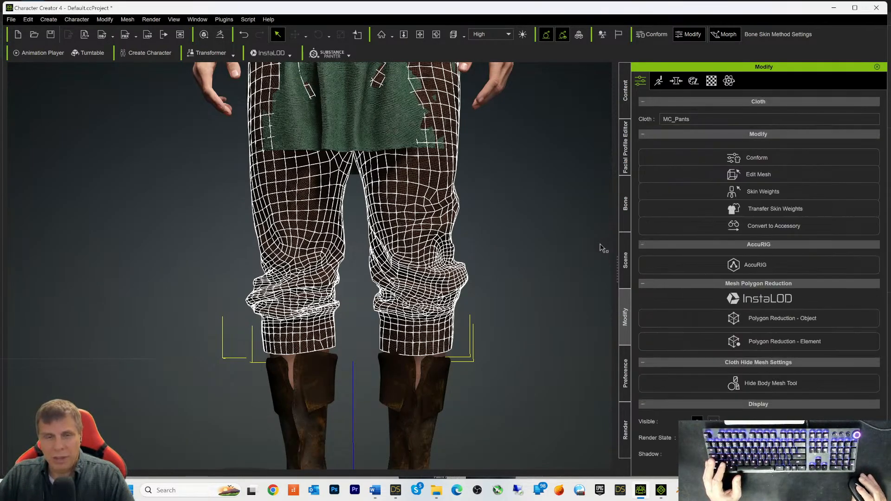
scroll(536, 182, "up", 2)
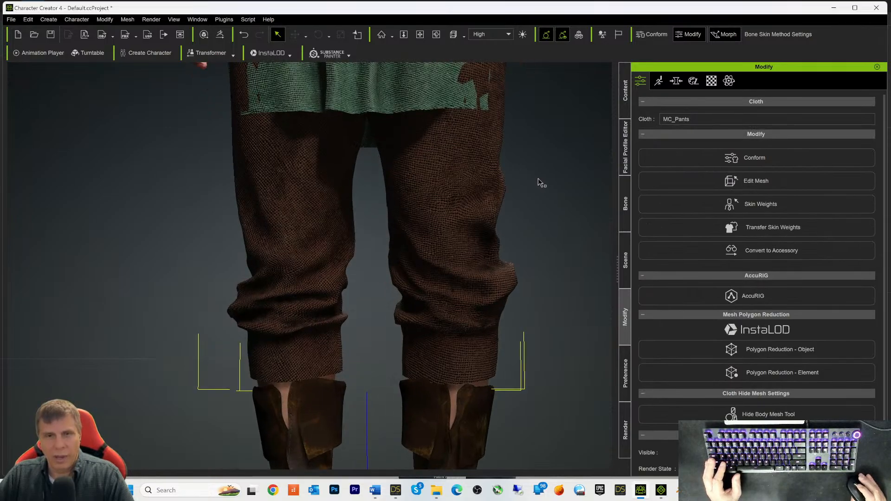
scroll(538, 182, "down", 5)
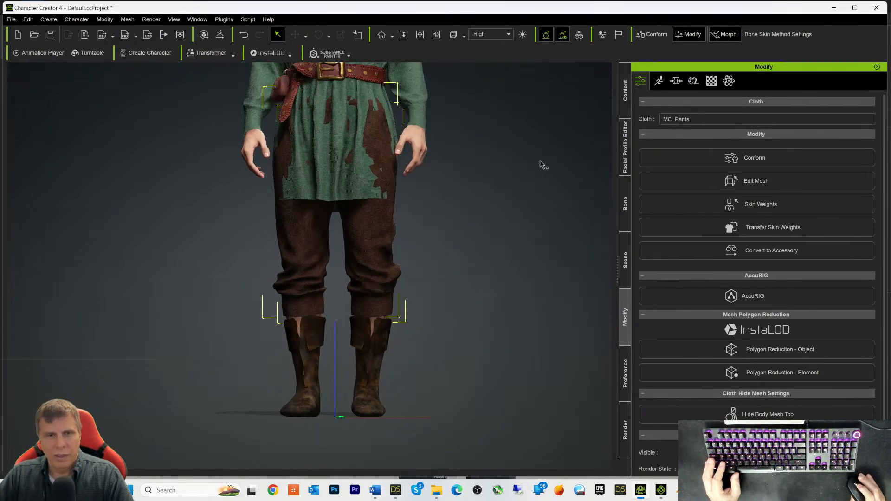
scroll(538, 162, "down", 2)
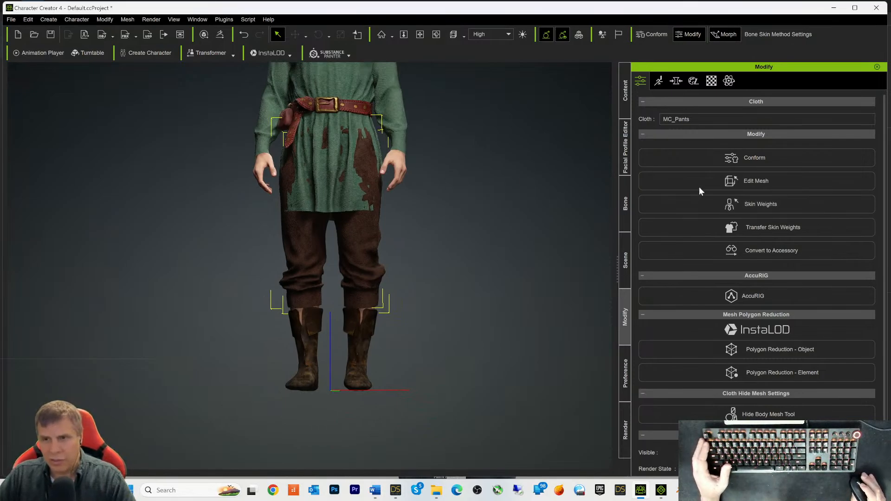
Step: Select MC_Tunic in the scene, open its conform settings and calculate the collision
left_click(624, 261)
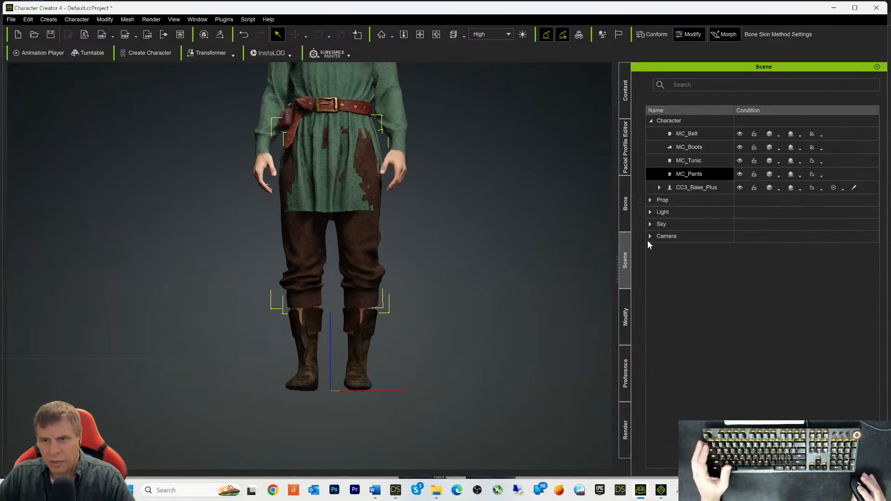
left_click(689, 160)
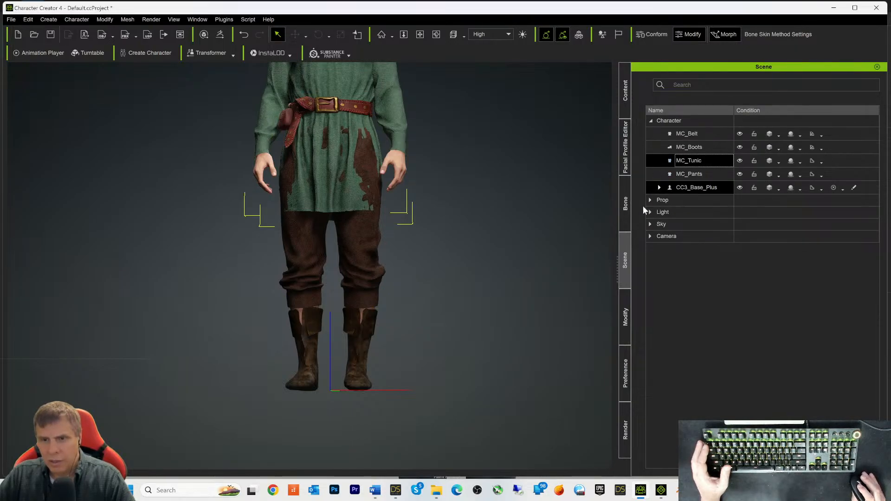
left_click(625, 318)
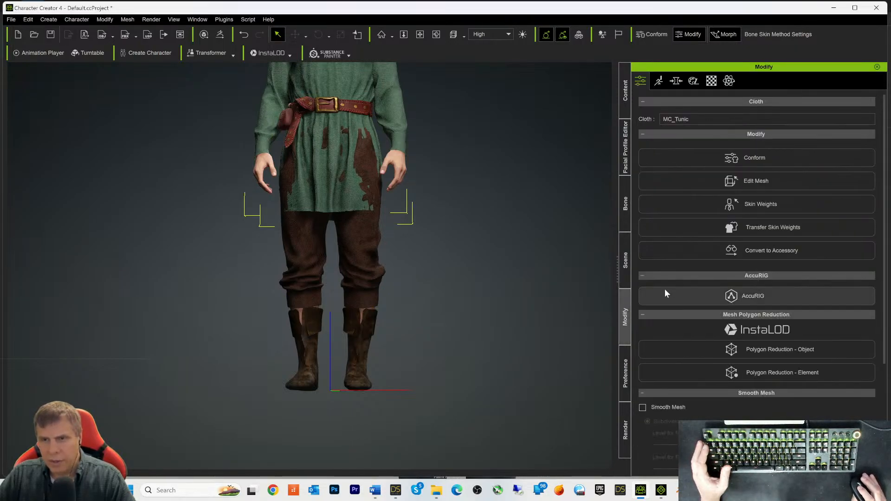
left_click(714, 156)
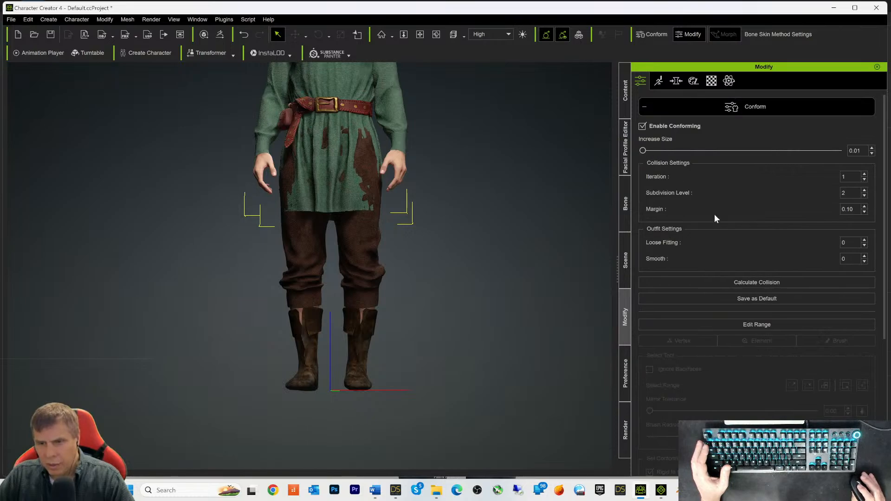
scroll(714, 232, "down", 3)
left_click(708, 227)
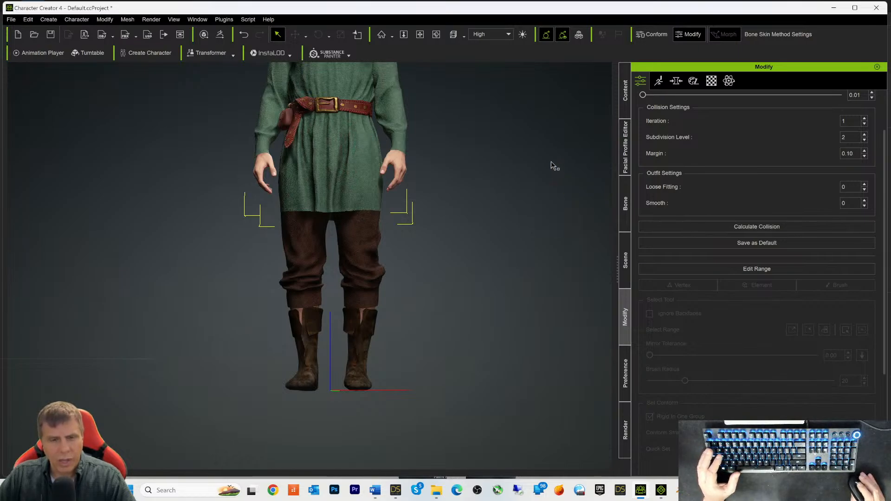
scroll(551, 176, "down", 1)
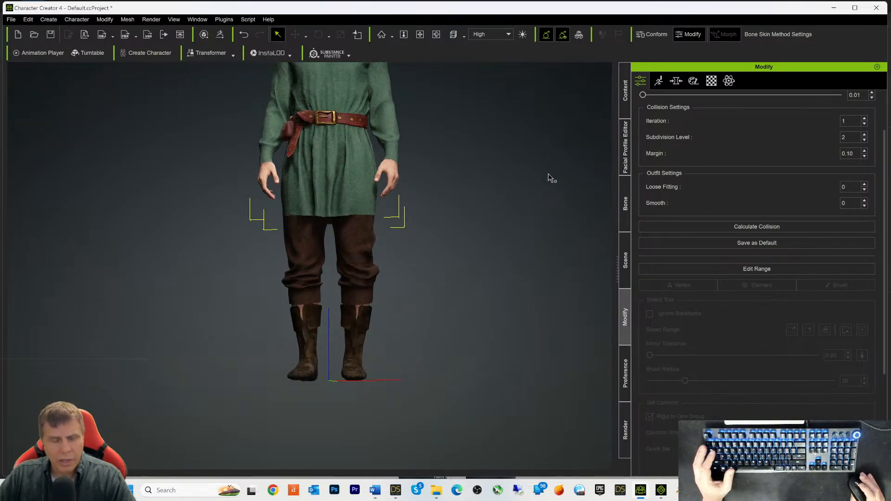
scroll(549, 177, "down", 1)
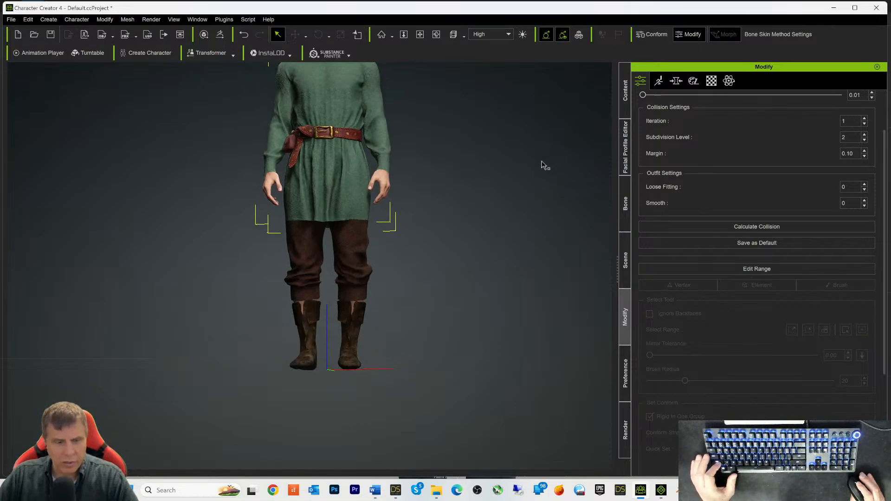
middle_click_drag(514, 166, 516, 249)
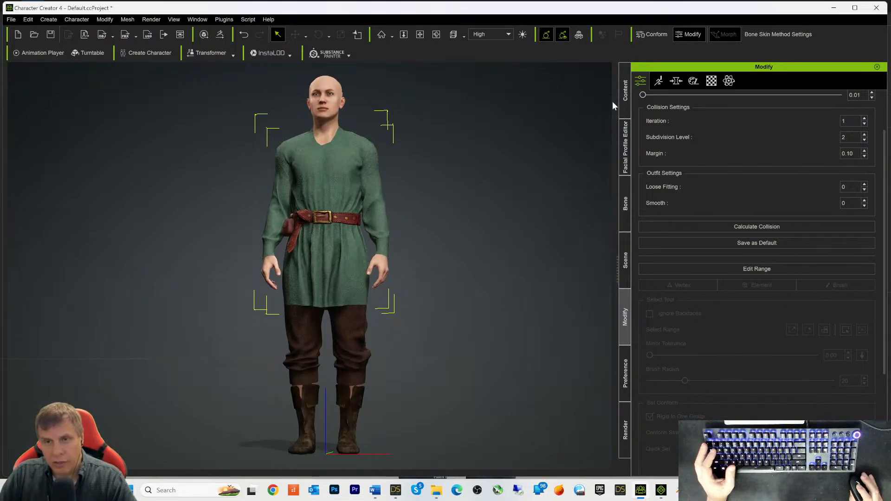
Step: Save the project under the new name Arno2 in the Character Creator Projects folder
left_click(624, 90)
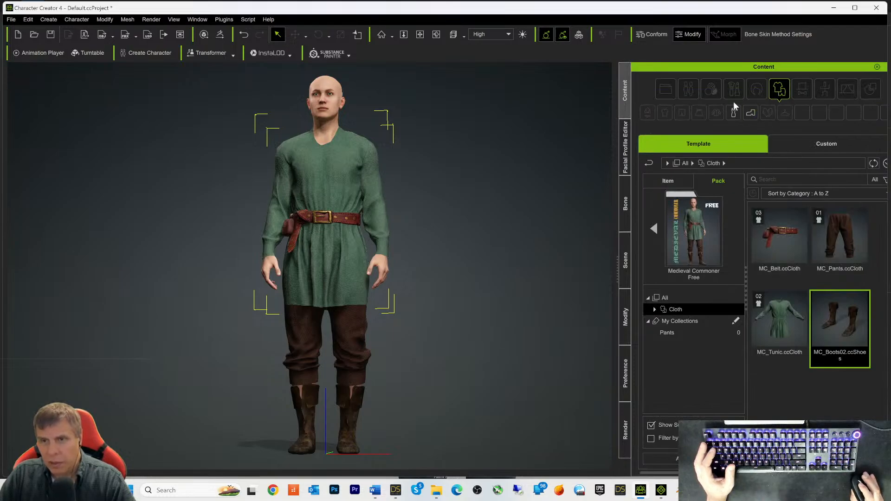
left_click(11, 19)
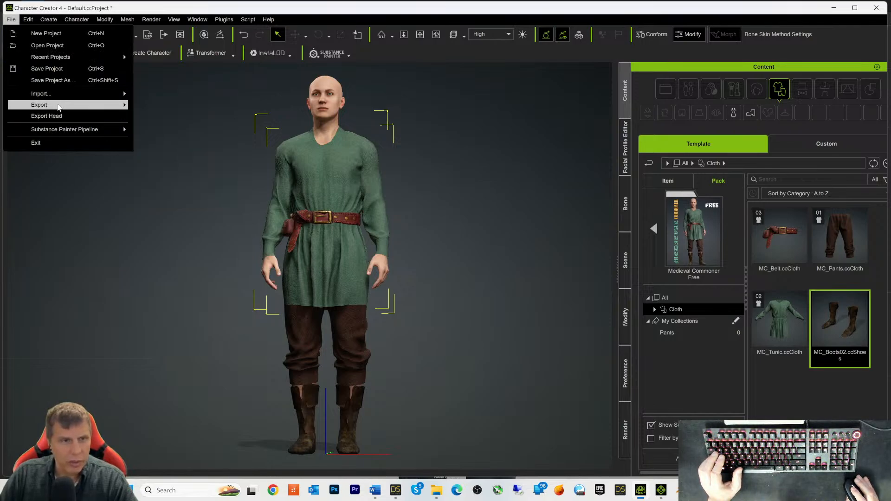
mouse_move(50, 58)
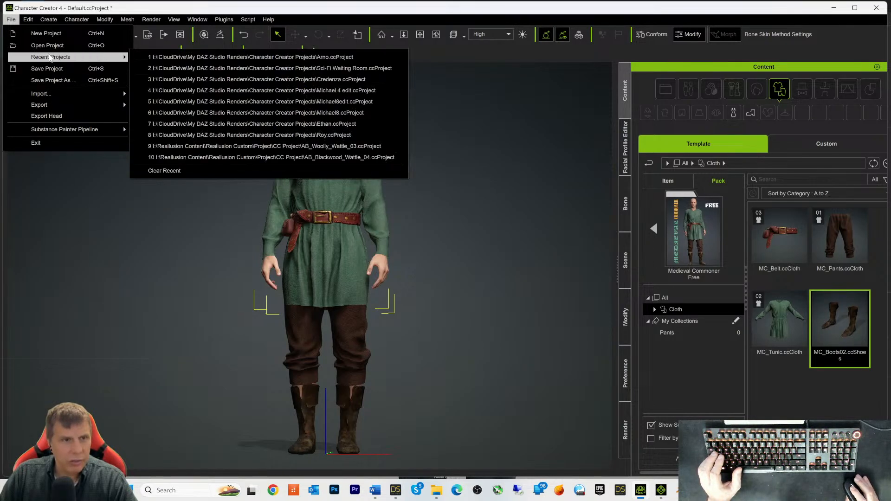
left_click(56, 81)
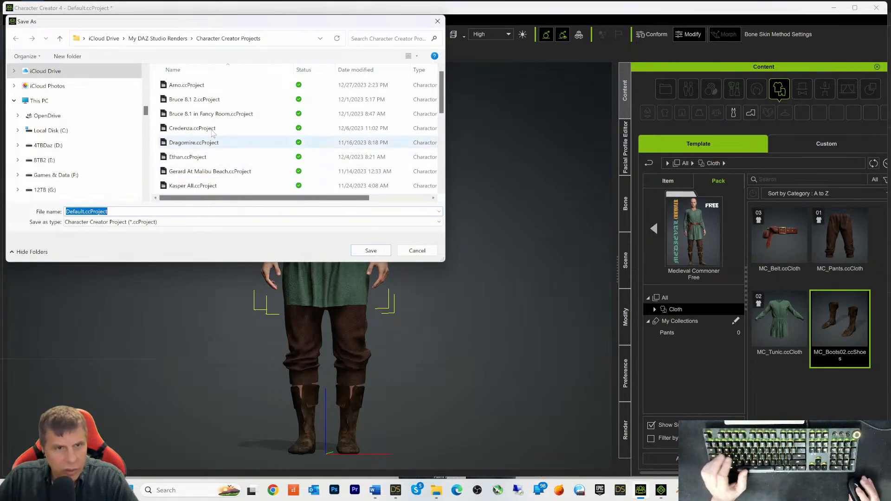
left_click(188, 86)
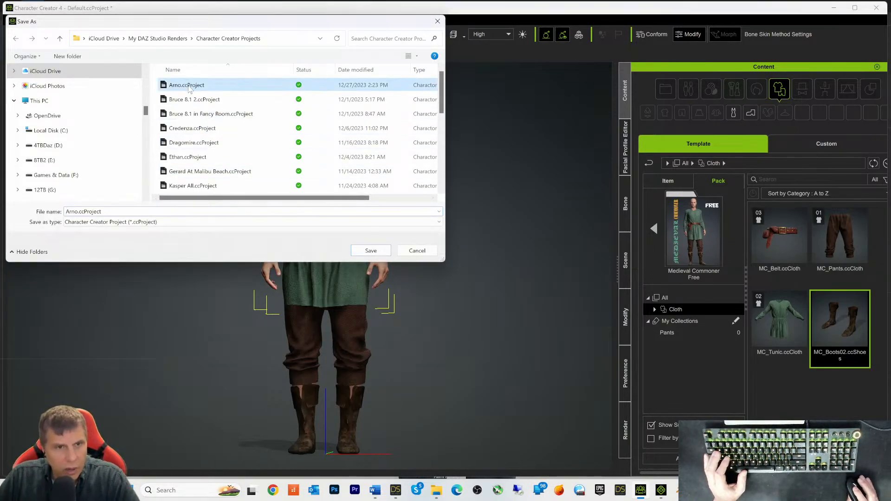
double_click(78, 212)
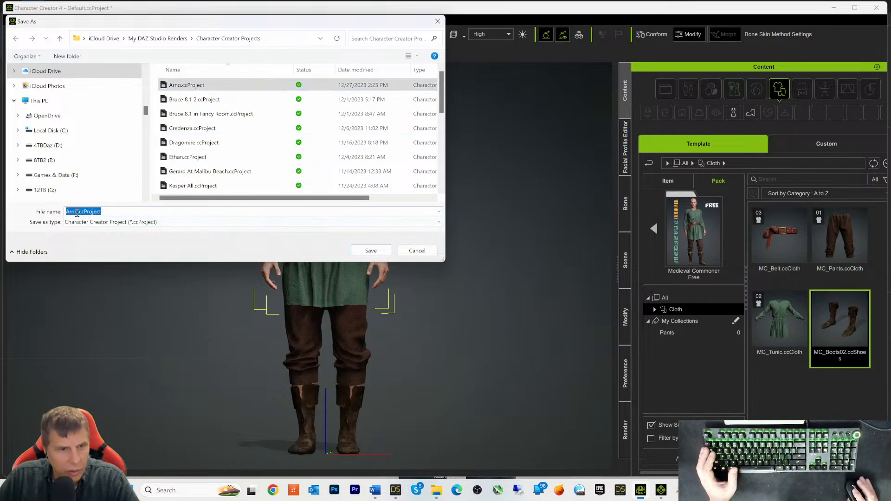
left_click(77, 212)
type("2")
key("Return")
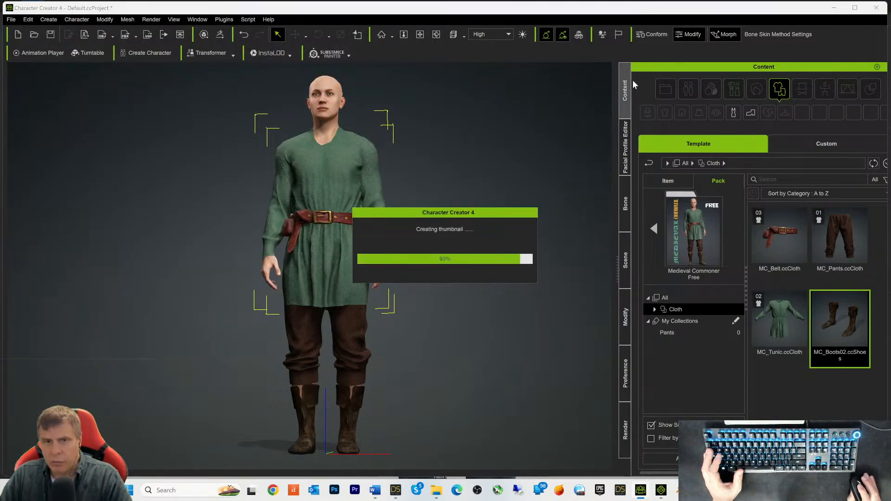
Step: Apply the Curly Fringe Hairstyle from the Curly Fringe Men's Hair pack to the character and view the full figure
left_click(648, 164)
left_click(648, 165)
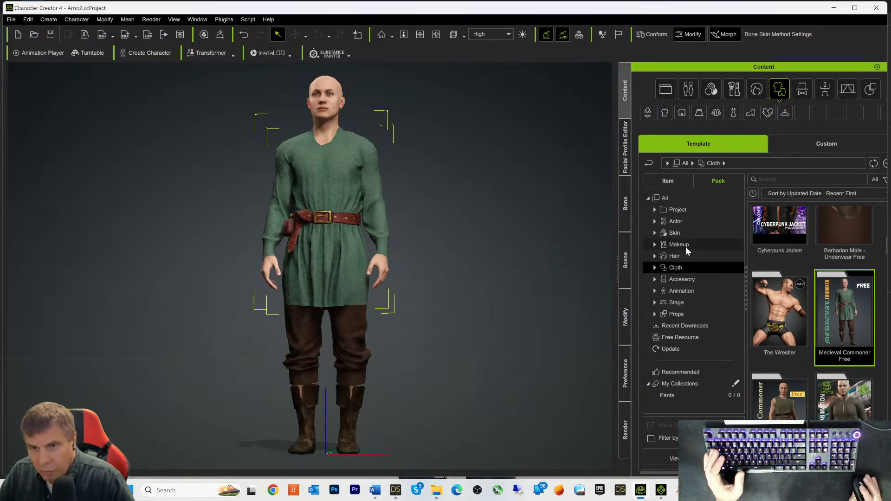
left_click(673, 256)
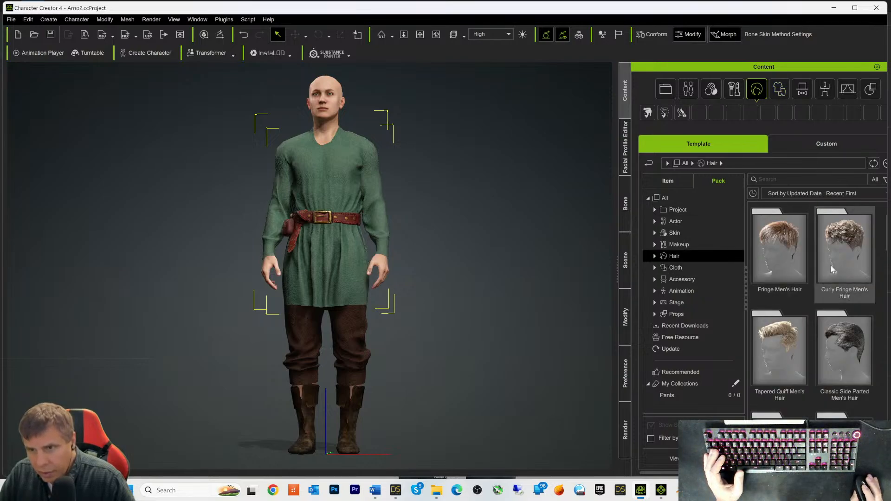
left_click(845, 251)
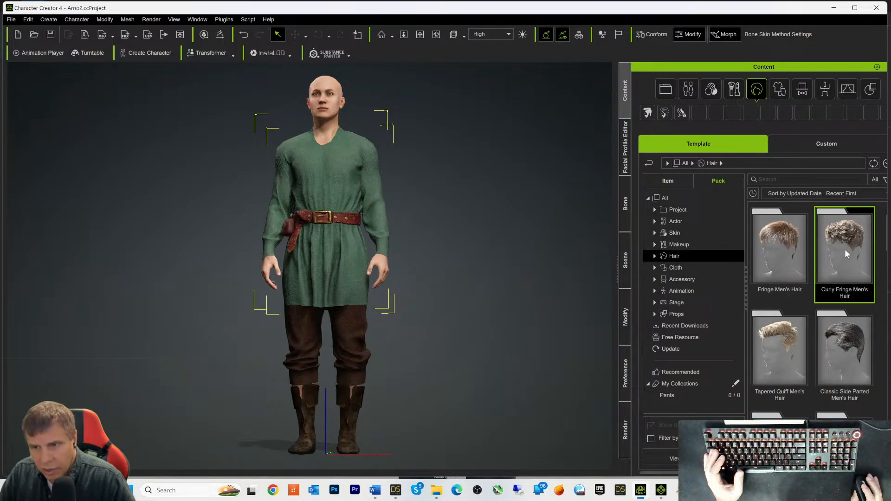
double_click(844, 249)
double_click(790, 252)
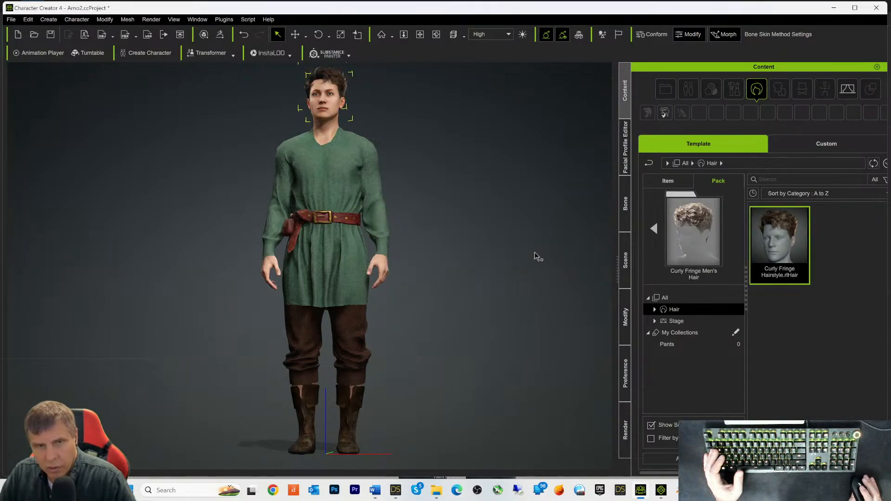
mouse_move(456, 188)
left_mouse_down("alt")
mouse_move(453, 213)
mouse_move(469, 179)
left_mouse_up("alt")
right_click_drag(469, 179, 466, 215, "alt")
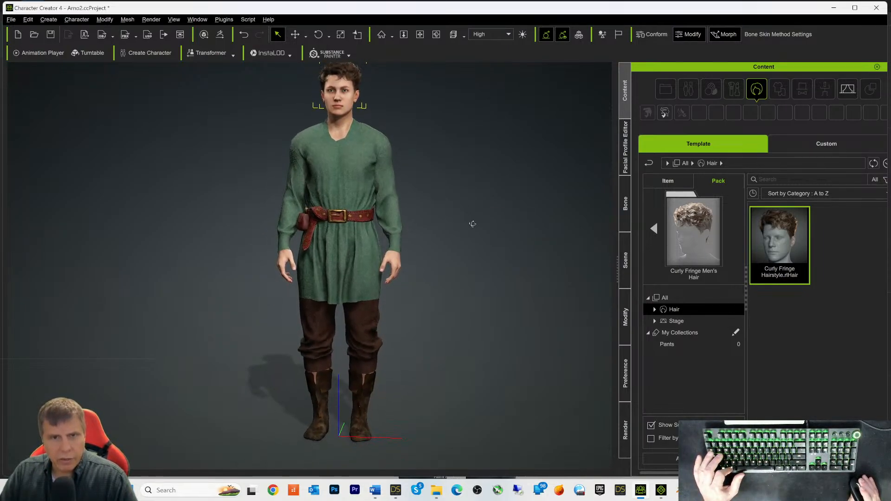
scroll(481, 246, "up", 2)
scroll(481, 245, "down", 3)
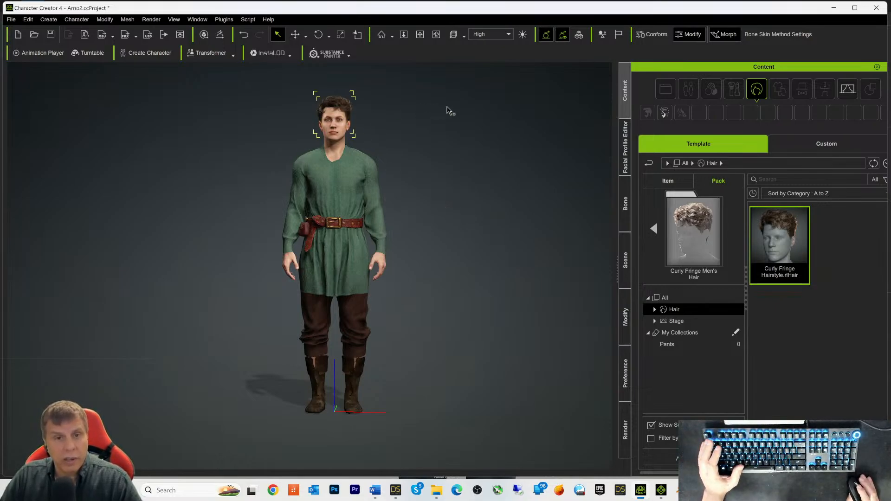
right_click_drag(457, 268, 456, 296)
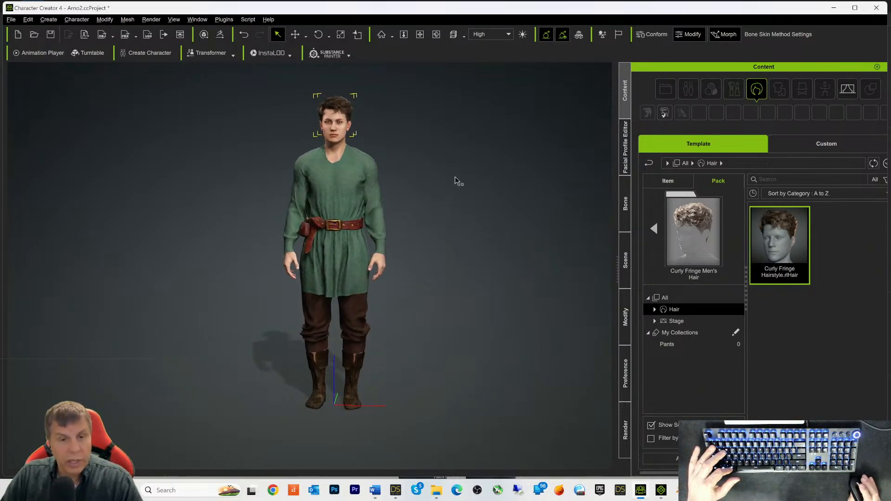
middle_click_drag(453, 197, 452, 214)
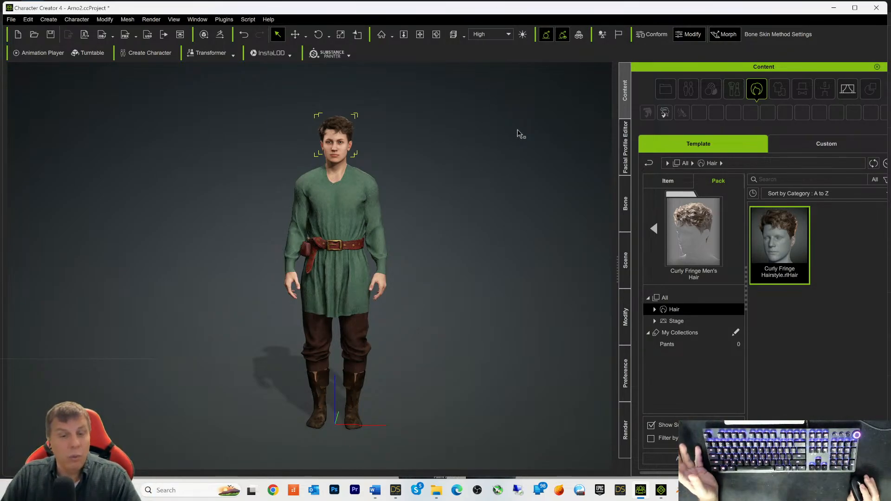
Step: Inspect the dressed character's hair, tunic, pants and boots from close up and as a full figure
scroll(489, 179, "up", 3)
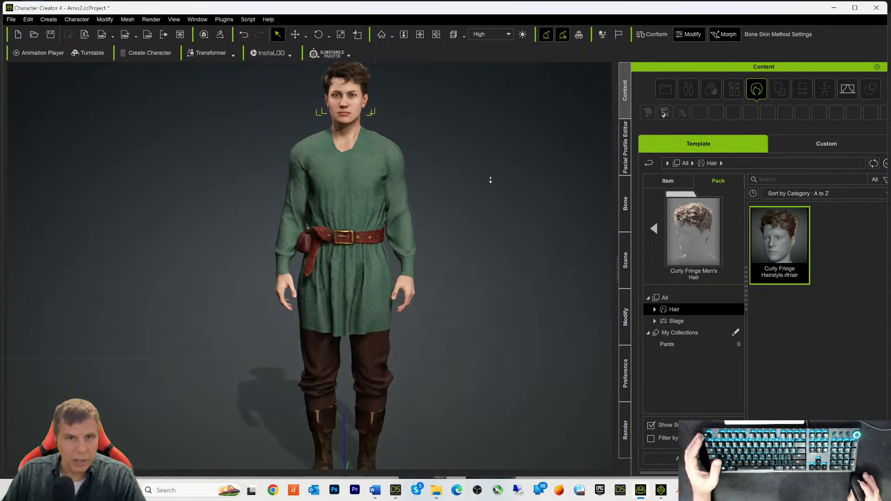
scroll(493, 183, "down", 2)
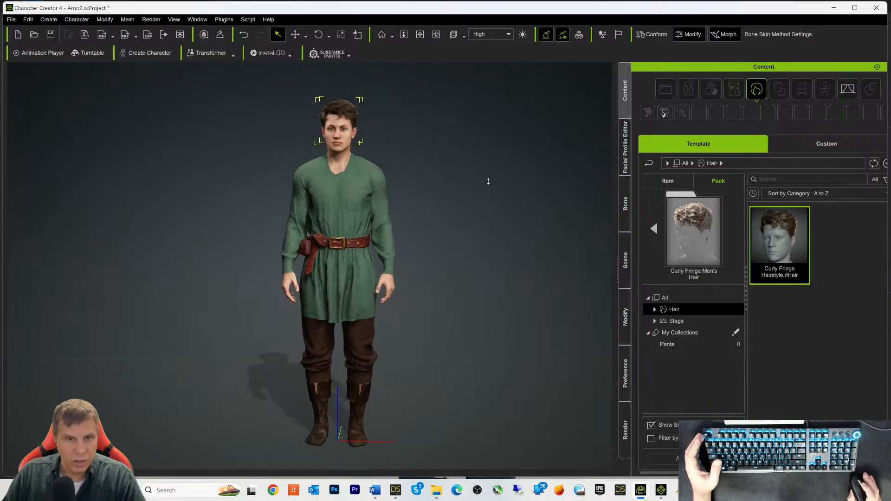
scroll(490, 181, "up", 3)
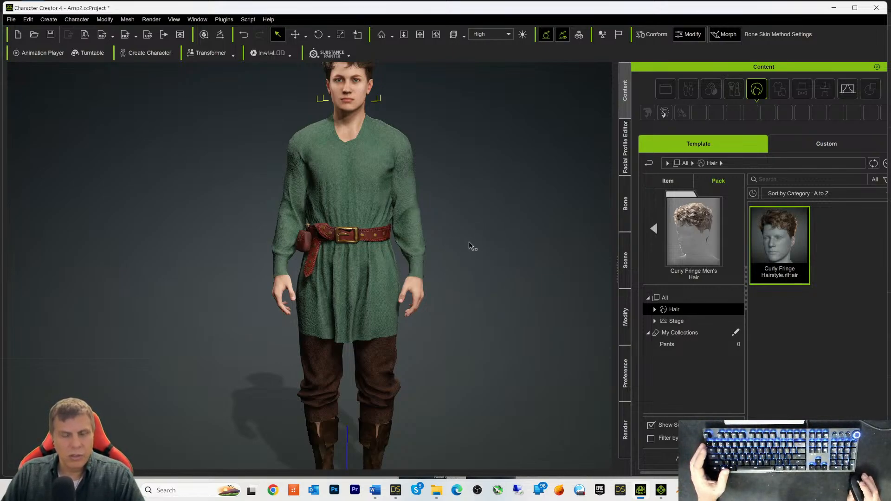
scroll(500, 281, "down", 5)
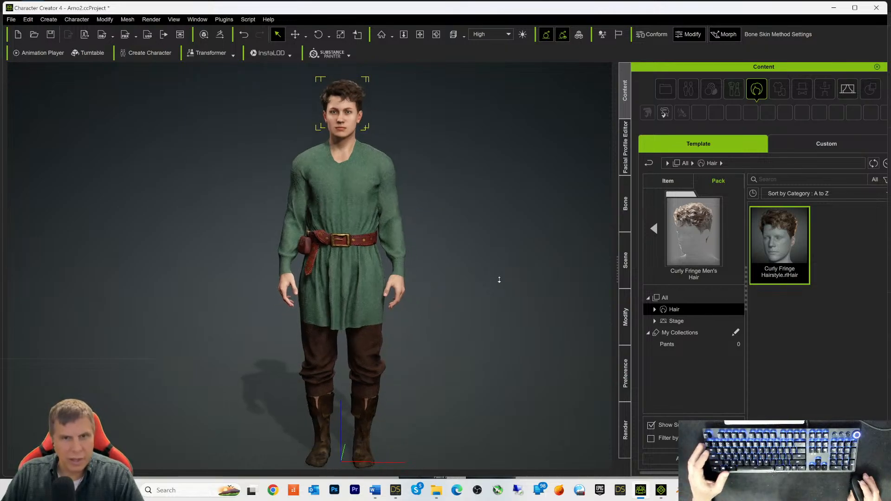
scroll(501, 283, "down", 1)
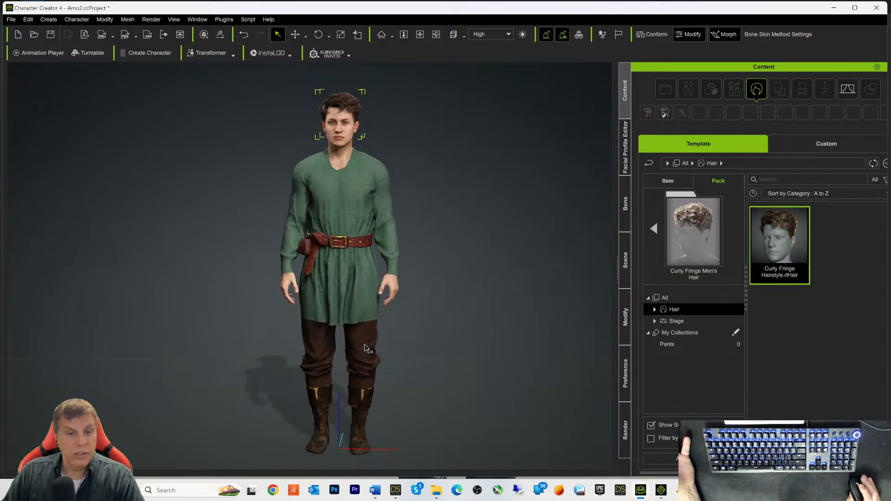
scroll(464, 406, "up", 3)
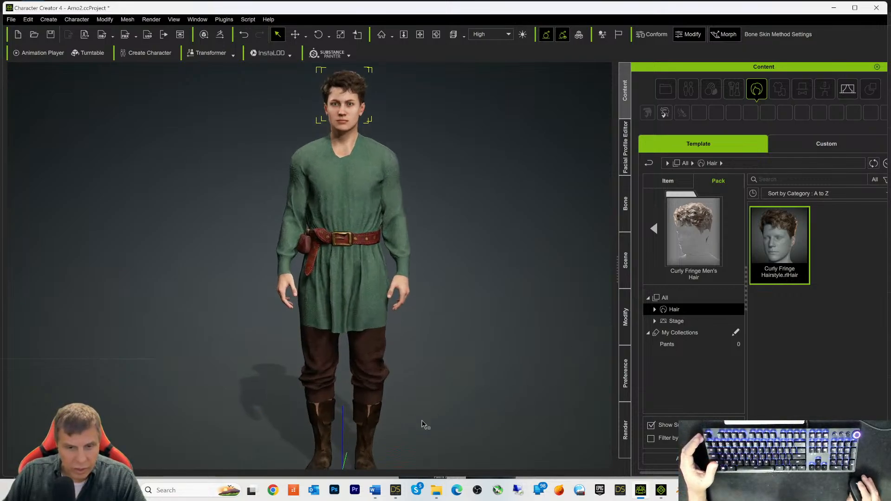
scroll(436, 422, "up", 1)
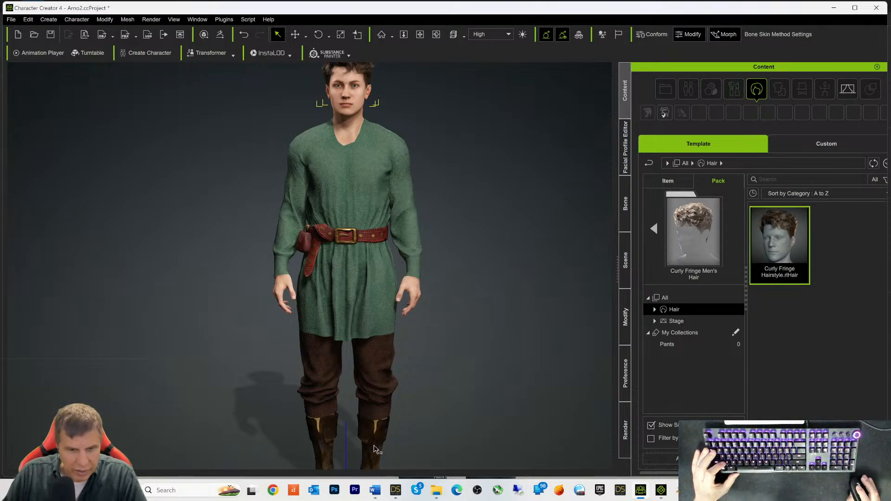
scroll(492, 378, "down", 4)
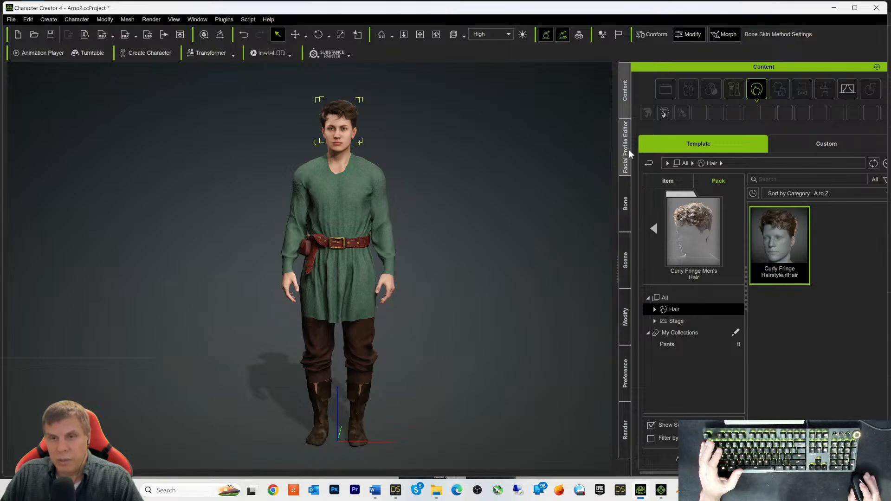
Step: Save the project and leave the Curly Fringe Men's Hair pack to return to the list of packs
left_click(646, 164)
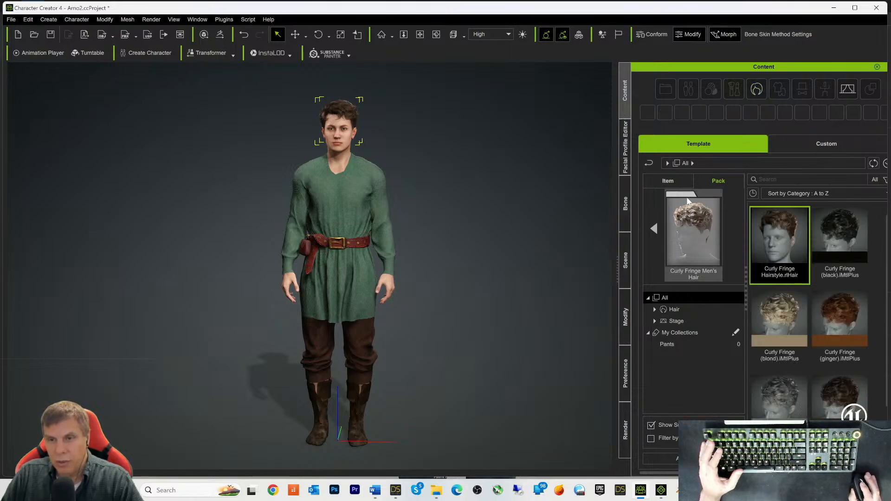
key("ctrl+s")
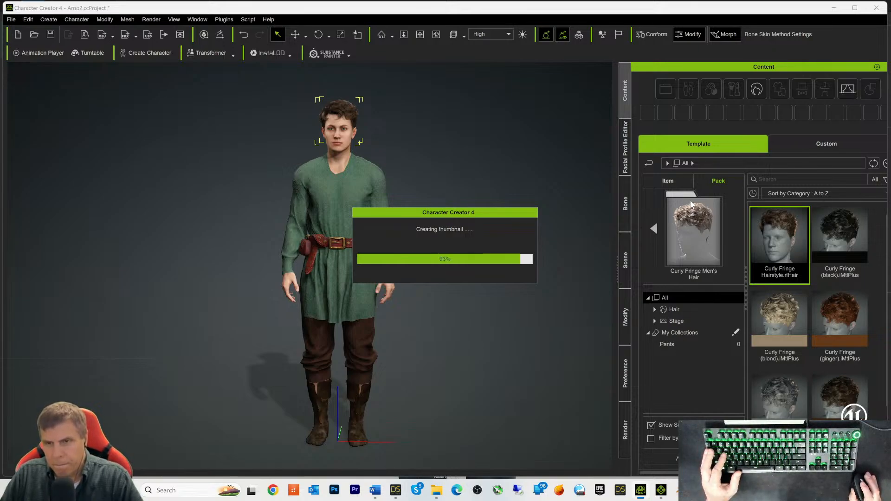
left_click(648, 164)
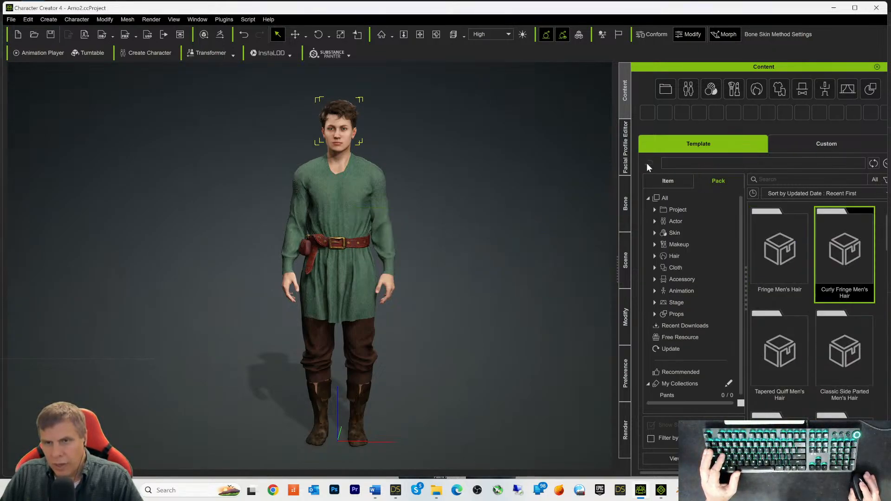
Step: Try to apply the Argument_Reject_F motion from the Conversation animation pack to the character
left_click(673, 288)
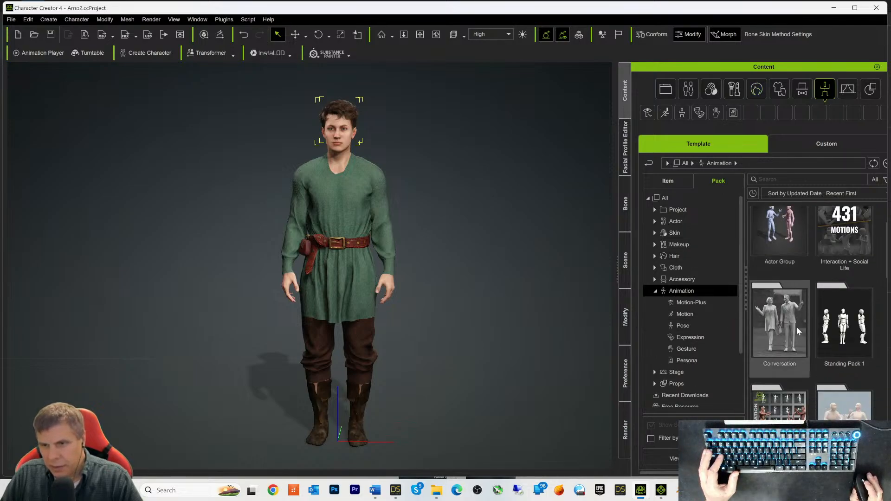
scroll(786, 335, "down", 1)
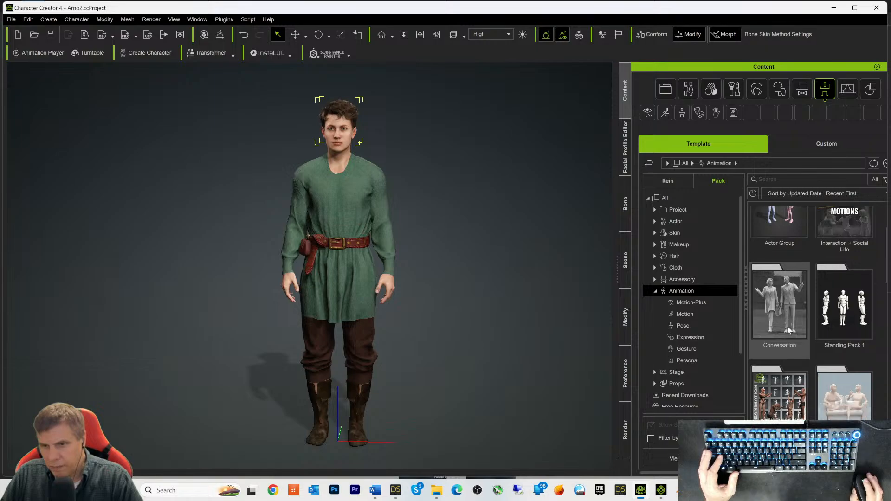
left_click(782, 303)
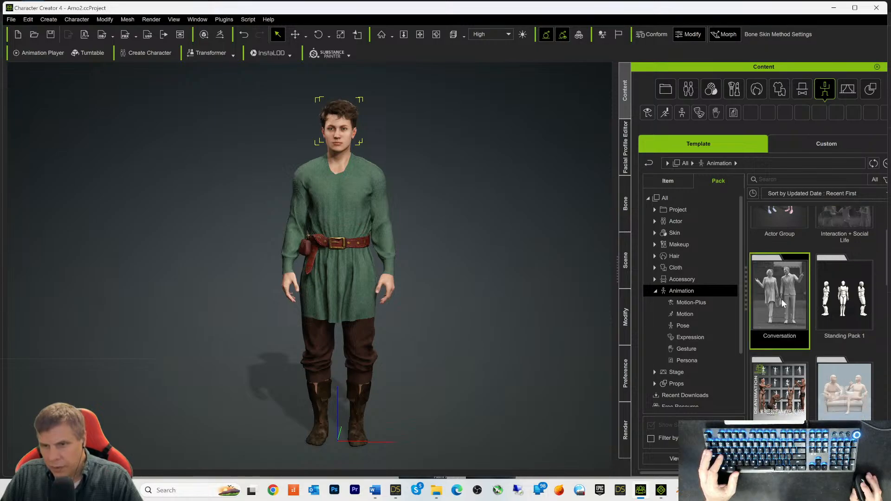
double_click(809, 314)
double_click(767, 329)
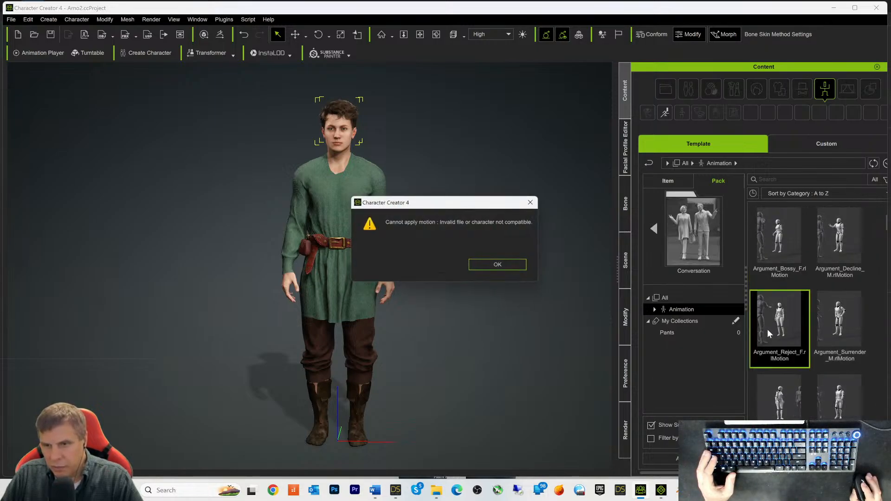
left_click(502, 265)
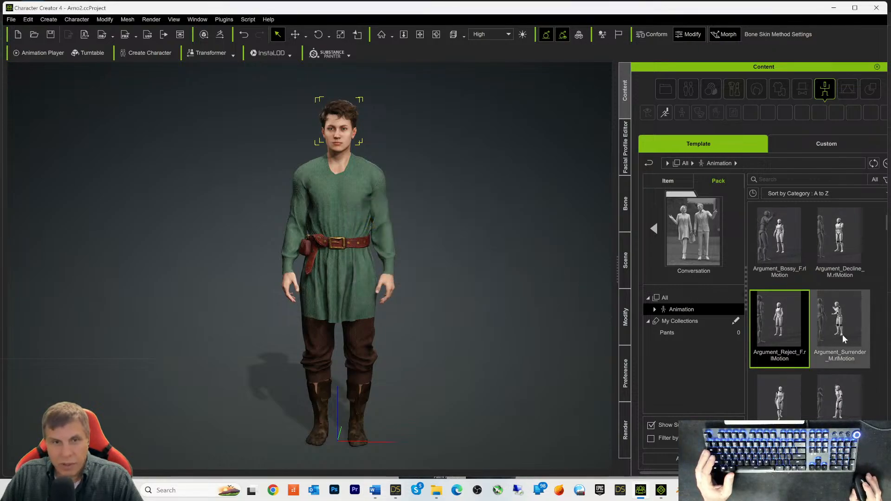
Step: Select the tunic on the character and try the Argument_Reject_F motion again
left_click(344, 213)
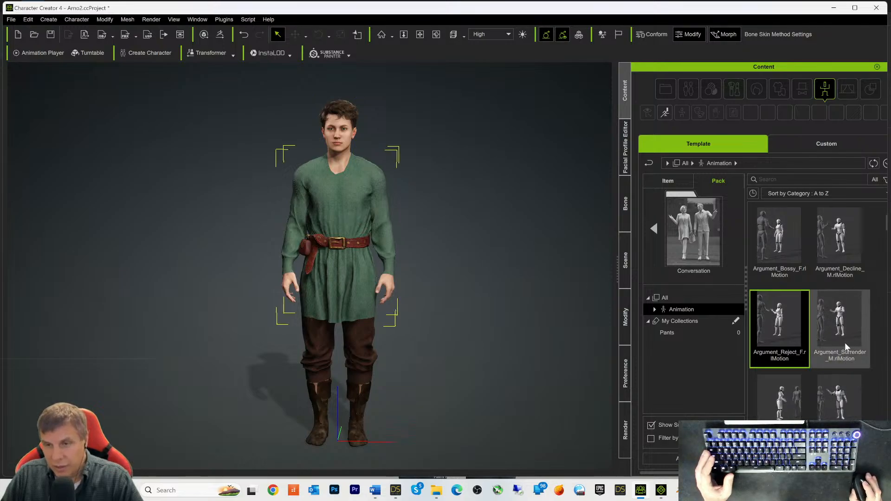
double_click(774, 341)
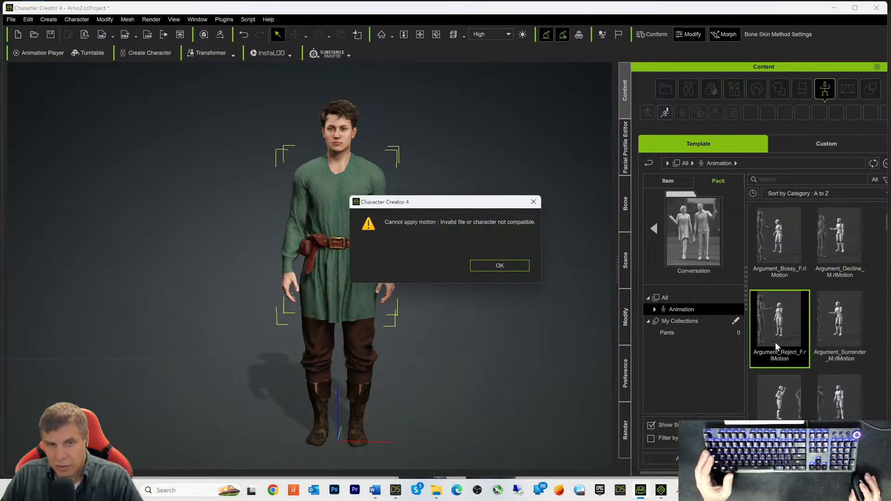
left_click(500, 266)
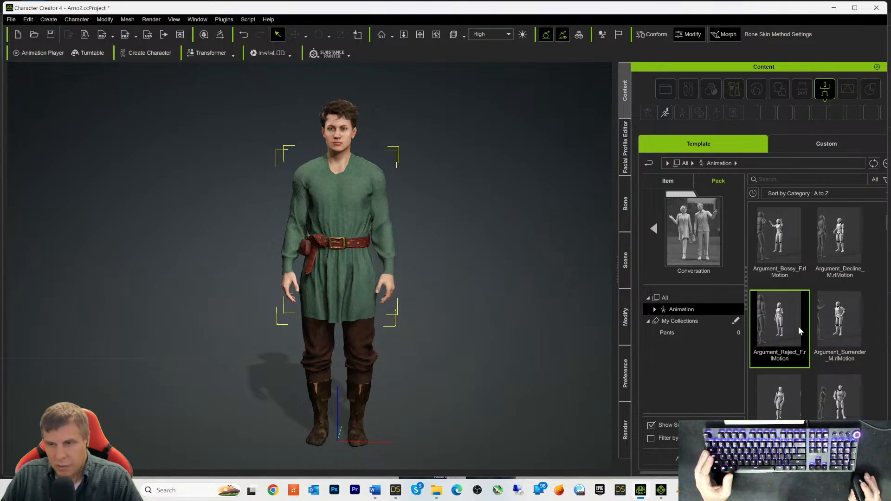
Step: Try to apply the Argument_Surrender_M motion from the Conversation pack
scroll(824, 319, "down", 1)
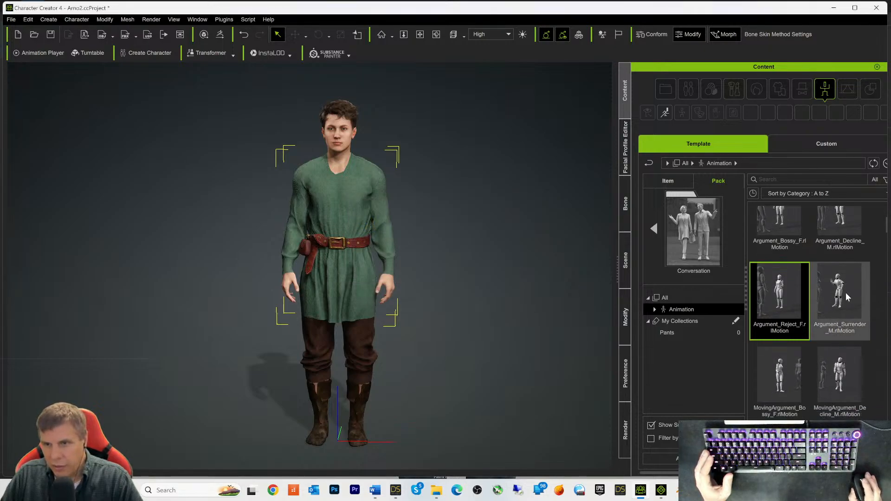
scroll(848, 297, "down", 1)
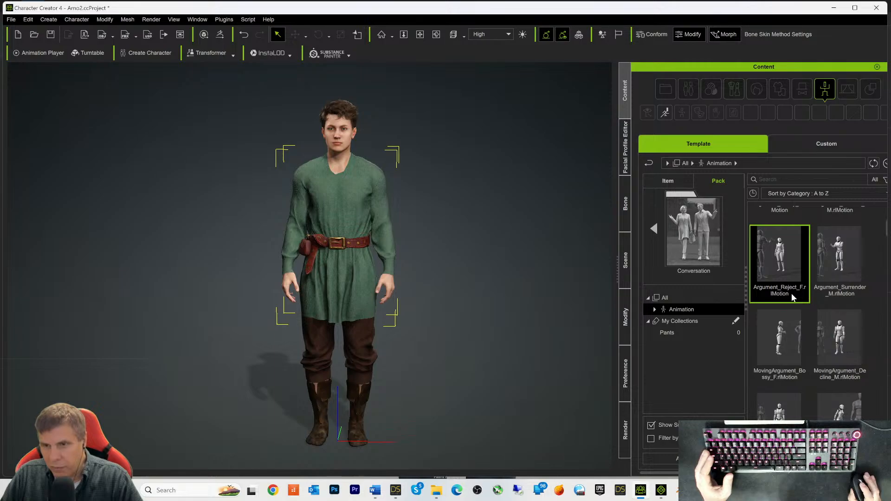
double_click(843, 267)
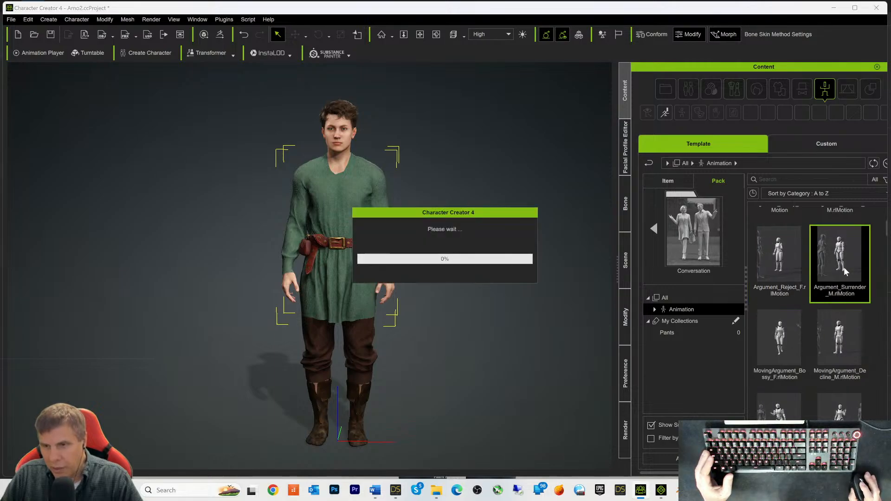
left_click(490, 272)
scroll(756, 375, "down", 1)
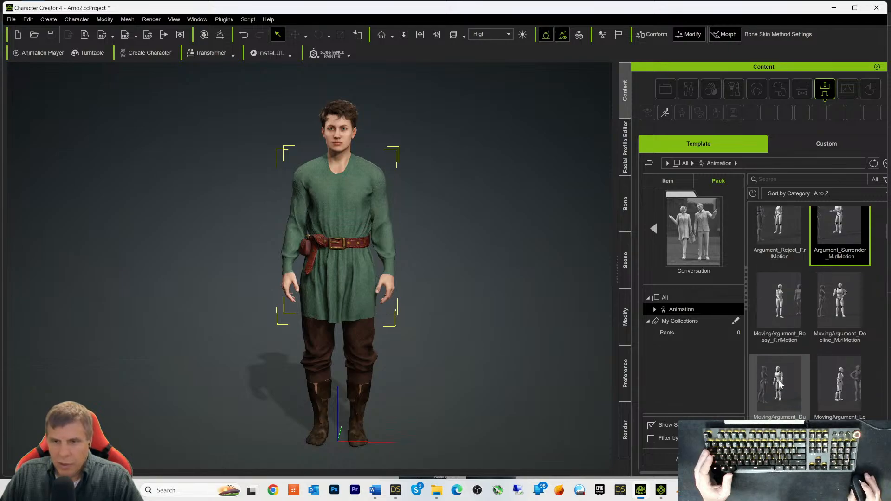
Step: Leave the Conversation pack, open the Animation pack and try to apply the Idle01_M motion
left_click(650, 164)
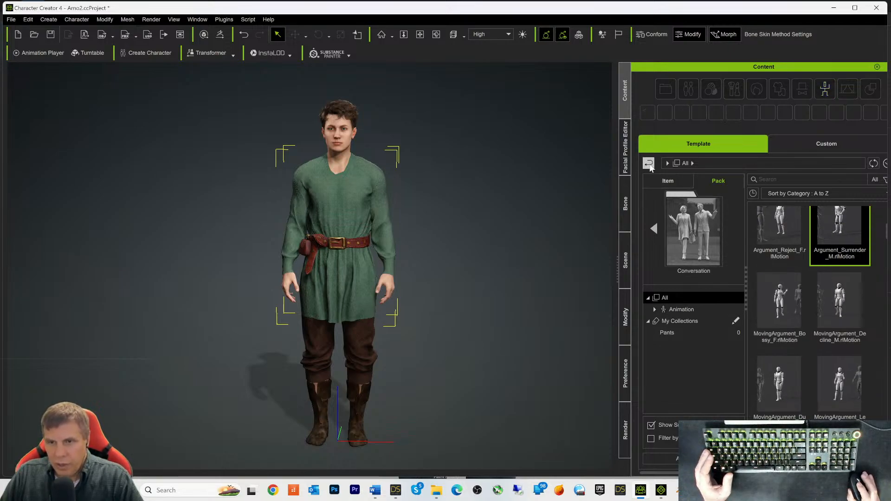
scroll(850, 355, "down", 4)
scroll(853, 378, "down", 4)
scroll(854, 377, "down", 3)
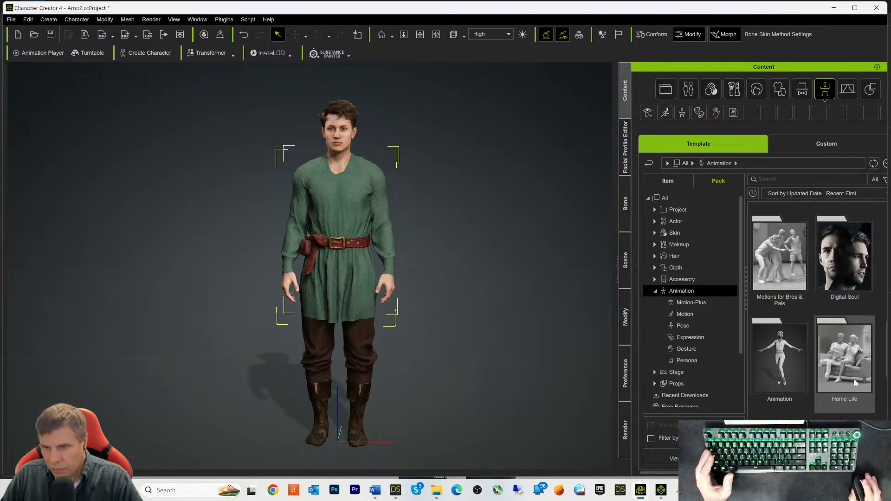
double_click(777, 334)
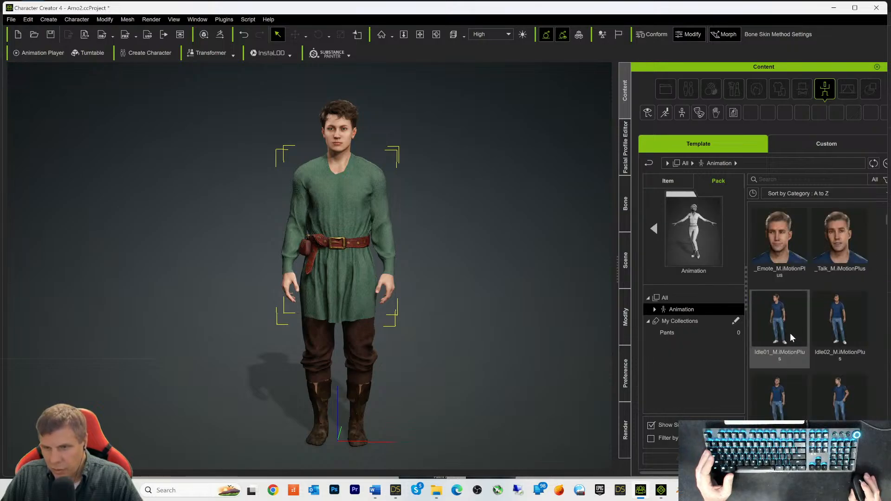
double_click(780, 319)
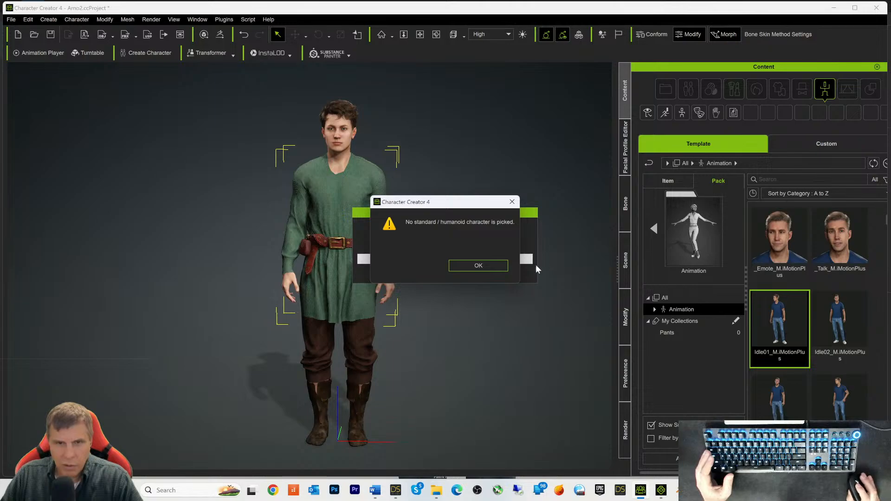
left_click(470, 265)
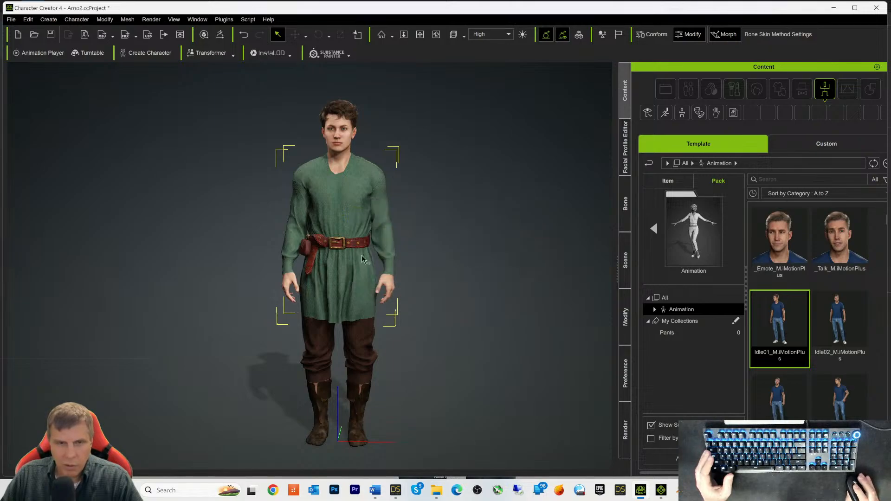
Step: Select the whole Character group in the scene and try to apply the Idle01_M motion again
left_click(624, 259)
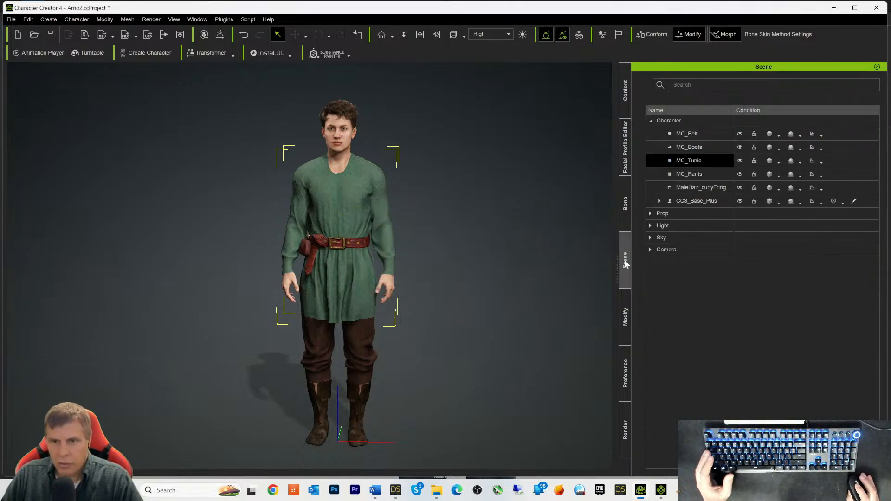
left_click(680, 123)
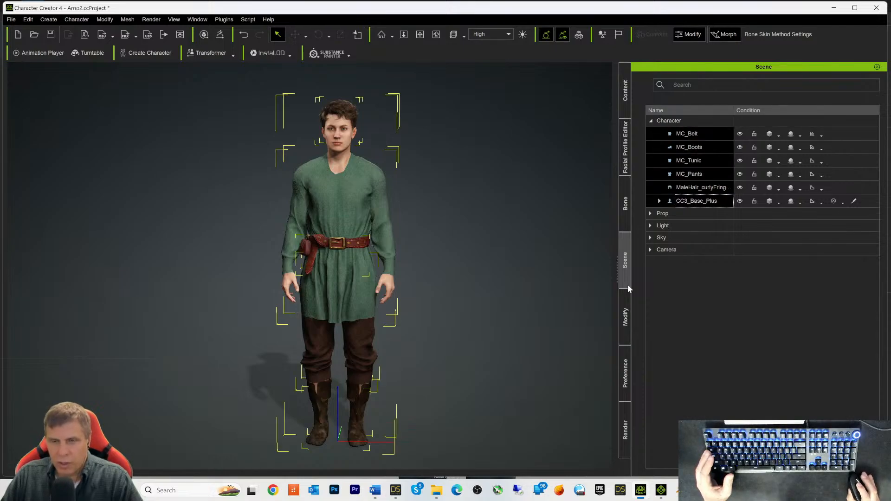
left_click(625, 110)
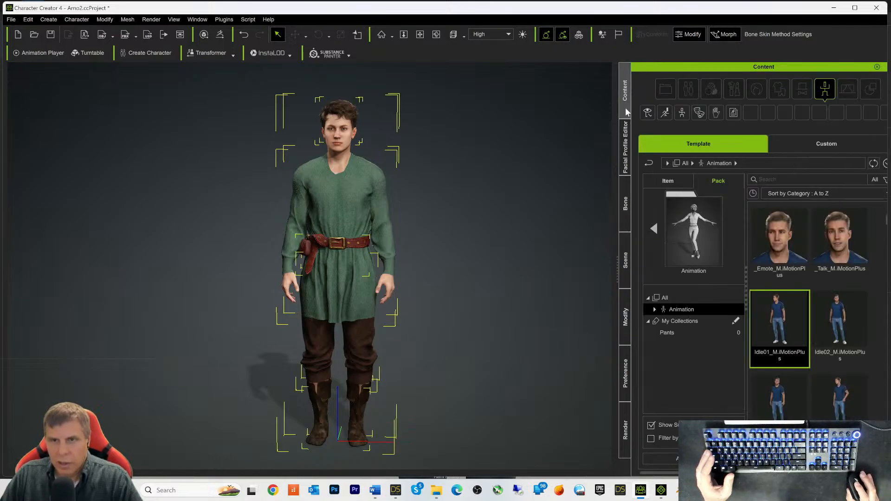
double_click(785, 336)
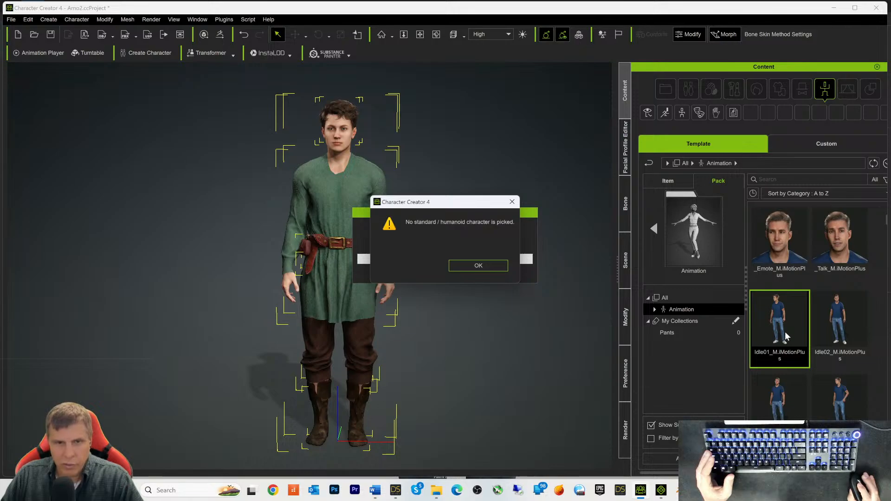
left_click(491, 267)
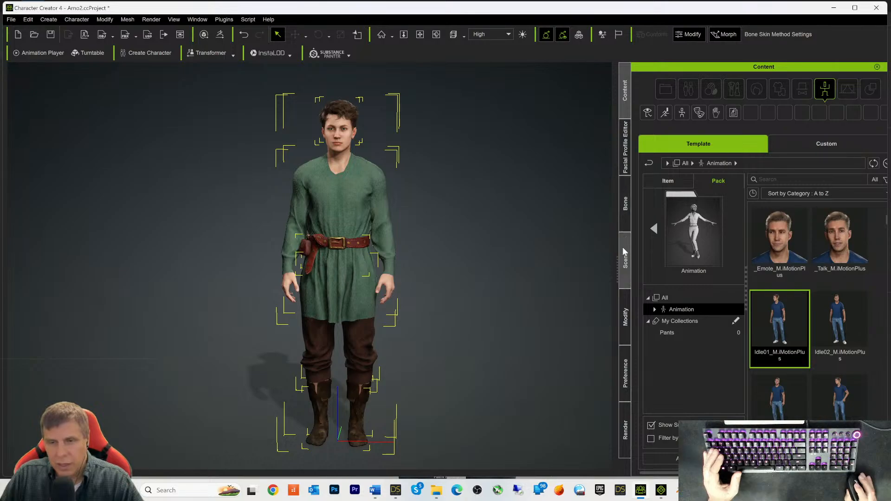
Step: Examine the motion, morph, skin and expression wrinkle settings for the selected character group and inspect the scene's character list
left_click(627, 320)
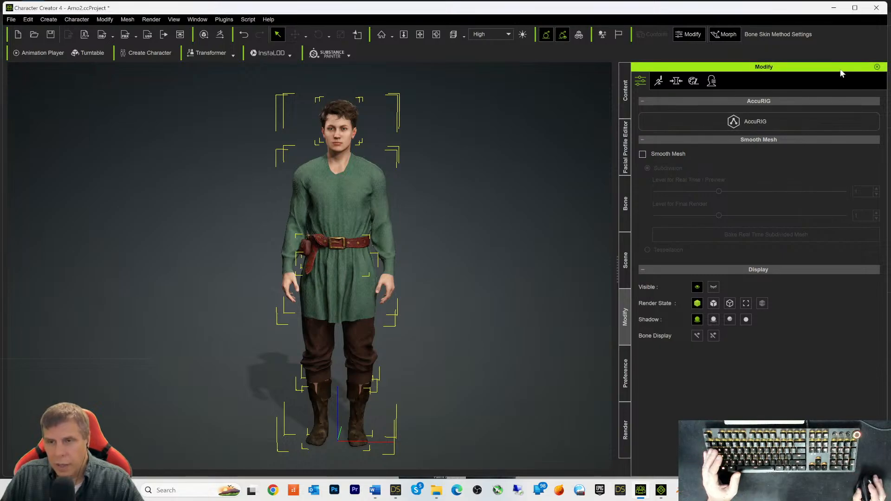
left_click(658, 82)
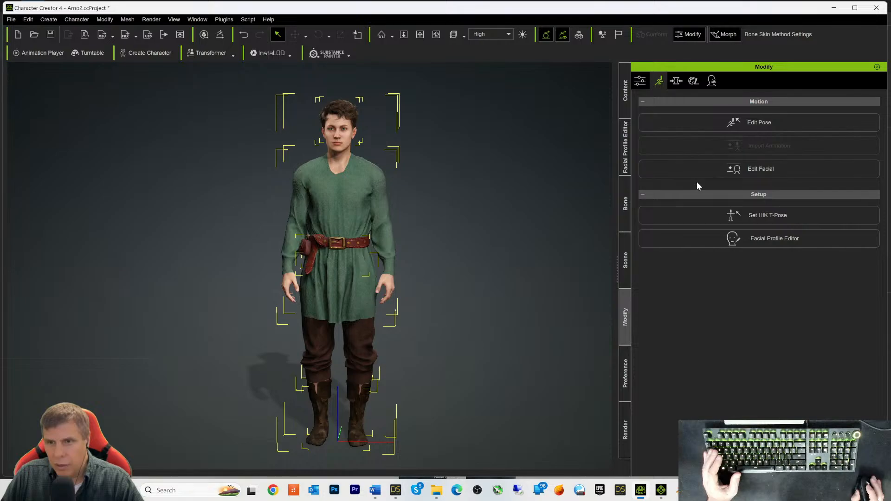
left_click(676, 81)
left_click(712, 82)
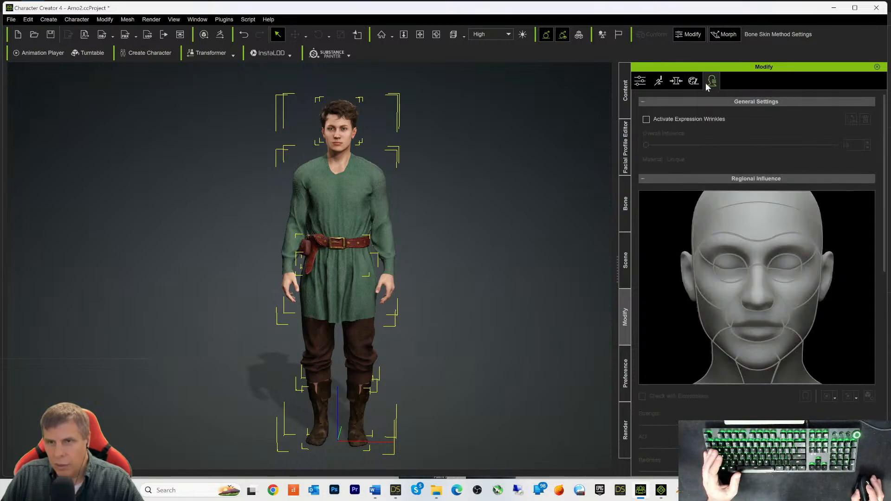
left_click(693, 82)
left_click(677, 81)
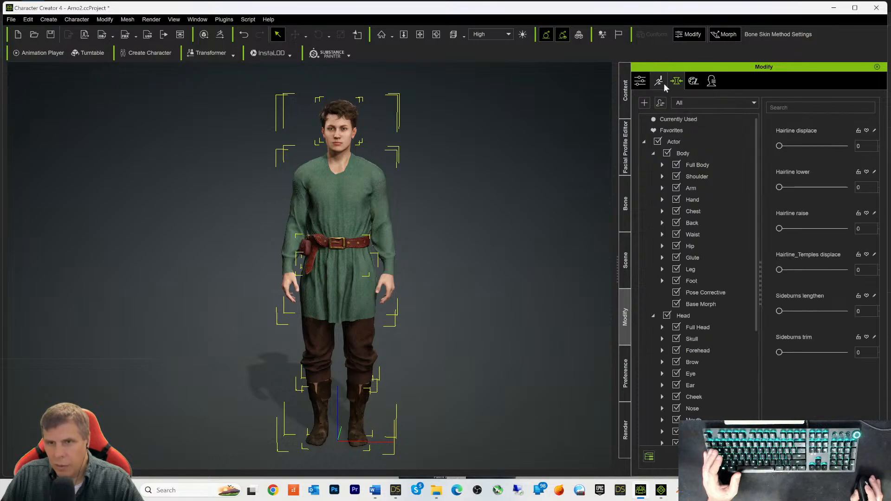
left_click(636, 85)
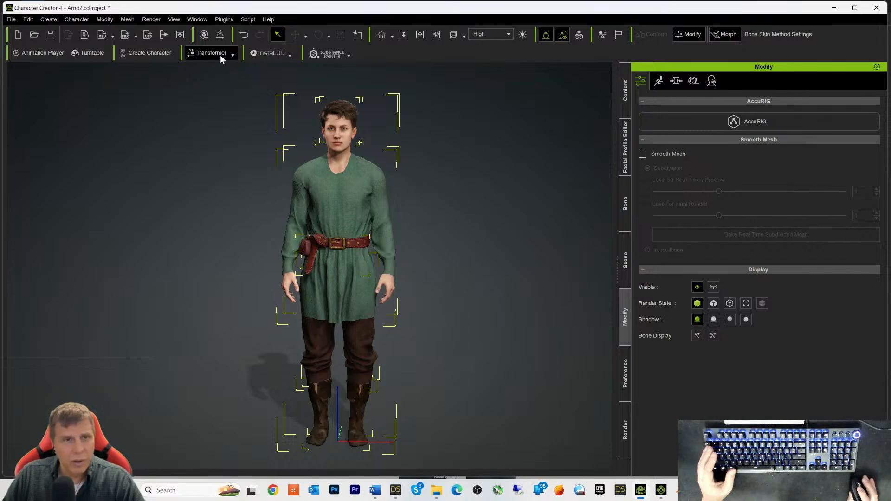
left_click(624, 261)
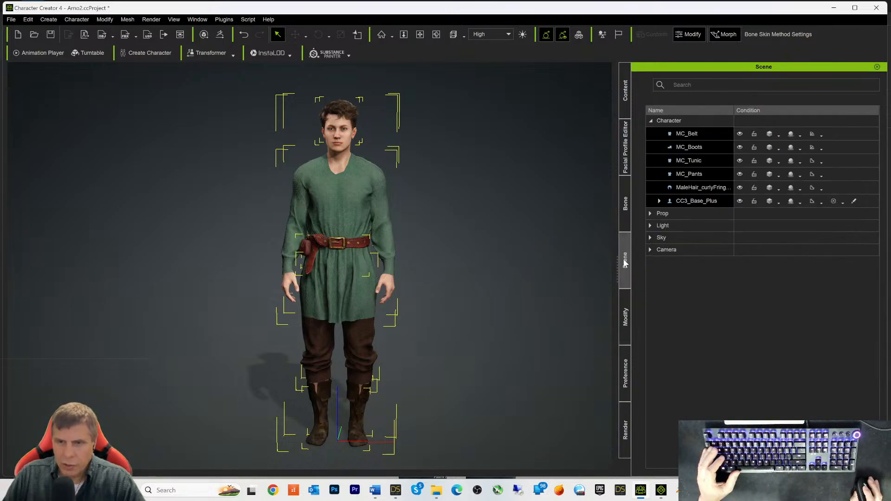
left_click(624, 316)
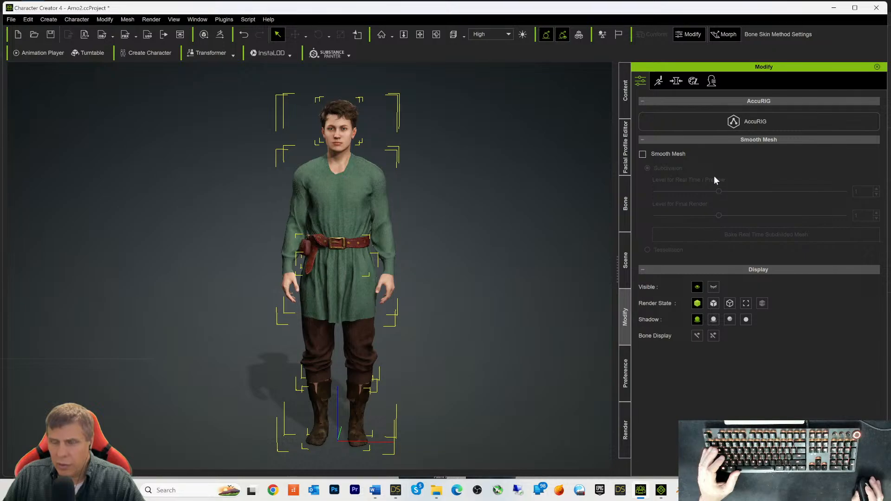
left_click(658, 82)
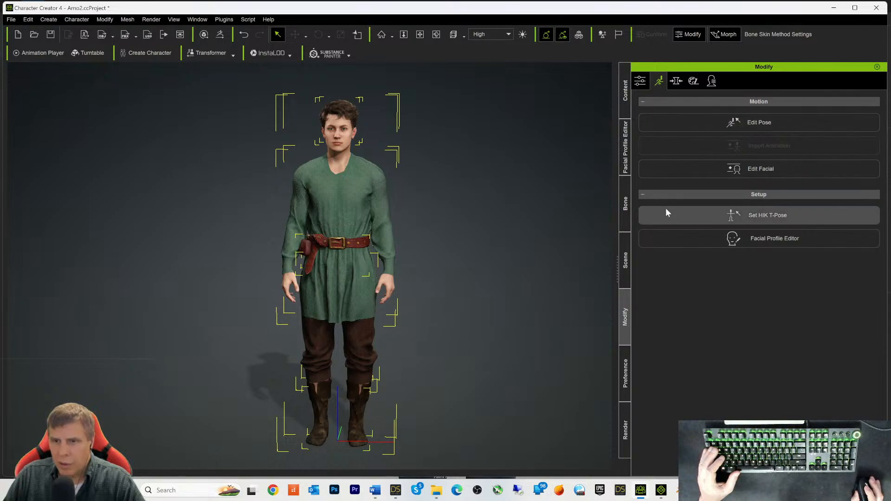
left_click(676, 82)
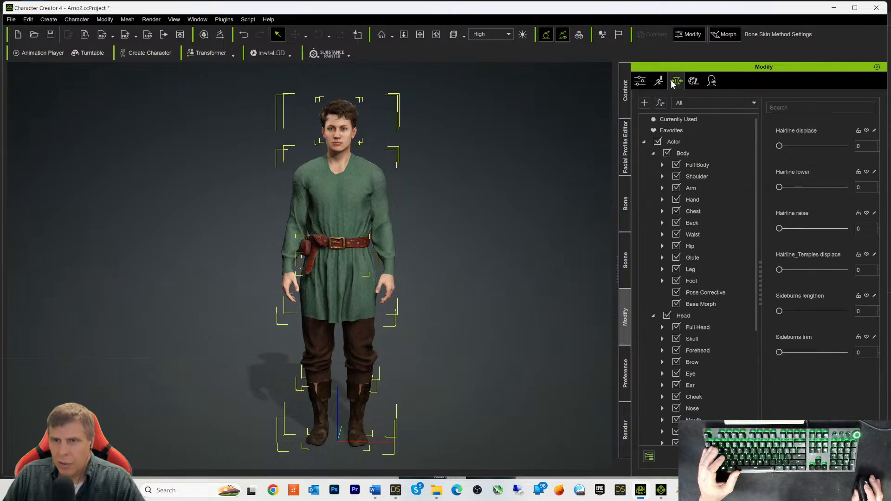
left_click(693, 81)
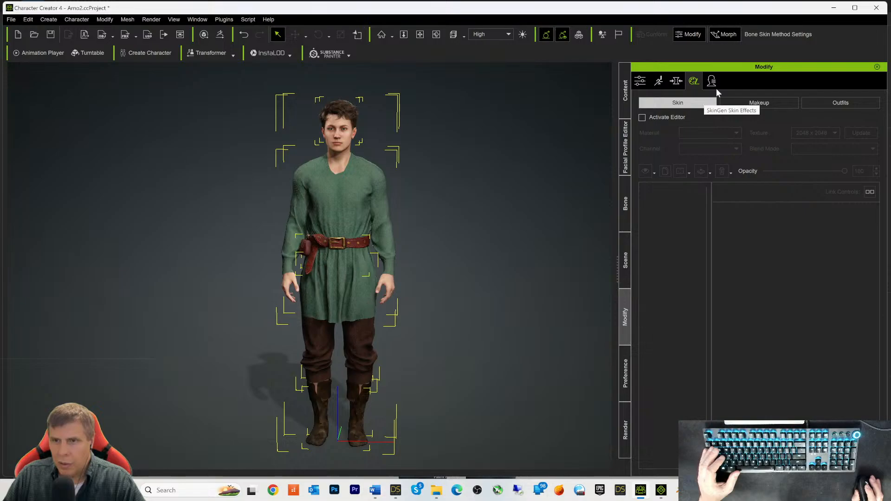
left_click(717, 82)
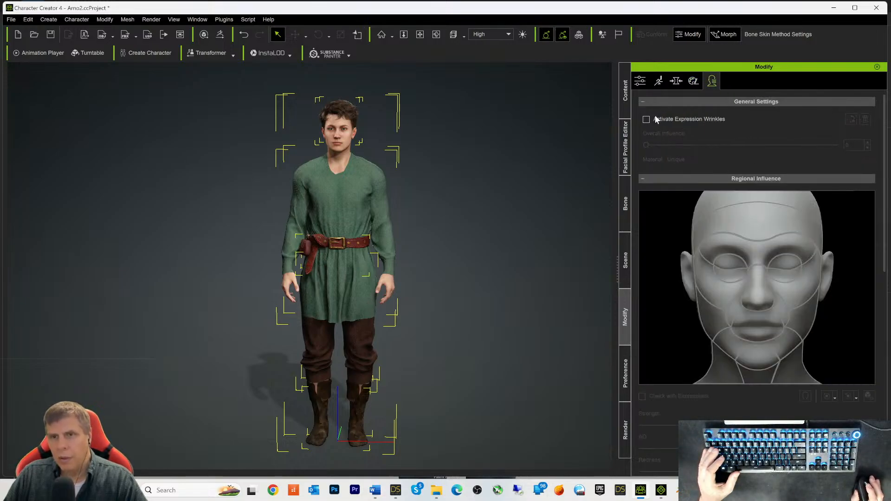
left_click(642, 82)
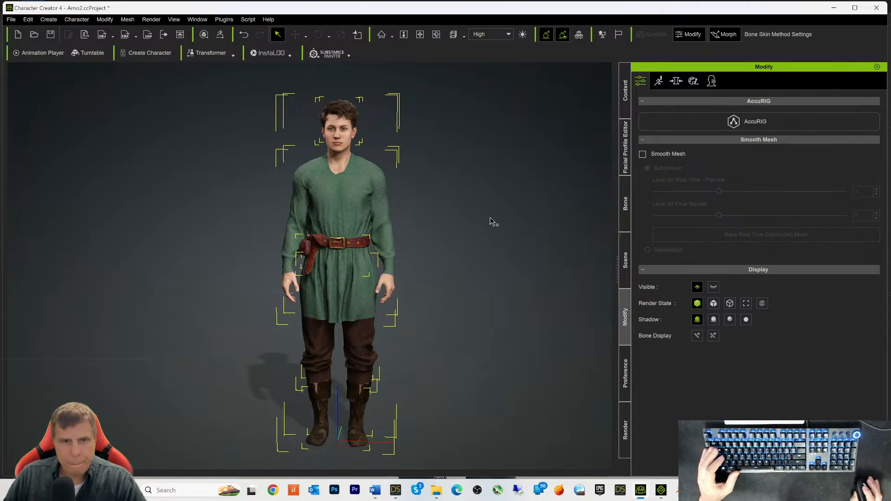
right_click_drag(481, 248, 224, 224)
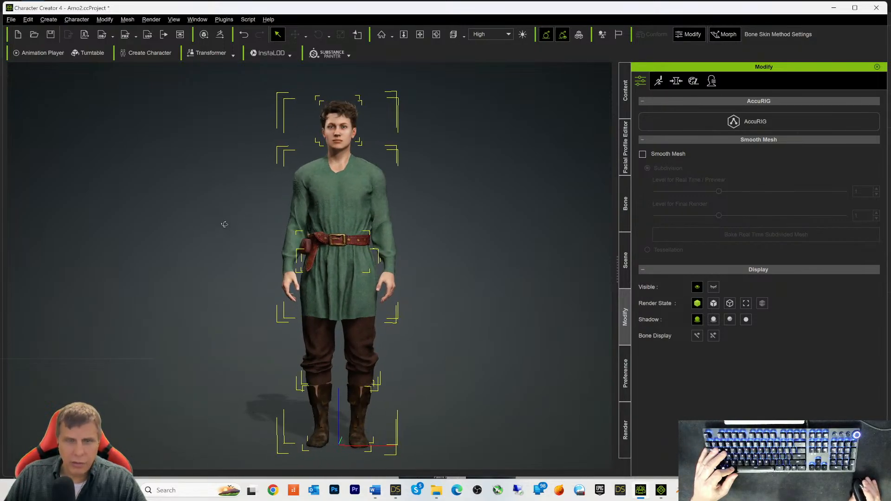
middle_click_drag(468, 186, 464, 193)
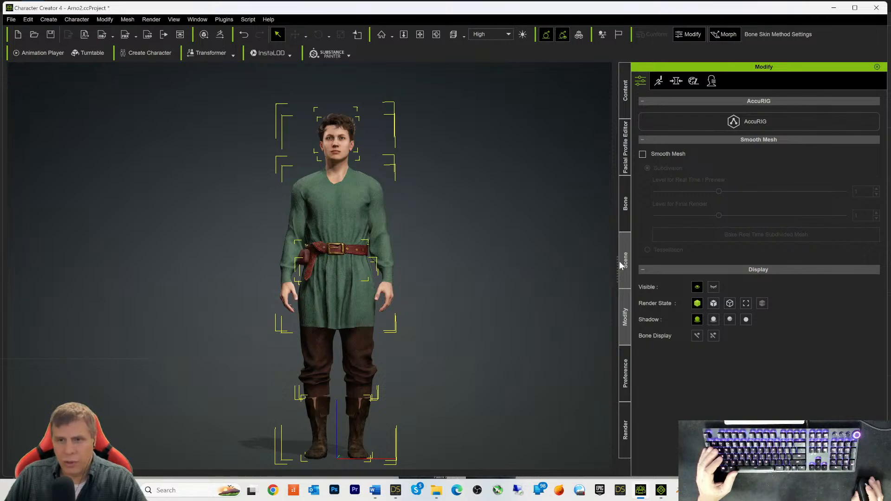
Step: Select only CC3_Base_Plus in the scene and apply the Idle01_M motion to it
left_click(626, 262)
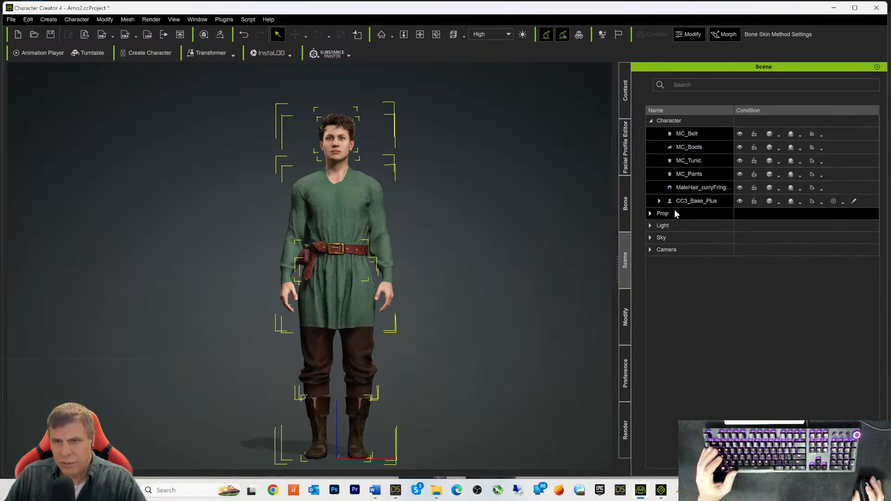
left_click(704, 202)
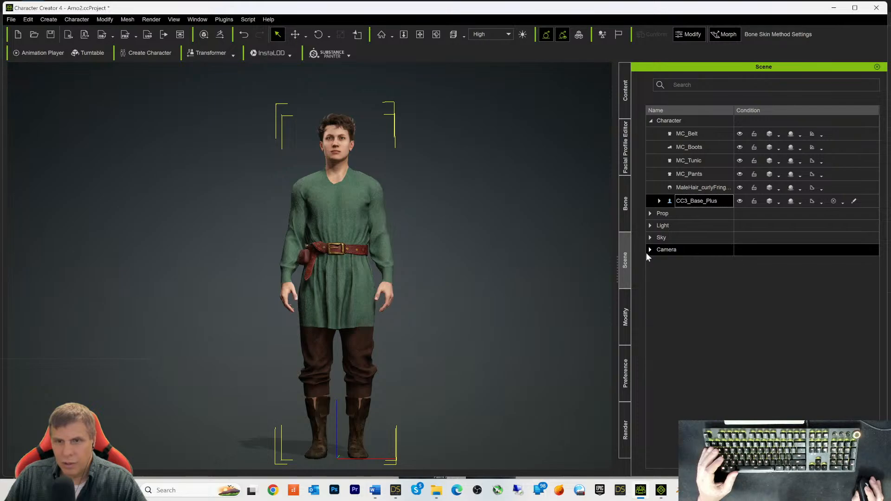
left_click(623, 106)
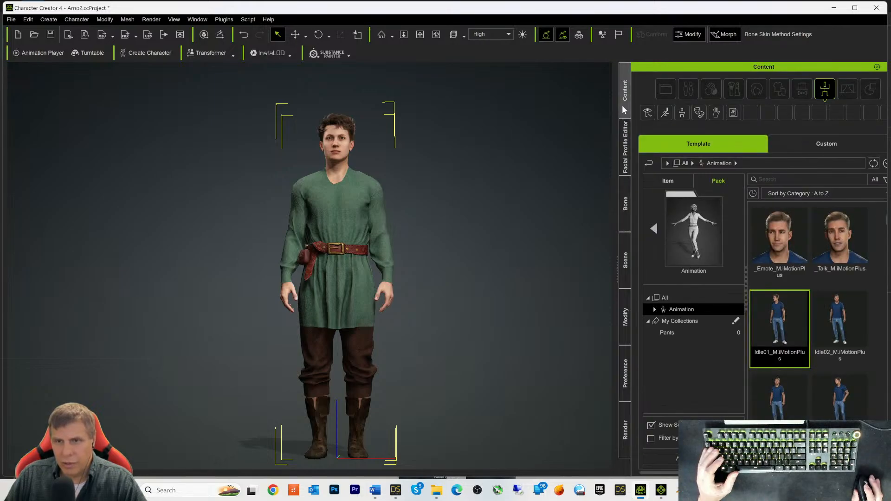
double_click(767, 319)
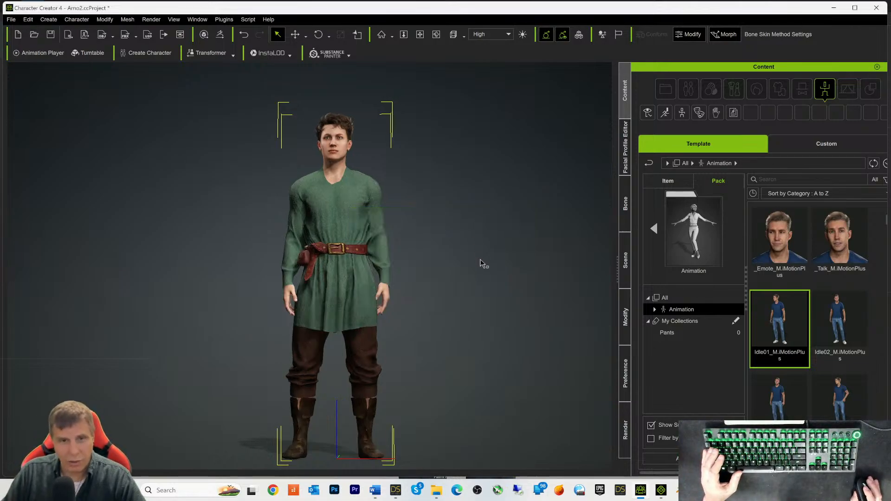
Step: Show the Animation Player with its controls in view, then play the Idle01_M motion and pause it near the end
double_click(532, 11)
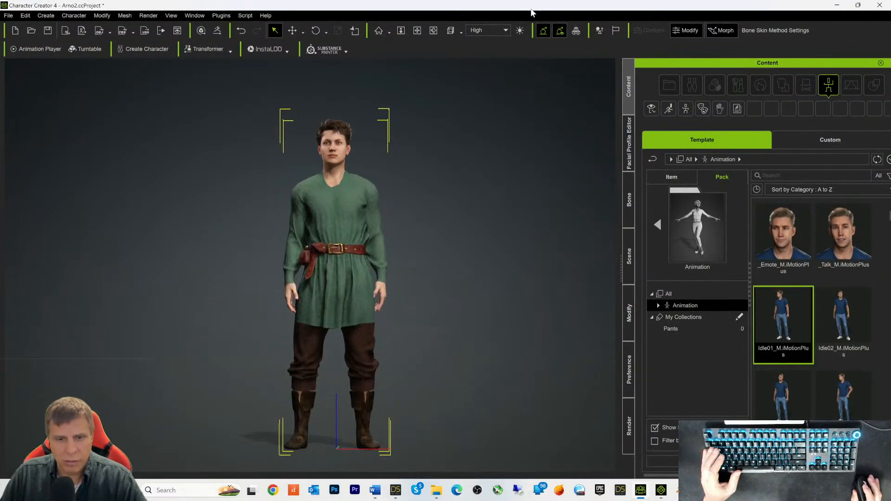
left_click_drag(532, 13, 552, 25)
left_click_drag(449, 22, 439, 15)
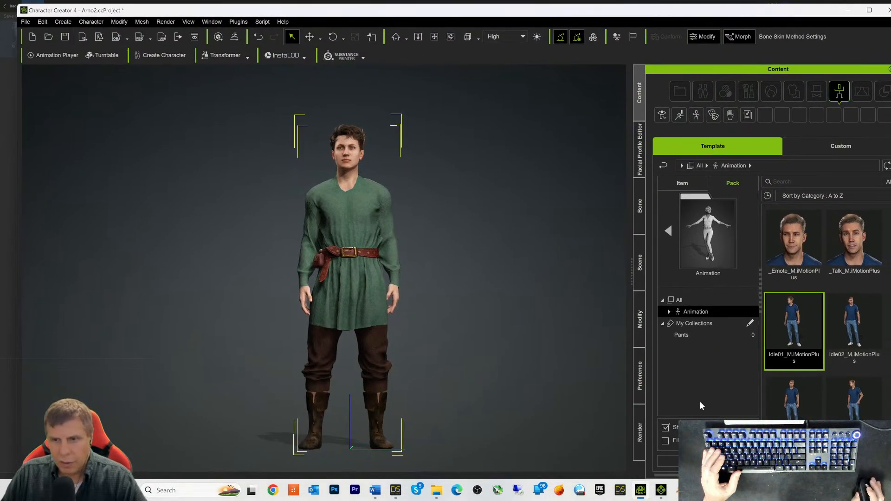
left_click(212, 23)
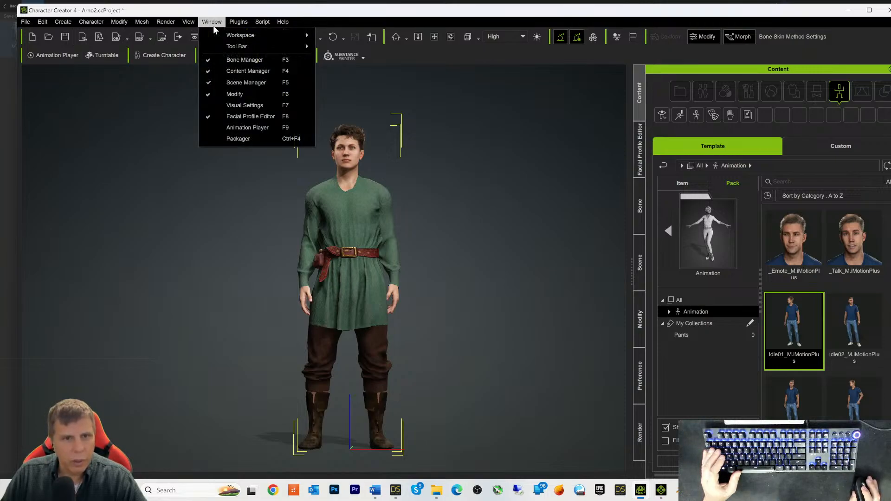
left_click(244, 127)
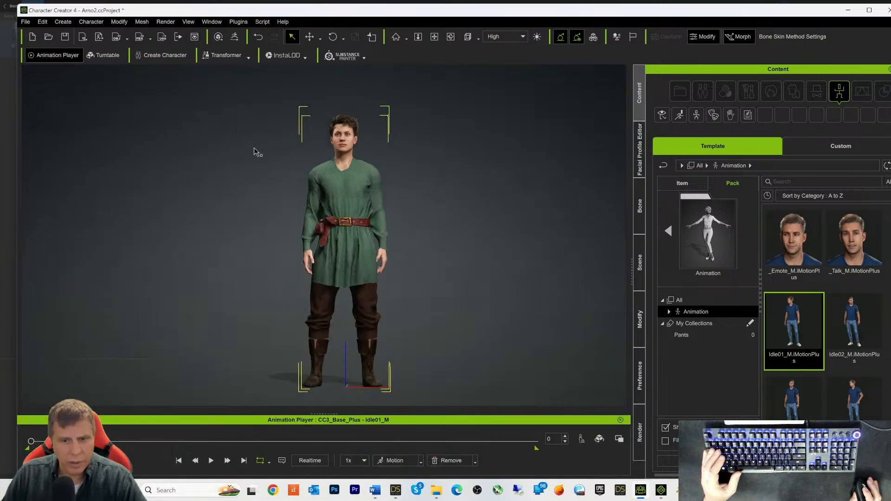
left_click(211, 460)
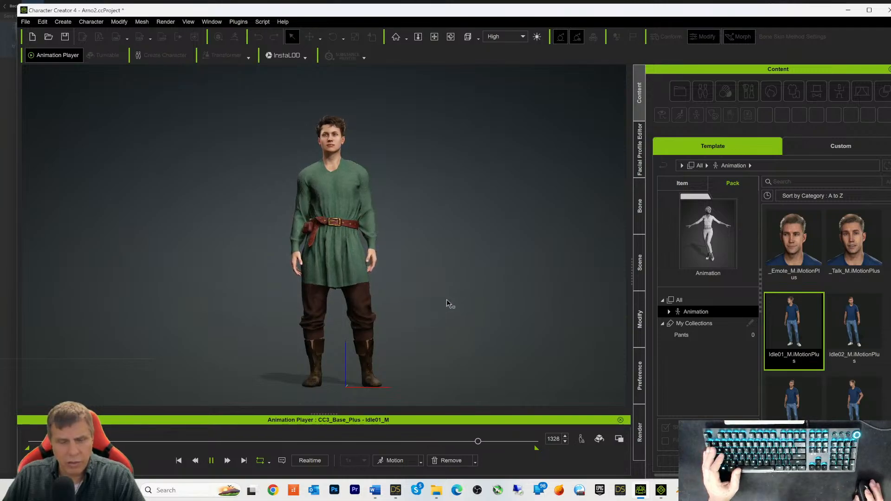
key("space")
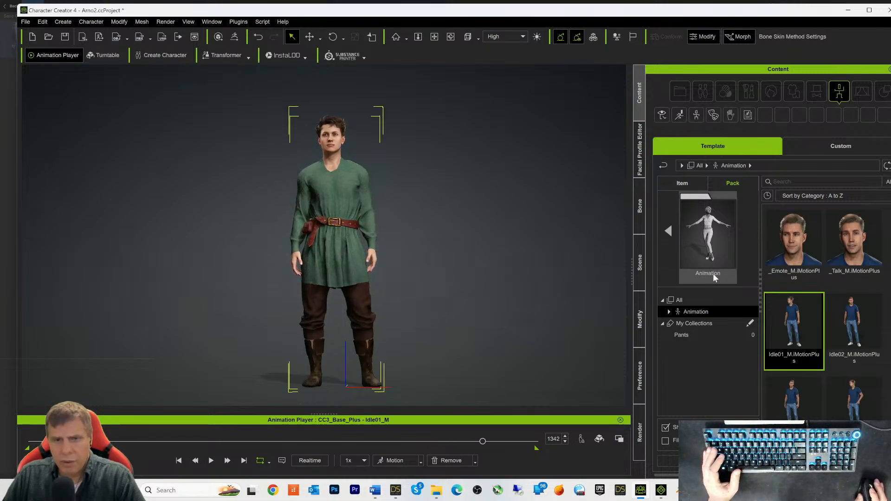
Step: Select the MC_Tunic cloth in the scene and open its Skin Weights for painting
left_click(637, 273)
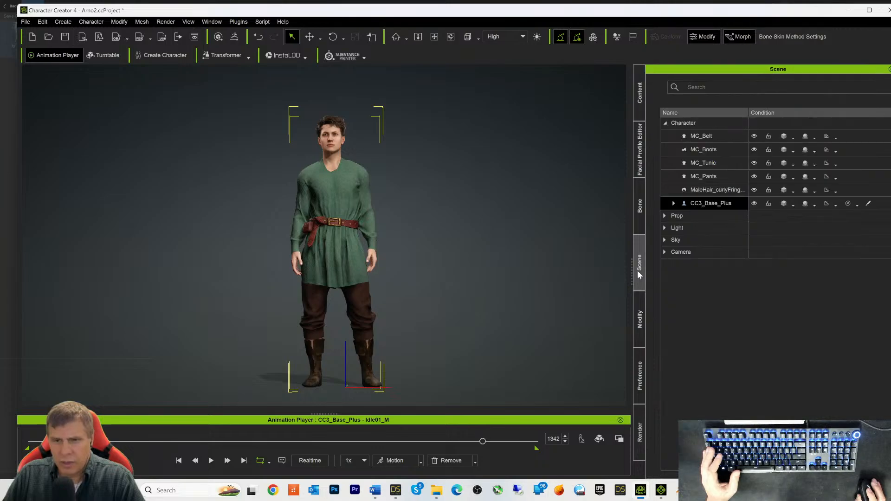
left_click(640, 323)
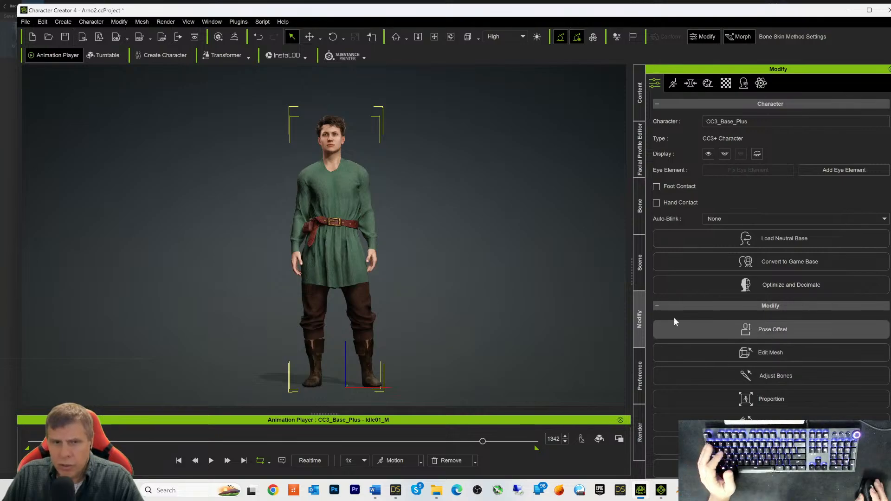
left_click(642, 265)
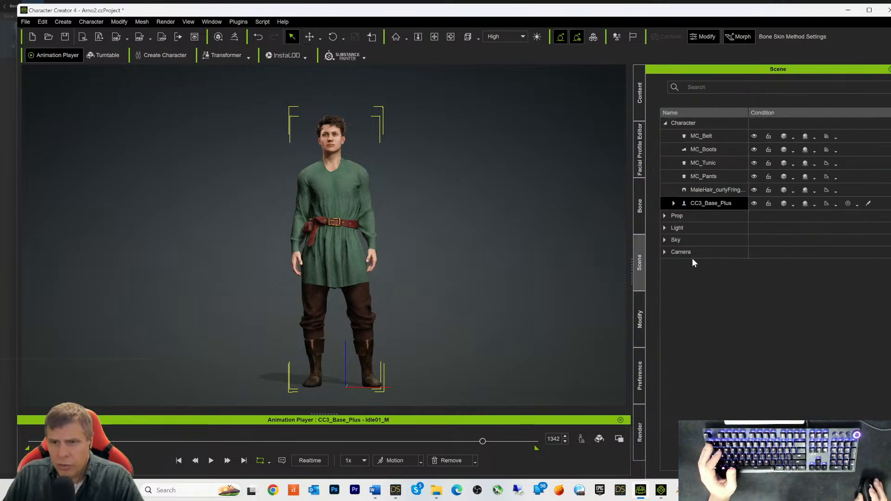
left_click(710, 171)
left_click(705, 163)
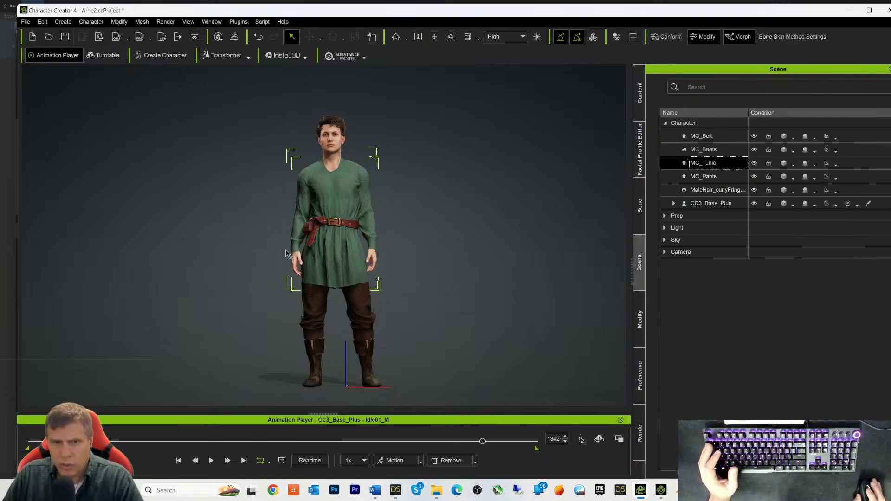
left_click(640, 325)
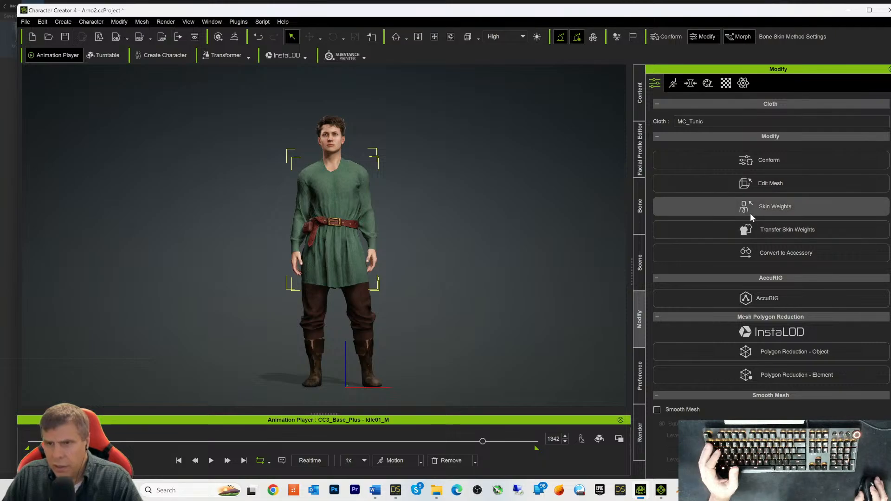
left_click(727, 208)
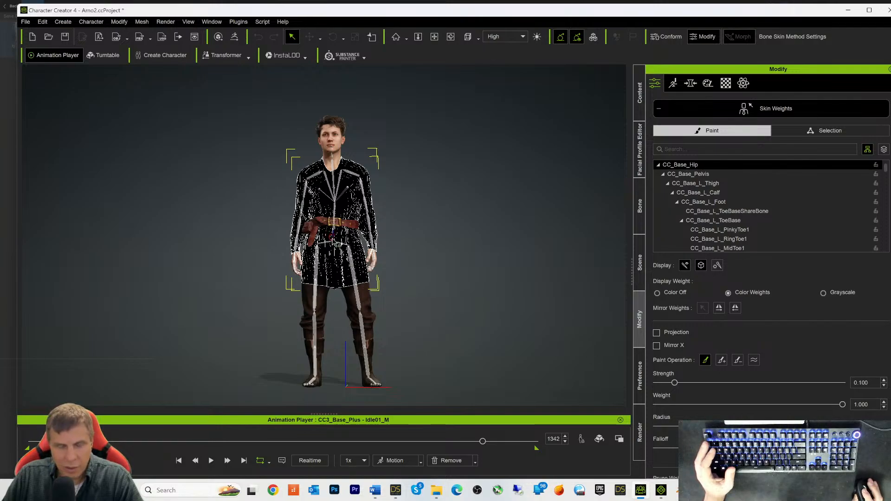
Step: Try painting CC_Base_Hip weights down the tunic's front centre with the default and the additive brush, undoing each stroke
left_click_drag(334, 233, 336, 288)
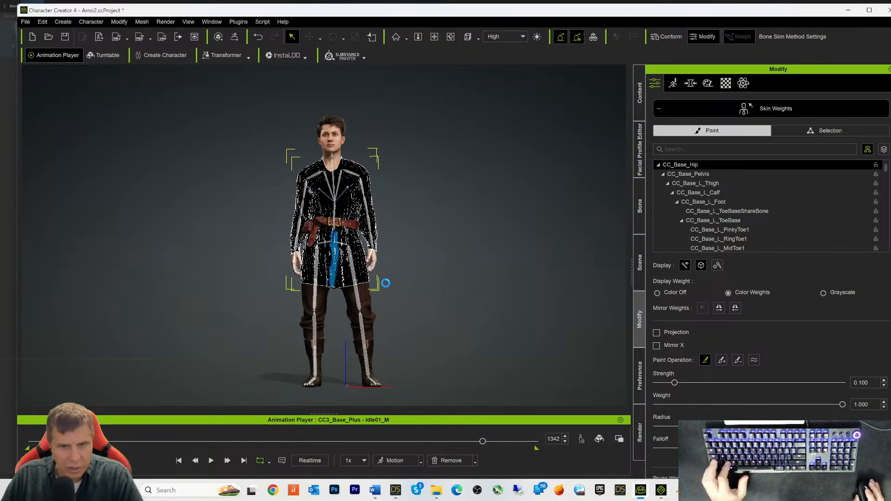
key("ctrl+z")
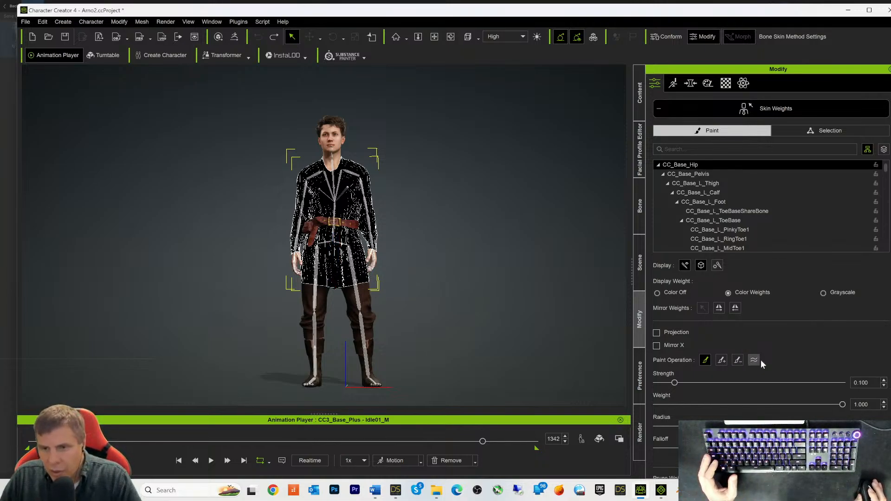
left_click(721, 361)
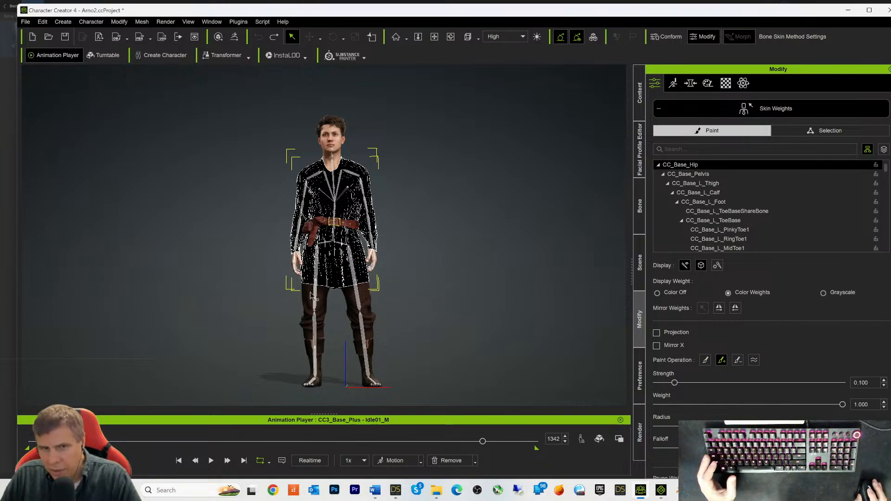
mouse_move(337, 199)
left_mouse_down()
mouse_move(333, 272)
mouse_move(343, 287)
left_mouse_up()
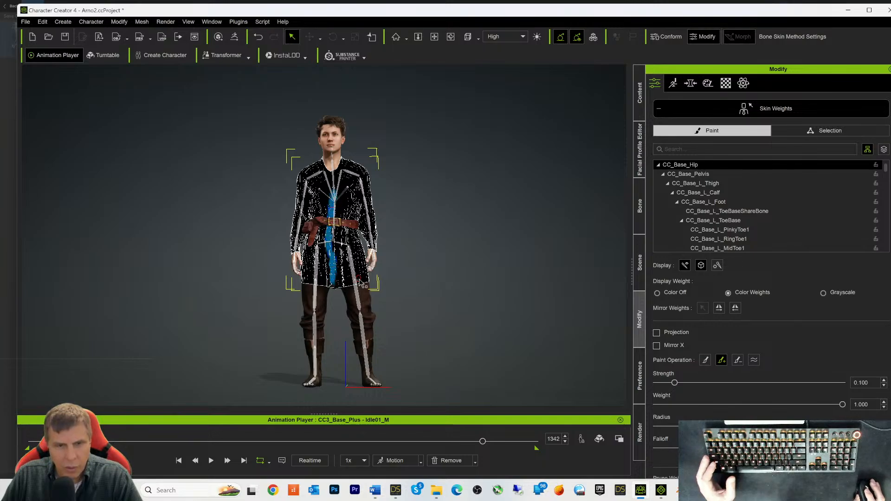
key("ctrl+z")
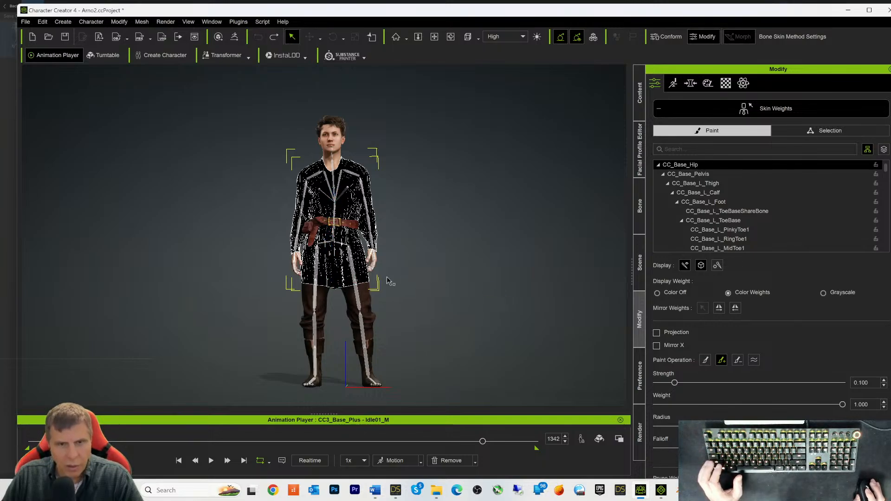
Step: Try smoothing the CC_Base_Hip weights down the front of the tunic's skirt and undo the stroke
left_click(754, 362)
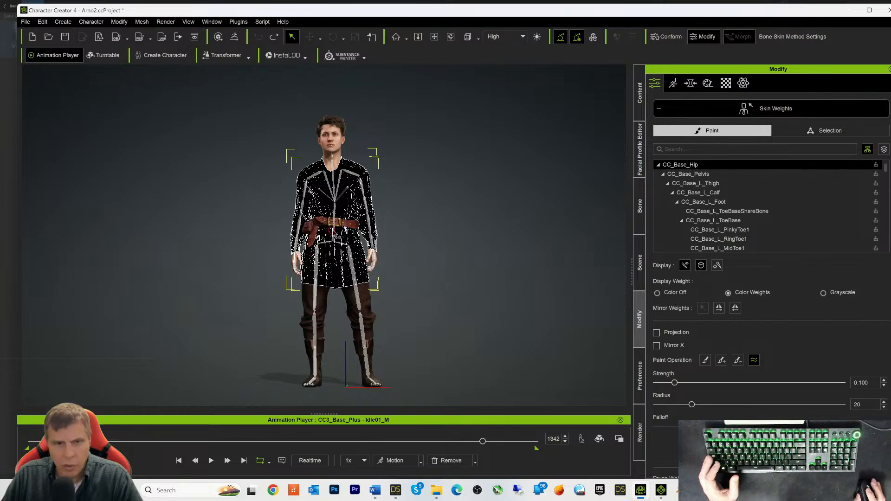
left_click_drag(339, 262, 341, 281)
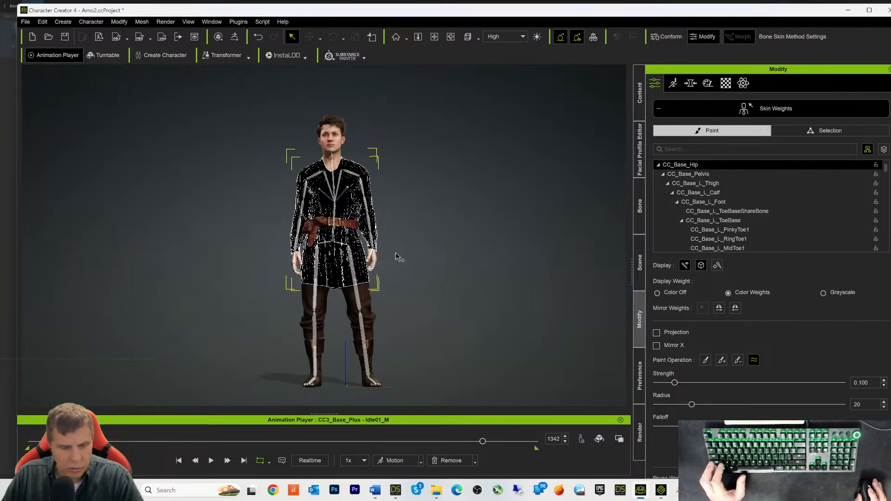
key("ctrl+z")
Step: Paint CC_Base_Hip weights across the front of the tunic's skirt with the additive brush at strength 0.100 and weight 1.000
left_click(704, 360)
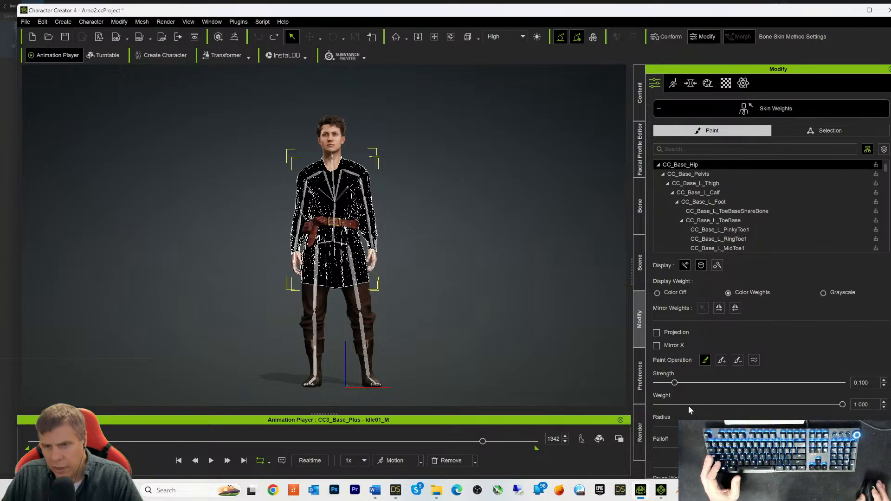
left_click(720, 361)
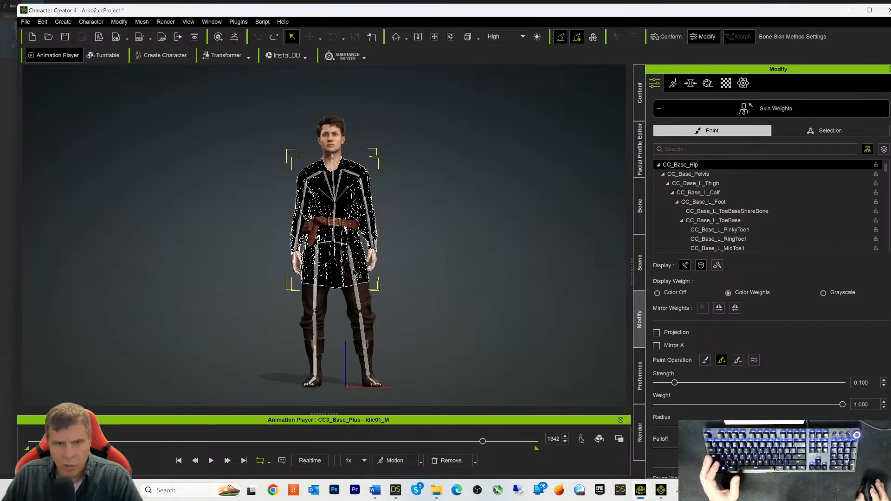
mouse_move(361, 275)
left_mouse_down()
mouse_move(314, 283)
mouse_move(307, 273)
mouse_move(371, 275)
mouse_move(364, 255)
mouse_move(311, 261)
left_mouse_up()
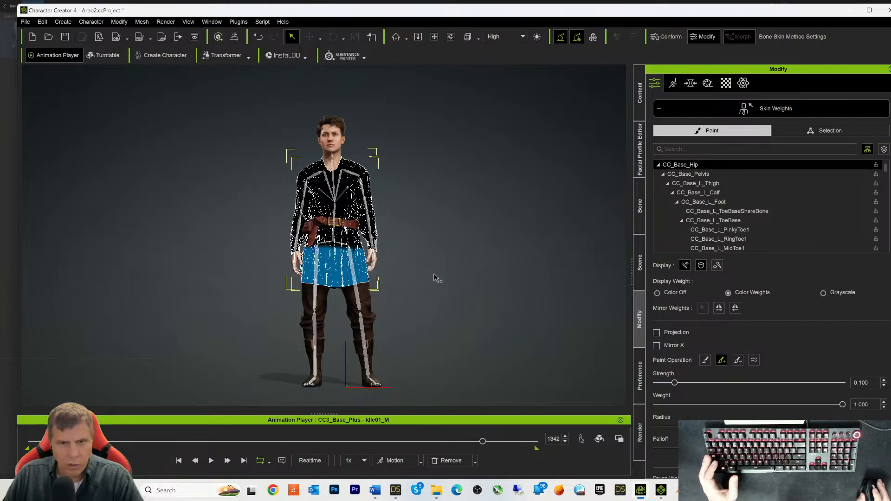
Step: Extend the additive CC_Base_Hip weights around the sides and back of the tunic's skirt and build them up below the belt
left_click_drag(436, 291, 89, 304, "alt")
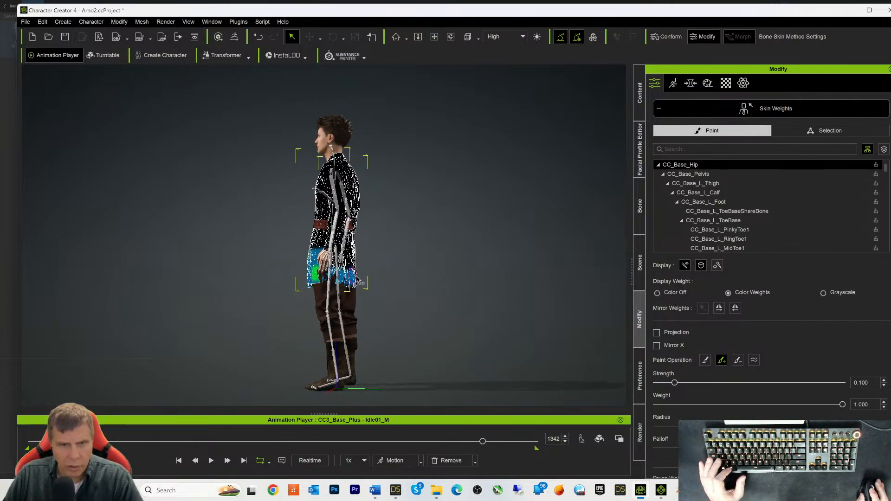
mouse_move(321, 267)
left_mouse_down()
mouse_move(362, 268)
mouse_move(299, 294)
left_mouse_up()
mouse_move(321, 278)
right_mouse_down("alt")
mouse_move(347, 264)
mouse_move(274, 267)
mouse_move(308, 288)
right_mouse_up("alt")
mouse_move(309, 287)
left_mouse_down()
mouse_move(328, 290)
mouse_move(285, 265)
mouse_move(318, 276)
left_mouse_up()
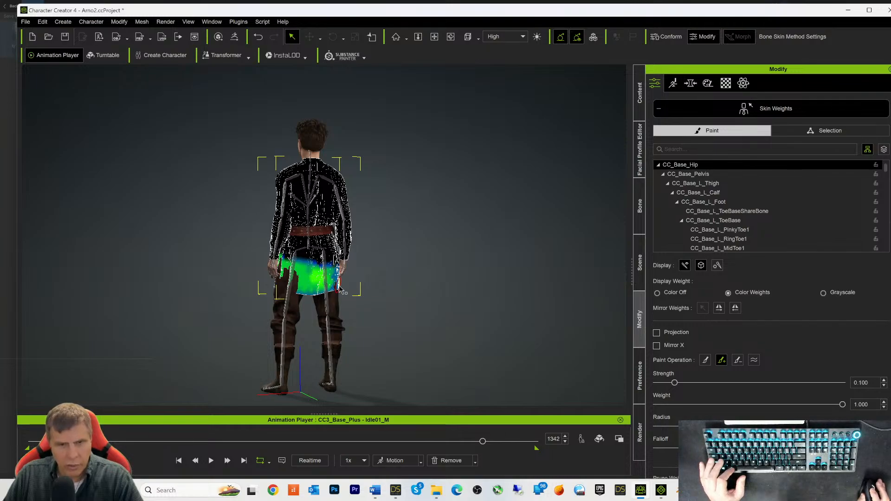
left_click_drag(248, 288, 134, 299, "alt")
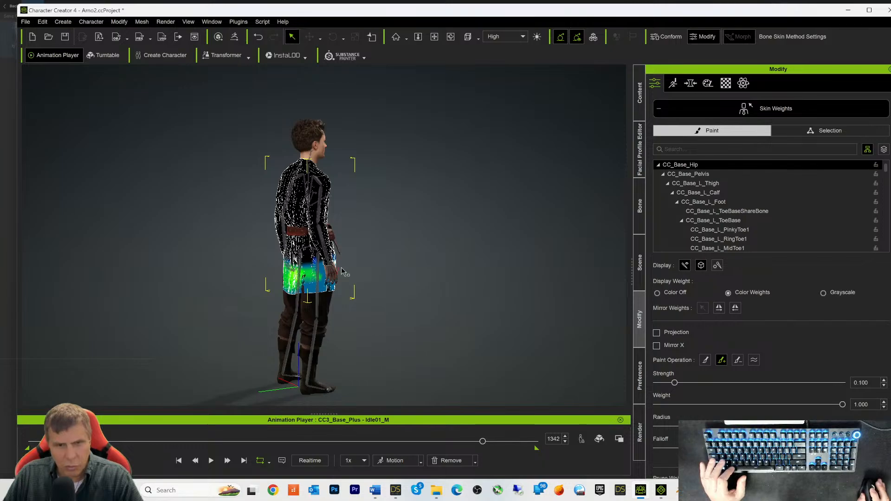
mouse_move(319, 276)
left_mouse_down("alt")
mouse_move(249, 290)
mouse_move(333, 289)
mouse_move(297, 277)
mouse_move(339, 274)
mouse_move(329, 297)
left_mouse_up("alt")
mouse_move(336, 283)
middle_mouse_down("alt")
mouse_move(341, 274)
mouse_move(318, 276)
middle_mouse_up("alt")
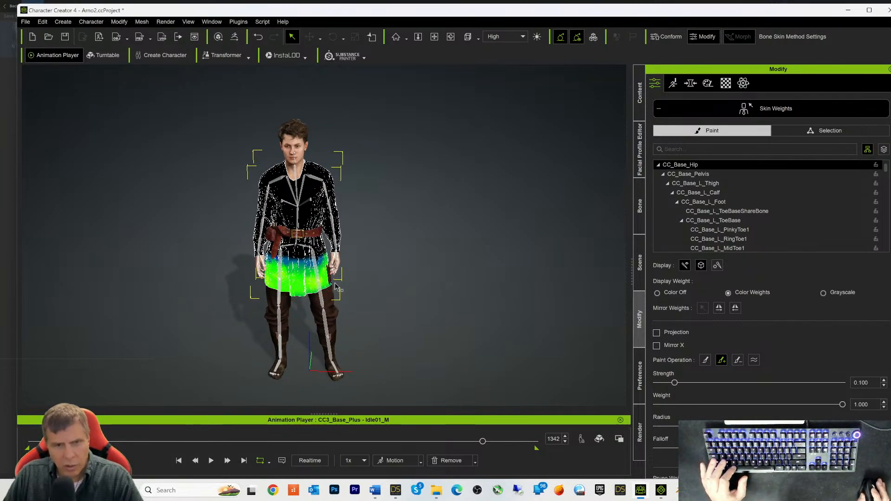
middle_click_drag(339, 276, 327, 284, "alt")
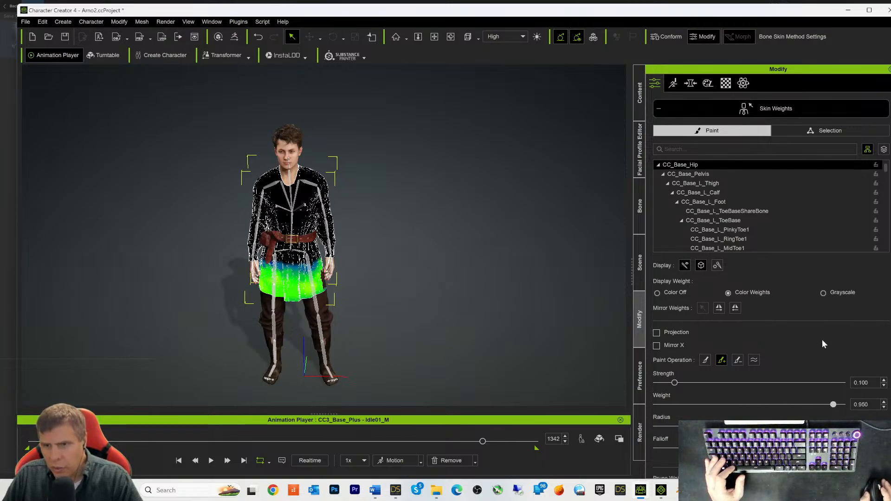
Step: Leave the tunic's skin weight painting and increase its conforming size to 0.38
left_click(786, 113)
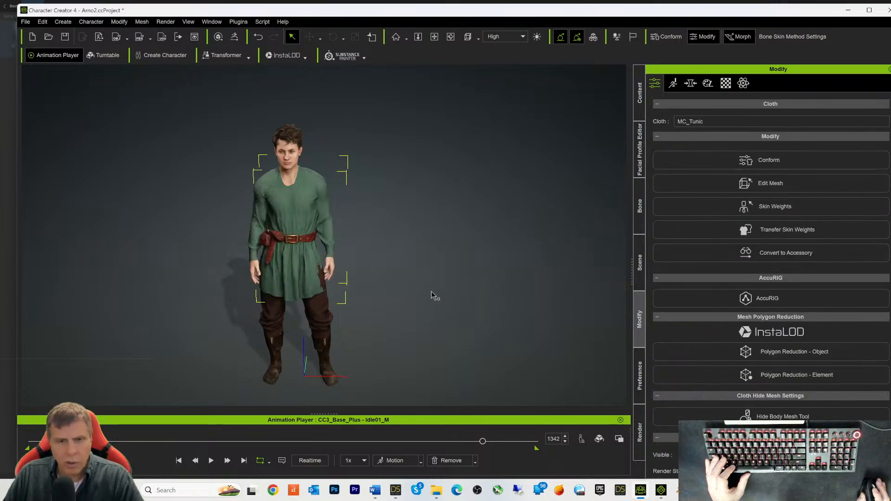
left_click(748, 167)
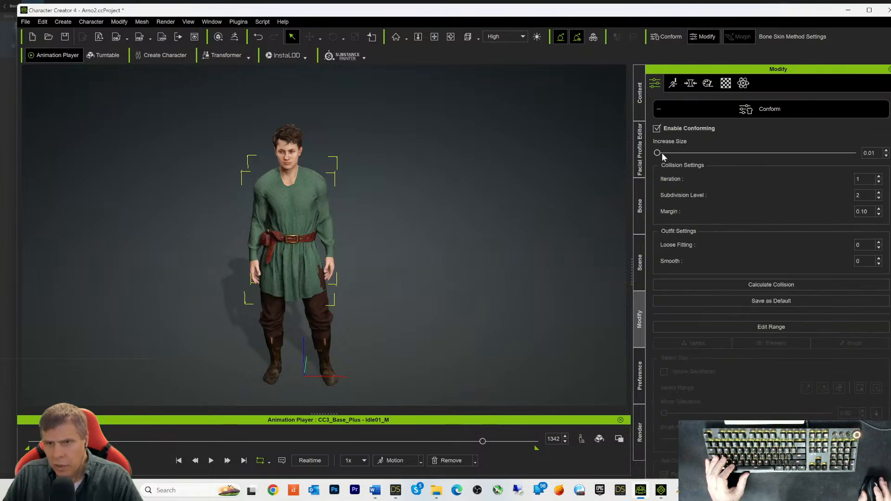
left_click_drag(660, 153, 701, 154)
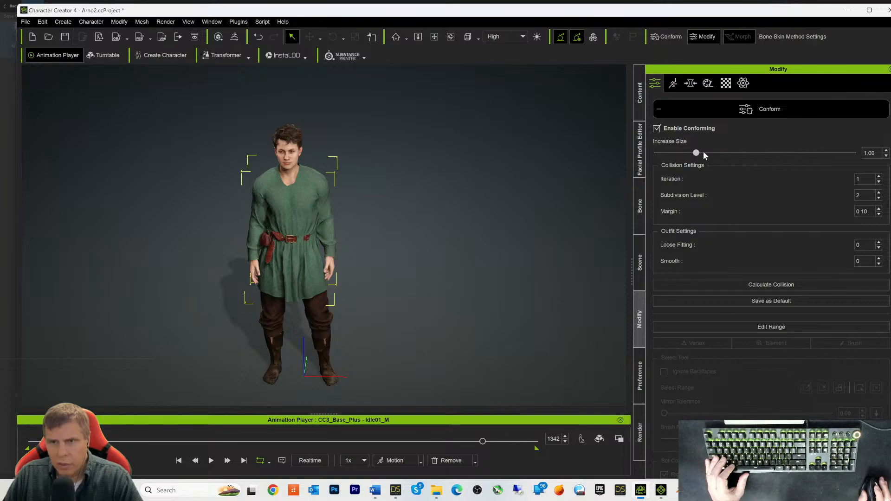
left_click_drag(673, 153, 672, 154)
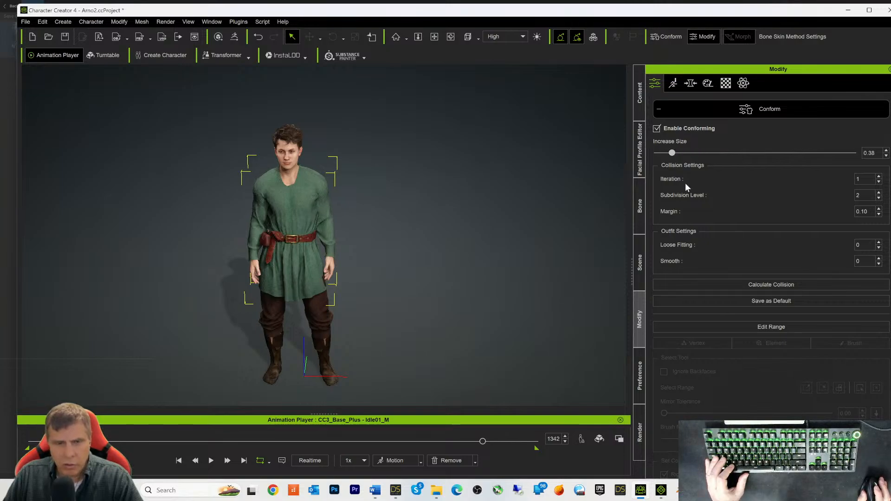
Step: Play the Idle01_M motion to check the tunic over the legs, pause it and return to the first frame
left_click(211, 460)
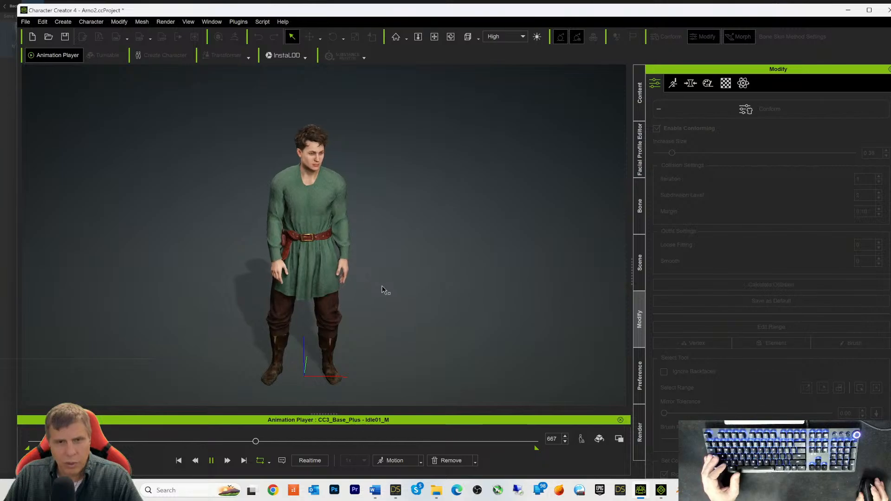
key("space")
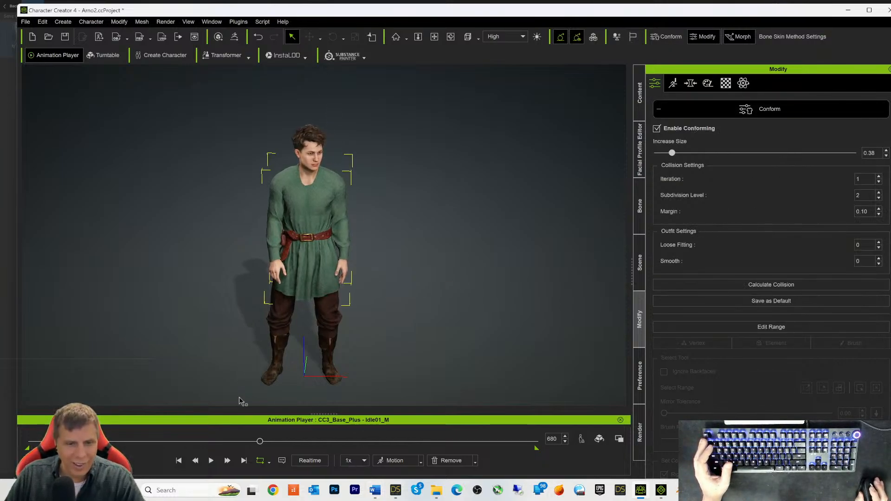
left_click(178, 460)
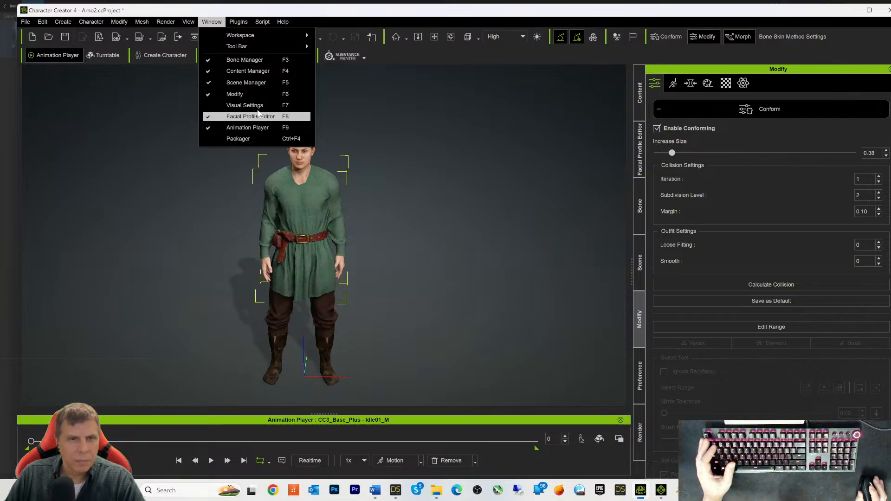
left_click(391, 19)
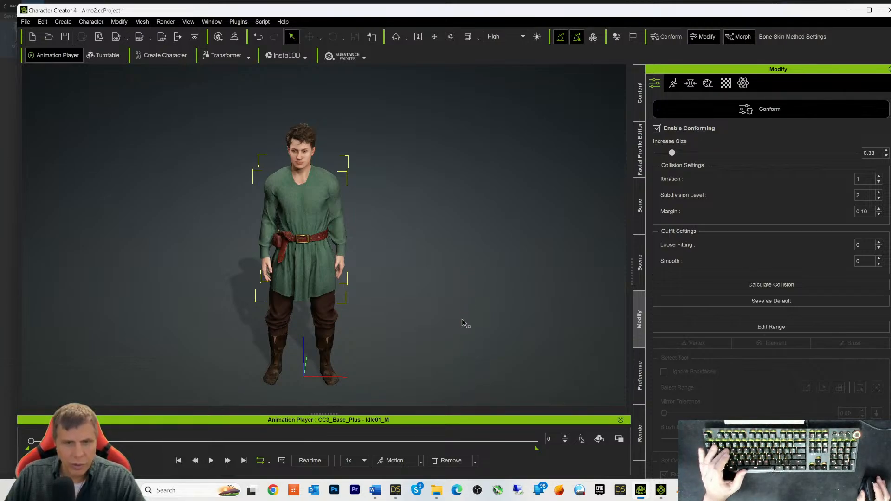
key("w")
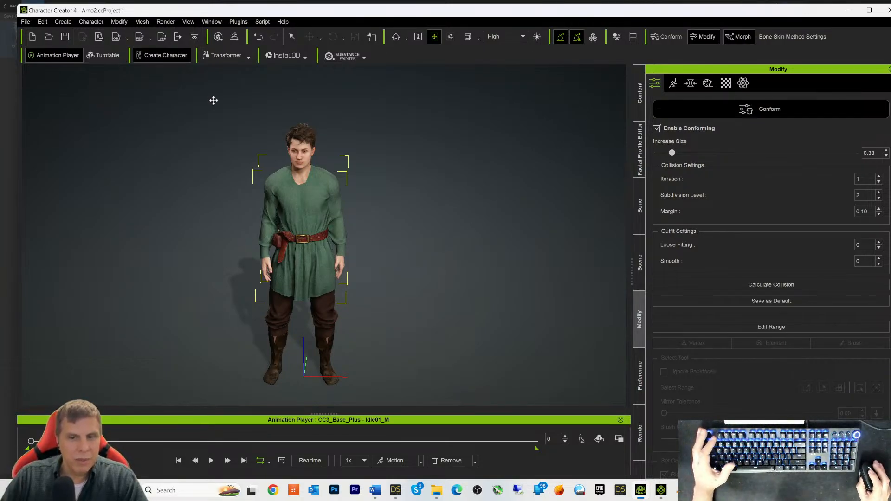
Step: Switch to iClone 8, delete the selected scene content, and return to Character Creator 4
left_click(662, 491)
key("Delete")
left_click(837, 5)
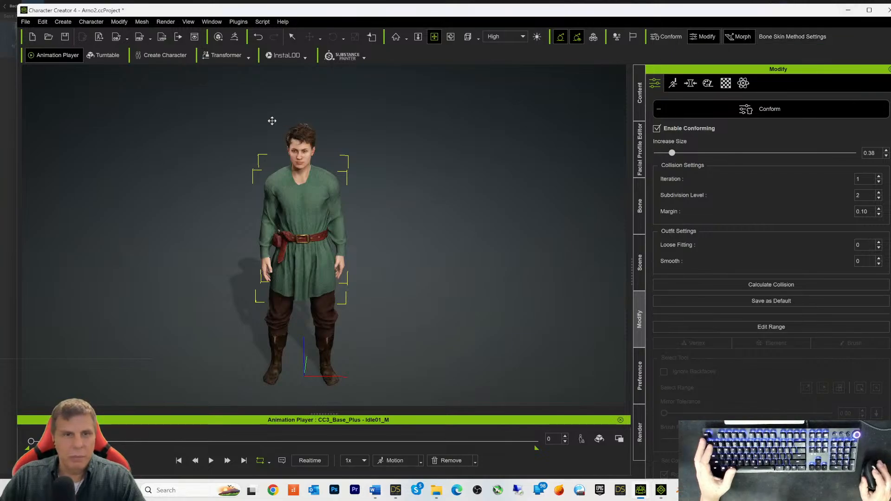
left_click(99, 39)
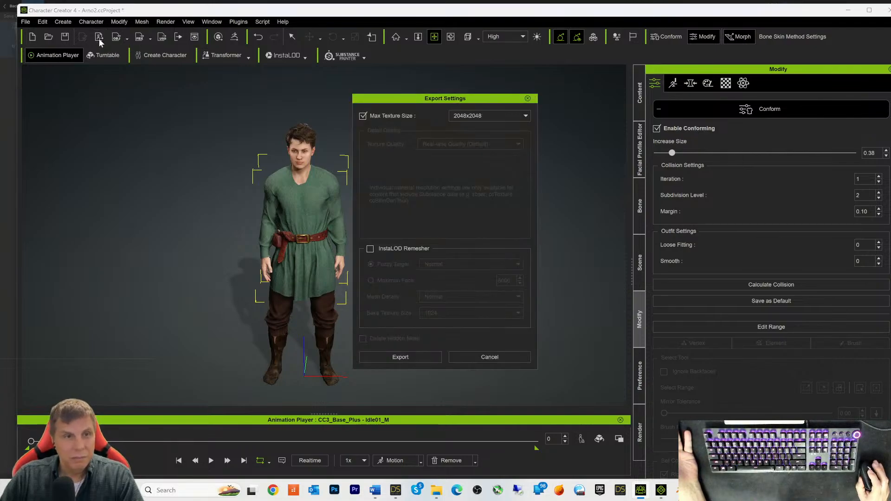
left_click(492, 118)
left_click(465, 151)
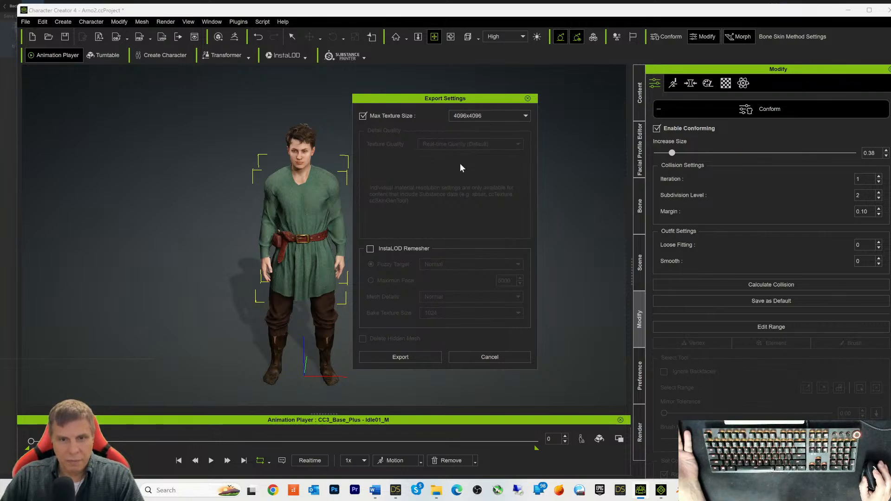
left_click(400, 356)
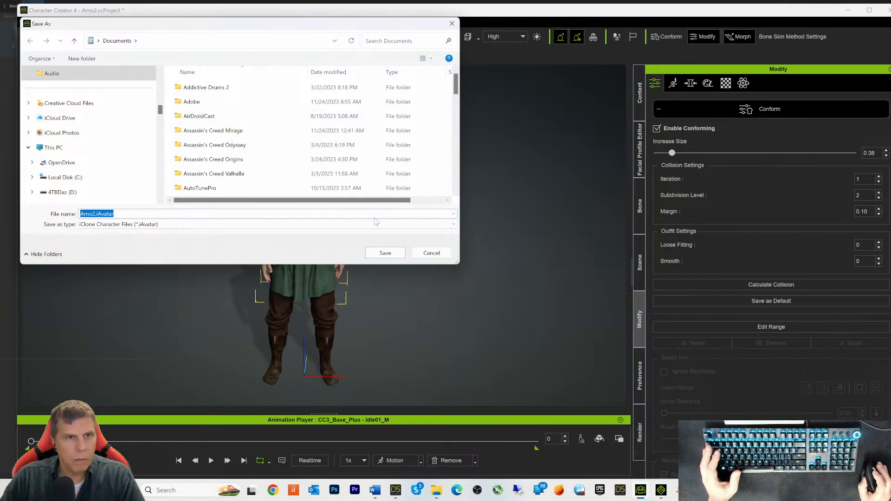
left_click(428, 249)
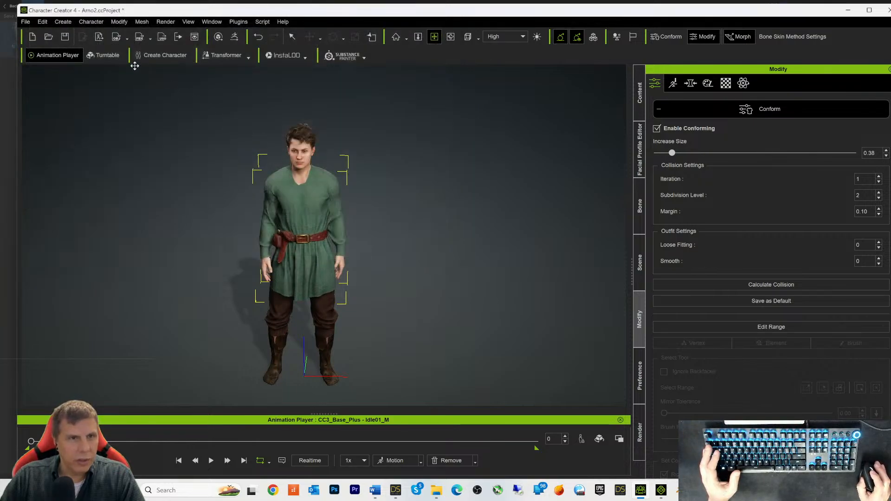
Step: Start exporting the character as an iClone avatar with a maximum texture size of 2048x2048
left_click(99, 38)
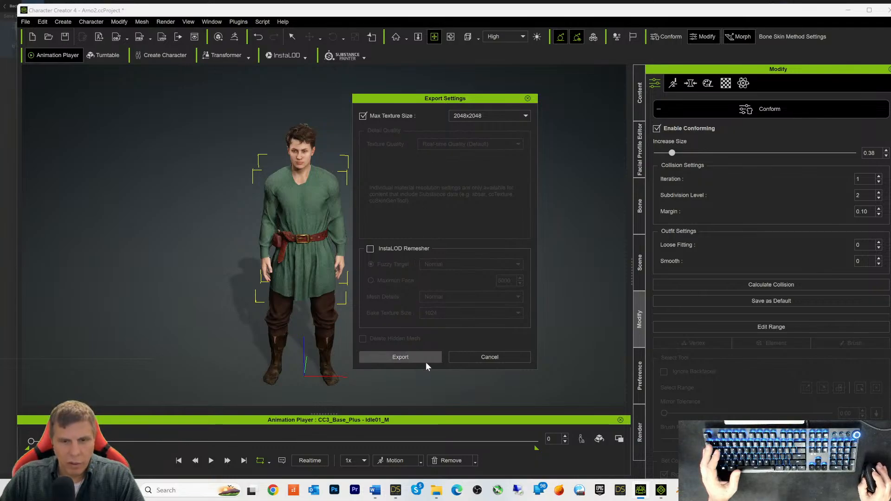
left_click(408, 359)
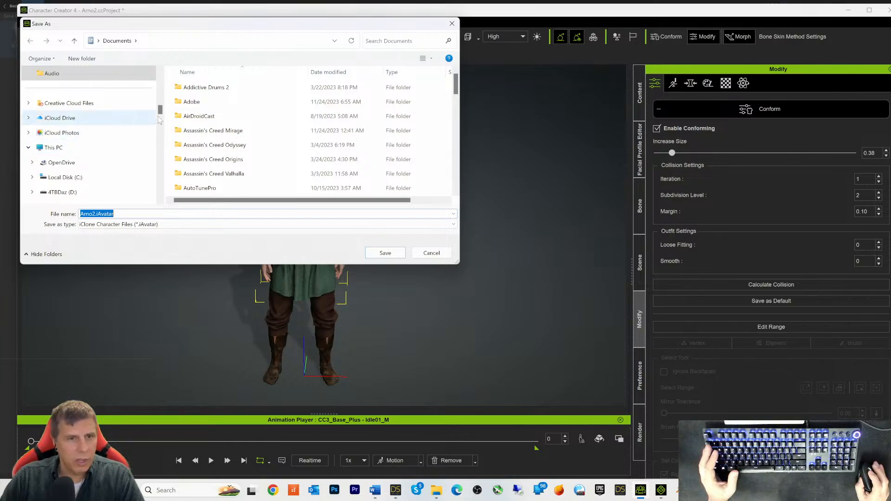
scroll(158, 102, "up", 5)
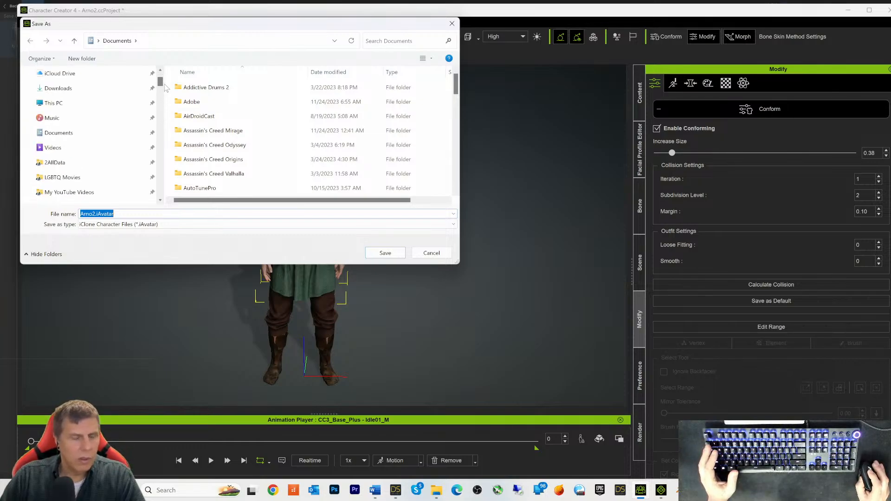
Step: Look through the personal cloud storage folders for a place to save the avatar file
left_click(55, 96)
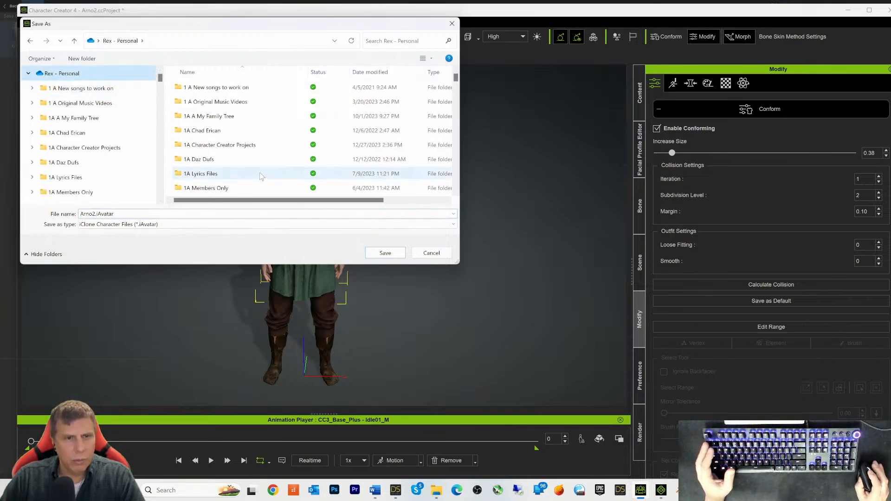
scroll(243, 167, "down", 3)
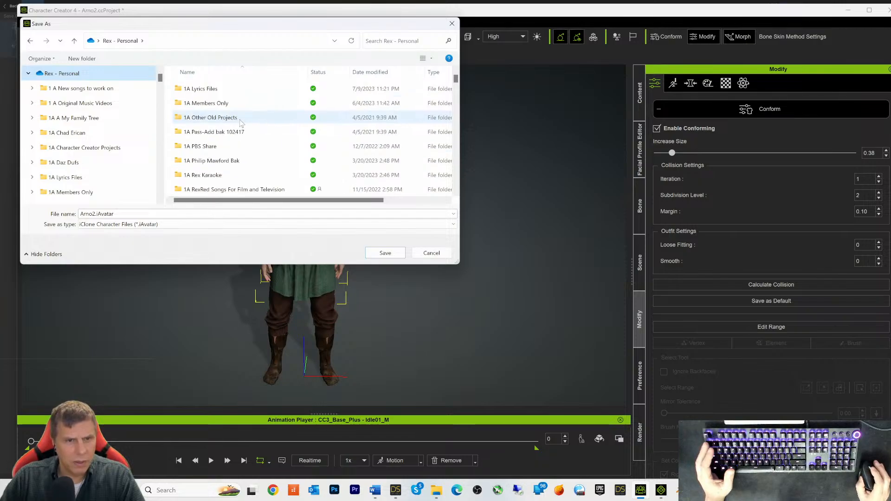
scroll(236, 158, "down", 2)
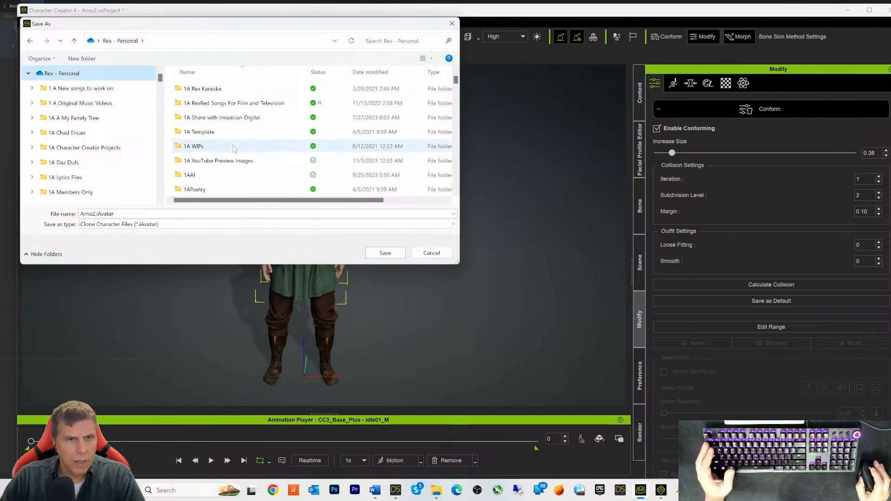
scroll(232, 146, "down", 1)
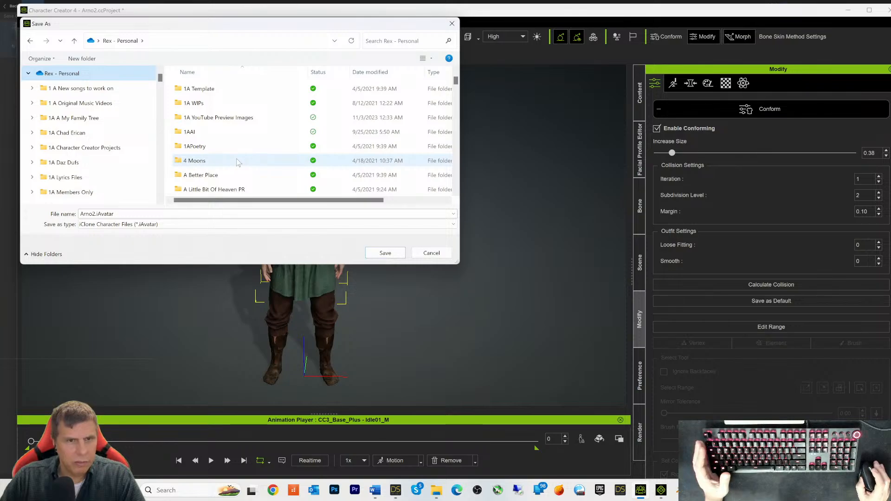
scroll(236, 158, "up", 1)
scroll(236, 159, "down", 2)
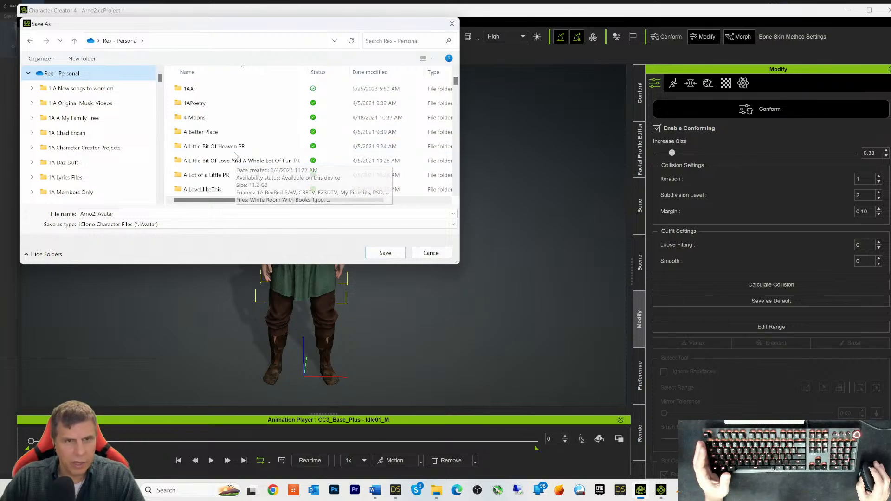
scroll(245, 182, "down", 1)
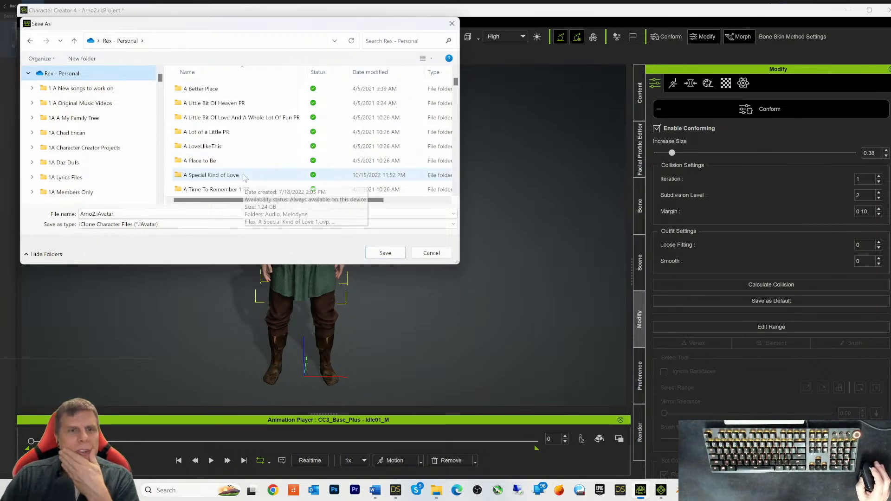
scroll(245, 182, "down", 1)
scroll(230, 154, "up", 4)
scroll(226, 148, "up", 3)
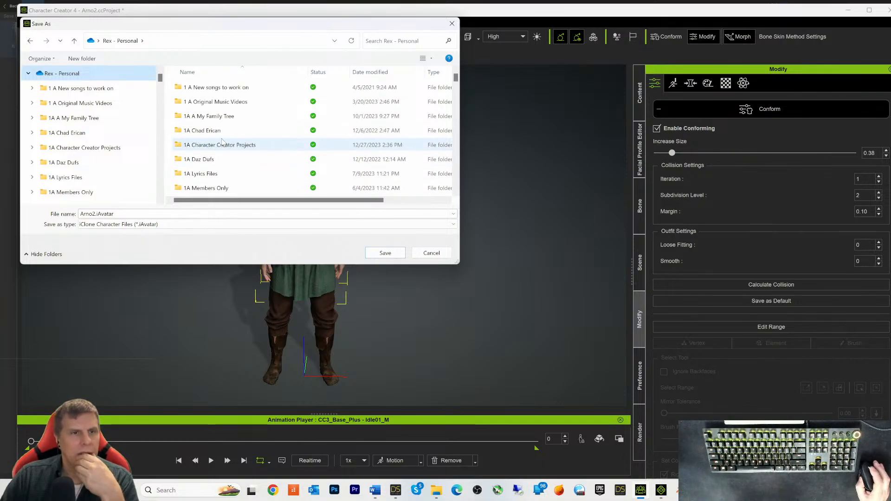
scroll(106, 153, "down", 3)
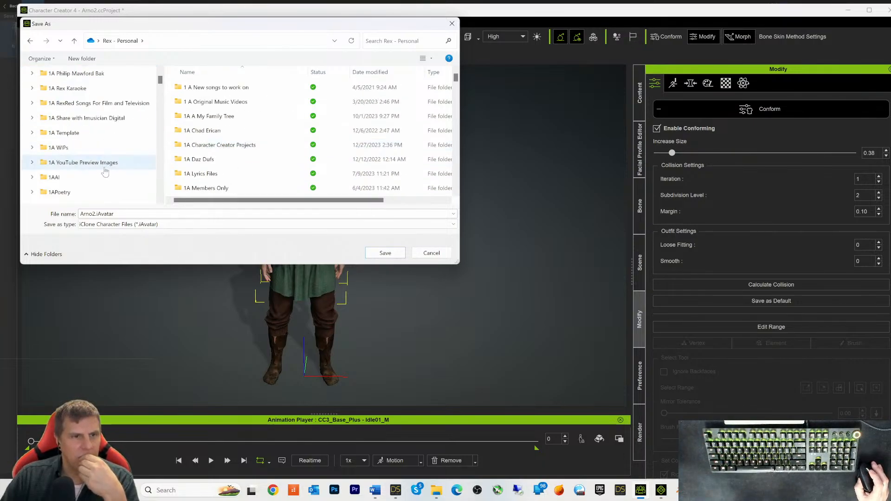
scroll(95, 149, "up", 5)
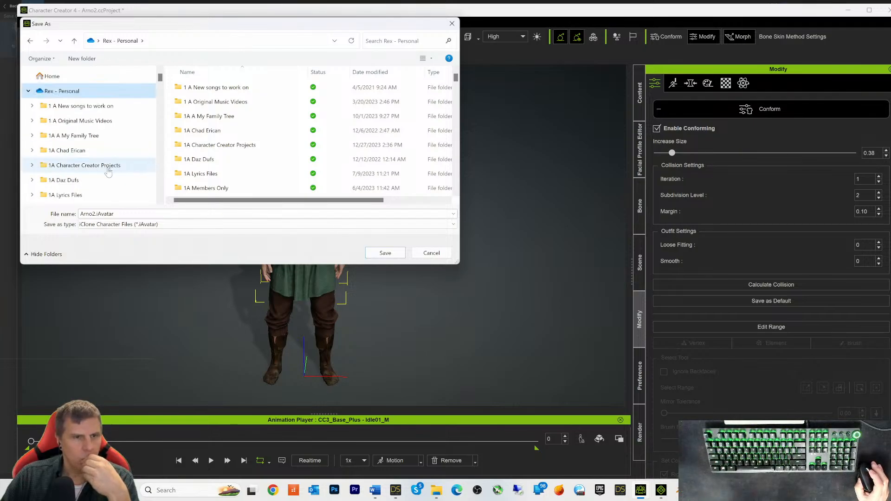
scroll(96, 148, "down", 3)
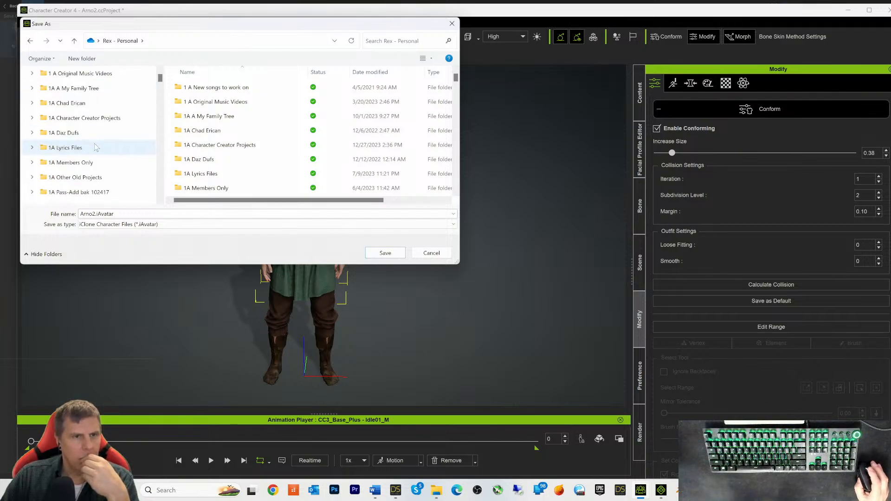
scroll(91, 150, "down", 2)
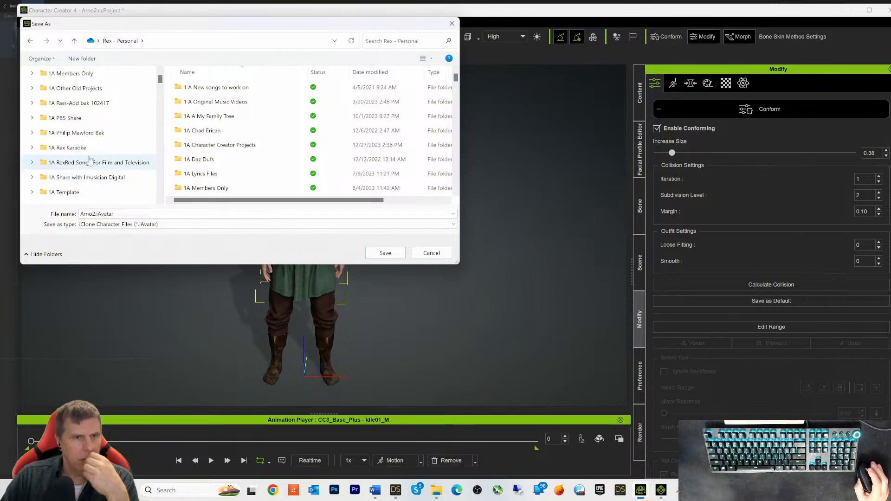
scroll(115, 167, "down", 3)
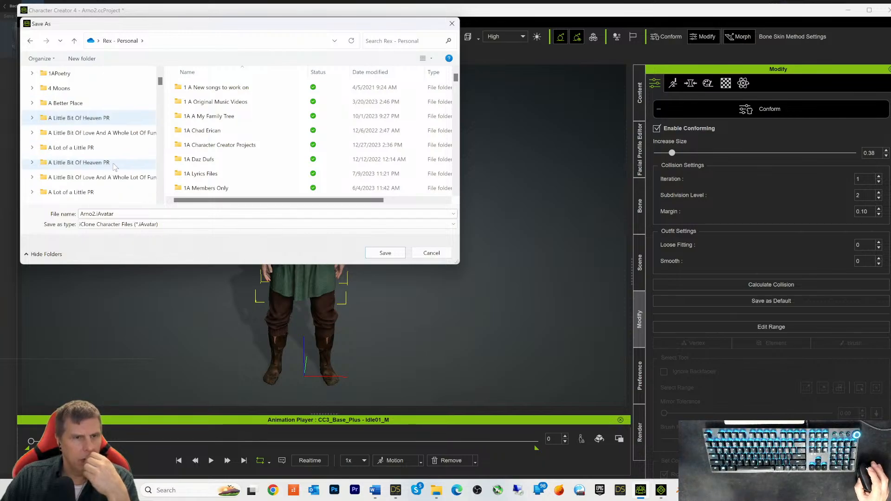
scroll(111, 160, "up", 8)
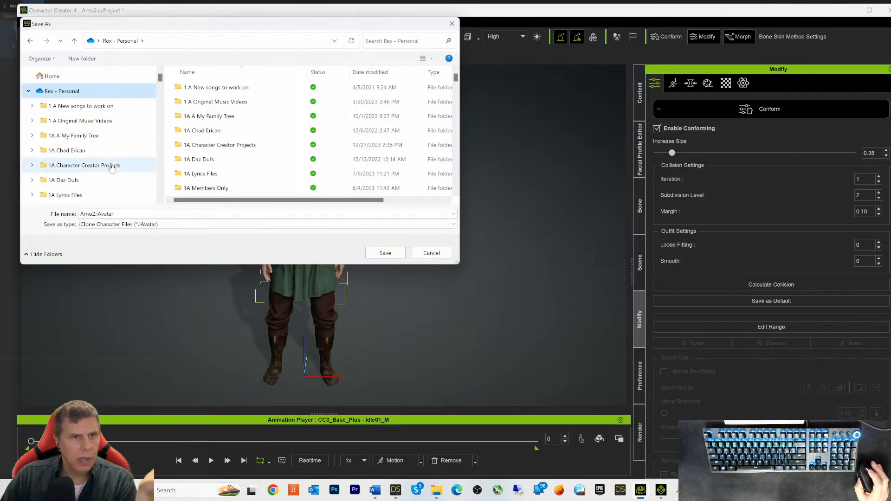
Step: Save the avatar as Arno2.iAvatar in the 1AFBX folder inside My DAZ Studio Renders
left_click(28, 91)
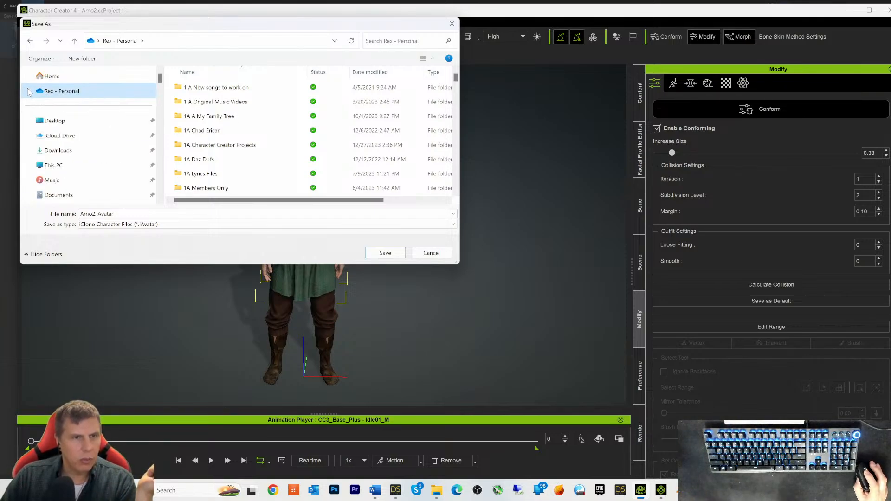
scroll(99, 158, "down", 3)
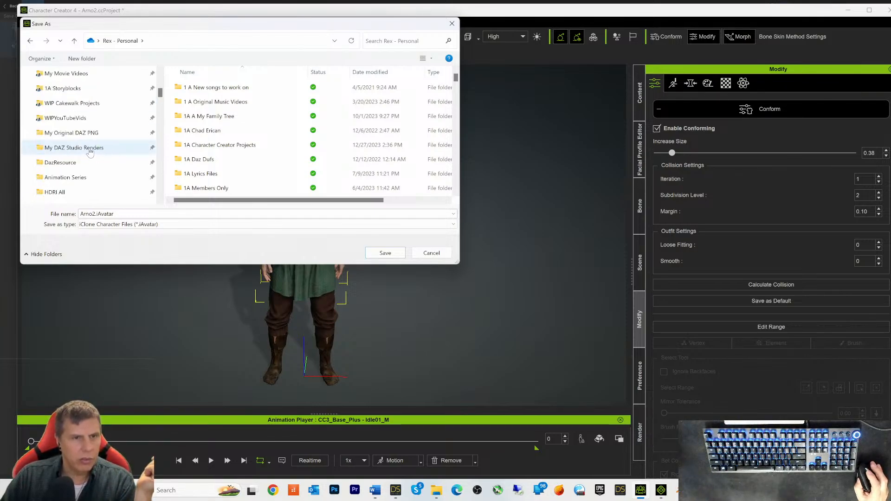
left_click(97, 148)
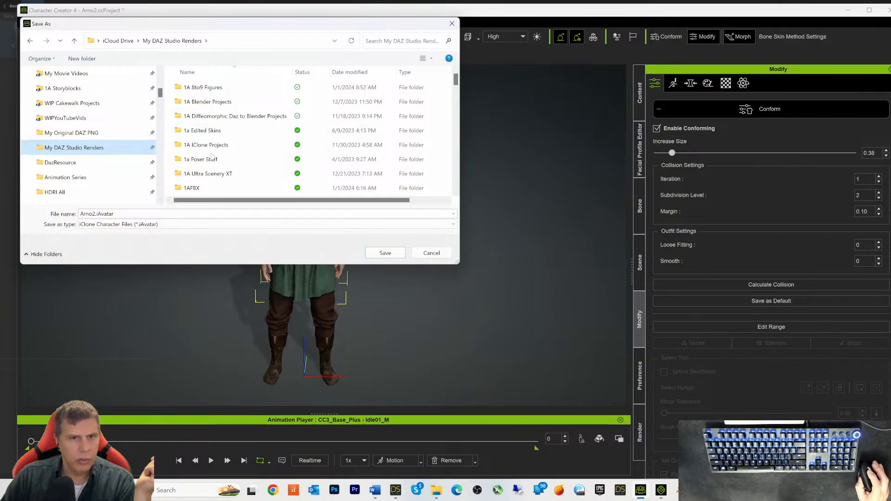
scroll(196, 151, "down", 1)
double_click(196, 148)
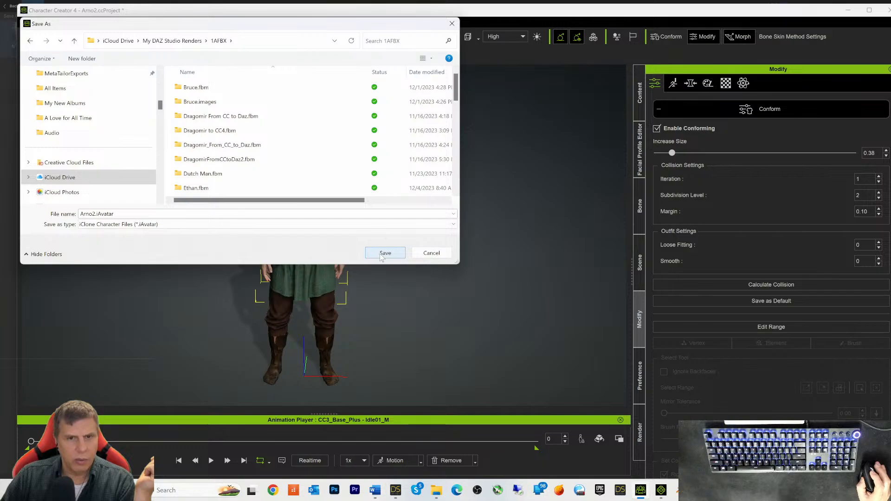
left_click(385, 253)
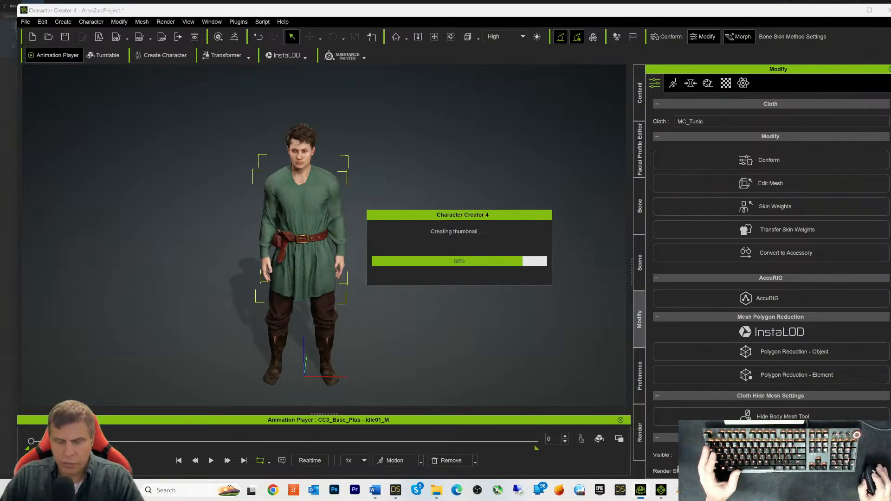
Step: Switch to iClone 8, view its project settings, and return to Character Creator 4
mouse_move(665, 496)
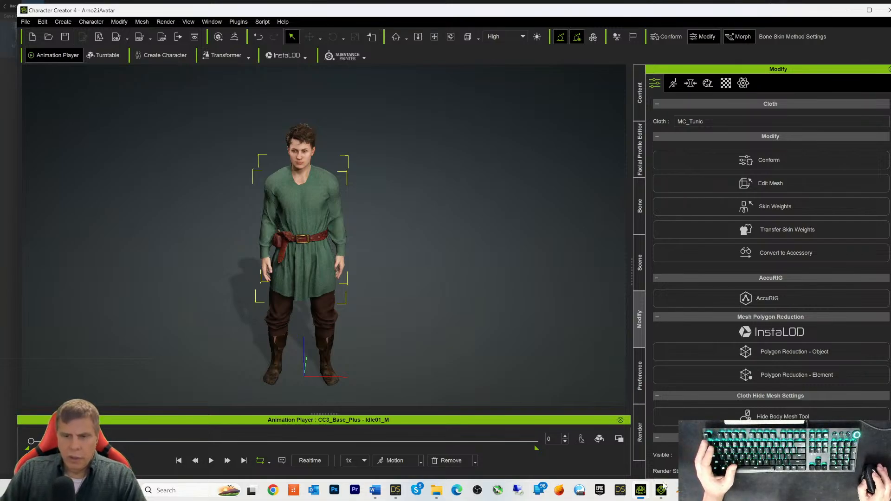
left_click(660, 489)
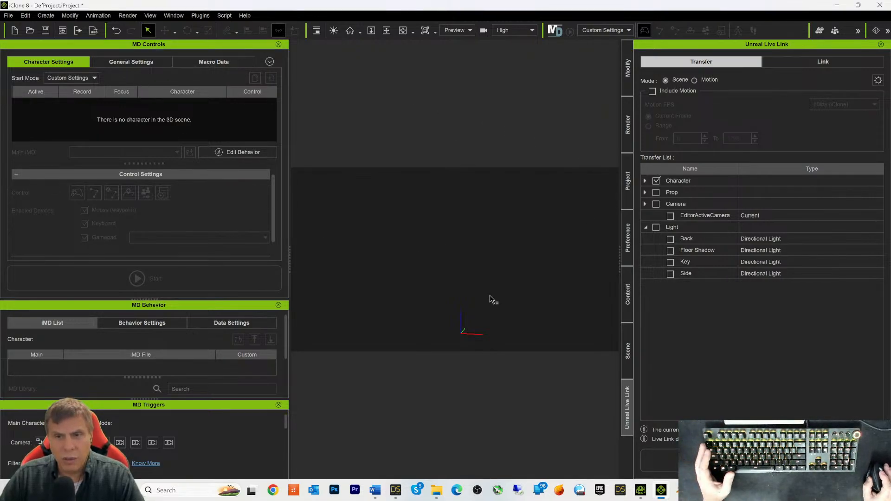
left_click(623, 185)
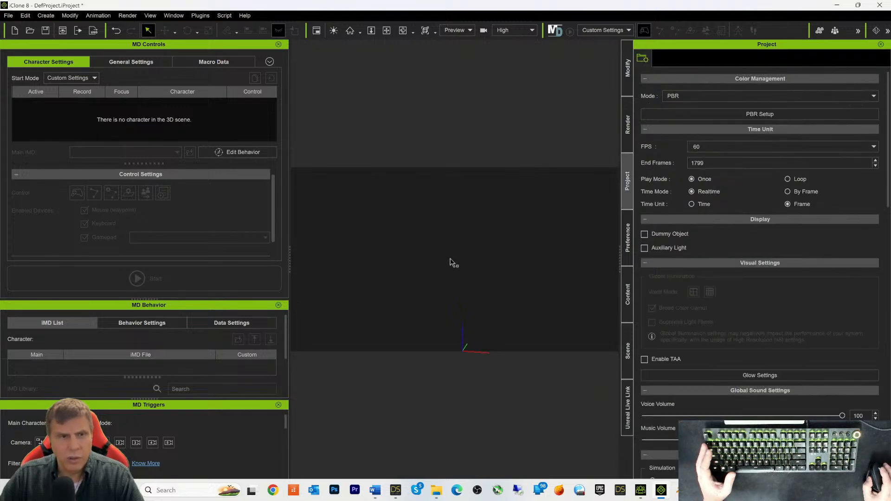
left_click(836, 7)
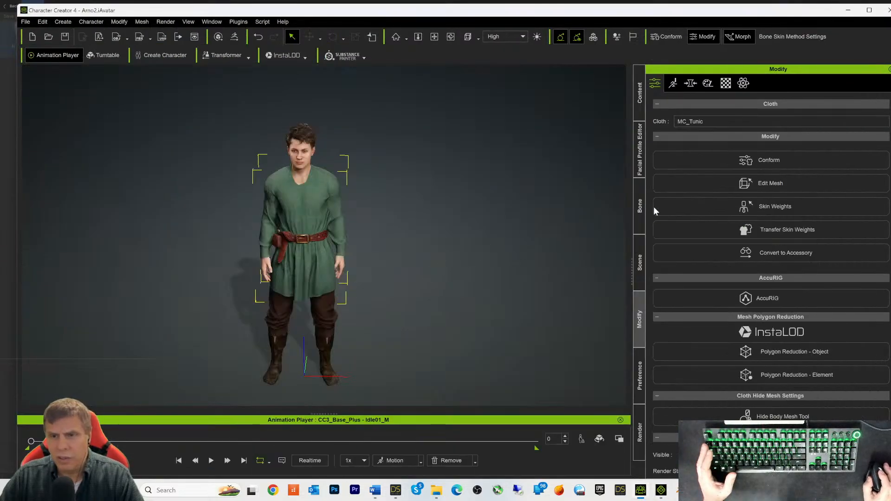
Step: Select all parts of the character in the scene and set its iAvatar export to a maximum texture size of 4096x4096
left_click(641, 263)
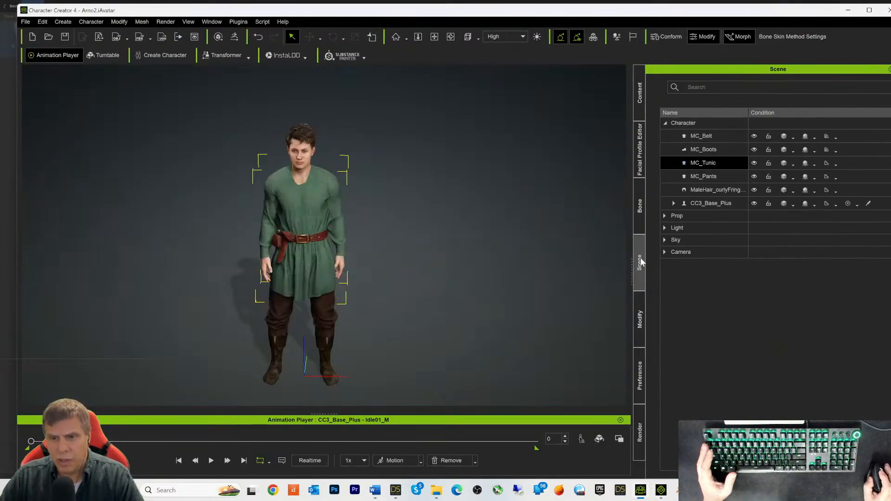
left_click(697, 123)
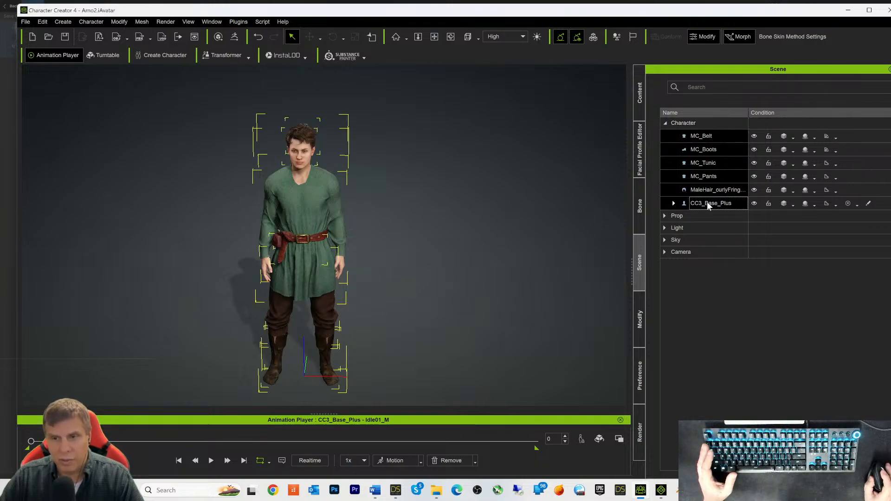
left_click(99, 37)
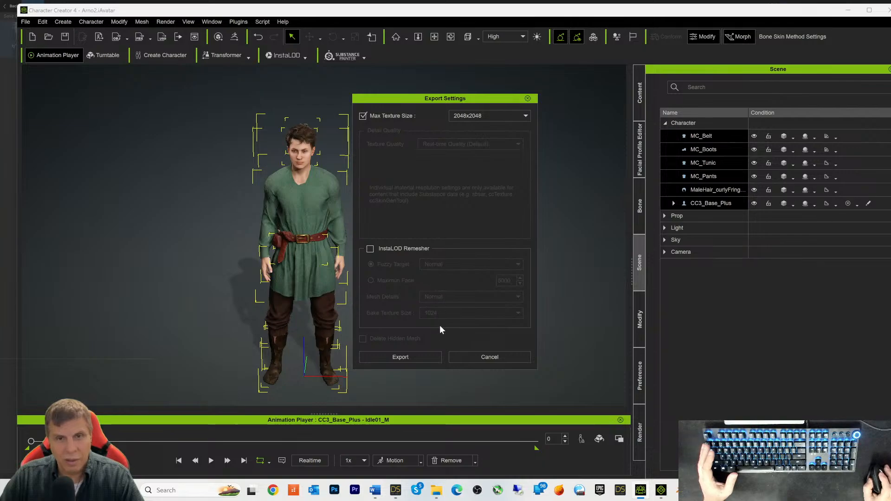
left_click(478, 116)
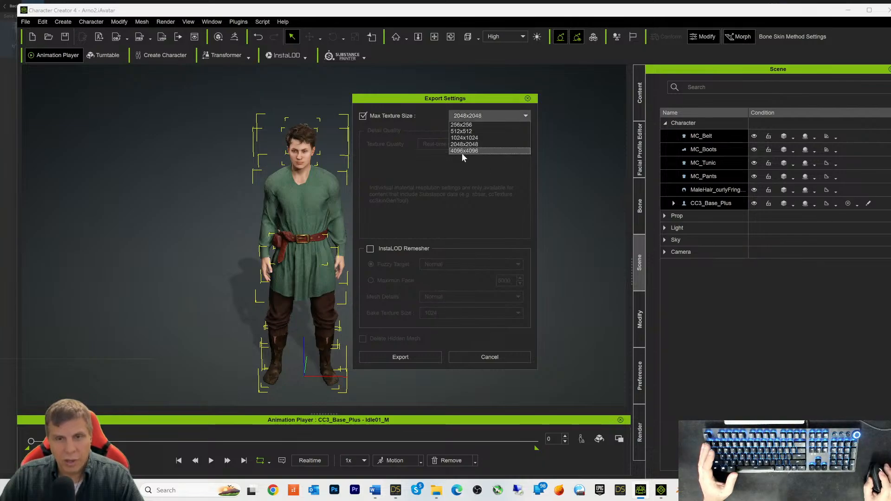
left_click(461, 151)
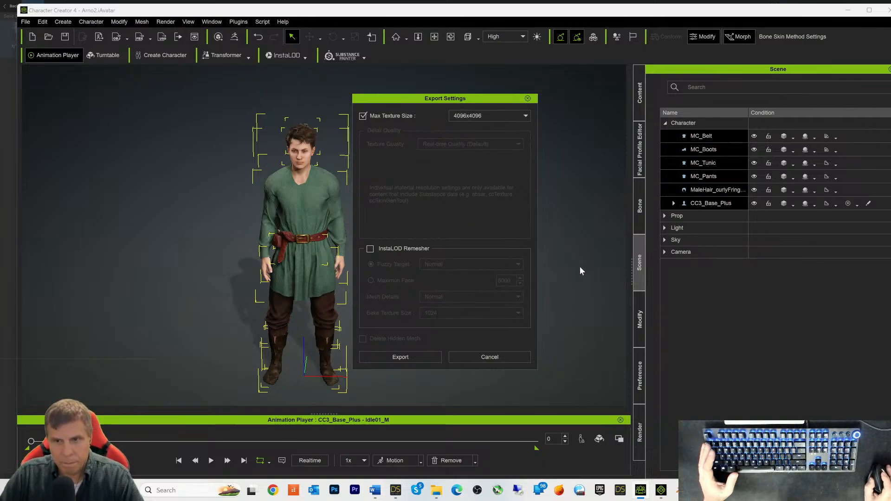
Step: Export the avatar to the 1AFBX folder as Arno2.iAvatar, replacing the existing file
left_click(400, 357)
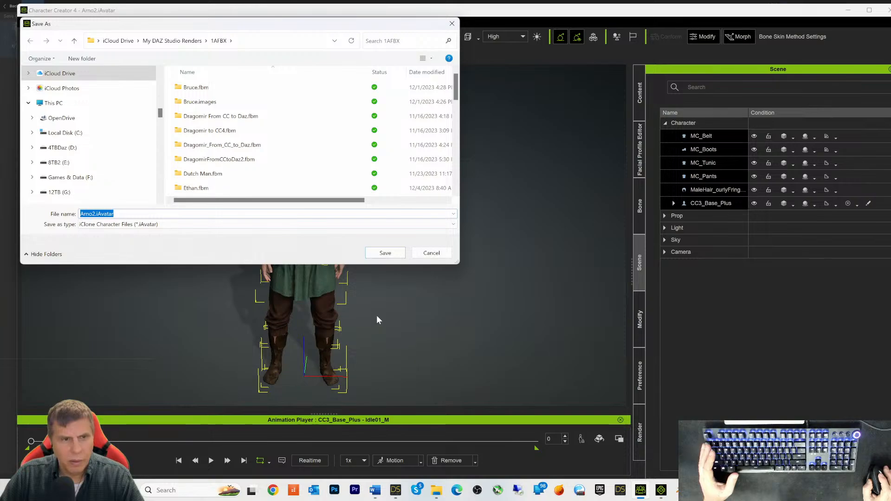
left_click(386, 254)
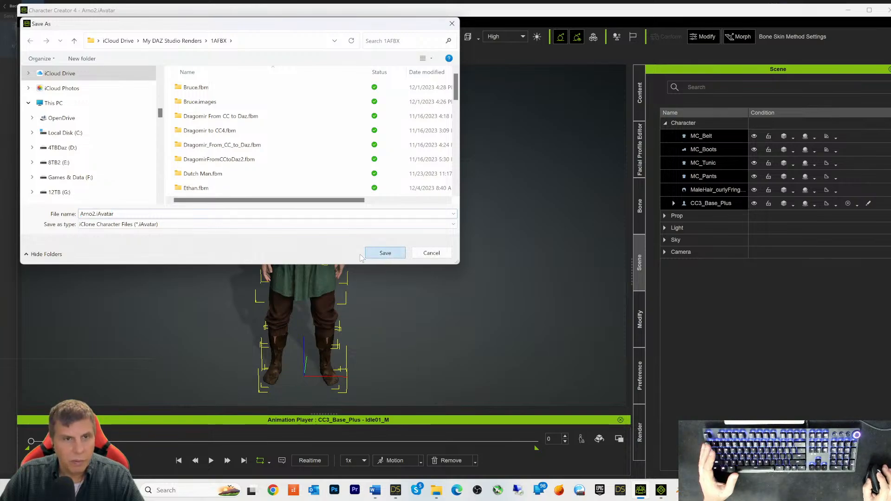
left_click(378, 254)
left_click(466, 245)
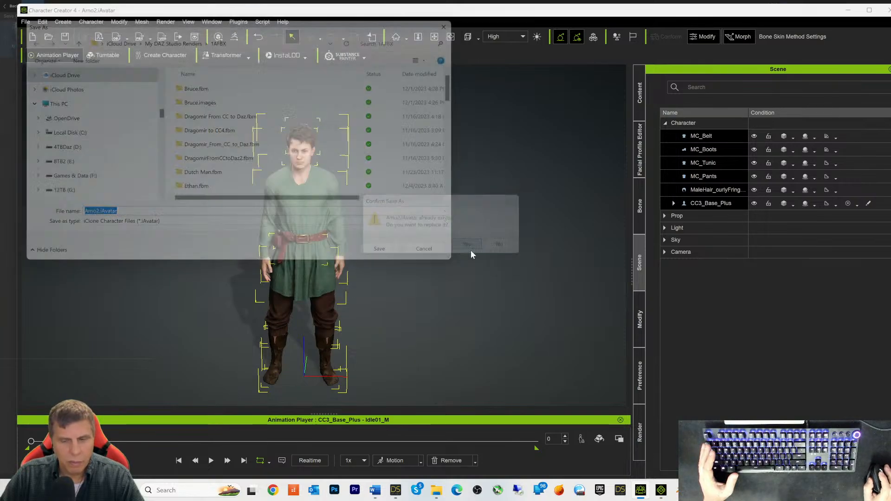
Step: Switch to iClone 8, view the contents of its scene, and return to Character Creator 4
left_click(660, 492)
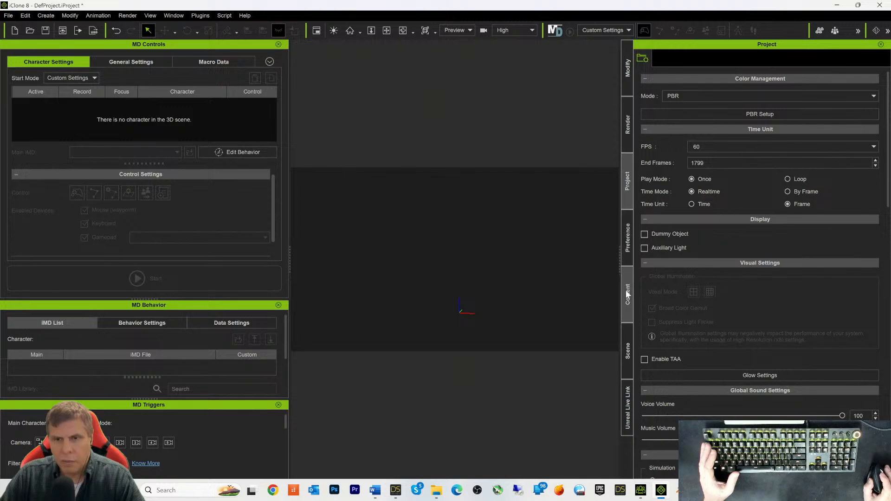
left_click(622, 353)
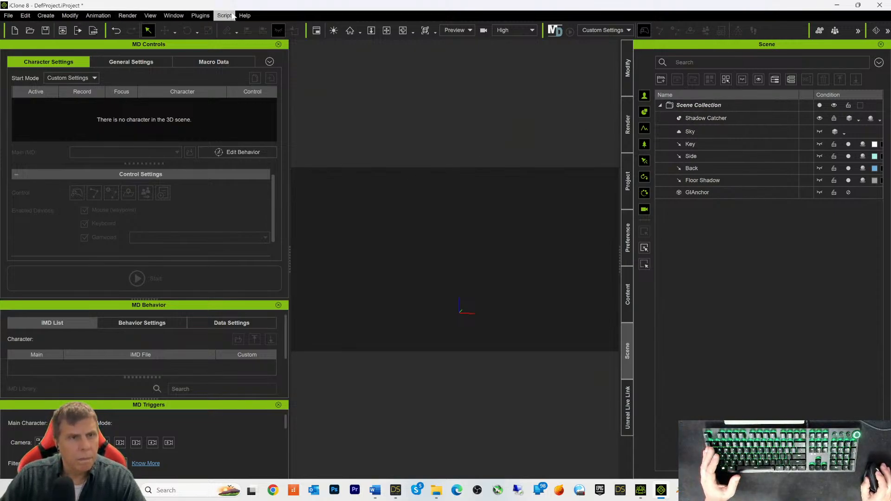
left_click(841, 6)
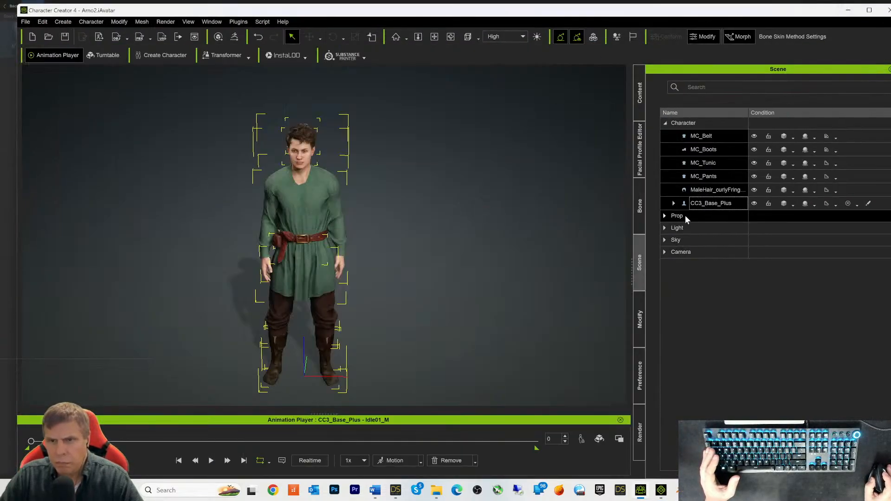
left_click(26, 22)
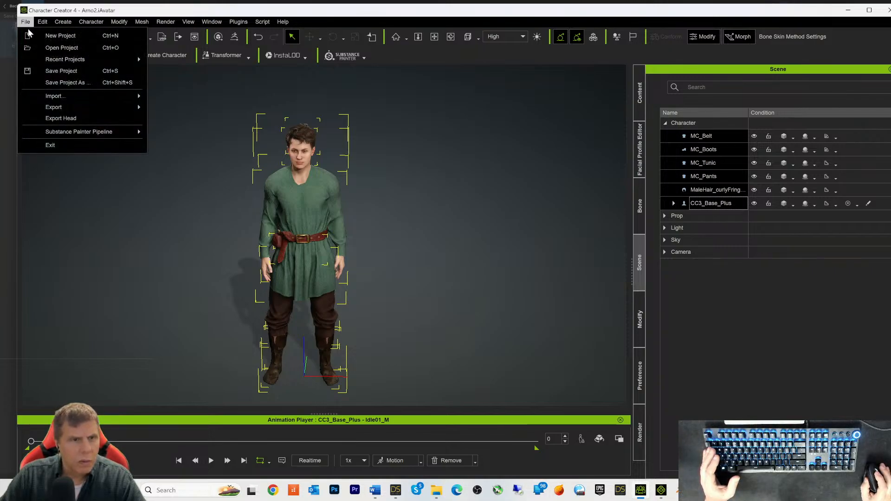
mouse_move(41, 24)
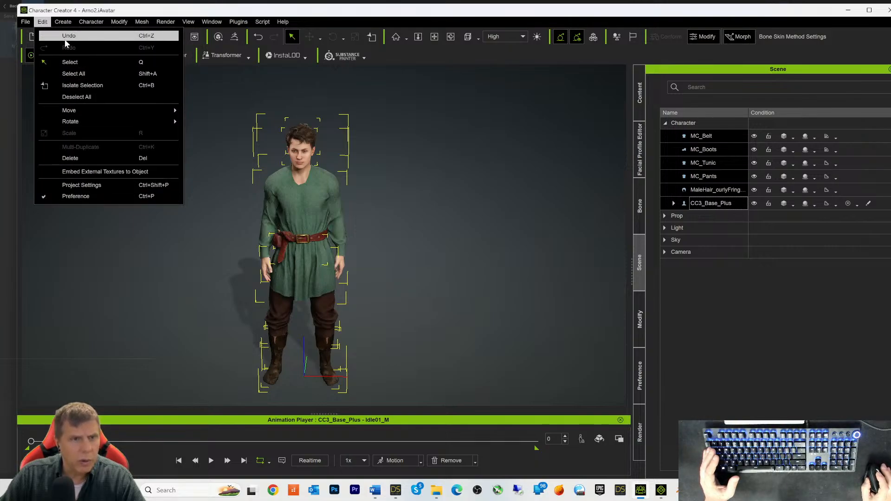
mouse_move(71, 25)
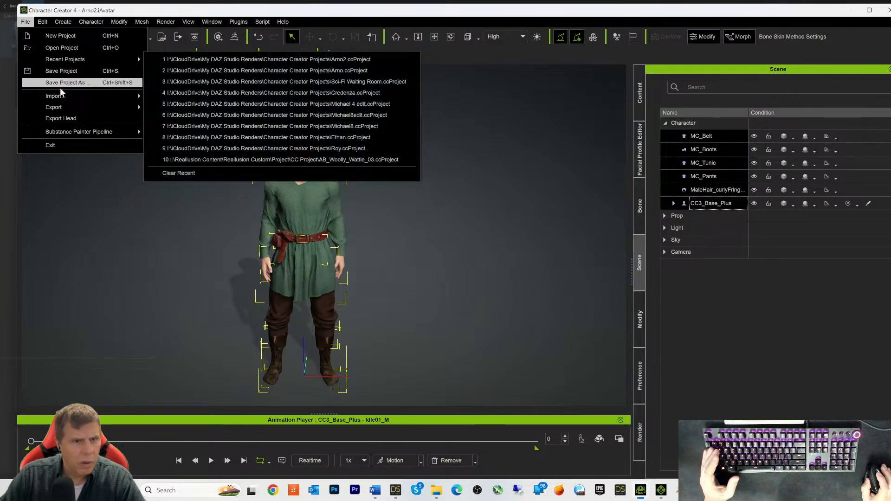
mouse_move(65, 110)
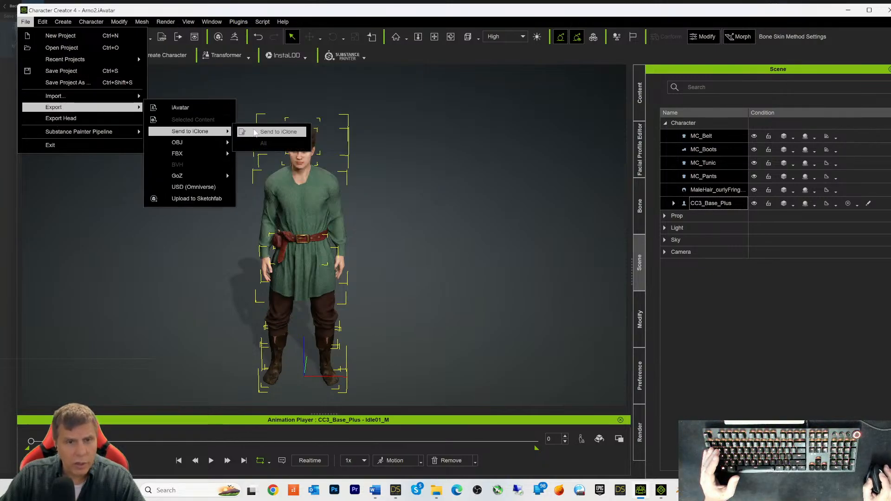
left_click(439, 138)
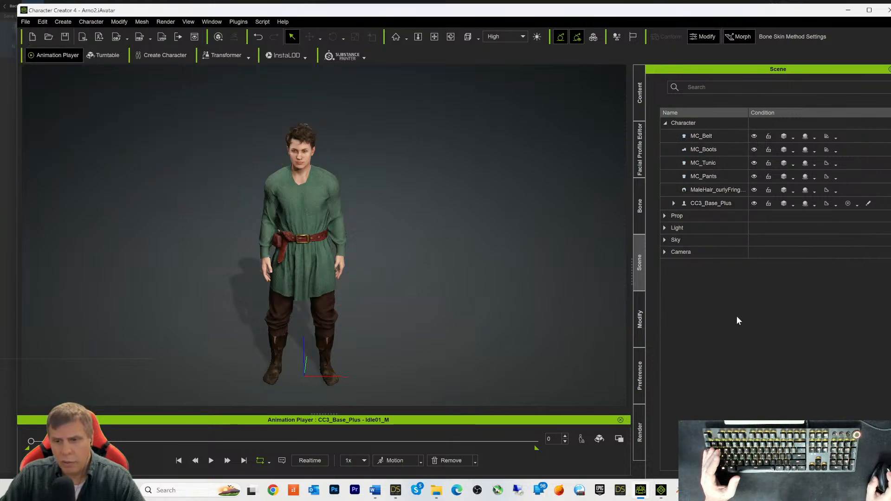
Step: Switch to iClone 8 and close the program
left_click(661, 491)
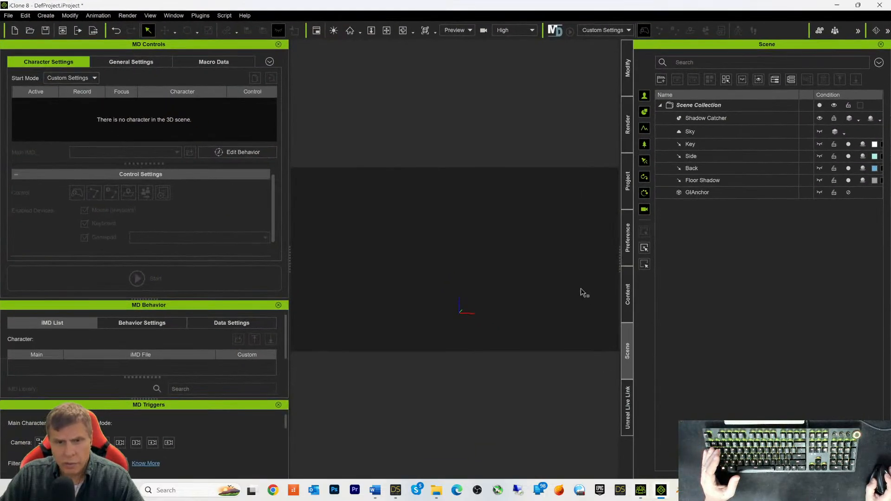
scroll(521, 260, "down", 5)
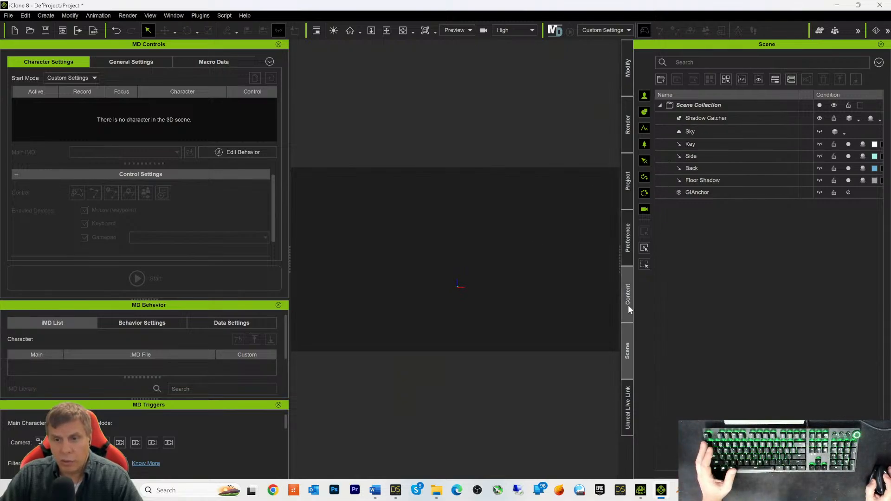
left_click(882, 6)
left_click(452, 270)
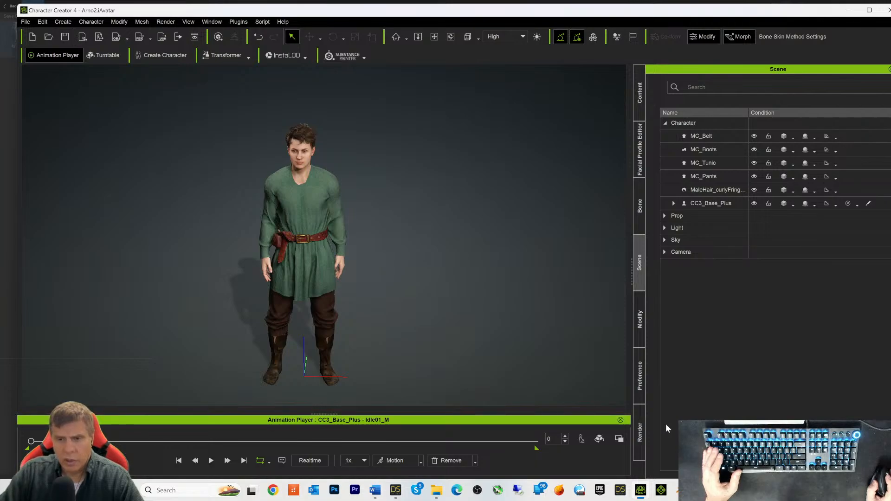
Step: Send the character from Character Creator 4 directly to iClone 8 and maximize the newly opened iClone window
left_click(85, 36)
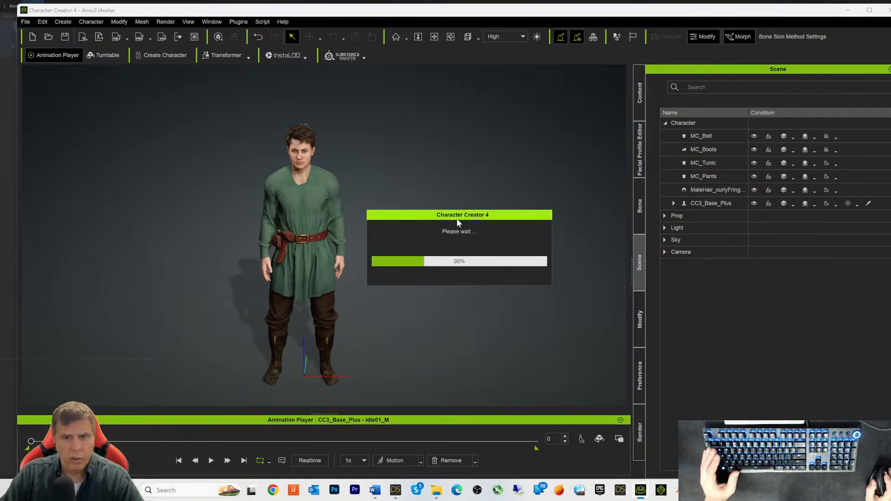
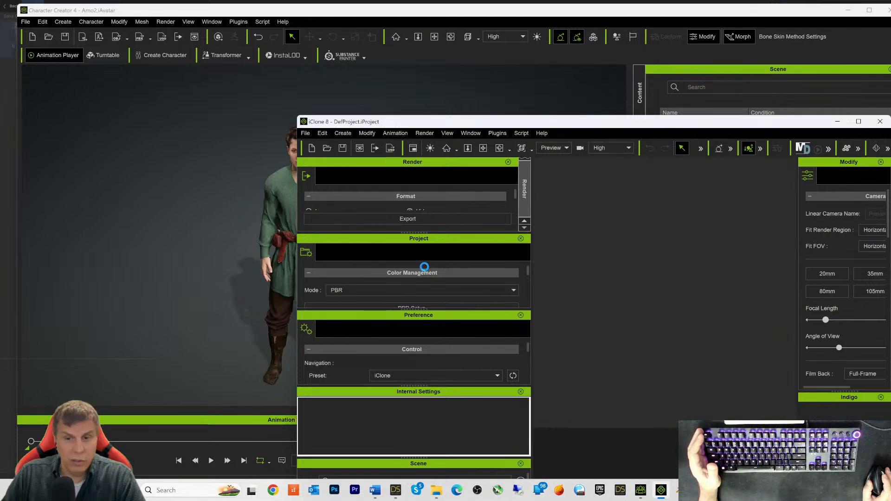
left_click_drag(591, 126, 485, 41)
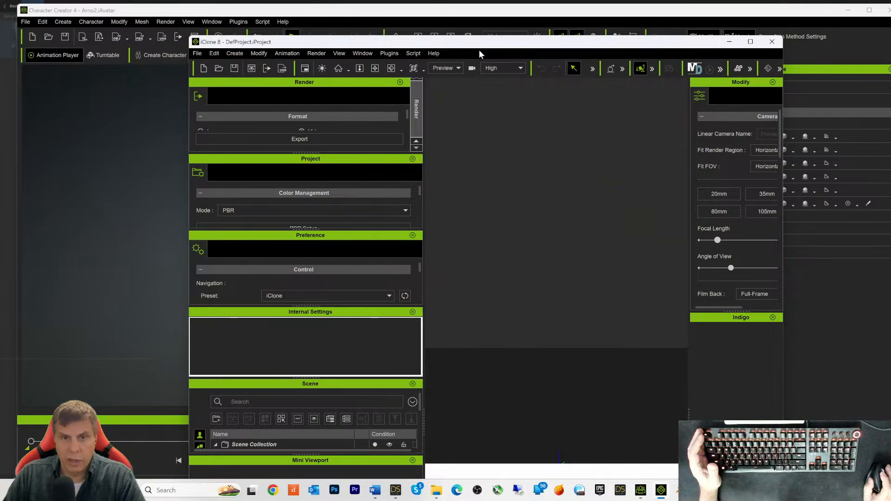
double_click(478, 42)
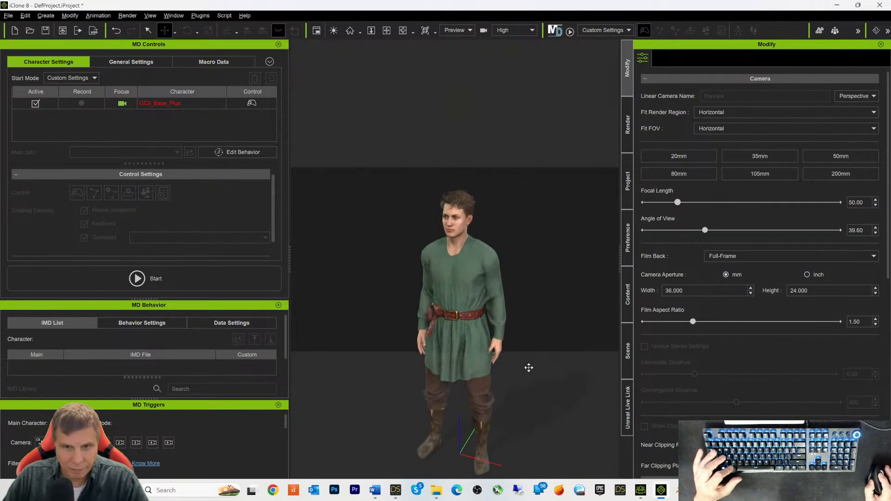
Step: Close the MD Controls, MD Behavior and MD Triggers panels to enlarge the viewport around the character
middle_click_drag(529, 367, 529, 374)
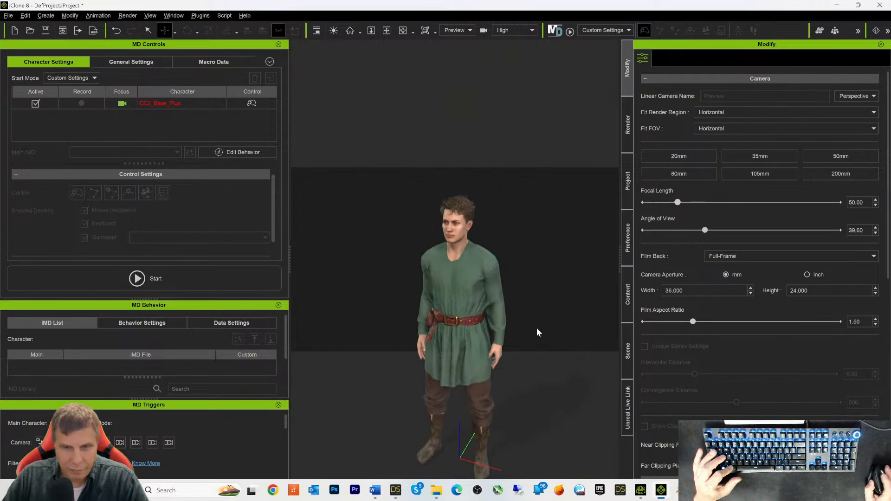
scroll(532, 302, "down", 4)
scroll(532, 303, "down", 3)
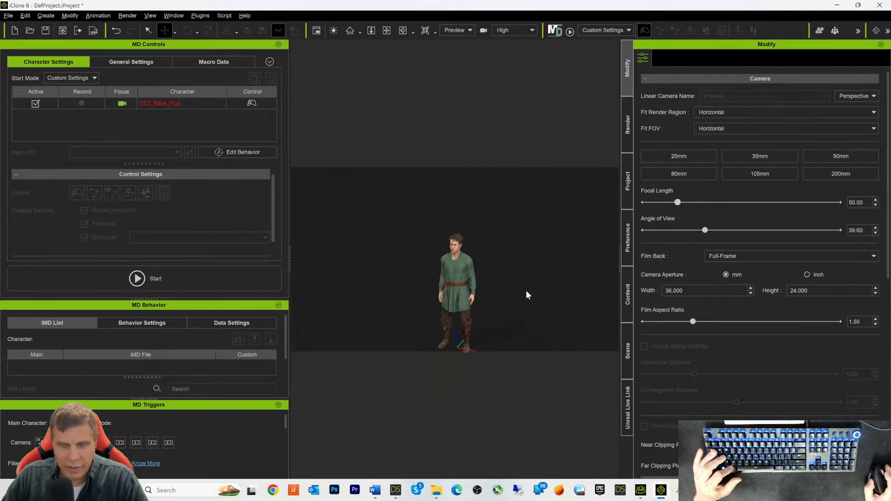
middle_click_drag(520, 230, 520, 182)
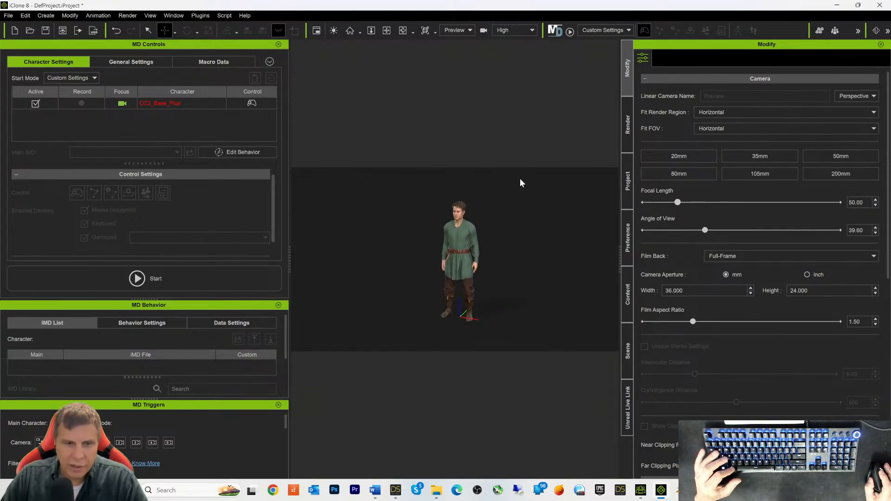
left_click(278, 45)
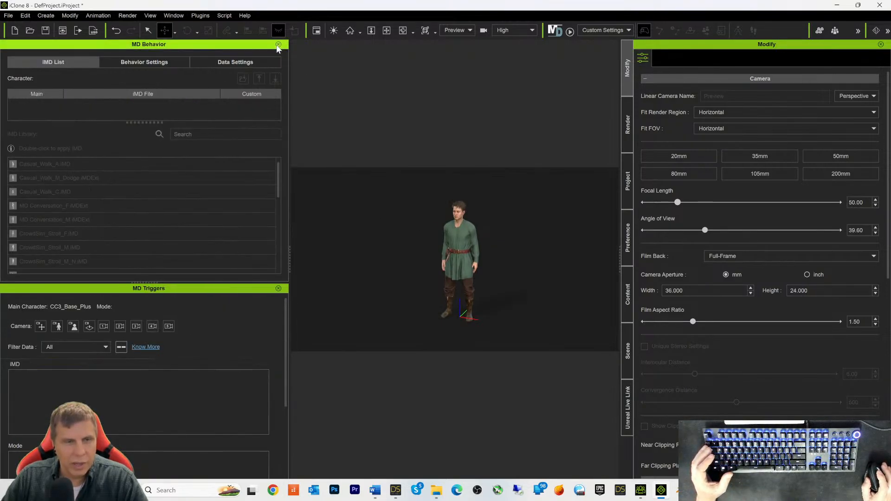
left_click(279, 45)
left_click(278, 44)
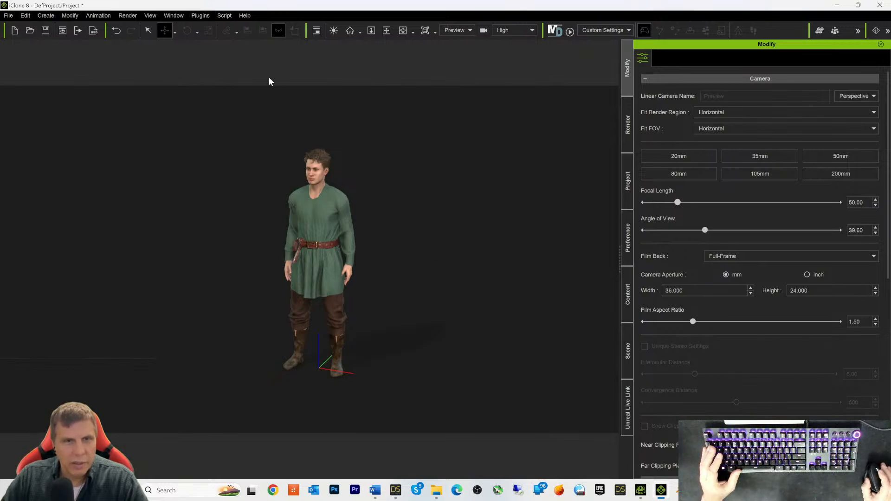
Step: Open the Curve Editor, select the character, and widen the editor's track list
left_click(172, 16)
left_click(194, 150)
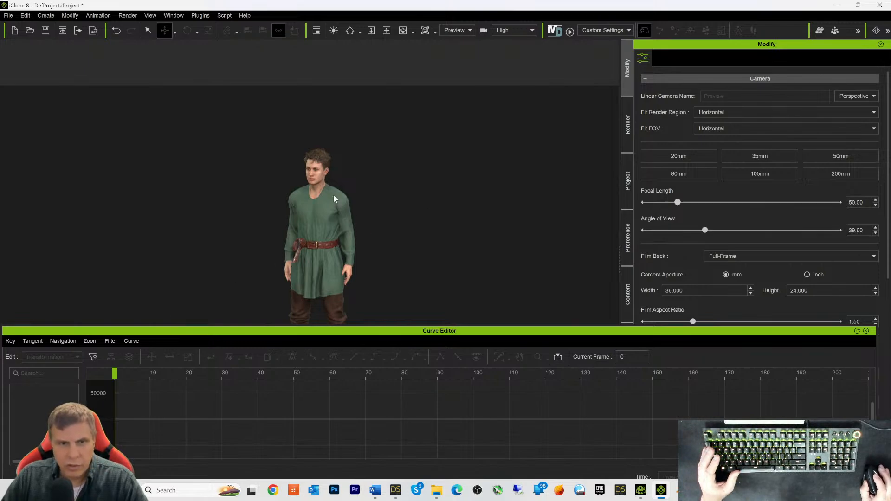
left_click(312, 230)
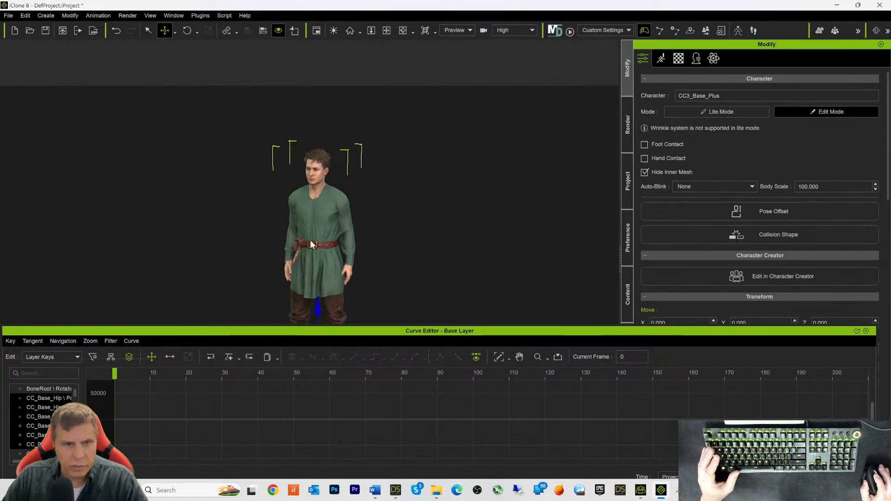
left_click_drag(81, 415, 128, 415)
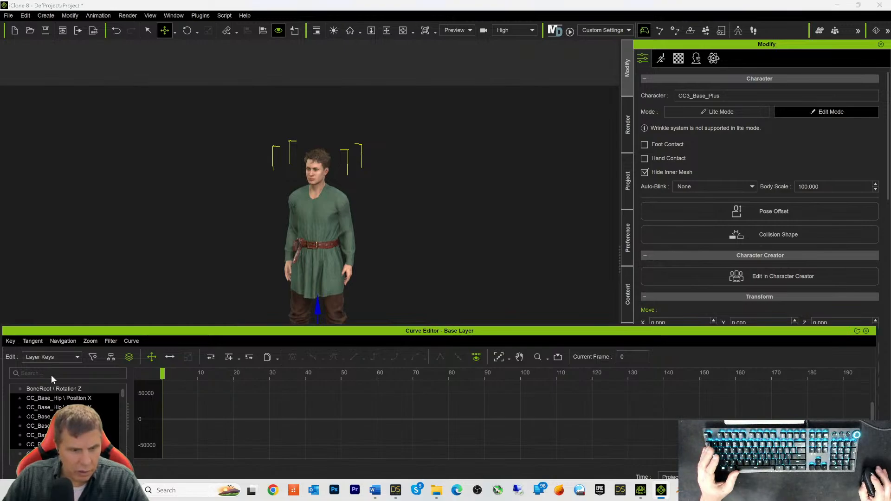
Step: Search the Curve Editor's track list for ARM and for SCAP, and clear the search text
left_click(79, 378)
type("ARM")
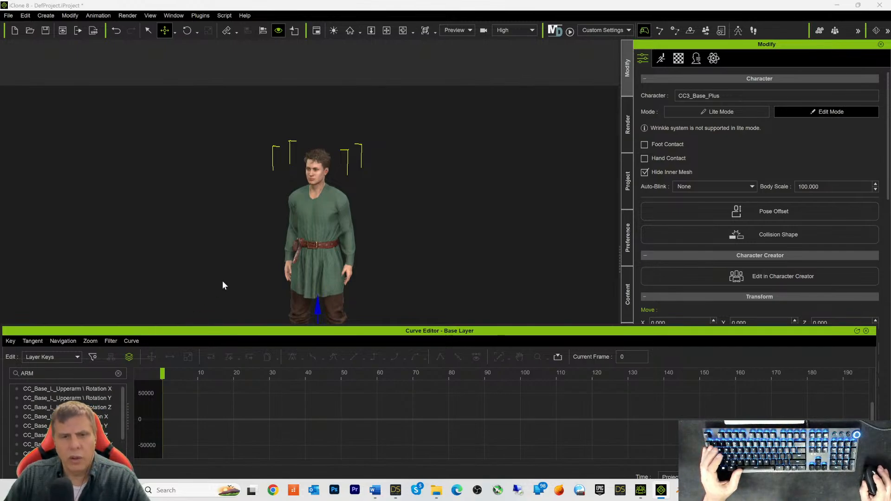
left_click_drag(10, 371, 44, 375)
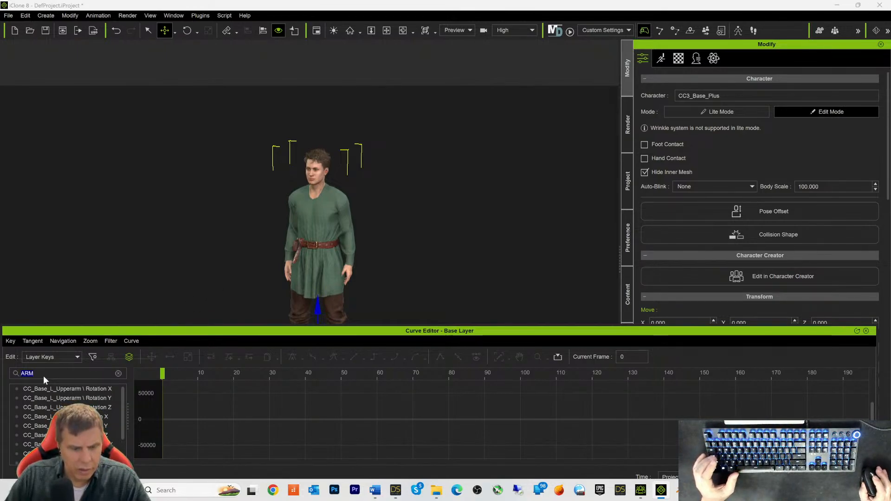
type("SCAP")
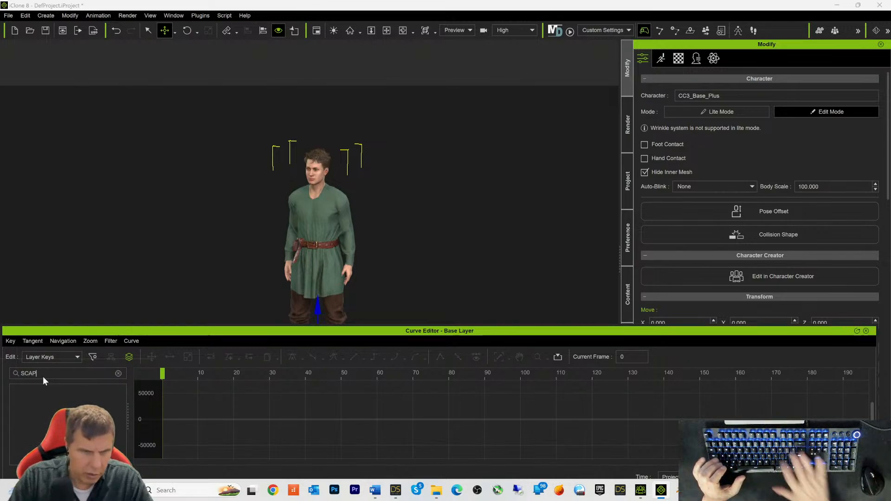
key("BackSpace")
key("BackSpace")
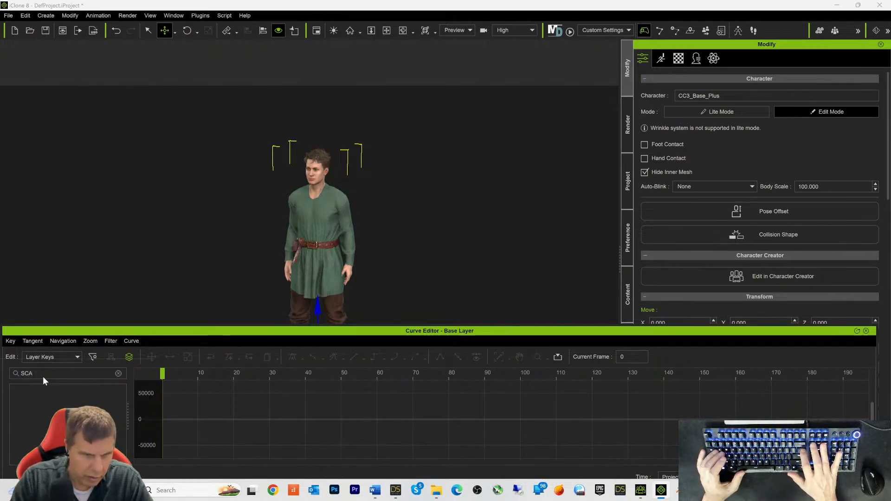
key("BackSpace")
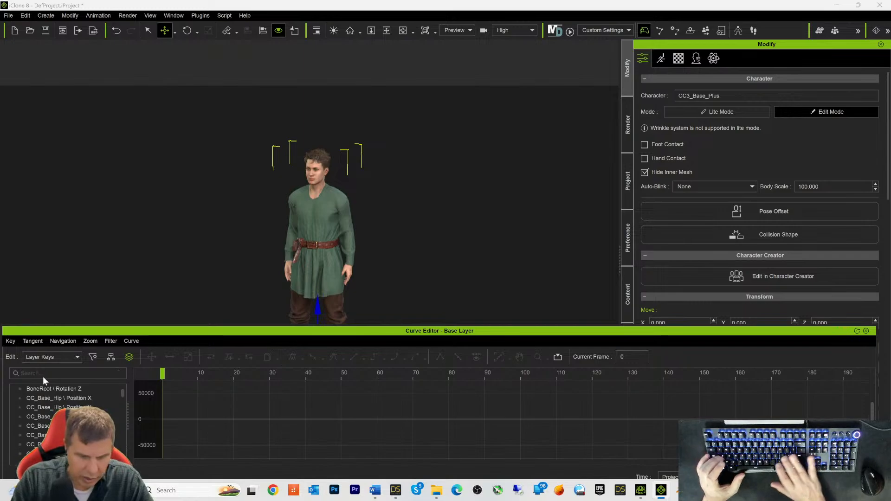
Step: Retry the search for scapula tracks with SCAP and empty the search field again
type("K")
key("BackSpace")
key("BackSpace")
key("BackSpace")
type("ACAP")
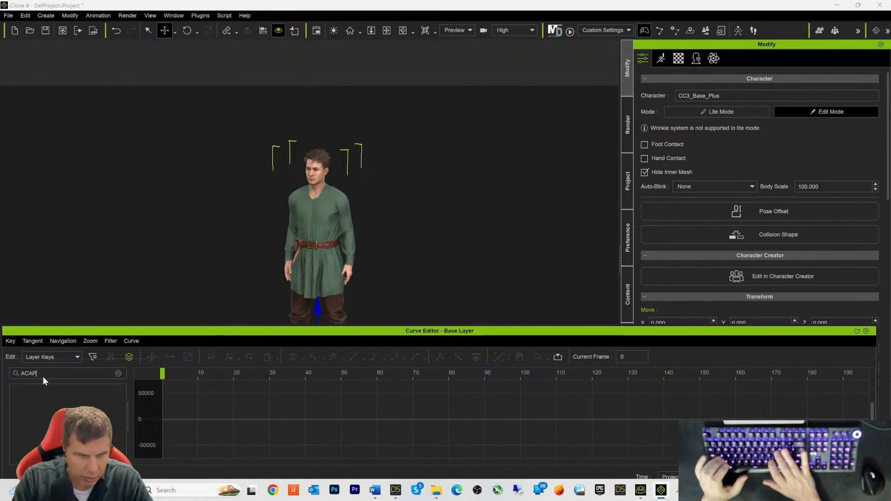
key("BackSpace")
key("BackSpace")
type("SCA")
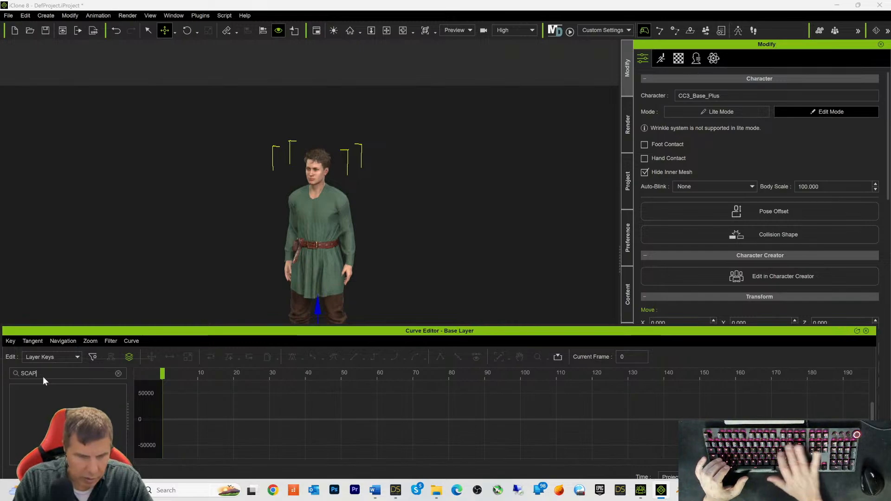
key("BackSpace")
key("BackSpace")
key("BackSpace")
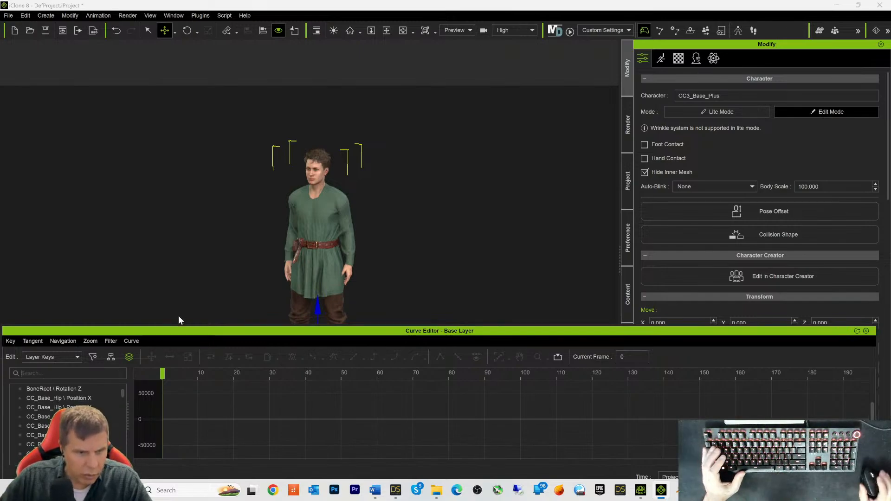
Step: Look through the bone tracks and filter the list by CLAV to isolate the clavicle rotation tracks
scroll(99, 406, "down", 2)
scroll(69, 408, "down", 1)
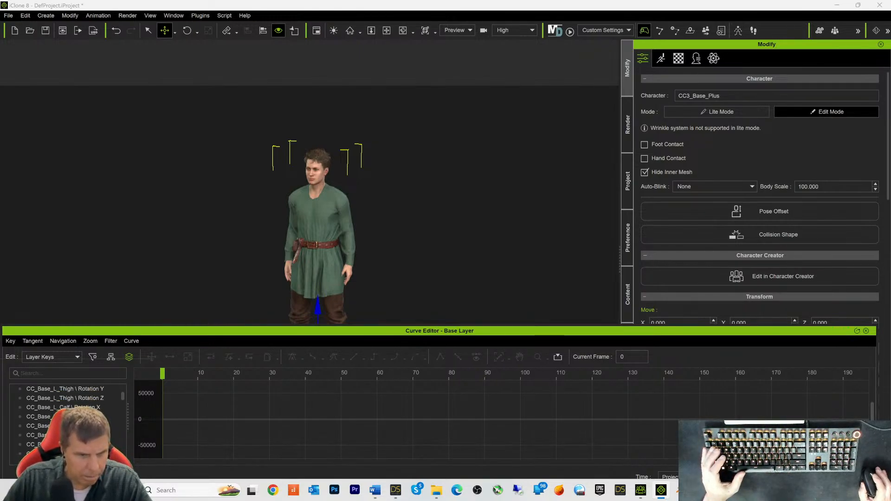
scroll(69, 408, "down", 5)
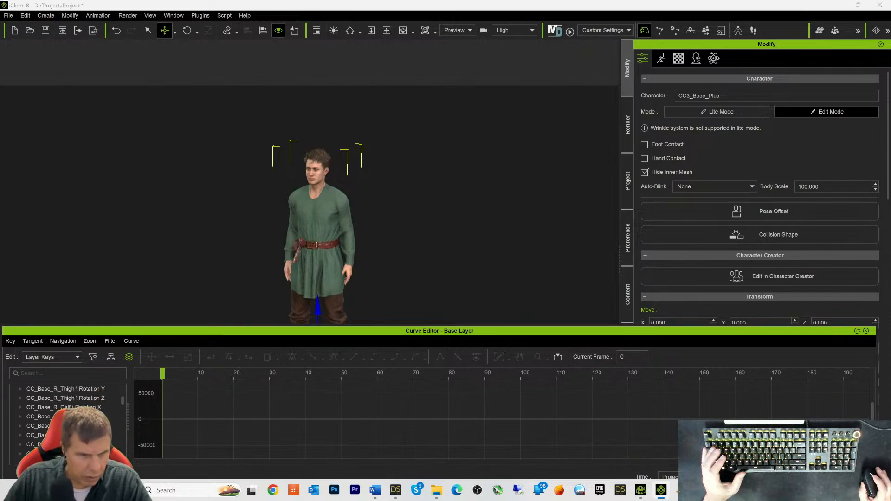
scroll(69, 409, "down", 5)
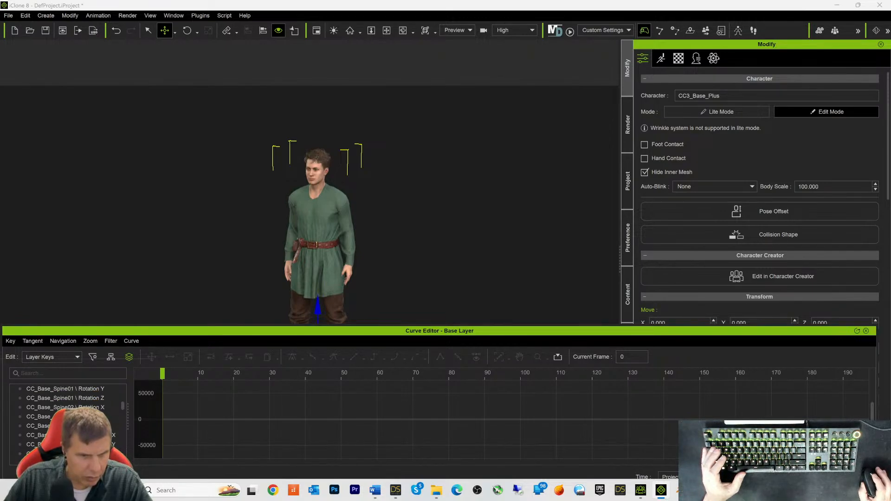
scroll(70, 408, "down", 3)
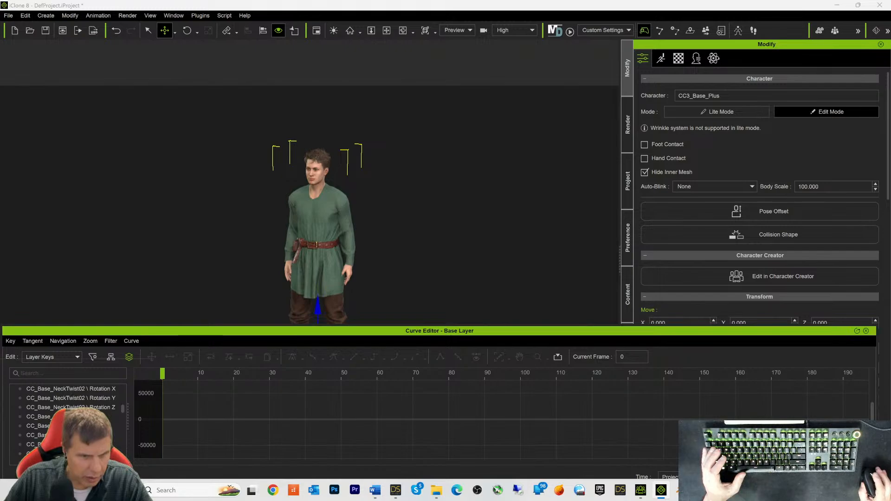
left_click(57, 375)
type("CLAVICAL")
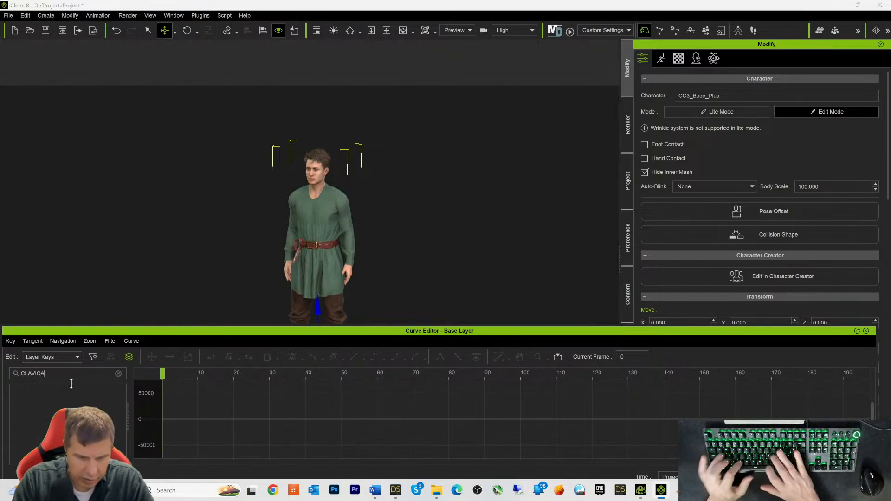
key("BackSpace")
key("BackSpace")
key("BackSpace")
key("BackSpace")
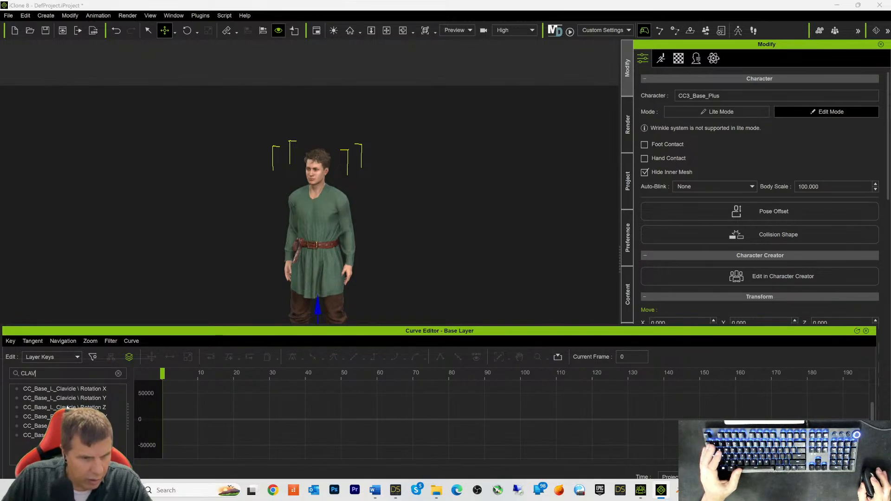
Step: Add a key at frame 10 with value 0 on the CC_Base_L_Clavicle Rotation X track
left_click(68, 388)
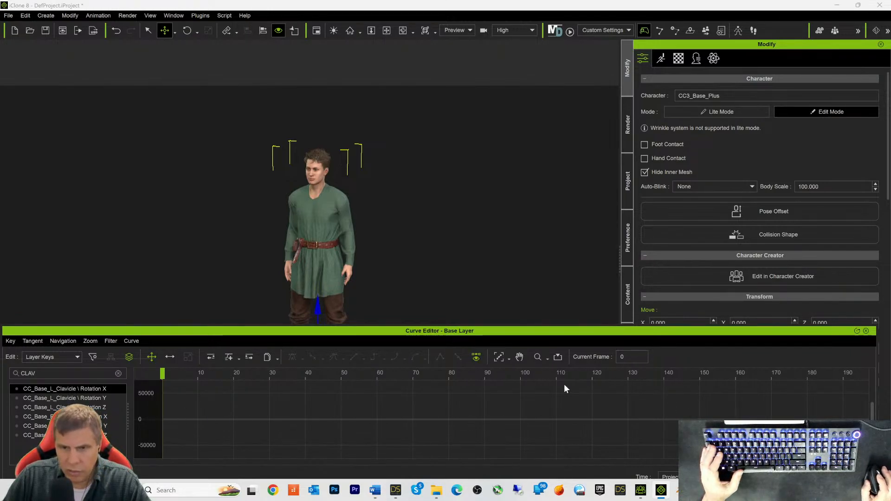
scroll(194, 419, "up", 3)
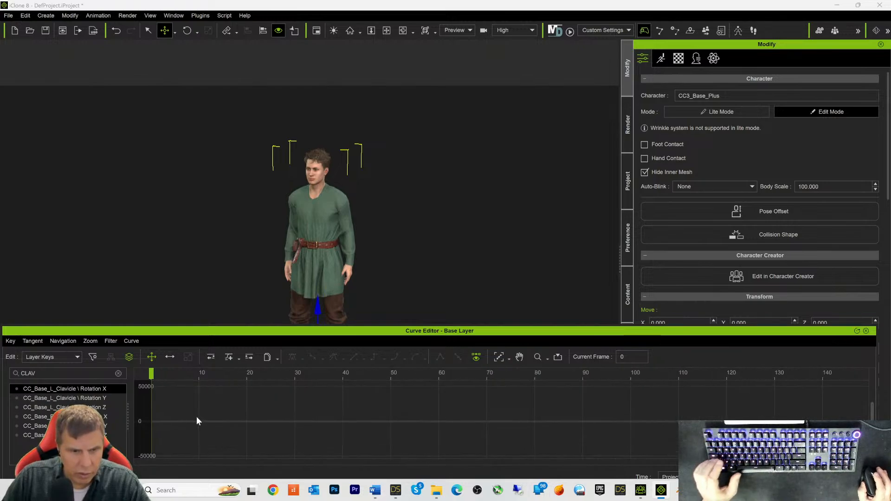
scroll(196, 416, "down", 1)
scroll(196, 416, "up", 2)
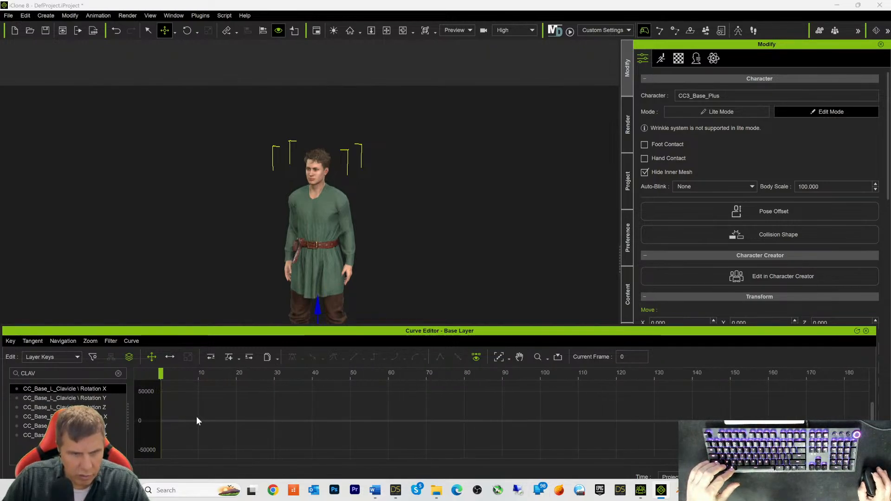
scroll(196, 416, "up", 3)
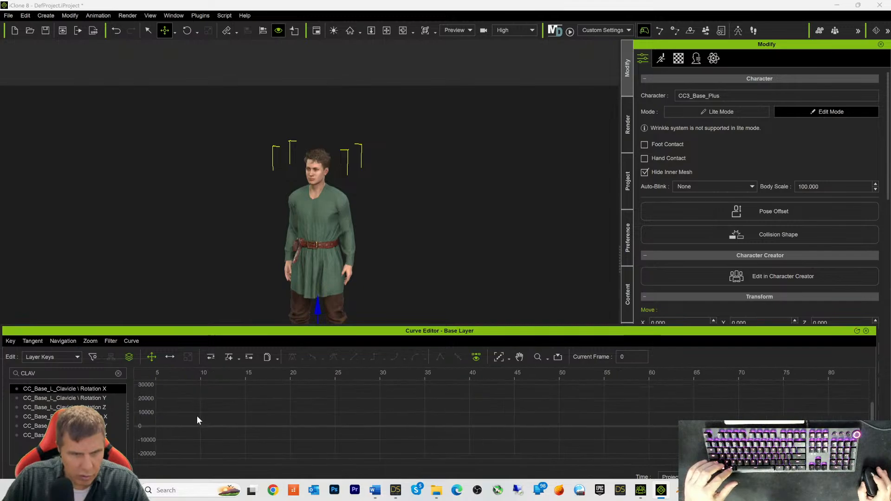
scroll(196, 416, "up", 3)
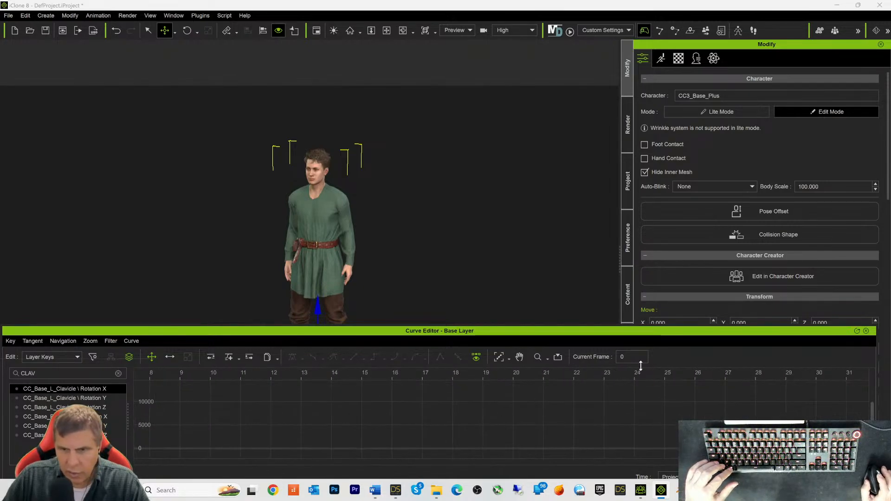
left_click(519, 356)
mouse_move(208, 435)
left_mouse_down()
mouse_move(215, 395)
mouse_move(212, 430)
left_mouse_up()
scroll(212, 430, "up", 1)
scroll(212, 428, "up", 3)
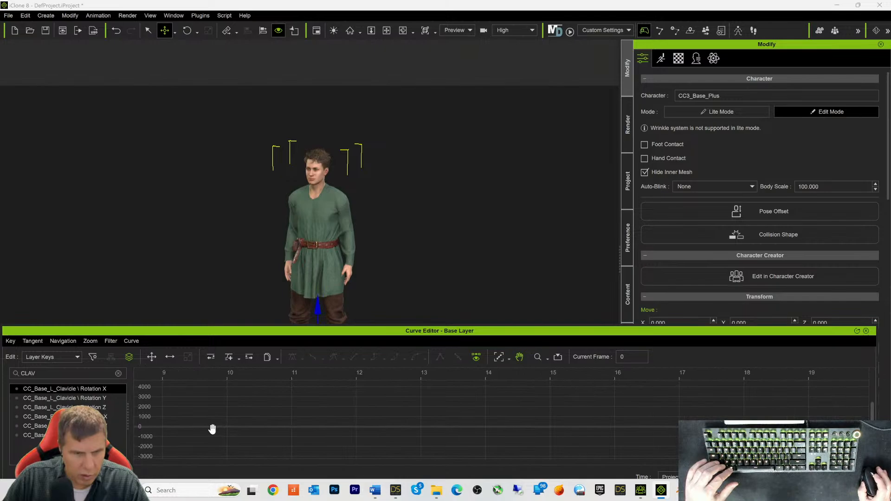
scroll(212, 427, "up", 5)
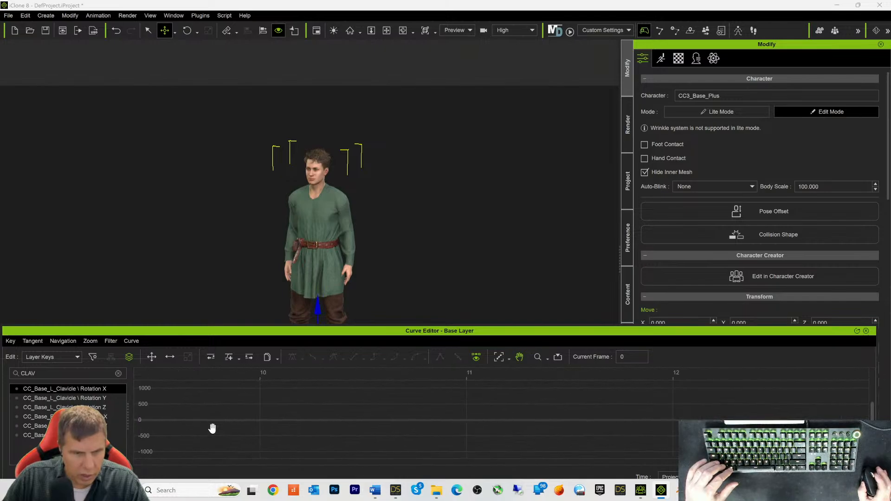
scroll(212, 428, "up", 2)
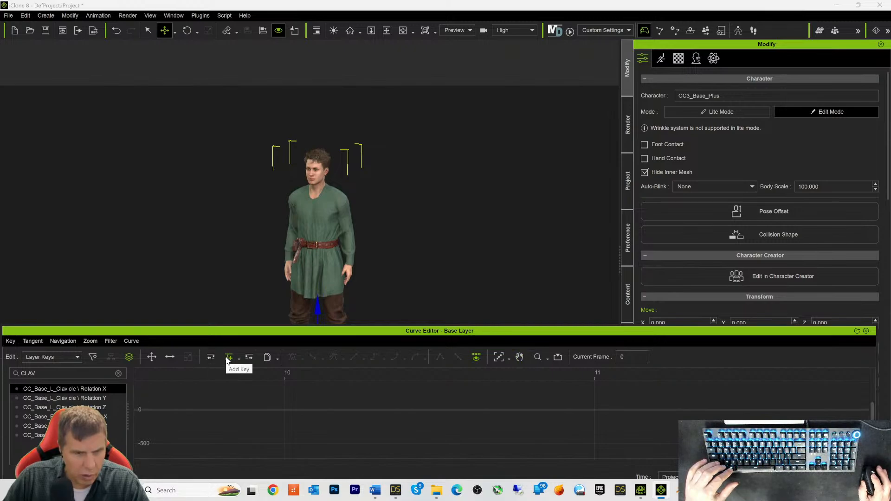
left_click(154, 410)
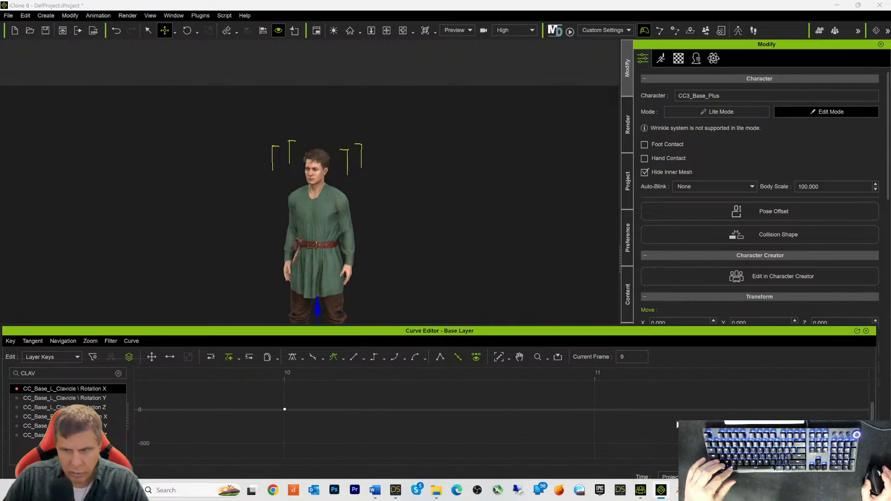
Step: Try a second key at frame 45 on the left clavicle's Rotation X track, and undo both keys on that track
left_click_drag(728, 462, 670, 465)
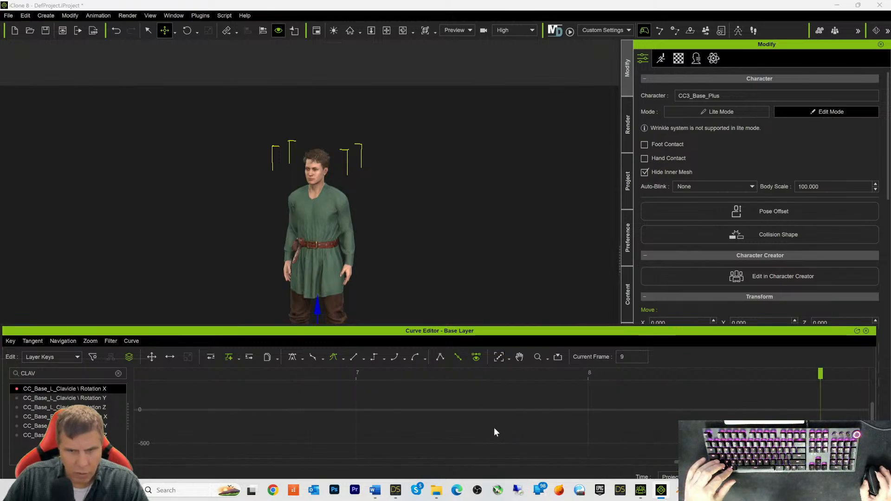
scroll(493, 427, "down", 5)
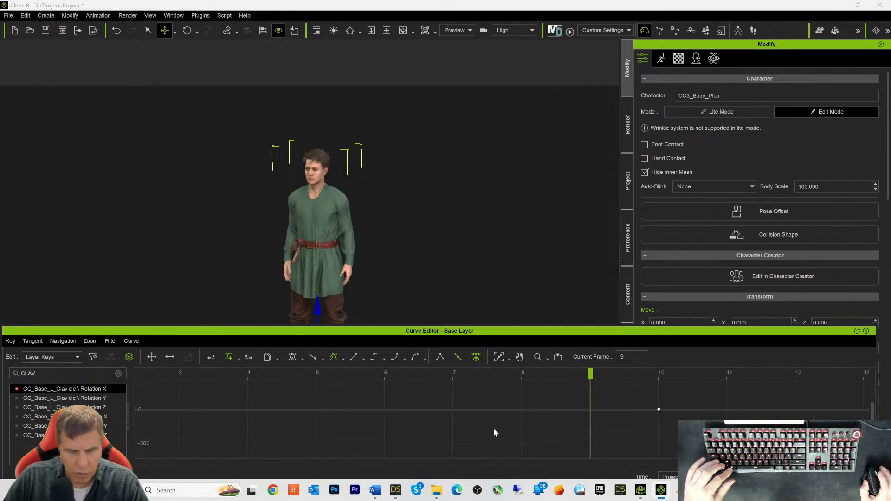
scroll(491, 423, "down", 6)
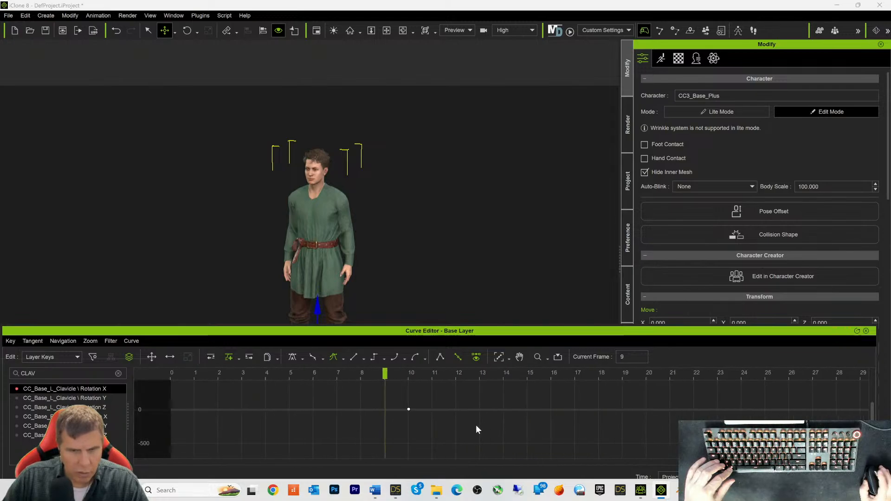
scroll(433, 428, "down", 7)
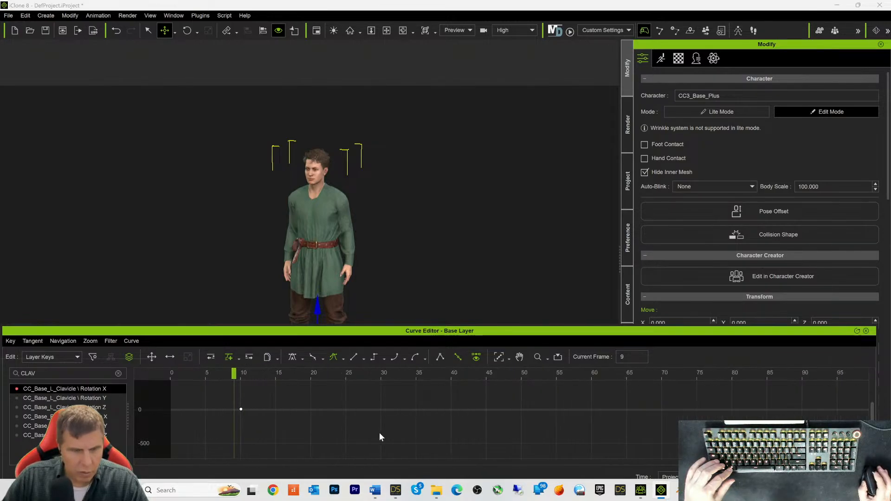
scroll(301, 427, "down", 5)
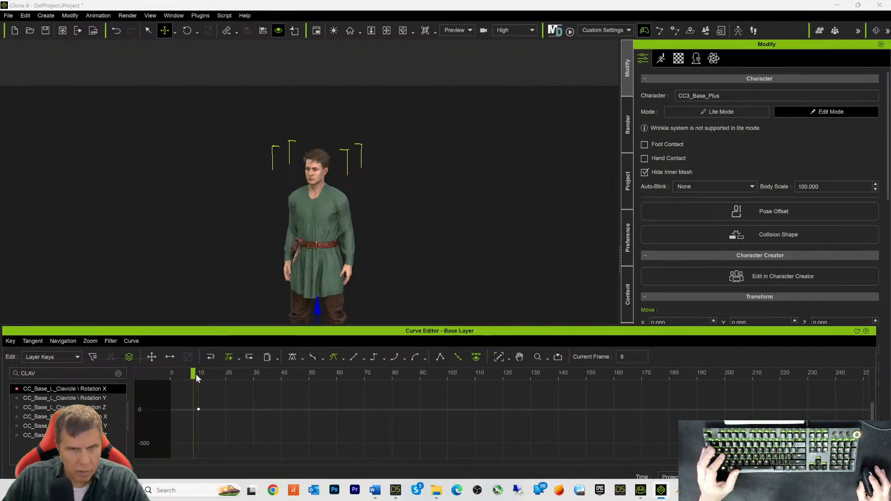
left_click_drag(195, 374, 284, 374)
left_click_drag(341, 384, 300, 411)
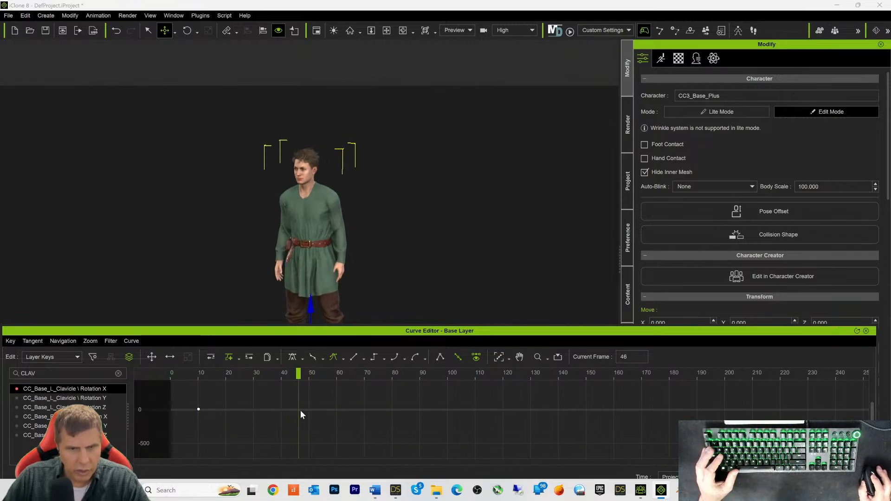
double_click(295, 409)
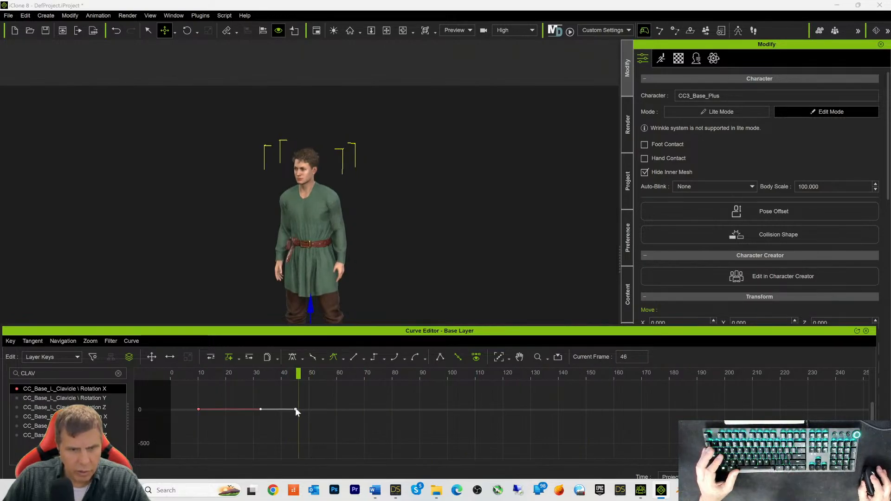
left_click_drag(295, 409, 294, 410)
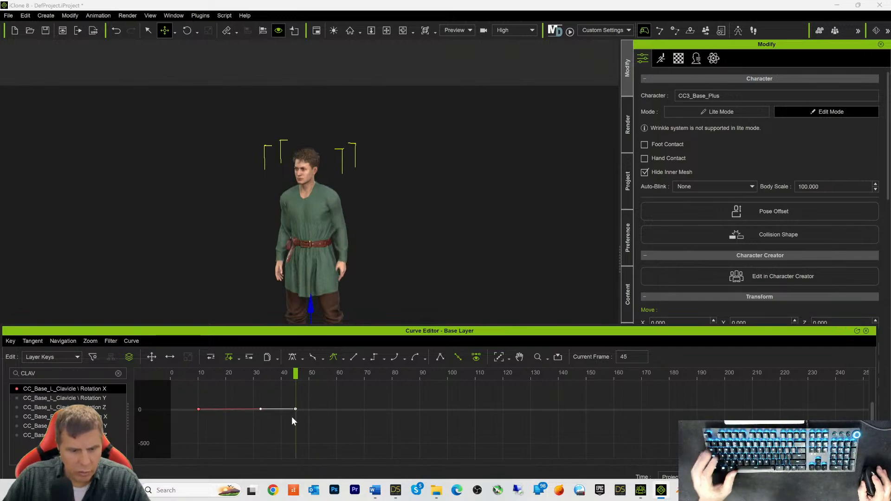
key("ctrl+z")
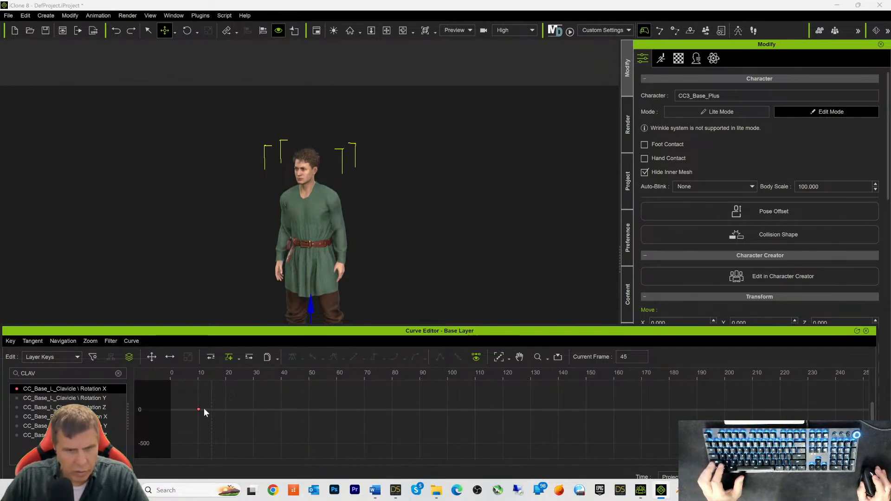
key("ctrl+z")
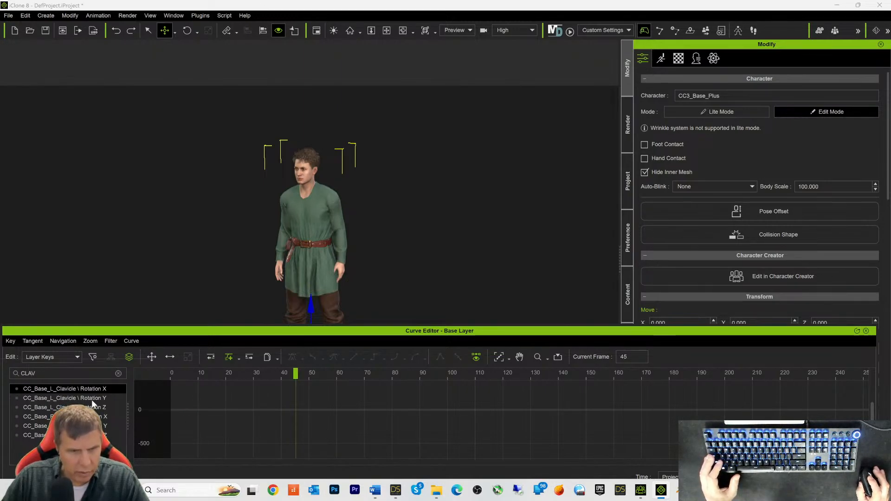
Step: Add keys at about frame 3 and at frame 46 with value 0 on the CC_Base_L_Clavicle Rotation Y track
left_click(91, 399)
left_click(179, 409)
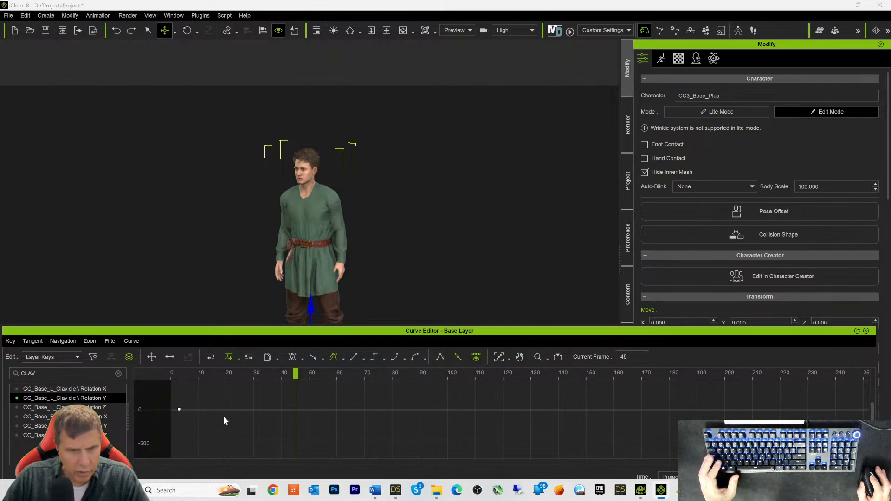
left_click(298, 409)
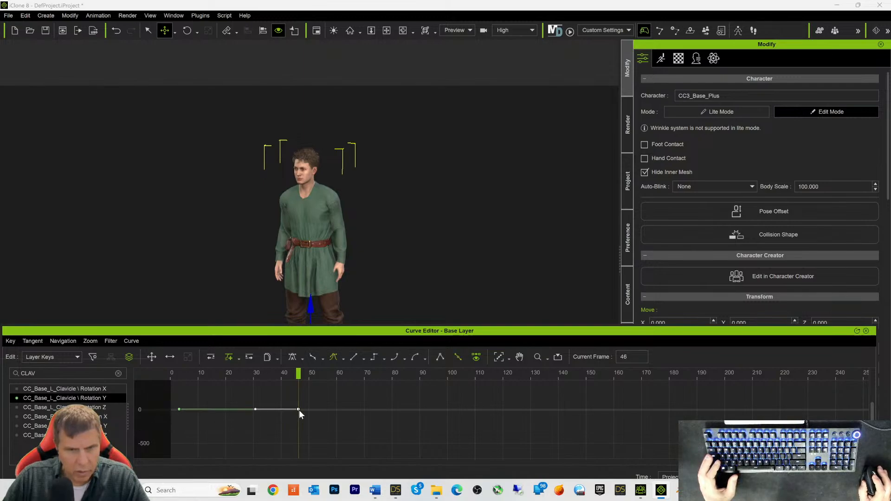
Step: Undo the keys on the left clavicle's Rotation Y track and add keys at about frames 9 and 63 on its Rotation Z track
left_click_drag(298, 408, 299, 409)
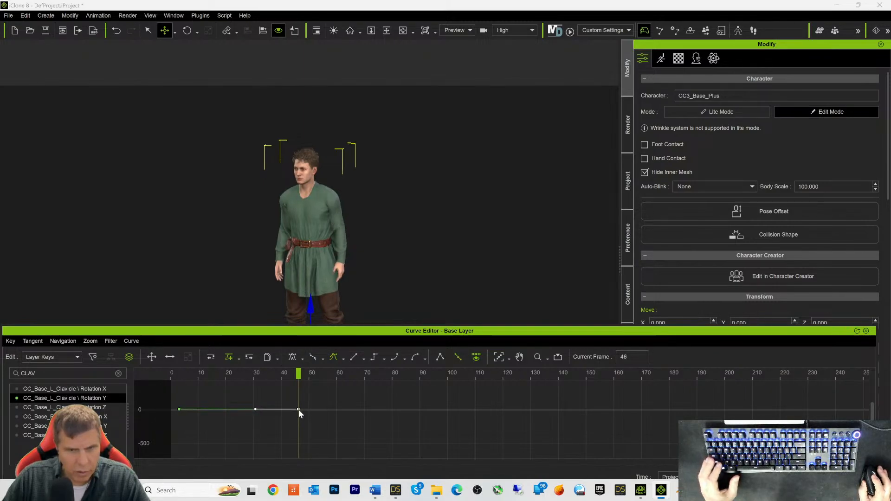
key("ctrl+z")
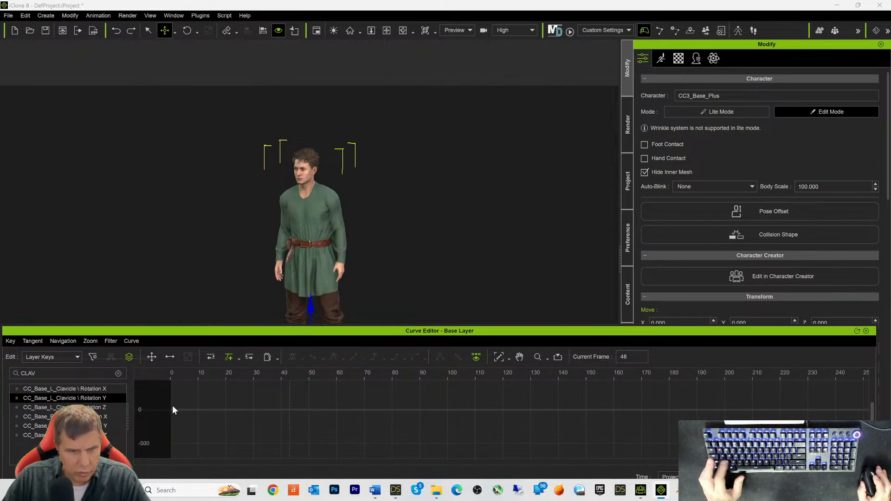
left_click(96, 408)
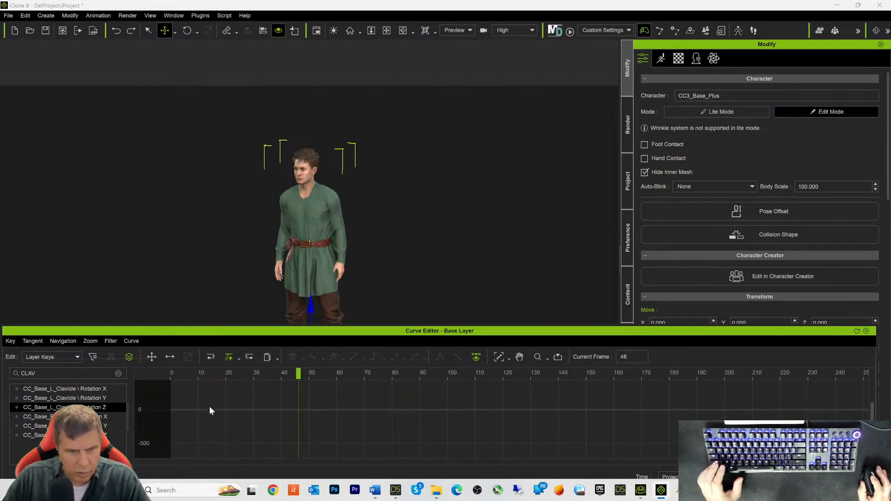
left_click(194, 408)
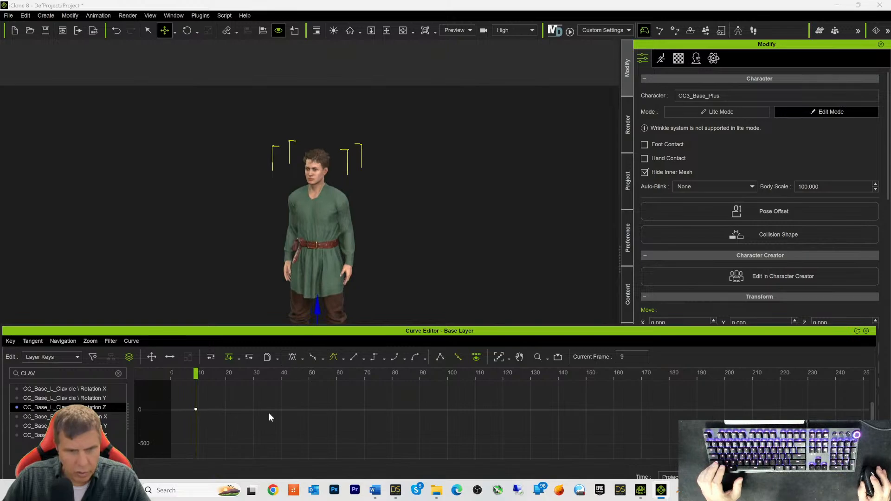
left_click(346, 409)
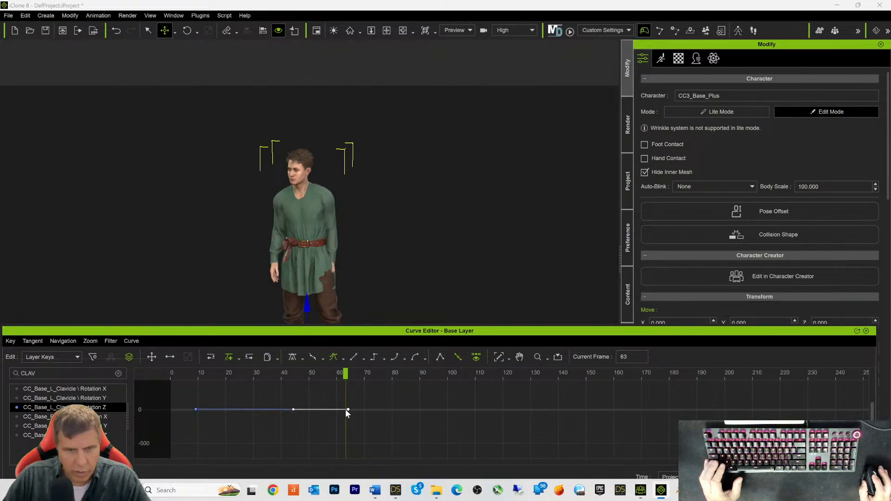
left_click_drag(345, 409, 345, 408)
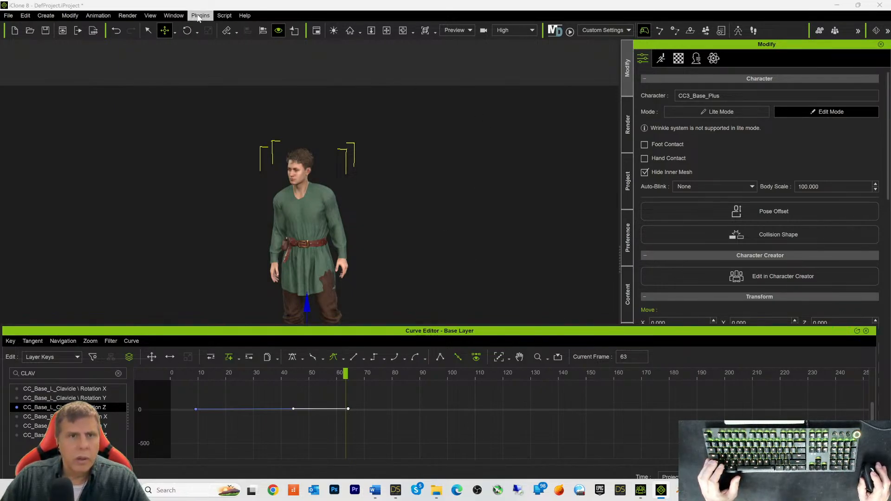
Step: Minimize the application windows behind iClone 8, restore iClone to full size, and dock the floating Curve Editor below the viewport
left_click(180, 17)
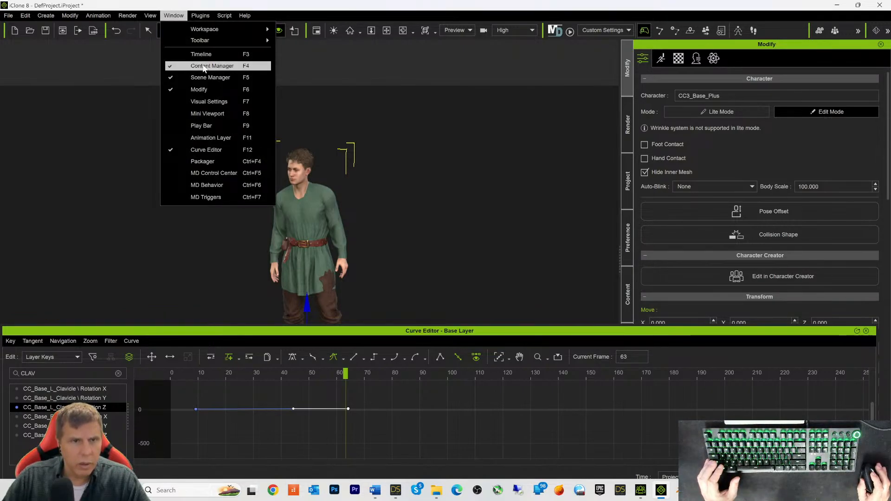
left_click(330, 11)
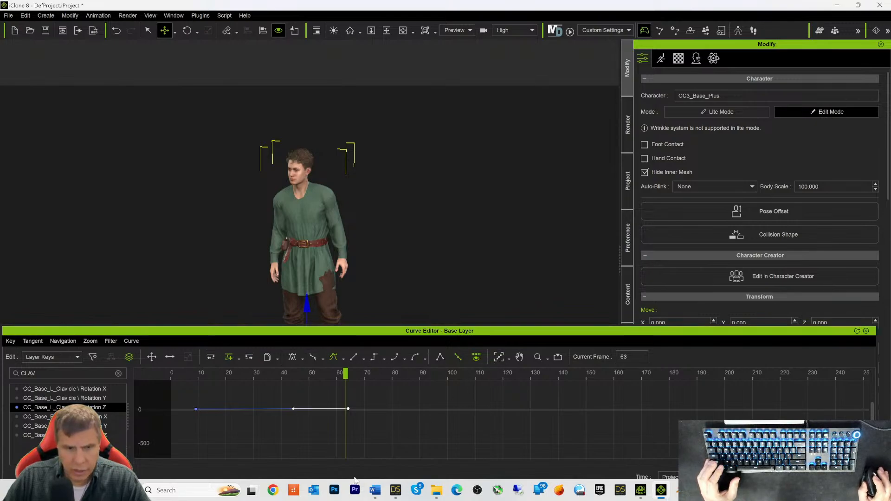
double_click(493, 8)
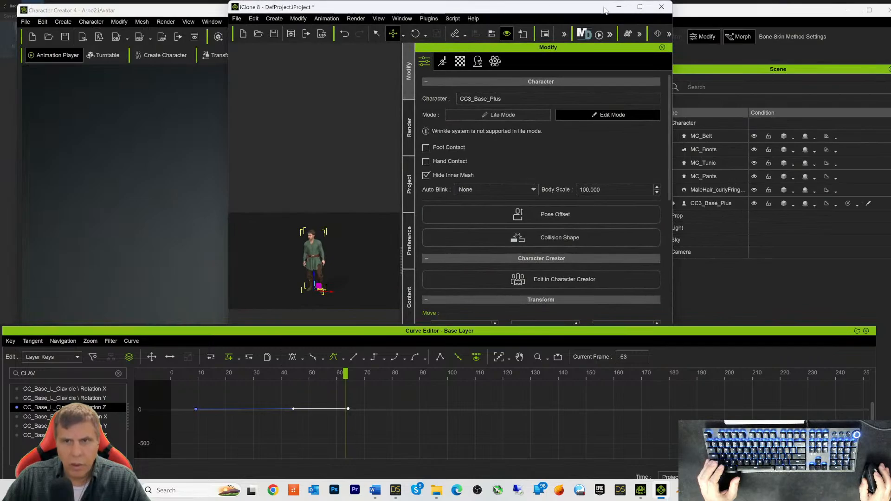
left_click(849, 11)
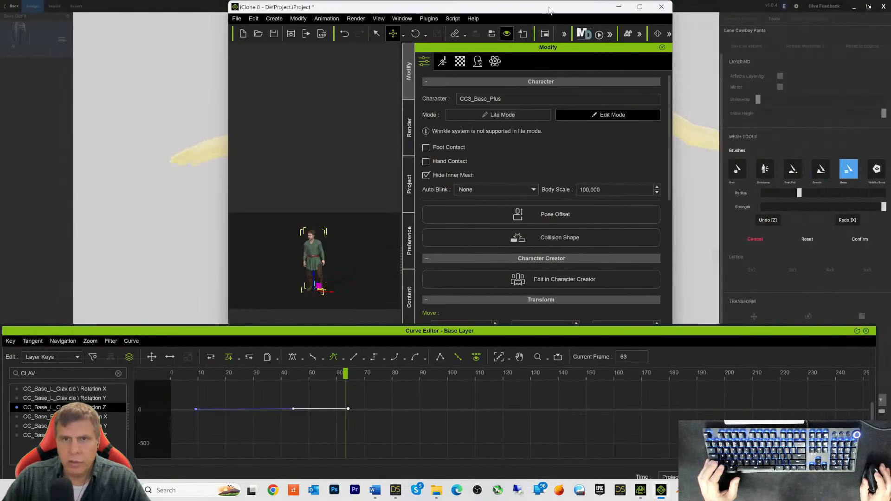
left_click(854, 6)
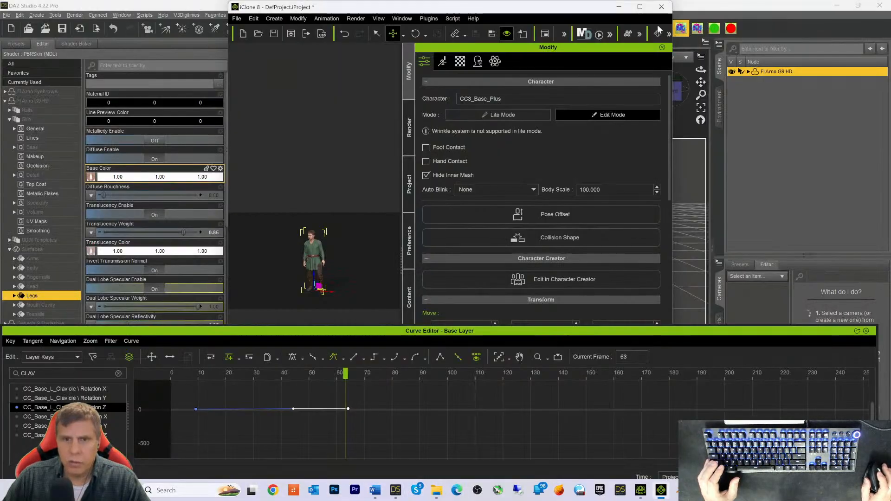
double_click(512, 12)
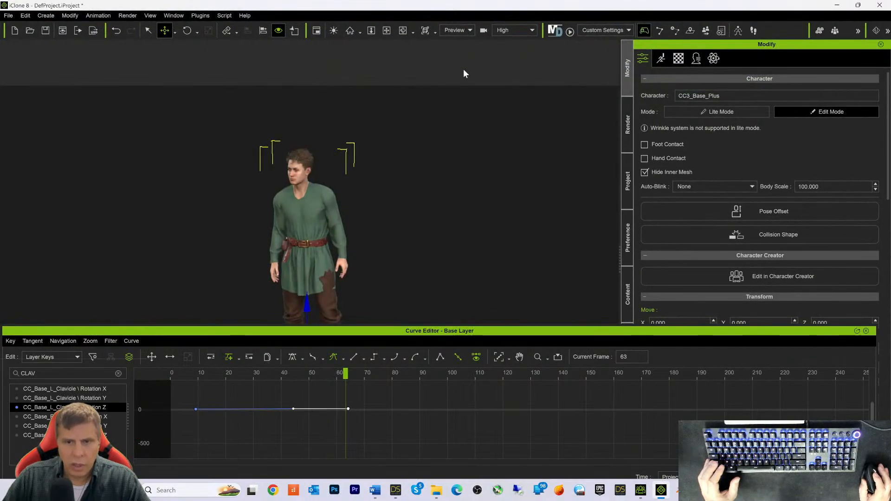
left_click_drag(380, 332, 378, 444)
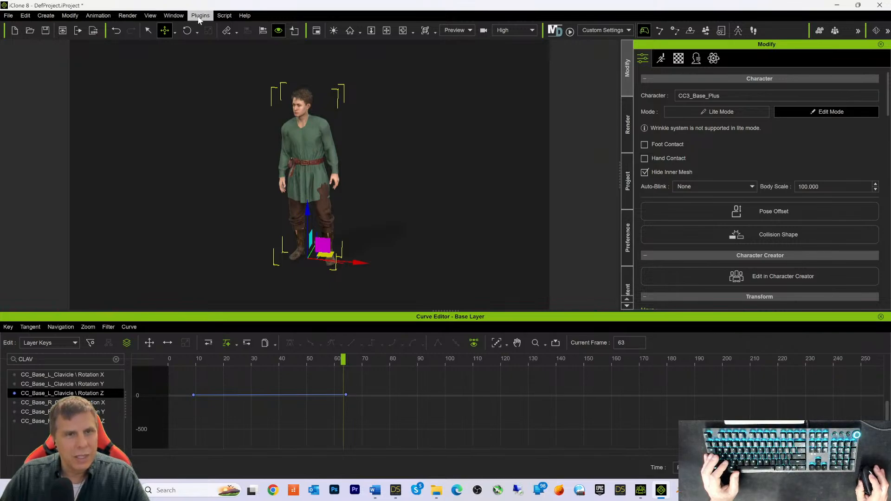
Step: Show the Timeline beside the Curve Editor and the Play Bar under the viewport
left_click(174, 17)
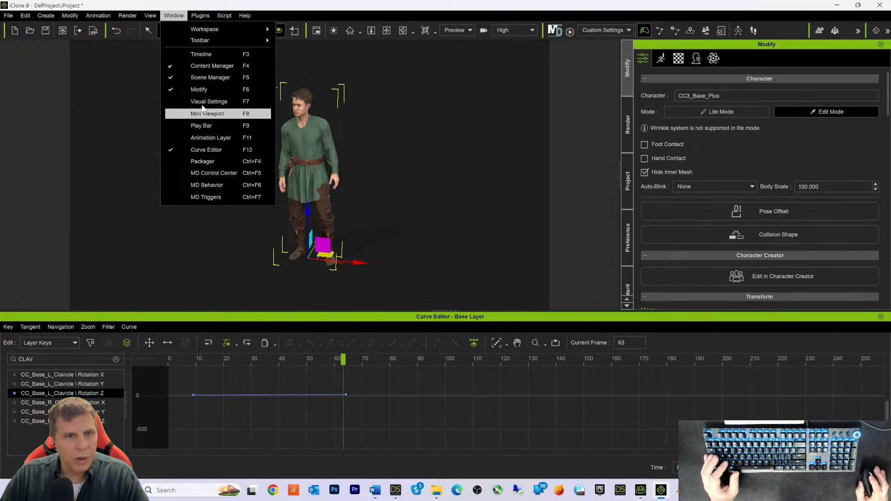
mouse_move(215, 42)
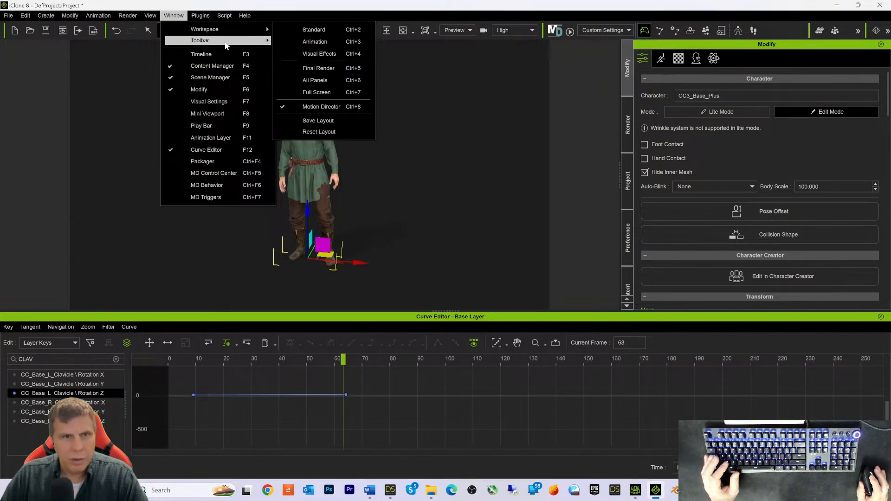
left_click(214, 55)
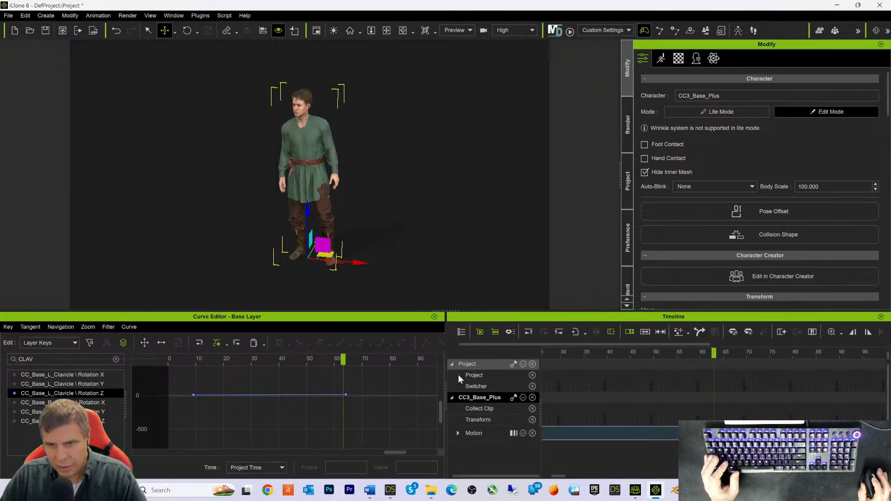
left_click_drag(592, 320, 622, 320)
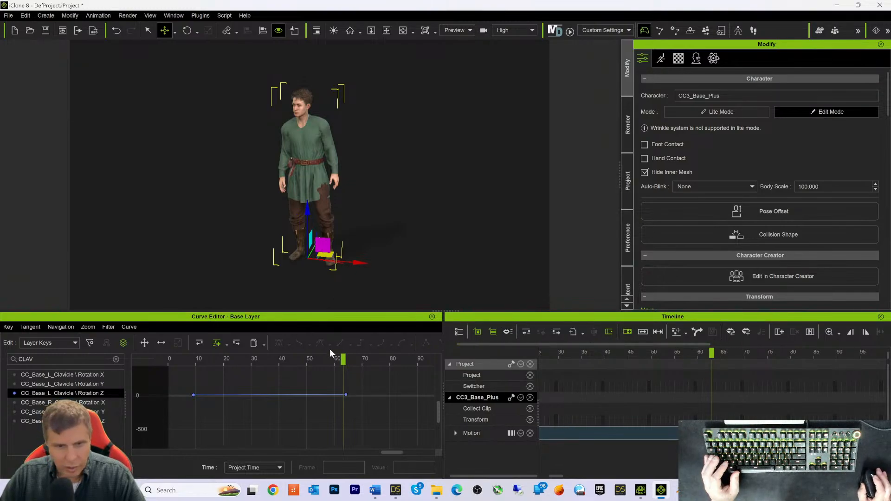
left_click(176, 18)
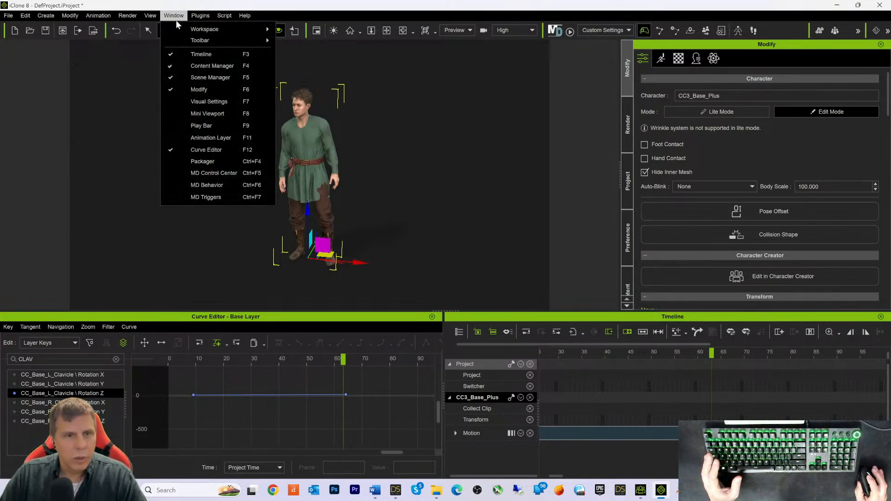
left_click(195, 128)
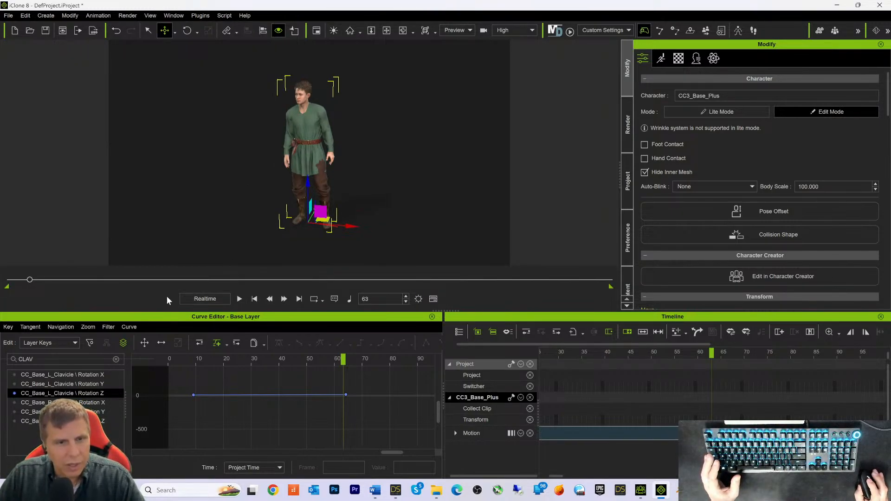
Step: Play the animation, pause it, and examine the tunic up close around the belt and hem
left_click(240, 299)
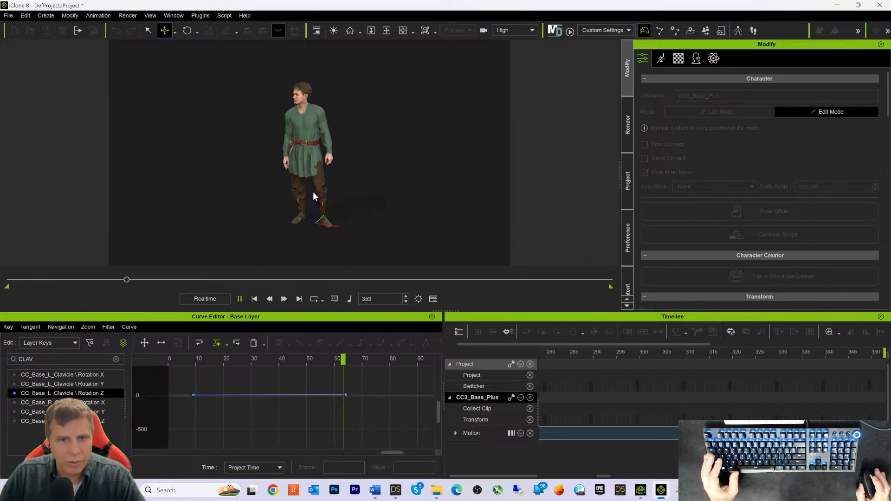
scroll(367, 197, "up", 6)
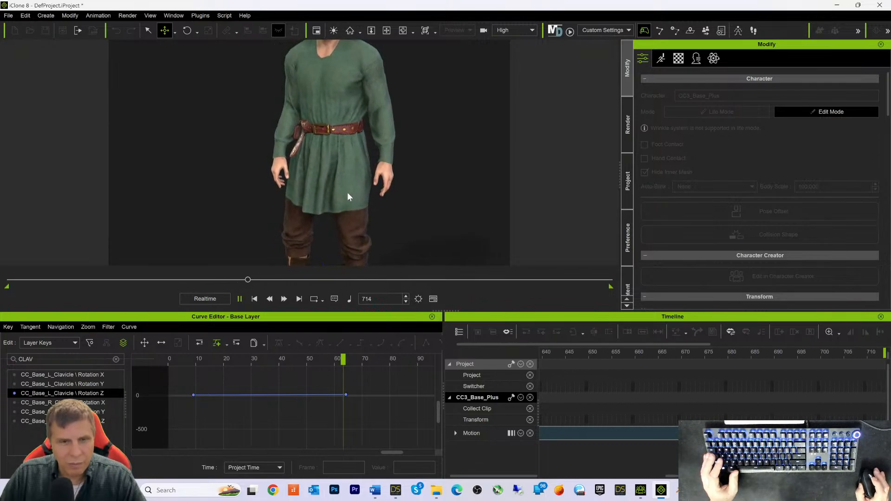
key("space")
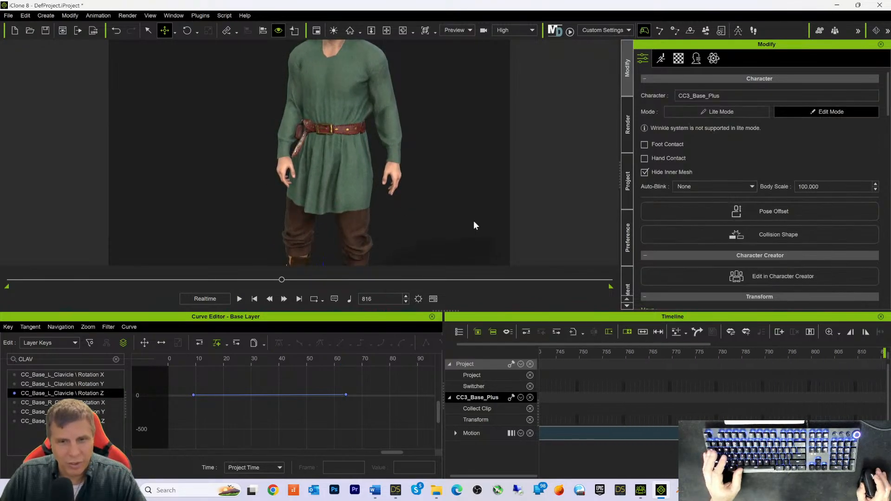
right_click_drag(417, 205, 368, 199)
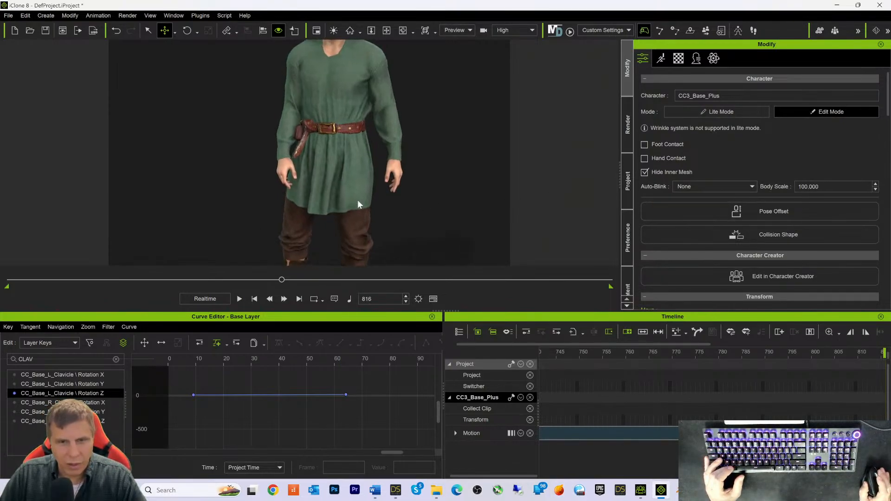
right_click_drag(310, 202, 413, 216)
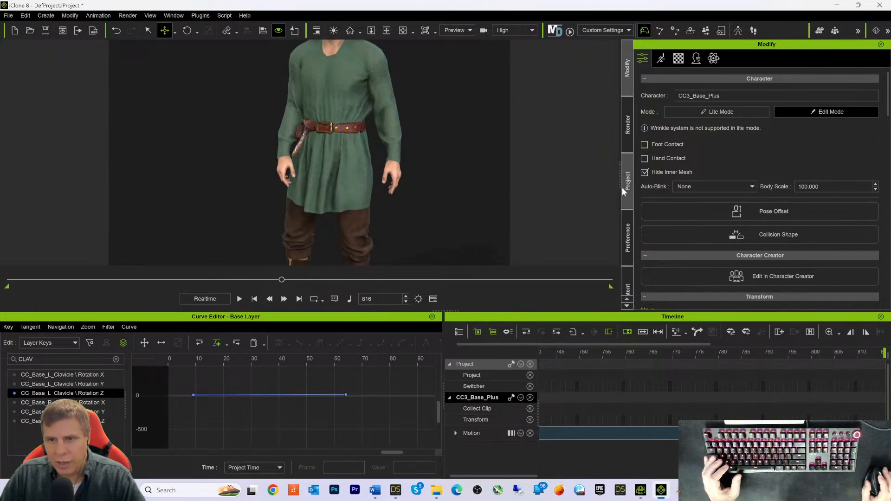
Step: Select the MC_Tunic part of CC3_Base_Plus, turn on Smooth Mesh with Subdivision, and replay the animation to check the tunic
scroll(628, 258, "down", 6)
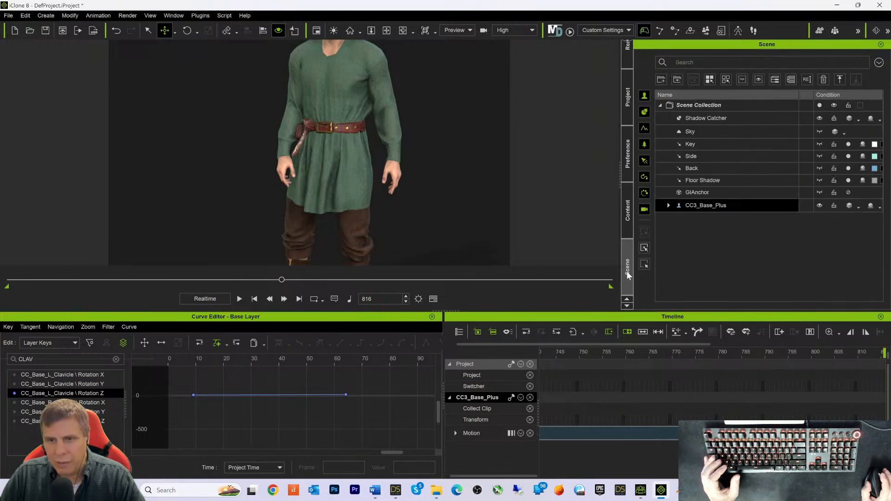
left_click(628, 224)
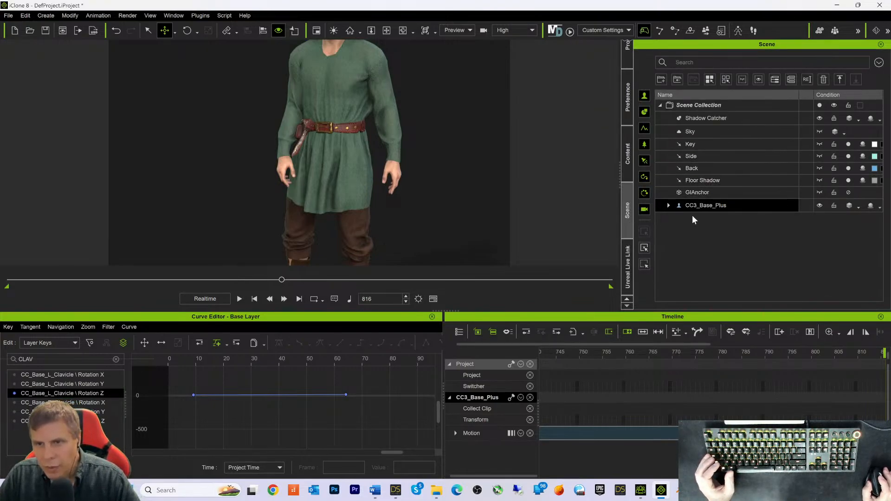
left_click(668, 206)
scroll(711, 237, "down", 1)
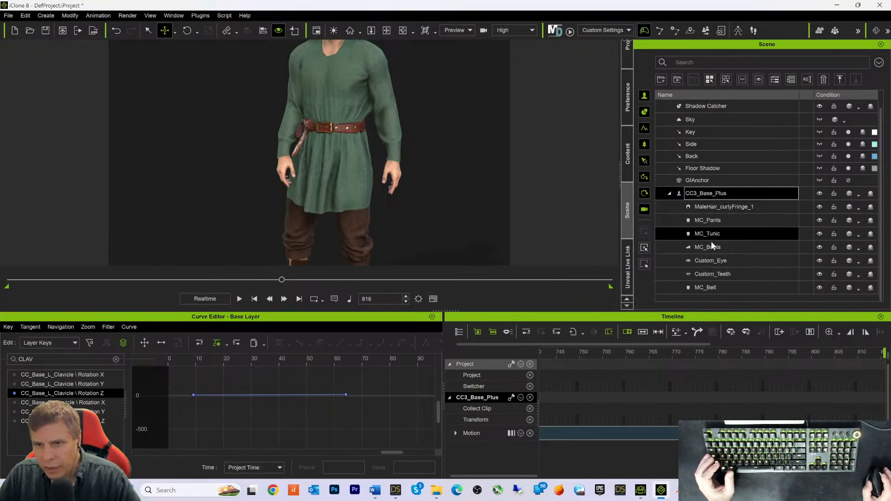
left_click(703, 233)
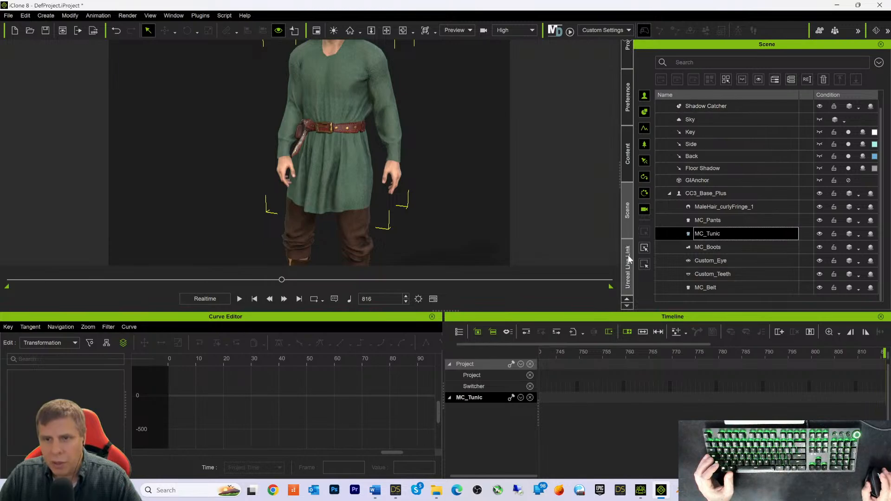
scroll(626, 136, "up", 3)
scroll(625, 135, "up", 3)
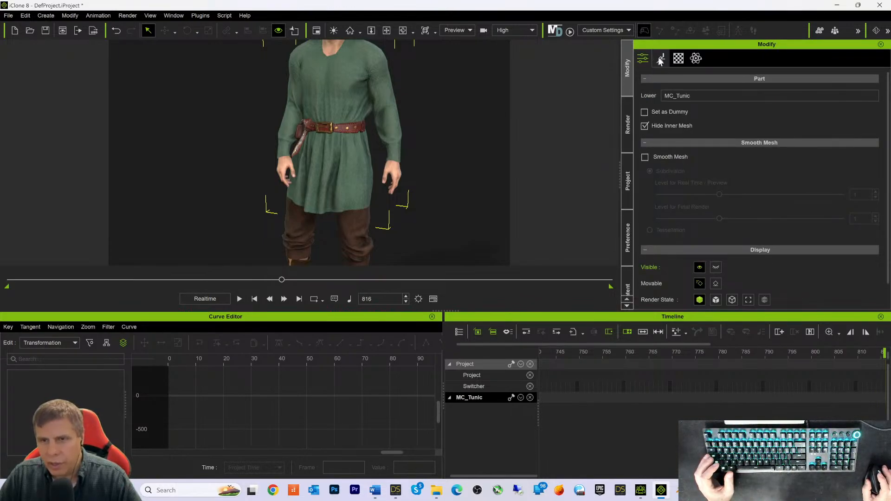
left_click(645, 157)
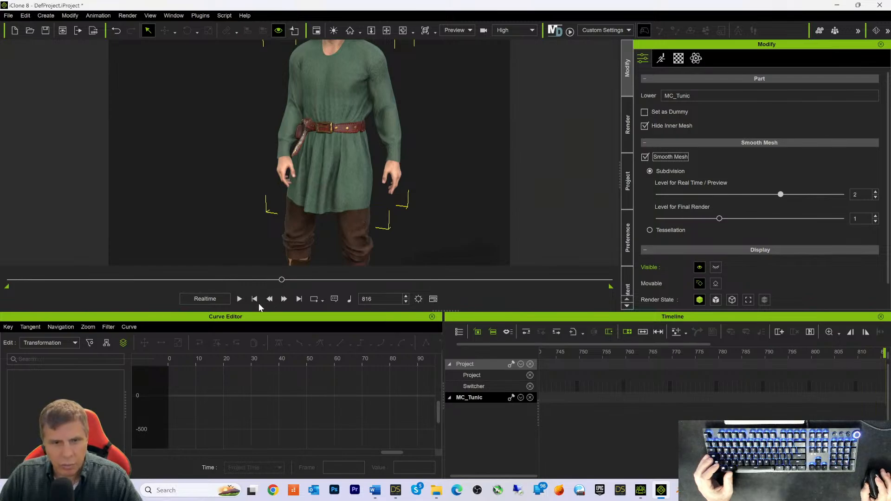
left_click(240, 299)
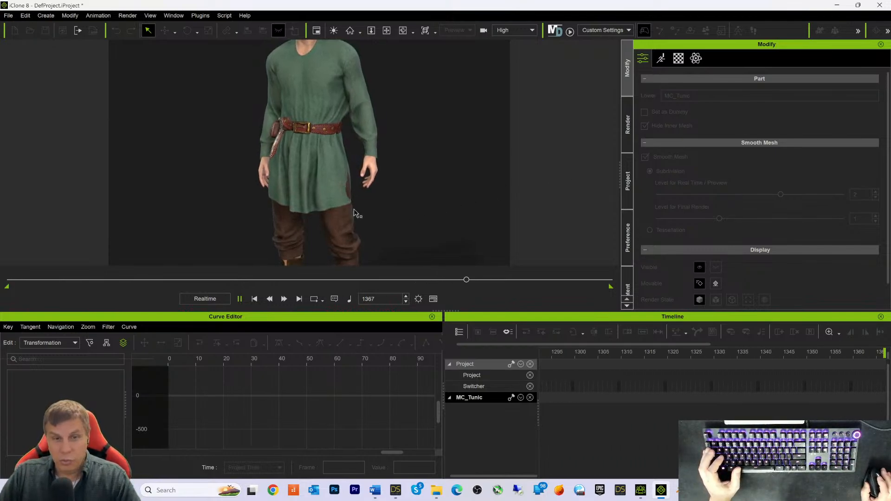
key("space")
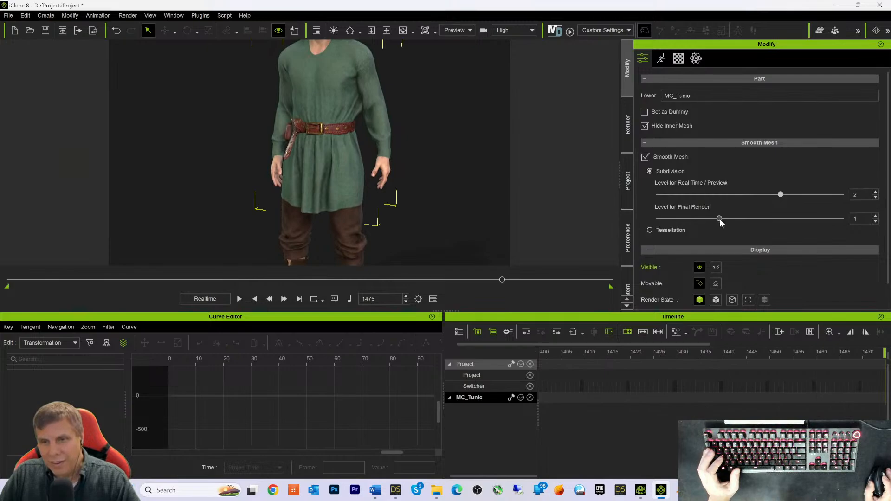
Step: Review the MC_Tunic part's motion and material settings, and activate PhysX physics on the tunic
scroll(744, 241, "down", 1)
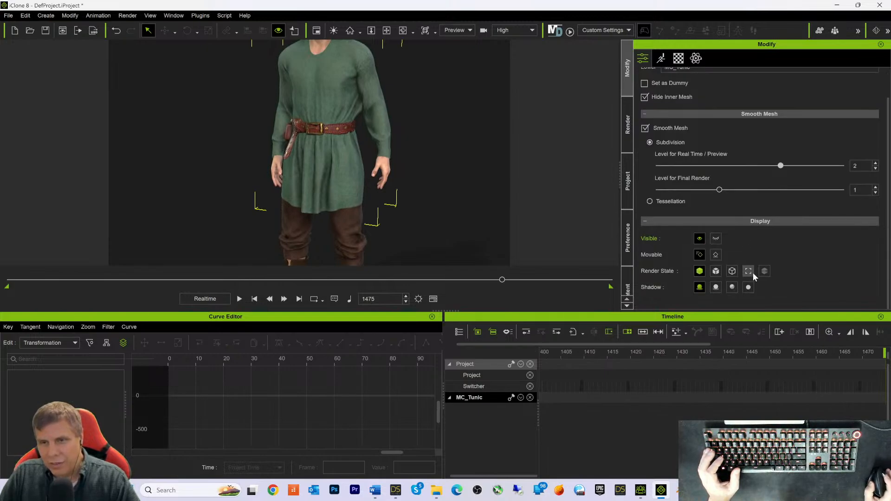
scroll(753, 273, "up", 1)
left_click(661, 59)
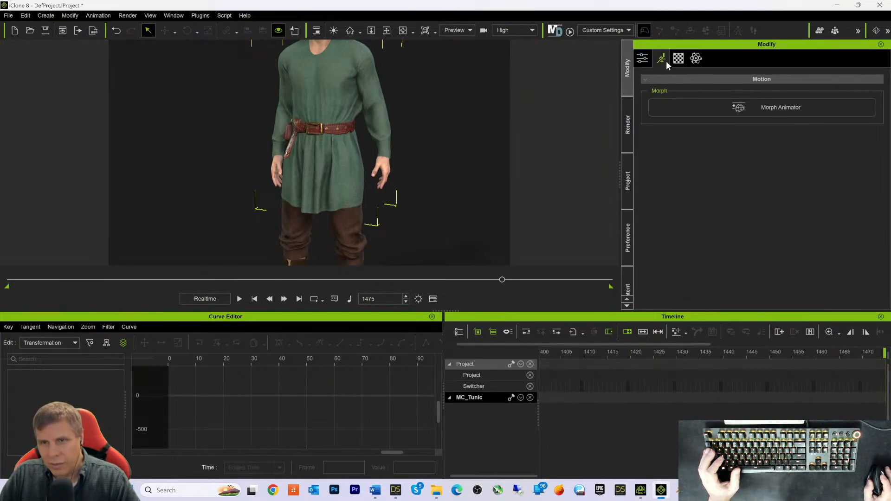
left_click(678, 59)
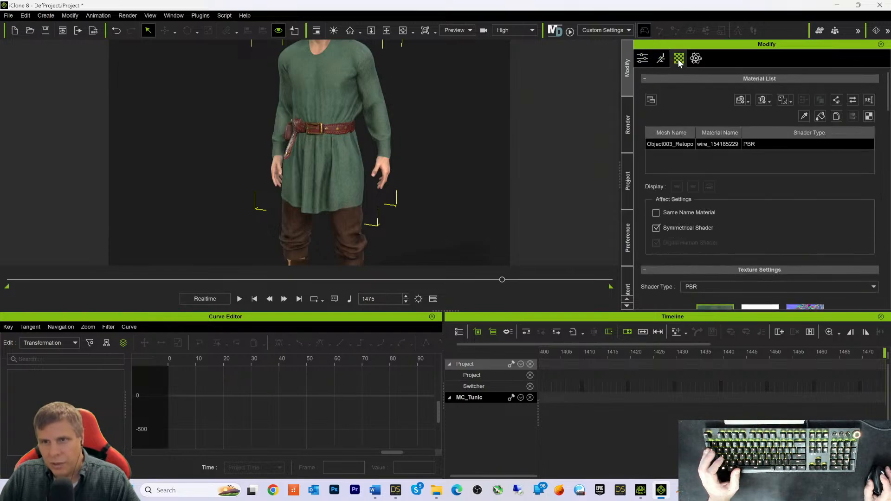
left_click(695, 59)
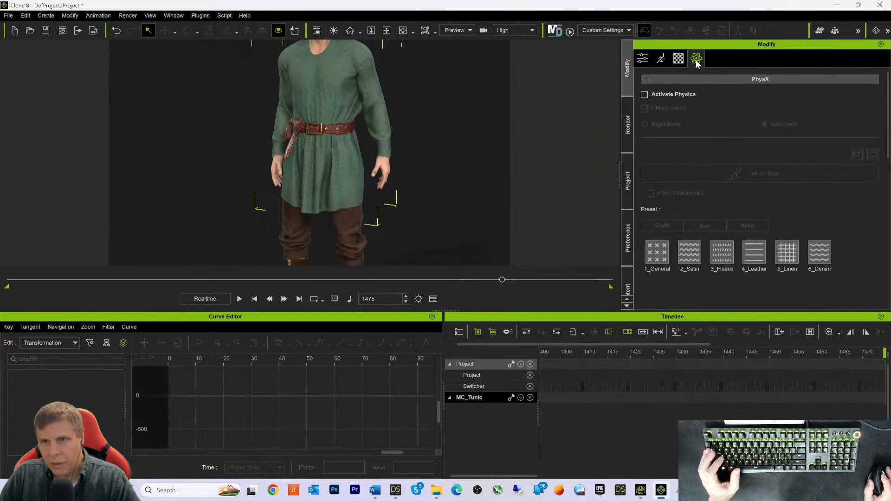
left_click(644, 94)
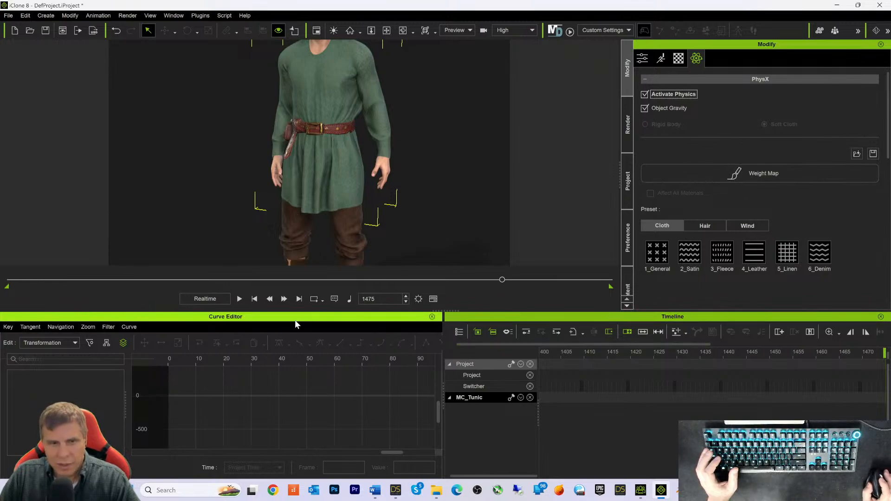
Step: Play the animation to check how the tunic's cloth simulates with Object Gravity on, and return to the first frame
left_click(240, 299)
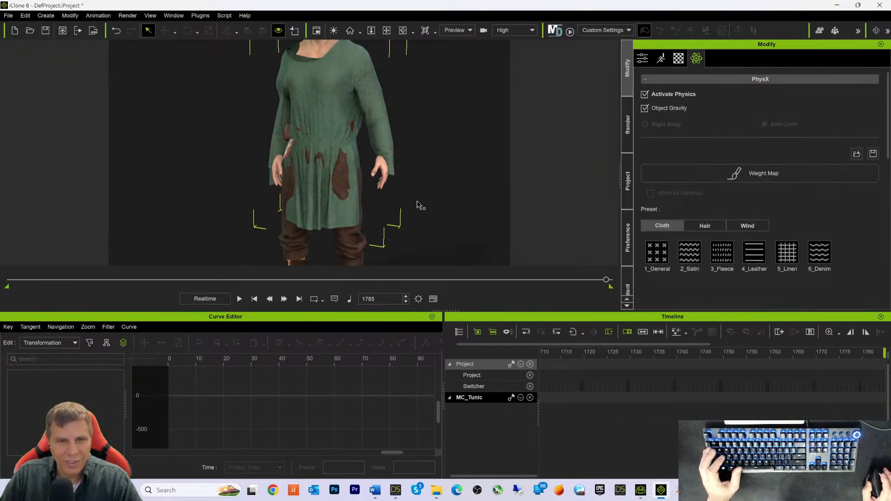
left_click(239, 299)
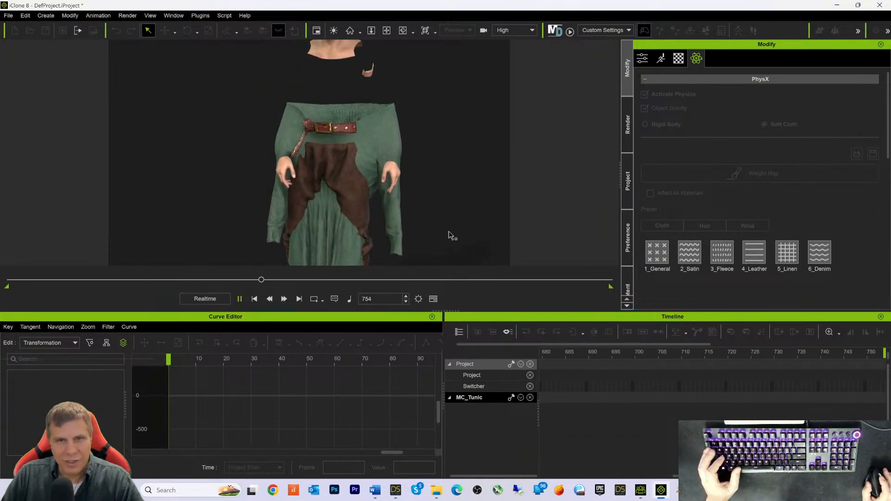
key("space")
key("space")
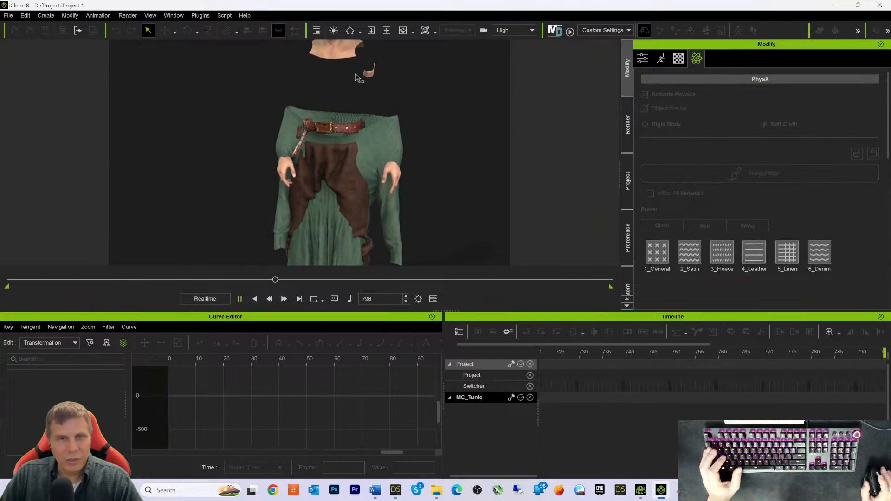
key("space")
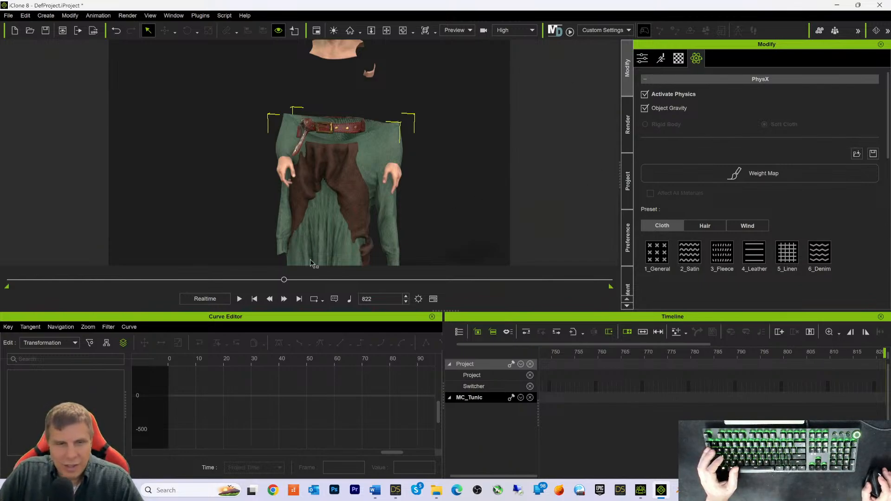
left_click(255, 299)
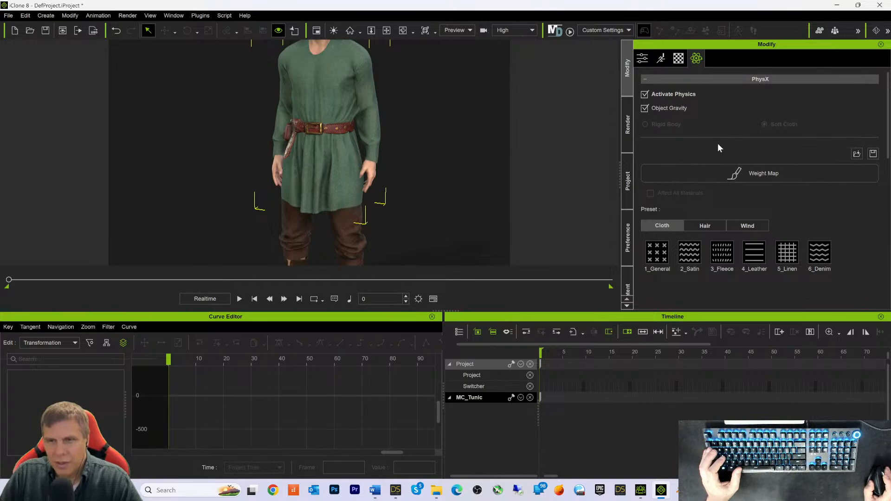
Step: Turn off Object Gravity for the tunic, play the simulation to check it, and return to the start
left_click(644, 108)
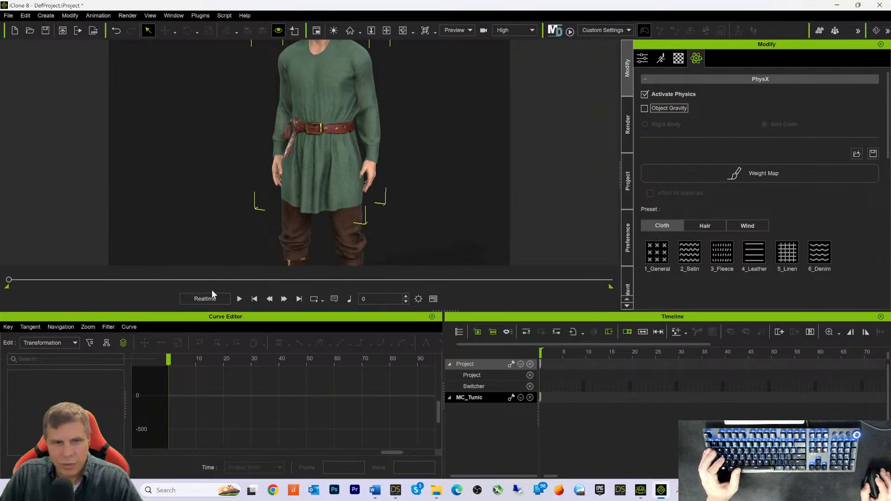
left_click(240, 300)
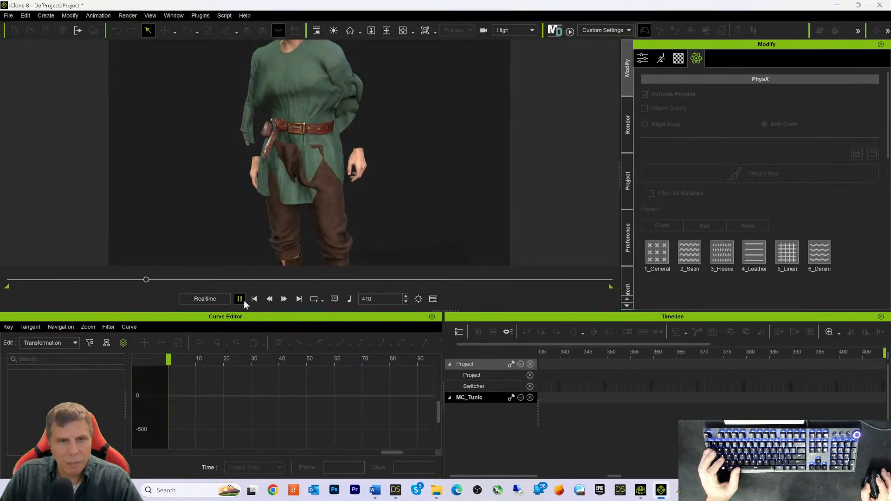
left_click(241, 299)
left_click(252, 300)
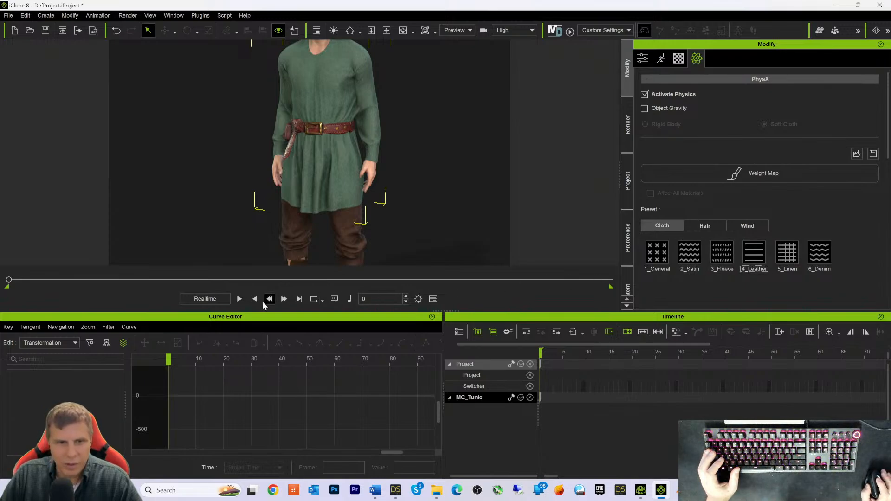
Step: Try the 4_Leather cloth preset on the tunic, re-enable Object Gravity, and replay the simulation from the first frame
left_click(239, 299)
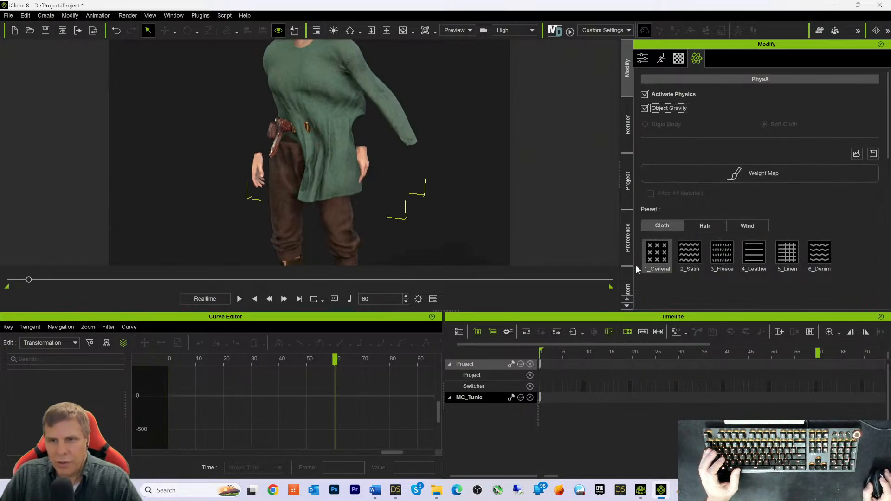
left_click(242, 298)
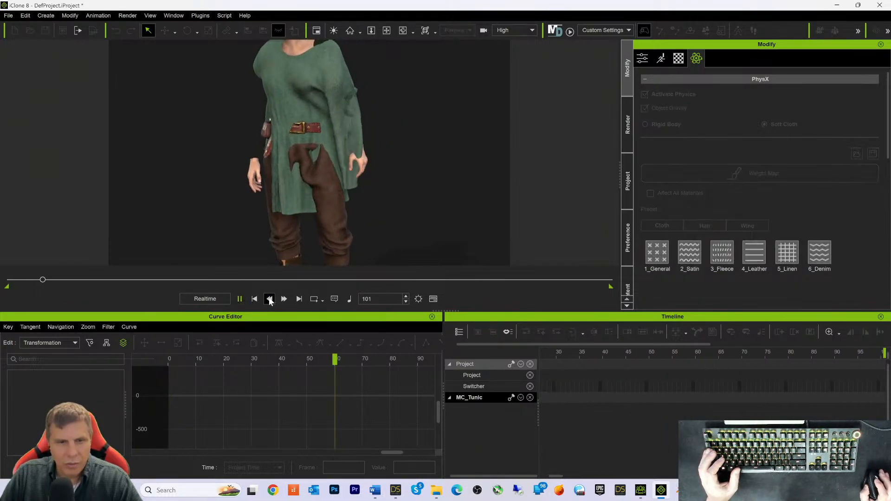
key("space")
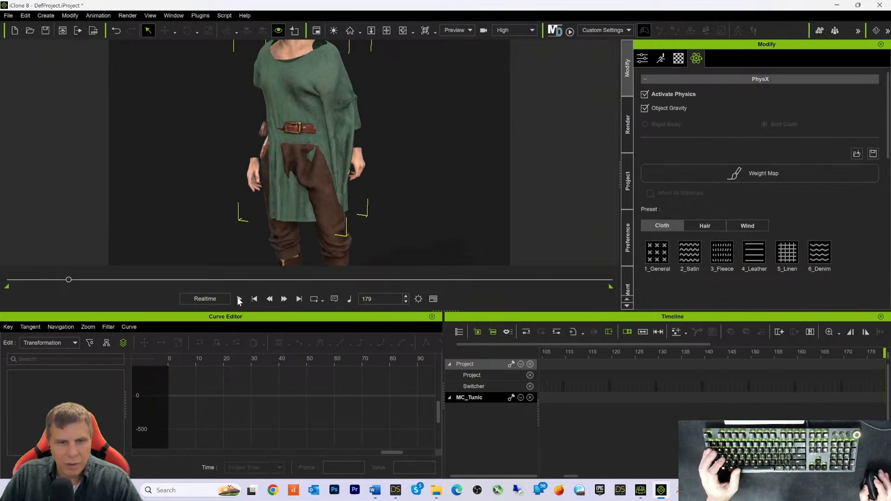
left_click(255, 299)
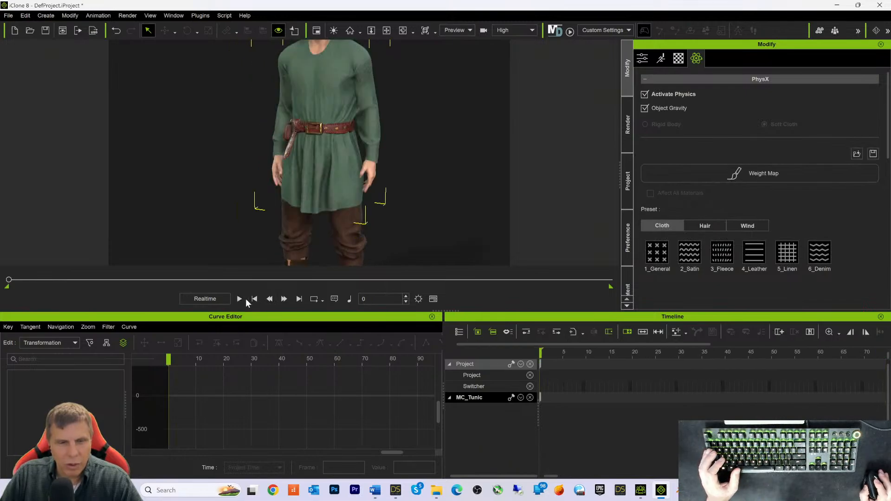
left_click(240, 299)
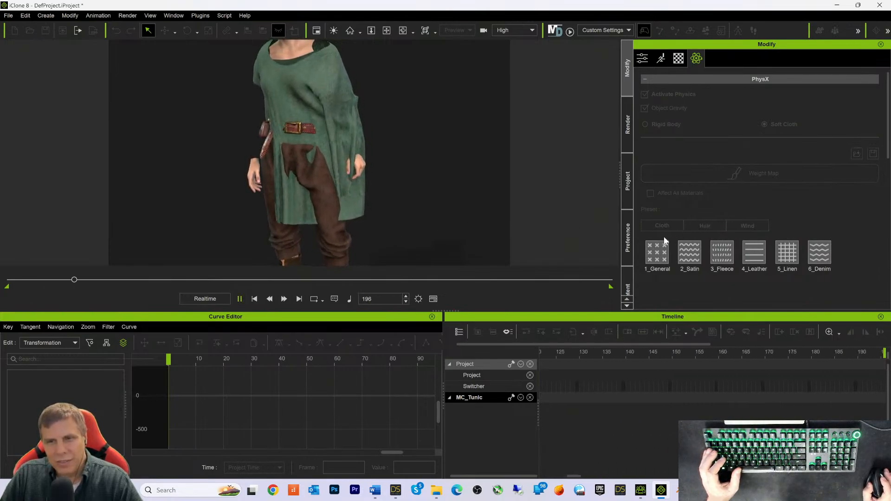
Step: Examine the tunic's physics weight map, the Hair presets and the cloth property values
left_click(715, 174)
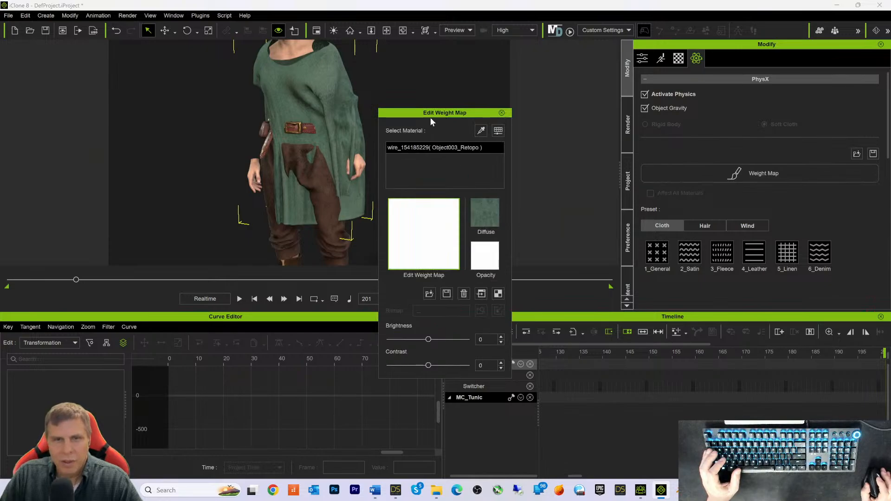
left_click_drag(430, 119, 571, 100)
left_click_drag(616, 91, 631, 93)
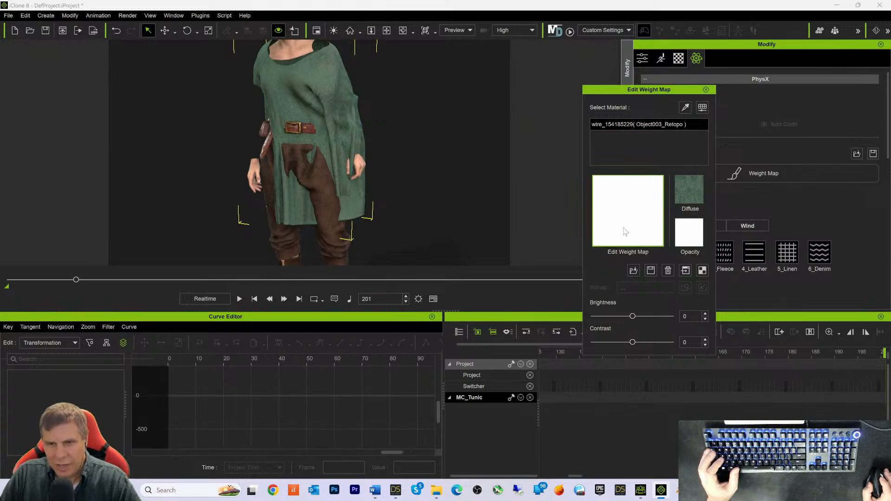
left_click(706, 90)
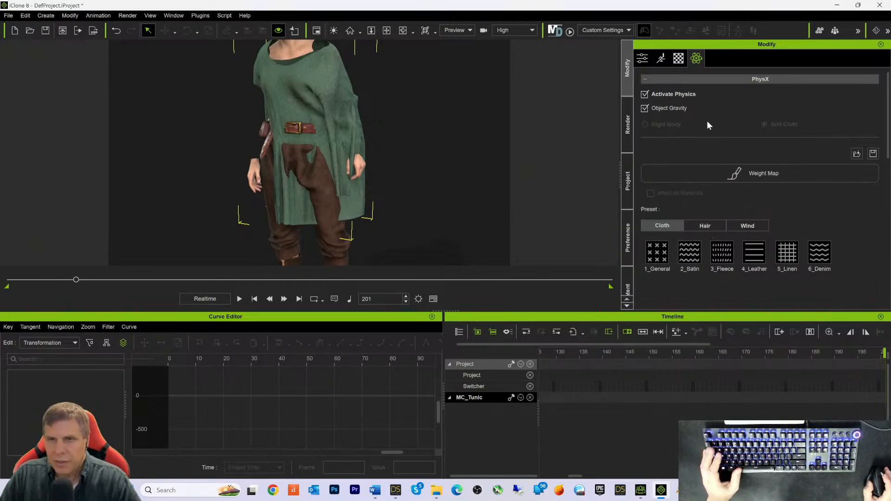
left_click(704, 226)
scroll(764, 202, "down", 6)
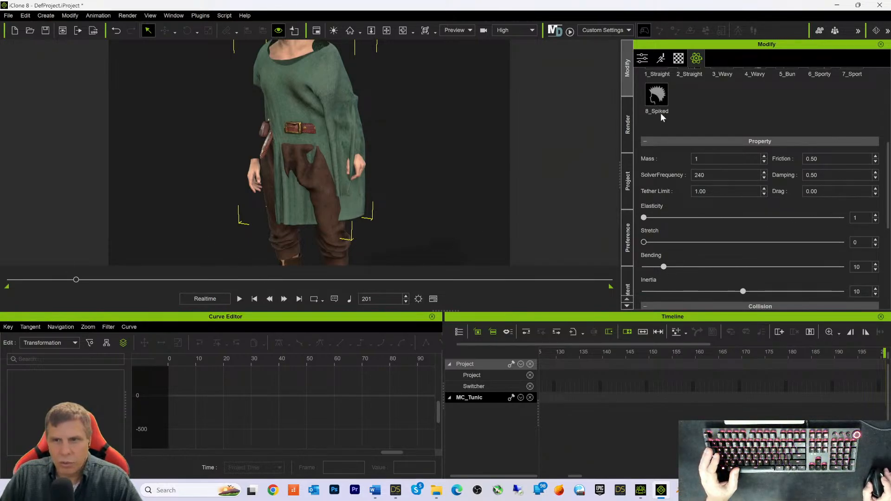
scroll(700, 104, "up", 6)
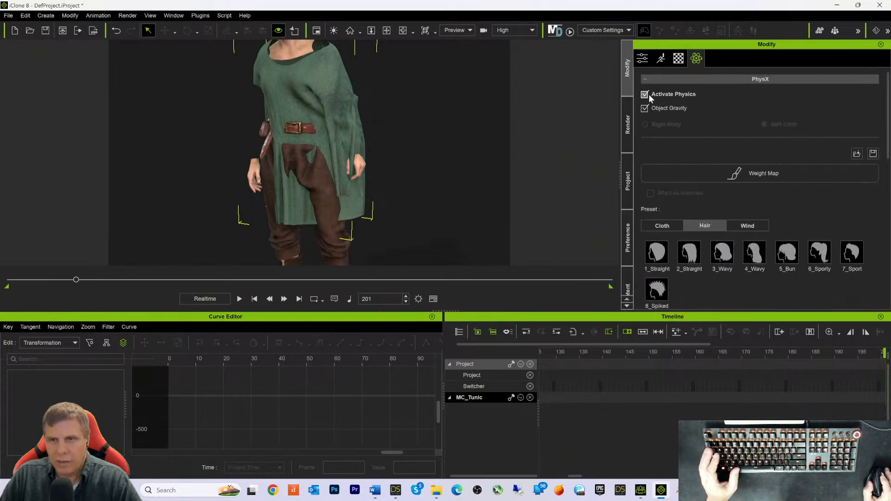
Step: Deactivate physics on the tunic and replay the full character's animation in By Frame playback mode
left_click(645, 95)
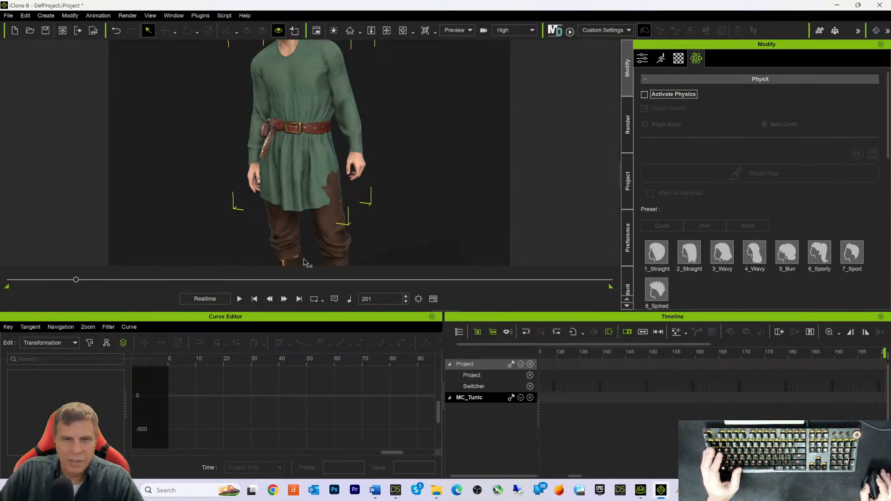
scroll(420, 190, "down", 8)
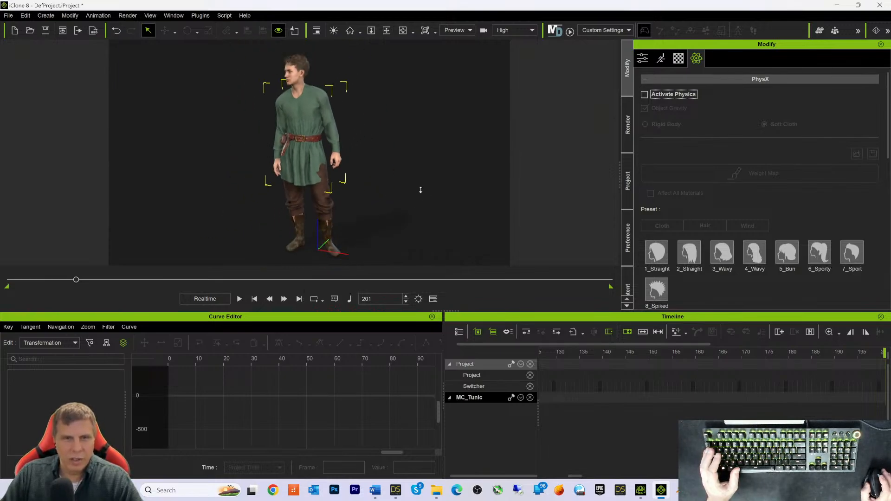
left_click(239, 298)
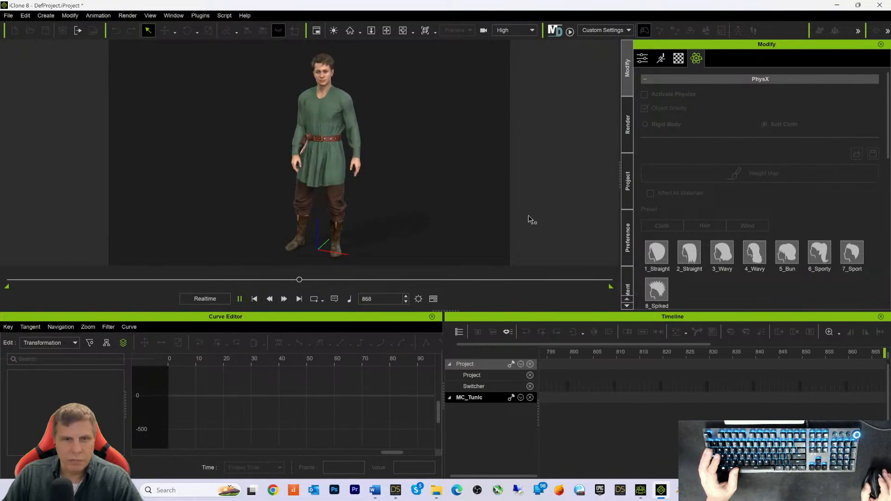
key("space")
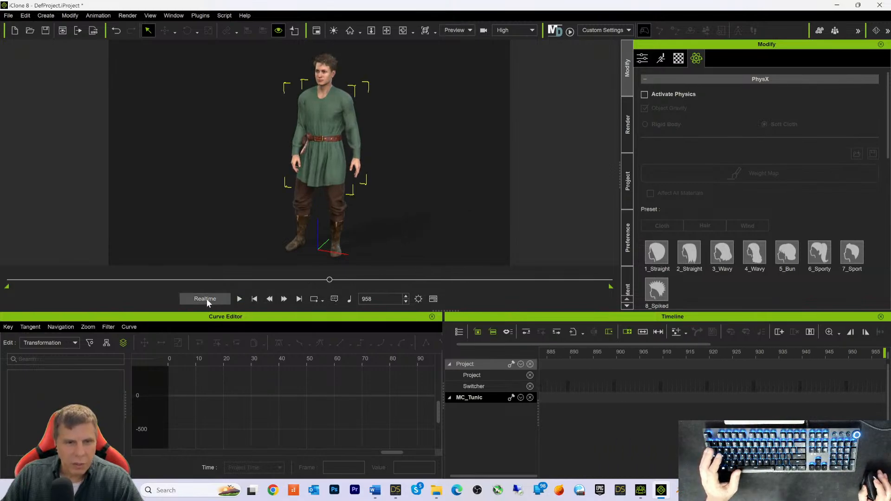
left_click(239, 299)
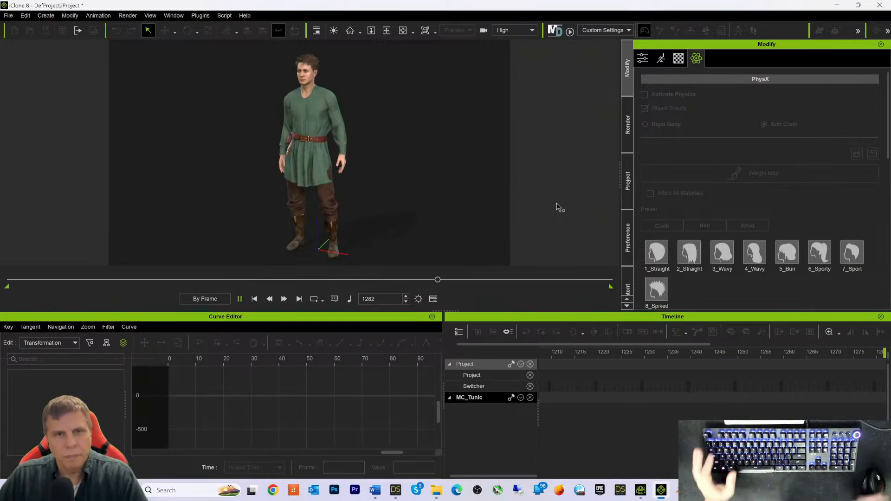
key("space")
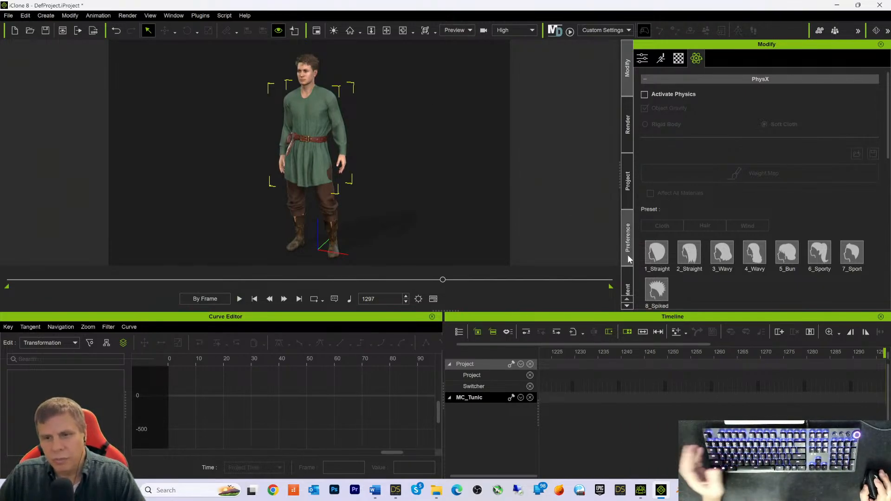
Step: Browse the template content library's Stage and Set categories for scene material, examining the Stage subfolders
left_click(627, 278)
scroll(629, 267, "down", 2)
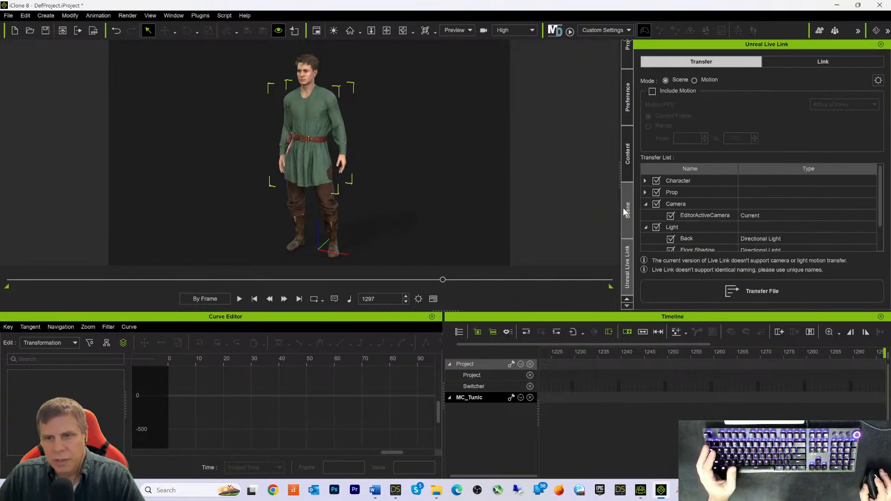
left_click(628, 172)
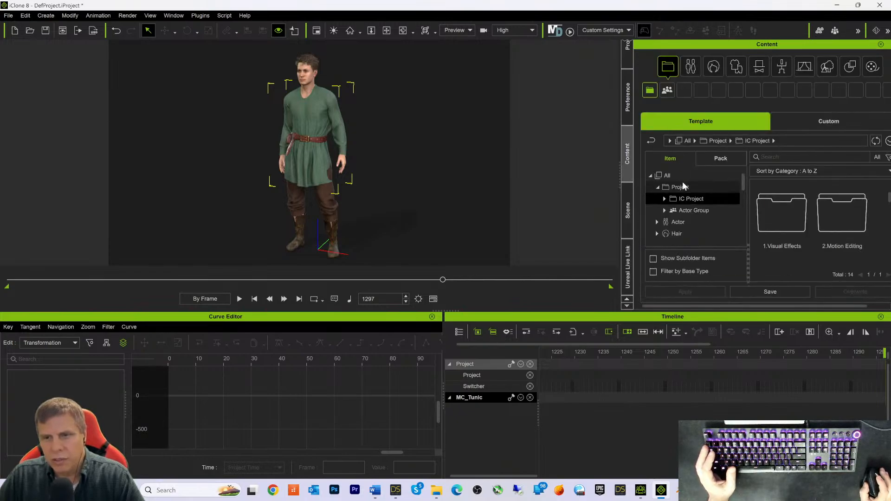
scroll(693, 221, "down", 2)
left_click(671, 207)
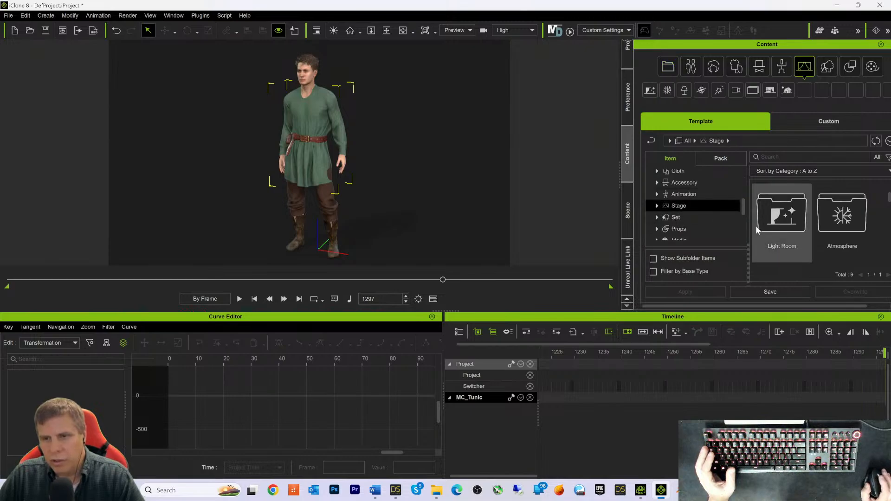
left_click(669, 218)
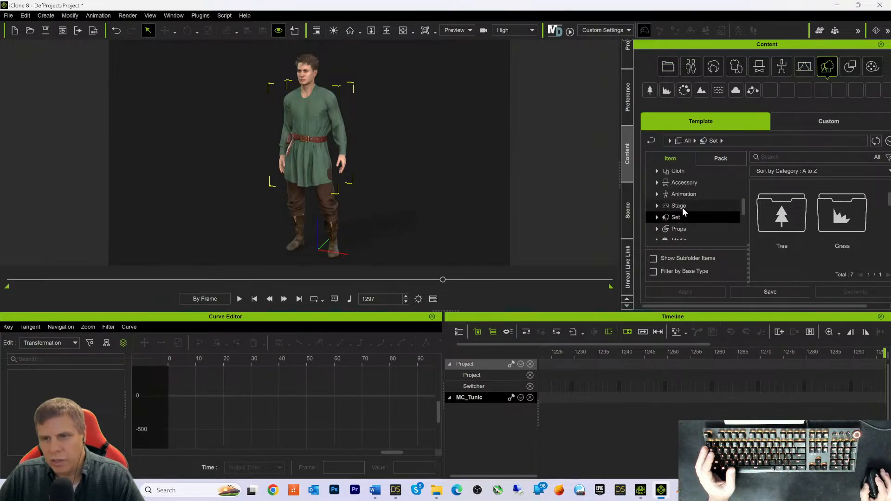
left_click(678, 208)
scroll(792, 241, "down", 2)
scroll(795, 244, "down", 3)
scroll(814, 247, "down", 3)
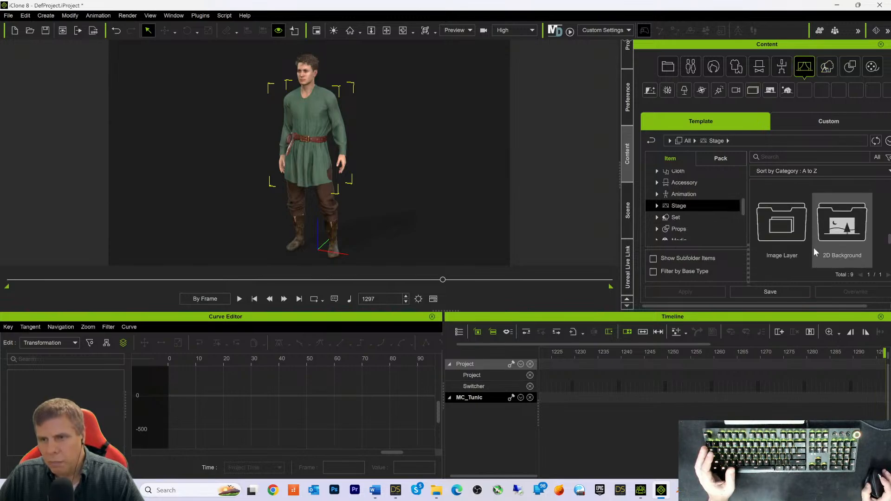
scroll(839, 248, "up", 6)
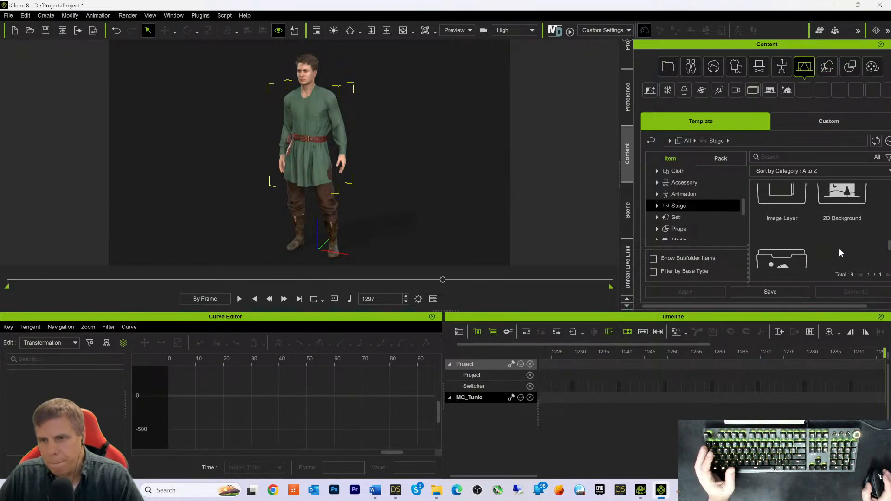
scroll(836, 247, "up", 2)
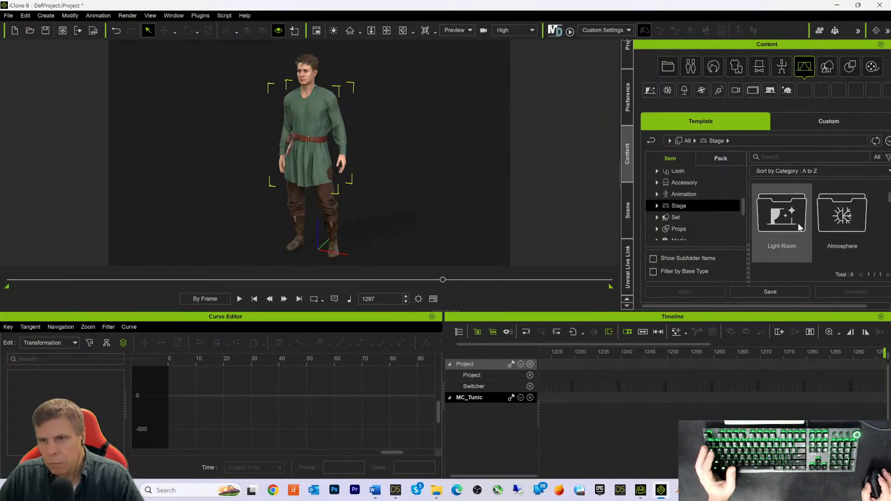
Step: Try the Mask Shutter light room from the Iray Optimized folder and play the animation under it
double_click(778, 219)
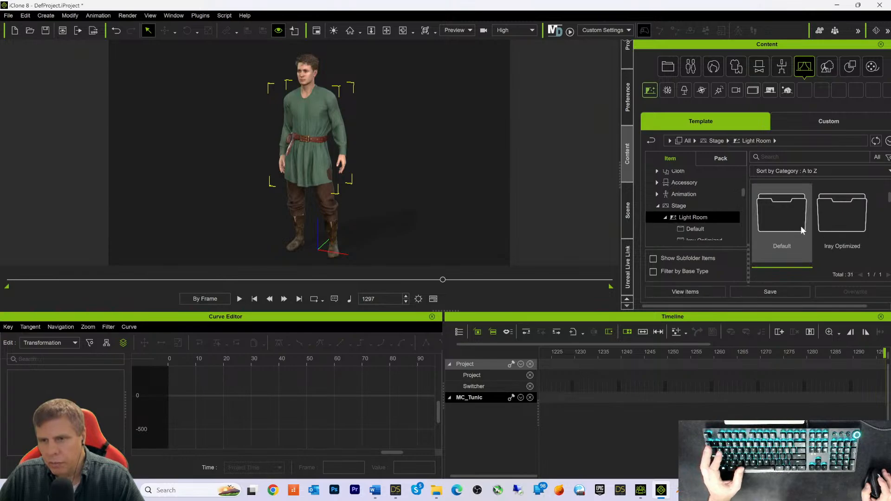
double_click(816, 219)
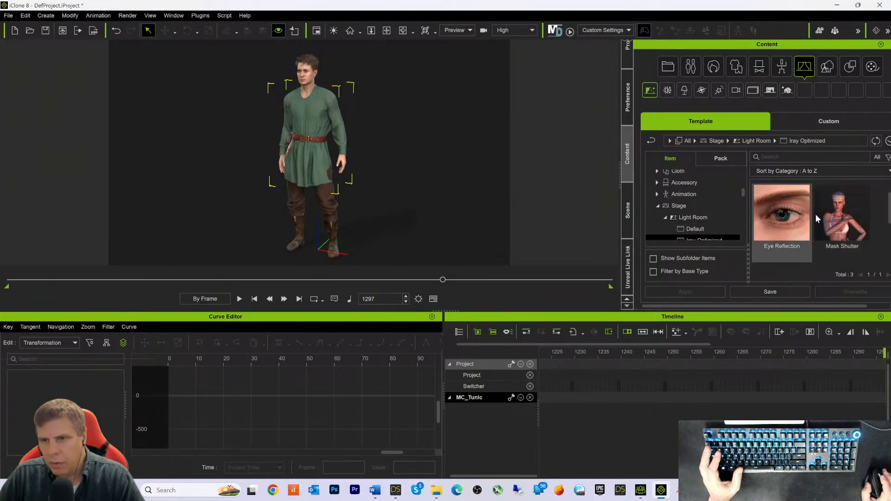
double_click(831, 214)
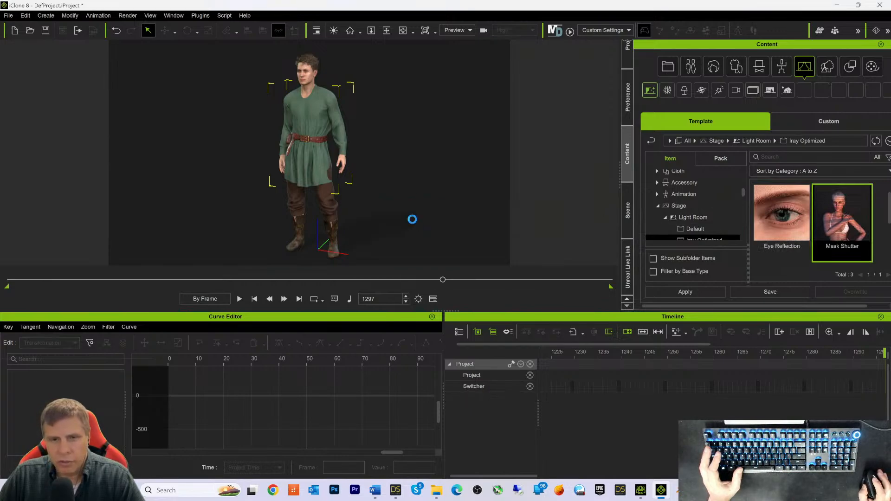
key("space")
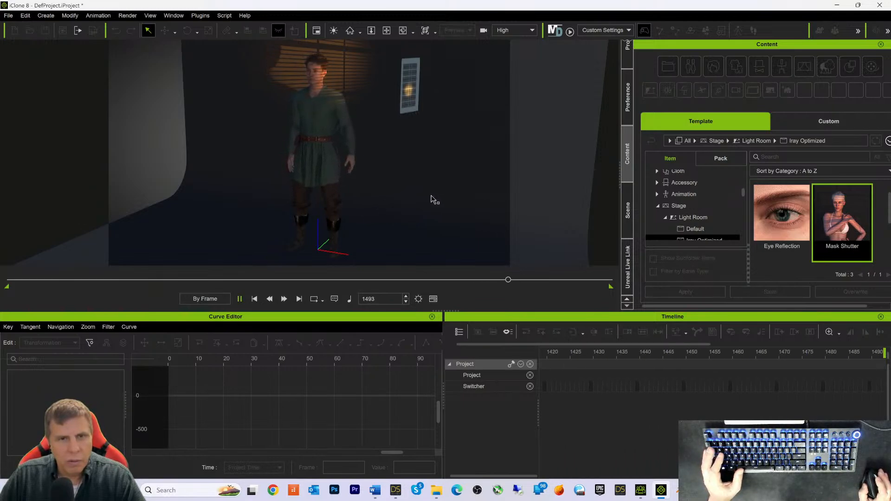
key("space")
Step: Look over the remaining Iray Optimized light rooms, and open the Scenes & Effects pack under Stage
scroll(849, 238, "down", 2)
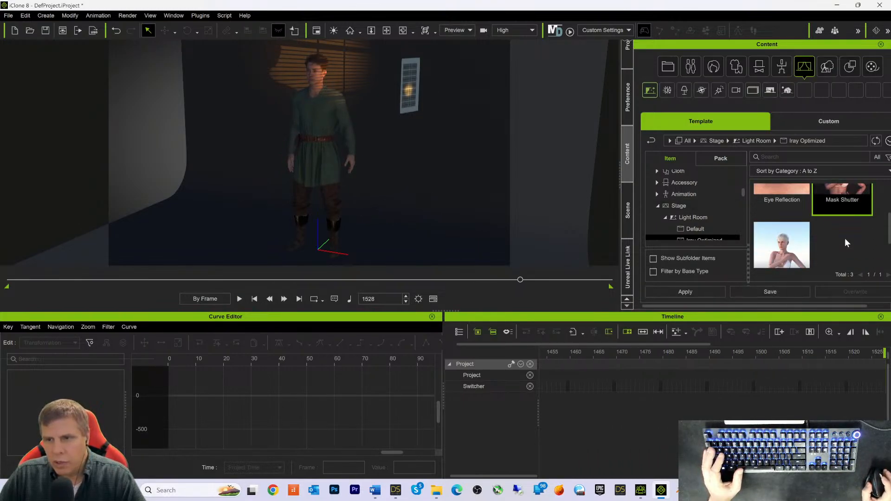
scroll(844, 241, "down", 2)
scroll(716, 214, "up", 2)
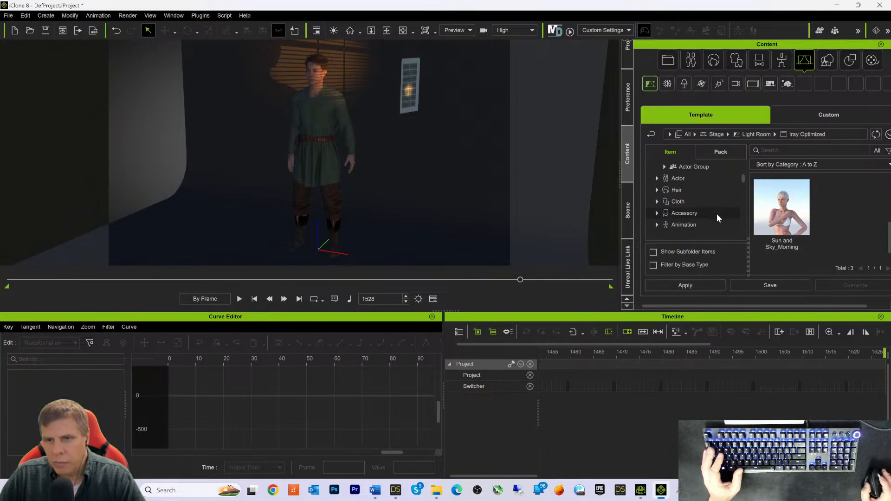
scroll(716, 213, "up", 2)
scroll(715, 214, "down", 4)
left_click(720, 152)
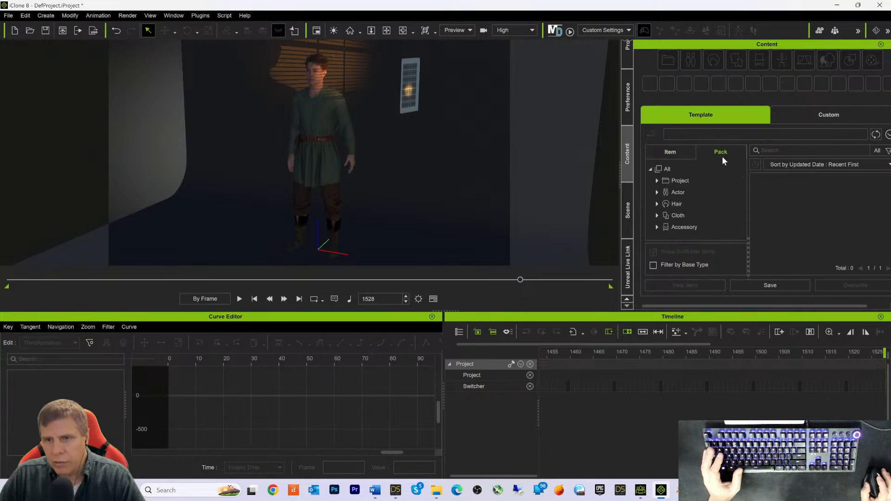
scroll(684, 213, "down", 3)
scroll(691, 216, "down", 1)
scroll(682, 214, "up", 1)
left_click(675, 203)
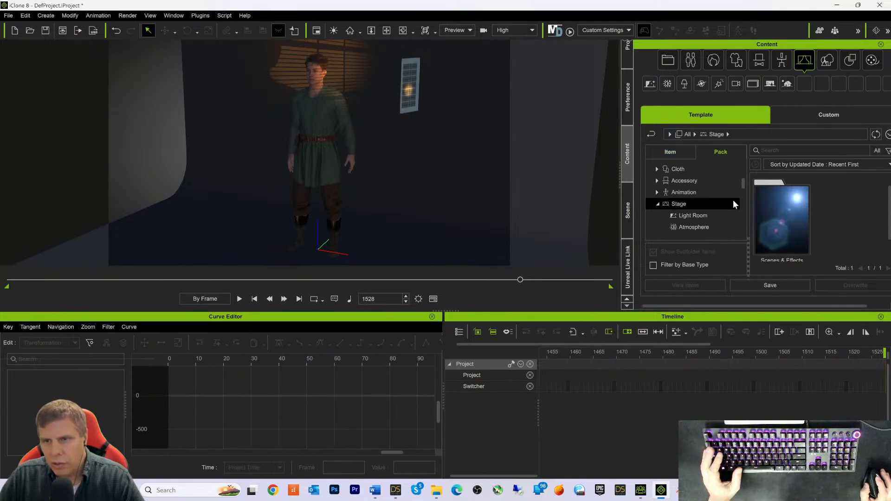
double_click(786, 206)
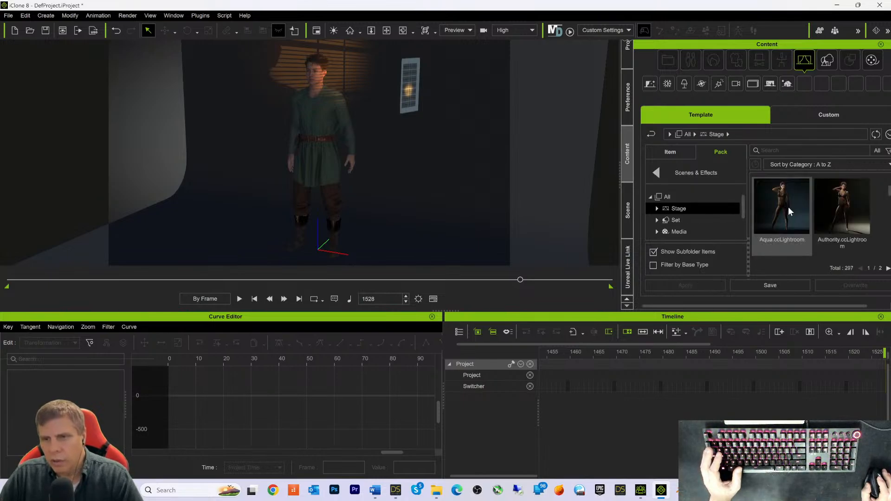
Step: Try the Aqua and the Back Rim_Left light rooms on the character
double_click(797, 219)
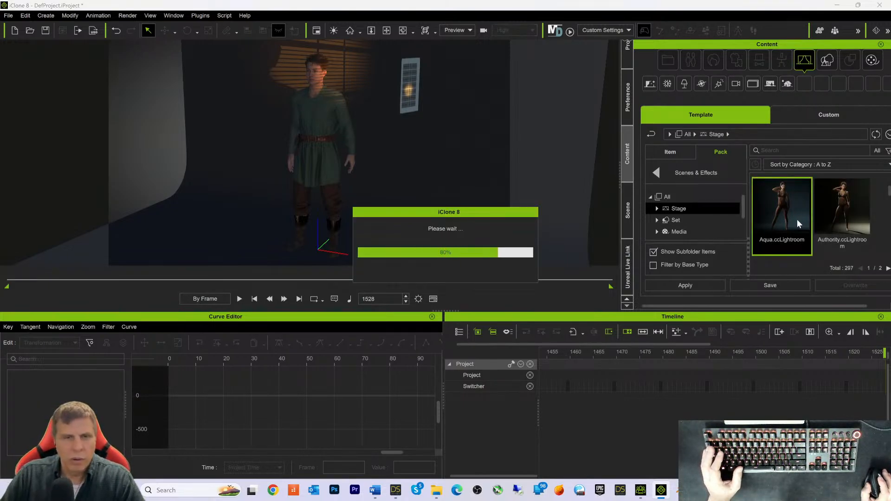
scroll(784, 215, "down", 2)
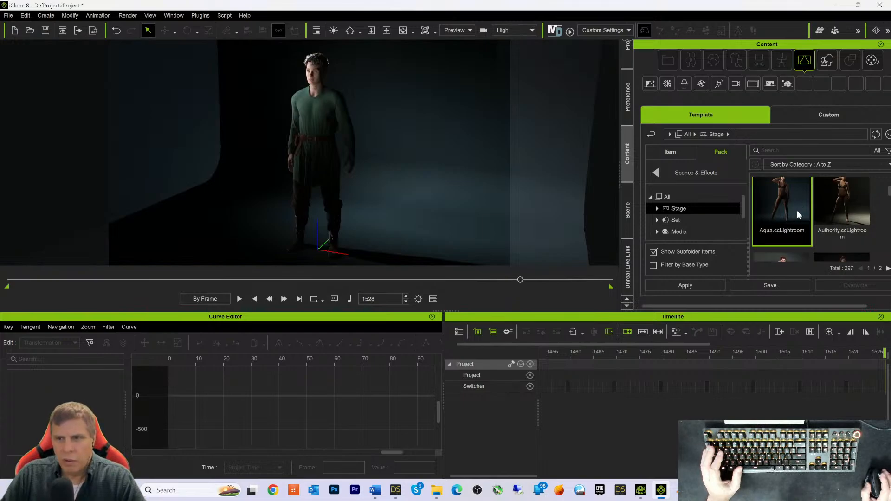
scroll(802, 230, "down", 1)
double_click(840, 207)
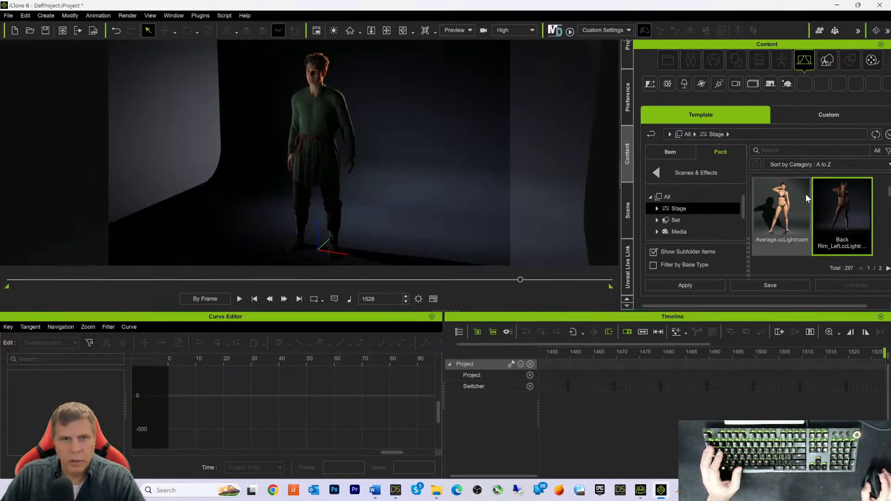
Step: Apply the Cinematic light room from the Scenes & Effects pack to the scene
scroll(800, 196, "down", 1)
scroll(799, 204, "down", 3)
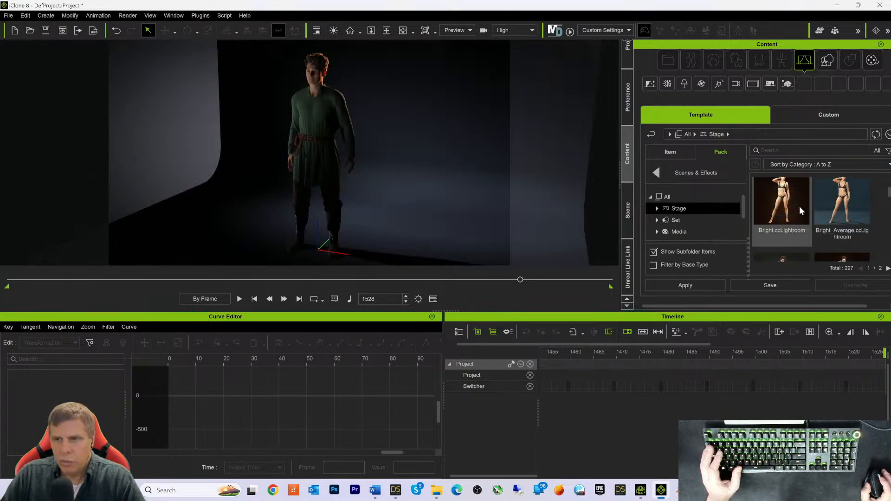
scroll(800, 212, "down", 1)
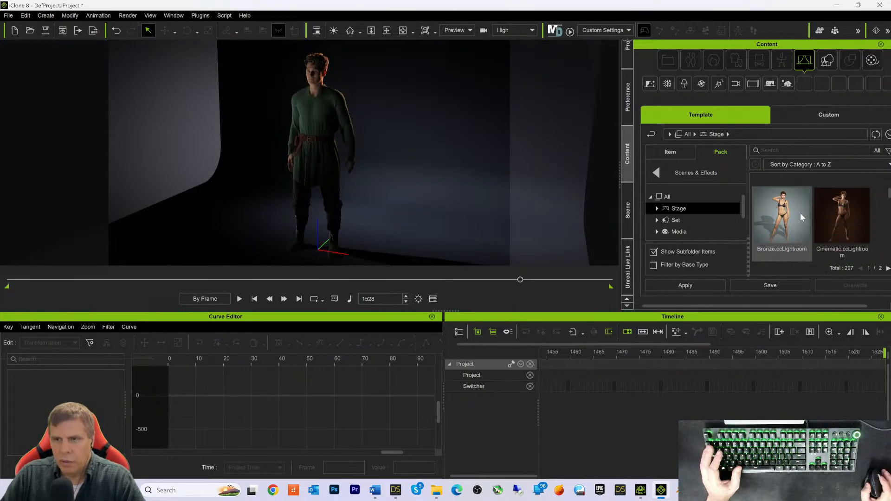
double_click(845, 216)
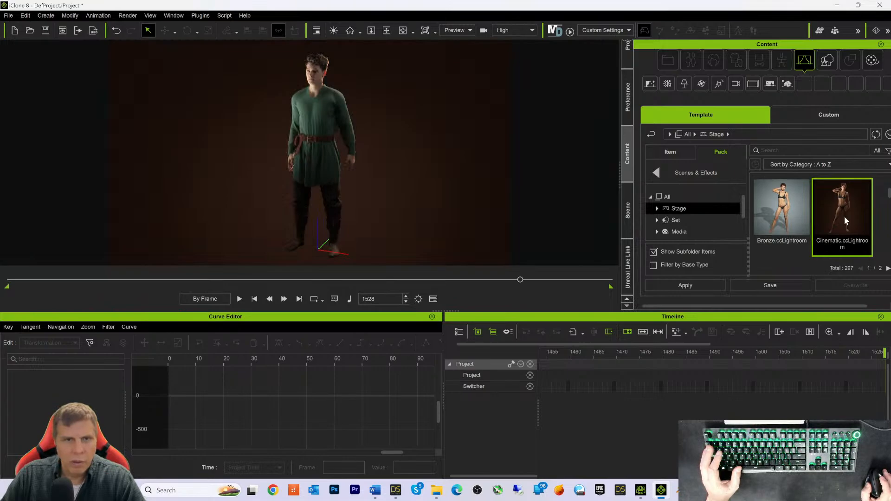
Step: Play the character's animation under the new lighting, restarting from the first frame with looping enabled, and stop playback
left_click(239, 299)
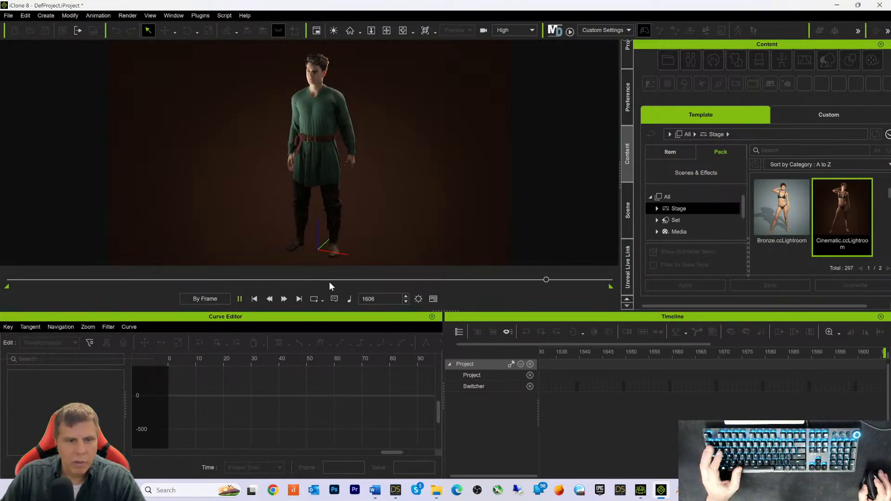
key("space")
left_click(254, 299)
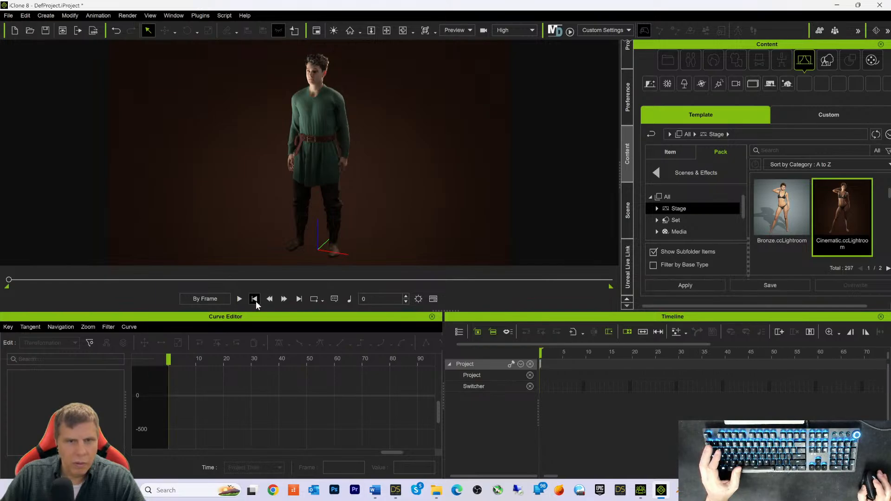
key("space")
key("space")
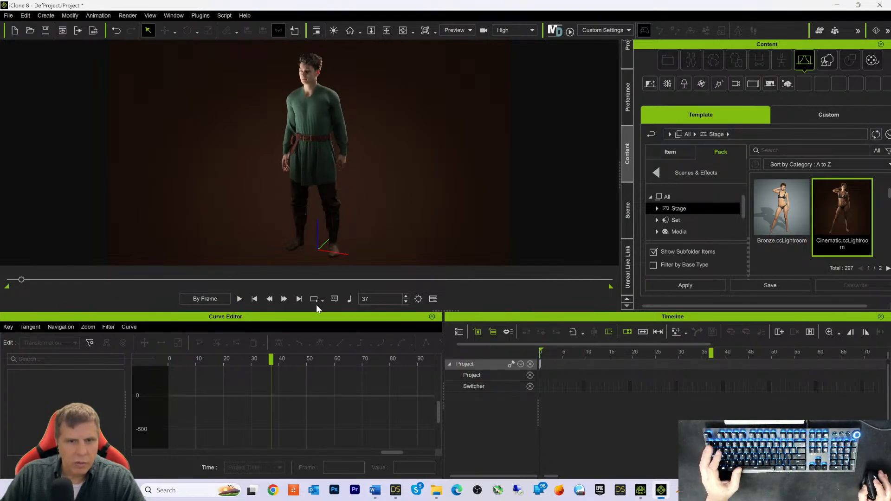
left_click(235, 299)
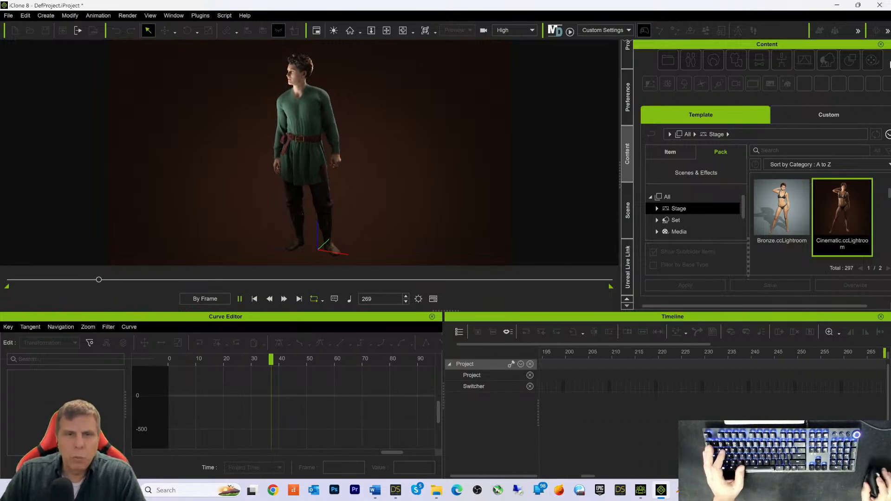
key("space")
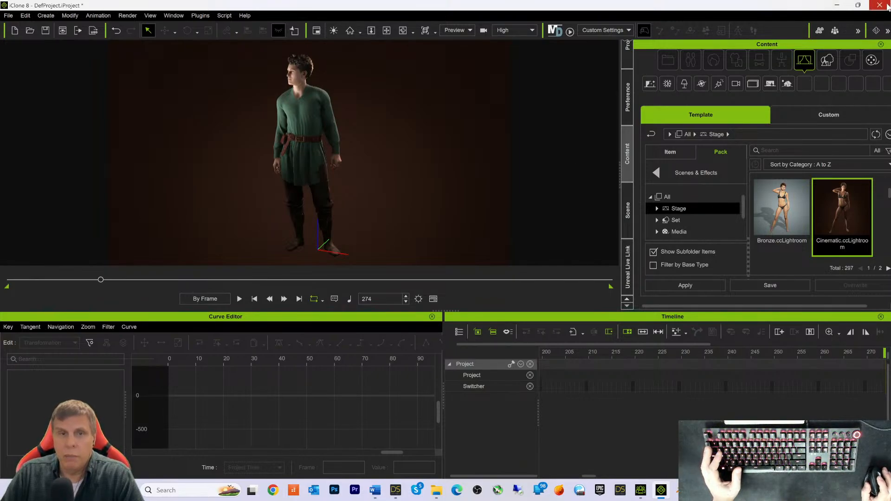
Step: Minimize iClone, DAZ Studio and Unreal Editor and close the Word document to switch to MetaTailor
left_click(837, 5)
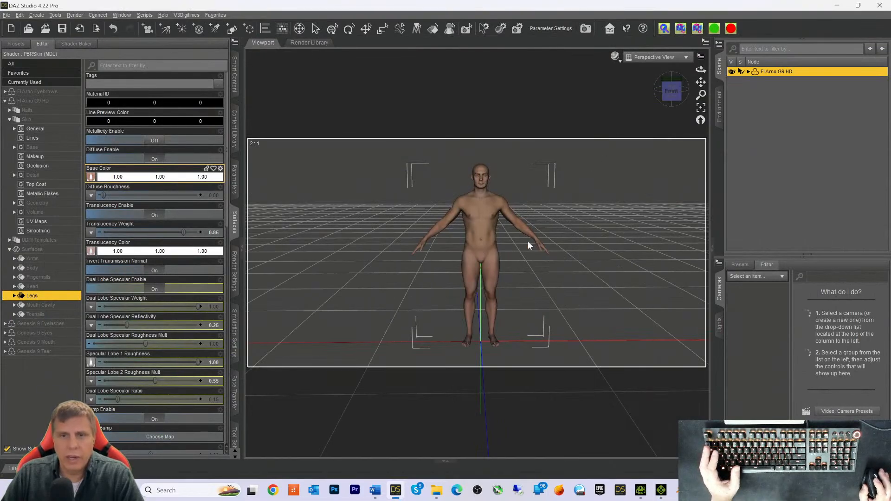
left_click(838, 5)
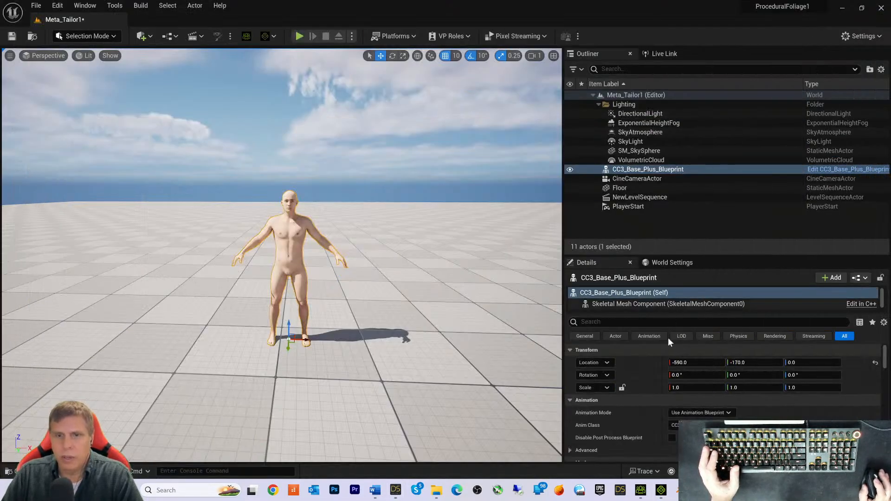
left_click(841, 8)
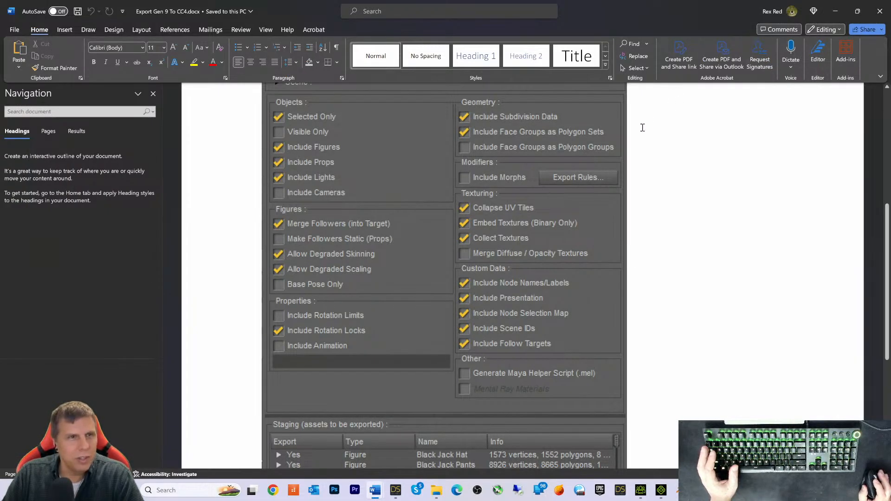
left_click(881, 13)
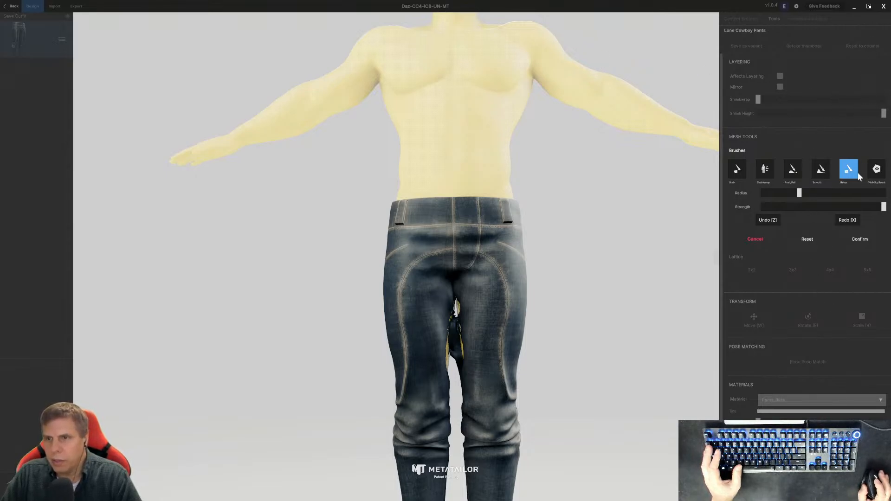
Step: Confirm the brush edit on the Lone Cowboy Pants and return to the project list, saving the changes
left_click(856, 242)
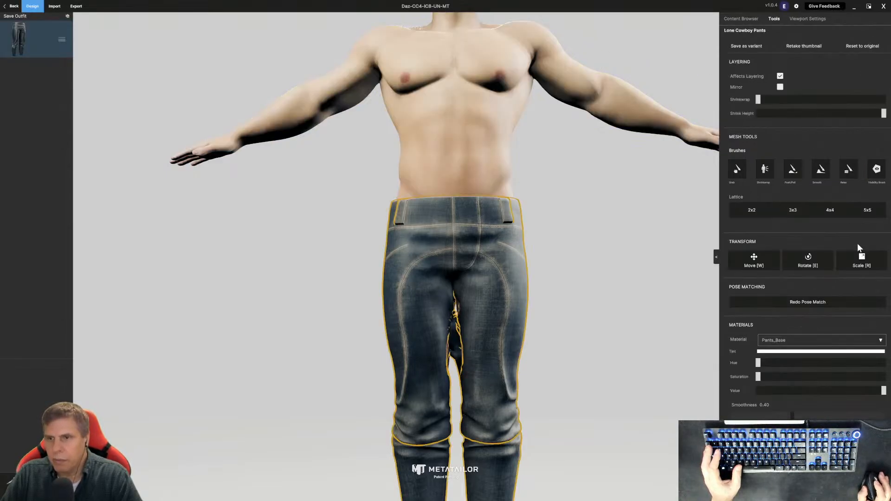
left_click(7, 10)
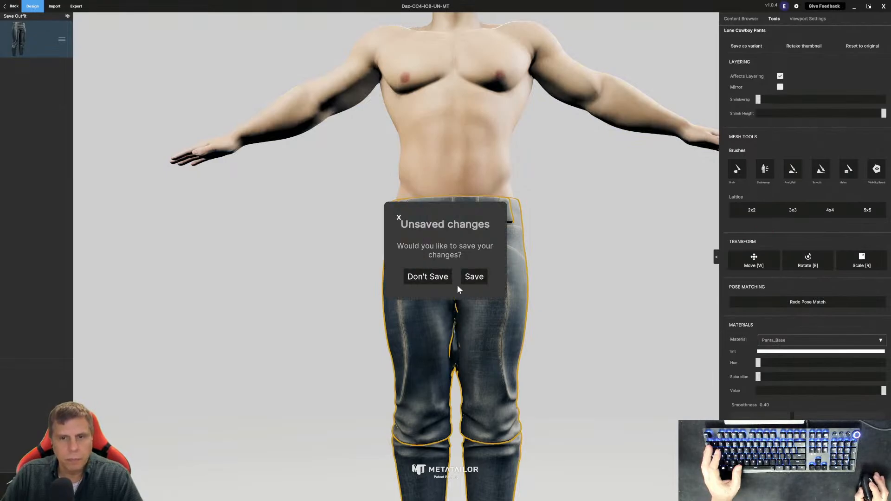
left_click(474, 277)
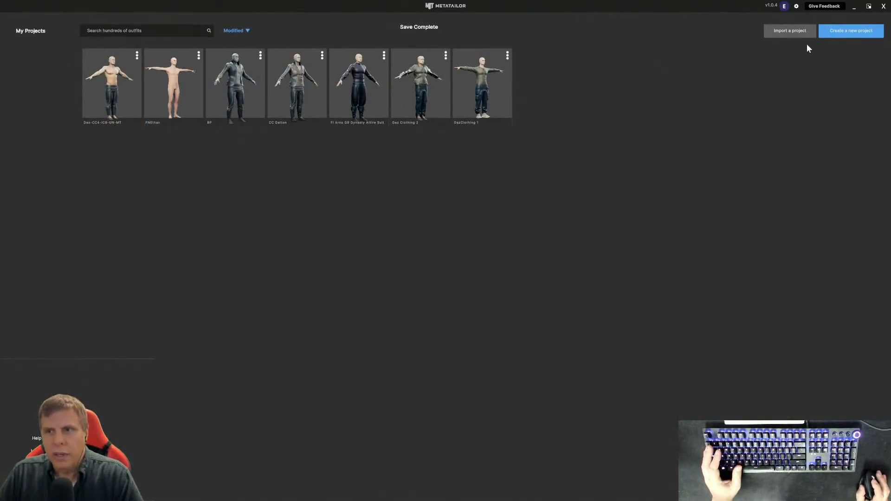
Step: Create a new project named MTAvatar
left_click(853, 28)
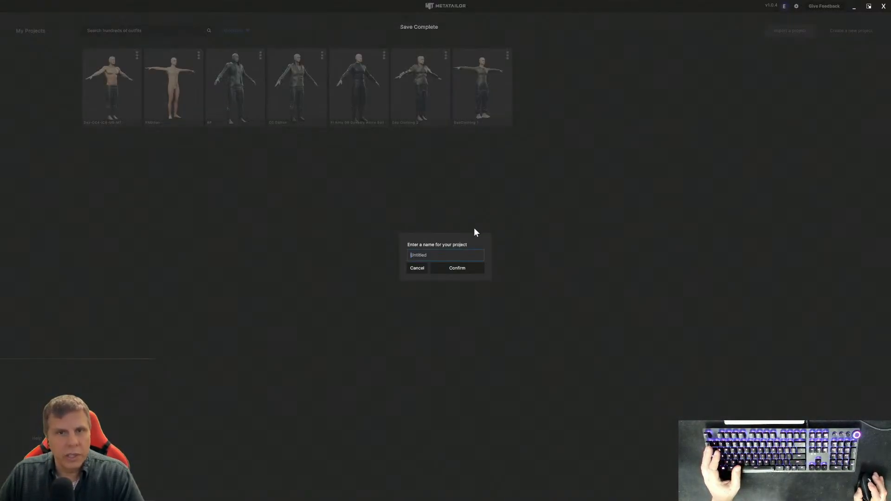
key("ctrl+a")
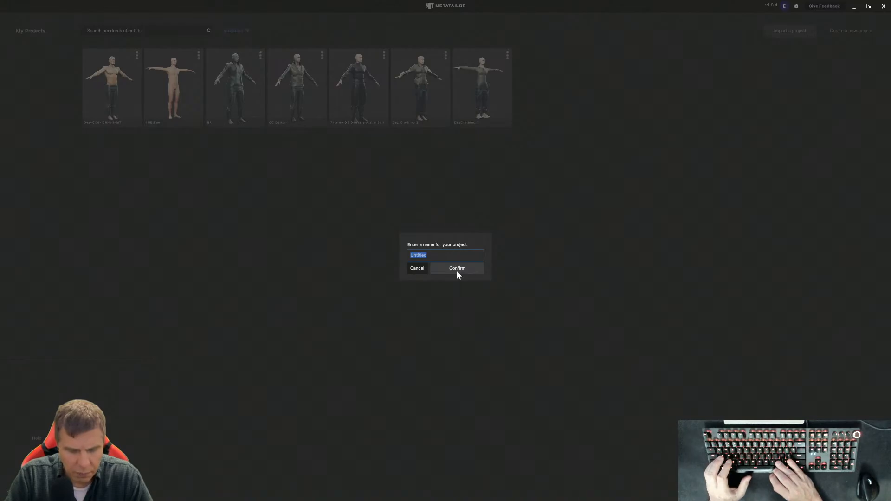
type("m")
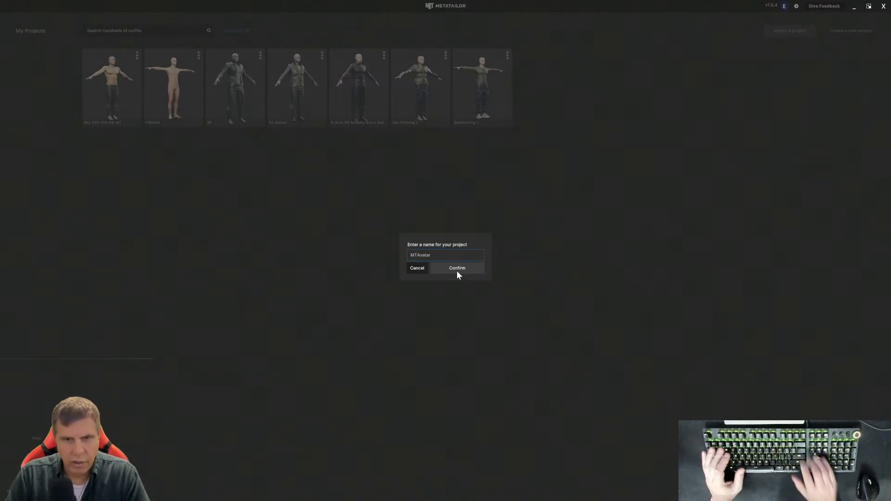
left_click(457, 272)
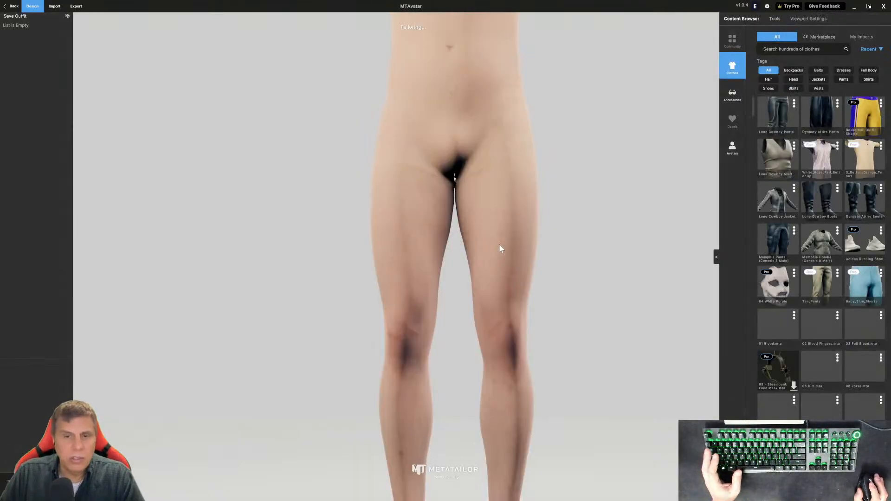
Step: Frame the default avatar's whole body and dress it in the Lone Cowboy Shirt
middle_click_drag(594, 205, 587, 274)
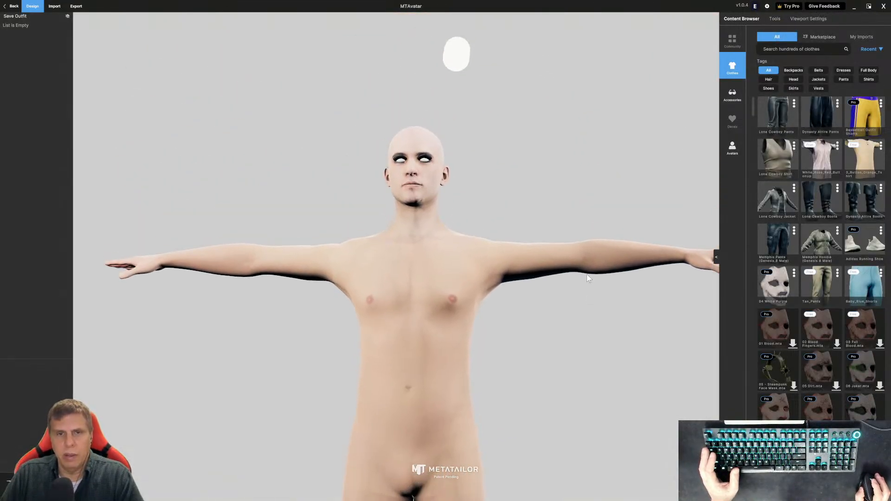
scroll(587, 274, "down", 3)
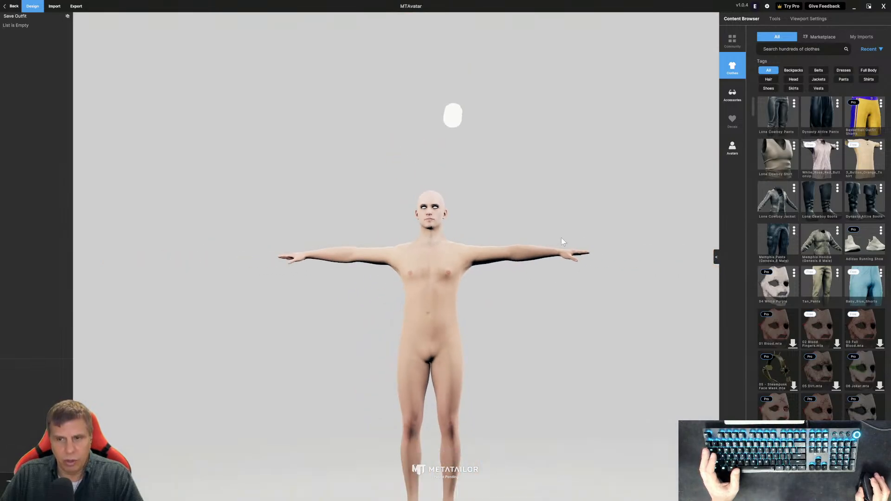
scroll(547, 216, "down", 2)
middle_click_drag(537, 272, 517, 224)
scroll(511, 225, "up", 2)
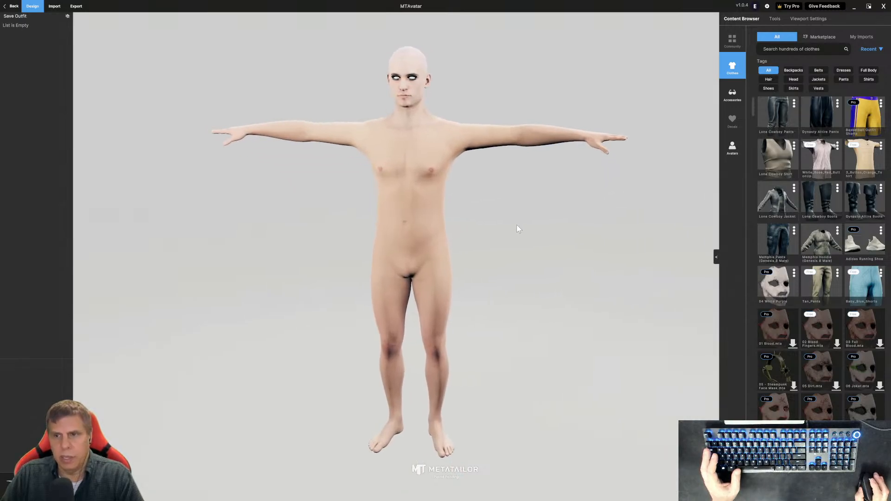
left_click(774, 156)
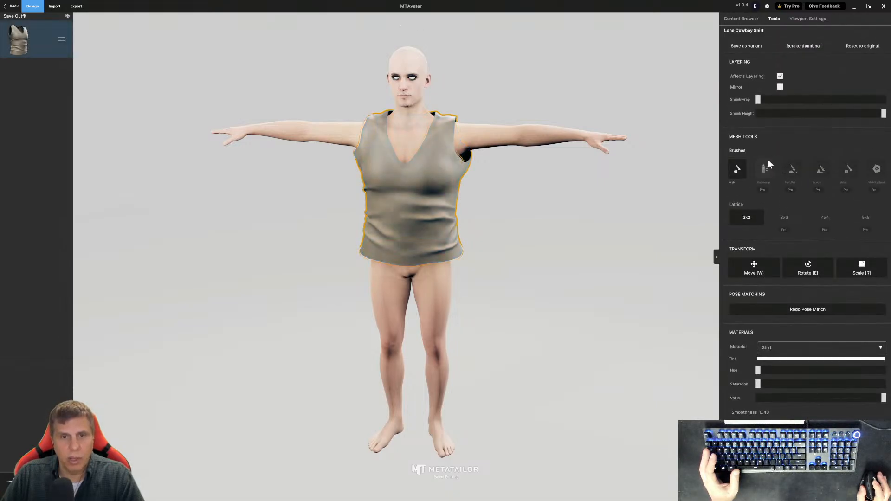
mouse_move(542, 255)
middle_mouse_down()
mouse_move(583, 254)
mouse_move(558, 254)
middle_mouse_up()
right_click_drag(562, 254, 541, 249)
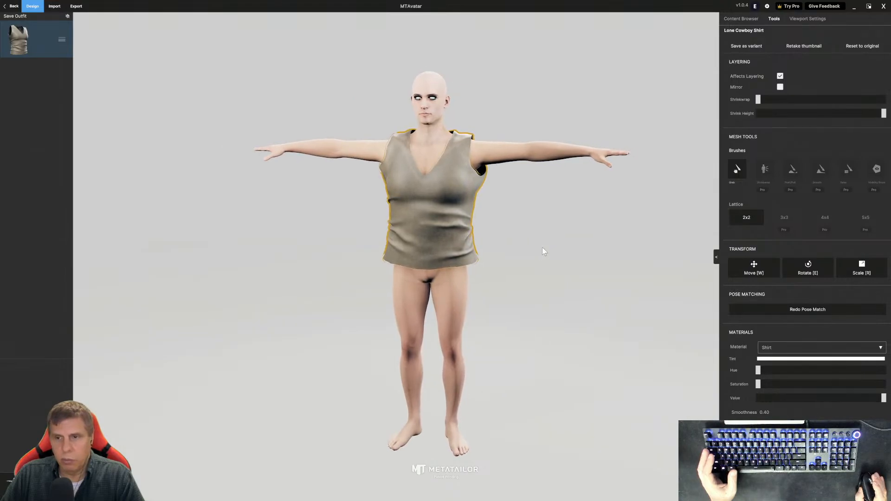
middle_click_drag(634, 251, 600, 245)
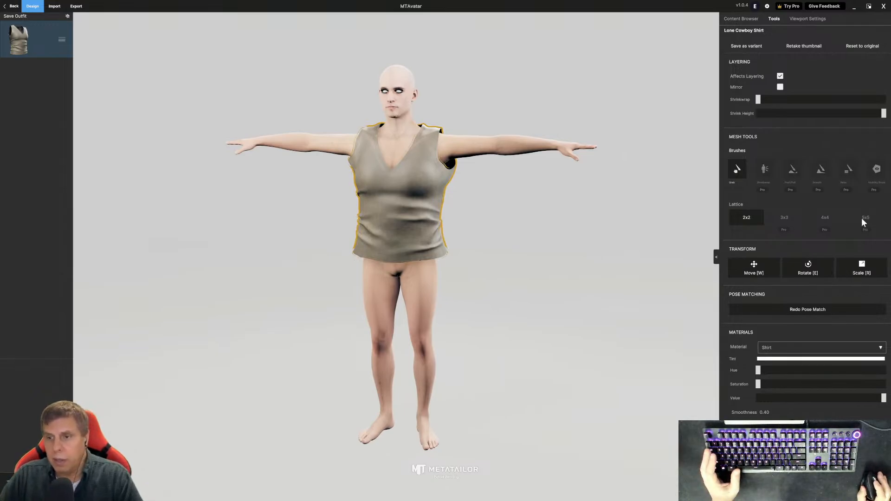
Step: Scale the Lone Cowboy Shirt down slightly, raise it to fit the avatar's shoulders, and confirm the transform
left_click(846, 270)
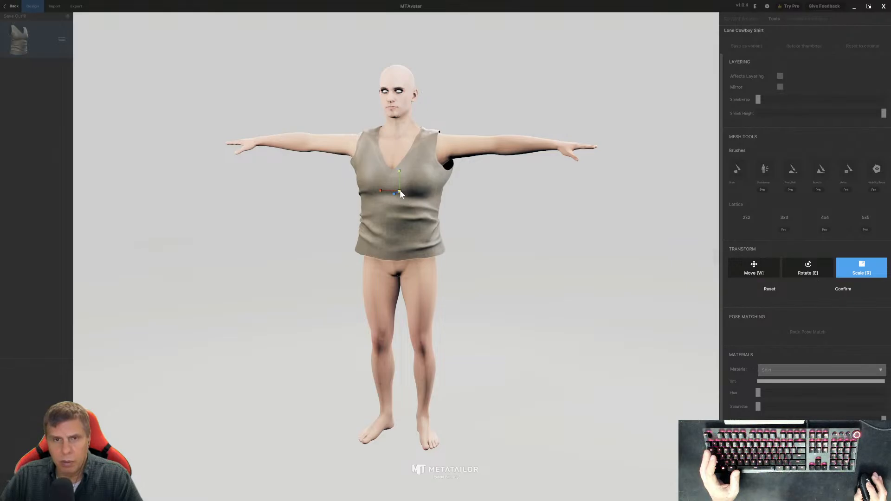
left_click_drag(399, 190, 399, 192)
key("w")
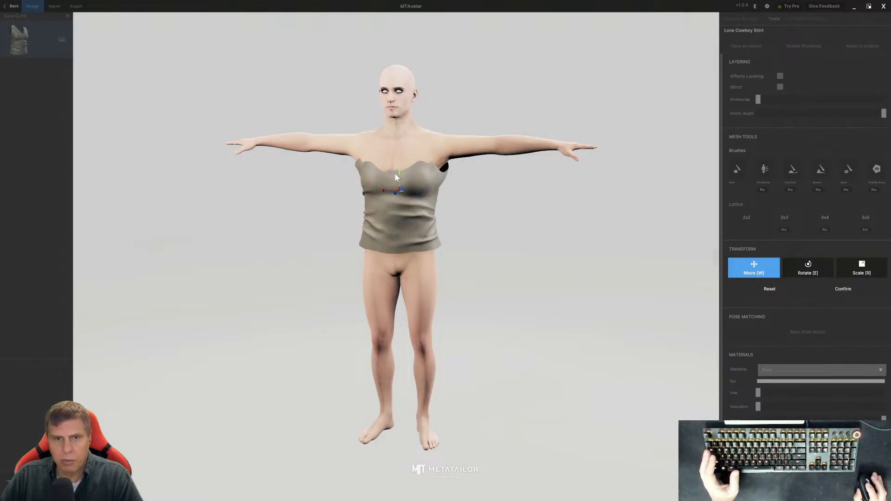
left_click_drag(398, 173, 400, 168)
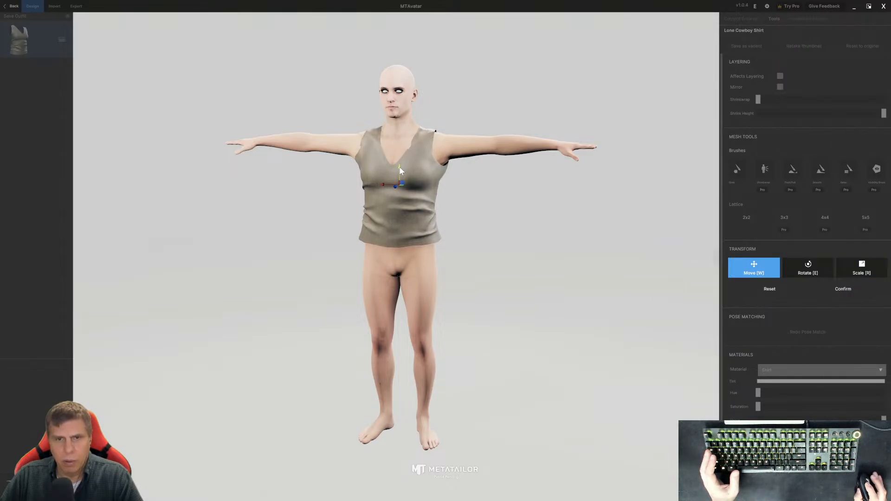
middle_click_drag(494, 215, 462, 215)
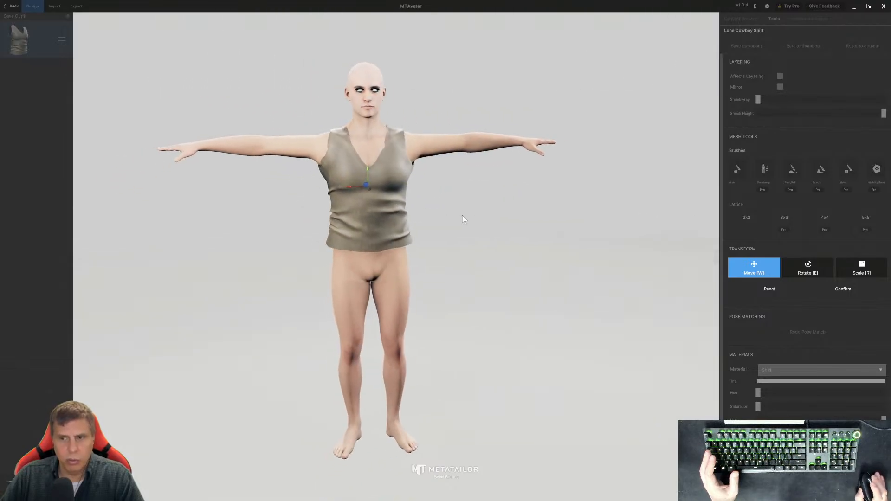
left_click(842, 292)
Step: Add the Lone Cowboy Pants to the avatar's outfit and view how they meet the shirt at the waist
scroll(509, 230, "down", 2)
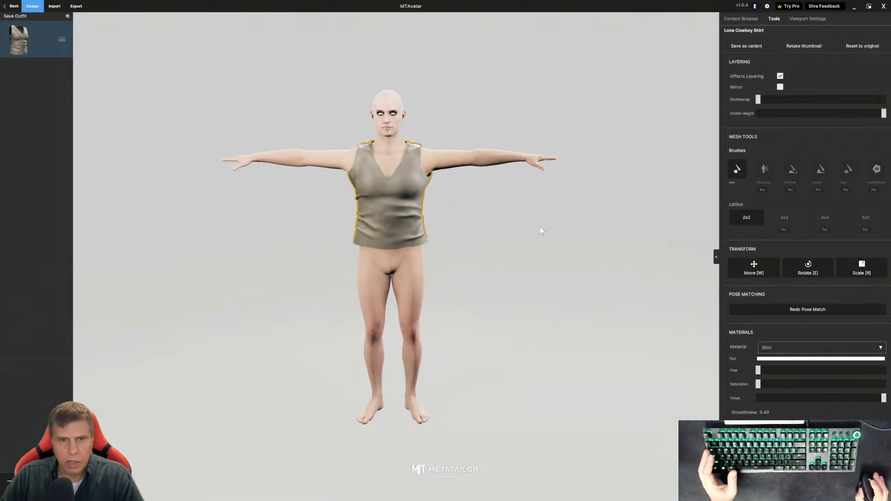
scroll(526, 227, "up", 1)
scroll(526, 227, "down", 2)
left_click(763, 217)
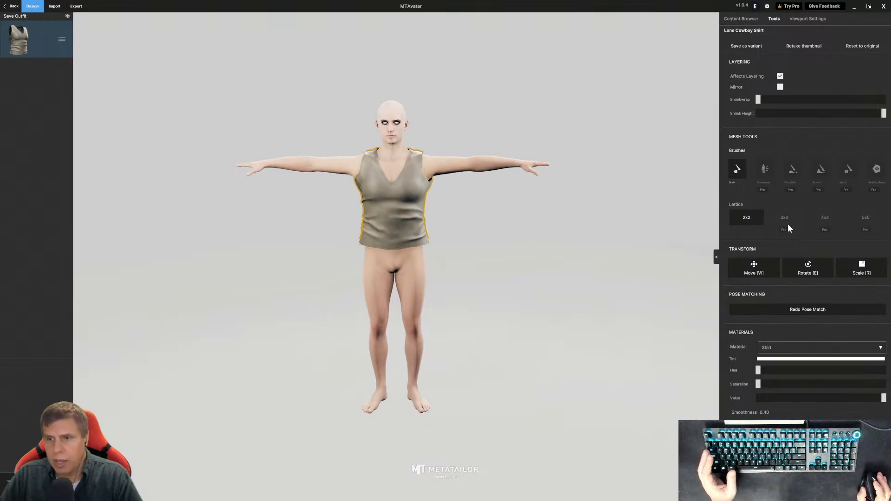
left_click(734, 18)
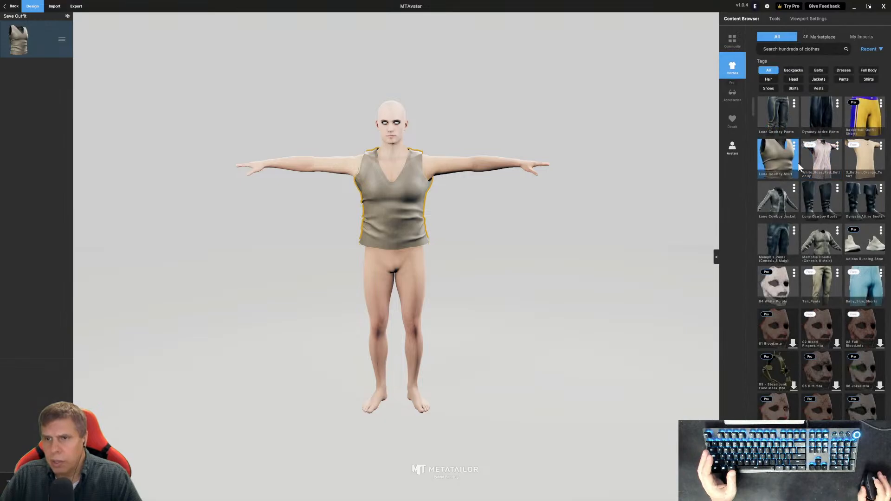
left_click(776, 119)
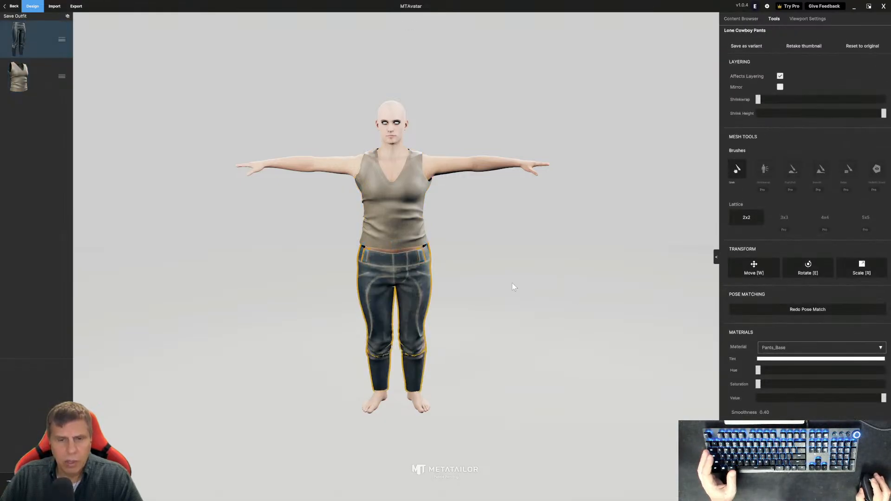
scroll(515, 284, "down", 1)
scroll(520, 282, "up", 2)
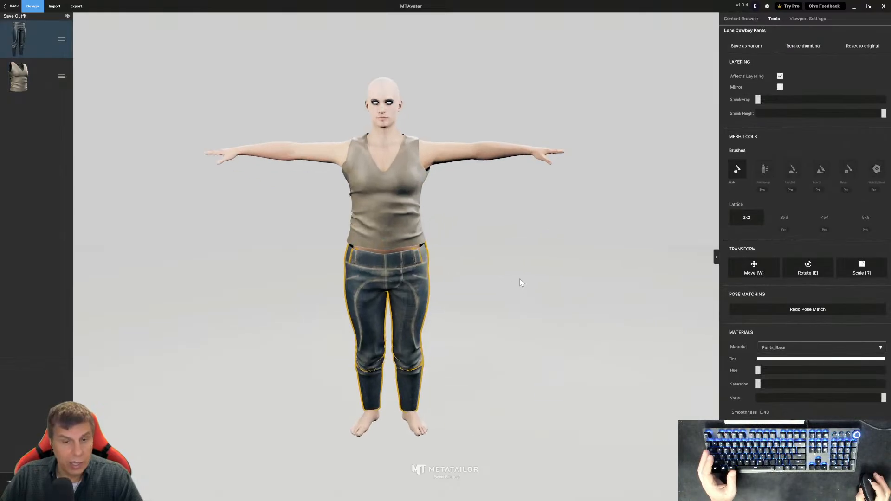
scroll(519, 281, "up", 1)
scroll(506, 266, "up", 1)
middle_click_drag(512, 259, 482, 272)
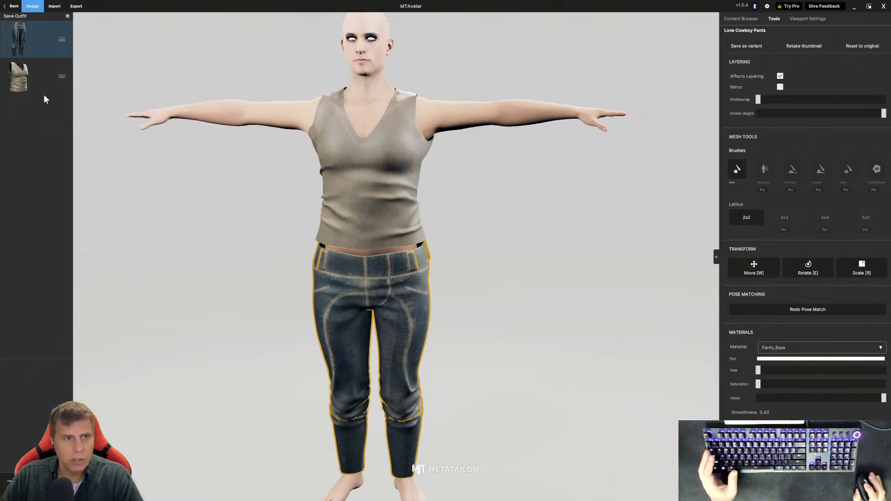
Step: Stretch the Lone Cowboy Shirt vertically, lower it to meet the pants' waistband, and confirm the transform
left_click(20, 79)
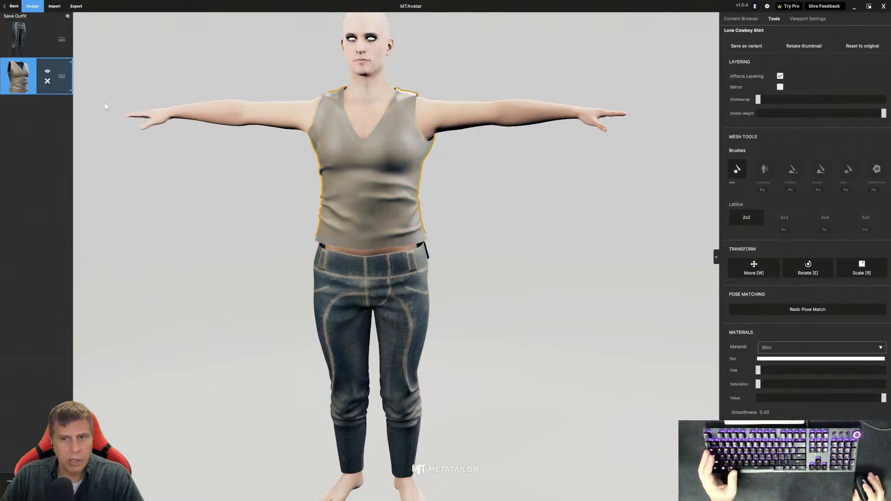
left_click(844, 268)
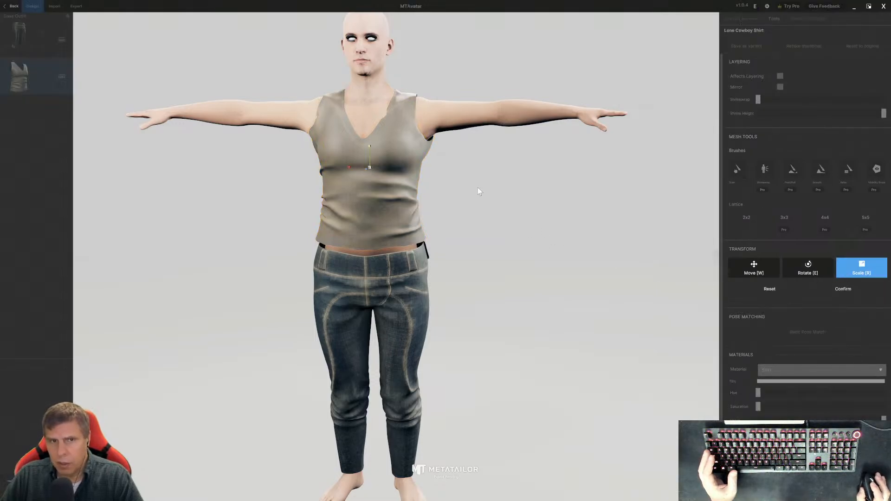
left_click_drag(371, 152, 370, 142)
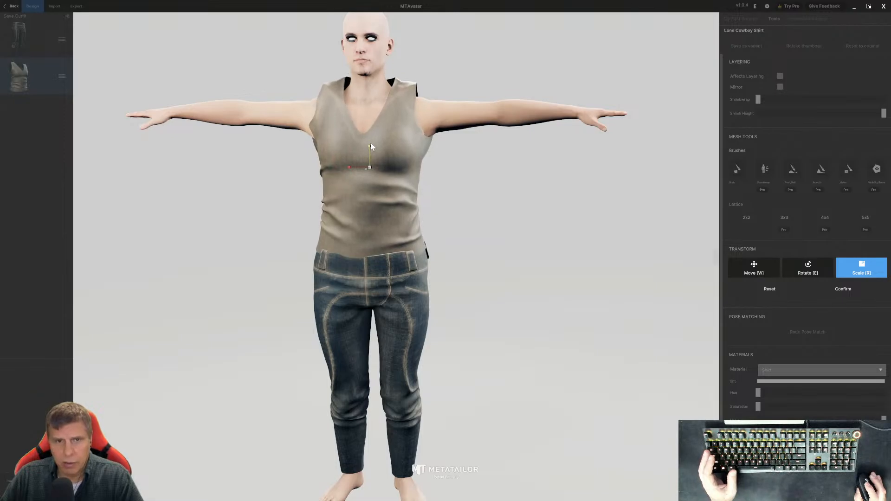
left_click(750, 271)
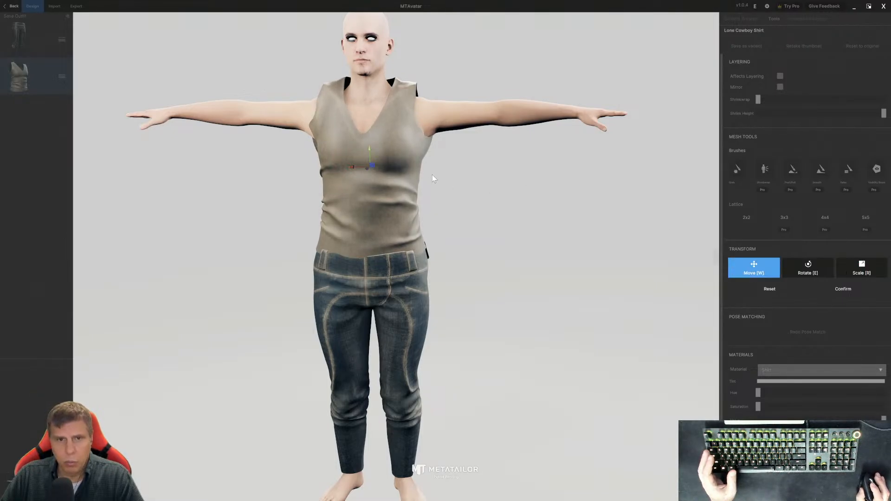
left_click_drag(369, 148, 366, 157)
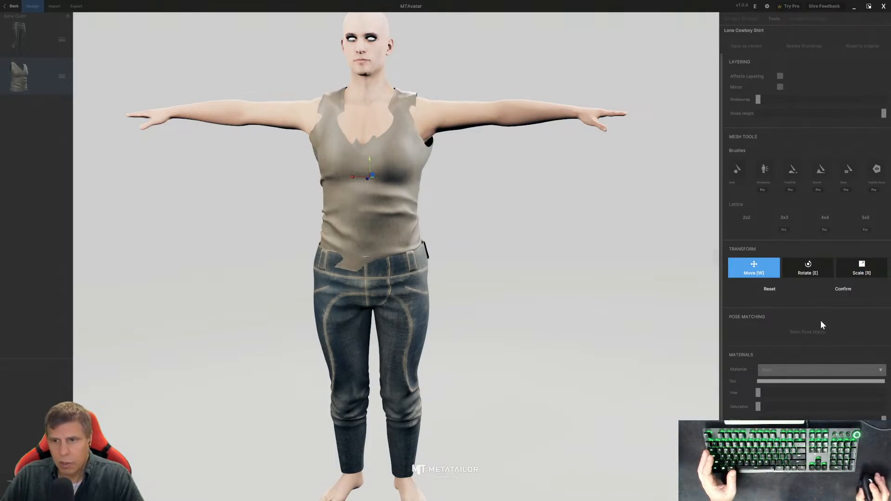
left_click(841, 292)
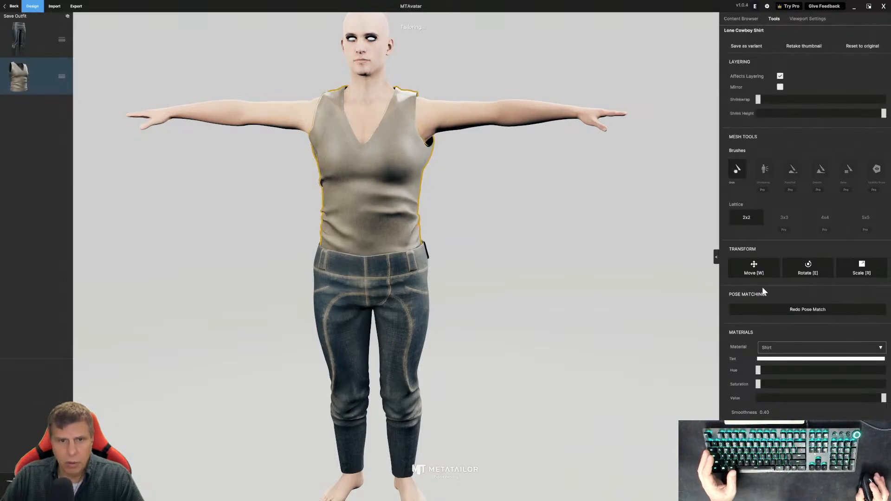
left_click_drag(532, 264, 502, 257, "alt")
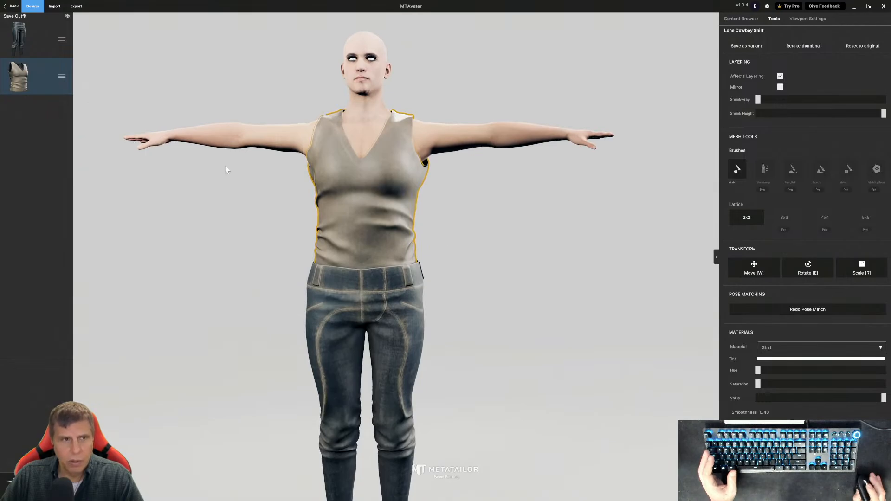
Step: Try placing the shirt above the pants in the outfit's layer order and return it below them
mouse_move(39, 77)
left_click_drag(39, 81, 18, 29)
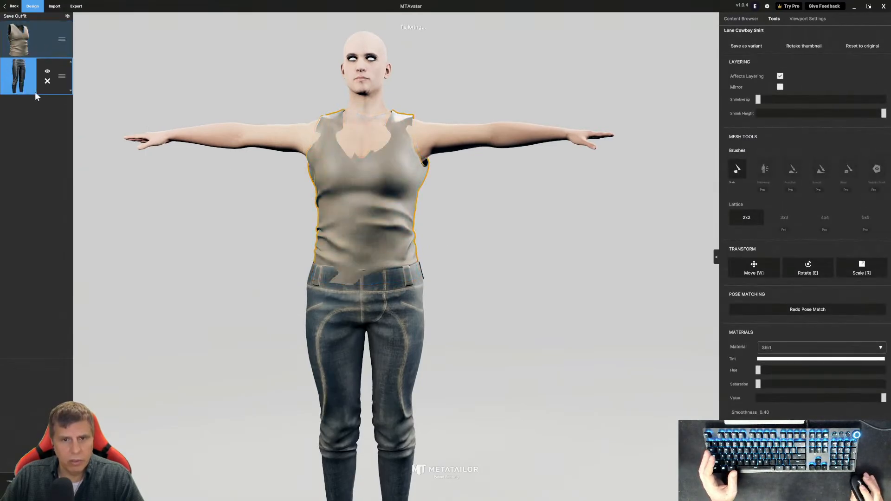
left_click_drag(8, 39, 10, 93)
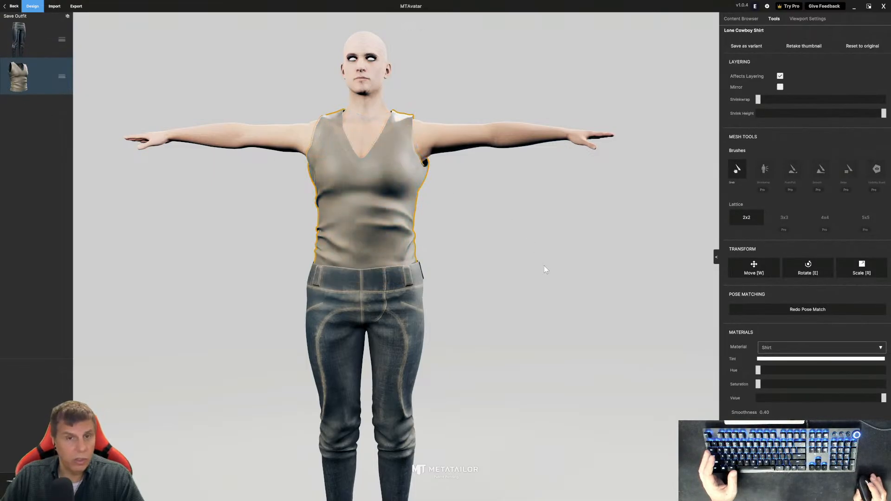
left_click_drag(523, 230, 551, 233, "alt")
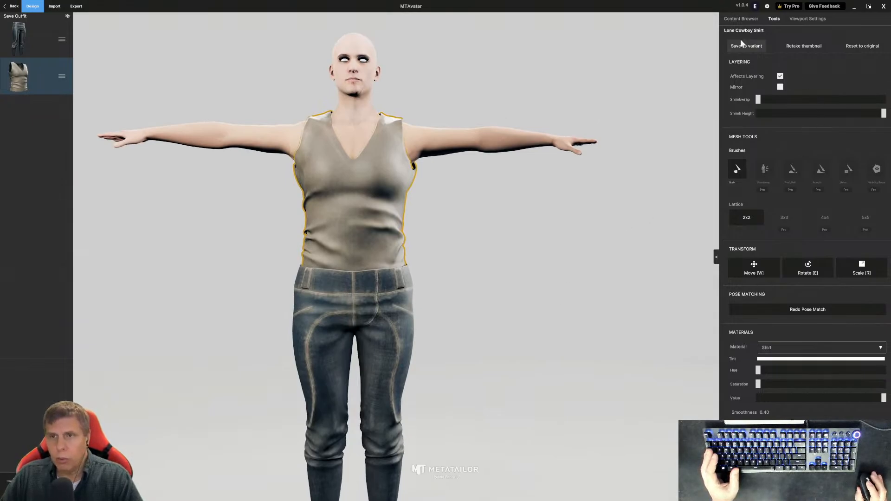
Step: Replace the Lone Cowboy Pants in the outfit with the Dynasty Attire Pants and frame the dressed avatar
left_click(741, 18)
mouse_move(36, 80)
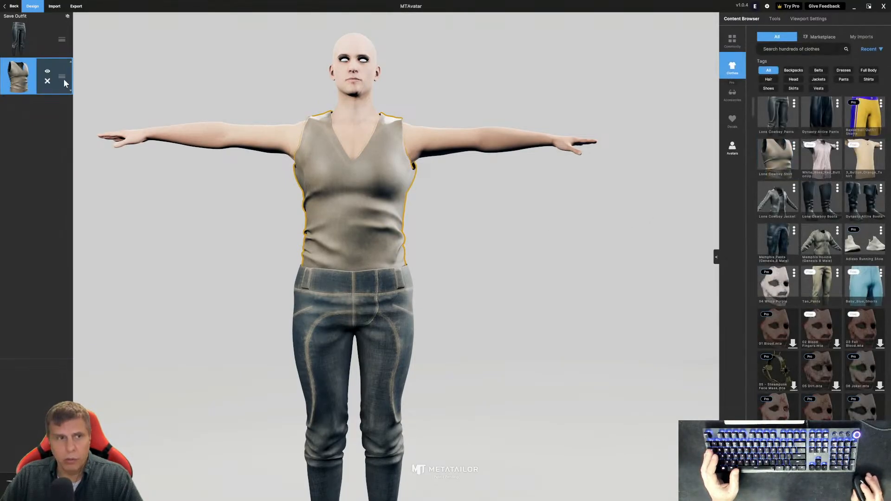
left_click(47, 44)
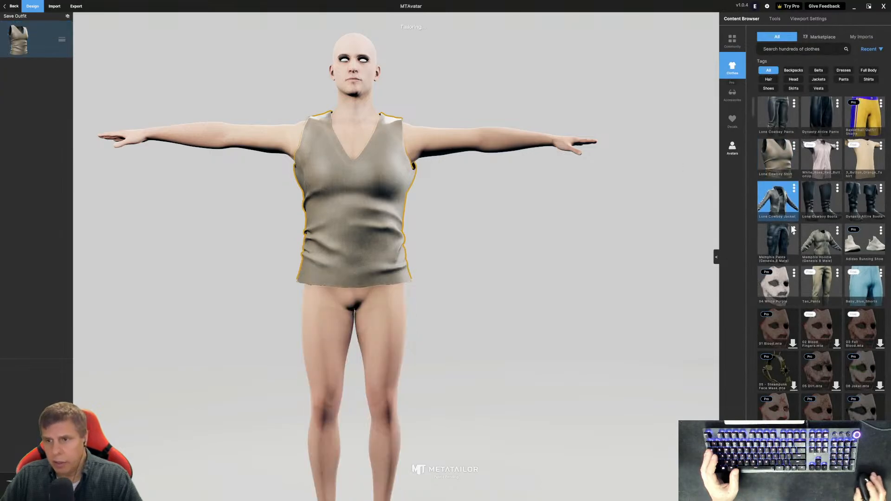
left_click(826, 109)
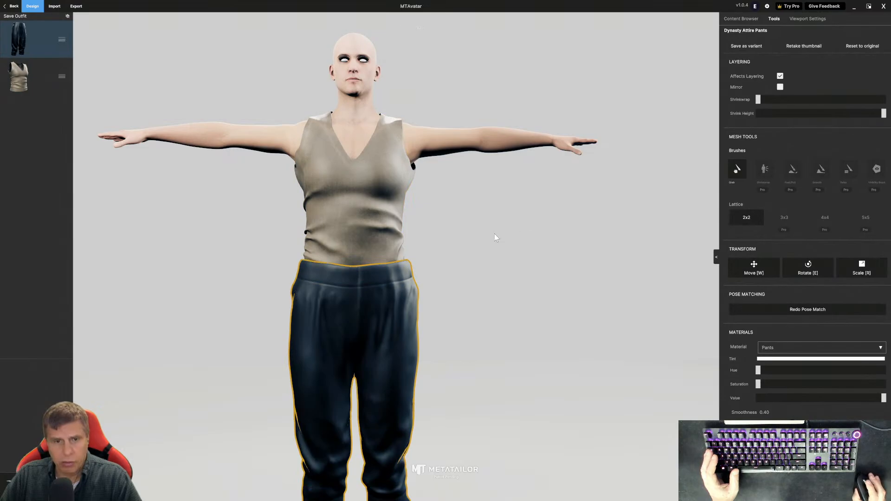
scroll(497, 251, "down", 2)
scroll(648, 239, "up", 3)
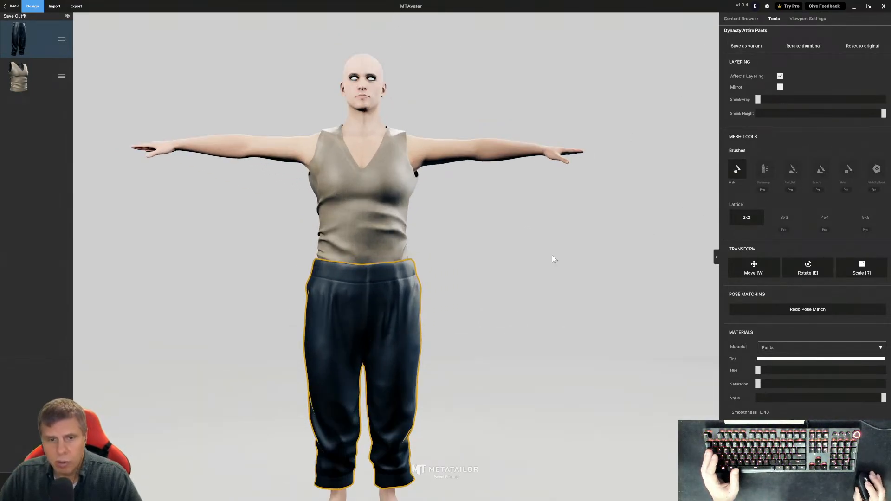
left_click_drag(512, 400, 486, 356, "alt")
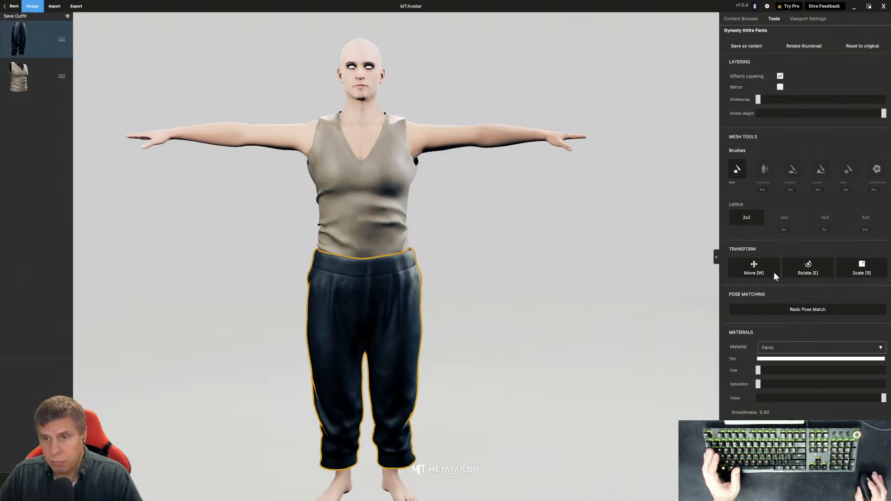
Step: Scale the Dynasty Attire Pants down slightly in all directions and confirm the transform
left_click(842, 271)
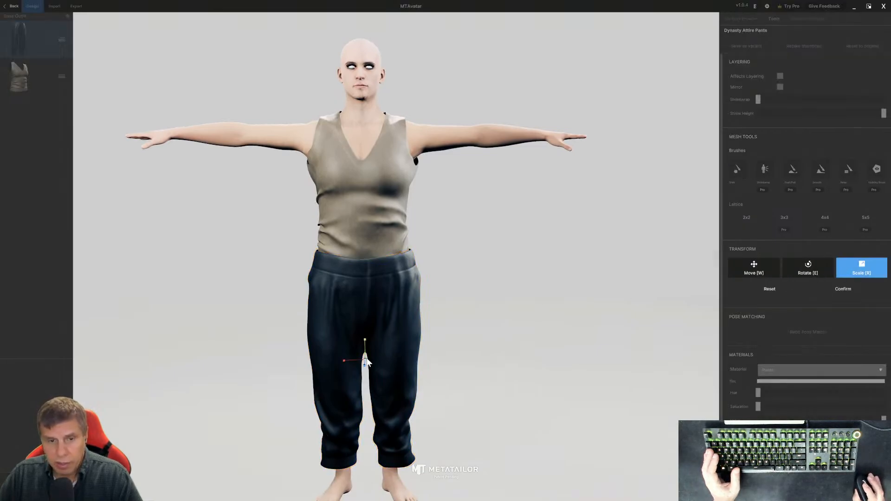
left_click_drag(365, 362, 364, 362)
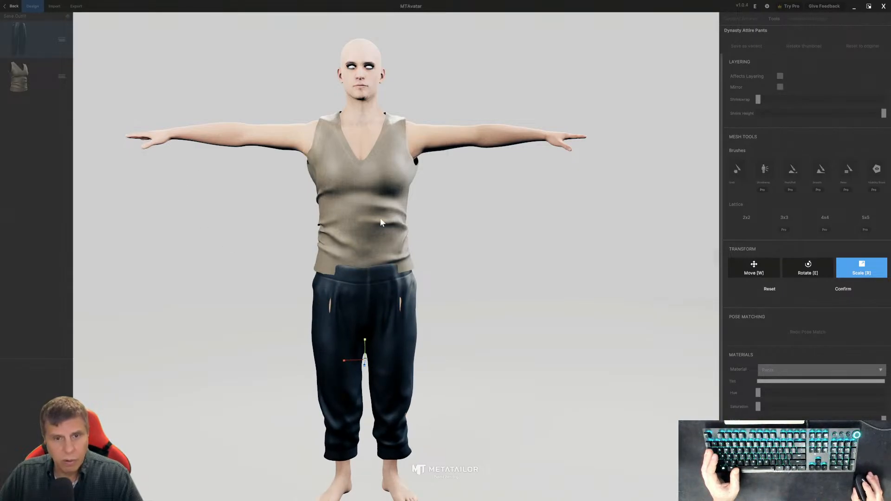
left_click(848, 289)
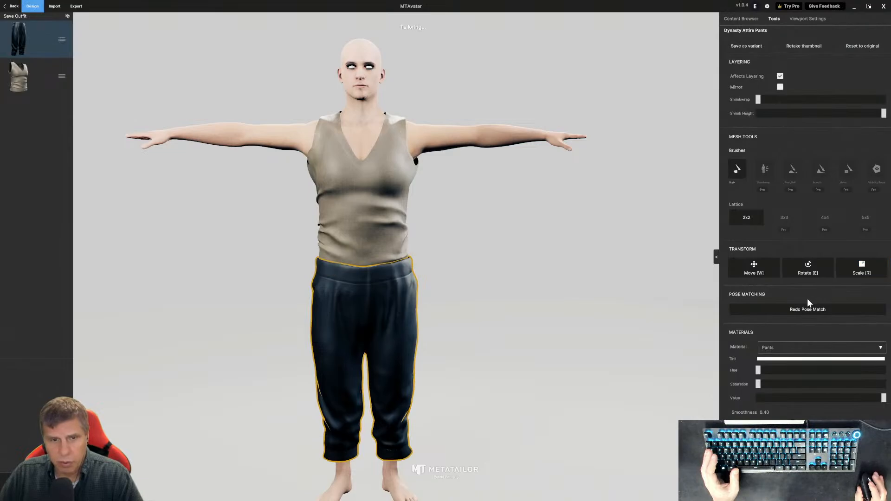
left_click_drag(547, 266, 569, 260, "alt")
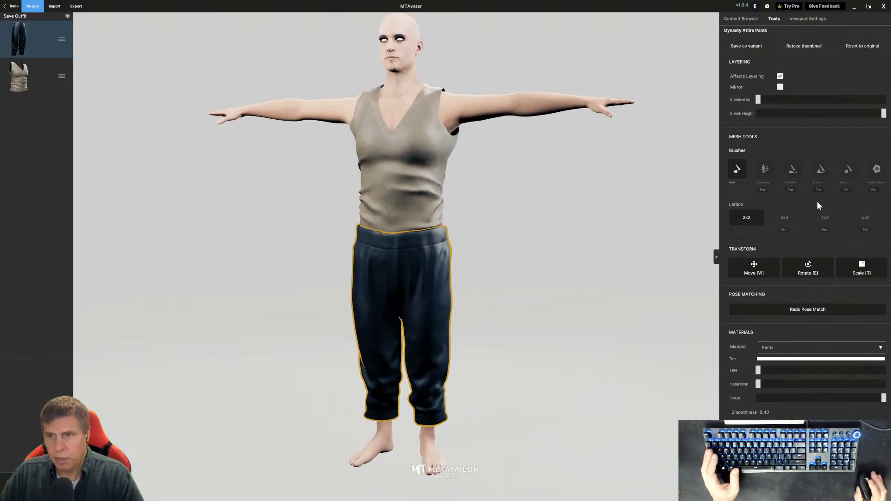
Step: Add the Dynasty Attire Boots to the outfit and view how they fit the avatar's feet
left_click(734, 19)
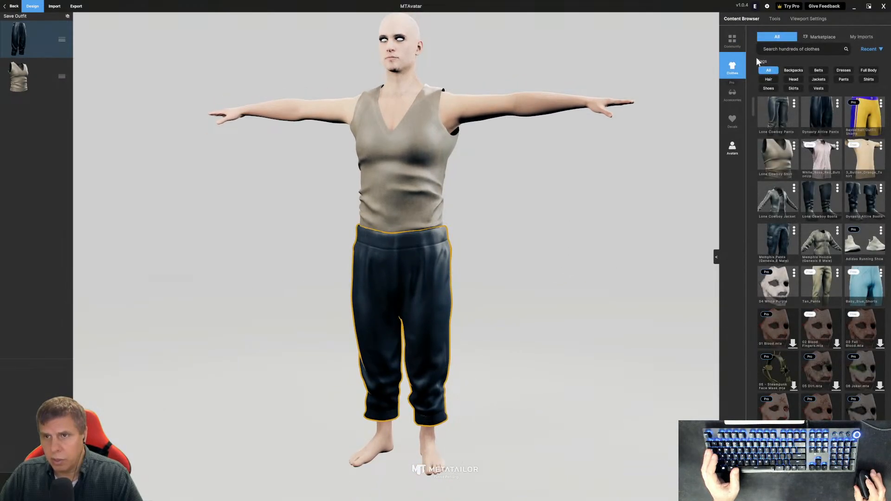
left_click(863, 200)
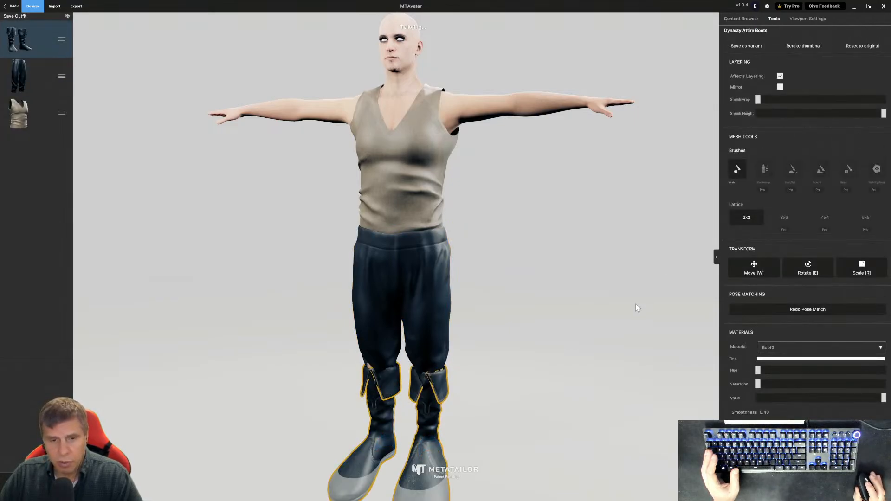
mouse_move(522, 342)
left_mouse_down("alt")
mouse_move(590, 321)
mouse_move(551, 376)
mouse_move(606, 372)
mouse_move(690, 313)
mouse_move(508, 356)
mouse_move(518, 353)
left_mouse_up("alt")
middle_click_drag(522, 338, 539, 280, "alt")
key("w")
scroll(533, 266, "up", 3)
scroll(539, 291, "down", 6)
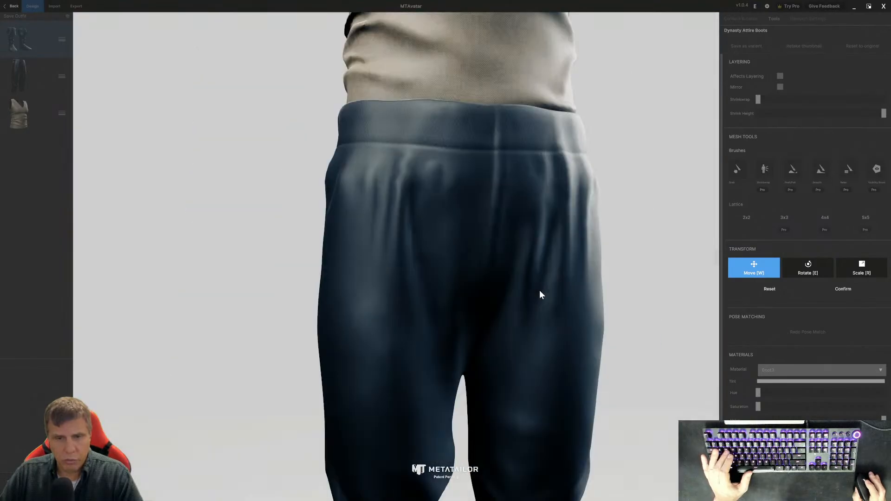
left_click_drag(605, 350, 586, 339, "alt")
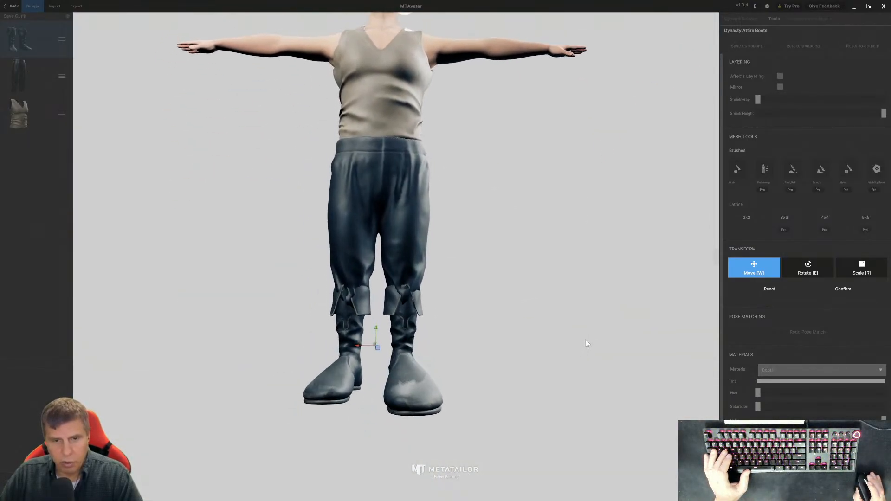
left_click(842, 290)
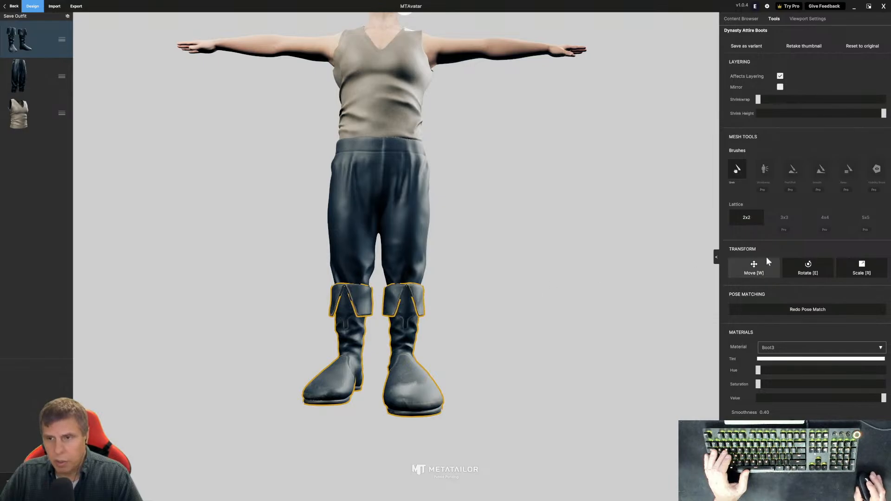
Step: Scale the Dynasty Attire Boots shorter from heel to toe and confirm the transform
middle_click_drag(543, 257, 489, 301)
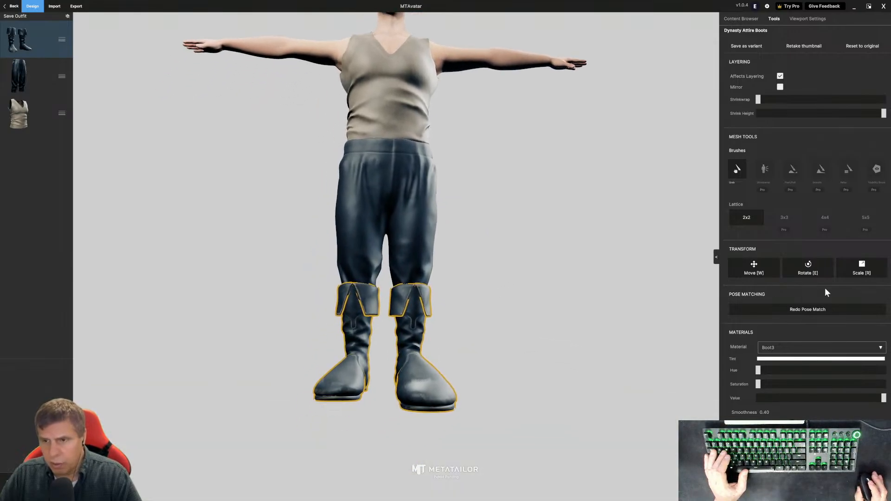
left_click(847, 275)
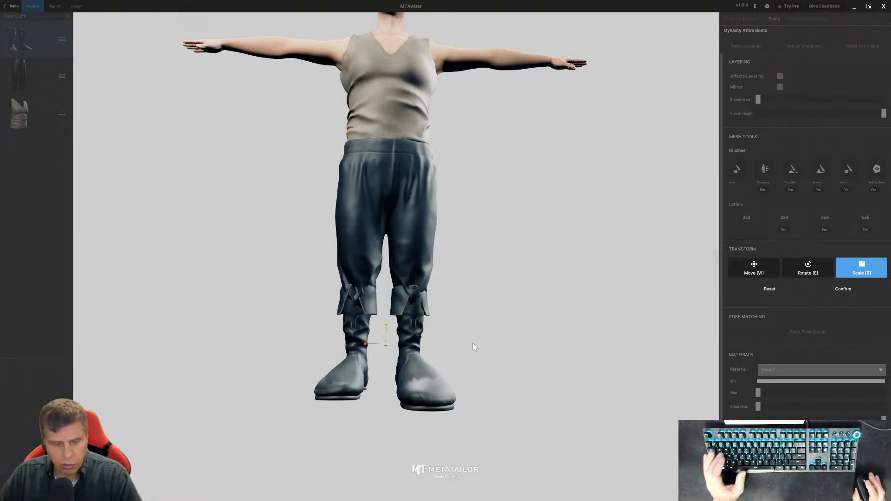
middle_click_drag(480, 349, 254, 304)
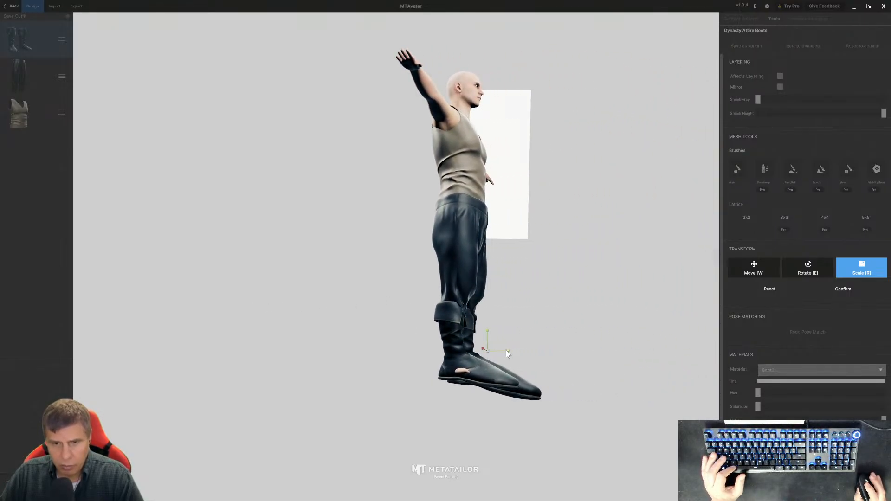
left_click_drag(505, 350, 499, 351)
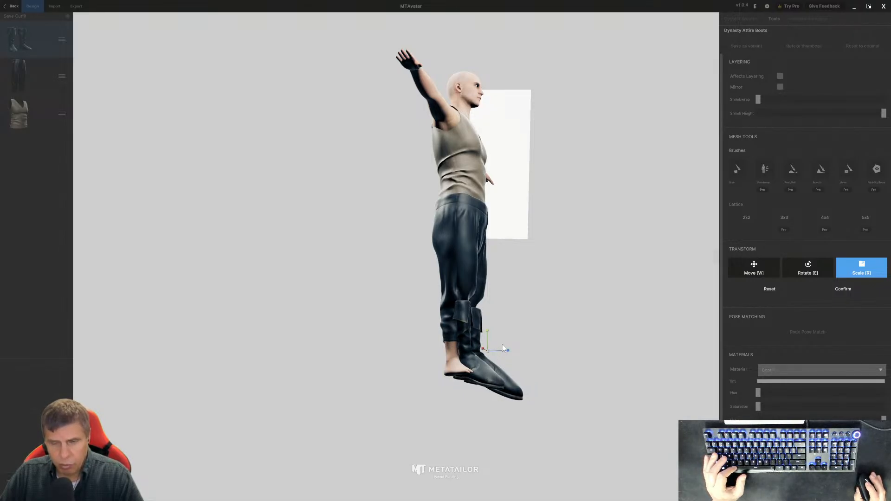
middle_click_drag(564, 310, 635, 318)
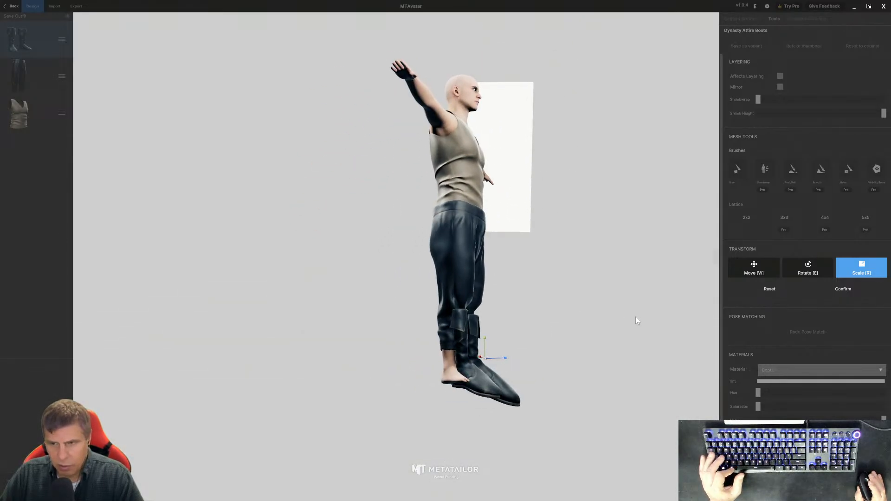
left_click(839, 293)
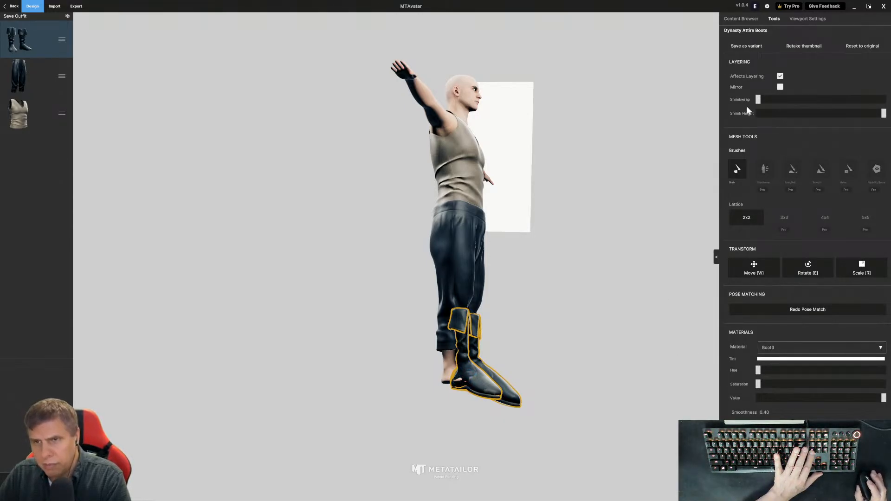
Step: Replace the Dynasty Attire Boots in the outfit with the Lone Cowboy Boots and view them on the avatar
left_click(741, 19)
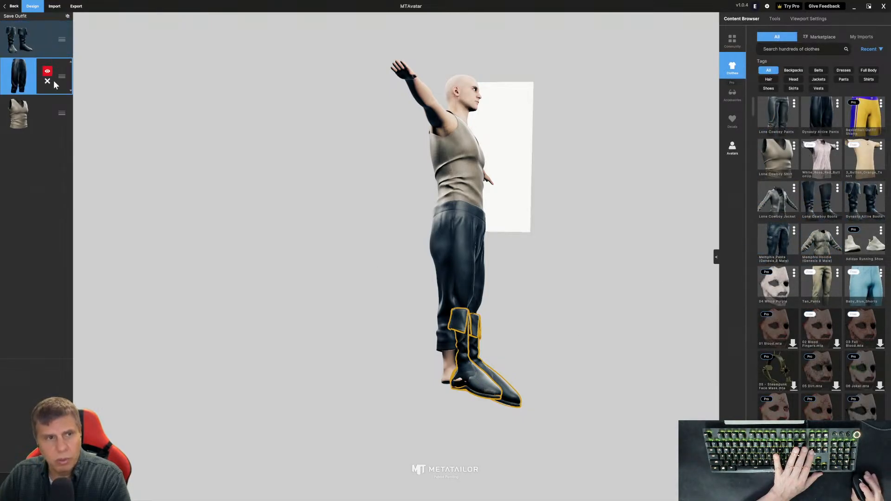
left_click(49, 50)
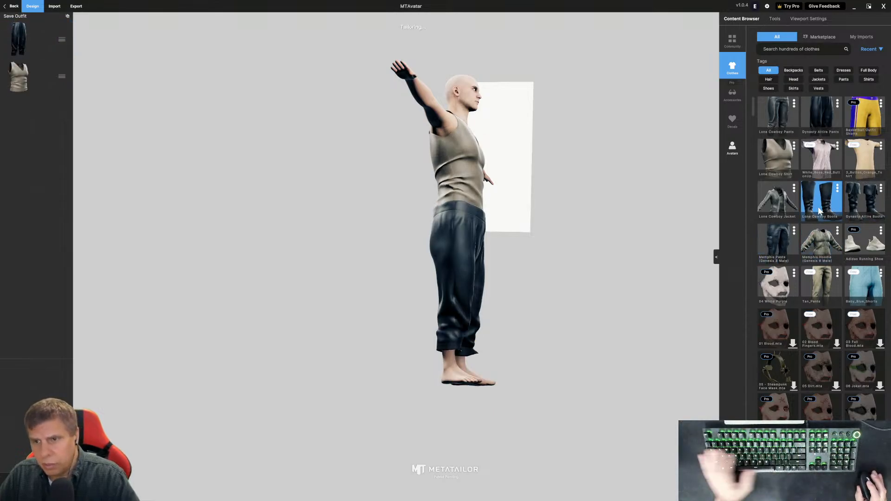
left_click(444, 131)
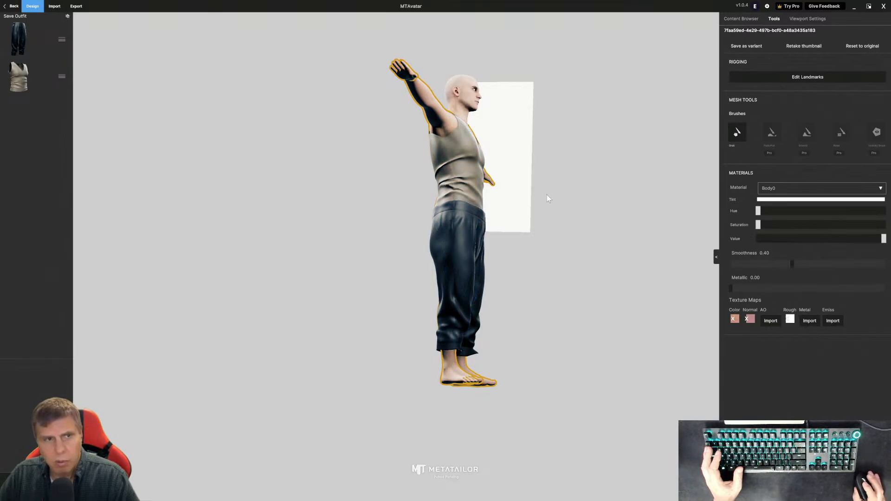
left_click(732, 20)
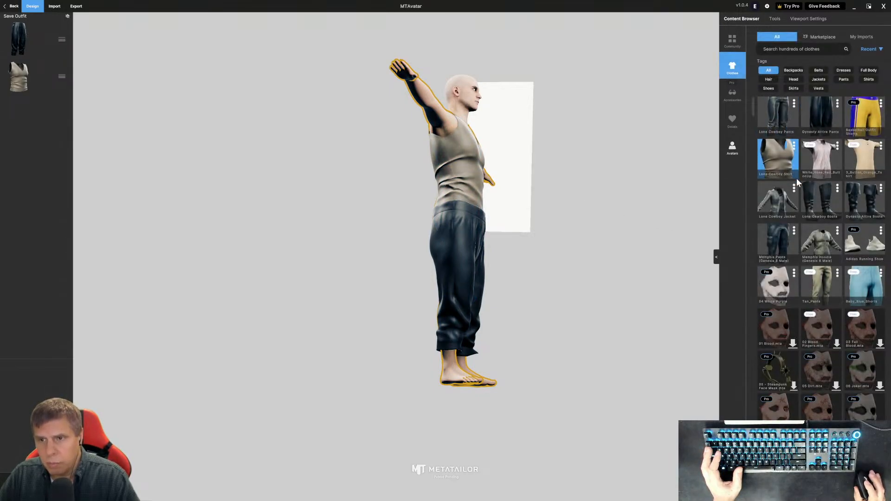
left_click(821, 209)
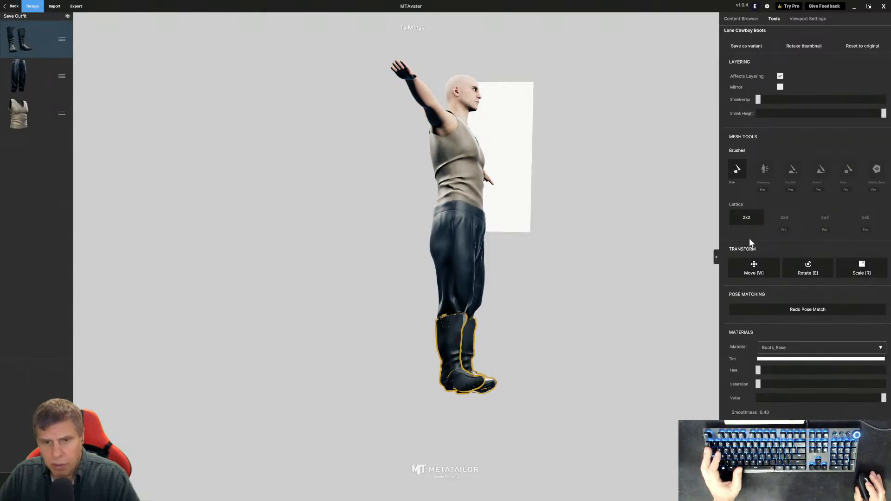
mouse_move(611, 319)
left_mouse_down("alt")
mouse_move(527, 335)
mouse_move(489, 327)
mouse_move(454, 358)
mouse_move(557, 307)
mouse_move(596, 313)
left_mouse_up("alt")
scroll(596, 314, "up", 5)
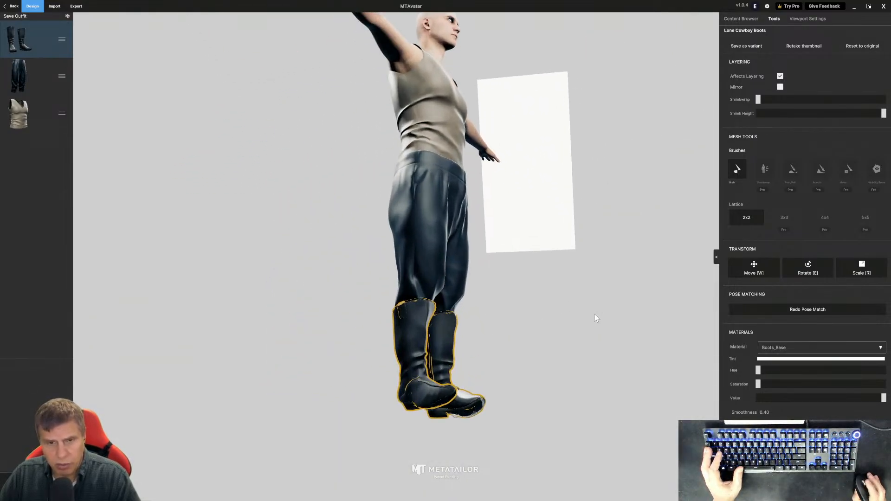
middle_click_drag(600, 338, 611, 275, "alt")
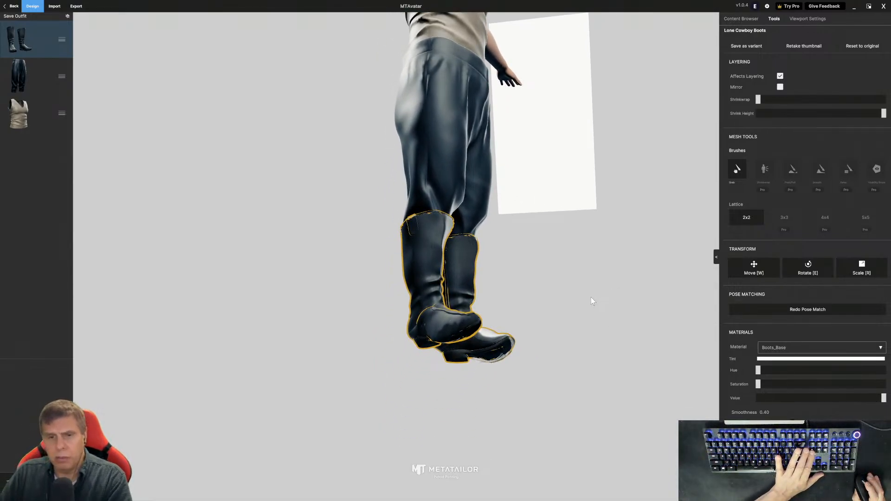
left_click_drag(581, 298, 601, 294, "alt")
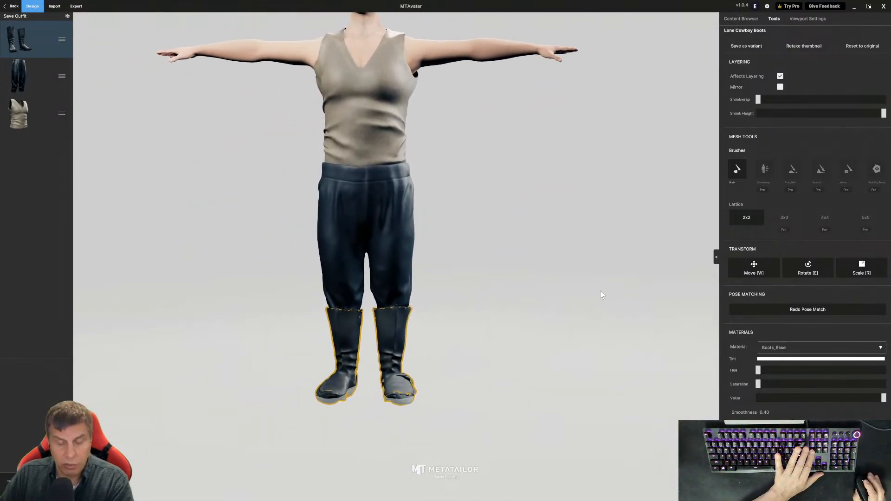
Step: Place the Lone Cowboy Boots below the pants and shirt in the outfit's layer order and view the trouser hems
left_click_drag(19, 40, 20, 140)
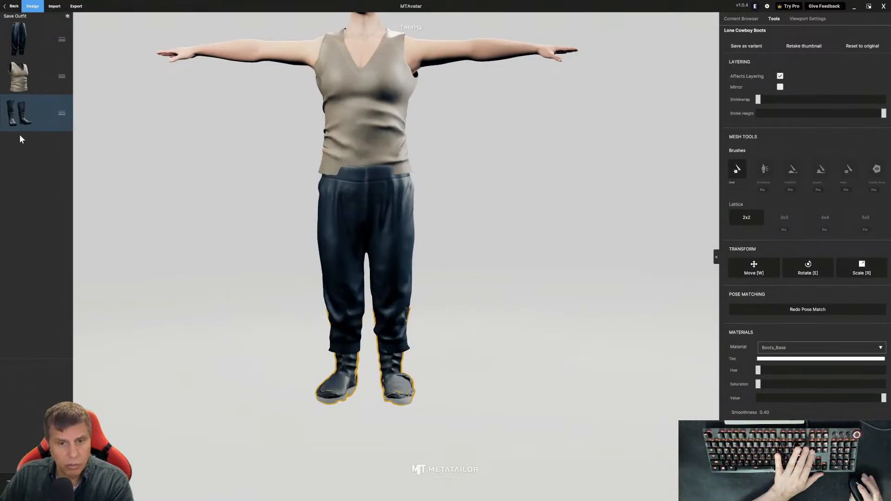
left_click_drag(431, 265, 540, 249)
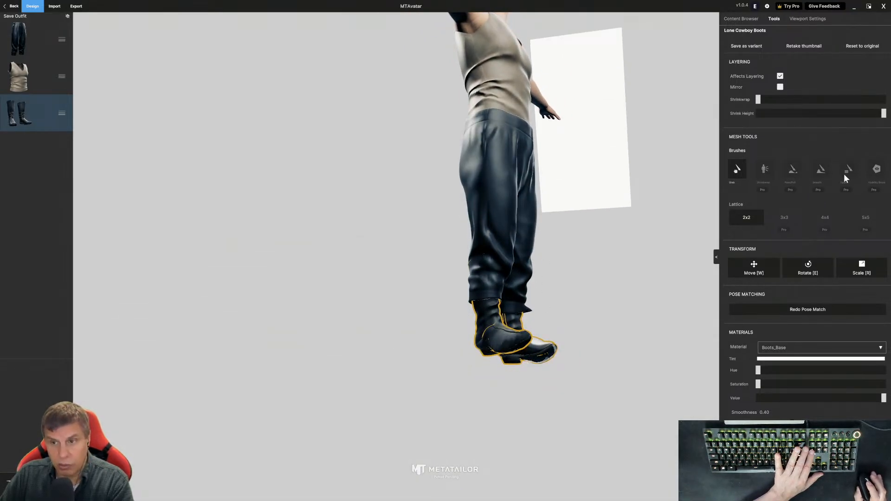
left_click_drag(638, 280, 578, 283)
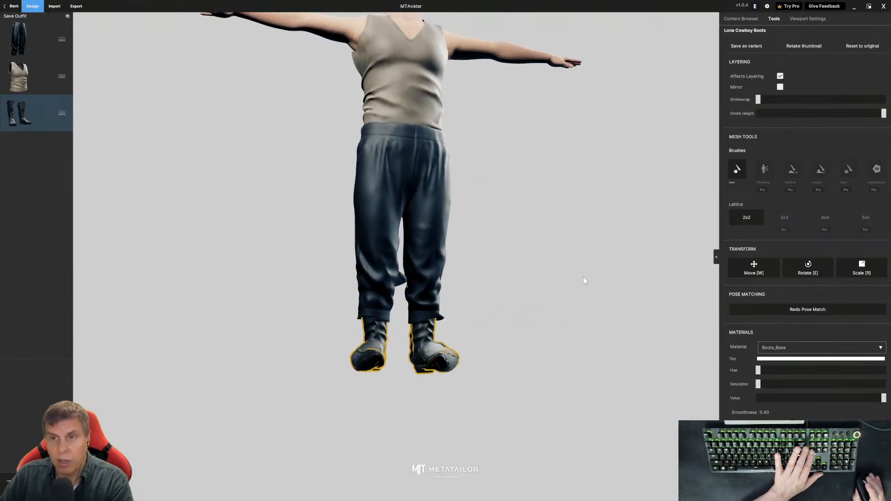
Step: Visit the MetaTailor website from the Pro offer, open the account page, and return to the MTAvatar project
left_click(793, 6)
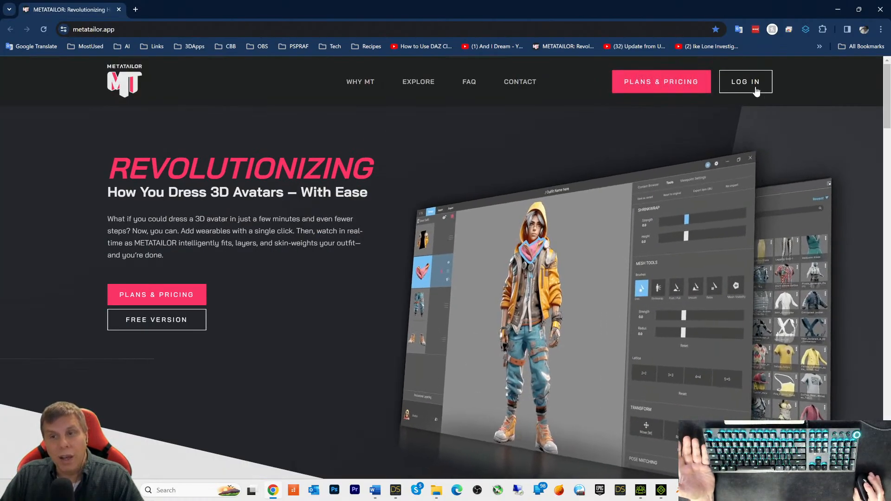
left_click(755, 86)
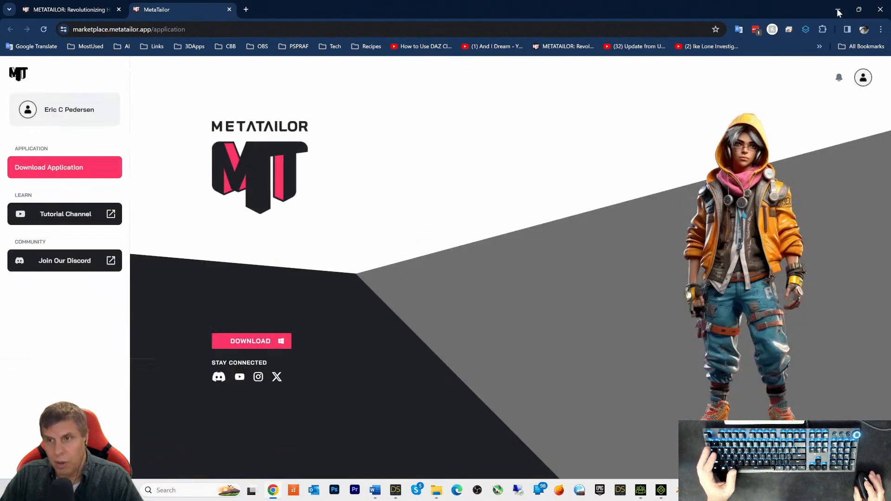
left_click(838, 11)
scroll(552, 169, "up", 3)
scroll(497, 141, "down", 4)
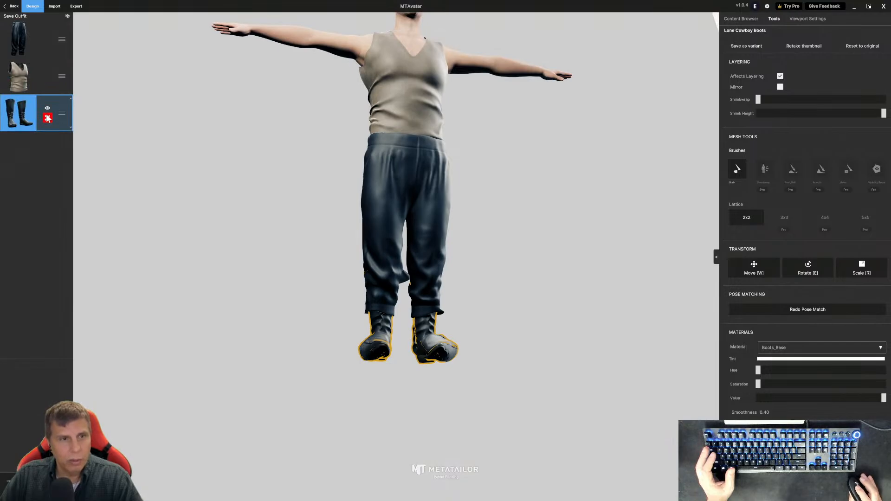
Step: Remove the Lone Cowboy Boots from the outfit and reopen the MTAvatar project from the project list
left_click(47, 118)
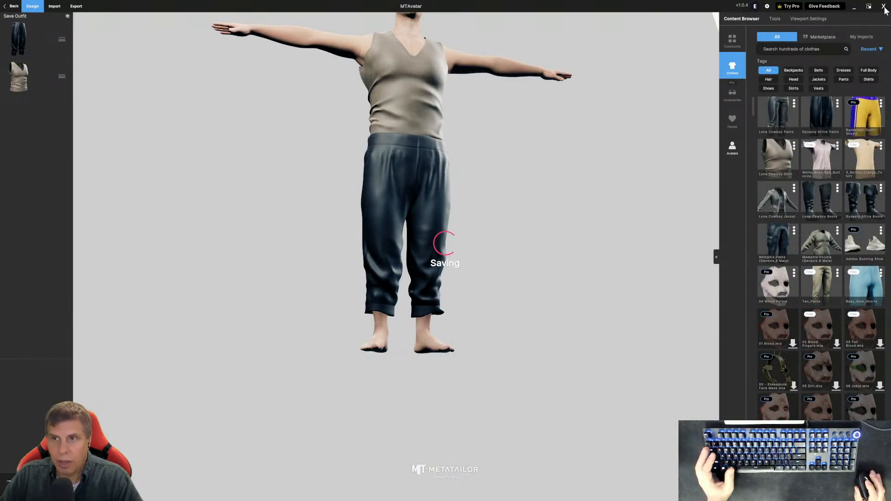
left_click(11, 6)
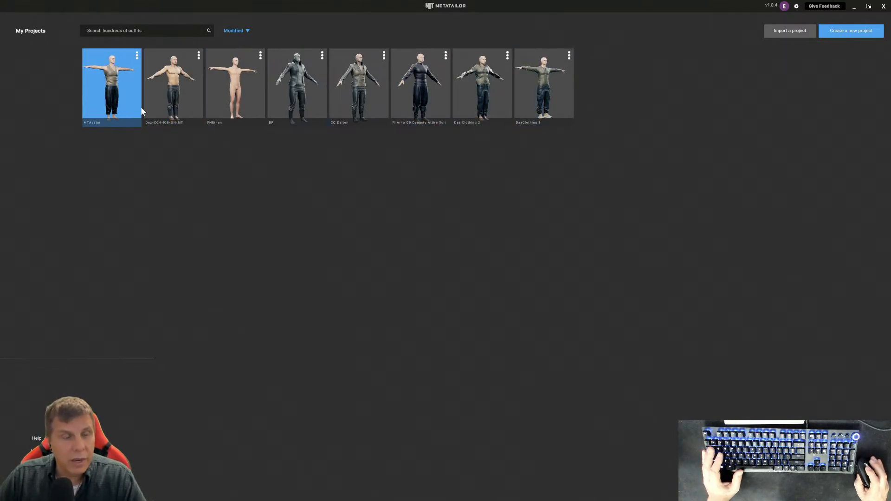
left_click(112, 106)
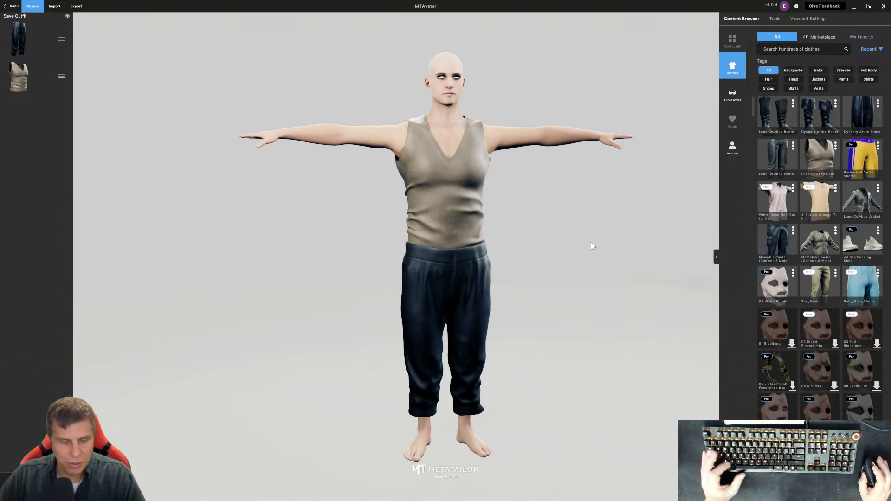
left_click_drag(667, 251, 562, 237)
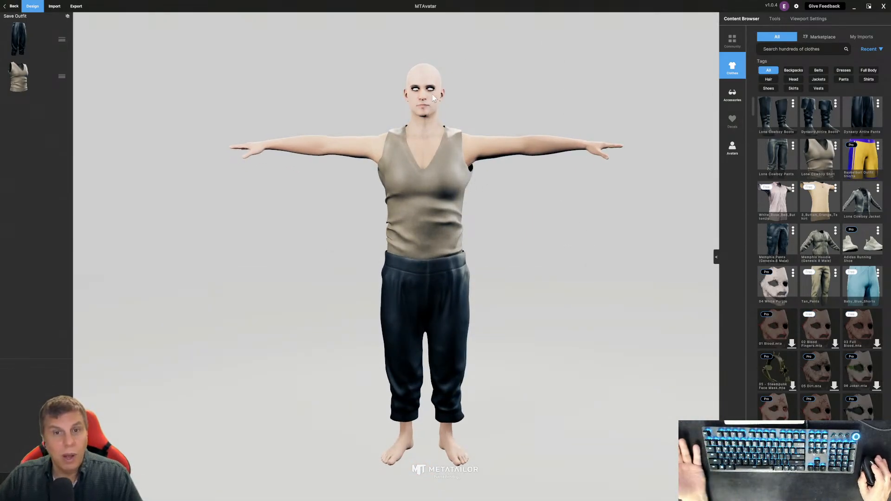
Step: Expand the content browser to view more of the clothing library and collapse it again
left_click(716, 258)
mouse_move(45, 92)
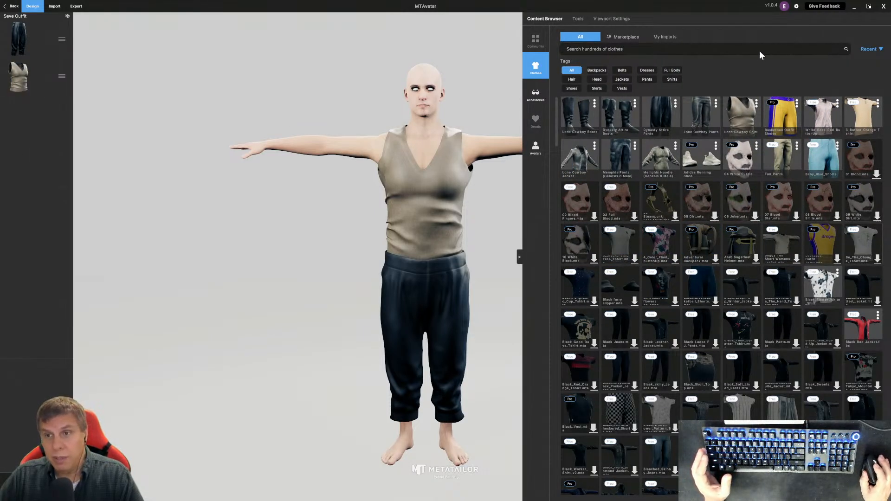
left_click(519, 258)
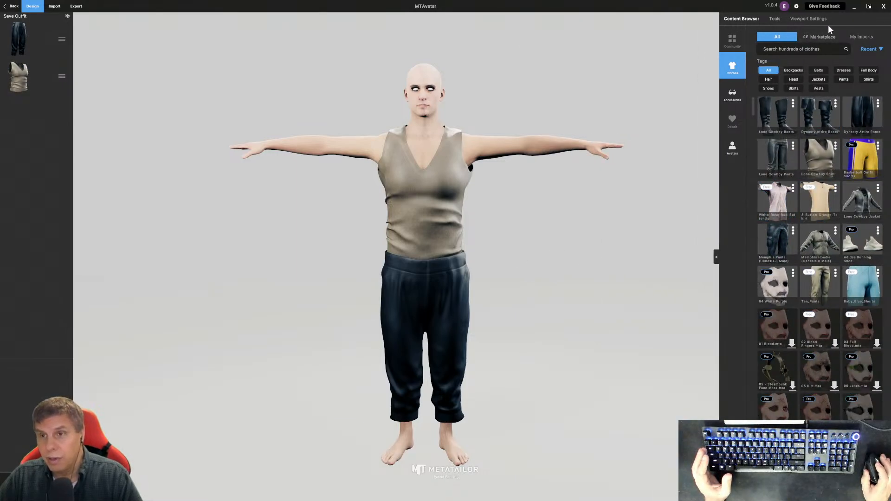
Step: Swap the current avatar for METATAILOR_Male_TPose from the avatar library, transferring the equipped clothes to it
left_click(806, 19)
left_click(744, 18)
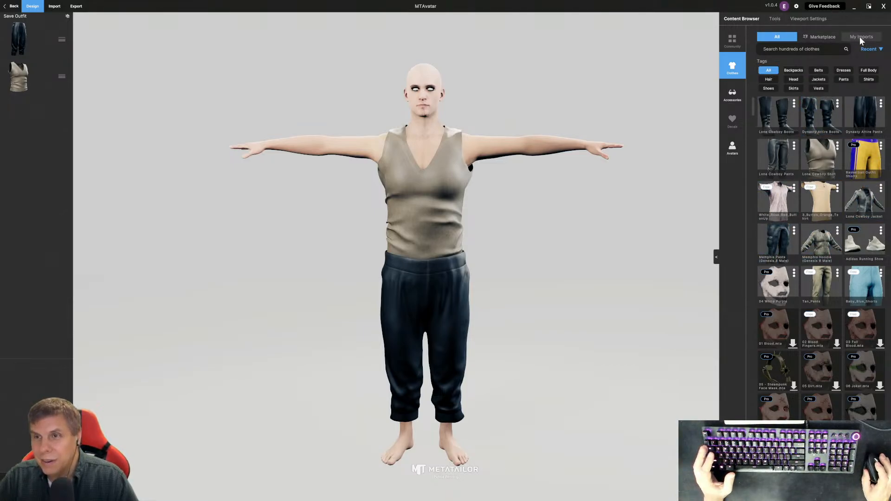
left_click(733, 148)
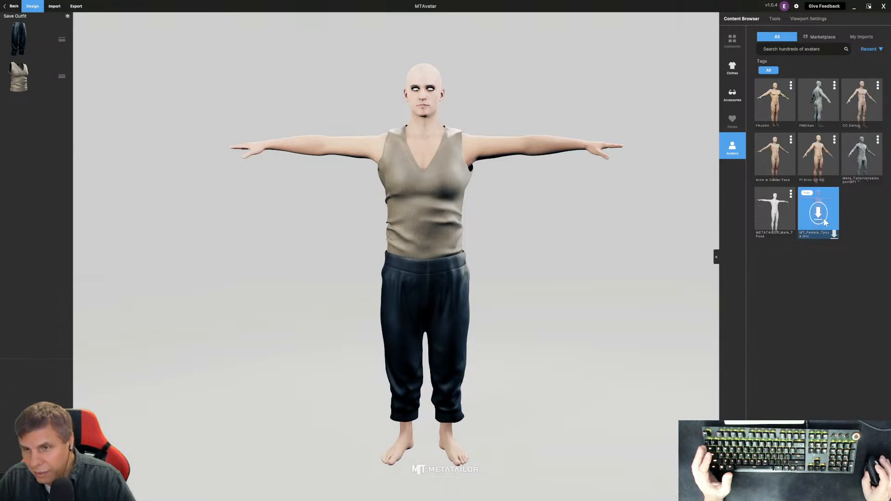
left_click(773, 216)
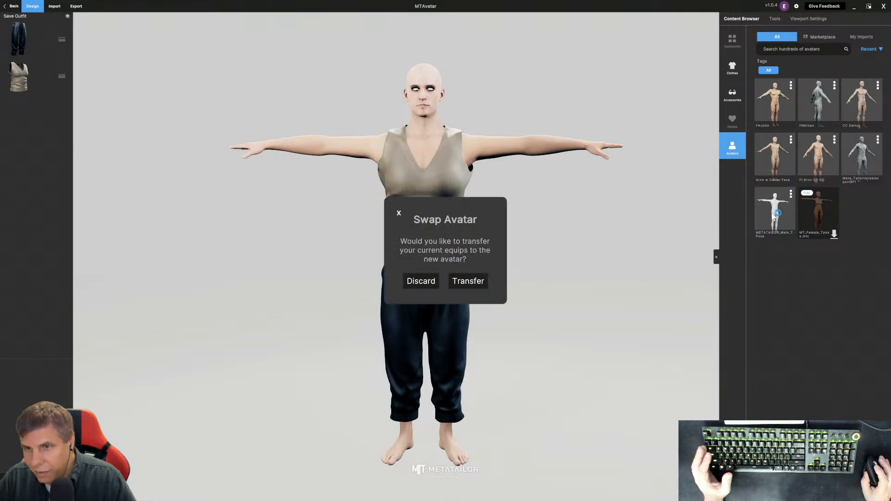
left_click(481, 280)
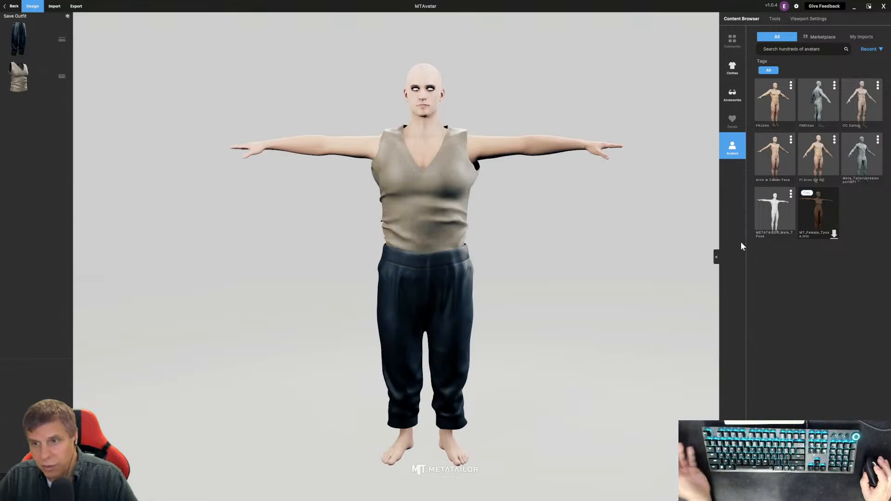
Step: Download the free MT_Female_Tpose avatar and swap to it, transferring the equipped clothes
left_click(819, 219)
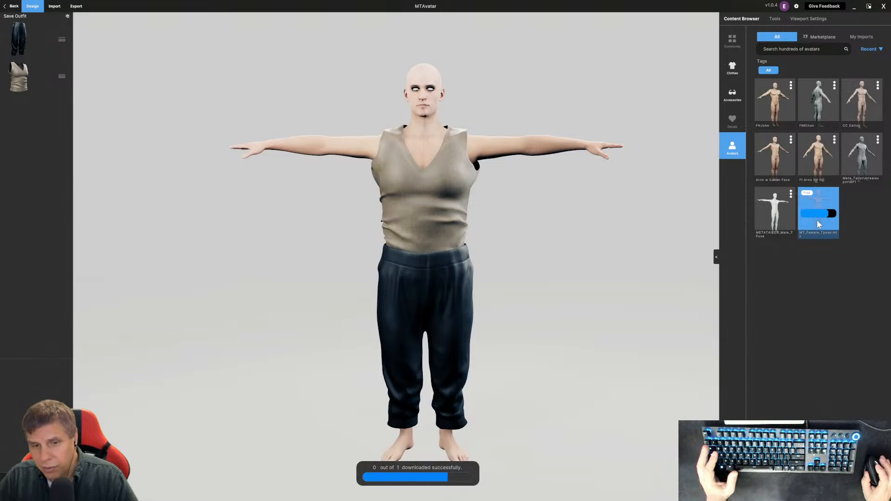
left_click(817, 216)
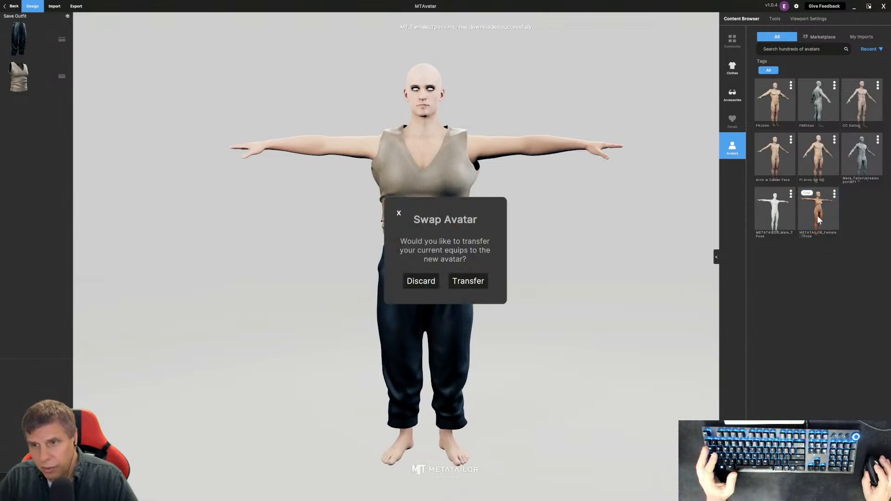
left_click(459, 279)
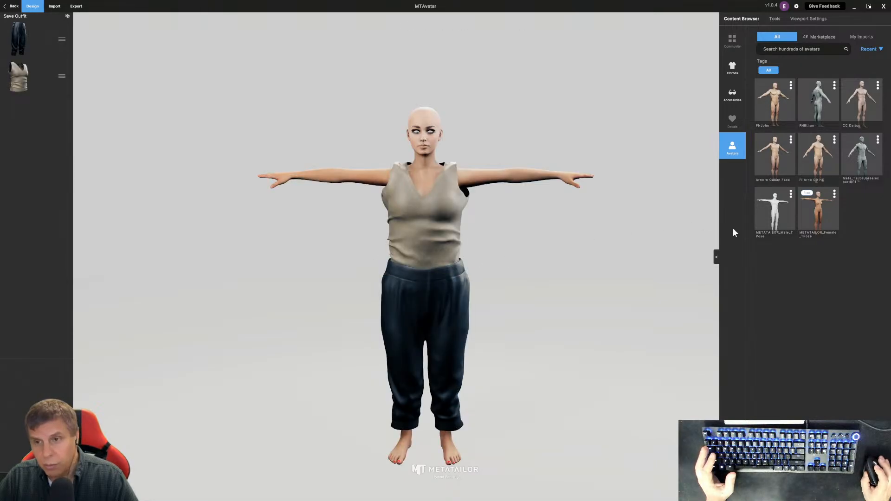
Step: Swap back to the METATAILOR_Male_TPose avatar, transferring the equipped clothes
left_click(767, 216)
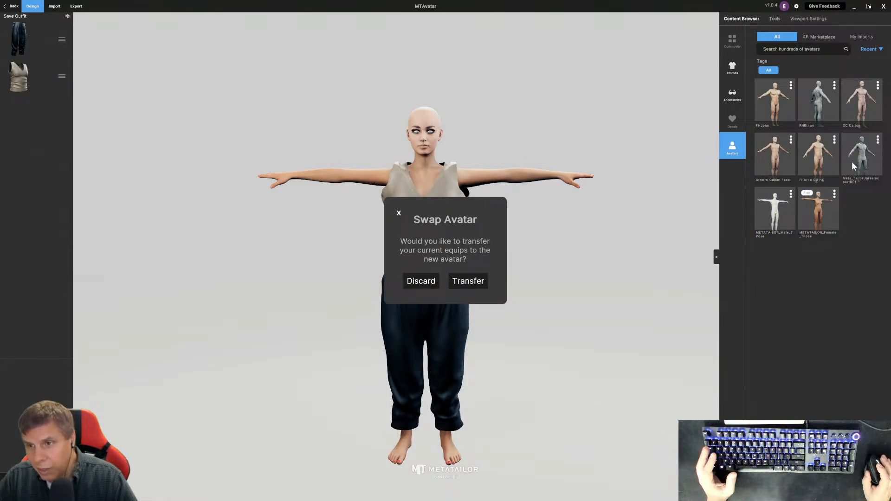
left_click(470, 280)
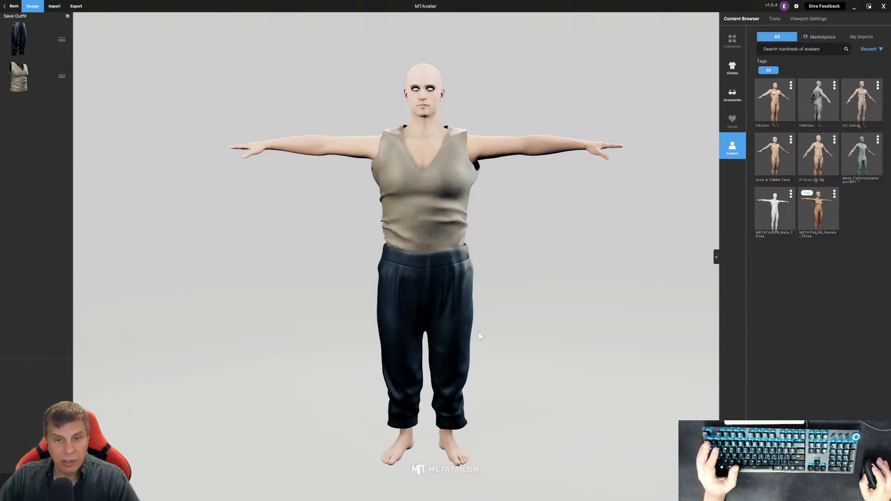
Step: Scale the Lone Cowboy Shirt narrower across its width so it fits closer to the torso, and confirm the transform
scroll(583, 294, "up", 2)
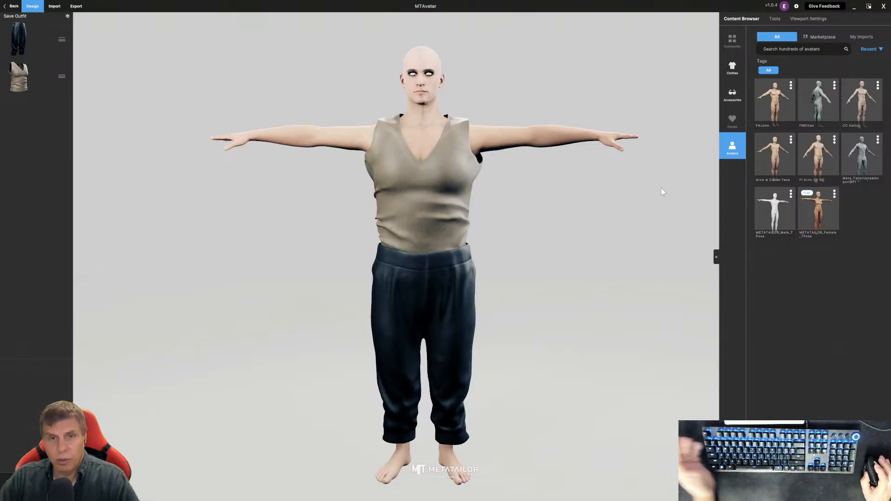
left_click(27, 77)
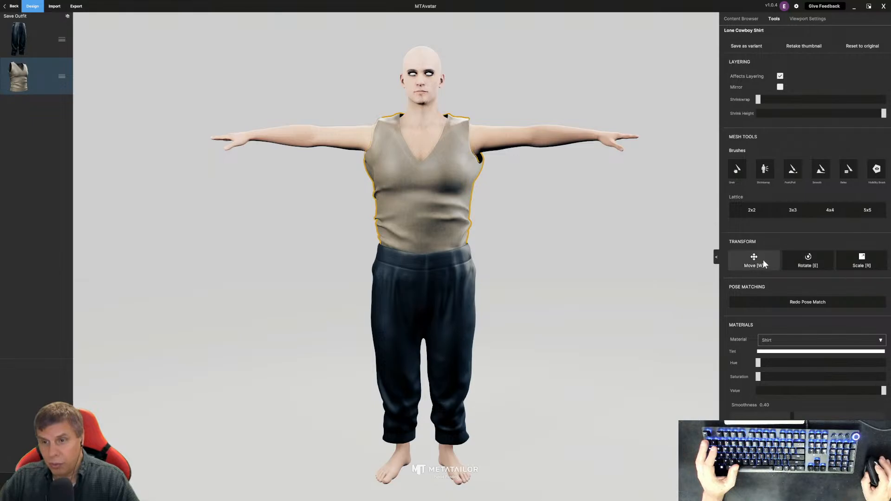
left_click(848, 262)
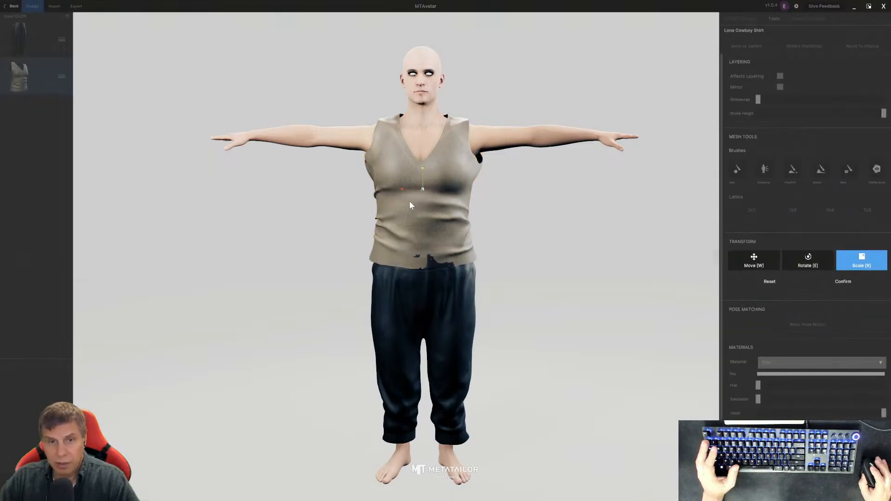
left_click_drag(400, 189, 403, 190)
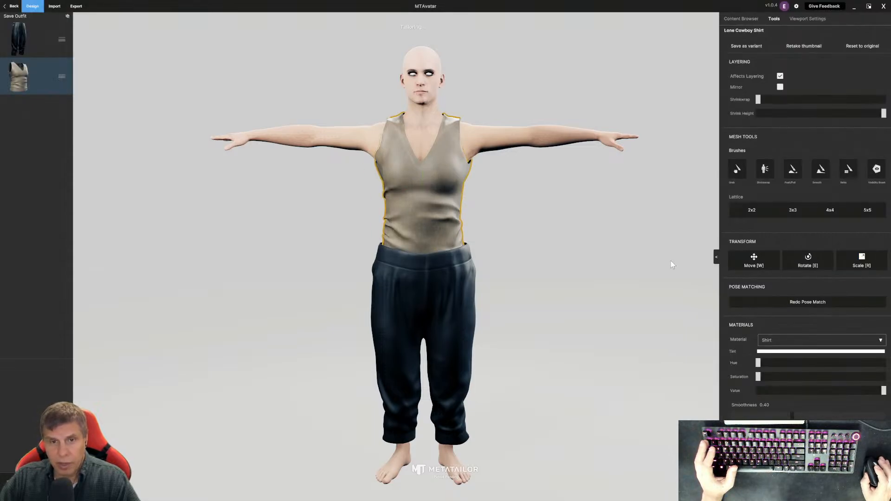
Step: Scale the Dynasty Attire Pants slightly narrower across their width and confirm the transform
left_click(49, 54)
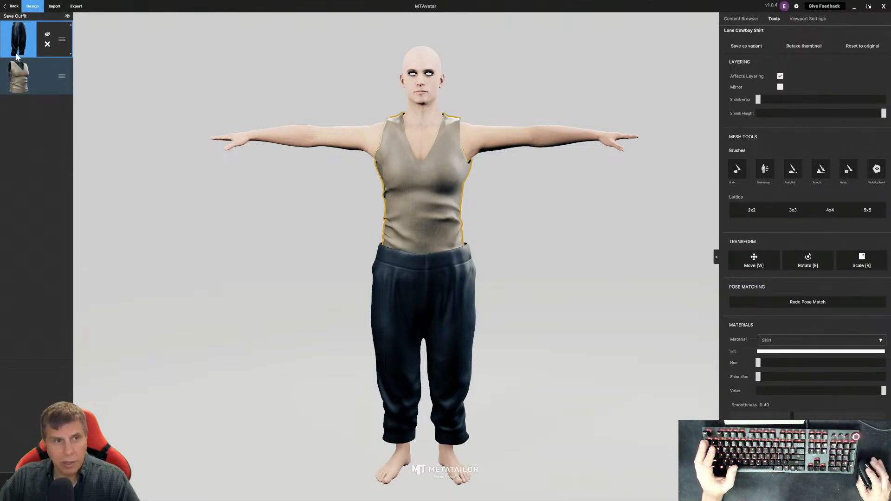
left_click(857, 265)
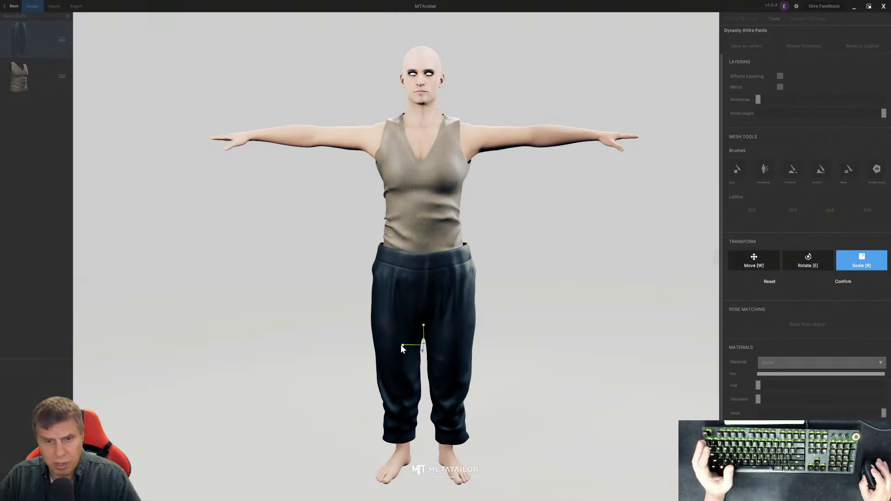
left_click_drag(401, 345, 402, 346)
mouse_move(563, 332)
left_mouse_down("alt")
mouse_move(400, 388)
mouse_move(388, 408)
mouse_move(434, 364)
mouse_move(572, 331)
left_mouse_up("alt")
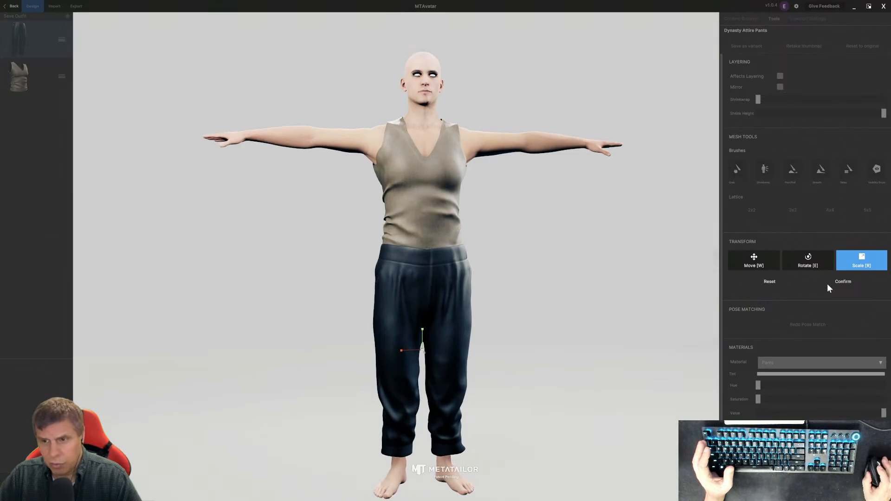
left_click(844, 282)
left_click_drag(636, 312, 663, 292, "alt")
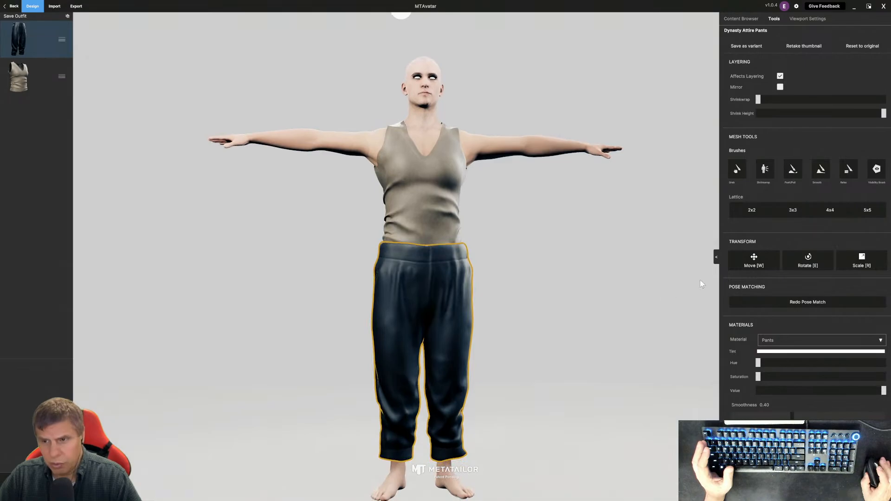
Step: Stretch the Dynasty Attire Pants vertically and move them down so the hems reach the ankles
left_click(862, 263)
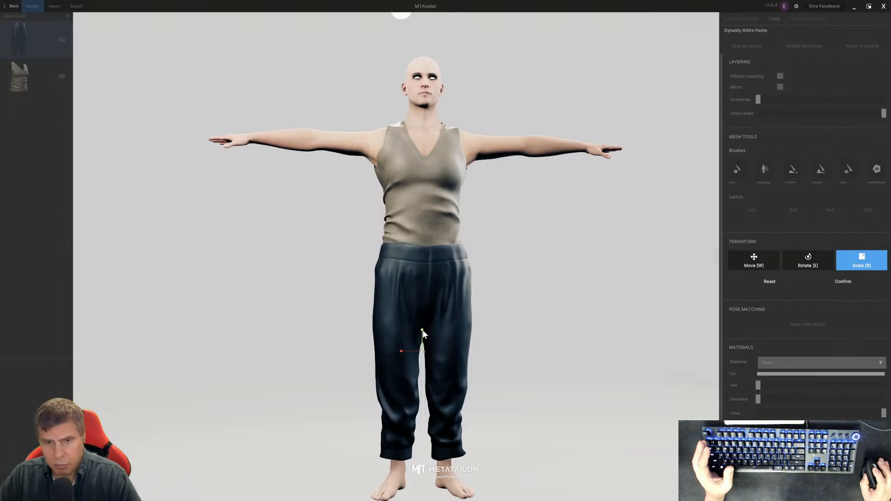
left_click_drag(422, 329, 425, 327)
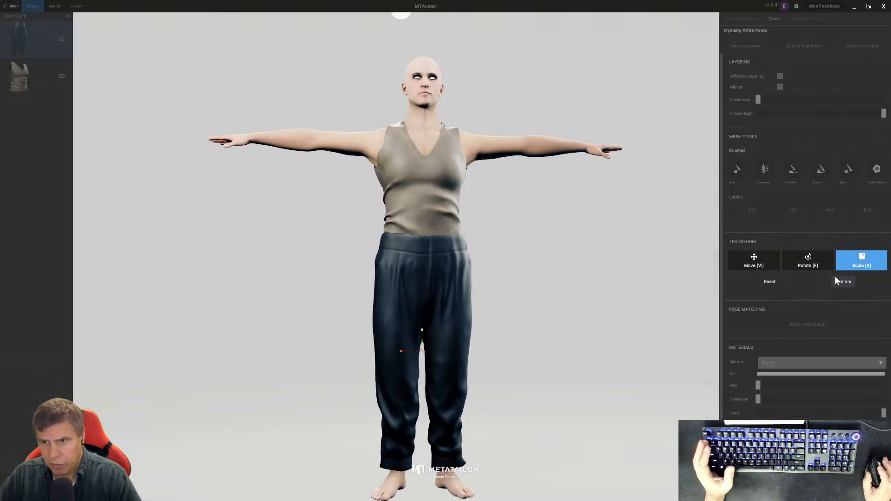
left_click(761, 263)
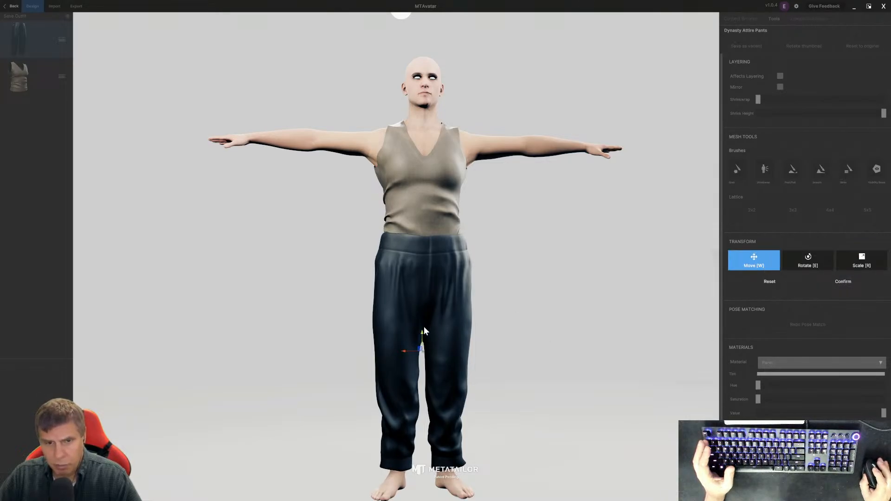
left_click_drag(422, 334, 422, 343)
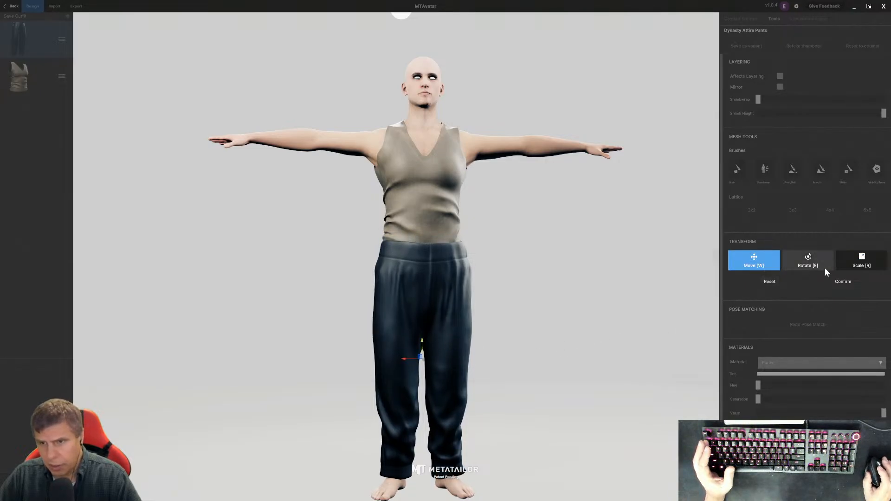
Step: Scale the Dynasty Attire Pants down slightly and uniformly, and confirm the transform
left_click(861, 262)
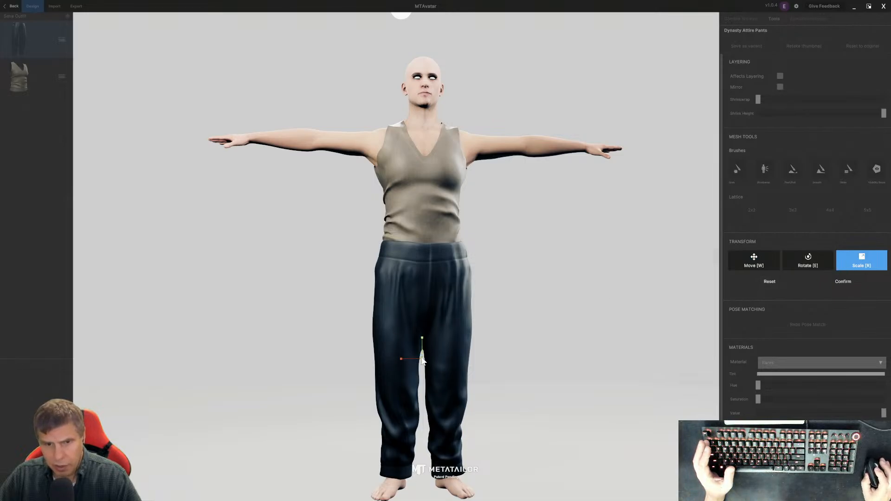
left_click_drag(422, 362, 421, 361)
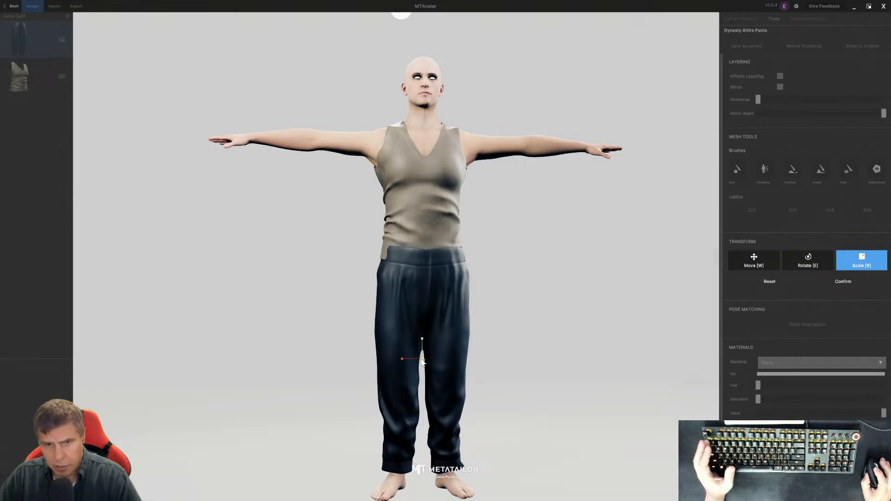
left_click(843, 281)
Step: Examine the fit of the shirt and pants on the whole avatar from the front and the side
left_click_drag(592, 318, 612, 246, "alt")
scroll(598, 258, "down", 2)
scroll(598, 257, "down", 3)
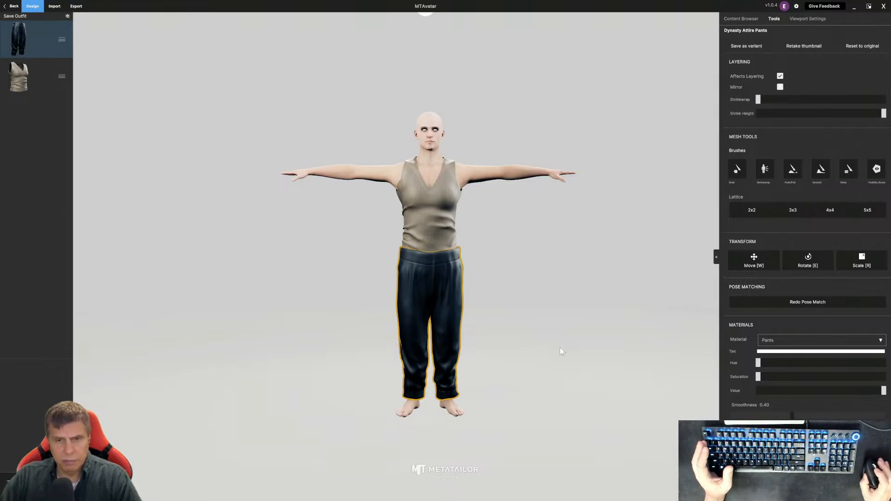
left_click_drag(579, 280, 603, 241, "alt")
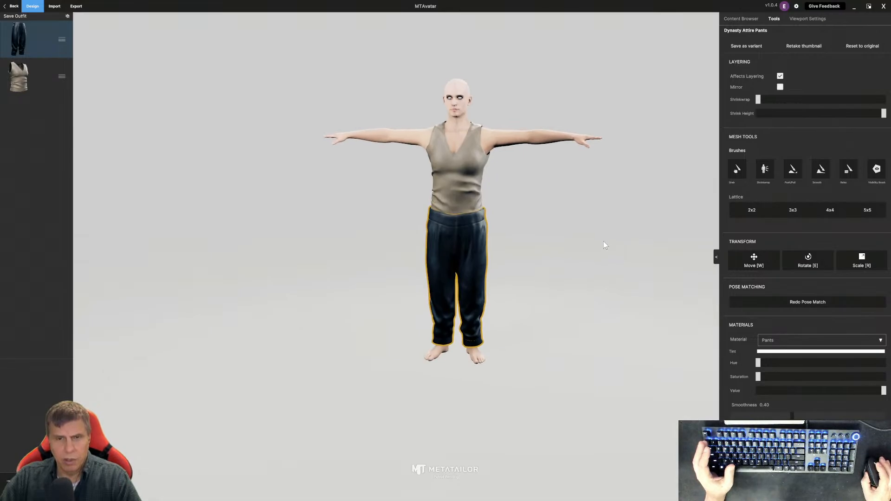
key("w")
scroll(593, 230, "up", 3)
middle_click_drag(617, 189, 587, 245)
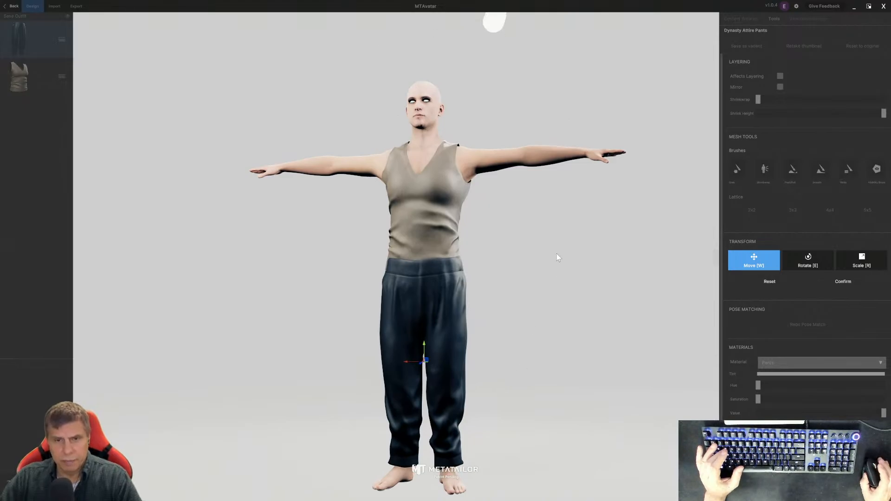
mouse_move(563, 341)
right_mouse_down()
mouse_move(574, 362)
mouse_move(552, 321)
mouse_move(548, 334)
mouse_move(579, 337)
right_mouse_up()
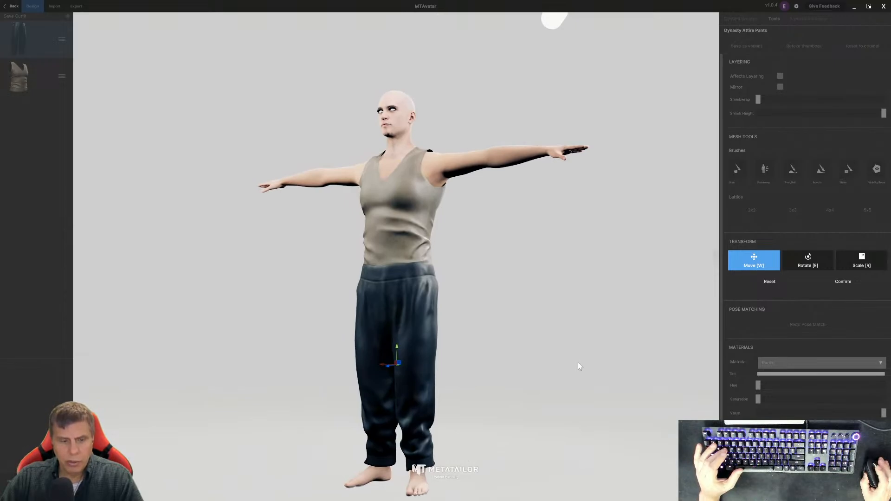
mouse_move(579, 405)
right_mouse_down()
mouse_move(594, 410)
mouse_move(576, 401)
mouse_move(584, 399)
right_mouse_up()
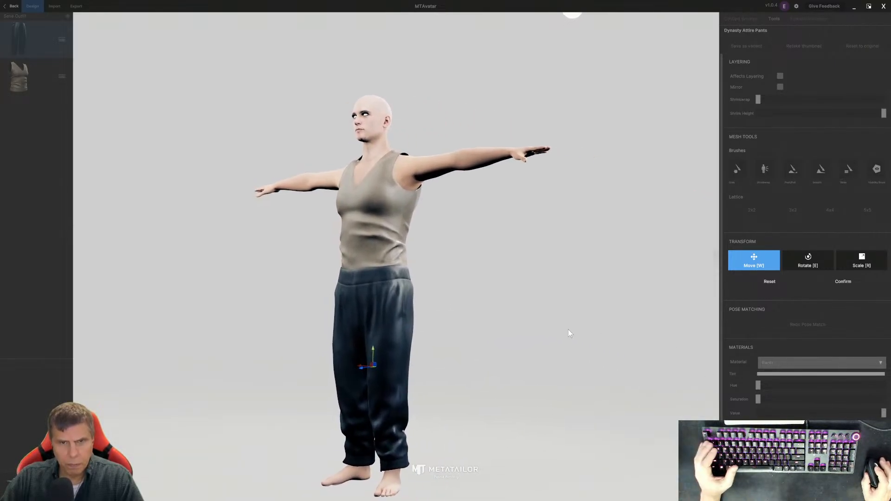
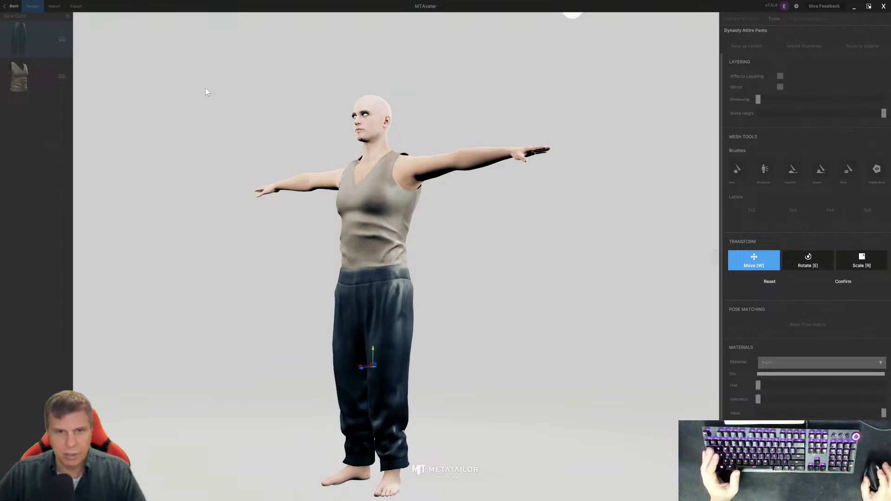
Step: Switch to DAZ Studio and clear the FI Arno G9 HD figure from the scene
key("super")
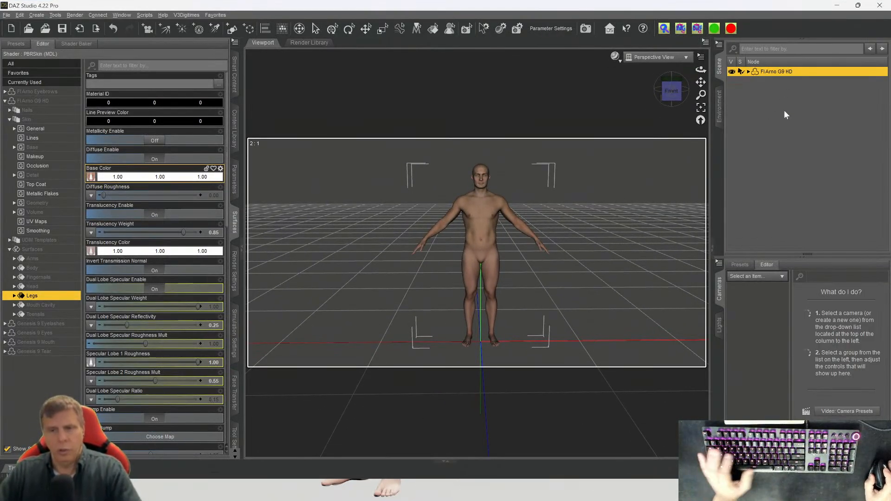
key("Delete")
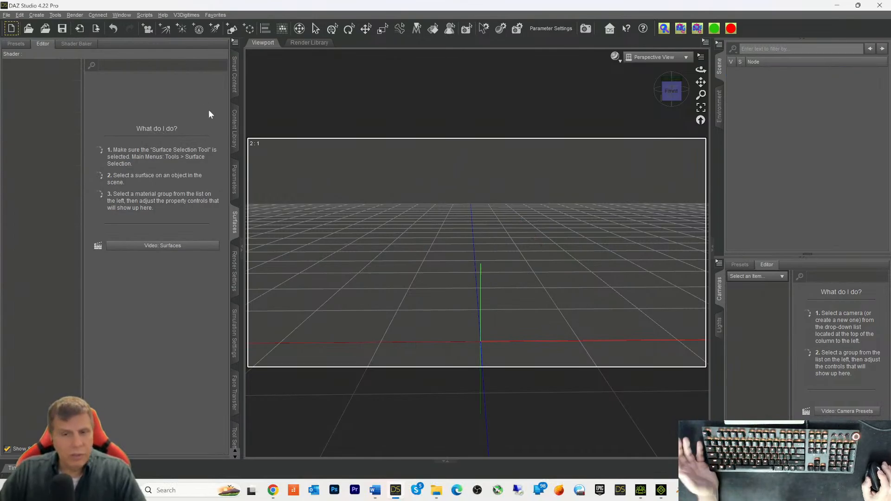
Step: Return from the Arno HD product to the full product library and filter it to the Wardrobe category
left_click(237, 86)
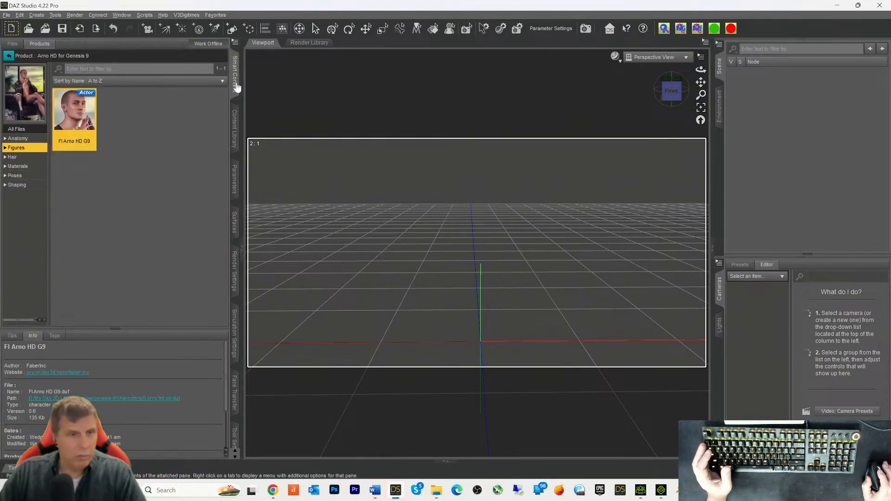
left_click(8, 55)
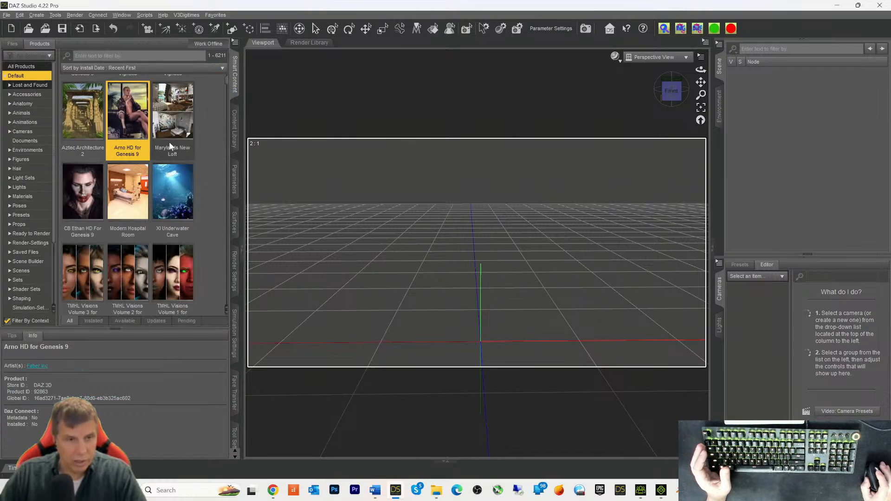
scroll(168, 153, "down", 5)
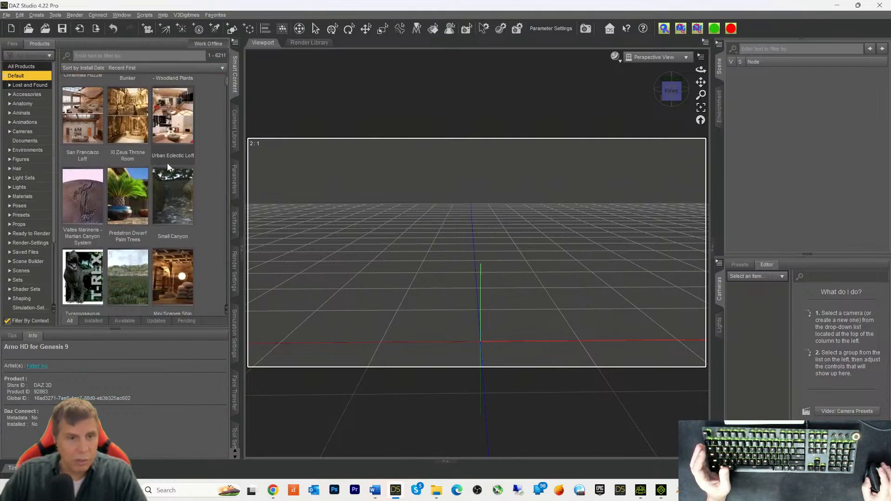
scroll(168, 165, "down", 3)
scroll(25, 257, "down", 3)
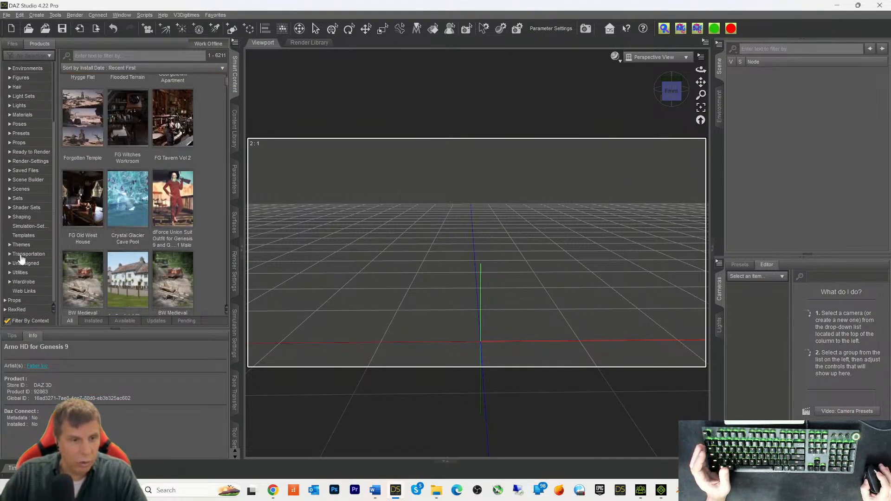
left_click(24, 282)
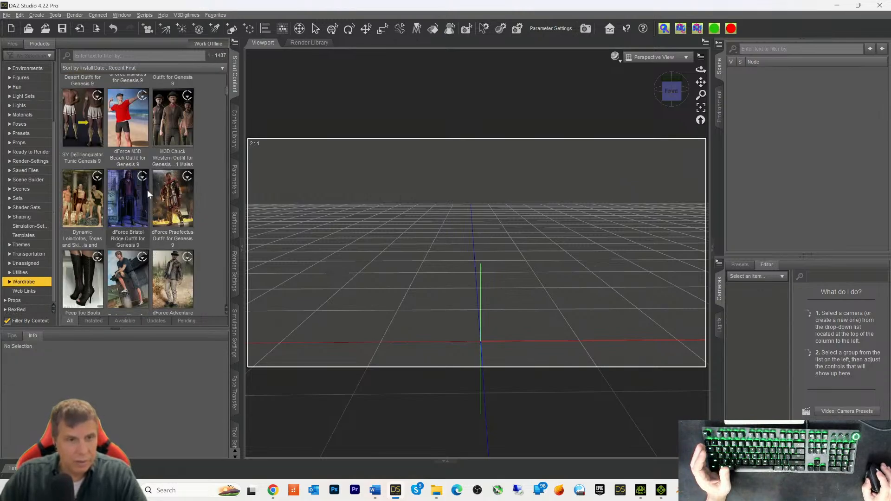
Step: Browse the wardrobe products for a male outfit to export
mouse_move(168, 140)
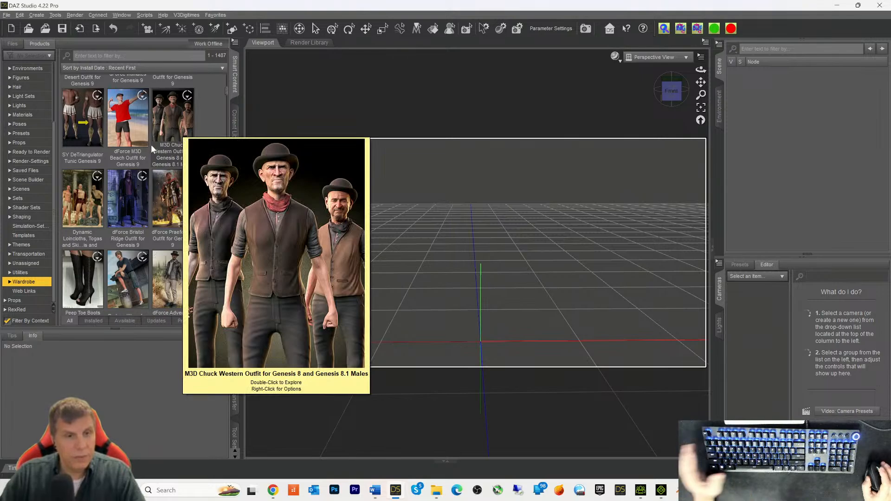
scroll(172, 153, "down", 3)
scroll(158, 188, "down", 5)
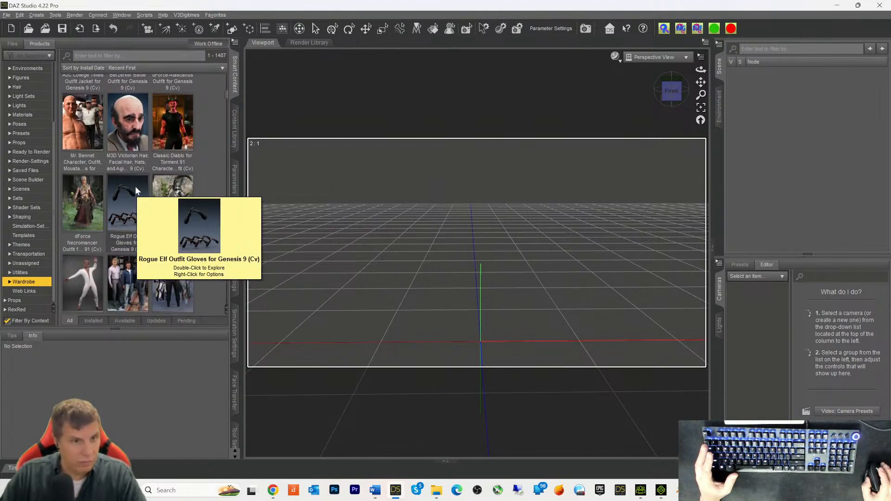
scroll(135, 185, "down", 3)
mouse_move(144, 191)
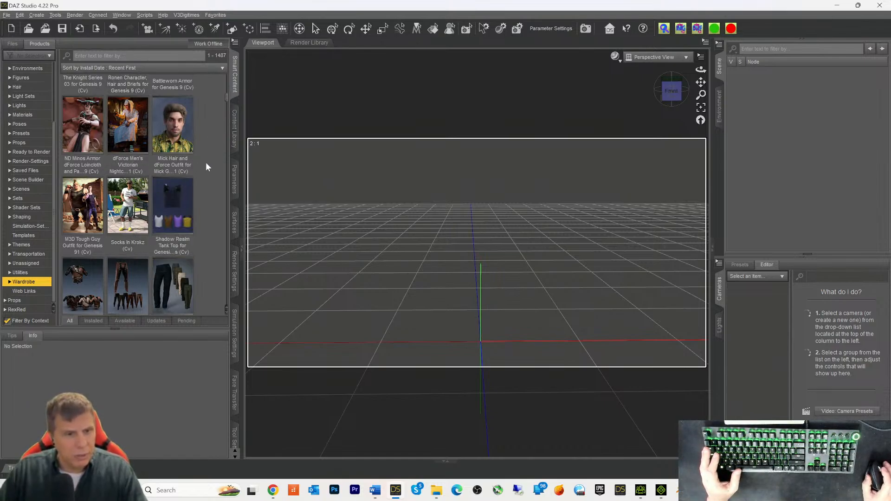
scroll(205, 172, "down", 5)
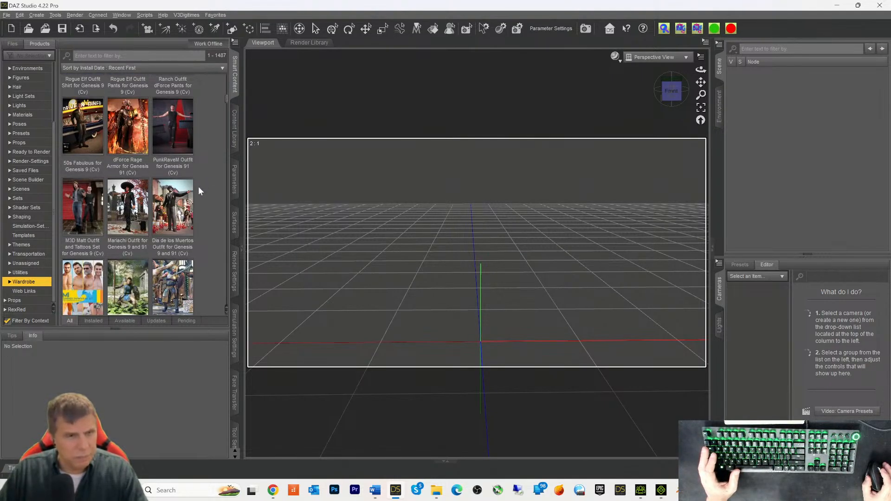
scroll(98, 221, "up", 5)
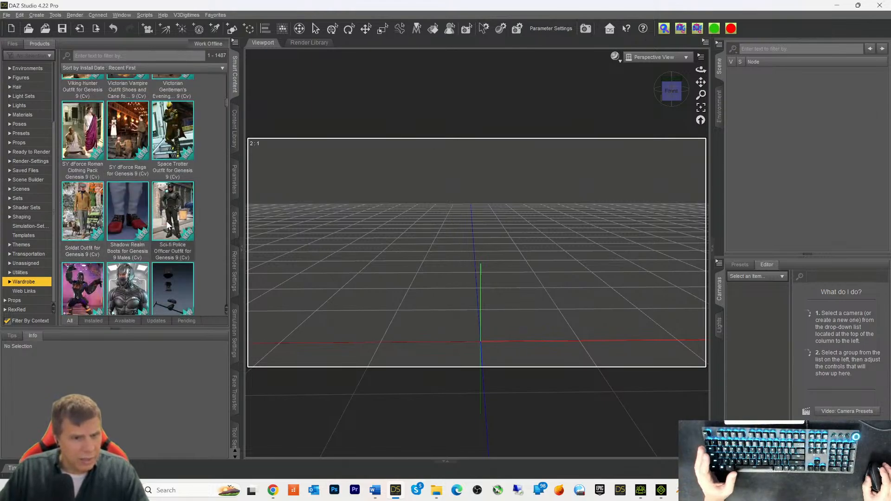
mouse_move(169, 225)
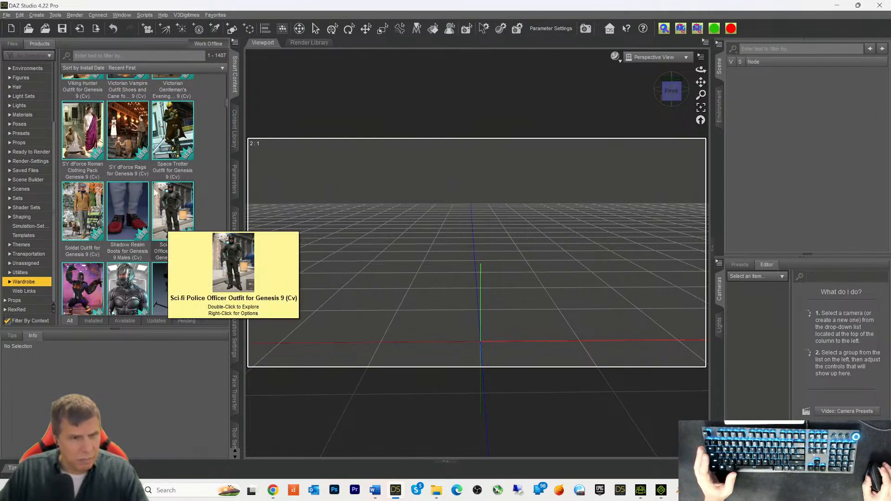
Step: Add the SYdGR 06 Tunic Long Genesis 8 Male from the SY dForce Roman Clothing Pack Genesis 9 (Cv) to the empty scene
left_click(92, 142)
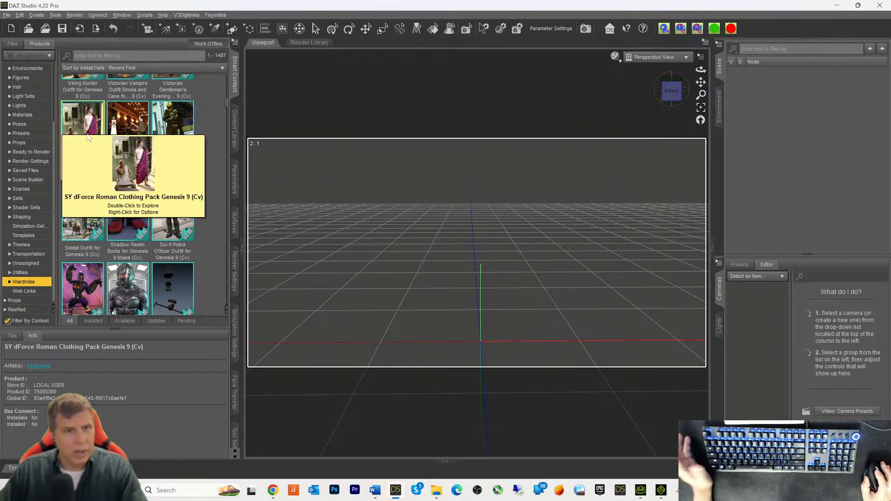
double_click(89, 136)
left_click(161, 122)
left_click_drag(163, 122, 263, 153)
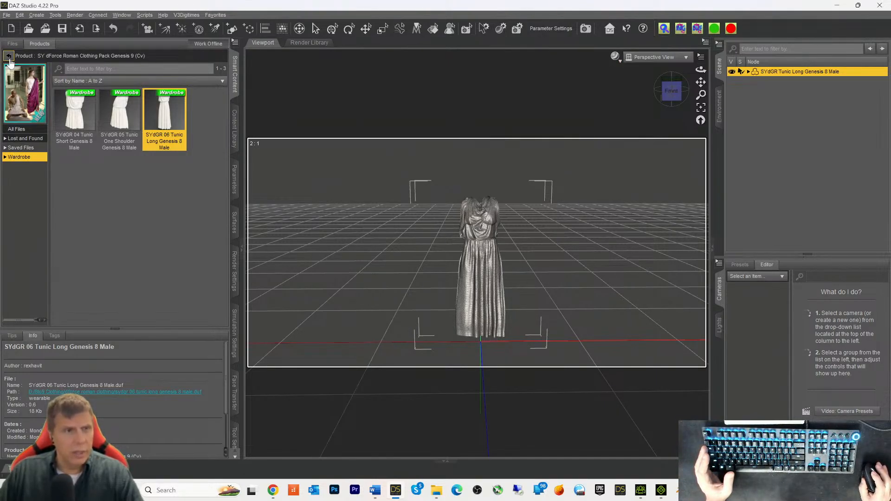
Step: Copy the long tunic's node name from the scene list, leaving the name unedited
left_click(7, 16)
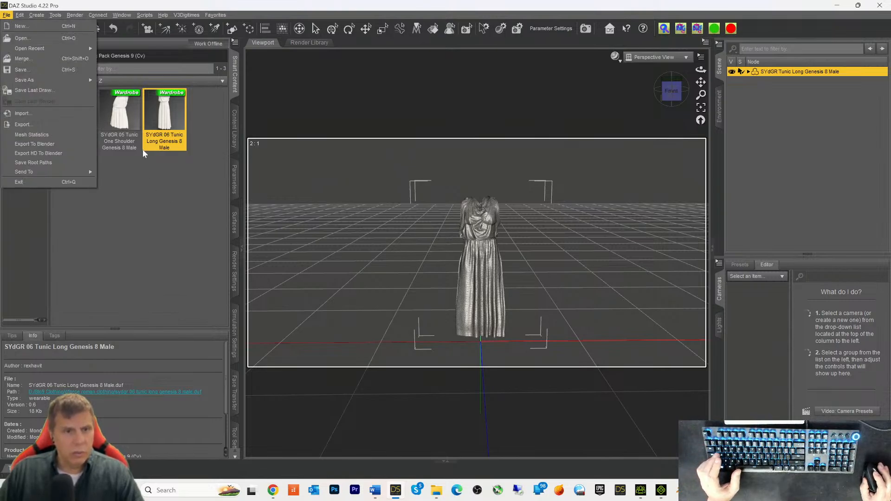
left_click(778, 121)
left_click(782, 71)
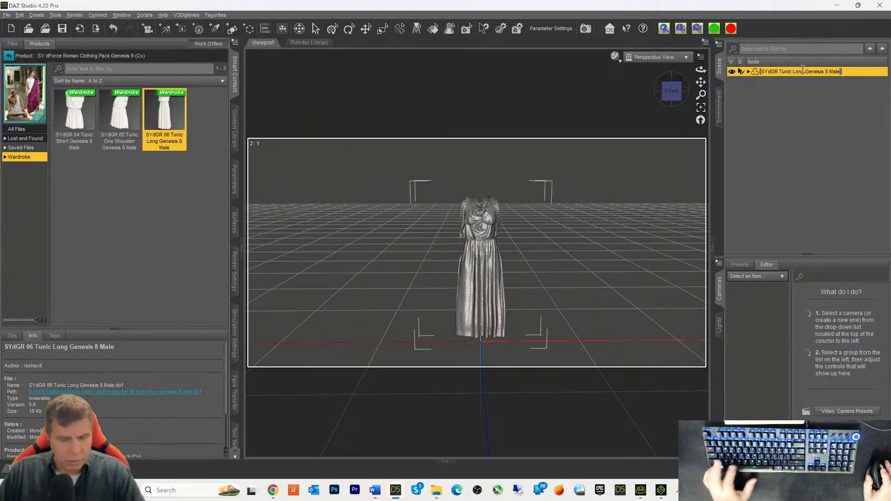
left_click(776, 115)
left_click(758, 71)
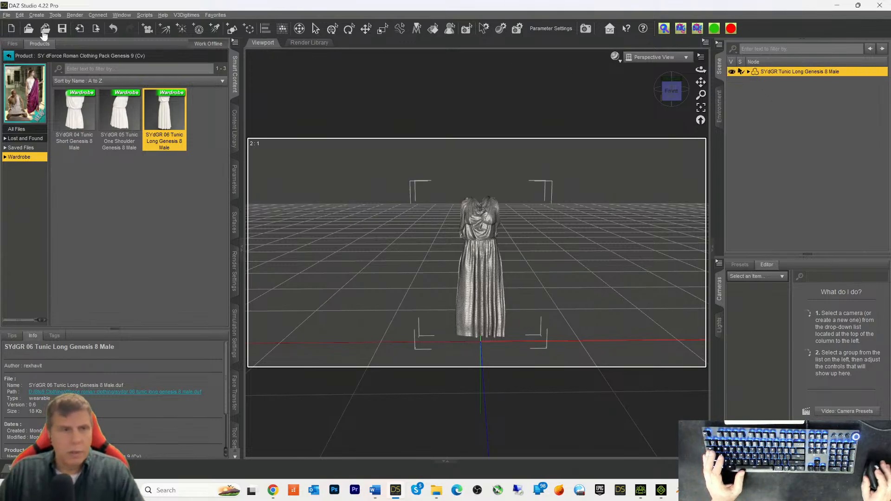
Step: Start an FBX export of the tunic and browse to MetaTailorExports > Clothing > Daz Clothing Export
left_click(7, 15)
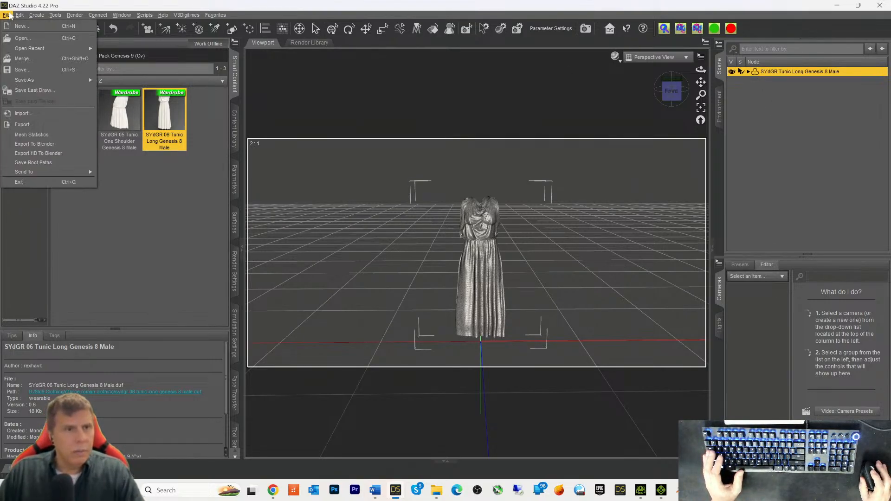
left_click(22, 124)
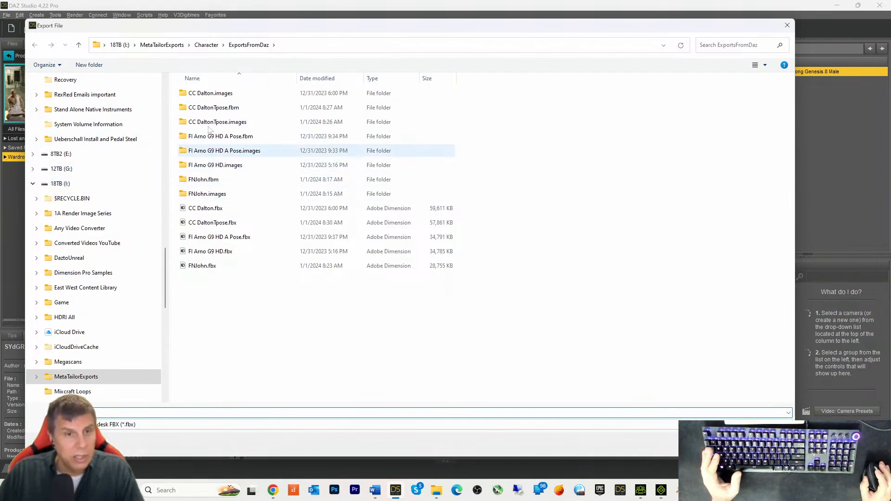
left_click(204, 47)
left_click(162, 44)
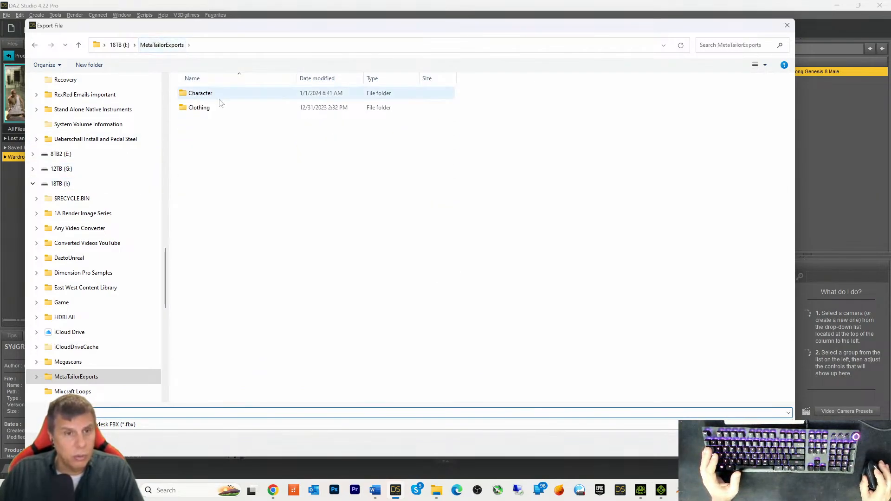
double_click(193, 108)
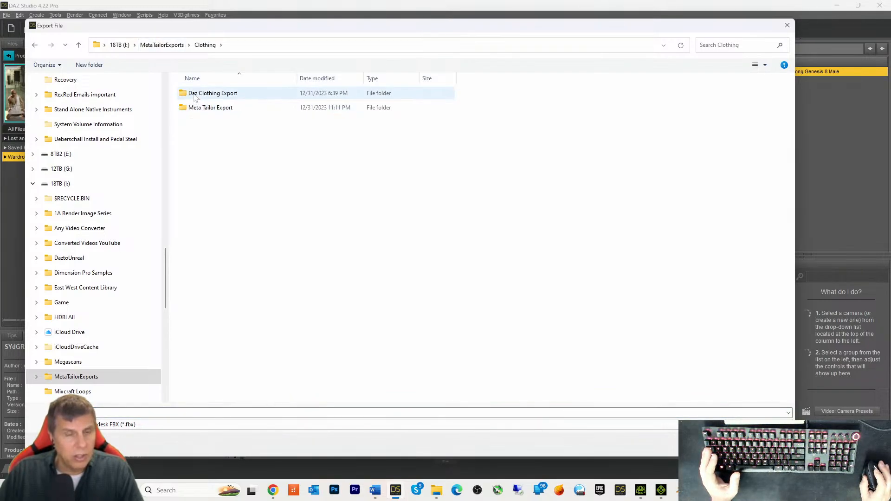
double_click(208, 93)
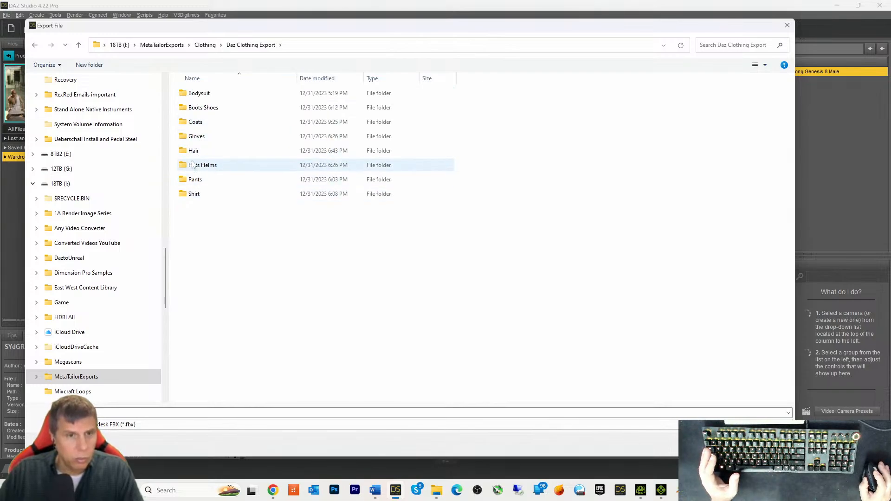
Step: Create a folder named Togas inside Daz Clothing Export and open it as the export location
right_click(188, 219)
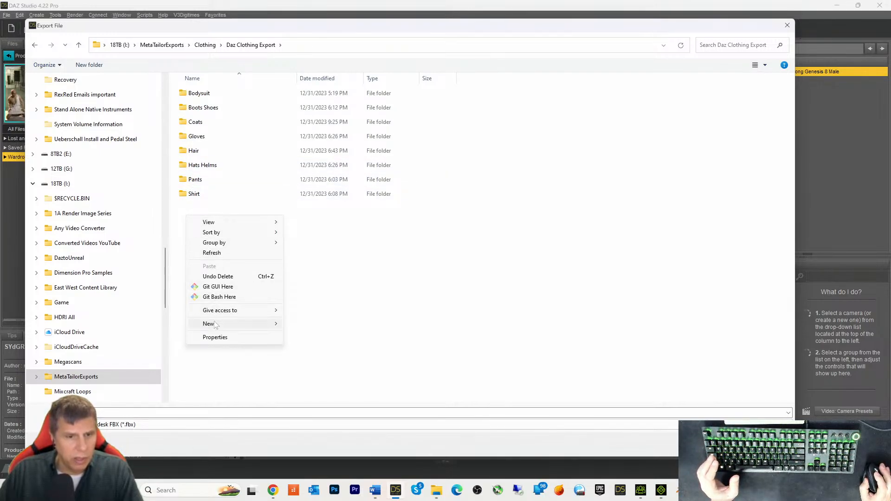
mouse_move(251, 326)
left_click(307, 325)
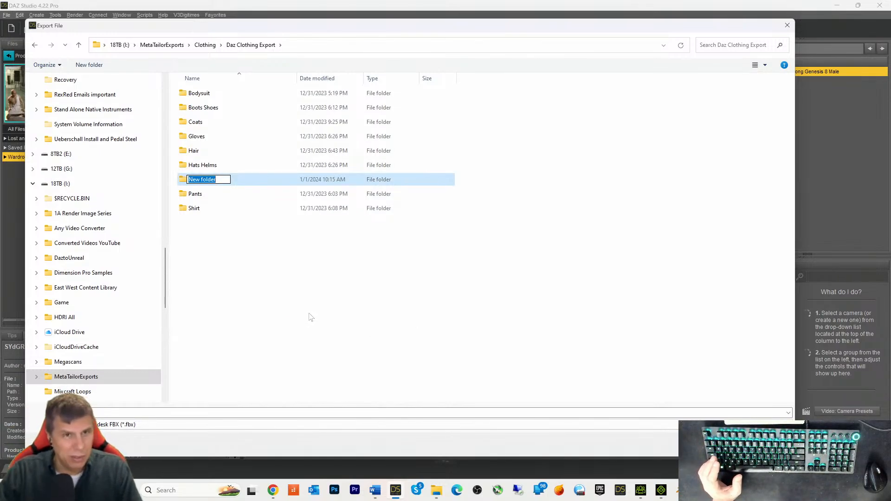
type("Togas")
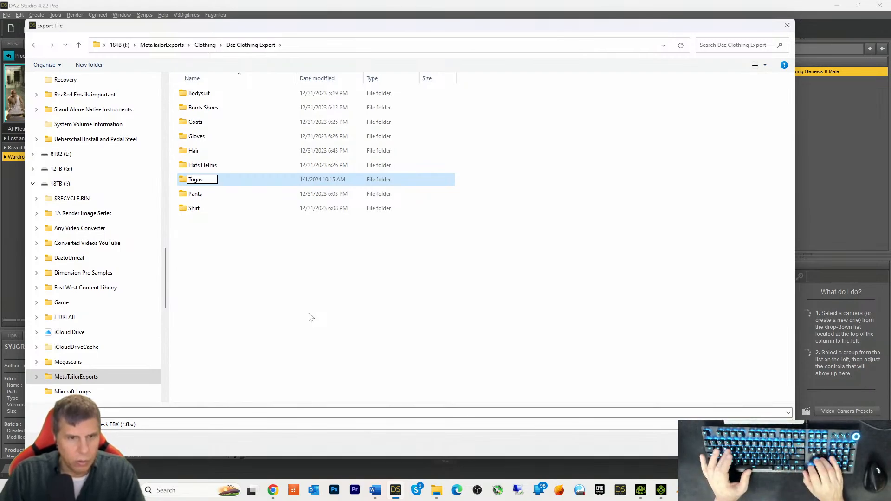
key("Return")
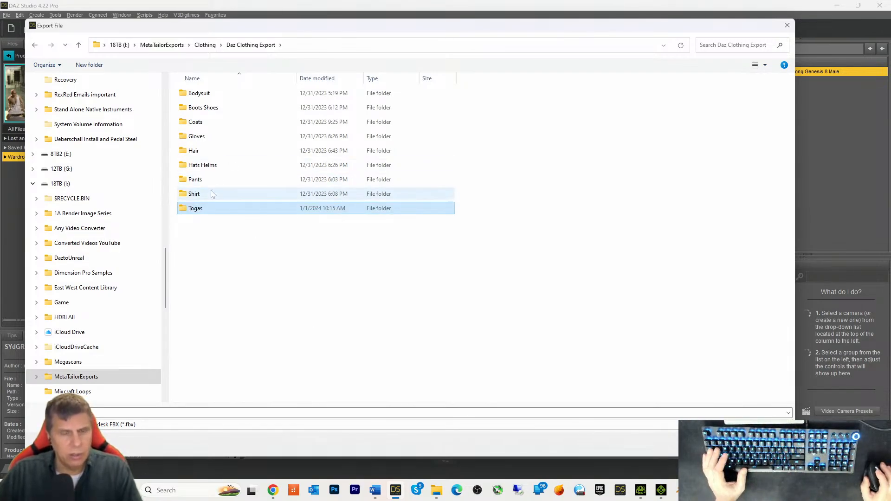
double_click(188, 209)
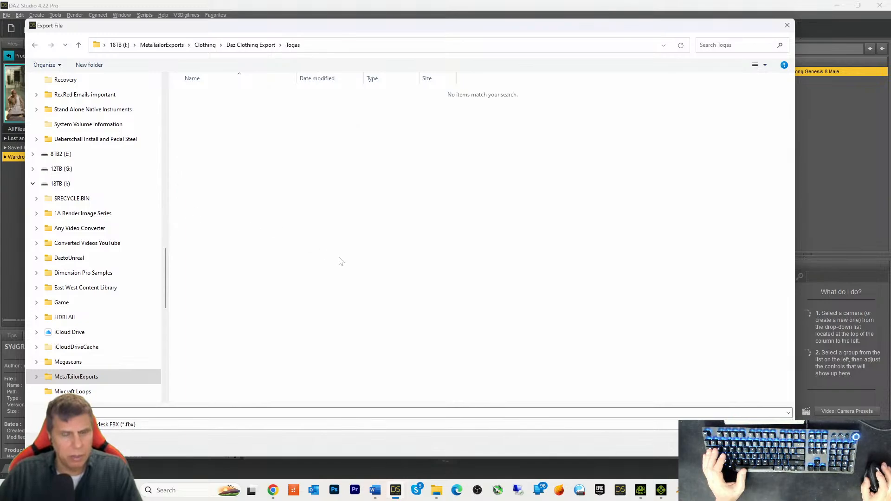
Step: Export the tunic as "SYdGR Tunic Long Genesis 8 Male" in FBX 2020 Binary format with Include Props enabled
left_click(220, 414)
type("R Tunic Long Genesis 8 Male")
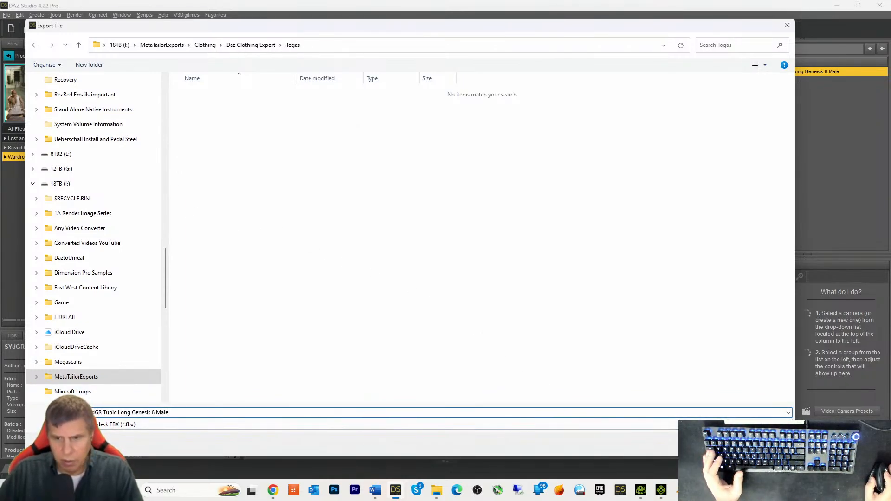
key("Return")
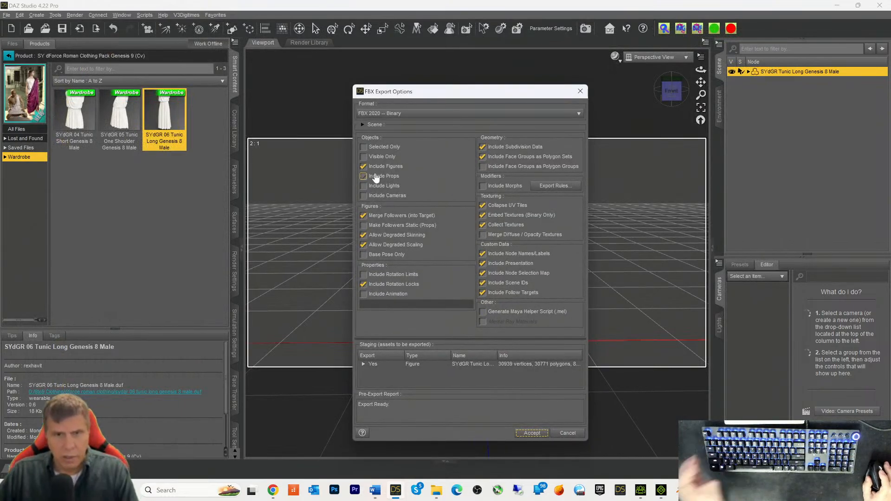
left_click(375, 177)
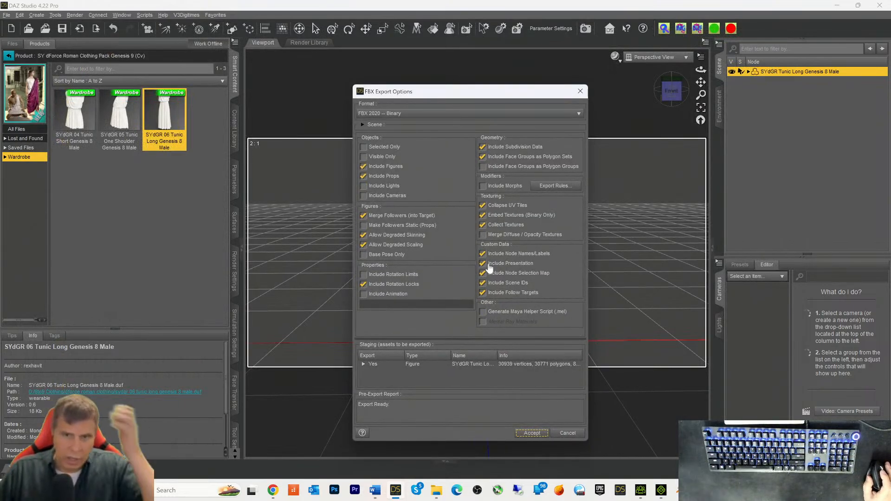
left_click(530, 434)
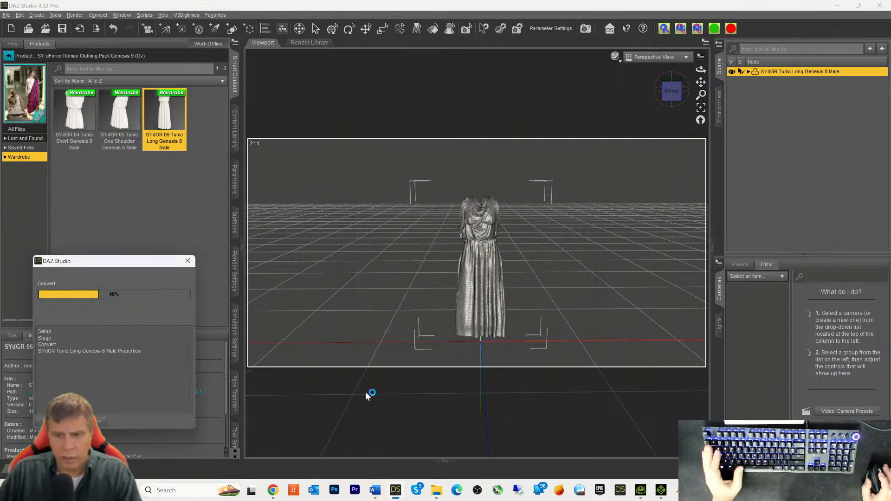
Step: Switch to MetaTailor, confirm the pants' pending transform, and remove the shirt and the pants from the avatar
mouse_move(640, 496)
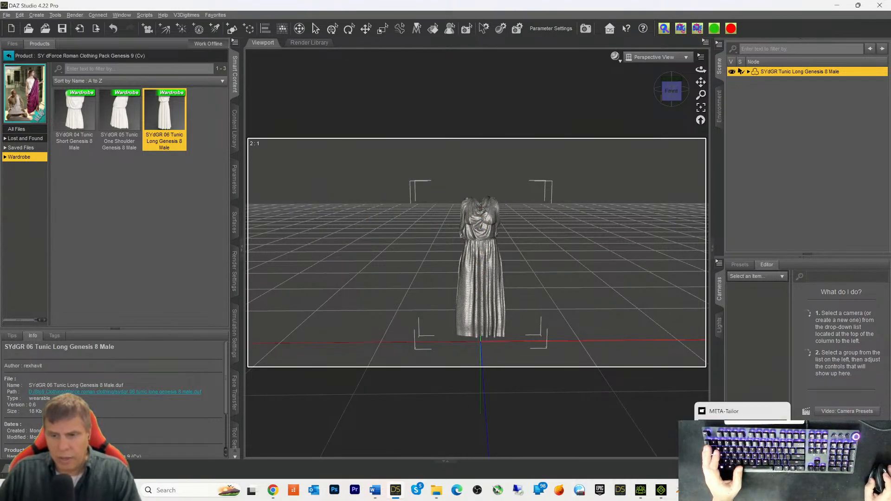
left_click(743, 490)
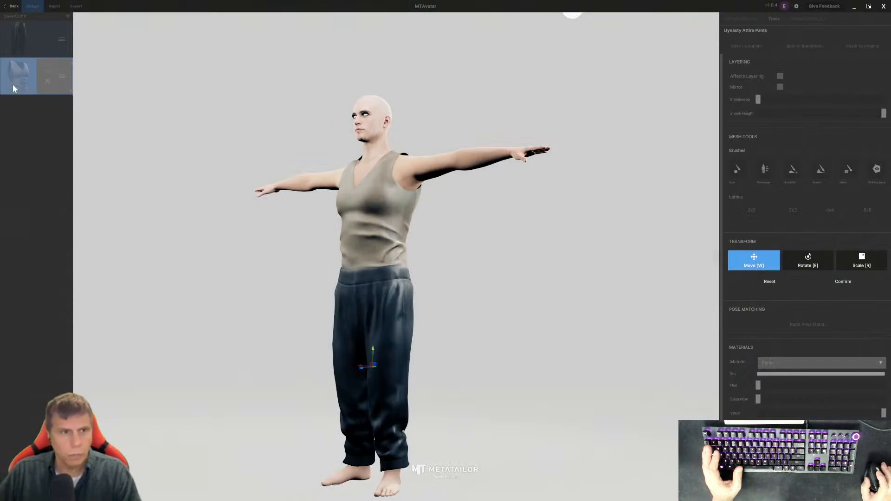
left_click(844, 282)
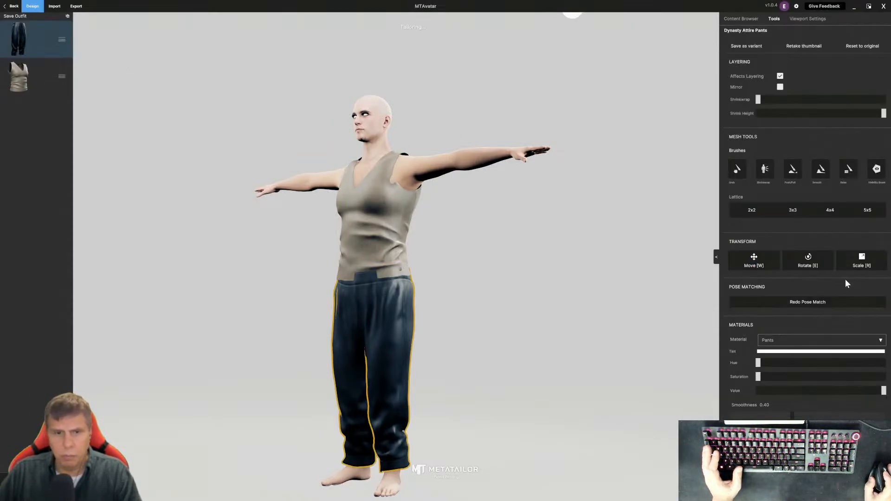
left_click(49, 86)
left_click(48, 51)
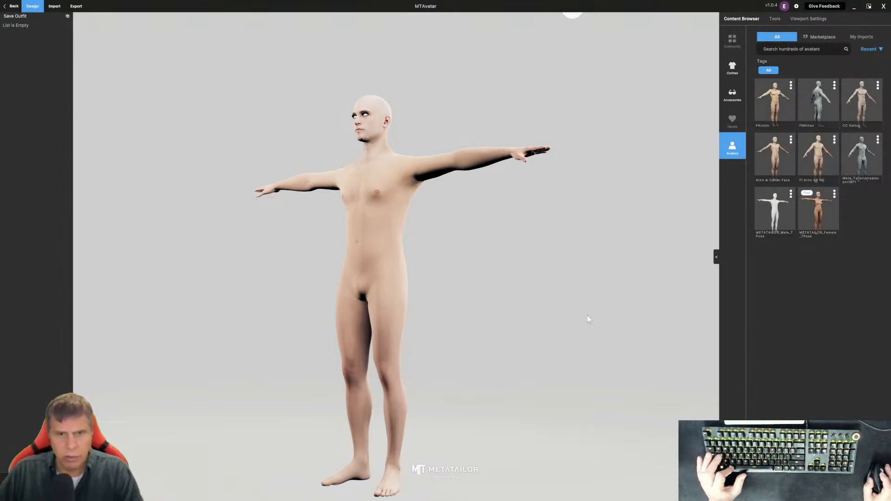
Step: Start a cloth import and browse to MetaTailorExports > Clothing > Daz Clothing Export > Togas
left_click(54, 7)
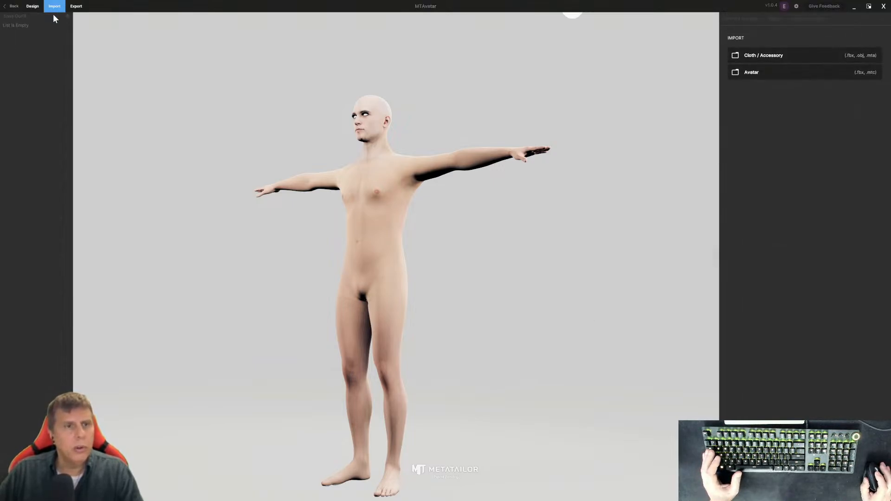
left_click(758, 56)
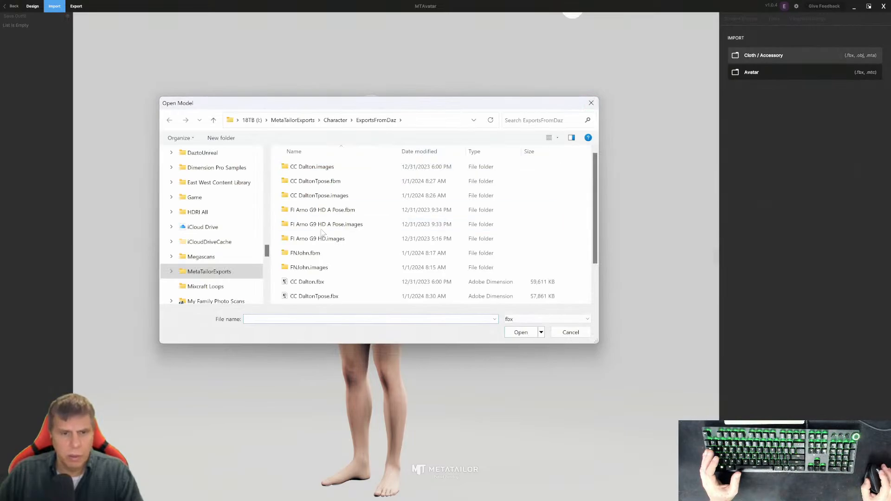
left_click(304, 120)
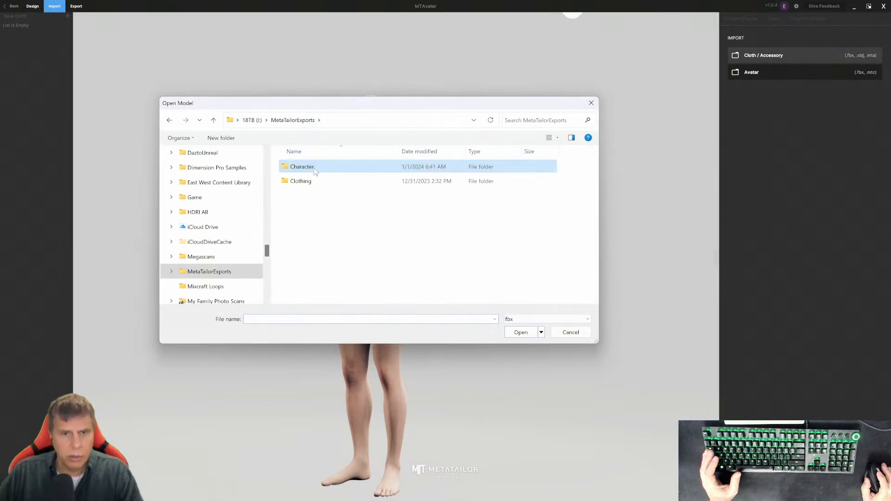
double_click(302, 181)
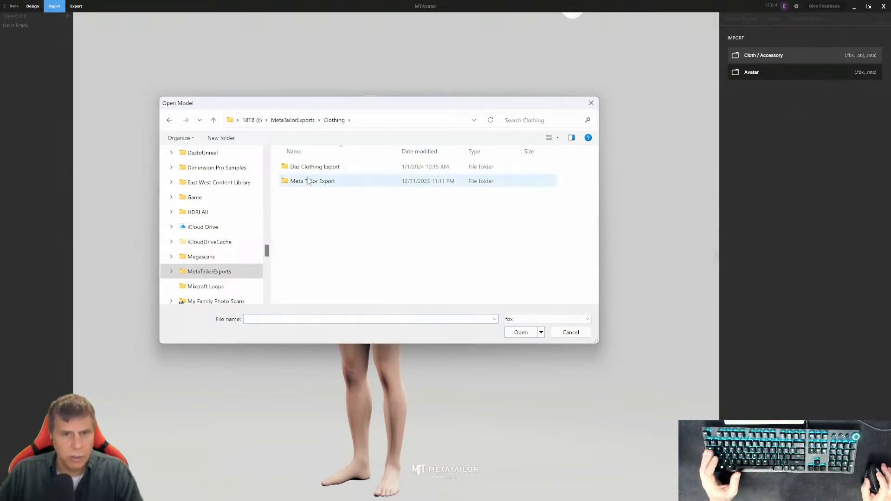
double_click(310, 168)
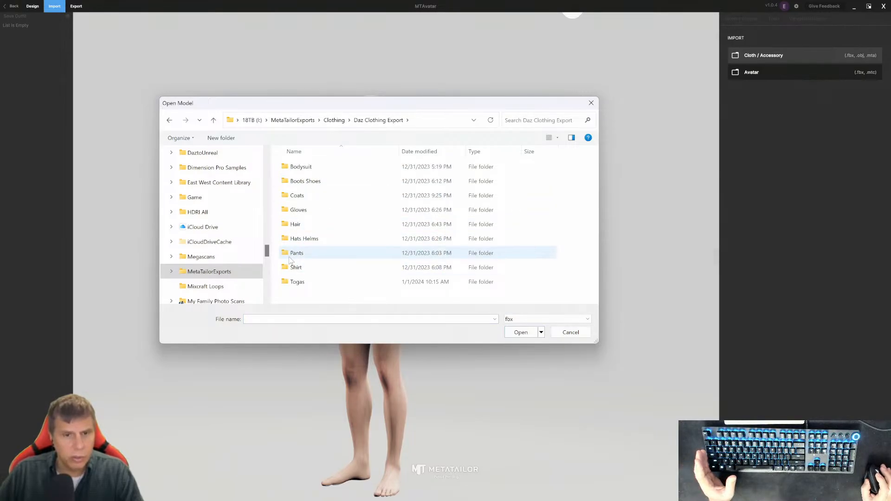
double_click(297, 282)
Step: Load the "SYdGR Tunic Long Genesis 8 Male" FBX and import it as a cloth item in the shirt category
left_click(294, 185)
left_click(521, 332)
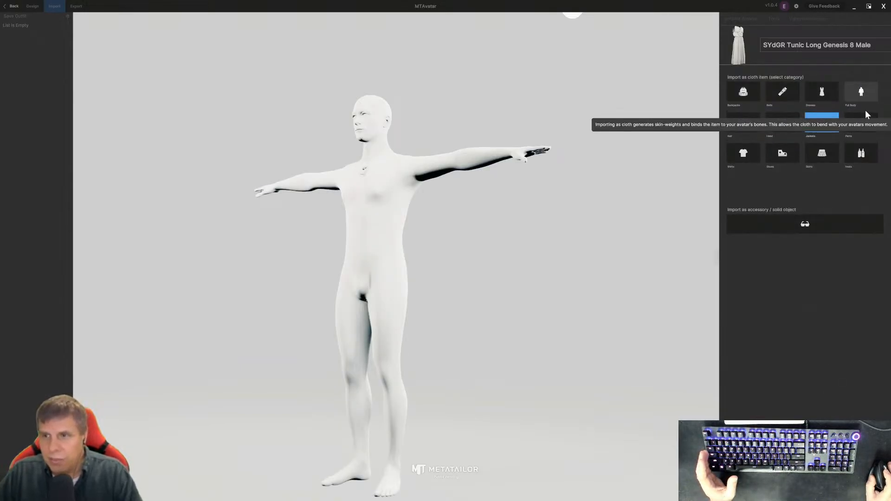
left_click(748, 158)
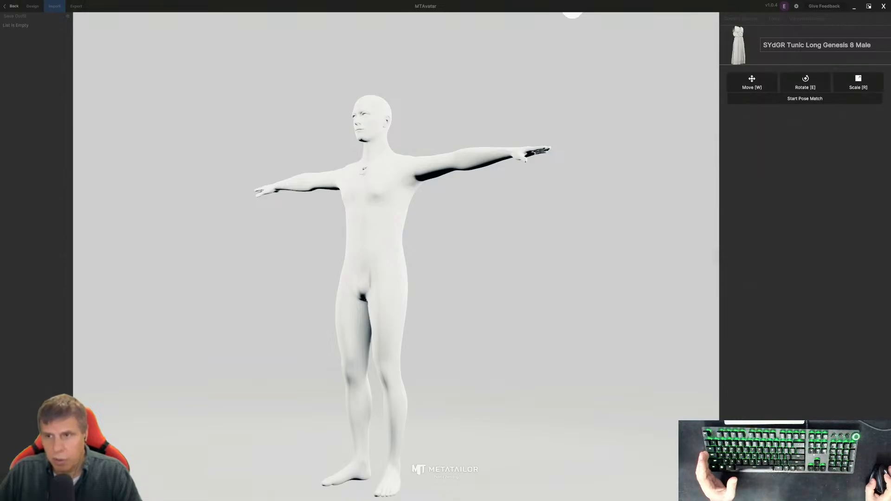
left_click(753, 96)
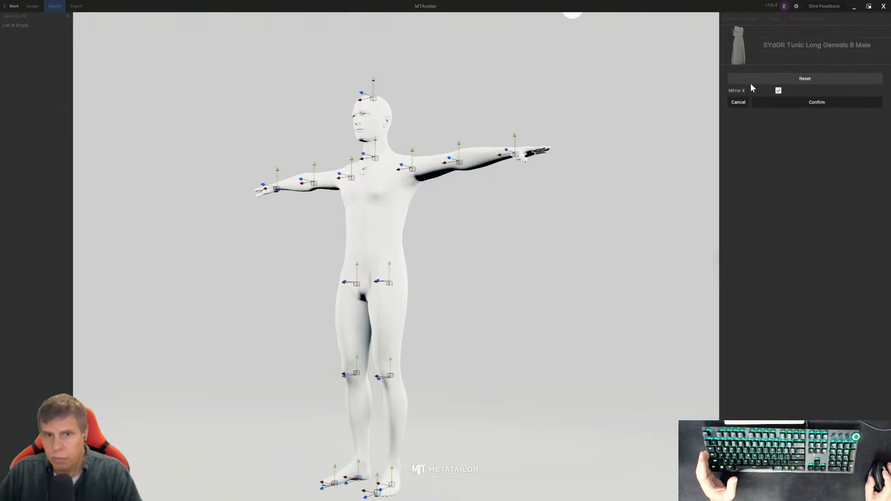
left_click(740, 102)
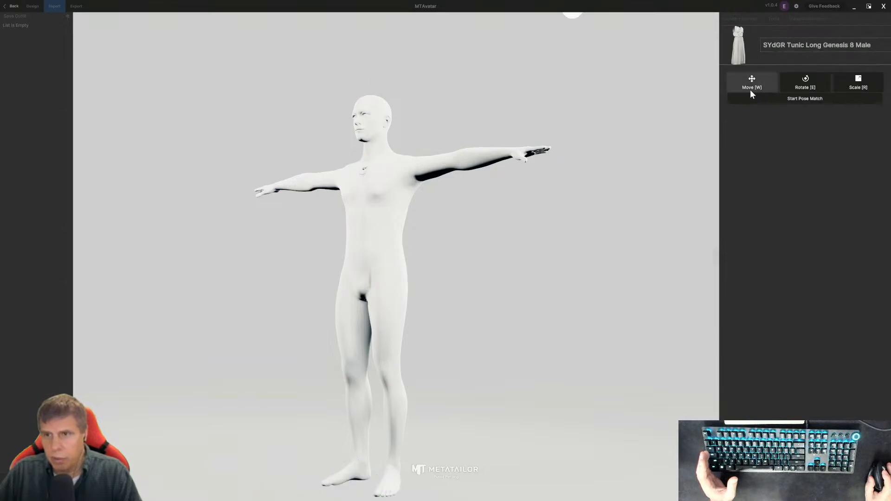
Step: Scale the tunic up uniformly to the avatar's size and position it vertically so it sits on the shoulders
left_click(752, 82)
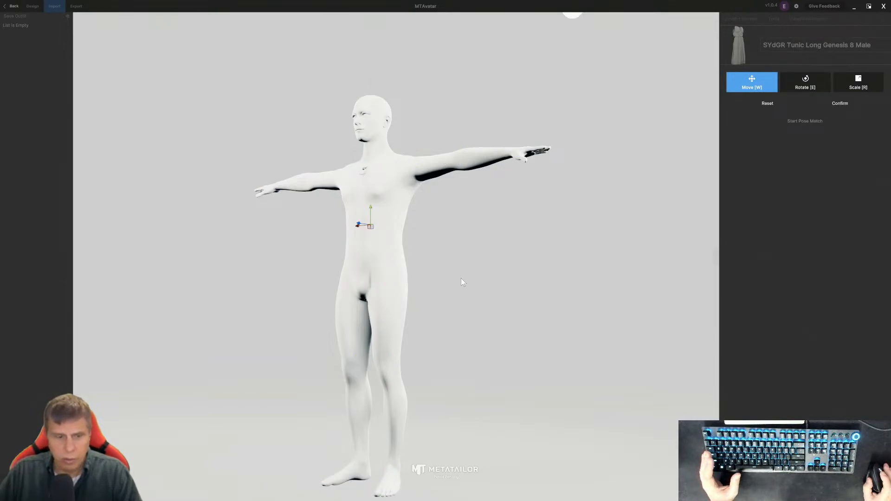
middle_click_drag(454, 314, 495, 319)
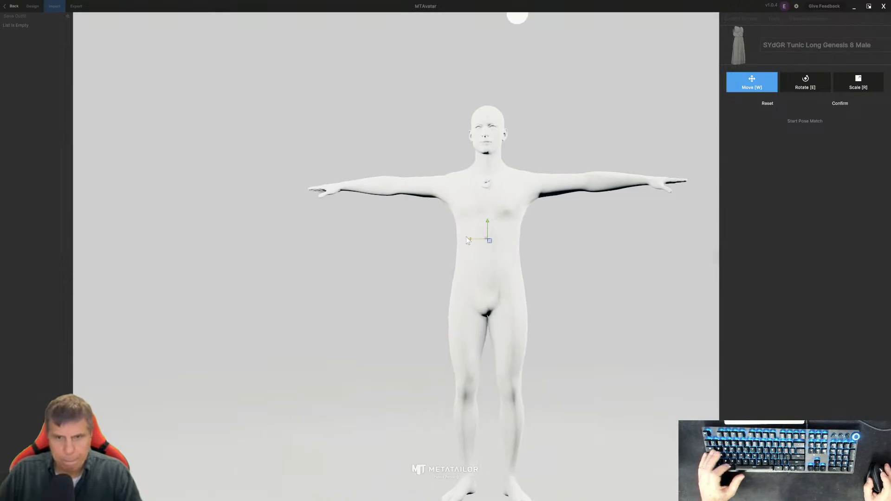
mouse_move(488, 221)
left_mouse_down()
mouse_move(505, 129)
mouse_move(503, 215)
left_mouse_up()
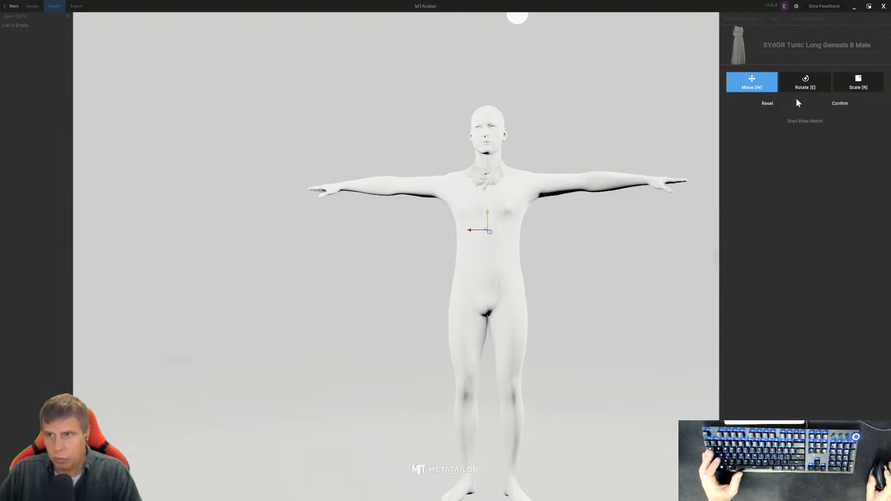
left_click(864, 84)
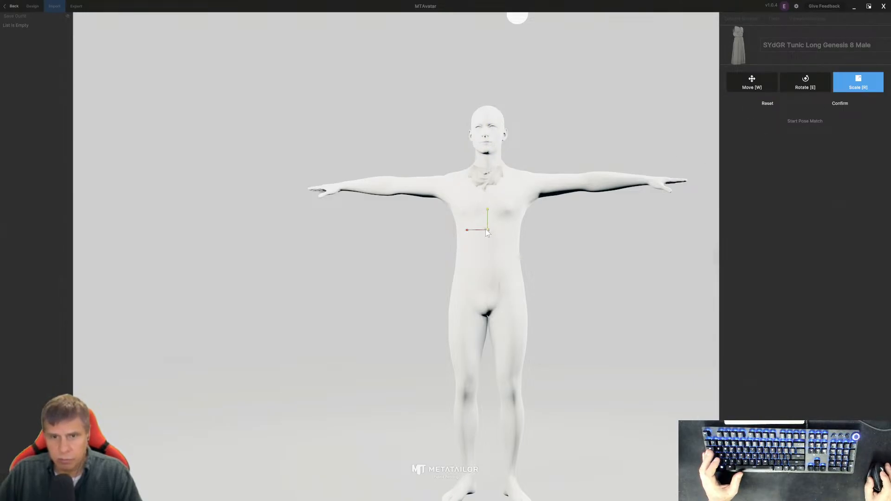
left_click_drag(486, 230, 513, 228)
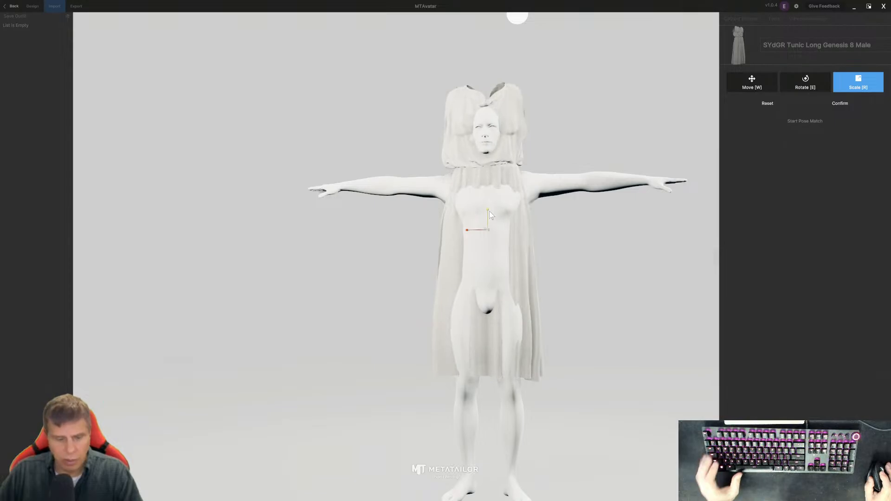
left_click(751, 83)
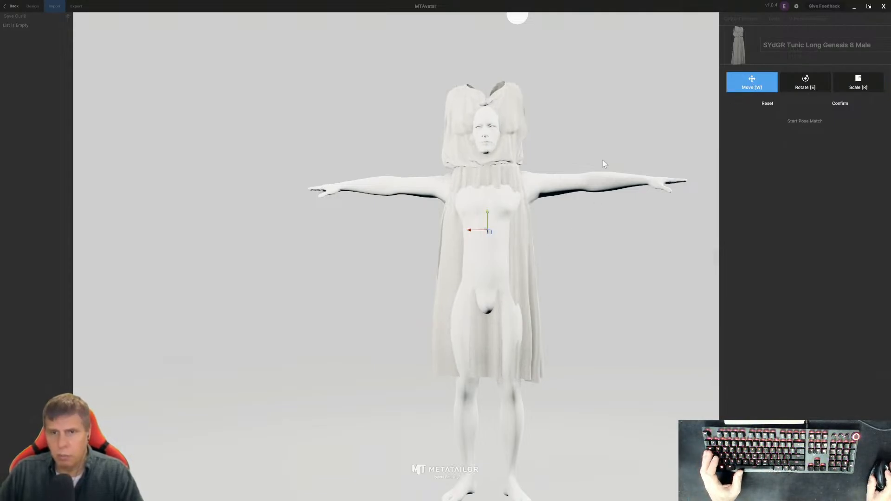
left_click_drag(485, 210, 476, 295)
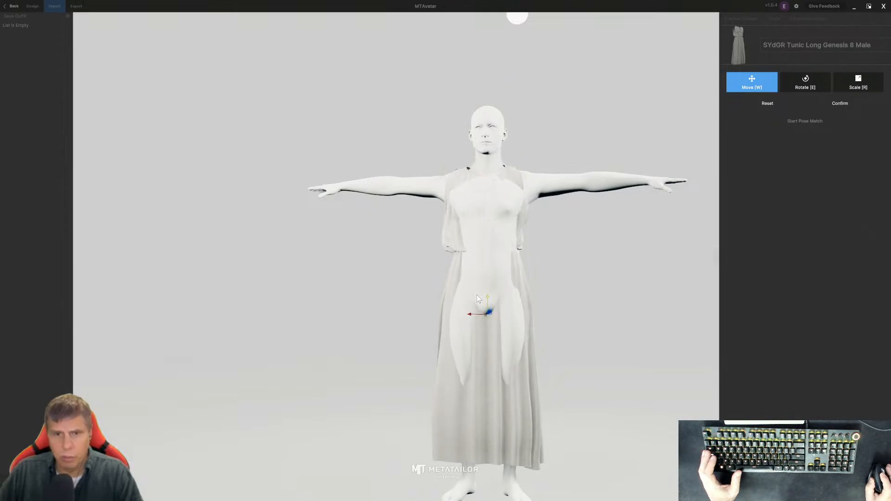
Step: From the side, stretch the tunic front to back and shift it backward on the avatar's body
left_click_drag(526, 414, 433, 413)
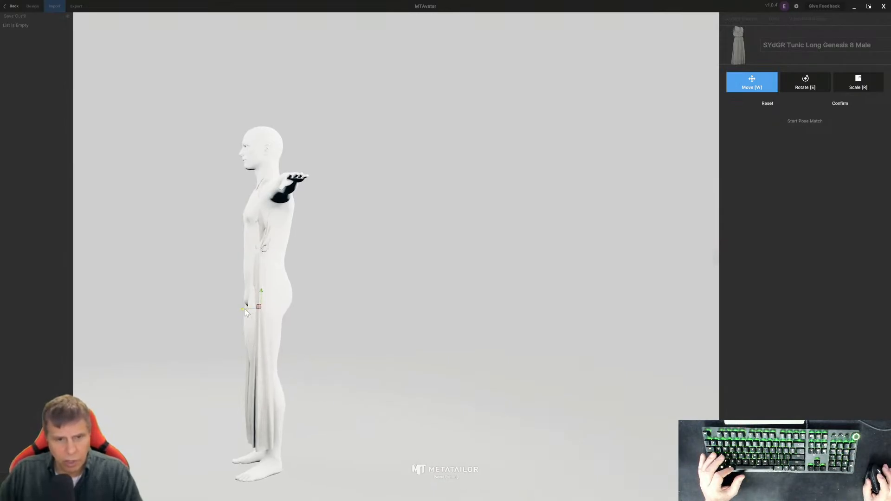
left_click(859, 84)
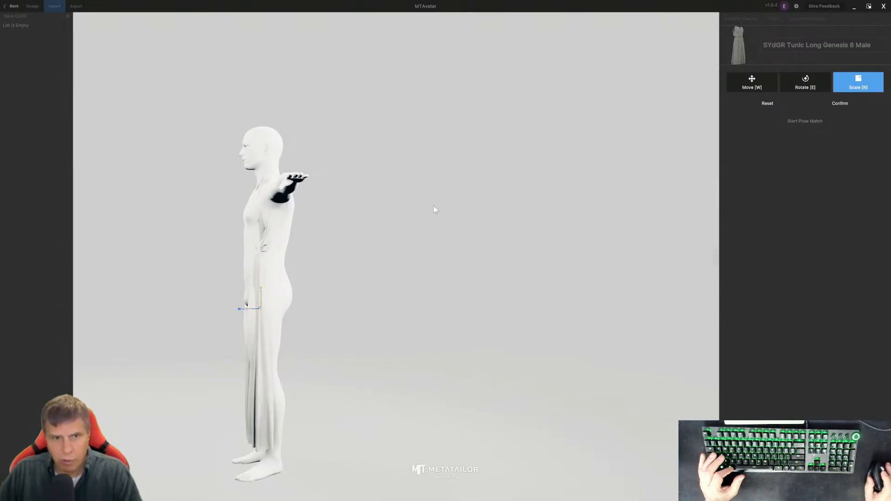
left_click_drag(240, 308, 224, 319)
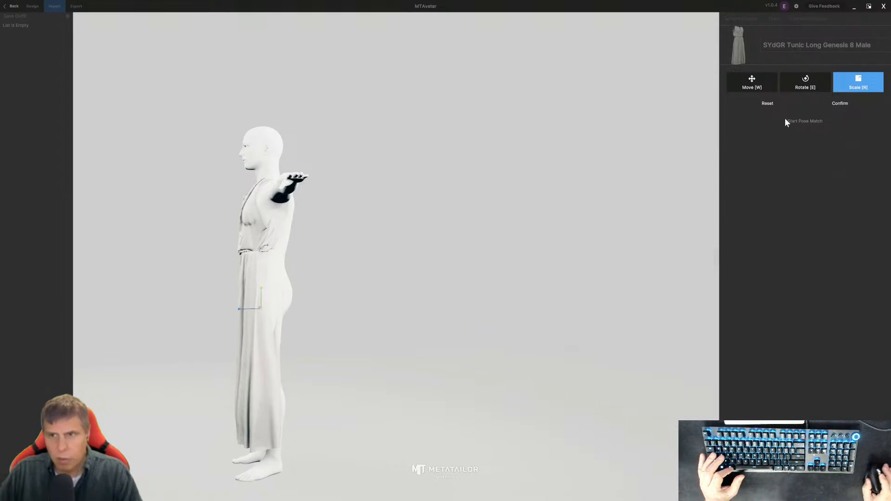
left_click(755, 88)
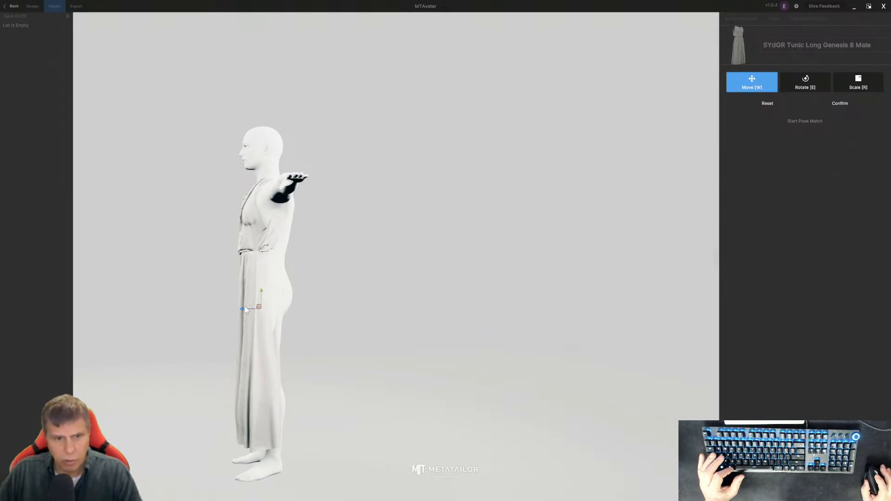
left_click_drag(242, 312, 244, 311)
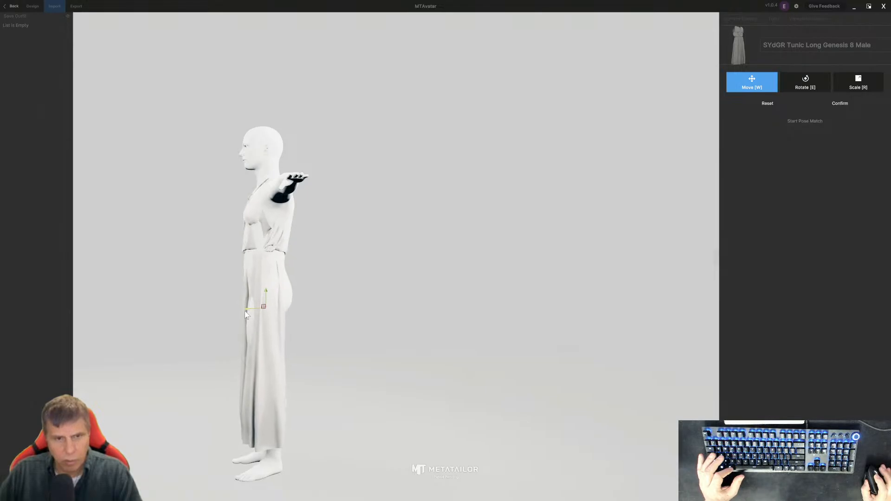
Step: Deepen the tunic further and nudge it backward so it encloses the avatar's front and back, and confirm the placement
left_click(855, 84)
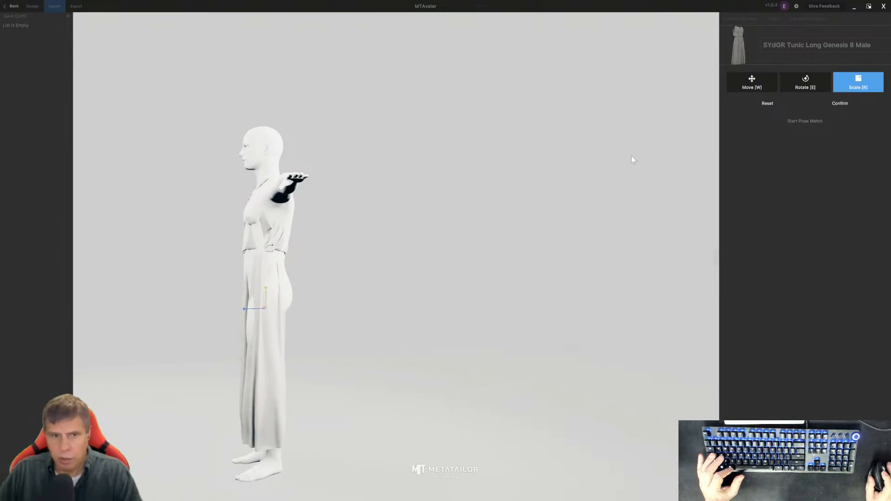
left_click_drag(245, 312, 238, 312)
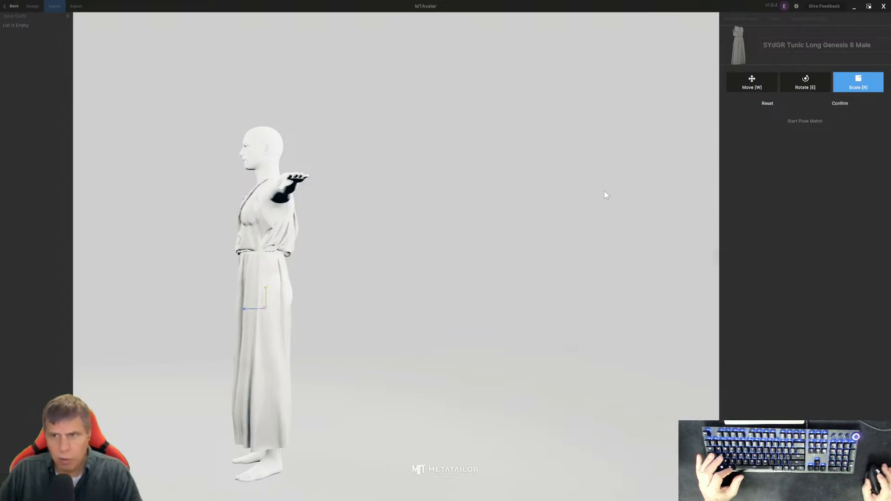
left_click(752, 81)
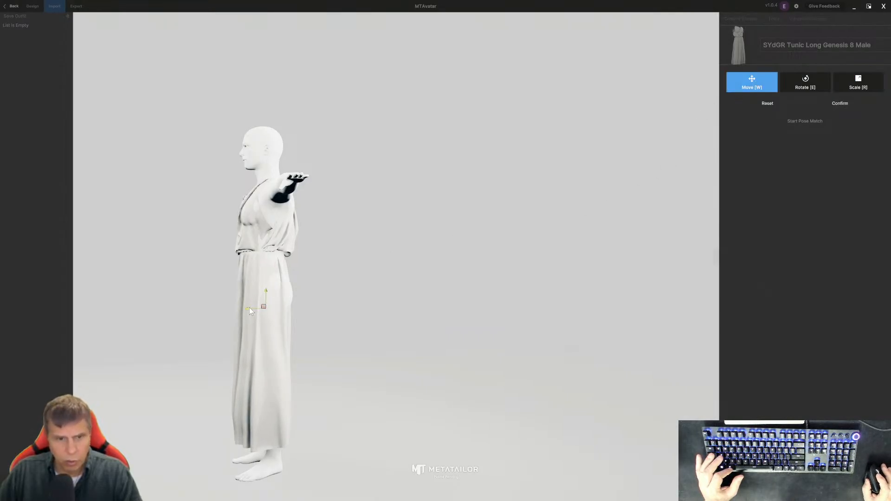
left_click_drag(246, 308, 249, 309)
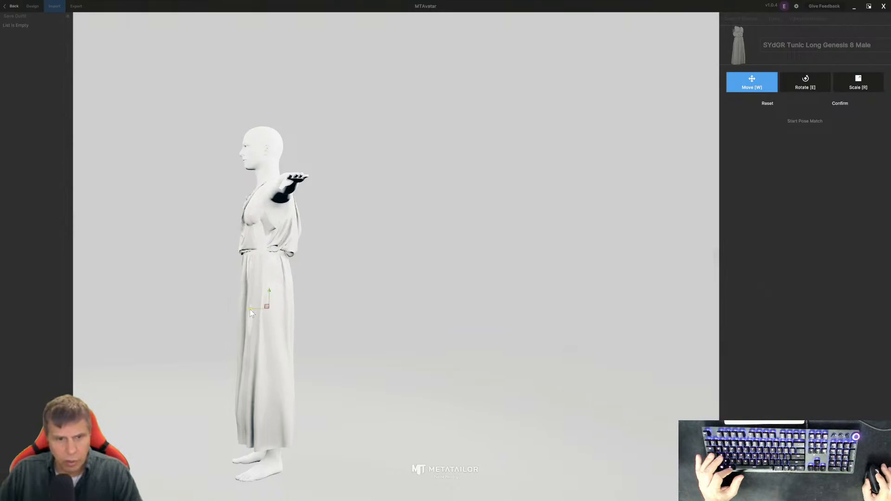
left_click_drag(371, 293, 477, 293, "alt")
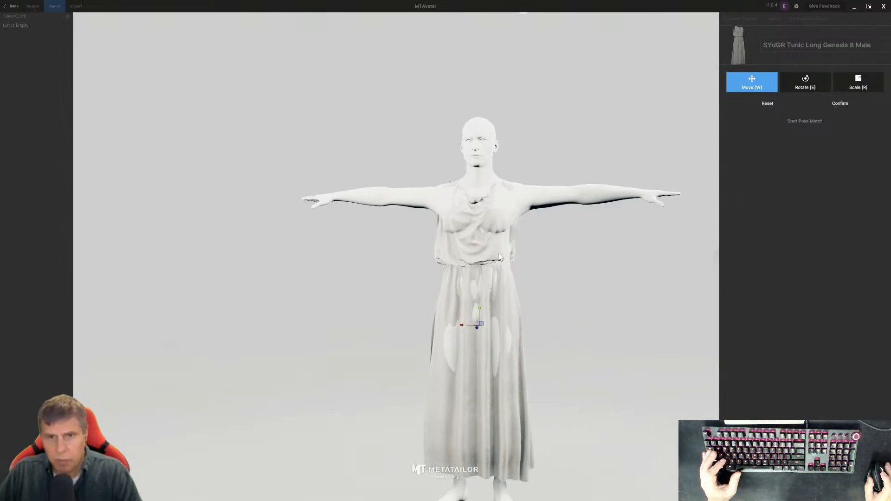
left_click(840, 102)
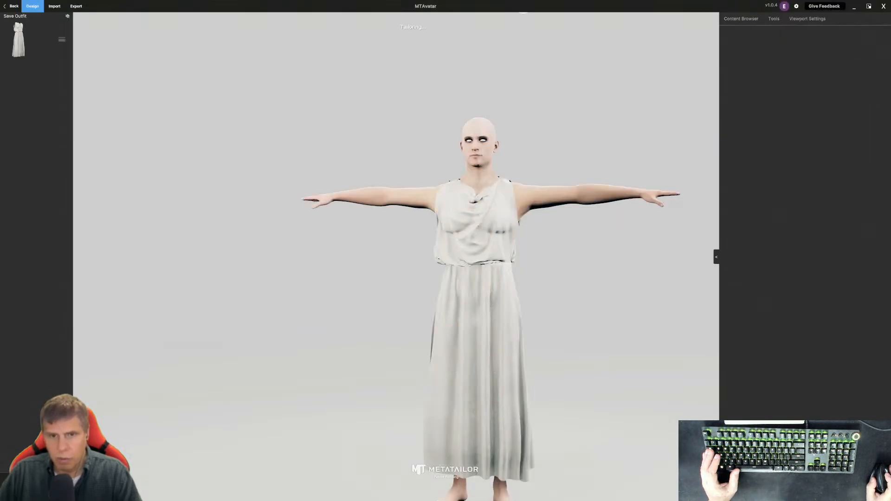
Step: Examine the tailored tunic on the avatar from the front, including the shoulders, waist seam and fabric texture up close
mouse_move(626, 354)
left_mouse_down()
mouse_move(700, 359)
mouse_move(535, 334)
mouse_move(614, 343)
left_mouse_up()
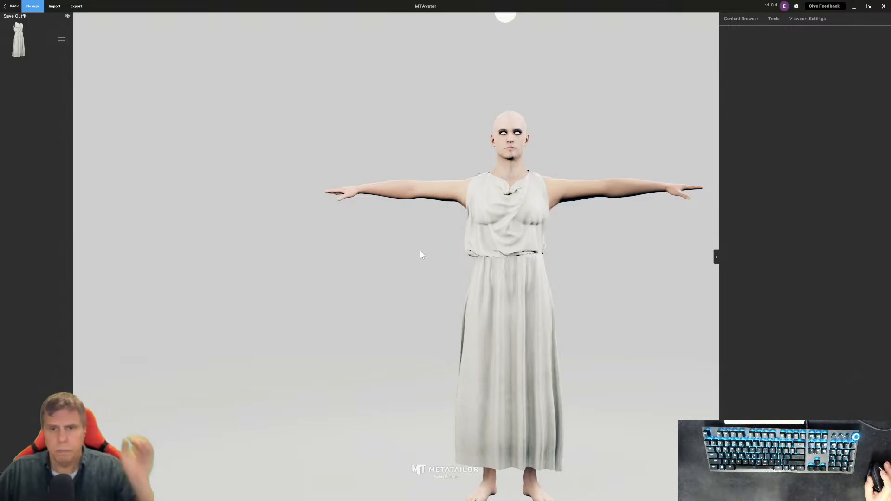
mouse_move(435, 270)
left_mouse_down()
mouse_move(371, 278)
mouse_move(421, 274)
left_mouse_up()
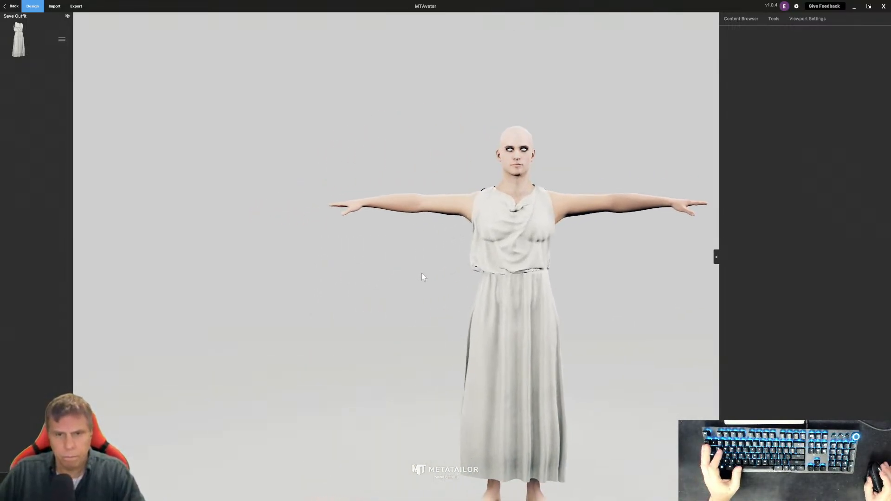
scroll(514, 305, "down", 4)
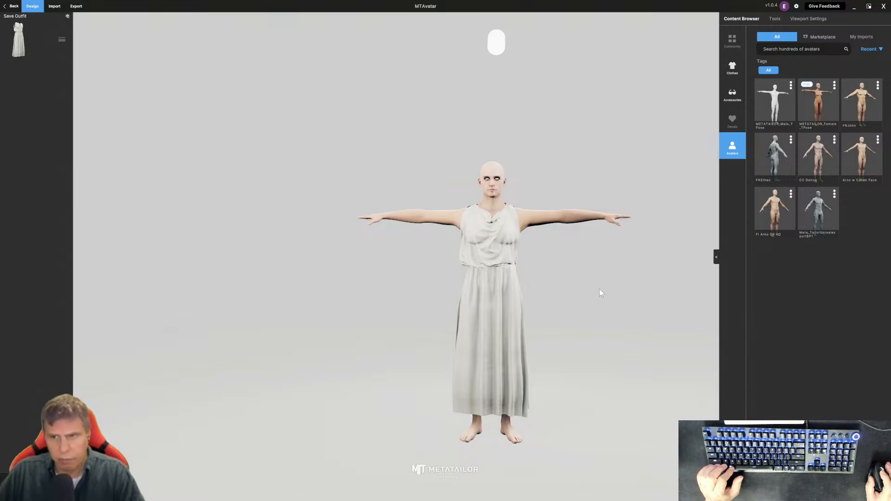
middle_click_drag(494, 297, 368, 286)
middle_click_drag(488, 310, 491, 315)
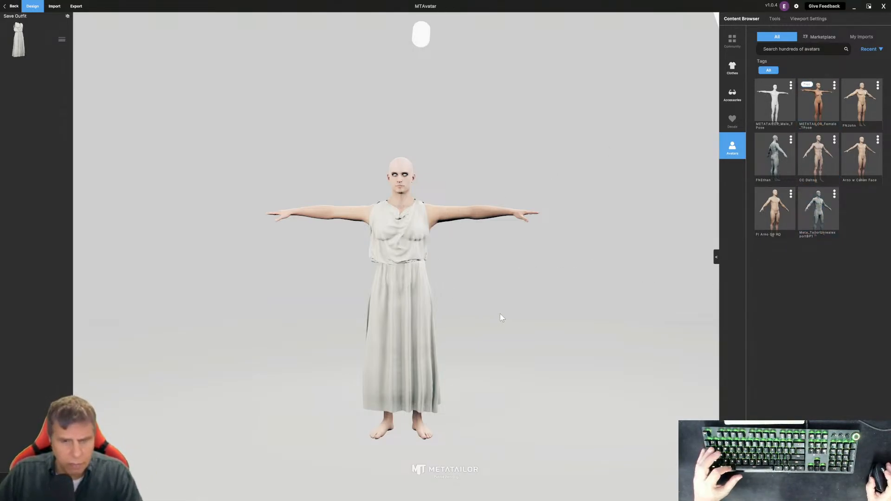
scroll(500, 311, "up", 5)
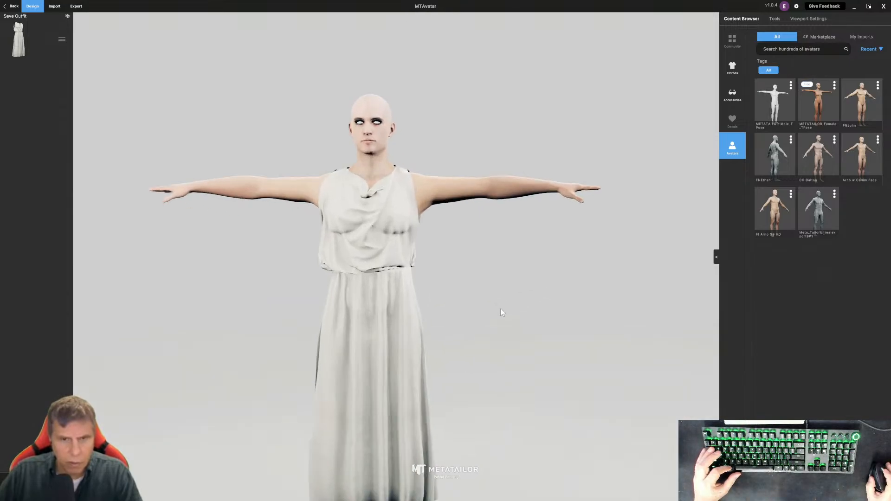
middle_click_drag(516, 304, 546, 272)
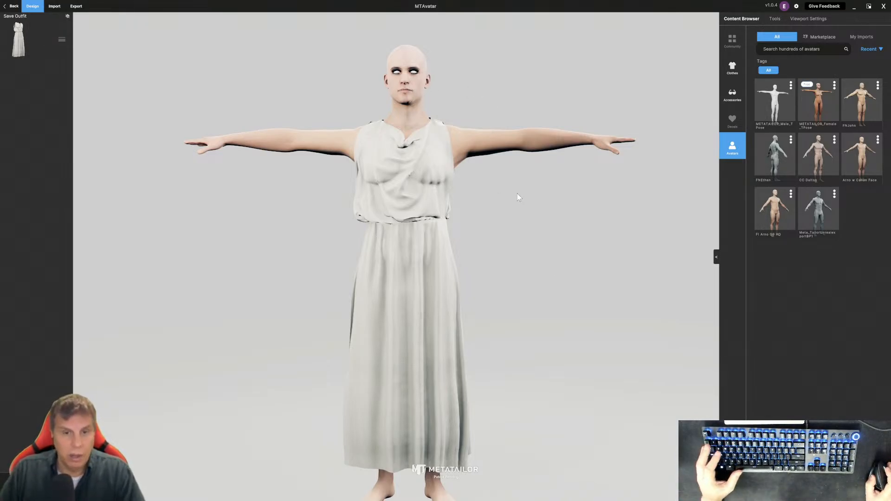
scroll(518, 194, "up", 3)
scroll(518, 194, "down", 3)
scroll(517, 193, "up", 1)
scroll(518, 193, "up", 3)
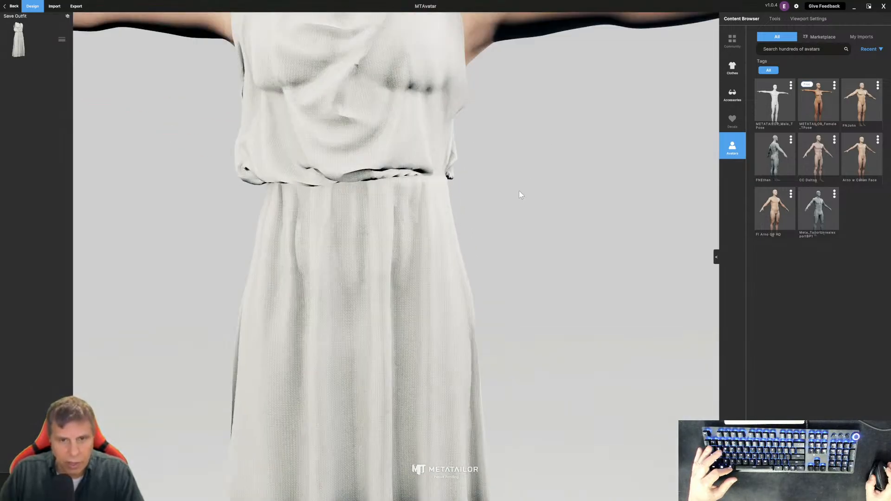
scroll(518, 190, "down", 1)
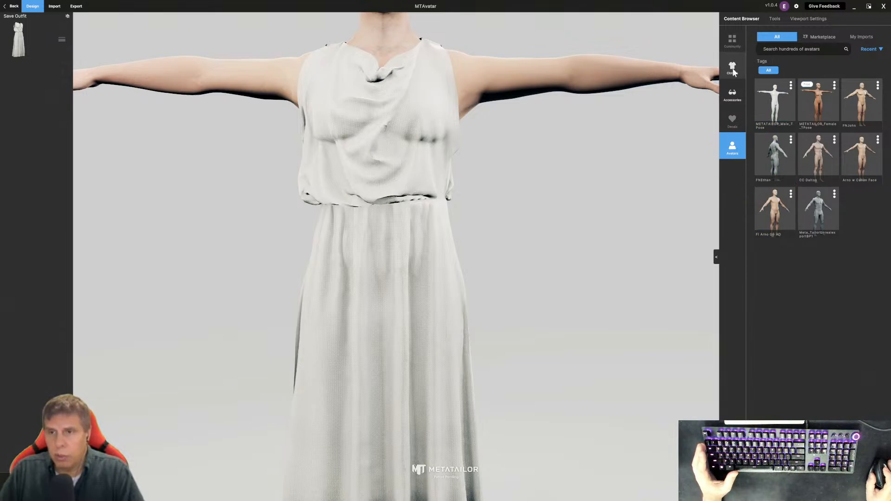
Step: Sculpt the layered tunic, smoothing the waist seam and chest folds with the Smooth brush and evening out the waist seam with the Relax brush
left_click(47, 42)
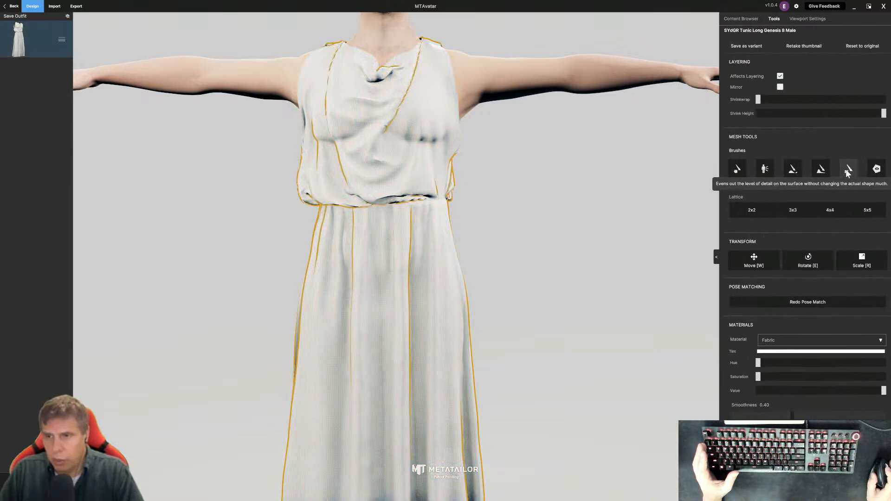
left_click(820, 169)
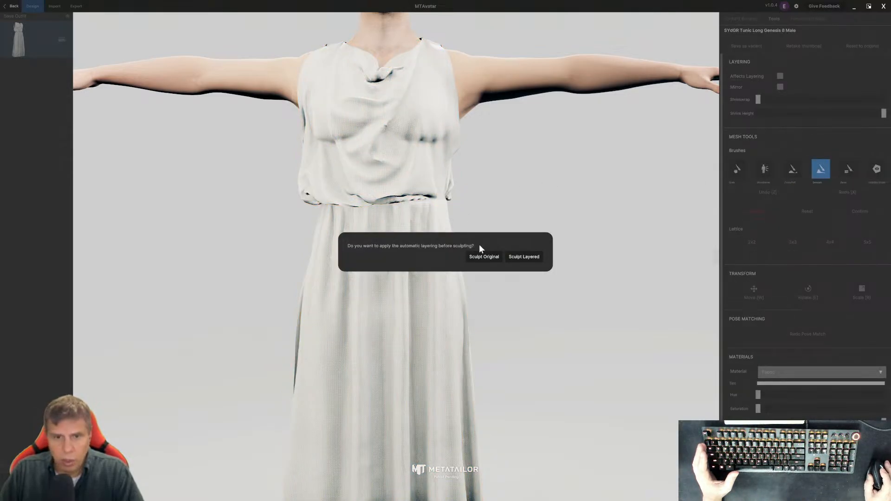
left_click(524, 257)
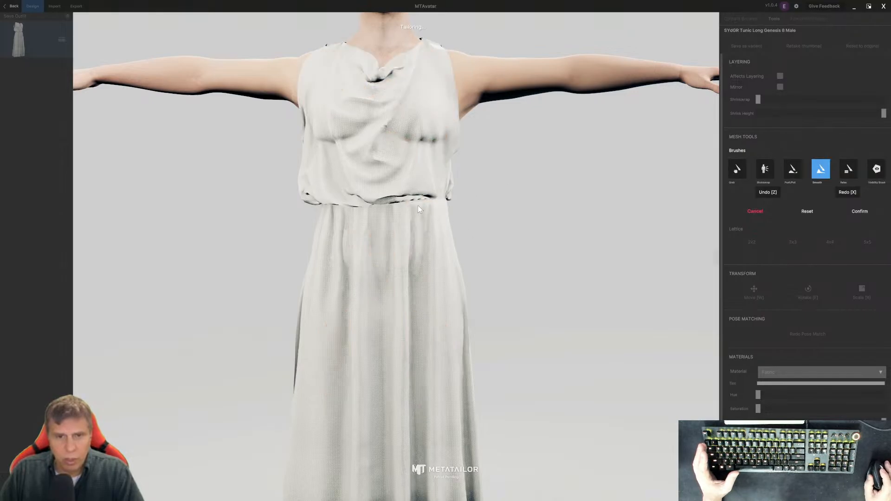
mouse_move(420, 199)
left_mouse_down()
mouse_move(305, 199)
mouse_move(332, 149)
mouse_move(385, 93)
left_mouse_up()
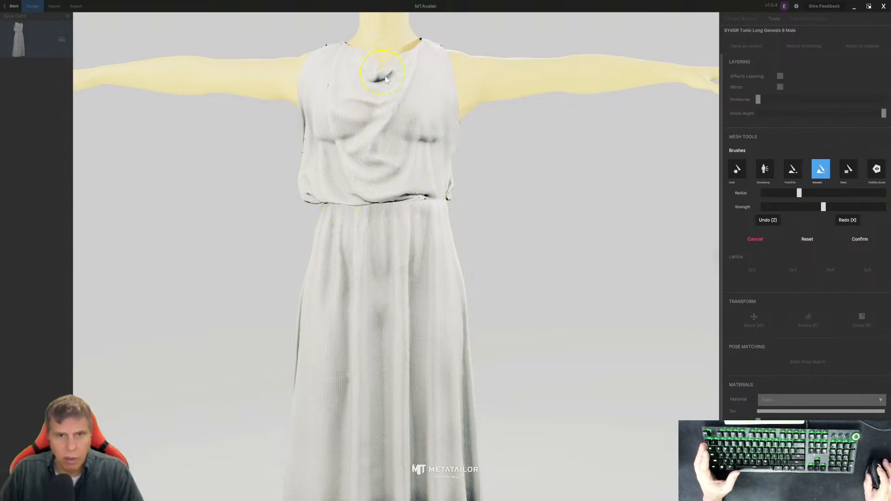
mouse_move(320, 96)
left_mouse_down()
mouse_move(451, 194)
mouse_move(412, 202)
left_mouse_up()
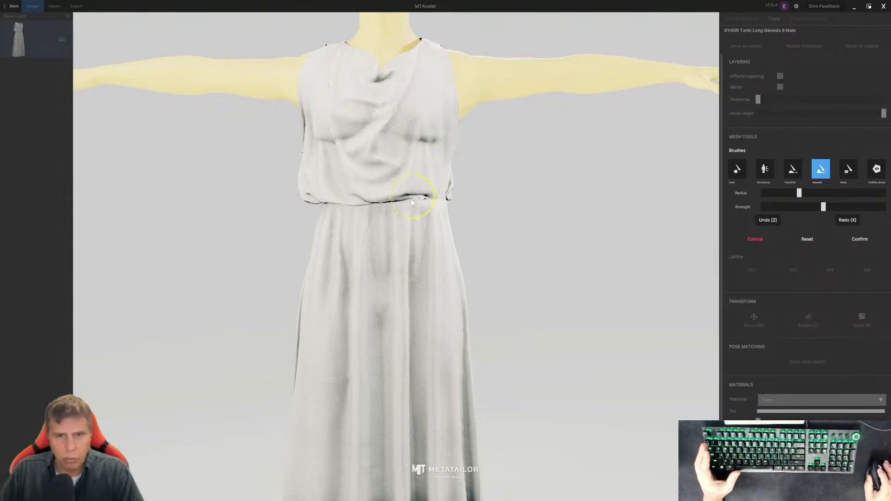
left_click(842, 173)
mouse_move(422, 201)
left_mouse_down()
mouse_move(299, 199)
mouse_move(309, 188)
left_mouse_up()
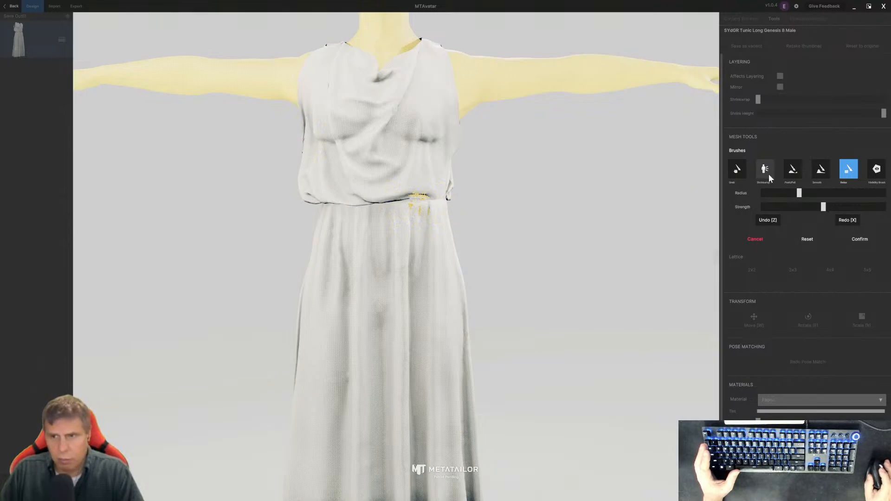
Step: Examine the sculpted waist seam and surrounding folds up close from the front and both sides of the tunic
left_click(738, 174)
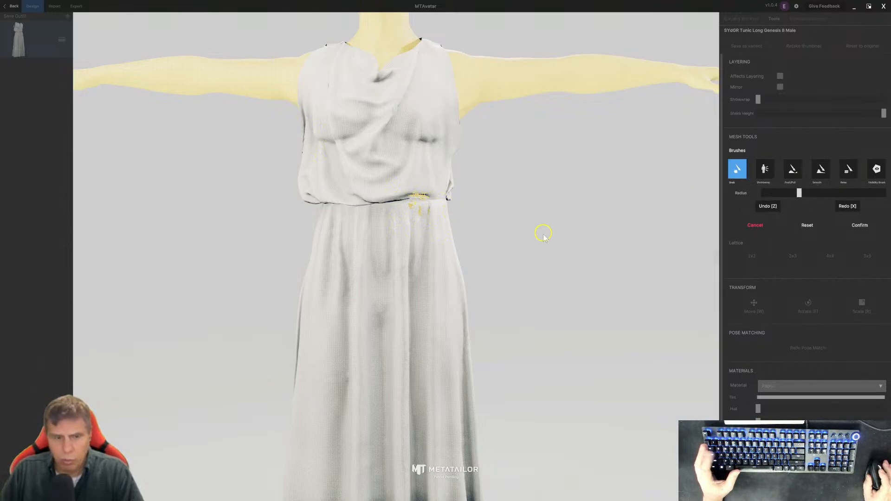
left_click_drag(548, 283, 582, 280, "alt")
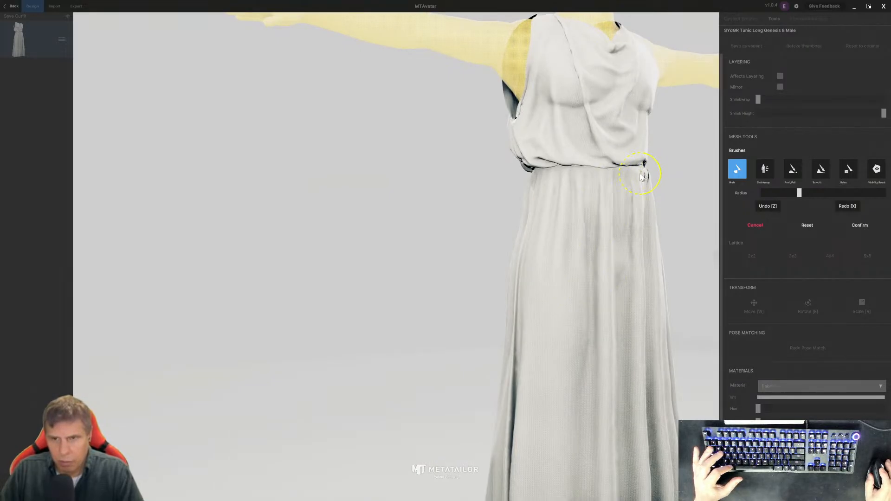
right_click_drag(647, 184, 561, 207)
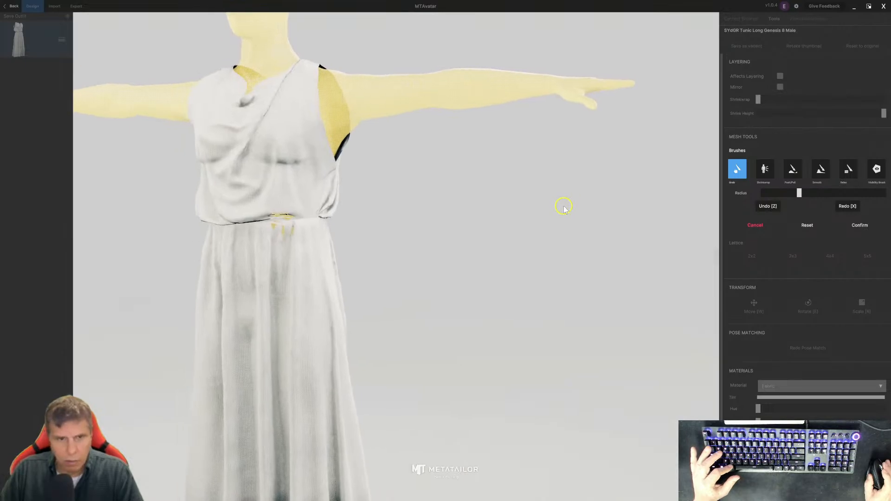
scroll(258, 253, "up", 3)
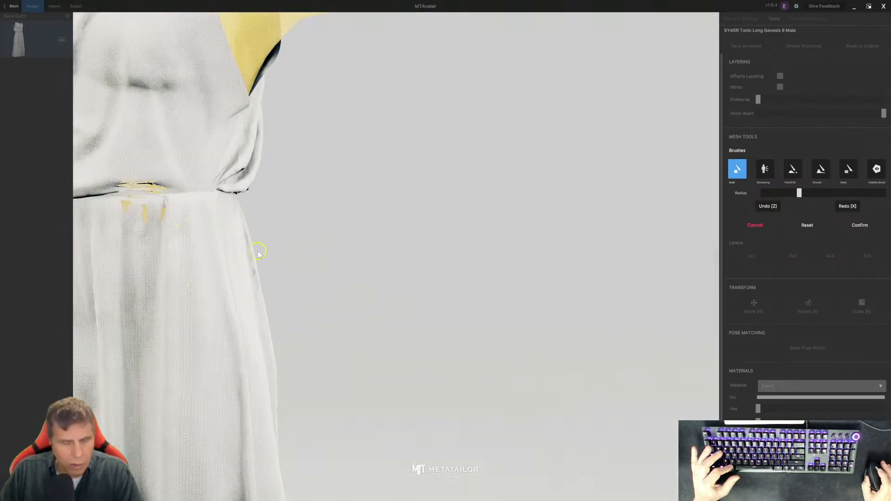
scroll(255, 194, "down", 5)
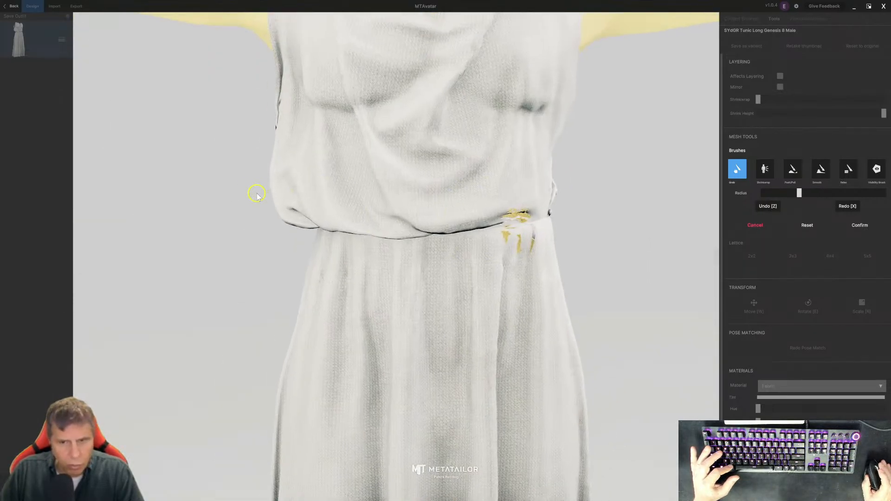
left_click(820, 170)
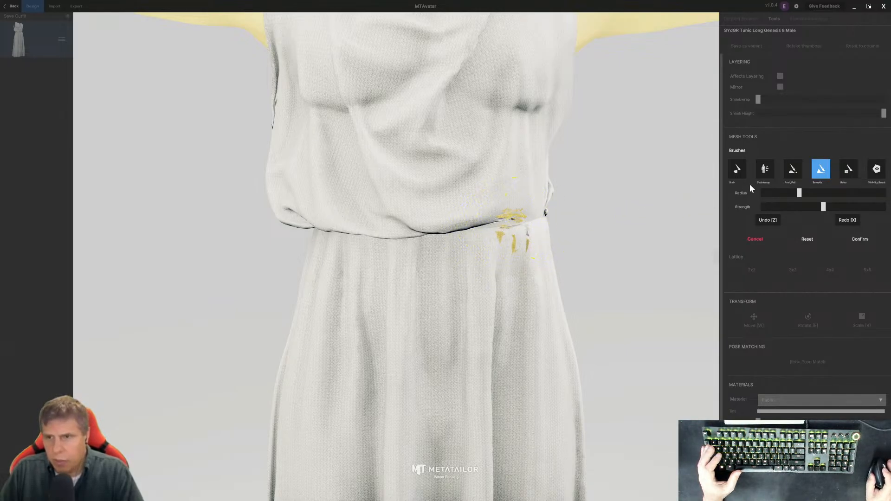
left_click(739, 174)
mouse_move(691, 291)
middle_mouse_down()
mouse_move(541, 265)
mouse_move(558, 262)
middle_mouse_up()
middle_click_drag(531, 207, 417, 210)
middle_click_drag(264, 207, 482, 225)
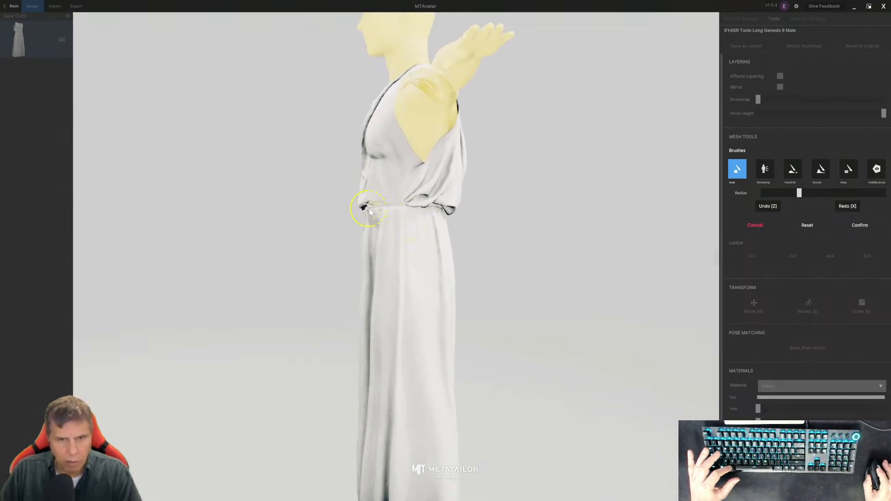
left_click_drag(474, 224, 570, 242)
scroll(571, 246, "up", 5)
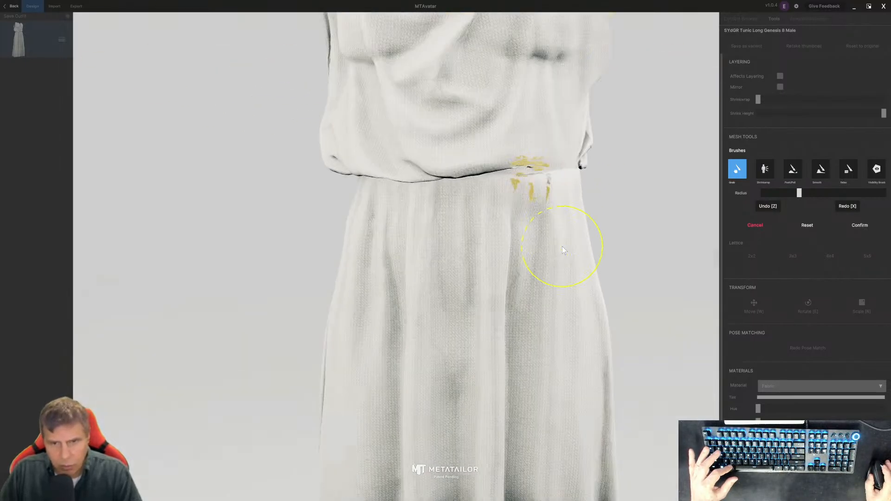
Step: Confirm the brush edits on the tunic and check its waist area against the avatar's body
left_click(862, 226)
scroll(551, 219, "up", 5)
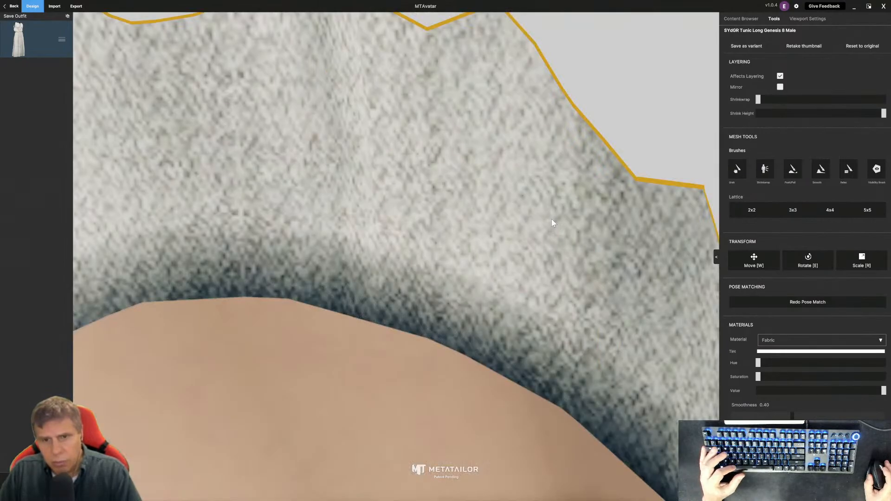
scroll(552, 220, "down", 4)
scroll(551, 219, "down", 1)
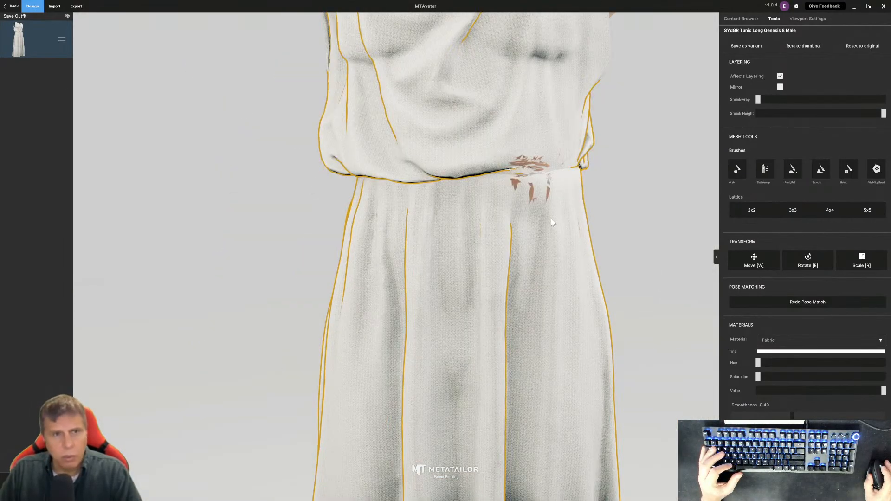
scroll(571, 209, "down", 2)
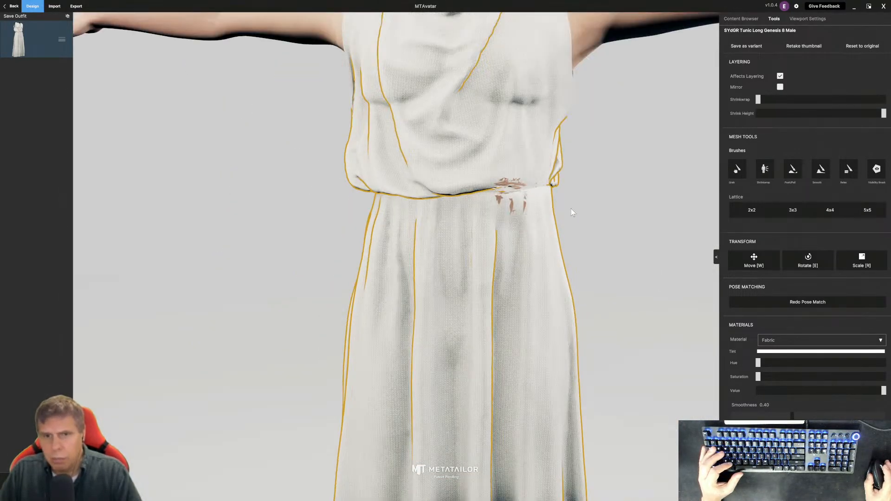
Step: Try to fix the skin poking through the long tunic's waist with the Relax brush, sculpting the layered mesh
scroll(571, 210, "down", 2)
scroll(571, 210, "down", 1)
scroll(570, 210, "down", 1)
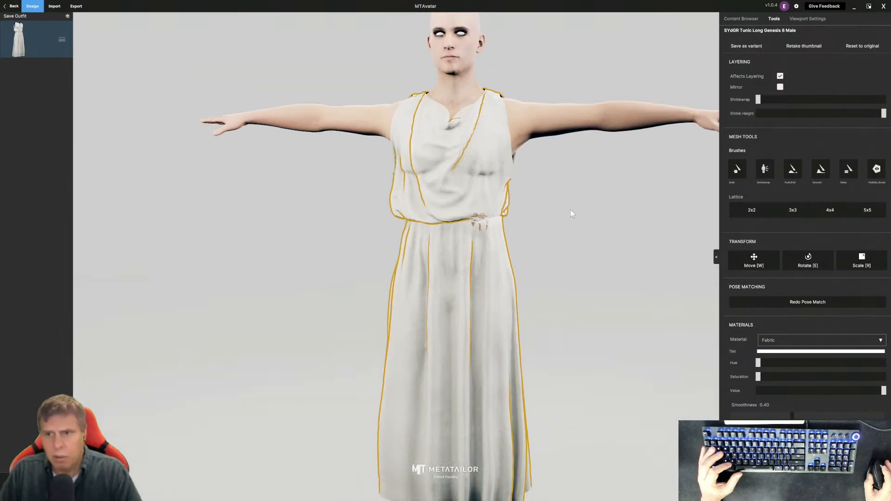
left_click(19, 51)
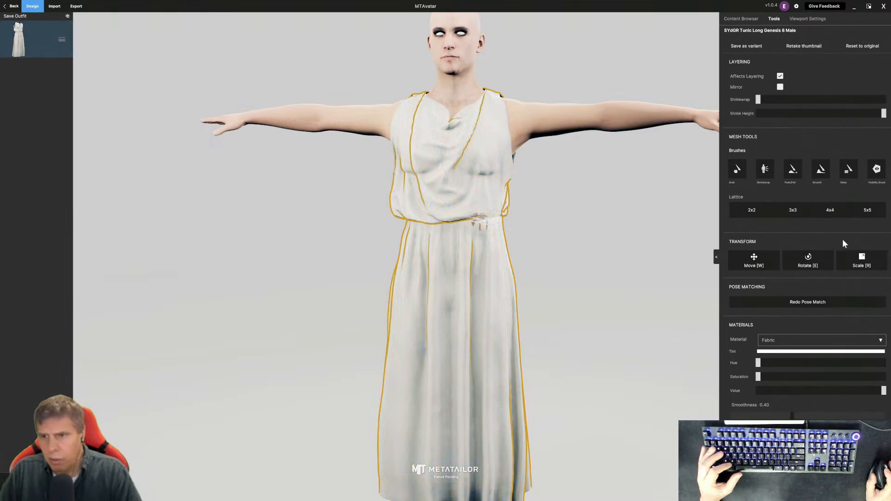
left_click(847, 171)
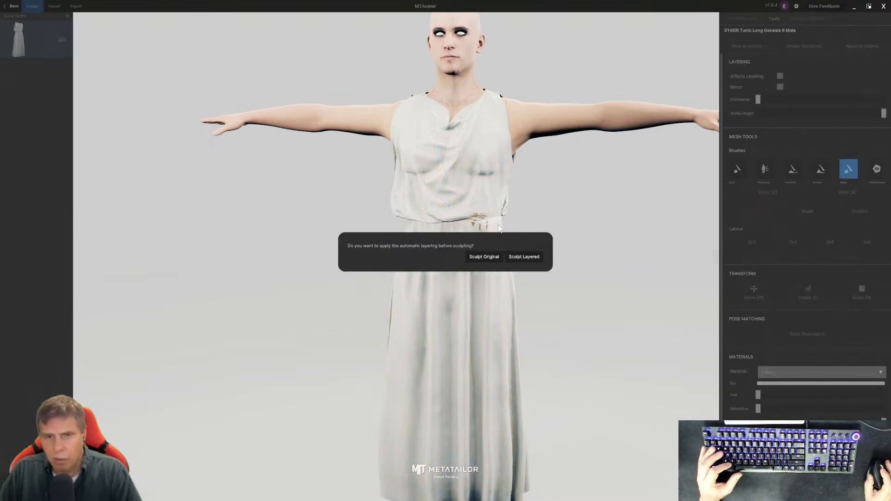
left_click(519, 258)
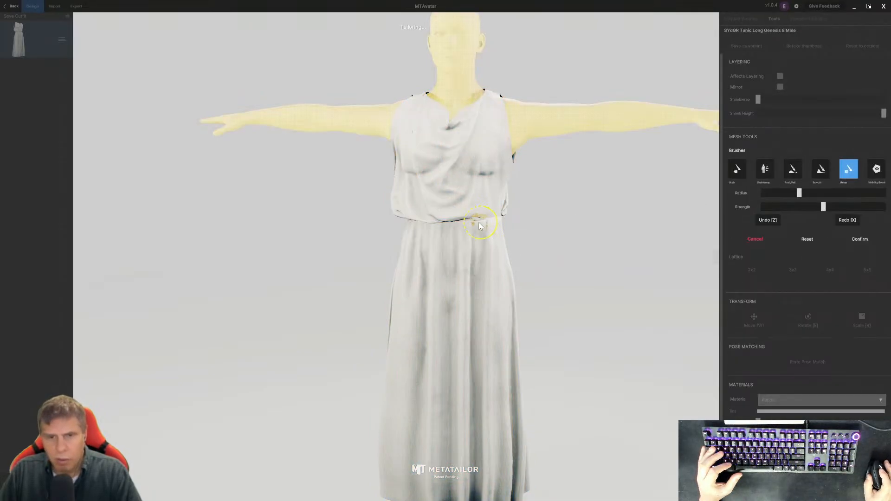
left_click_drag(479, 222, 478, 223)
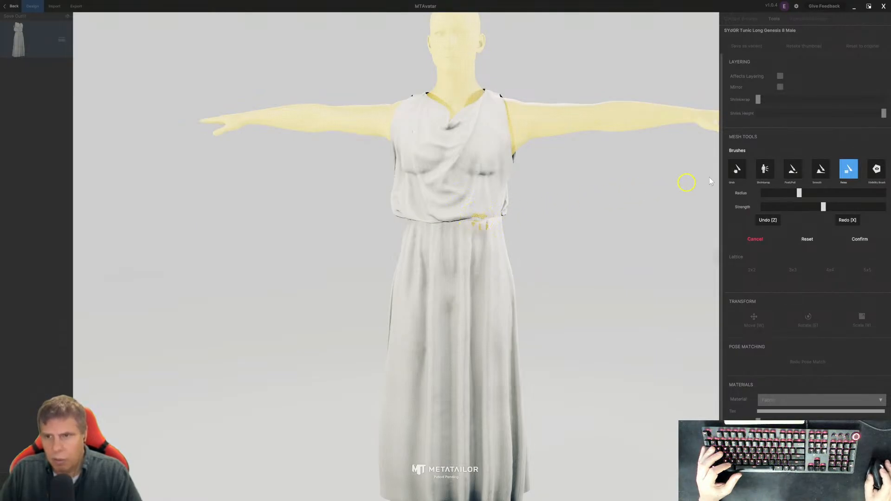
Step: Try the Smooth and Grab brushes for the skin clipping at the tunic's waist and confirm the sculpt
left_click(820, 168)
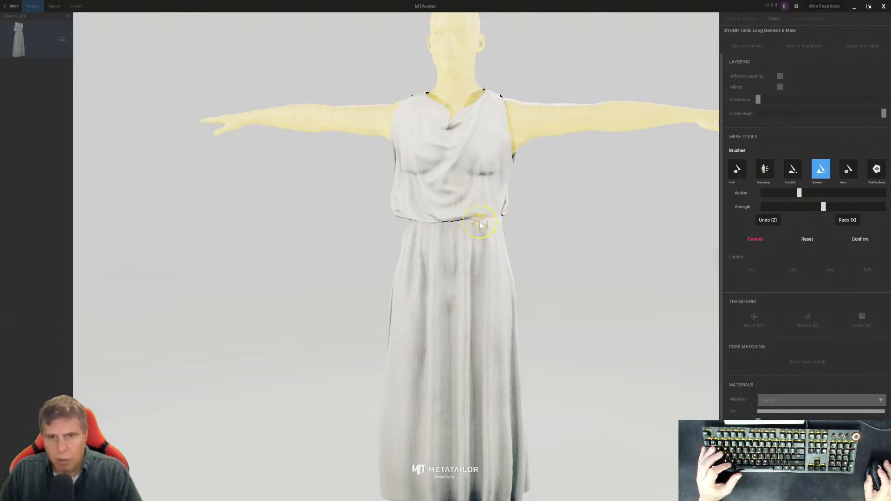
left_click(737, 172)
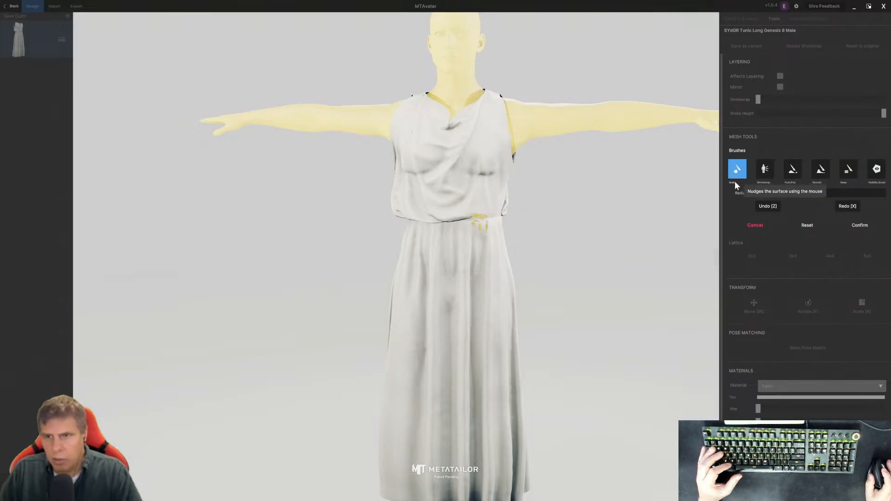
right_click_drag(474, 222, 395, 223)
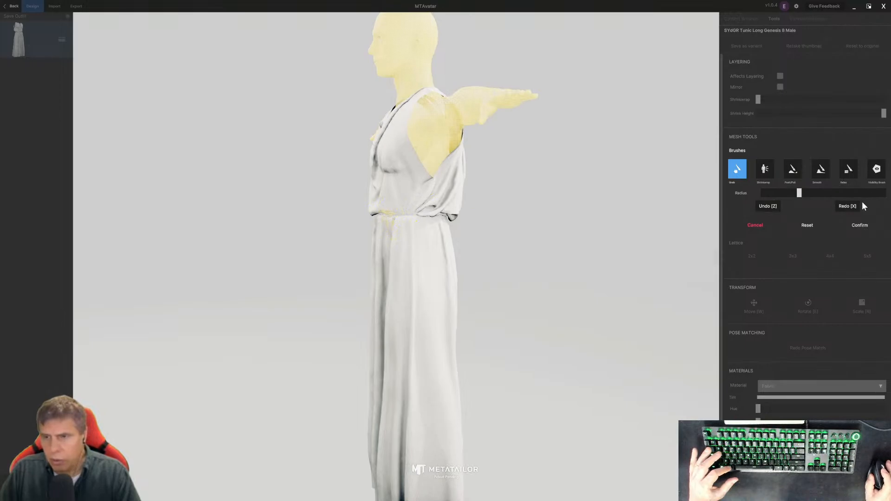
left_click(858, 225)
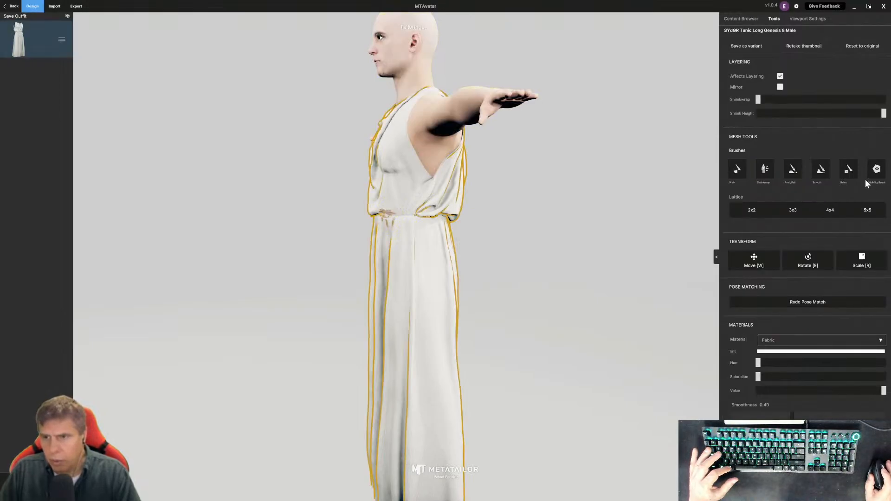
Step: Scale the tunic up slightly from front to back, check the waist up close and confirm the transform
left_click(843, 265)
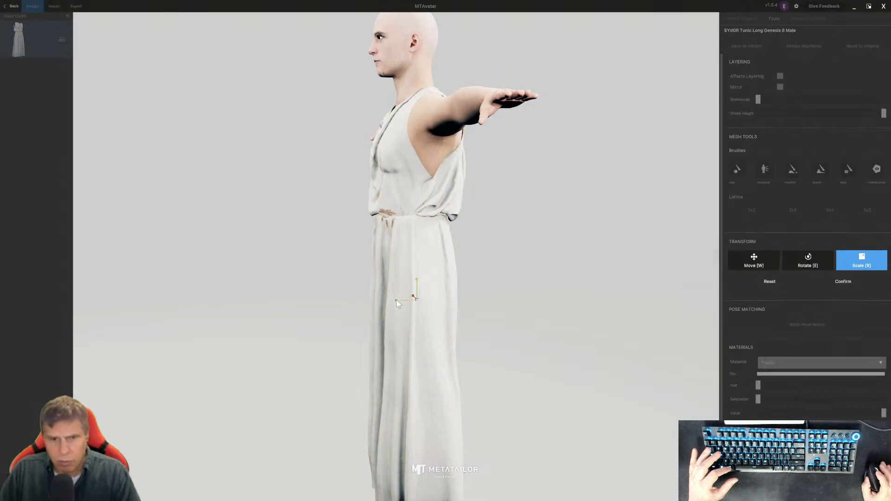
left_click_drag(396, 300, 395, 301)
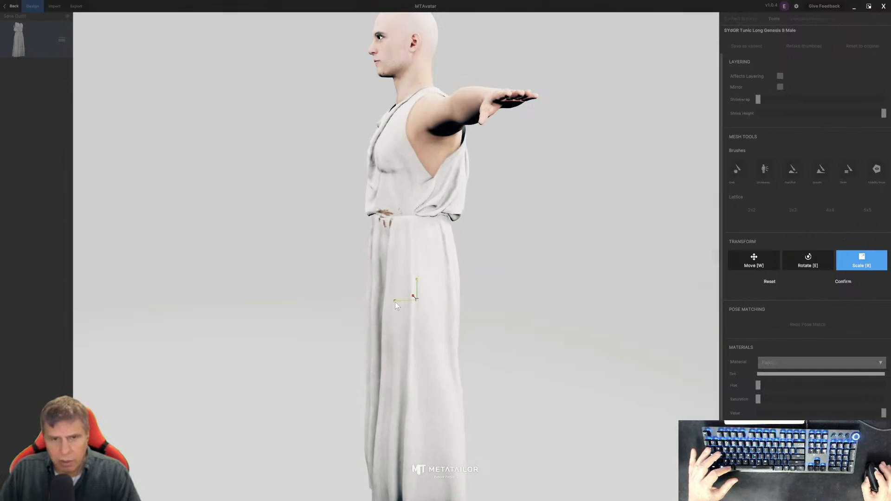
middle_click_drag(468, 258, 591, 258)
scroll(589, 258, "up", 3)
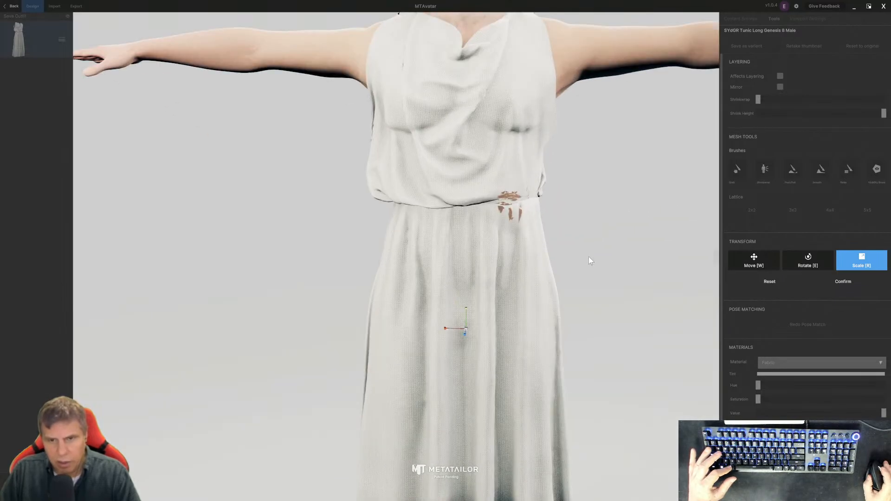
scroll(588, 257, "up", 2)
mouse_move(618, 160)
middle_mouse_down()
mouse_move(594, 155)
mouse_move(589, 166)
middle_mouse_up()
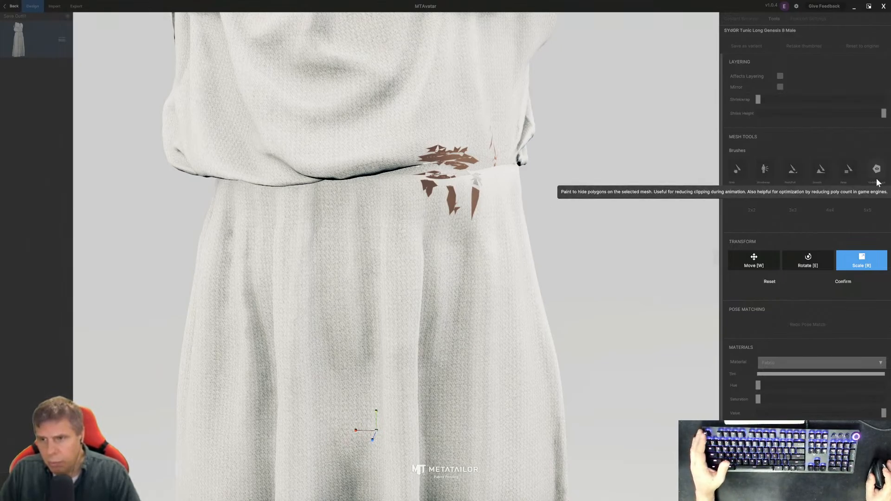
left_click(842, 282)
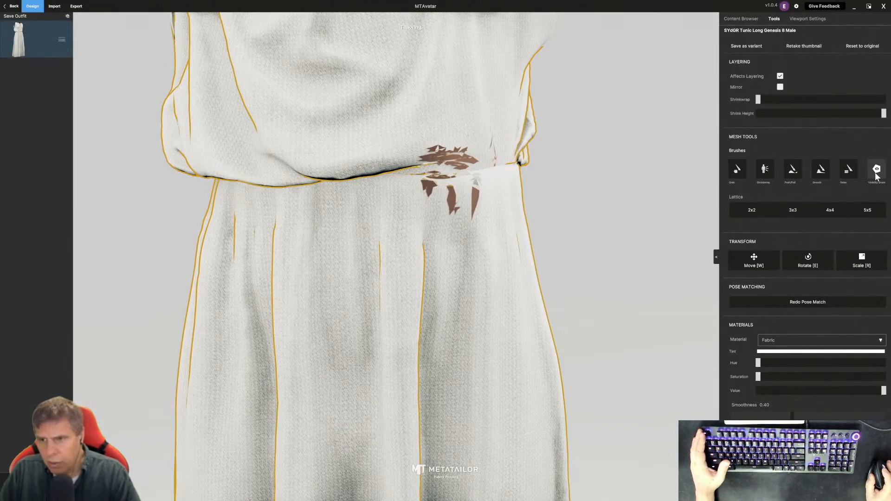
Step: Try the Visibility Brush on the skin clipping at the tunic's waist
left_click(876, 171)
left_click(517, 258)
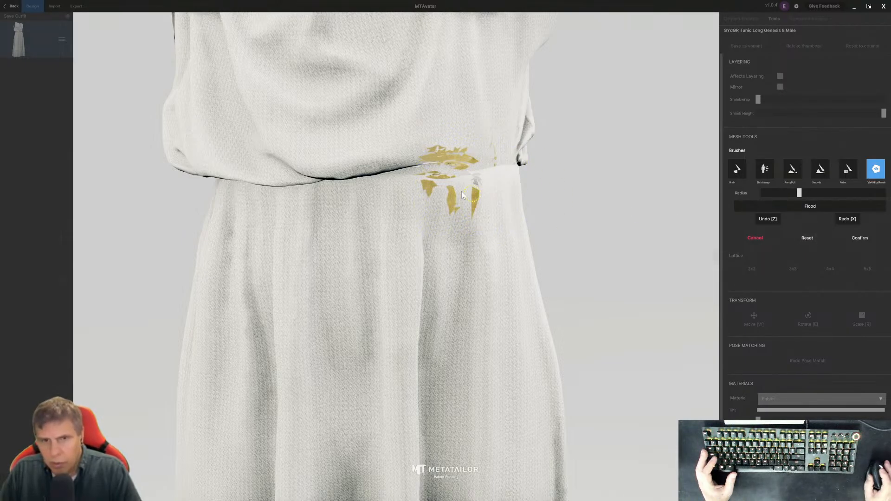
mouse_move(438, 186)
left_mouse_down()
mouse_move(427, 186)
mouse_move(450, 185)
left_mouse_up()
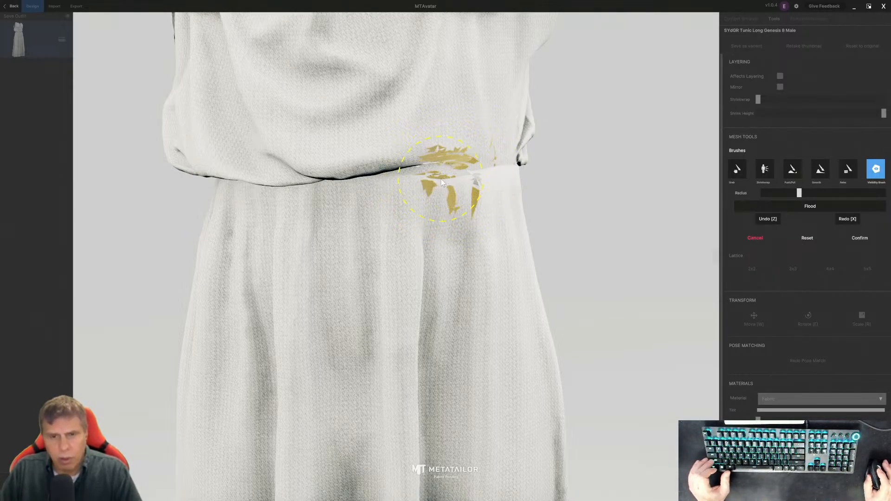
Step: Try to close the clipped waist area with the Grab and Relax brushes and confirm the sculpt
left_click(744, 174)
left_click(847, 173)
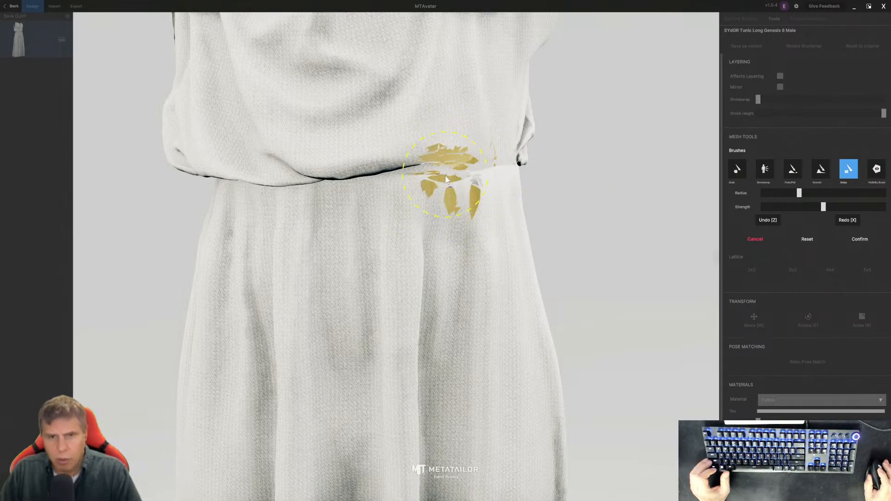
mouse_move(603, 201)
right_mouse_down()
mouse_move(591, 177)
mouse_move(608, 211)
right_mouse_up()
scroll(567, 228, "up", 4)
scroll(559, 232, "down", 8)
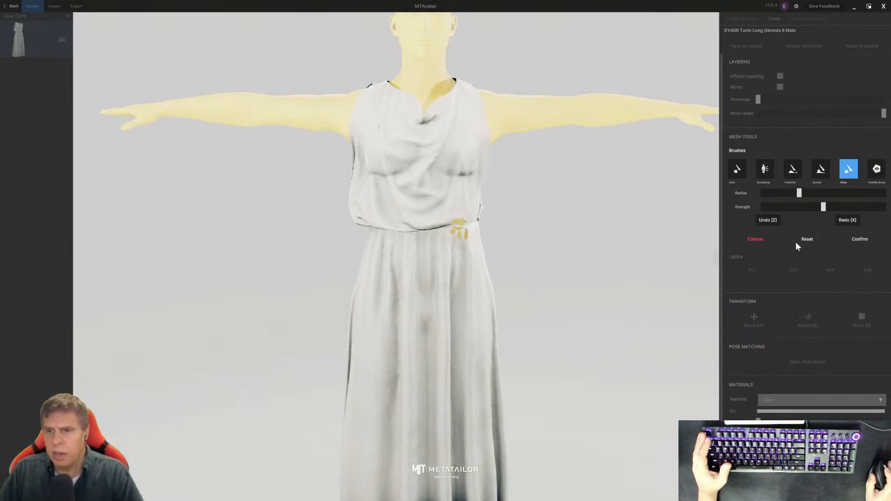
left_click(856, 240)
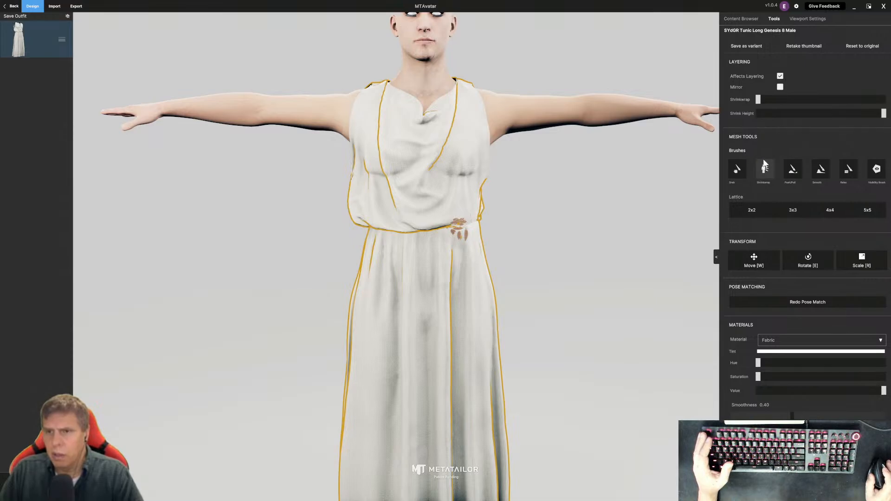
Step: Try a strong Shrinkwrap on the tunic, reduce it to a slight amount and inspect the fit at the waist
left_click_drag(760, 101, 834, 104)
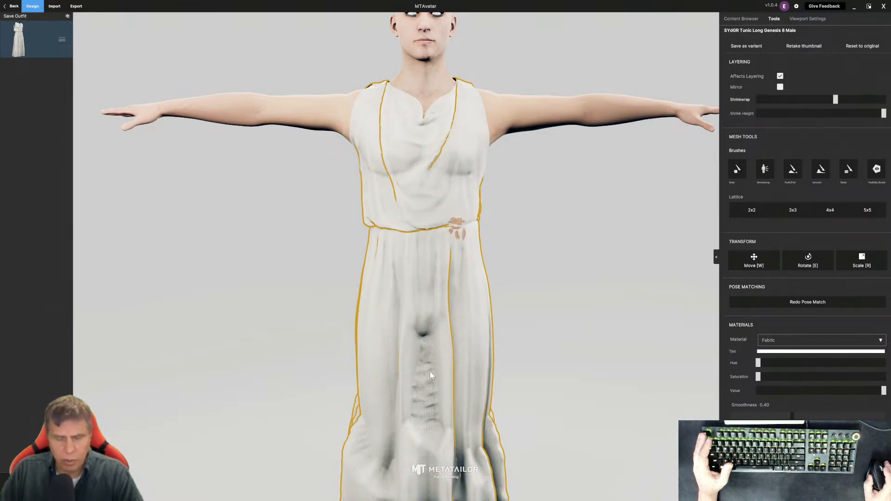
scroll(430, 372, "down", 3)
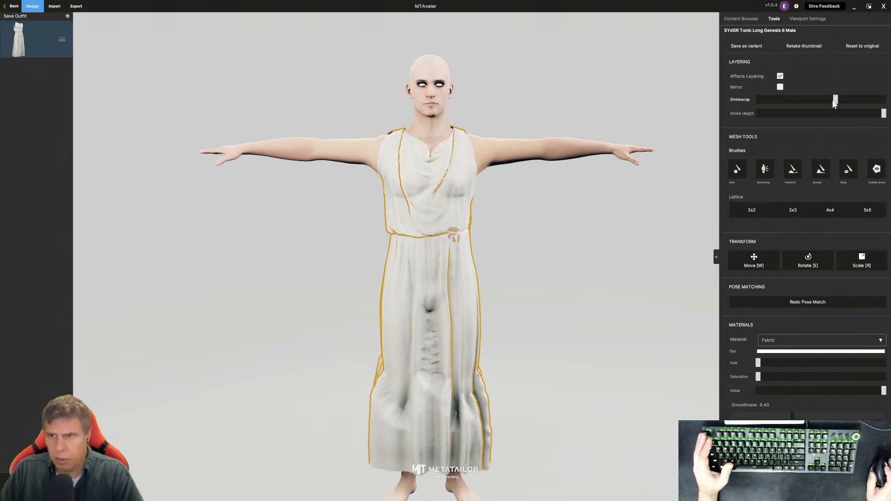
left_click_drag(835, 98, 772, 101)
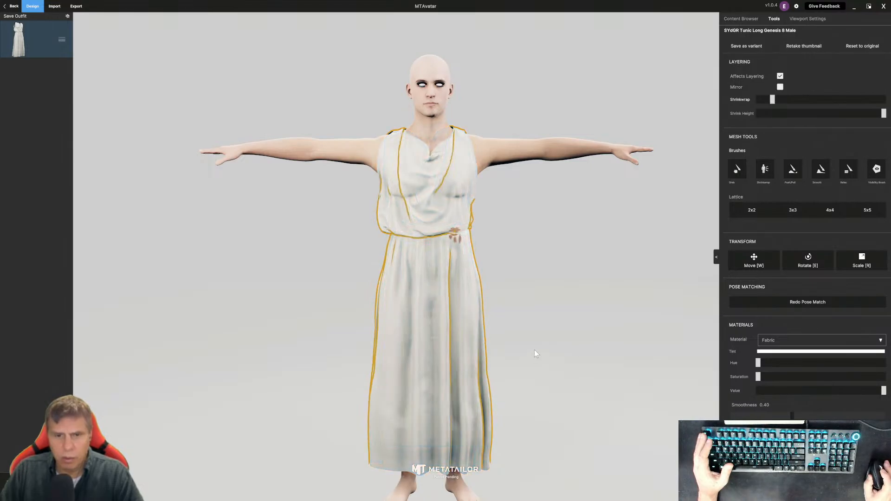
left_click_drag(770, 106, 764, 105)
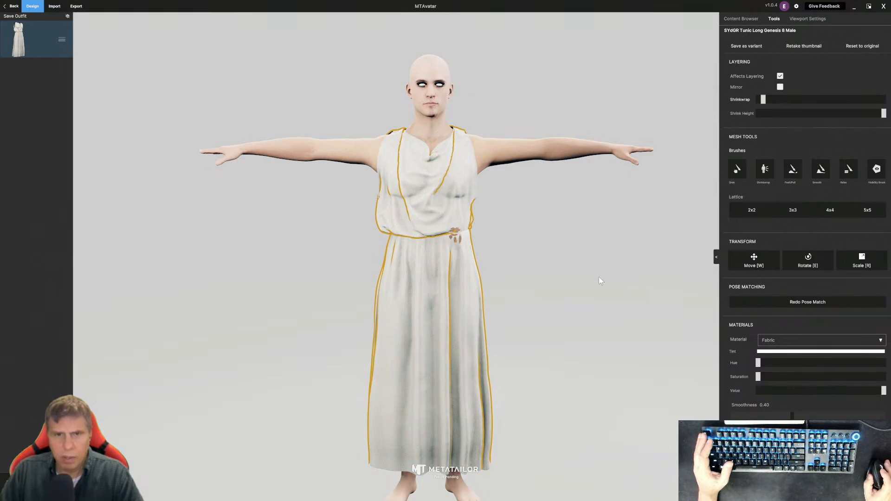
left_click_drag(641, 272, 199, 346)
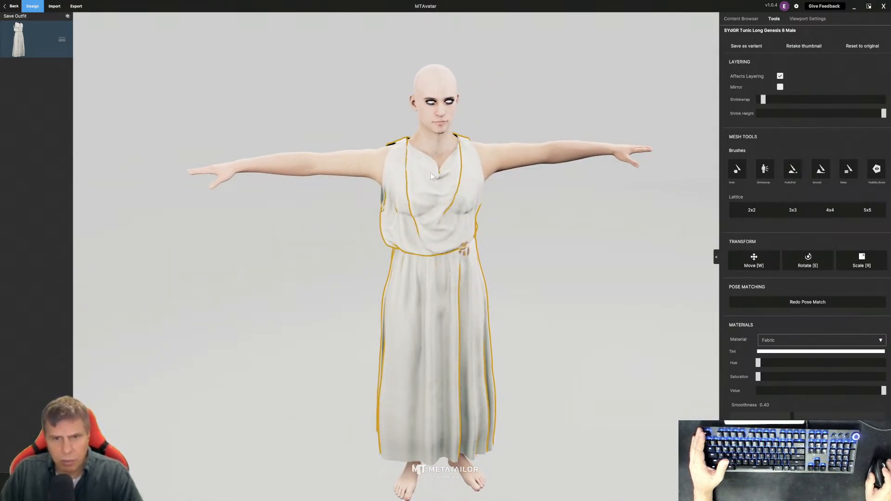
scroll(438, 200, "up", 5)
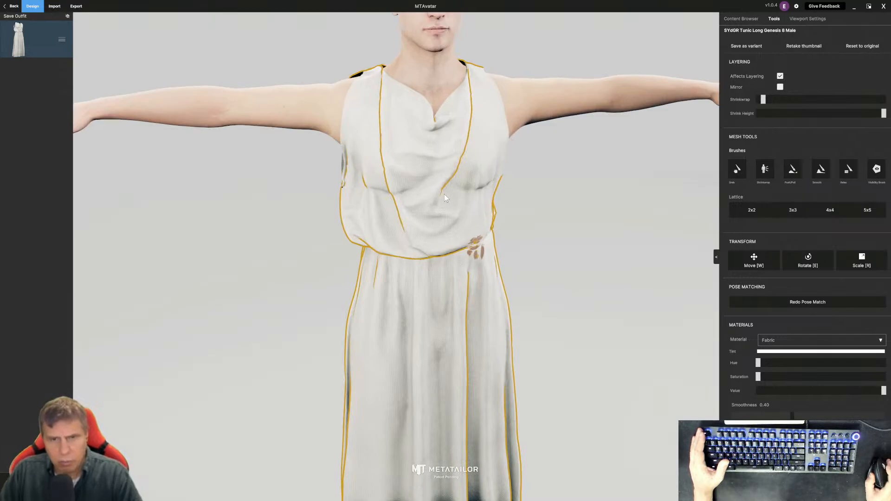
scroll(443, 74, "down", 2)
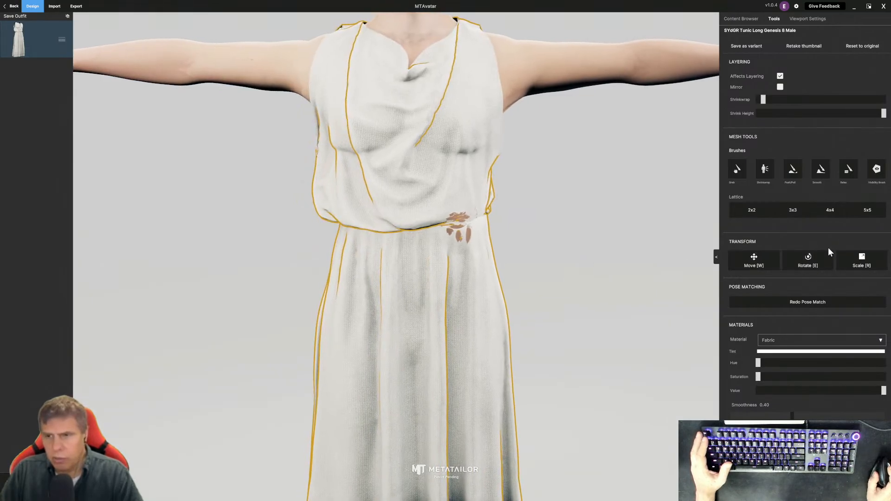
Step: Hide the tunic to inspect the avatar's body beneath it, and show the garment again
left_click(47, 36)
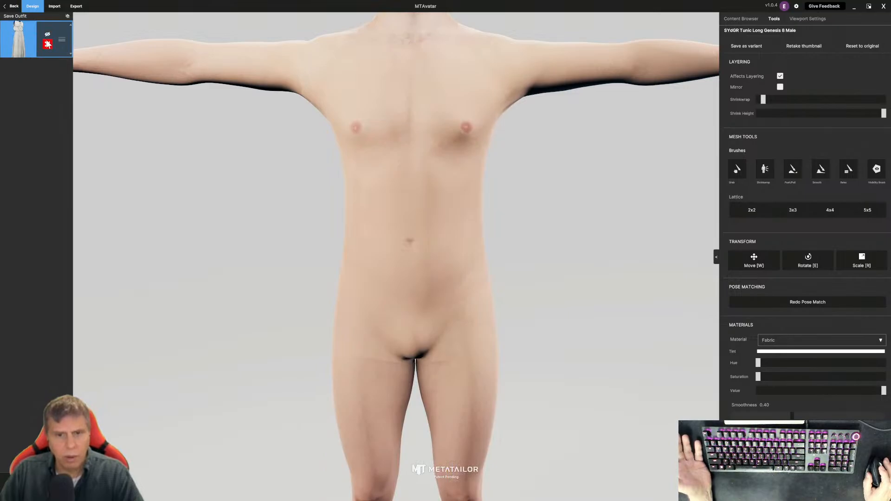
left_click(48, 45)
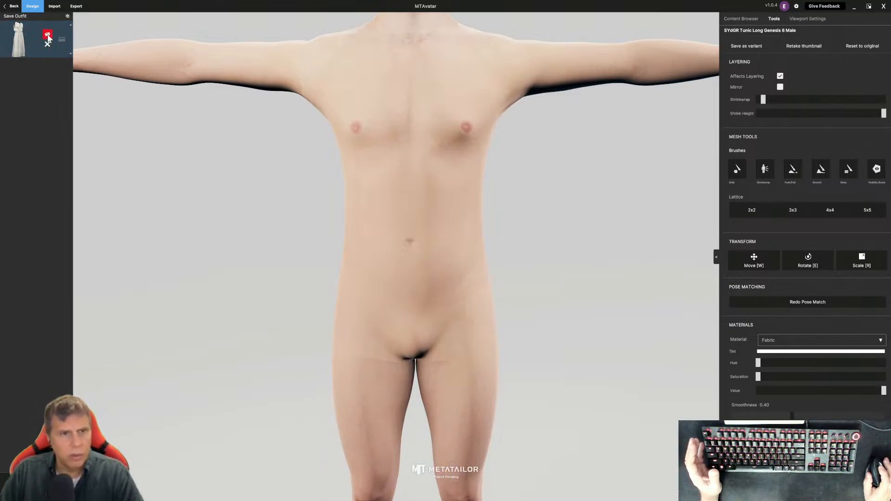
mouse_move(477, 248)
left_mouse_down("alt")
mouse_move(399, 238)
mouse_move(480, 247)
mouse_move(474, 259)
mouse_move(475, 237)
left_mouse_up("alt")
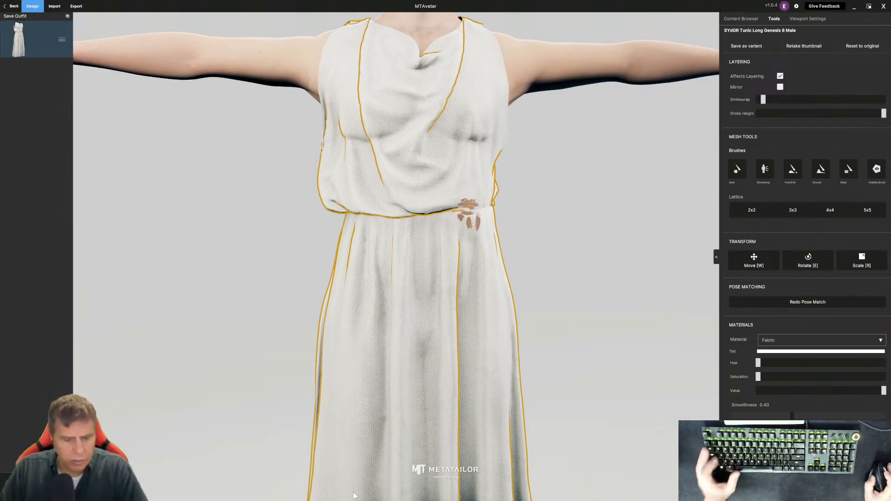
Step: Remove the long tunic from the avatar's outfit
key("super")
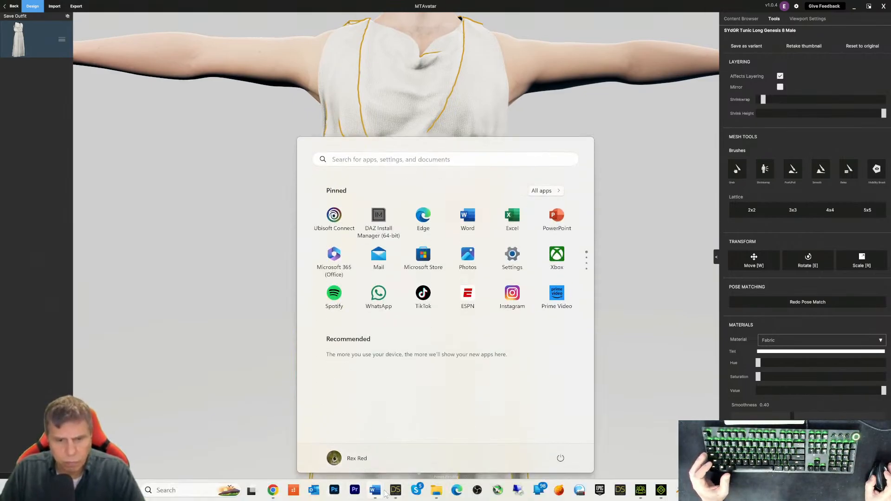
left_click(37, 54)
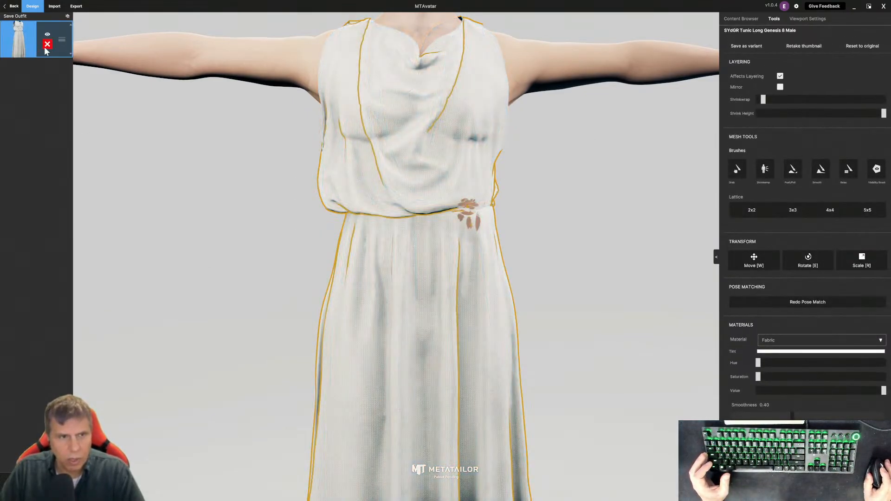
left_click(46, 50)
Step: Switch to DAZ Studio, leave the Roman clothing product and delete the long tunic from the scene
key("super")
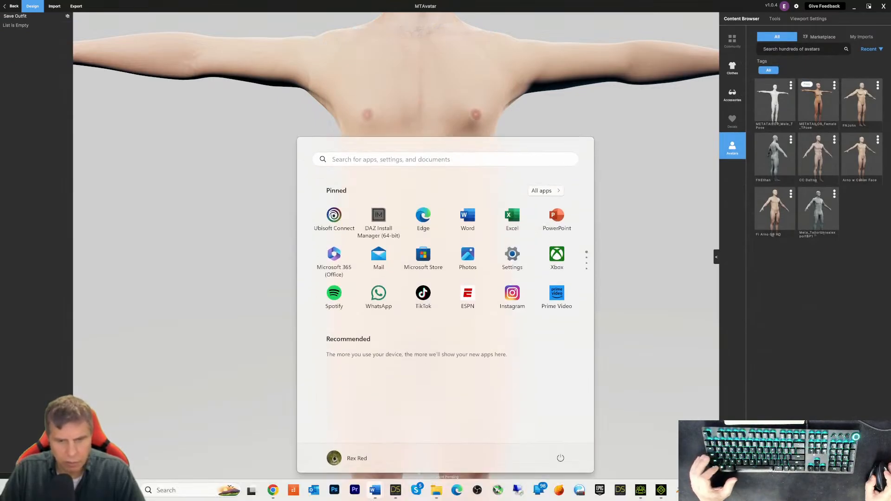
left_click(396, 495)
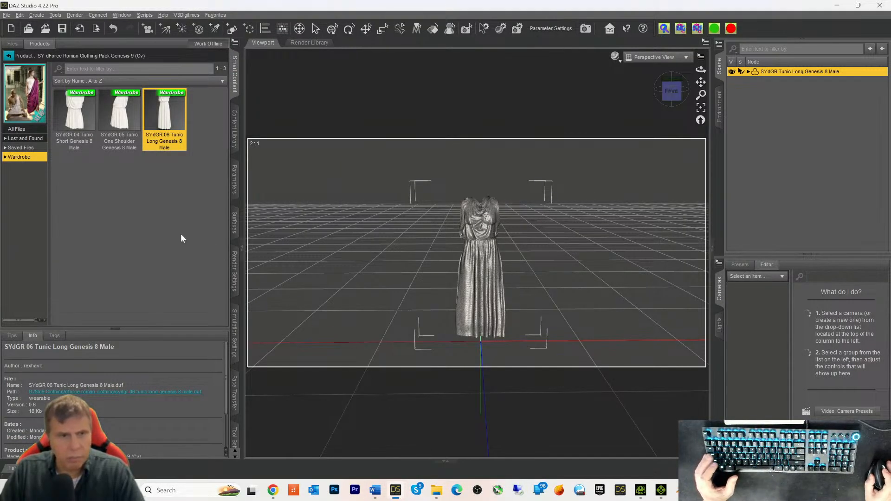
left_click(8, 55)
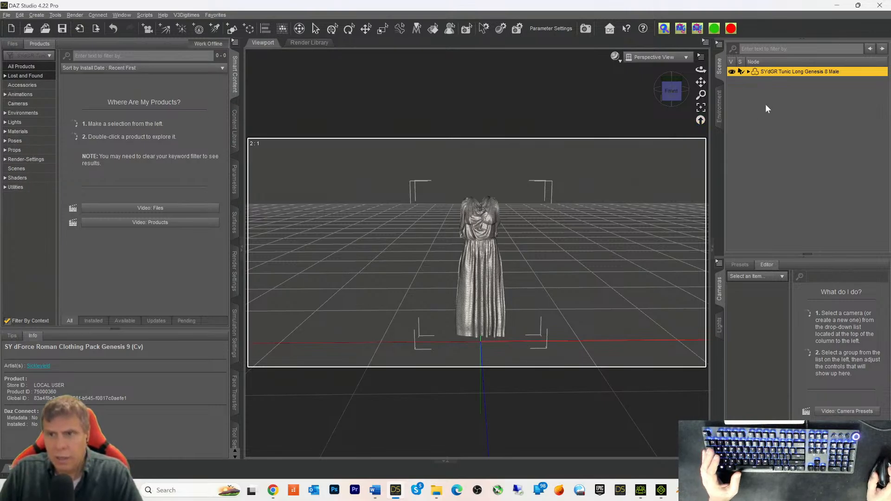
key("Delete")
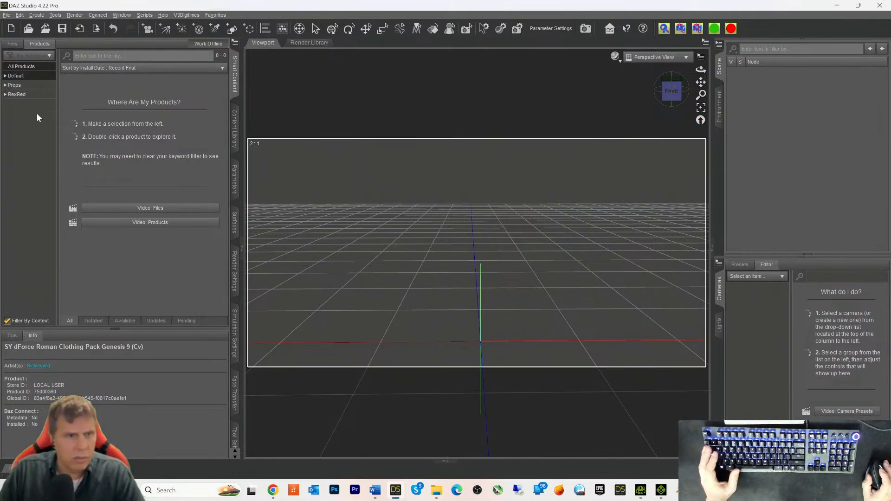
Step: Filter the product library to the Wardrobe category under Default
left_click(18, 76)
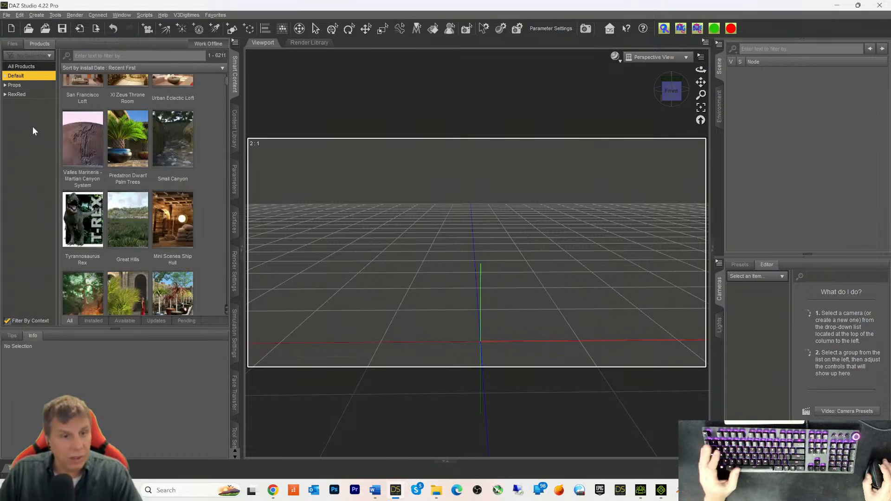
left_click(7, 78)
scroll(15, 149, "down", 3)
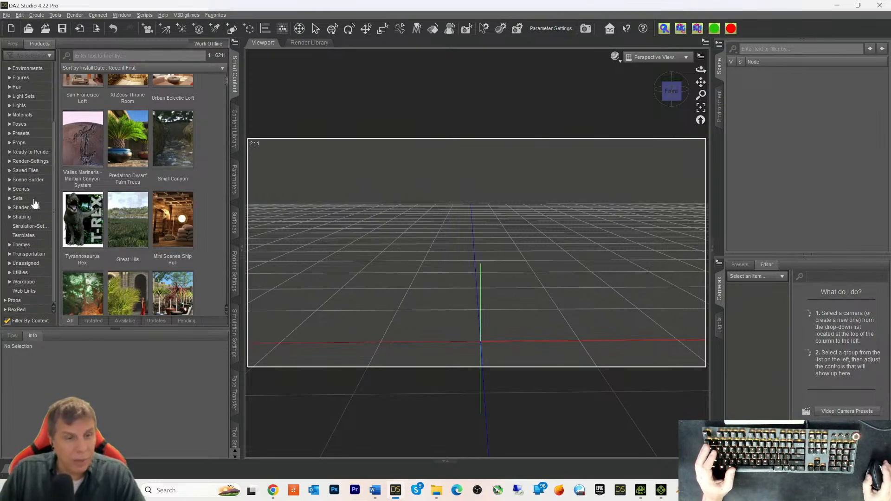
left_click(24, 282)
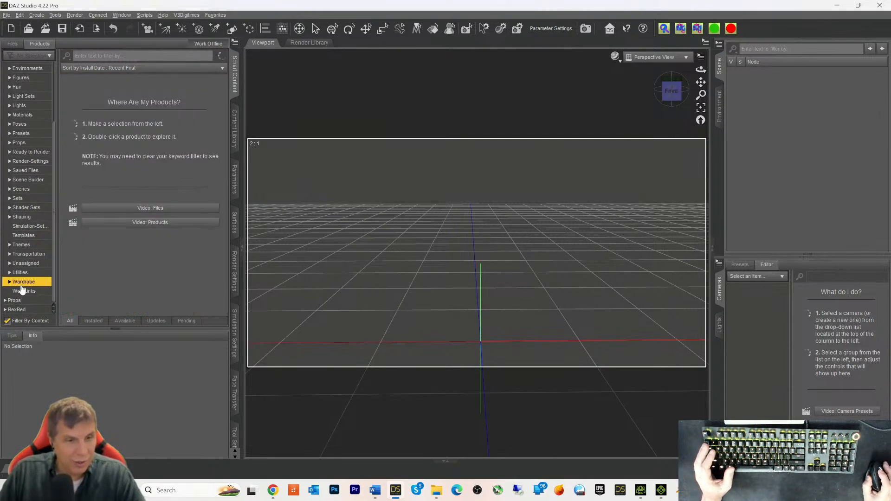
Step: Browse the Wardrobe products to find another outfit for the male avatar
scroll(135, 190, "down", 10)
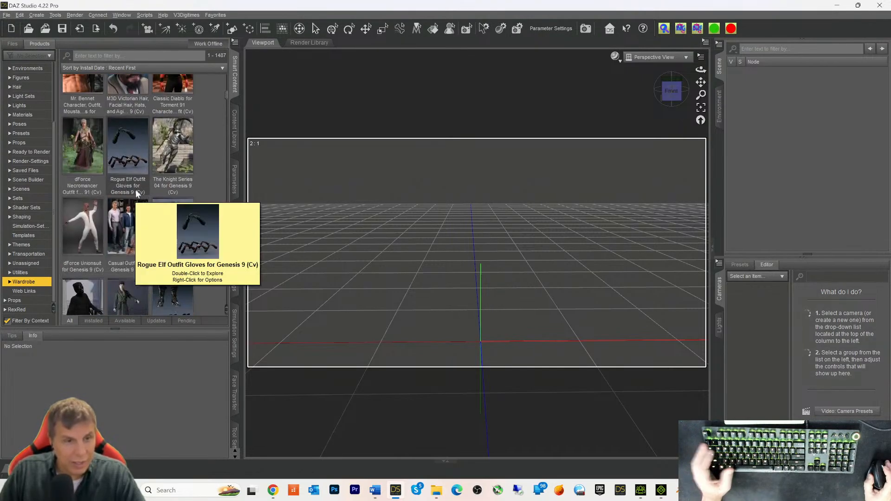
scroll(136, 189, "down", 3)
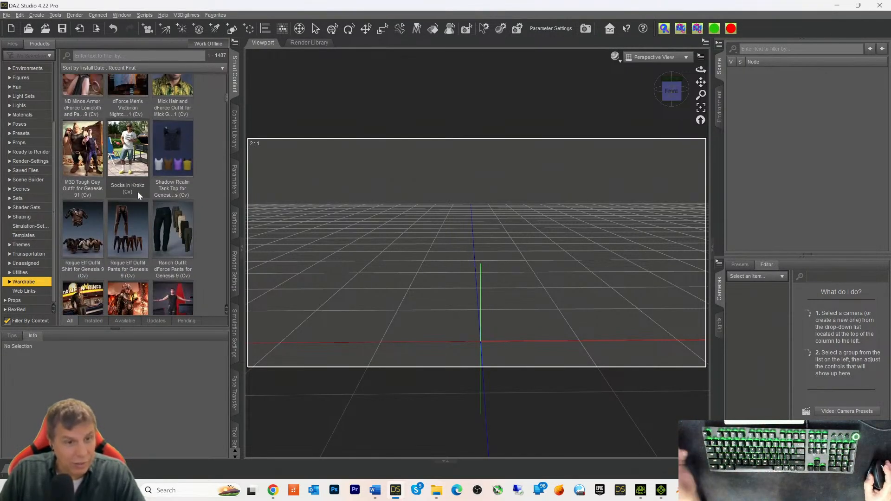
scroll(137, 197, "down", 5)
scroll(137, 196, "down", 1)
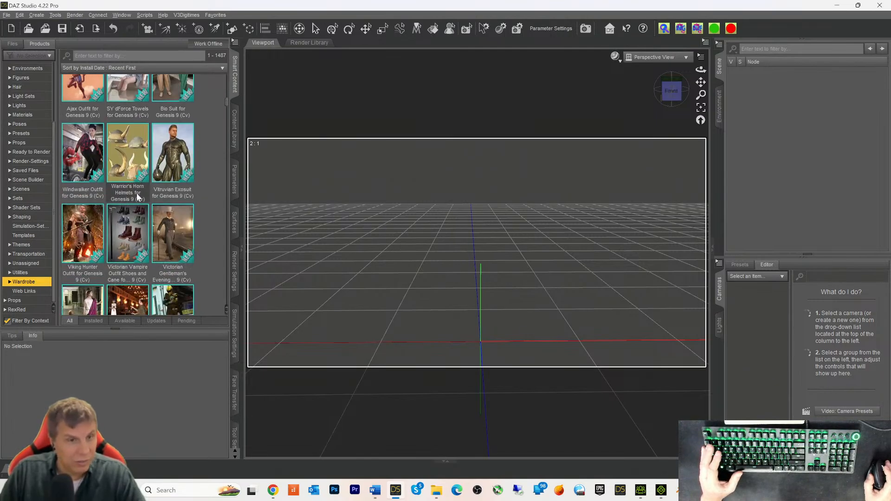
scroll(139, 166, "down", 5)
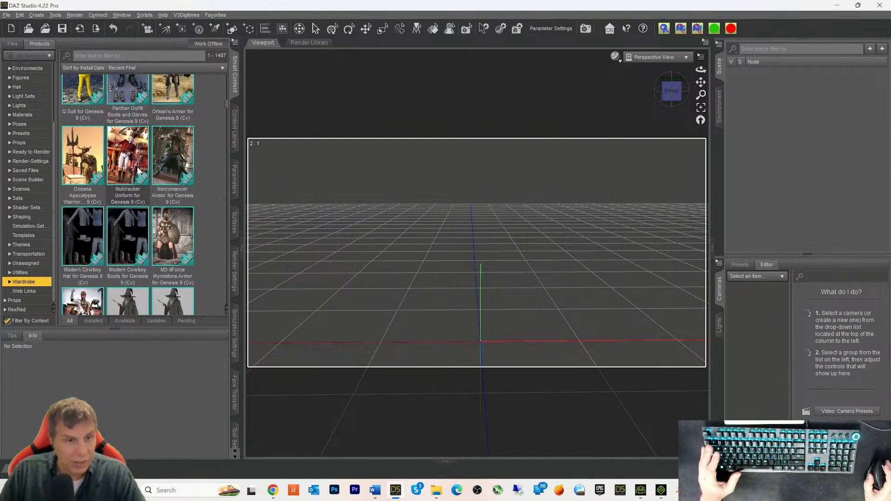
scroll(138, 172, "down", 5)
scroll(128, 227, "down", 5)
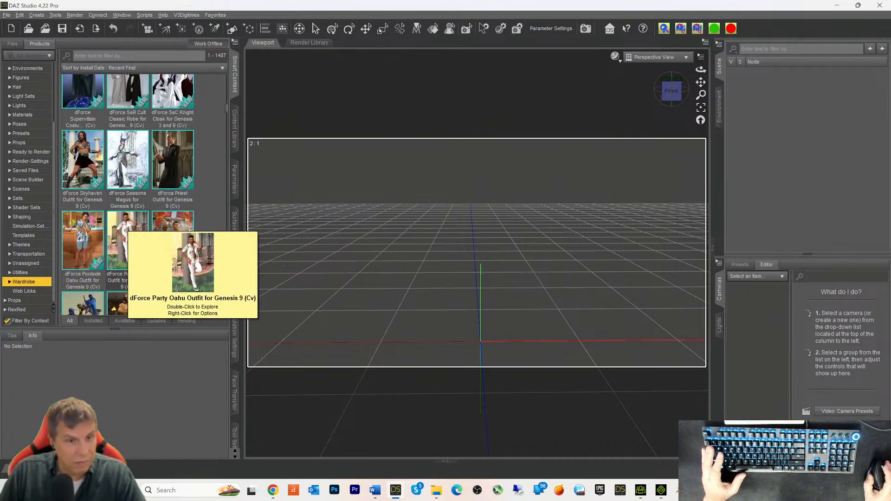
scroll(135, 176, "down", 5)
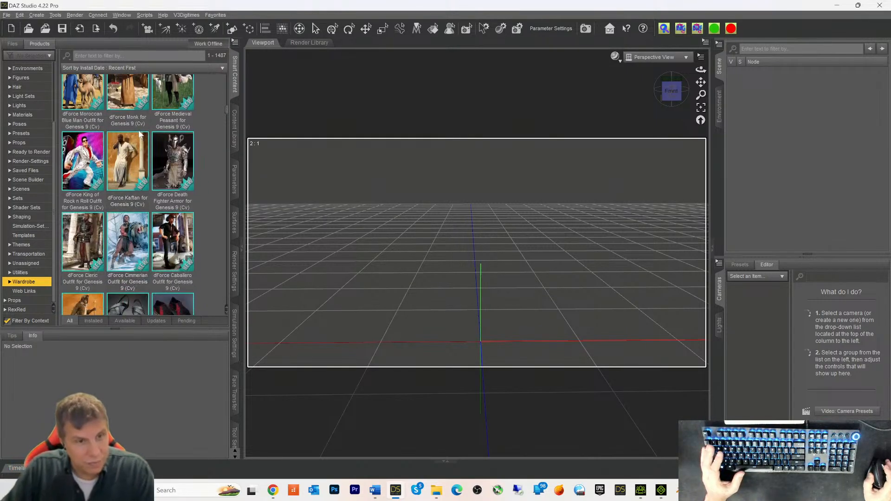
scroll(123, 189, "down", 5)
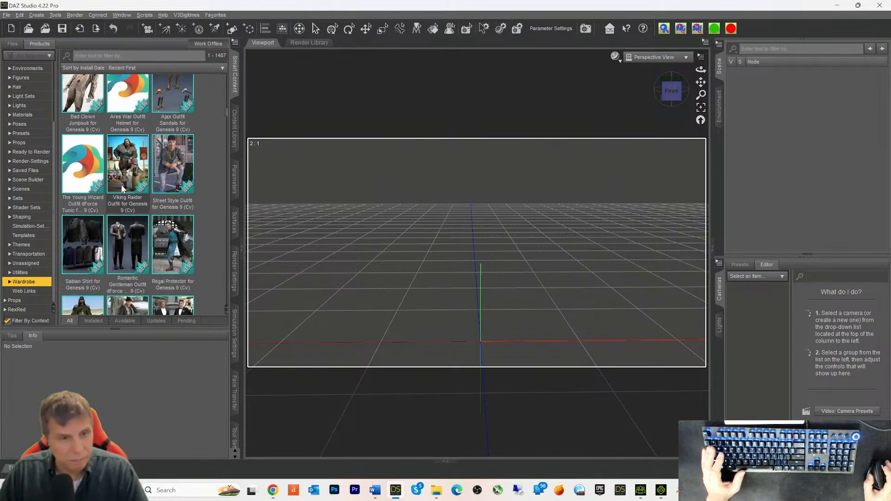
scroll(131, 163, "down", 5)
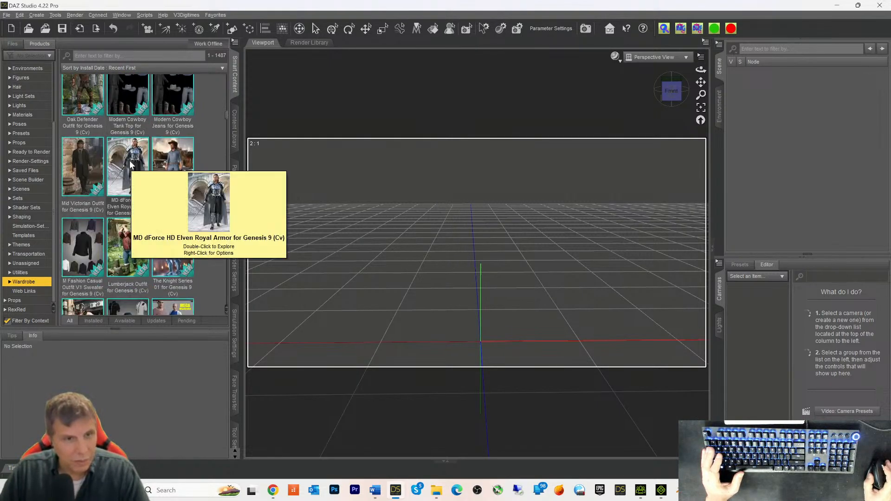
scroll(147, 160, "down", 5)
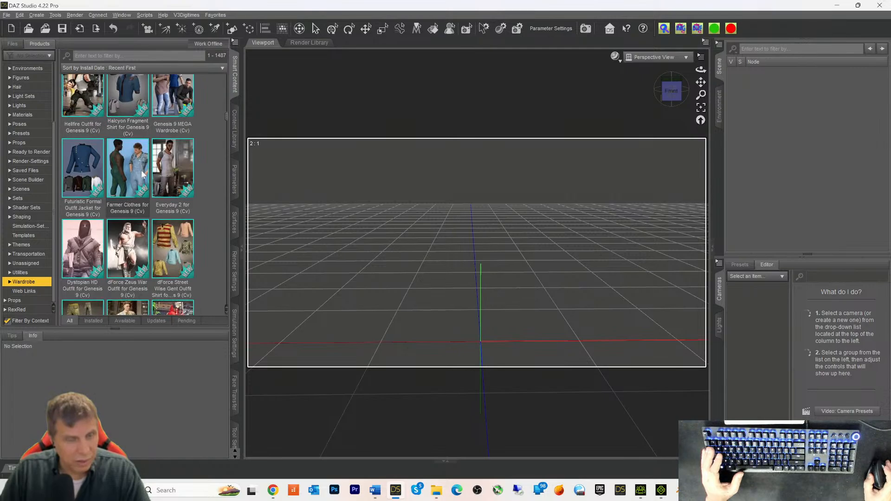
scroll(142, 174, "down", 5)
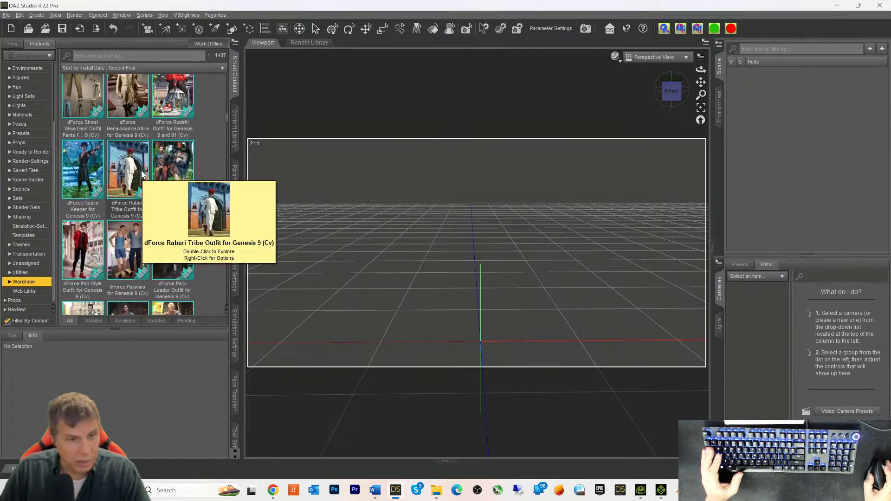
scroll(142, 174, "down", 5)
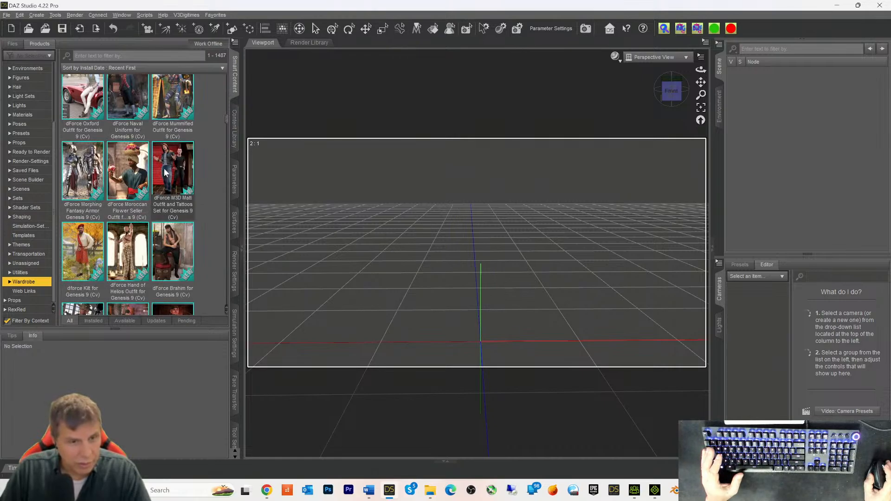
scroll(165, 173, "down", 5)
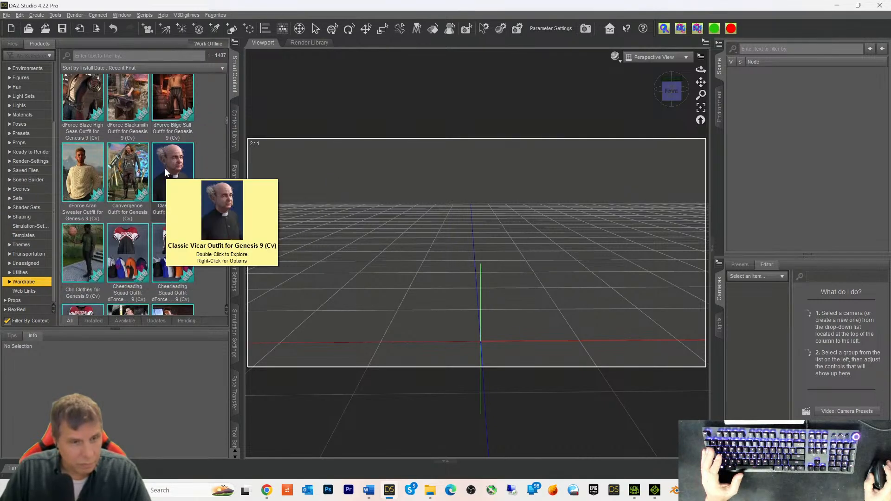
scroll(142, 179, "down", 4)
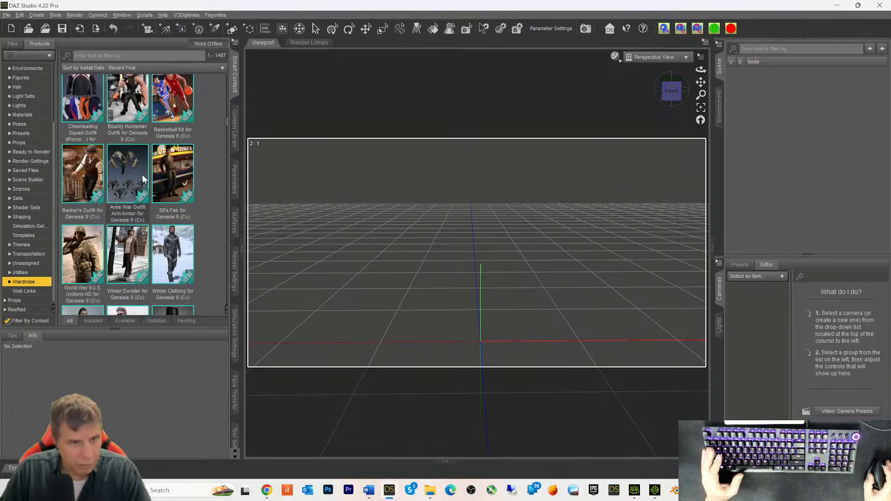
scroll(143, 179, "up", 4)
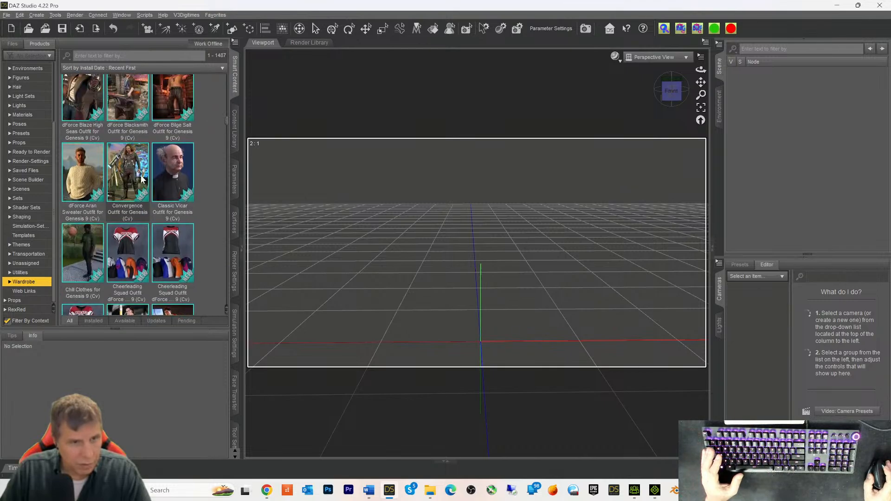
Step: Load ASO Sweater from the dForce Aran Sweater Outfit for Genesis 9 (Cv) and open its scene node name for editing
double_click(90, 188)
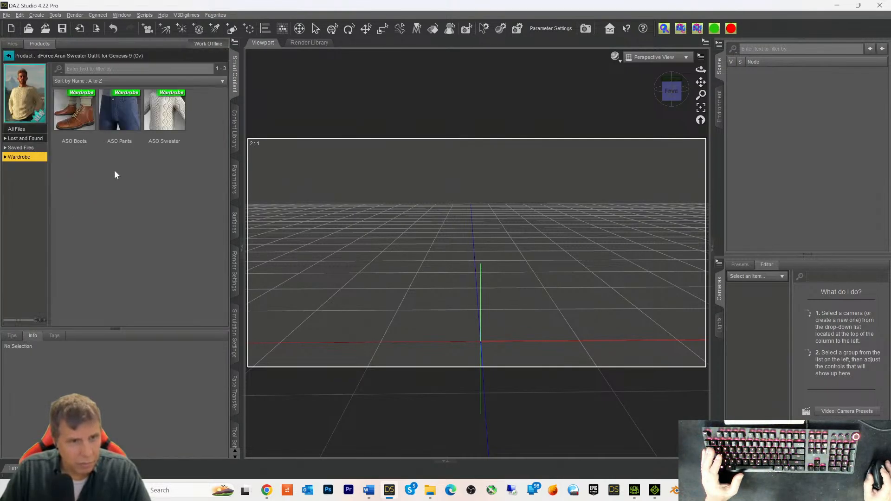
double_click(176, 121)
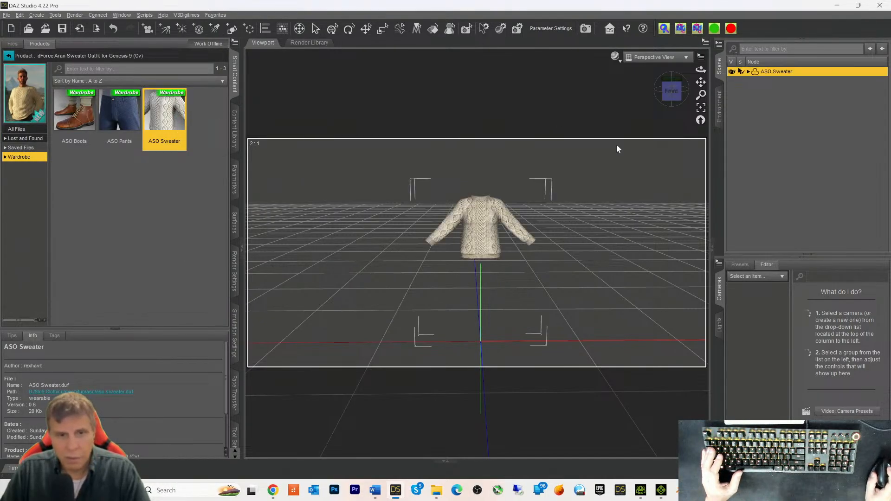
double_click(779, 72)
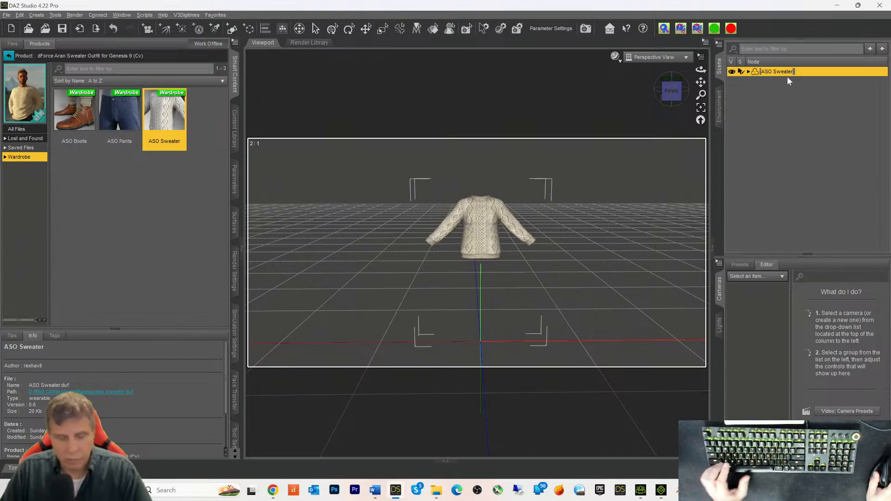
left_click(796, 160)
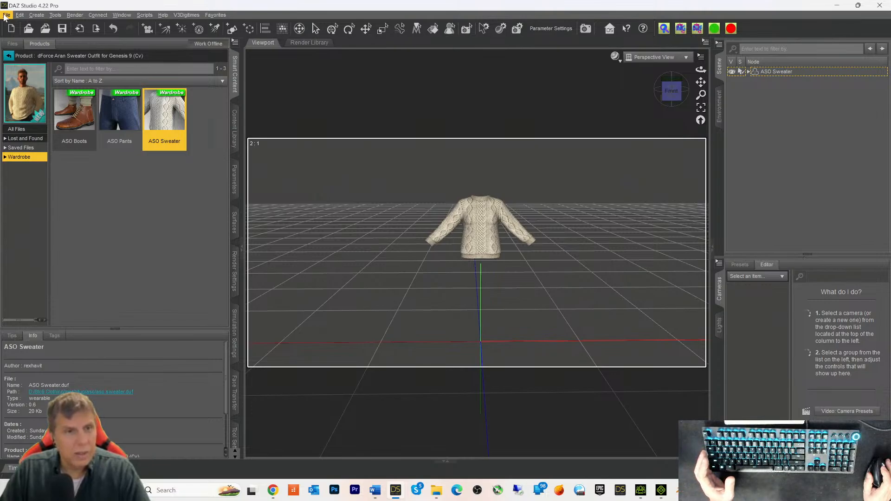
Step: Leave the Genesis 9 sweater product and filter the Wardrobe products by "aran"
left_click(9, 57)
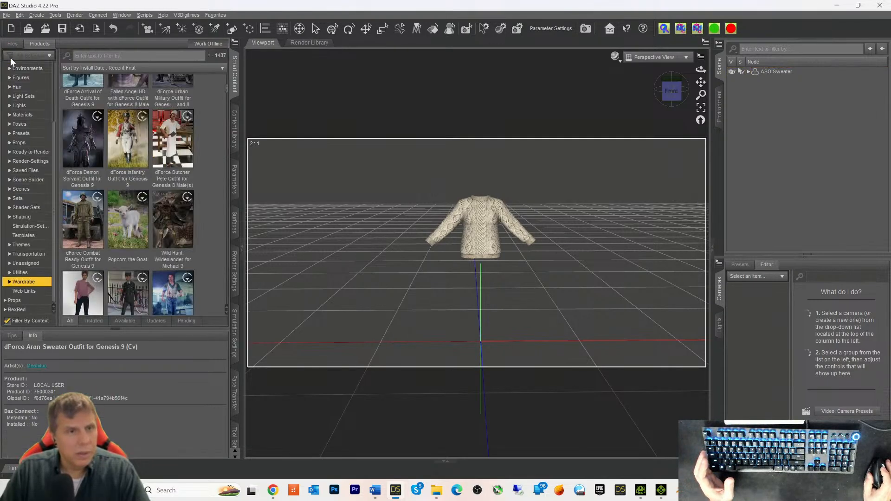
left_click(93, 56)
type("aran")
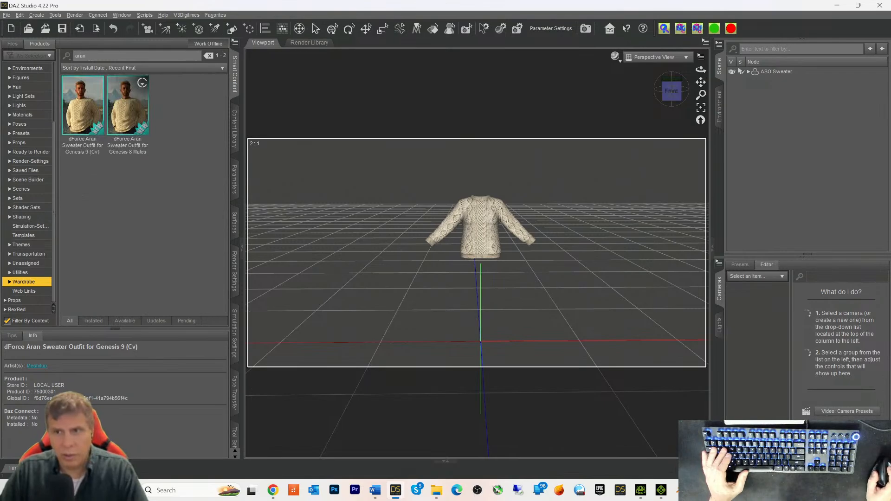
Step: Replace the Genesis 9 sweater in the scene with ASO Sweater from the dForce Aran Sweater Outfit for Genesis 8 Males
left_click(772, 71)
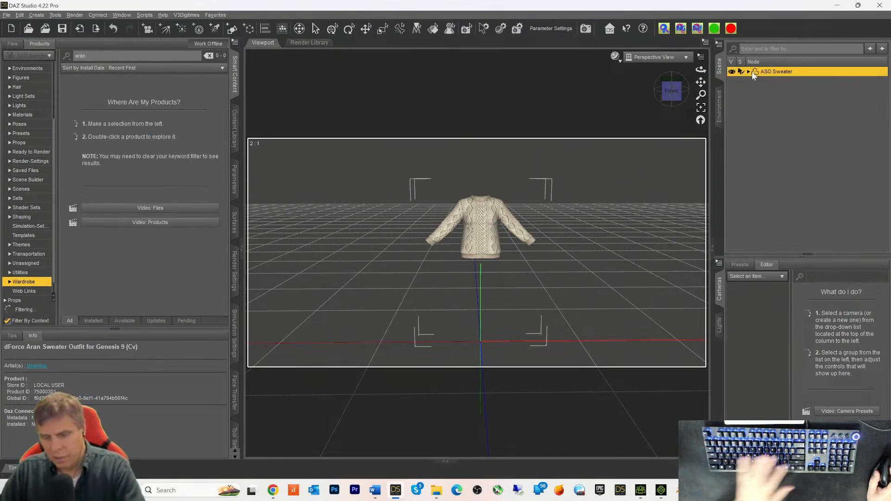
key("Delete")
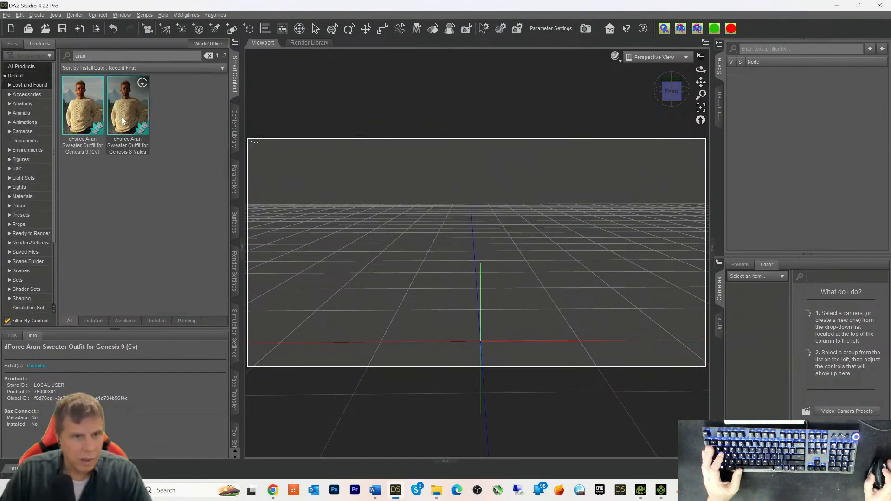
double_click(124, 121)
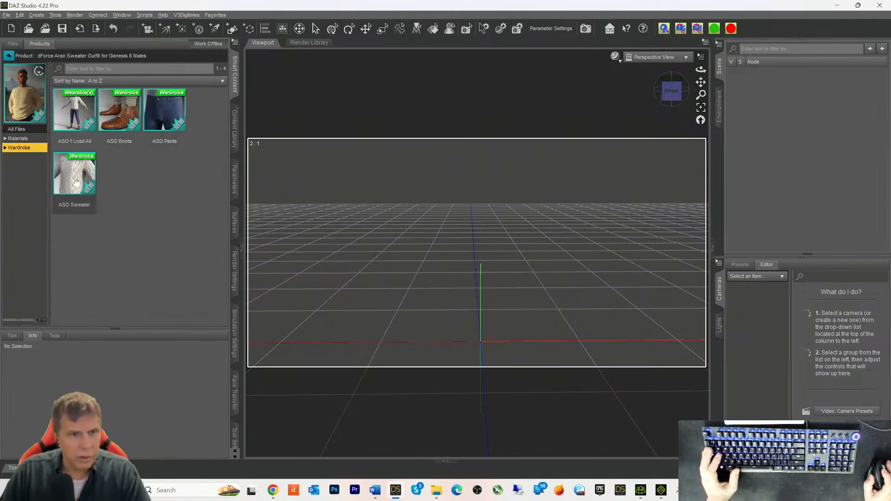
double_click(77, 181)
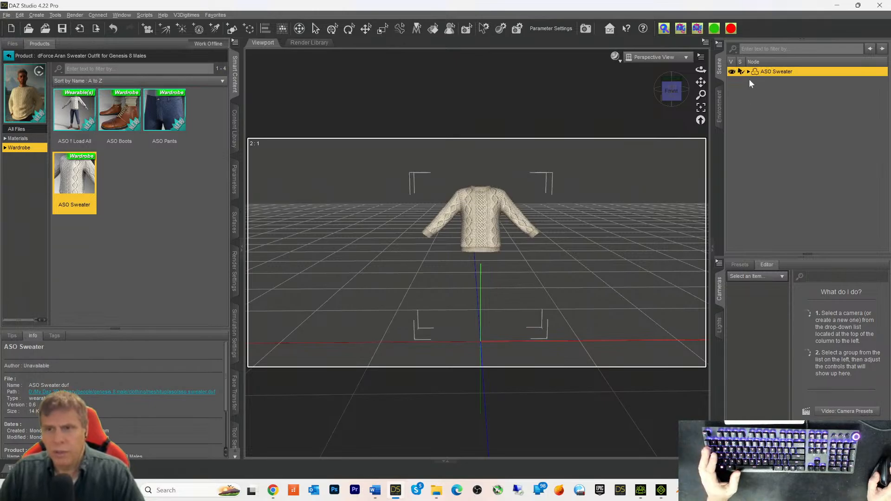
left_click(7, 15)
mouse_move(29, 81)
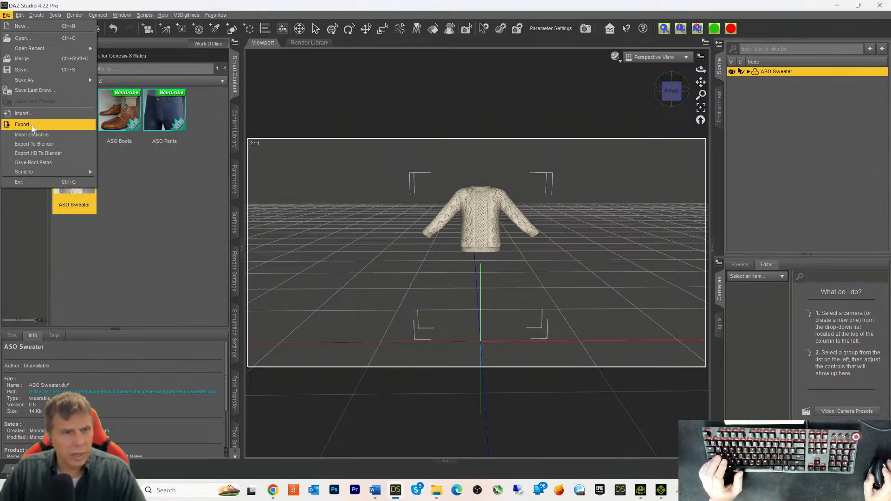
left_click(28, 125)
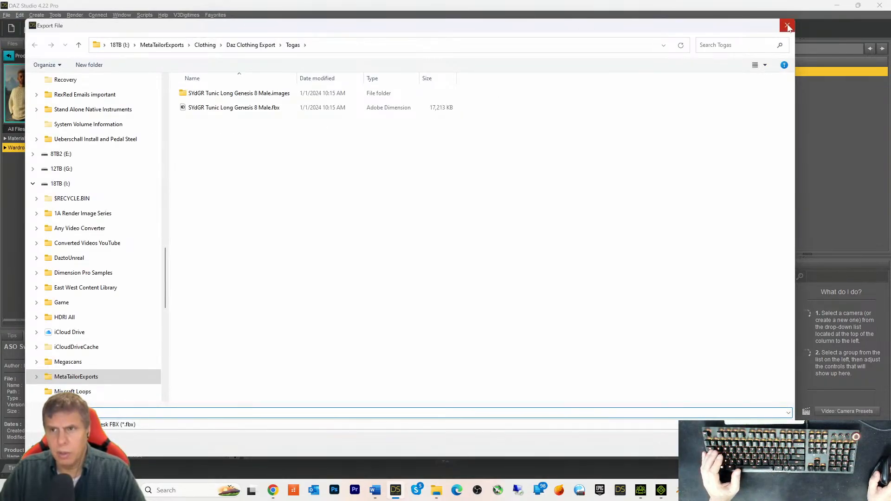
left_click(787, 25)
Step: Open the ASO Sweater's scene node name for editing, and start the file export of the sweater
double_click(782, 72)
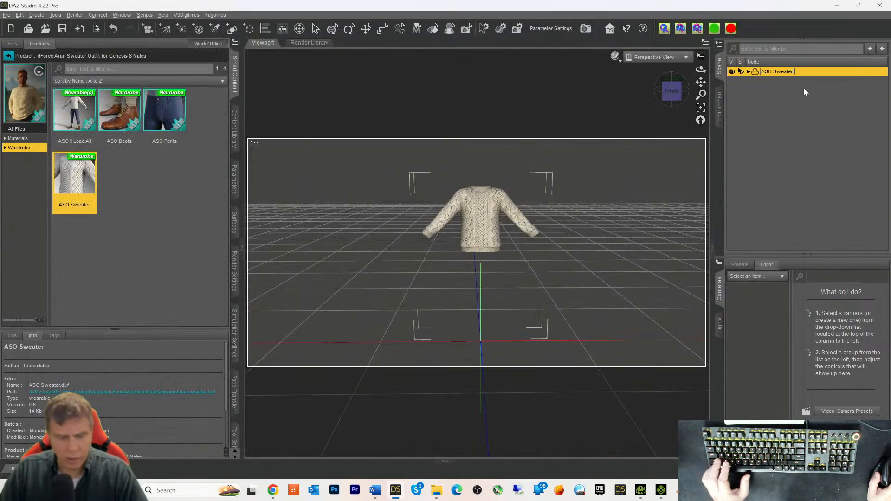
left_click(6, 15)
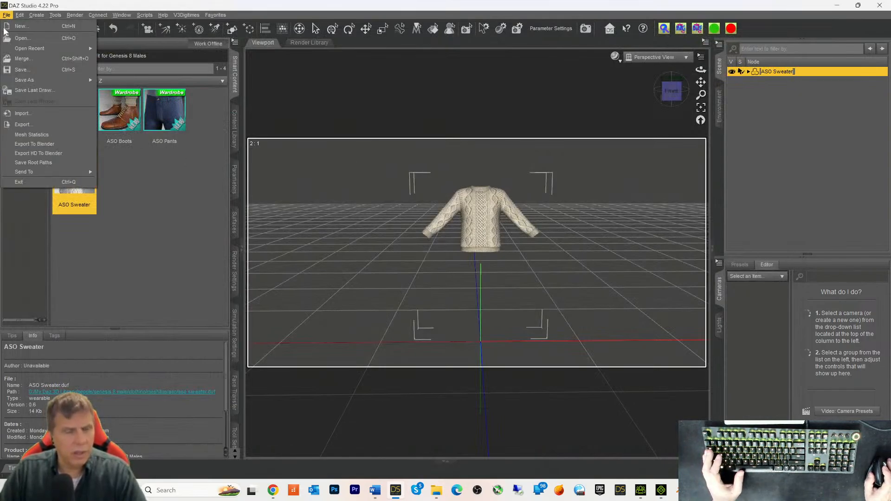
left_click(23, 124)
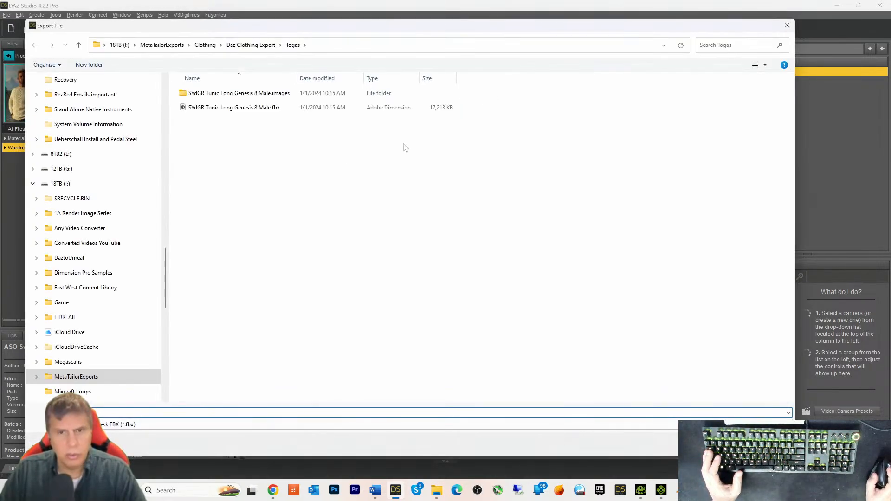
Step: Create a folder named Sweater inside the Daz Clothing Export folder
left_click(260, 45)
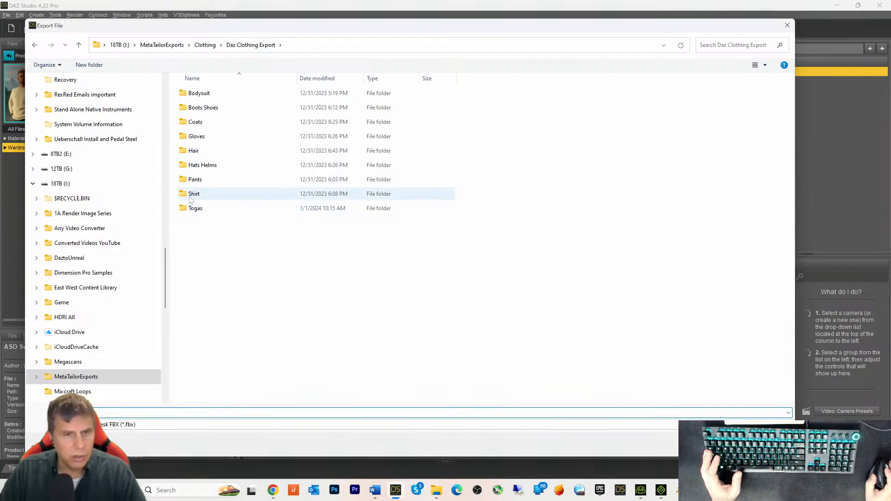
right_click(191, 236)
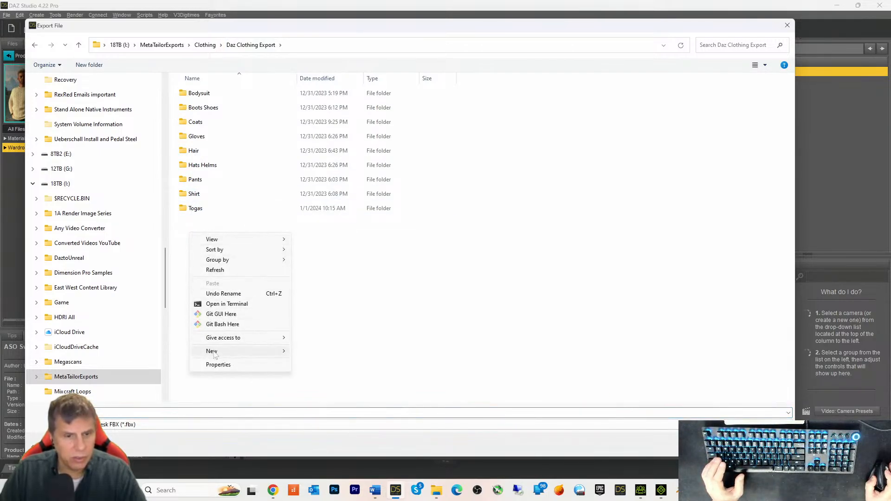
mouse_move(223, 351)
left_click(330, 352)
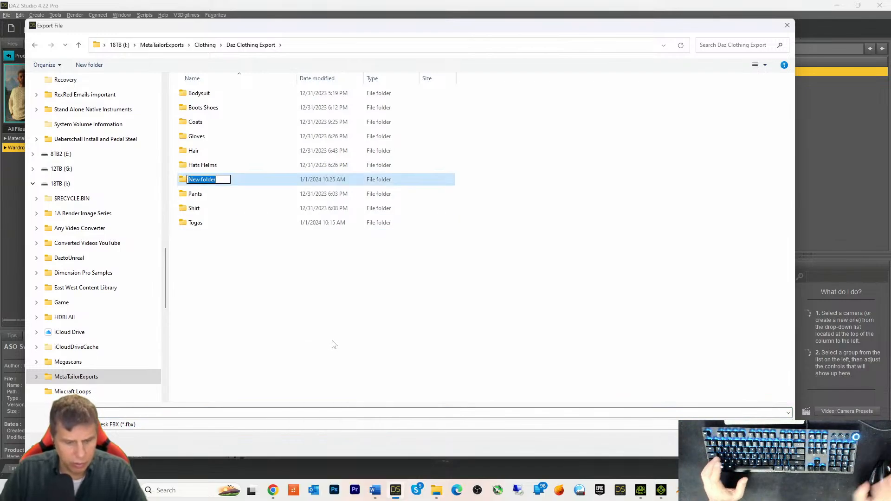
type("Sweater4")
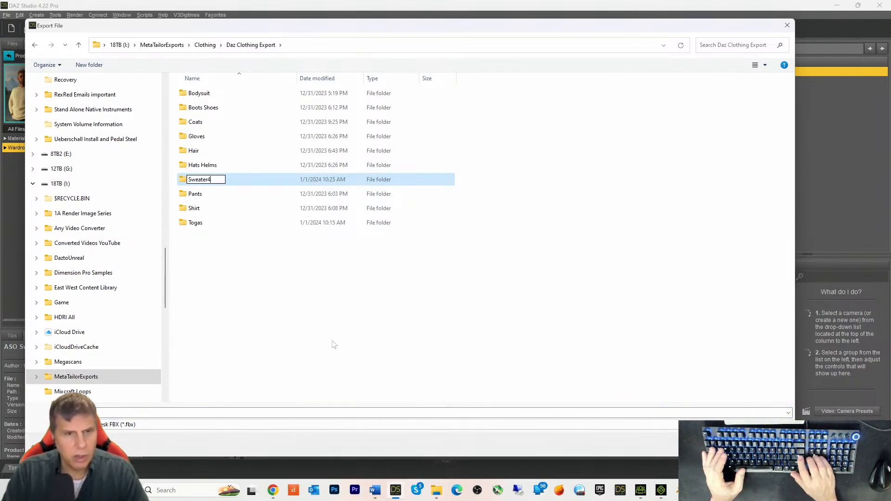
key("Return")
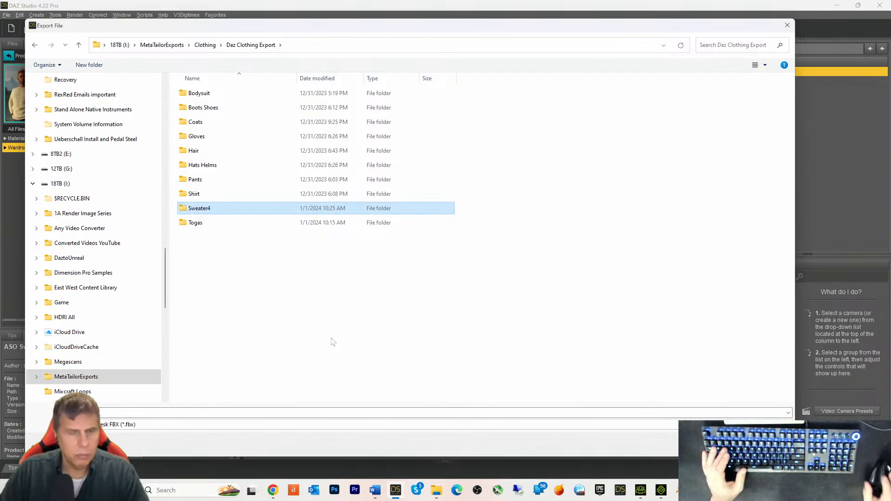
left_click(204, 208)
left_click(224, 208)
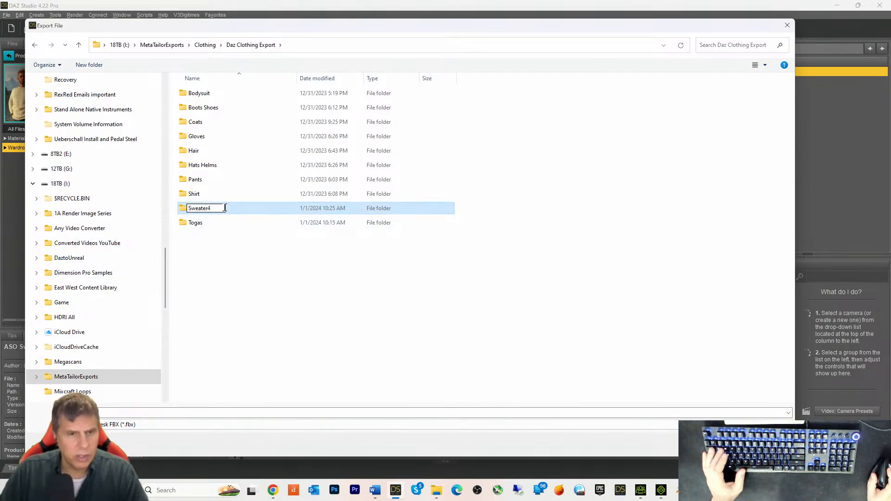
key("BackSpace")
key("Return")
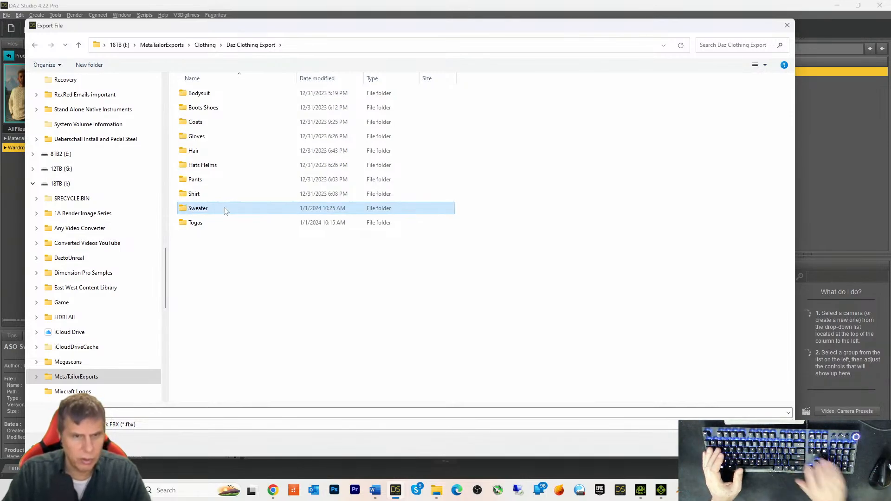
Step: Save the export as the FBX file ASO Sweater in the new Sweater folder
double_click(183, 212)
left_click(145, 414)
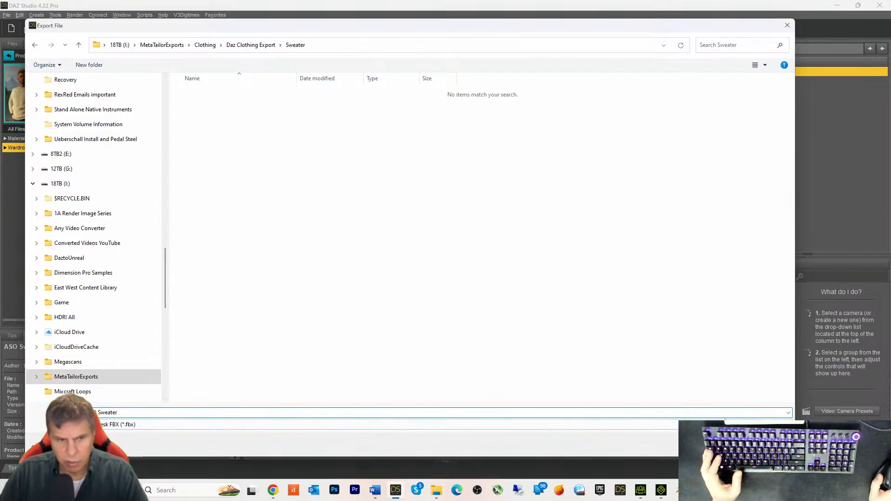
key("Return")
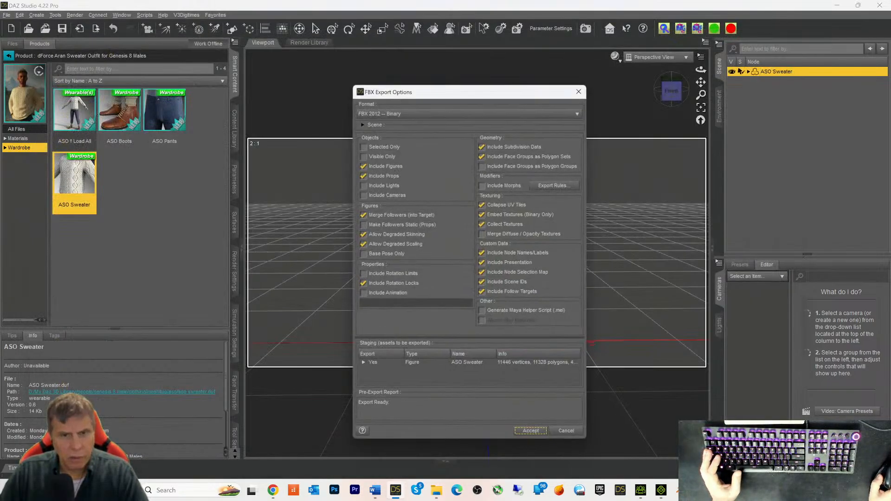
Step: Turn off Collapse UV Tiles in the FBX export options and run the export
left_click(482, 205)
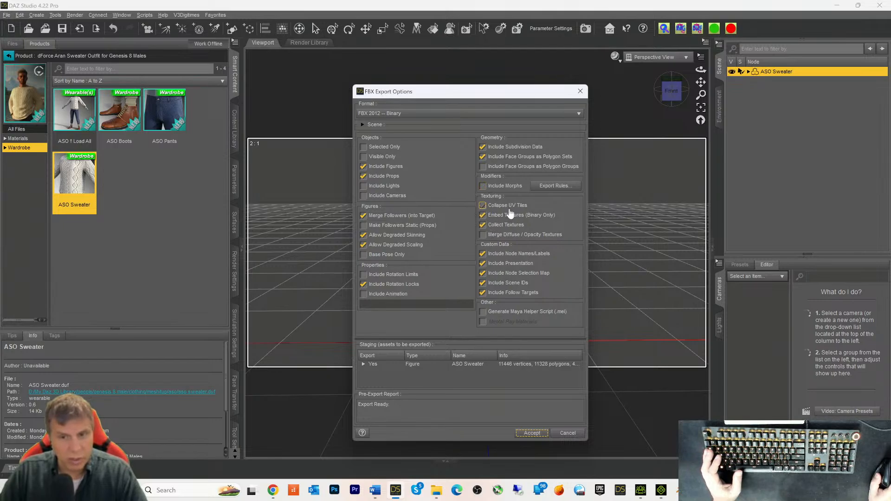
left_click(493, 226)
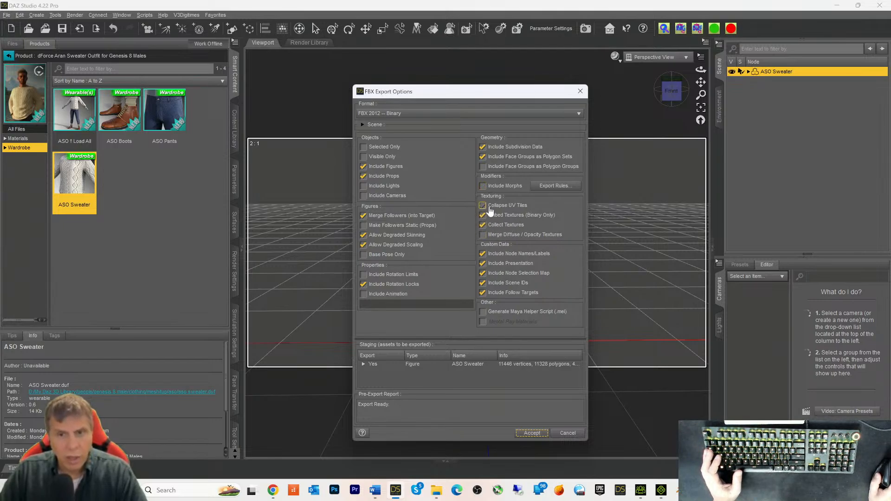
left_click(487, 210)
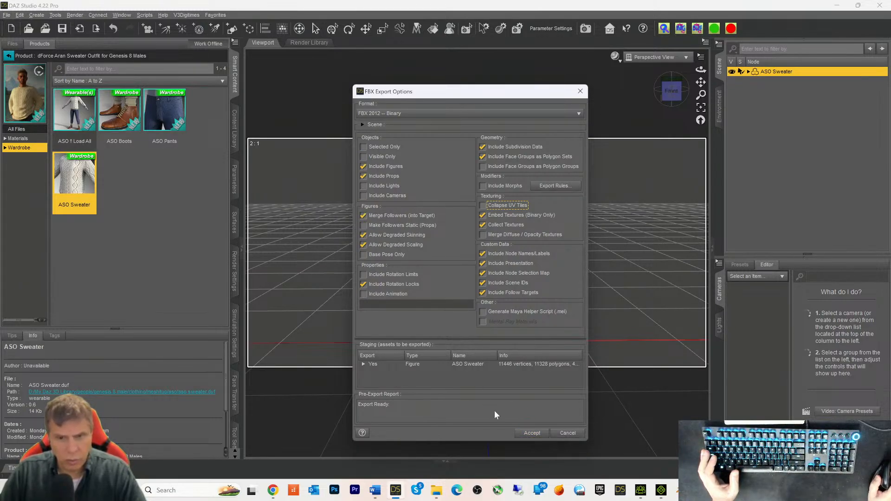
left_click(523, 431)
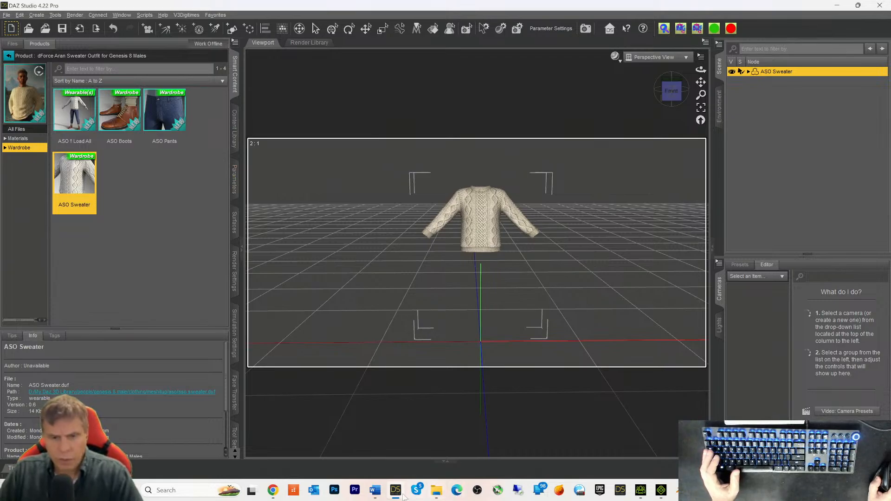
Step: Switch to MetaTailor and import the ASO Sweater FBX from the Daz Clothing Export Sweater folder as a cloth
key("alt+Tab")
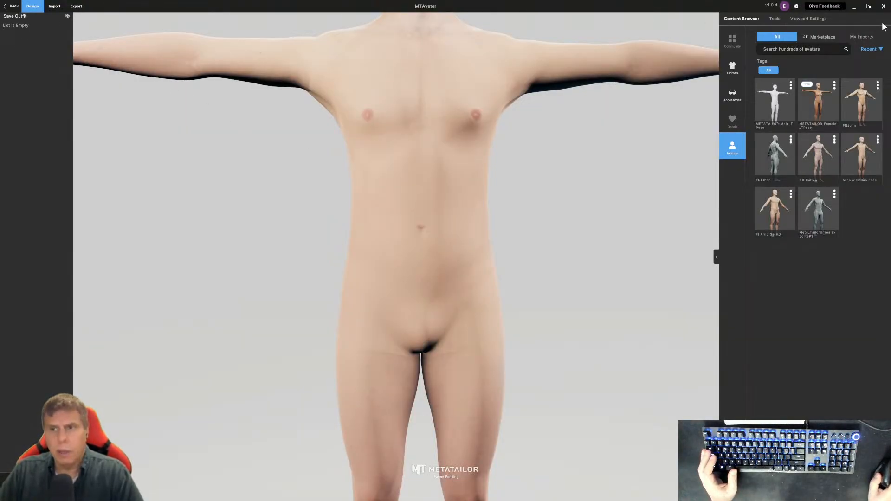
middle_click_drag(667, 106, 666, 196)
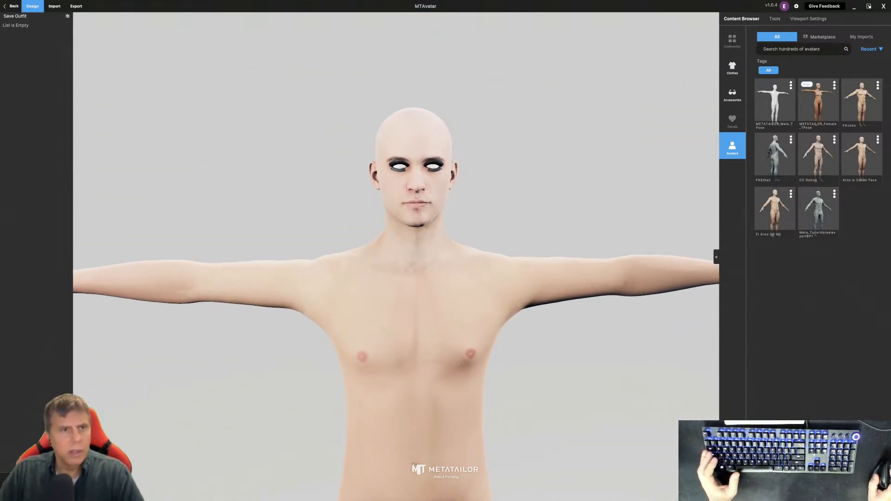
left_click(55, 7)
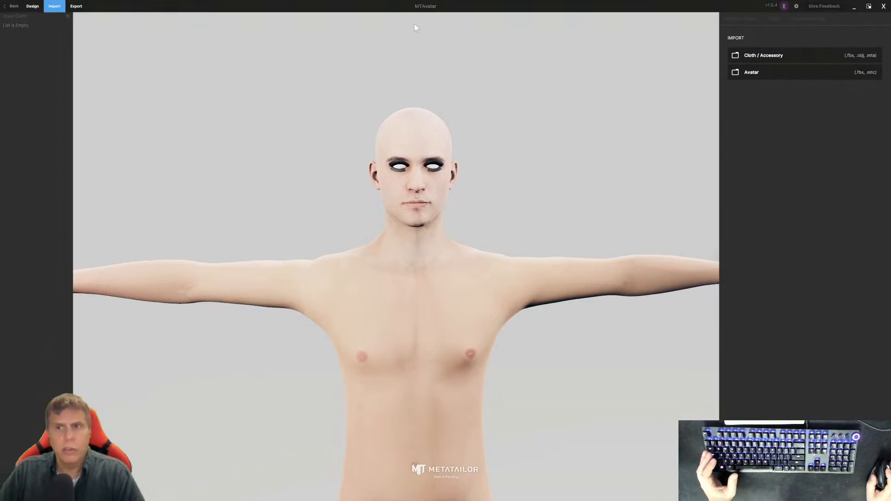
left_click(753, 55)
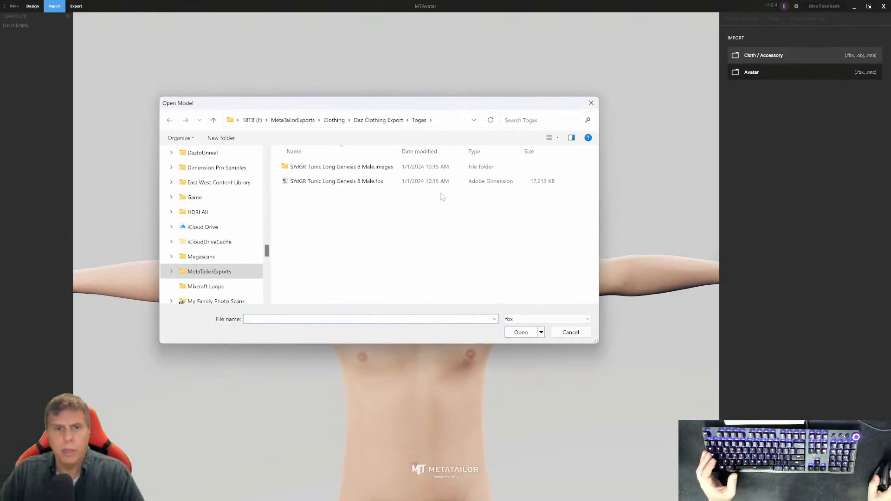
left_click(370, 120)
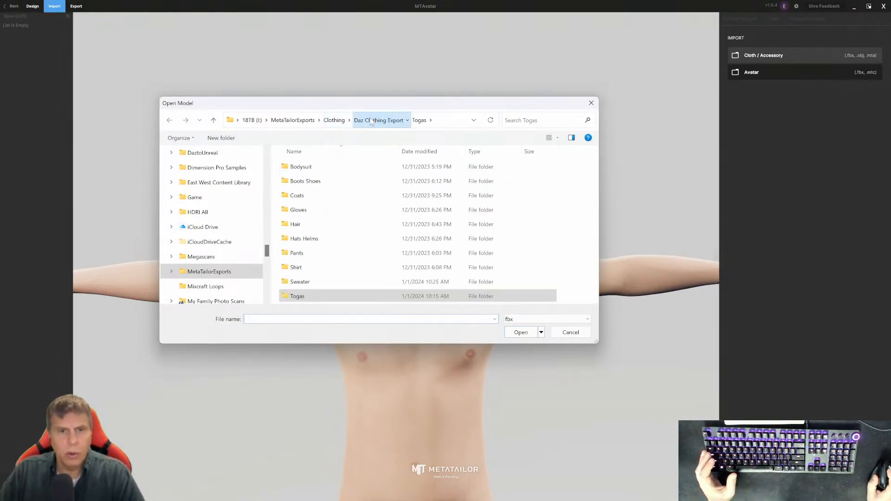
double_click(297, 280)
double_click(309, 181)
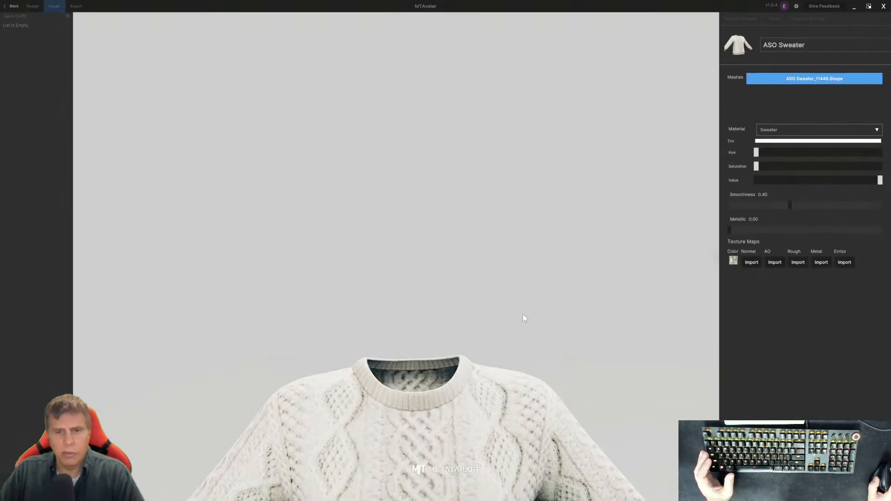
Step: Accept the sweater's mesh and materials and set its cloth category to Jackets
scroll(523, 314, "down", 5)
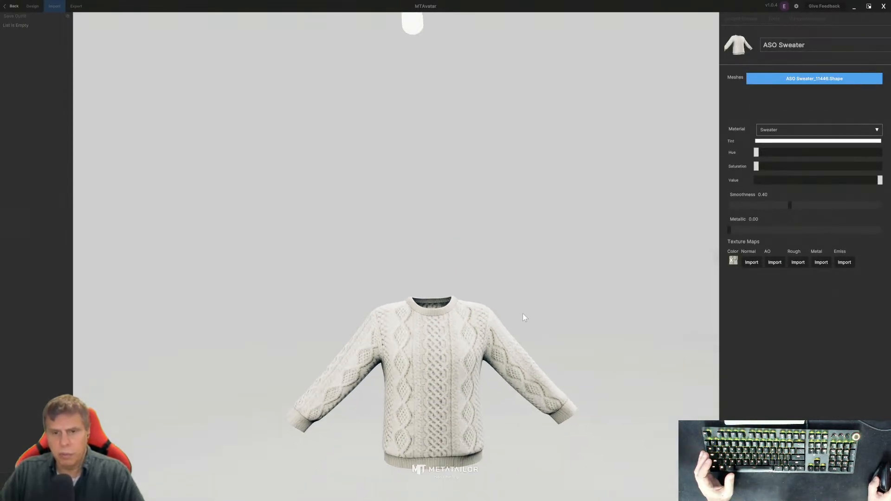
middle_click_drag(533, 295, 523, 141)
scroll(502, 144, "up", 3)
scroll(523, 139, "up", 2)
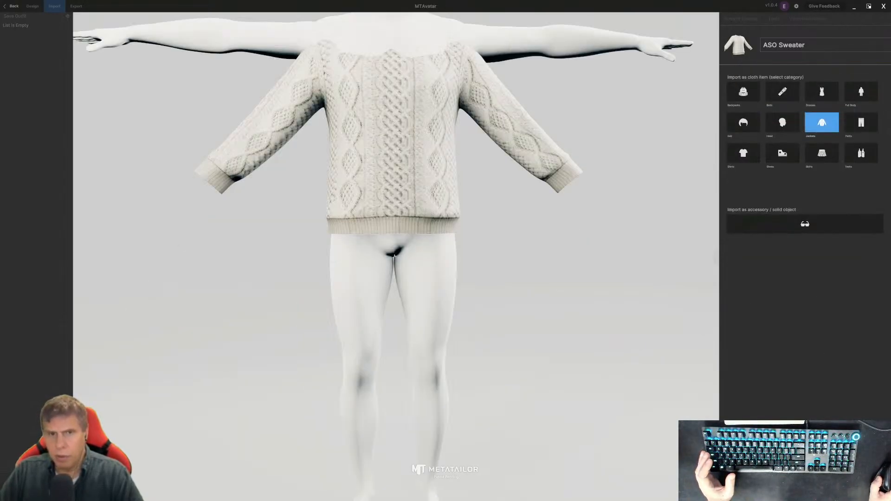
left_click(742, 154)
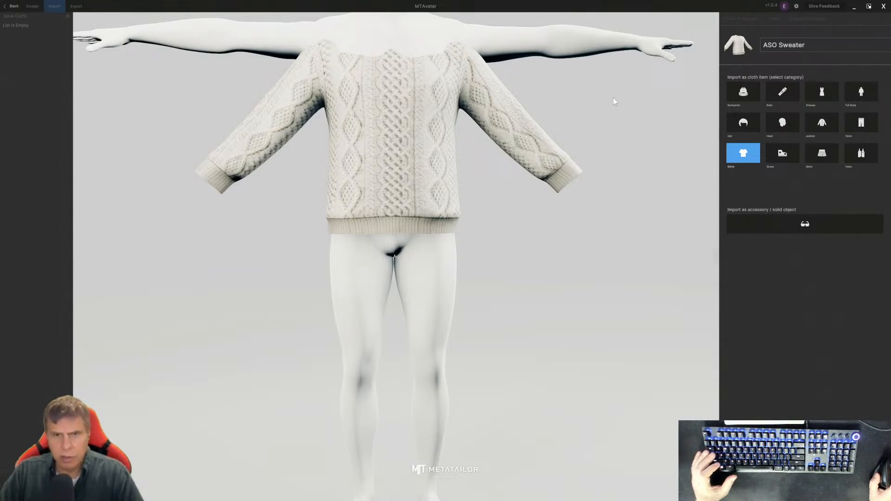
scroll(614, 84, "down", 5)
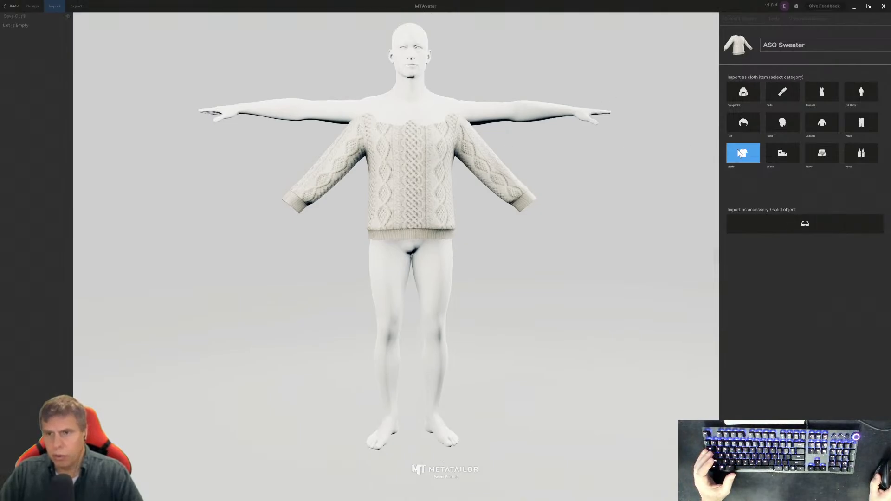
left_click(822, 126)
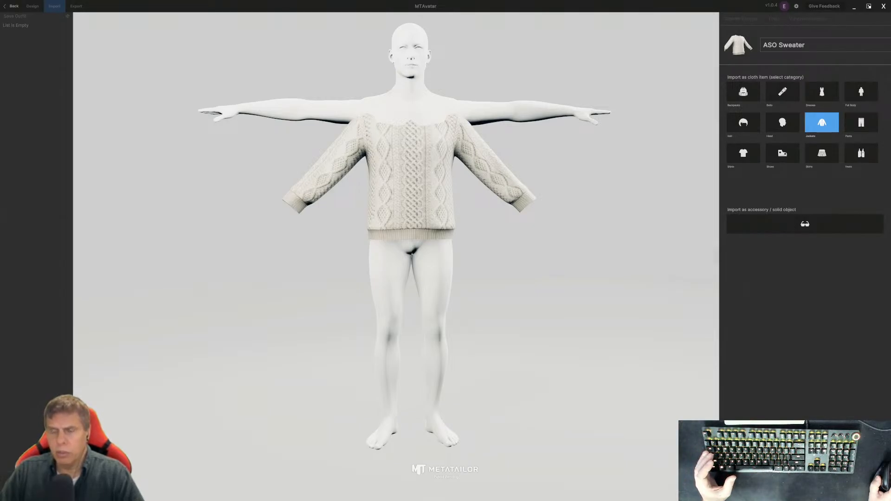
left_click(821, 123)
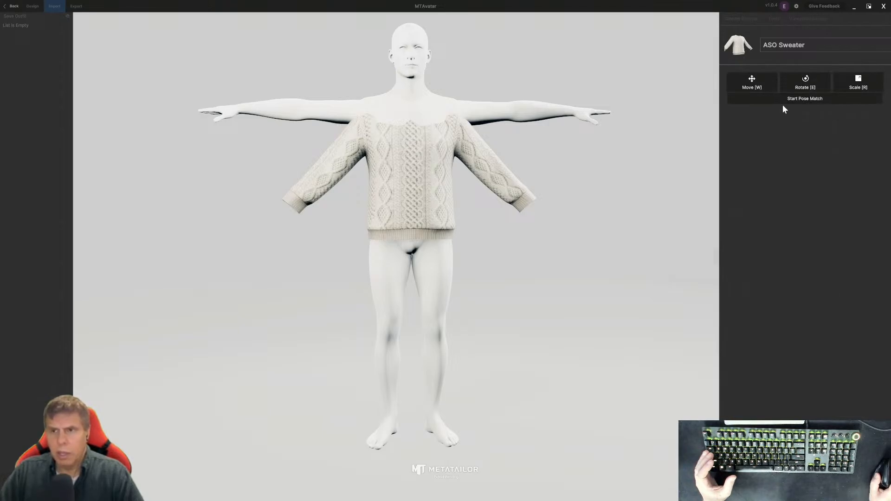
Step: Move the sweater up onto the mannequin's shoulders and slightly backward to align it with the torso
left_click(764, 86)
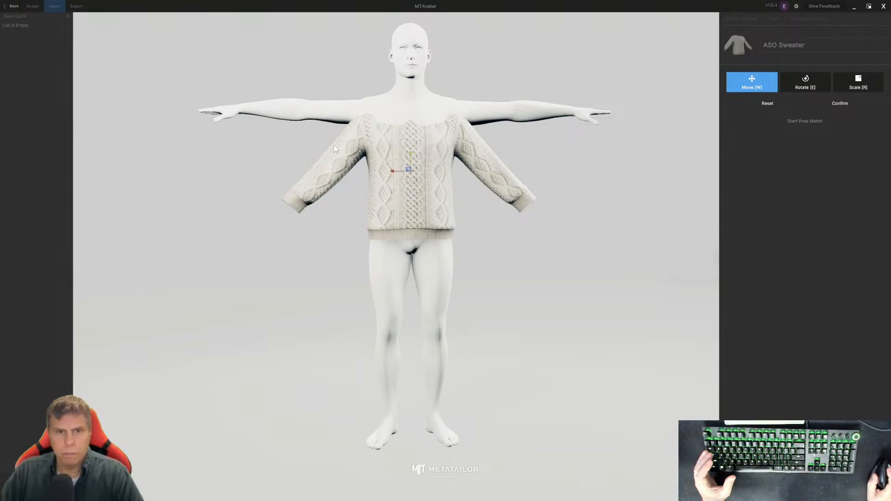
left_click_drag(411, 152, 411, 141)
middle_click_drag(374, 255, 525, 269)
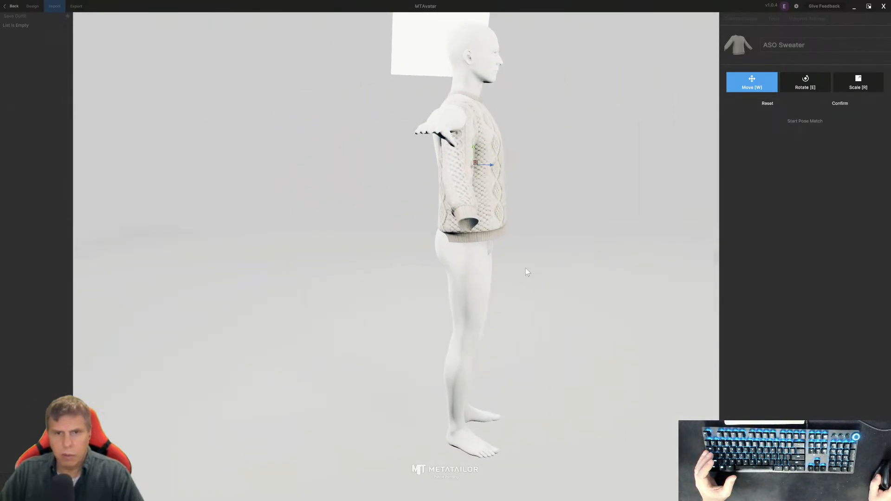
left_click_drag(489, 164, 485, 165)
middle_click_drag(545, 186, 419, 207)
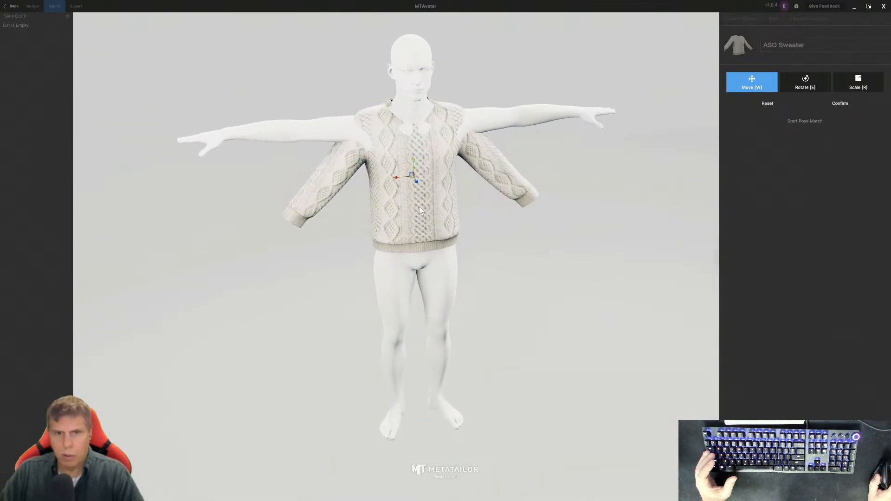
Step: Rotate the sweater slightly so its front and neckline cover the mannequin's upper chest
left_click(812, 82)
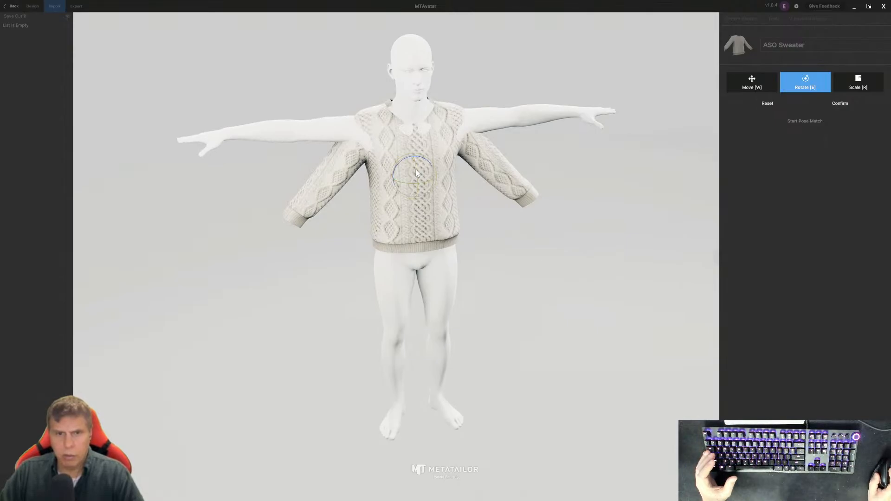
left_click_drag(416, 171, 416, 171)
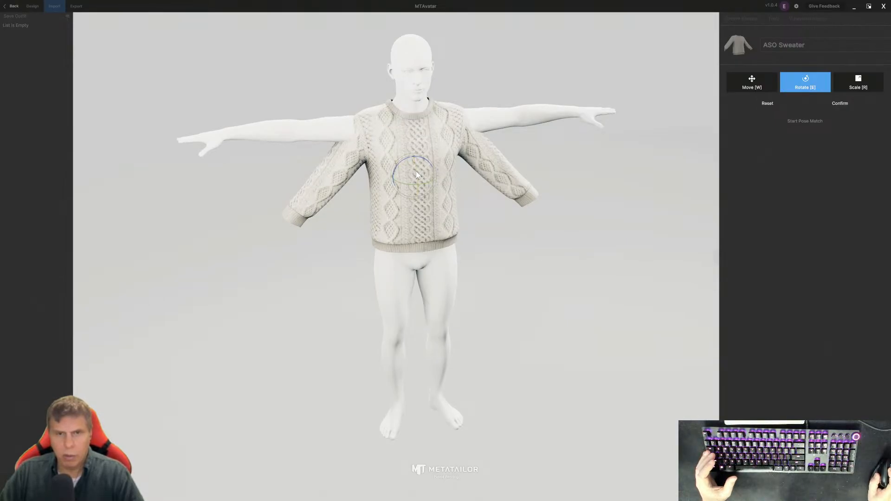
middle_click_drag(561, 274, 509, 260)
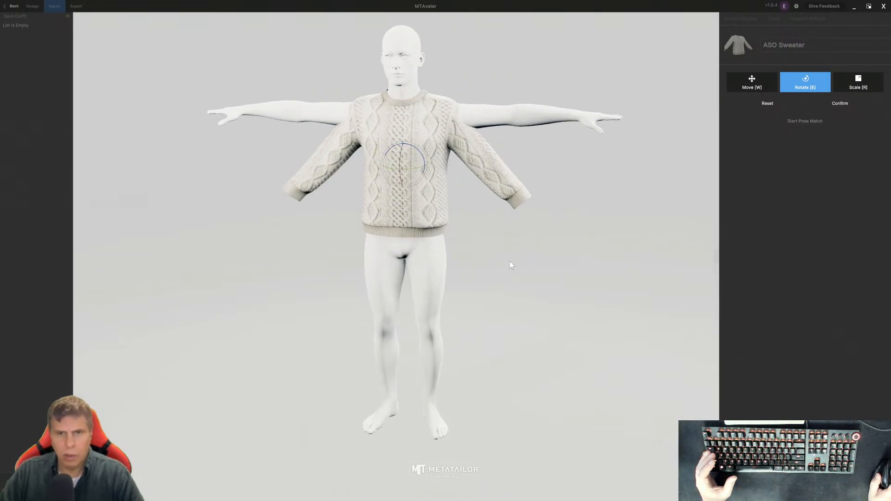
Step: Adjust the sweater's scale slightly around the torso, confirm the transform and bring the sweater onto the avatar
left_click(851, 86)
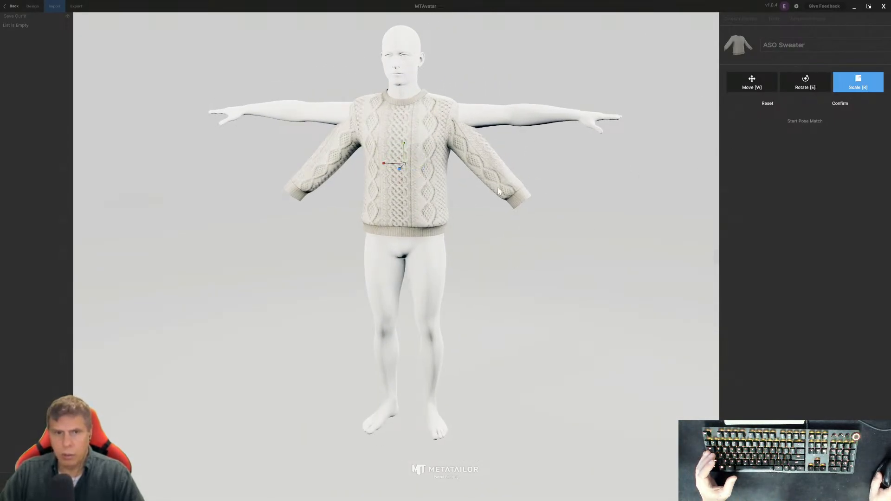
left_click_drag(404, 164, 404, 165)
right_click_drag(407, 185, 366, 181)
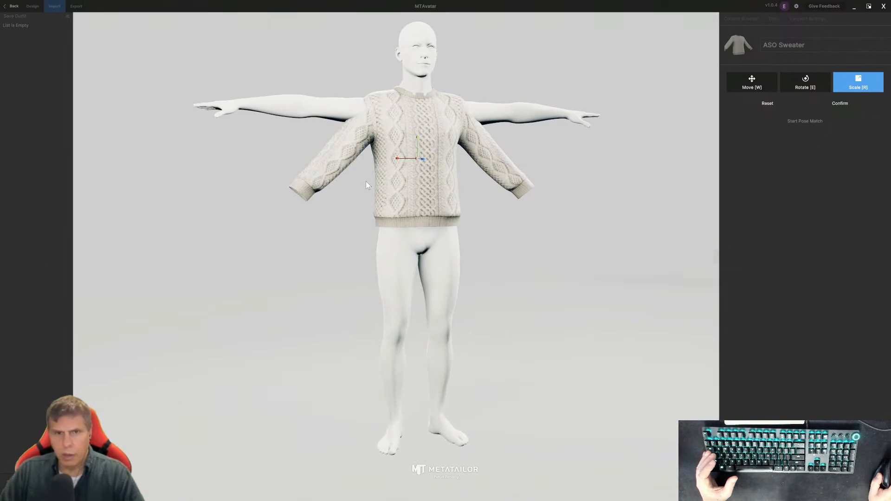
left_click(838, 103)
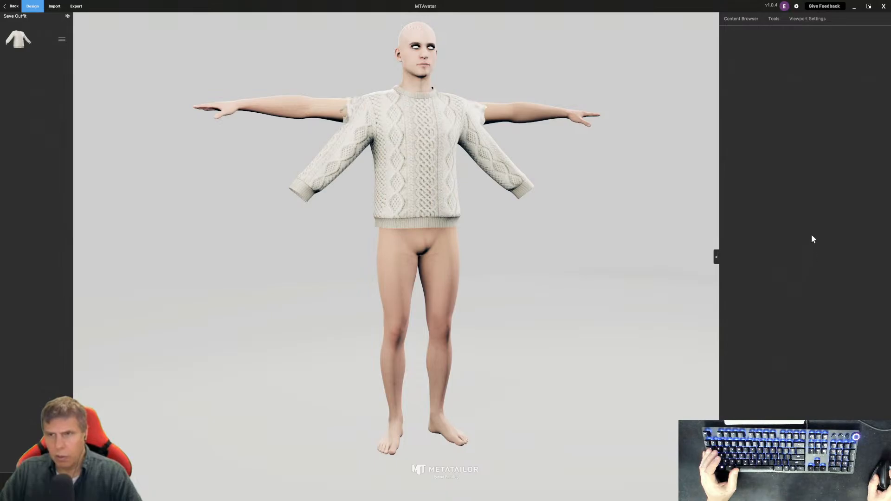
Step: Redo the sweater's pose match with mirroring, lowering the avatar's arms toward the sleeves and shifting the hands forward
left_click(18, 39)
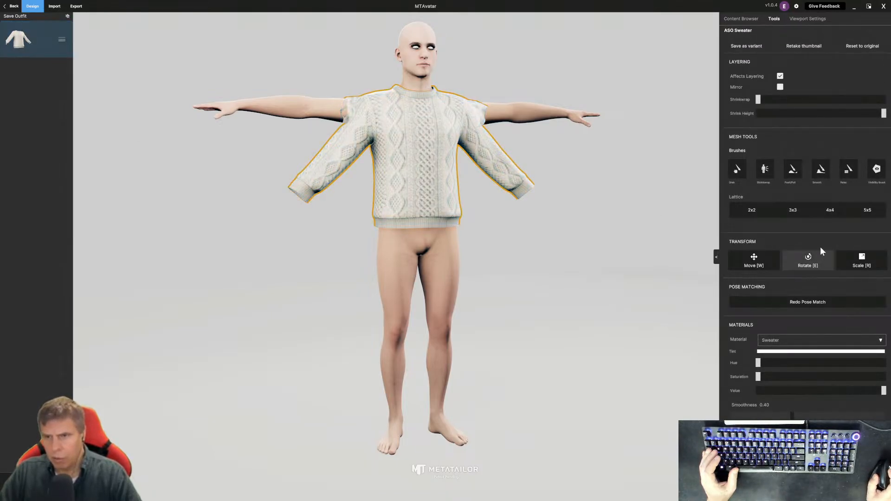
left_click(803, 302)
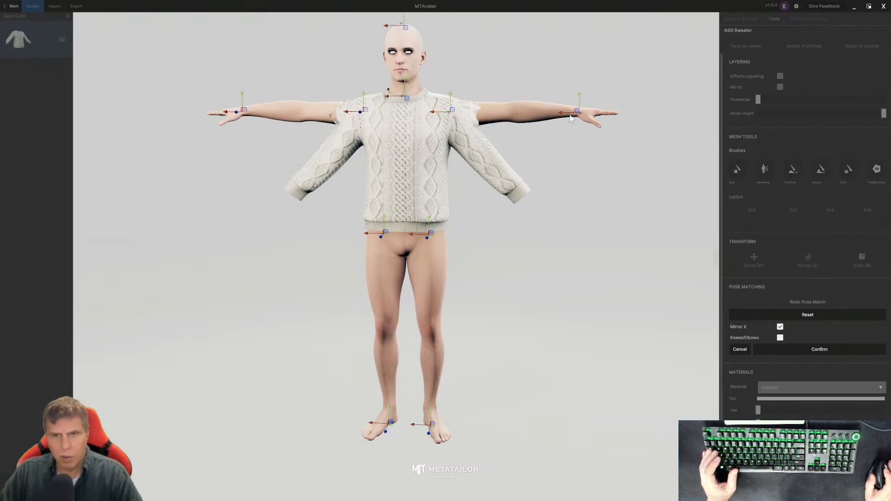
left_click_drag(579, 95, 538, 177)
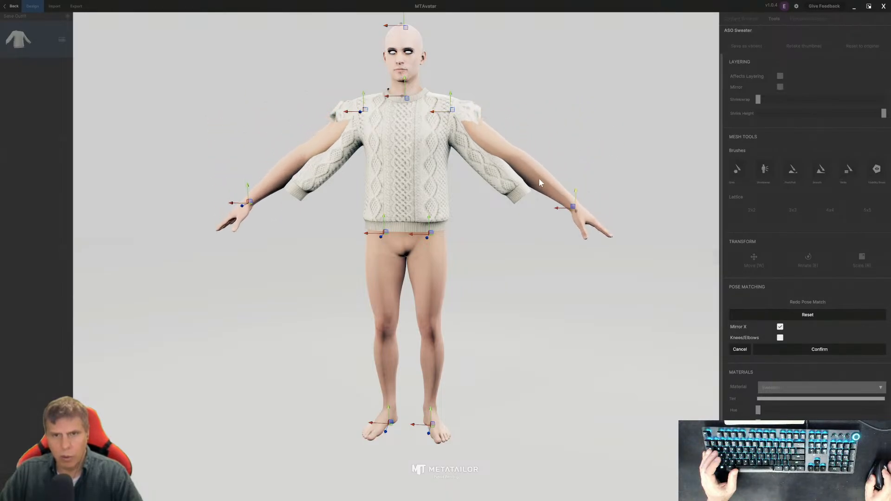
left_click_drag(556, 208, 638, 200)
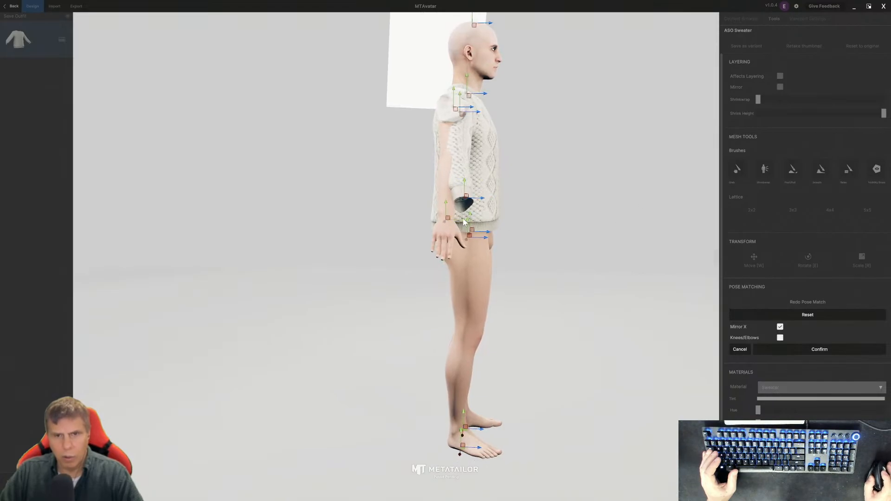
left_click_drag(464, 224, 479, 214)
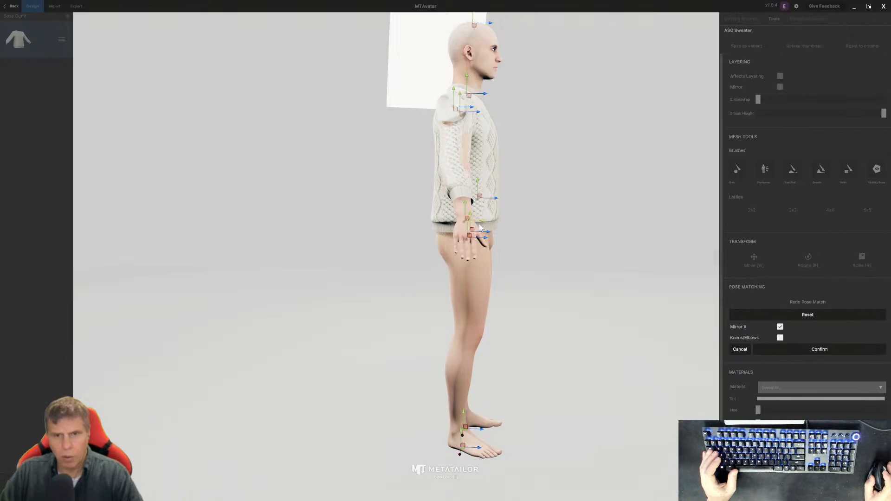
left_click_drag(466, 202, 462, 188)
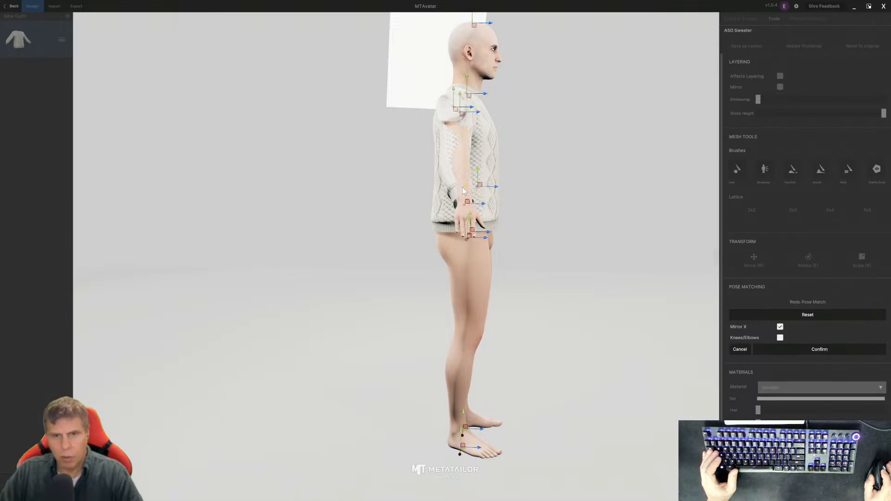
Step: Refine the wrist positions so the arms run through the sweater's sleeves and hands emerge from the cuffs, and confirm the pose match
left_click_drag(582, 189, 449, 202, "alt")
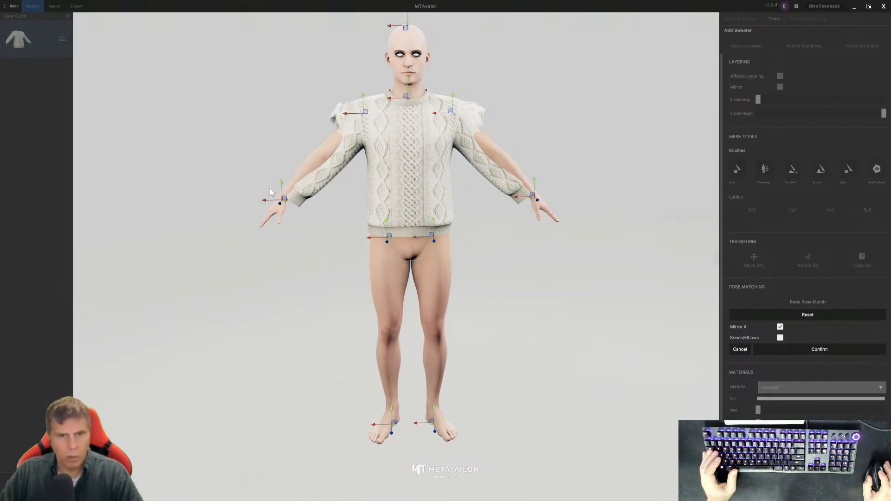
mouse_move(265, 203)
left_mouse_down()
mouse_move(276, 211)
mouse_move(290, 190)
mouse_move(288, 202)
mouse_move(272, 212)
mouse_move(258, 198)
mouse_move(284, 195)
mouse_move(268, 208)
mouse_move(268, 194)
mouse_move(288, 197)
mouse_move(280, 201)
left_mouse_up()
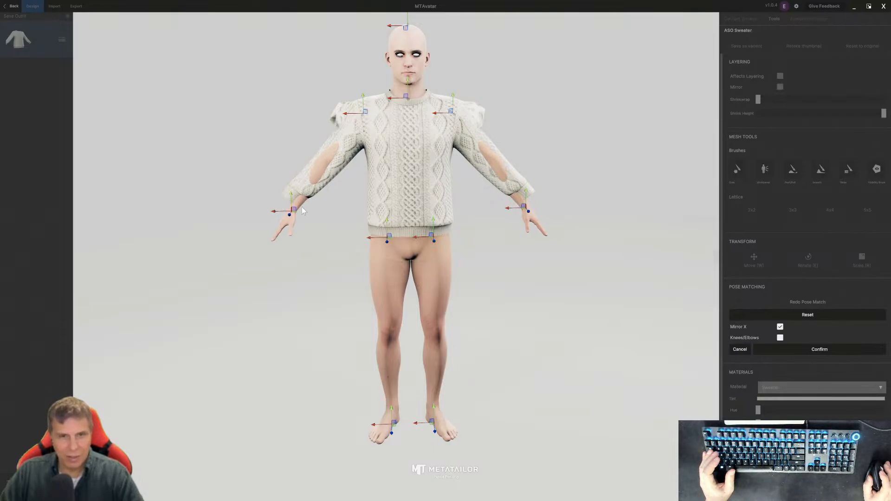
left_click_drag(336, 223, 479, 222, "alt")
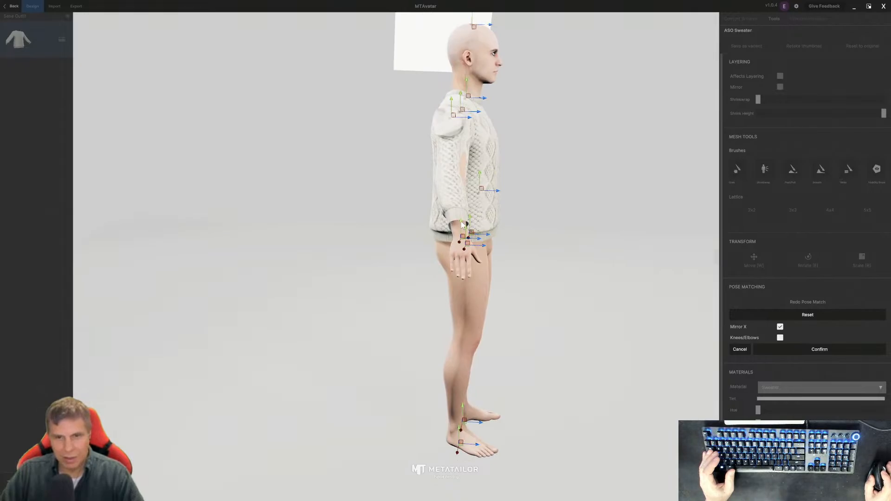
left_click_drag(461, 217, 403, 236)
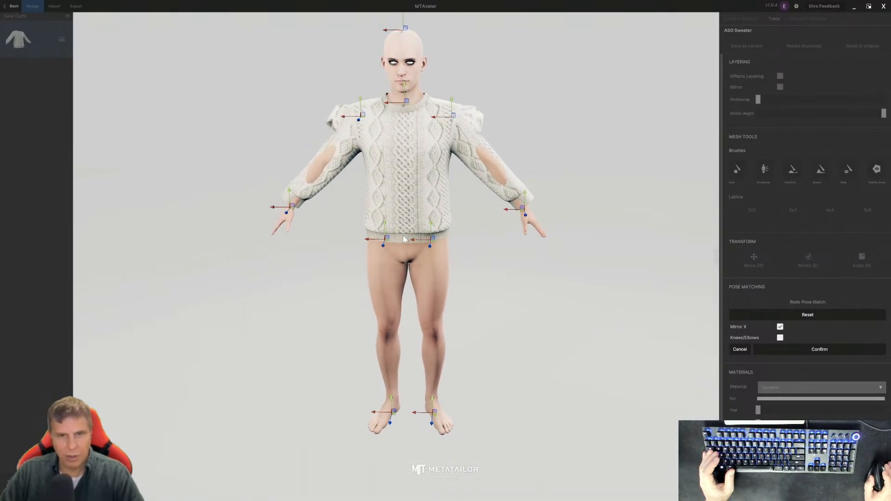
left_click(805, 350)
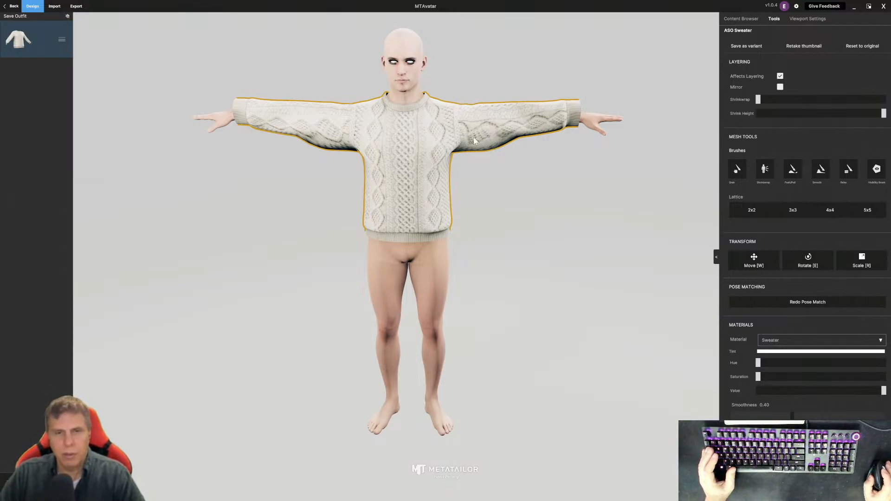
Step: Examine how the sweater fits the avatar's arms, torso and neckline in the T-pose
mouse_move(308, 176)
left_mouse_down()
mouse_move(338, 193)
mouse_move(500, 197)
mouse_move(302, 208)
mouse_move(294, 180)
left_mouse_up()
mouse_move(475, 177)
left_mouse_down()
mouse_move(467, 178)
mouse_move(473, 163)
left_mouse_up()
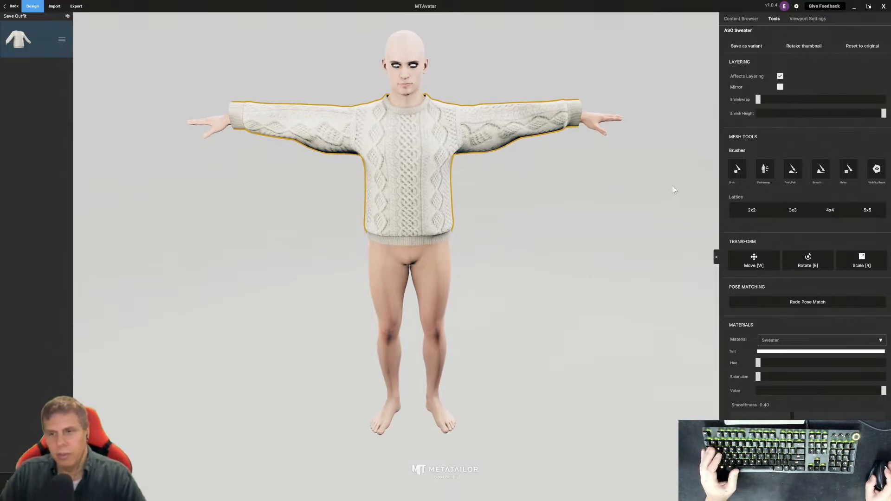
left_click(540, 183)
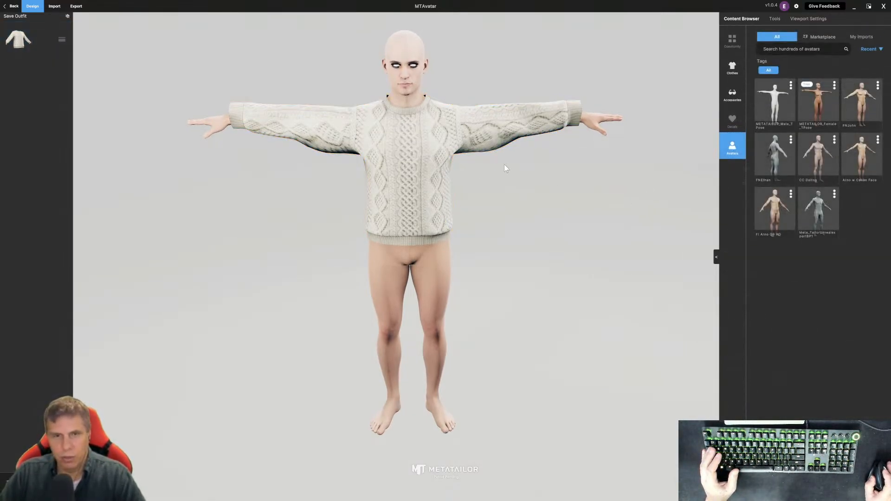
mouse_move(491, 180)
left_mouse_down()
mouse_move(488, 204)
mouse_move(487, 162)
mouse_move(503, 187)
left_mouse_up()
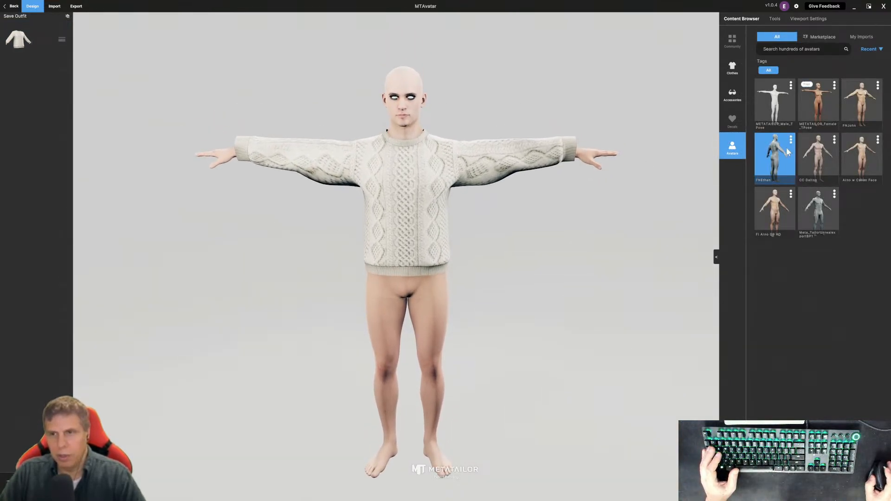
left_click(47, 42)
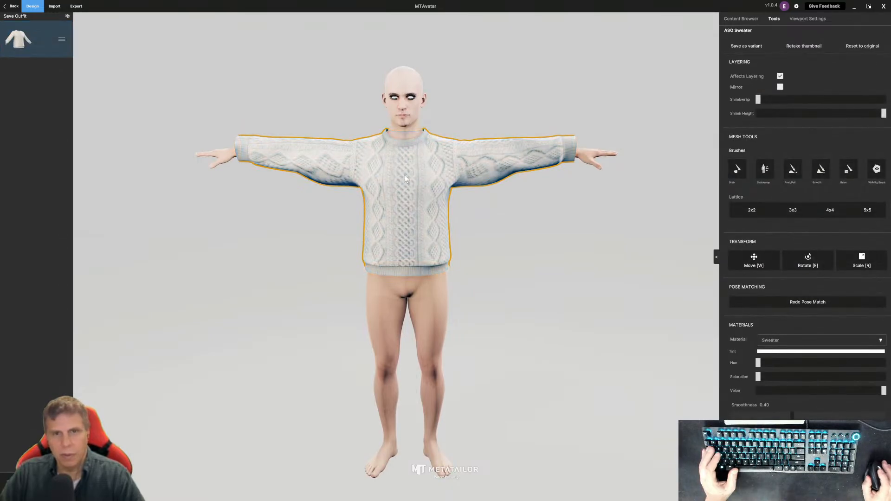
scroll(453, 233, "up", 5)
left_click(553, 210)
middle_click_drag(528, 191, 562, 259)
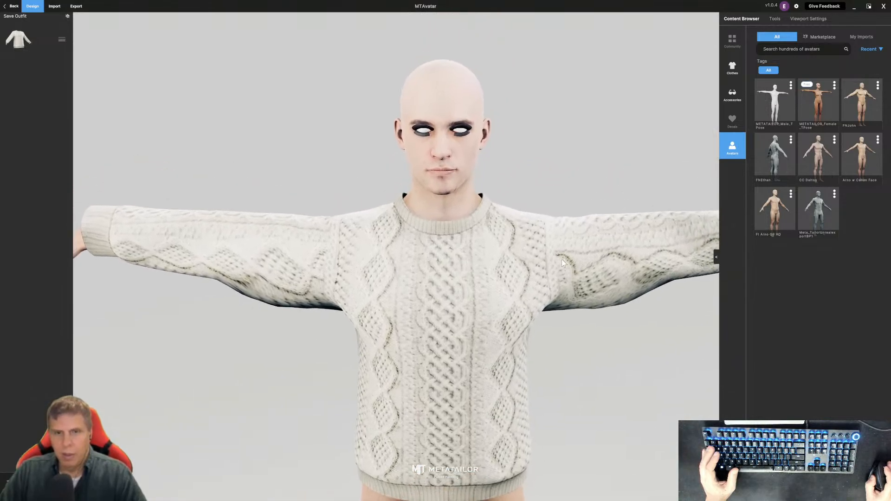
Step: Show the clothes library beside the avatar and reselect the sweater in the outfit to view its tools
left_click(732, 67)
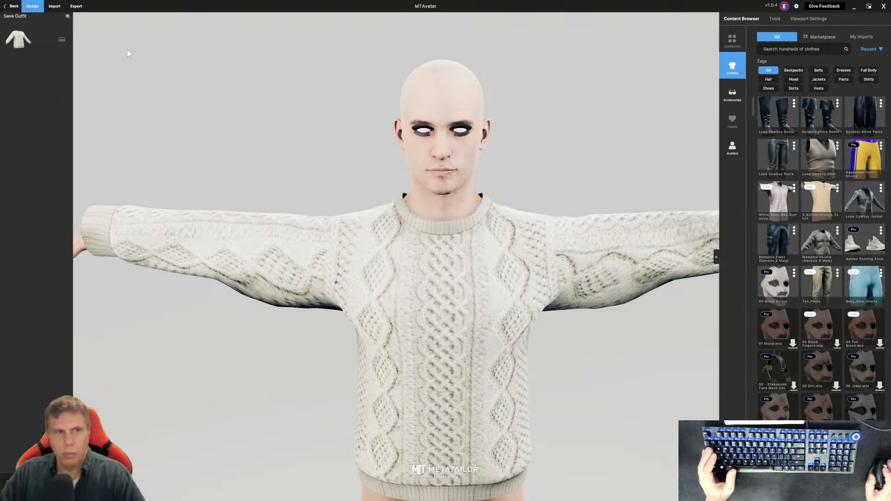
left_click(20, 46)
left_click(111, 85)
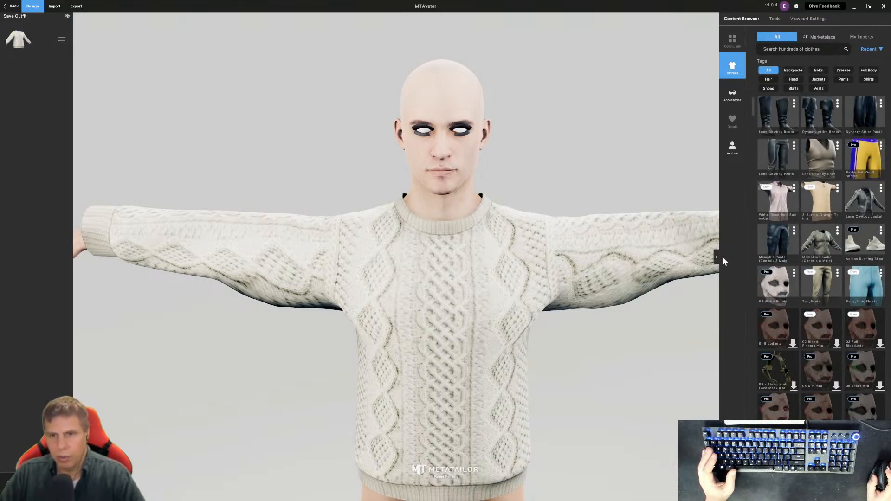
scroll(681, 331, "down", 2)
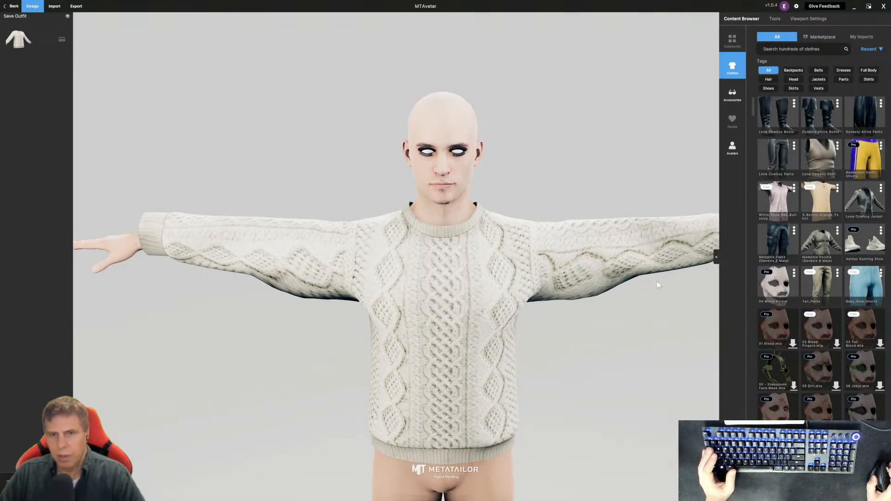
middle_click_drag(546, 321, 546, 338)
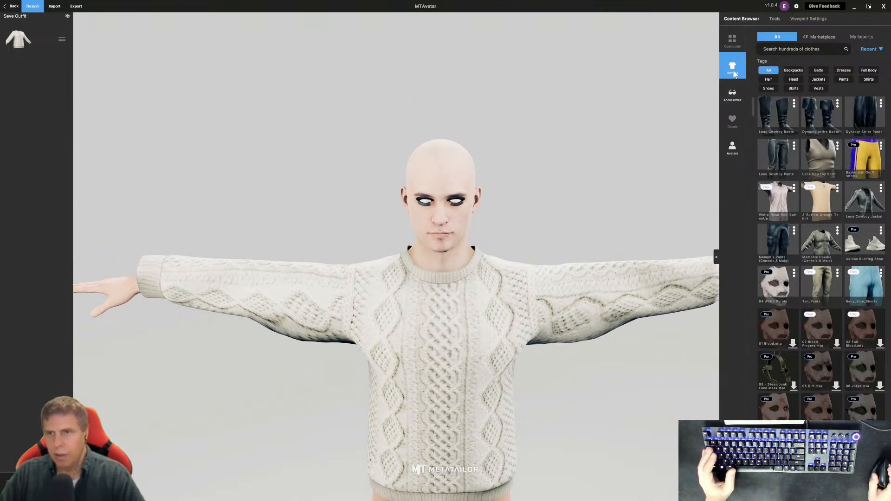
left_click(18, 41)
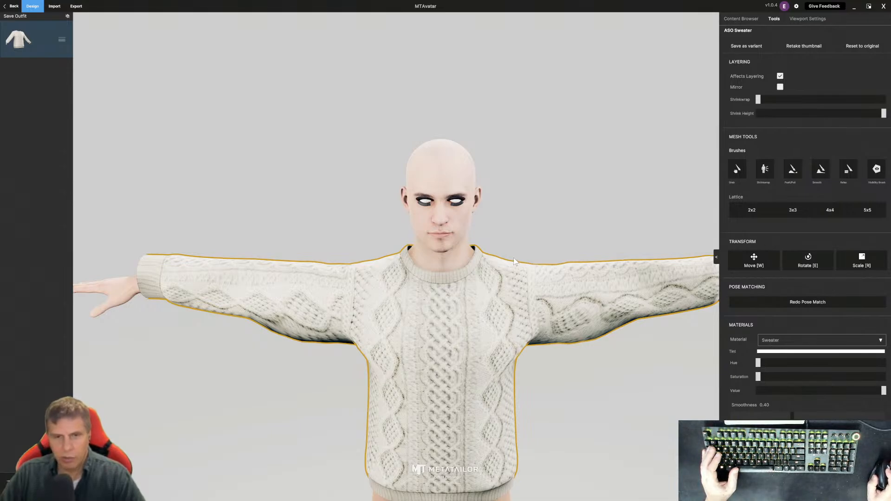
mouse_move(11, 42)
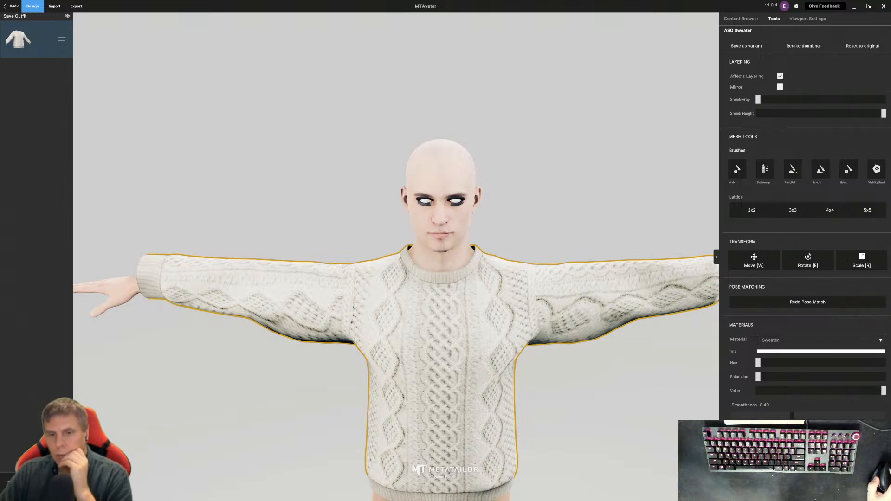
left_click(458, 339)
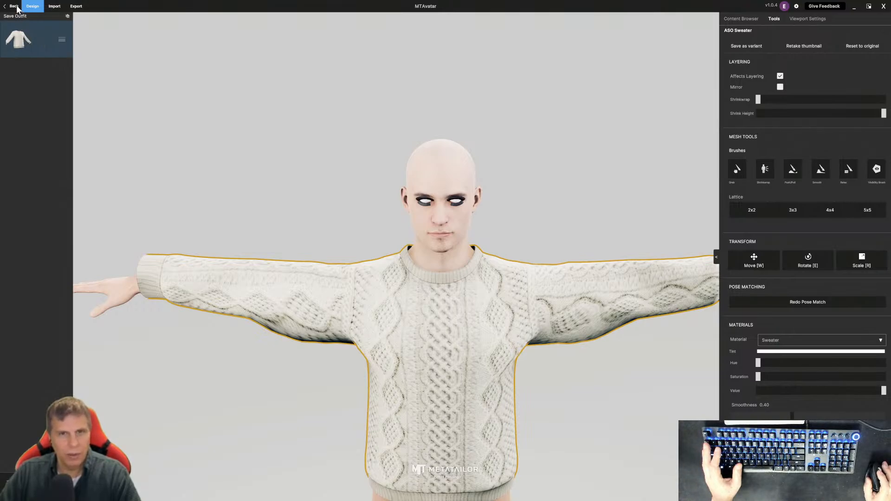
Step: End the META-Tailor.exe process in Task Manager and minimize DAZ Studio
key("ctrl+alt+Delete")
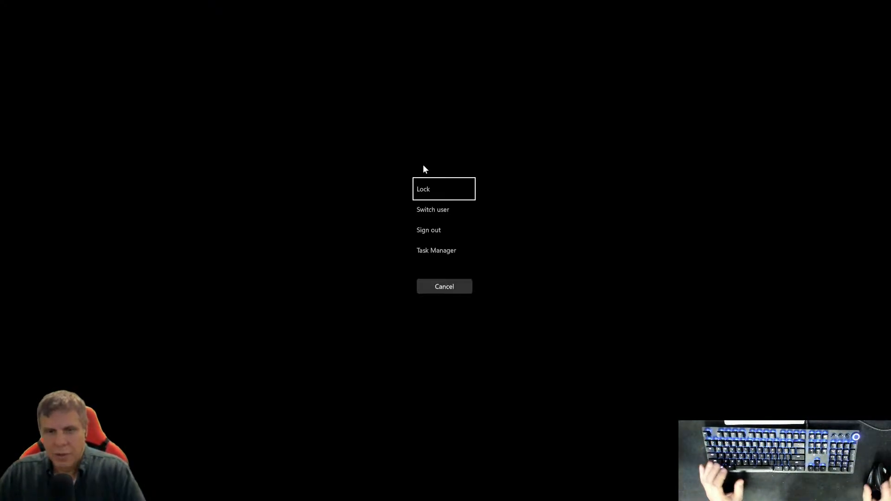
left_click(426, 251)
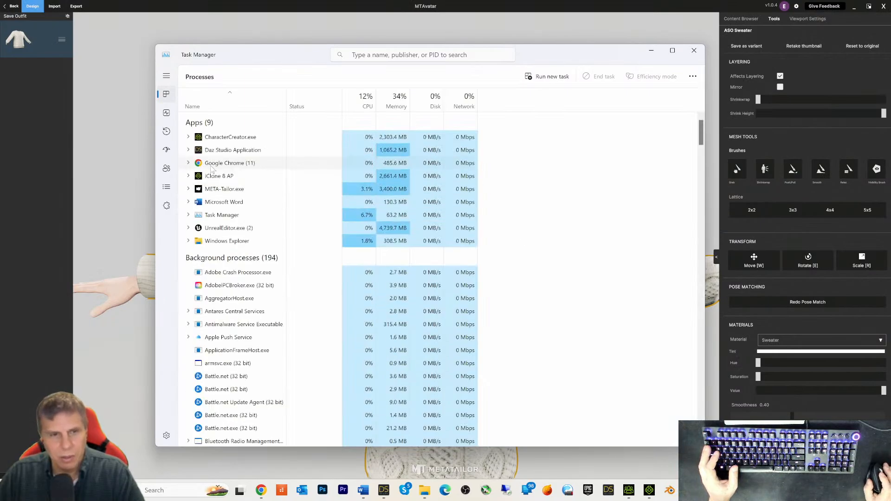
left_click(211, 168)
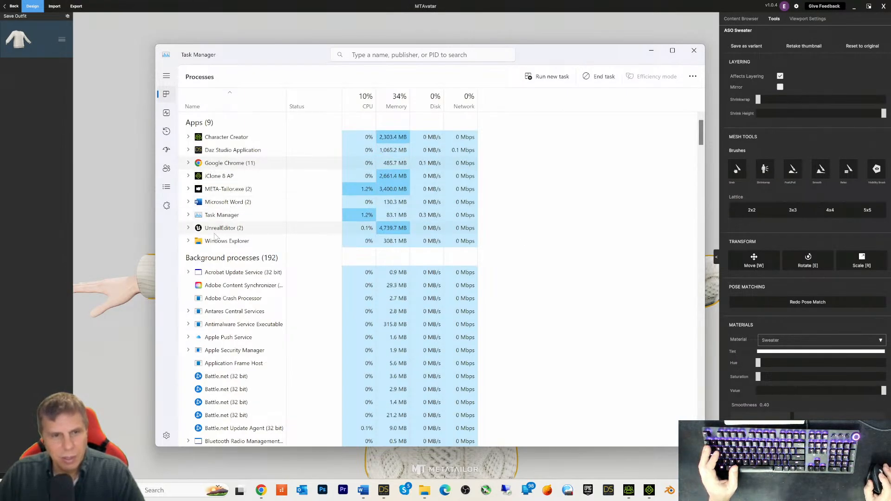
right_click(225, 191)
left_click(250, 217)
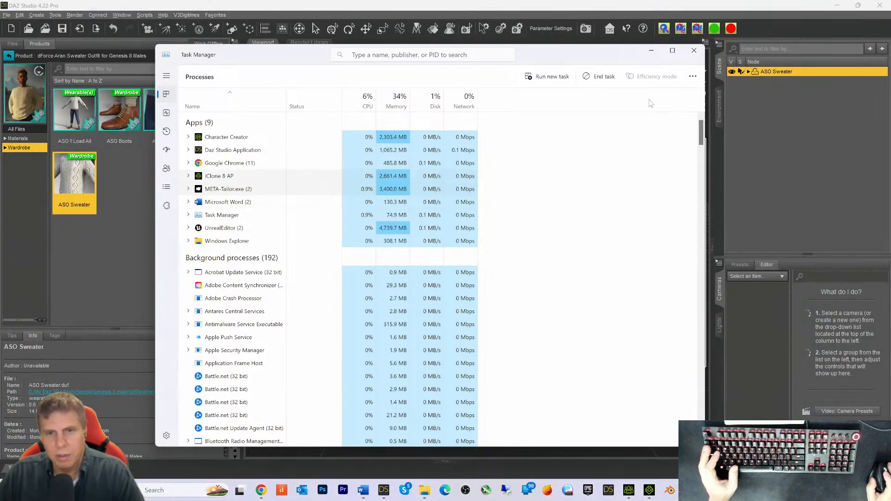
left_click(820, 12)
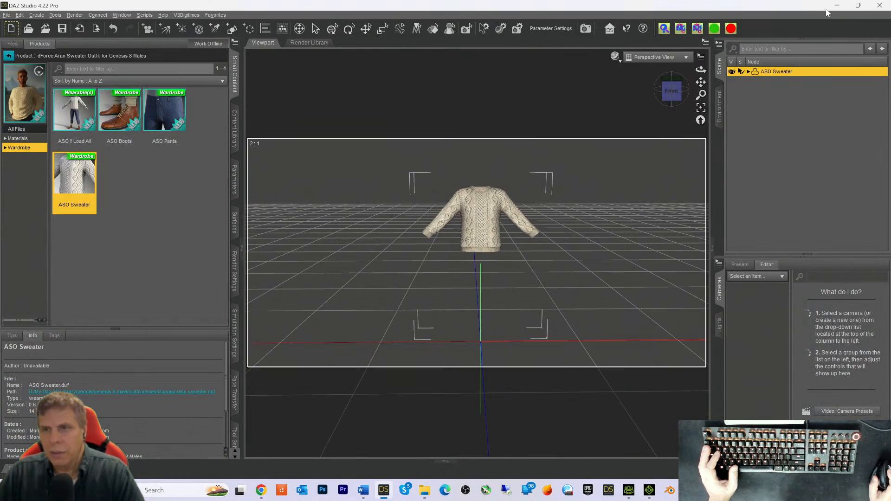
left_click(835, 6)
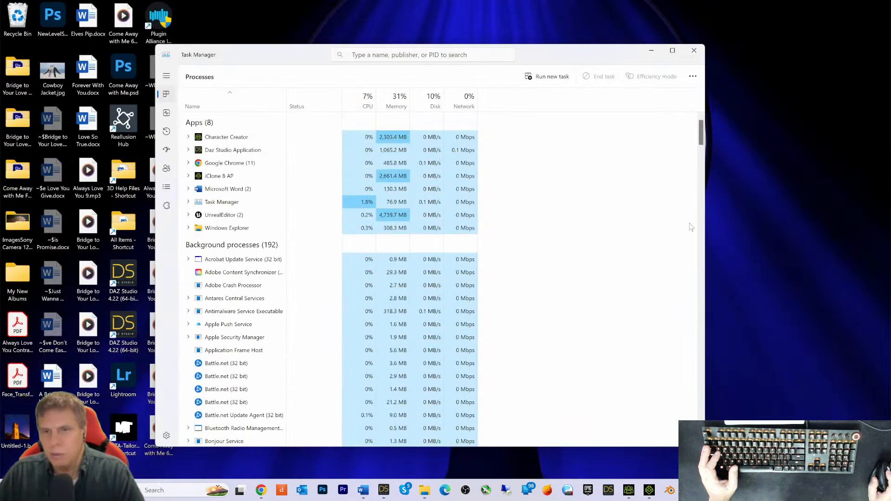
Step: Switch to Character Creator and close it, saving the project over the existing Arno2.ccProject
left_click(629, 490)
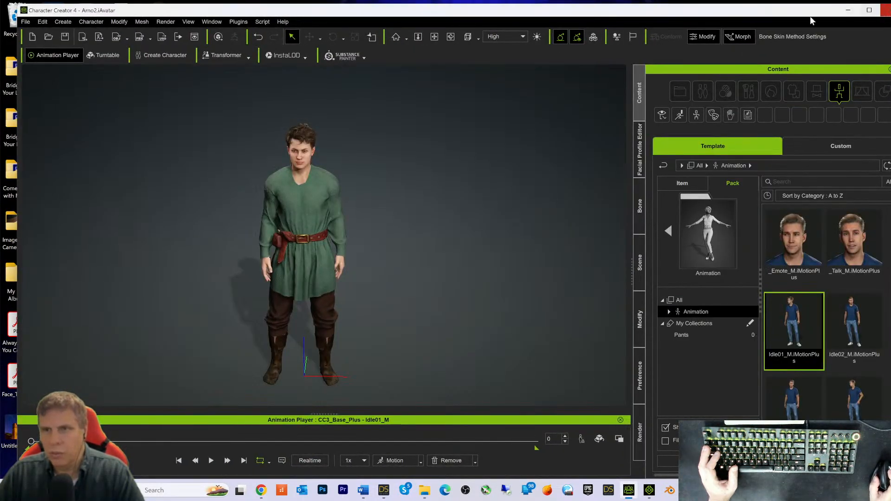
left_click(25, 22)
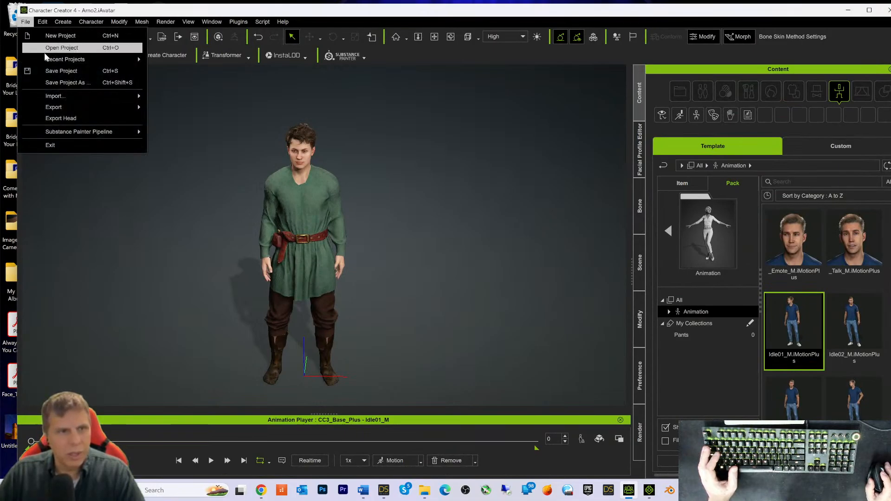
left_click(49, 71)
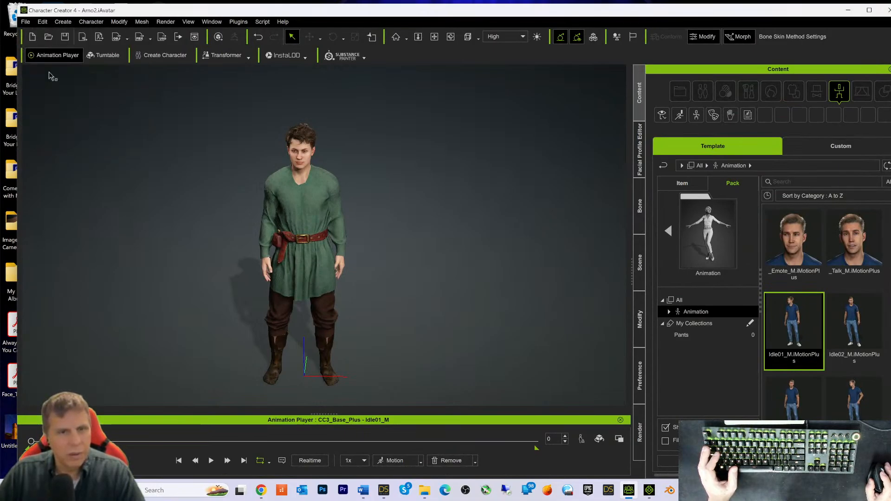
left_click(888, 10)
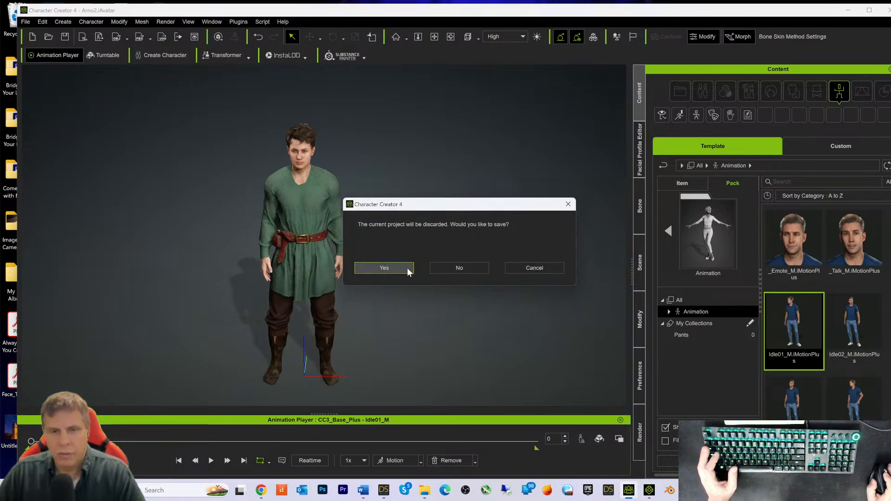
left_click(388, 268)
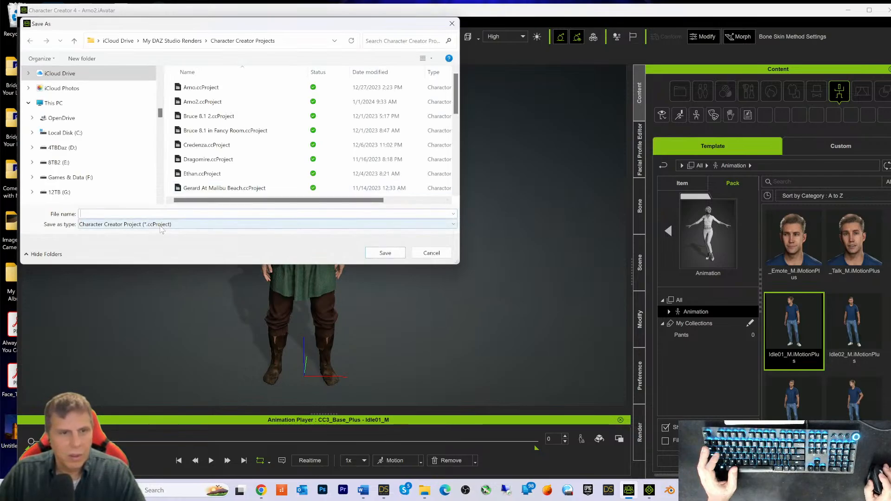
left_click(202, 102)
left_click(385, 252)
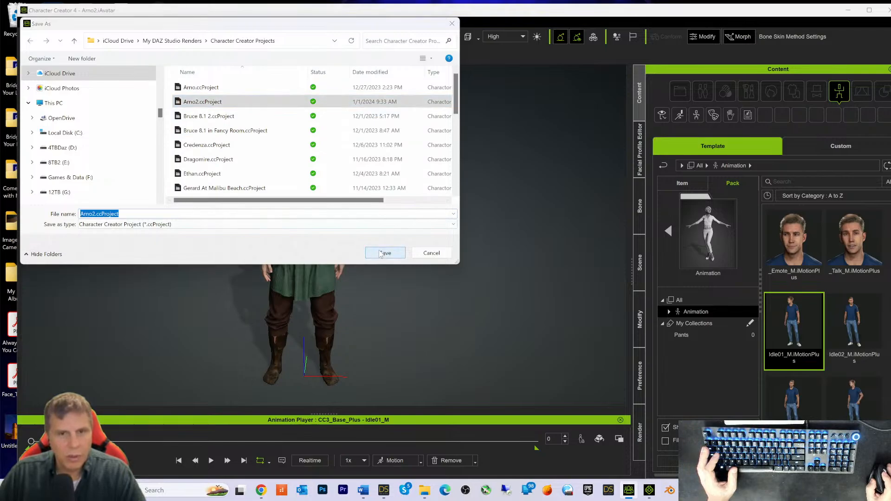
left_click(468, 246)
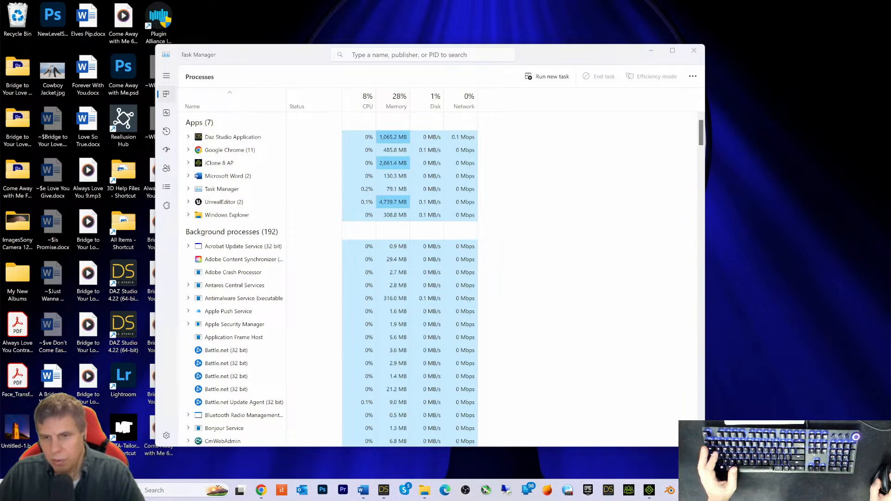
Step: Switch to Unreal Editor and close it, along with the Epic Games Launcher
key("alt+Tab")
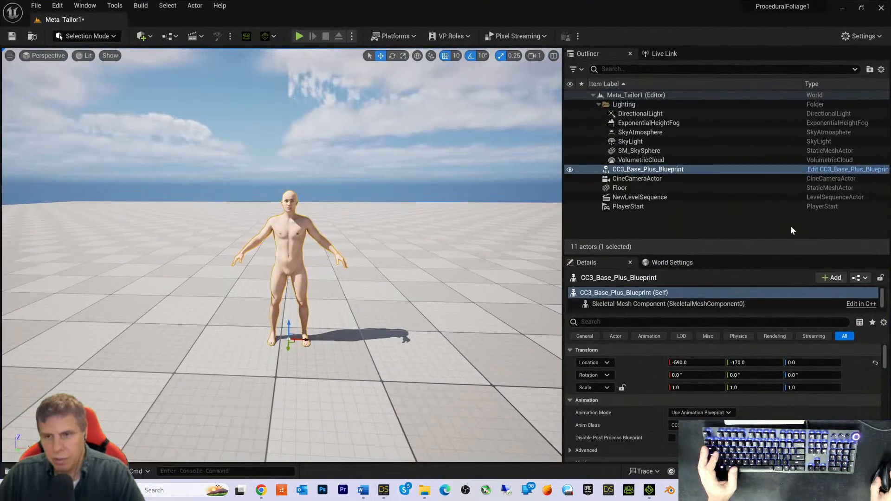
left_click(886, 6)
left_click(484, 348)
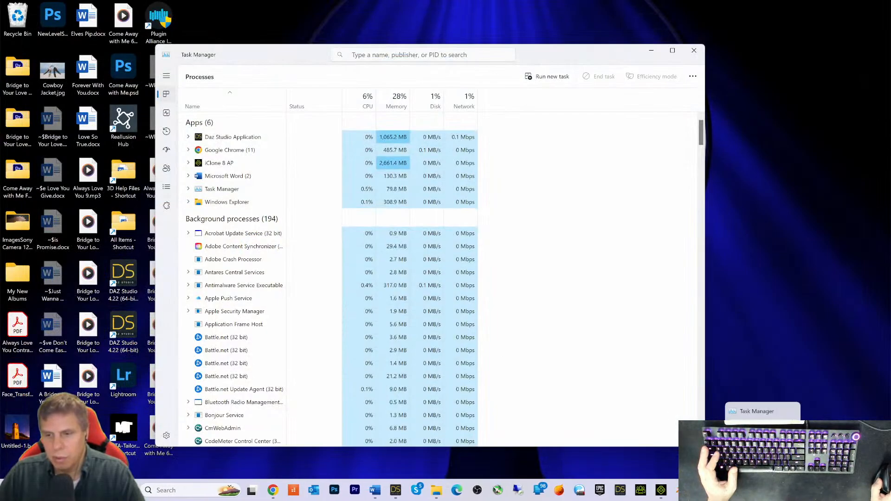
mouse_move(762, 490)
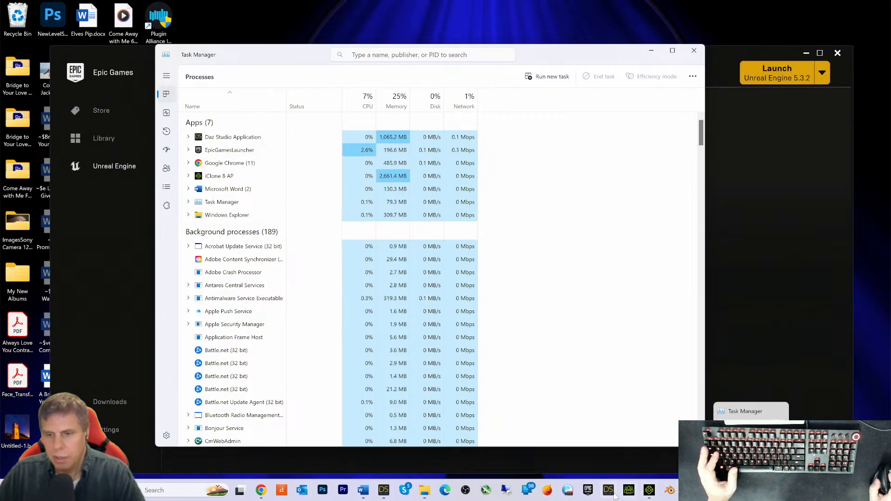
left_click(838, 65)
left_click(838, 54)
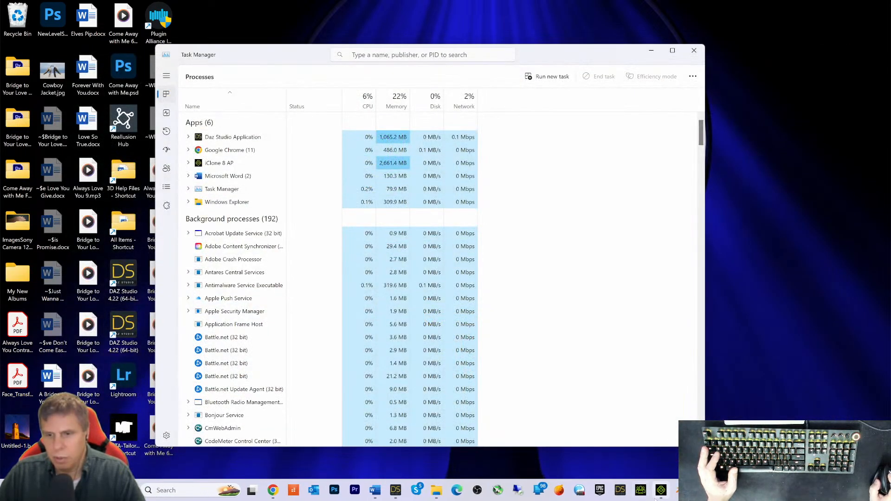
Step: Switch to iClone, save the project over the existing Arno.iProject, and close the program
left_click(661, 490)
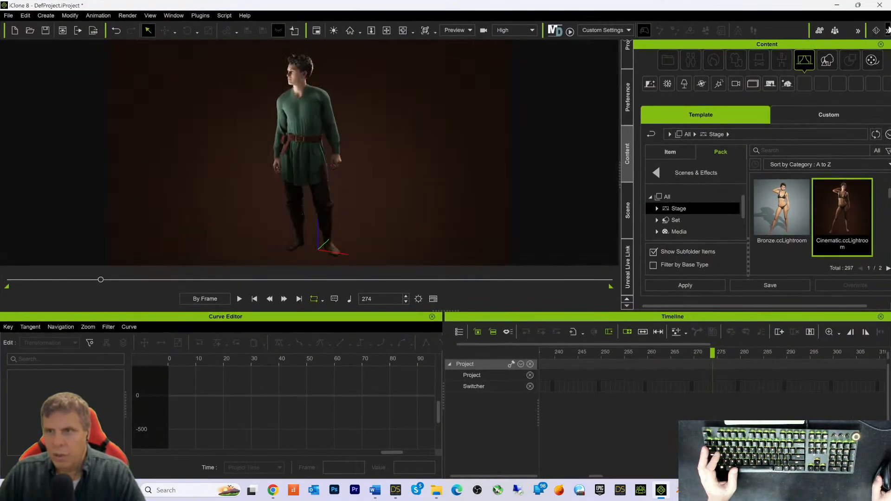
key("ctrl+s")
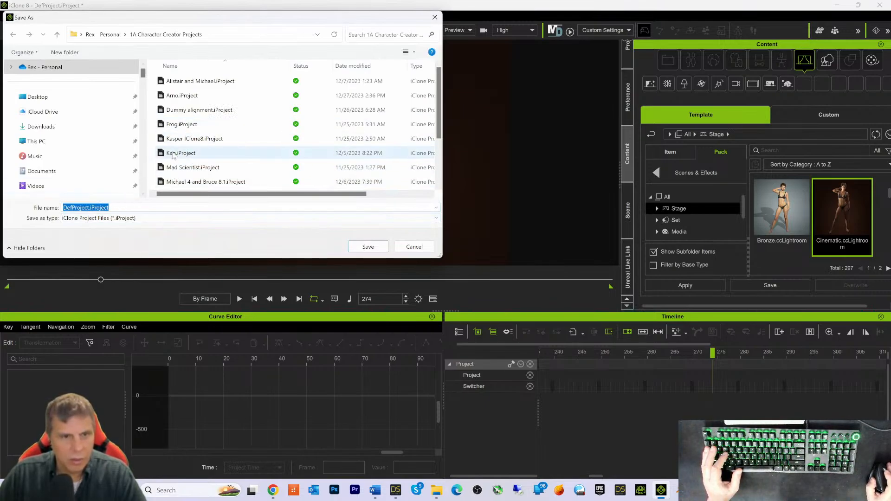
left_click(176, 100)
left_click(367, 247)
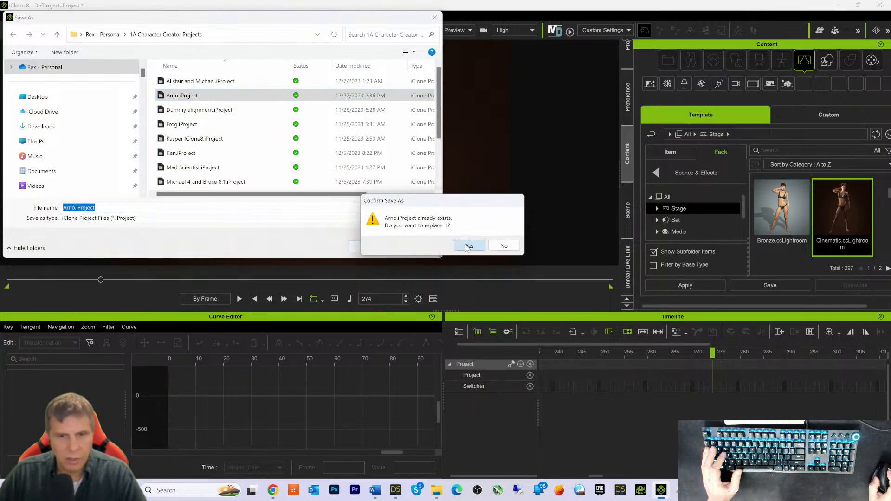
left_click(468, 246)
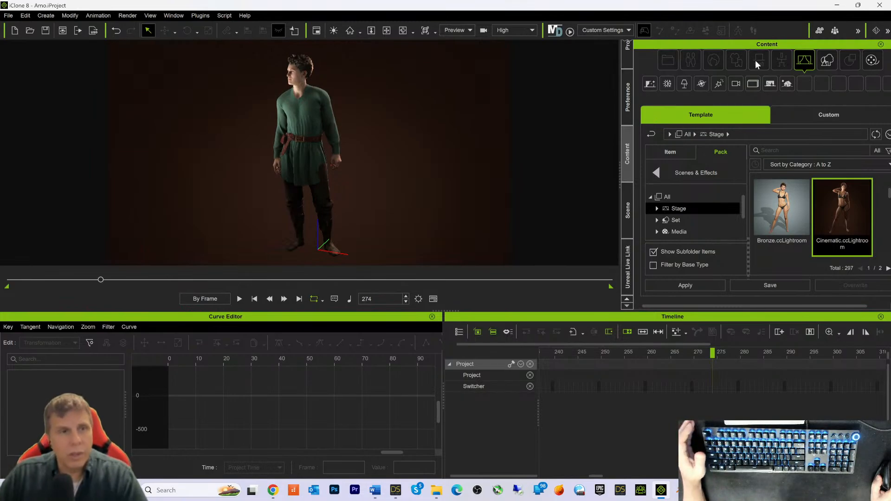
left_click(880, 6)
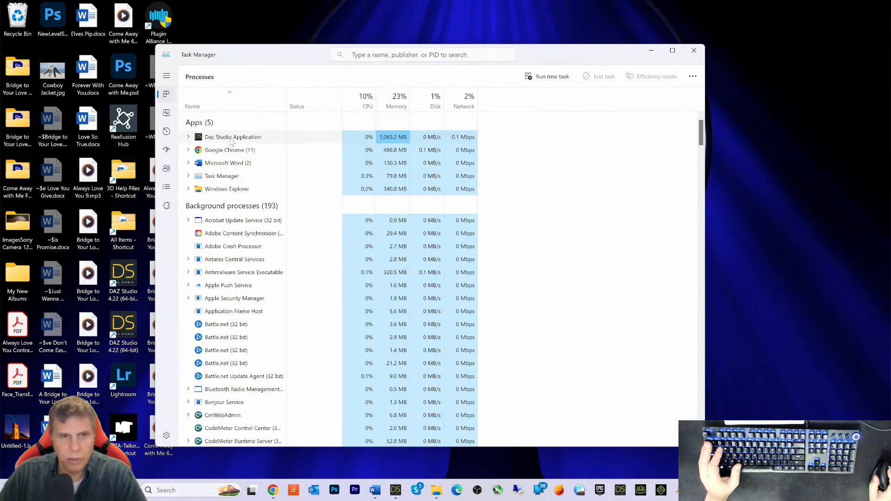
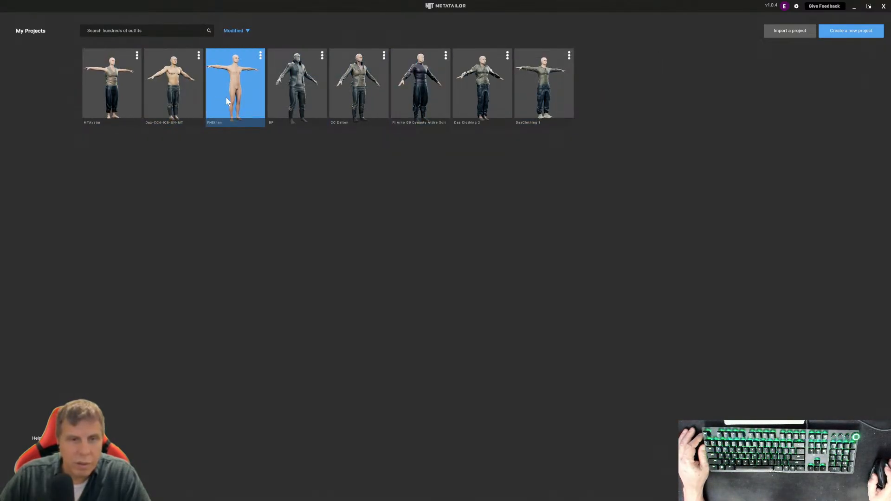
Step: Create a MetaTailor project named BaseAvatar and put the imported ASO Sweater on the avatar
left_click(841, 32)
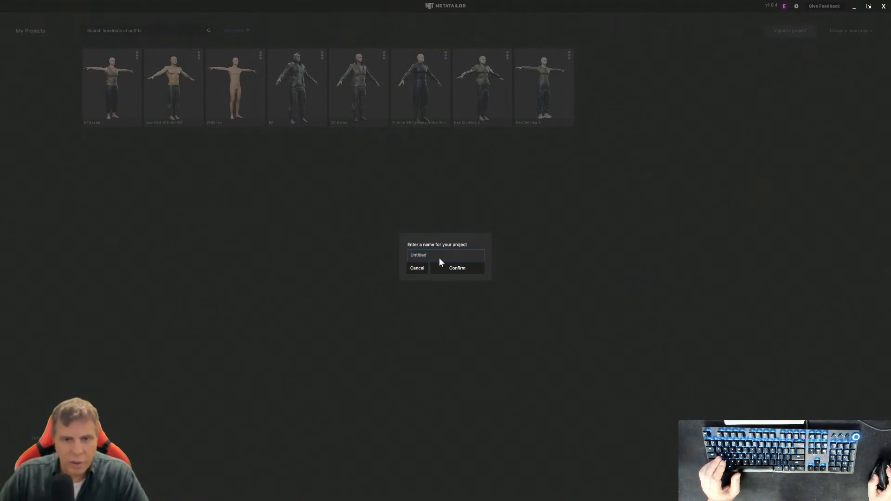
type("BasAvatar")
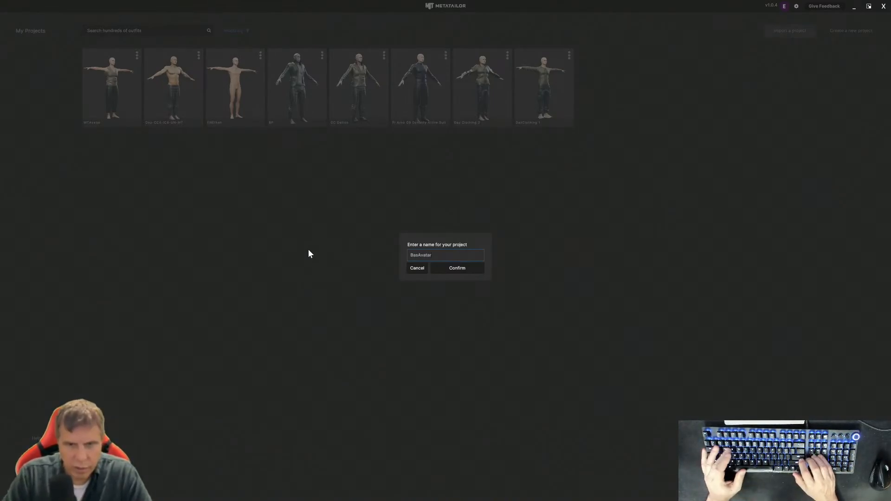
type("e")
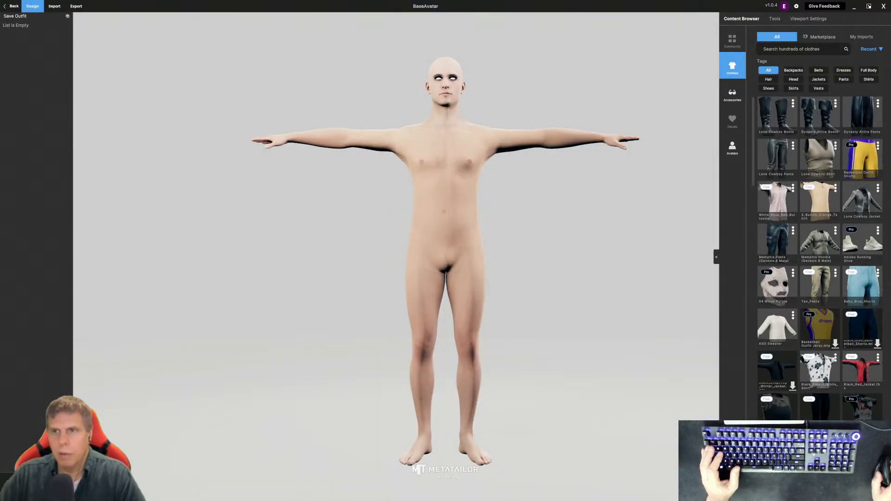
left_click(861, 36)
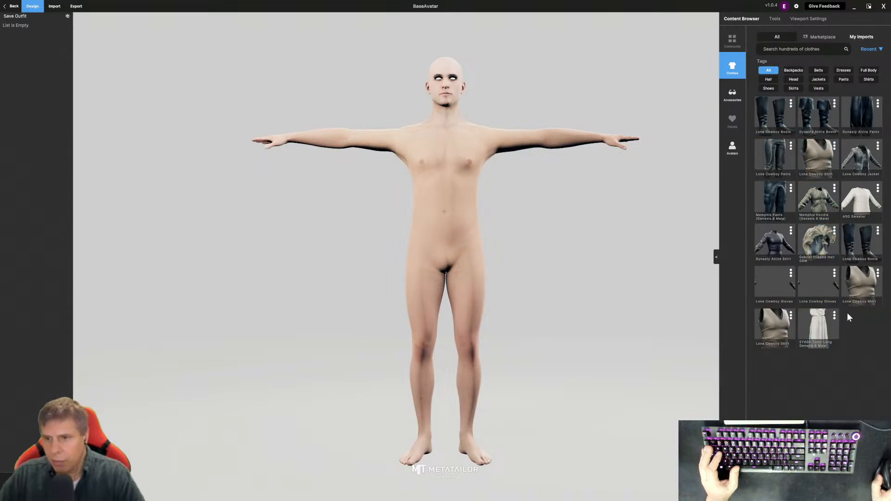
left_click(861, 198)
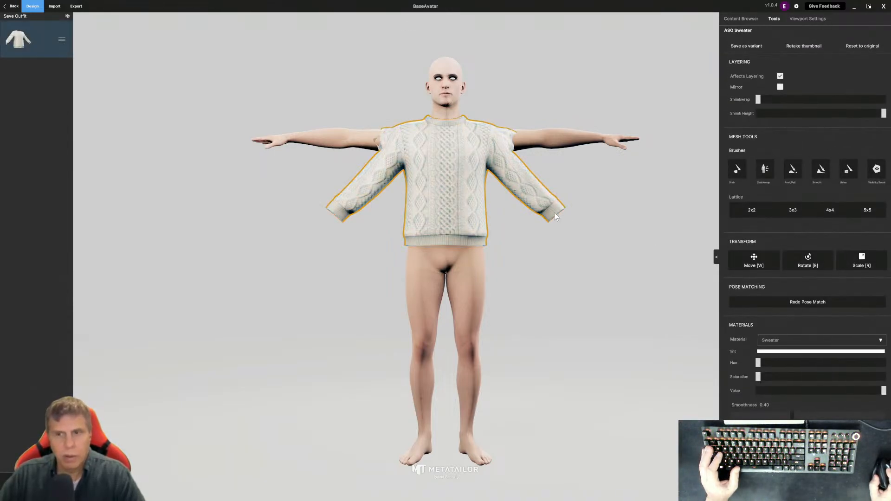
Step: Redo the sweater's pose match by lowering the mirrored wrists into the sleeves and shifting them forward, and confirm it
left_click(794, 303)
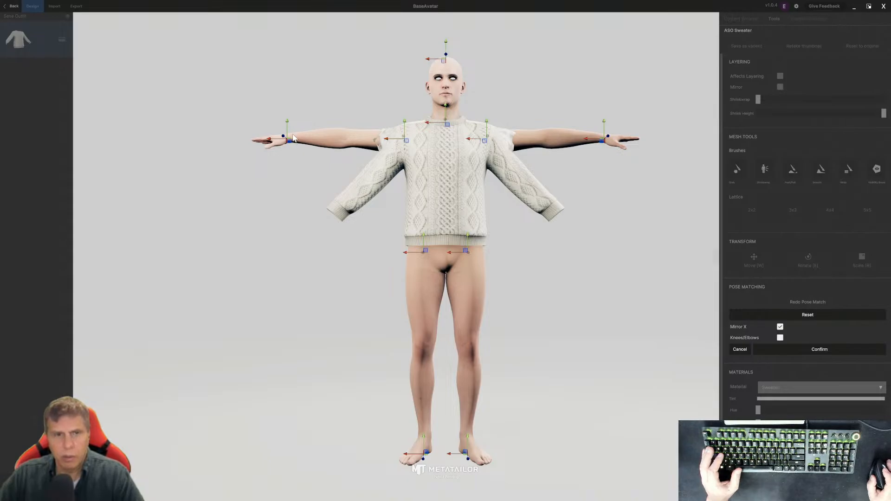
left_click_drag(287, 121, 313, 220)
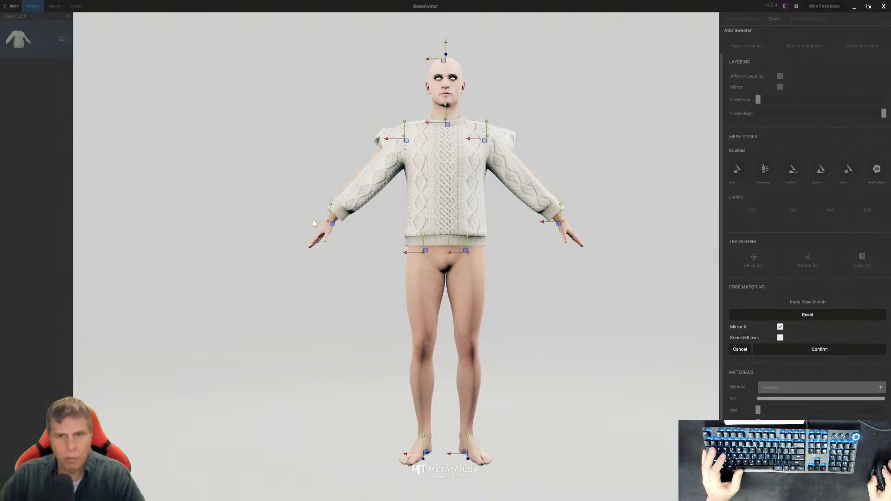
middle_click_drag(286, 257, 453, 255)
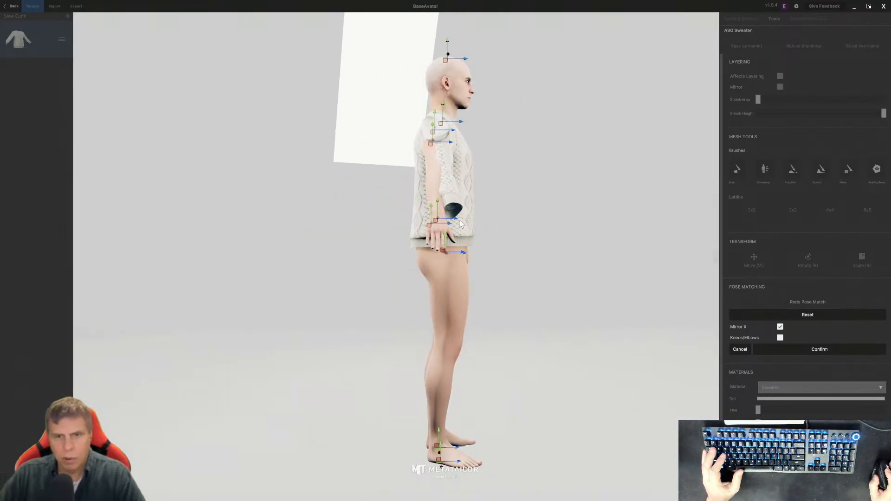
left_click_drag(451, 227, 460, 221)
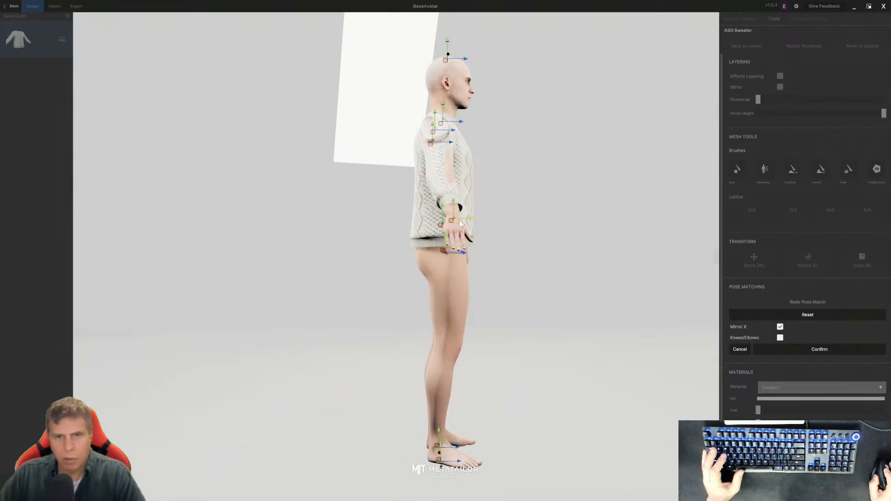
middle_click_drag(603, 245, 450, 264)
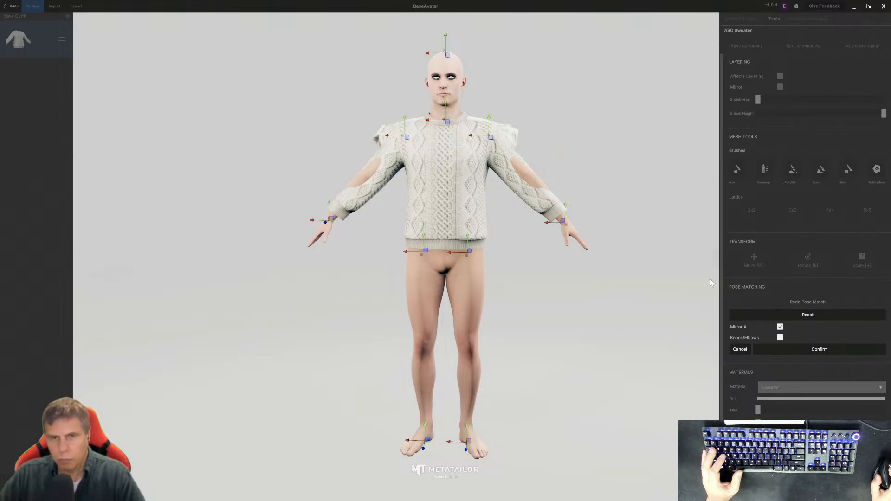
left_click(798, 350)
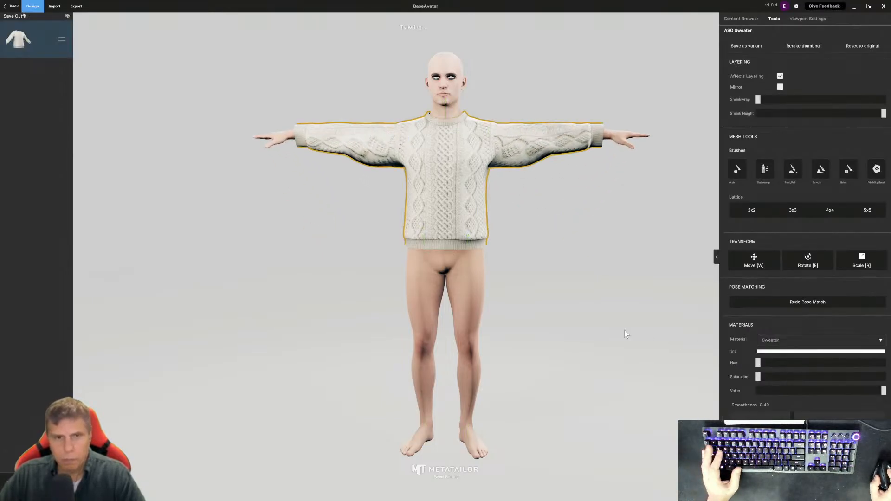
Step: Start sculpting the sweater with automatic layering applied and dab the Relax brush under one sleeve
scroll(605, 263, "down", 1)
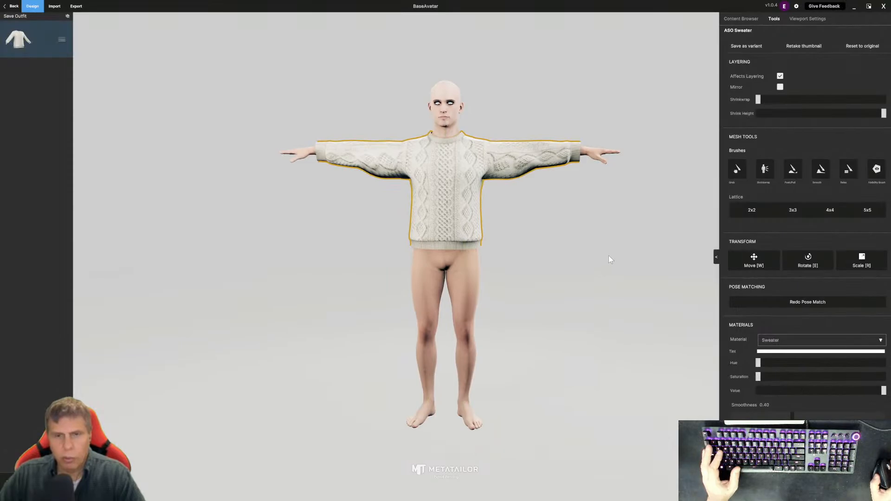
middle_click_drag(611, 255, 603, 343)
scroll(571, 497, "up", 2)
scroll(608, 350, "down", 1)
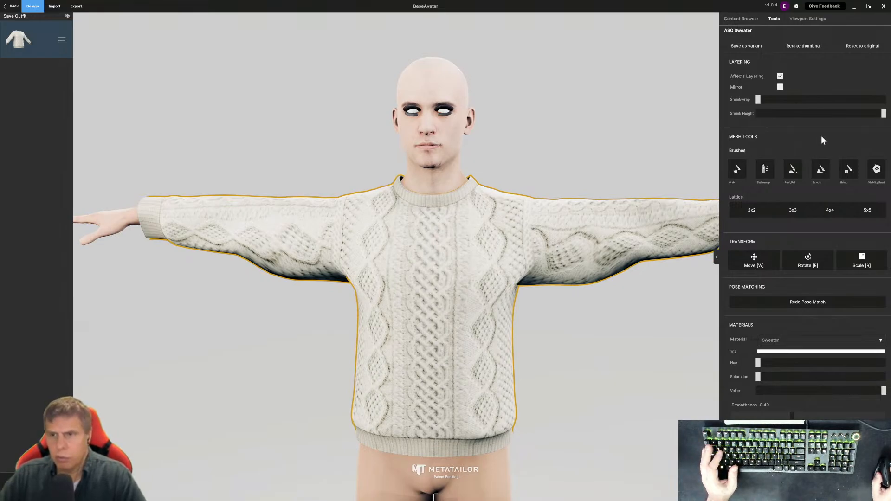
left_click(847, 171)
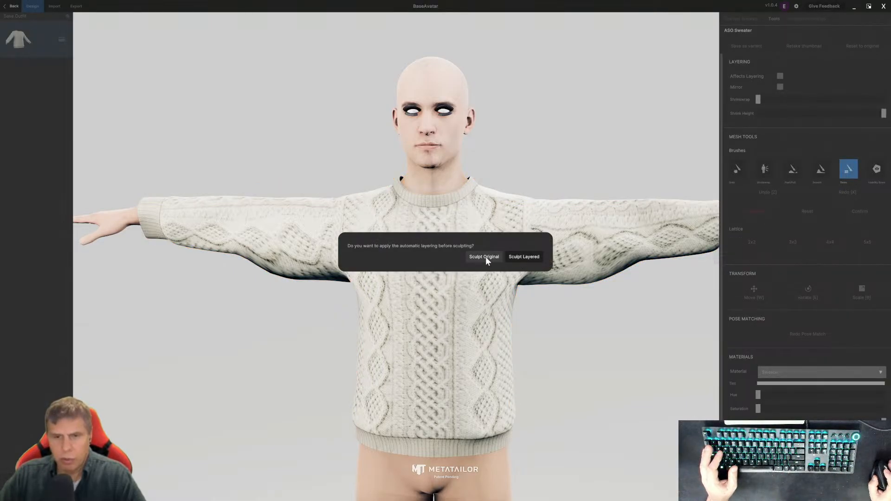
left_click(525, 256)
left_click(608, 274)
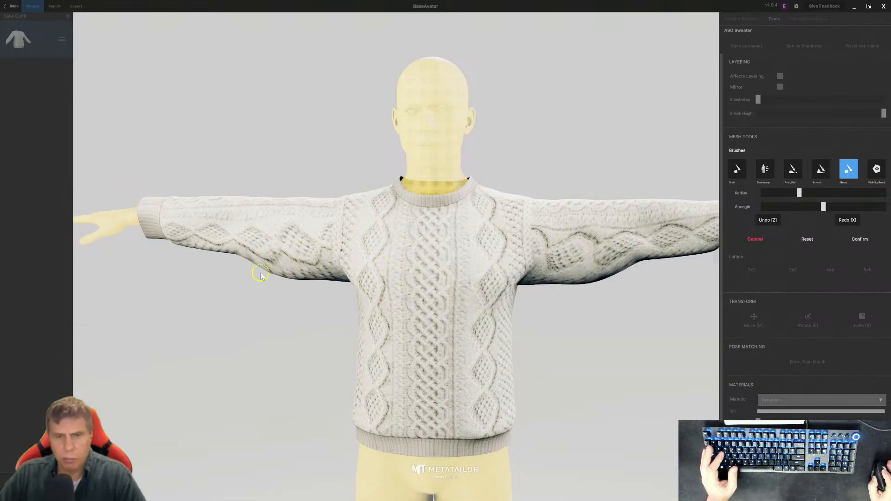
Step: Tighten the undersides of both sweater sleeves to the arms with the Shrinkwrap brush, working from the armpits toward the elbows
left_click(766, 171)
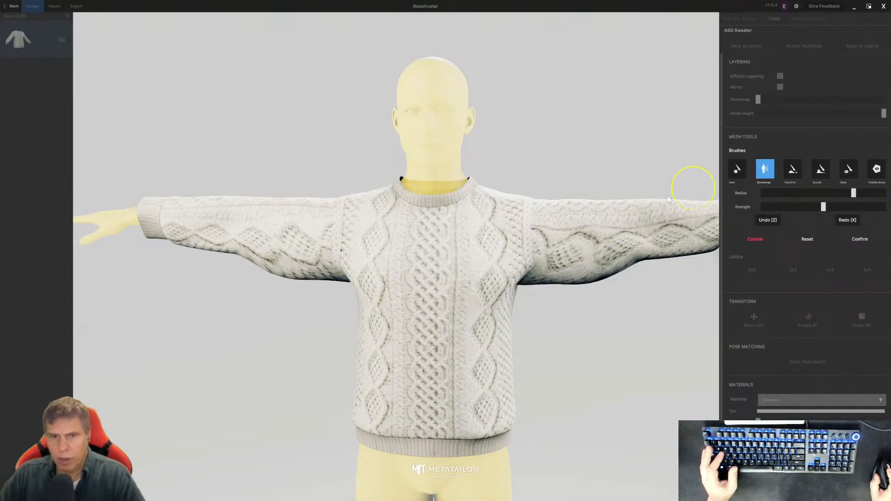
mouse_move(289, 263)
left_mouse_down()
mouse_move(283, 274)
mouse_move(297, 283)
mouse_move(299, 274)
left_mouse_up()
left_click_drag(533, 287, 597, 274)
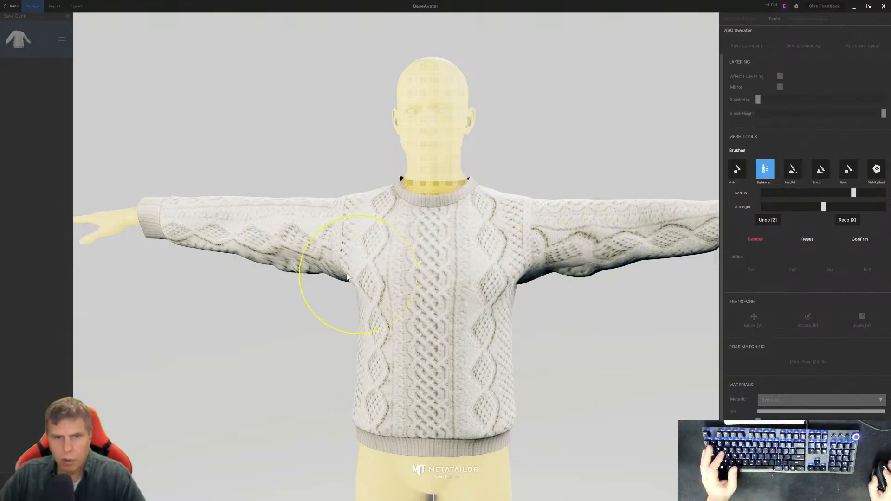
mouse_move(320, 274)
left_mouse_down()
mouse_move(248, 268)
mouse_move(321, 262)
mouse_move(322, 271)
mouse_move(347, 274)
left_mouse_up()
mouse_move(534, 284)
left_mouse_down()
mouse_move(549, 271)
mouse_move(545, 279)
mouse_move(617, 265)
mouse_move(605, 269)
mouse_move(606, 254)
left_mouse_up()
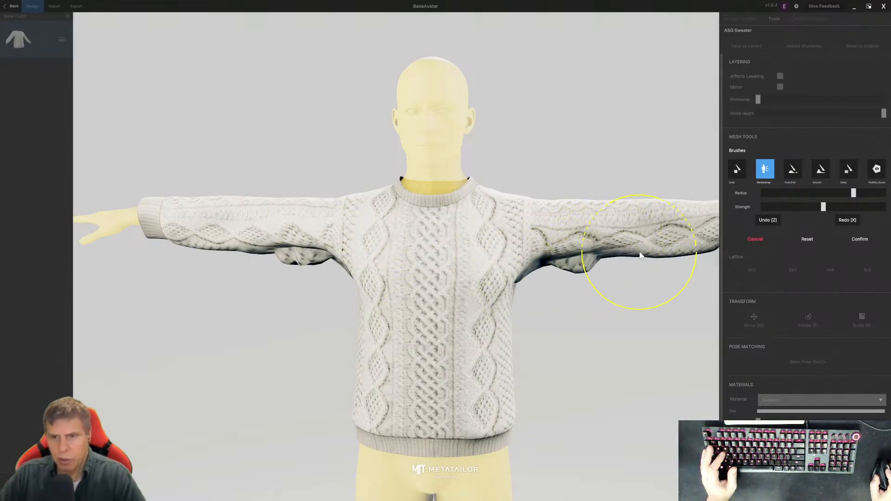
left_click(658, 253)
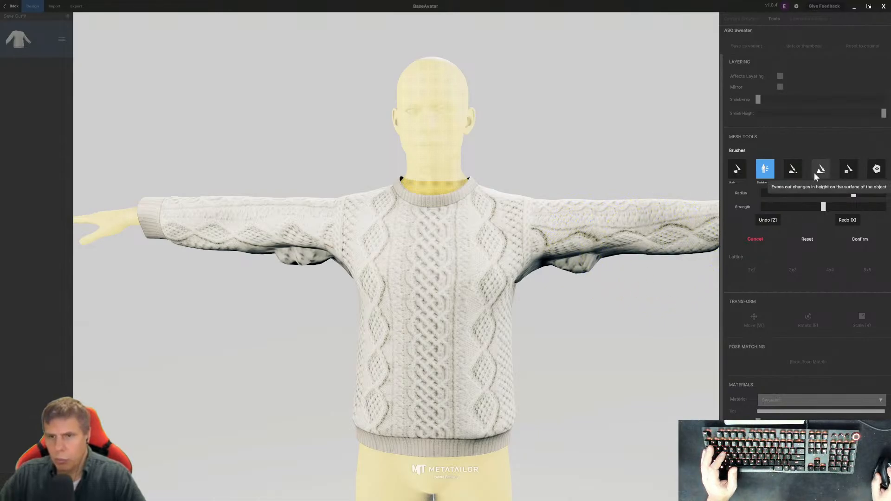
Step: Smooth the leftover fabric bulges under both upper sleeves with the Smooth brush
left_click(828, 174)
mouse_move(587, 270)
left_mouse_down()
mouse_move(570, 271)
mouse_move(575, 263)
left_mouse_up()
mouse_move(279, 260)
left_mouse_down()
mouse_move(302, 262)
mouse_move(252, 259)
mouse_move(314, 262)
left_mouse_up()
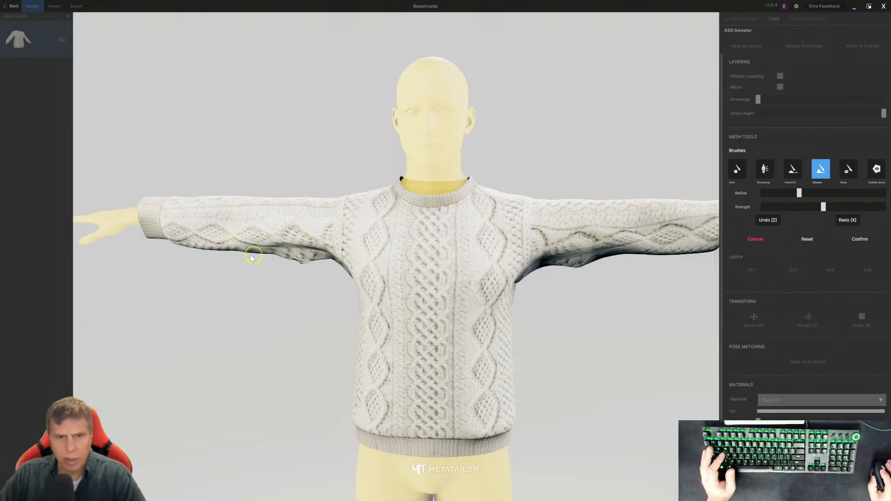
Step: Relax the creased knit beneath both sleeves and around the armpits with the Relax brush, working from several angles
left_click(849, 172)
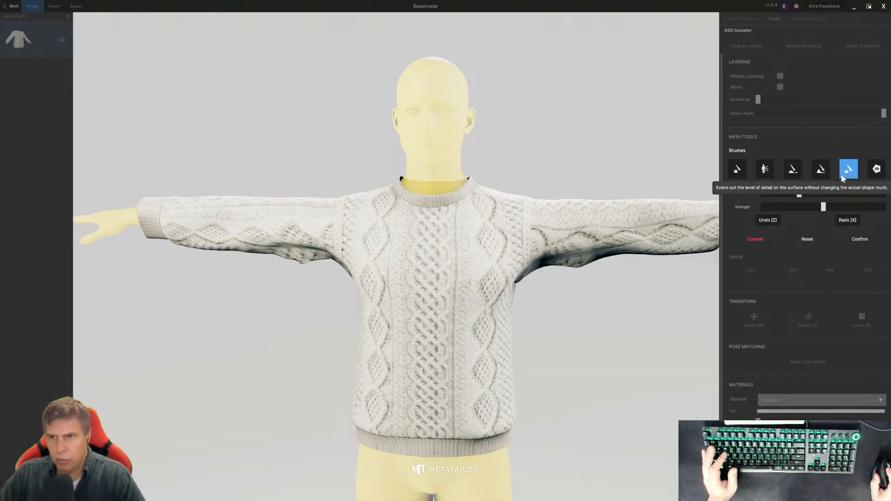
left_click_drag(579, 270, 572, 267)
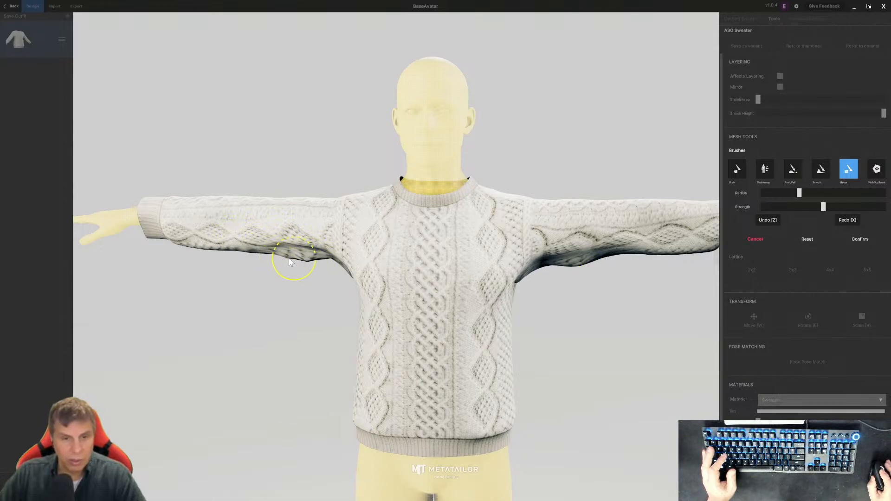
right_click_drag(271, 258, 361, 224)
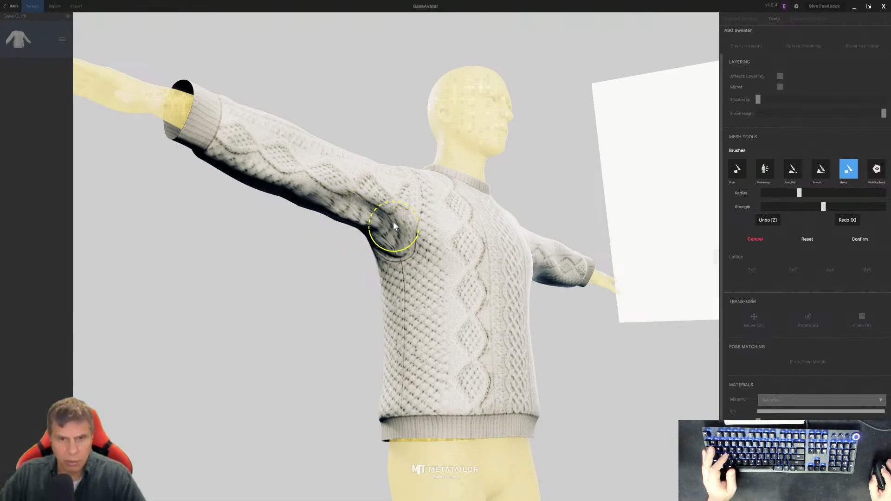
left_click_drag(306, 194, 357, 219)
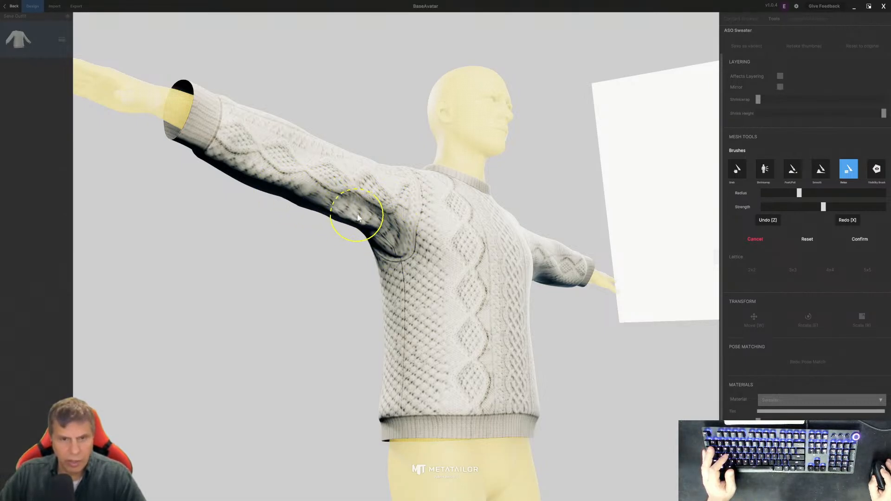
mouse_move(360, 231)
middle_mouse_down()
mouse_move(372, 221)
mouse_move(480, 219)
mouse_move(560, 239)
middle_mouse_up()
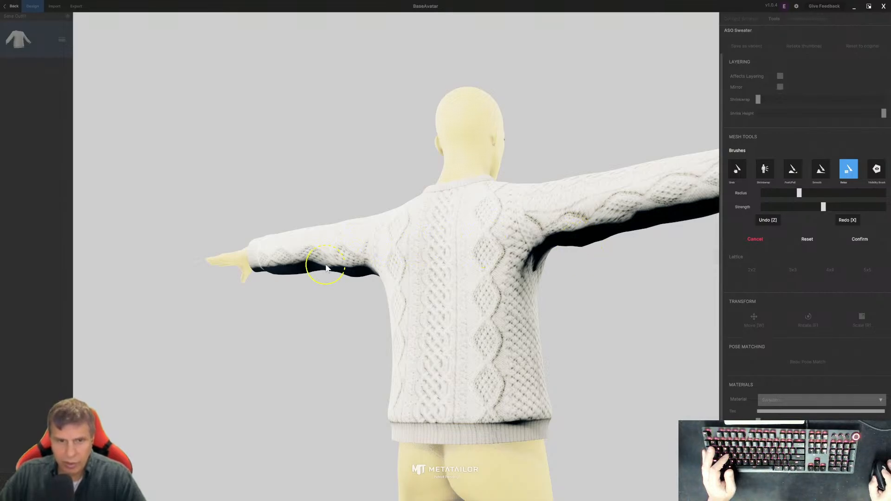
right_click_drag(321, 266, 632, 239)
mouse_move(557, 233)
left_mouse_down()
mouse_move(546, 210)
mouse_move(527, 220)
mouse_move(543, 218)
mouse_move(513, 217)
mouse_move(500, 241)
mouse_move(487, 221)
mouse_move(595, 192)
left_mouse_up()
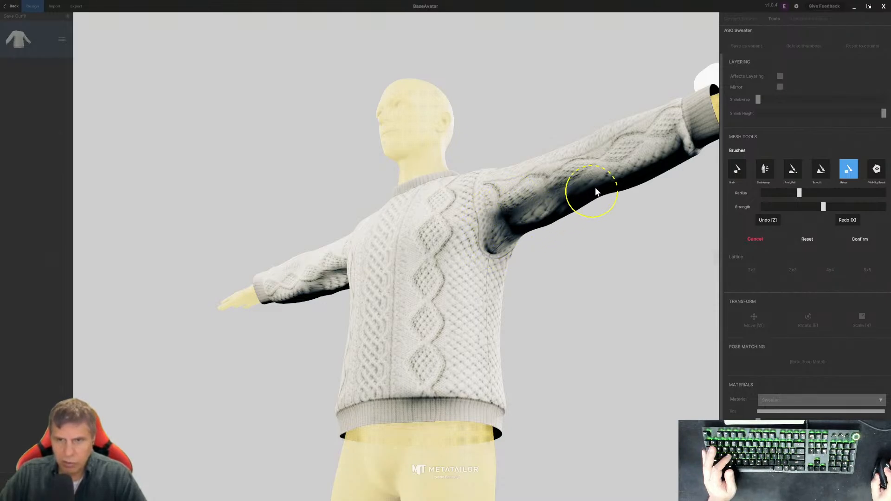
mouse_move(526, 228)
left_mouse_down()
mouse_move(568, 215)
mouse_move(522, 200)
mouse_move(538, 200)
mouse_move(500, 206)
left_mouse_up()
right_click_drag(500, 206, 592, 206)
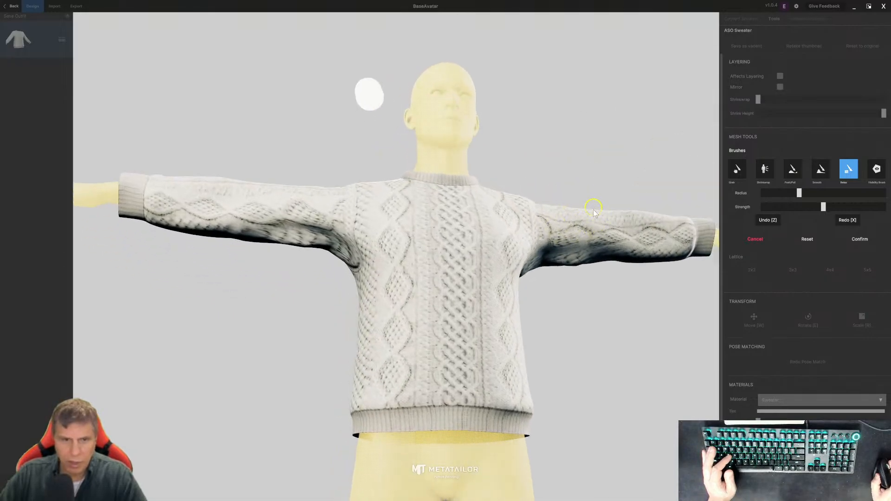
left_click_drag(318, 229, 263, 238)
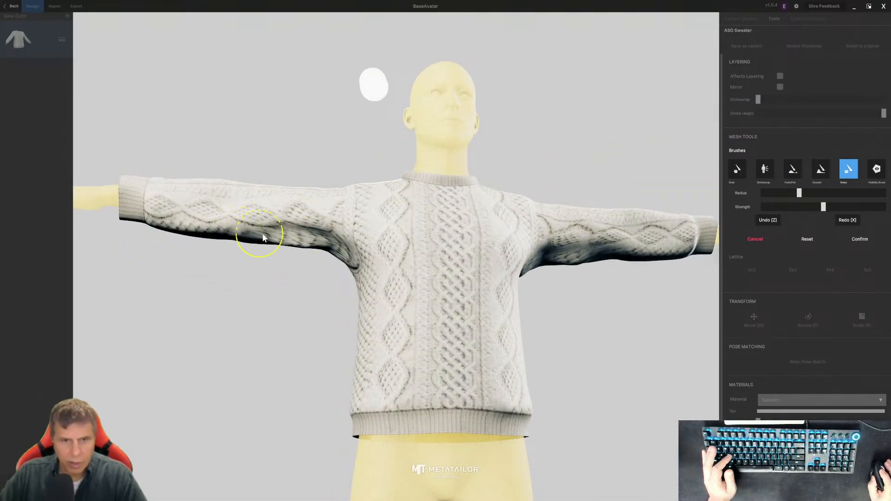
Step: Even out the remaining bumps along the lower edges of the sleeves with the Smooth brush
left_click(816, 171)
mouse_move(555, 257)
left_mouse_down()
mouse_move(583, 260)
mouse_move(571, 262)
left_mouse_up()
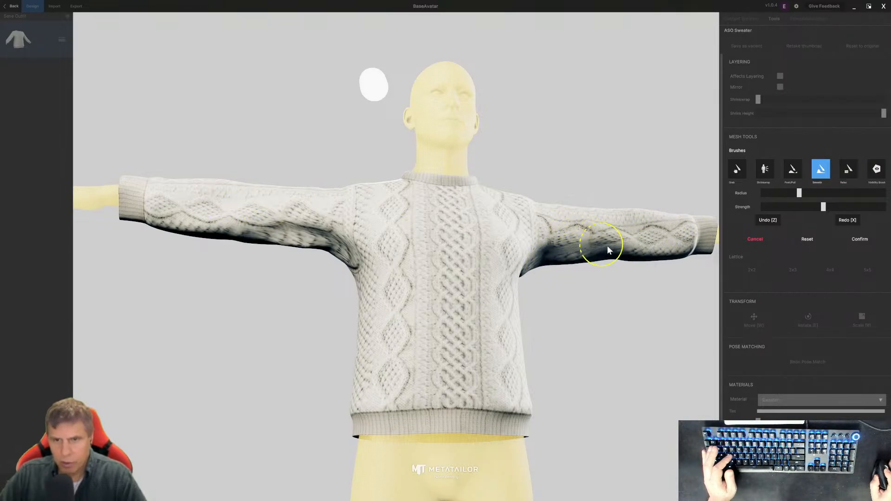
mouse_move(650, 255)
left_mouse_down()
mouse_move(560, 257)
mouse_move(572, 263)
left_mouse_up()
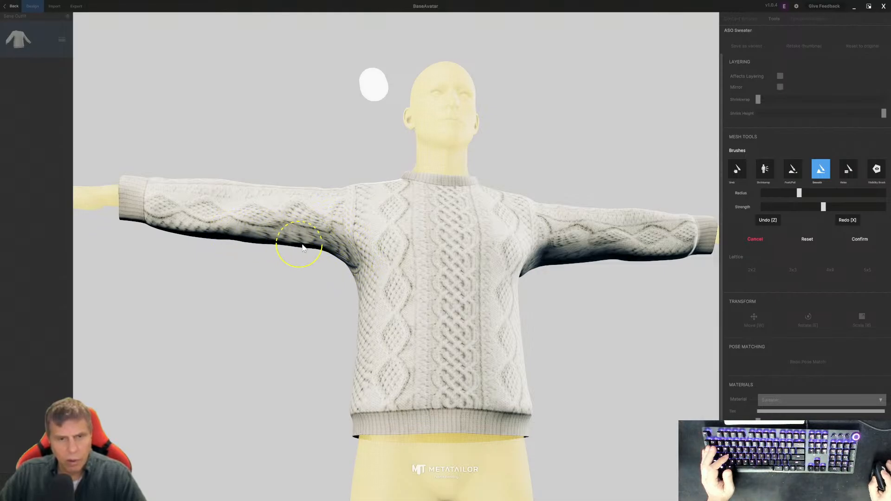
Step: Nudge the lower armpit seams on both sides up and outward with the Grab brush, and undo the last pull on the left sleeve
mouse_move(314, 243)
right_mouse_down()
mouse_move(291, 264)
mouse_move(315, 290)
mouse_move(352, 261)
right_mouse_up()
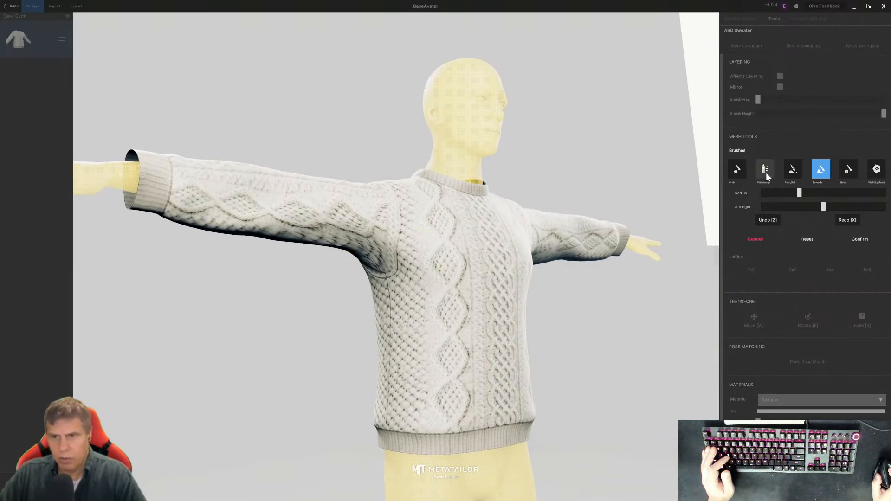
left_click(738, 170)
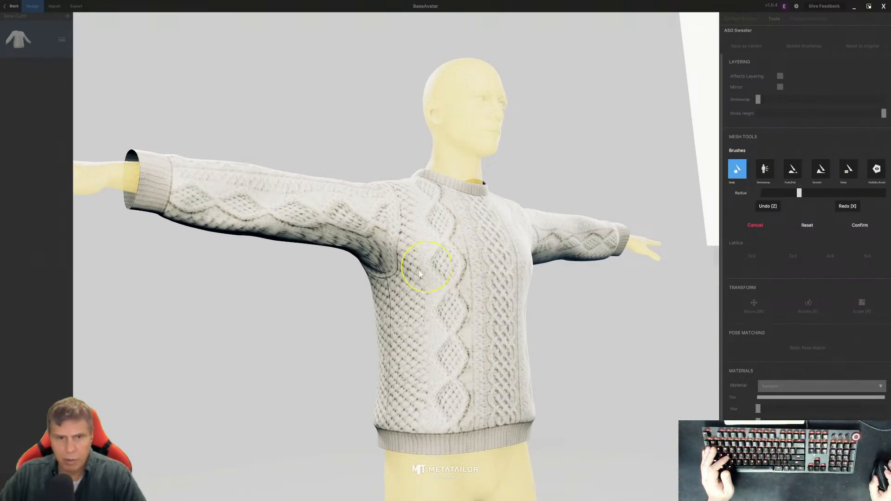
mouse_move(389, 276)
left_mouse_down()
mouse_move(397, 245)
mouse_move(373, 269)
left_mouse_up()
right_click_drag(505, 268, 333, 278)
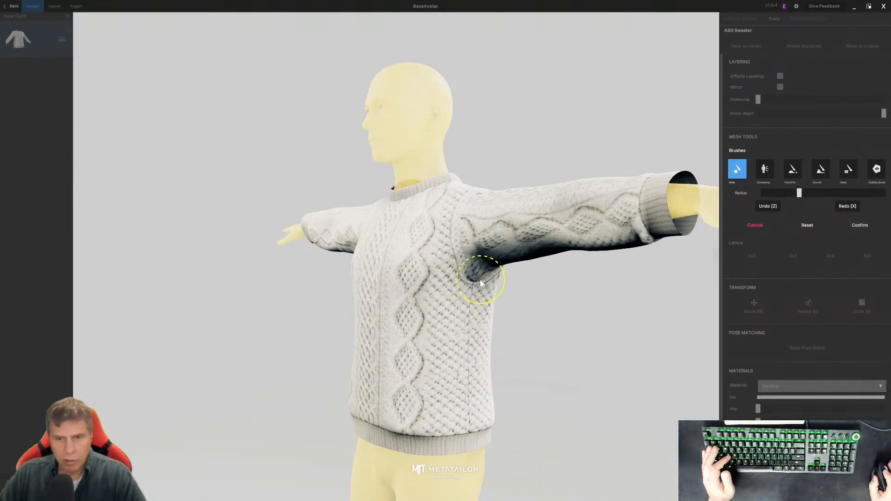
left_click_drag(479, 280, 484, 277)
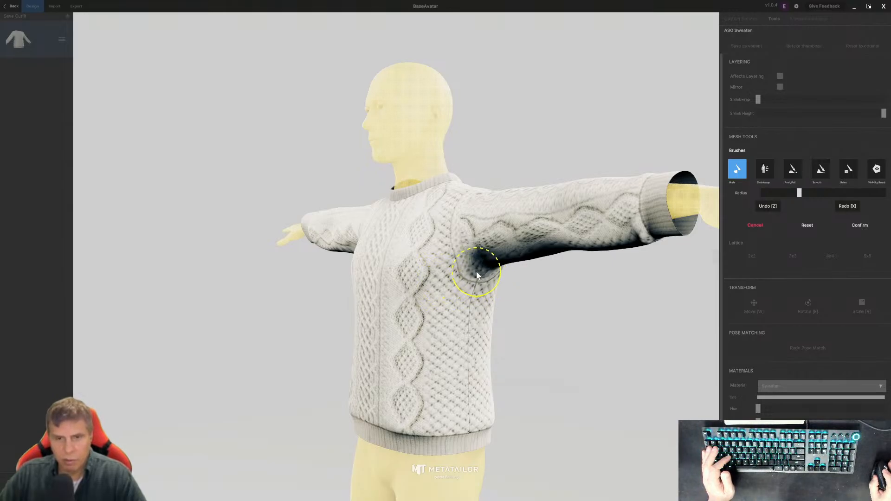
left_click_drag(470, 272, 471, 274)
mouse_move(471, 273)
right_mouse_down()
mouse_move(559, 241)
mouse_move(567, 264)
right_mouse_up()
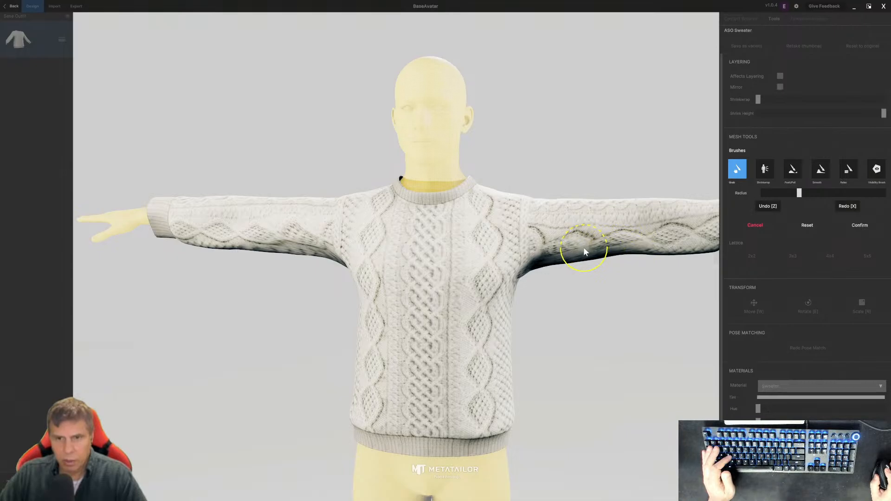
left_click_drag(585, 239, 583, 240)
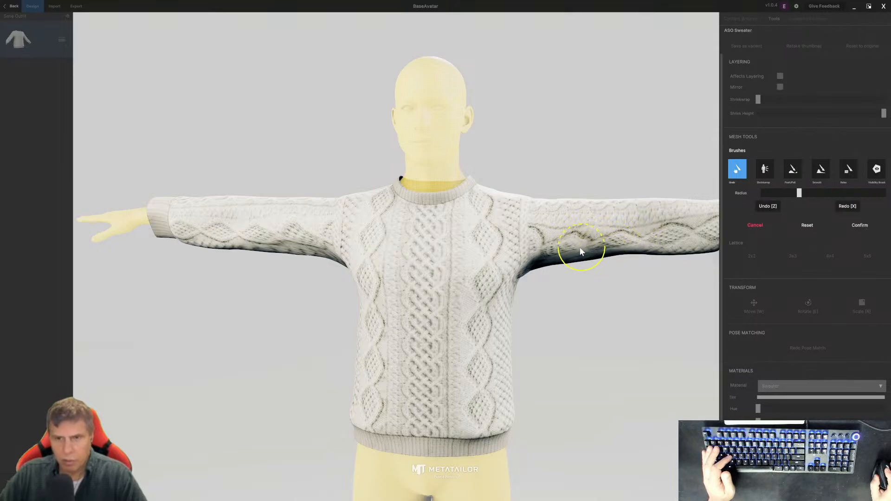
key("z")
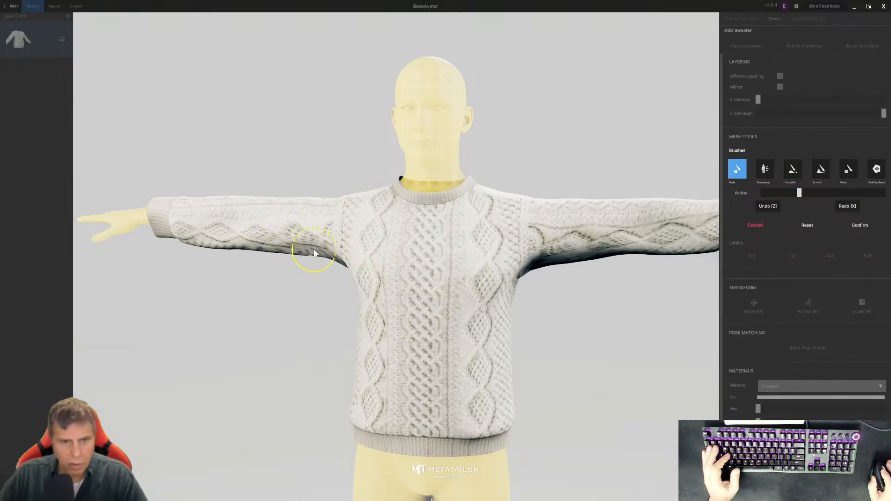
Step: Grab the fabric at both armpits, pulling the right one inward toward the chest and slightly adjusting the left one
middle_click_drag(319, 254, 371, 226)
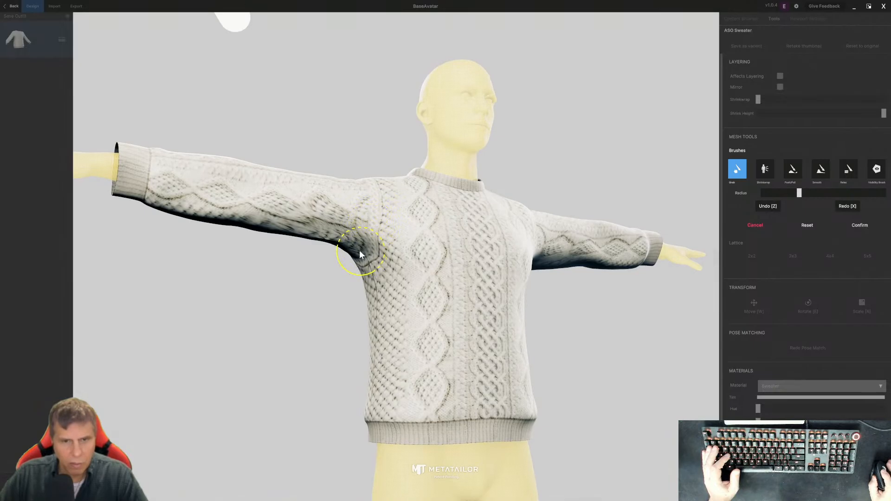
left_click_drag(359, 252, 385, 257)
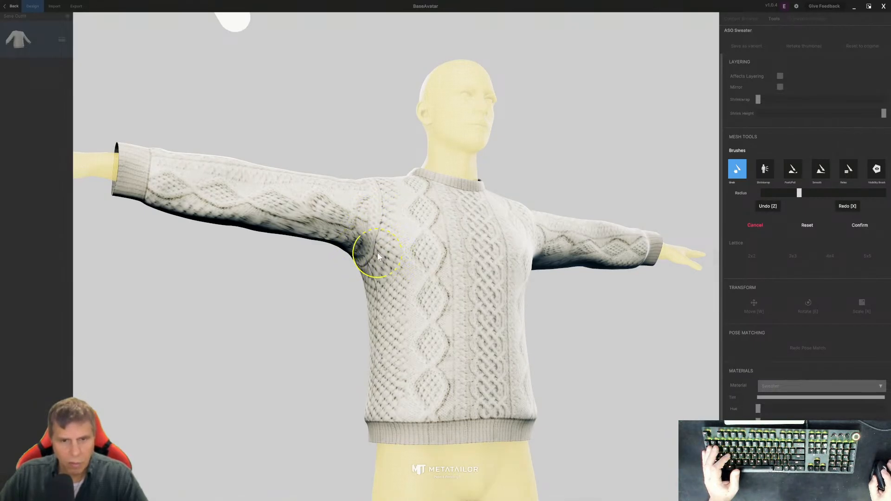
mouse_move(378, 257)
middle_mouse_down()
mouse_move(384, 308)
mouse_move(325, 304)
mouse_move(313, 263)
middle_mouse_up()
left_click_drag(484, 258, 488, 255)
middle_click_drag(487, 257, 327, 221)
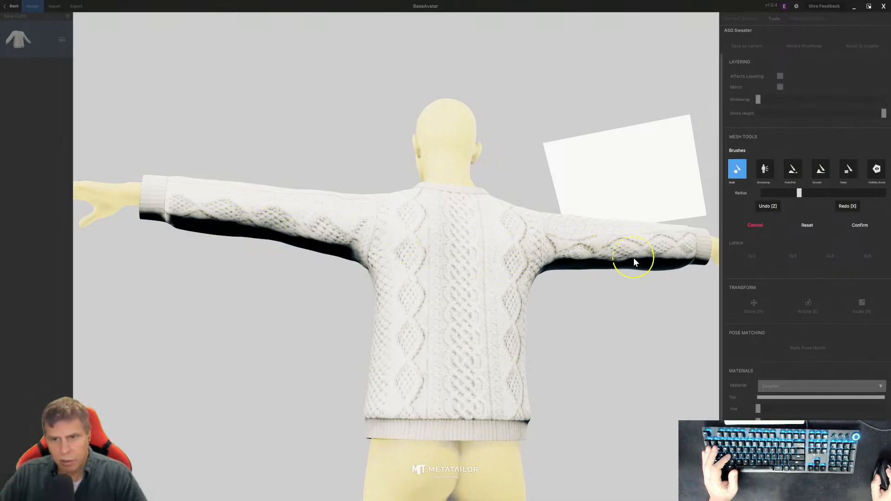
Step: Check the sweater from the front and below, and grab the right upper sleeve's knit outward along the arm
middle_click_drag(539, 246, 814, 266)
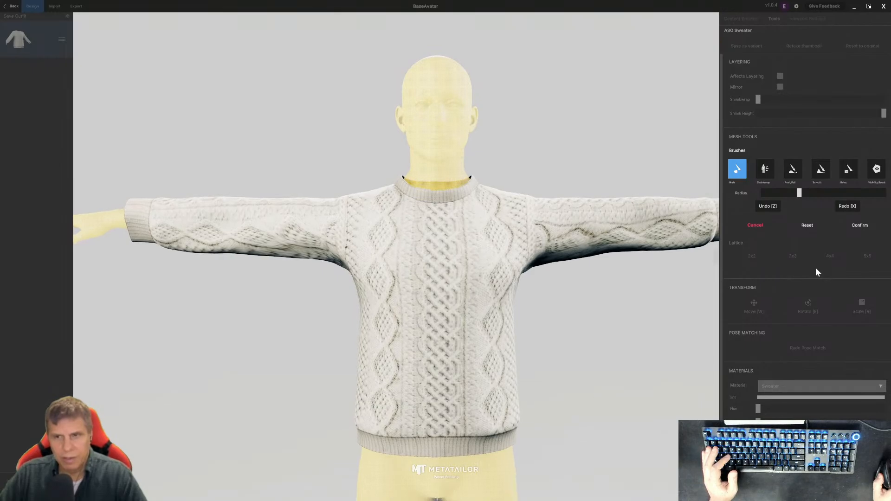
scroll(587, 288, "up", 1)
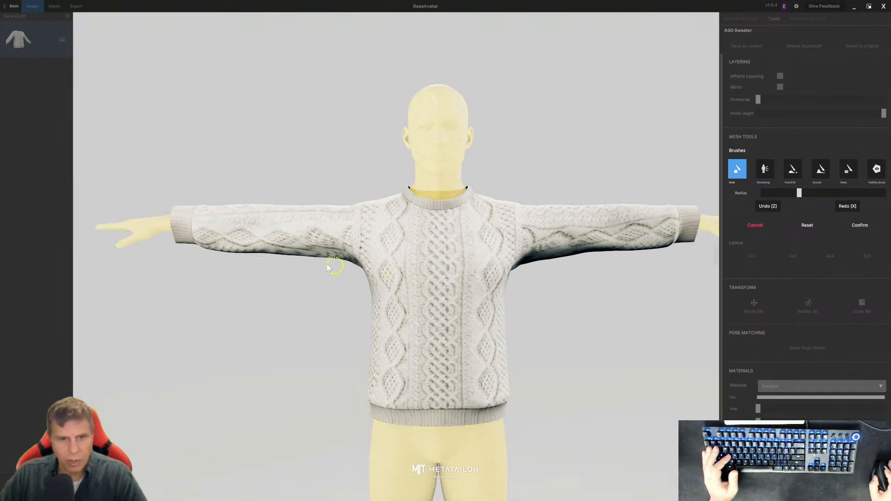
scroll(298, 261, "up", 3)
middle_click_drag(234, 249, 278, 211)
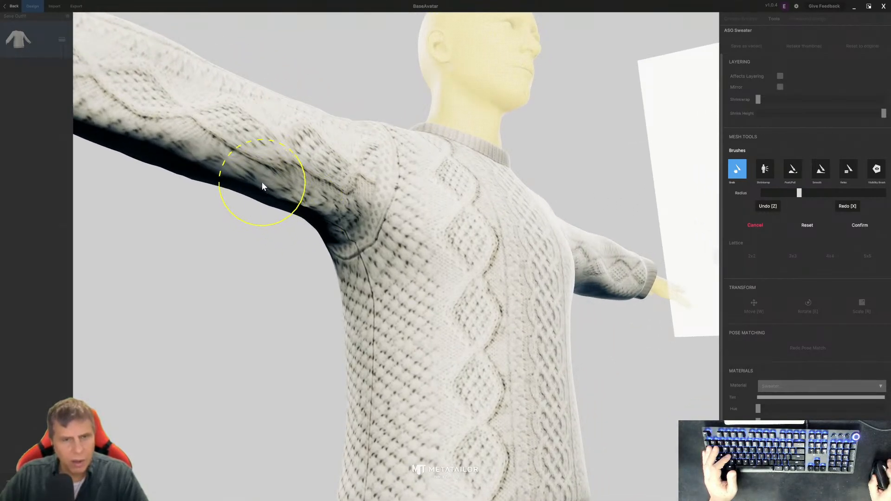
scroll(261, 182, "up", 1)
scroll(259, 183, "down", 1)
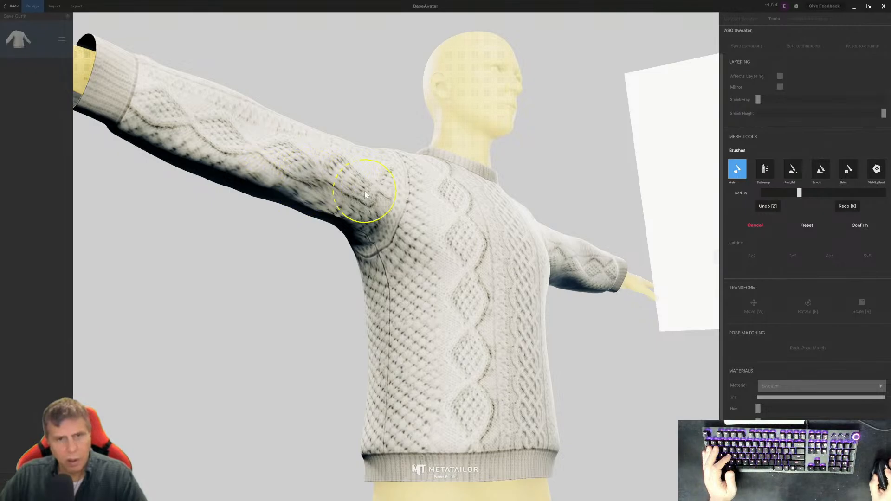
mouse_move(368, 198)
left_mouse_down()
mouse_move(360, 191)
mouse_move(350, 213)
mouse_move(321, 207)
left_mouse_up()
Step: Raise the left armpit seam inward toward the chest and nudge the right armpit fabric slightly upward with the Grab brush
right_click_drag(324, 208, 307, 229)
scroll(421, 244, "up", 3)
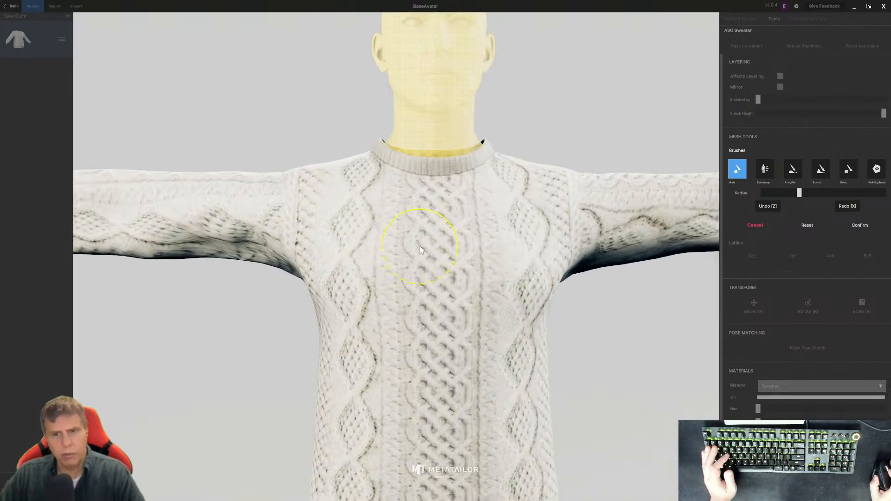
scroll(434, 248, "down", 5)
right_click_drag(434, 249, 492, 245)
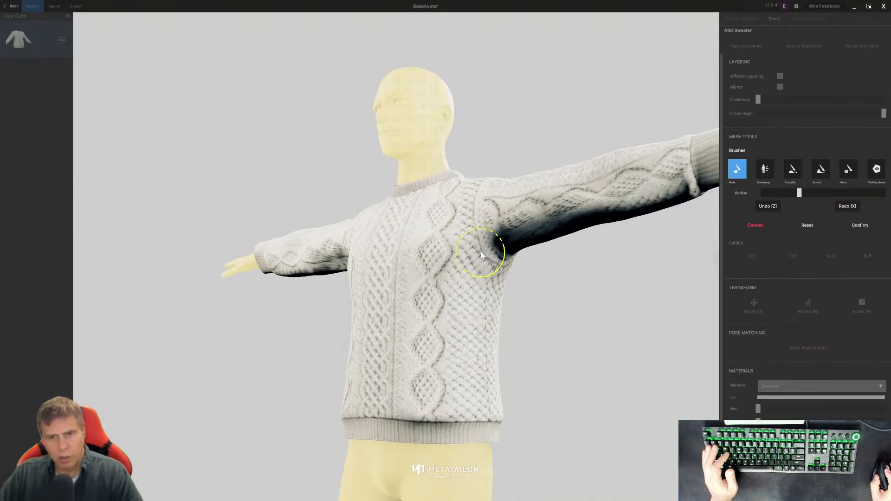
left_click_drag(505, 269, 486, 252)
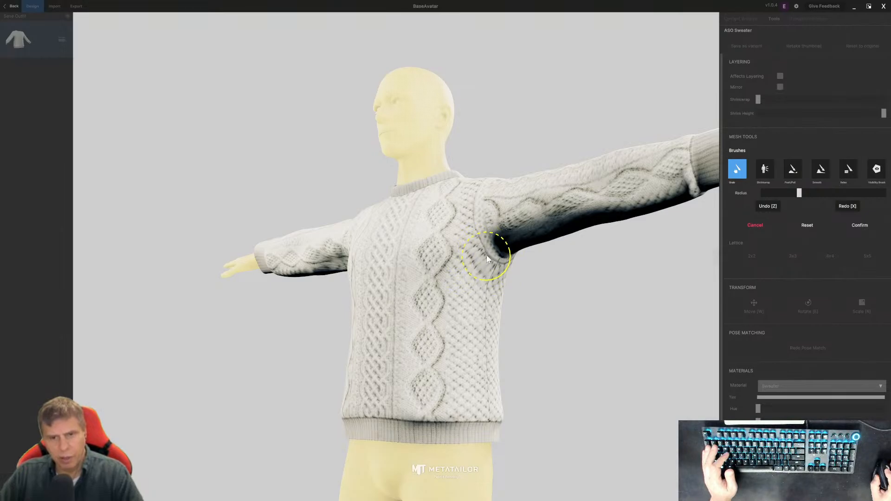
mouse_move(487, 259)
right_mouse_down()
mouse_move(497, 248)
mouse_move(601, 254)
right_mouse_up()
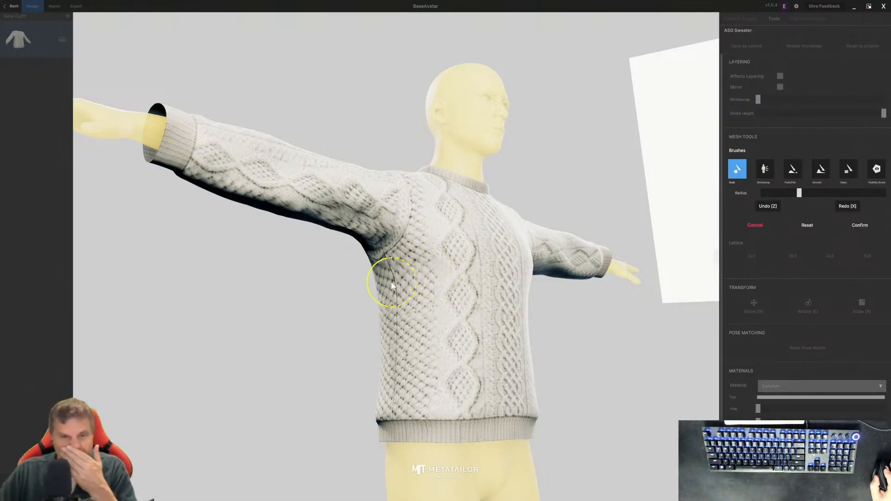
left_click_drag(377, 264, 377, 260)
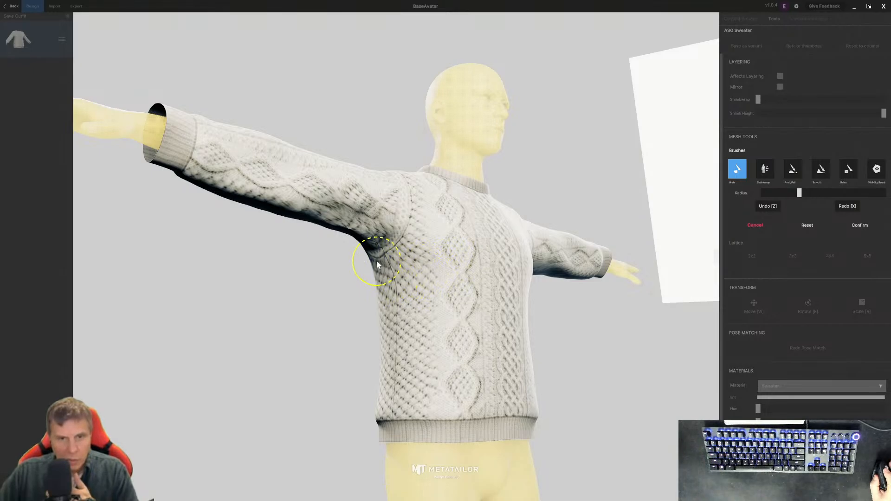
mouse_move(459, 271)
right_mouse_down()
mouse_move(340, 284)
mouse_move(283, 273)
right_mouse_up()
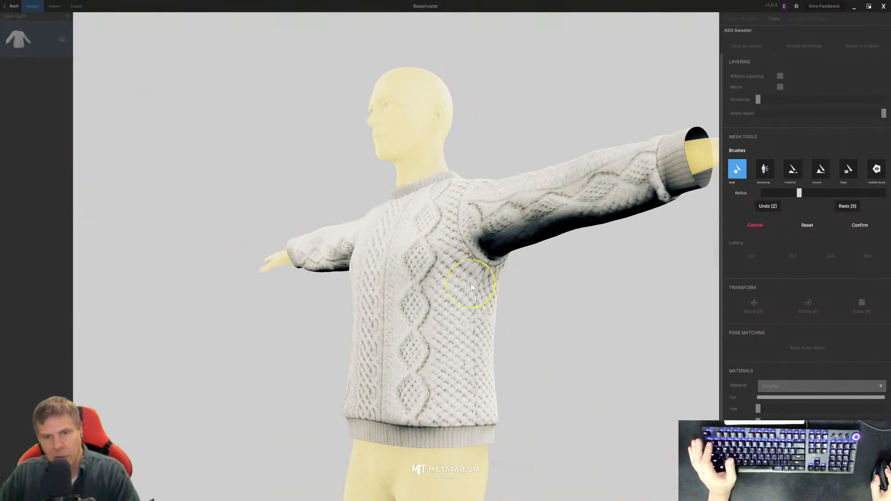
Step: Nudge the fabric below the avatar's left armpit slightly and reshape the underside of the right sleeve with the Grab brush
left_click_drag(467, 272, 468, 270)
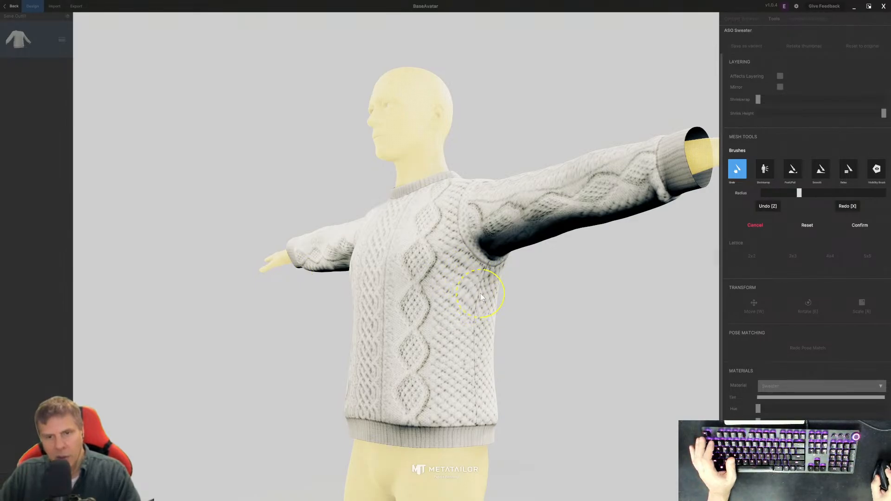
right_click_drag(484, 283, 554, 319)
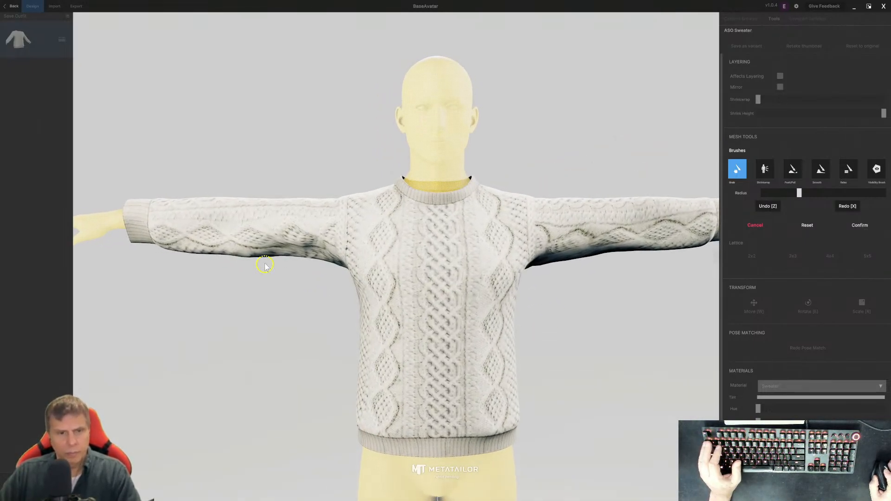
mouse_move(253, 259)
left_mouse_down()
mouse_move(314, 255)
mouse_move(296, 257)
left_mouse_up()
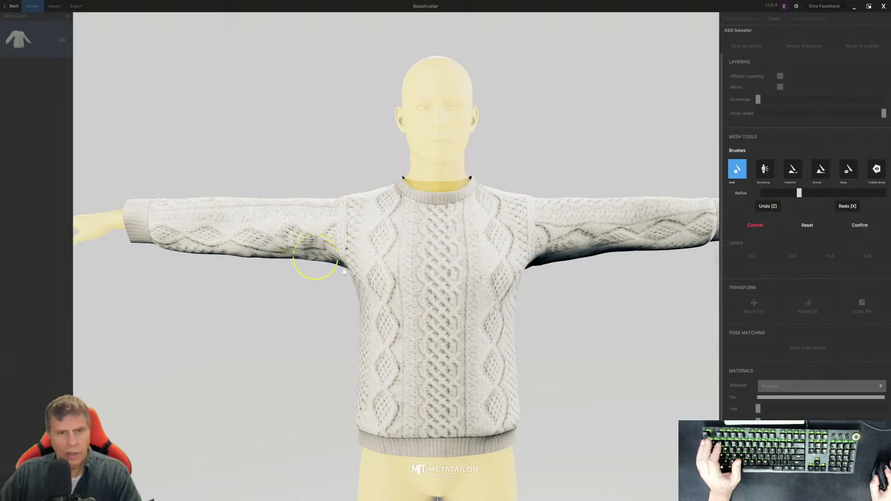
Step: Examine both sleeves and armpits of the sculpted sweater from the front, close up and at full-body distance
scroll(366, 269, "up", 3)
scroll(385, 274, "up", 2)
scroll(400, 277, "down", 10)
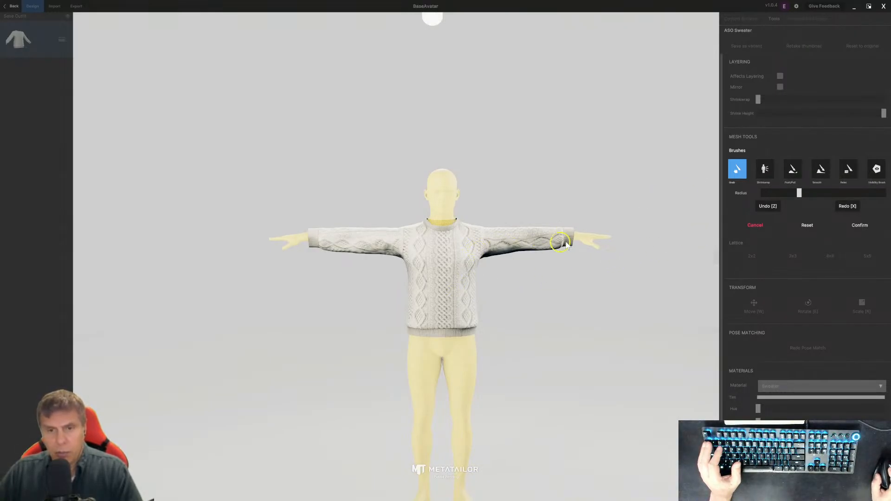
scroll(501, 307, "down", 1)
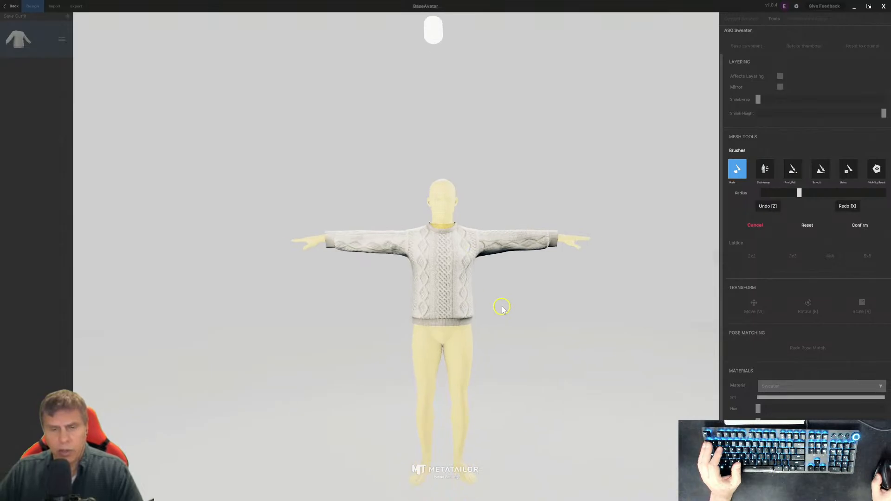
scroll(500, 307, "up", 3)
scroll(500, 307, "up", 2)
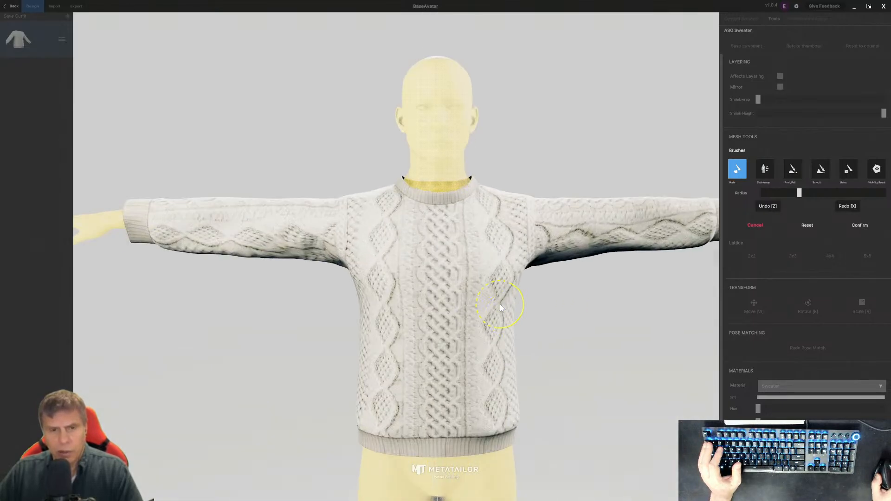
scroll(500, 304, "down", 2)
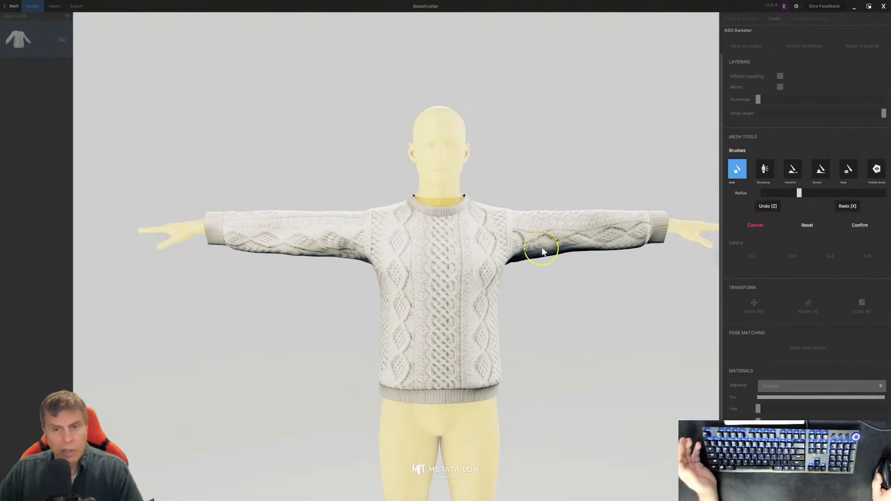
scroll(562, 278, "down", 1)
scroll(562, 279, "up", 2)
scroll(562, 278, "up", 2)
mouse_move(580, 281)
left_mouse_down("alt")
mouse_move(547, 289)
mouse_move(473, 270)
mouse_move(462, 250)
mouse_move(589, 273)
mouse_move(518, 257)
left_mouse_up("alt")
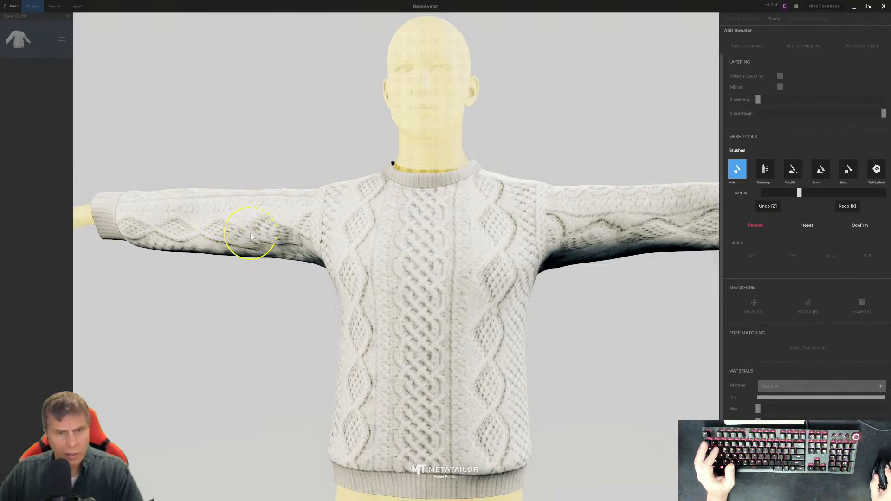
scroll(497, 305, "down", 2)
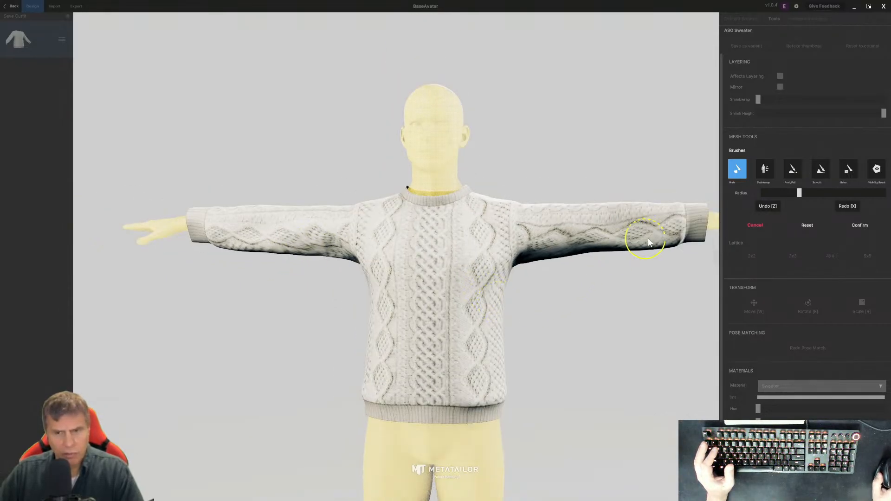
left_click_drag(543, 281, 583, 303, "alt")
mouse_move(657, 128)
left_mouse_down("alt")
mouse_move(629, 125)
mouse_move(654, 119)
left_mouse_up("alt")
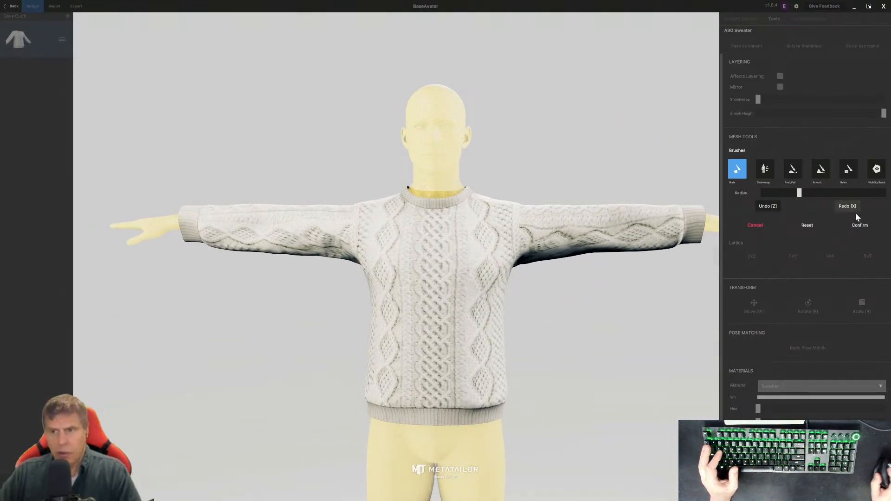
Step: Confirm the Grab brush edits and replace the sculpted sweater in the outfit with a fresh ASO Sweater from the imported clothes
left_click(859, 228)
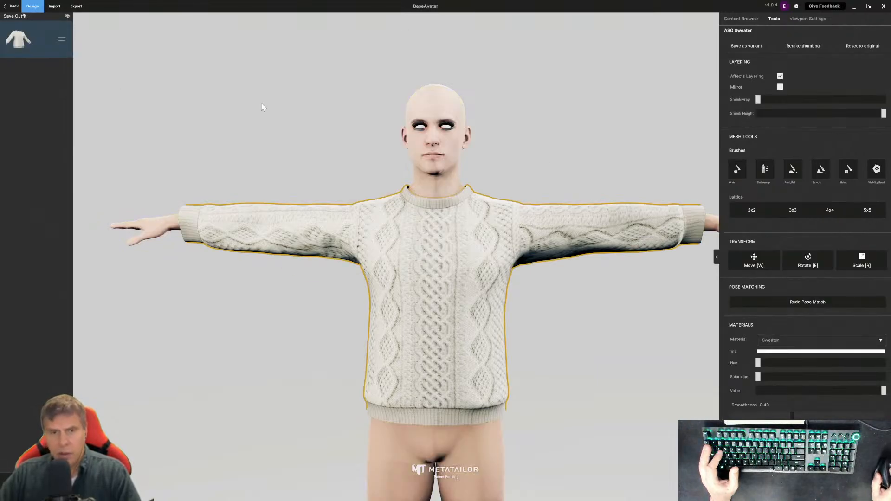
left_click(46, 42)
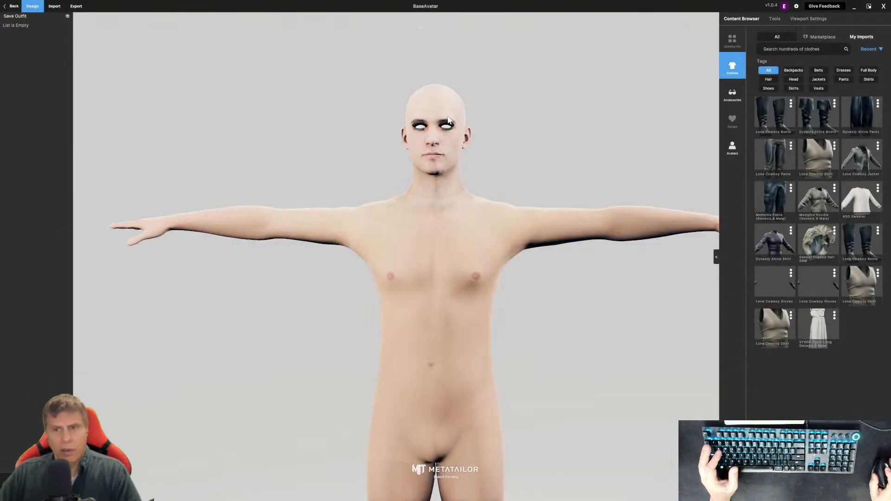
left_click(853, 197)
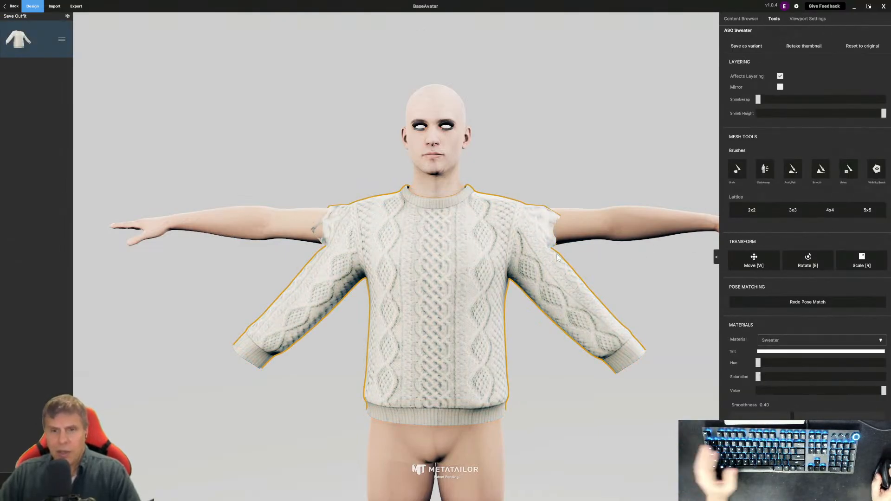
Step: Examine how the fresh sweater's lowered sleeves and torn upper sleeves sit against the avatar's outstretched arms
scroll(506, 249, "down", 3)
scroll(506, 249, "up", 2)
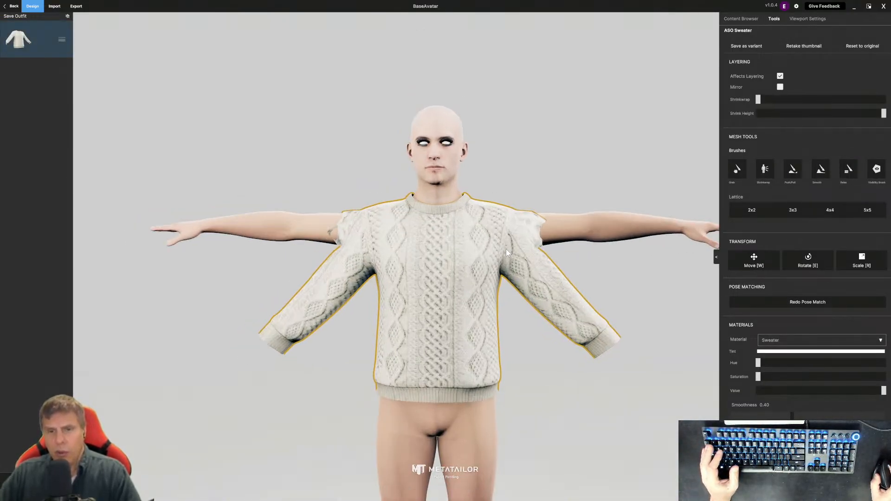
scroll(506, 248, "down", 1)
scroll(574, 260, "down", 2)
scroll(572, 261, "up", 2)
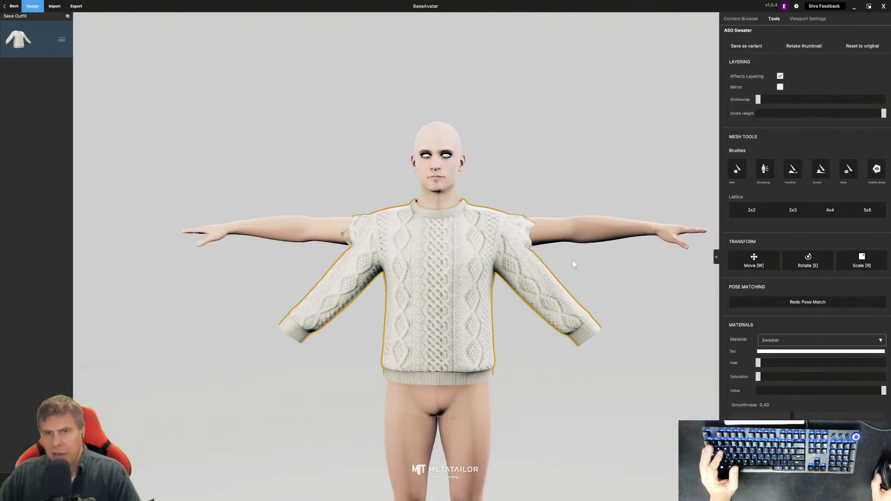
scroll(572, 260, "up", 2)
left_click_drag(389, 243, 443, 257, "alt")
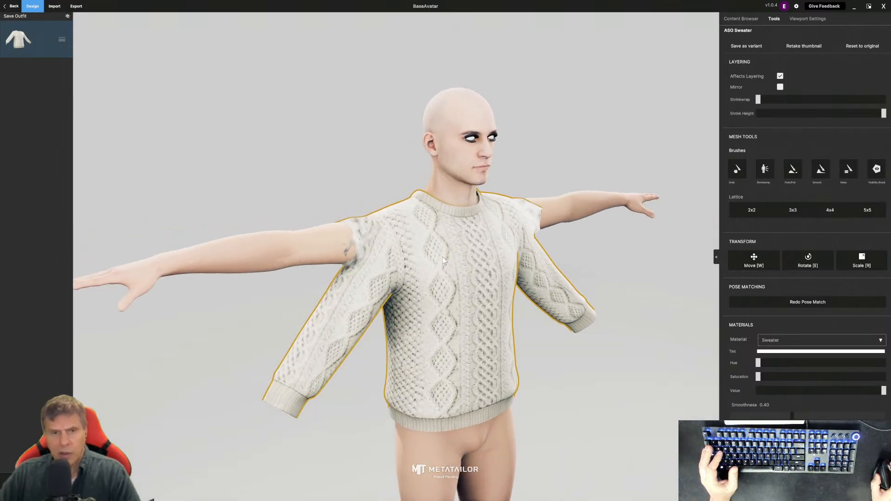
scroll(203, 269, "up", 2)
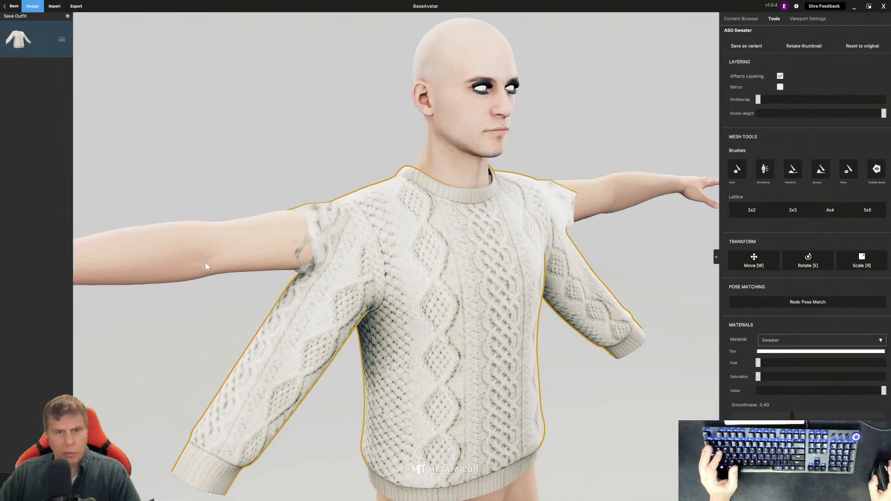
scroll(206, 262, "down", 3)
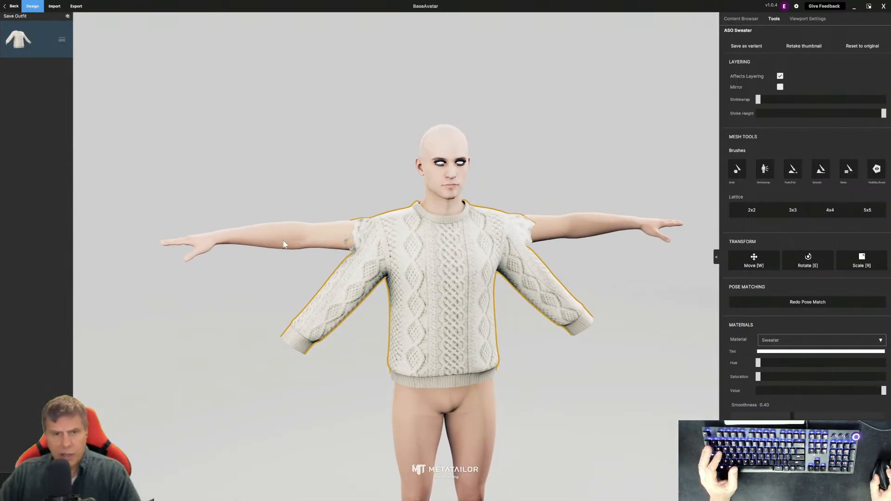
Step: Redo the sweater's pose match with Mirror X and lower the avatar's wrists until both arms line up with the sleeve cuffs
left_click(284, 245)
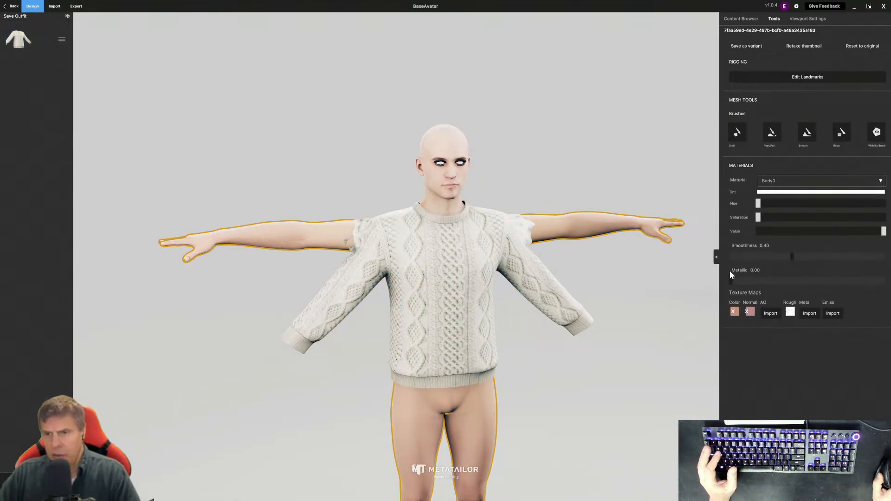
left_click(438, 270)
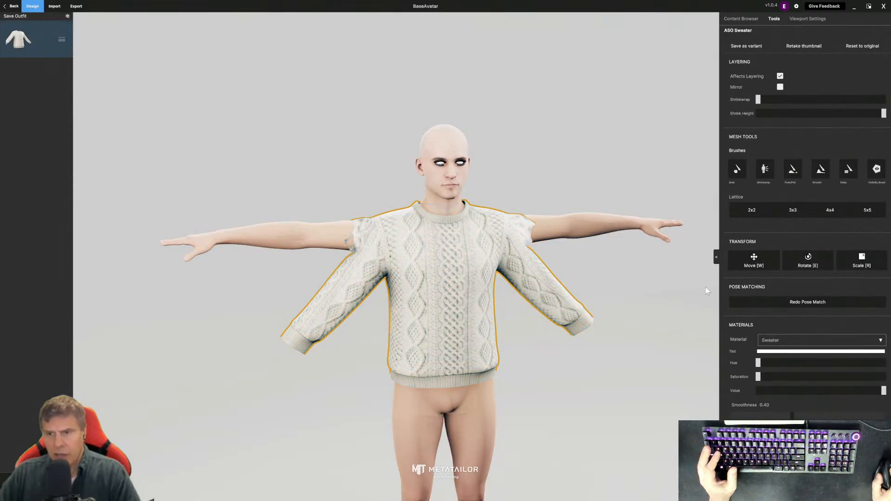
left_click(789, 302)
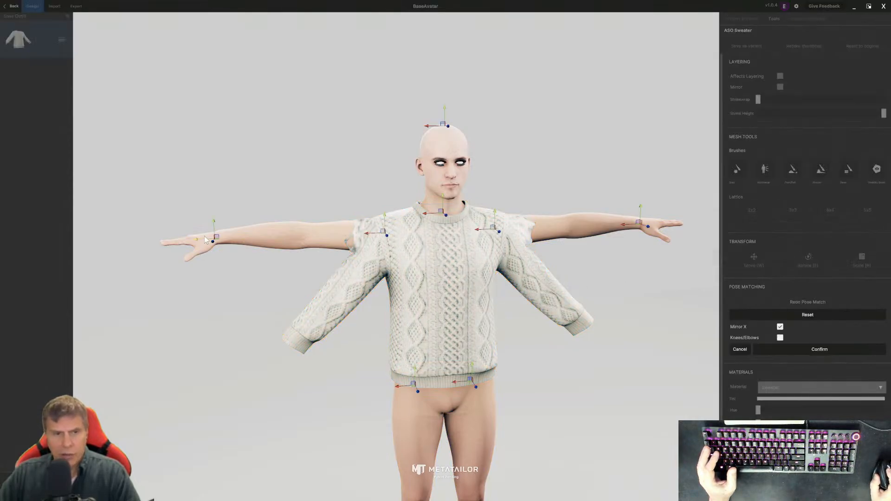
left_click_drag(214, 225, 260, 322)
left_click_drag(221, 344, 291, 337)
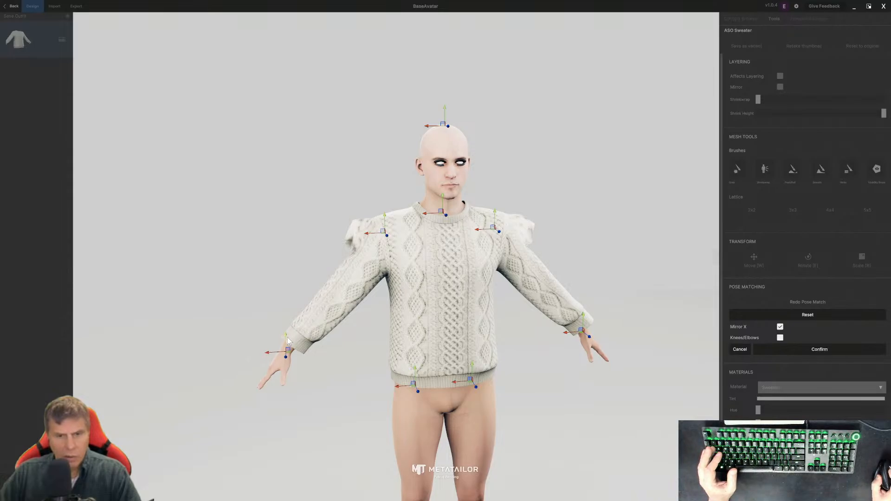
mouse_move(284, 339)
left_mouse_down()
mouse_move(288, 332)
mouse_move(275, 352)
left_mouse_up()
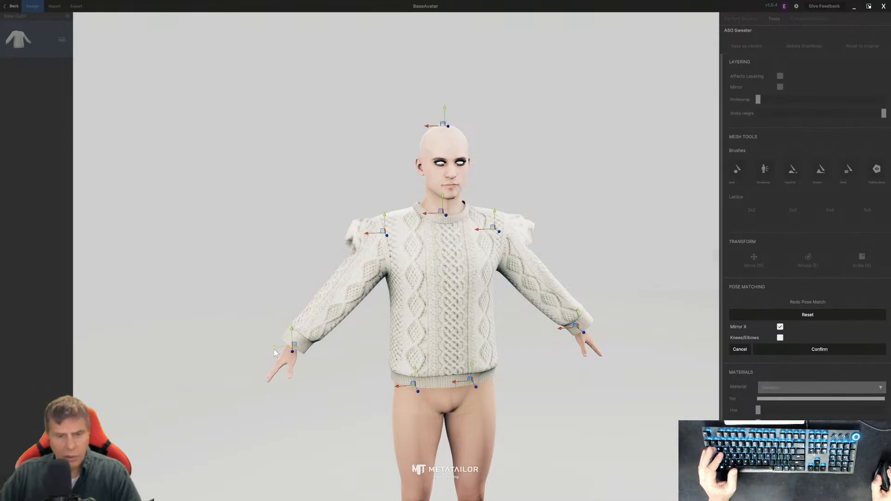
Step: Shift the mirrored wrists forward from a side view and confirm the pose match
middle_click_drag(509, 286, 332, 329)
left_click_drag(385, 400, 366, 387)
left_click_drag(395, 353, 587, 333, "alt")
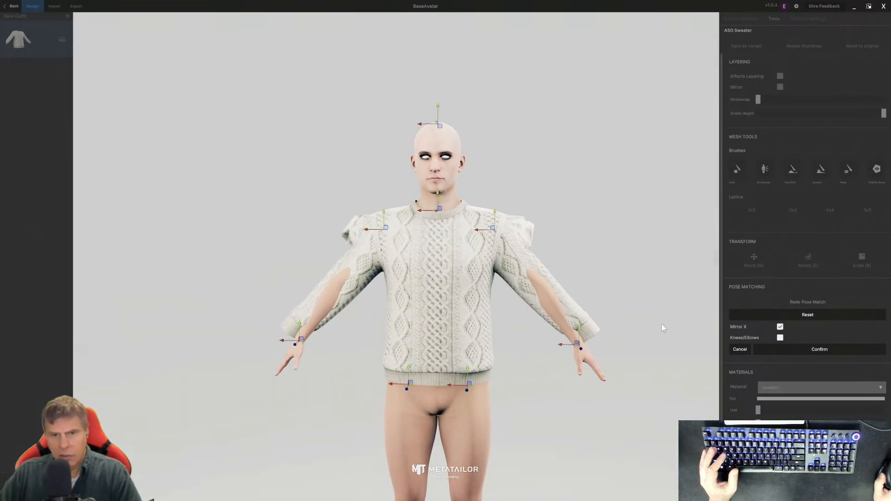
left_click(811, 351)
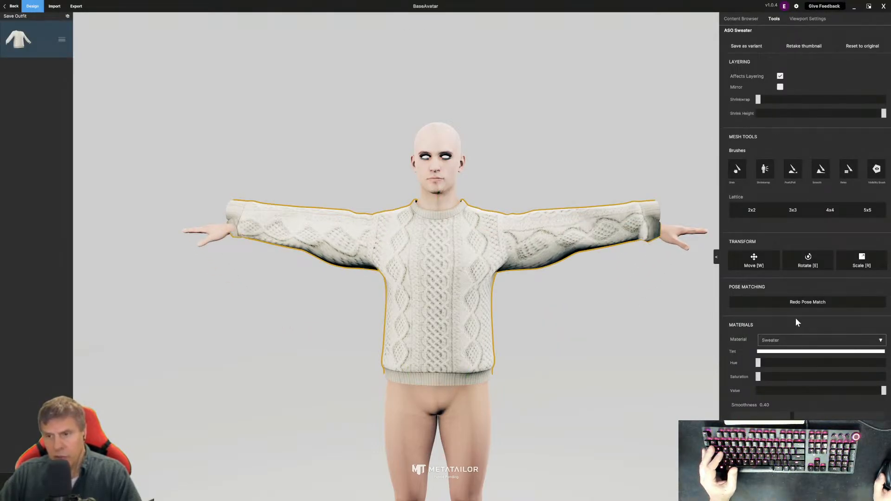
Step: Redo the pose match with both wrists raised slightly inside the cuffs, confirm it, and check the sleeves from above
left_click(798, 300)
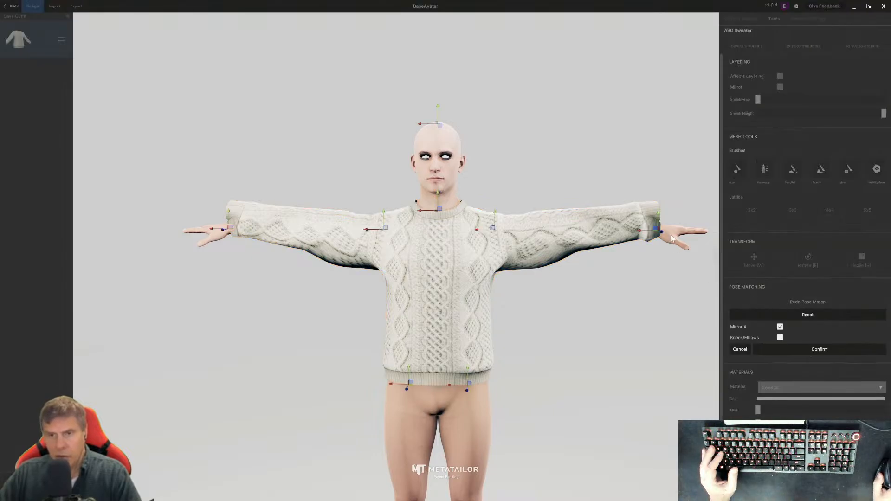
left_click_drag(657, 213, 658, 209)
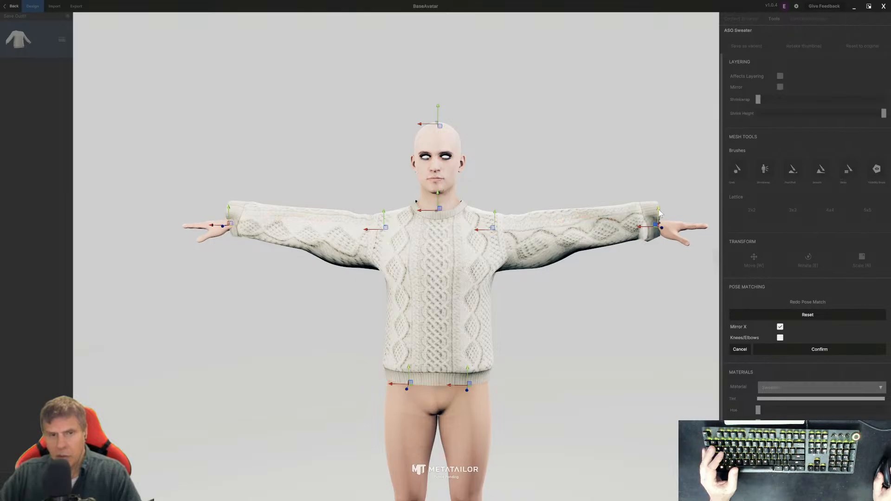
left_click_drag(229, 213, 228, 206)
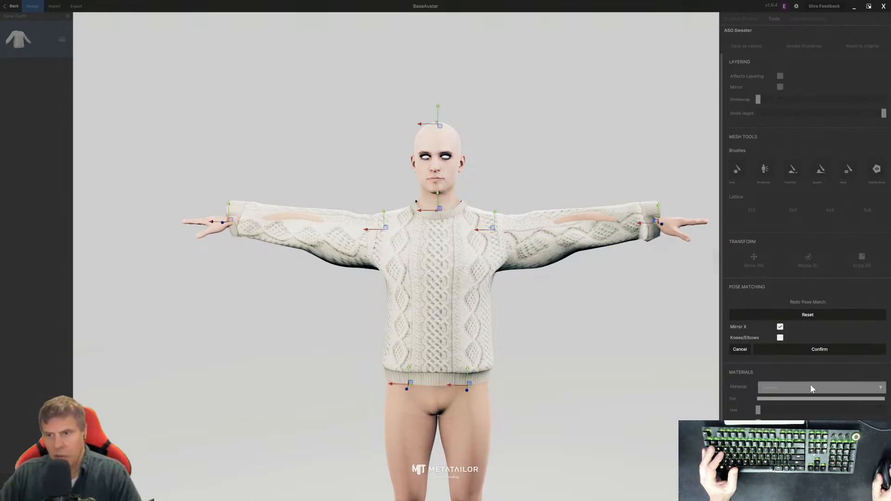
left_click(812, 350)
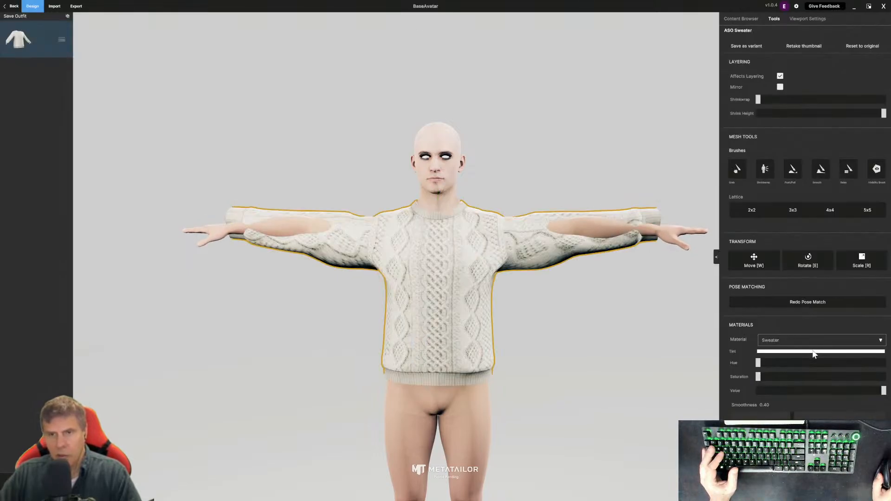
left_click_drag(526, 295, 561, 321, "alt")
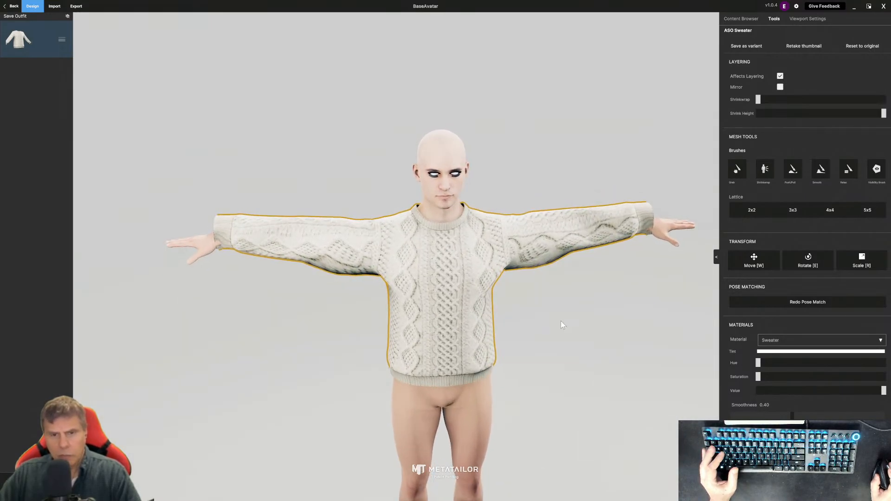
Step: Shrinkwrap both armpits and the avatar's right sleeve with the Shrinkwrap brush on the original, unlayered mesh, and confirm the sculpt
left_click(764, 169)
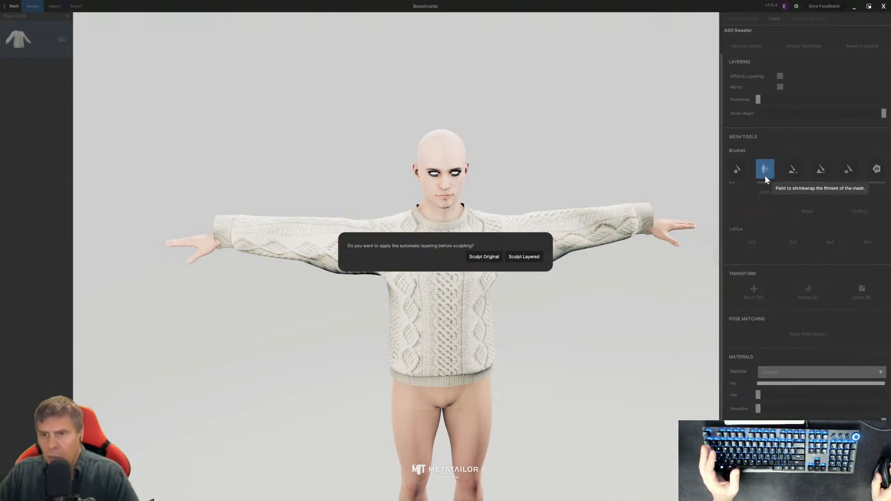
left_click(484, 256)
mouse_move(349, 258)
left_mouse_down()
mouse_move(331, 269)
mouse_move(309, 250)
mouse_move(287, 250)
mouse_move(241, 227)
mouse_move(225, 234)
mouse_move(321, 241)
mouse_move(341, 266)
mouse_move(325, 269)
mouse_move(356, 244)
mouse_move(375, 271)
mouse_move(359, 278)
mouse_move(393, 273)
left_mouse_up()
mouse_move(555, 264)
left_mouse_down()
mouse_move(536, 258)
mouse_move(631, 235)
mouse_move(636, 210)
mouse_move(641, 222)
mouse_move(535, 220)
left_mouse_up()
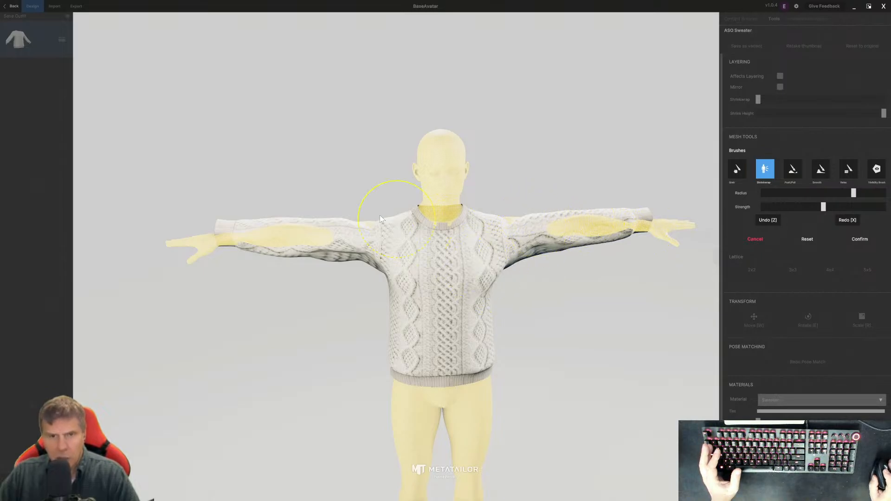
mouse_move(339, 222)
left_mouse_down()
mouse_move(298, 242)
mouse_move(268, 242)
left_mouse_up()
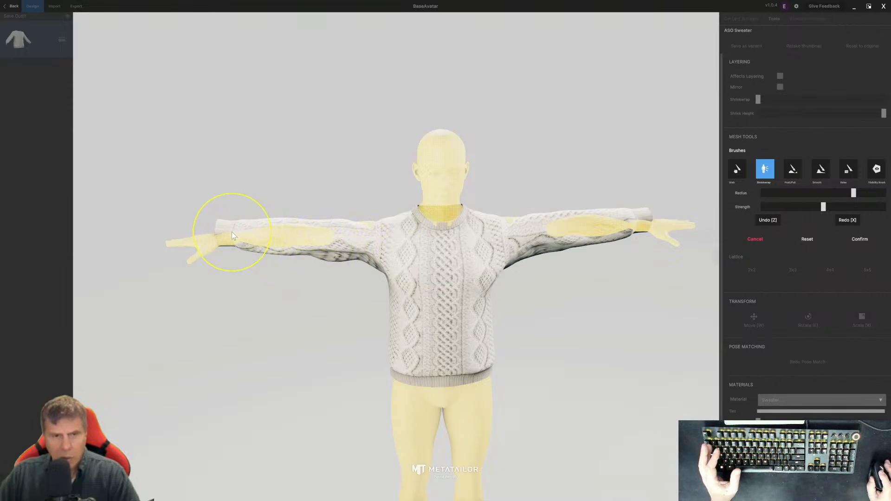
mouse_move(236, 291)
left_mouse_down()
mouse_move(408, 294)
mouse_move(363, 294)
mouse_move(360, 278)
mouse_move(366, 292)
left_mouse_up()
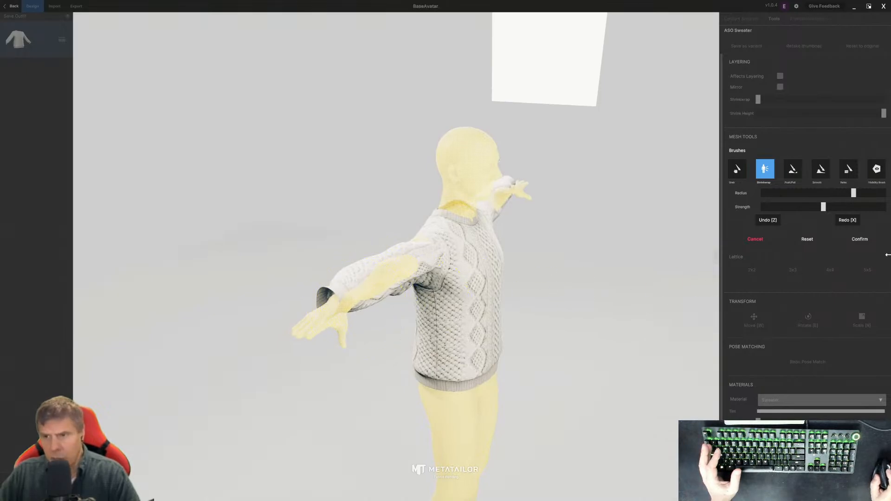
left_click(860, 240)
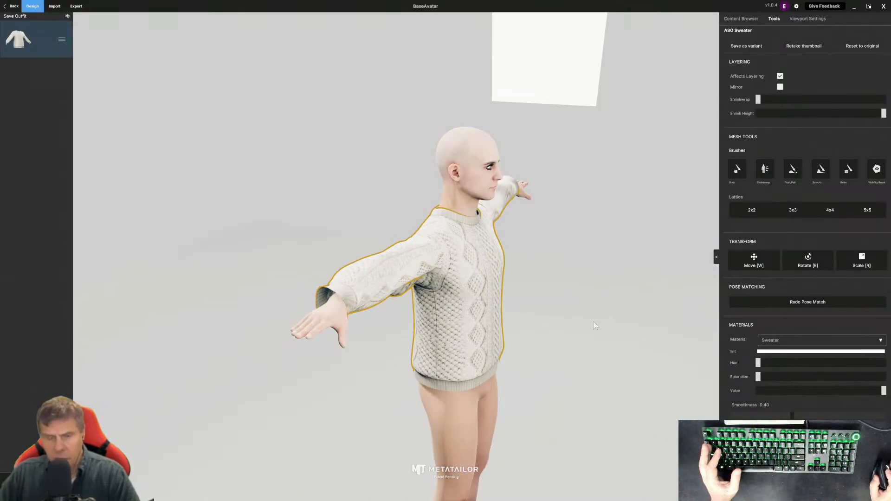
Step: Redo the sweater's pose match, shift the mirrored wrists slightly backward from a side view, and confirm it
left_click_drag(280, 355, 367, 353)
left_click(819, 302)
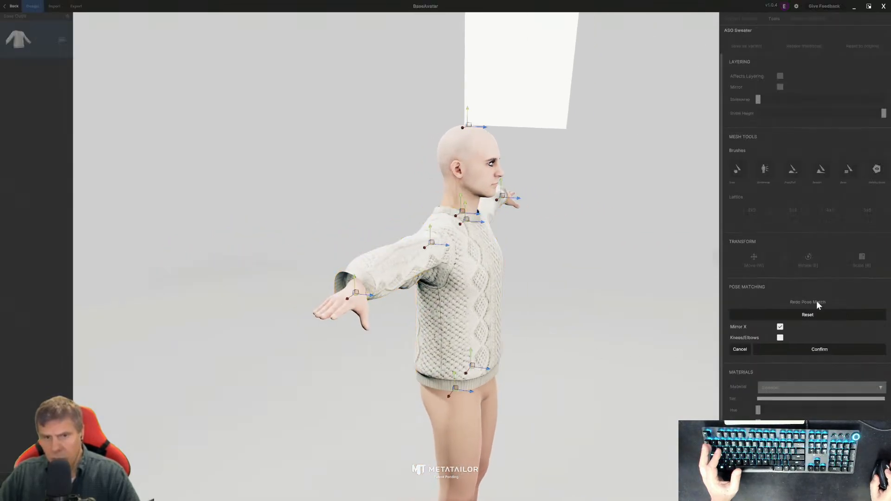
left_click_drag(371, 299, 366, 297)
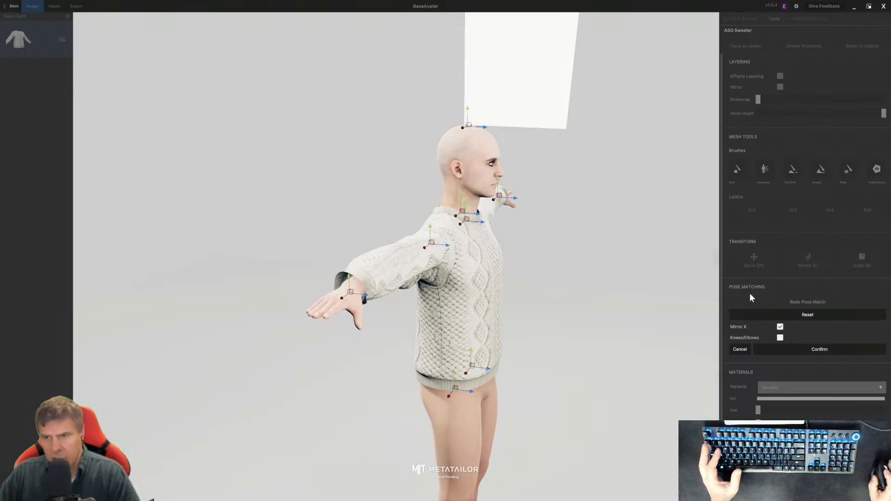
left_click(814, 349)
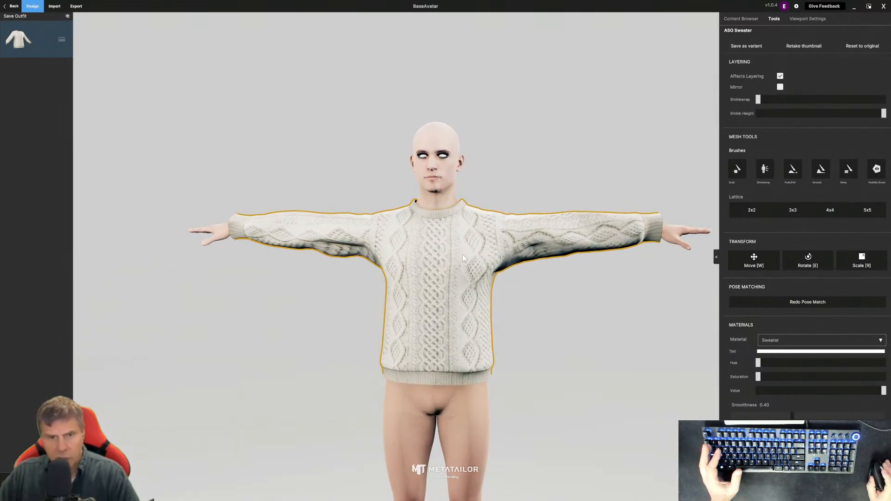
Step: Relax the left sleeve's underside and both armpits with an enlarged, full-strength Relax brush on the original, unlayered mesh
left_click(847, 171)
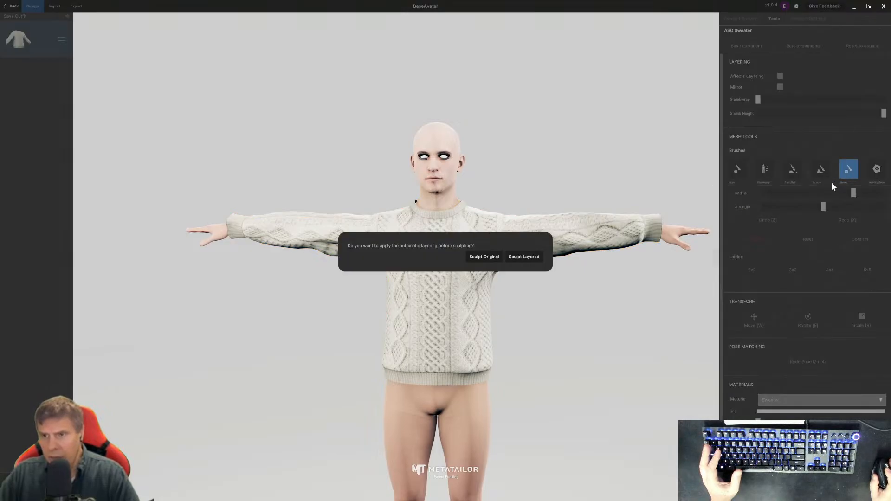
left_click(485, 256)
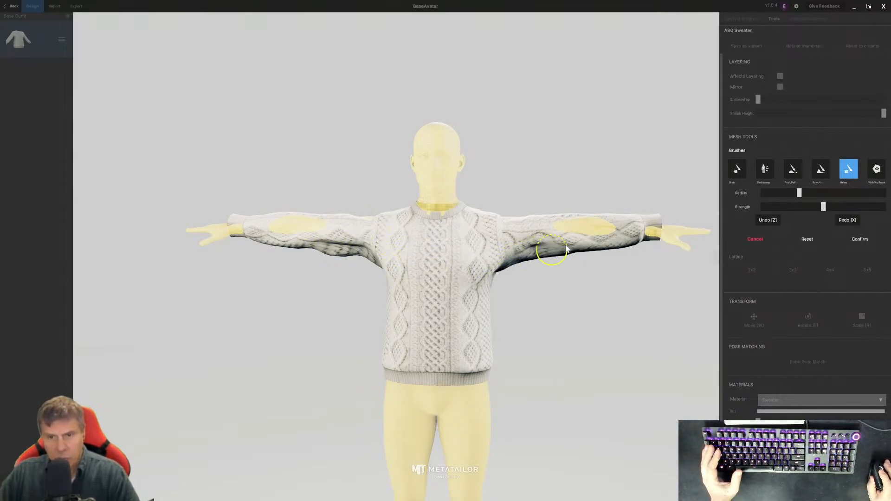
mouse_move(563, 260)
middle_mouse_down()
mouse_move(559, 209)
mouse_move(489, 232)
middle_mouse_up()
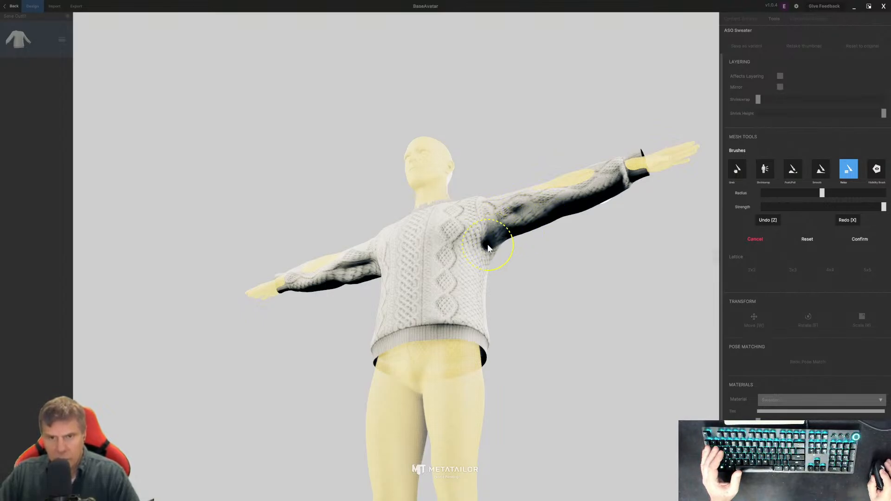
mouse_move(489, 245)
left_mouse_down()
mouse_move(483, 254)
mouse_move(542, 216)
left_mouse_up()
left_click_drag(594, 202, 601, 199)
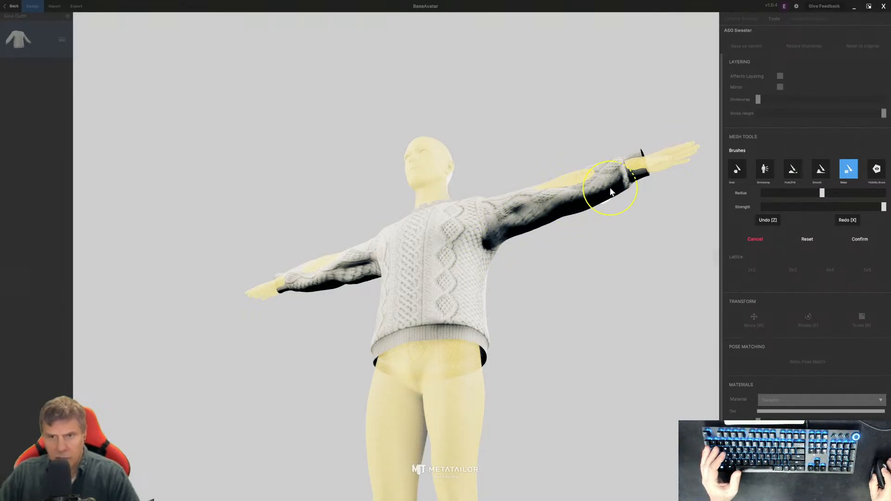
middle_click_drag(482, 236, 368, 249)
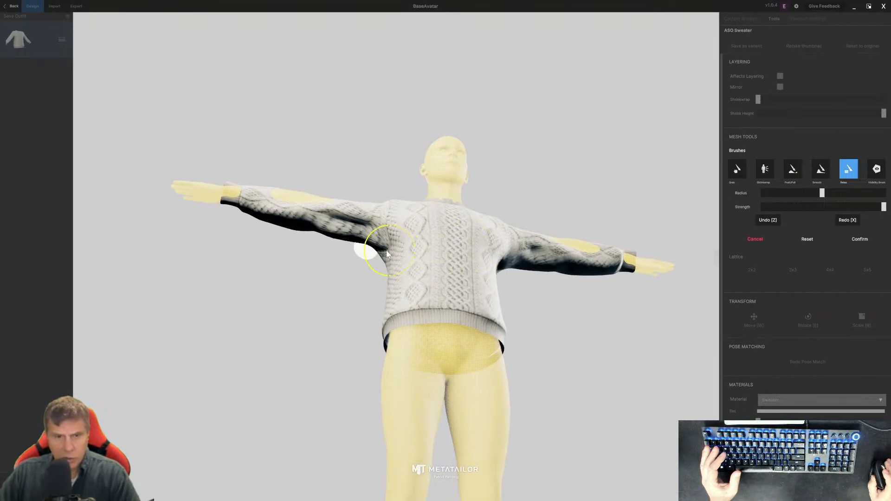
mouse_move(374, 249)
left_mouse_down()
mouse_move(376, 257)
mouse_move(360, 241)
mouse_move(297, 220)
mouse_move(328, 218)
mouse_move(358, 233)
mouse_move(257, 212)
mouse_move(314, 215)
mouse_move(397, 248)
left_mouse_up()
middle_click_drag(397, 248, 381, 309)
mouse_move(535, 298)
middle_mouse_down()
mouse_move(482, 260)
mouse_move(531, 268)
mouse_move(557, 294)
mouse_move(409, 299)
middle_mouse_up()
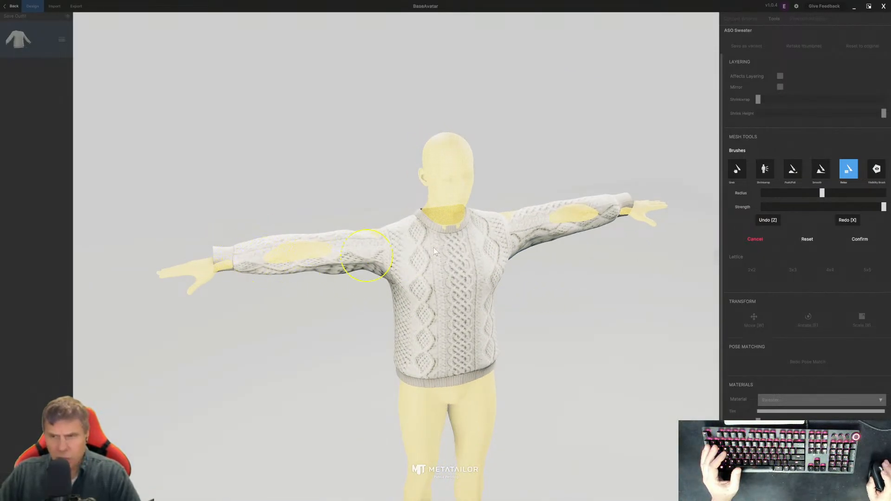
Step: Pull the sweater over the exposed skin at the avatar's right sleeve and the back of the right shoulder with the Grab brush
left_click(738, 170)
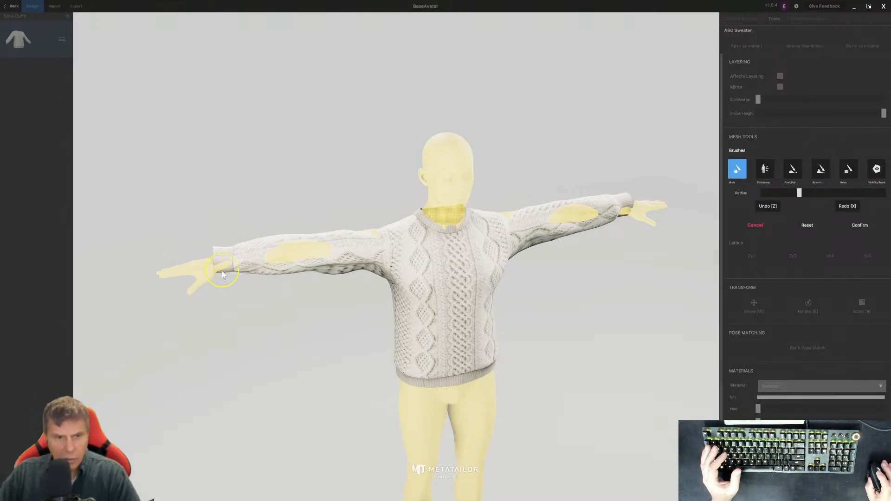
right_click_drag(221, 269, 423, 355)
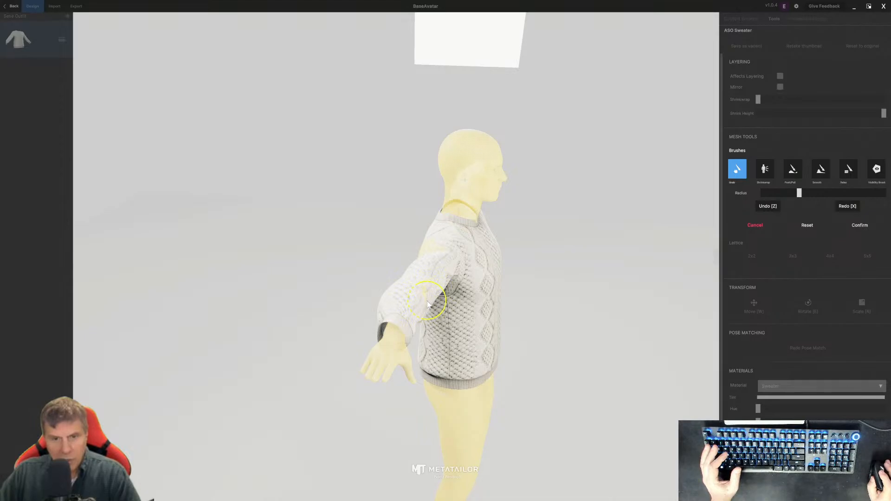
right_click_drag(430, 285, 502, 298)
left_click_drag(503, 298, 493, 269)
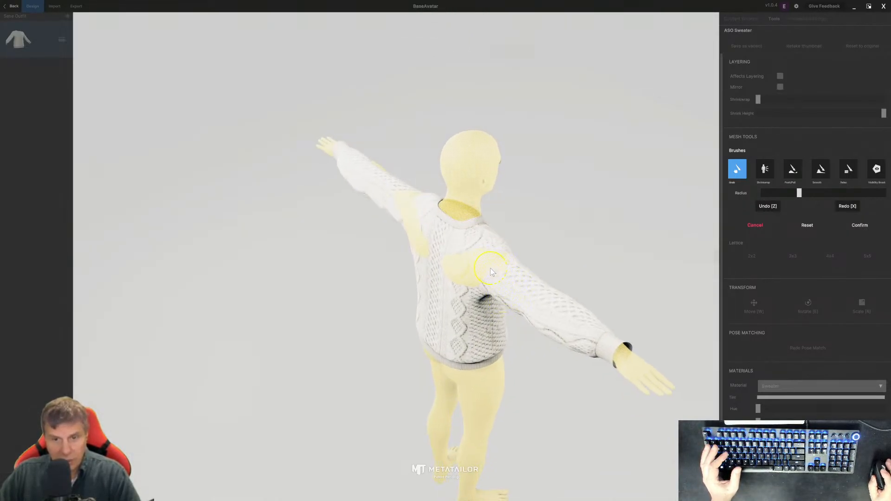
right_click_drag(493, 271, 483, 267)
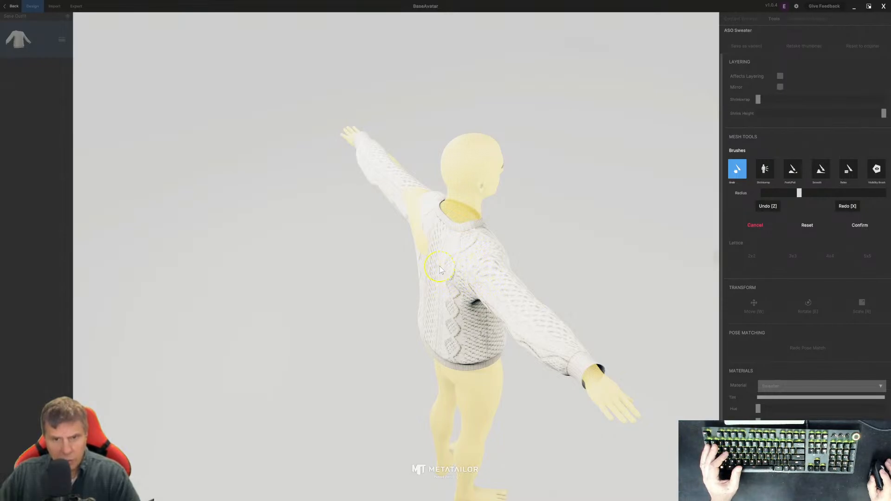
Step: Cover the skin poking through at the back of the left shoulder and on both sleeves with the Grab brush
mouse_move(460, 273)
left_mouse_down("alt")
mouse_move(524, 264)
mouse_move(449, 258)
left_mouse_up("alt")
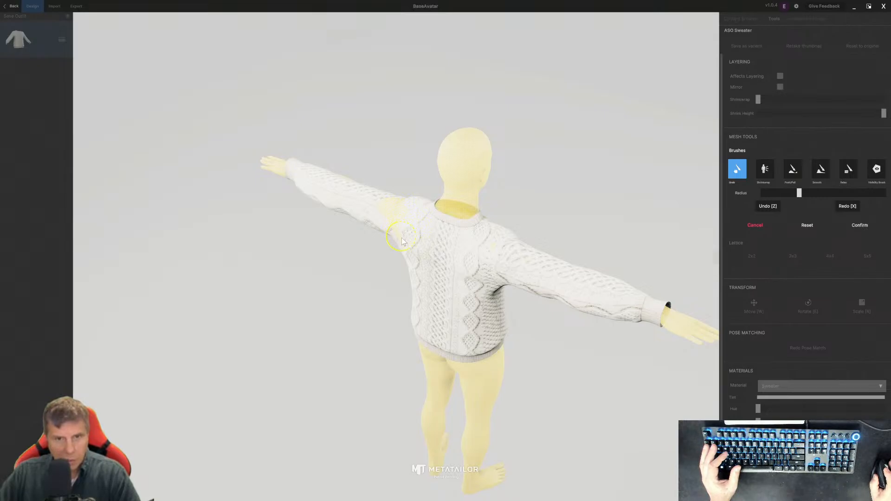
mouse_move(407, 241)
left_mouse_down("alt")
mouse_move(436, 221)
mouse_move(411, 236)
left_mouse_up("alt")
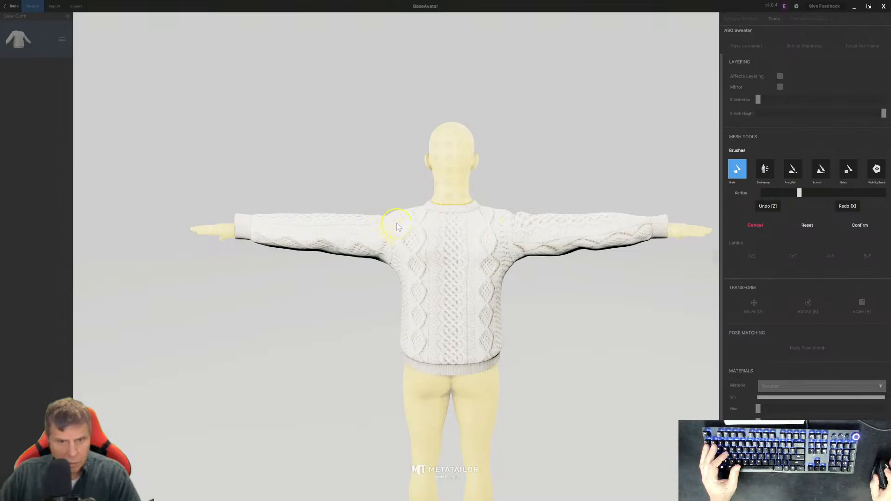
mouse_move(408, 228)
middle_mouse_down()
mouse_move(356, 241)
mouse_move(393, 221)
mouse_move(376, 237)
mouse_move(249, 255)
mouse_move(196, 237)
middle_mouse_up()
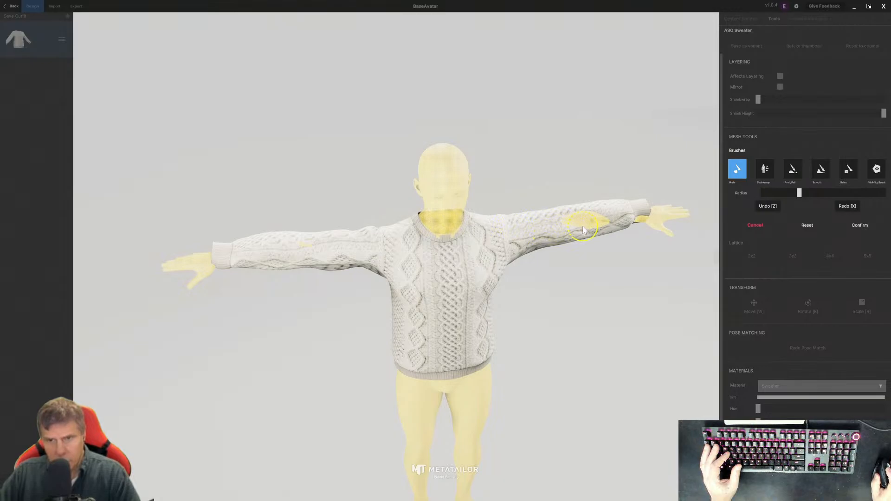
middle_click_drag(587, 222, 459, 204)
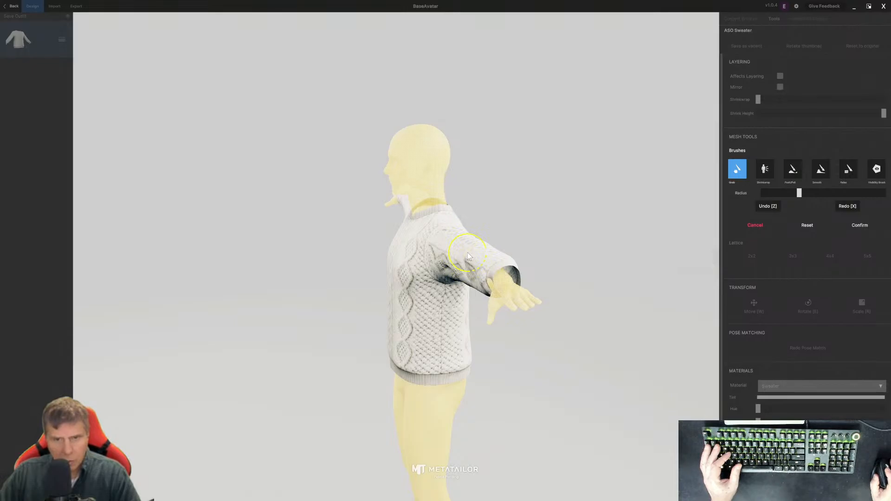
middle_click_drag(465, 267, 546, 257)
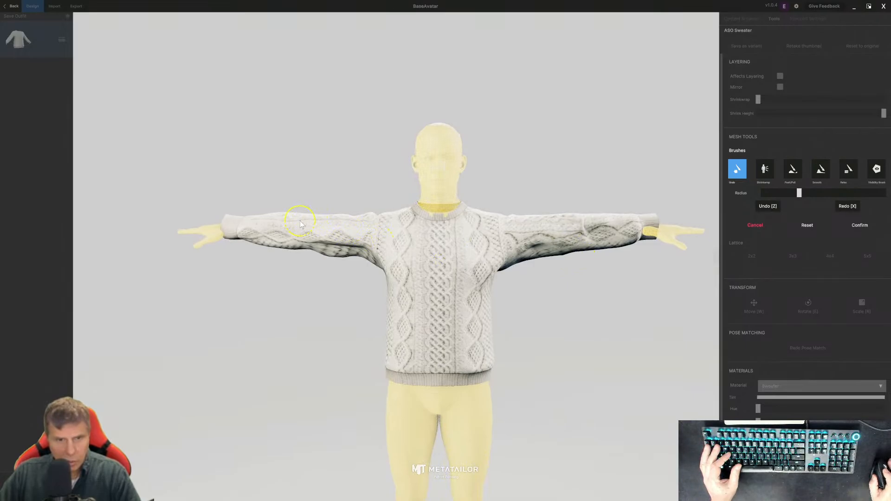
Step: Relax and smooth the undersides of both sleeves from behind, raising the Smooth brush's strength
left_click(843, 171)
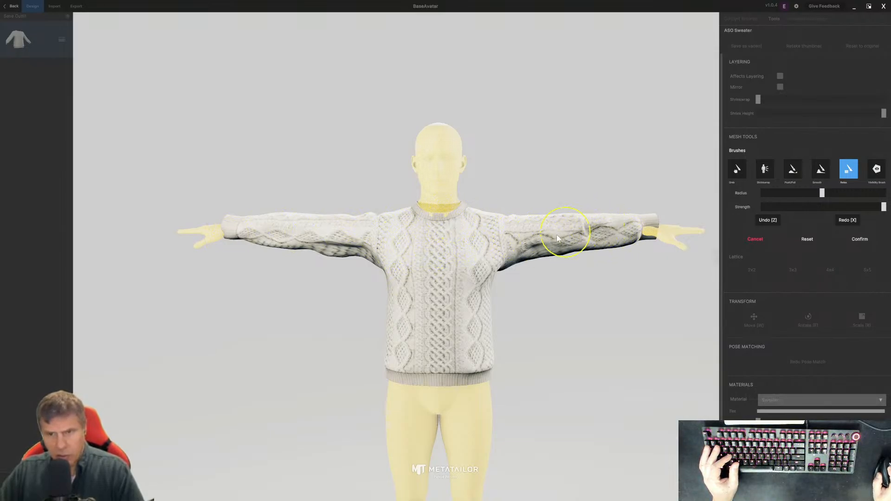
right_click_drag(533, 259, 169, 222)
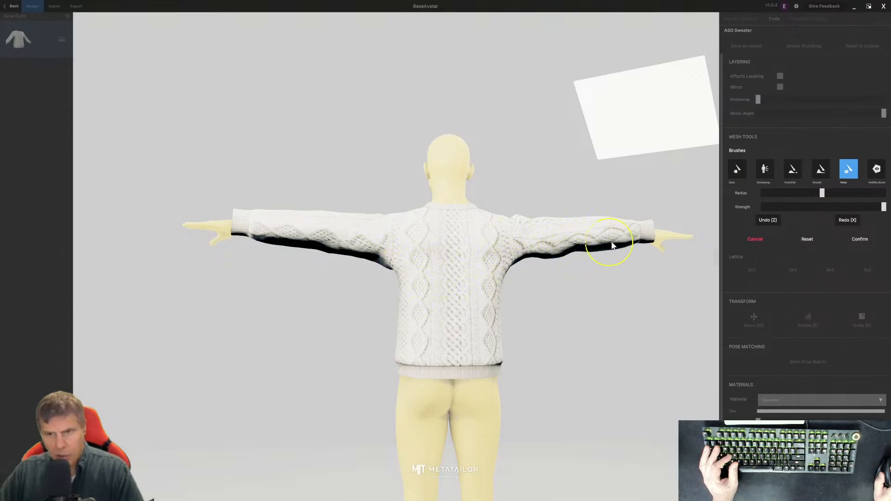
left_click(824, 168)
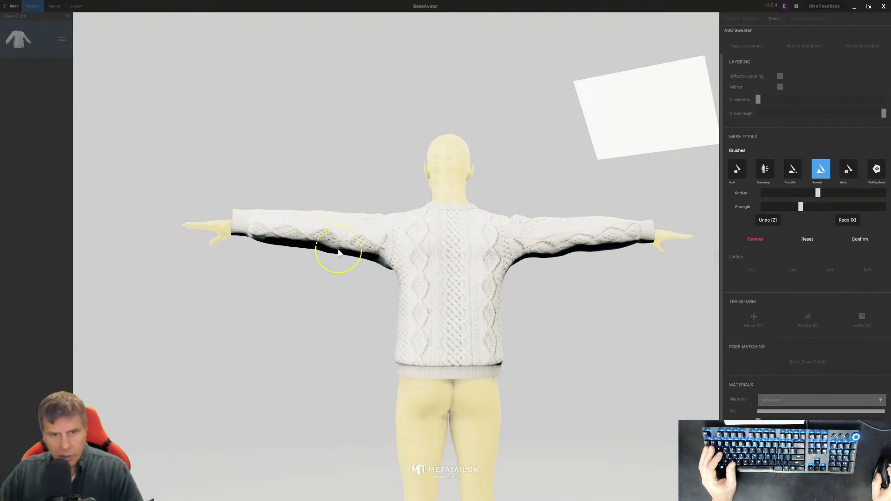
left_click_drag(803, 206, 842, 211)
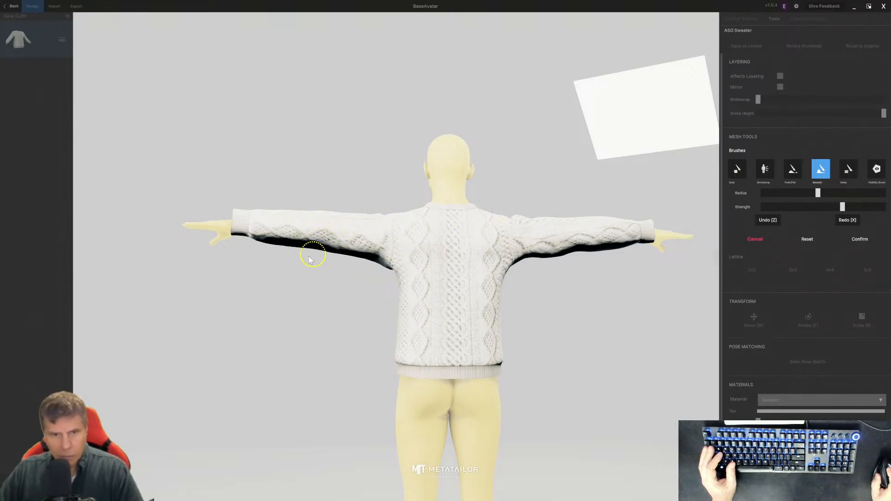
mouse_move(543, 258)
left_mouse_down()
mouse_move(581, 248)
mouse_move(561, 229)
left_mouse_up()
mouse_move(521, 225)
right_mouse_down()
mouse_move(245, 319)
mouse_move(278, 287)
right_mouse_up()
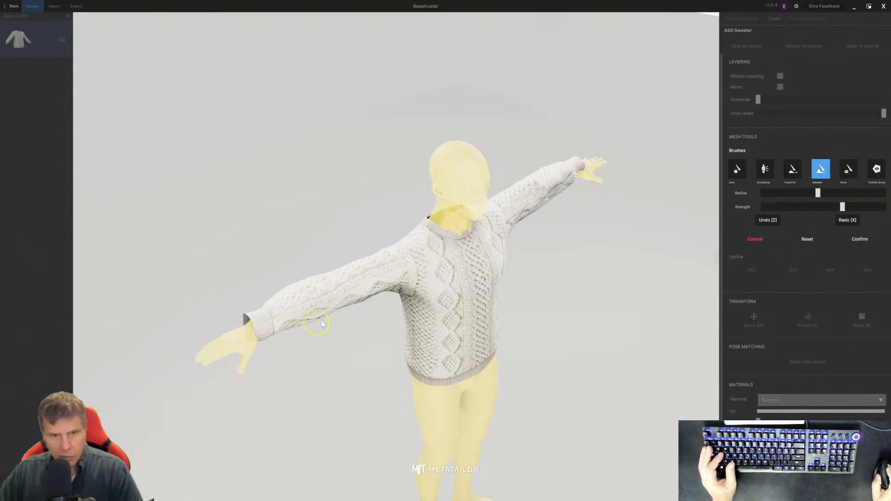
Step: Smooth the front of the left sleeve and the right sleeve near the armpit, and confirm the sculpt
mouse_move(410, 283)
right_mouse_down()
mouse_move(580, 251)
mouse_move(552, 232)
right_mouse_up()
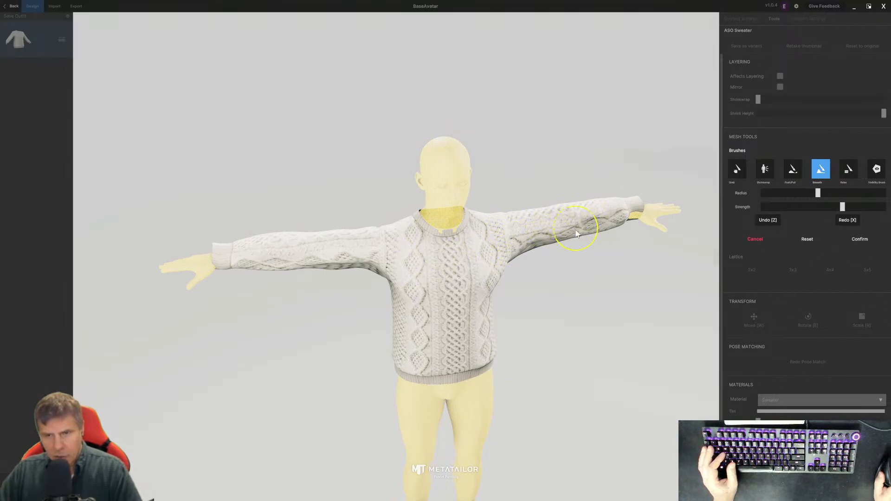
left_click_drag(609, 227, 533, 235)
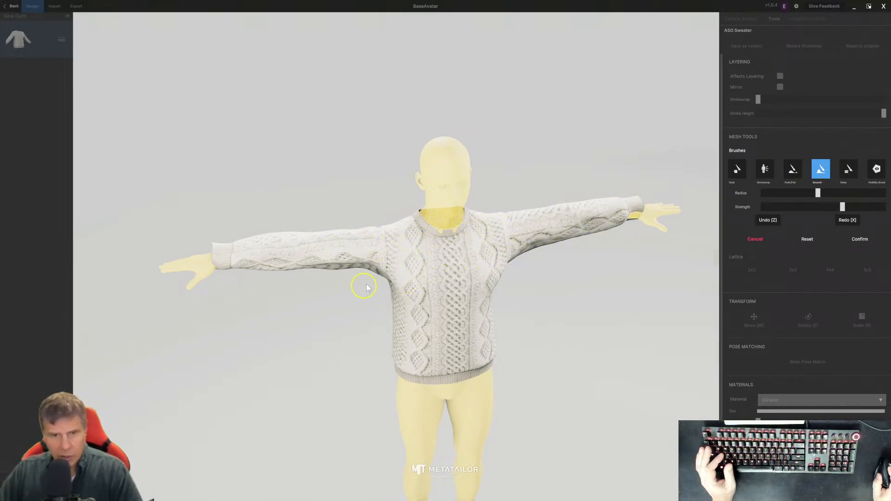
left_click_drag(362, 271, 402, 190, "alt")
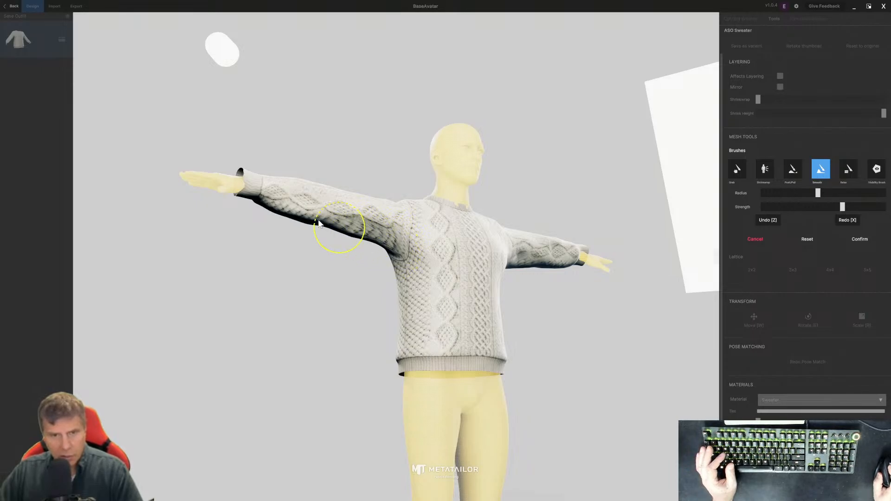
left_click_drag(319, 213, 281, 318, "alt")
left_click_drag(307, 289, 619, 278, "alt")
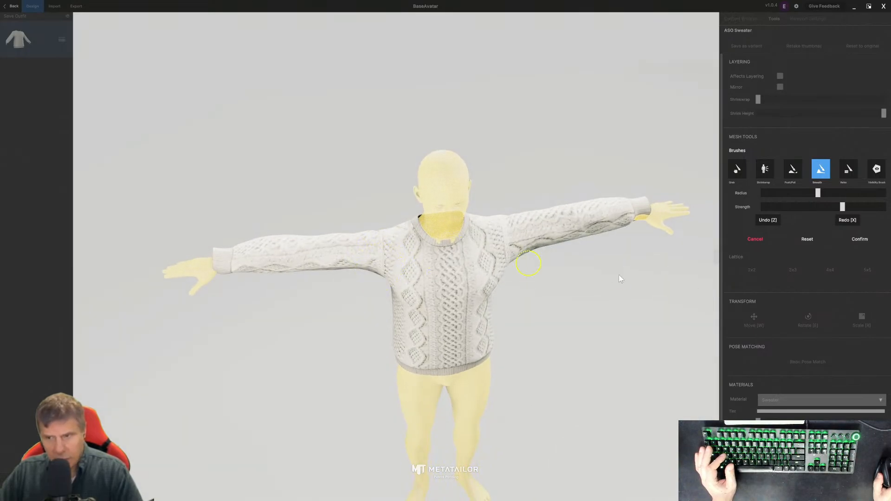
left_click(854, 241)
Step: Pull the sweater's seam at the avatar's right armpit slightly upward with the Grab brush on the original, unlayered mesh
left_click_drag(503, 264, 444, 262, "alt")
scroll(444, 263, "up", 5)
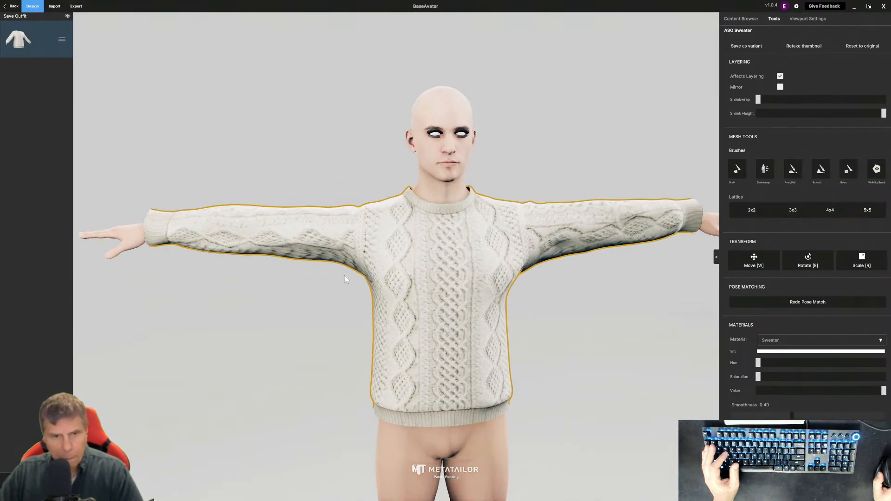
left_click_drag(344, 275, 371, 246, "alt")
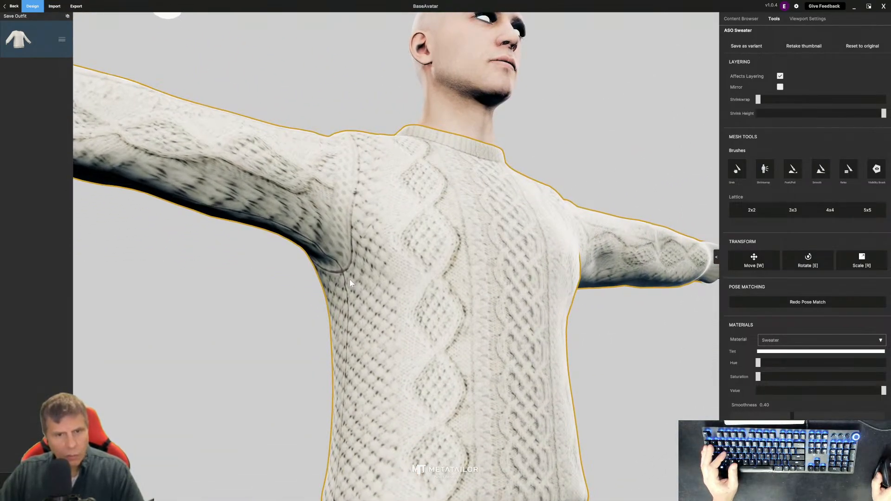
left_click(742, 173)
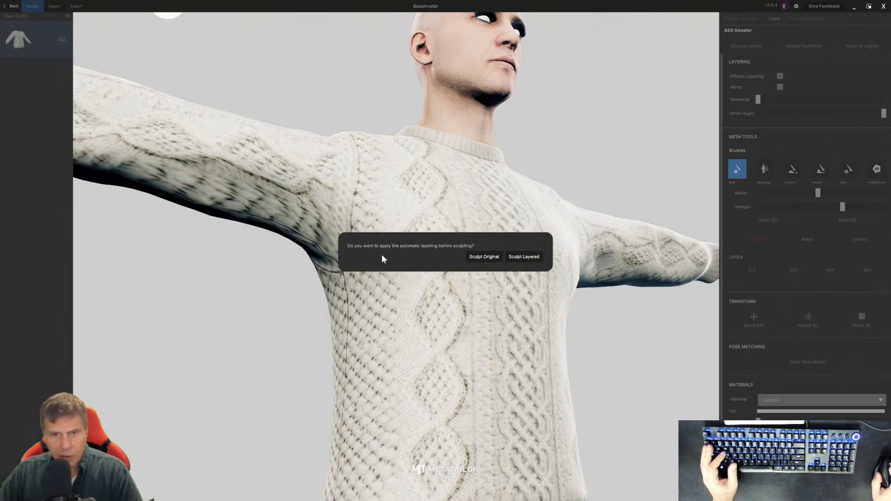
left_click(495, 256)
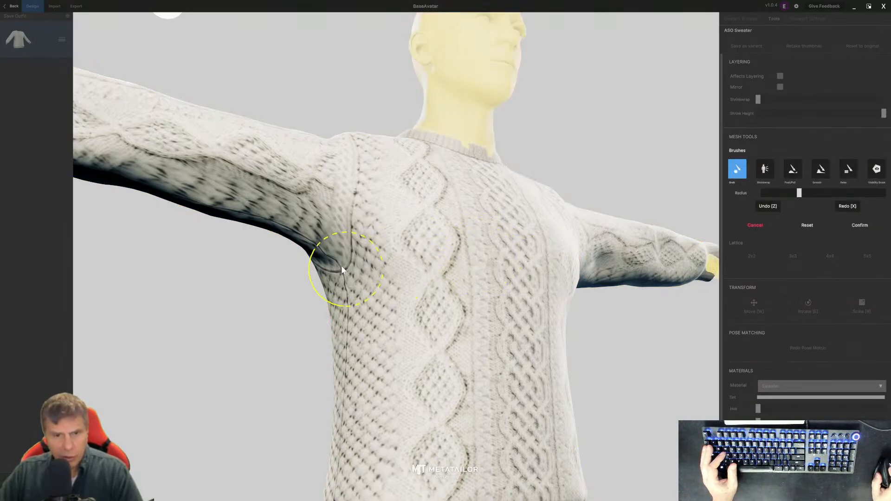
left_click_drag(343, 260, 340, 256)
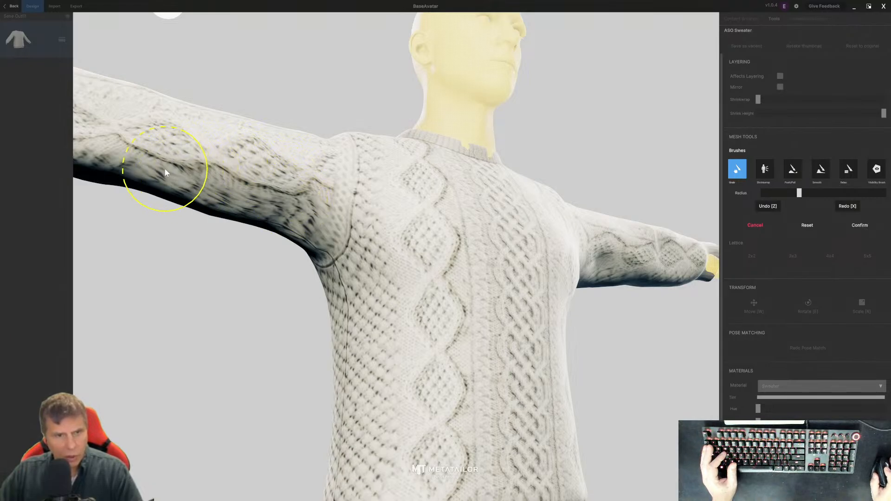
Step: Examine the sweater's sleeves, armpits and shoulders from the back, from below and from the front
left_click_drag(173, 181, 510, 218, "alt")
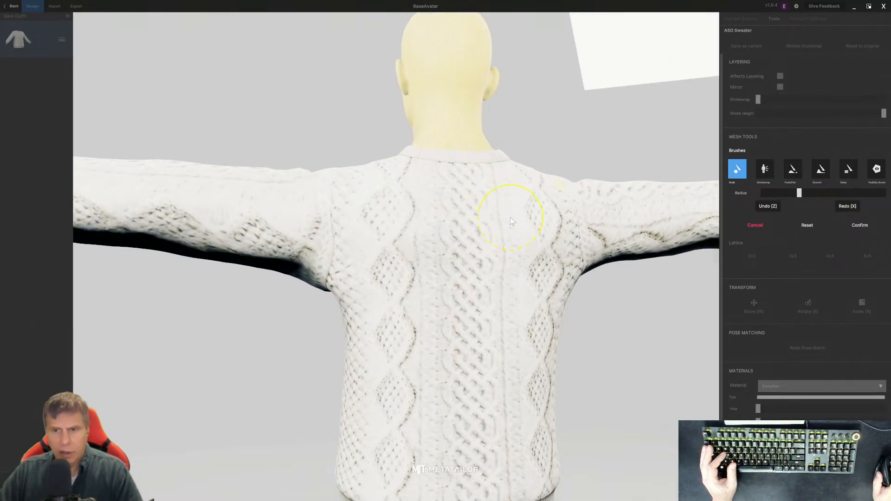
mouse_move(613, 247)
left_mouse_down("alt")
mouse_move(572, 237)
mouse_move(603, 236)
left_mouse_up("alt")
left_click_drag(237, 232, 372, 257, "alt")
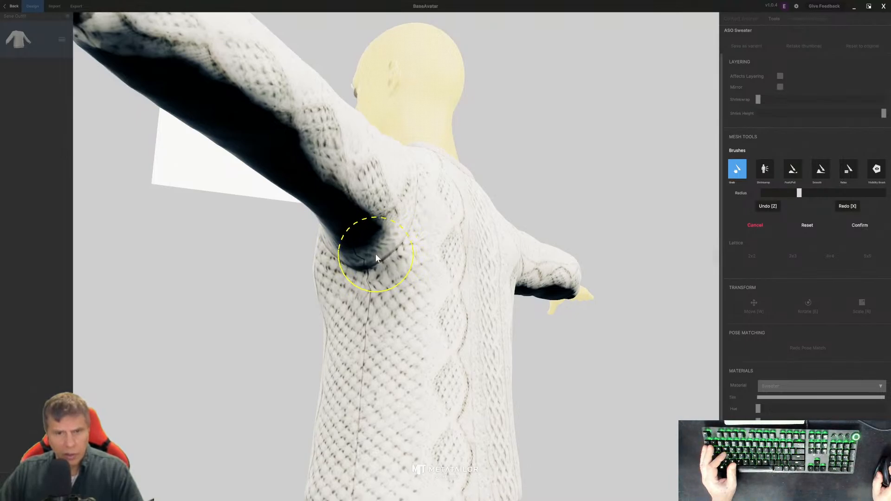
mouse_move(366, 257)
left_mouse_down("alt")
mouse_move(401, 249)
mouse_move(463, 258)
mouse_move(527, 254)
left_mouse_up("alt")
scroll(527, 253, "up", 2)
scroll(528, 252, "down", 5)
left_click_drag(405, 215, 378, 269, "alt")
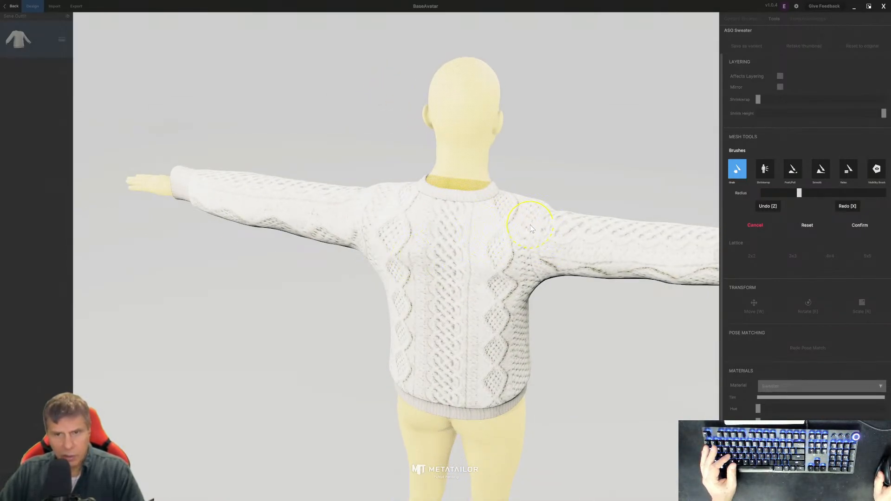
mouse_move(522, 236)
left_mouse_down("alt")
mouse_move(424, 209)
mouse_move(233, 209)
left_mouse_up("alt")
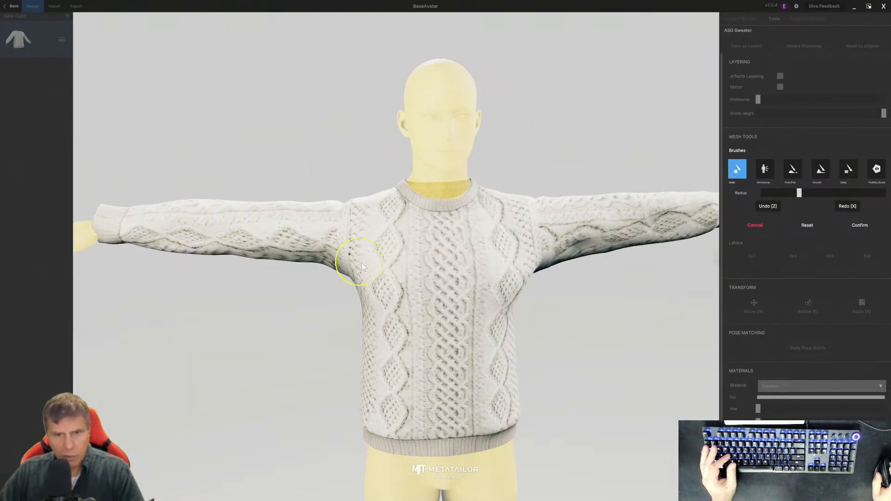
mouse_move(387, 258)
left_mouse_down("alt")
mouse_move(397, 259)
mouse_move(393, 249)
left_mouse_up("alt")
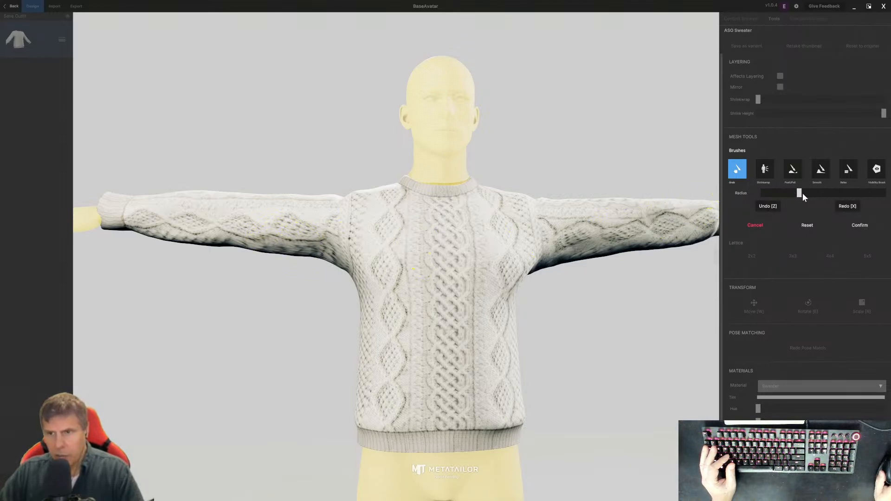
Step: Nudge the underside of the avatar's left sleeve slightly upward using the Grab brush with a smaller radius
left_click_drag(801, 193, 791, 193)
left_click_drag(636, 219, 660, 165, "alt")
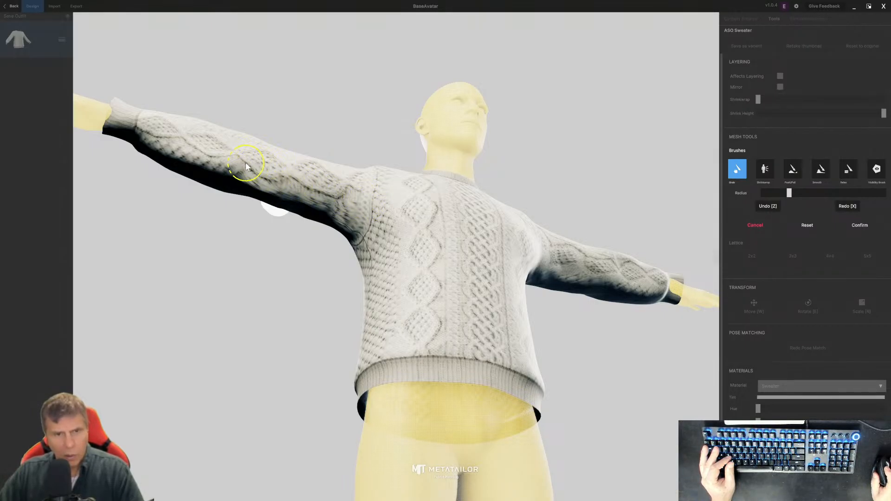
mouse_move(252, 168)
middle_mouse_down()
mouse_move(300, 208)
mouse_move(294, 215)
middle_mouse_up()
mouse_move(558, 266)
middle_mouse_down()
mouse_move(549, 253)
mouse_move(556, 232)
middle_mouse_up()
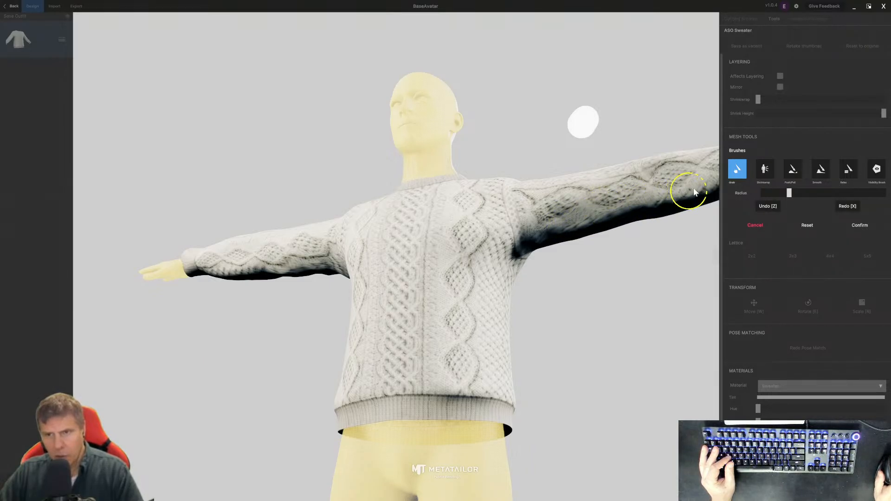
middle_click_drag(707, 181, 705, 257)
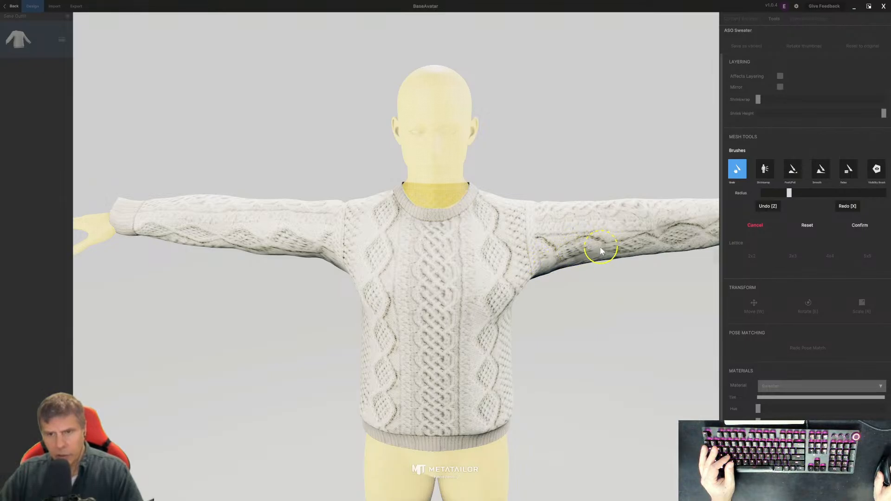
left_click_drag(598, 247, 593, 244)
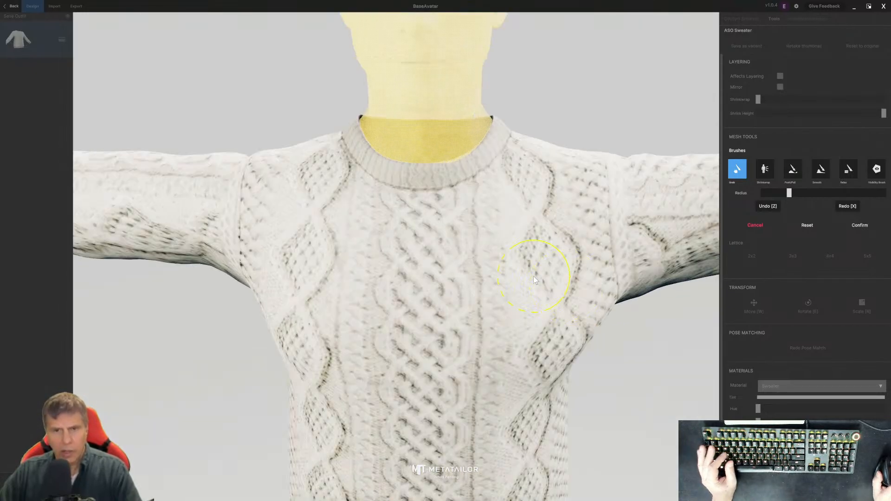
Step: Confirm the sculpt and save the outfit
scroll(568, 274, "up", 3)
scroll(555, 304, "down", 4)
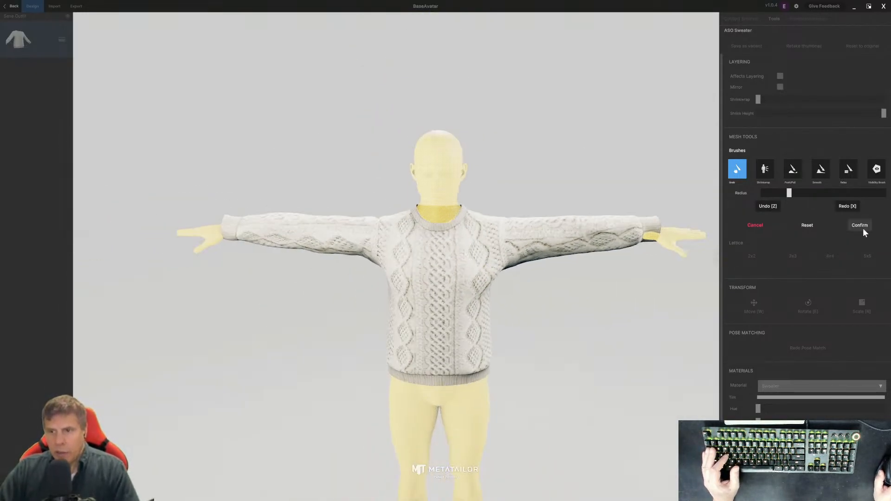
left_click(861, 226)
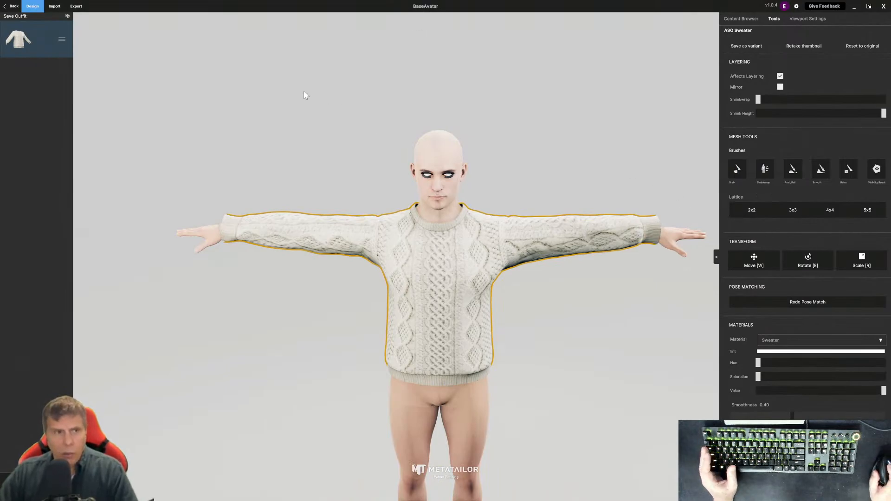
left_click(22, 17)
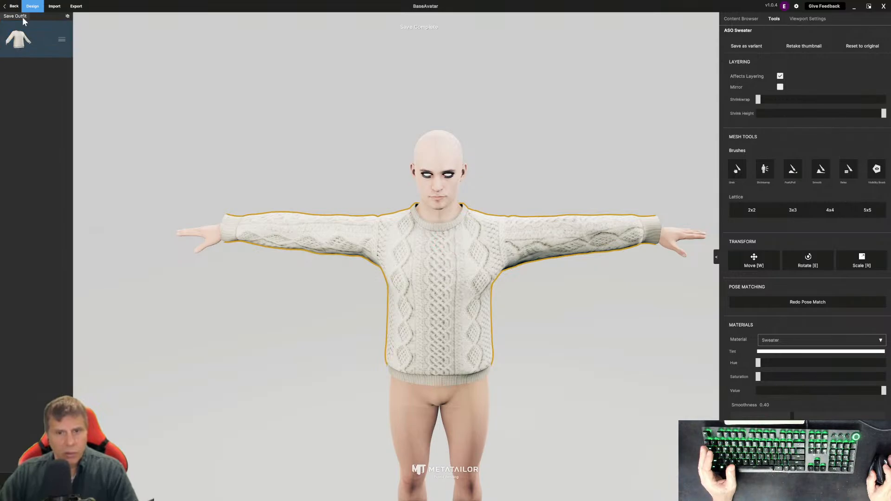
Step: Remove the fitted sweater from the outfit, add a fresh ASO Sweater from the imported clothes, and remove it again
mouse_move(43, 46)
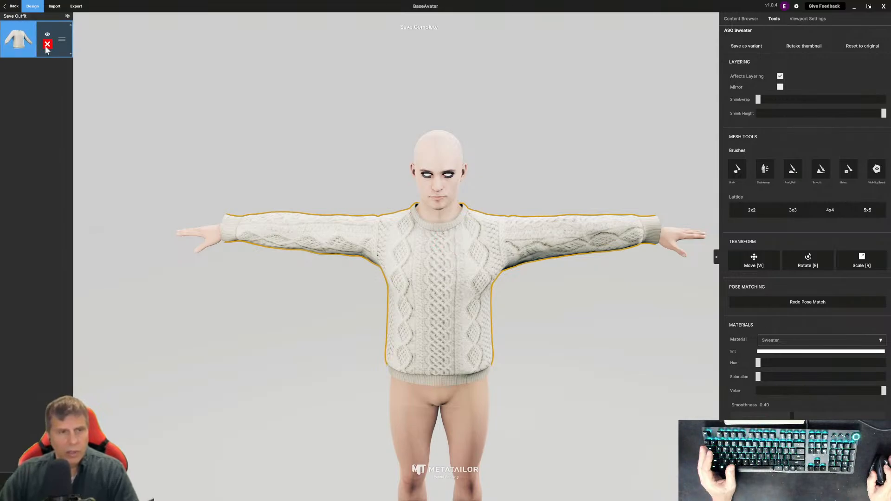
left_click(47, 44)
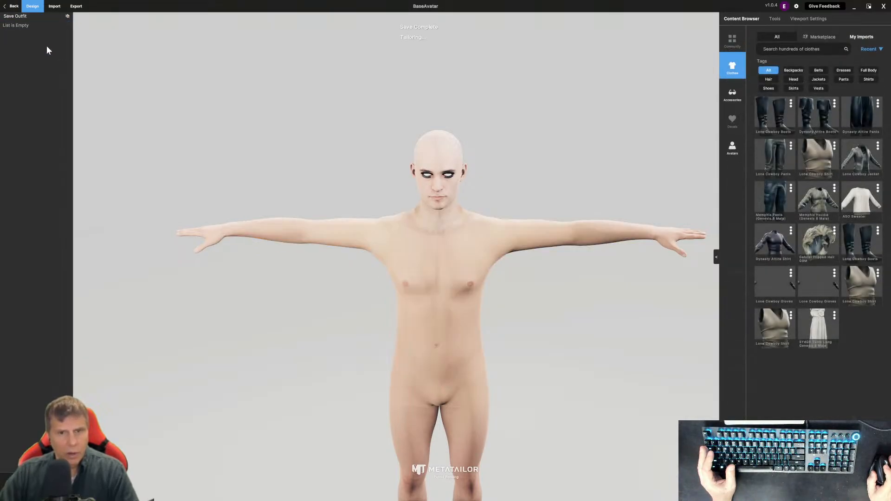
left_click(870, 203)
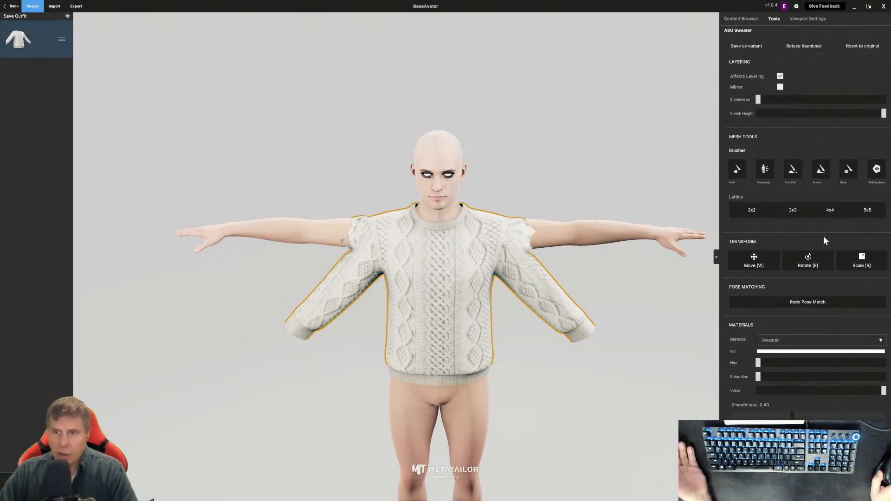
left_click(47, 45)
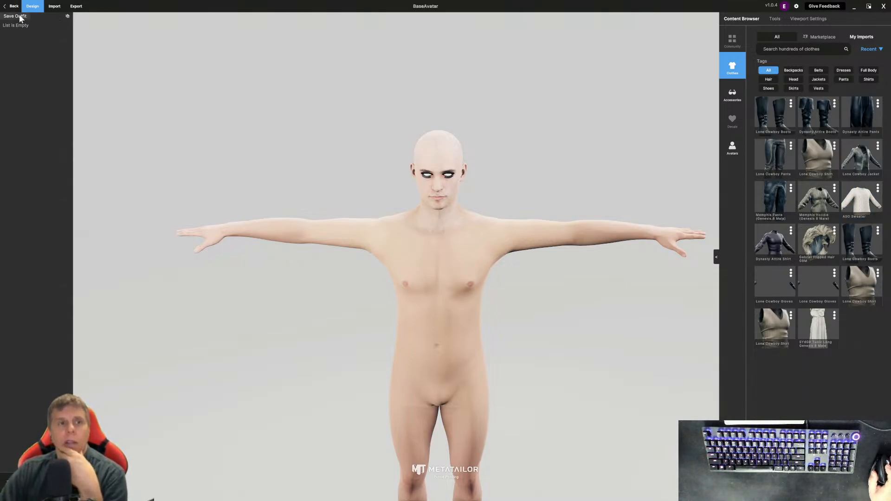
Step: Leave the project without saving the changes and reopen the BaseAvatar project
left_click(6, 9)
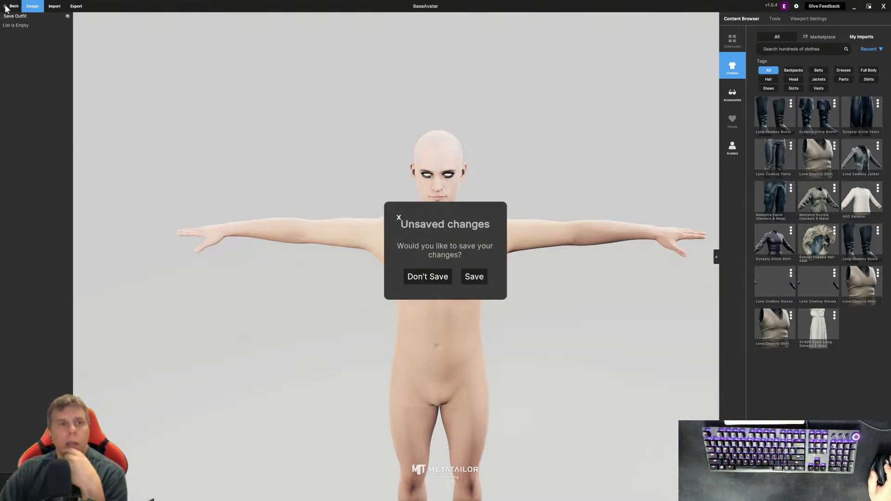
left_click(416, 277)
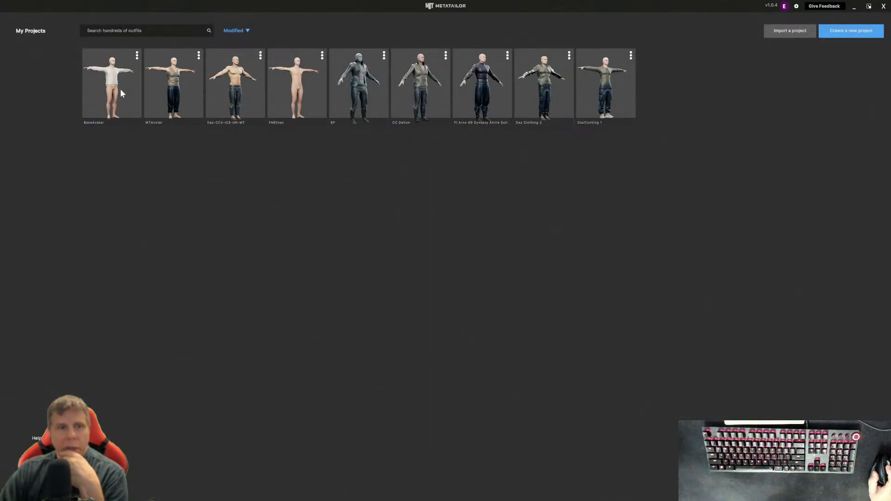
left_click(121, 90)
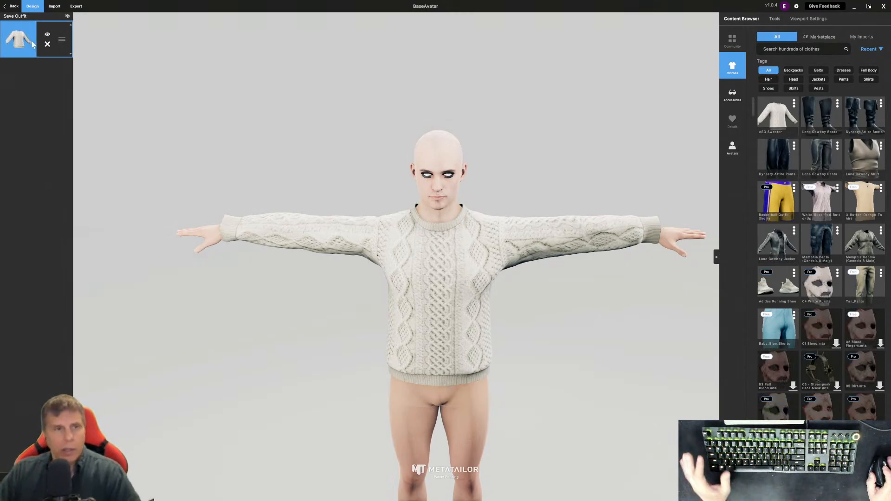
Step: Open the options of the ASO Sweater in the clothes library and view the saved fit on the whole avatar
left_click(61, 42)
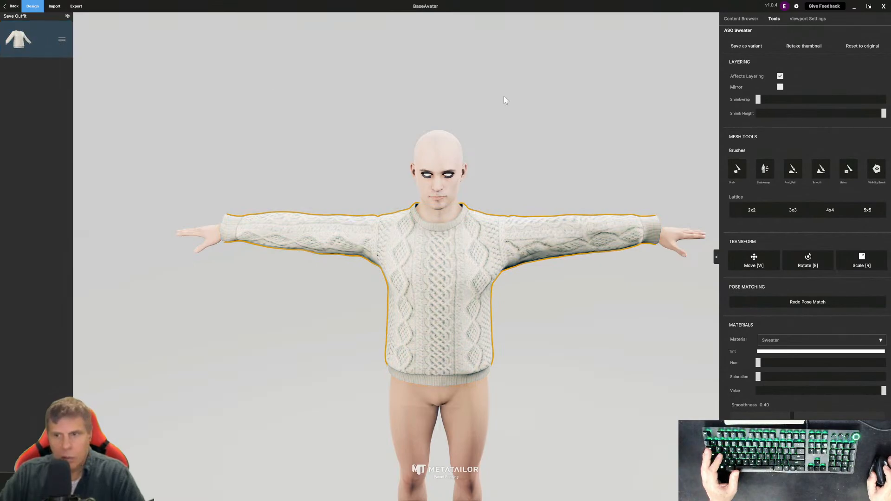
left_click(744, 20)
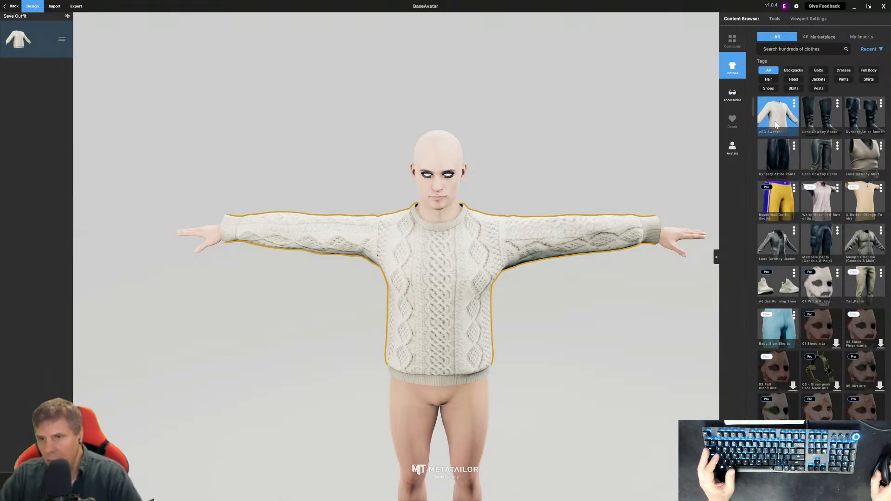
left_click(794, 109)
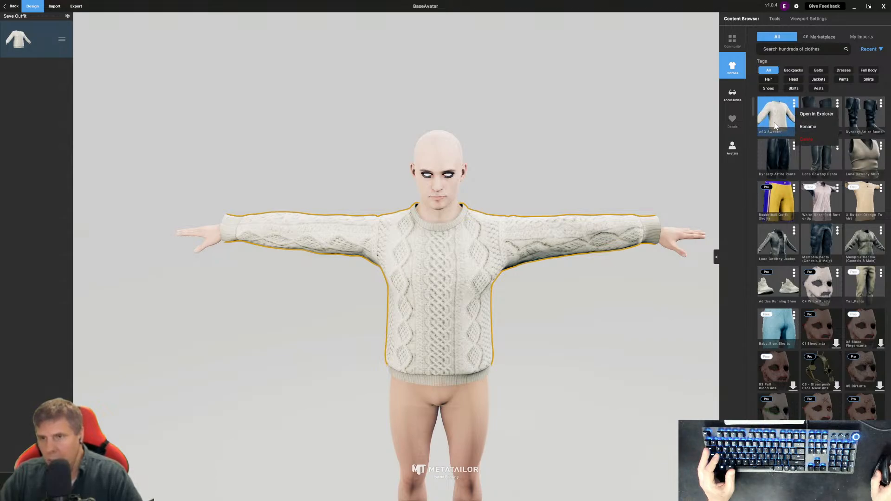
mouse_move(13, 45)
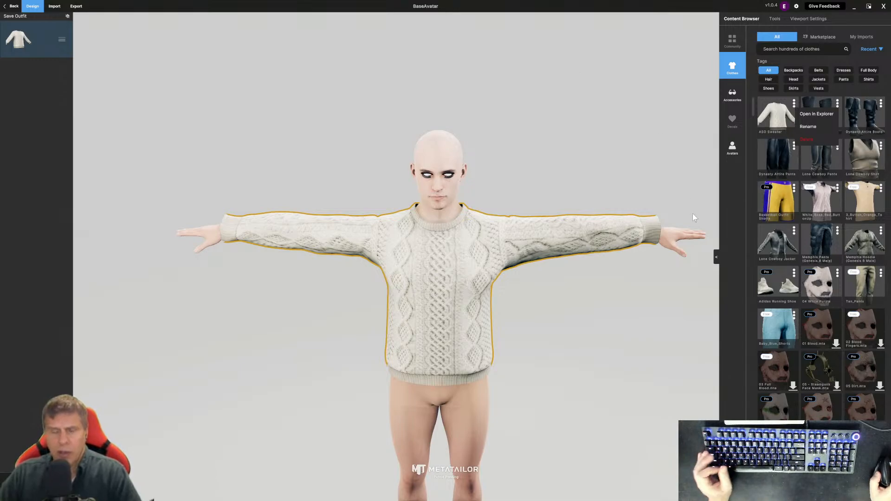
scroll(645, 193, "down", 2)
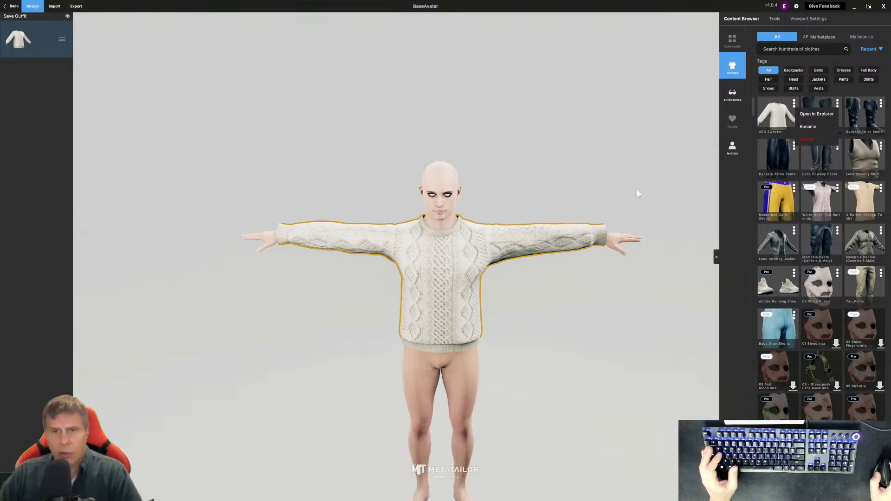
left_click(596, 298)
left_click_drag(617, 181, 626, 139)
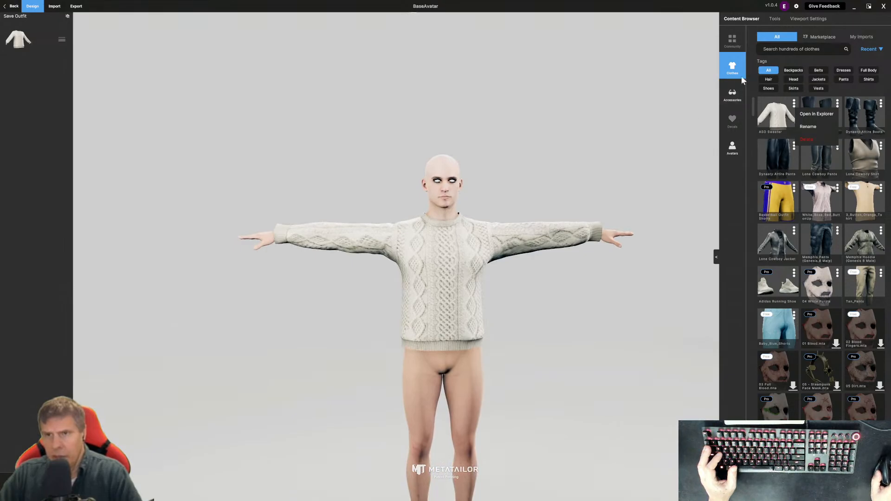
Step: Shrinkwrap the sweater's left forearm toward the avatar with the Shrinkwrap brush on the original, unlayered mesh
left_click(18, 44)
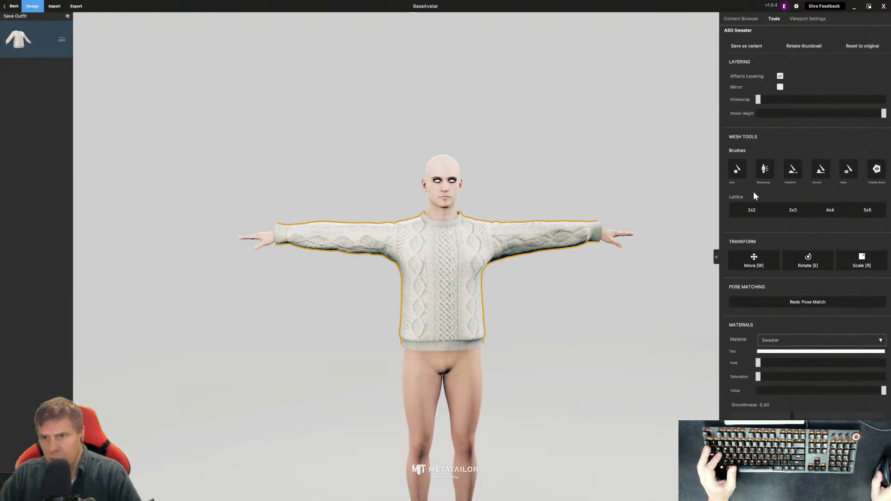
left_click(765, 168)
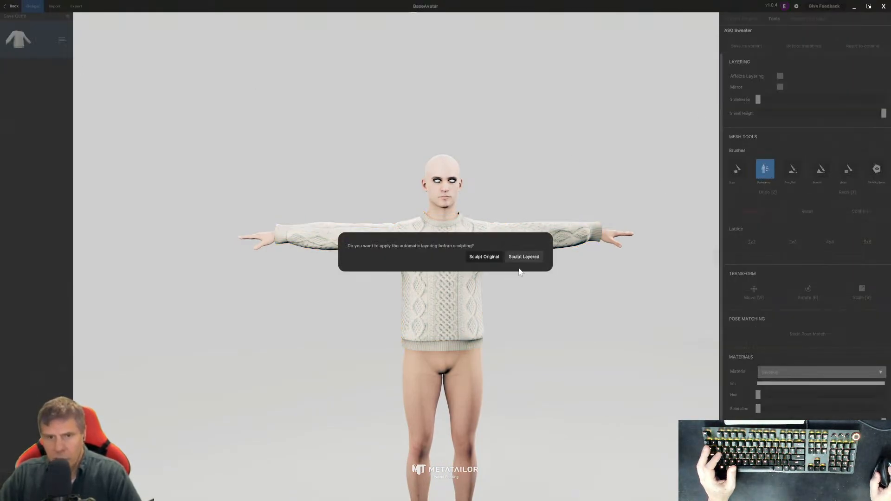
left_click(484, 258)
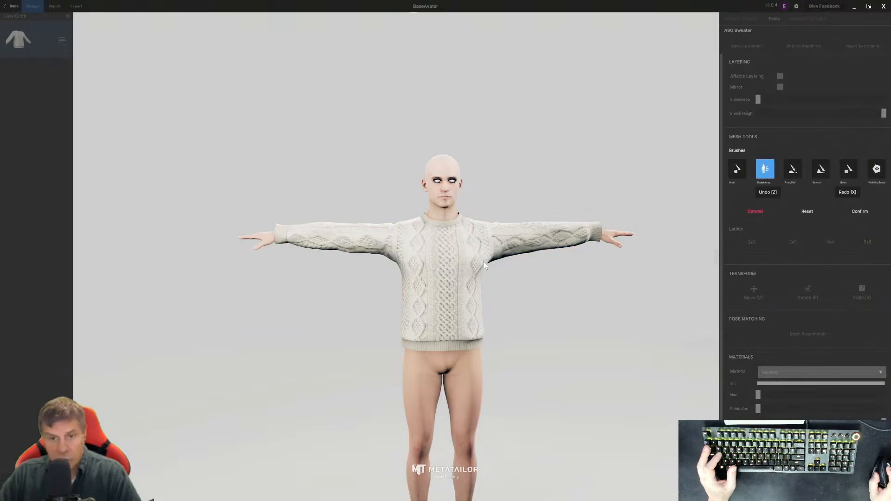
left_click(588, 233)
left_click(573, 235)
left_click(563, 238)
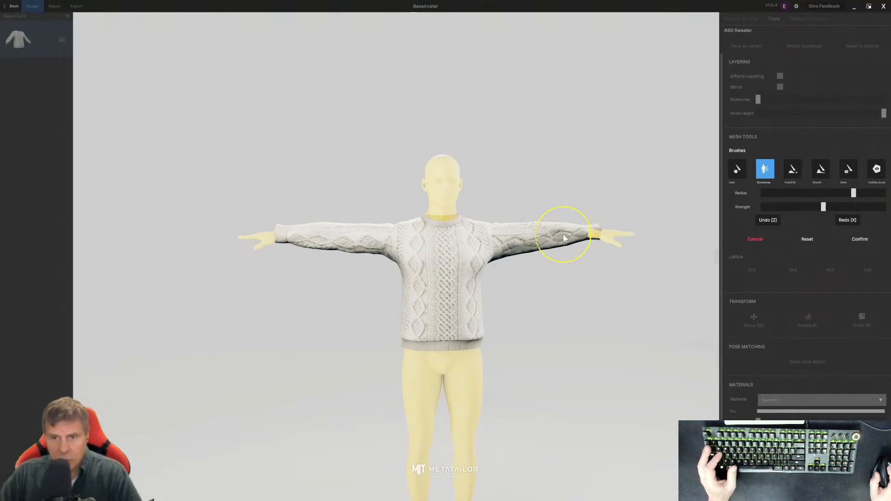
Step: Shrinkwrap the right cuff and forearm, and tighten the underside of the left sleeve with the same brush
left_click(282, 231)
left_click(305, 236)
left_click(321, 245)
left_click(321, 245)
left_click(321, 233)
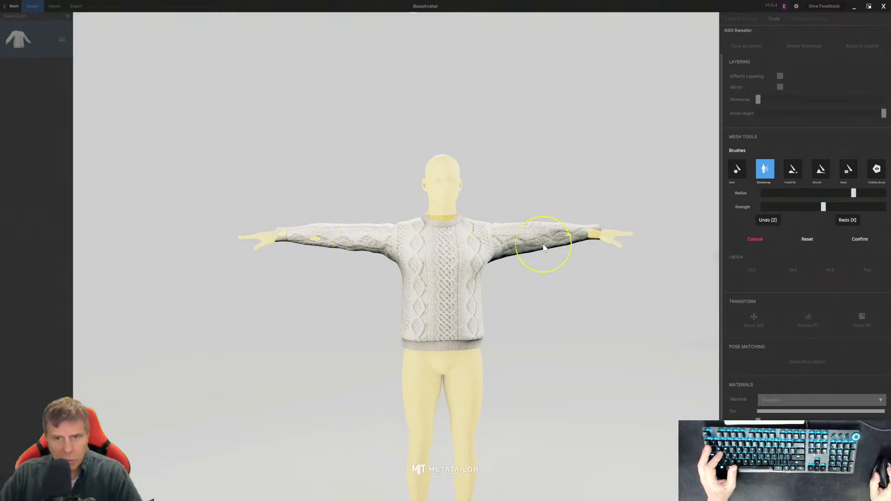
left_click(518, 253)
left_click(543, 248)
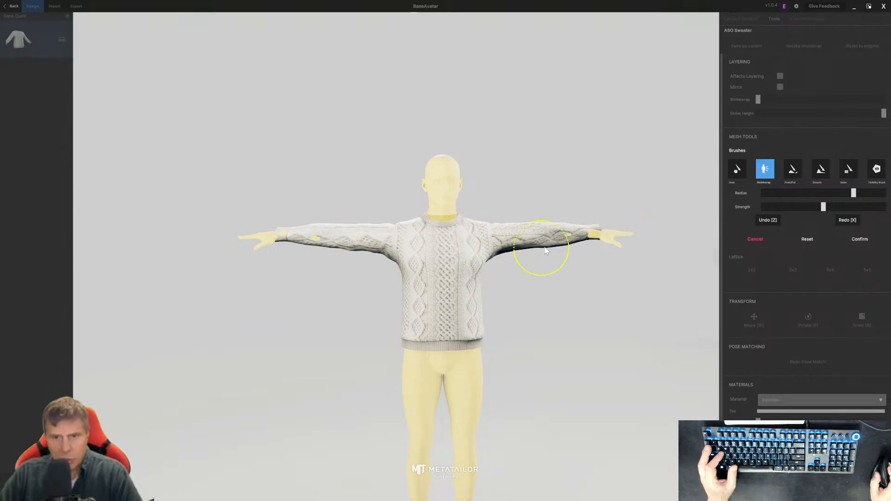
Step: Switch to the Grab brush and undo the stray pull on the underside of the left sleeve
mouse_move(551, 262)
right_mouse_down()
mouse_move(649, 261)
mouse_move(644, 245)
mouse_move(621, 241)
right_mouse_up()
left_click(737, 170)
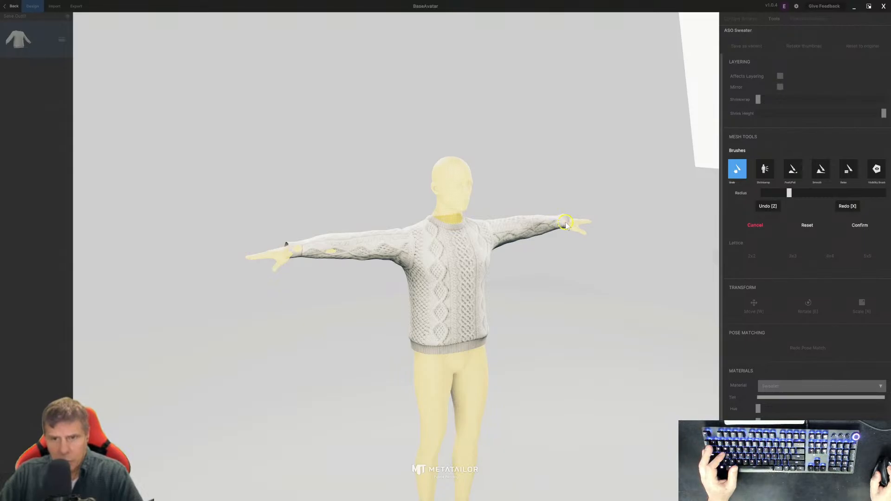
right_click_drag(565, 230, 474, 225)
scroll(557, 255, "up", 4)
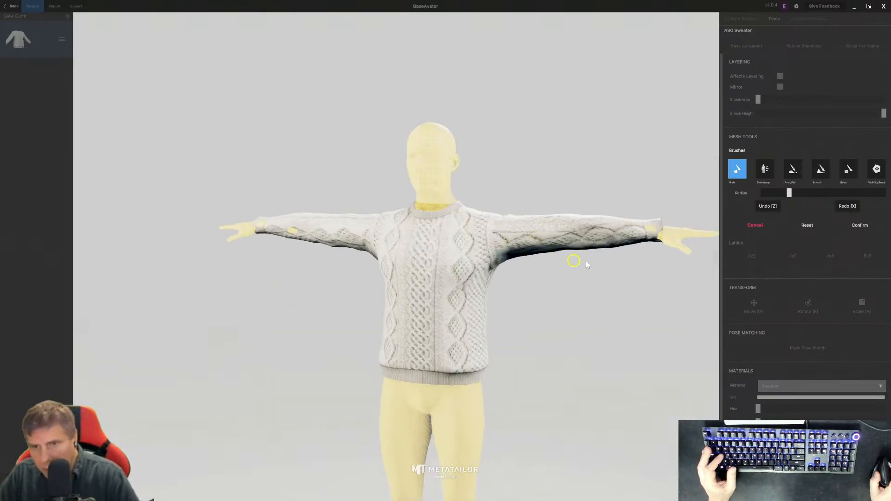
left_click_drag(631, 254, 493, 228)
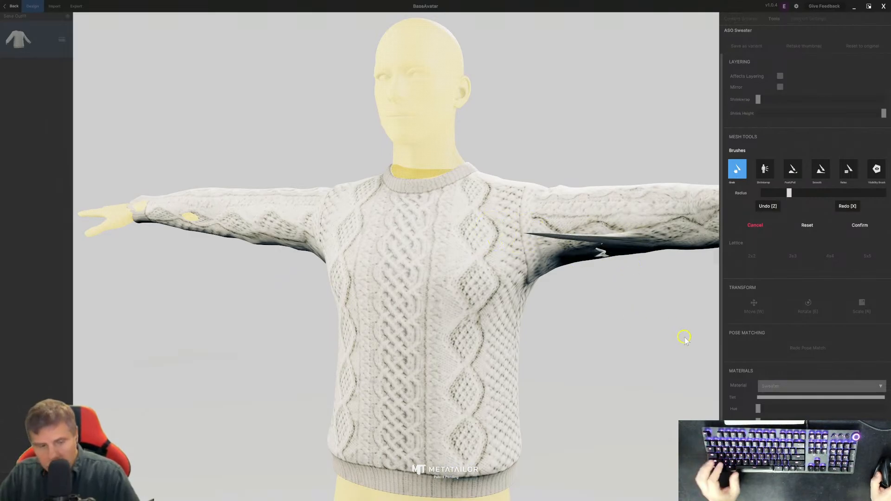
key("z")
middle_click_drag(642, 297, 557, 295)
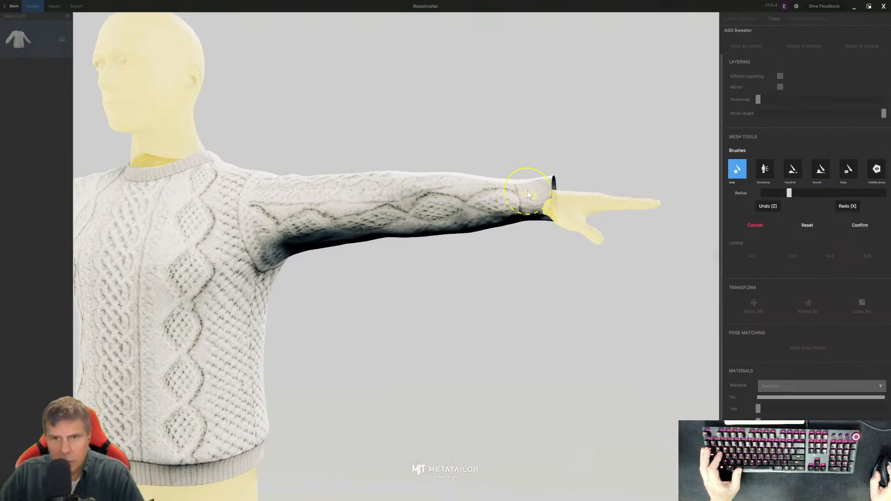
Step: Pull the lower edge of the sweater's right cuff slightly down around the wrist with the Grab brush
right_click_drag(527, 191, 480, 234)
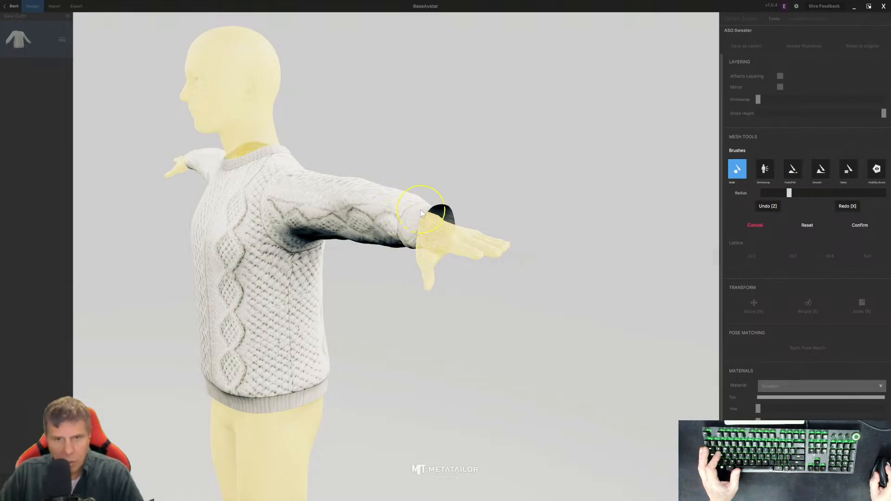
mouse_move(451, 209)
middle_mouse_down()
mouse_move(388, 247)
mouse_move(375, 240)
middle_mouse_up()
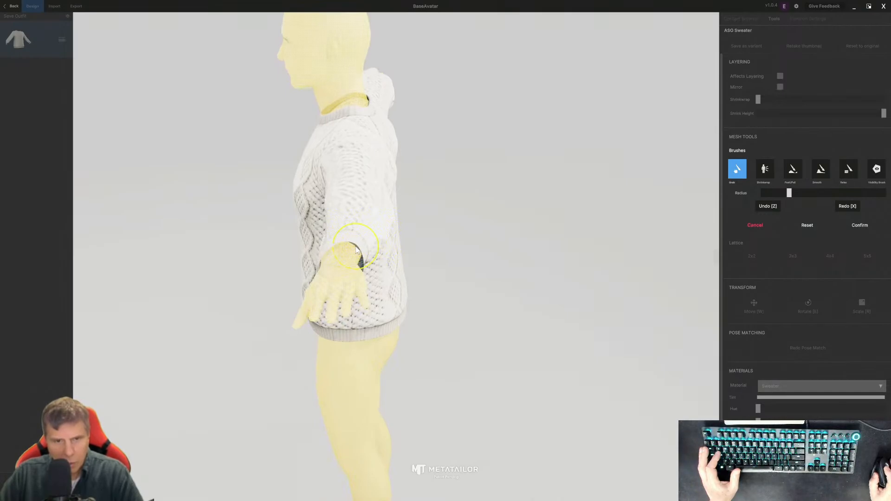
middle_click_drag(387, 237, 284, 194)
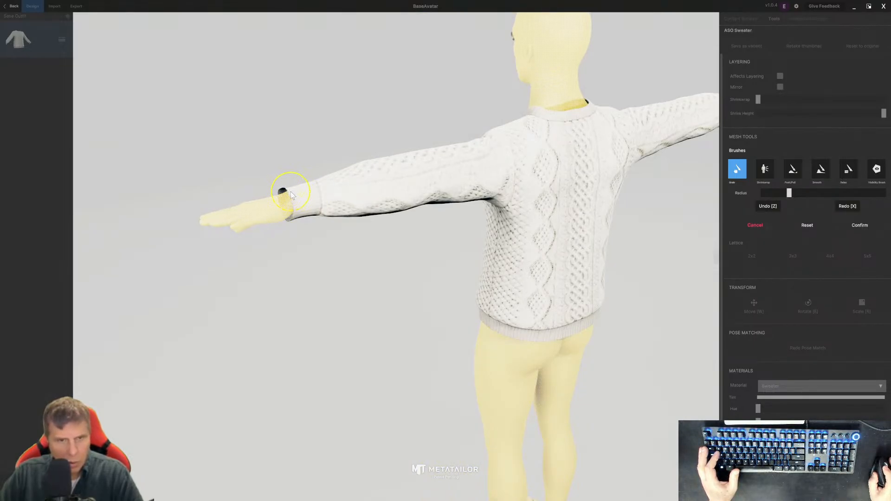
middle_click_drag(293, 214, 367, 215)
left_click_drag(367, 215, 49, 238, "alt")
mouse_move(287, 331)
left_mouse_down("alt")
mouse_move(398, 176)
mouse_move(442, 196)
left_mouse_up("alt")
left_click_drag(408, 156, 399, 161)
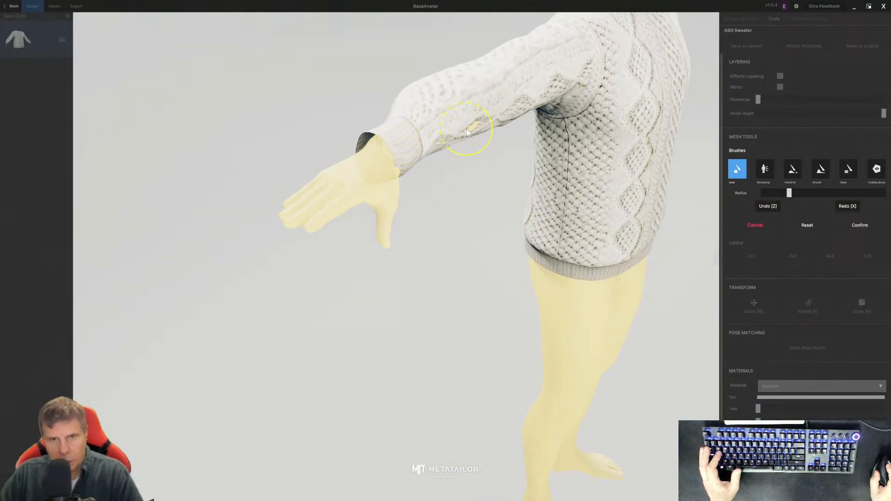
Step: Flatten the bulge along the back of the right forearm sleeve with the Shrinkwrap brush
left_click_drag(440, 110, 467, 141, "alt")
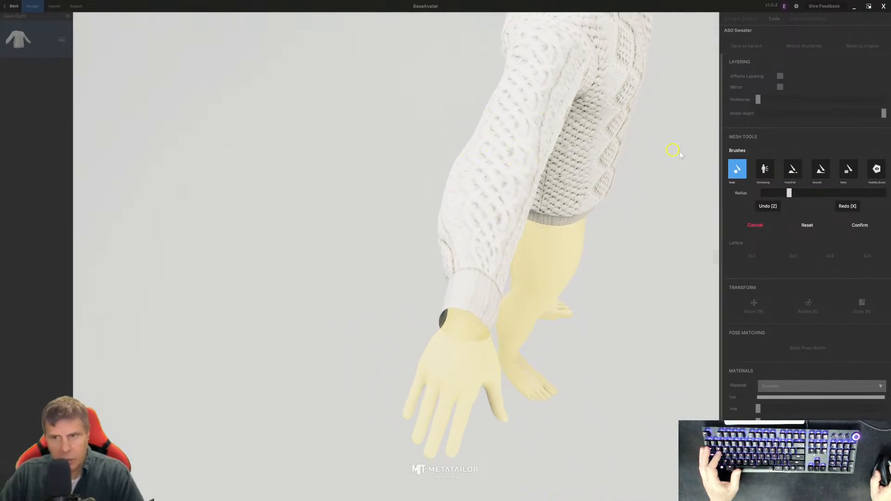
left_click(764, 168)
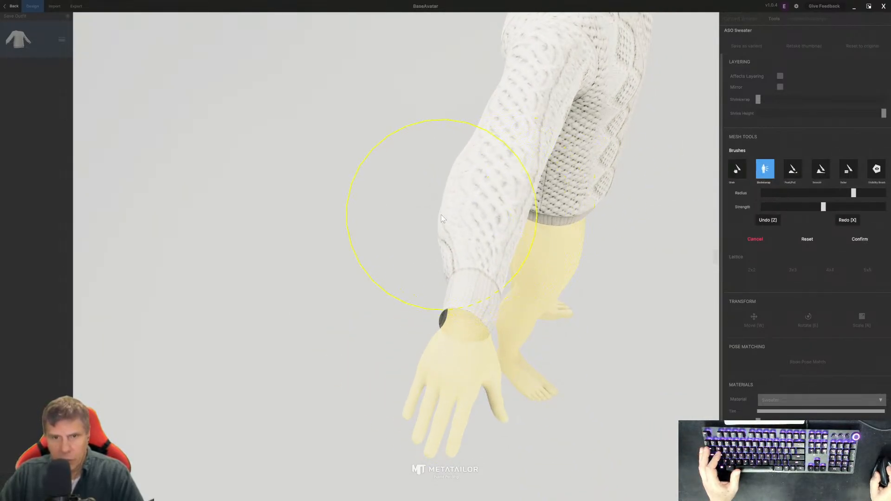
left_click_drag(445, 216, 466, 165)
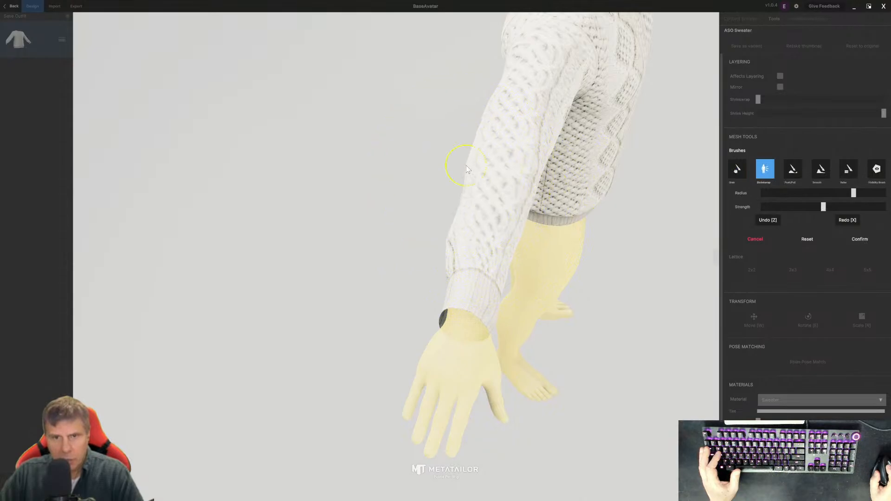
mouse_move(491, 280)
left_mouse_down("alt")
mouse_move(414, 190)
mouse_move(421, 224)
mouse_move(404, 203)
mouse_move(411, 229)
left_mouse_up("alt")
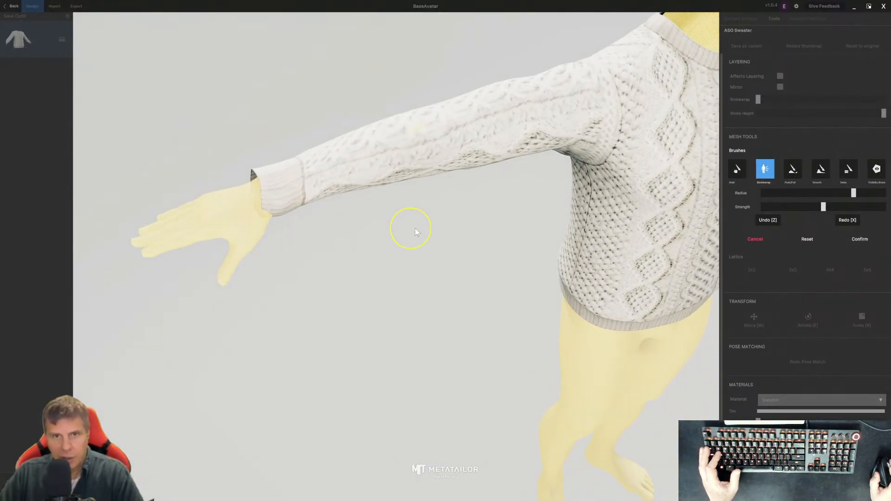
Step: Switch back to the Grab brush and pull the right cuff's underside down over the exposed wrist
left_click(736, 169)
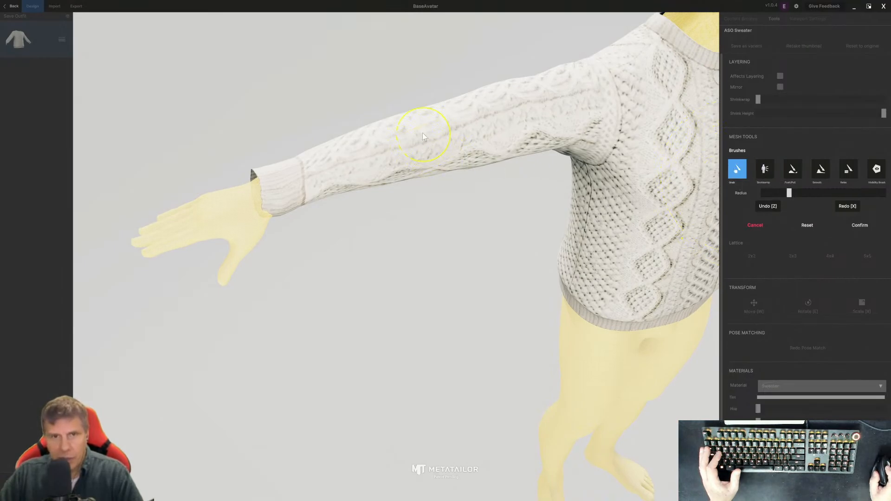
left_click_drag(469, 143, 479, 127, "alt")
scroll(493, 139, "up", 4)
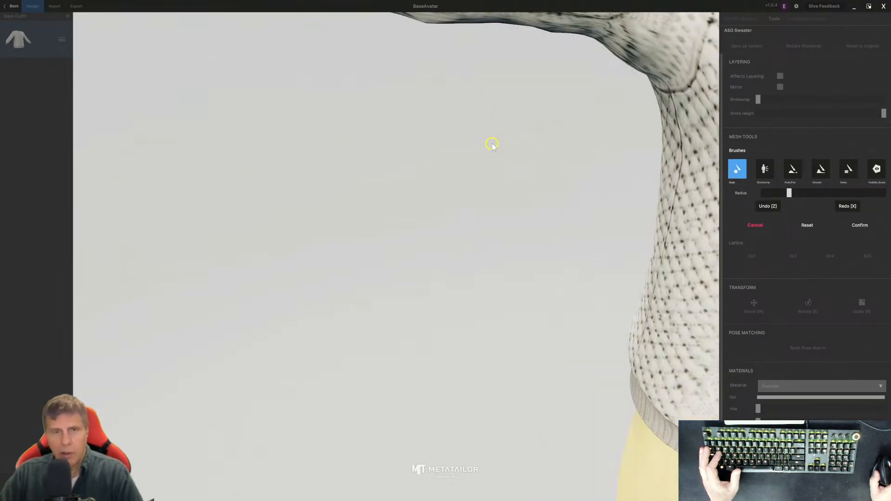
scroll(493, 147, "down", 4)
scroll(433, 152, "up", 2)
mouse_move(251, 135)
left_mouse_down("alt")
mouse_move(294, 151)
mouse_move(308, 144)
left_mouse_up("alt")
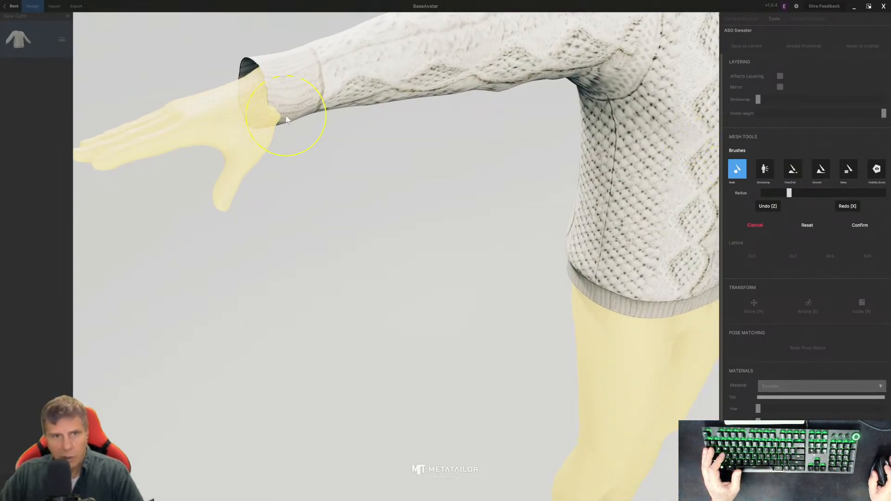
left_click_drag(275, 117, 275, 120)
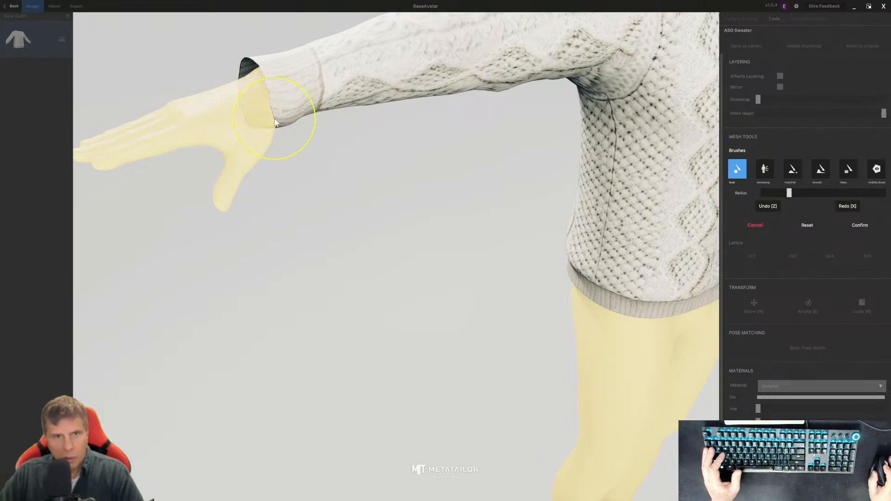
Step: Check the right sleeve and the whole sweater, confirm the brush edits, and save the outfit
middle_click_drag(262, 62, 279, 161)
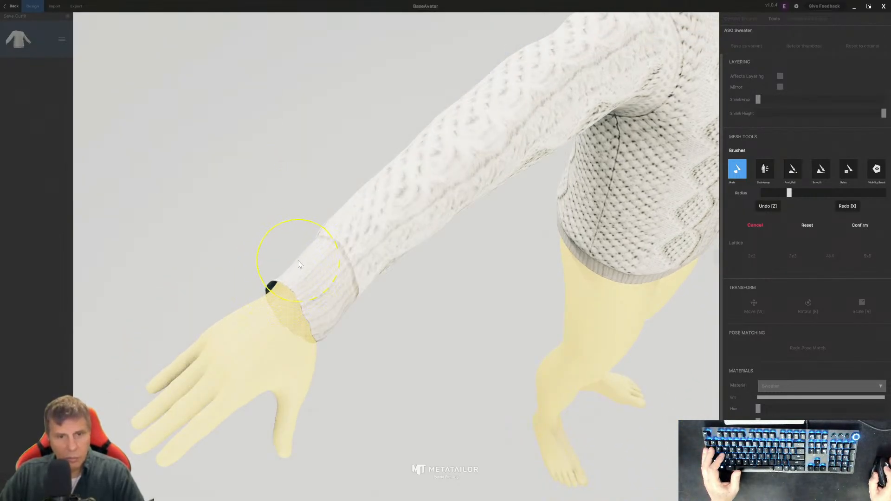
scroll(332, 257, "up", 1)
scroll(356, 212, "down", 1)
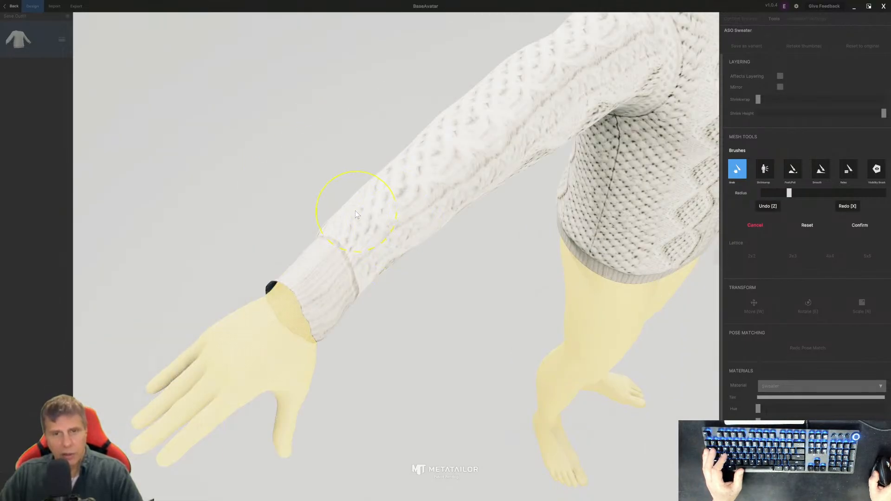
scroll(361, 211, "up", 3)
scroll(427, 184, "up", 2)
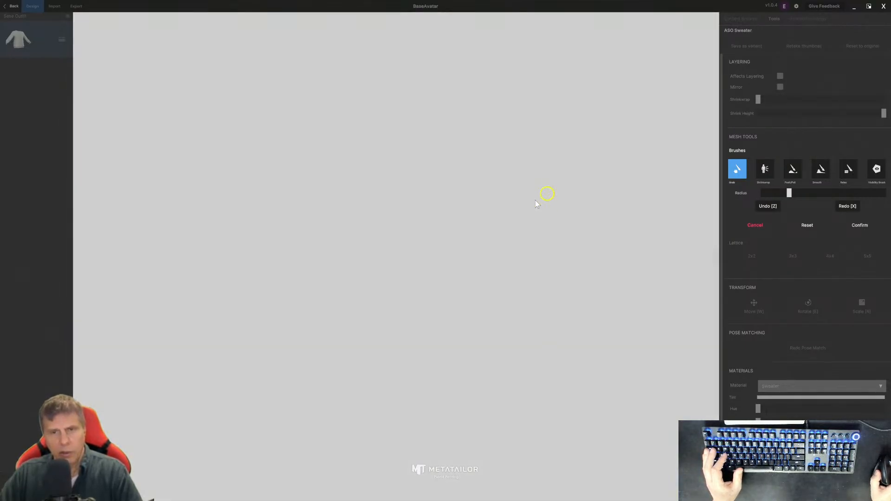
scroll(533, 212, "down", 4)
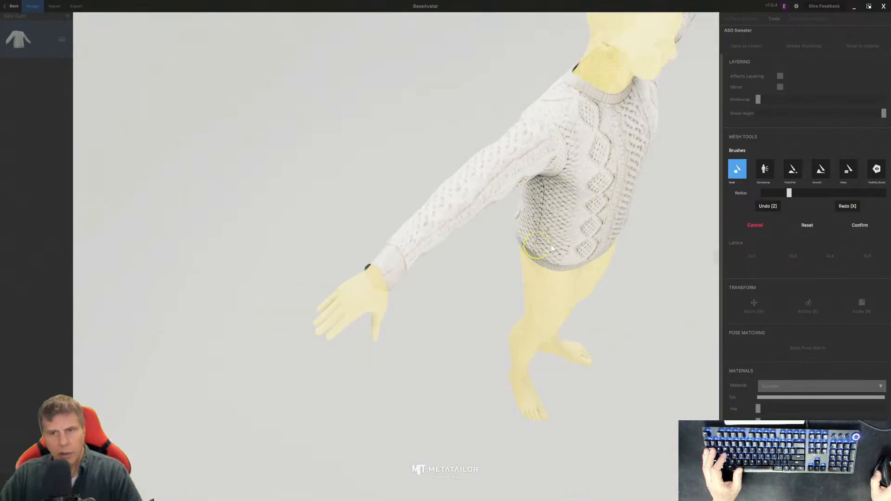
left_click_drag(650, 290, 583, 224)
scroll(586, 237, "up", 2)
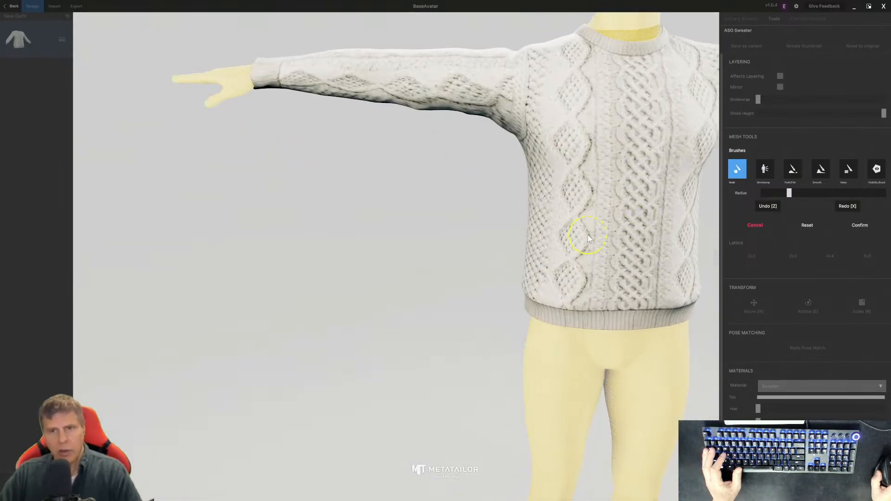
scroll(588, 237, "down", 1)
scroll(650, 260, "down", 5)
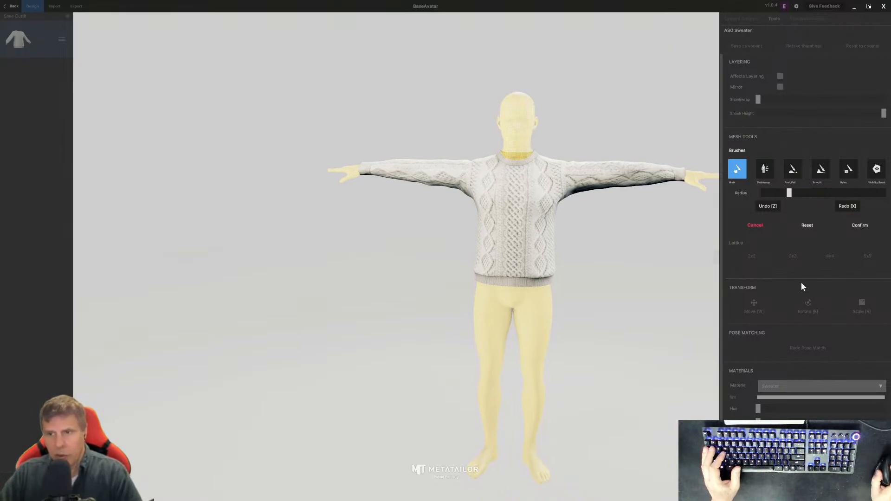
left_click(861, 224)
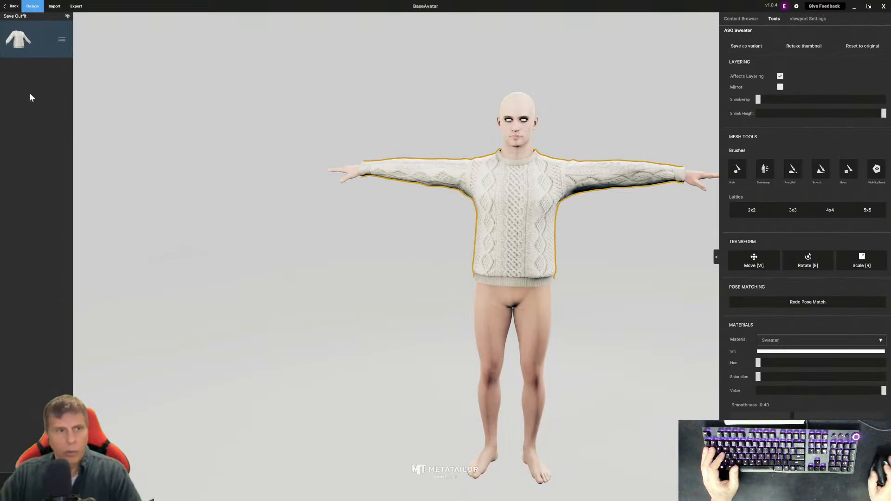
left_click(10, 17)
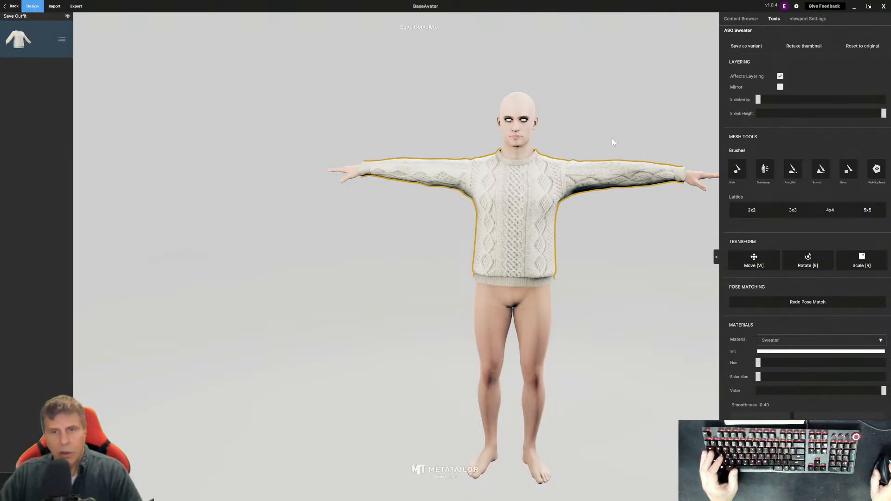
Step: Add Tan_Pants from the clothes library to the outfit and reorder the layers so the ASO Sweater lies over the pants
left_click(660, 123)
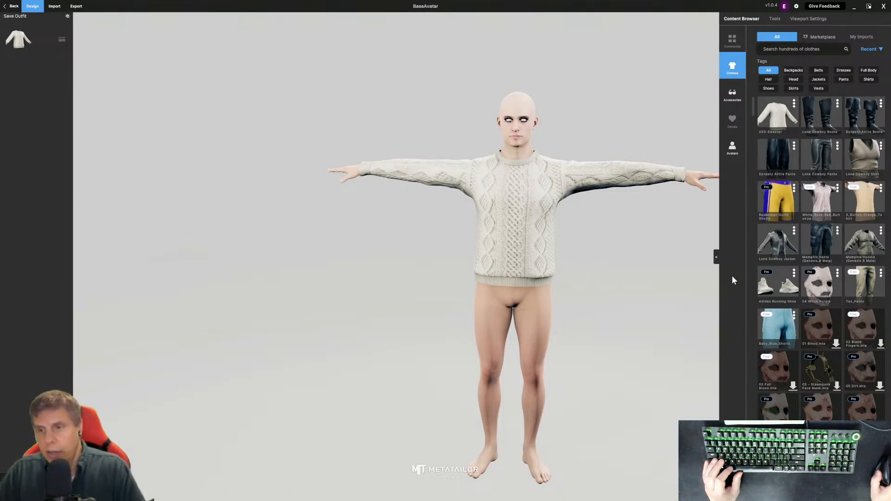
left_click(863, 285)
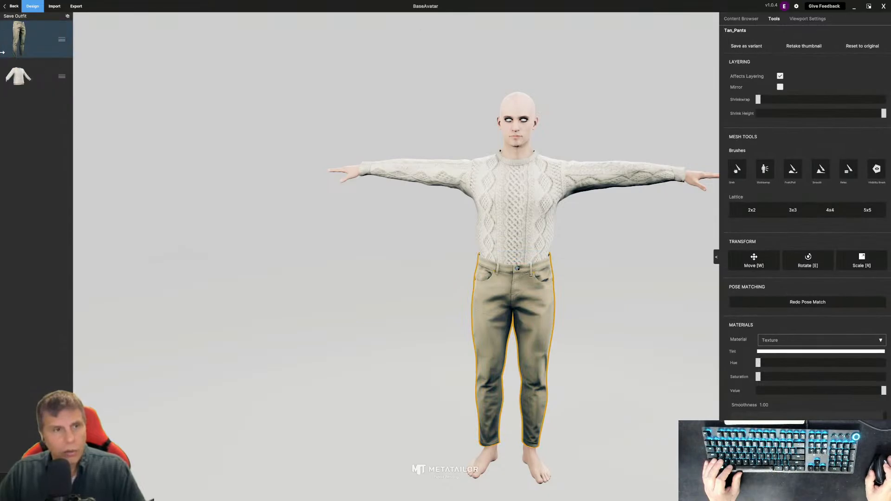
left_click(13, 88)
mouse_move(21, 49)
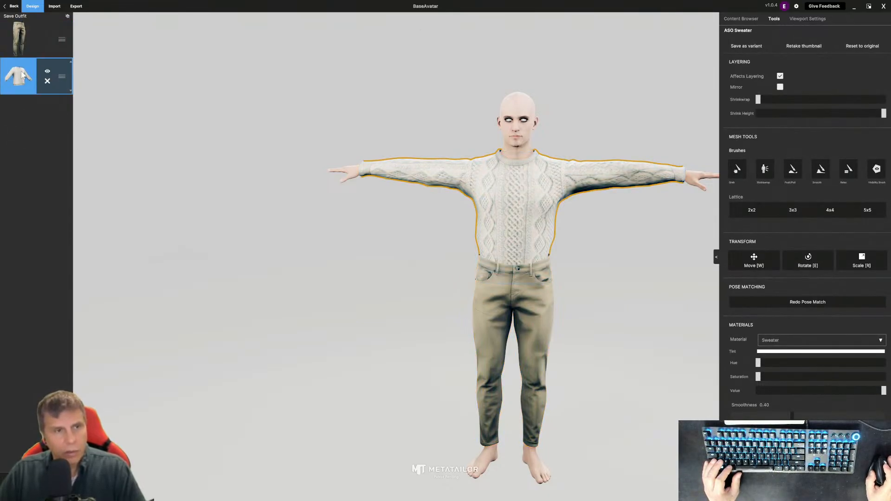
left_click_drag(20, 49, 17, 91)
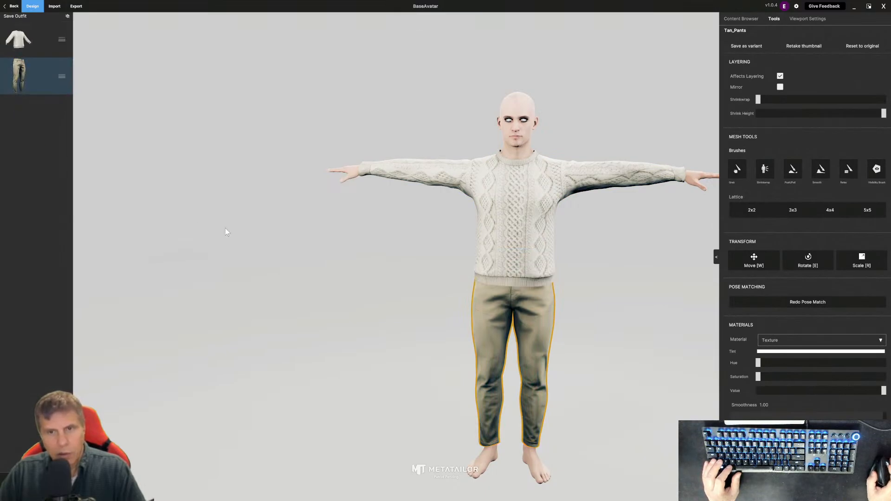
Step: Deselect the pants and examine how the sweater and pants fit together on the avatar, up close and at full length
middle_click_drag(658, 246, 550, 240, "alt")
left_click_drag(549, 239, 580, 238, "alt")
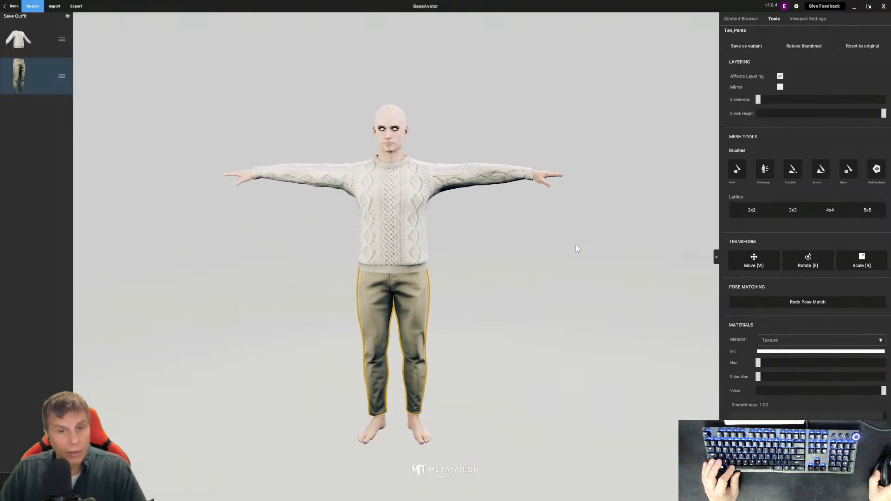
scroll(576, 244, "up", 5)
left_click(526, 207)
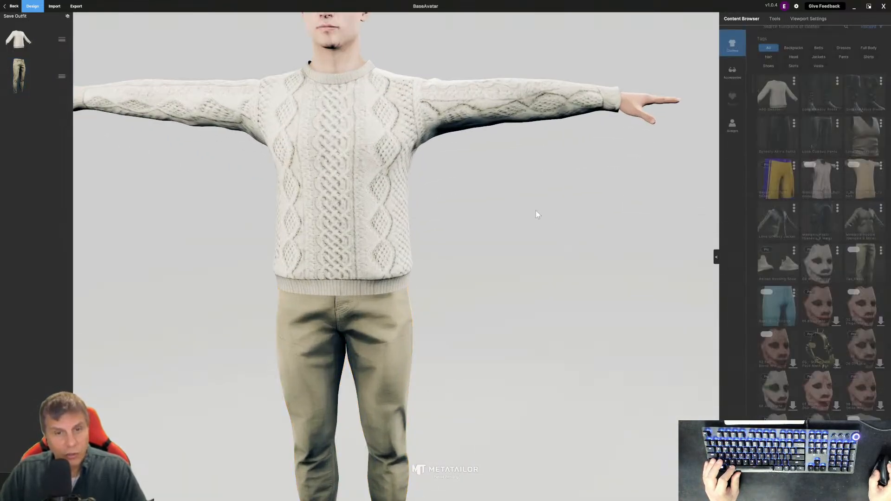
scroll(533, 211, "down", 4)
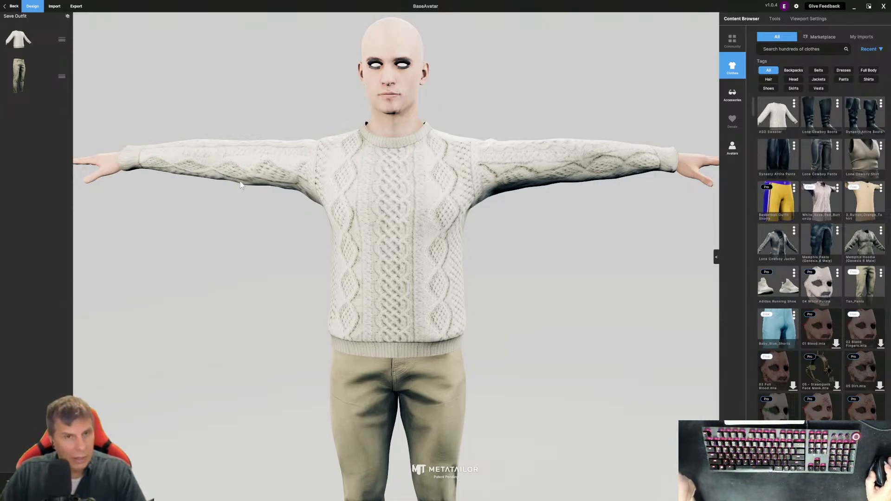
scroll(554, 224, "down", 3)
scroll(554, 223, "up", 3)
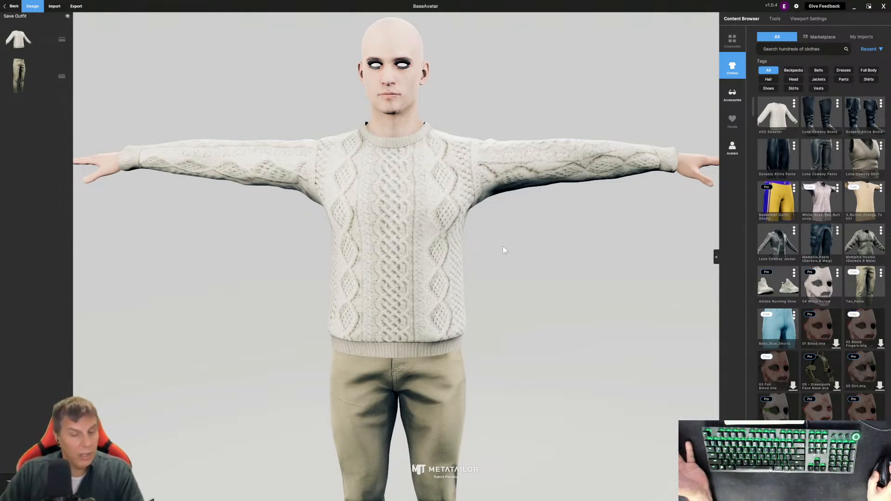
scroll(528, 235, "up", 3)
scroll(528, 234, "down", 4)
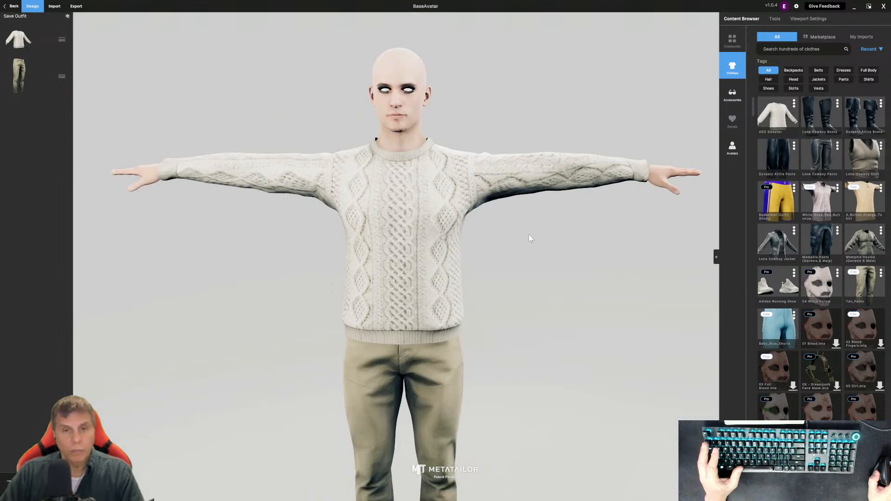
scroll(528, 235, "down", 3)
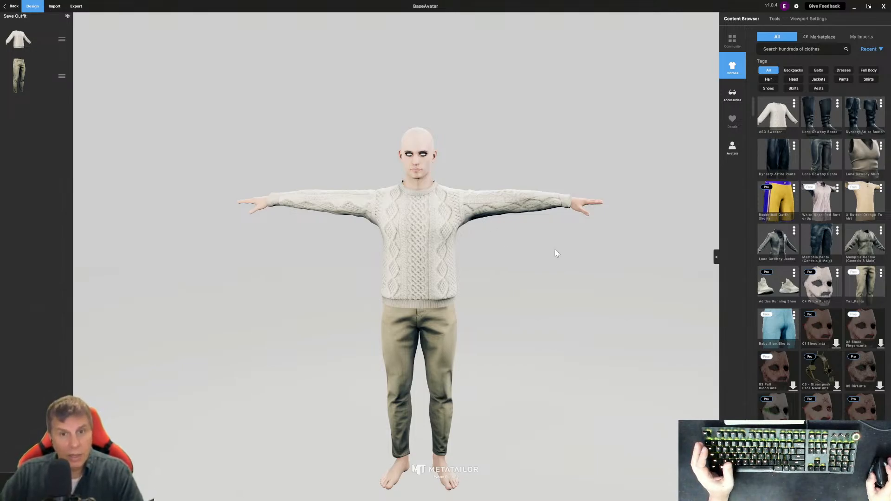
scroll(579, 256, "up", 3)
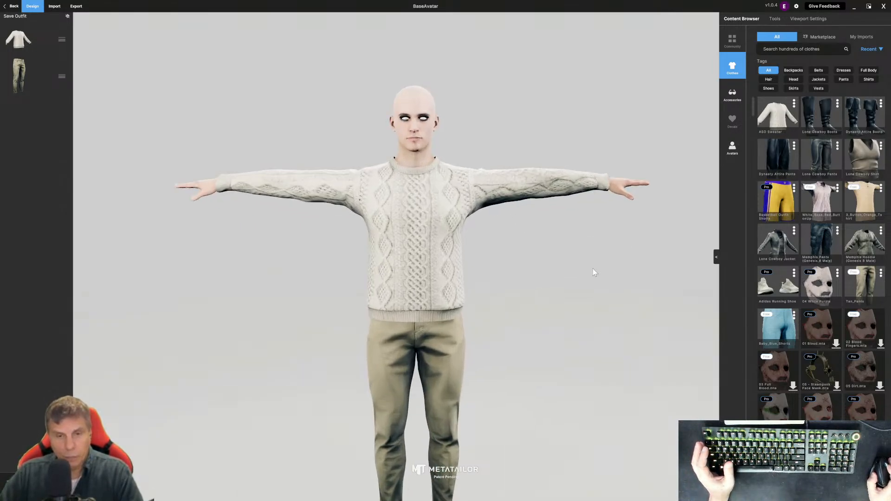
scroll(592, 268, "up", 2)
scroll(592, 266, "down", 4)
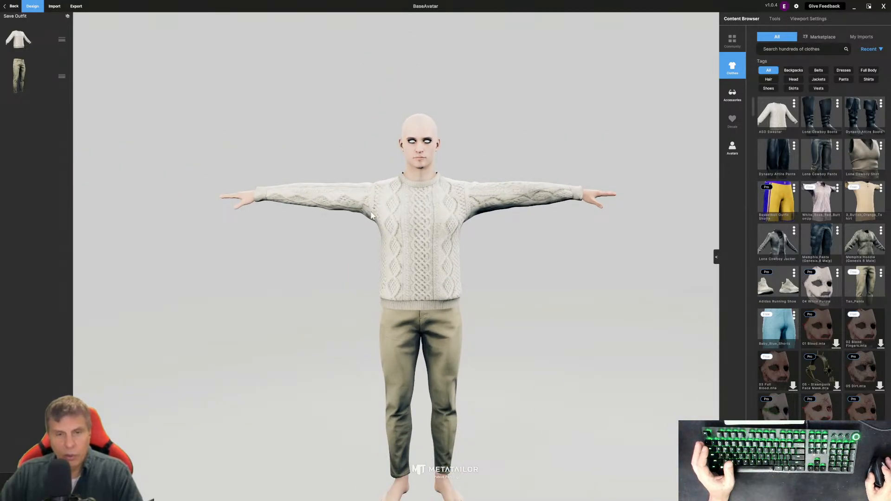
scroll(580, 281, "up", 2)
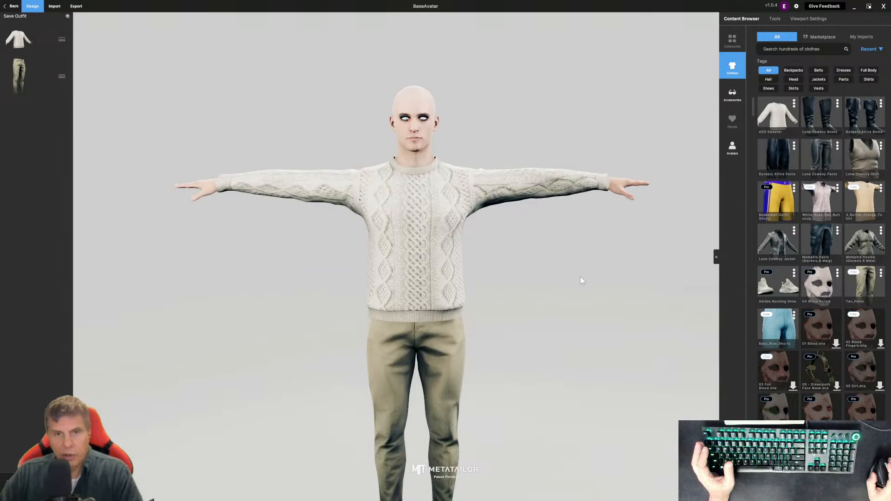
scroll(580, 280, "down", 4)
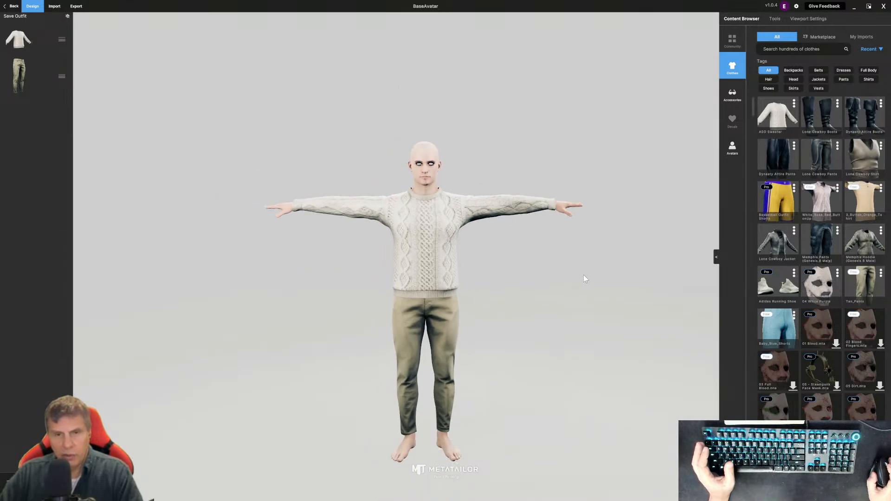
middle_click_drag(590, 255, 578, 241)
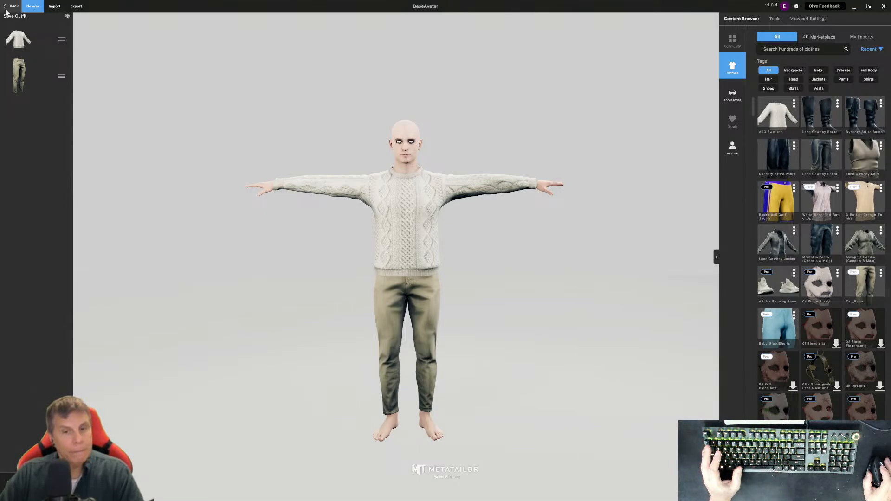
Step: Add the Adidas Running Shoe to the outfit and check how it sits below the pants from the side
left_click(779, 290)
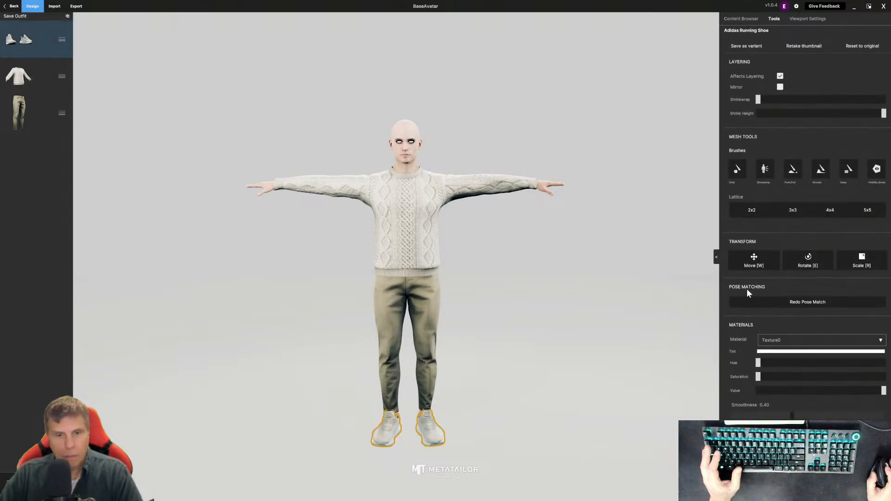
left_click_drag(624, 288, 466, 349, "alt")
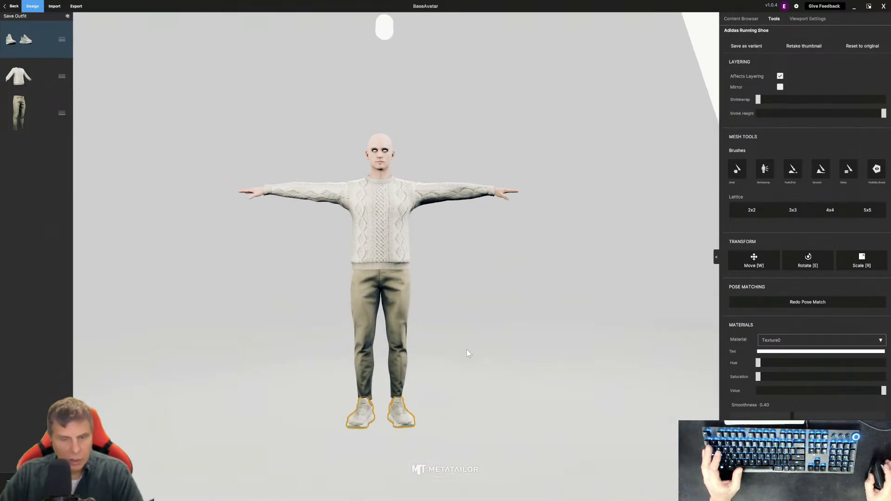
scroll(479, 354, "up", 5)
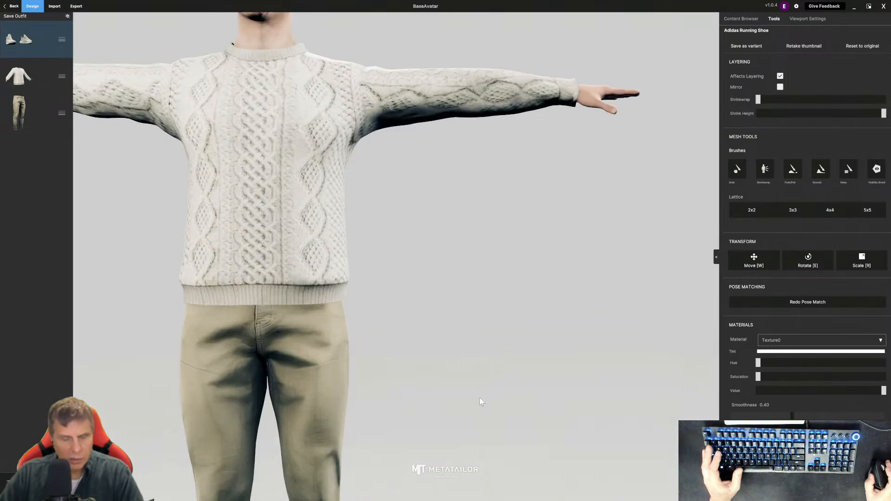
middle_click_drag(480, 398, 537, 257, "alt")
left_click_drag(537, 291, 391, 292, "alt")
mouse_move(14, 33)
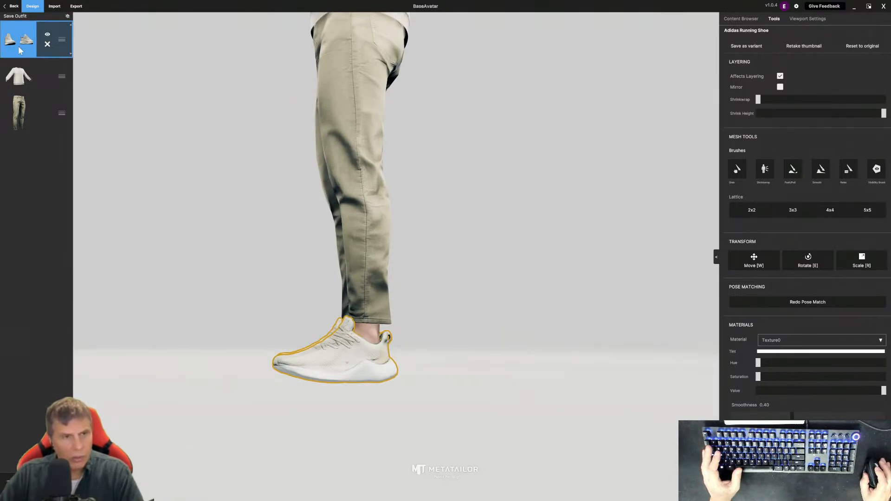
Step: Examine the shoes and pants from the front, up close and with the whole outfit at full length
left_click_drag(328, 237, 438, 272, "alt")
scroll(526, 355, "up", 3)
right_click_drag(519, 336, 606, 183)
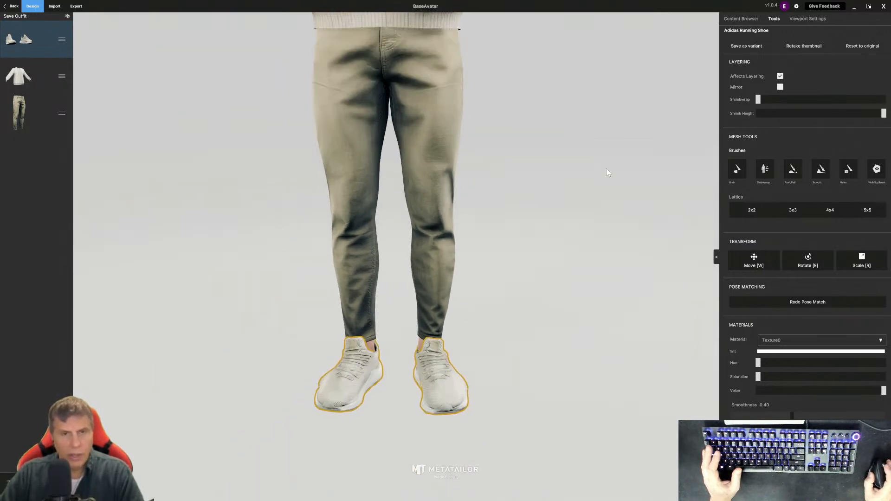
middle_click_drag(591, 80, 577, 290)
scroll(575, 274, "up", 3)
scroll(574, 276, "down", 6)
scroll(575, 279, "down", 2)
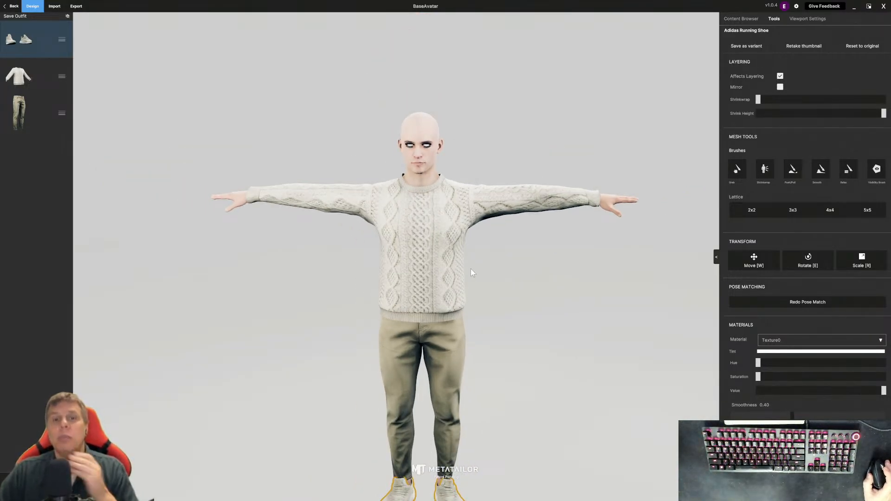
middle_click_drag(484, 268, 478, 222)
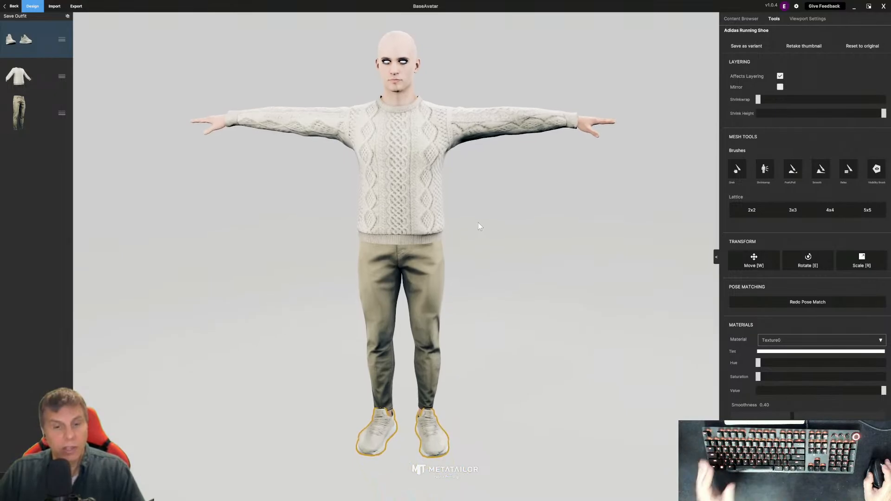
Step: Return to the project list with the outfit changes saved, and restore the window to its smaller size
left_click(7, 7)
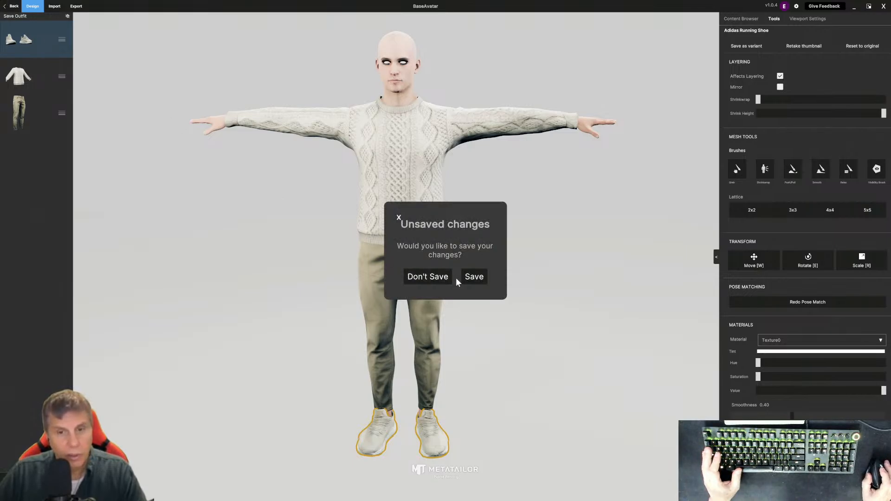
left_click(473, 278)
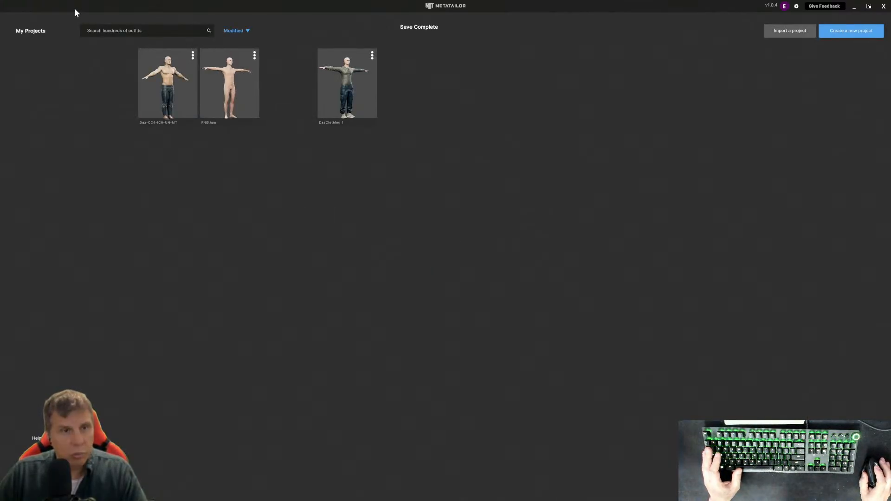
double_click(74, 8)
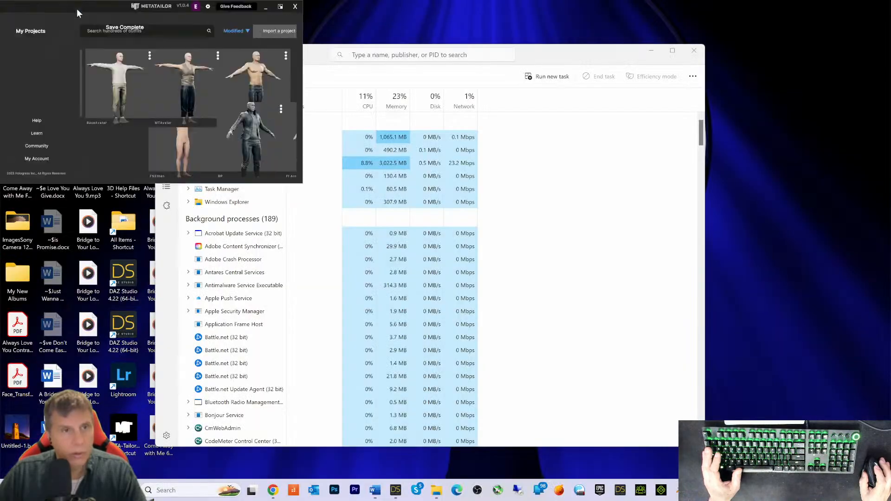
Step: Reopen the BaseAvatar project, closing the Task Manager window and maximizing the project window
left_click(126, 91)
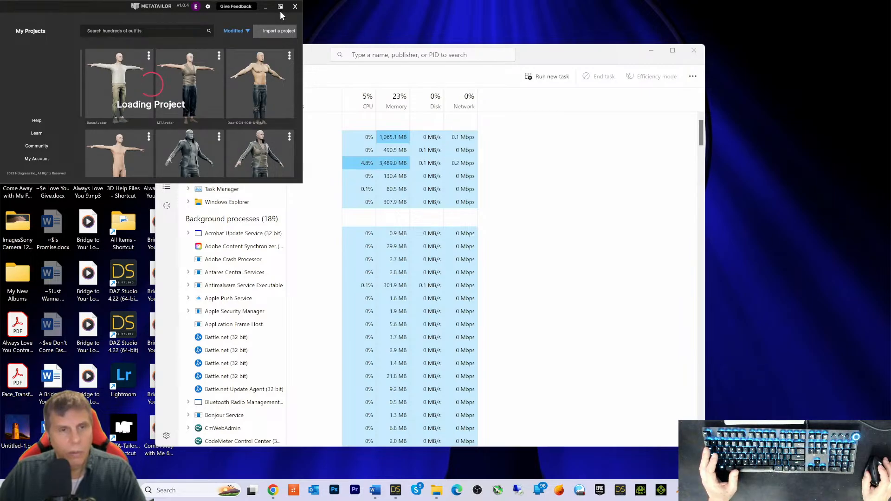
left_click(694, 50)
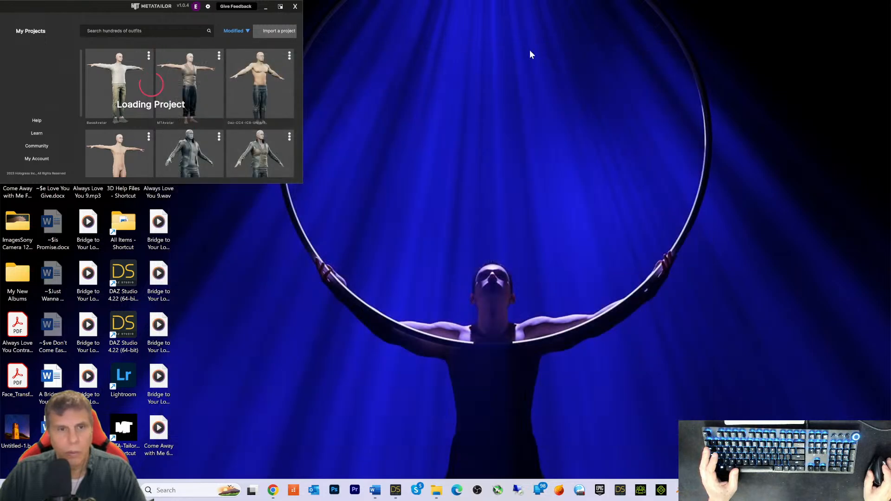
left_click(280, 7)
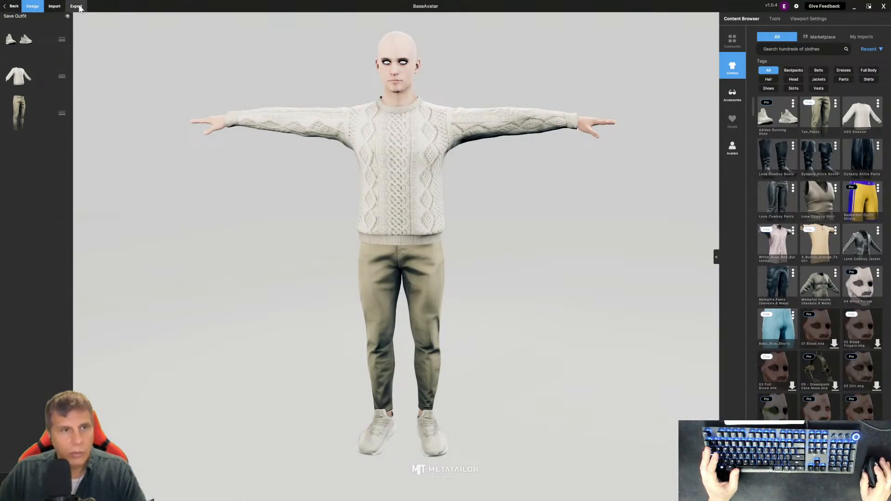
Step: Open the export options and set the export folder name to MTAvatar
left_click(76, 7)
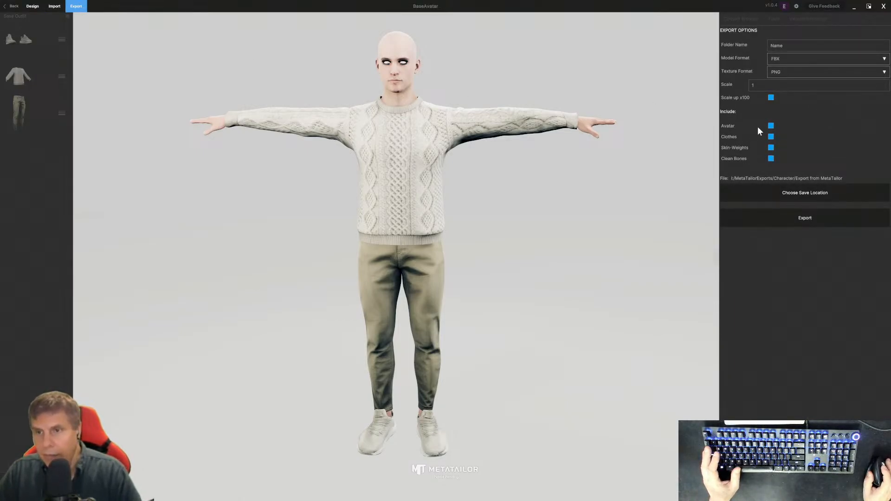
left_click(788, 48)
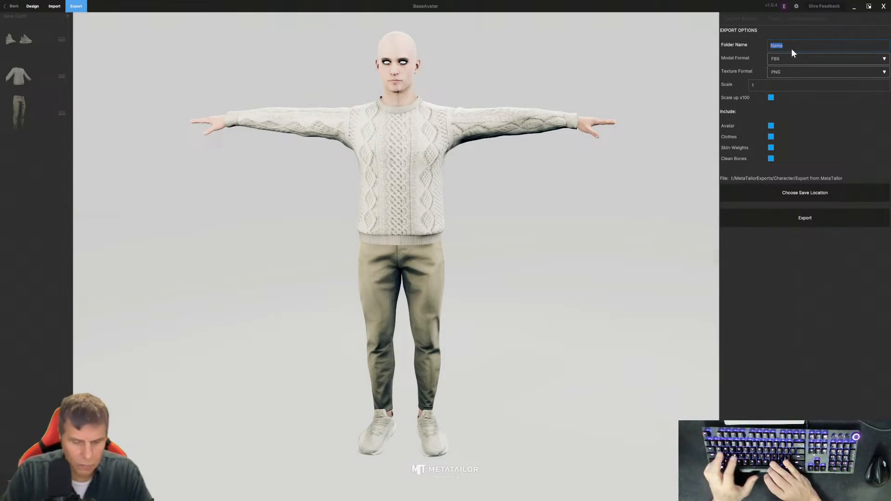
type("MTAvatar")
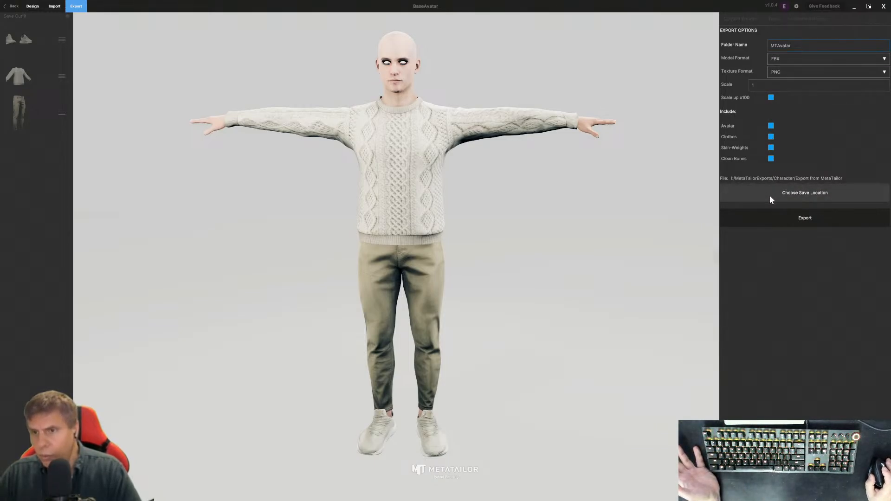
Step: Browse for the export's save location in 18TB (I:), under MetaTailorExports, Character, Export from MetaTailor
left_click(787, 195)
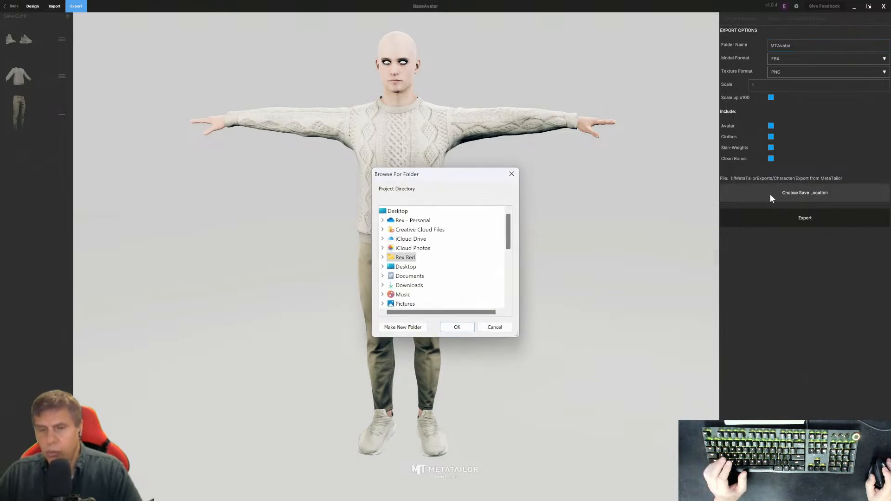
left_click_drag(431, 179, 439, 106)
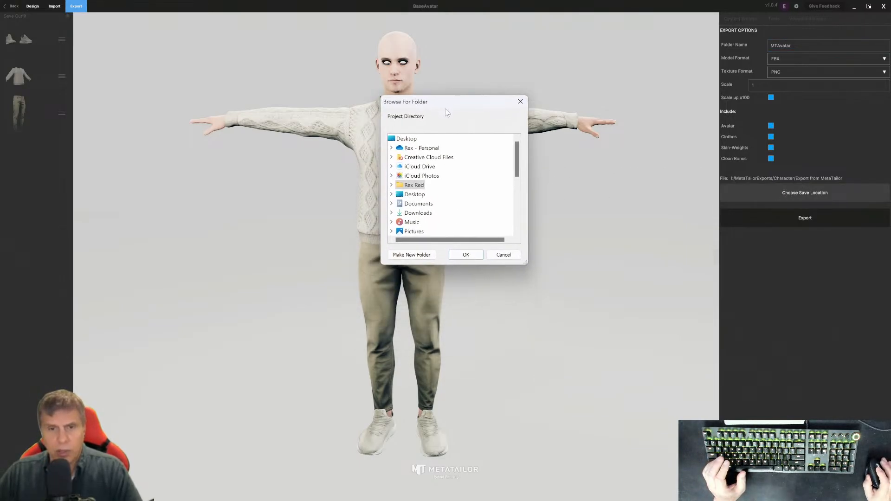
scroll(398, 190, "down", 2)
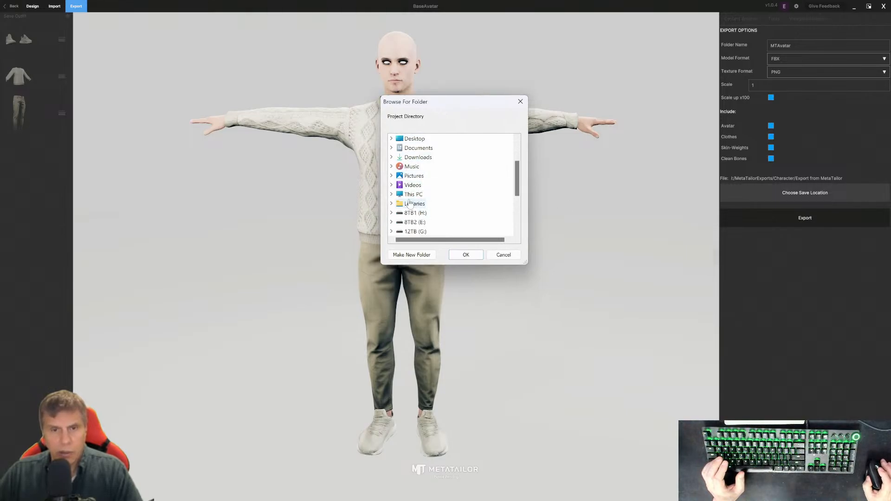
left_click(392, 194)
scroll(456, 198, "down", 2)
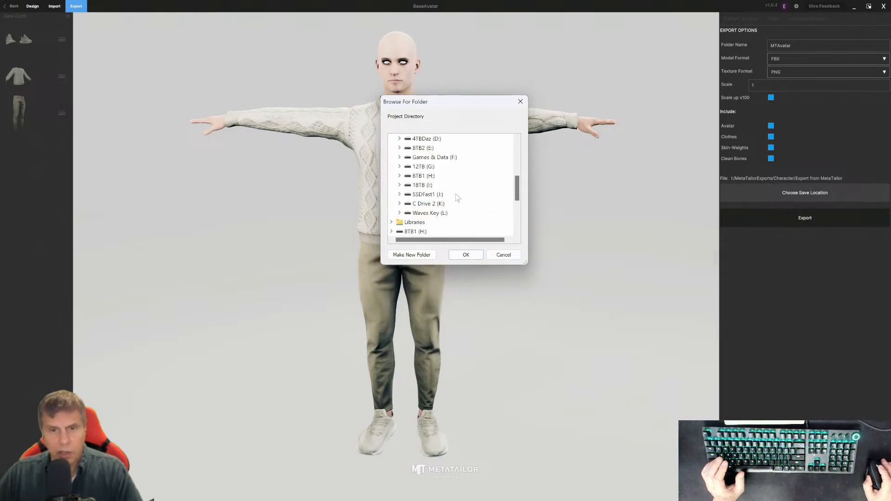
double_click(416, 186)
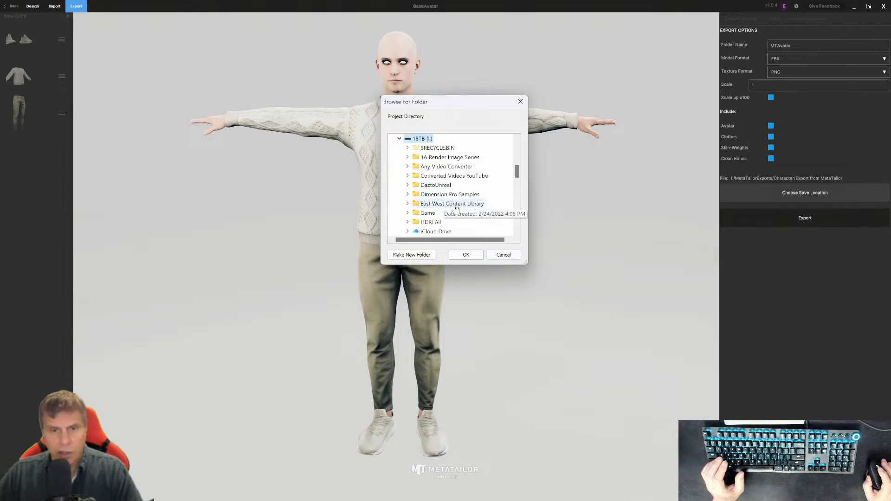
scroll(458, 205, "down", 3)
double_click(442, 175)
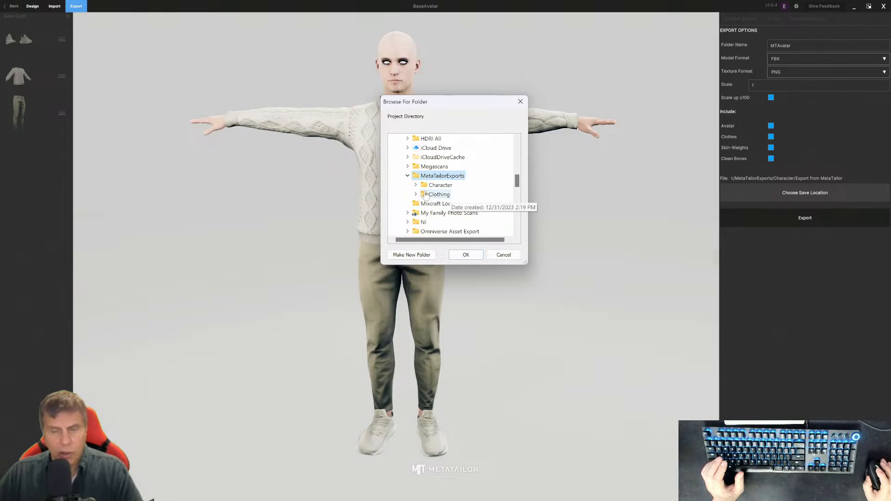
double_click(439, 185)
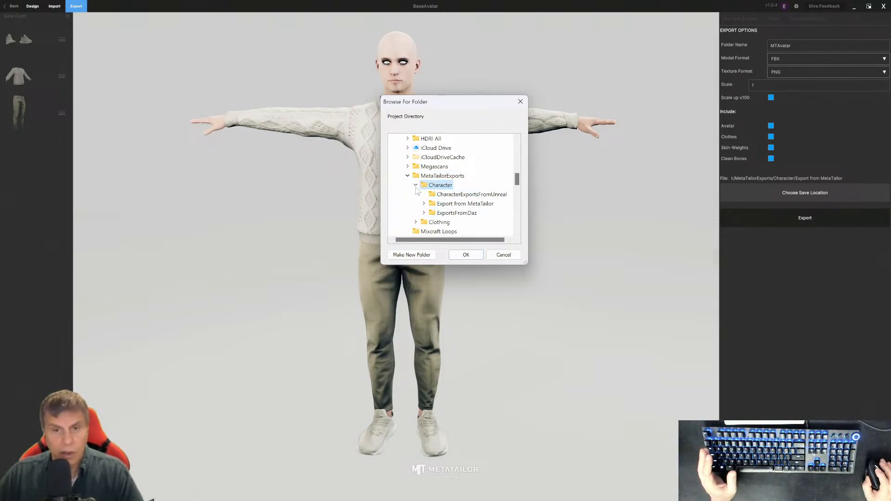
double_click(452, 205)
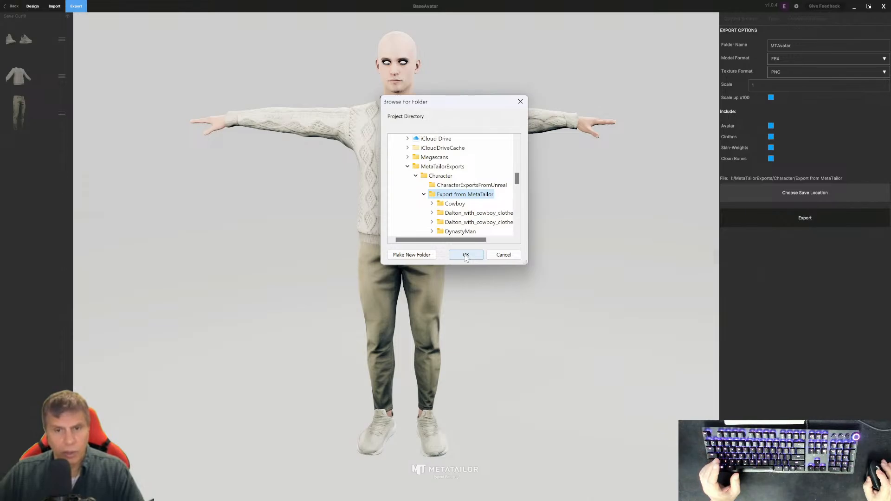
scroll(465, 204, "down", 3)
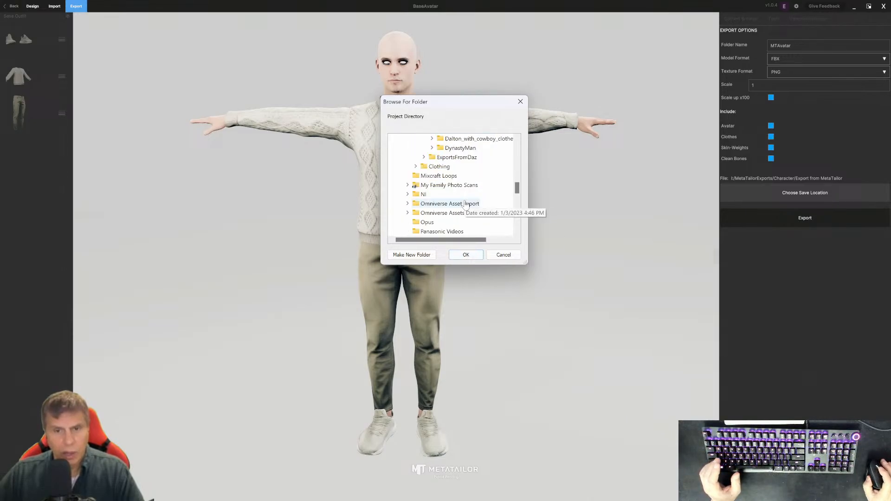
scroll(465, 205, "up", 2)
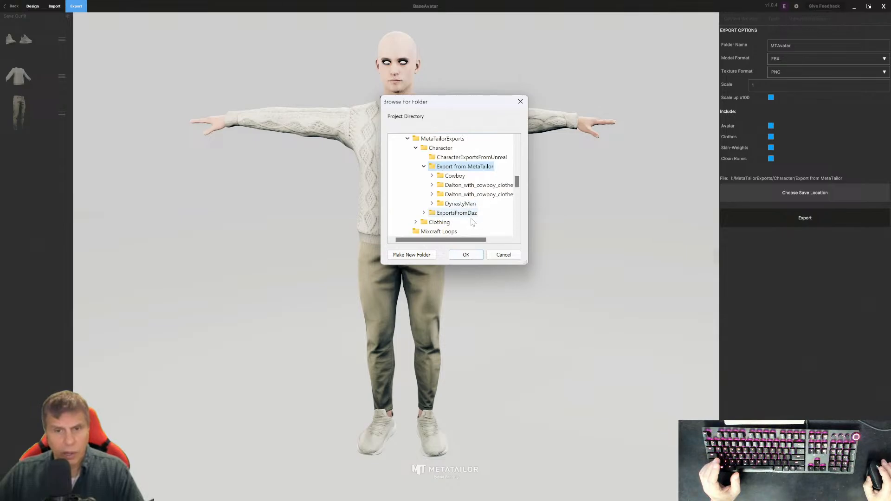
Step: Create an MTAvatar folder inside Export from MetaTailor as the save location and export the clothed avatar as FBX with PNG textures
left_click(411, 255)
type("MTAvatar")
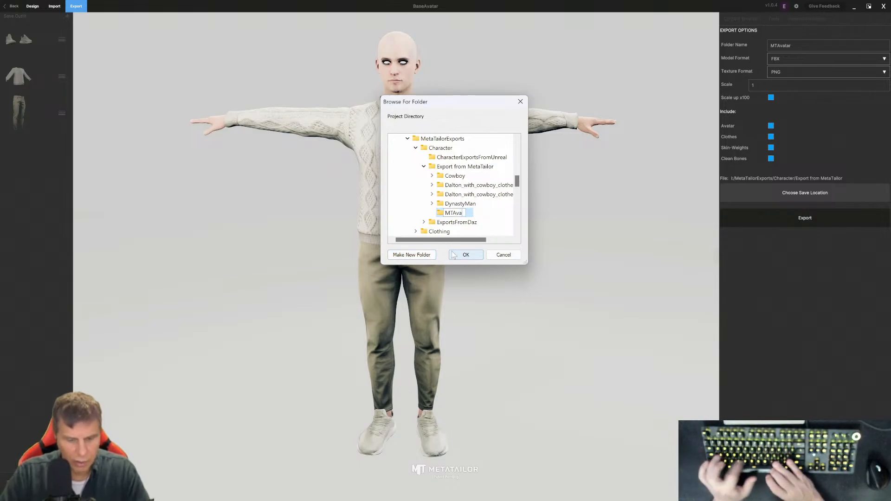
key("Return")
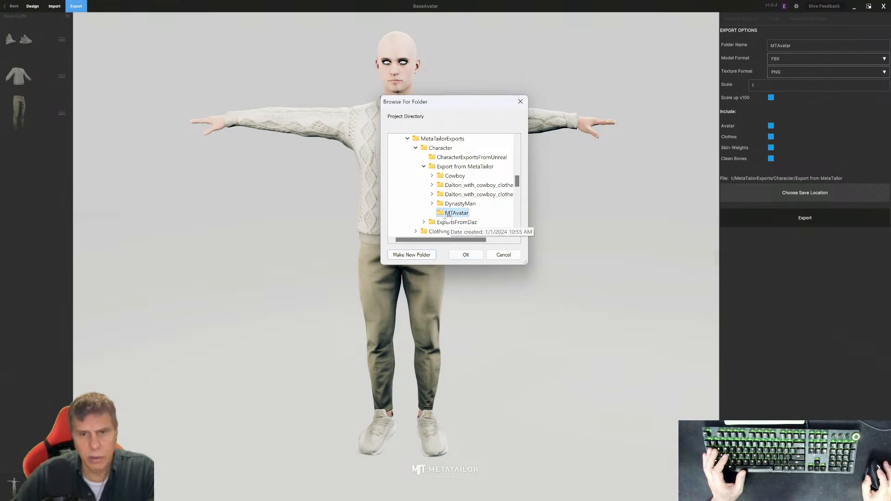
left_click(466, 255)
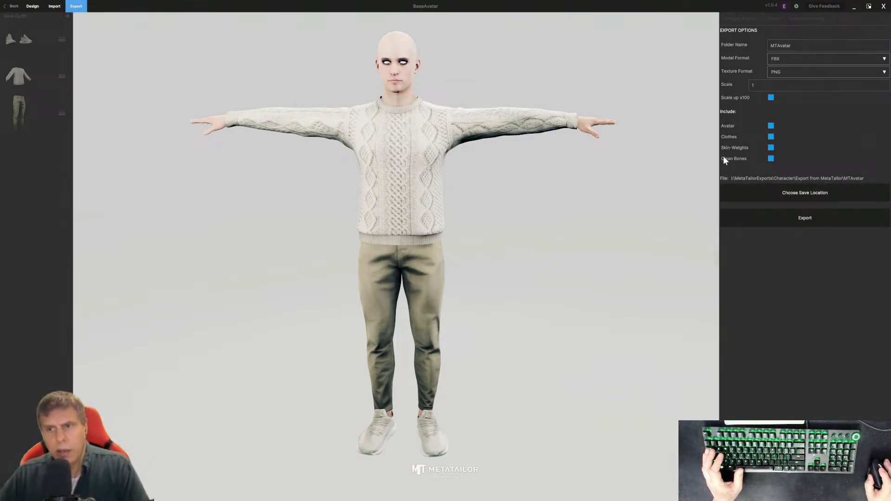
left_click(795, 222)
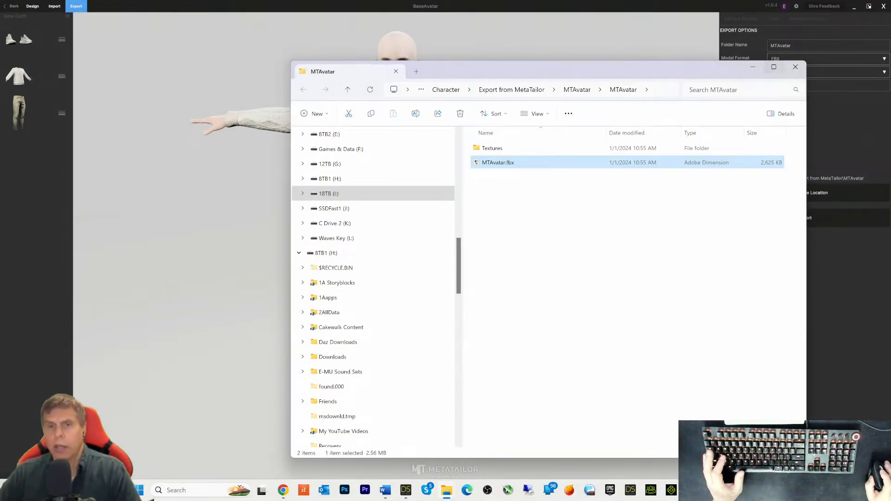
Step: Launch Character Creator 4 and bring its window in front of the MTAvatar export folder
left_click(651, 491)
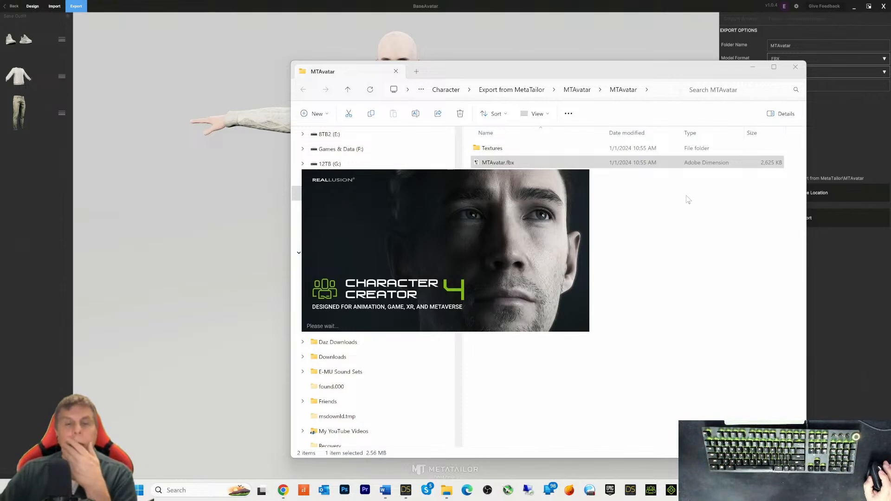
left_click_drag(489, 68, 451, 52)
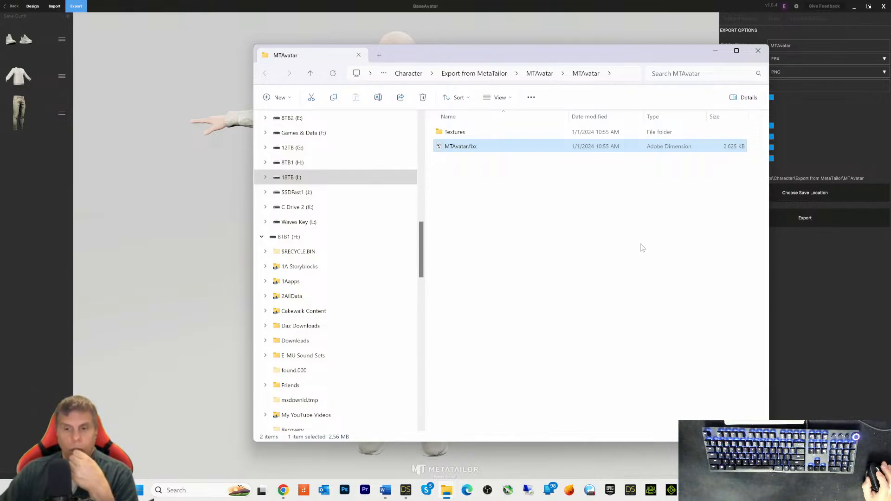
left_click(651, 490)
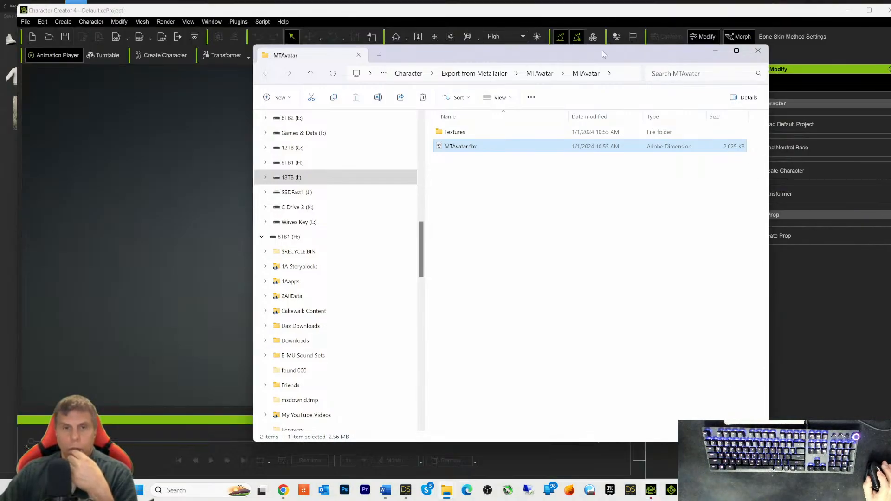
left_click(328, 18)
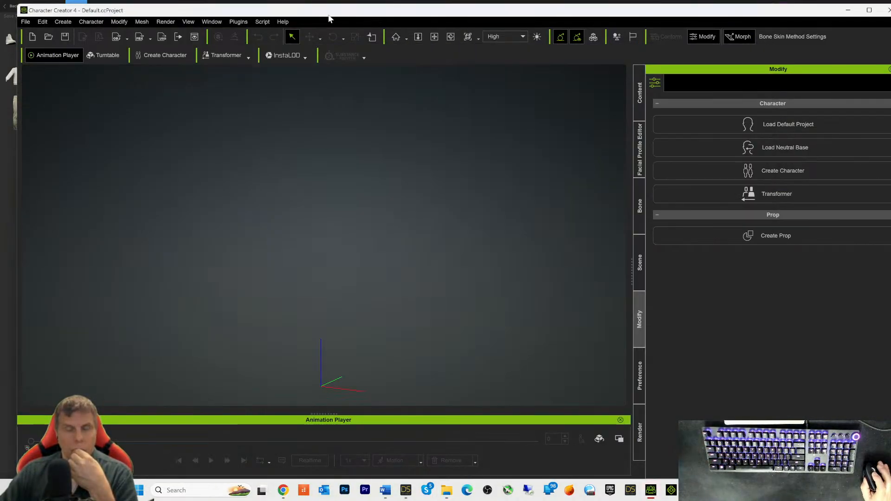
Step: Try to load MTAvatar.fbx from Character, Export from MetaTailor, MTAvatar, using the Transformer with the CC3+ base
left_click(239, 60)
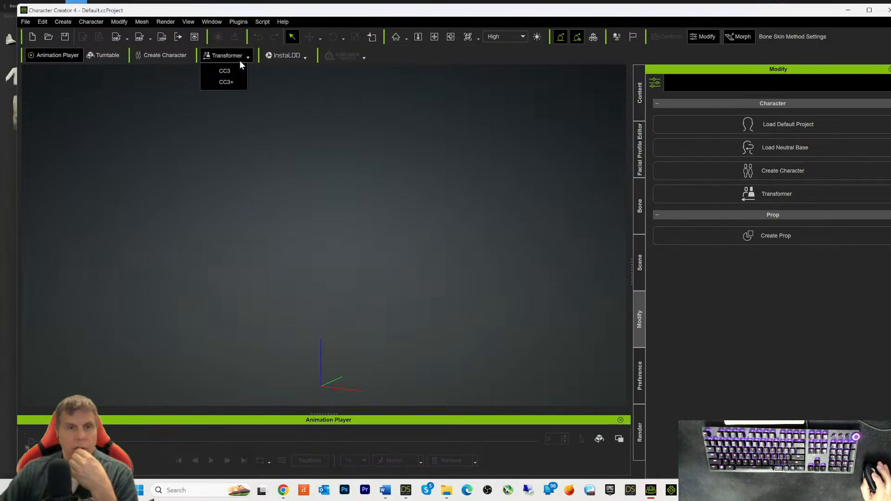
left_click(229, 81)
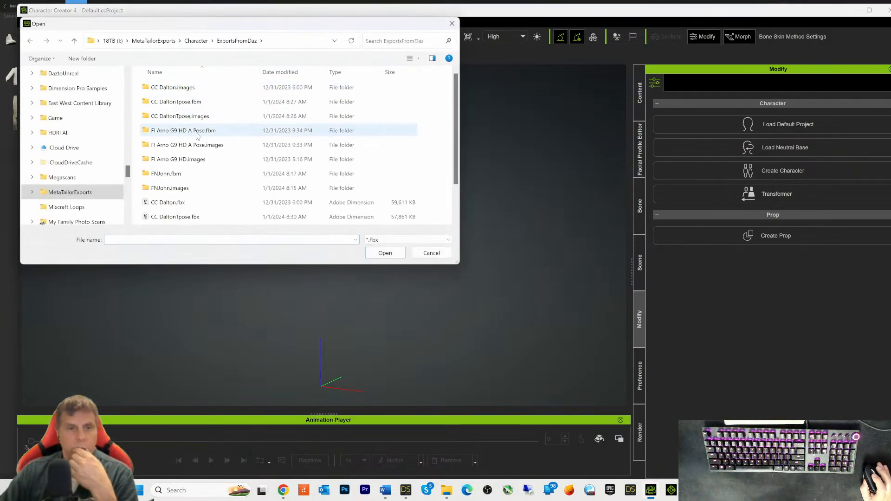
scroll(215, 176, "down", 1)
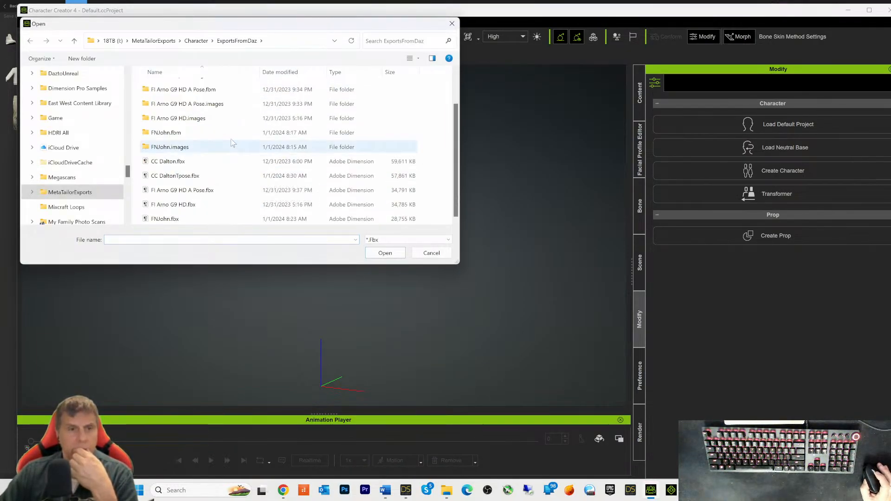
scroll(223, 135, "up", 1)
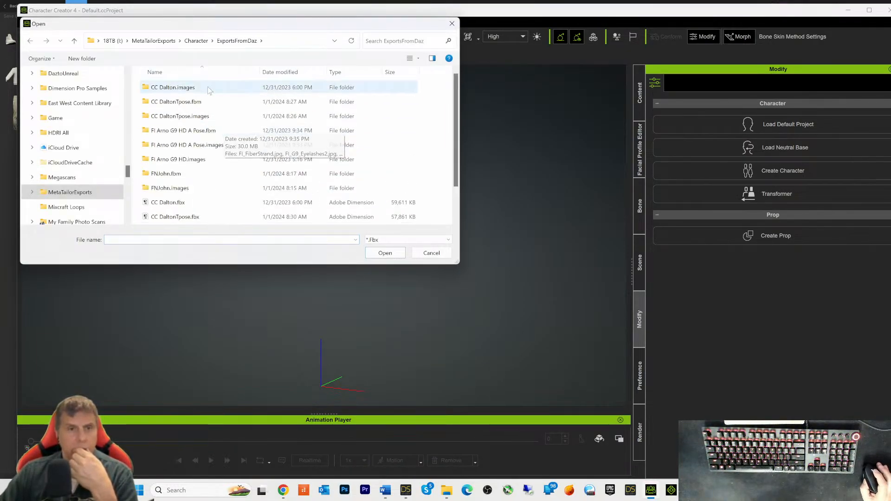
left_click(195, 43)
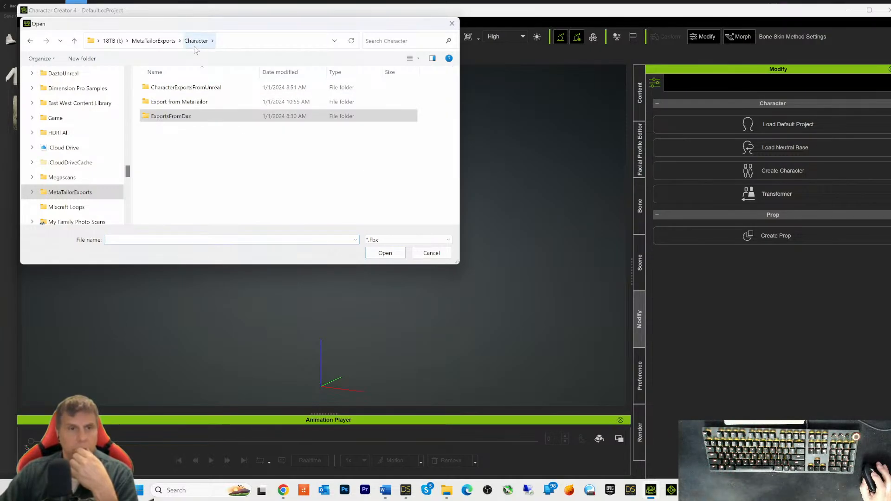
double_click(184, 105)
double_click(167, 145)
double_click(163, 88)
left_click(173, 104)
double_click(172, 104)
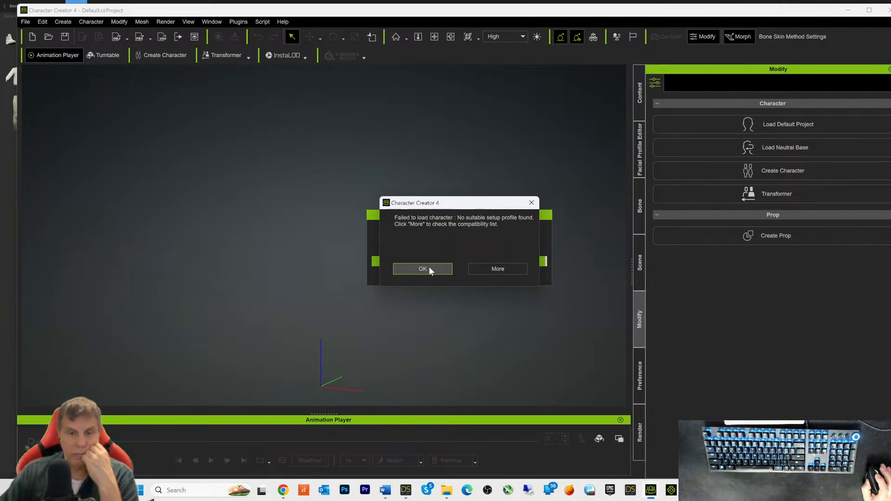
left_click(428, 269)
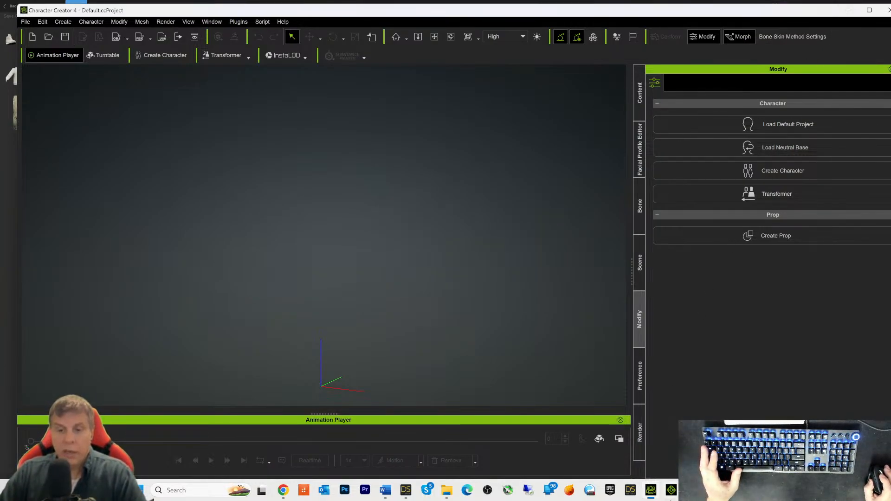
Step: Try to load MTAvatar.fbx using the Transformer with the CC3 base
mouse_move(647, 495)
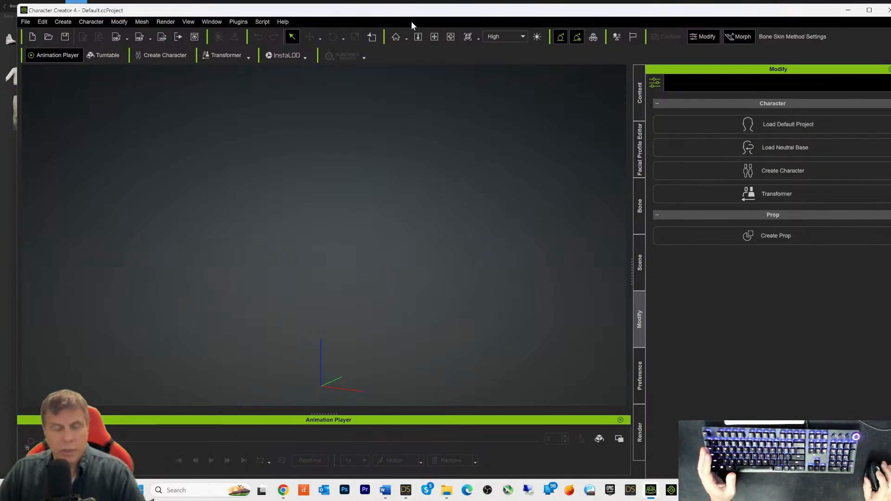
left_click(227, 58)
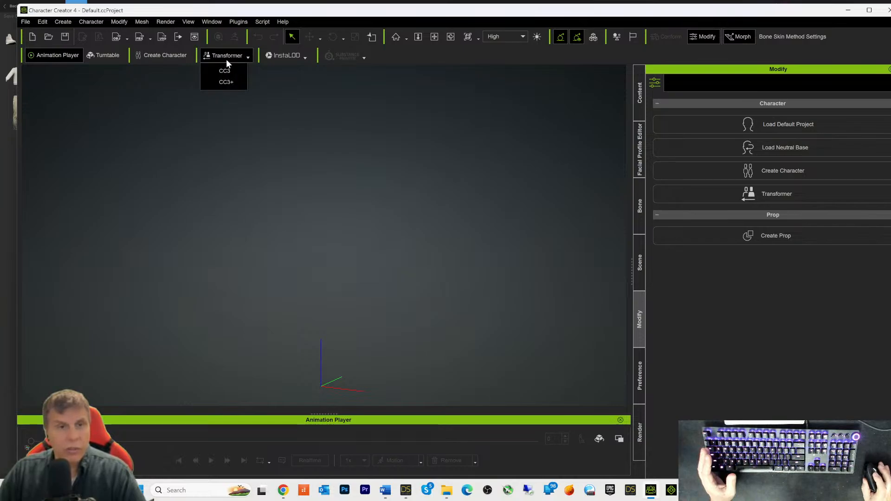
left_click(225, 71)
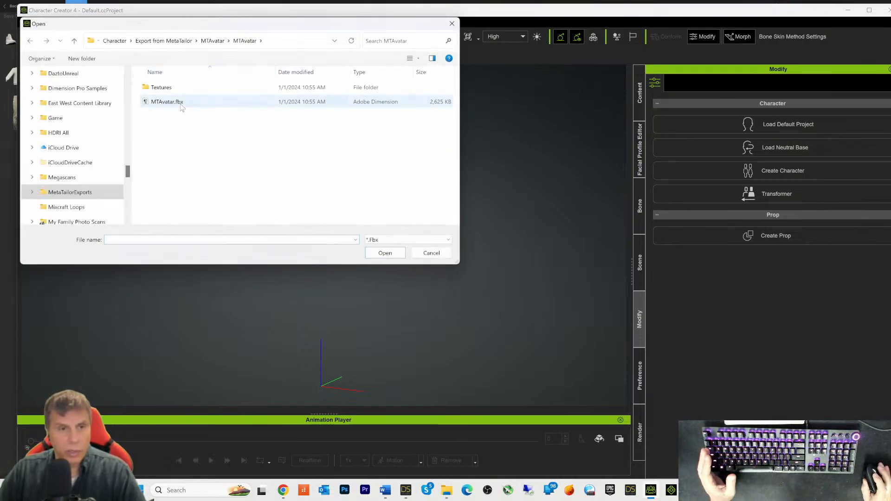
double_click(181, 104)
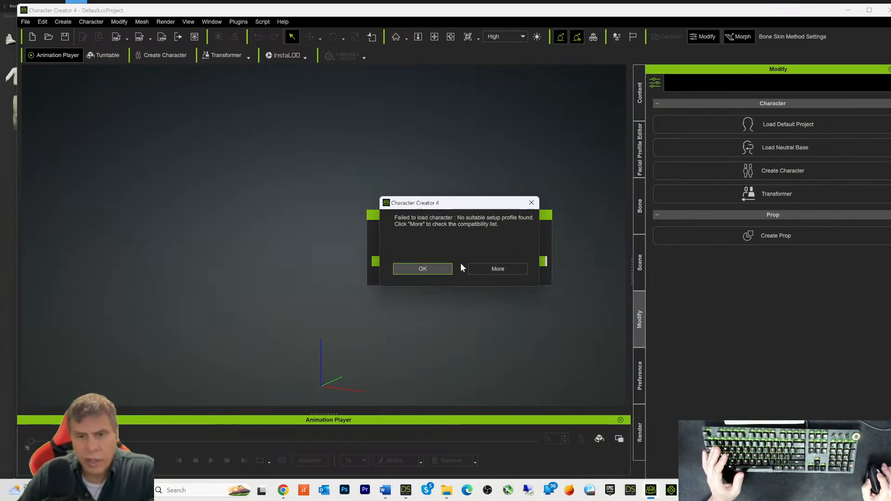
left_click(531, 203)
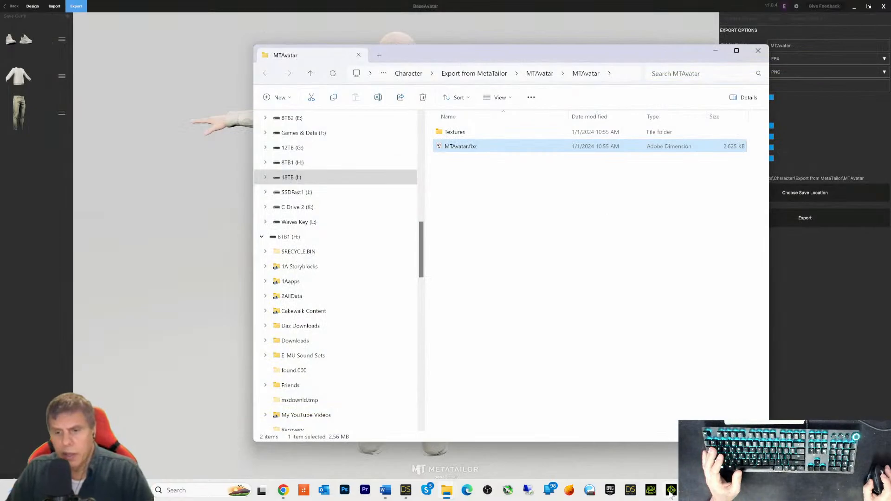
Step: Launch Unreal Engine to its project browser
left_click(610, 490)
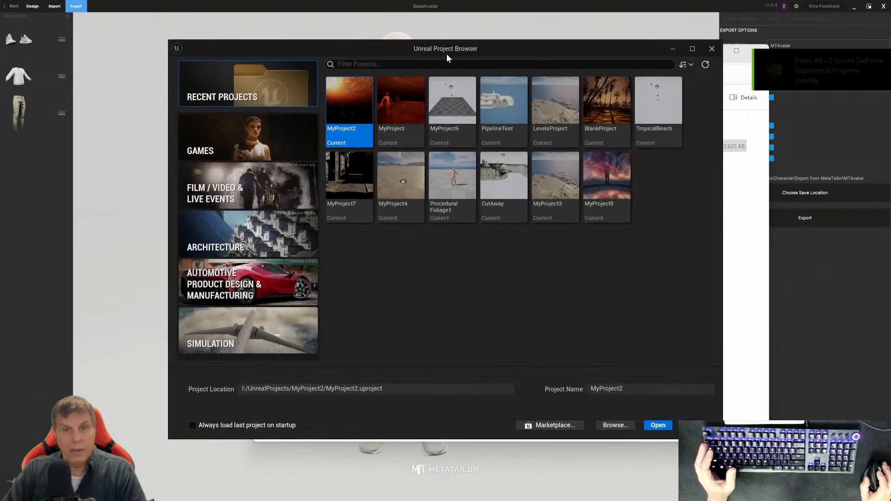
Step: Open the ProceduralFoliage1 project and dismiss the message log
left_click_drag(361, 44, 437, 32)
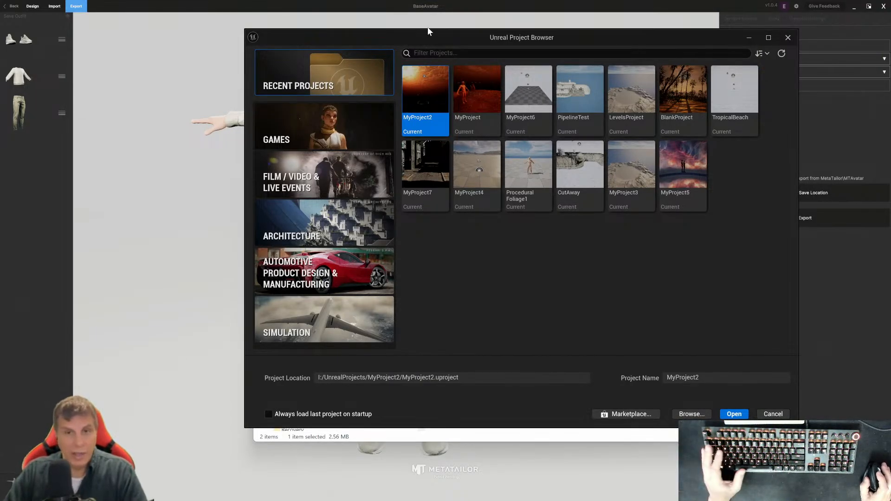
left_click_drag(427, 36, 353, 61)
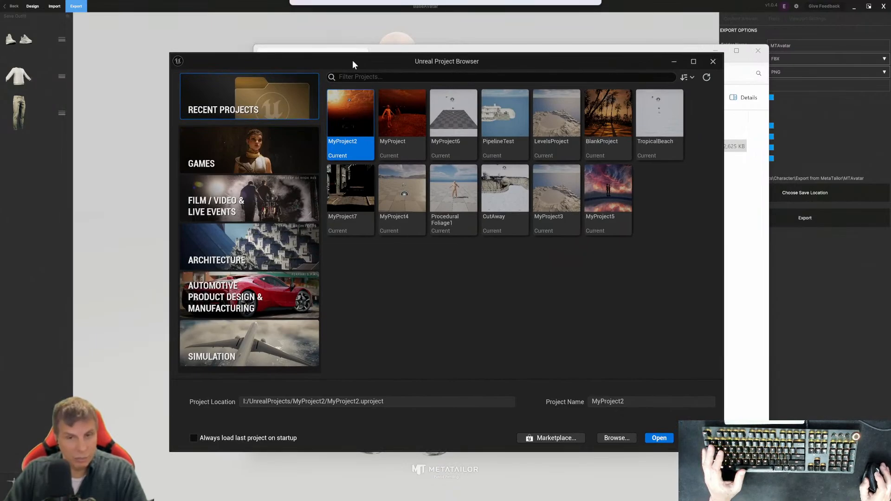
left_click(452, 213)
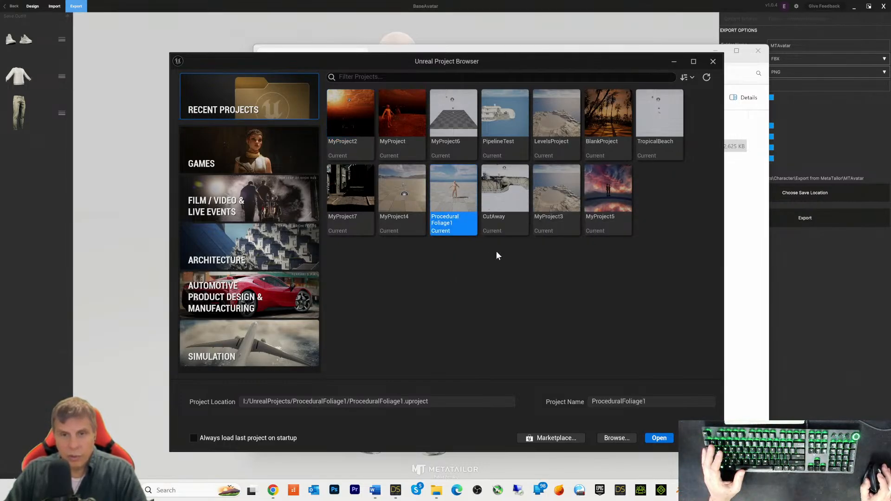
left_click(658, 438)
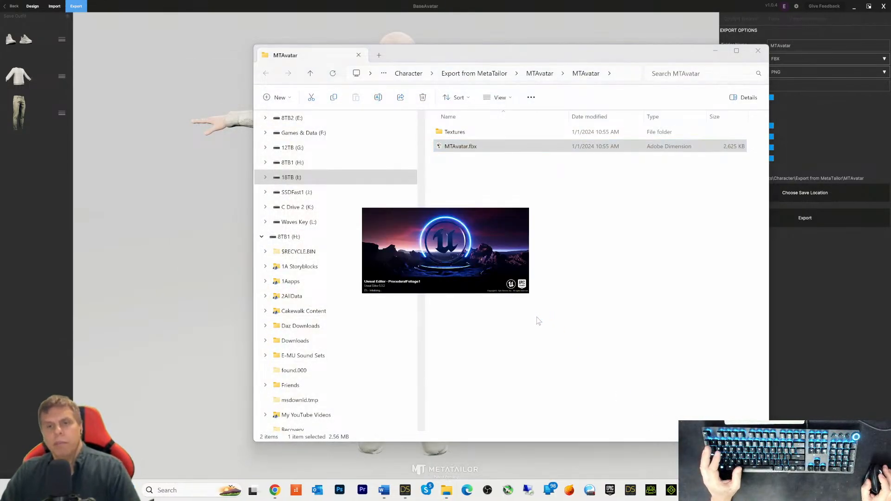
left_click(456, 150)
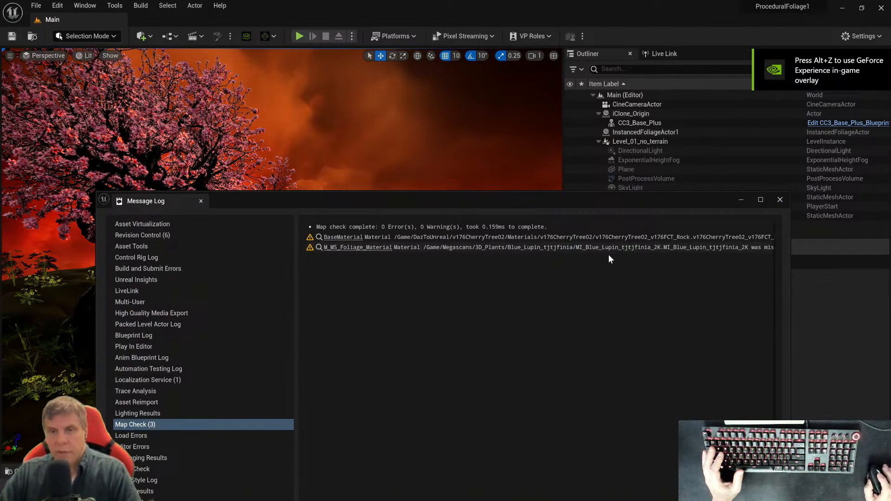
left_click(779, 200)
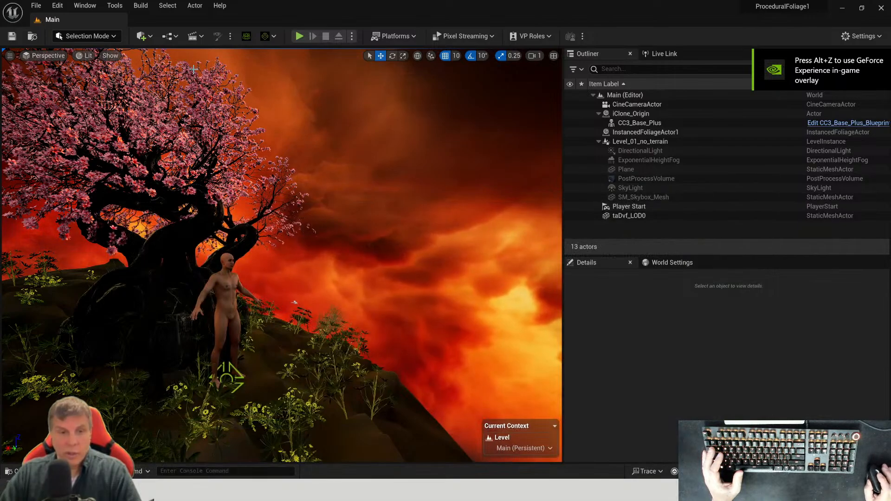
Step: Open the Meta_Tailor1 level from the project's Content folder
left_click(55, 6)
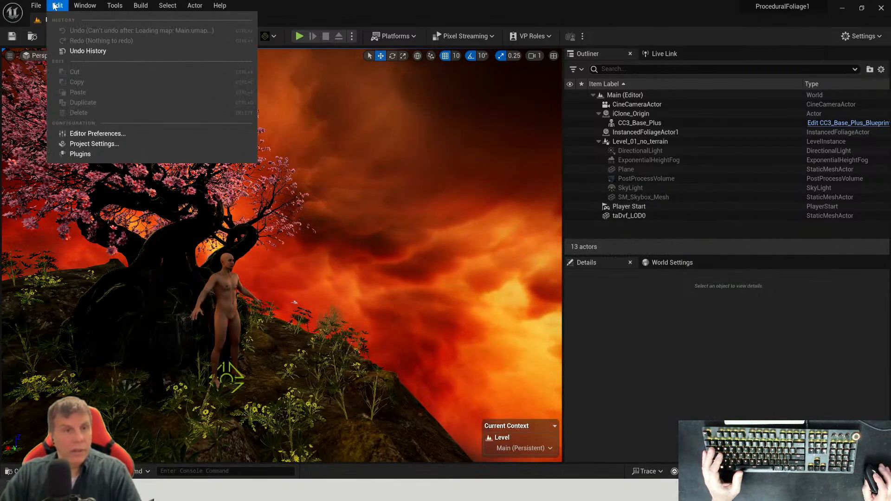
left_click(36, 6)
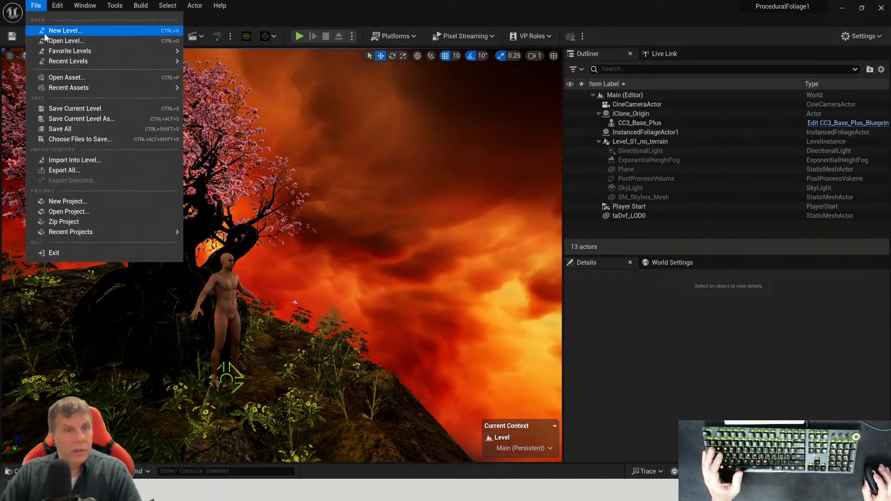
left_click(60, 41)
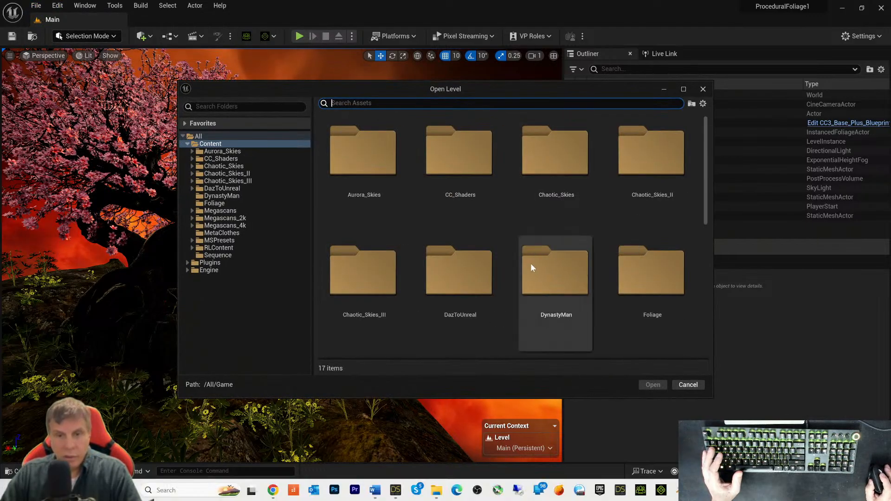
scroll(533, 260, "down", 2)
scroll(557, 270, "down", 4)
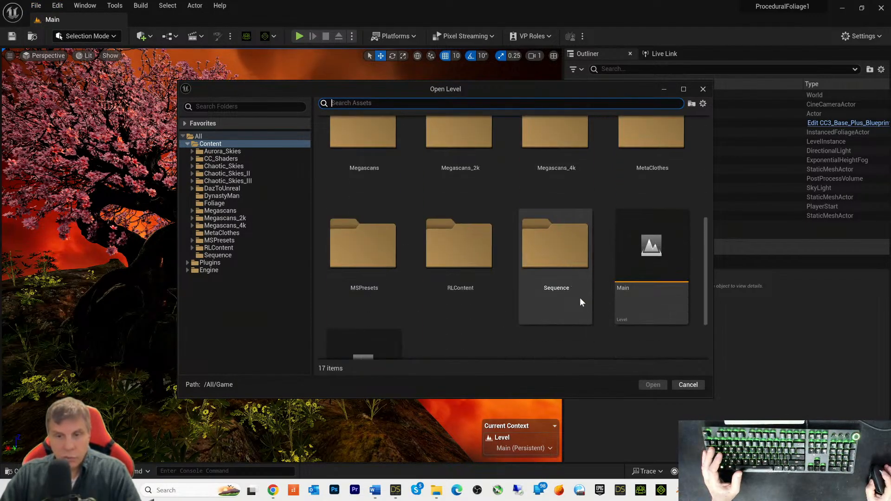
scroll(557, 301, "down", 1)
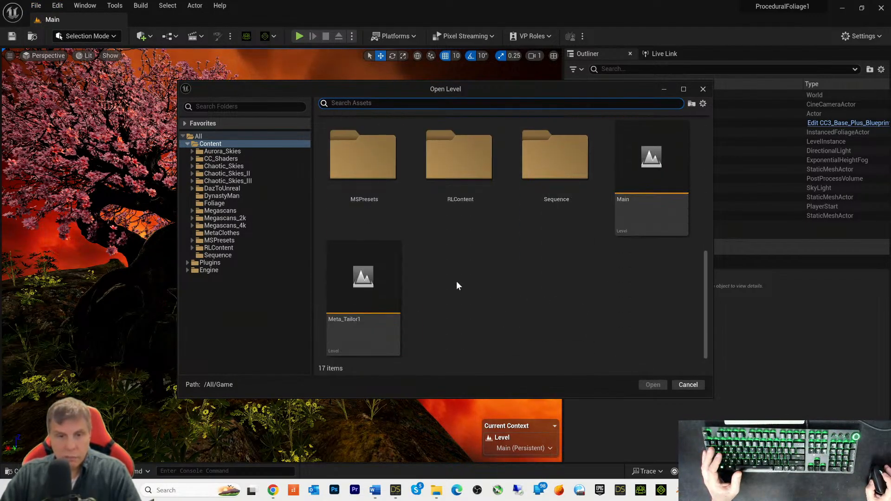
left_click(352, 279)
left_click(650, 383)
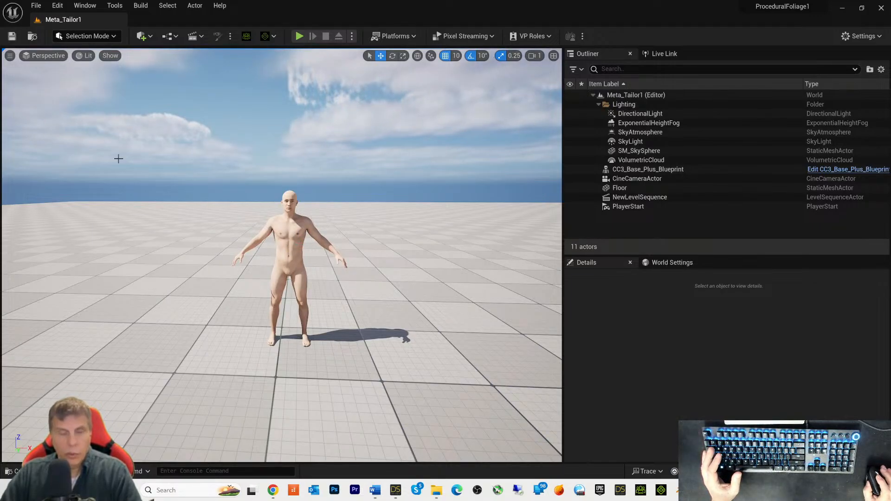
Step: Bring up the project's content drawer and enlarge it to show more of the folders and assets
left_click(36, 6)
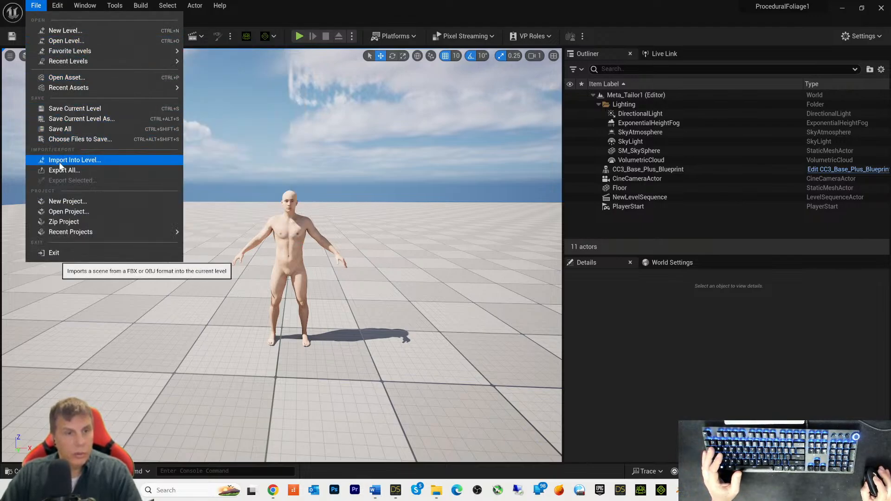
left_click(162, 447)
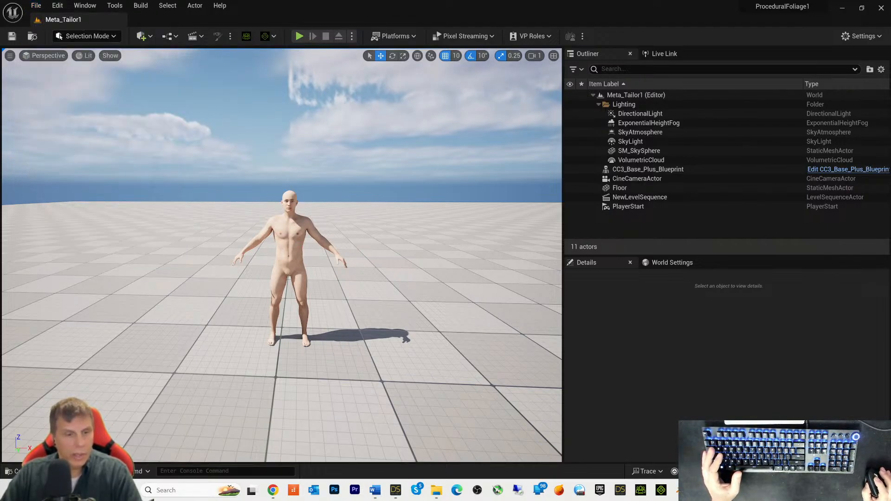
left_click(29, 471)
scroll(167, 152, "down", 3)
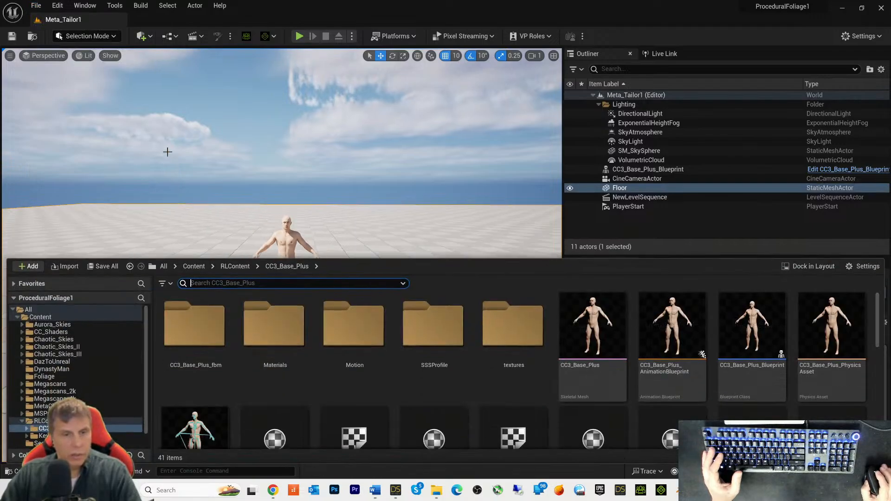
scroll(156, 217, "up", 5)
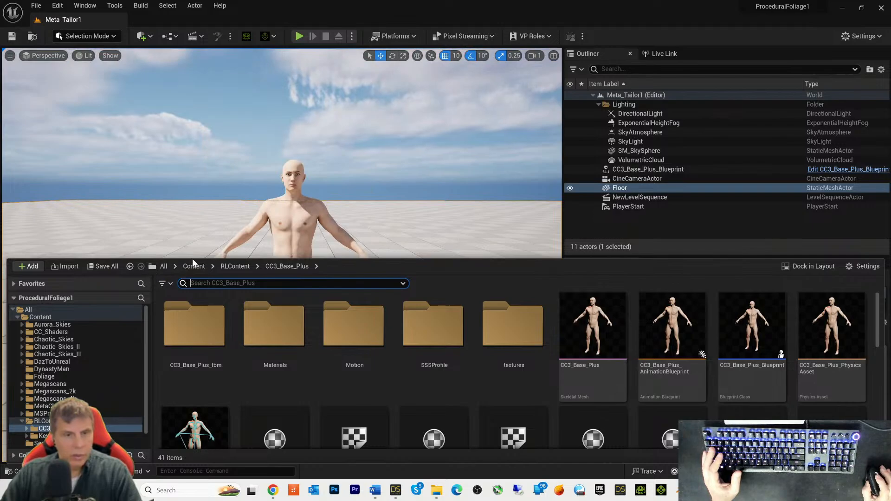
left_click_drag(193, 257, 134, 156)
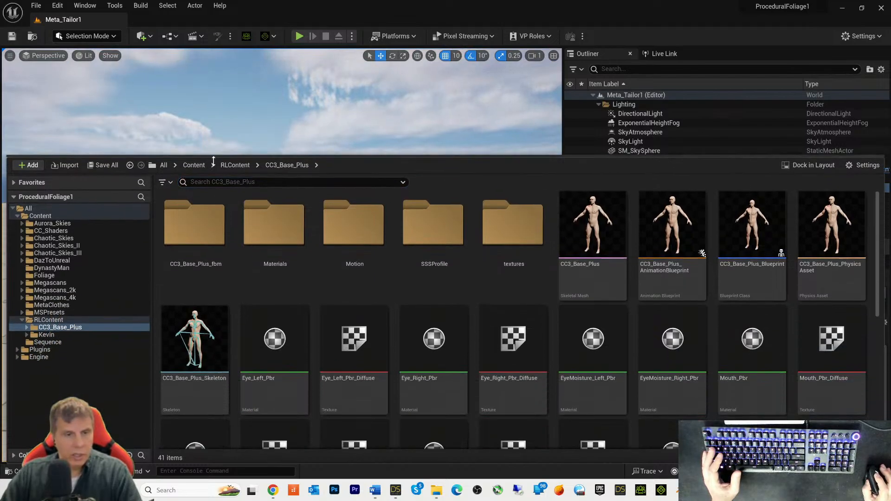
Step: Create a folder named MTAvatar directly under Content and select it as the current folder
right_click(43, 216)
left_click(75, 226)
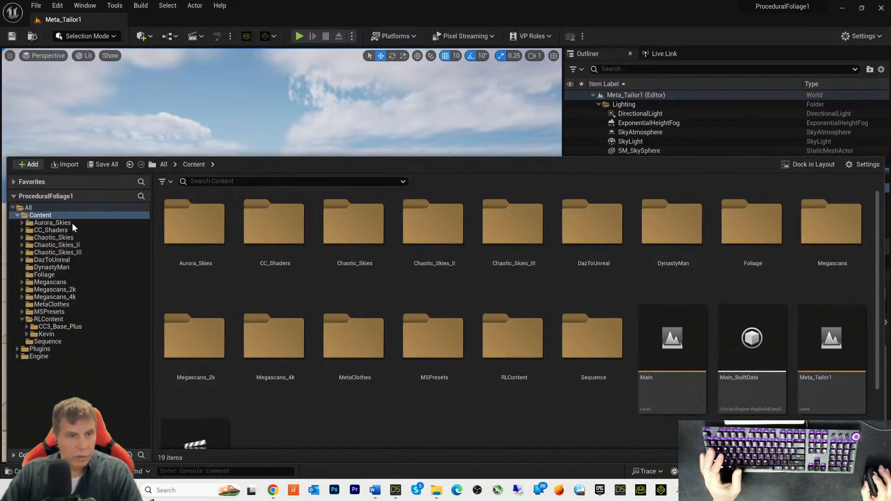
type("MT")
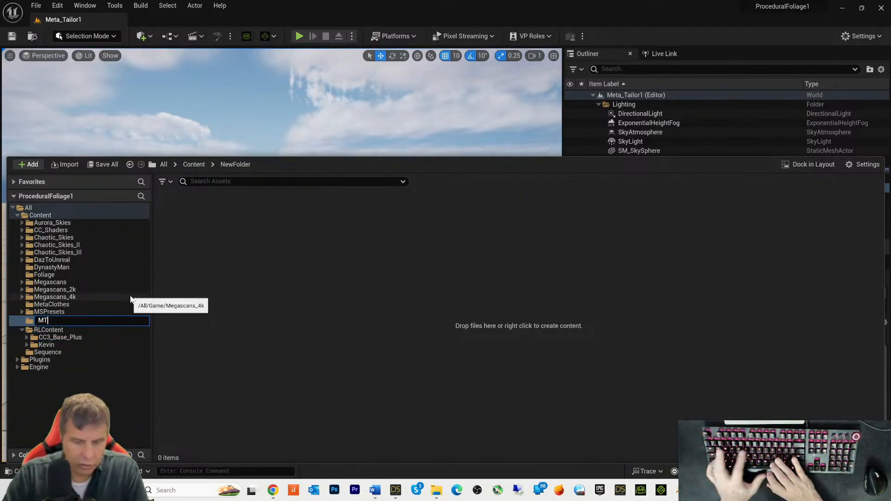
type("Avatar")
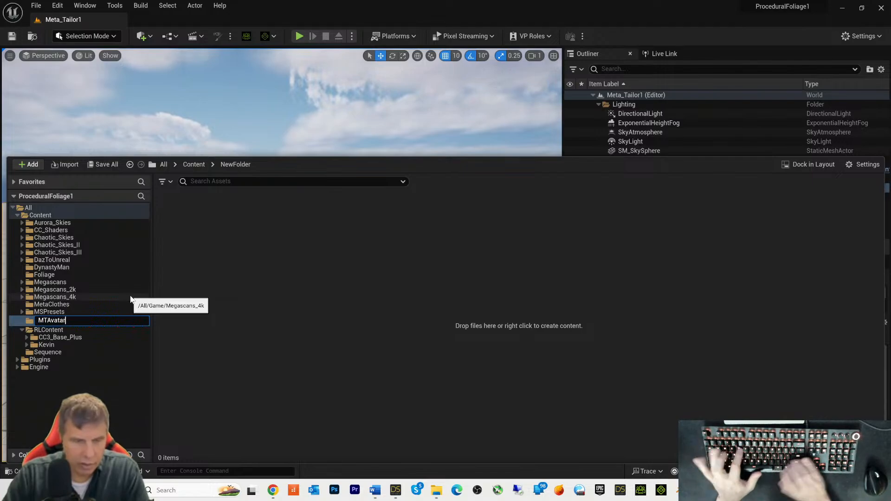
key("Return")
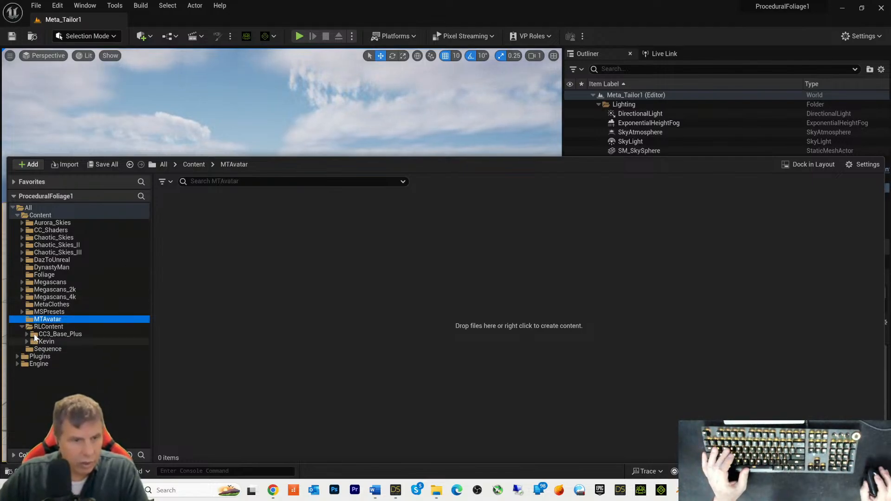
left_click(35, 312)
left_click(35, 319)
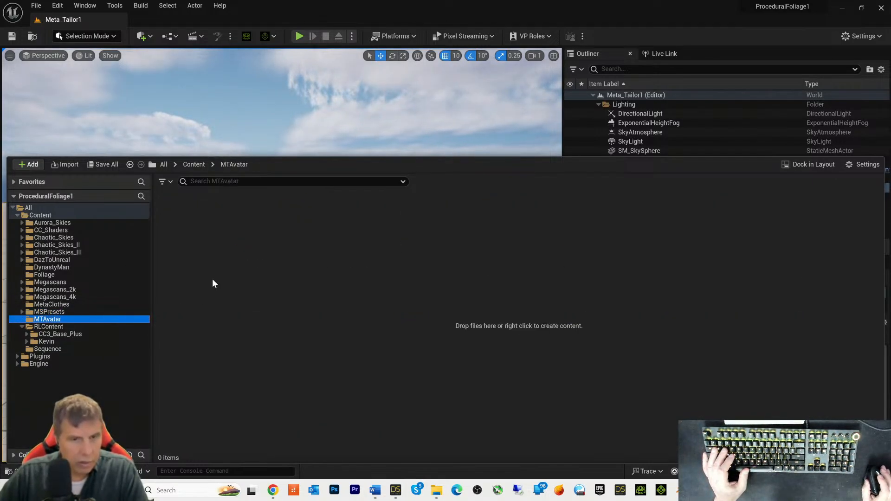
Step: Import all of MTAvatar.fbx from the Export from MetaTailor/MTAvatar/MTAvatar folder into the MTAvatar content folder as a skeletal mesh with the default options
right_click(223, 288)
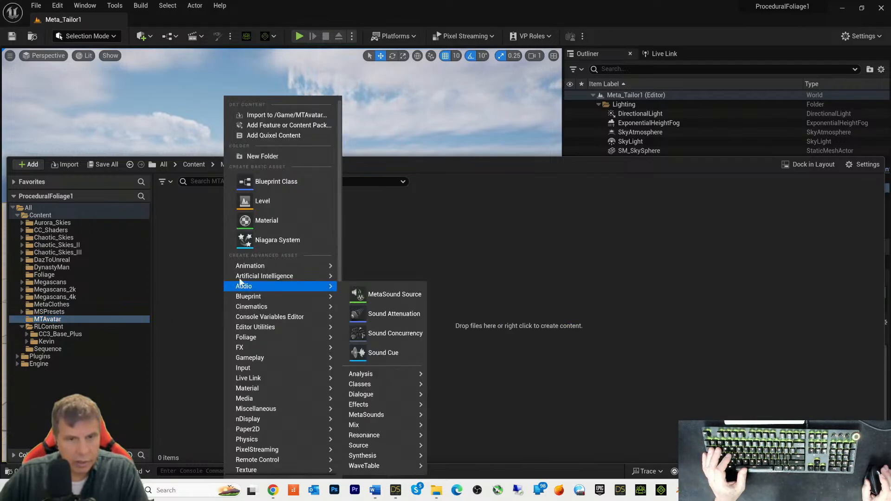
left_click(293, 119)
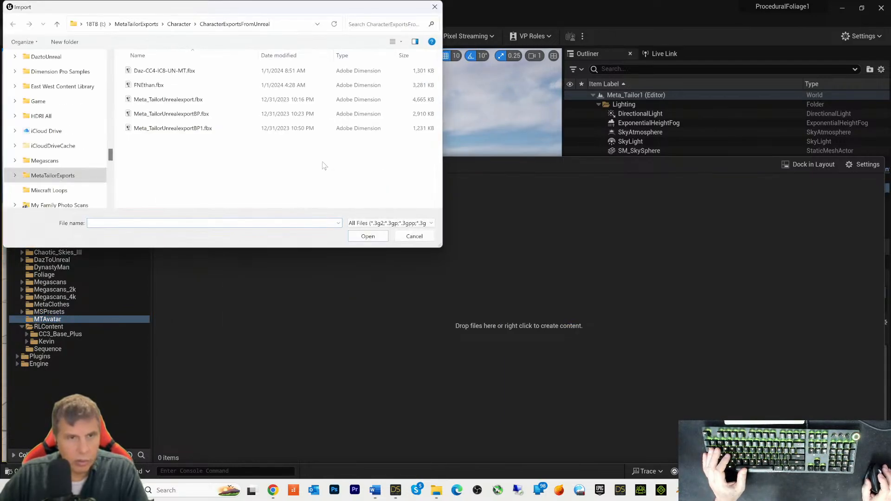
left_click(179, 23)
double_click(156, 87)
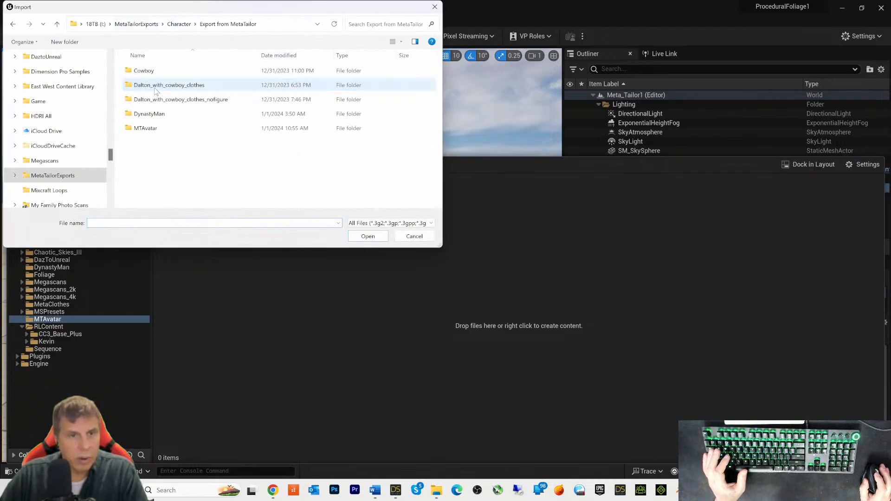
double_click(145, 128)
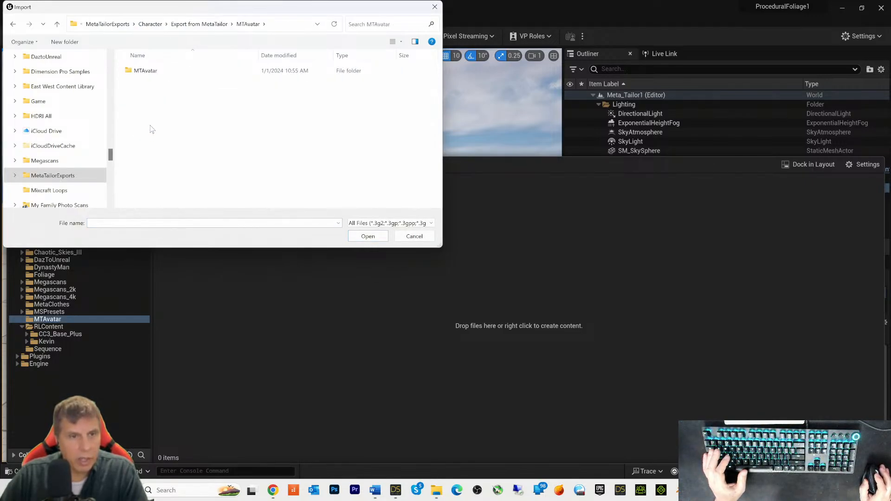
double_click(135, 71)
double_click(149, 85)
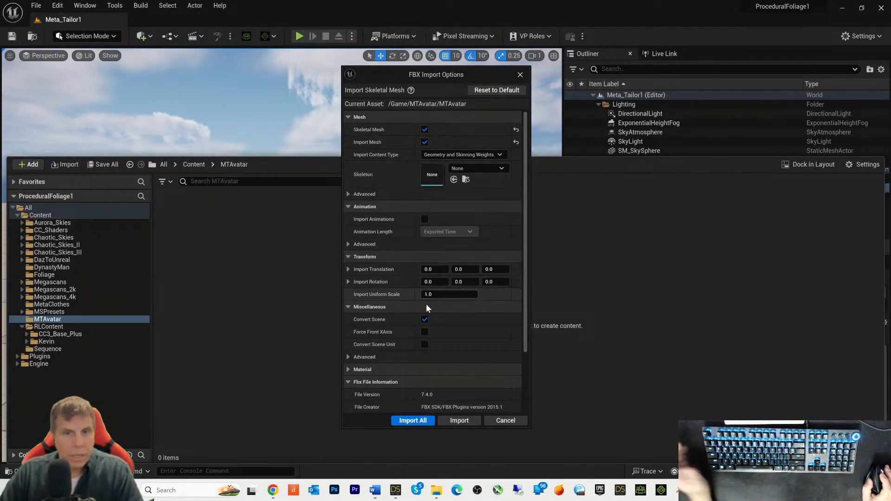
left_click(410, 419)
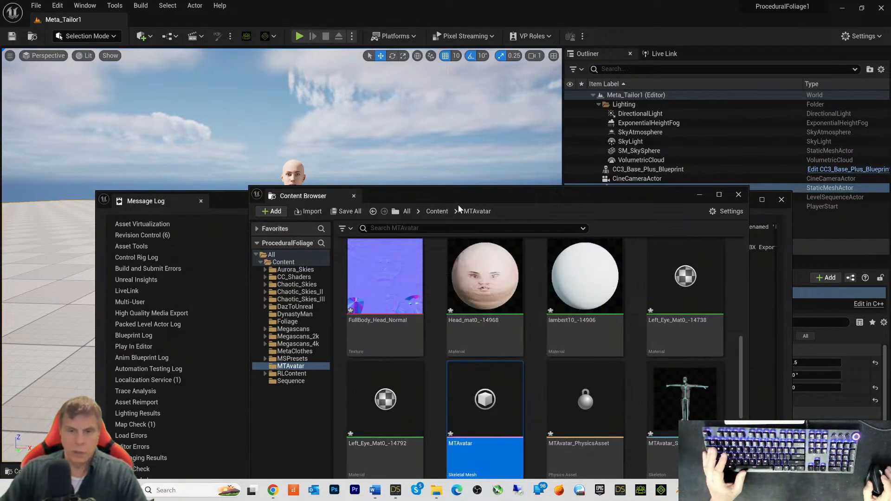
Step: Place the MTAvatar skeletal mesh on the floor beside the existing character at about X -880, Y -300, and close the content browser and message log
left_click_drag(482, 196, 559, 163)
left_click_drag(559, 361, 82, 304)
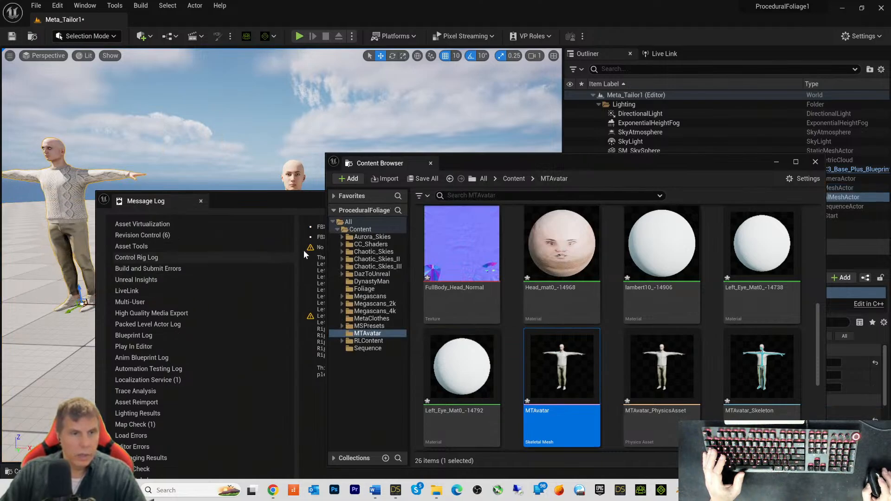
left_click(815, 162)
left_click(780, 201)
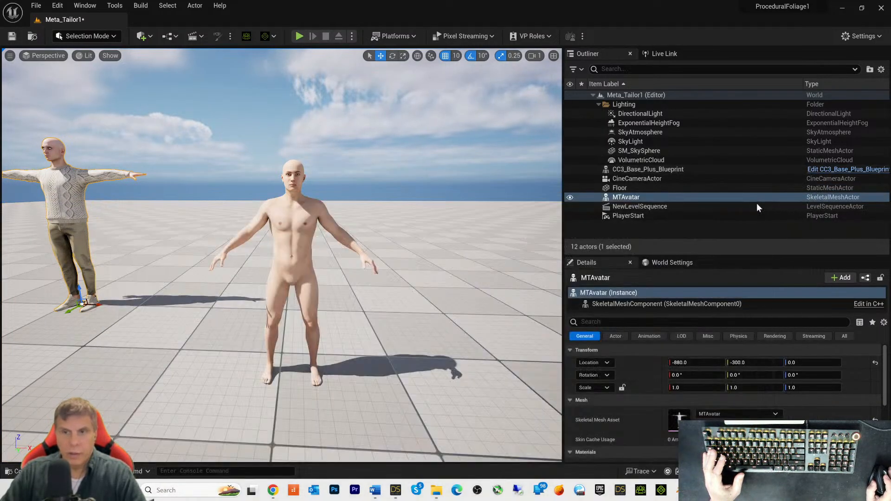
Step: Examine the placed MTAvatar's clothing, face and overall appearance up close and from a distance
right_click_drag(145, 256, 165, 257)
mouse_move(117, 218)
right_mouse_down()
mouse_move(139, 218)
mouse_move(98, 218)
mouse_move(120, 218)
right_mouse_up()
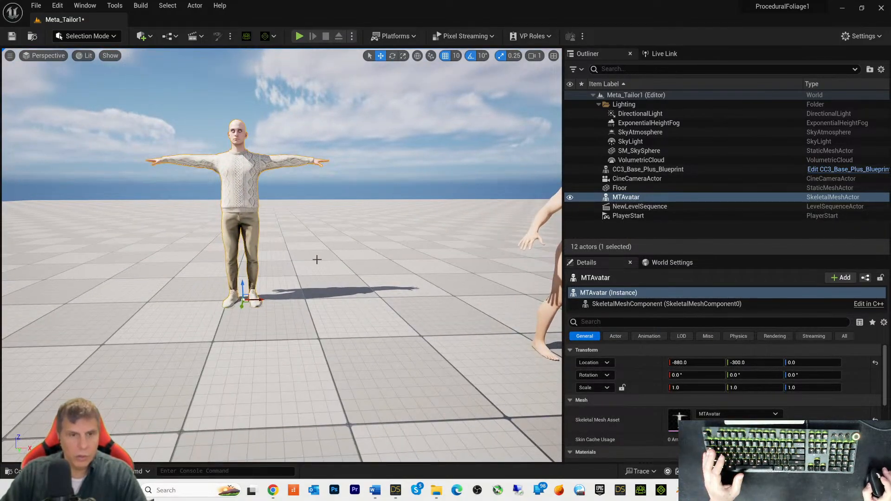
scroll(319, 255, "up", 5)
scroll(312, 224, "down", 5)
right_click_drag(326, 203, 326, 205)
right_click_drag(302, 176, 305, 182)
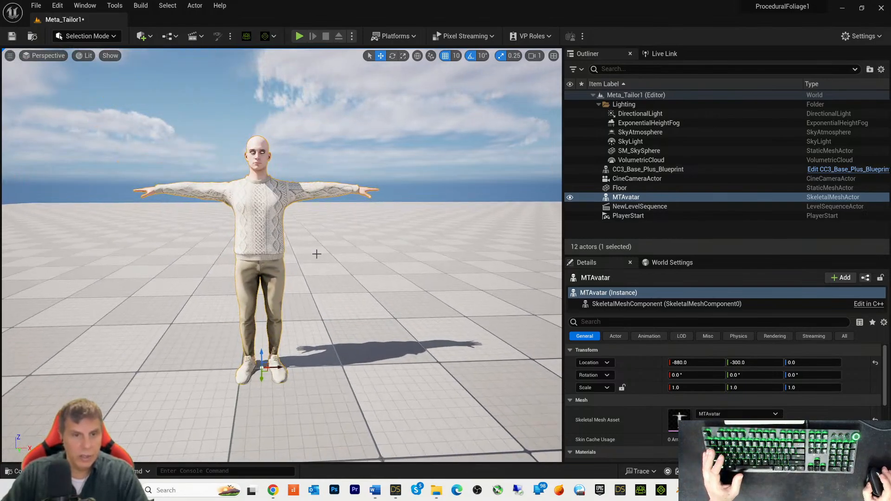
scroll(318, 251, "up", 3)
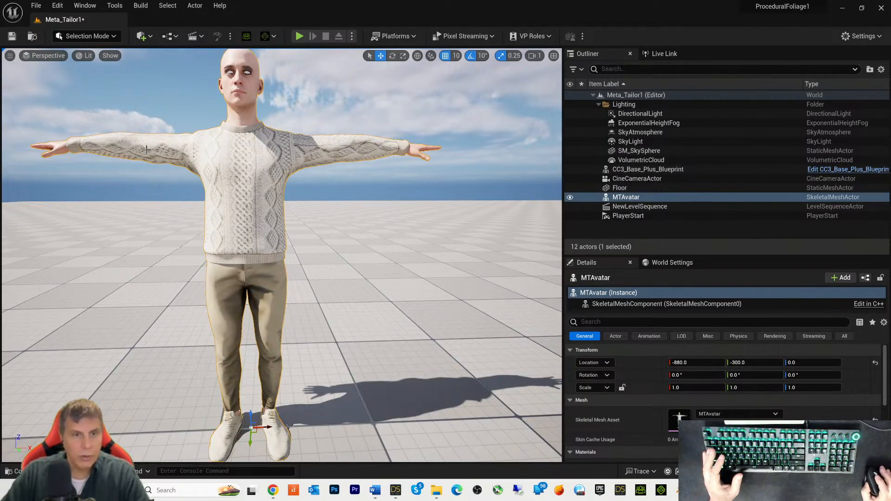
scroll(373, 275, "down", 5)
scroll(372, 274, "up", 5)
scroll(373, 273, "down", 3)
mouse_move(393, 270)
middle_mouse_down()
mouse_move(325, 307)
mouse_move(329, 255)
mouse_move(349, 220)
mouse_move(414, 222)
mouse_move(393, 279)
middle_mouse_up()
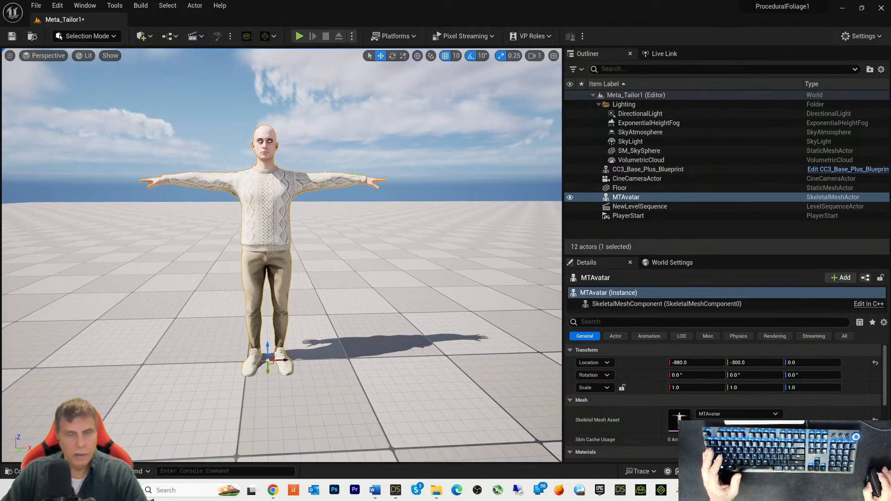
key("q")
right_click_drag(385, 270, 388, 270)
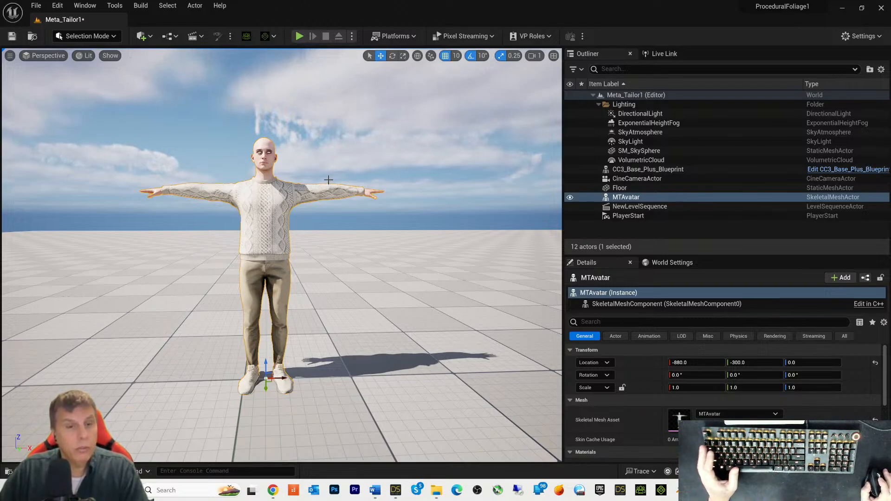
Step: Inspect the knit detail of the MTAvatar's sweater and the fit of its trousers up close and at full height
scroll(309, 227, "up", 8)
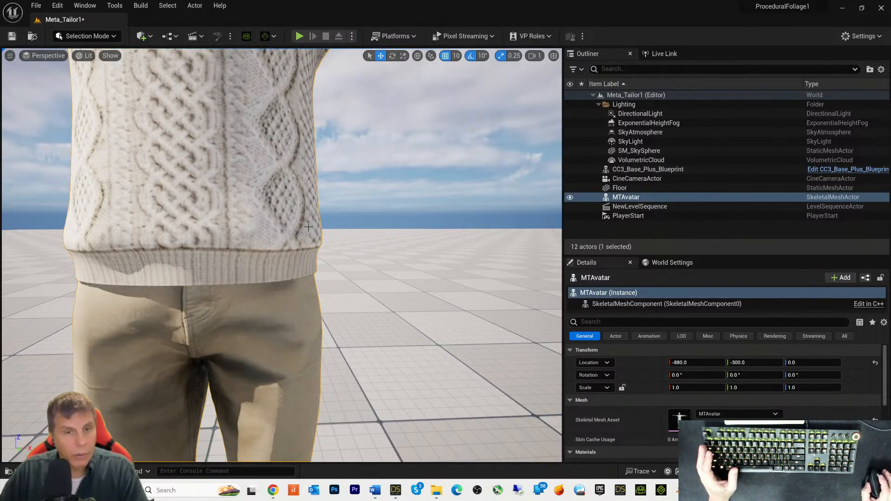
scroll(309, 218, "down", 5)
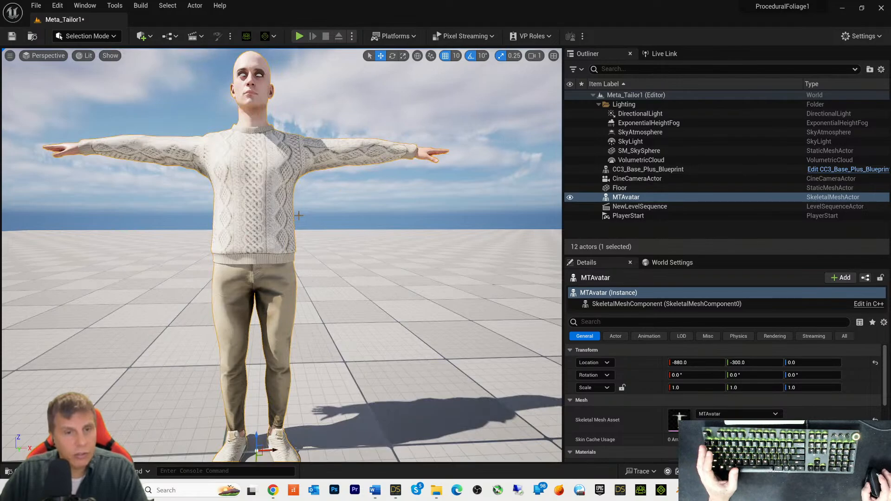
scroll(299, 213, "up", 5)
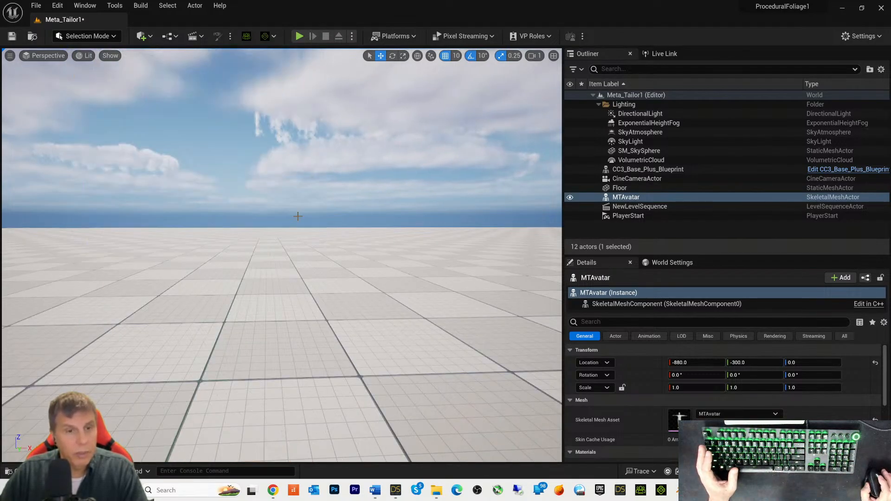
key("f")
middle_click_drag(336, 177, 385, 109)
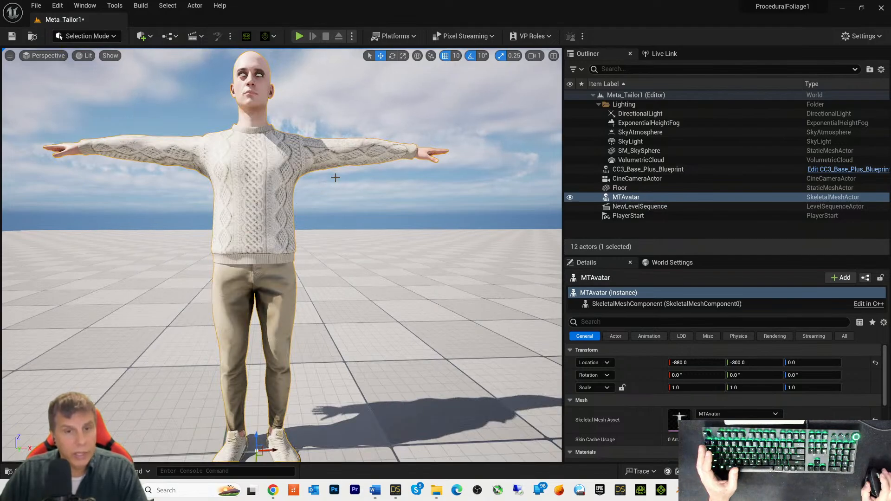
middle_click_drag(211, 242, 339, 268)
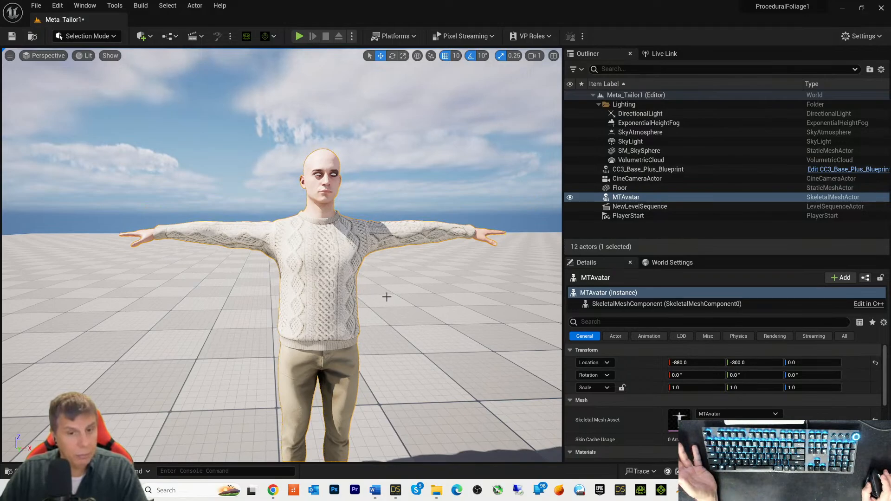
scroll(386, 296, "down", 4)
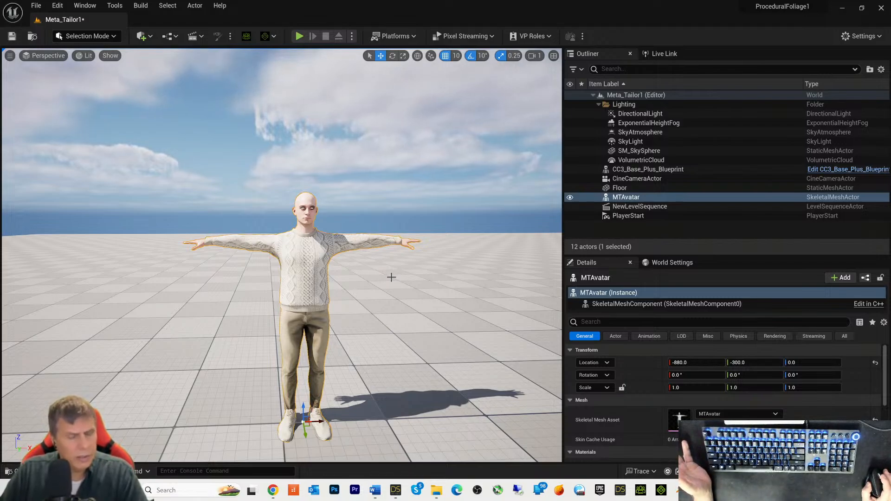
middle_click_drag(403, 274, 404, 296)
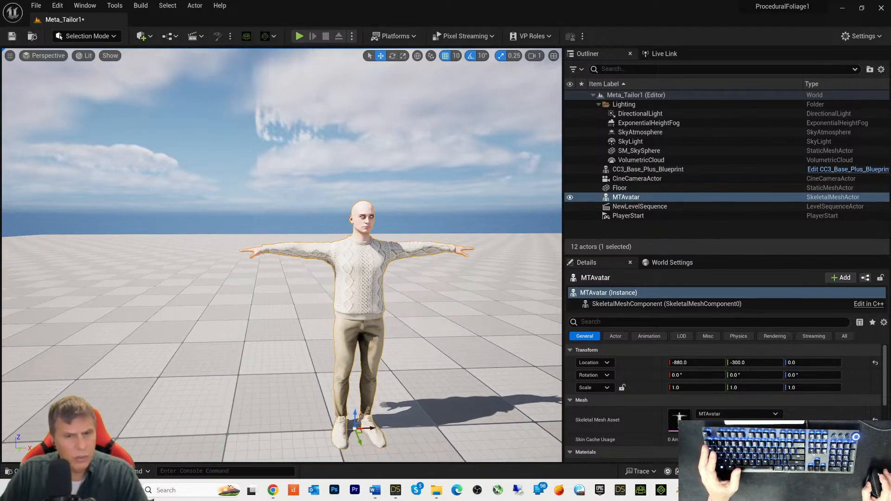
scroll(406, 300, "up", 5)
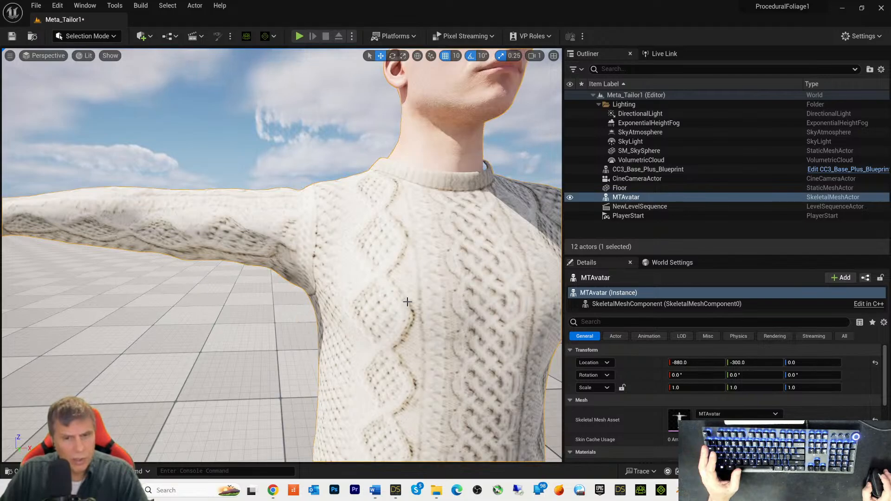
scroll(408, 284, "down", 5)
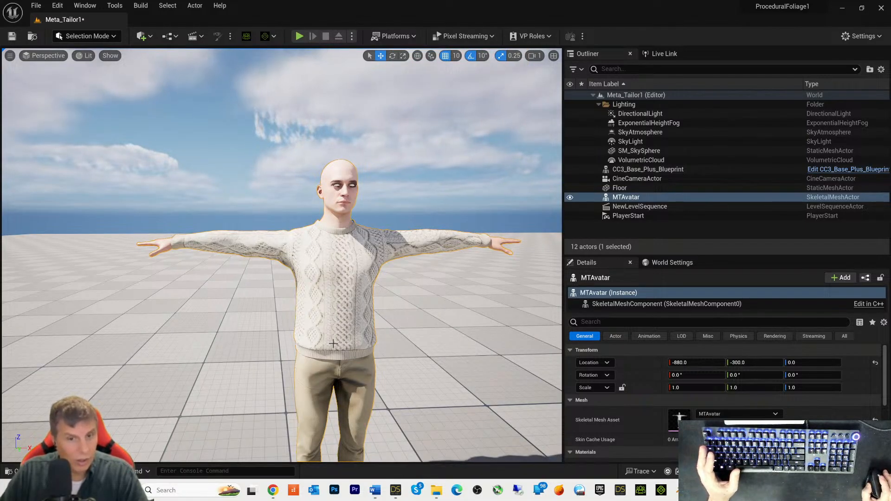
mouse_move(414, 323)
middle_mouse_down()
mouse_move(377, 313)
mouse_move(487, 316)
mouse_move(487, 177)
mouse_move(487, 348)
mouse_move(412, 317)
middle_mouse_up()
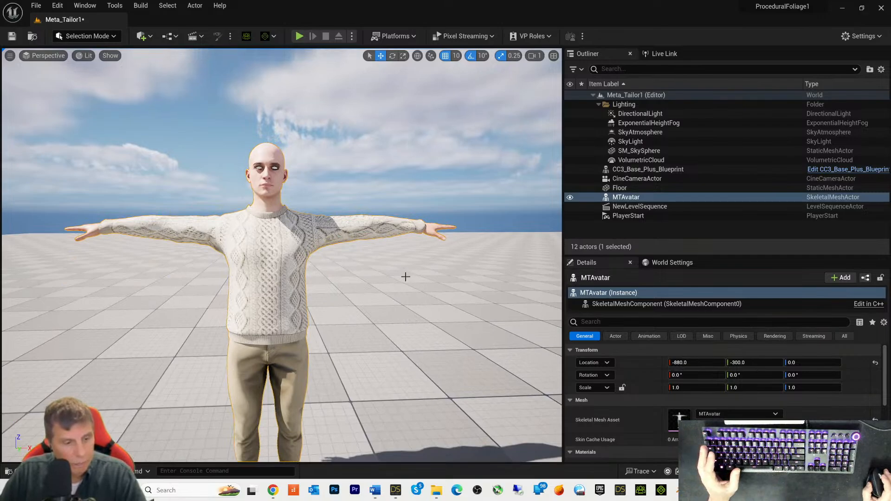
mouse_move(403, 270)
right_mouse_down()
mouse_move(404, 279)
mouse_move(374, 253)
mouse_move(399, 295)
mouse_move(396, 270)
right_mouse_up()
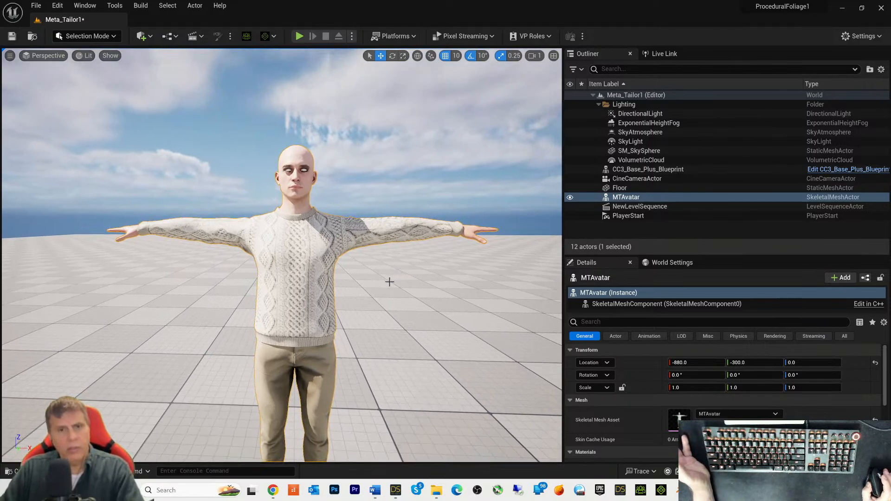
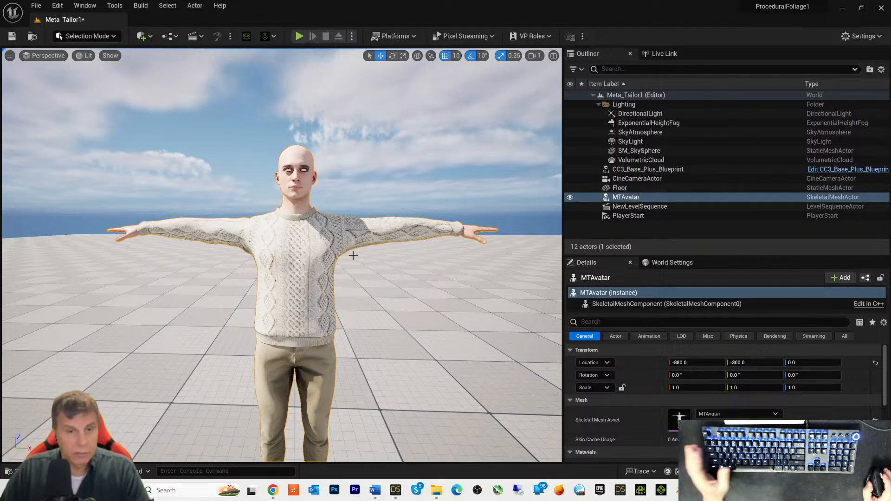
scroll(353, 255, "down", 3)
scroll(353, 254, "up", 4)
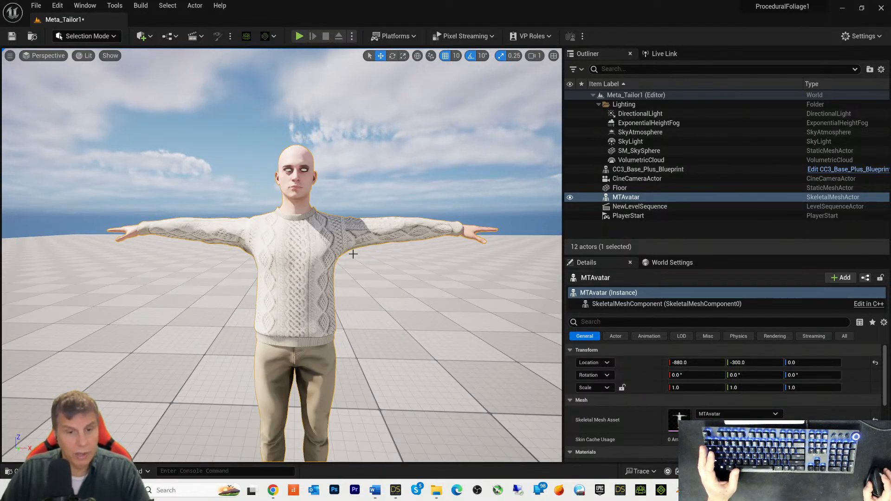
scroll(353, 253, "down", 2)
mouse_move(356, 261)
right_mouse_down()
mouse_move(360, 243)
mouse_move(356, 259)
right_mouse_up()
middle_click_drag(338, 237, 338, 281)
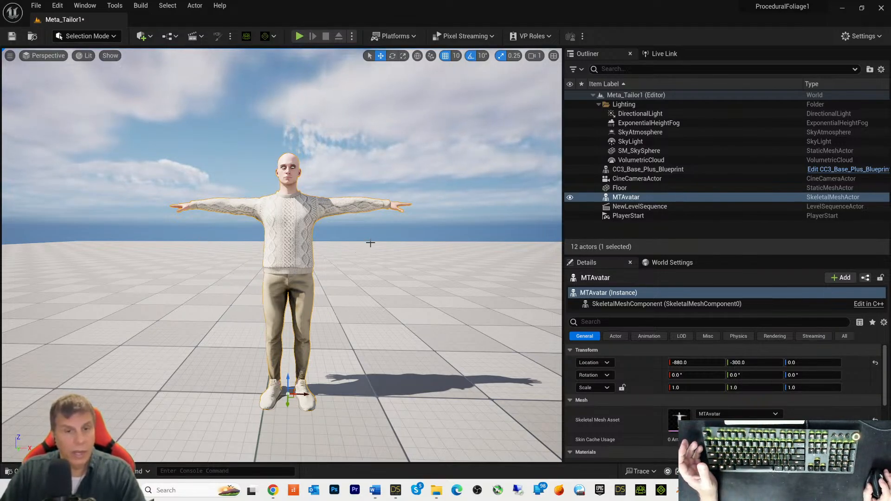
middle_click_drag(390, 266, 364, 279)
mouse_move(389, 266)
right_mouse_down()
mouse_move(374, 272)
mouse_move(393, 253)
right_mouse_up()
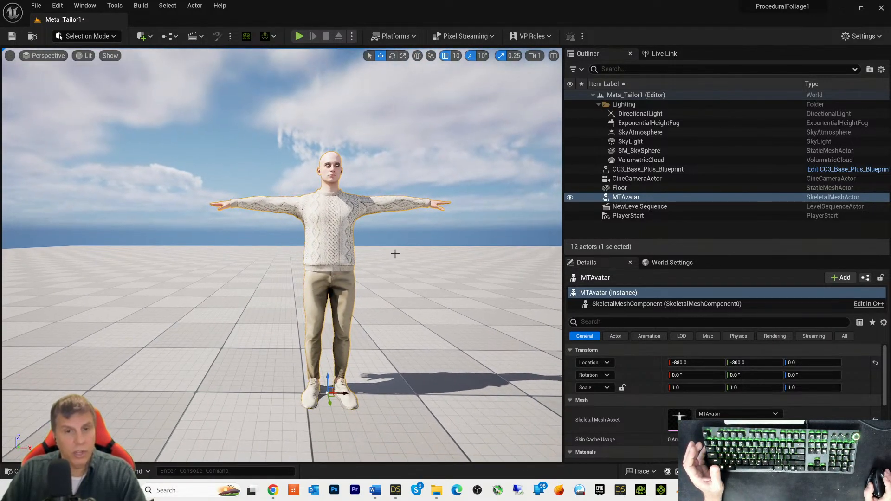
middle_click_drag(400, 235, 394, 265)
scroll(394, 264, "up", 5)
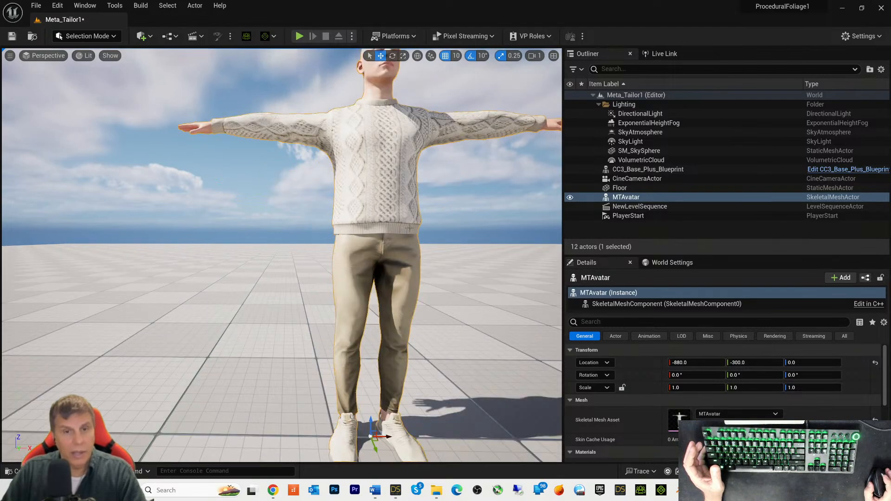
key("f")
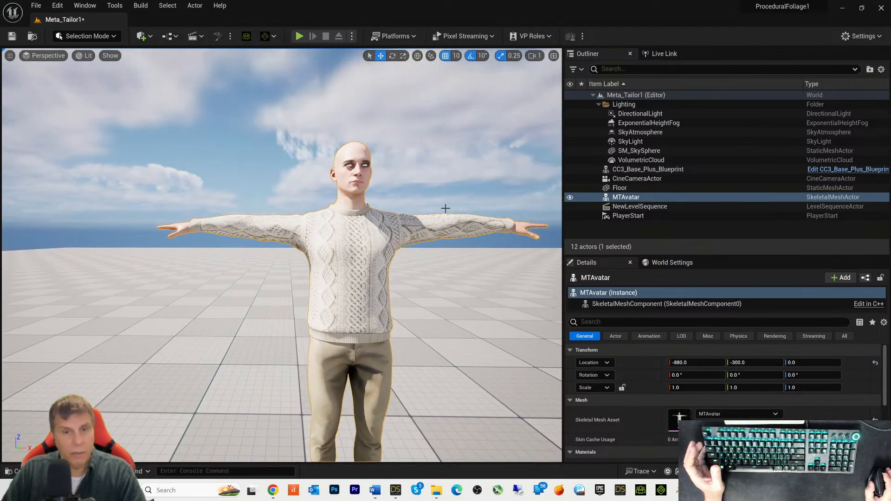
scroll(450, 172, "down", 1)
scroll(449, 171, "up", 3)
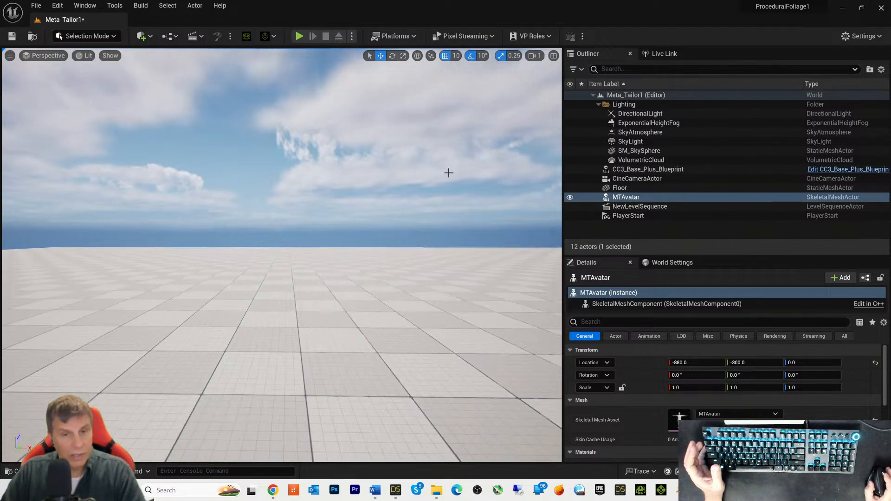
scroll(449, 173, "down", 1)
scroll(452, 173, "down", 4)
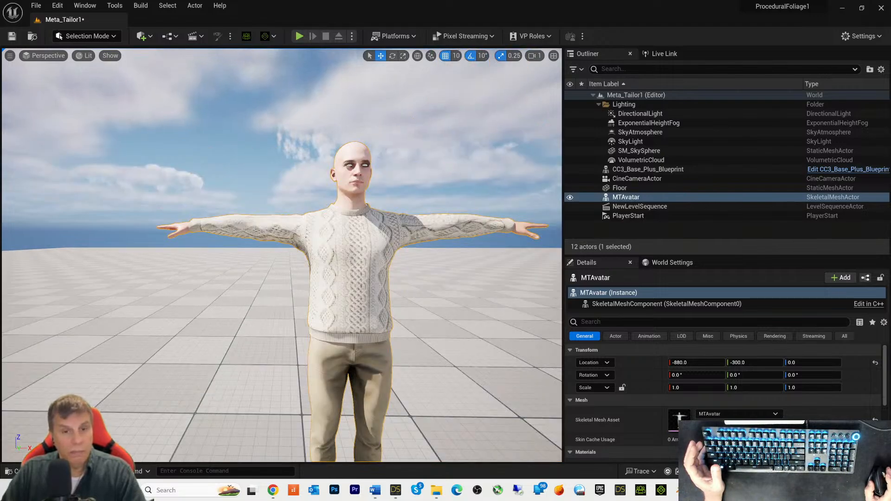
scroll(452, 173, "up", 1)
middle_click_drag(463, 167, 431, 188)
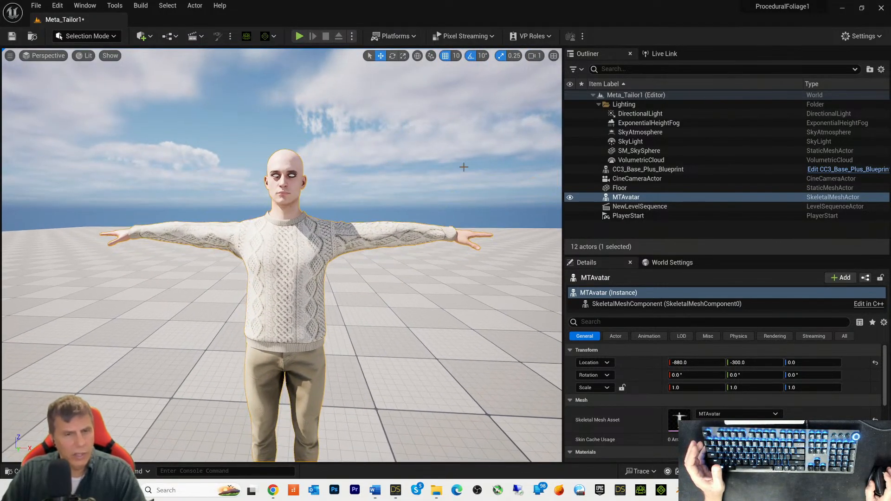
scroll(430, 188, "up", 2)
scroll(431, 188, "down", 2)
right_click_drag(412, 199, 368, 202)
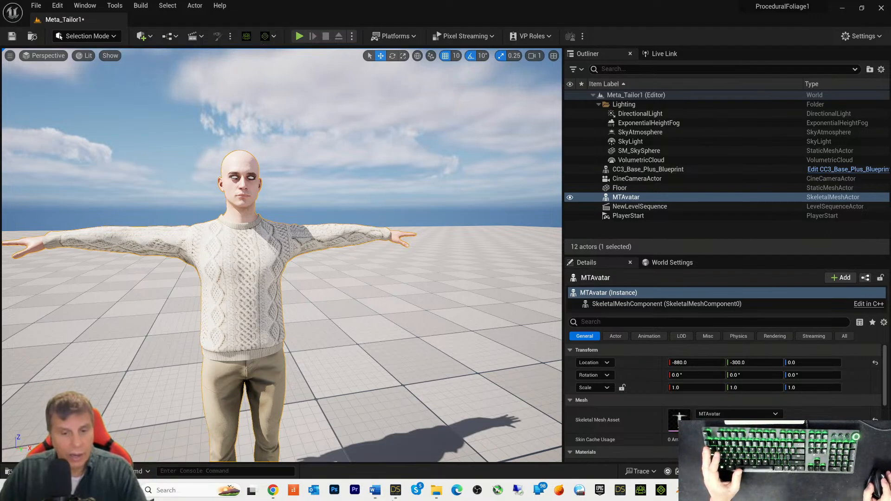
Step: Switch to the open Rendering Cinematic Videos document in Word and create a new blank document
mouse_move(374, 494)
left_click(425, 440)
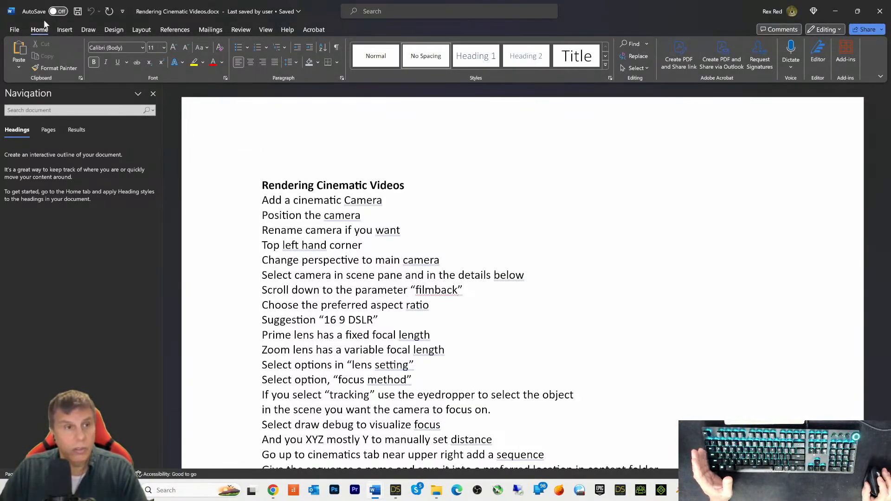
left_click(14, 29)
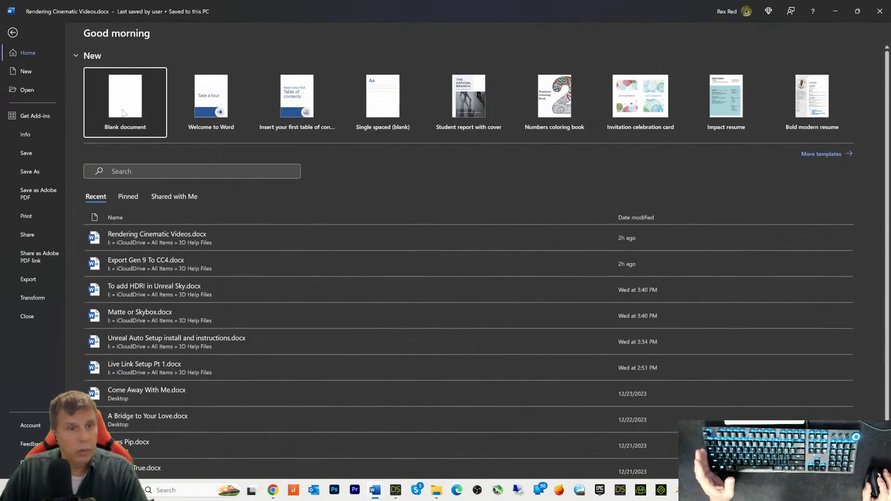
left_click(122, 93)
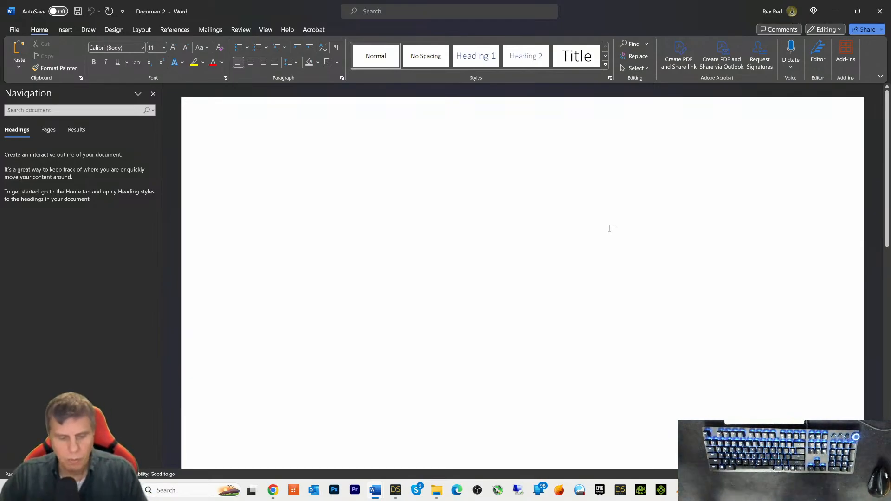
type("Export")
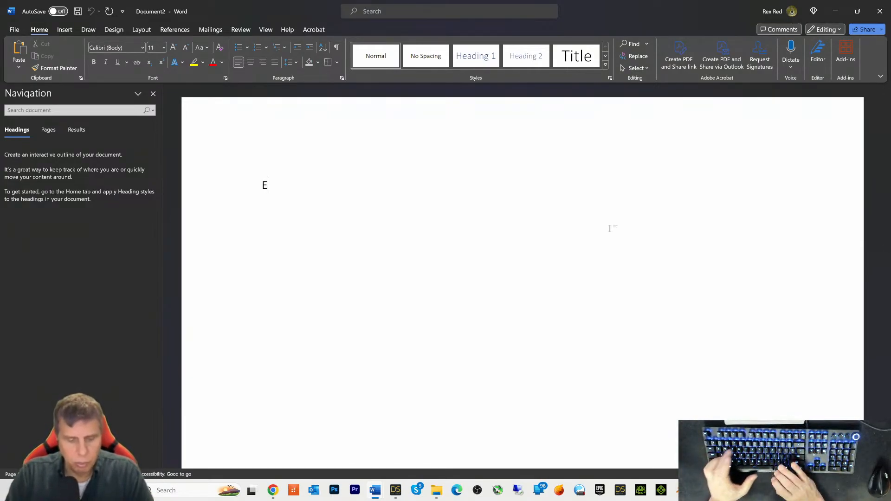
key("BackSpace")
key("BackSpace")
key("BackSpace")
key("BackSpace")
key("BackSpace")
key("BackSpace")
key("BackSpace")
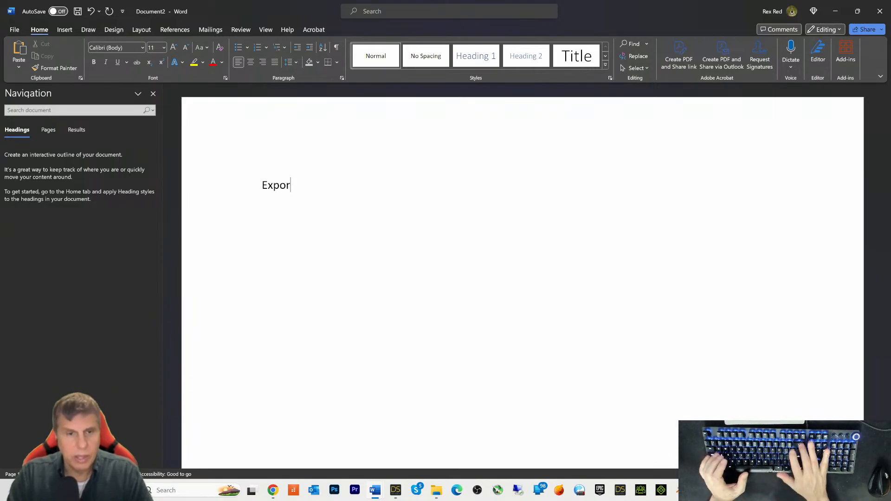
Step: Write "Open MetaTailor" as the first line of the blank document
type("Open")
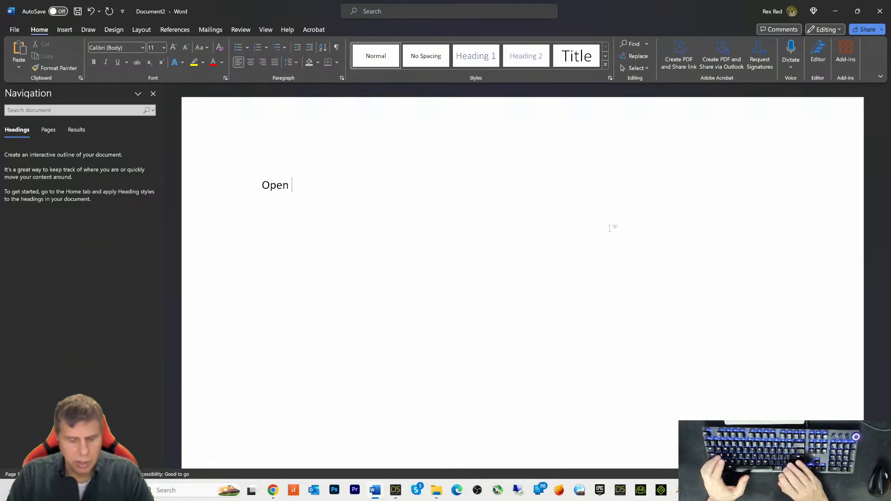
type(" Meta")
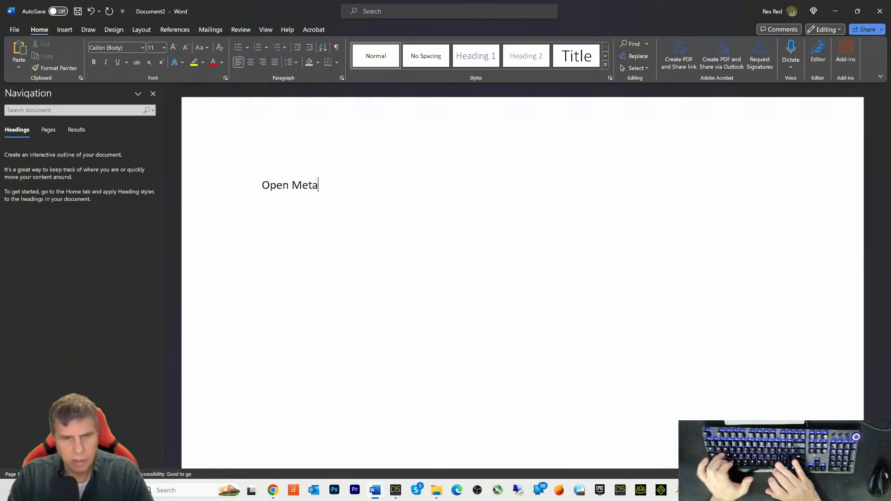
key("BackSpace")
key("BackSpace")
type("tTailor")
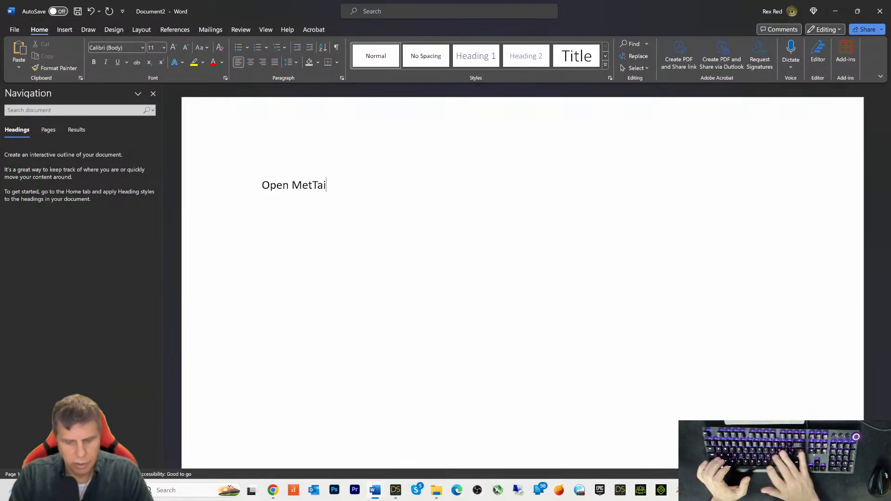
key("Left")
key("Left")
key("Left")
type("a")
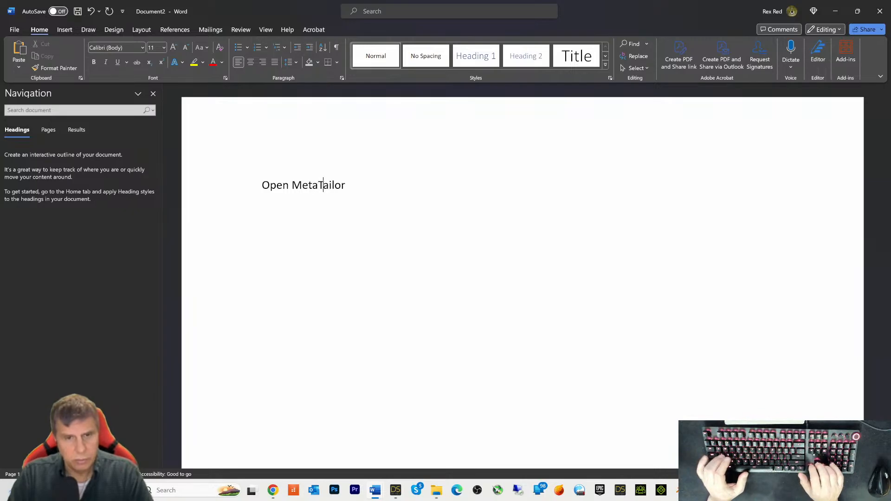
key("Right")
key("Right")
key("Right")
key("Return")
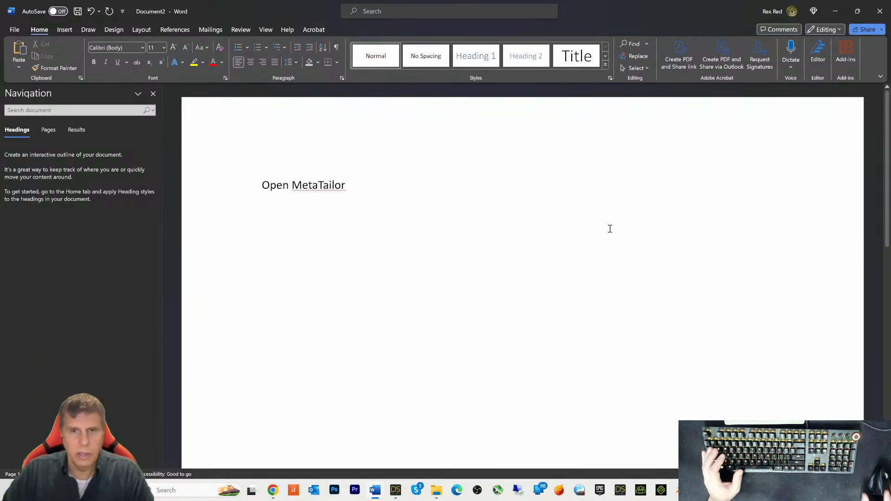
Step: Apply the No Spacing style to the text and add a second line reading "Put MetaCharacter figure into the scene"
left_click(424, 68)
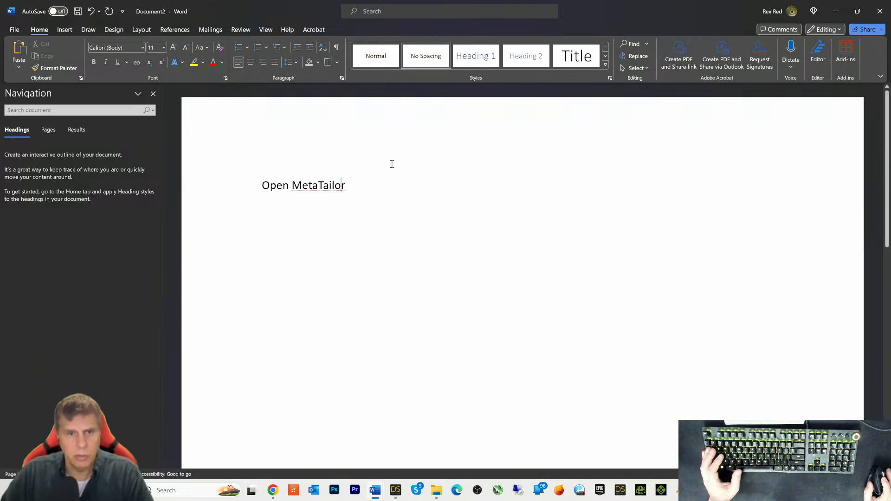
key("Return")
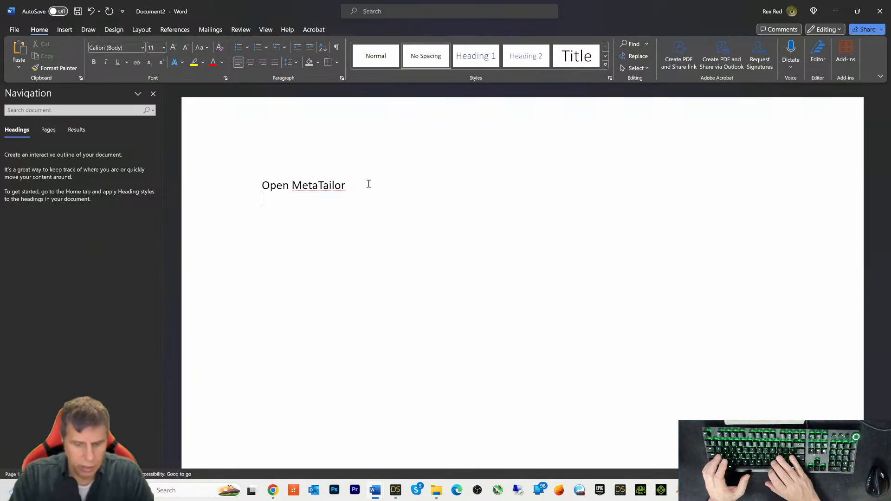
type("Put MetaC")
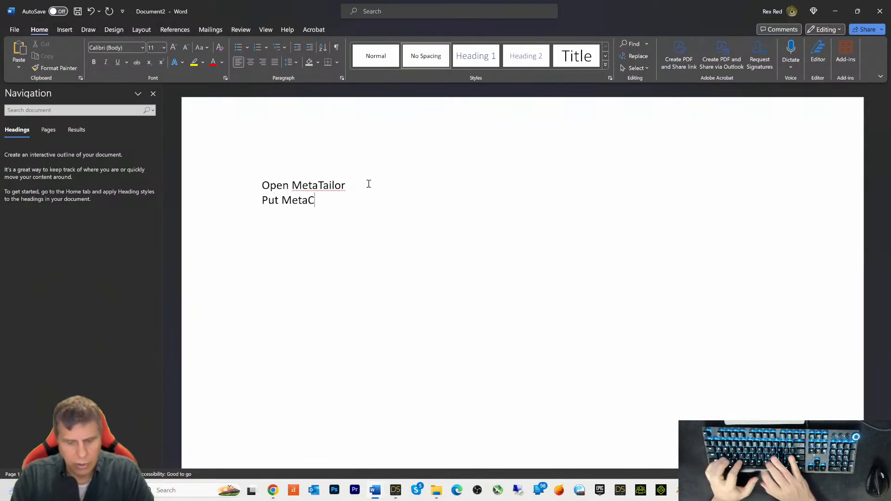
type("hara")
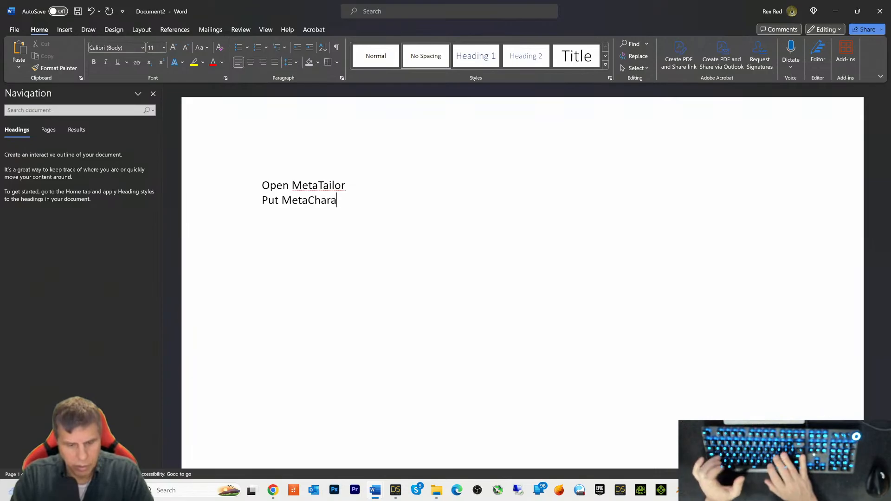
type("cterbo")
key("BackSpace")
key("BackSpace")
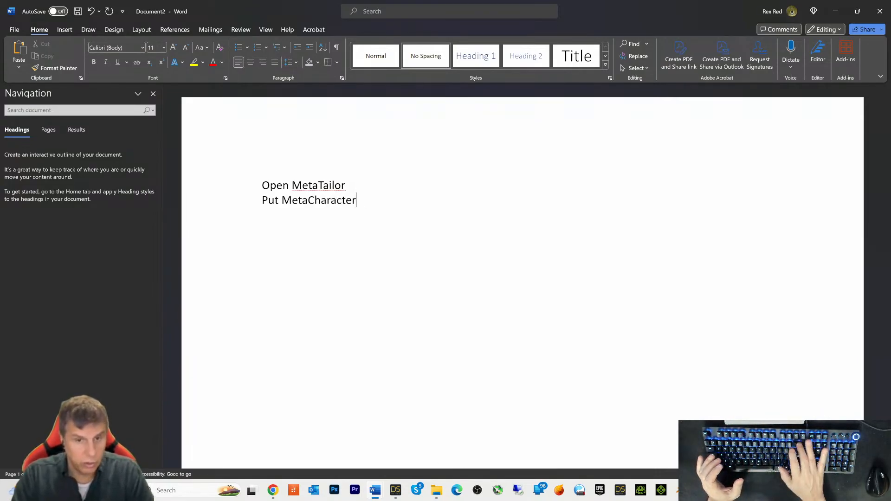
type("figu")
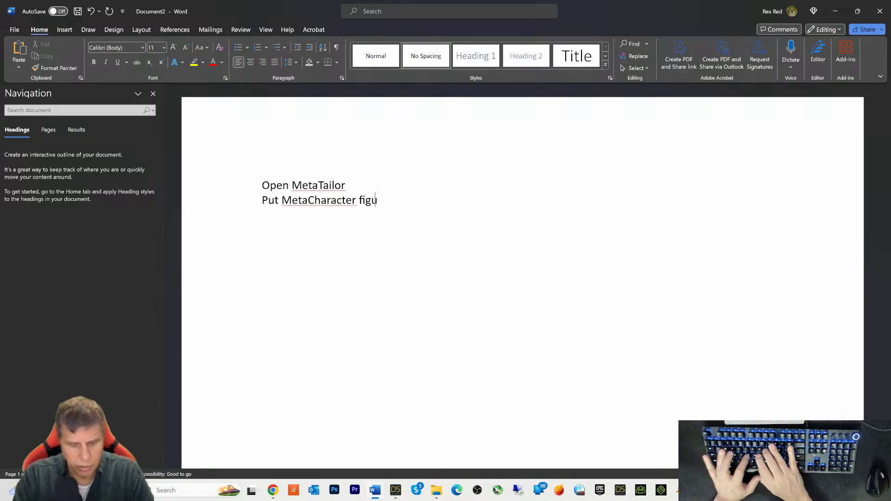
type("re into the scene")
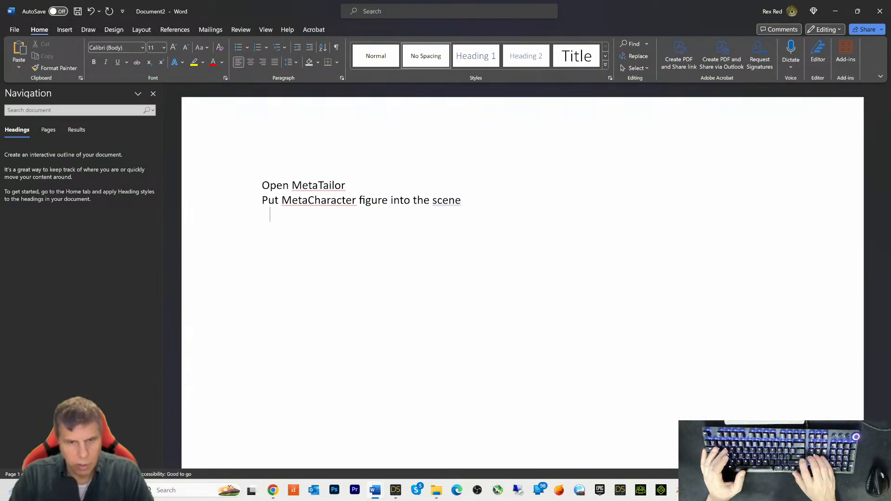
Step: Insert the word "Unreal" before "MetaCharacter" in the second line
key("Right")
key("Right")
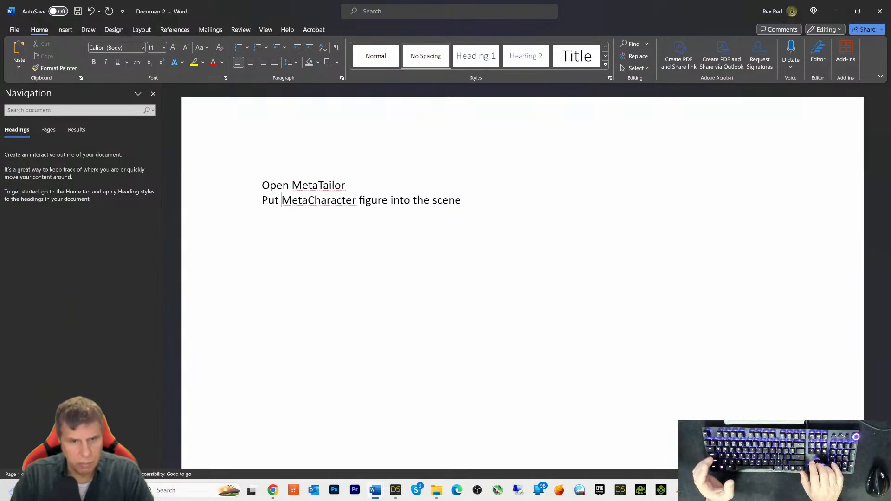
type("Unreal")
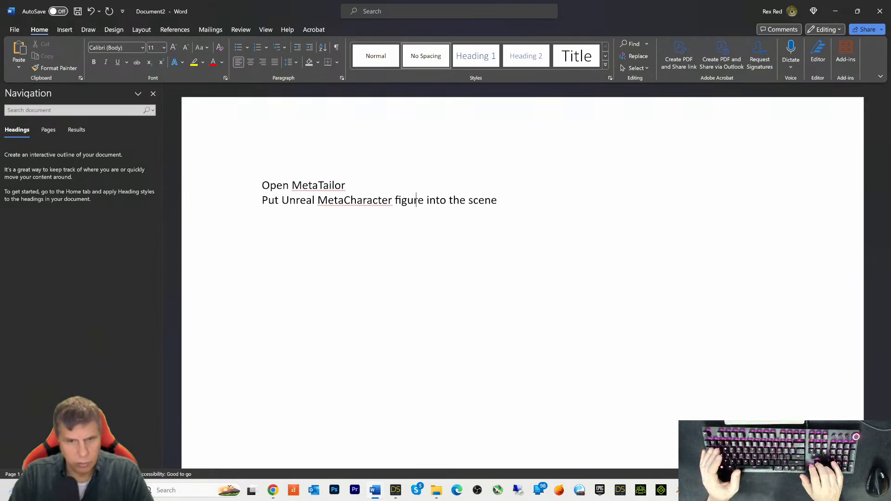
key("End")
Step: Add two more lines reading "Export clothing from Daz" and "Fit clothing on Meta Figure"
key("Return")
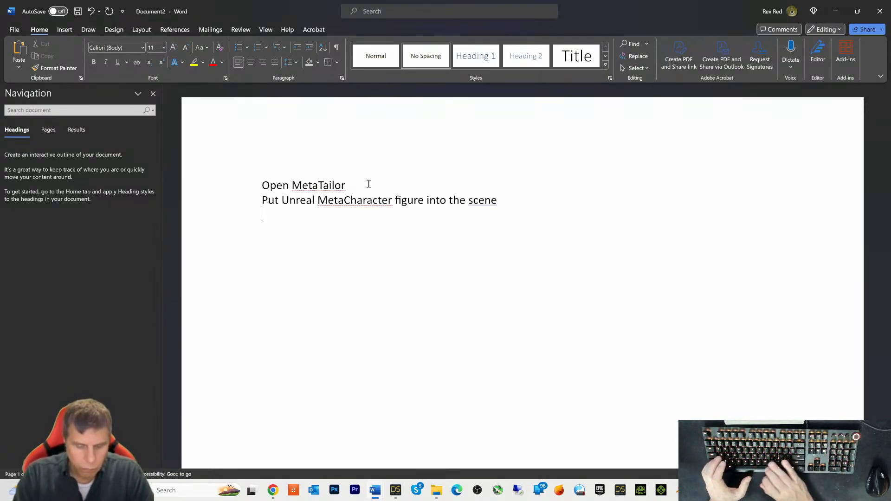
type("Export ")
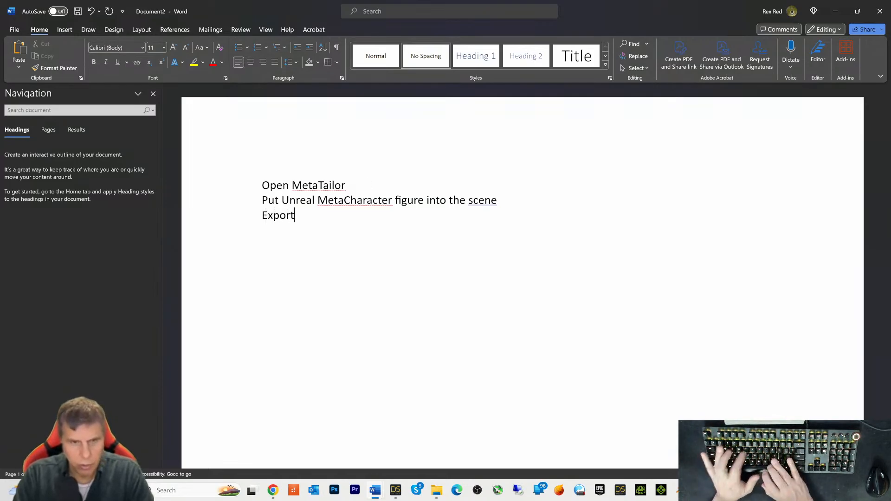
type("clothing ")
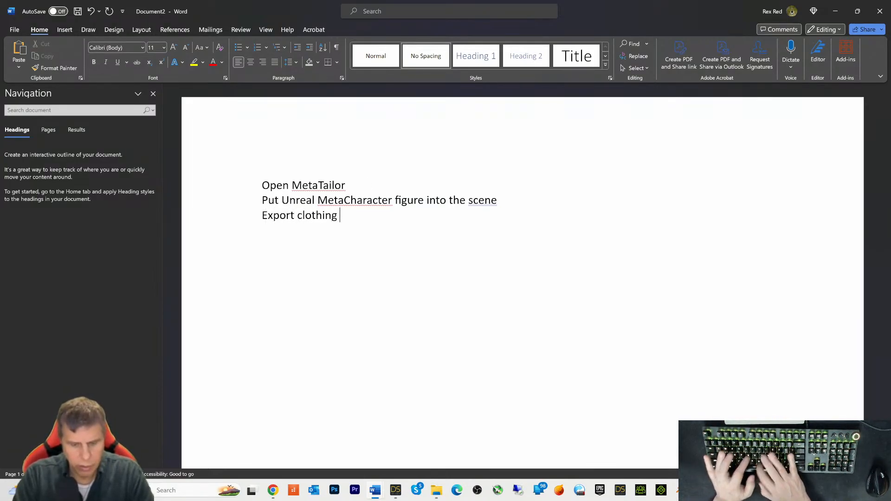
type("from Das")
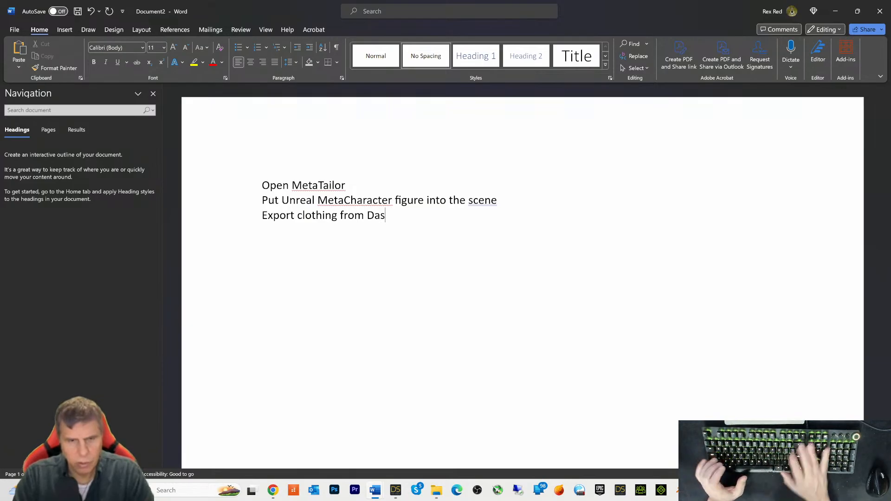
key("BackSpace")
type("z")
key("Return")
type("Fit clothing on Meta Figure ")
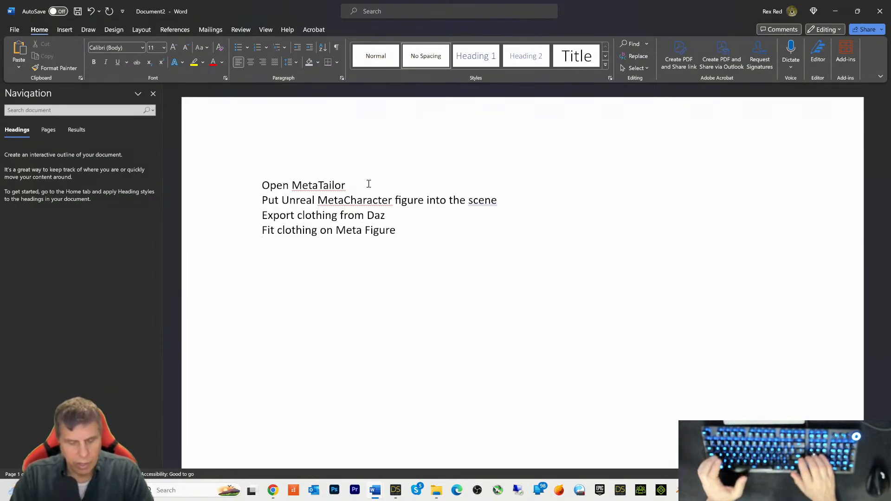
Step: Start a fifth line with the text "Export Clothing from Me"
type("Export")
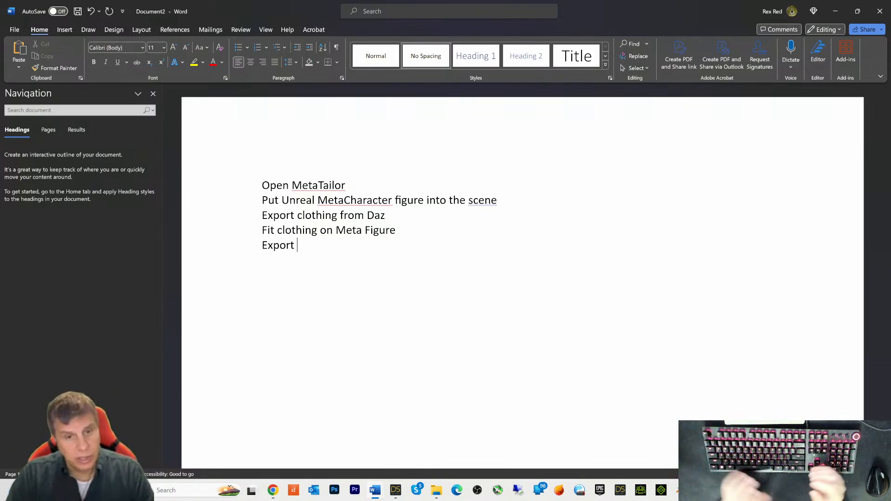
type("C")
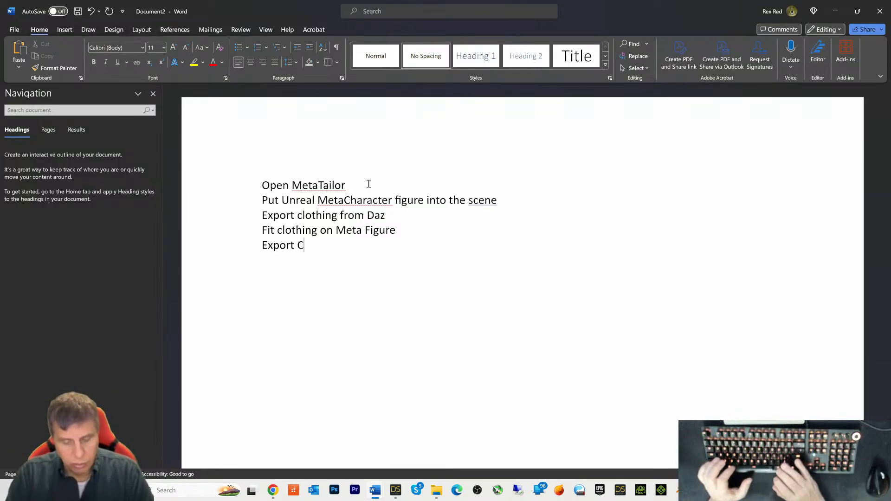
type("lothing")
key("BackSpace")
key("BackSpace")
key("BackSpace")
key("BackSpace")
key("BackSpace")
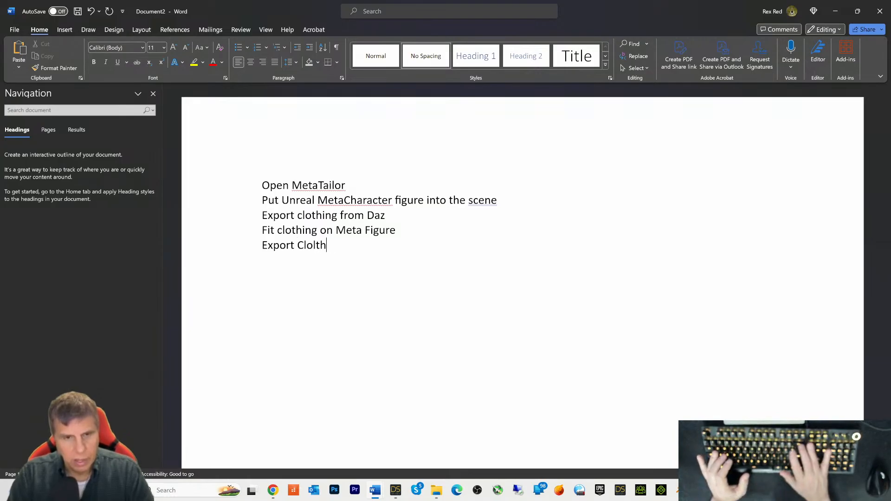
key("BackSpace")
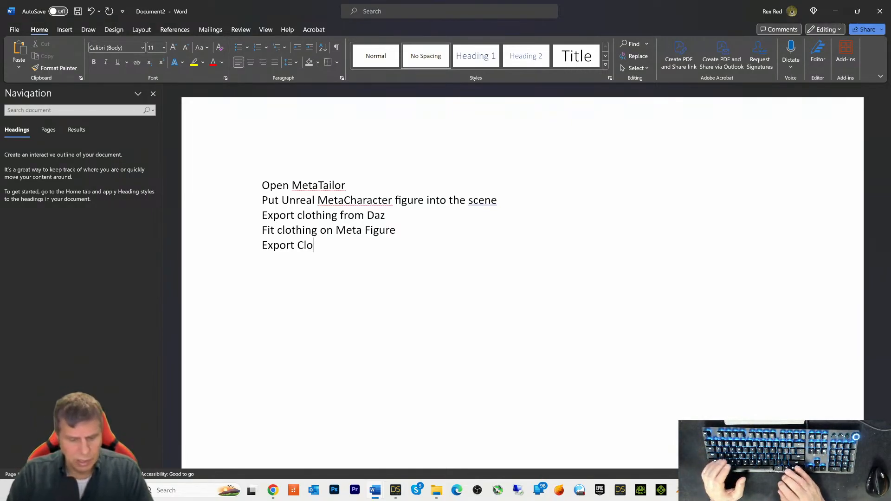
type("thing f")
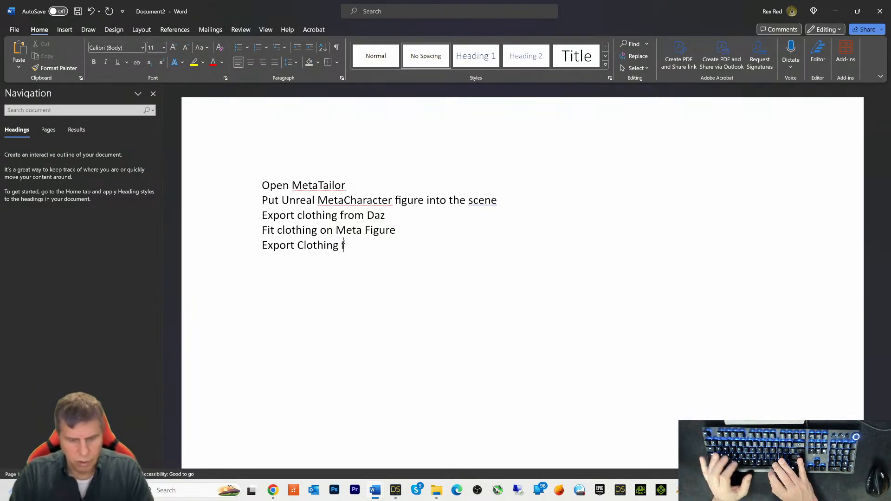
type("rom Met")
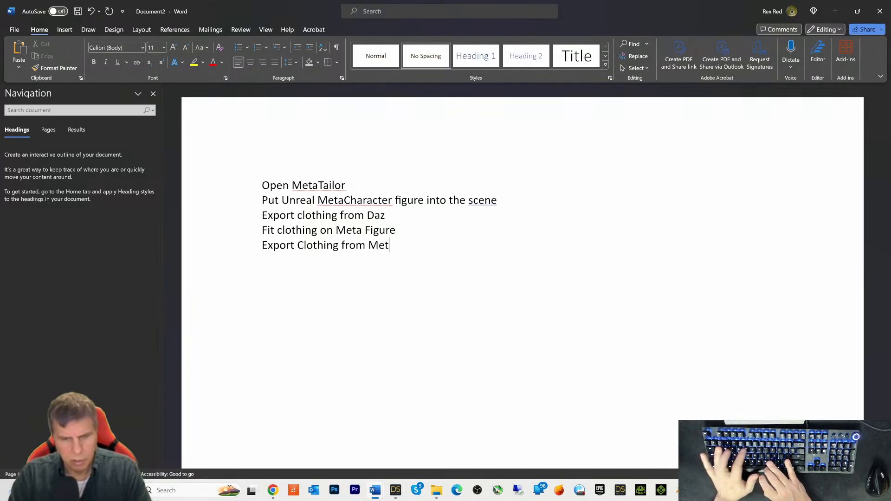
key("BackSpace")
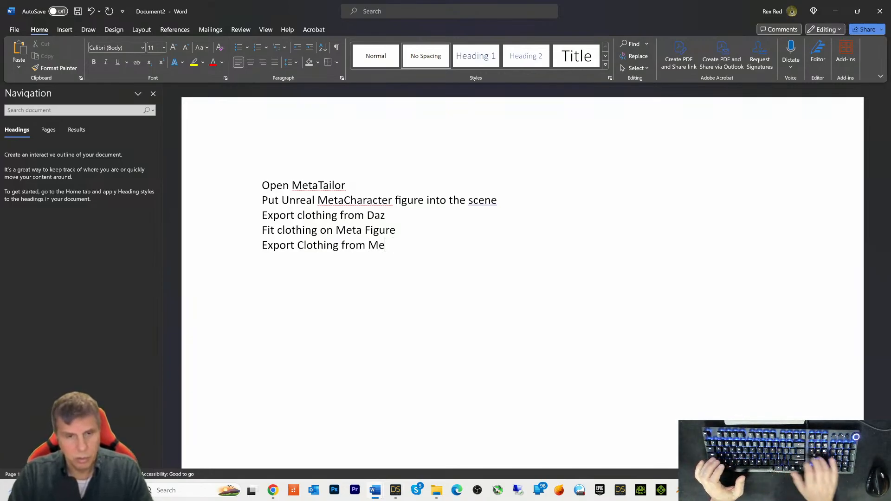
Step: Insert the word "only" after "Export Clothing" in the fifth line
key("Left")
key("Left")
key("Left")
key("Left")
key("Left")
key("Left")
key("Left")
key("Left")
key("Left")
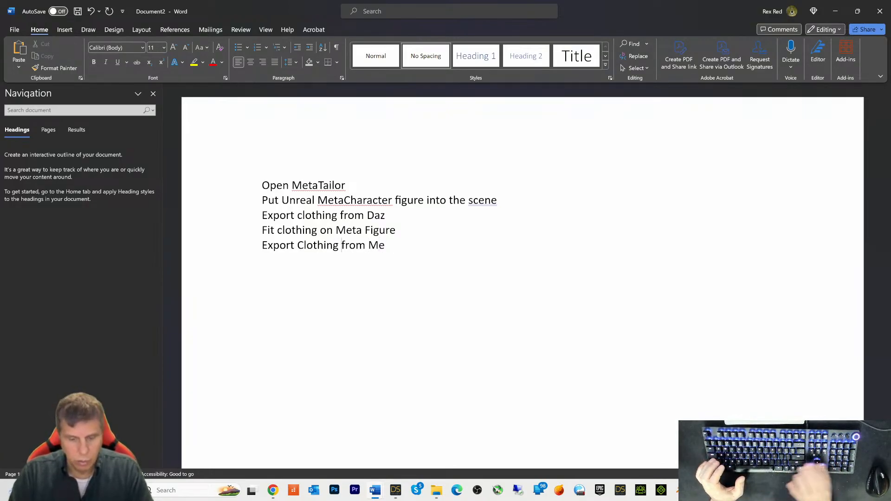
type("only")
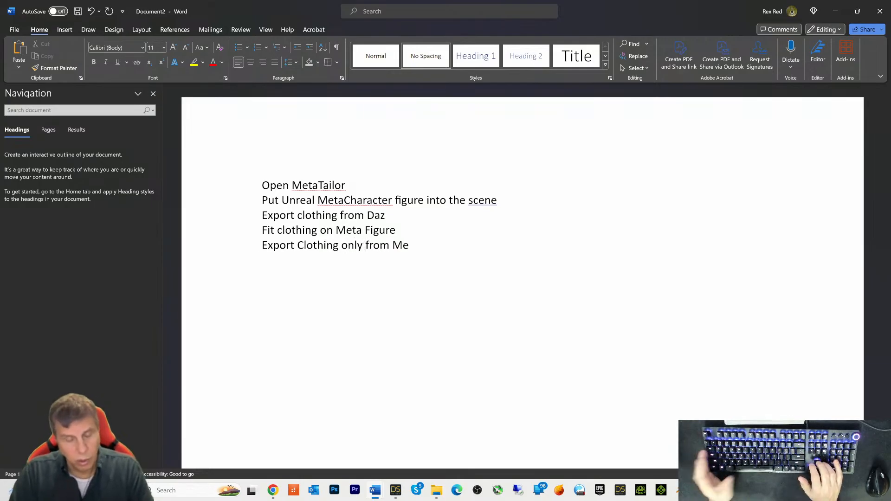
Step: Complete the end of the fifth line so that it reads "from MetaTailor to FBX"
key("Right")
key("Right")
key("Right")
key("Right")
key("Right")
key("Right")
key("Right")
key("Left")
key("Left")
key("Right")
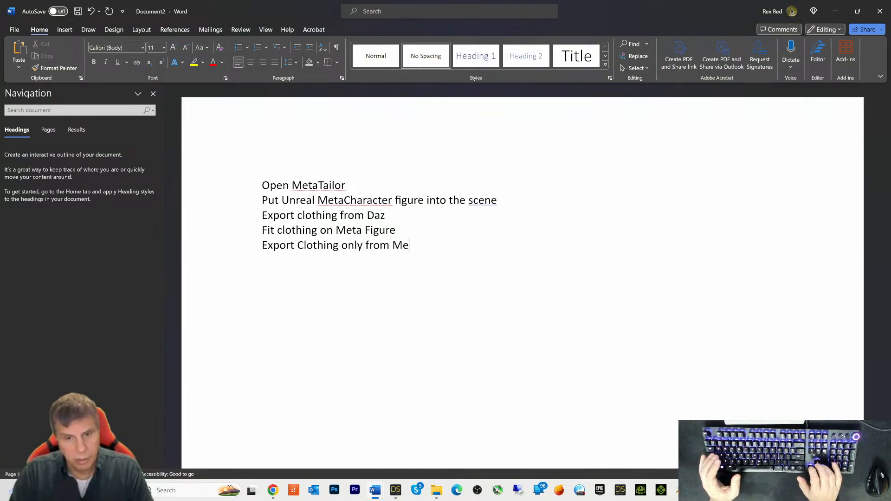
type("ta")
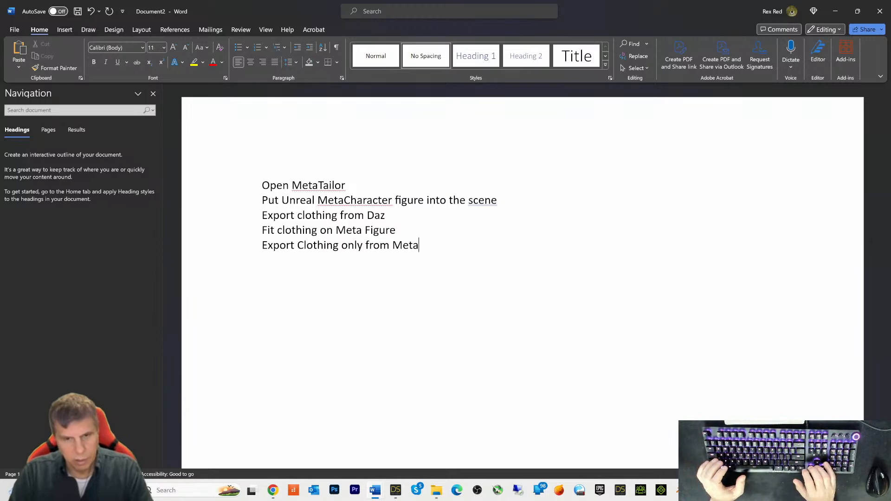
type("Tailor to FBX")
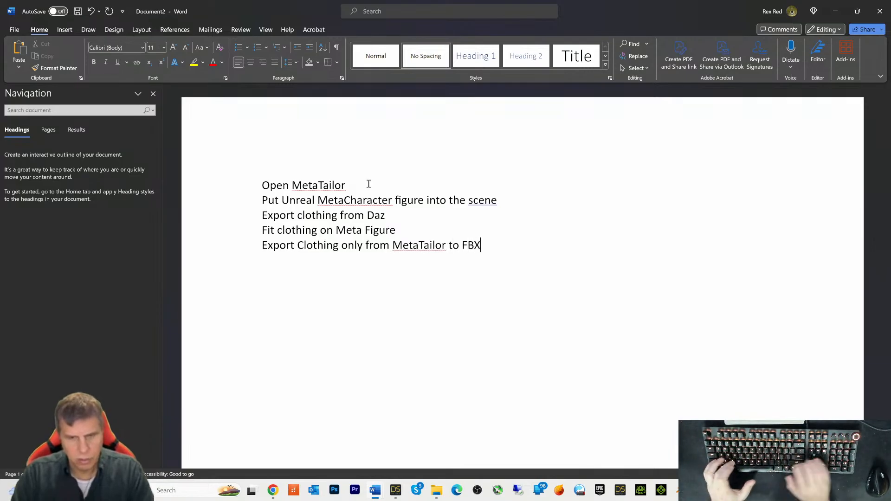
Step: Add a sixth line reading "Import FBx into Unreal engine"
key("Return")
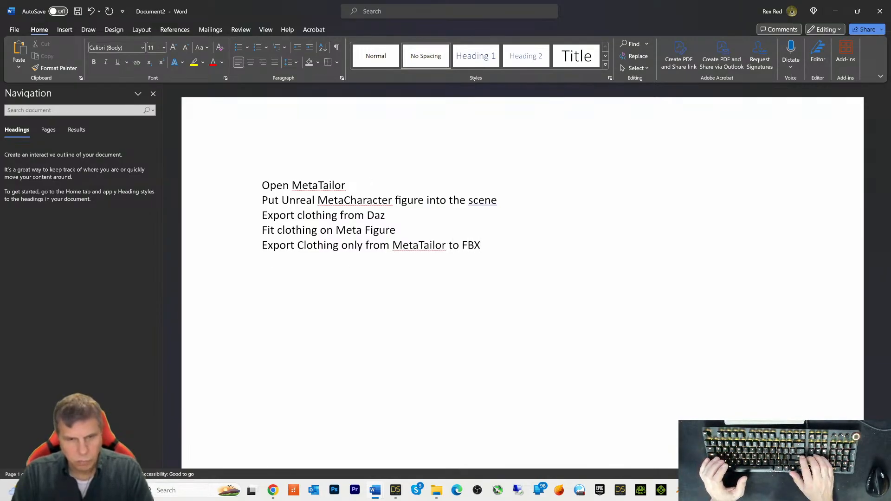
type("I")
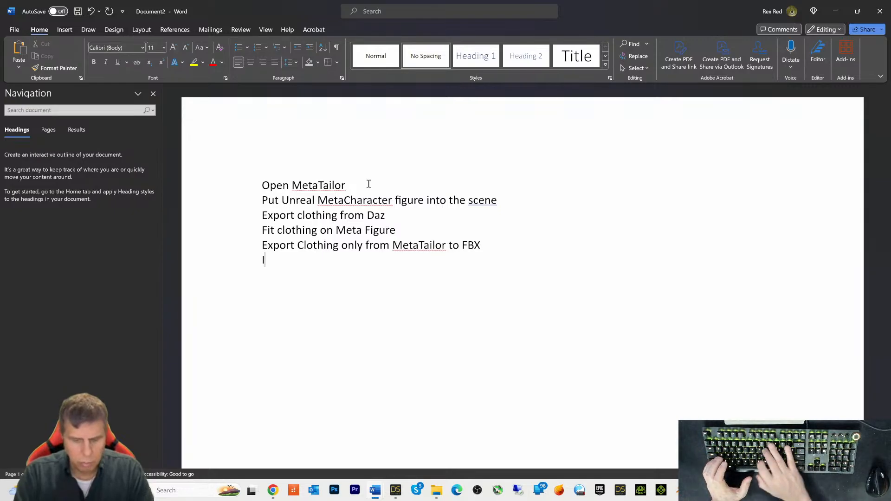
type("mport ")
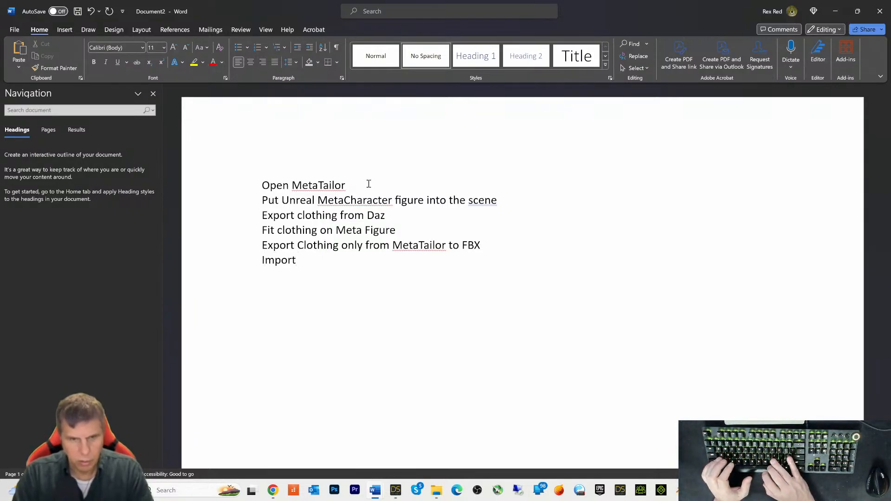
type("FBx into Unreal ")
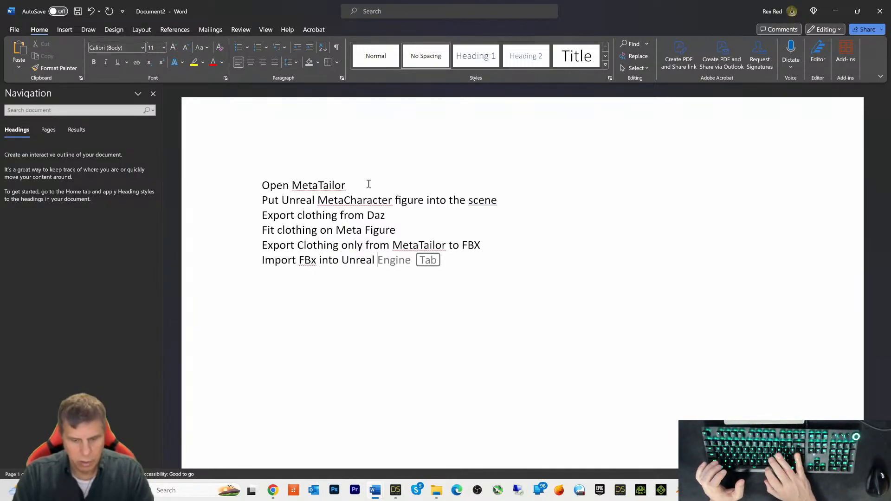
type("engine")
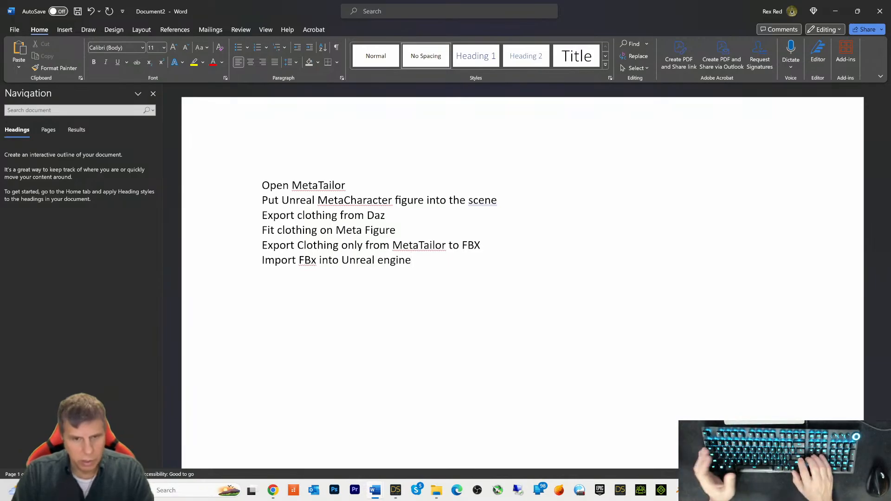
Step: Correct the capitalisation in the sixth line to "FBX" and "Engine"
key("Left")
key("Left")
key("Left")
key("Left")
key("Left")
key("Left")
key("Left")
key("Left")
key("Left")
key("Left")
key("Left")
key("Left")
key("Left")
key("Left")
key("Left")
key("Delete")
type("X")
key("Right")
key("Right")
key("Right")
key("Right")
key("Right")
key("Right")
key("Right")
key("Right")
key("Right")
key("Right")
key("Right")
key("Right")
key("Delete")
type("E")
key("Right")
key("Right")
key("Right")
key("Right")
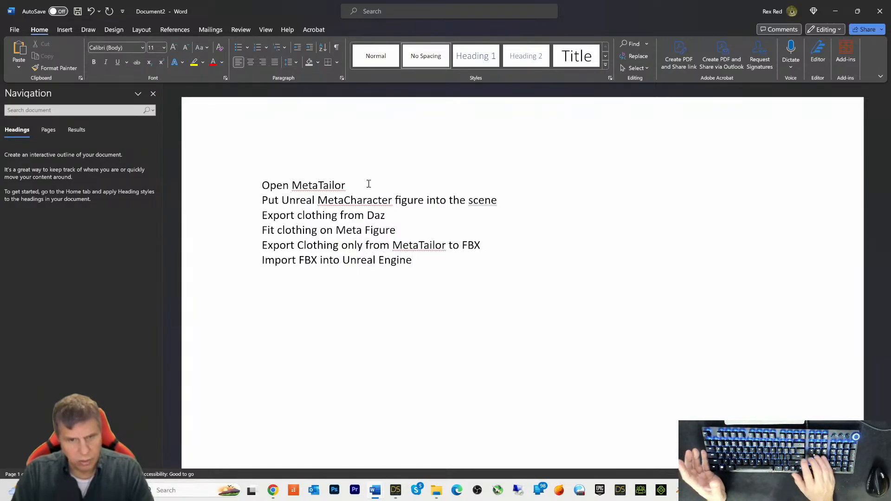
key("Right")
Step: Add a seventh line reading "Attach Clothing Mesh to Meta"
key("Return")
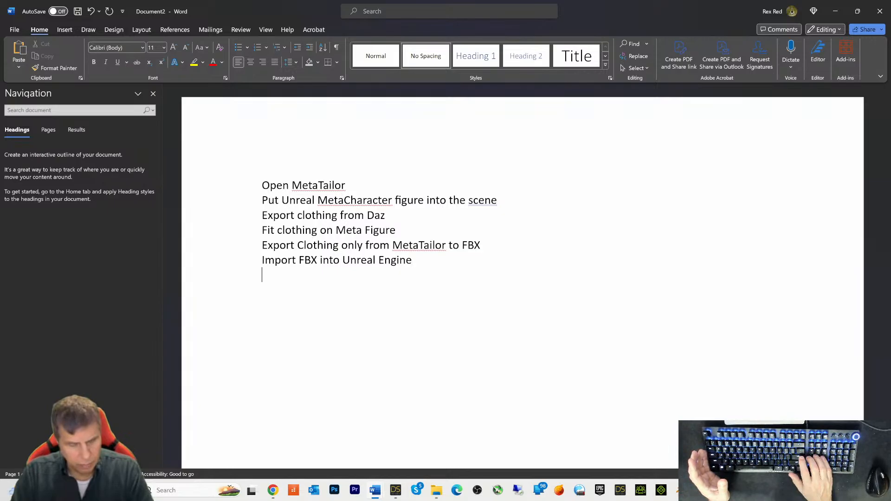
type("A")
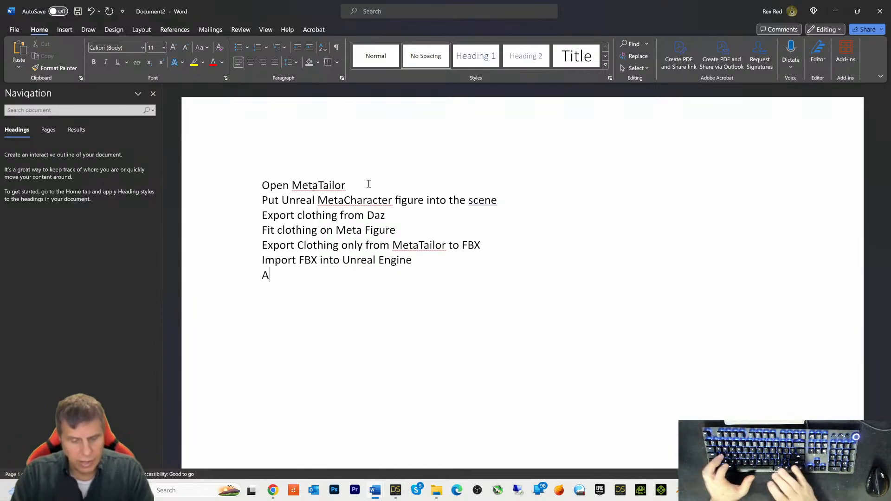
type("tta")
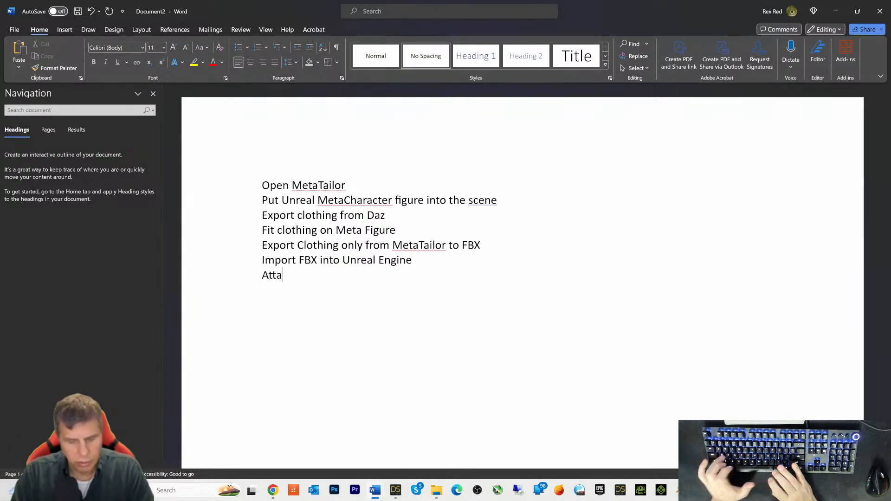
type("ch Mes")
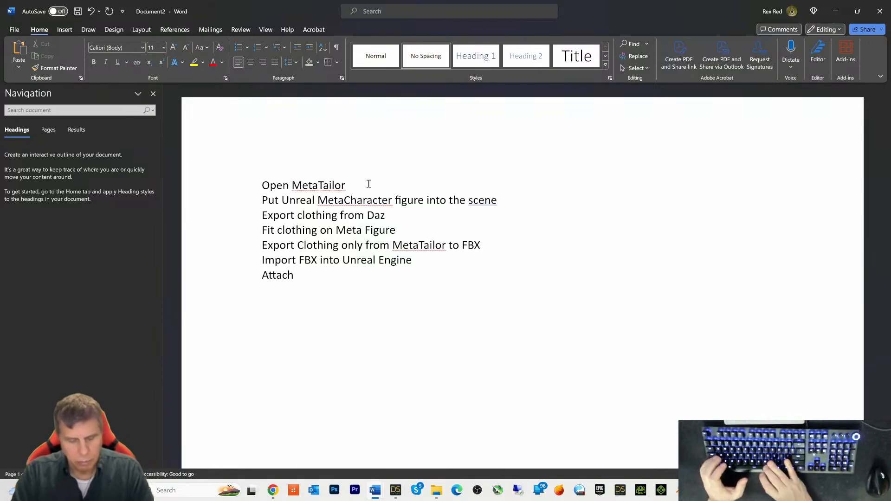
key("BackSpace")
key("BackSpace")
key("BackSpace")
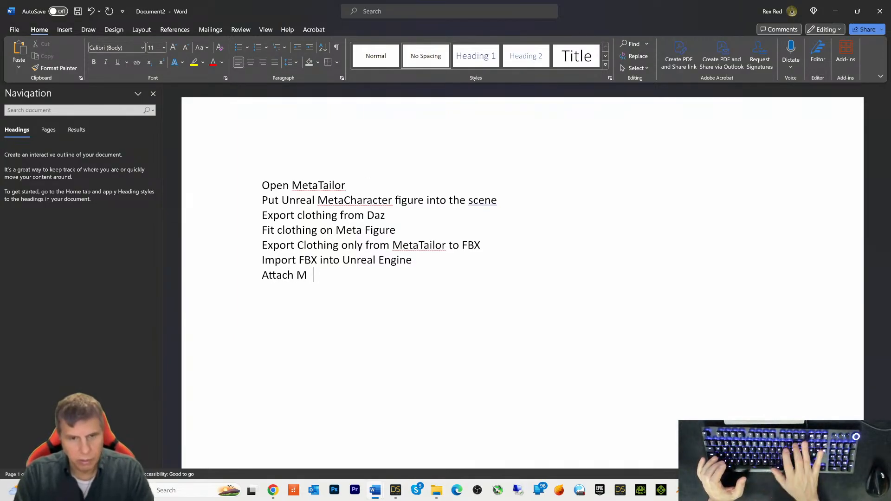
type("Clothi")
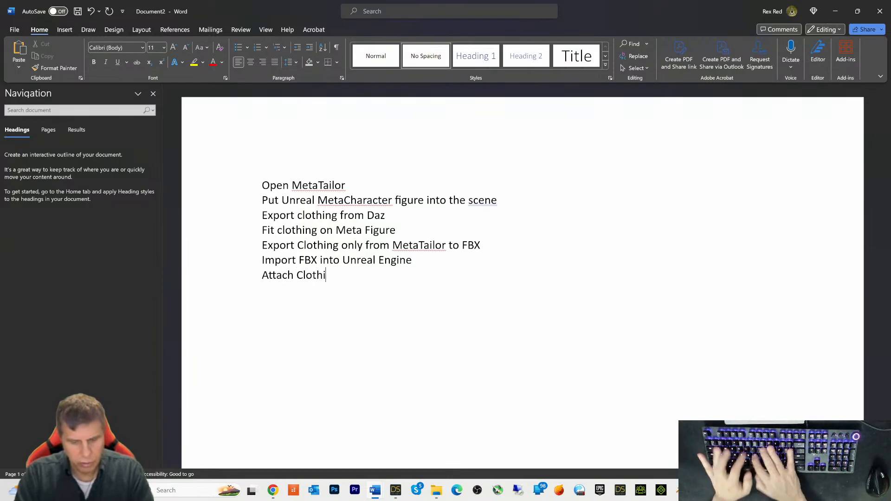
type("ng Mesh to")
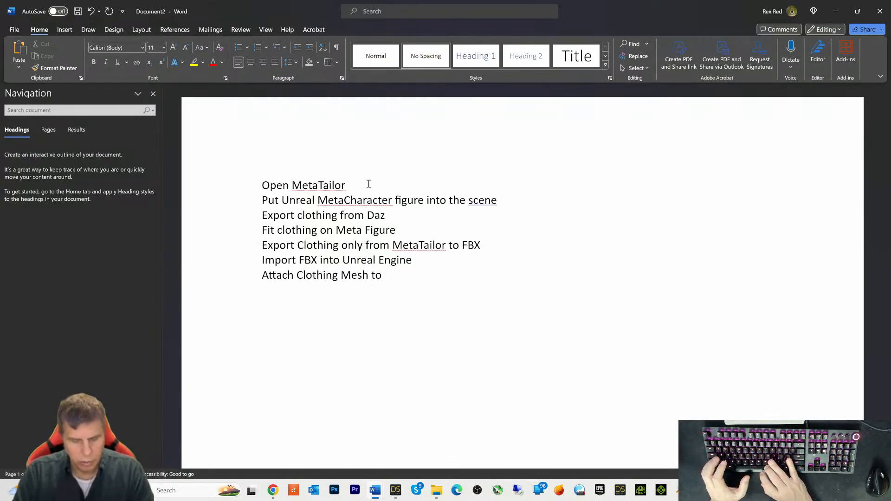
type(" Me")
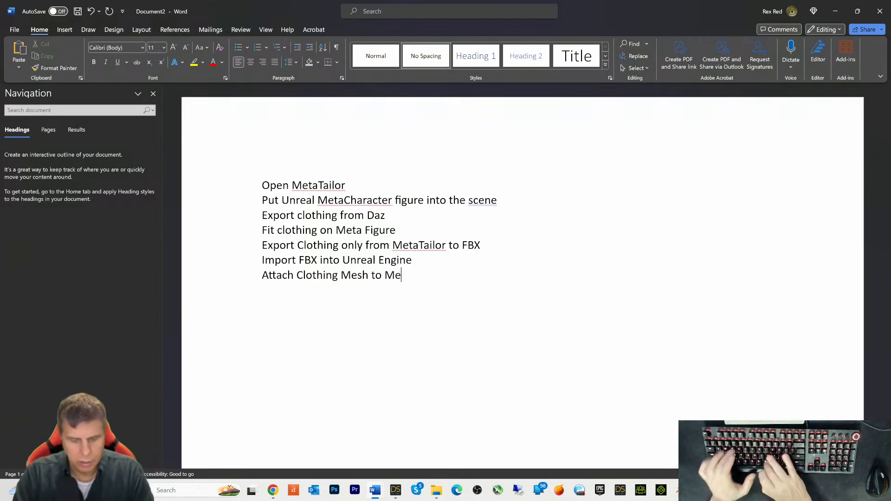
type("ta")
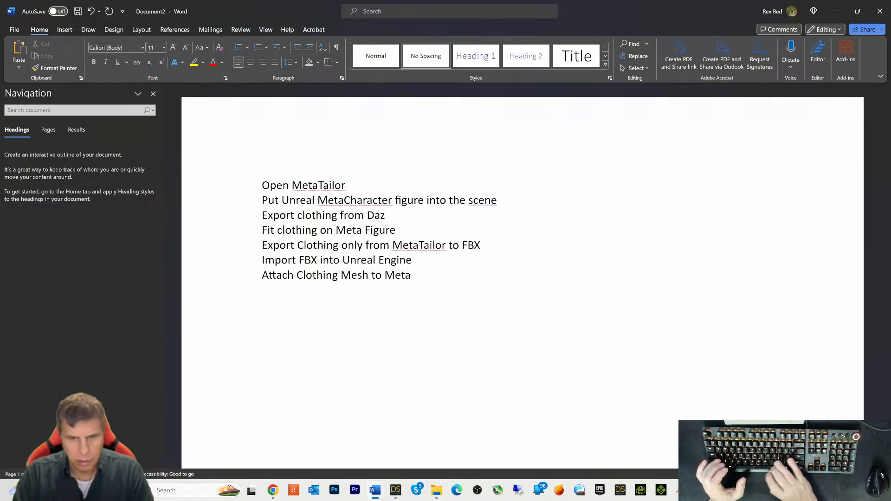
Step: Insert "Unreal" before "Meta" in the seventh line and end the line with "figure"
key("ctrl+Left")
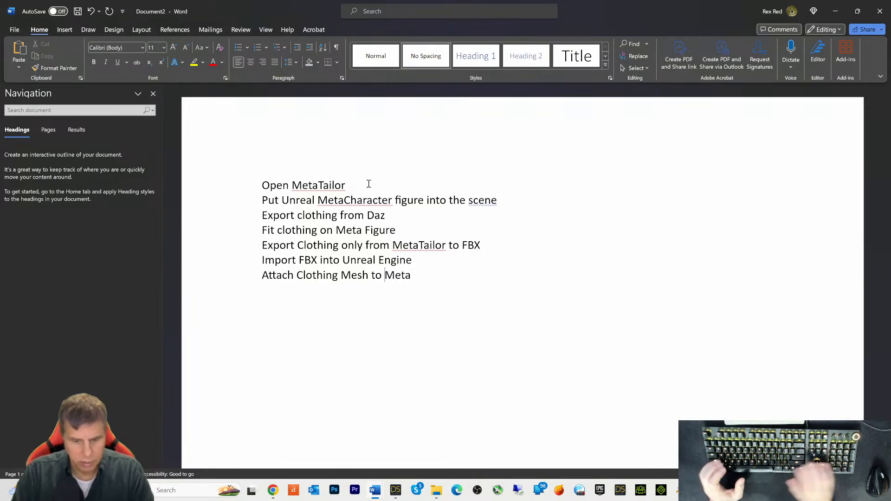
type("Unreal")
key("Down")
key("Left")
type("f")
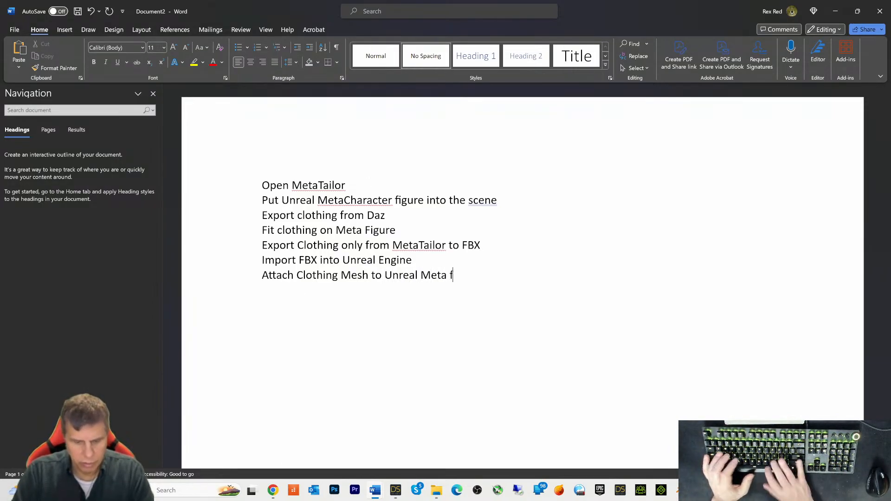
type("igure")
Step: Add an eighth line reading "Add texures to clothing"
key("Down")
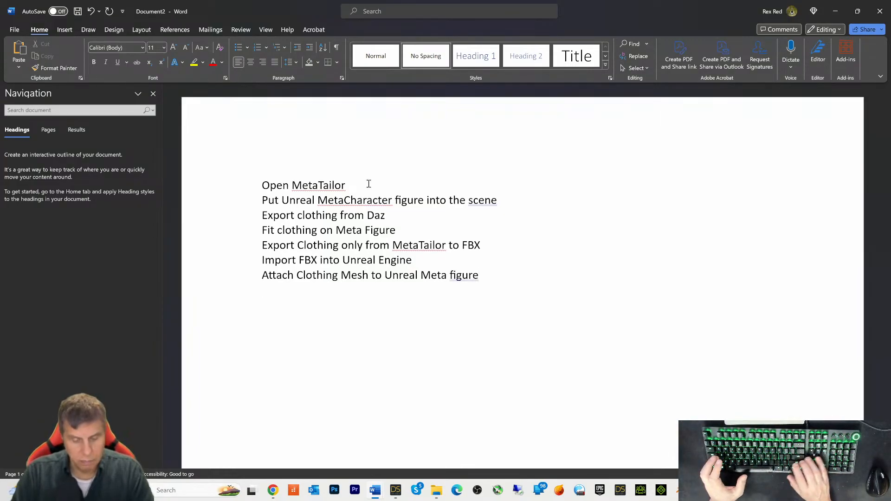
type("Add ")
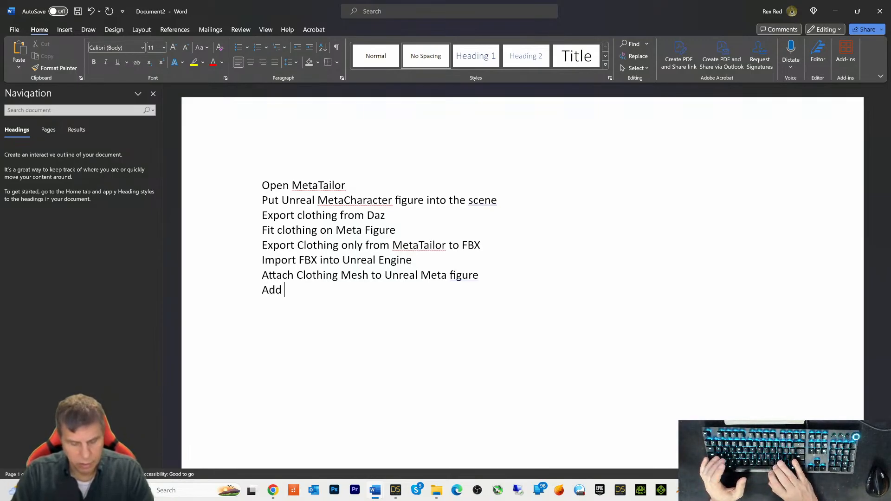
type("te")
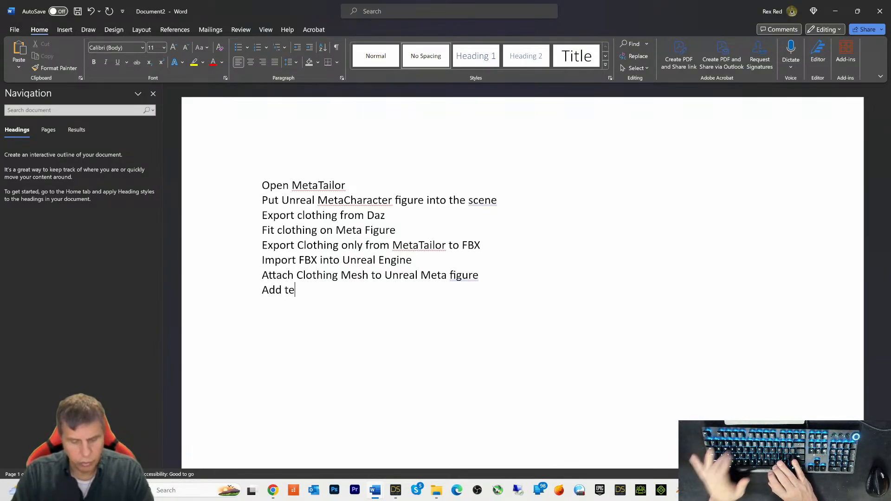
type("xures to clothing")
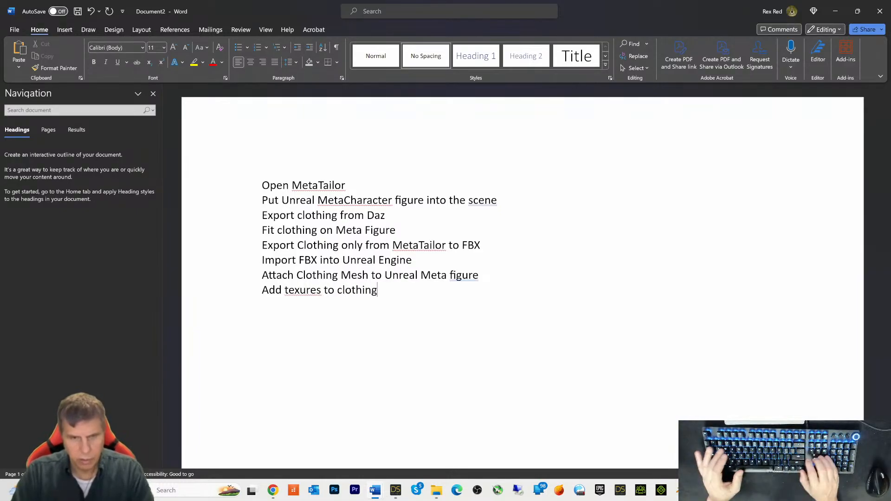
Step: Correct the spelling of "texures" to "textures" in the eighth line and return to the line's end
key("Left")
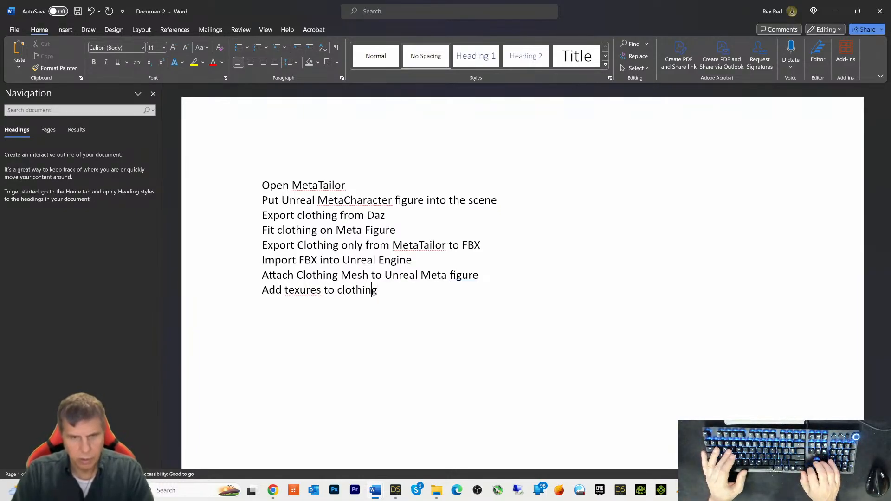
key("Left")
key("Left")
key("Left")
key("Left")
key("Left")
key("Left")
key("Left")
key("Left")
key("Left")
key("Left")
type("t")
key("Right")
key("Right")
key("Right")
key("Right")
key("Right")
key("Right")
key("Right")
key("Right")
key("Right")
key("Right")
key("Right")
key("Right")
key("Right")
key("Right")
key("Right")
key("Right")
Step: Start a ninth line with the text "Add Animation"
key("Return")
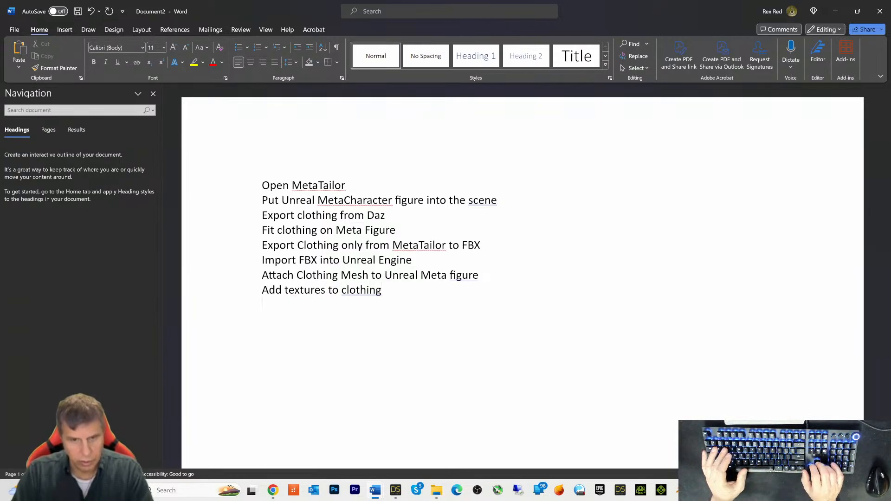
type("An")
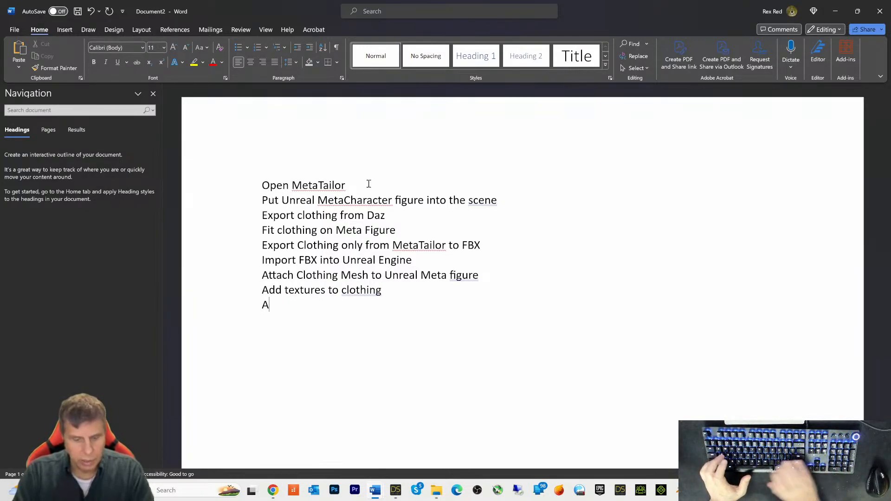
key("BackSpace")
key("BackSpace")
type("A")
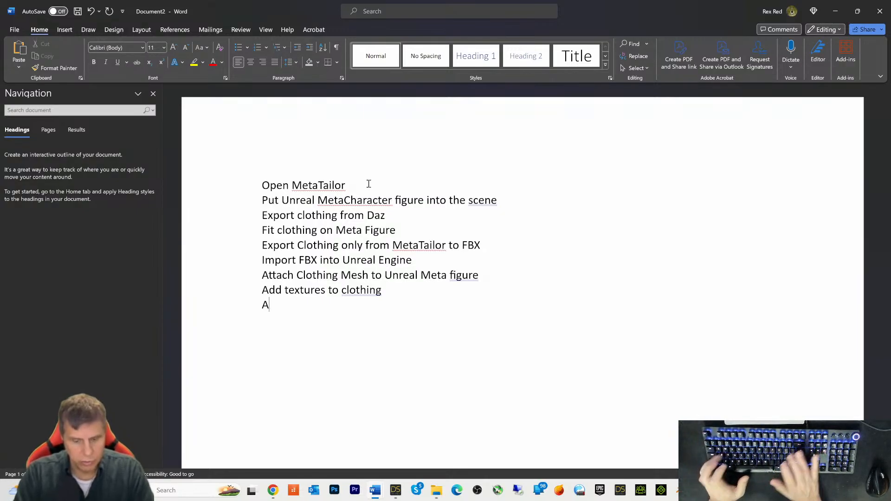
type("dd Anio")
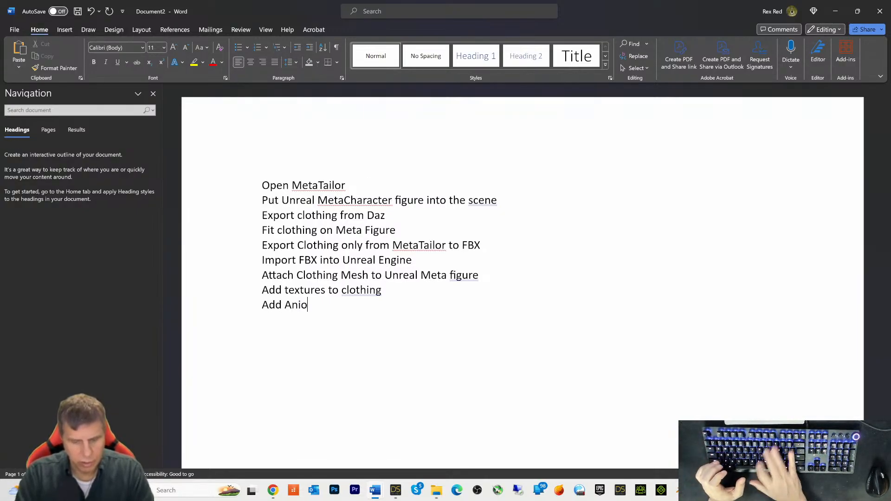
type("mation")
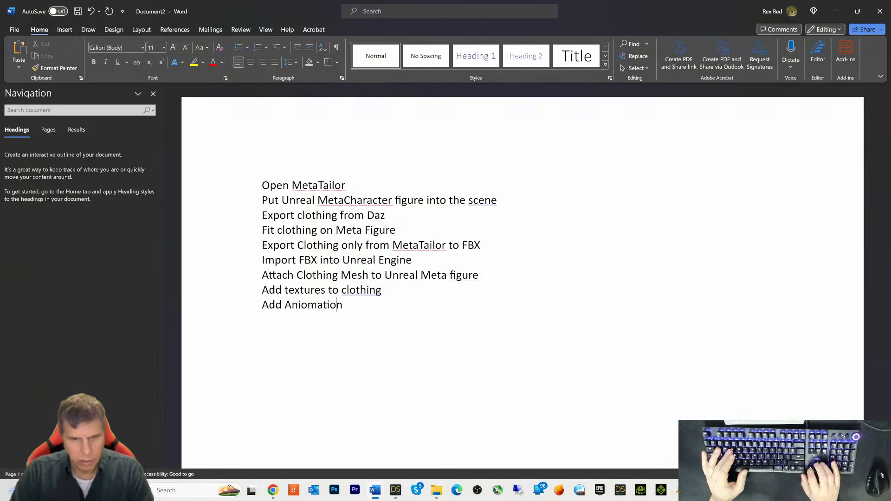
key("Right")
key("Delete")
Step: Complete the ninth line so that it reads "Add Animation to Unreal Meta figure"
key("Right")
key("Right")
key("Right")
type("to")
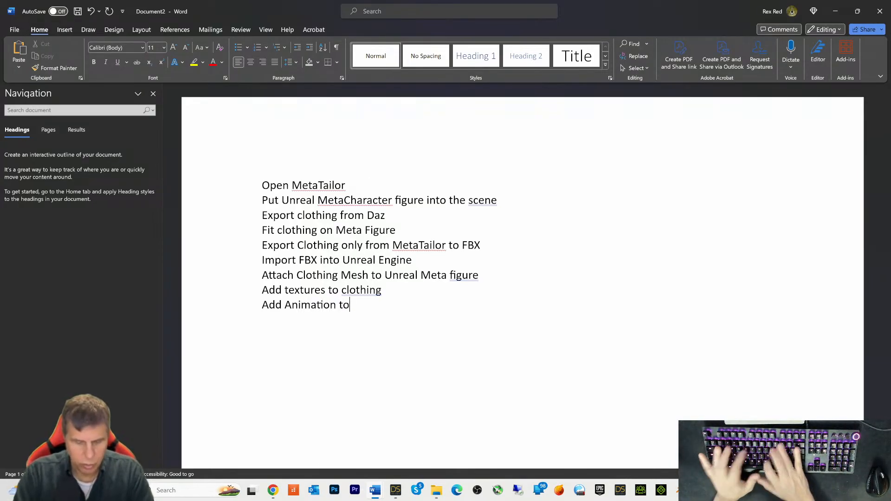
type(" Meta fu")
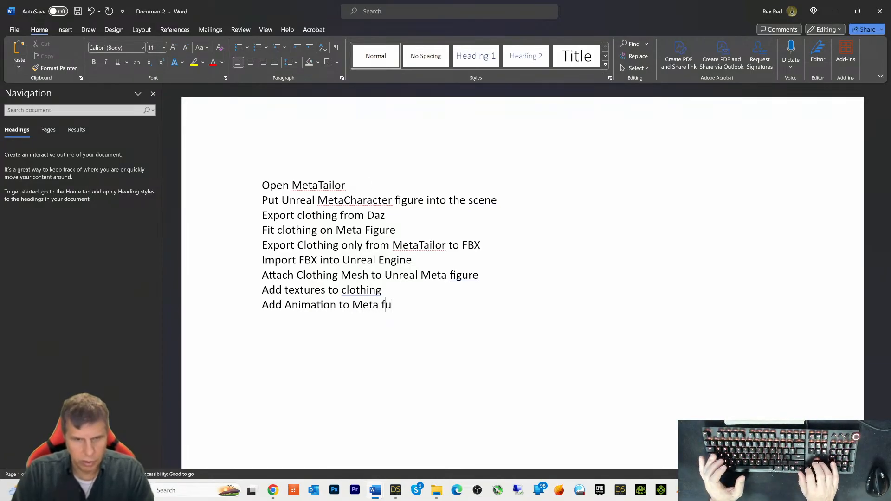
key("Left")
type("Unreal")
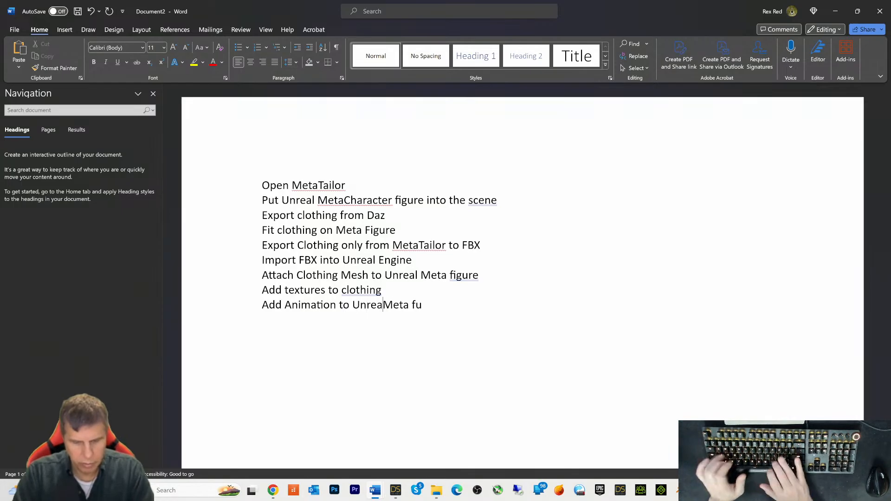
key("Right")
key("End")
key("BackSpace")
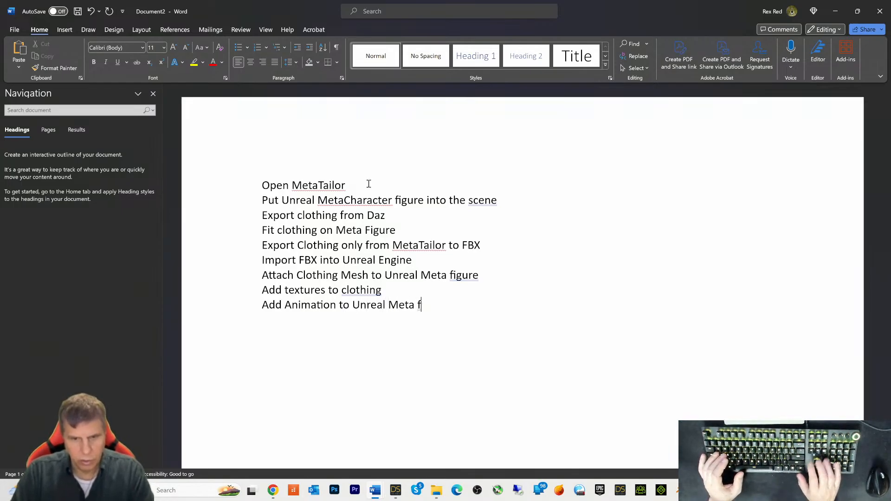
type("igure")
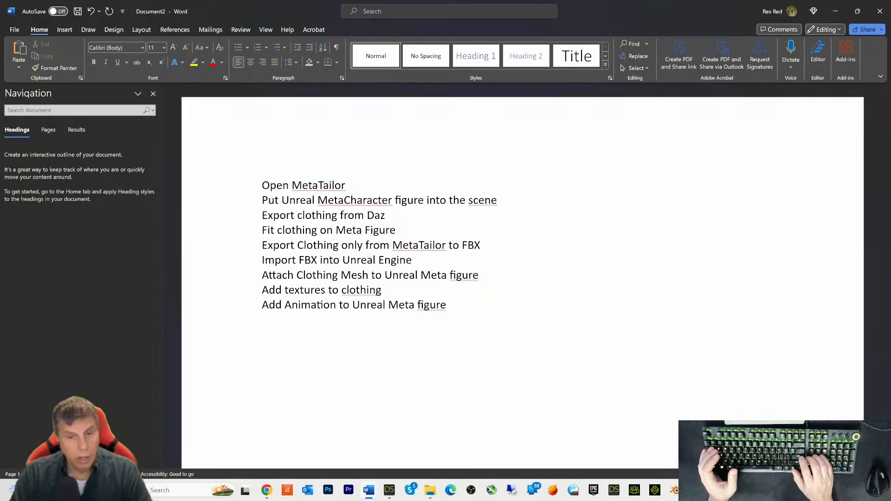
key("BackSpace")
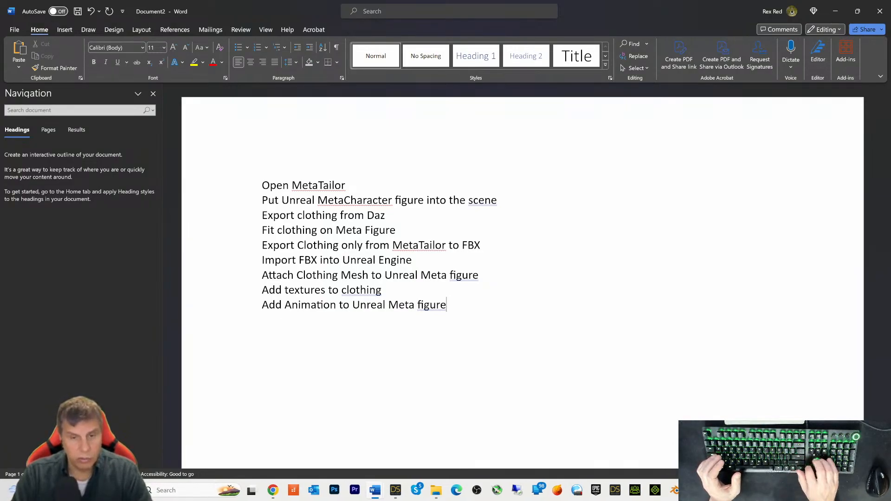
Step: Add a tenth line in the No Spacing style with the text "Mojo facial animatioins"
key("Return")
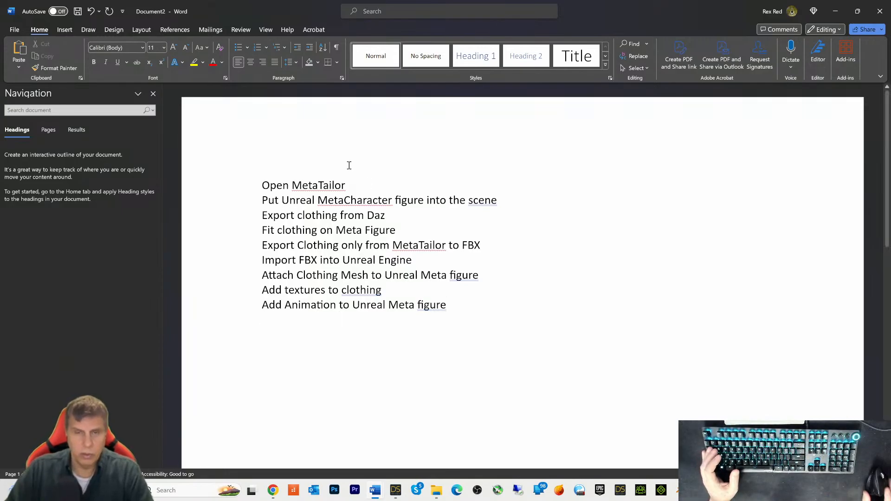
left_click(412, 52)
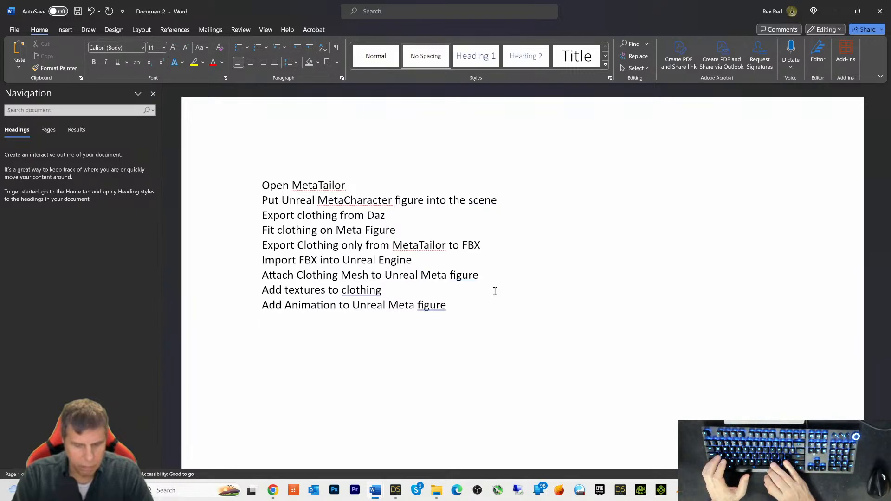
type("Mojo facial")
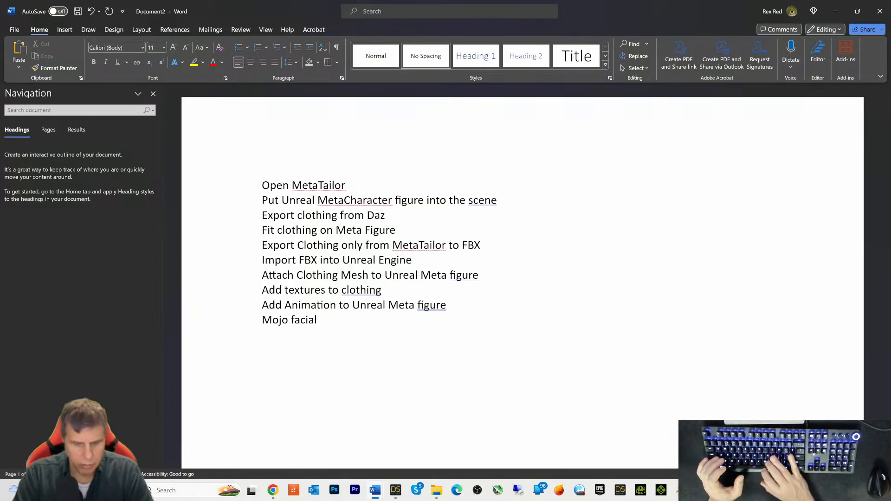
type(" a")
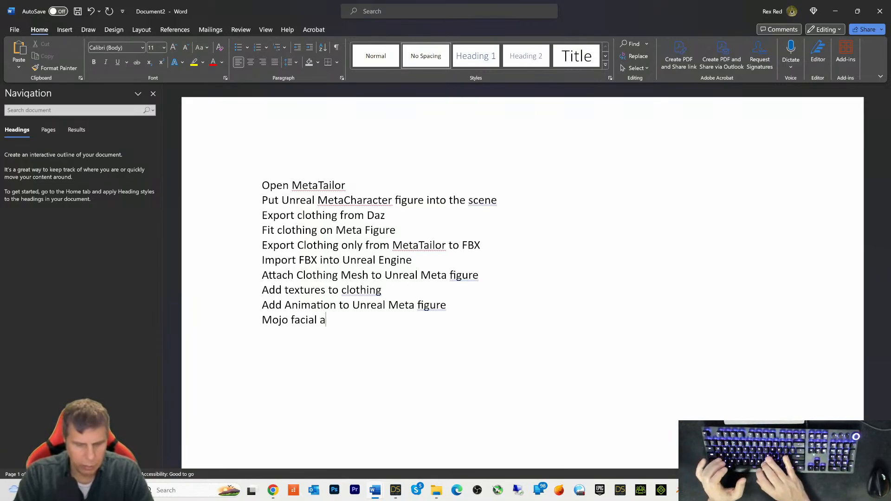
type("nimatioins")
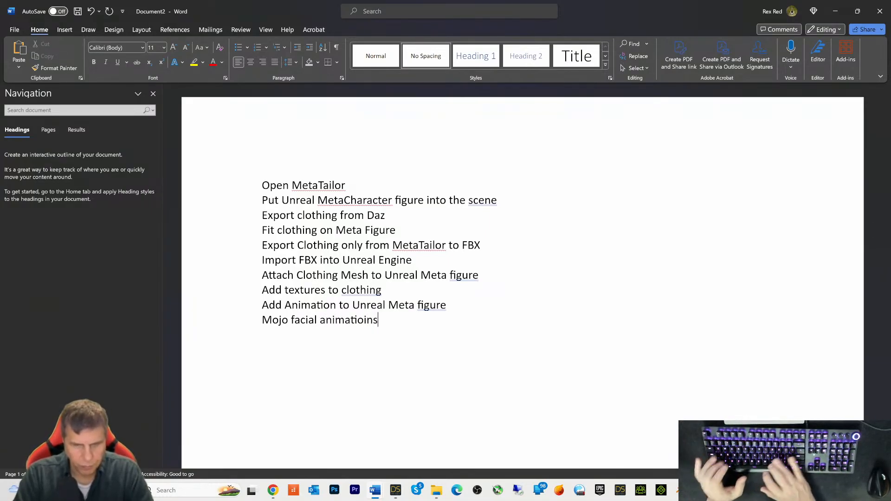
Step: Rework the tenth line so that it reads "Import or live Mojo facial animations", fixing the misspelled last word
key("BackSpace")
key("BackSpace")
key("BackSpace")
key("BackSpace")
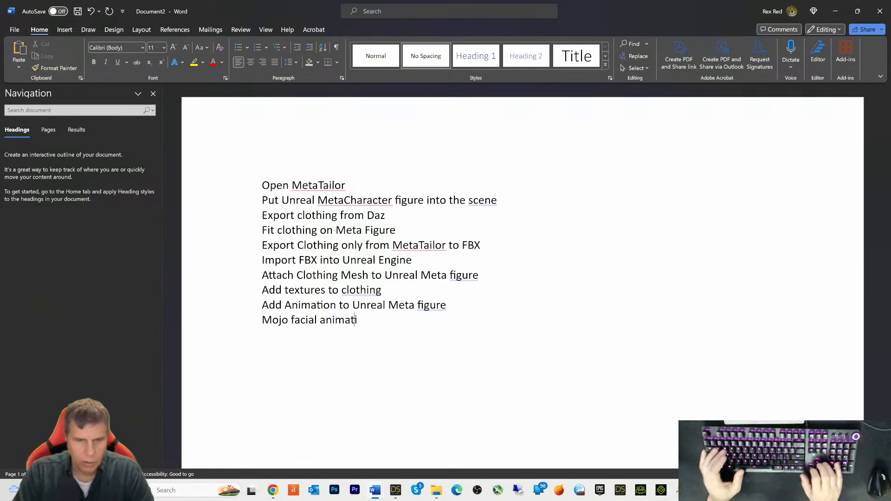
key("Home")
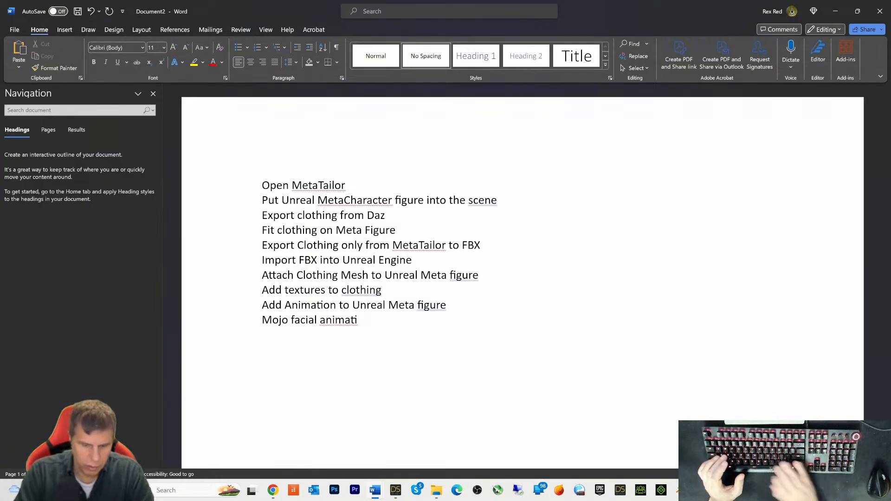
type("import ")
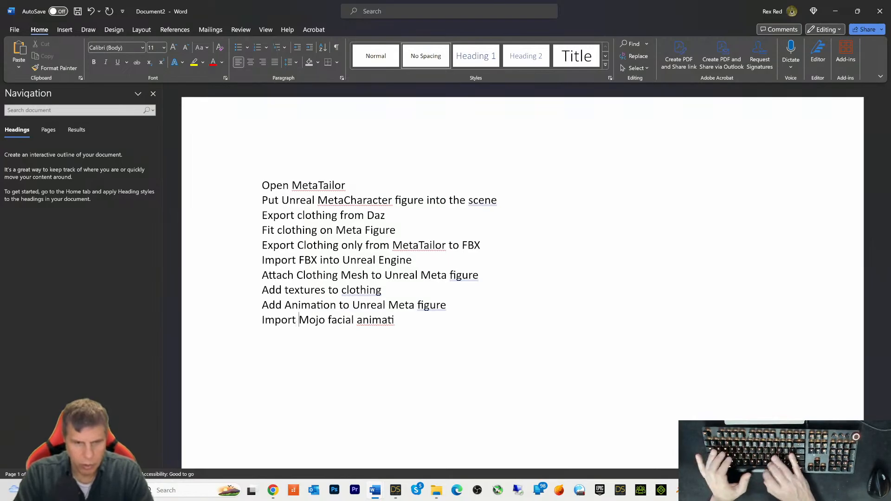
type("or live ")
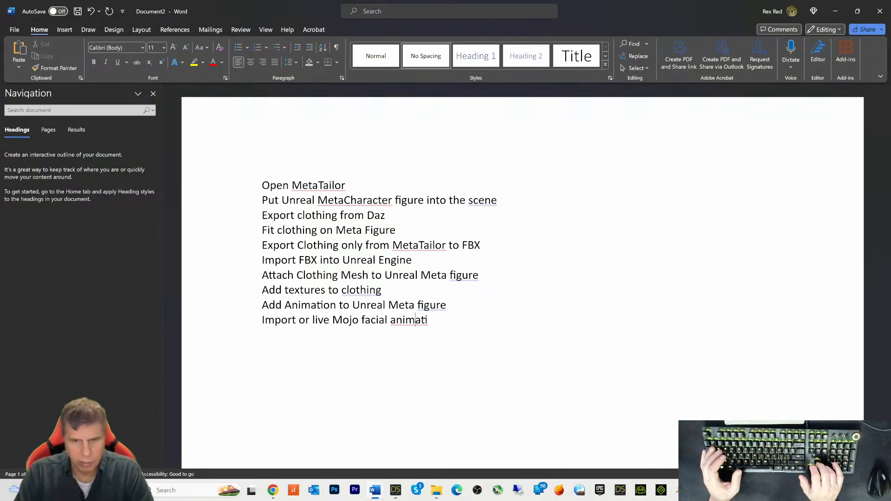
type("ons")
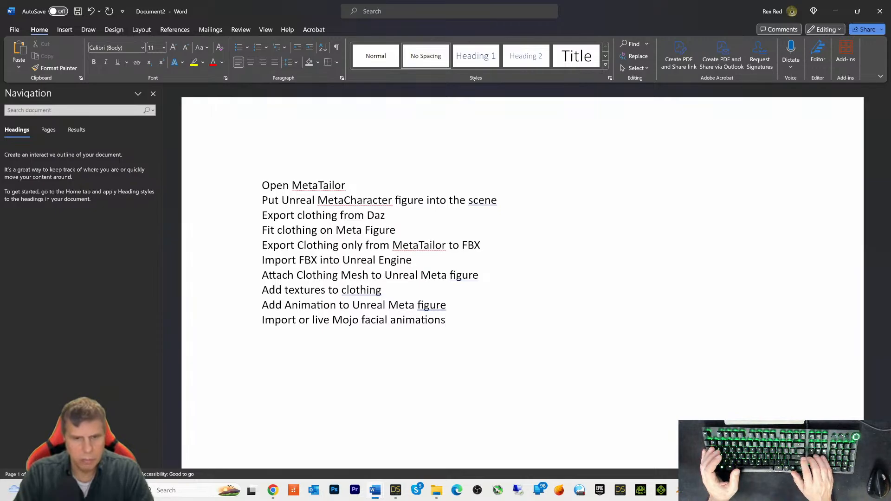
Step: Insert the word "capture" after "live" in the tenth line
key("Left")
key("Left")
key("Left")
key("Left")
key("Left")
key("Left")
key("Left")
key("Left")
key("Left")
key("Left")
key("Left")
key("Left")
key("Left")
key("Left")
key("Left")
key("Left")
key("Left")
key("Left")
key("Left")
key("Left")
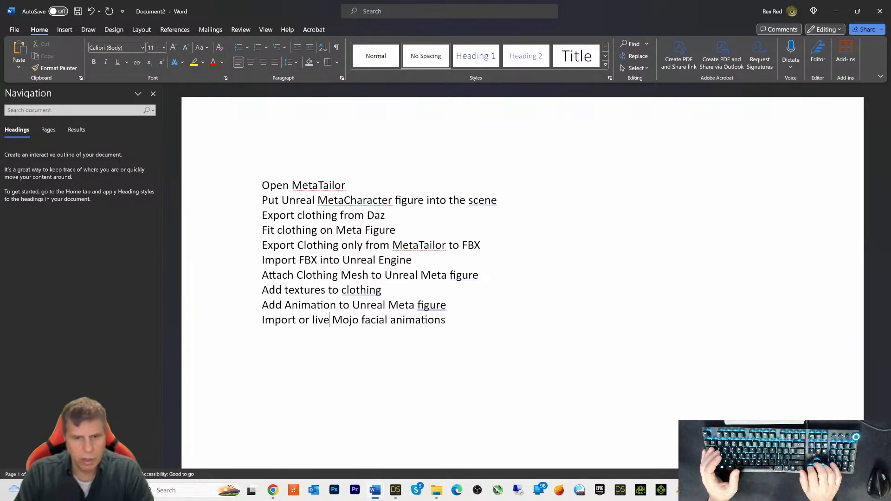
type("capture")
key("Right")
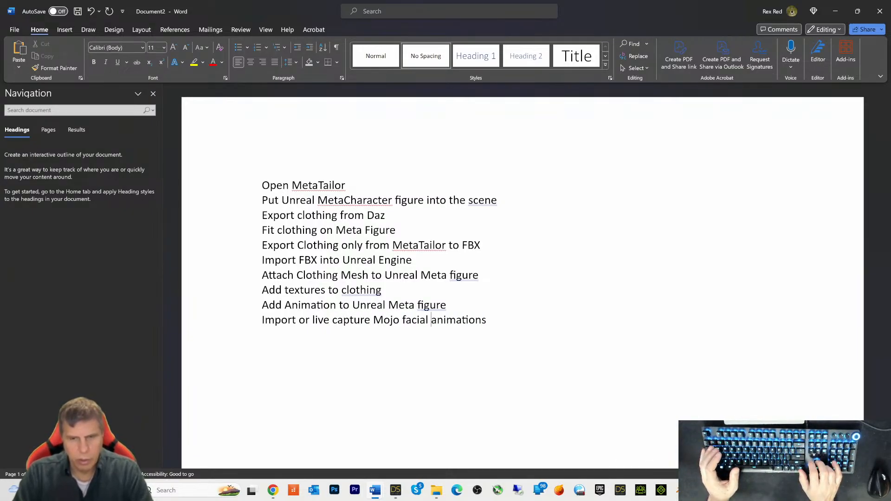
Step: Add an eleventh line with the text "Import scene over Daz Bridge/"
key("End")
key("Return")
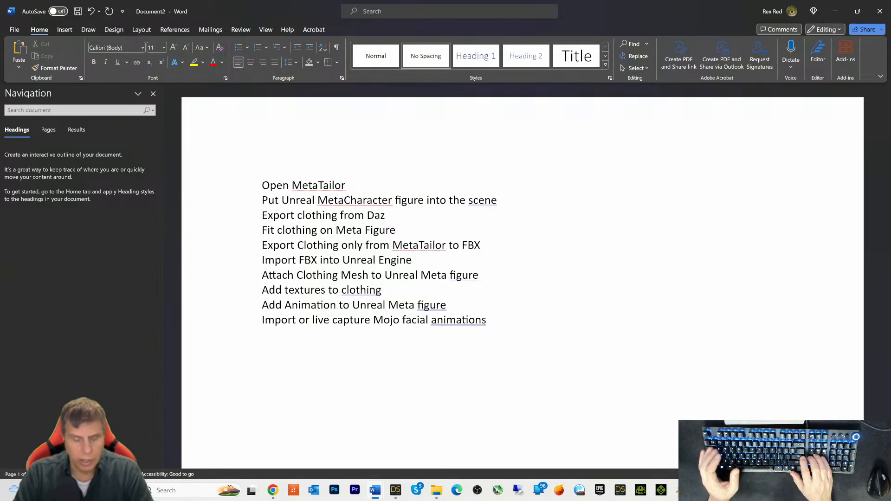
type("Import")
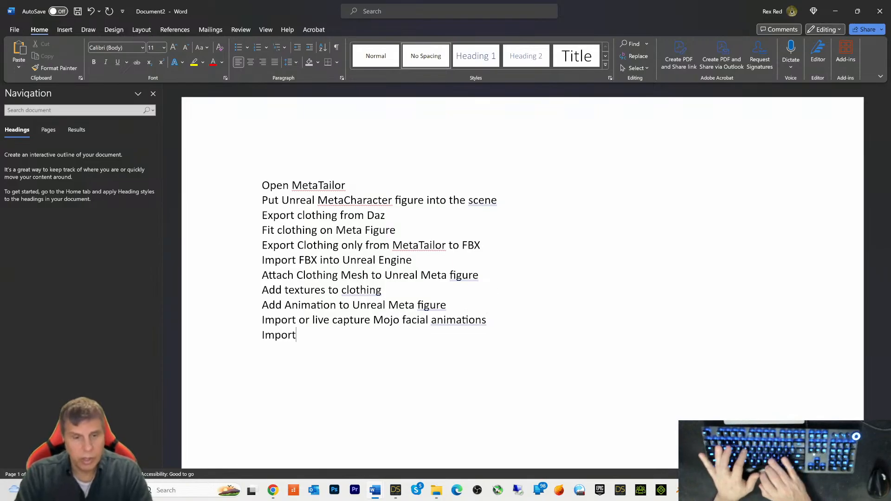
type(" scene")
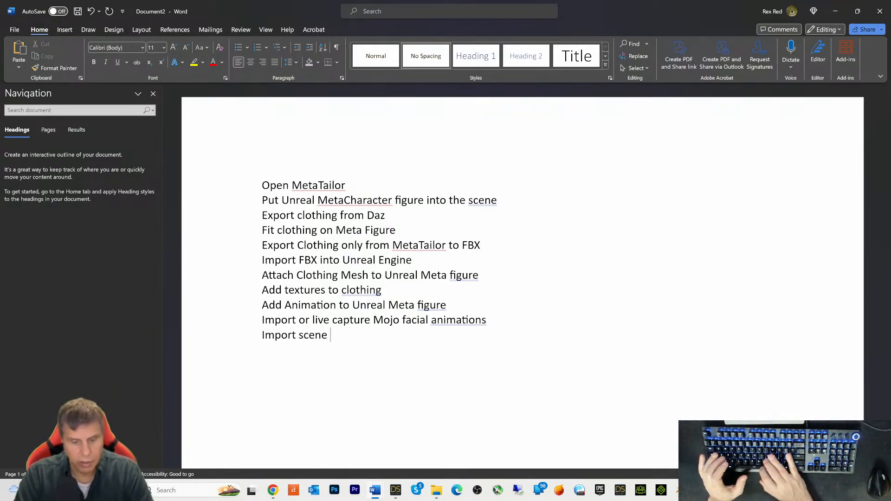
type(" ove")
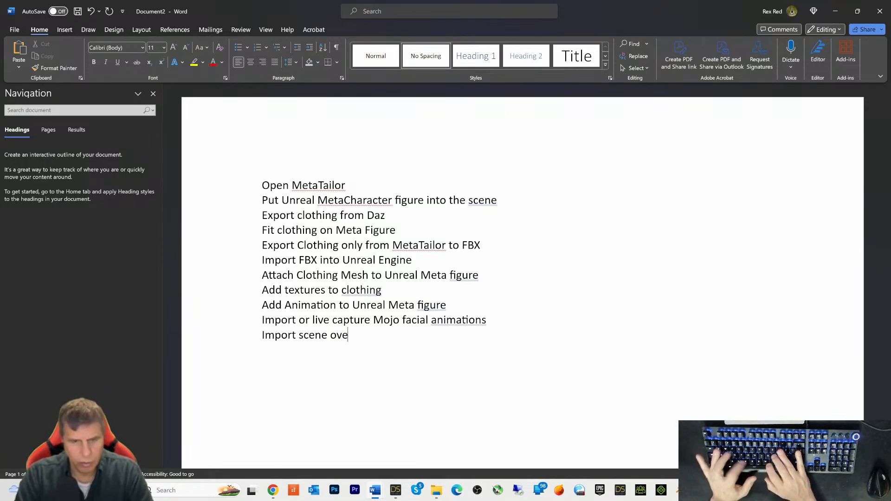
type("r Das")
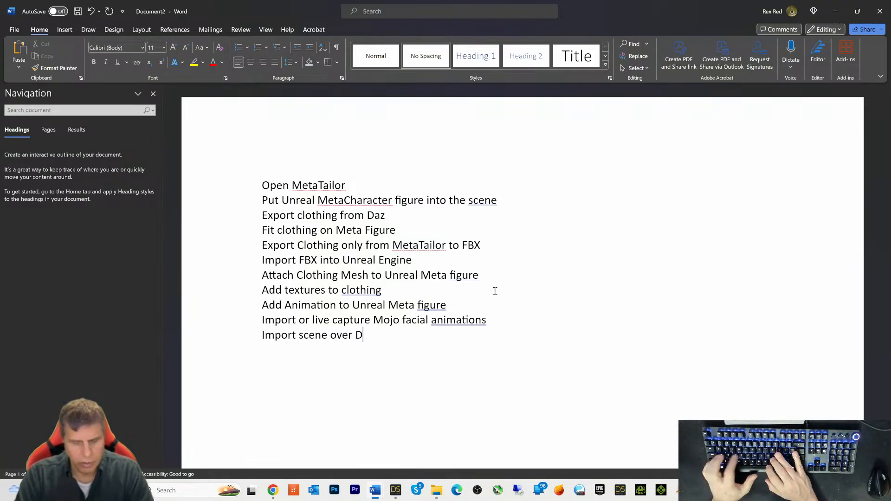
key("BackSpace")
key("BackSpace")
type("z Bridge/")
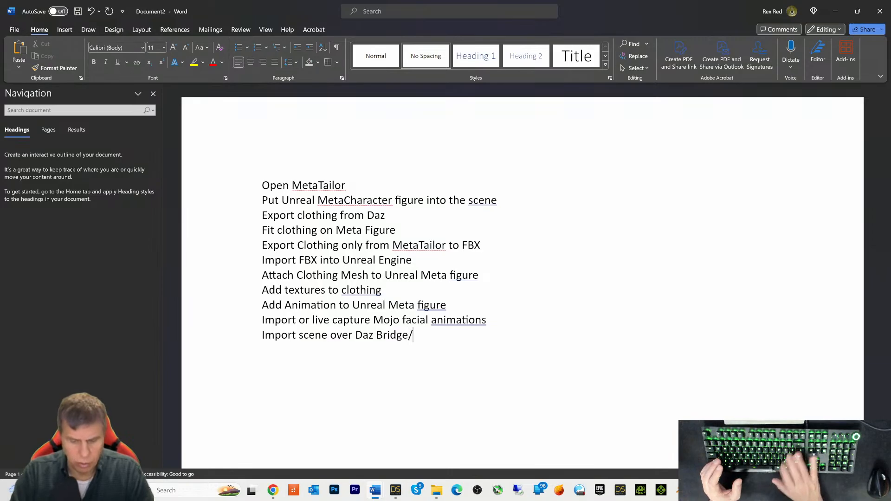
Step: Complete the eleventh line with "or use Quixel and other Unreal Scenes", correcting the spelling of "Quixel", and start an empty line below
type("G")
key("BackSpace")
type("or use ")
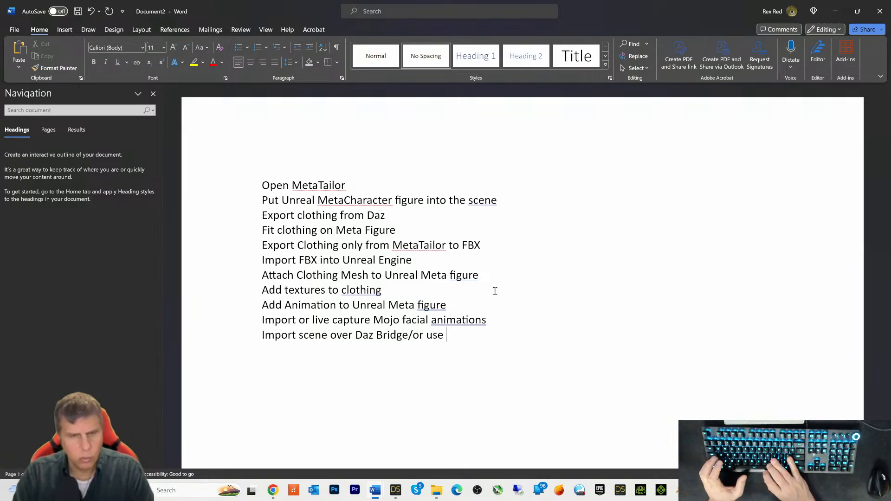
type("Qui")
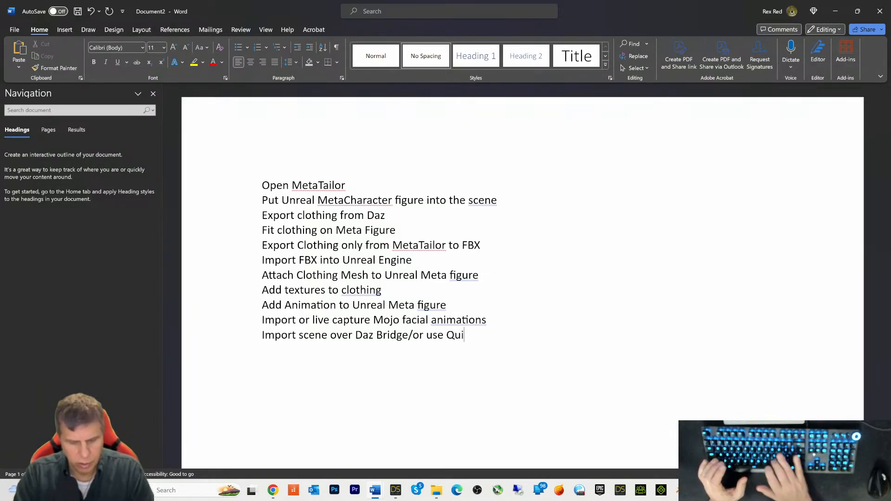
type("xle and o")
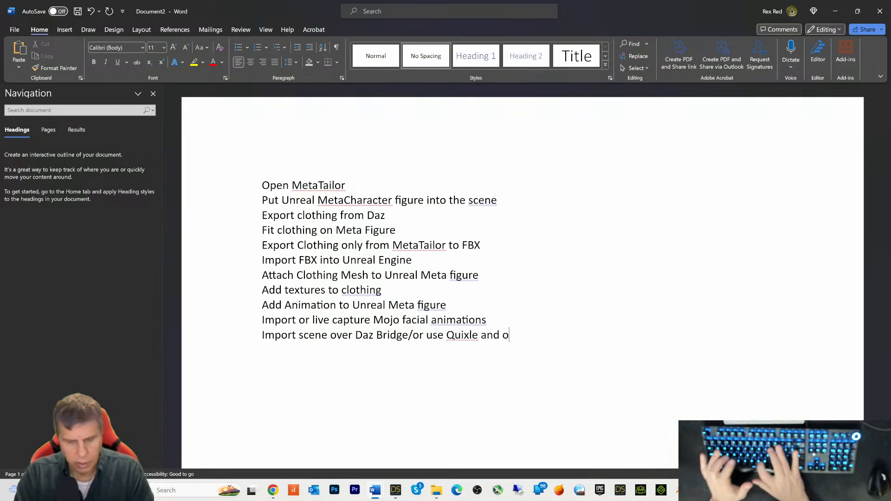
type("ther Unre")
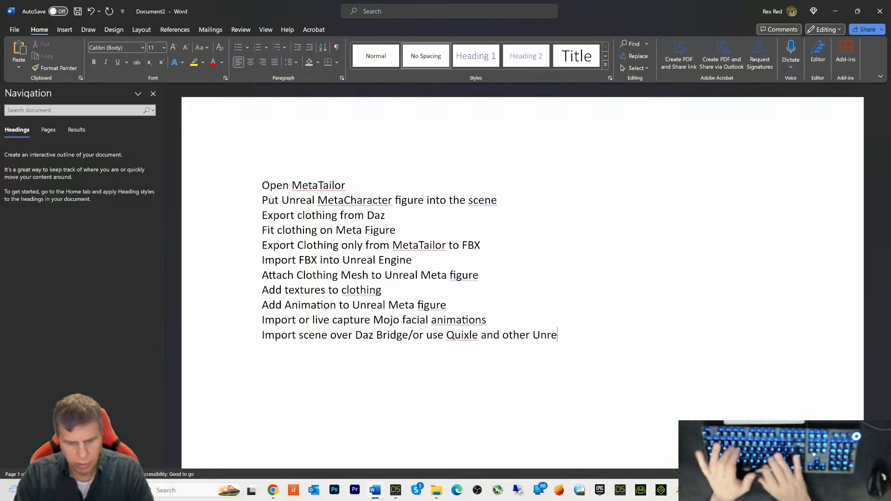
type("al Scenes")
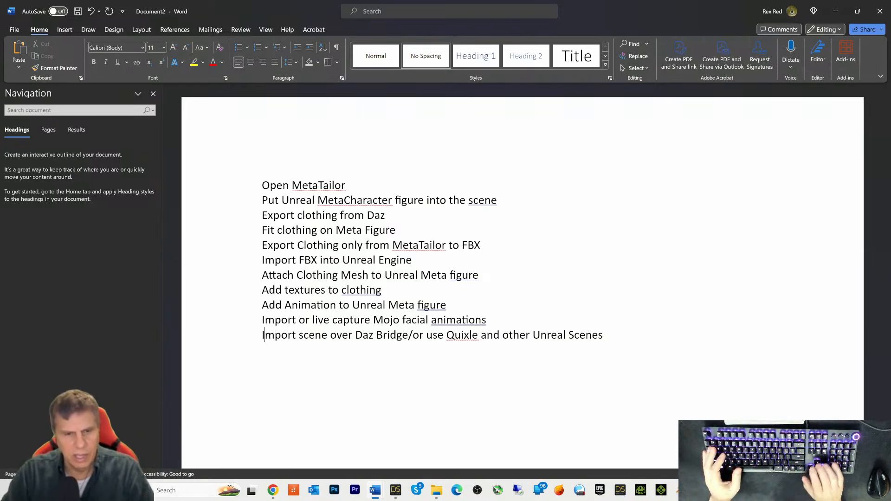
key("Delete")
type("l")
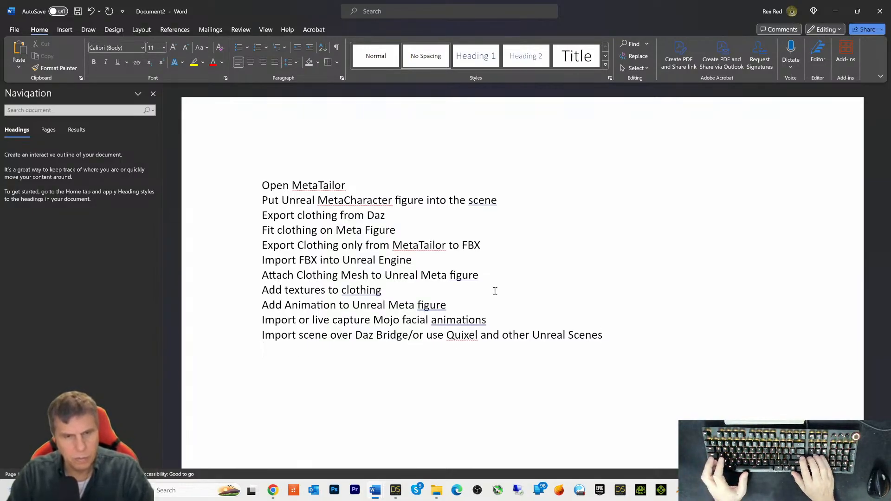
Step: Start saving the document and enter "Daz Clothing To MetaTailor Figure" as its file name
key("ctrl+s")
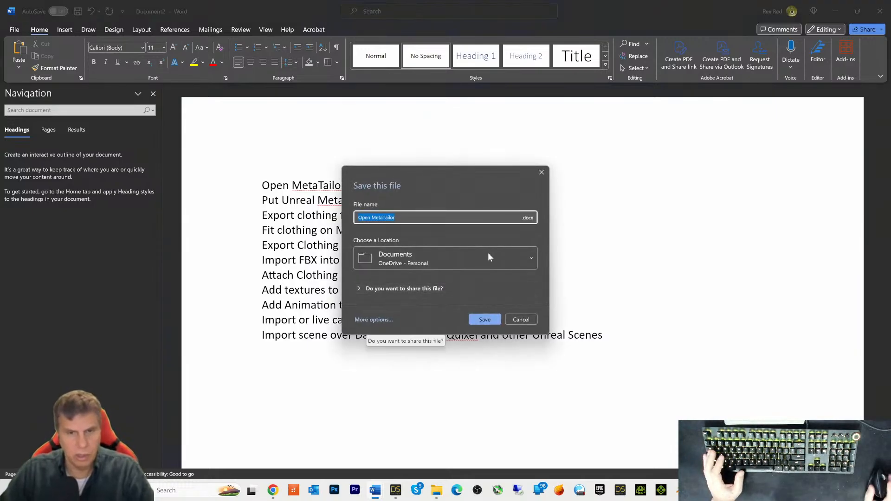
left_click(395, 218)
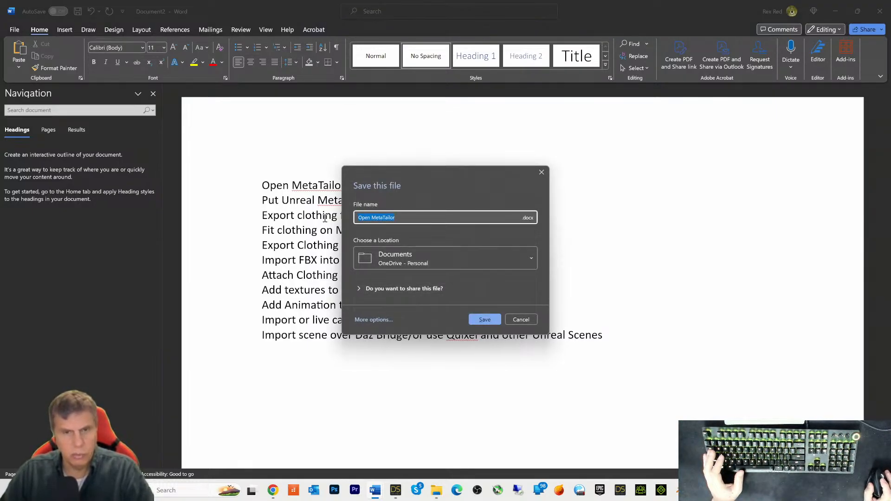
type("Meta")
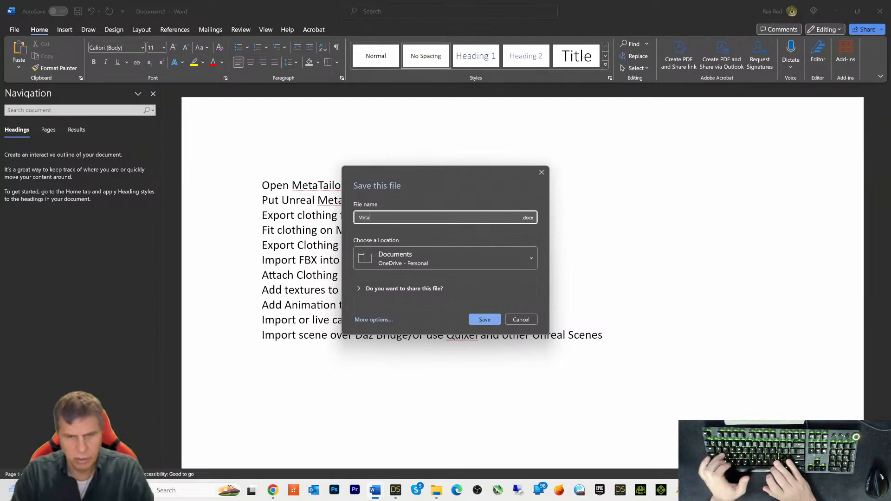
type("e")
key("BackSpace")
key("BackSpace")
type("C")
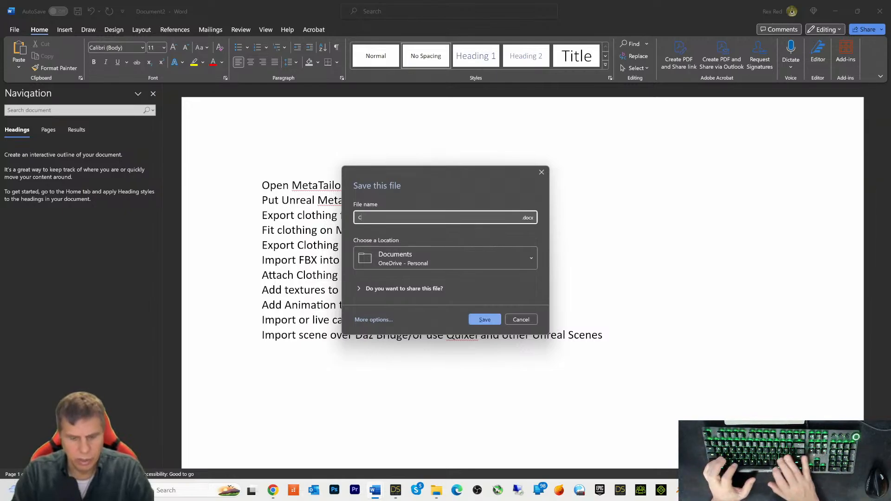
key("BackSpace")
type("Daz Clothing To MetaTailor")
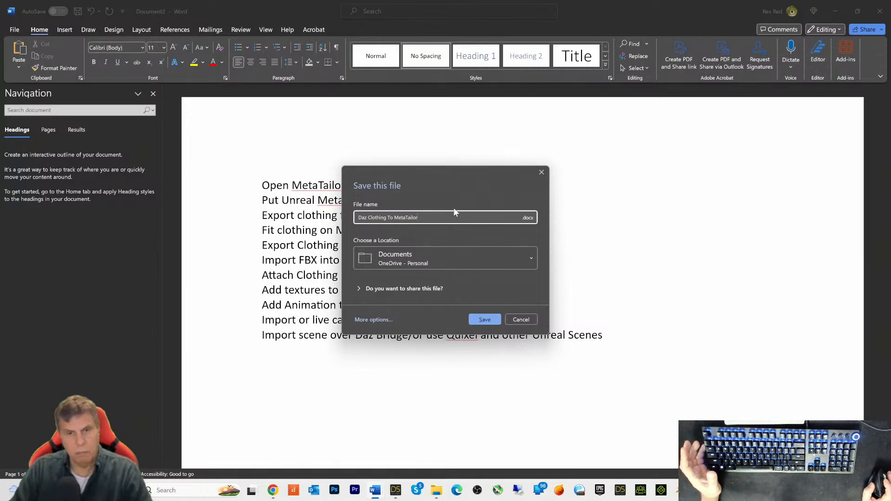
type("Figure")
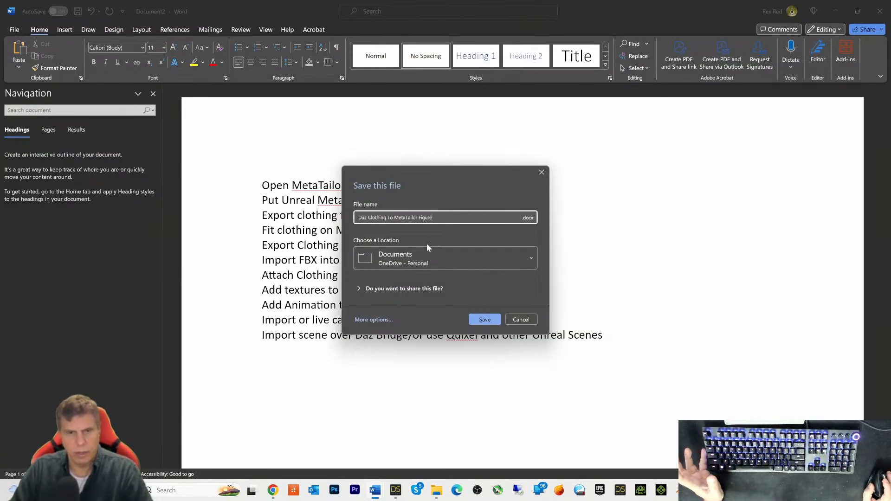
Step: Choose the local Desktop folder as the location and save the document there
left_click(397, 259)
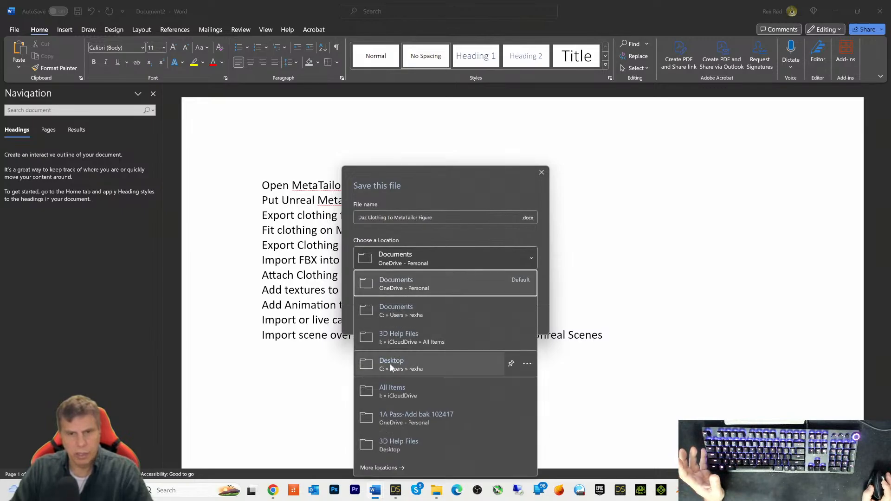
left_click(390, 364)
left_click(481, 317)
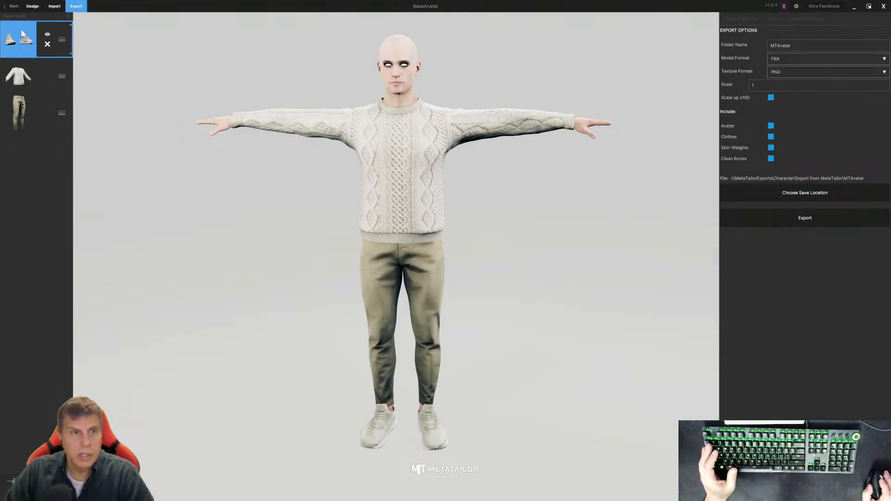
Step: Switch MetaTailor to Design mode and look through its clothes, accessories and avatars libraries
left_click(32, 6)
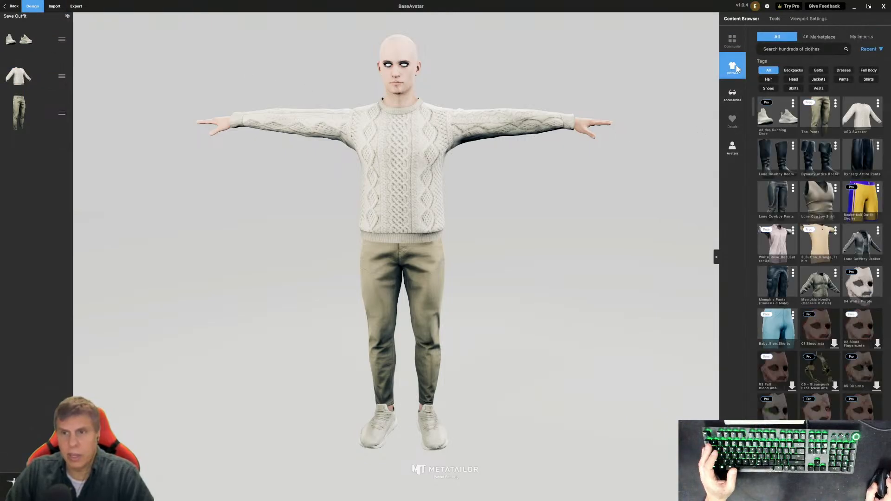
left_click(732, 95)
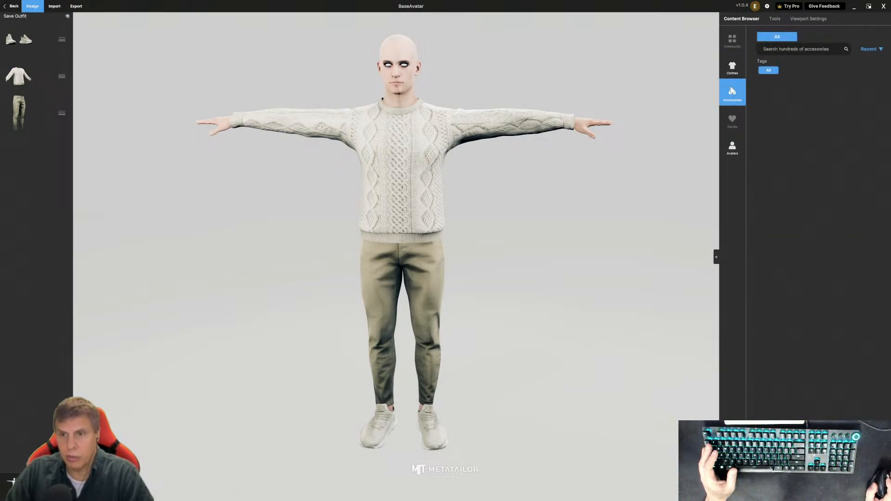
left_click(732, 70)
left_click(734, 97)
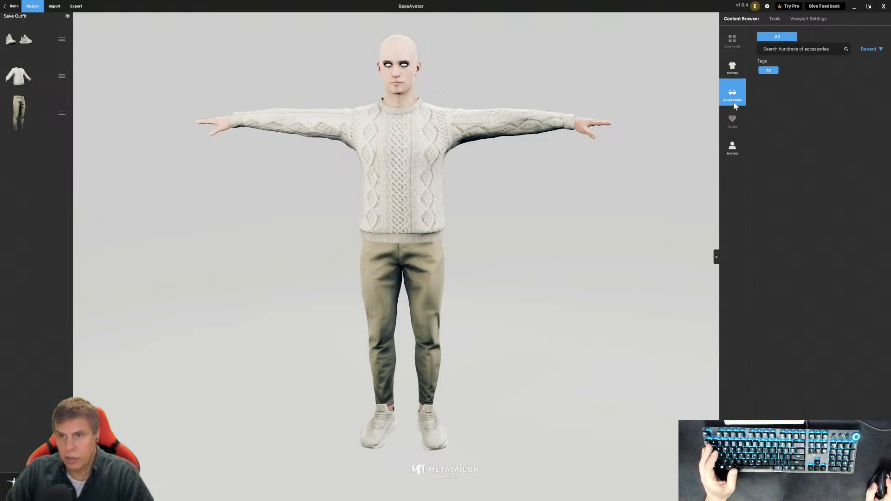
left_click(732, 149)
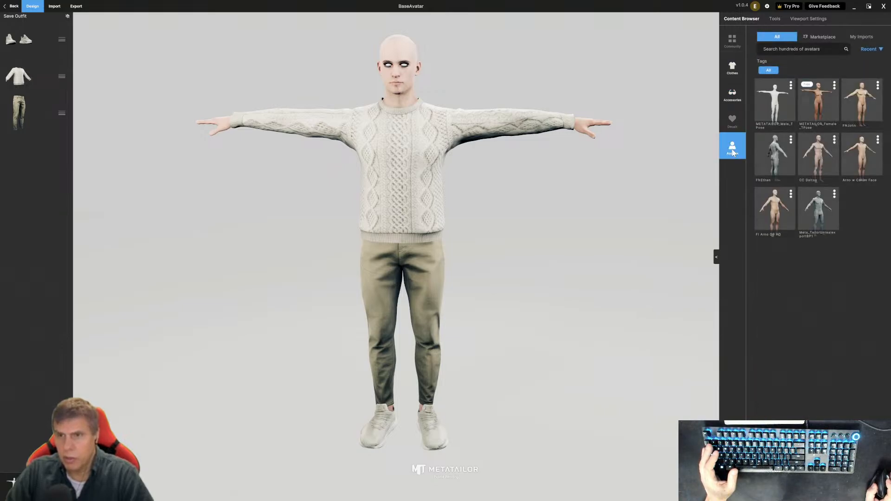
left_click(733, 94)
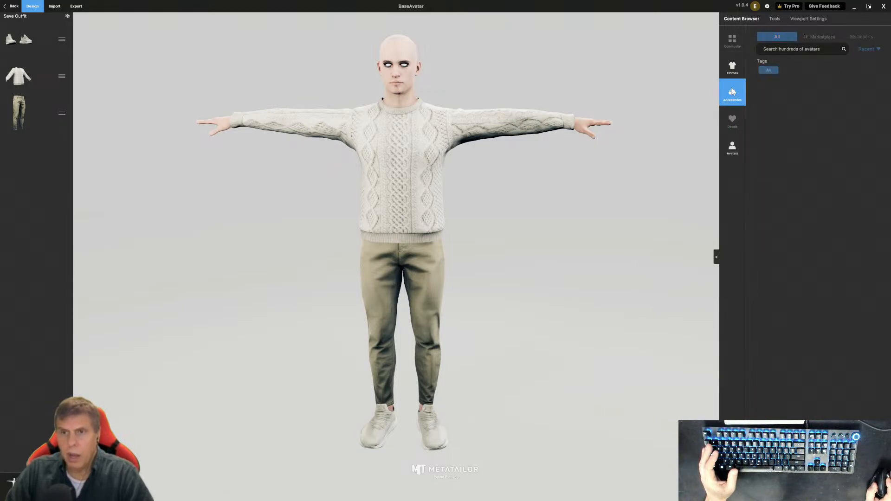
left_click(733, 69)
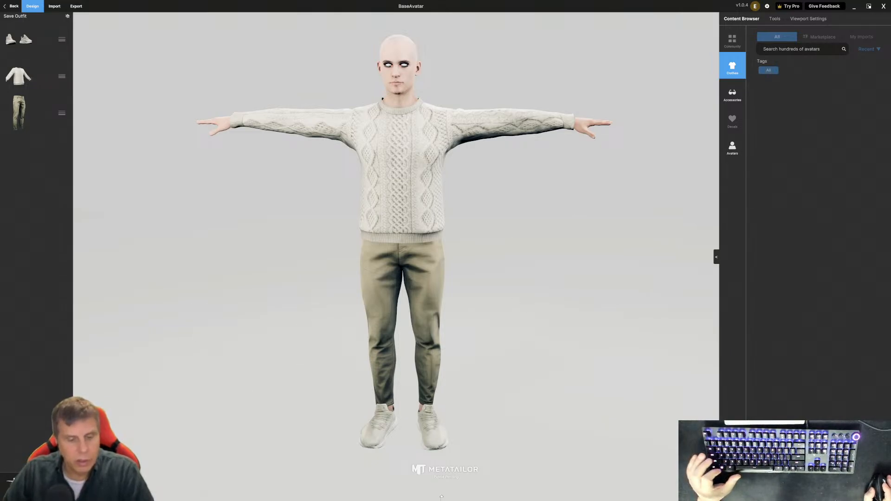
Step: Switch to DAZ Studio, return from the sweater outfit to the product list, and clear its search filter
key("super")
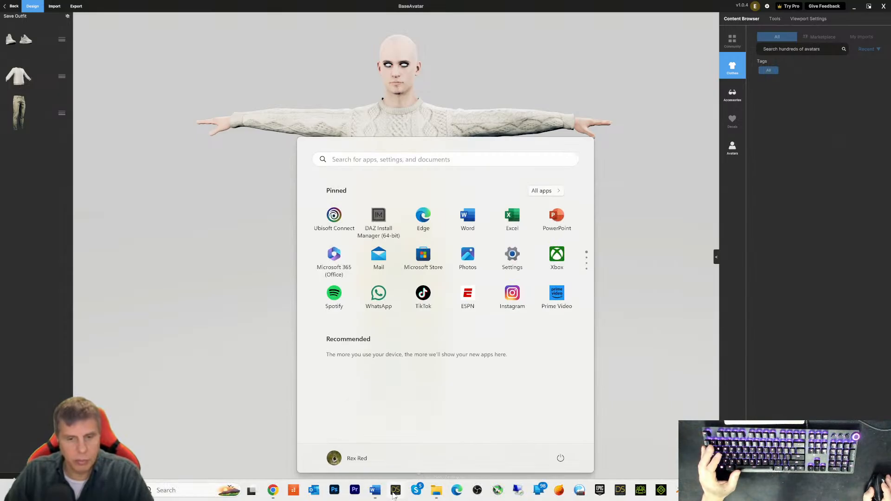
left_click(395, 492)
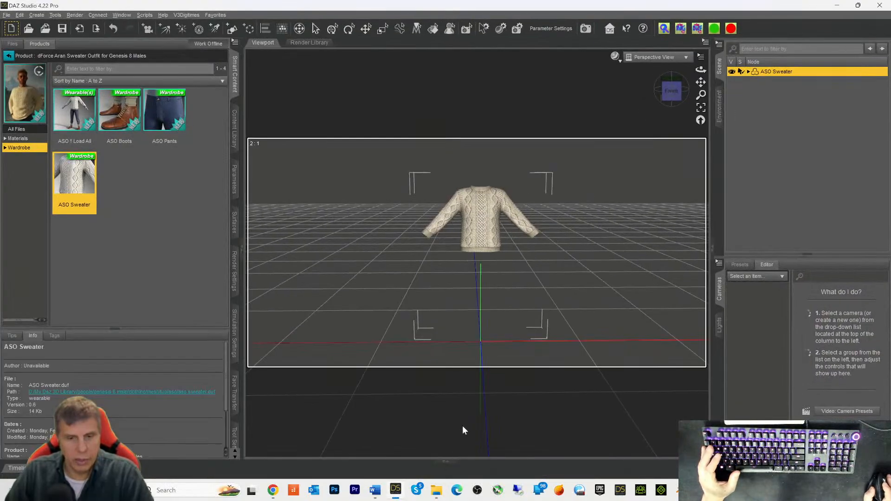
left_click(8, 56)
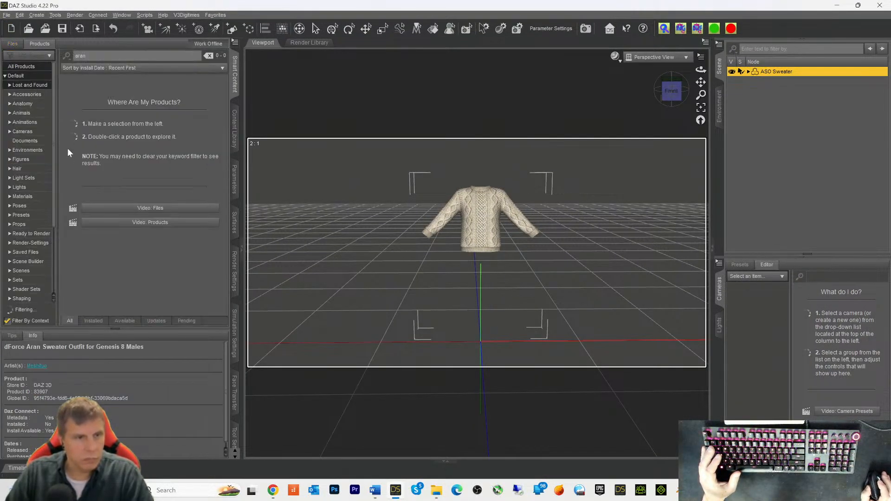
left_click(15, 170)
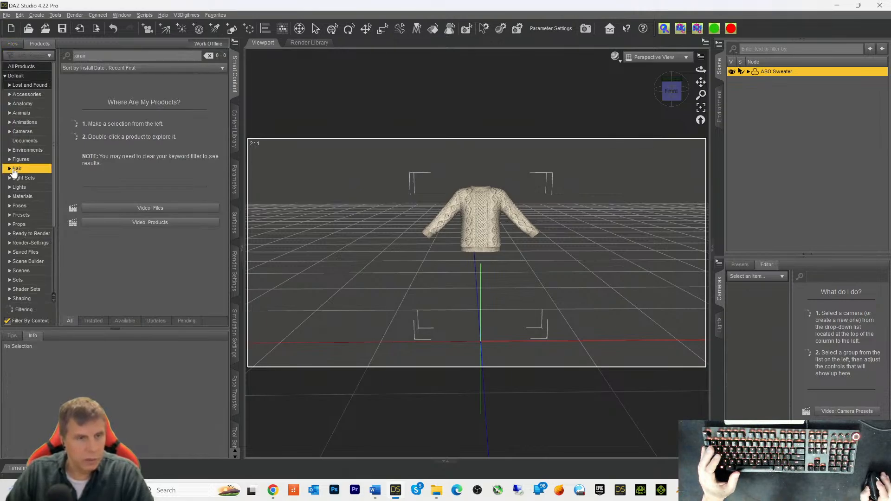
left_click(114, 53)
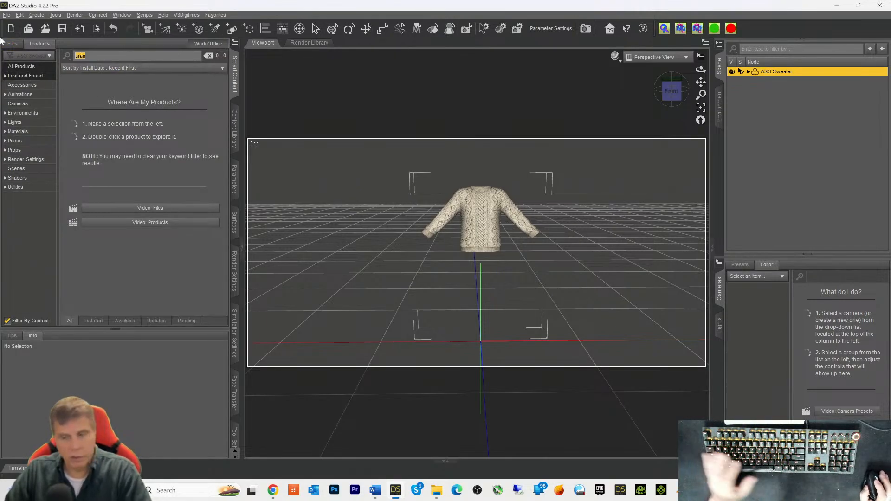
key("BackSpace")
key("BackSpace")
key("BackSpace")
key("BackSpace")
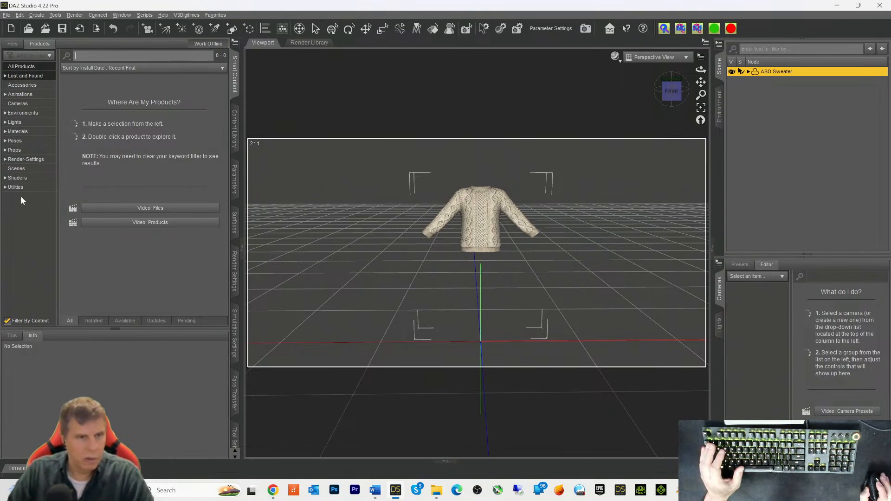
Step: Delete the ASO Sweater from the scene
left_click(804, 109)
left_click(772, 73)
key("Delete")
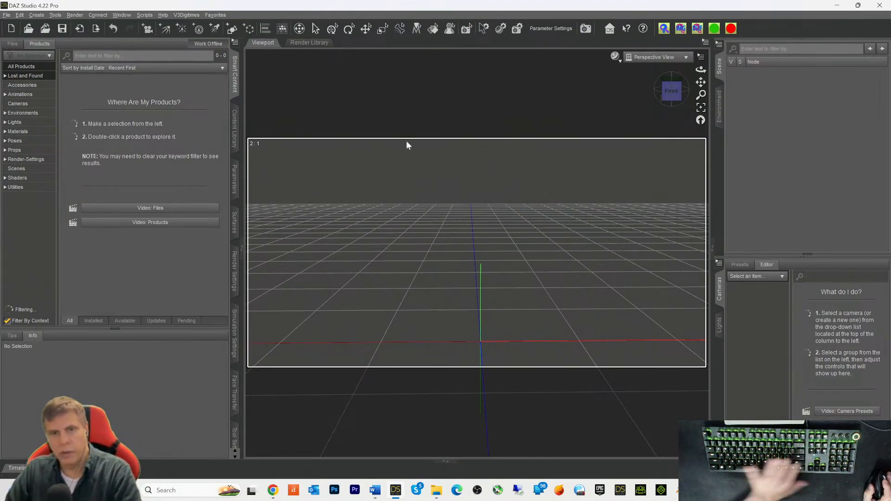
Step: Browse the Hair products, open Holland Hair for Genesis 9, and load Holland Hair G9, the version without dForce, into the scene
left_click(5, 76)
left_click(23, 170)
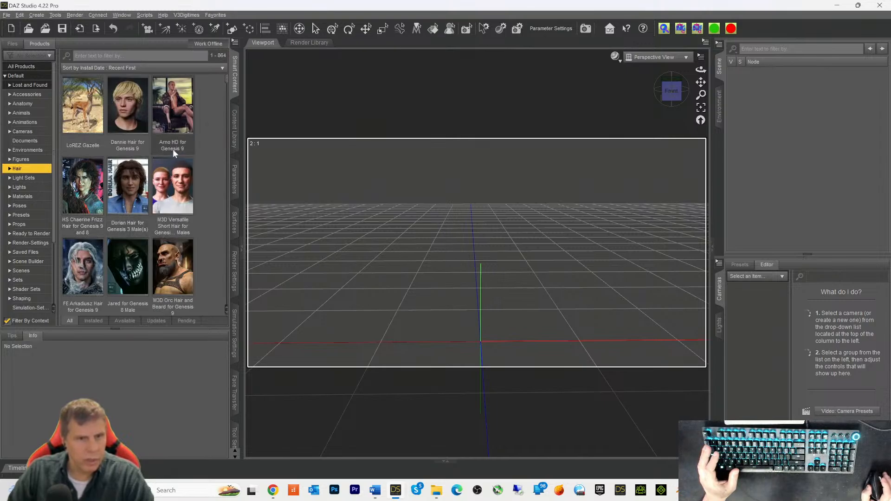
scroll(187, 99, "down", 5)
scroll(186, 98, "down", 2)
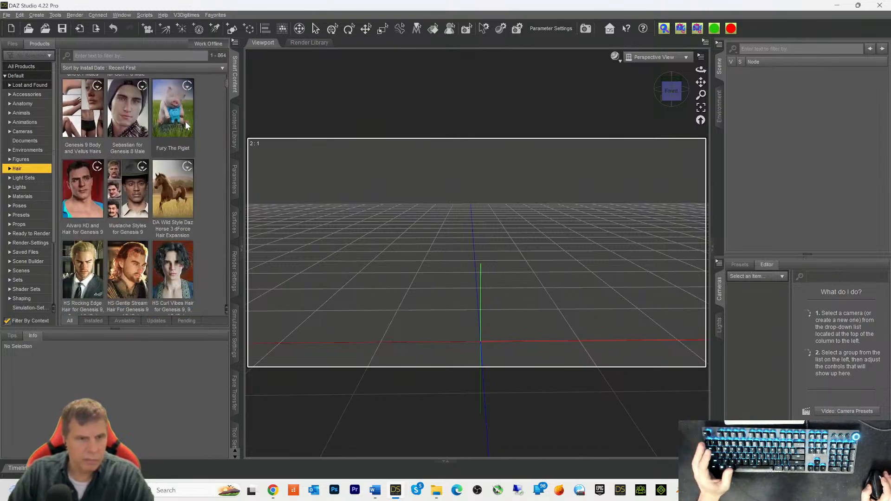
mouse_move(178, 168)
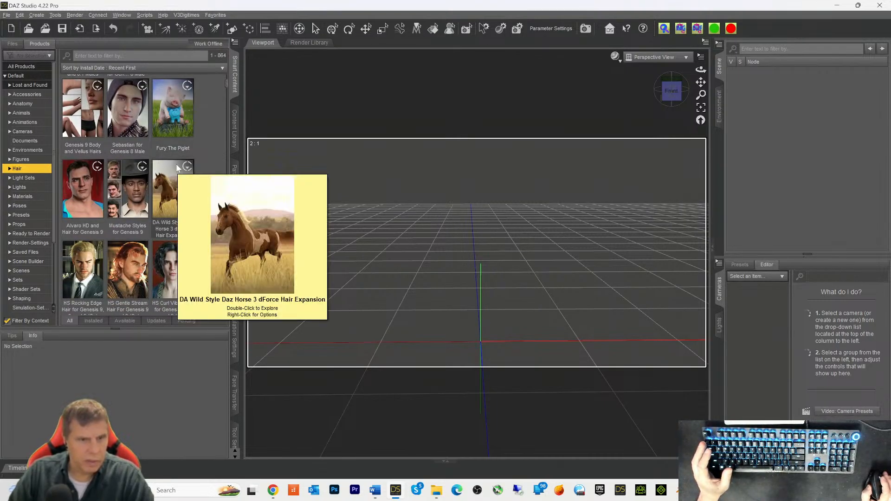
scroll(178, 168, "down", 3)
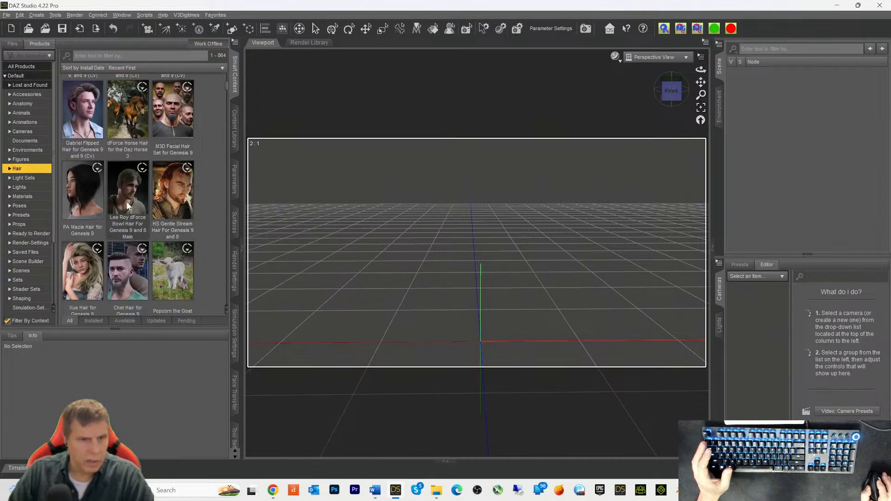
mouse_move(112, 135)
scroll(113, 136, "up", 2)
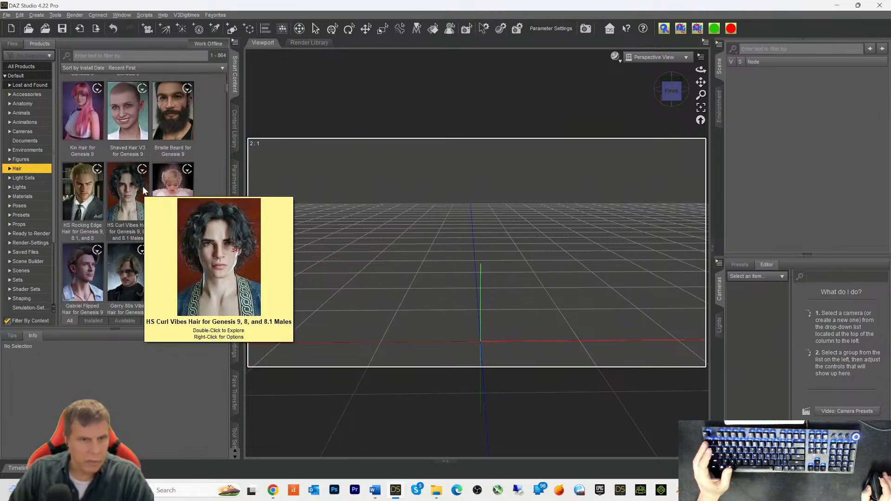
scroll(172, 170, "up", 3)
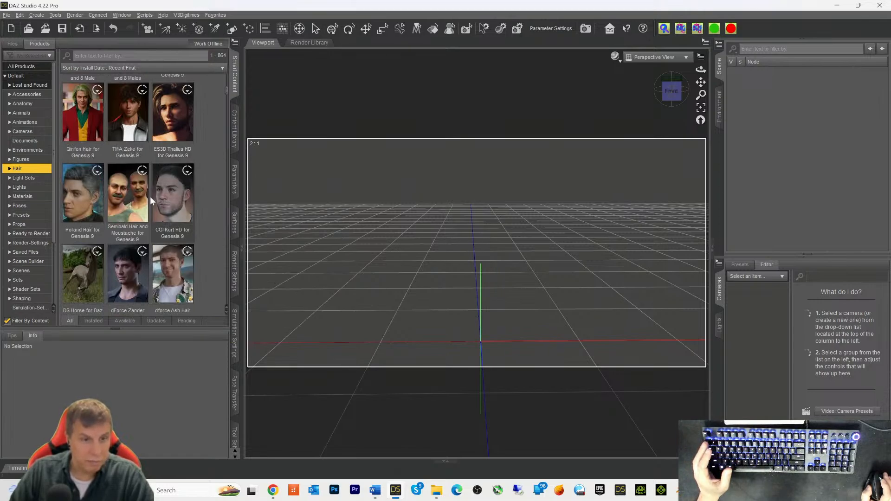
double_click(83, 194)
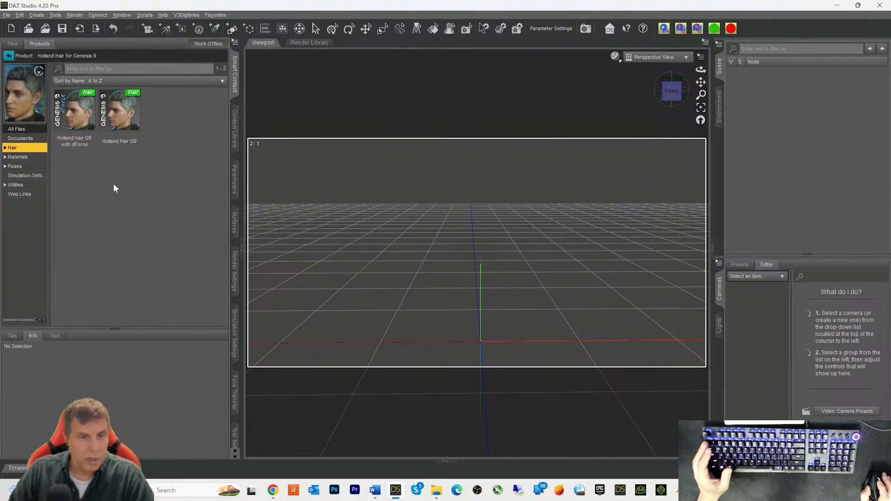
double_click(123, 120)
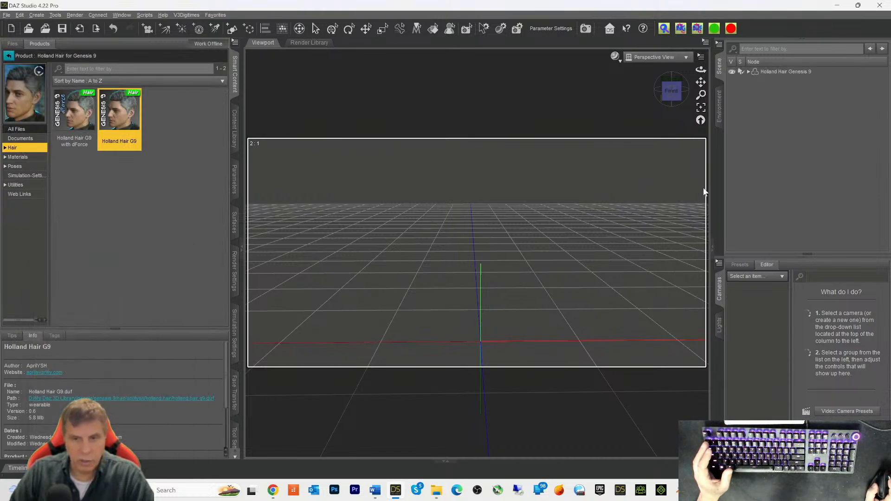
right_click(603, 210)
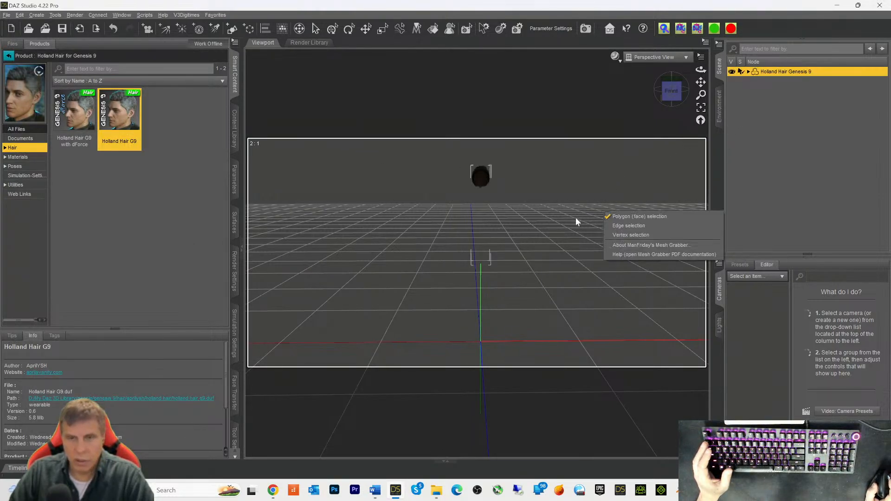
left_click(583, 189)
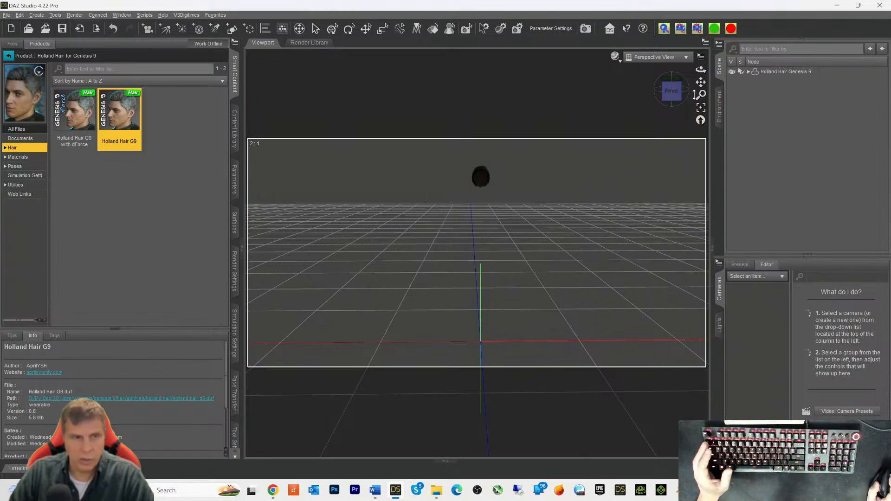
Step: Apply the Iray material Holland 10 M BrownDk to the Holland Hair Genesis 9 in the scene
left_click(760, 72)
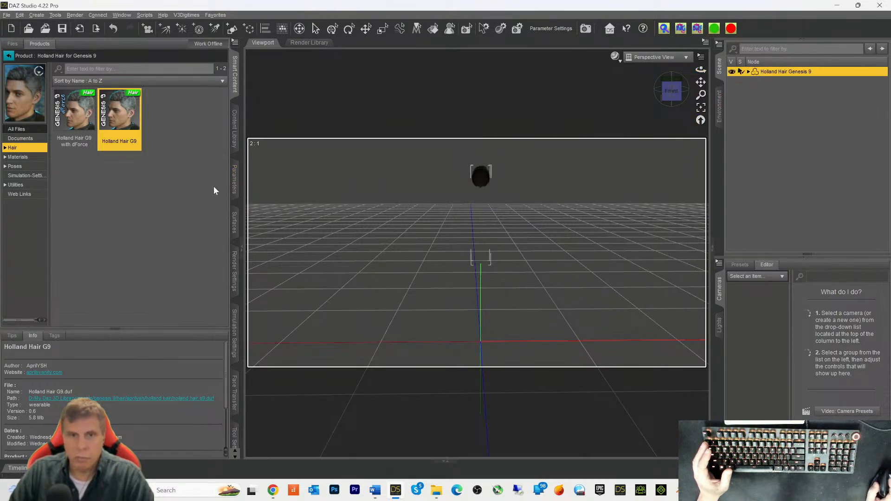
left_click(19, 158)
scroll(172, 241, "down", 3)
scroll(171, 242, "down", 3)
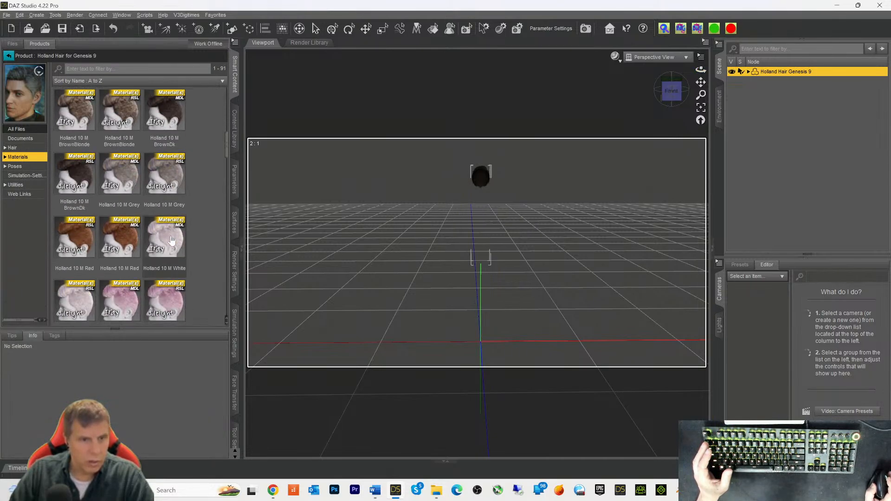
double_click(163, 117)
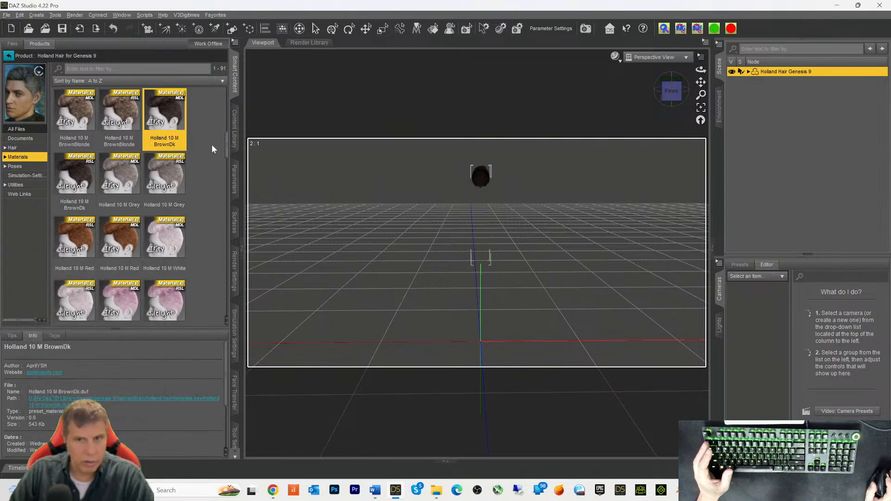
left_click(228, 220)
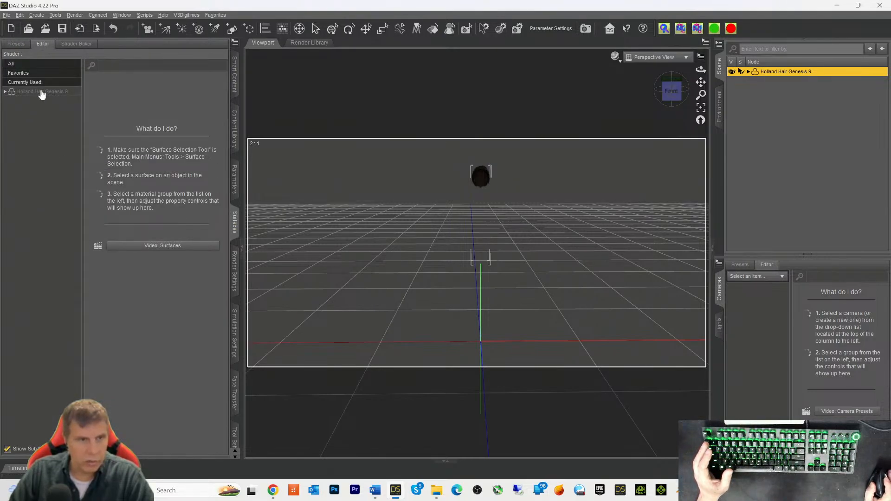
left_click(234, 77)
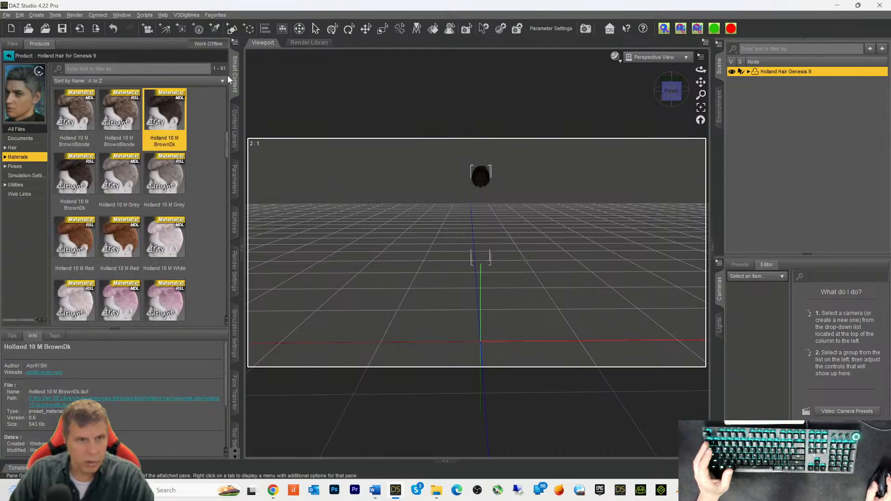
double_click(166, 119)
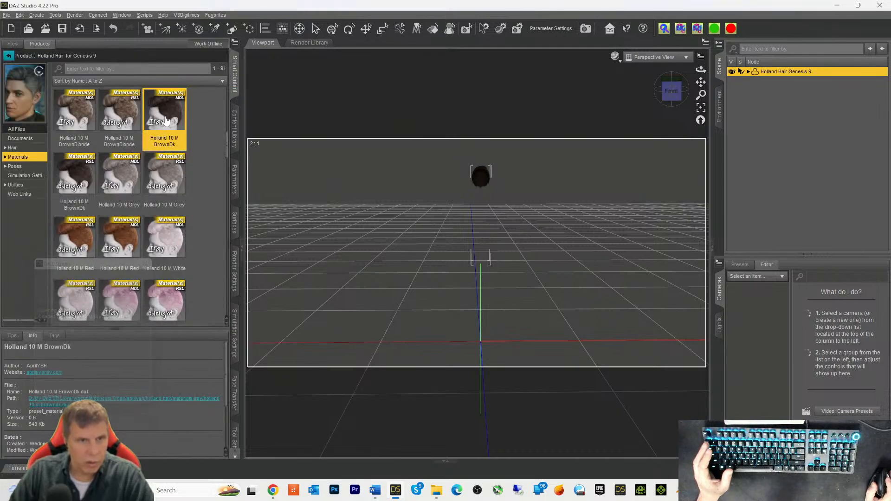
Step: Start exporting the hair as FBX and browse to the MetaTailorExports > Clothing > Daz Clothing Export folder
left_click(7, 15)
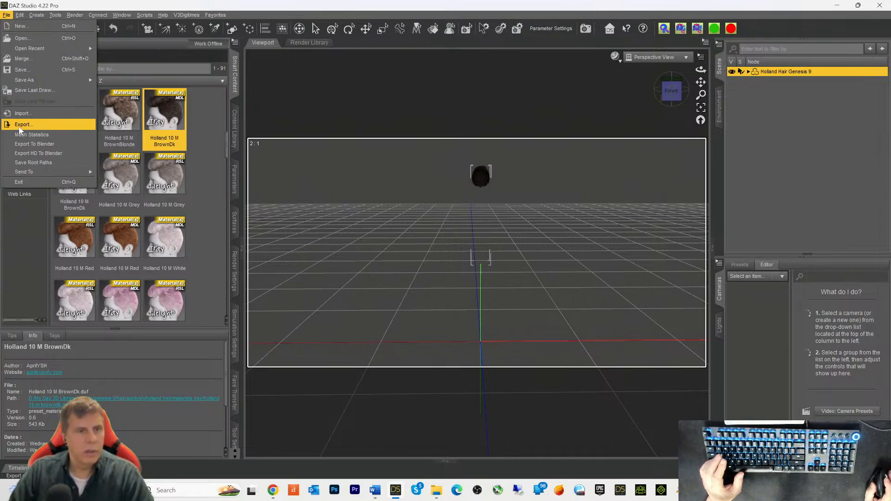
left_click(21, 125)
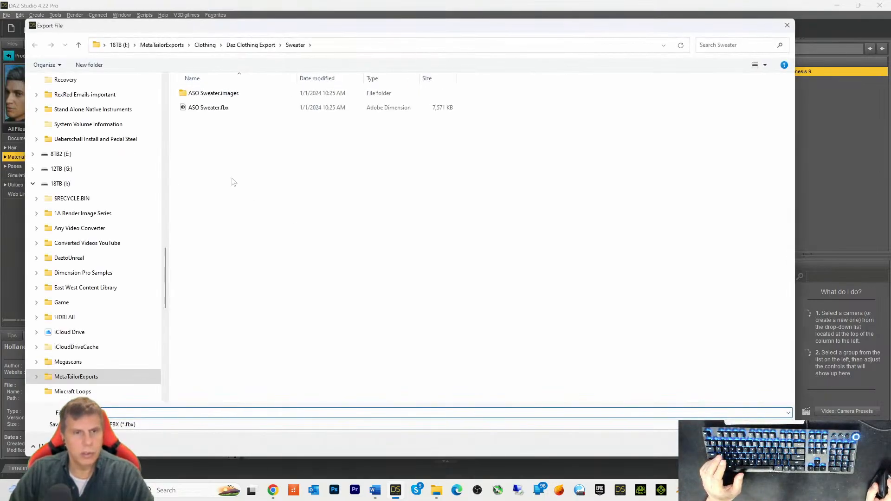
left_click(202, 47)
left_click(177, 50)
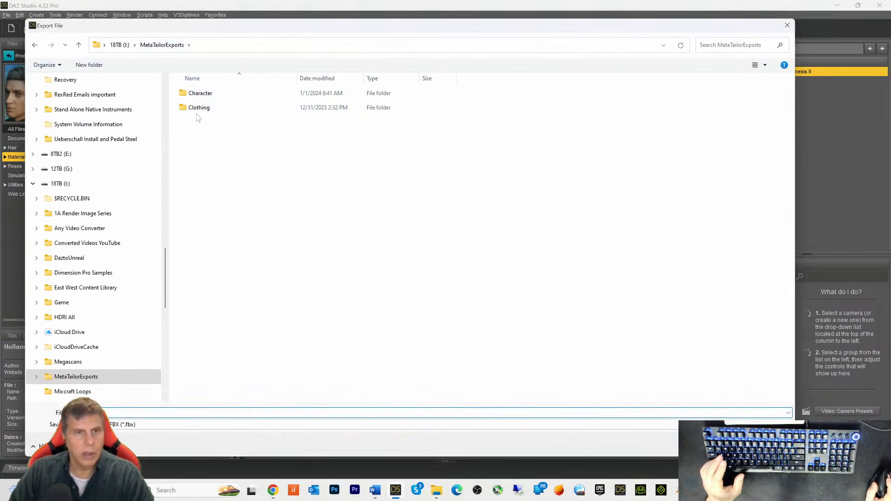
right_click(189, 133)
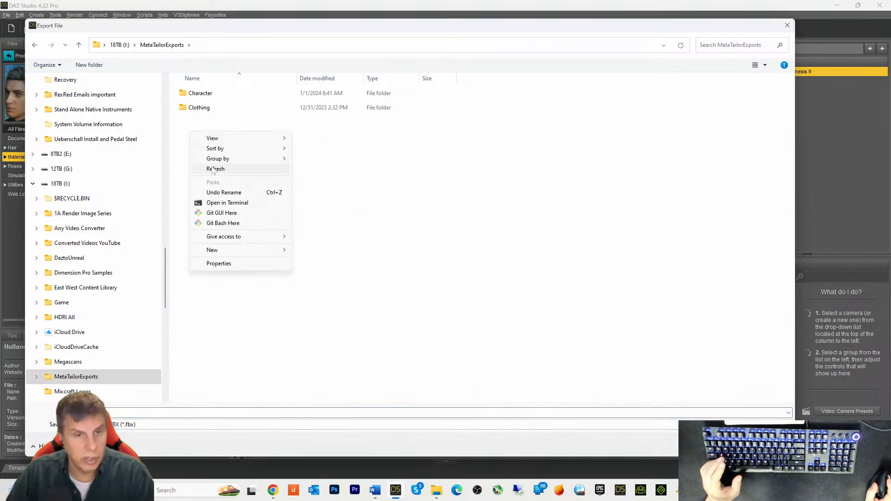
left_click(188, 108)
double_click(188, 108)
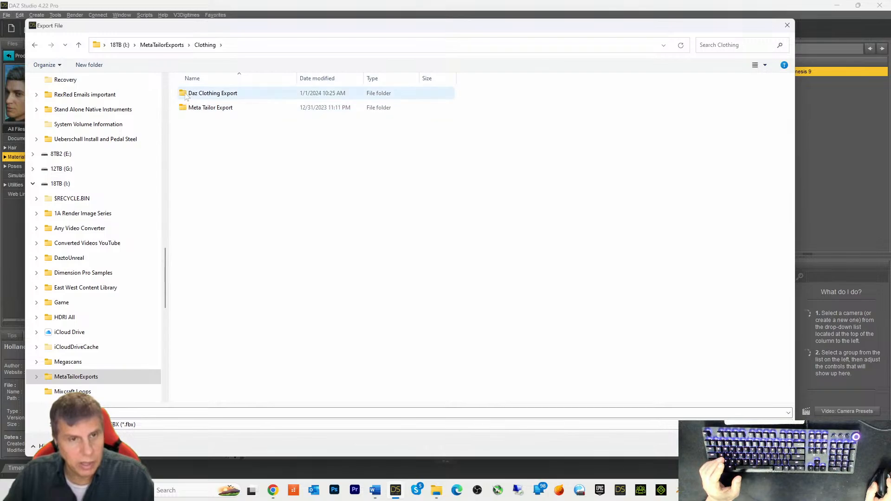
double_click(185, 95)
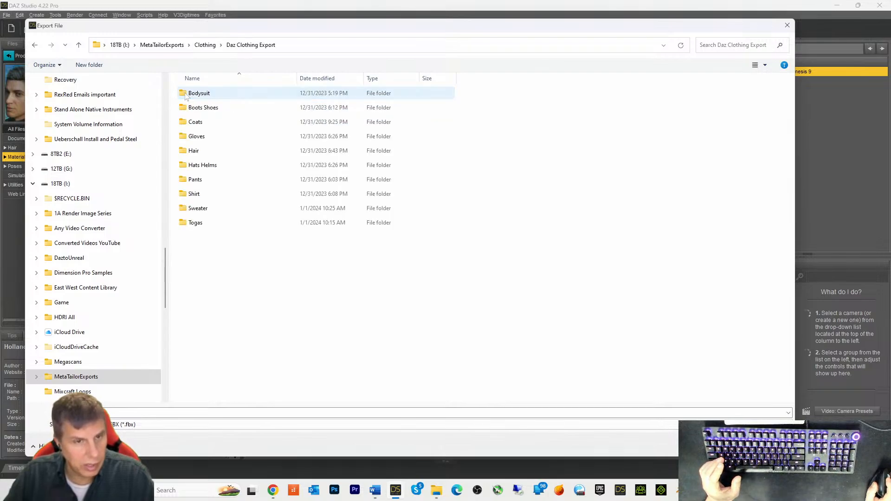
Step: Create a folder named "Hair" in Daz Clothing Export, accept merging it with the existing Hair folder, and open that folder
right_click(188, 252)
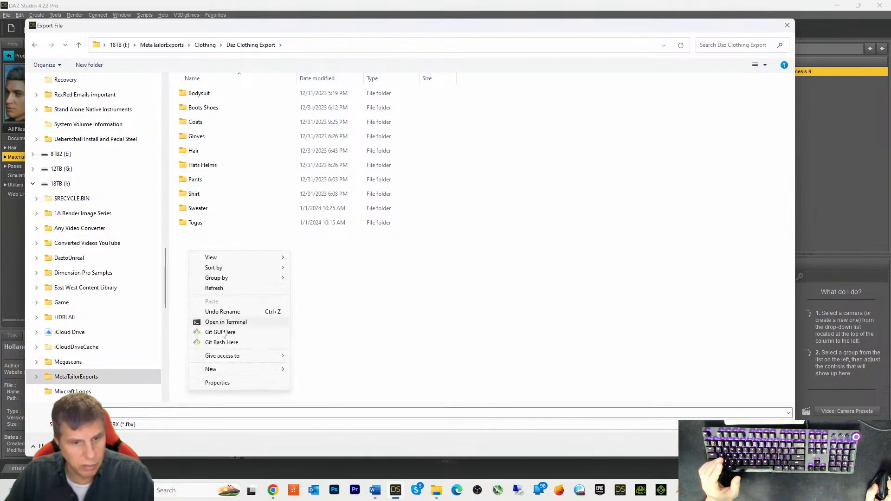
mouse_move(214, 372)
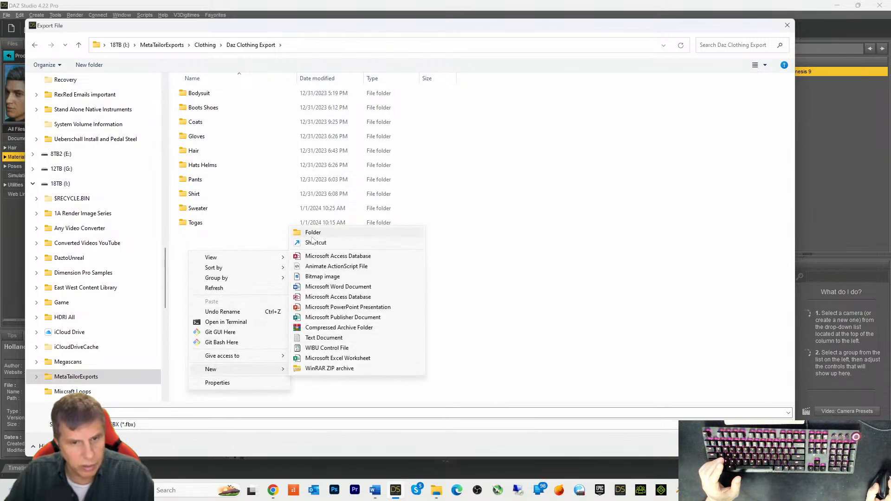
left_click(313, 232)
type("Hair")
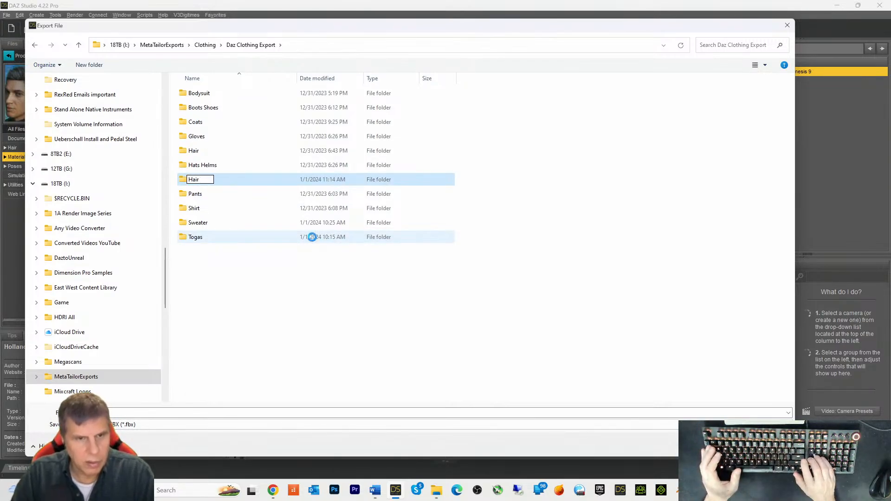
key("Return")
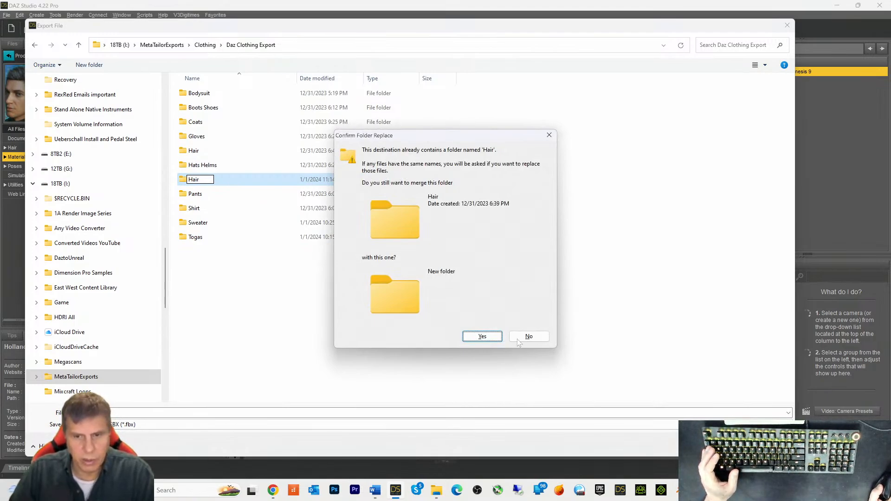
left_click(493, 341)
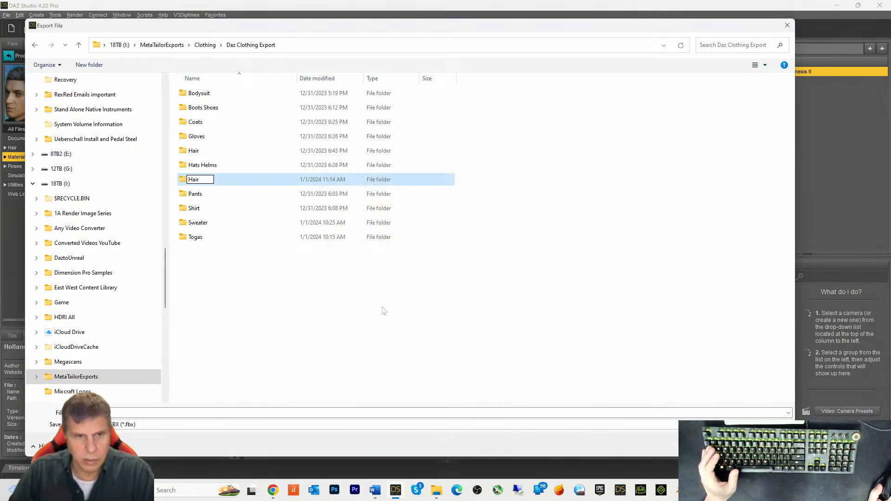
double_click(181, 154)
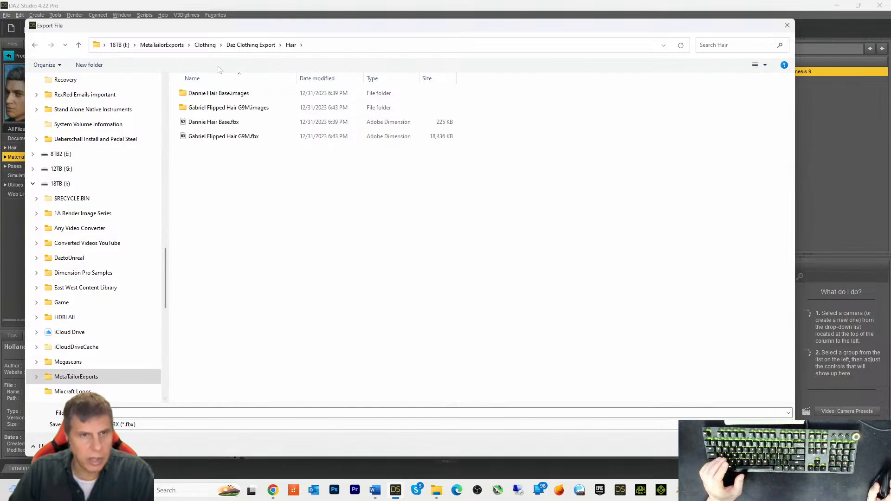
Step: Name the FBX file HolladHairGen9 and export it to the Hair folder in FBX 2012 -- Binary format with textures embedded and collected
left_click_drag(223, 34, 244, 48)
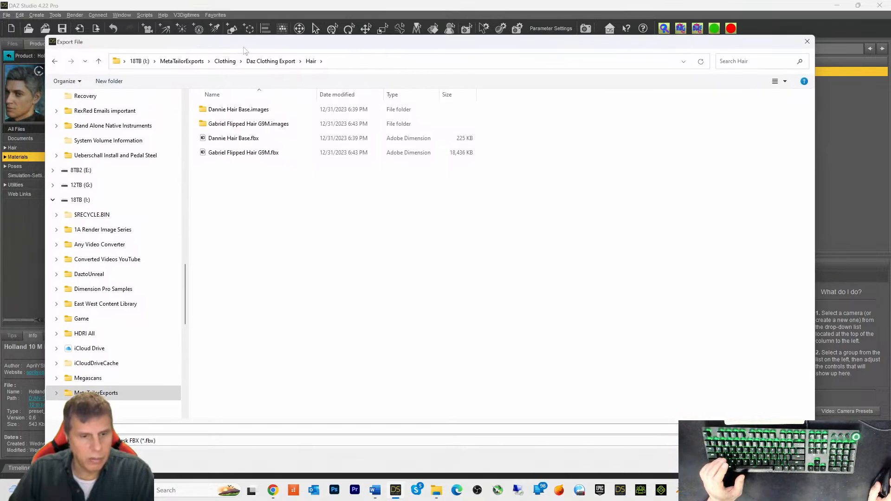
left_click(124, 428)
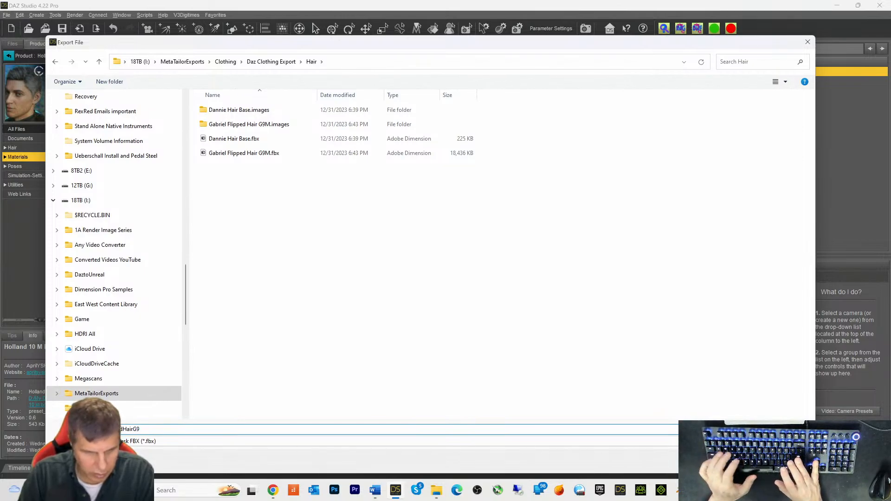
key("Right")
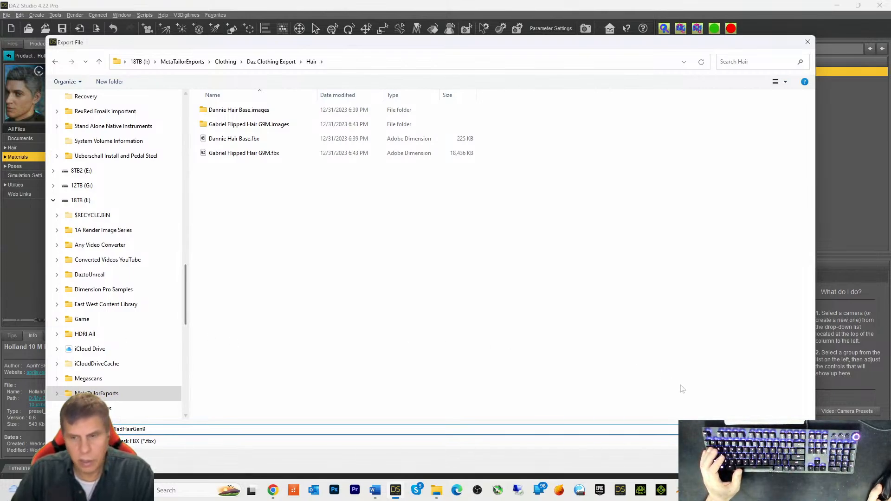
key("Return")
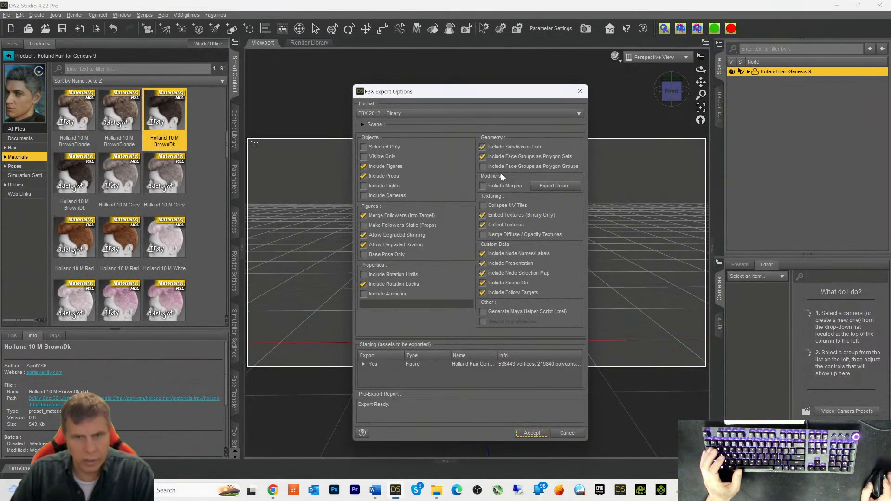
left_click(533, 433)
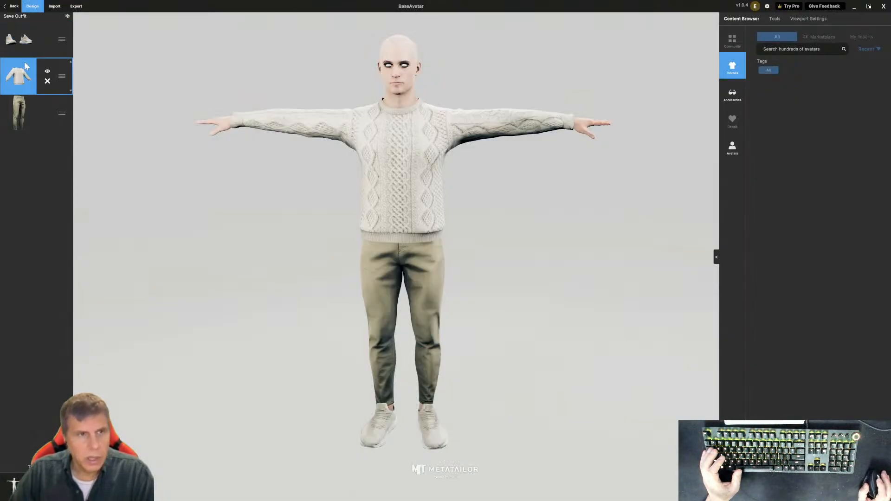
Step: In MetaTailor, import HolladHairGen9.fbx from Daz Clothing Export > Hair as a cloth/accessory
left_click(54, 6)
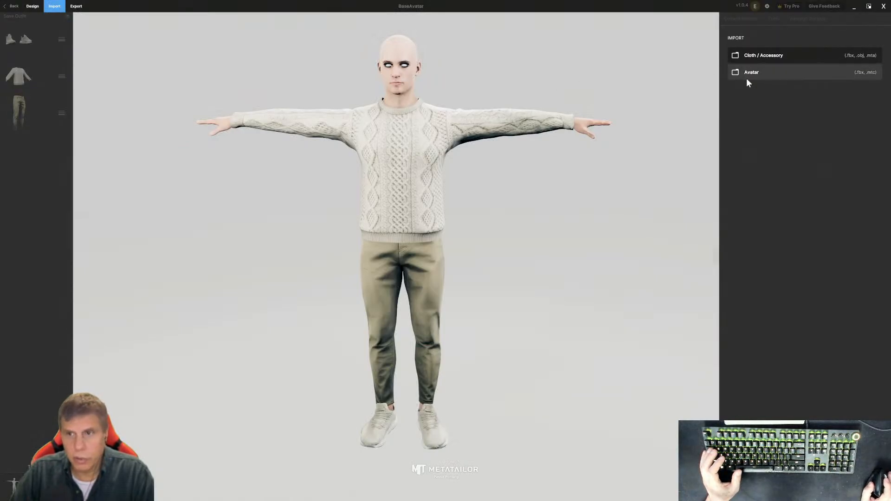
left_click(739, 57)
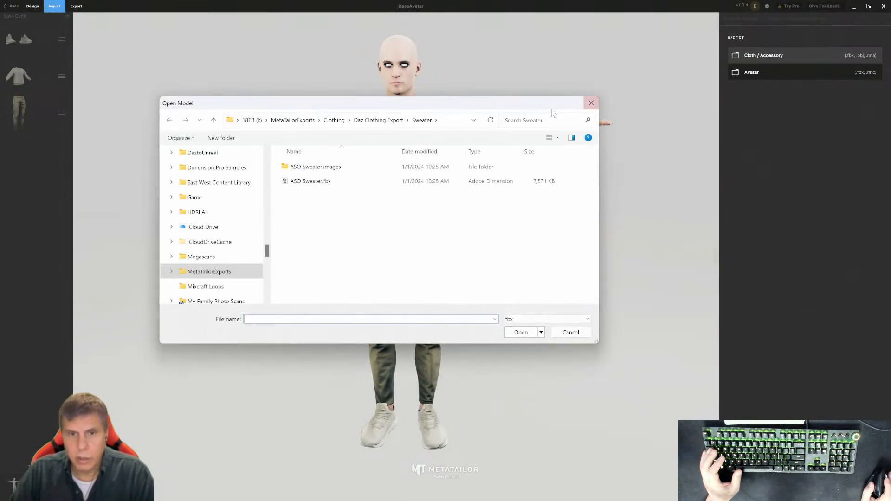
left_click(334, 120)
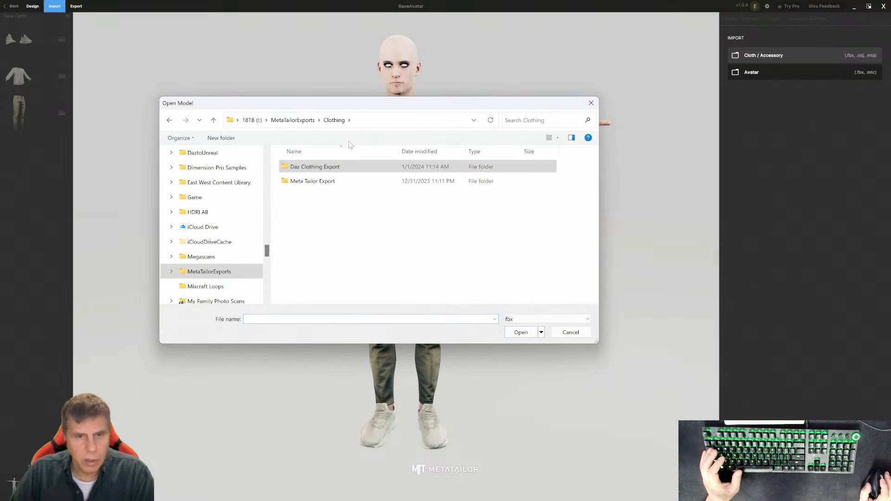
left_click(300, 170)
double_click(293, 170)
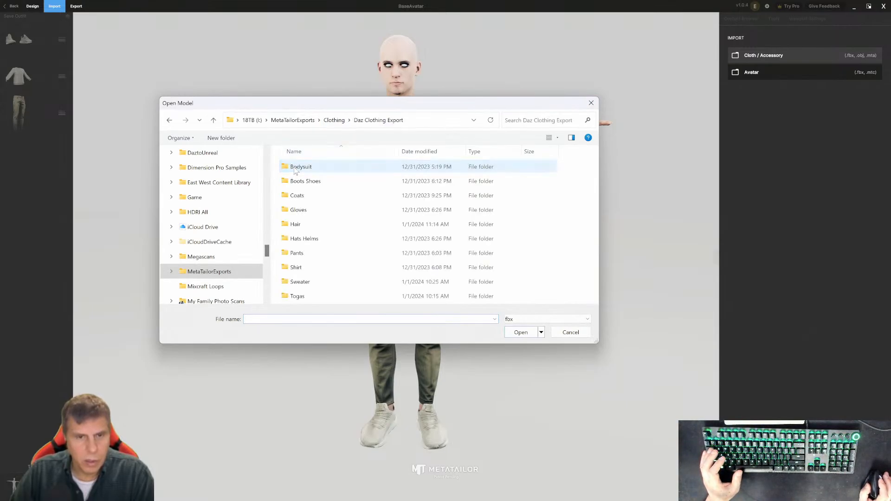
double_click(292, 224)
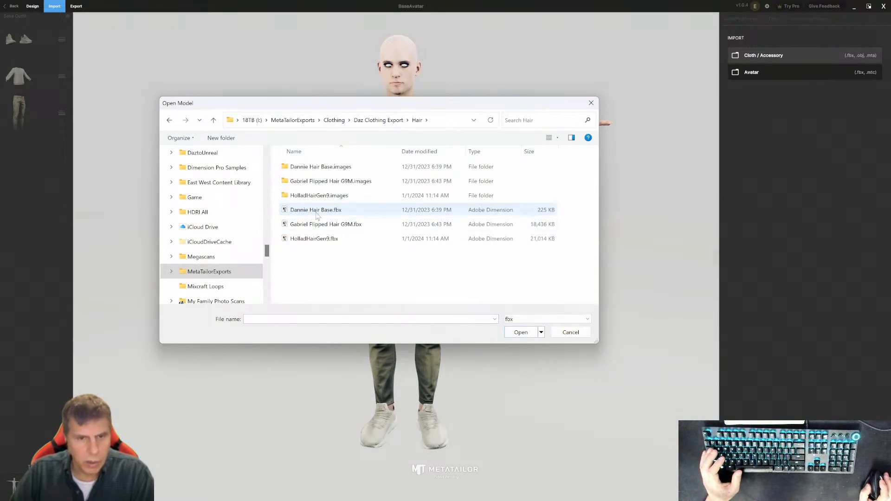
left_click(305, 241)
double_click(305, 241)
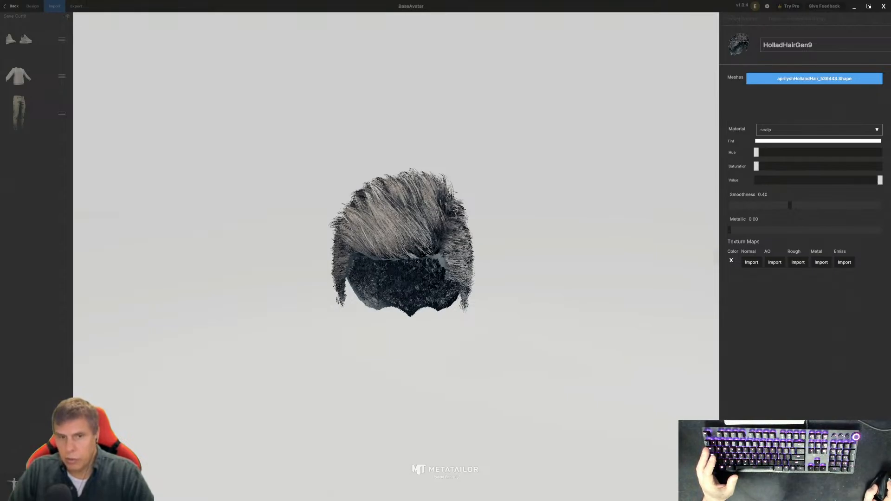
Step: Inspect the imported hair mesh and assign it to the Hair cloth category
scroll(616, 344, "up", 6)
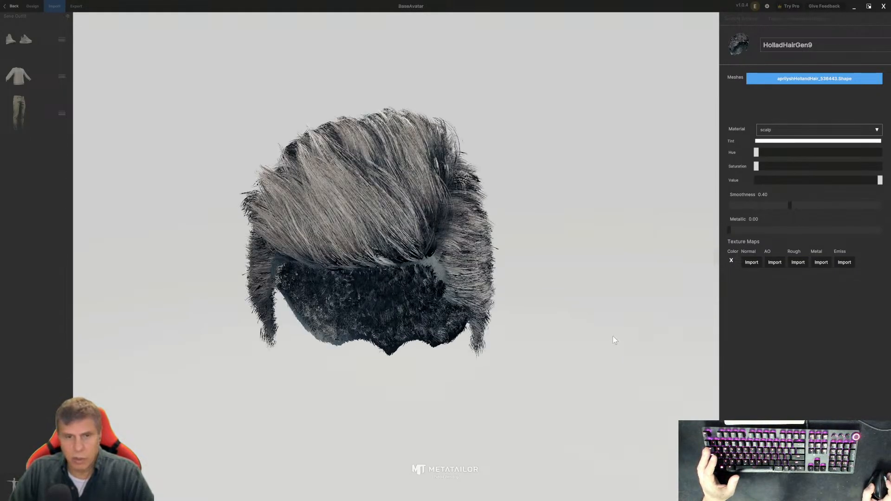
middle_click_drag(591, 294, 607, 292)
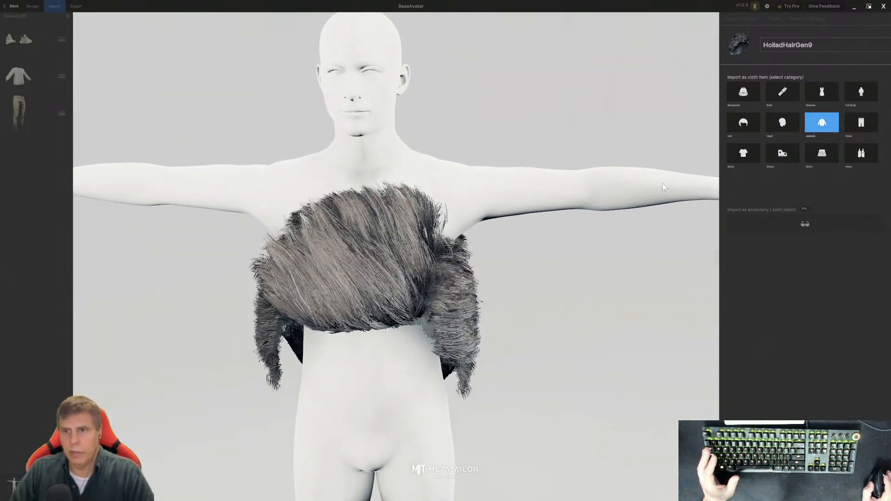
left_click(750, 130)
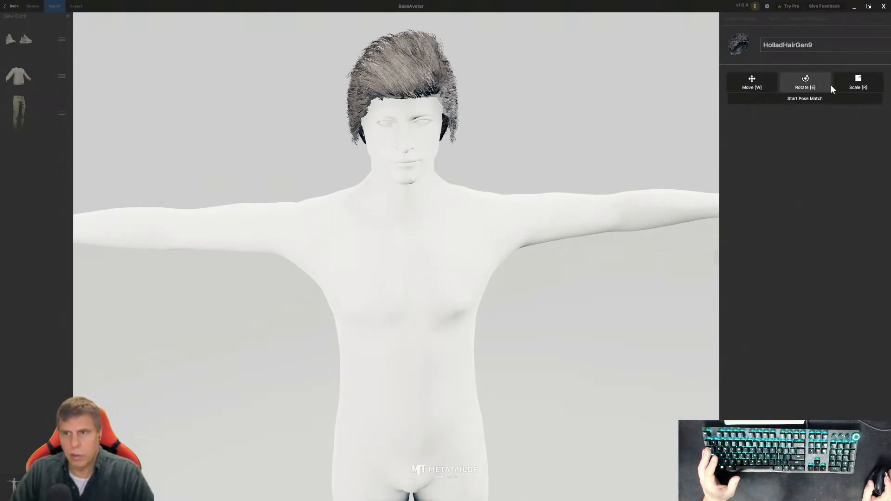
Step: Move the hair backward along its depth axis so it covers the mannequin's head
left_click(858, 83)
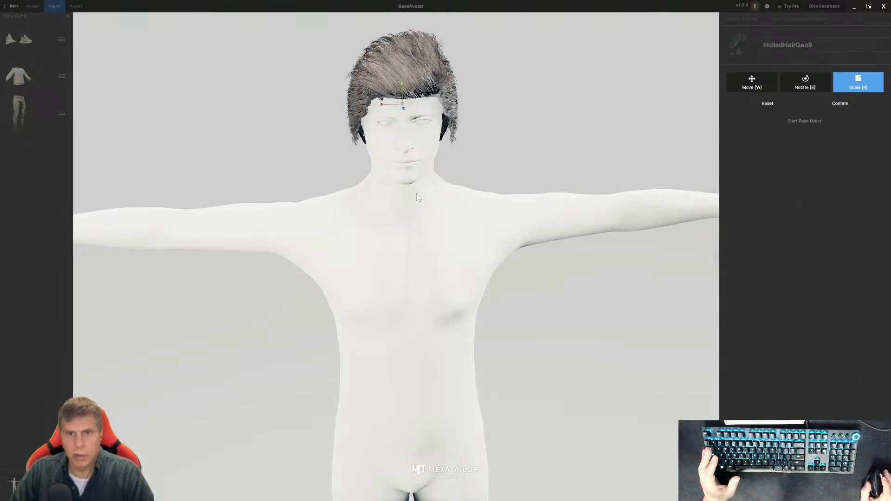
left_click_drag(434, 119, 505, 139)
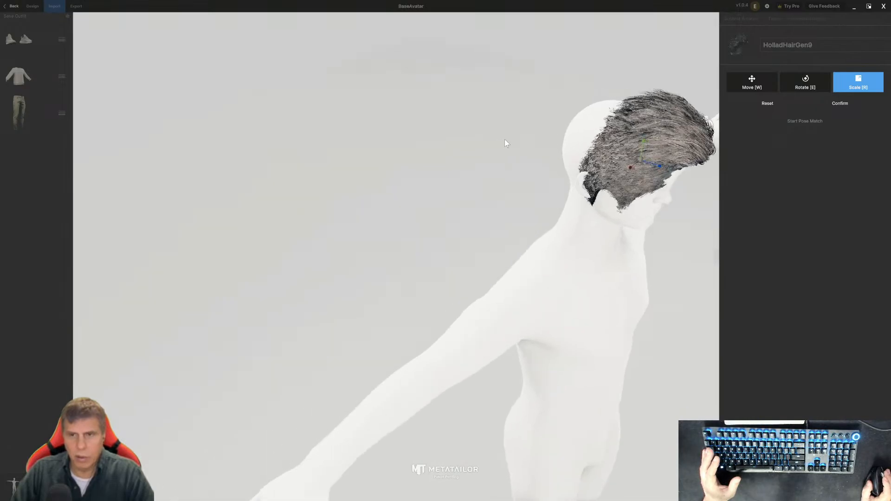
left_click(754, 90)
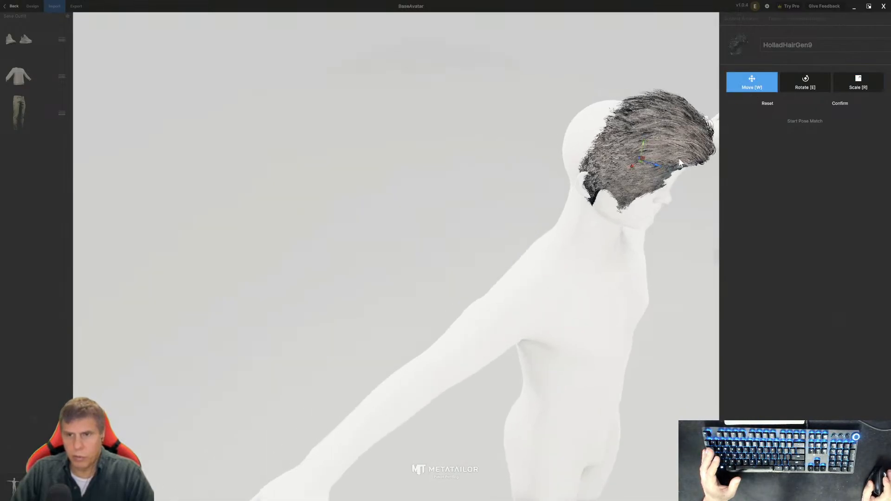
left_click_drag(655, 164, 592, 152)
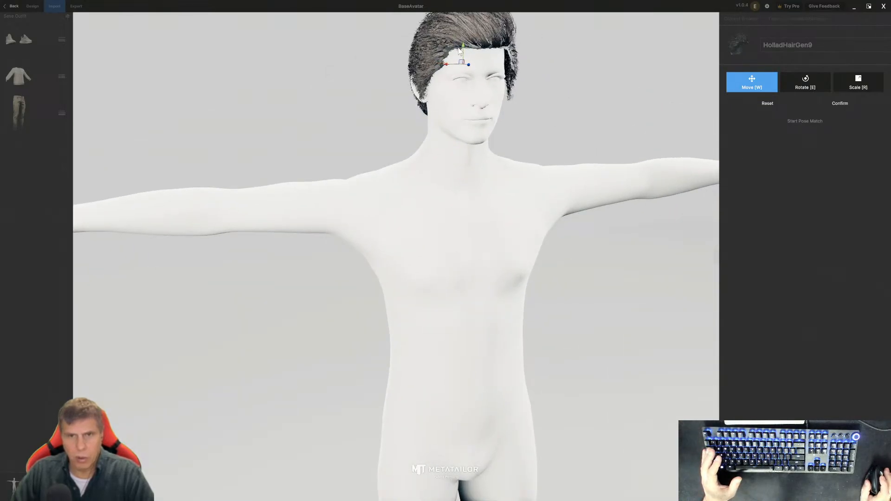
Step: Scale the hair down so it fits more closely around the mannequin's head
left_click_drag(509, 86, 485, 95)
left_click(860, 85)
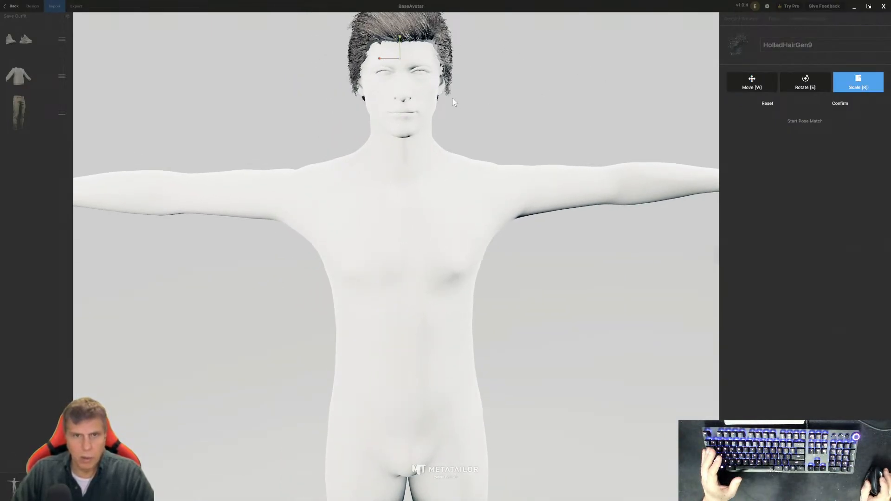
left_click_drag(454, 98, 420, 99)
left_click_drag(299, 66, 298, 65)
Step: Move the scaled hair slightly backward, align it with the mannequin's scalp, and confirm the placement
left_click_drag(374, 118, 458, 152)
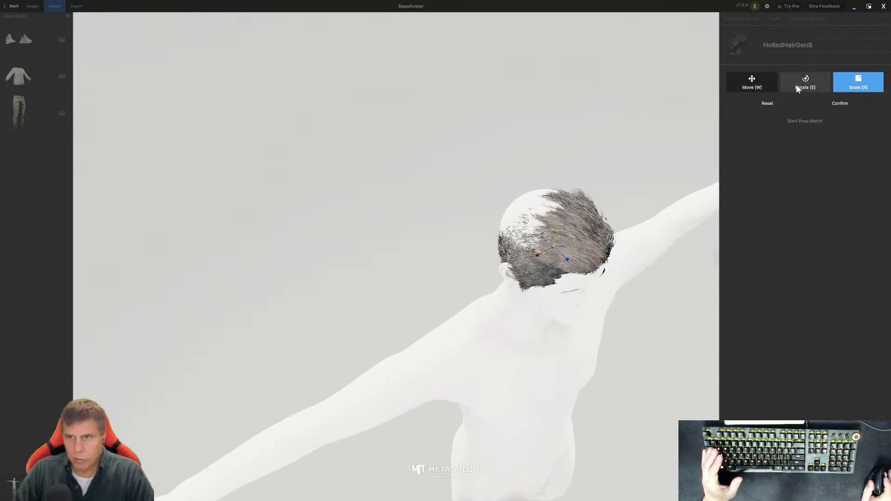
left_click(749, 85)
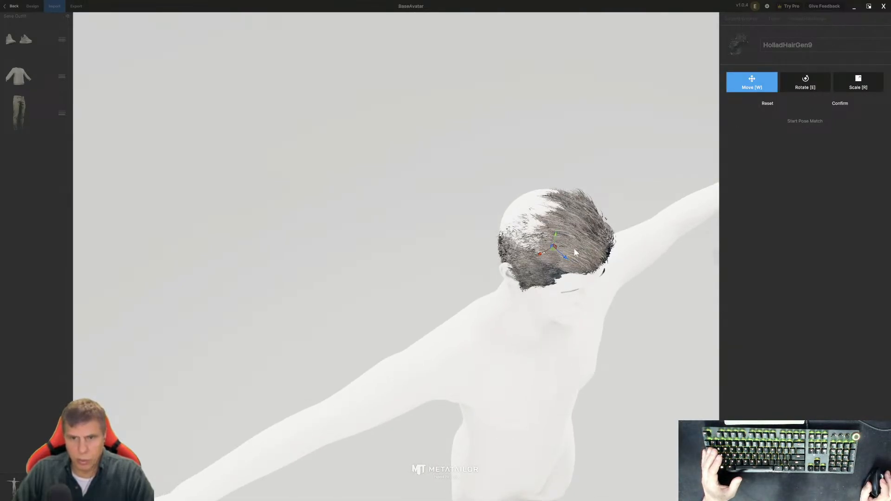
left_click_drag(566, 261, 563, 255)
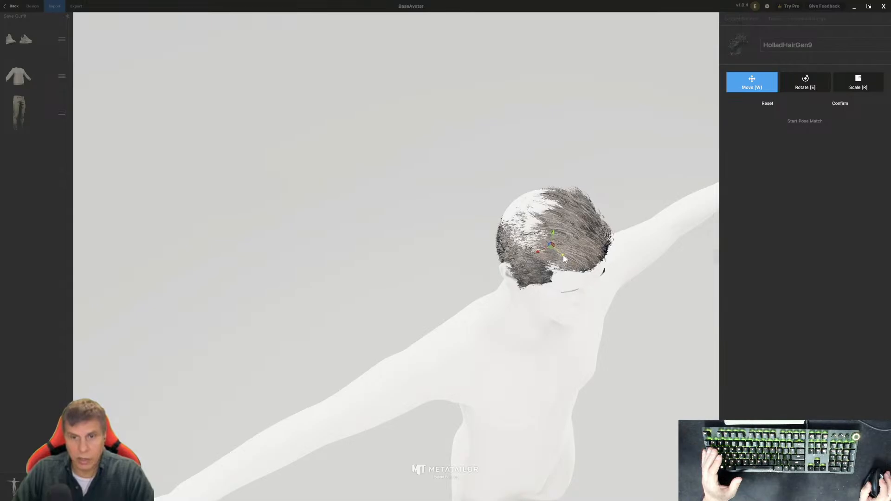
right_click_drag(563, 249, 561, 156)
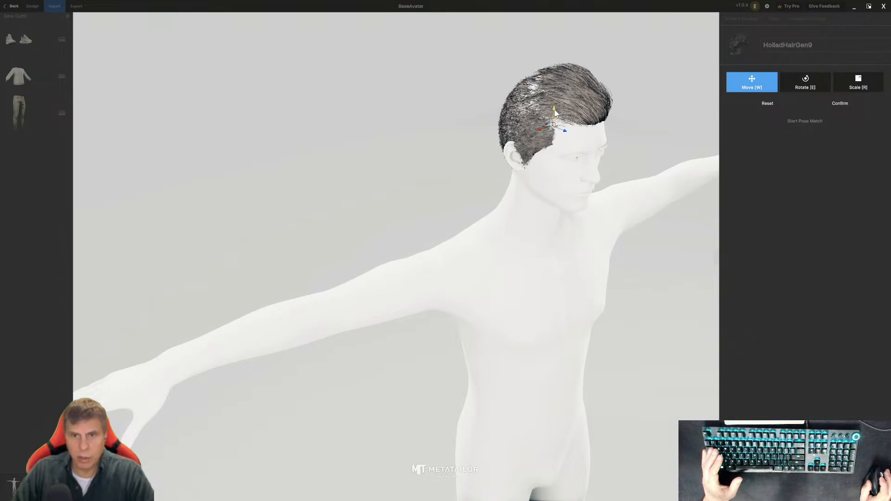
middle_click_drag(565, 138, 540, 129)
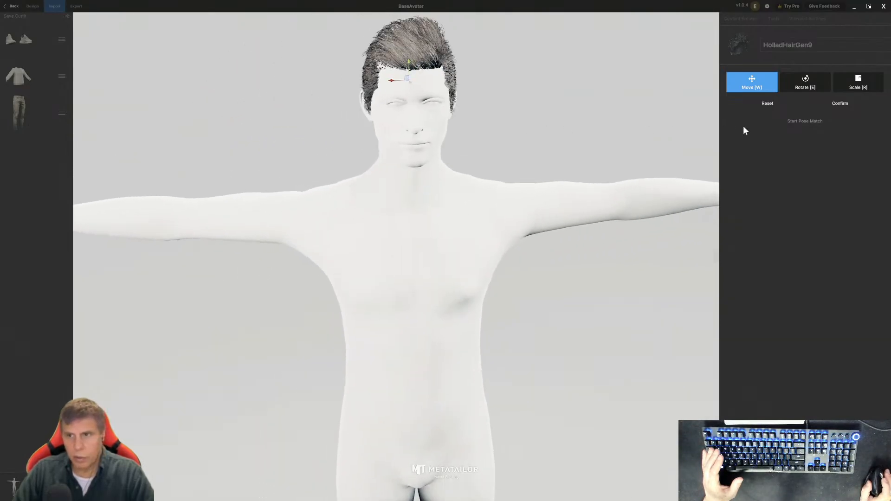
left_click(838, 103)
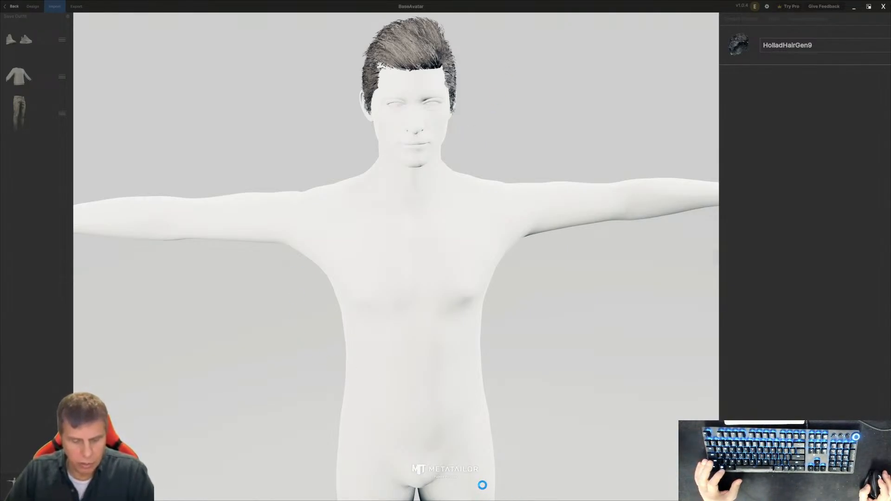
Step: Switch to the Word outline and add the line "Export Hair" below "Fit clothing on Meta Figure"
key("super")
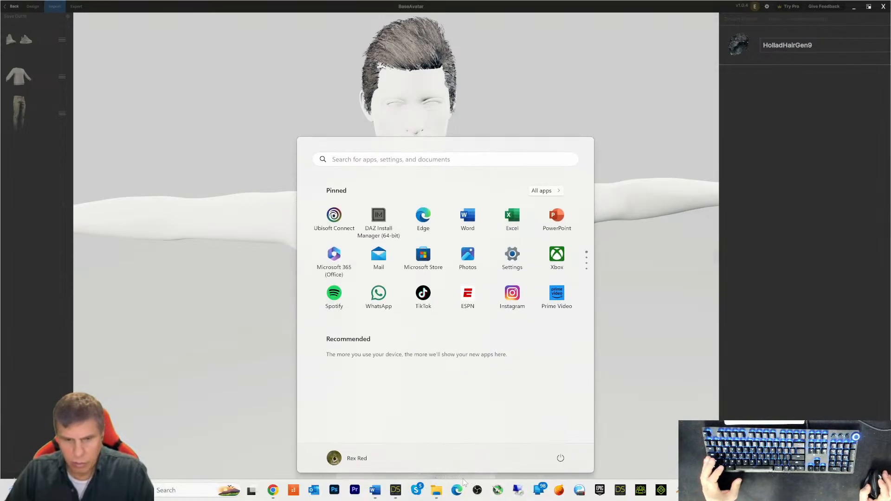
mouse_move(375, 490)
left_click(474, 441)
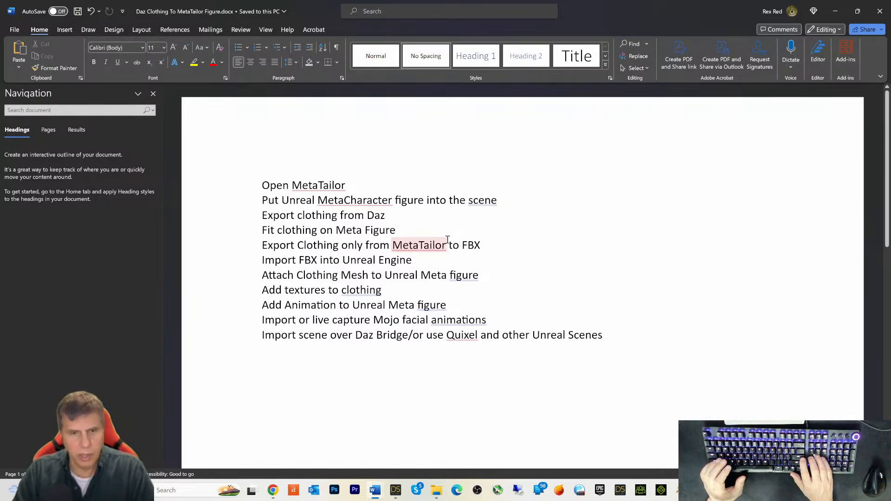
key("Down")
key("Return")
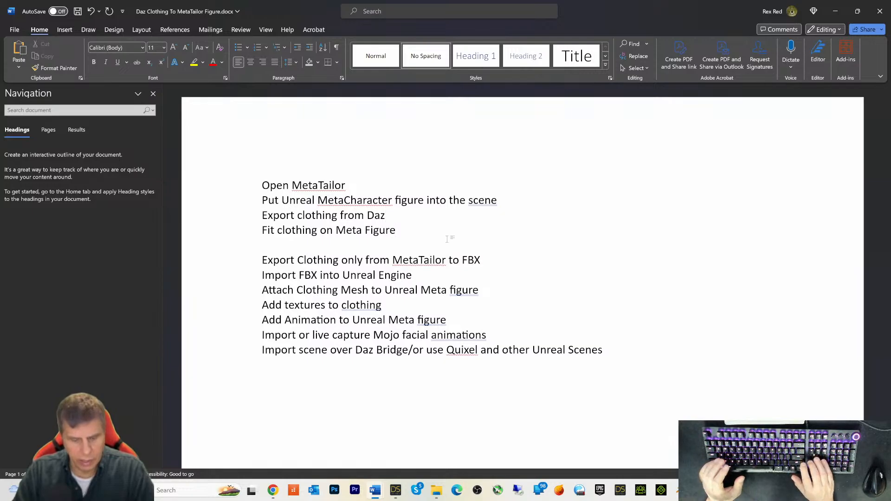
type("Expor Hair")
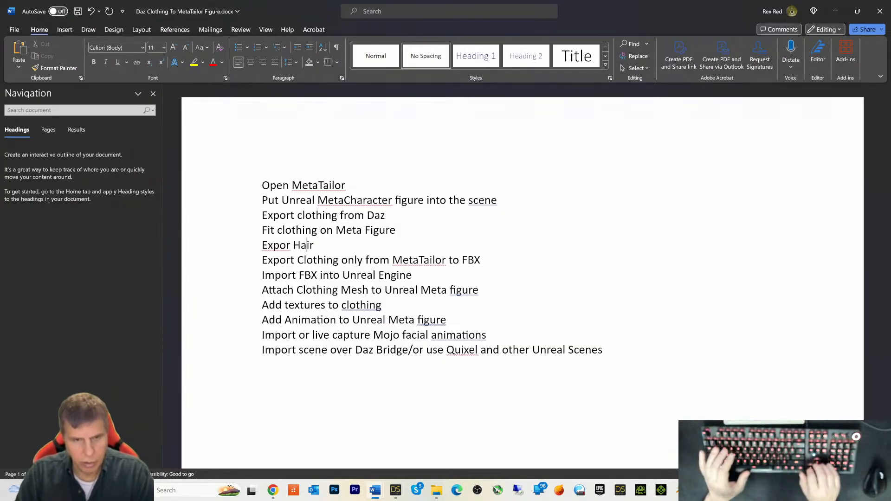
type("t")
key("Right")
key("Right")
Step: Add the line "Fit Hair on Meta Figure" below "Export Hair" and save the document
key("Return")
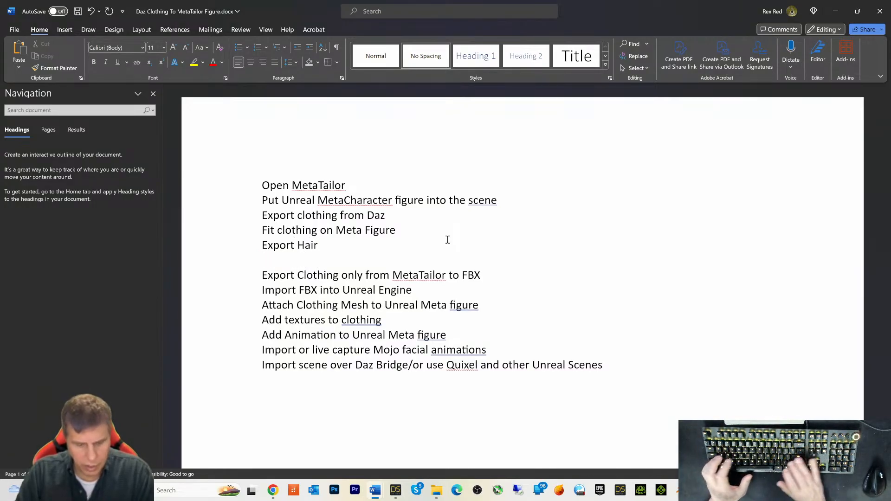
type("Fit")
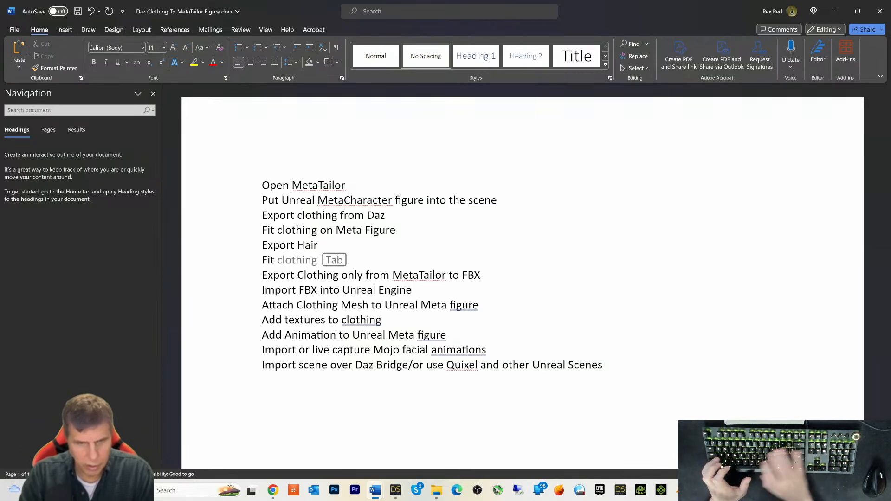
type(" Hair on ")
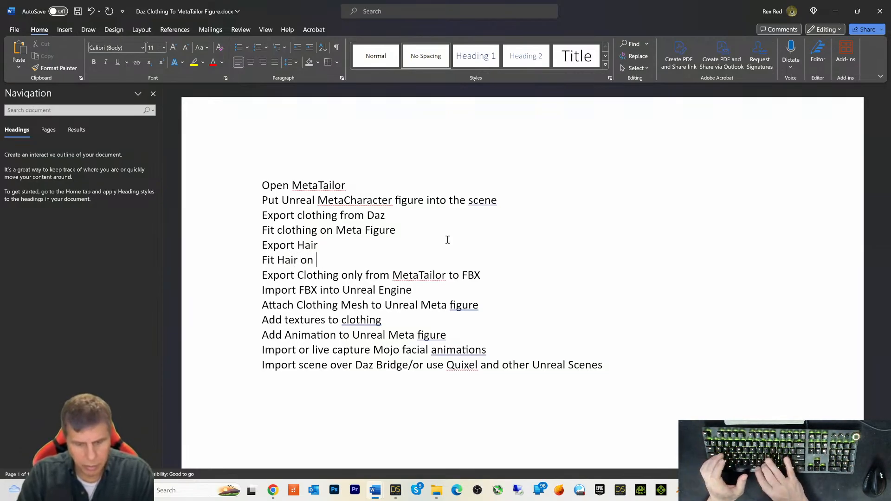
type("Met")
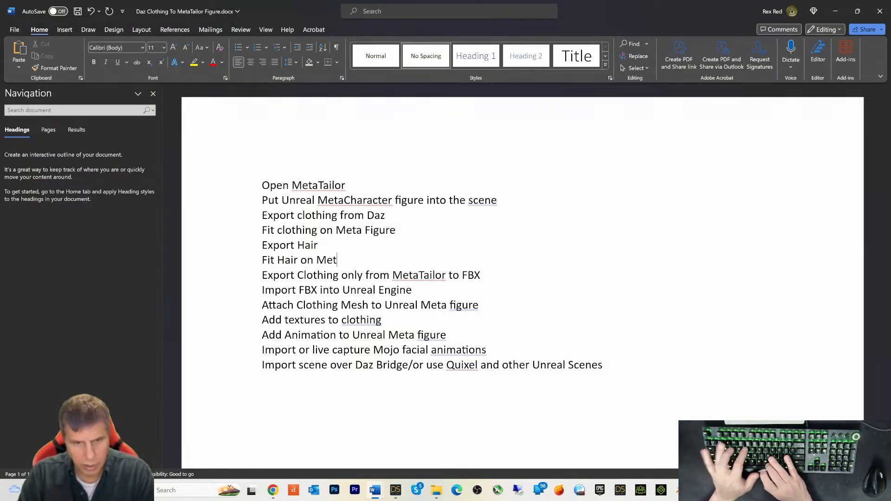
type("a Figure")
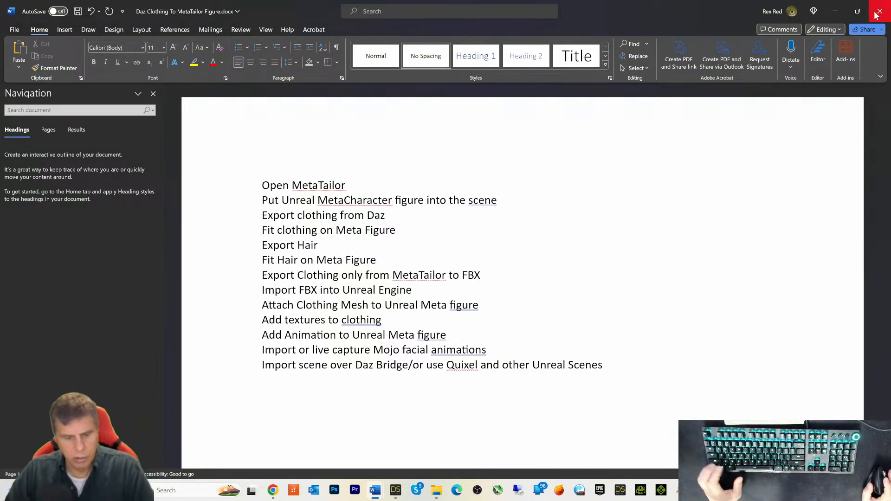
key("ctrl+s")
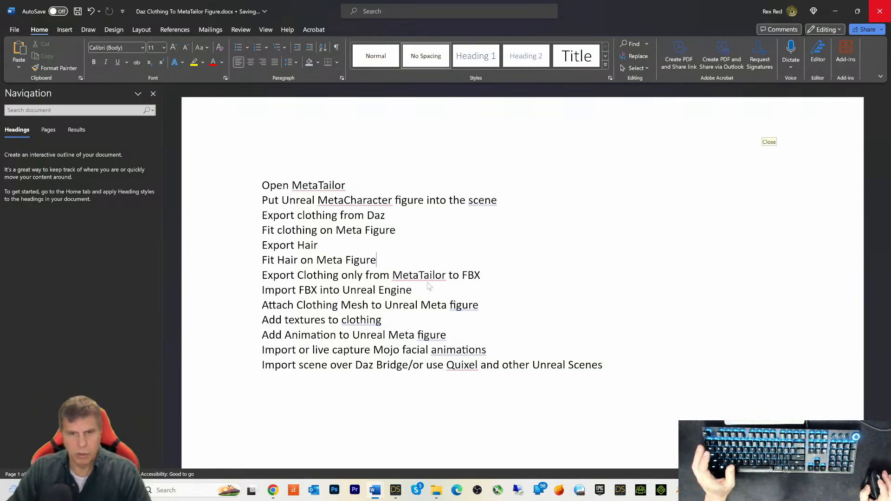
Step: Change the MetaTailor export line in the outline to read "Export clothing/hair only from MetaTailor to FBX"
left_click(341, 276)
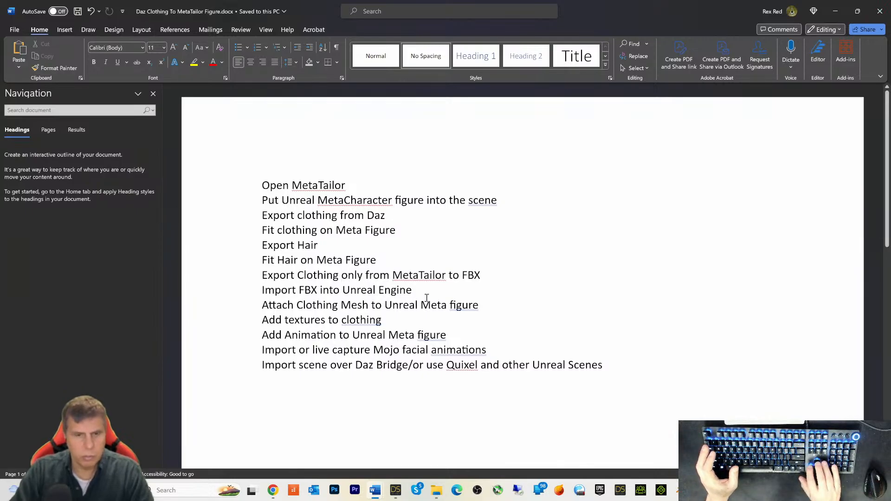
type("/ha")
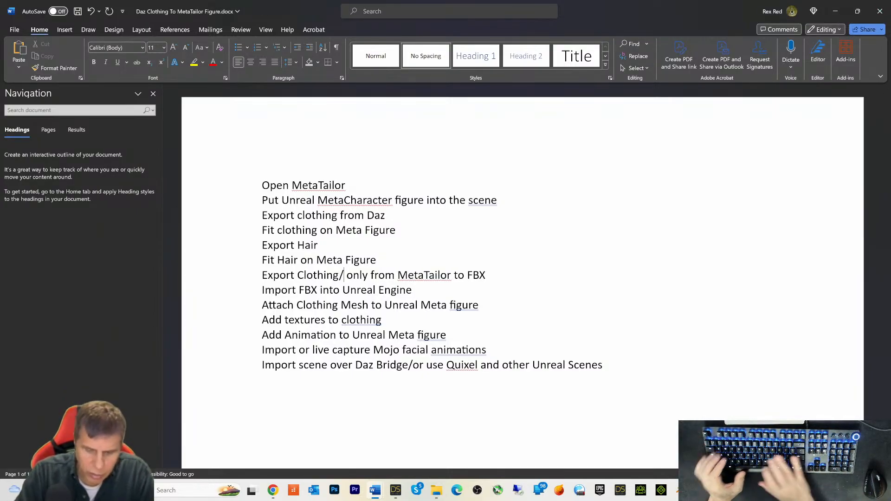
type("ire")
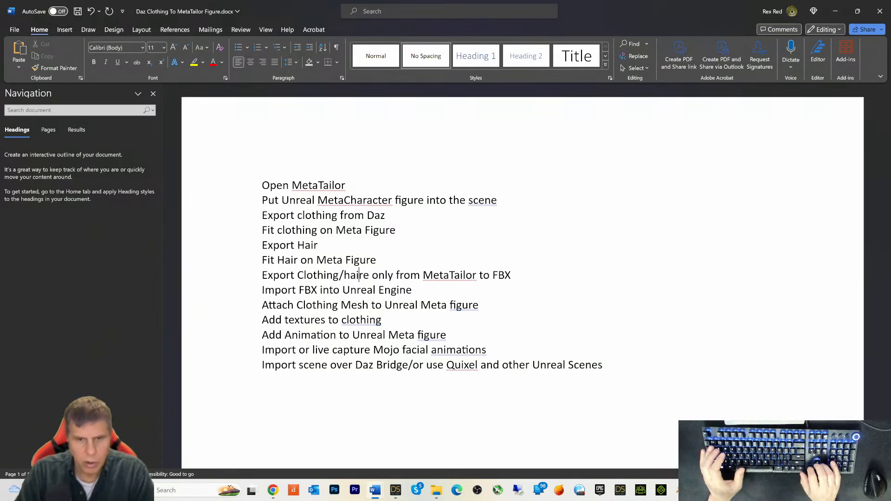
key("Delete")
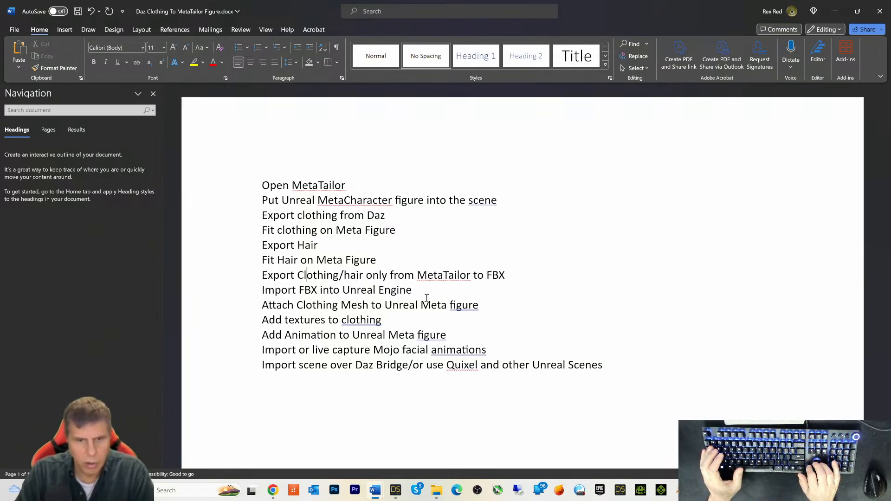
key("Delete")
type("c")
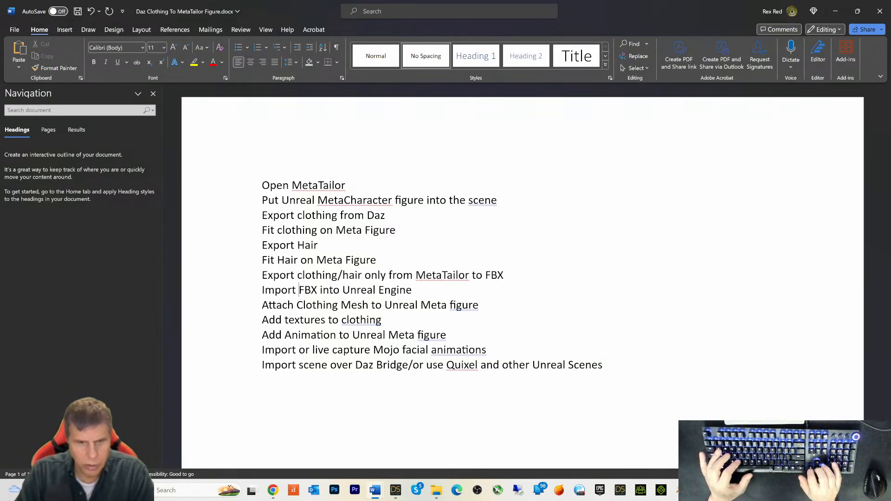
Step: Change the attach line to lowercase "Attach clothing mesh to Unreal Meta figure" and save the document
key("Delete")
type("c")
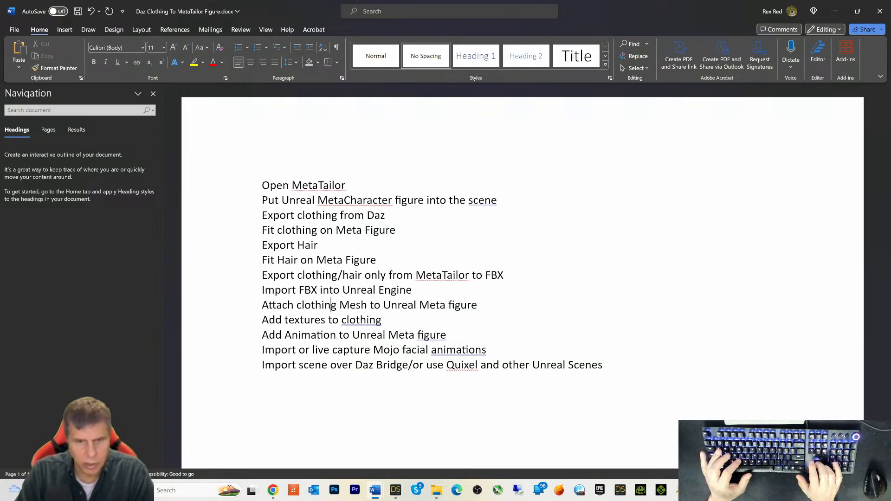
key("Delete")
type("m")
key("Right")
key("Right")
key("Right")
key("Right")
key("Right")
key("Right")
key("Right")
key("Right")
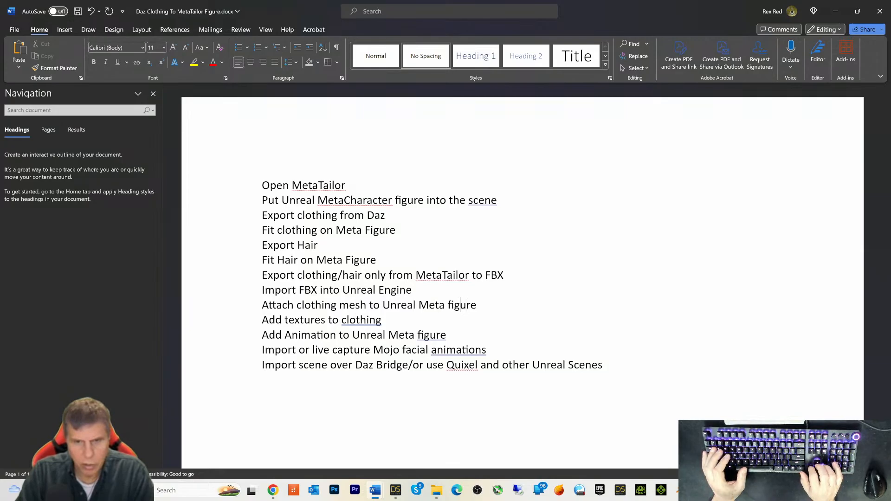
key("ctrl+s")
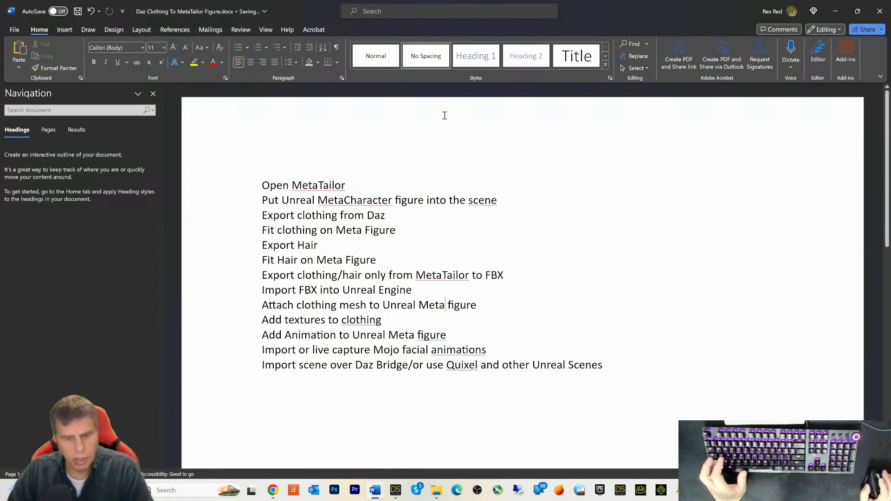
Step: Return to MetaTailor and examine the hair's fit on the avatar's head from the front and the side
left_click(836, 12)
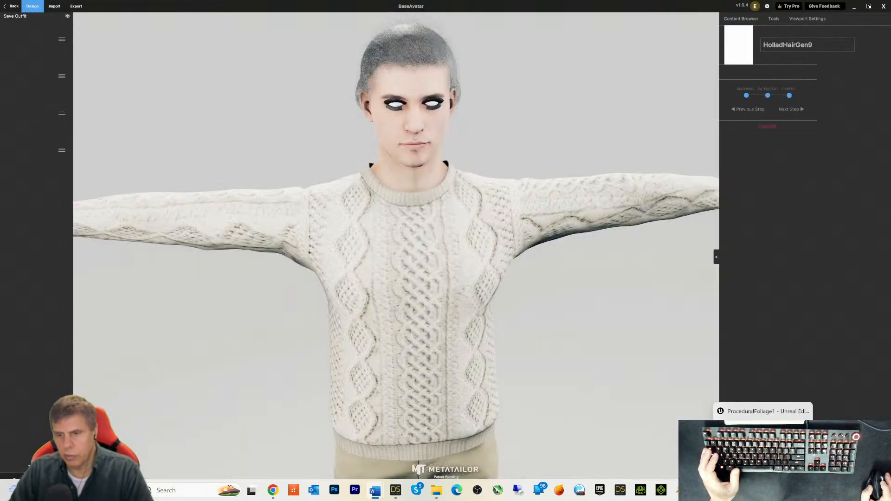
left_click_drag(532, 82, 571, 190)
scroll(558, 215, "up", 3)
scroll(558, 214, "down", 3)
left_click_drag(555, 110, 549, 147)
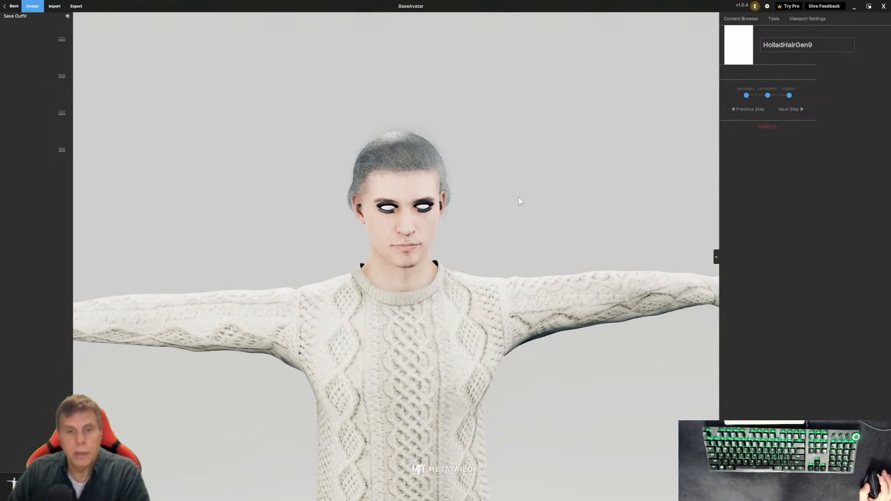
left_click_drag(518, 207, 512, 199)
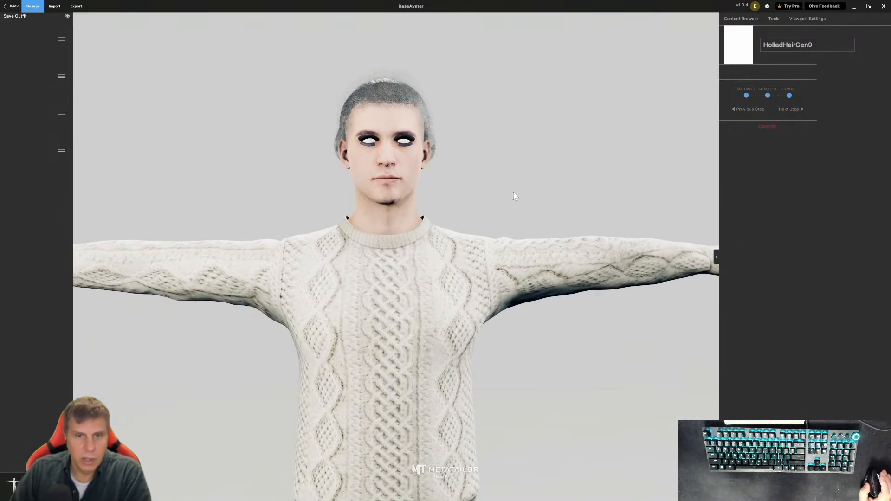
left_click_drag(505, 130, 504, 191)
mouse_move(481, 255)
left_mouse_down()
mouse_move(560, 253)
mouse_move(516, 243)
mouse_move(453, 259)
mouse_move(493, 263)
mouse_move(477, 249)
left_mouse_up()
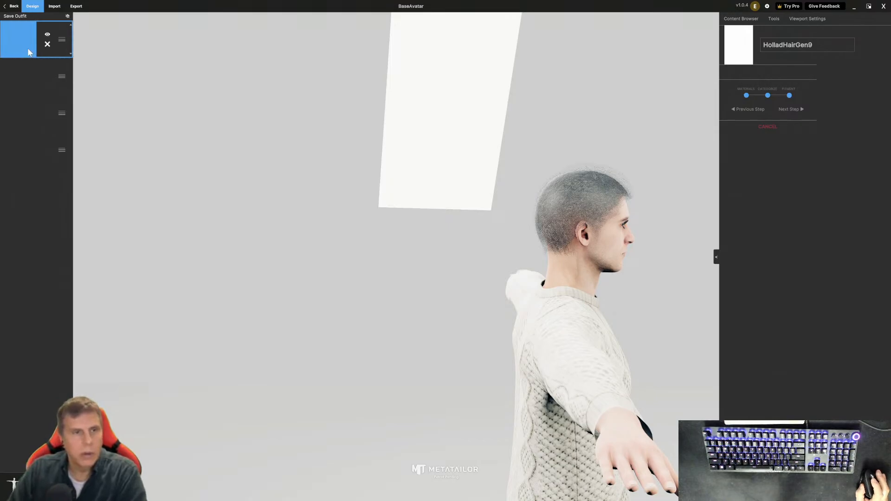
middle_click_drag(714, 172, 607, 149)
left_click_drag(608, 182, 496, 197)
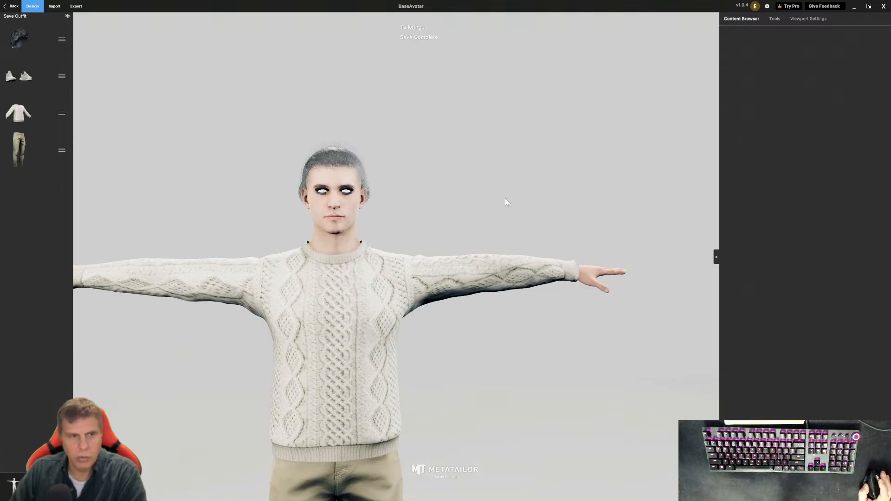
mouse_move(455, 204)
left_mouse_down()
mouse_move(477, 203)
mouse_move(456, 199)
left_mouse_up()
middle_click_drag(455, 199, 497, 171)
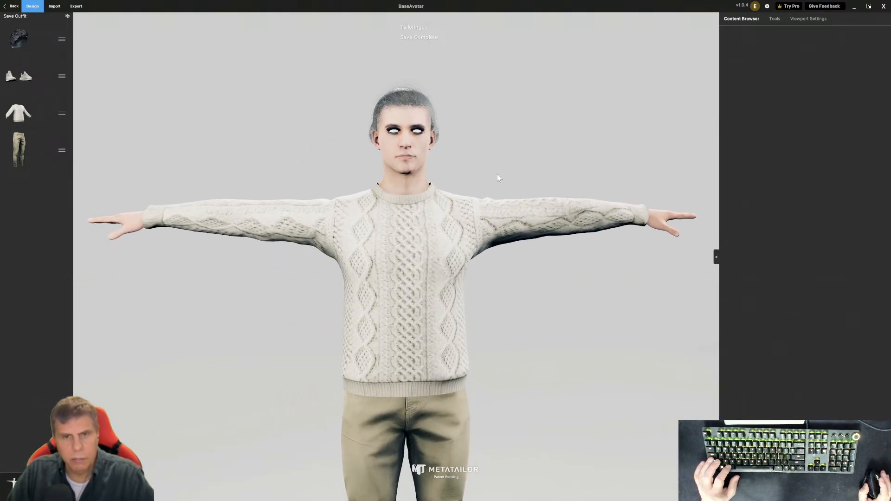
scroll(496, 168, "down", 2)
scroll(496, 168, "up", 5)
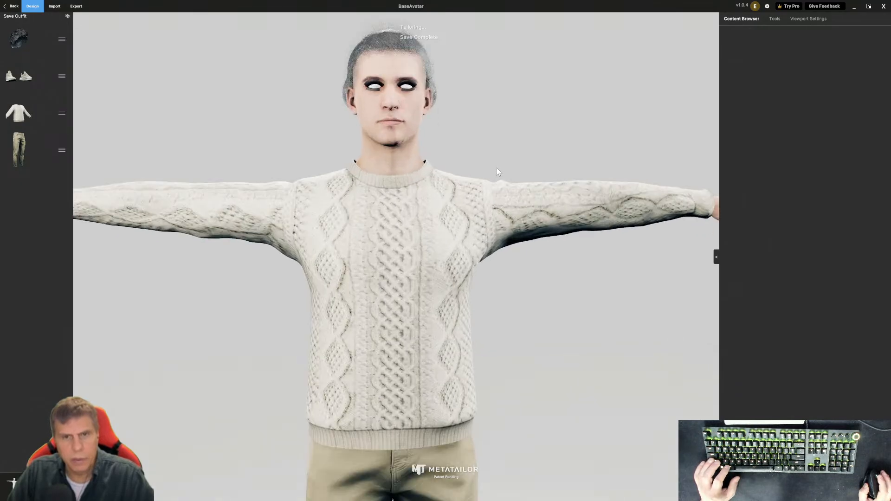
left_click_drag(508, 121, 853, 93)
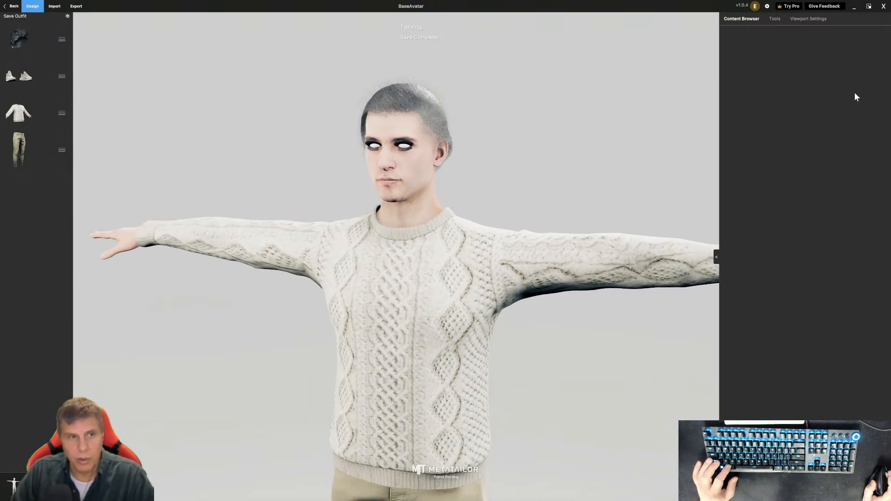
Step: Select the fitted hair in the outfit and check for its editing tools and the content library
left_click(11, 49)
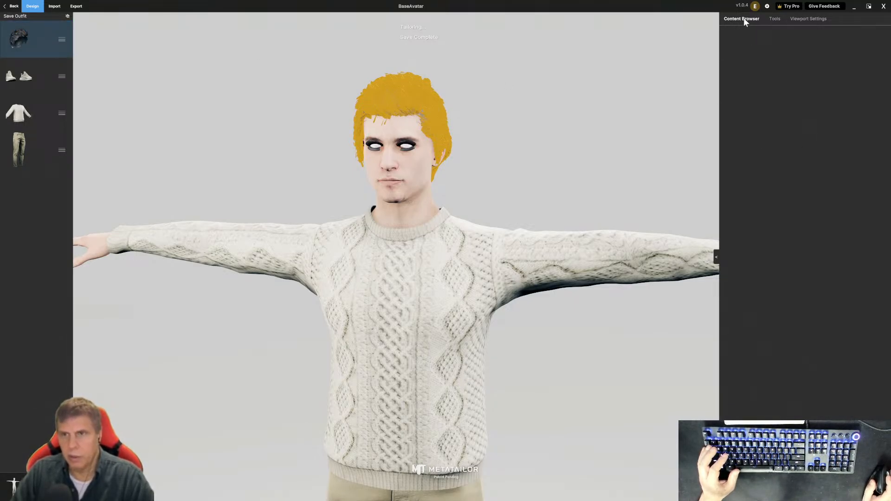
left_click(774, 19)
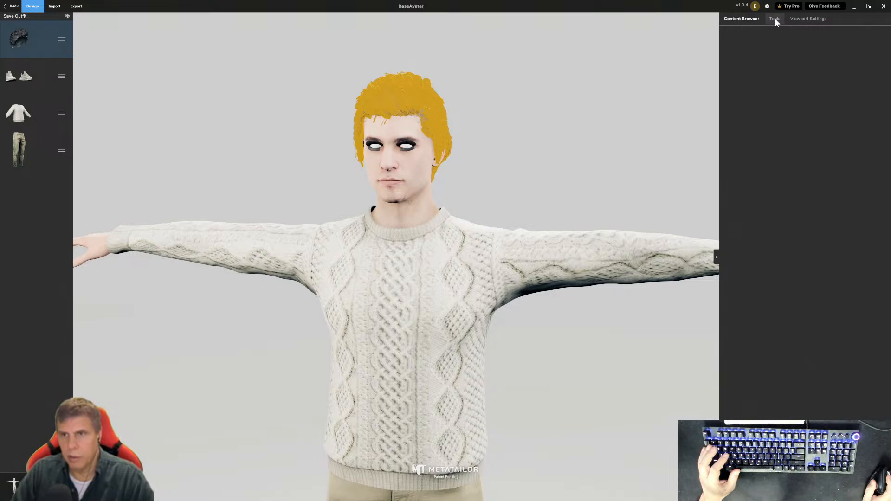
left_click(739, 18)
Step: View the MetaTailor Pro website with the account's application page and the feedback Discord invite, returning to the outfit project
left_click(787, 7)
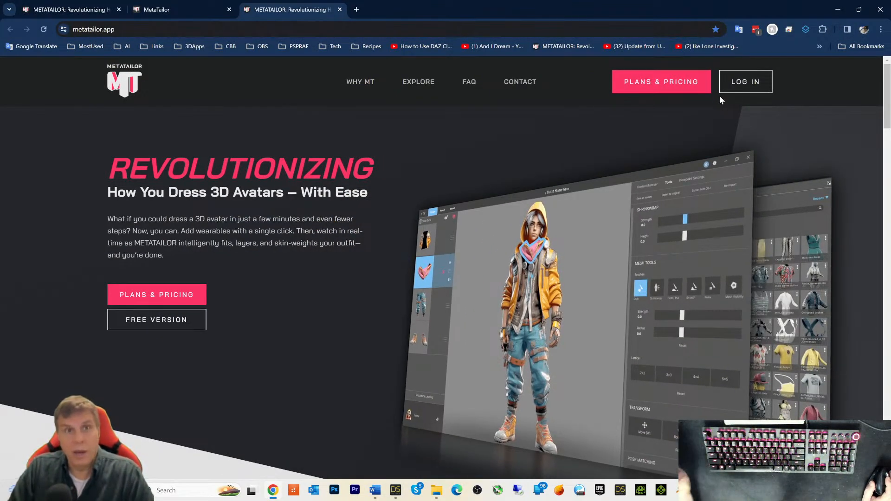
left_click(837, 11)
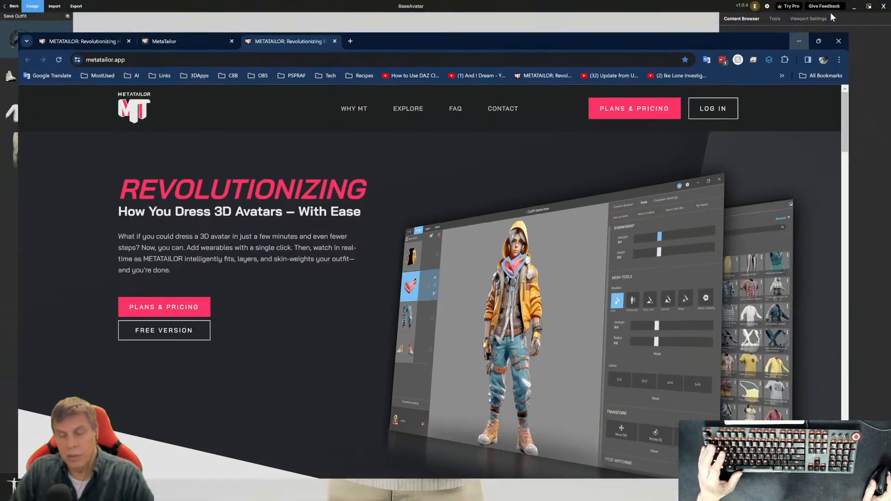
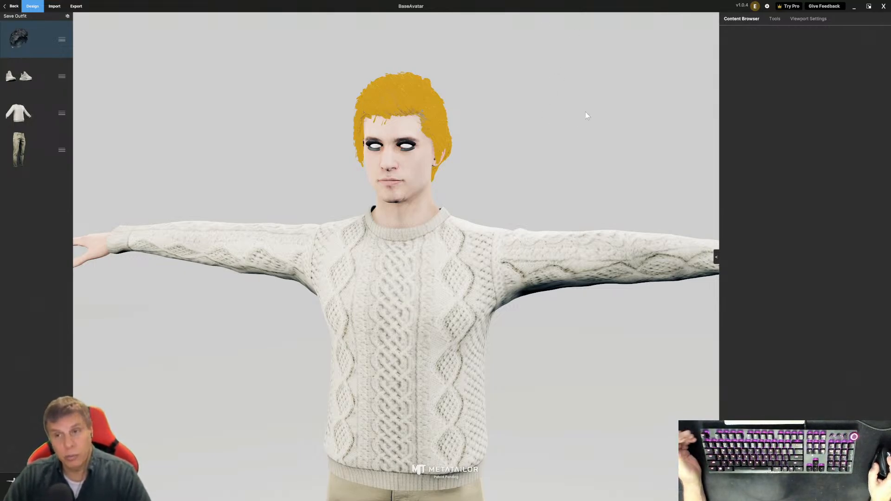
left_click(792, 7)
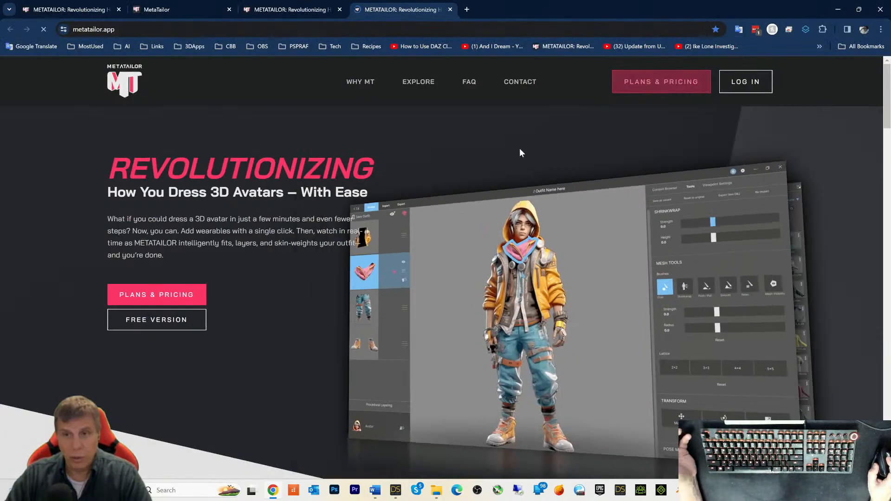
left_click(747, 82)
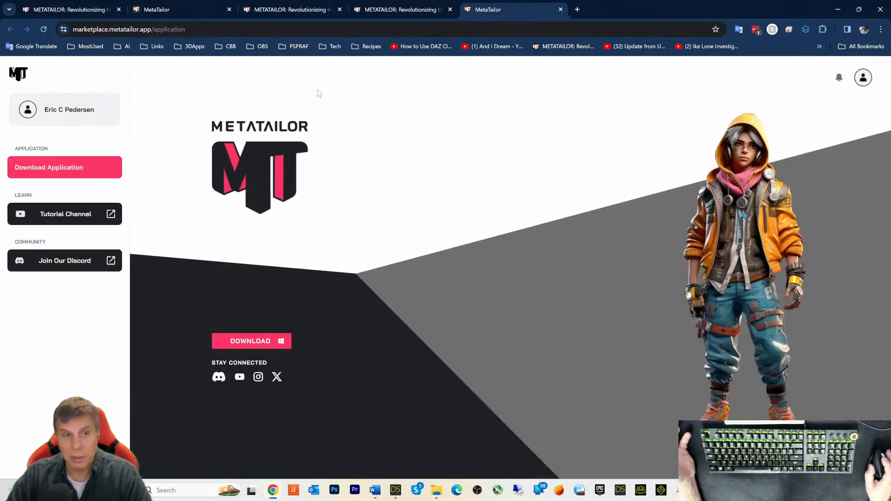
left_click(845, 7)
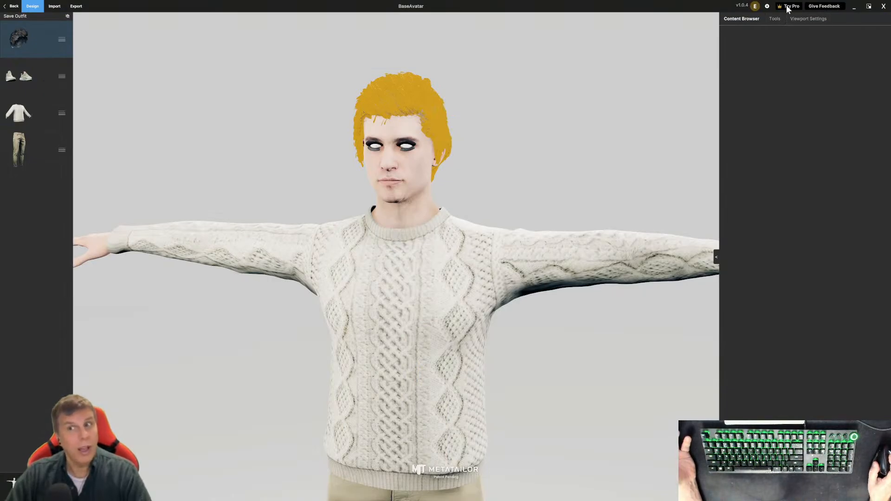
left_click(815, 6)
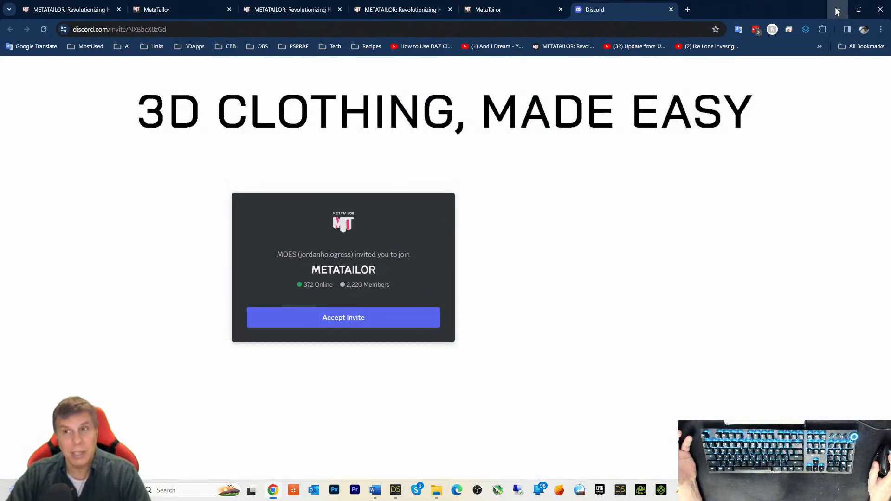
left_click(838, 10)
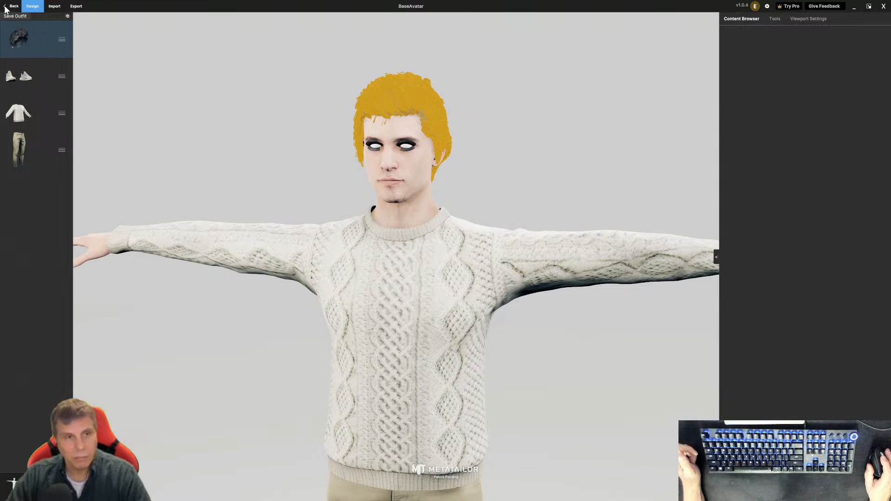
Step: Leave the BaseAvatar project for the project list and close MetaTailor
left_click(4, 6)
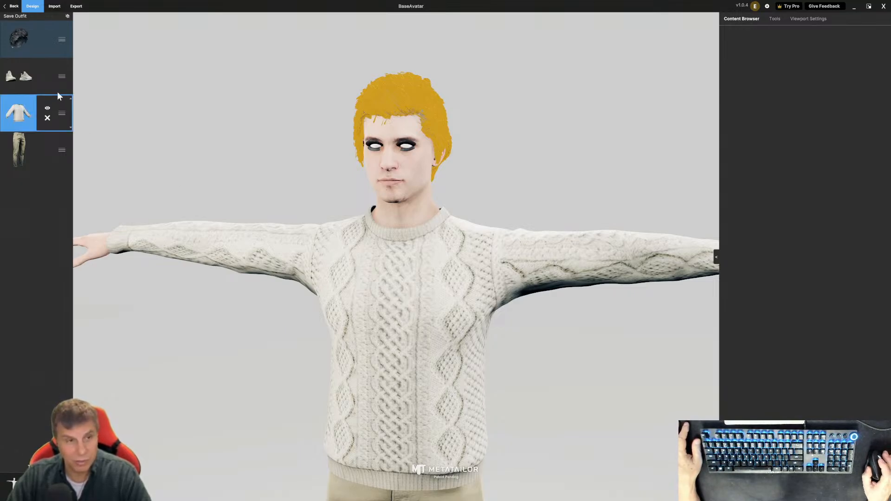
left_click(11, 6)
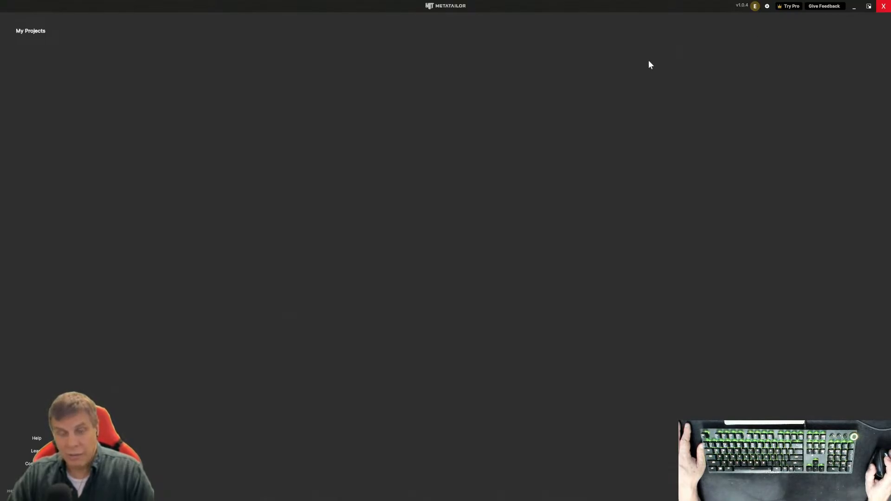
left_click(883, 6)
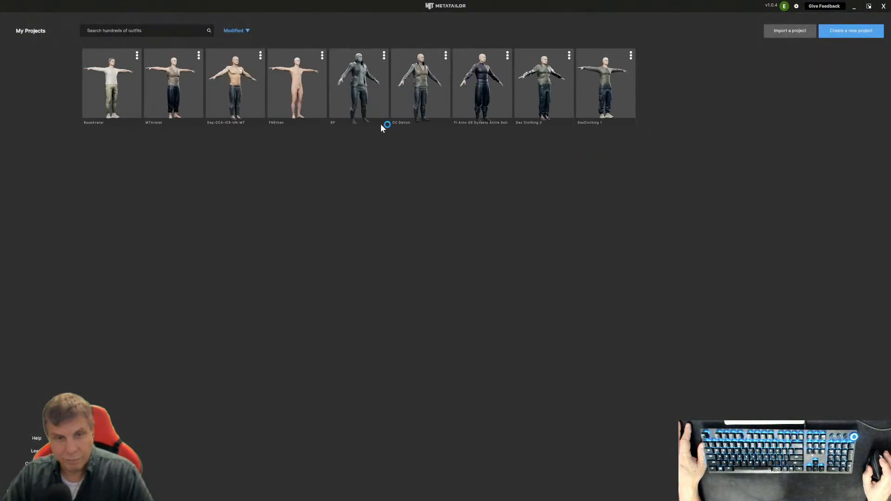
Step: Reopen the BaseAvatar project in MetaTailor and select the hair in the outfit for editing
left_click(119, 88)
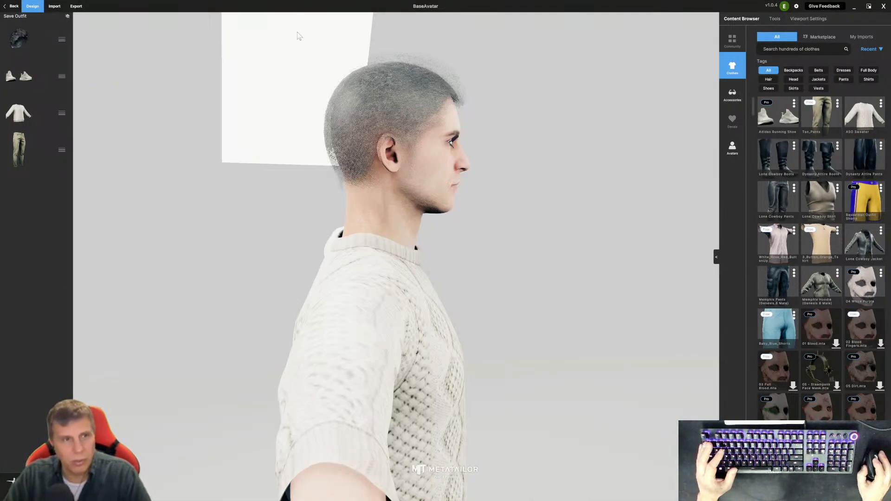
left_click(2, 37)
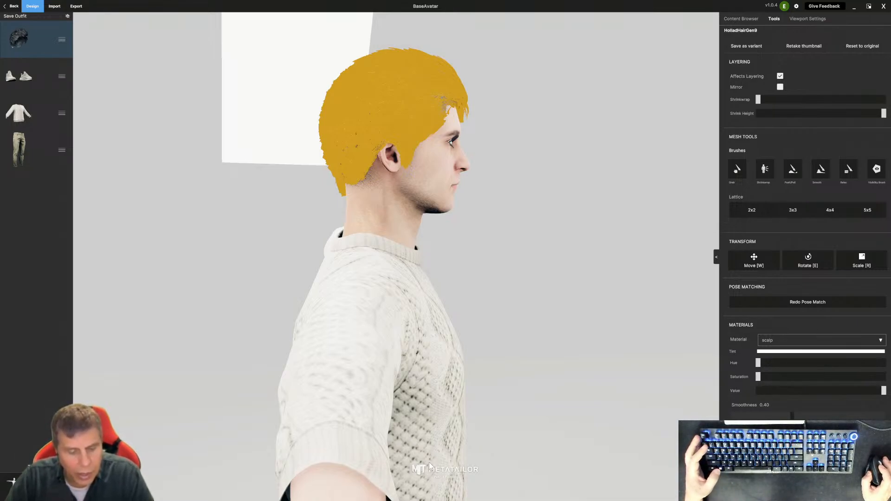
Step: Switch to DAZ Studio and browse the material presets of the Holland Hair for Genesis 9 product
key("super")
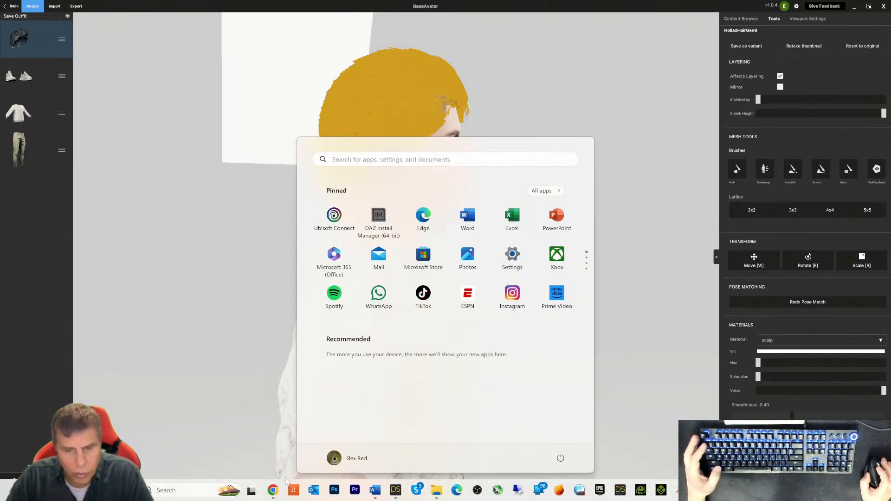
left_click(396, 491)
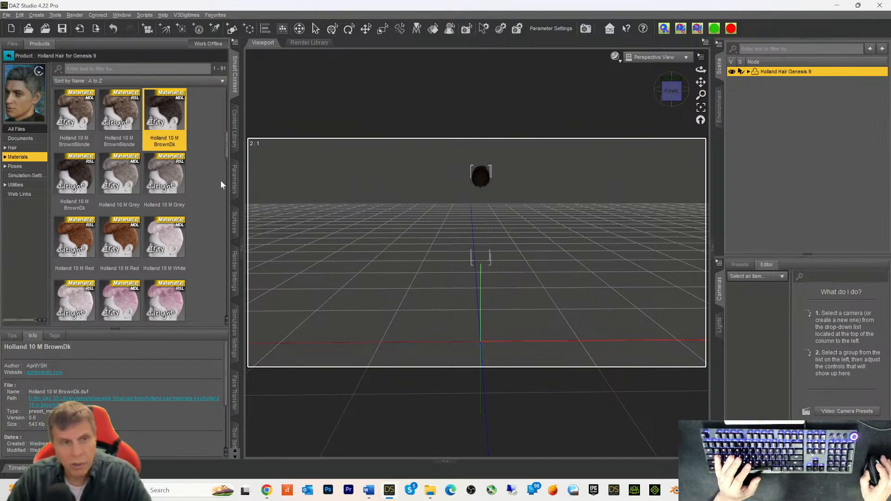
scroll(159, 178, "down", 10)
scroll(162, 178, "up", 9)
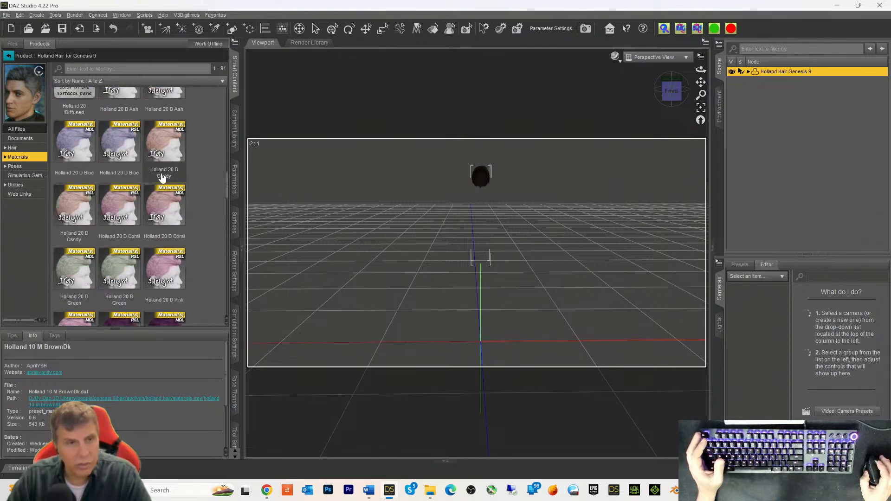
scroll(620, 128, "up", 5)
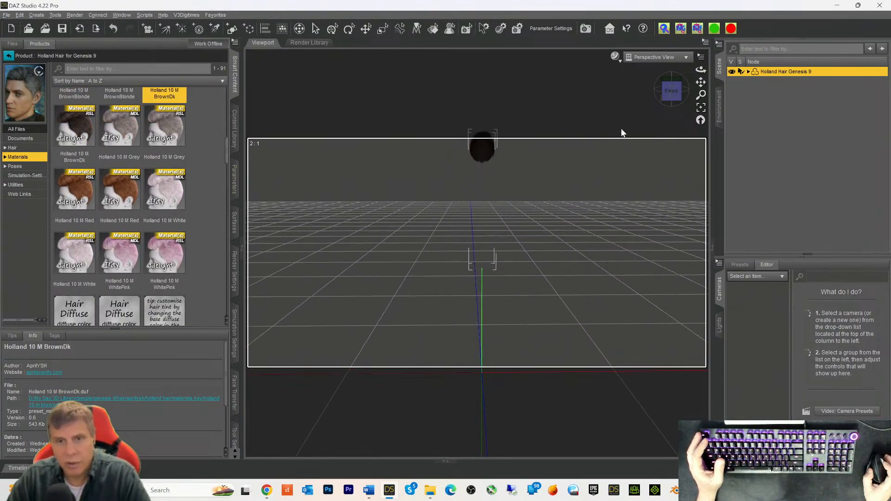
Step: Frame the Holland Hair Genesis 9 up close and change the viewport draw style to a rendered preview
scroll(621, 130, "up", 2)
mouse_move(700, 82)
left_mouse_down()
mouse_move(700, 223)
mouse_move(700, 91)
left_mouse_up()
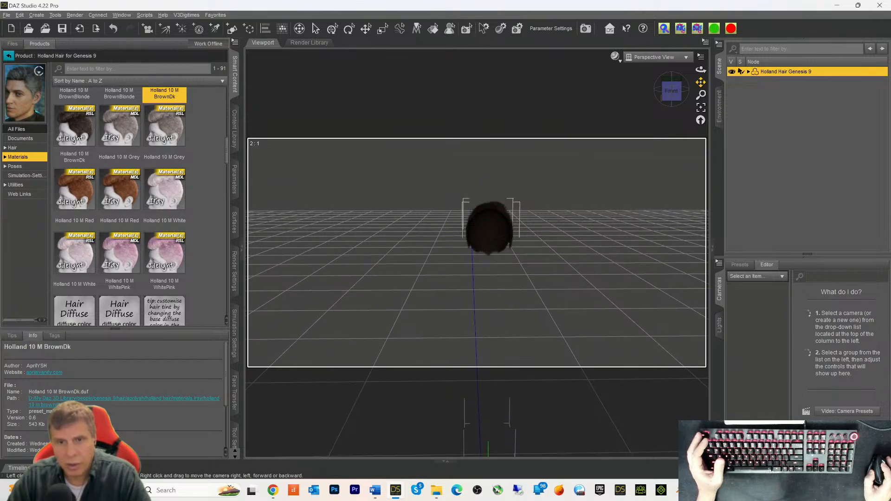
scroll(695, 87, "down", 2)
scroll(694, 87, "up", 7)
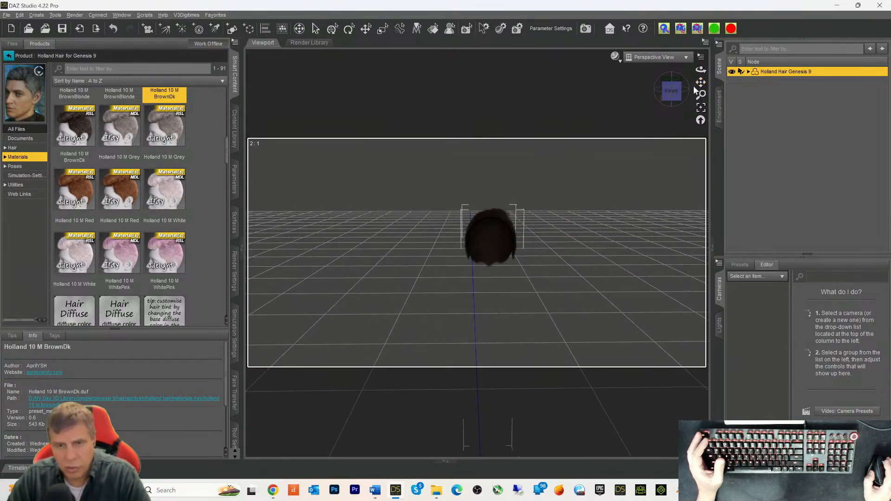
scroll(694, 87, "up", 2)
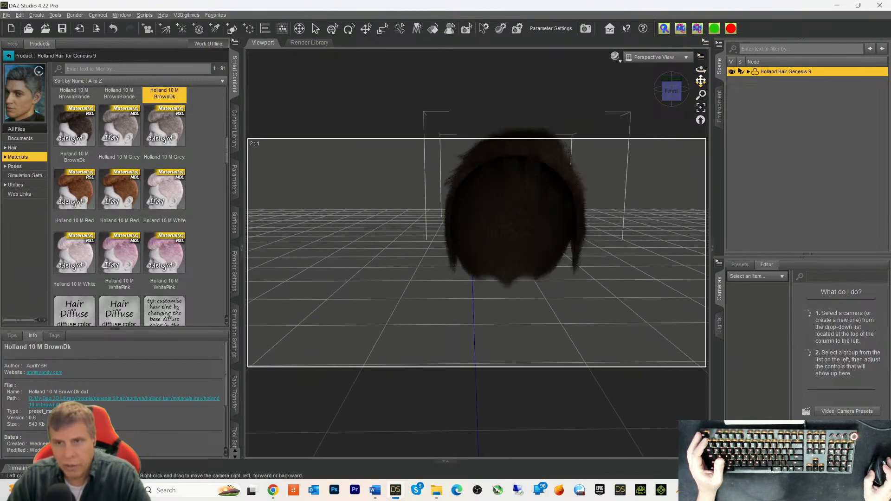
left_click_drag(700, 83, 700, 146)
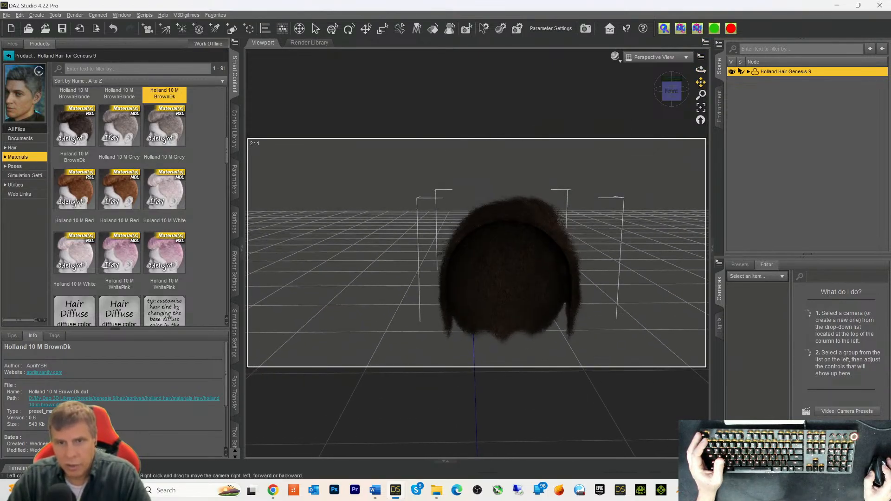
left_click(615, 56)
left_click(604, 174)
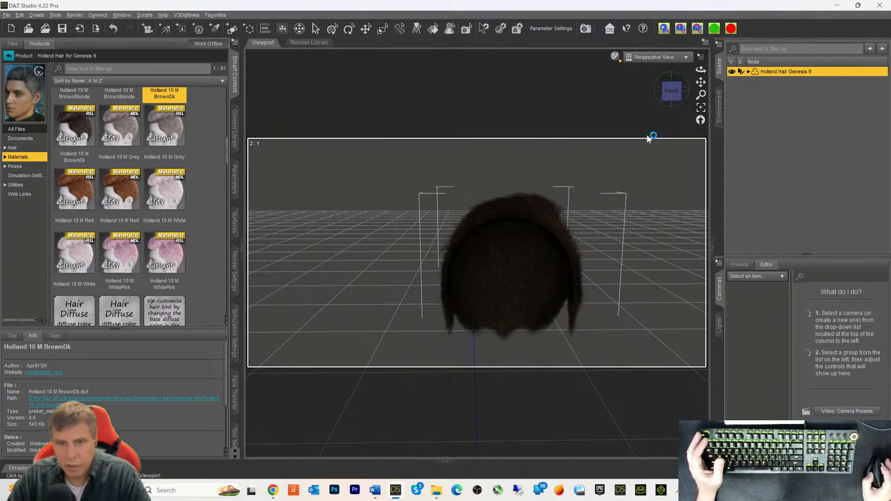
Step: Examine the rendered Holland hair from the front and the left side
left_click_drag(670, 106, 770, 83)
left_click_drag(673, 98, 631, 85)
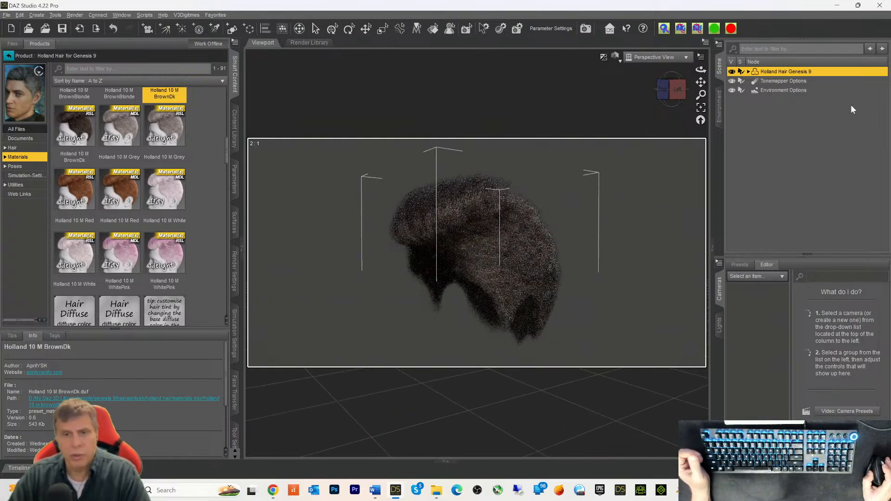
left_click(665, 88)
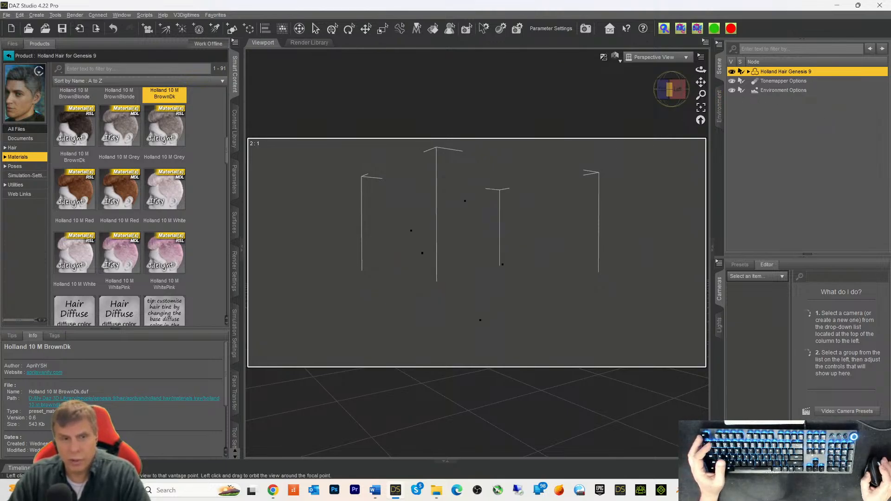
left_click(672, 91)
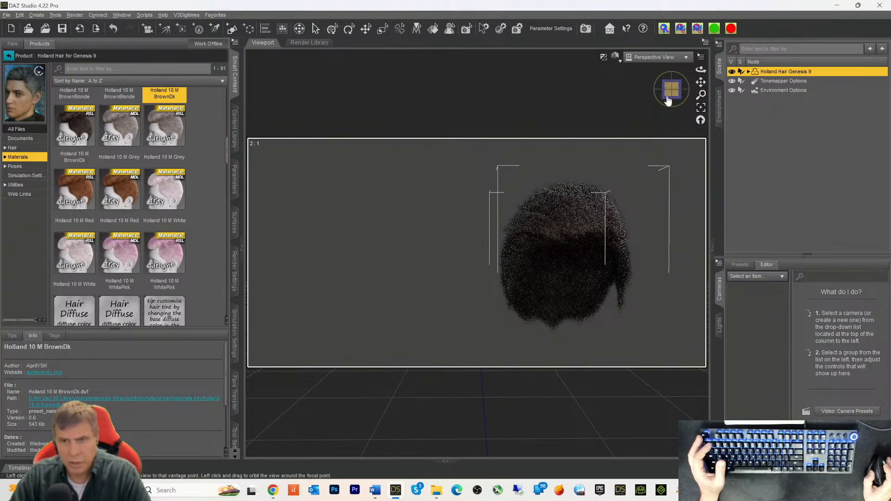
left_click_drag(673, 101, 617, 100)
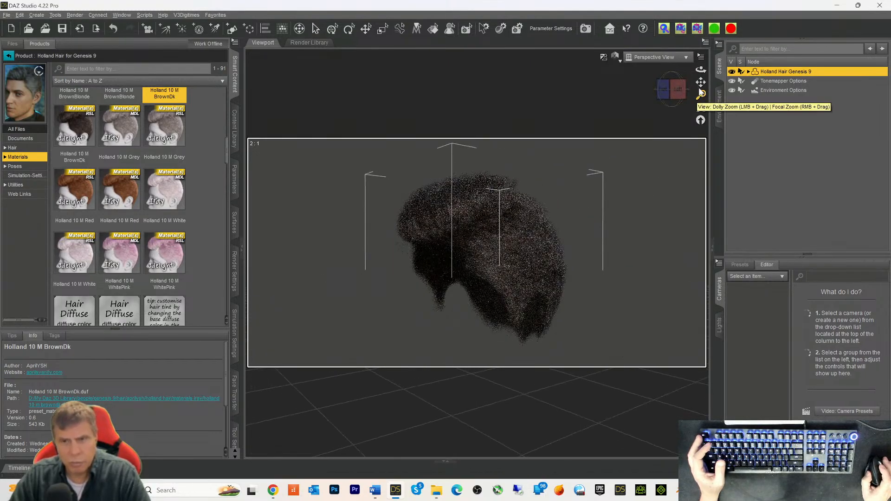
left_click_drag(673, 93, 670, 89)
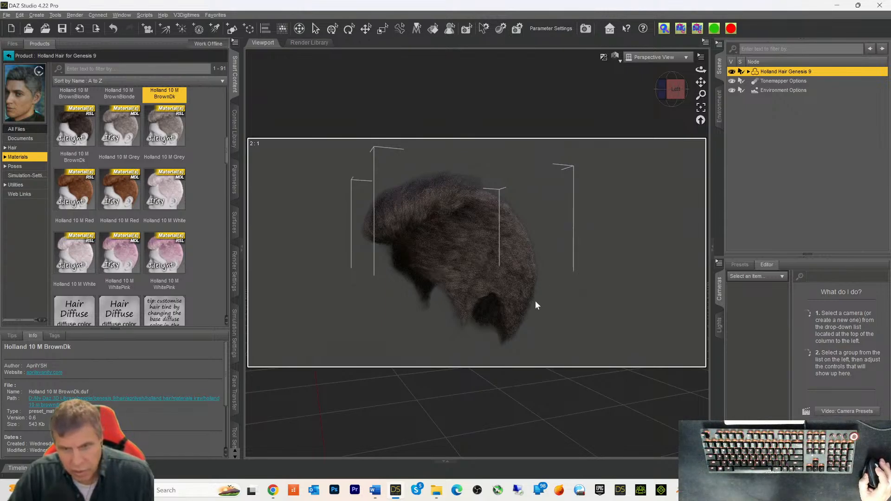
left_click_drag(678, 95, 633, 97)
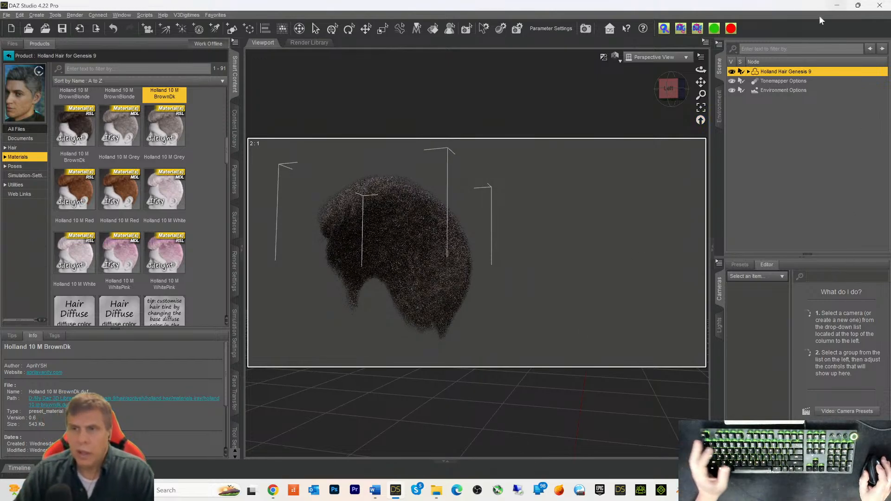
Step: Return to MetaTailor and examine the fitted hair on the avatar's head in side view
left_click(838, 7)
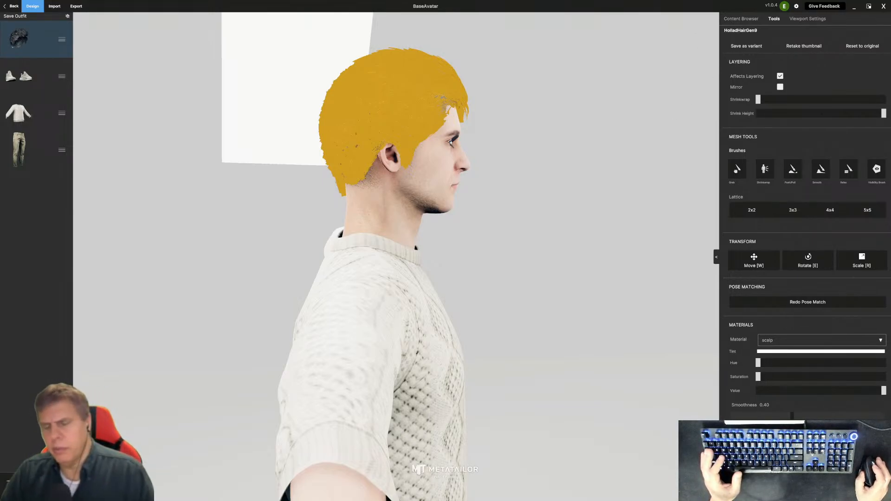
scroll(717, 327, "down", 1)
scroll(656, 246, "up", 1)
scroll(656, 246, "up", 3)
scroll(655, 243, "down", 4)
scroll(654, 241, "up", 2)
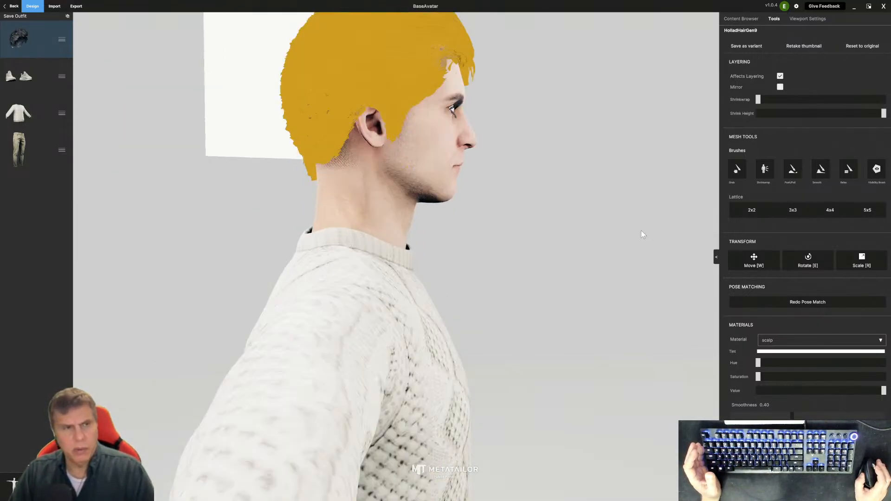
scroll(641, 230, "down", 2)
mouse_move(14, 89)
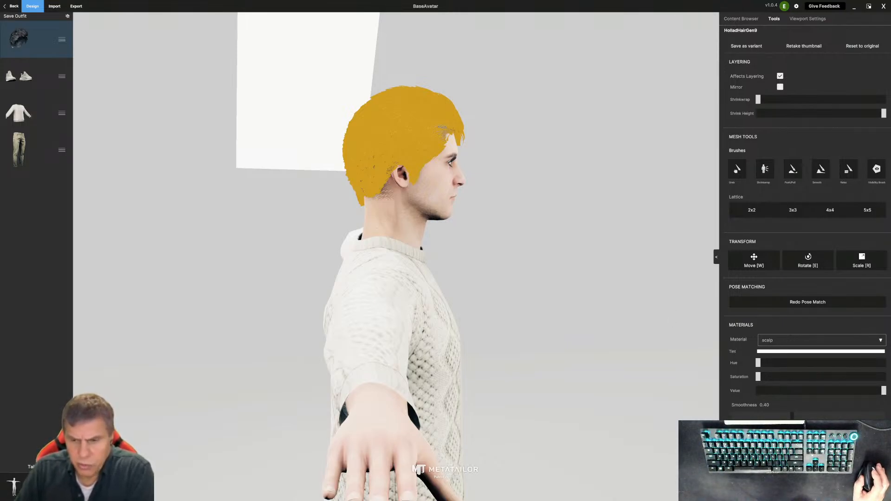
Step: Switch to Unreal Editor and delete the unclothed CC3_Base_Plus_Blueprint character from the Meta_Tailor1 level
key("super")
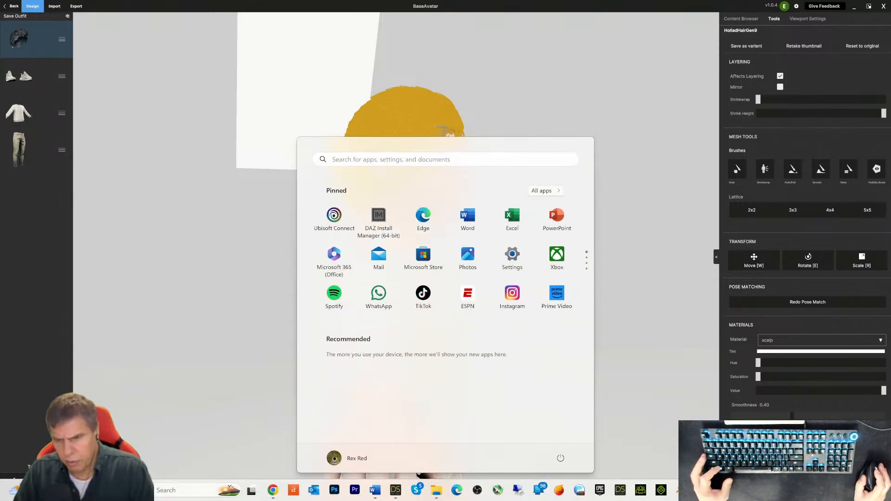
key("alt+Tab")
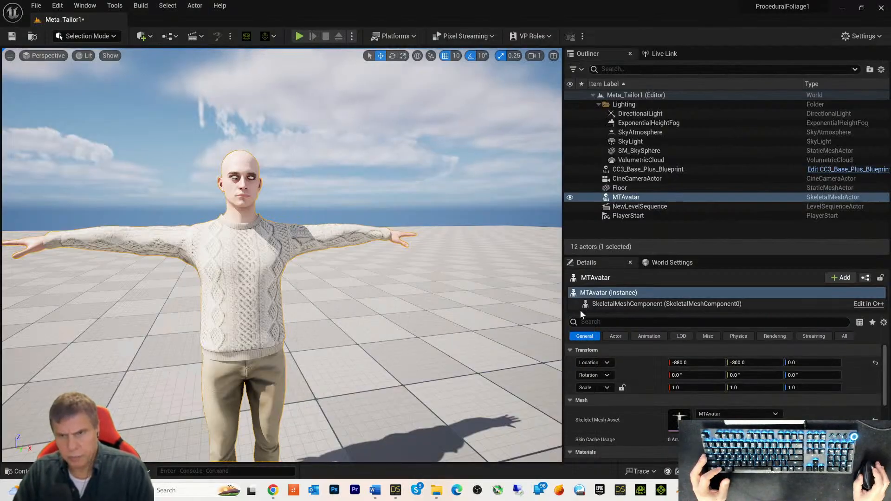
scroll(542, 319, "down", 5)
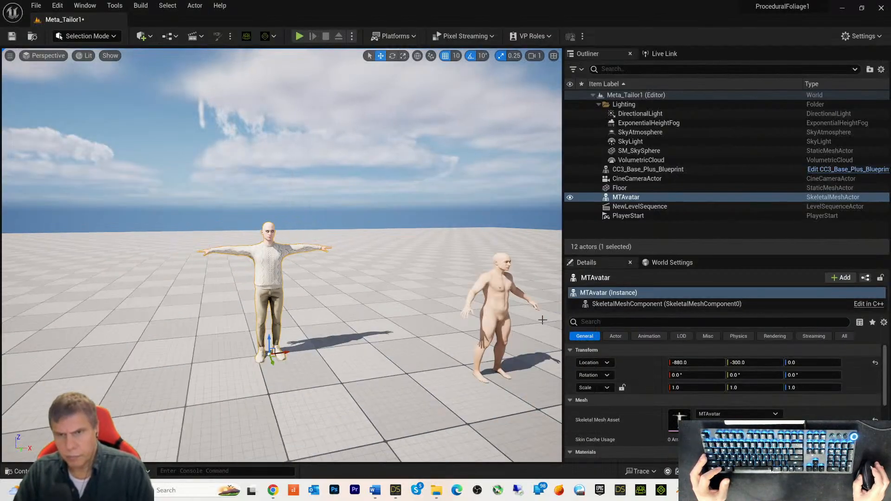
left_click(494, 305)
key("Delete")
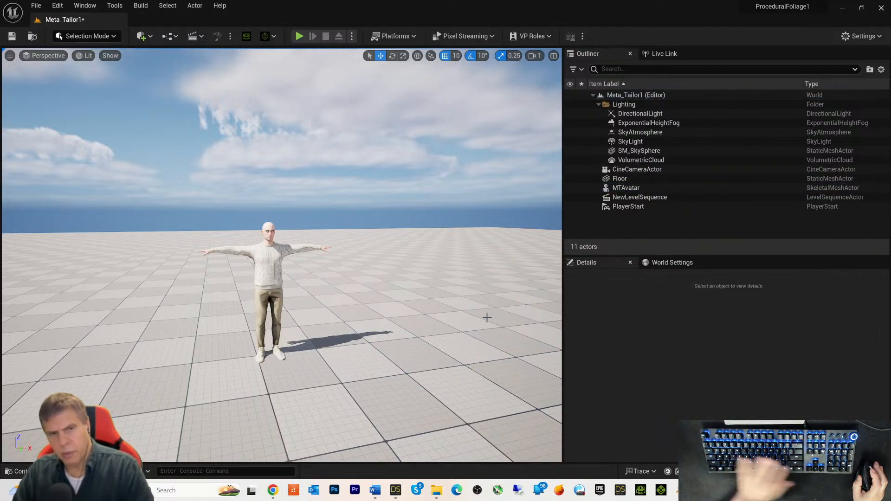
Step: Examine the clothed MTAvatar figure from the front, checking the sweater, trousers and shoes
scroll(442, 302, "up", 5)
scroll(433, 305, "down", 4)
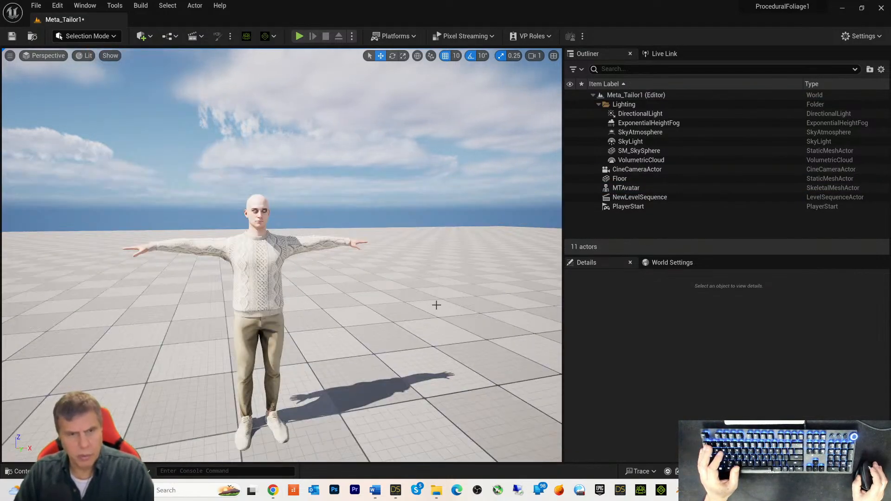
right_click_drag(443, 307, 459, 283)
middle_click_drag(458, 305, 420, 410)
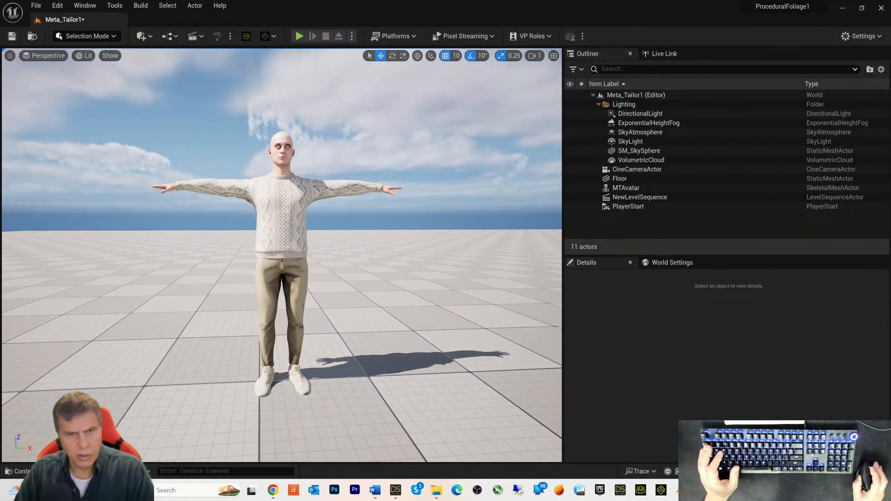
scroll(458, 306, "up", 3)
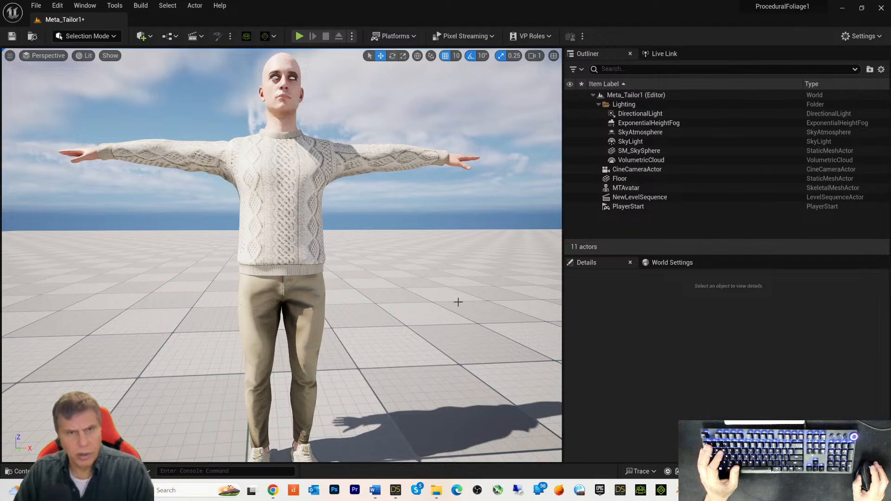
scroll(458, 305, "down", 1)
right_click_drag(458, 306, 439, 360)
middle_click_drag(458, 306, 468, 186)
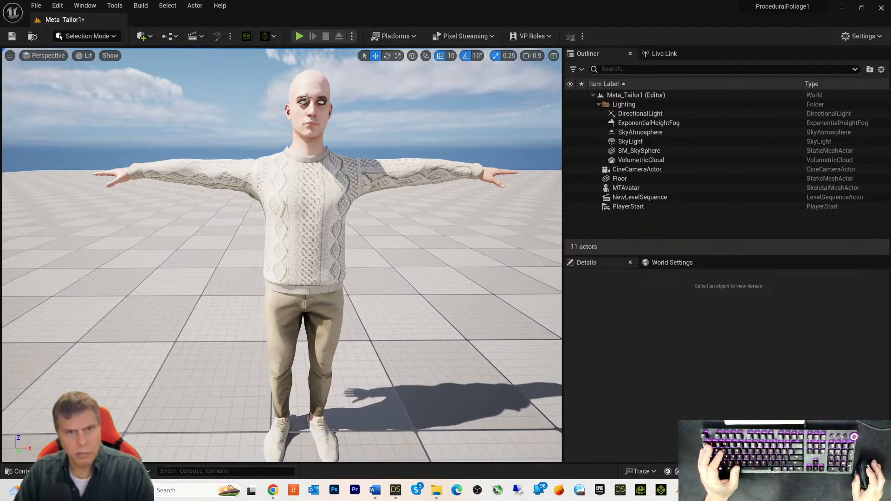
key("q")
right_click_drag(431, 246, 418, 297)
key("e")
key("e")
key("q")
key("d")
key("e")
key("a")
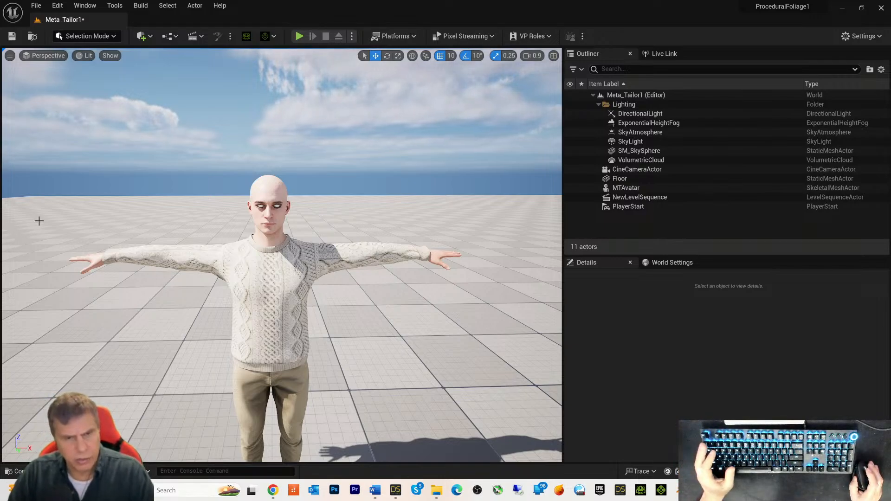
Step: Inspect the MTAvatar's bald head, face and eyes up close
scroll(260, 283, "up", 4)
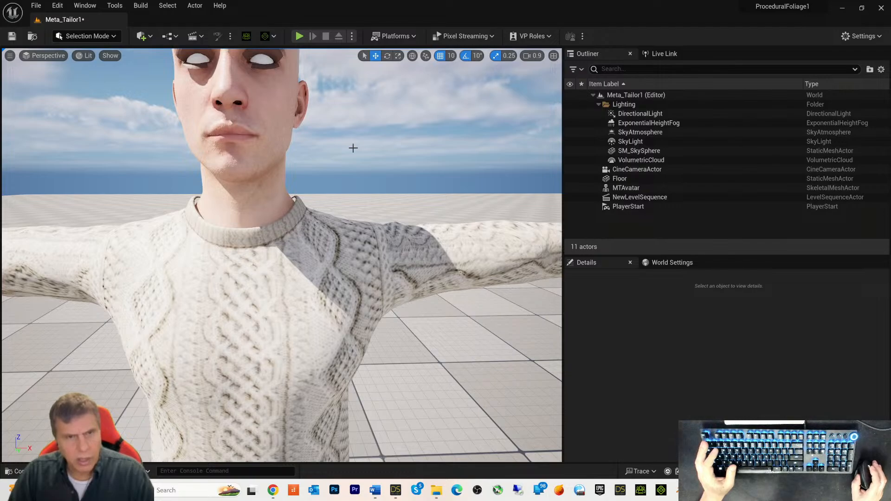
scroll(353, 149, "up", 3)
scroll(314, 202, "down", 6)
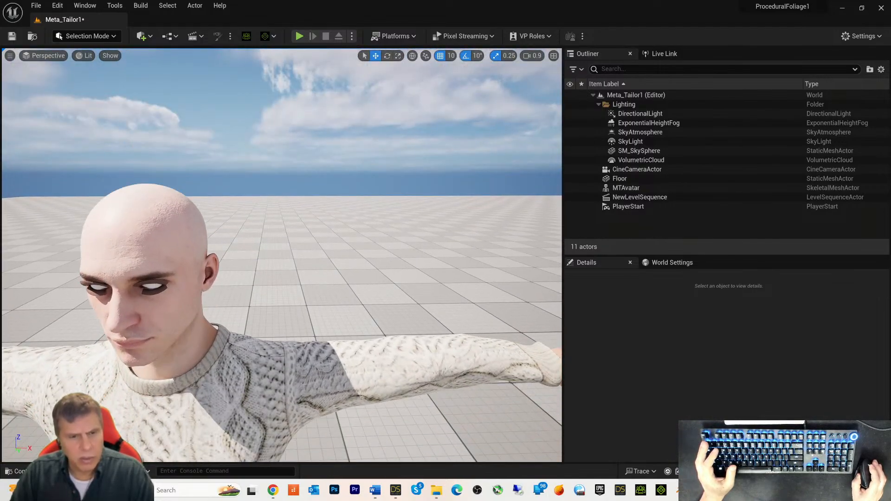
right_click_drag(314, 202, 302, 214)
middle_click_drag(292, 231, 239, 278)
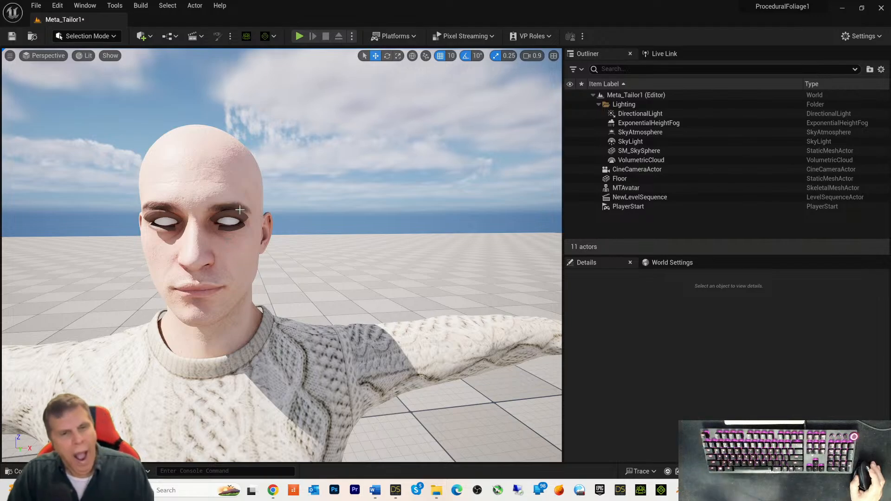
scroll(293, 253, "down", 4)
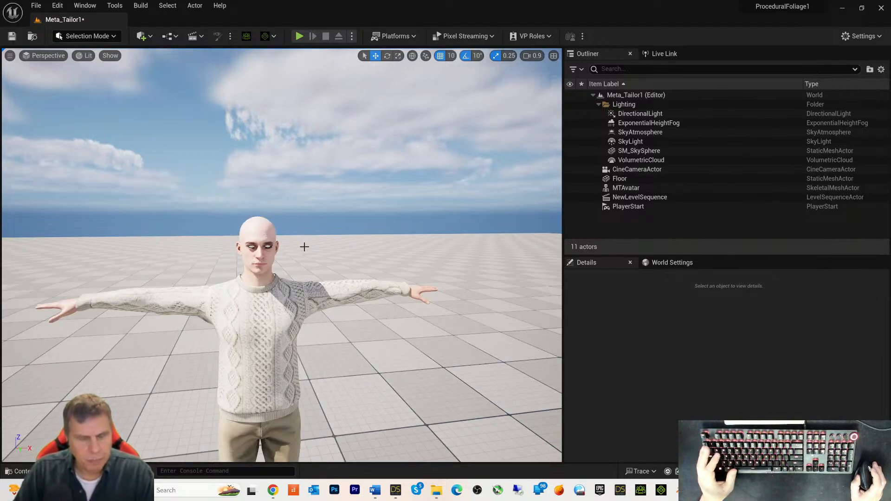
scroll(305, 247, "up", 4)
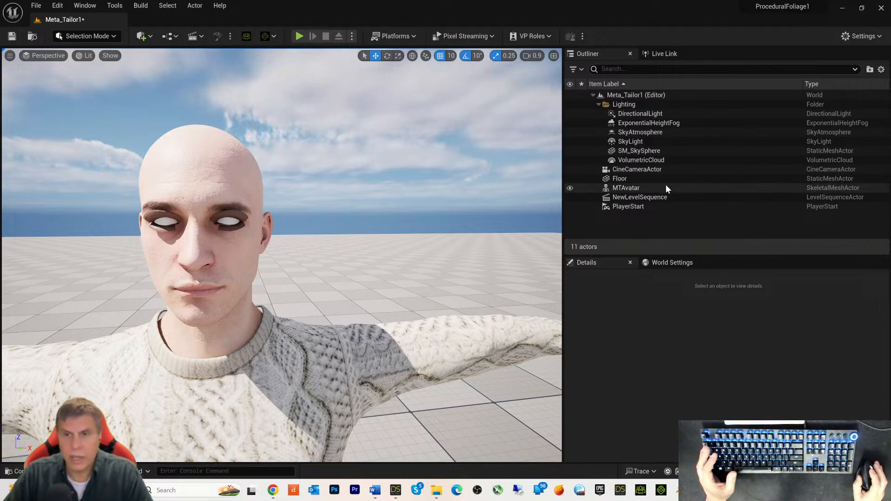
Step: Try to send the MTAvatar from the Meta_Tailor1 level to iClone with the standard Transfer to iClone option
left_click(210, 184)
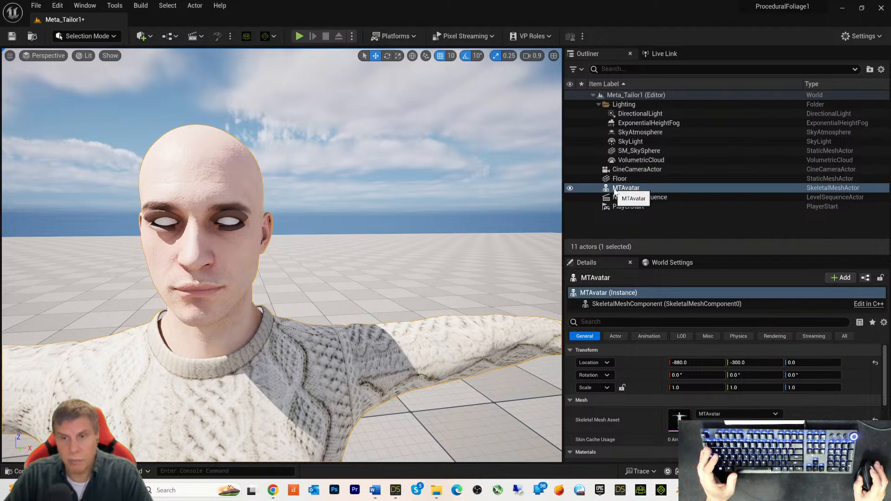
left_click(274, 36)
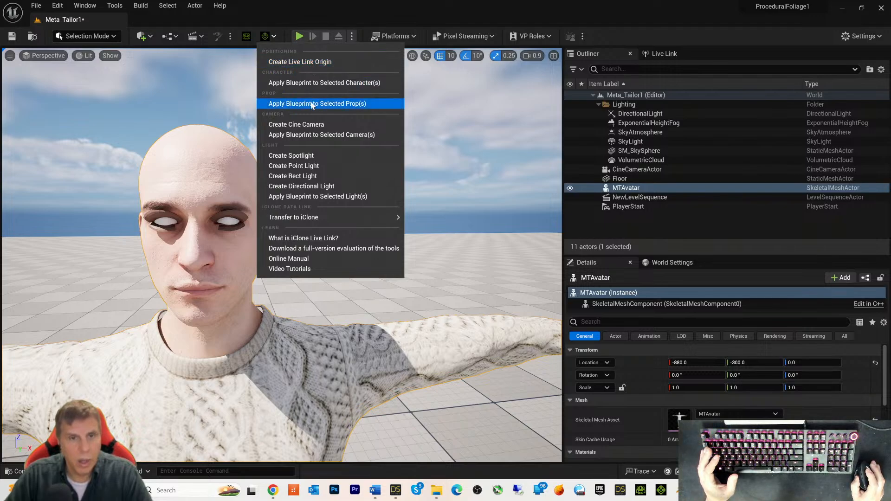
mouse_move(314, 217)
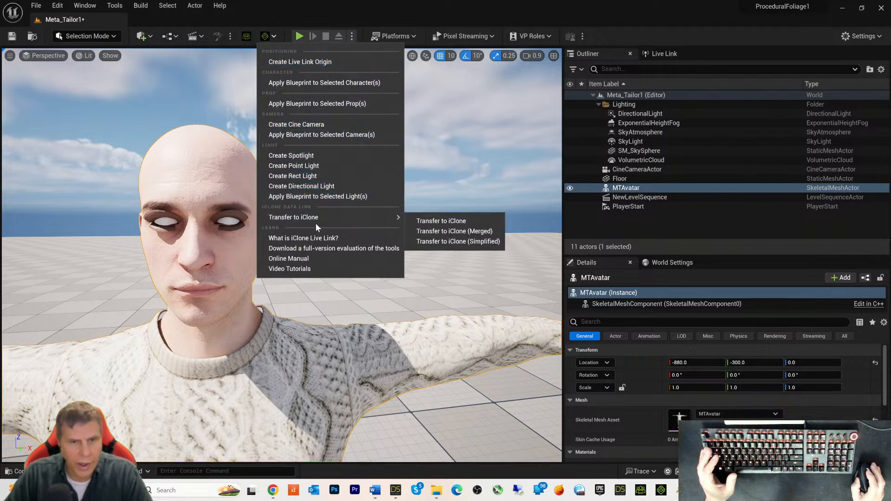
left_click(428, 224)
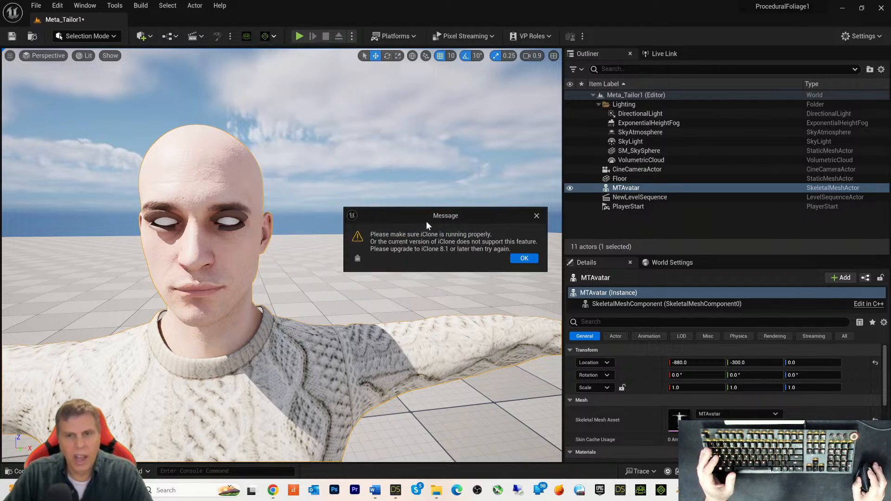
left_click(519, 260)
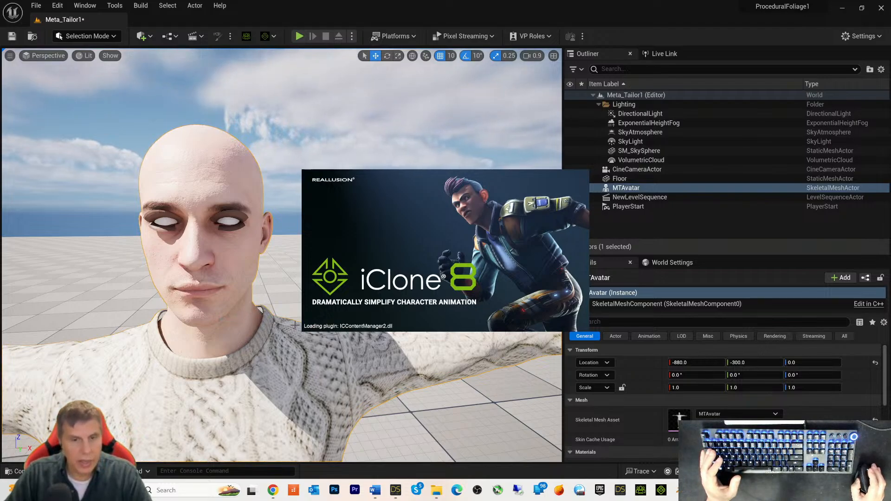
Step: Bring up iClone 8 with its default project and expand its window to fill the screen
scroll(295, 325, "down", 5)
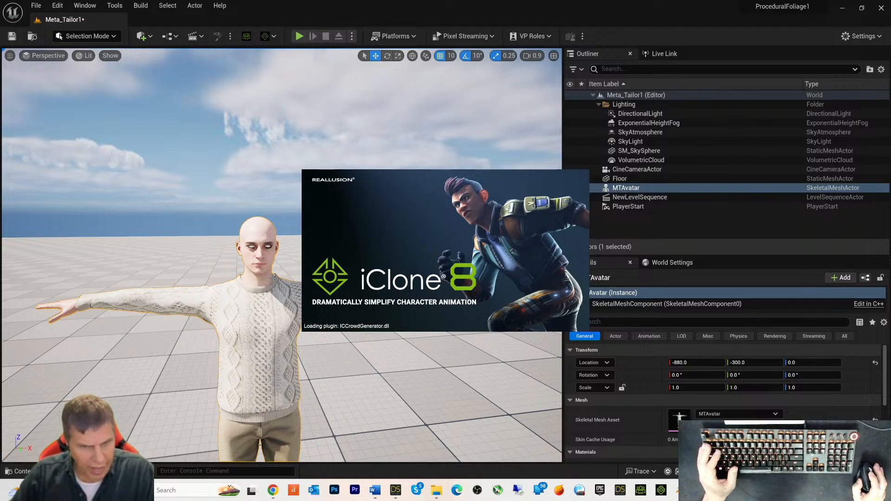
right_click(85, 325)
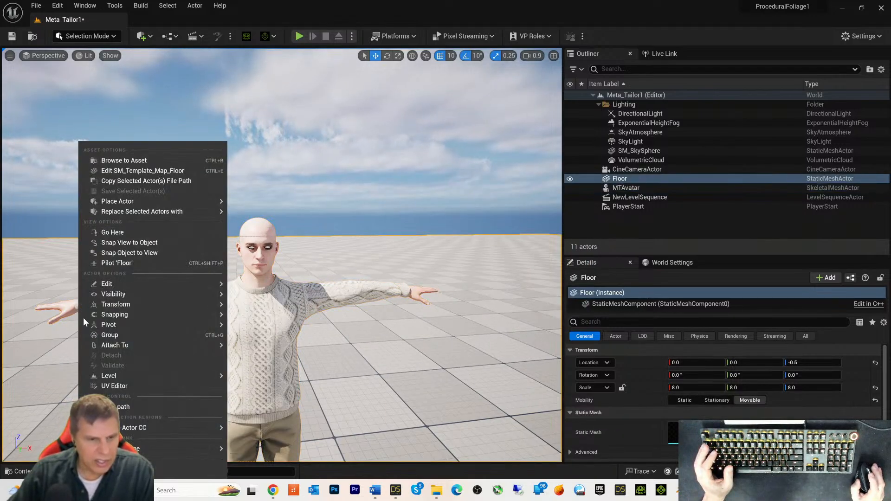
left_click(48, 315)
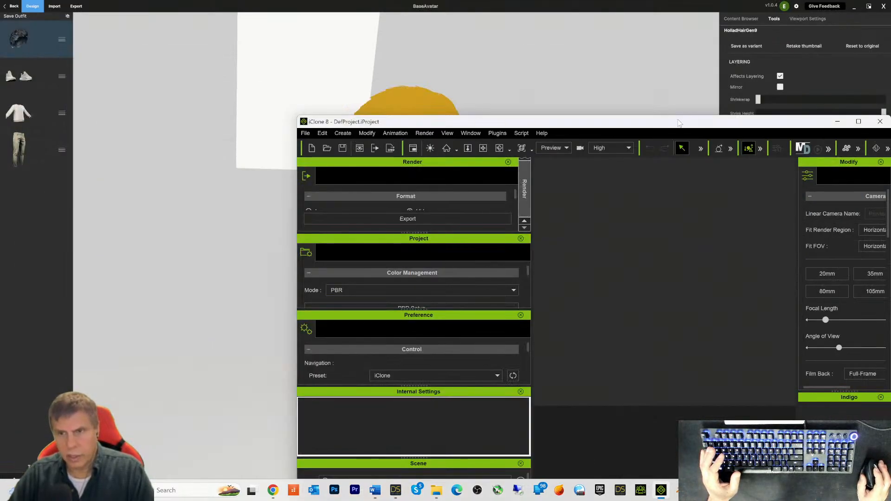
left_click_drag(678, 123, 481, 39)
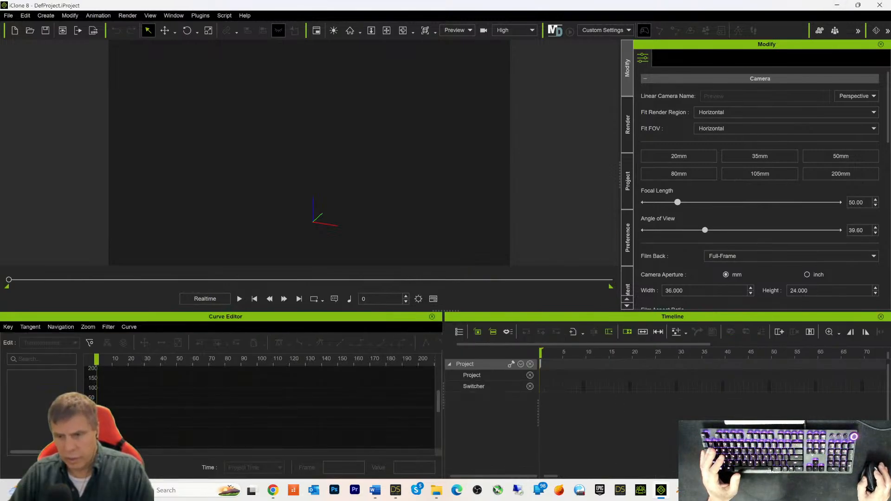
Step: Force-quit META-Tailor.exe through Task Manager and put Task Manager away
key("alt+Tab")
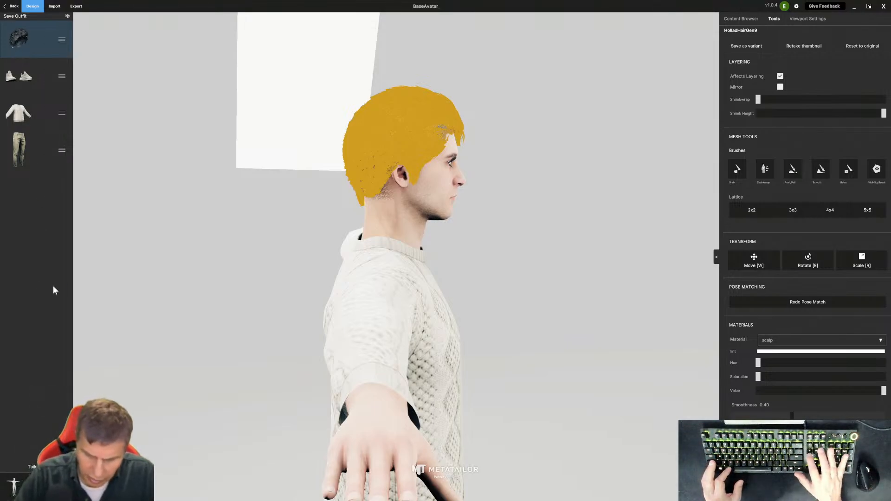
key("ctrl+alt+Delete")
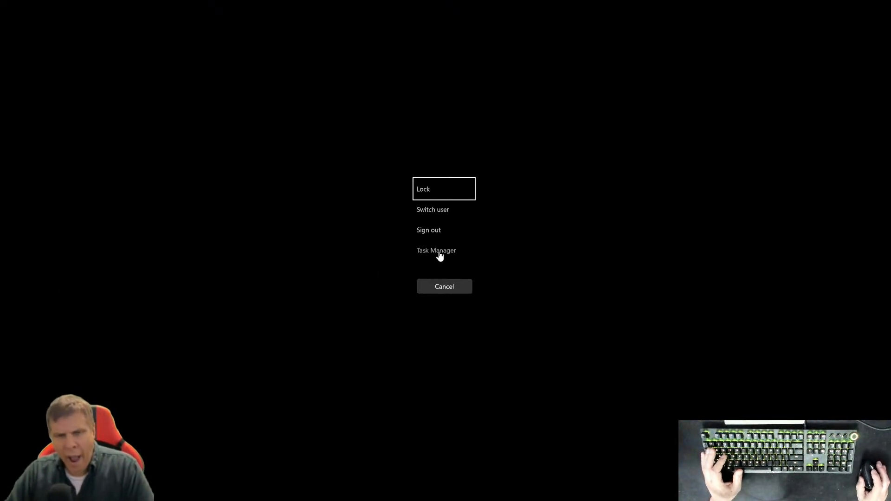
left_click(438, 251)
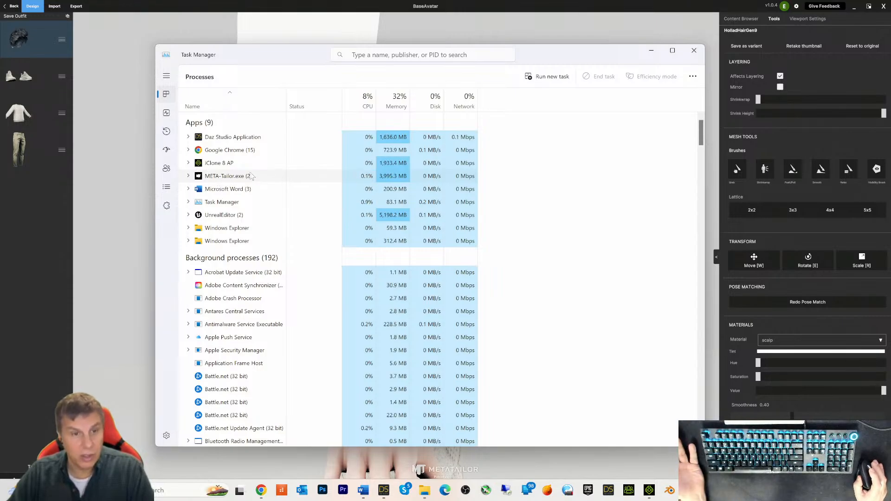
right_click(228, 177)
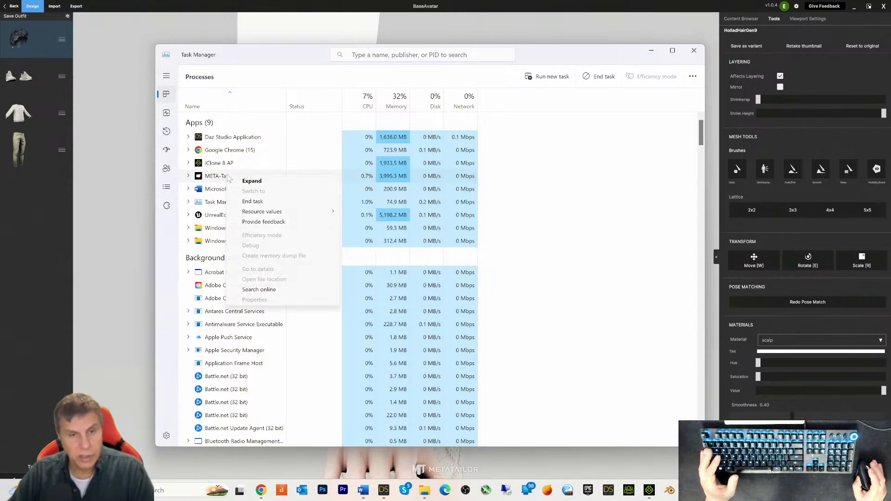
left_click(253, 201)
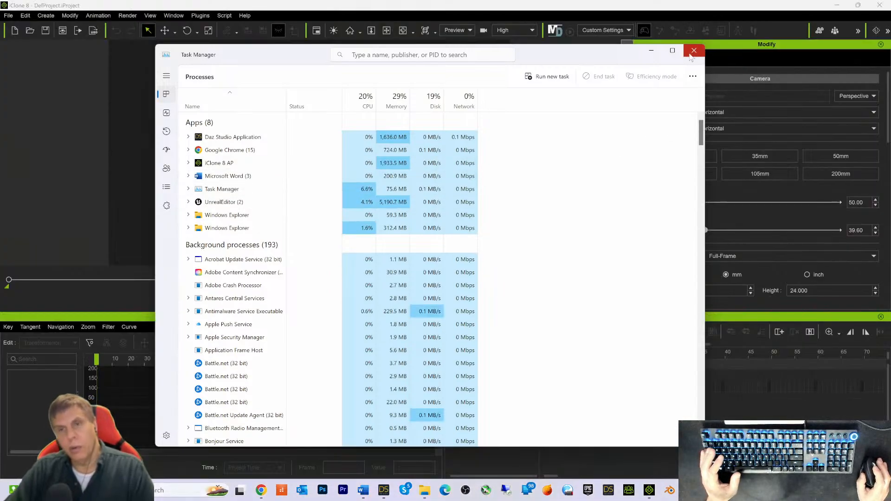
left_click(652, 50)
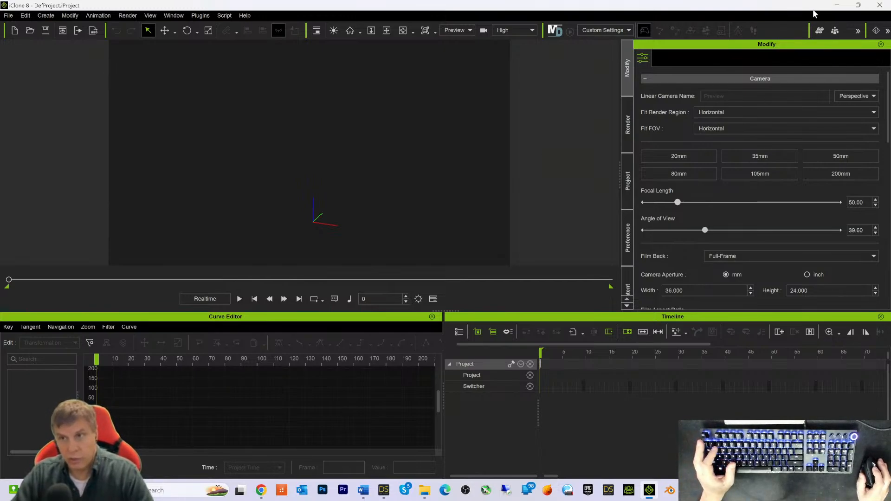
Step: Minimize iClone, the Word document and the MTAvatar export folder, and return to Unreal Editor
left_click(837, 5)
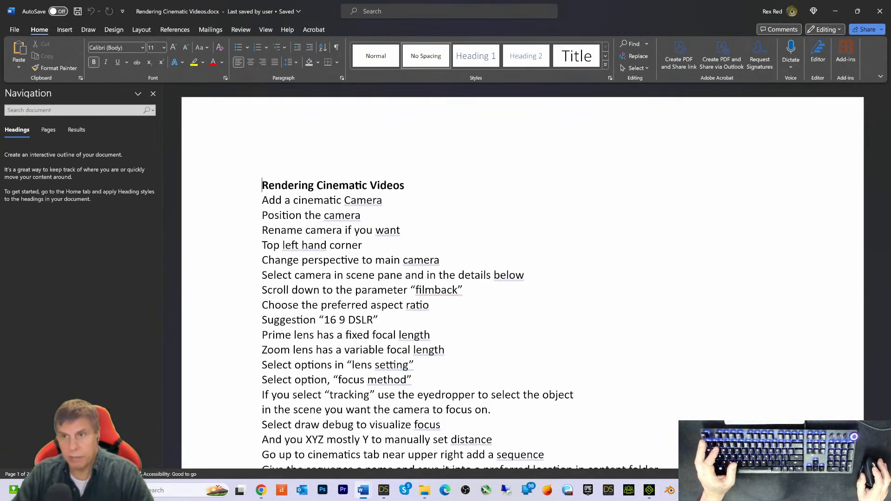
left_click(835, 11)
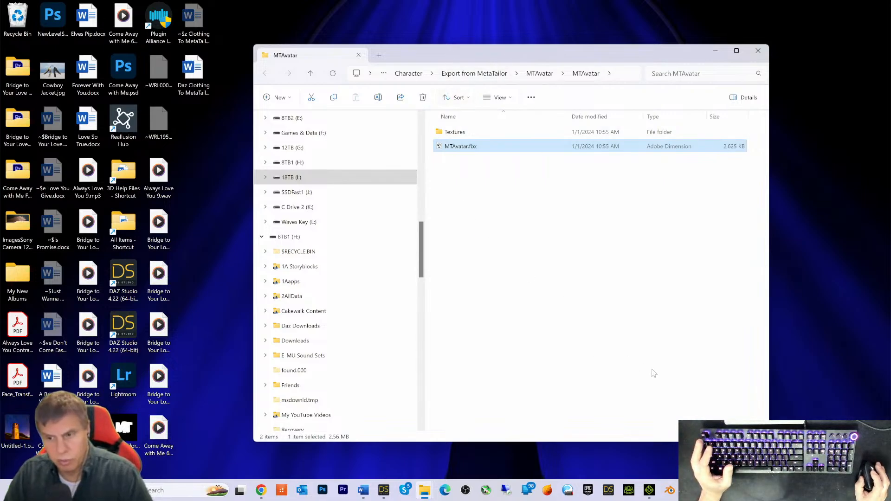
left_click(743, 411)
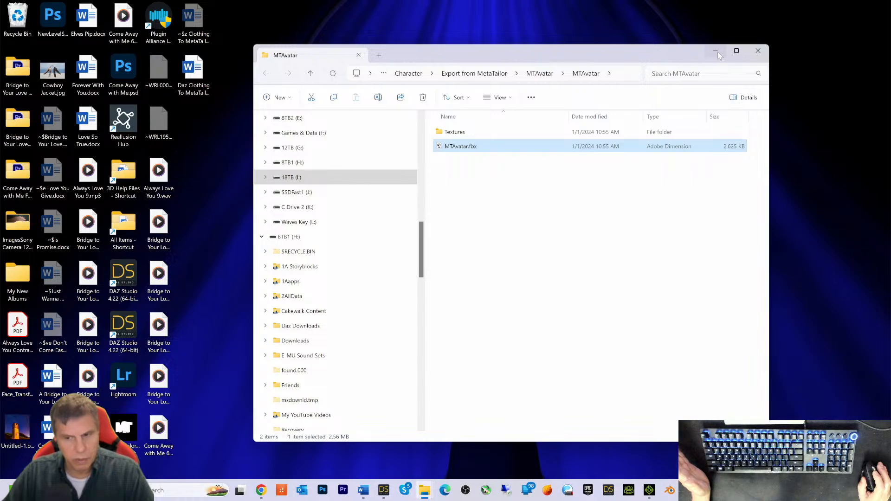
left_click(689, 490)
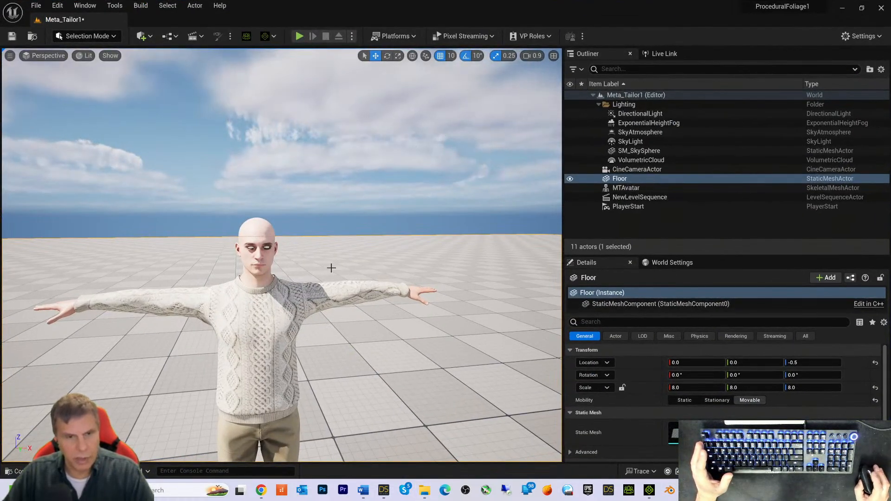
Step: Select only the MTAvatar in place of the Floor and retry transferring it to iClone with iClone running
scroll(331, 268, "down", 5)
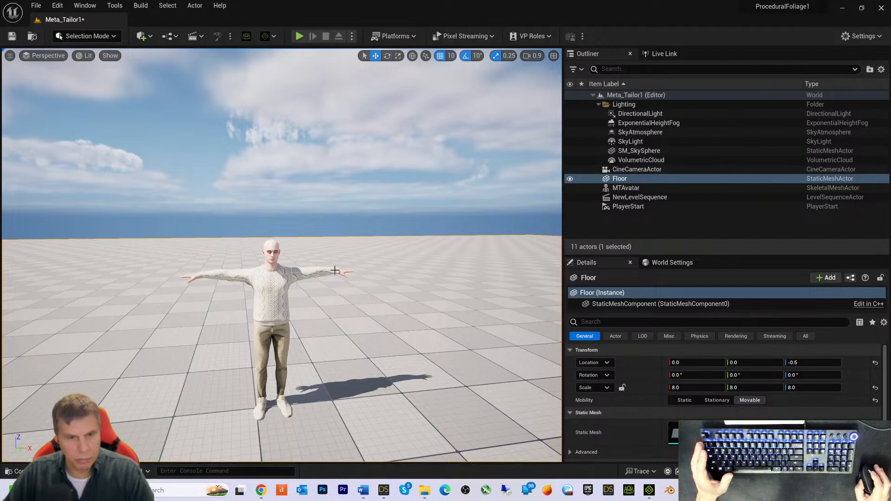
left_click(268, 36)
mouse_move(288, 218)
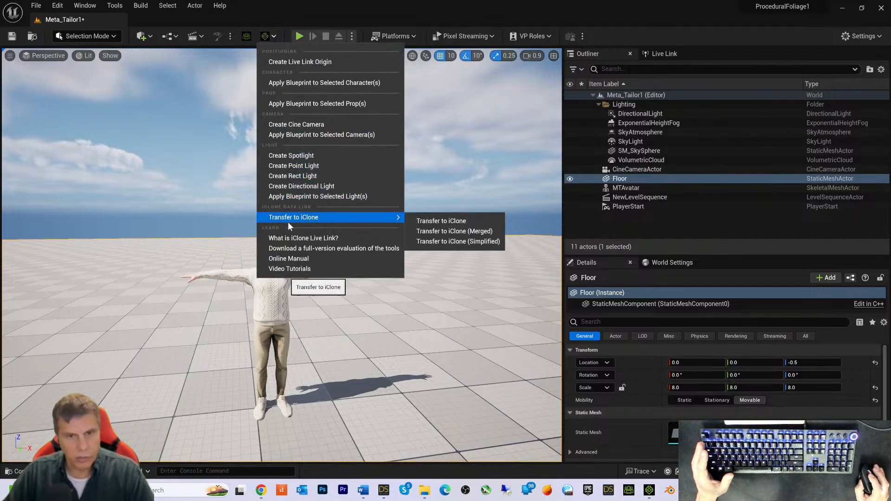
left_click(688, 214)
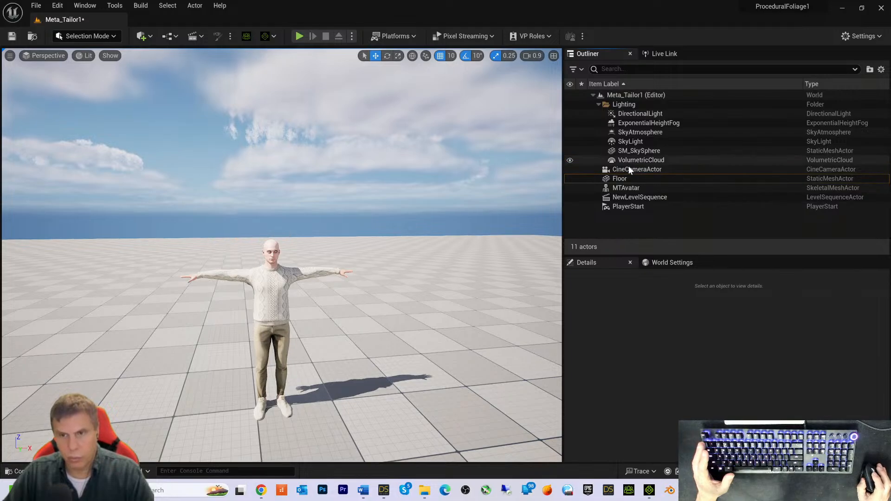
left_click(620, 188)
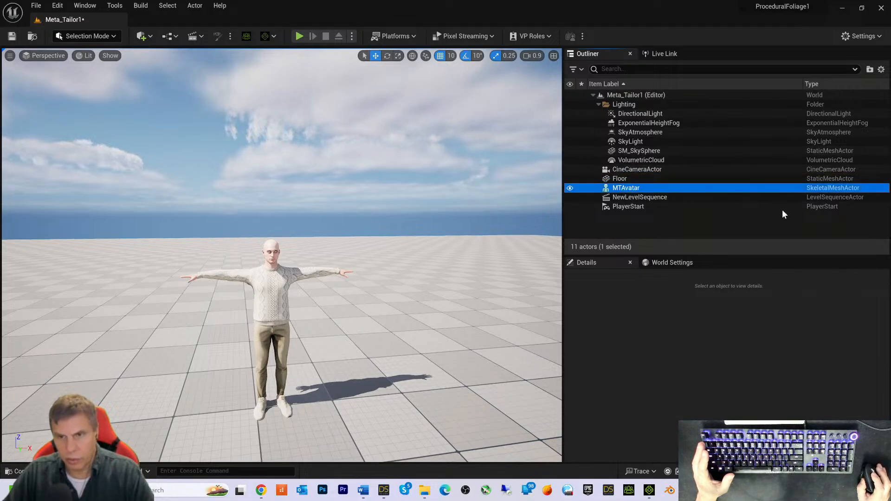
left_click(269, 36)
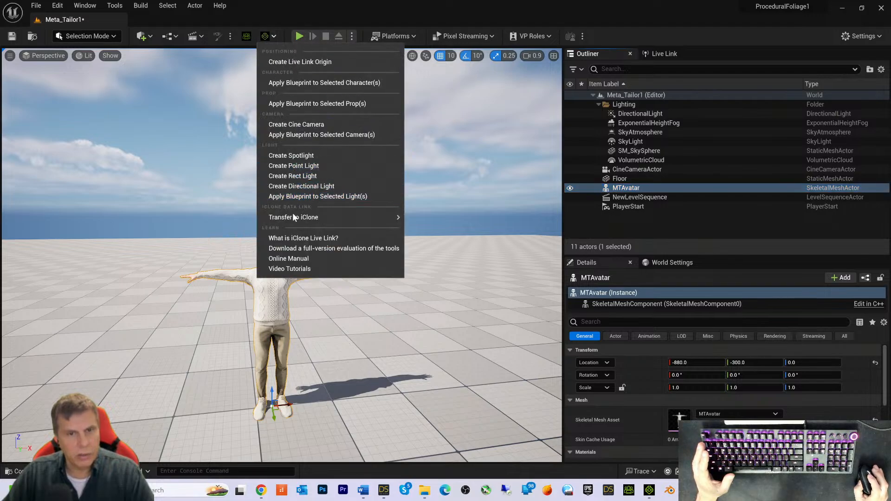
mouse_move(295, 217)
left_click(421, 222)
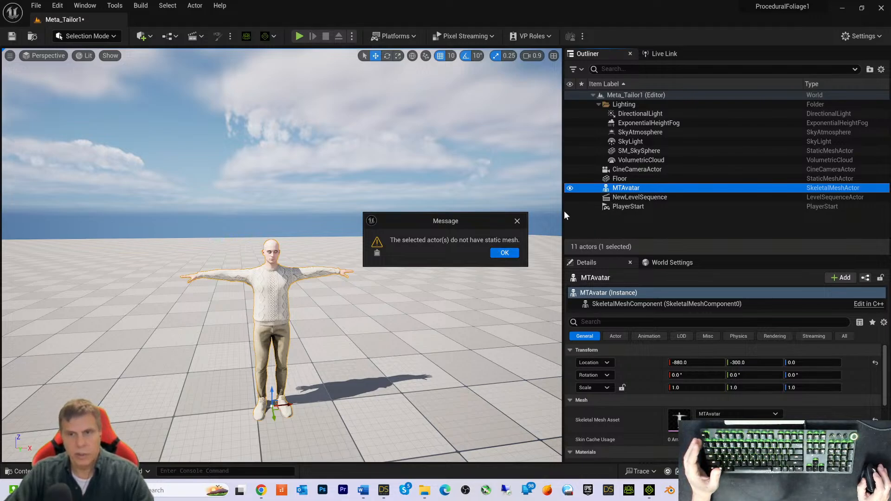
left_click(504, 252)
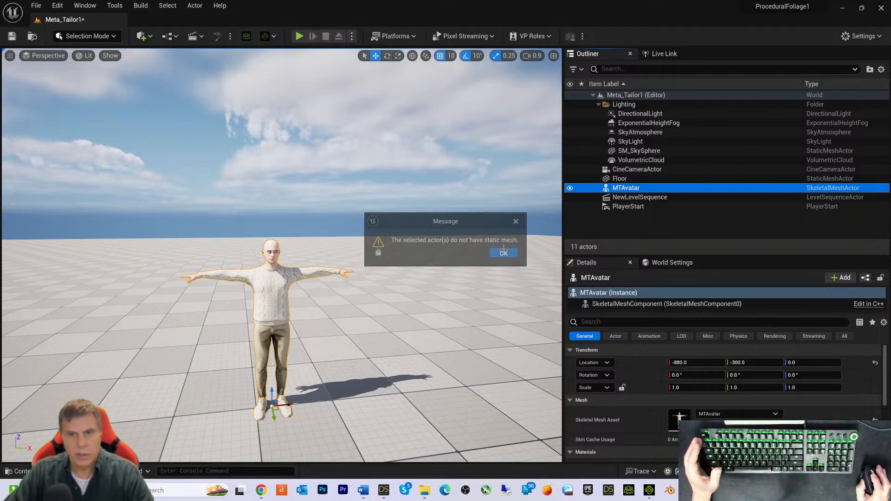
Step: Try applying the Live Link character blueprint to the MTAvatar, and delete the avatar from the level
left_click(265, 37)
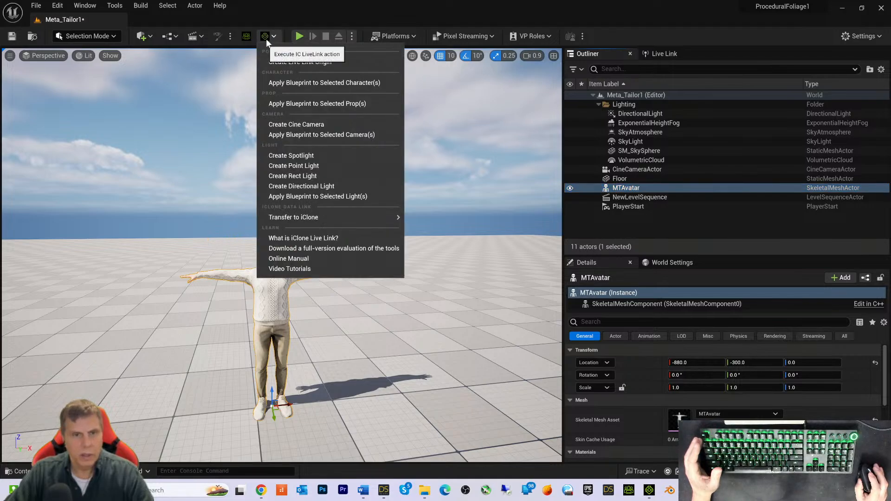
left_click(300, 82)
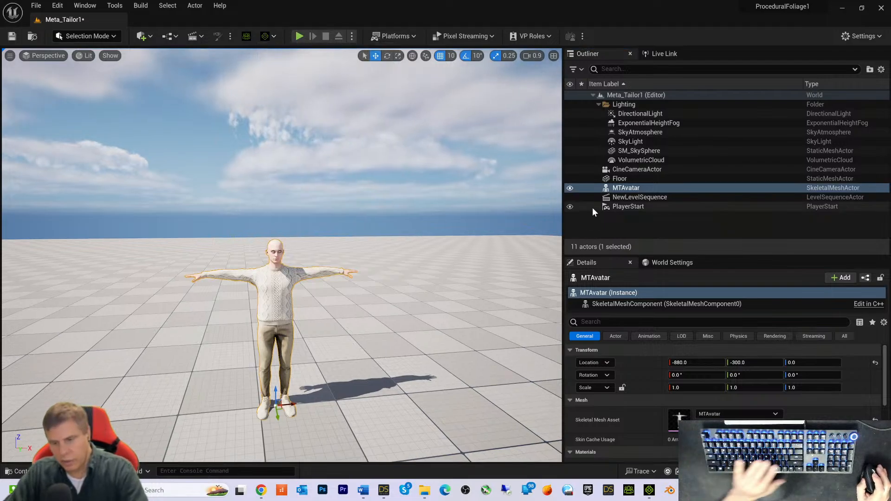
key("Delete")
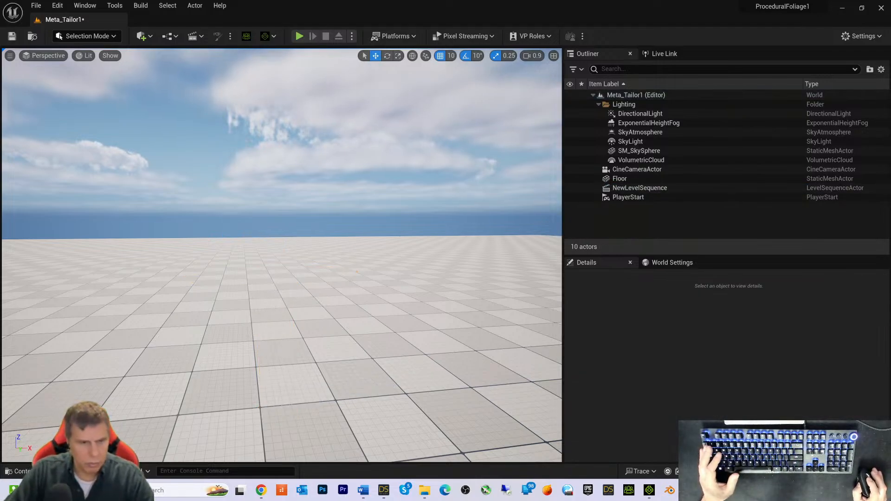
Step: Browse the assets in the MTAvatar content folder, checking the sweater material and the other imported textures and meshes
key("ctrl+space")
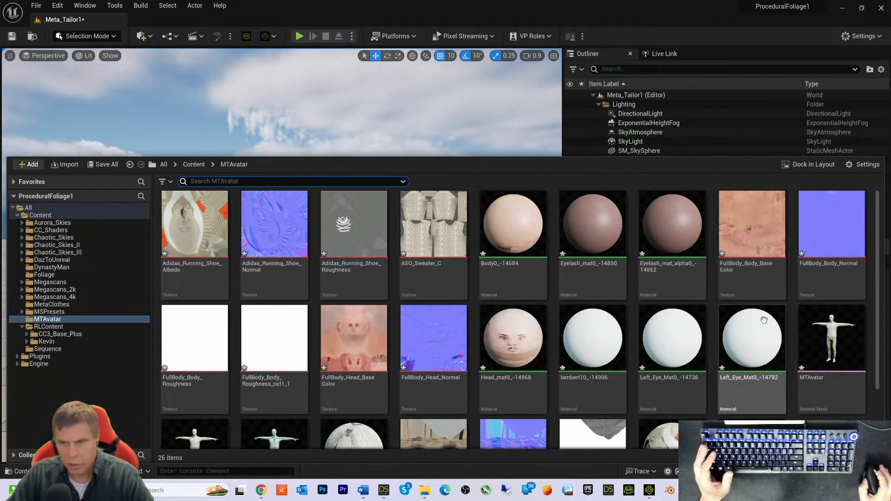
scroll(687, 320, "down", 1)
scroll(464, 325, "down", 4)
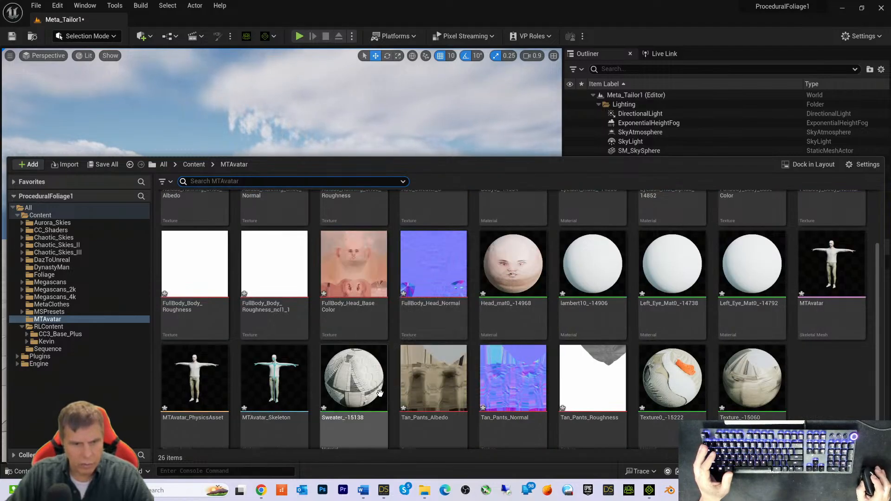
scroll(496, 393, "down", 1)
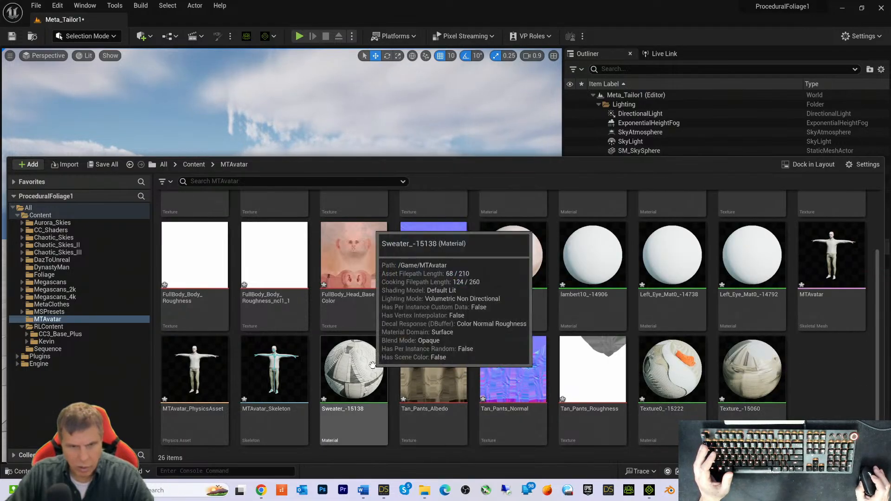
scroll(464, 343, "up", 2)
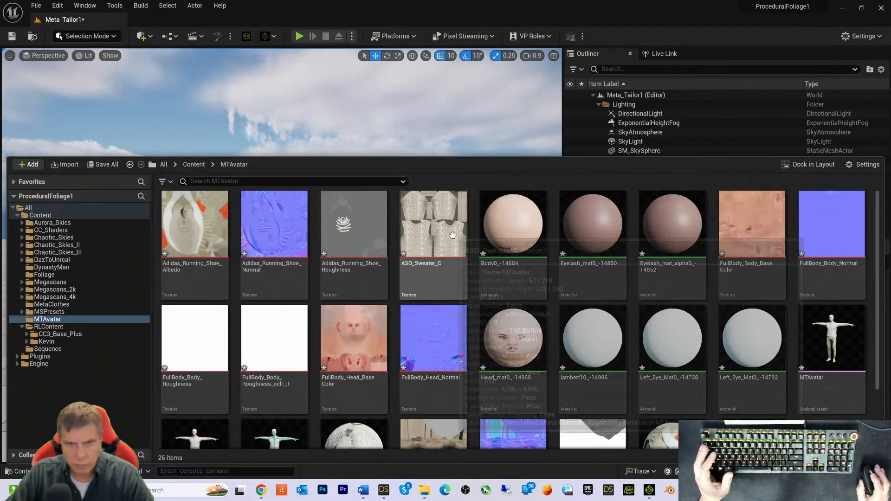
scroll(451, 273, "down", 1)
scroll(353, 399, "down", 1)
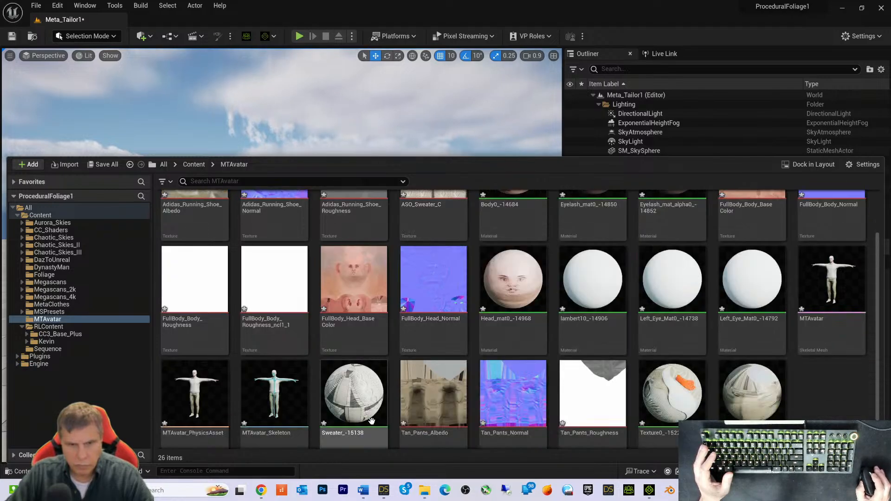
scroll(351, 399, "down", 1)
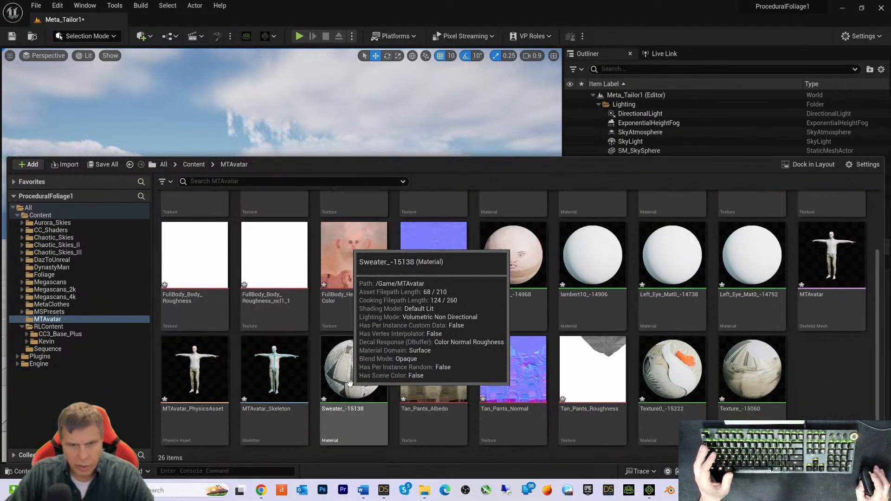
Step: Place the MTAvatar skeletal mesh from the MTAvatar content folder back into the level
scroll(741, 362, "up", 2)
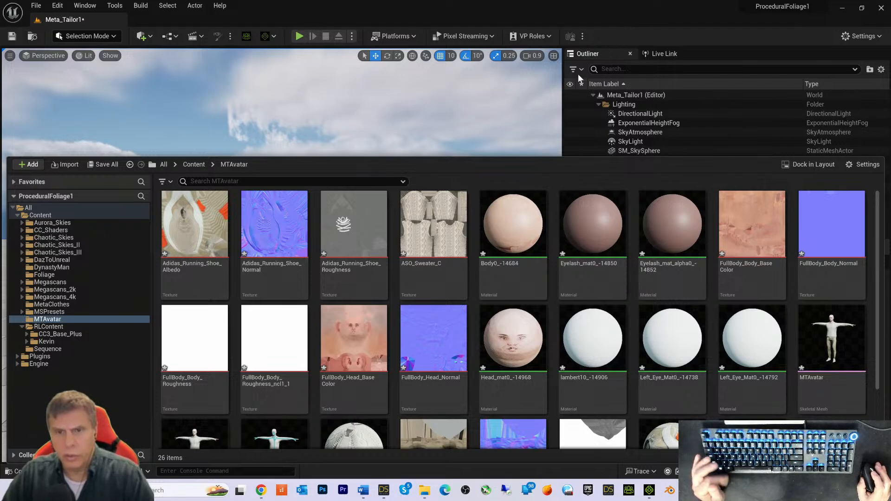
scroll(858, 343, "down", 3)
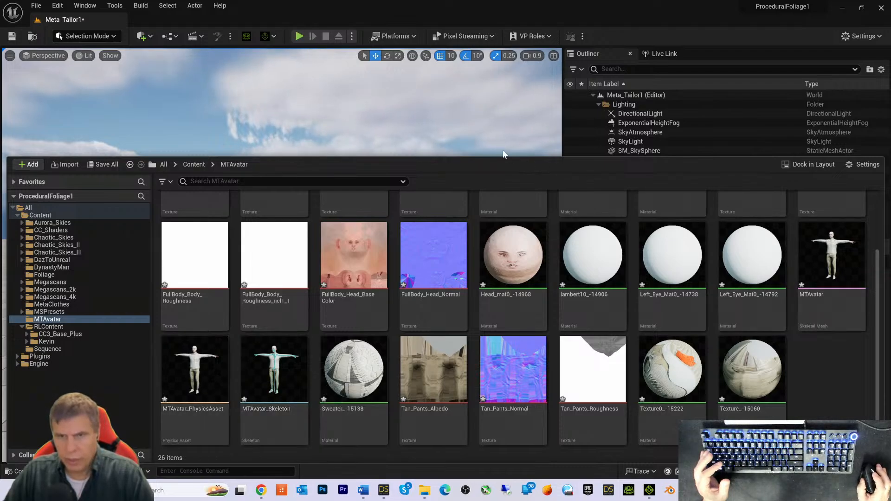
left_click_drag(830, 255, 271, 449)
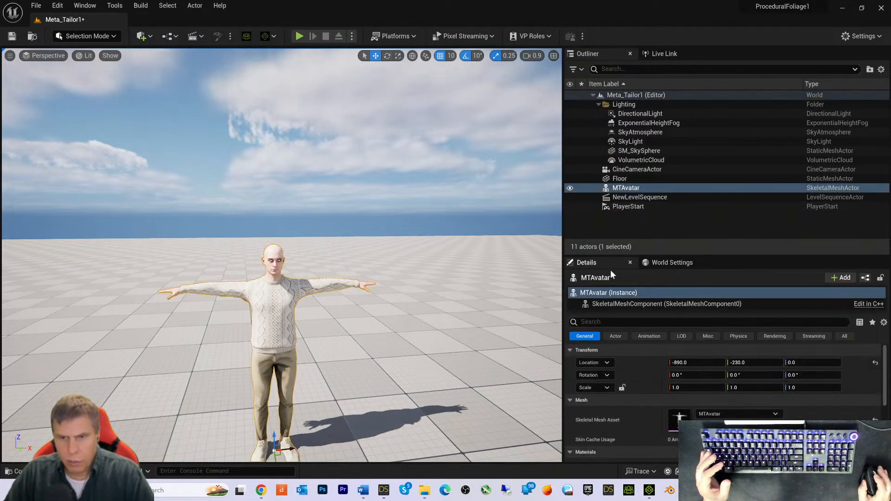
Step: Open the Texture_-15060 material from the avatar's Element 7 slot to view its graph, and close it
scroll(647, 412, "down", 6)
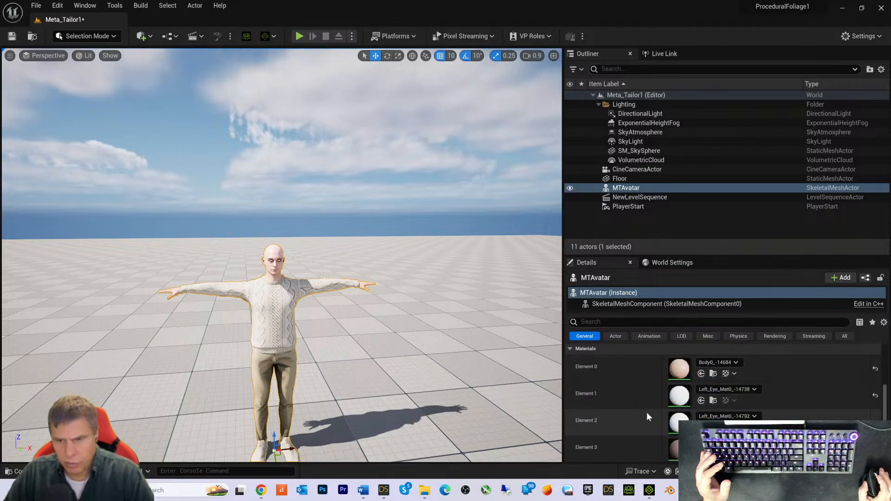
scroll(647, 412, "down", 2)
scroll(646, 412, "down", 2)
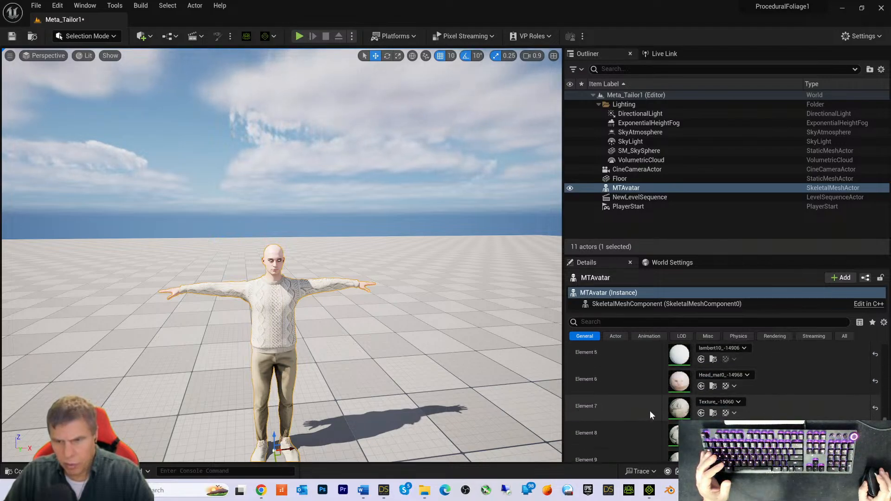
scroll(664, 408, "down", 1)
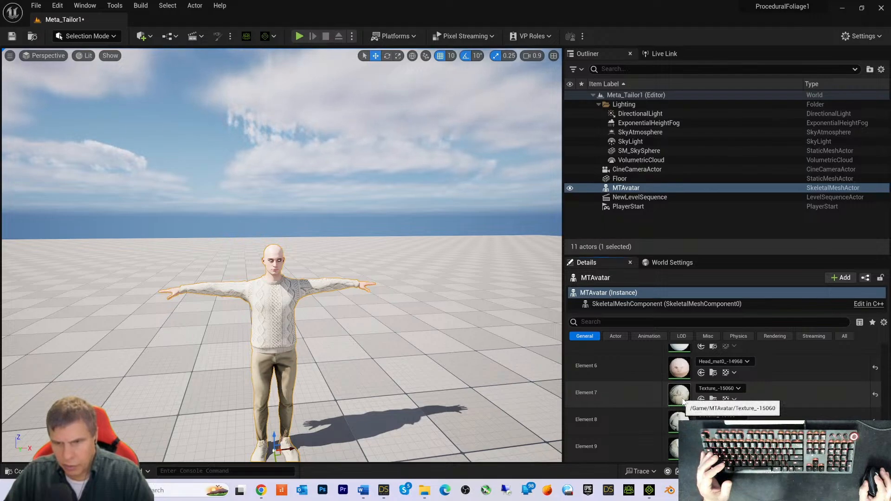
double_click(680, 394)
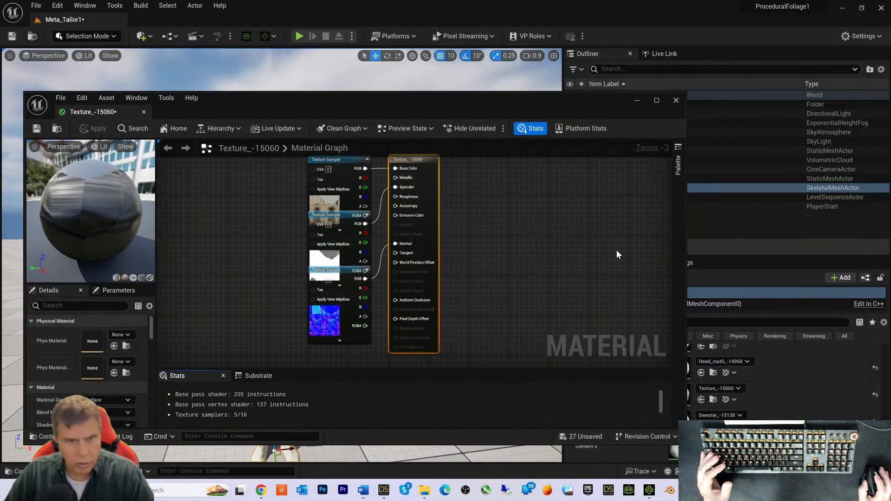
left_click(676, 100)
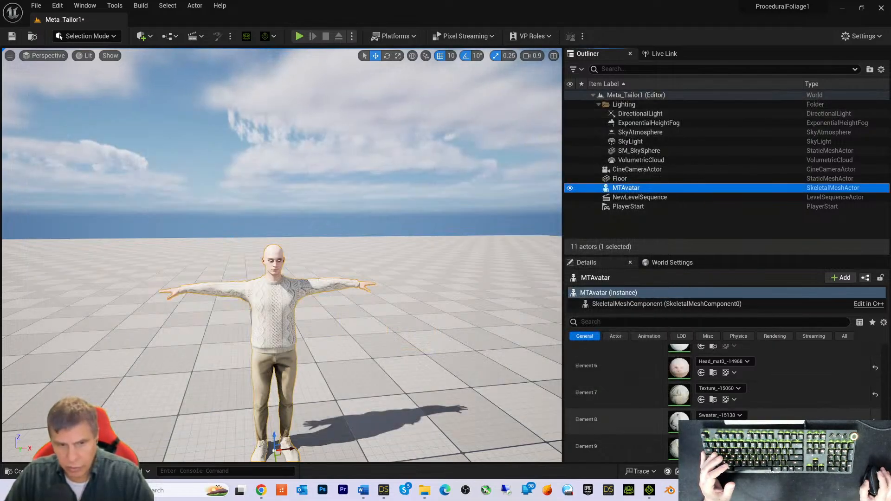
Step: Review the material elements assigned to the MTAvatar, from the body and eyes to the head, pants and sweater
scroll(800, 414, "up", 4)
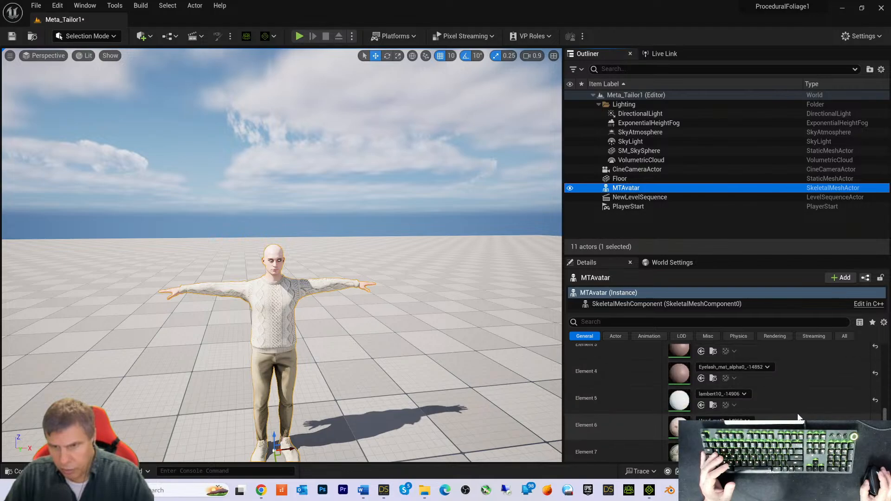
scroll(799, 417, "down", 2)
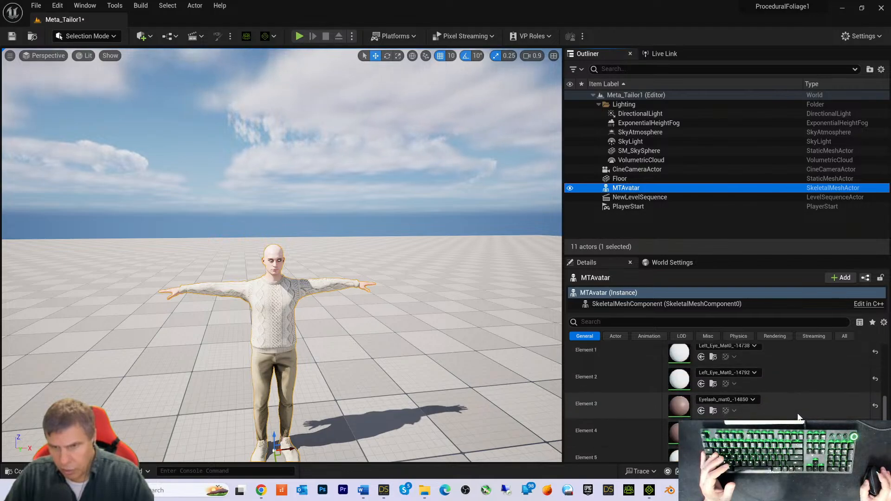
scroll(799, 417, "down", 3)
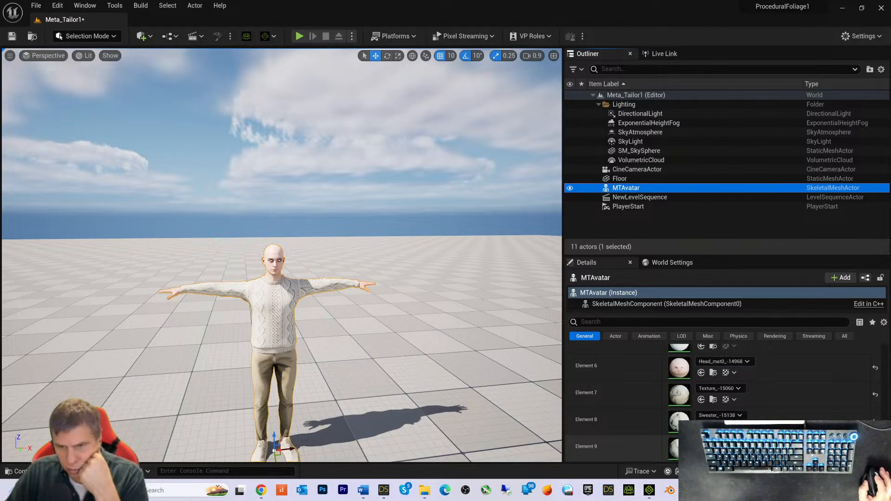
scroll(724, 394, "up", 1)
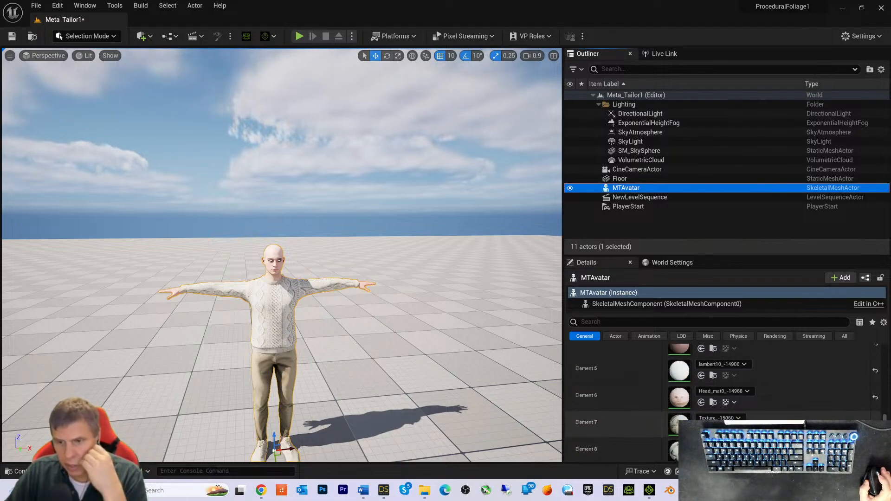
scroll(724, 399, "up", 1)
scroll(724, 399, "up", 1)
scroll(724, 395, "up", 2)
scroll(724, 399, "up", 2)
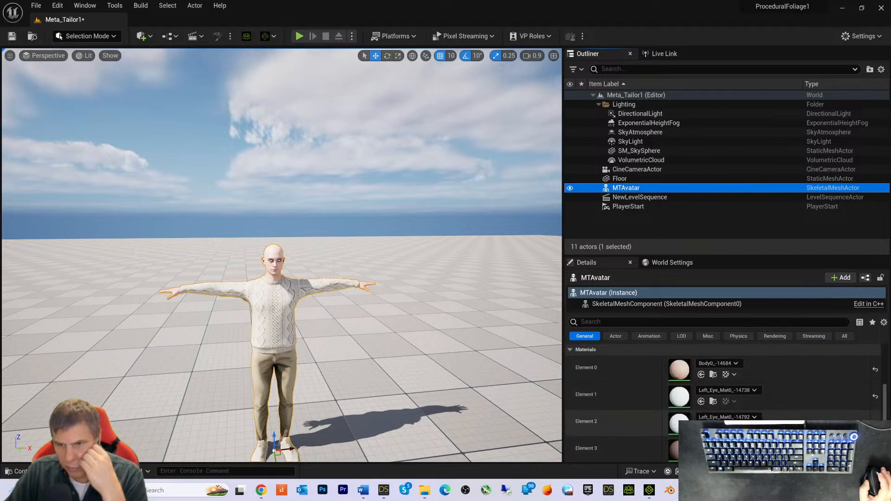
scroll(723, 399, "up", 2)
scroll(723, 399, "down", 6)
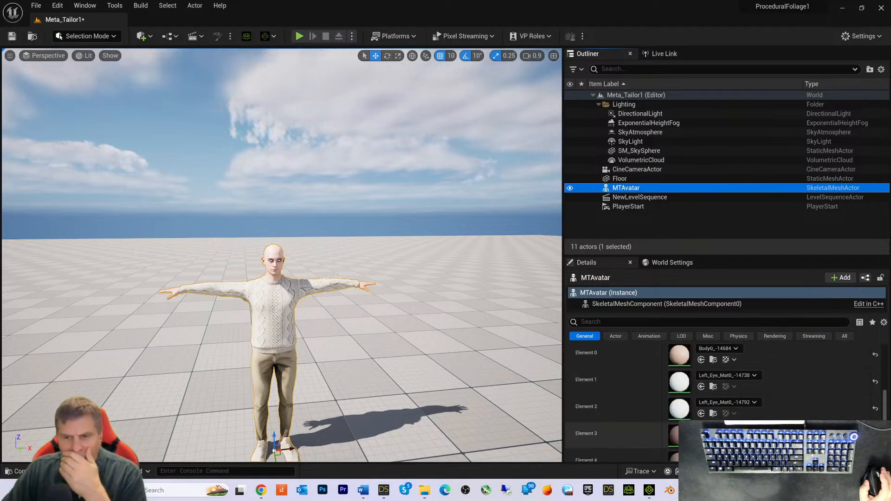
Step: Reopen the Texture_-15060 material, move its editor window aside and look through all of the material's properties
left_click(713, 443)
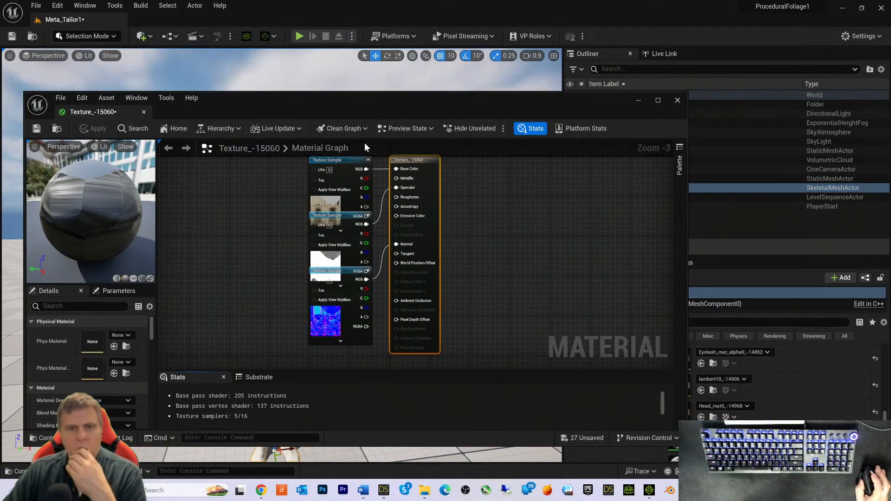
left_click_drag(337, 100, 548, 80)
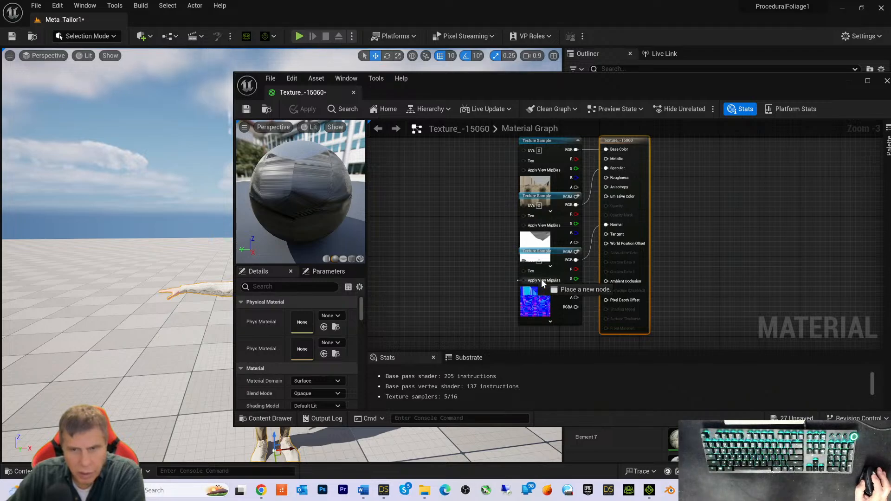
scroll(287, 310, "down", 10)
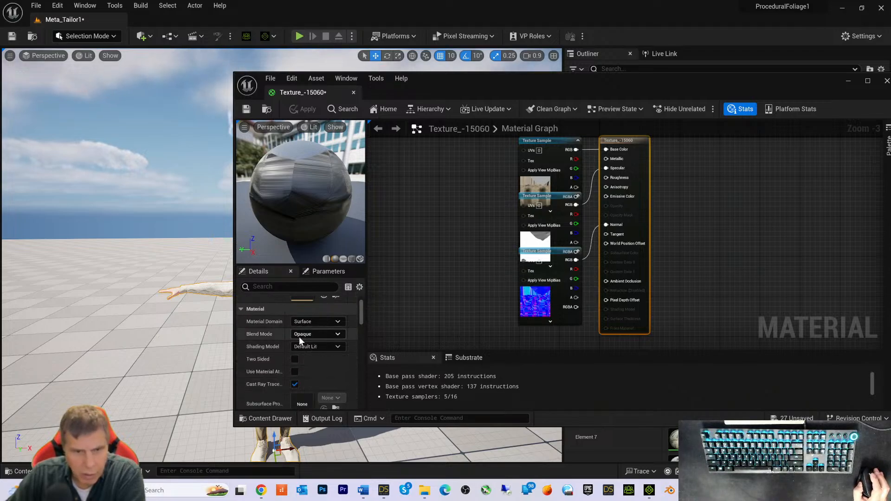
scroll(322, 355, "down", 10)
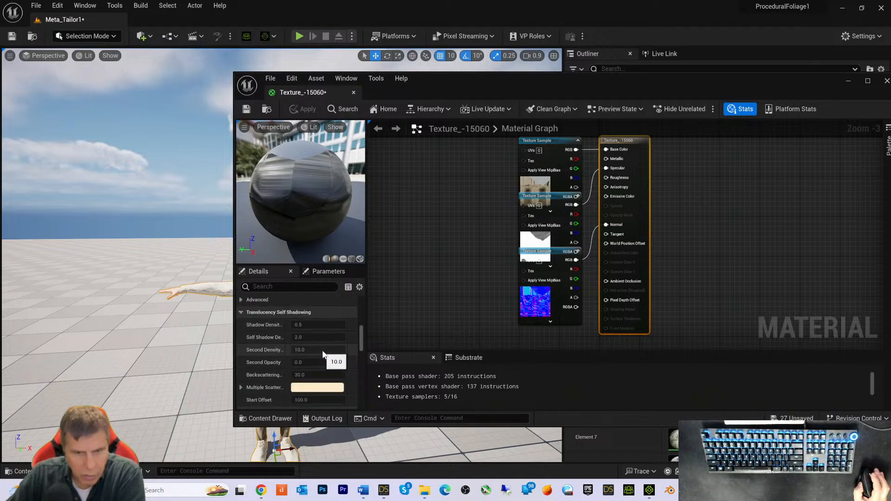
scroll(309, 336, "down", 10)
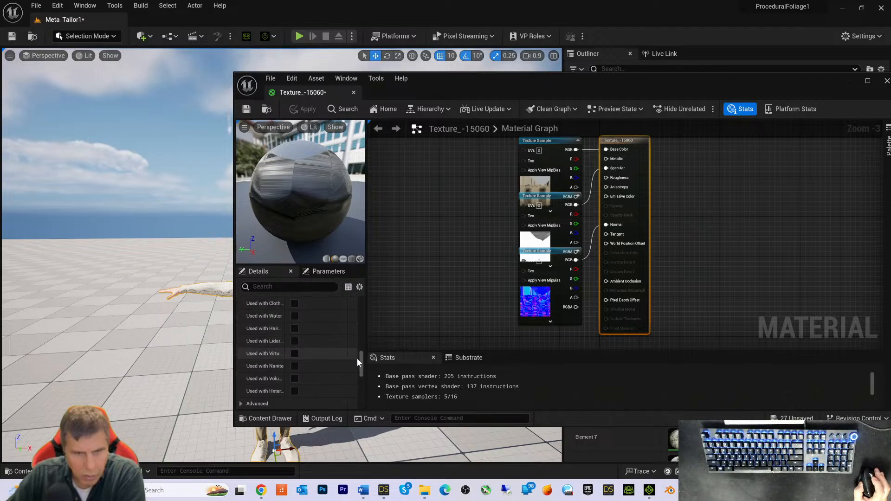
left_click_drag(358, 358, 357, 392)
mouse_move(357, 392)
left_mouse_down()
mouse_move(356, 411)
mouse_move(357, 296)
left_mouse_up()
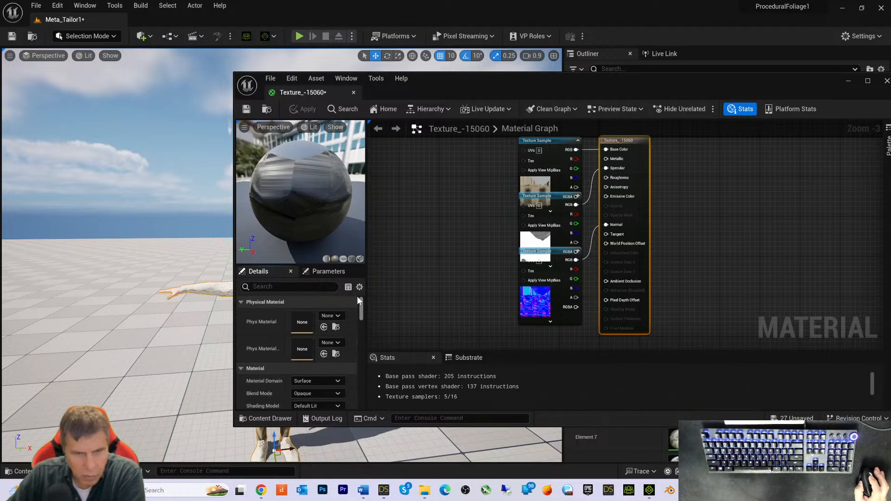
Step: Select the pants normal map's Texture Sample node and examine its settings for a way to adjust the normal map
left_click(520, 302)
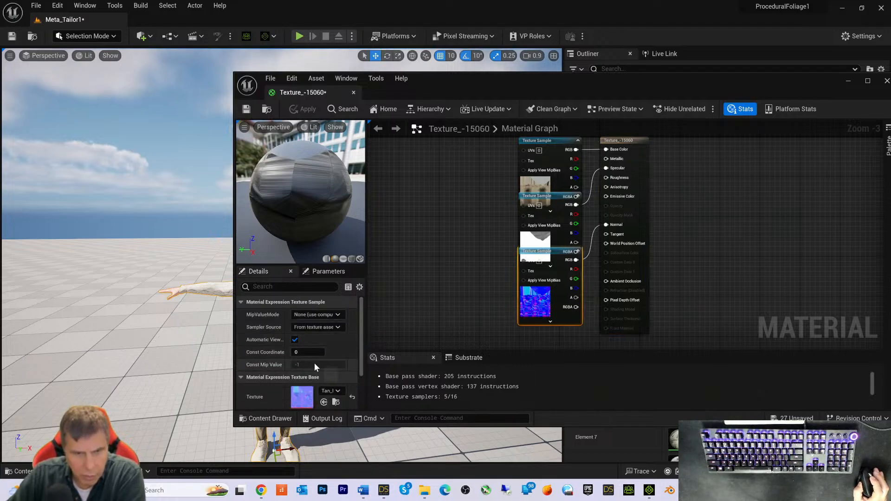
left_click_drag(361, 331, 358, 305)
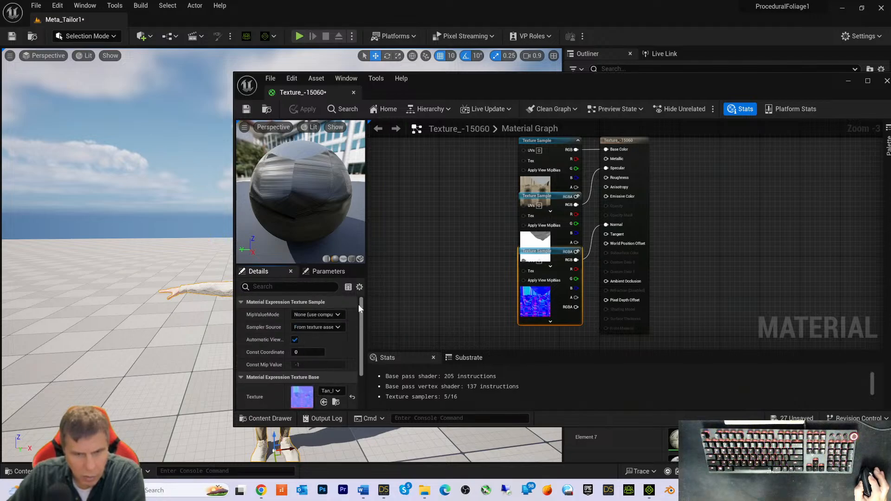
left_click_drag(355, 332, 363, 297)
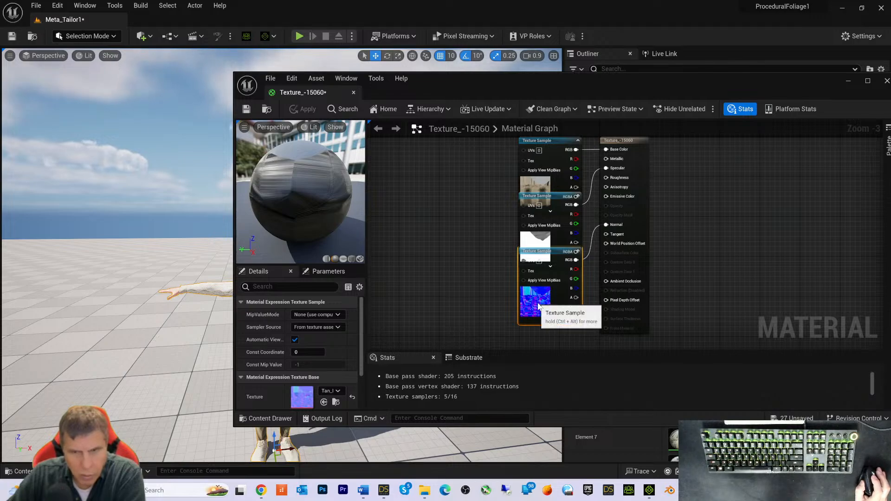
key("ctrl+space")
key("ctrl+space")
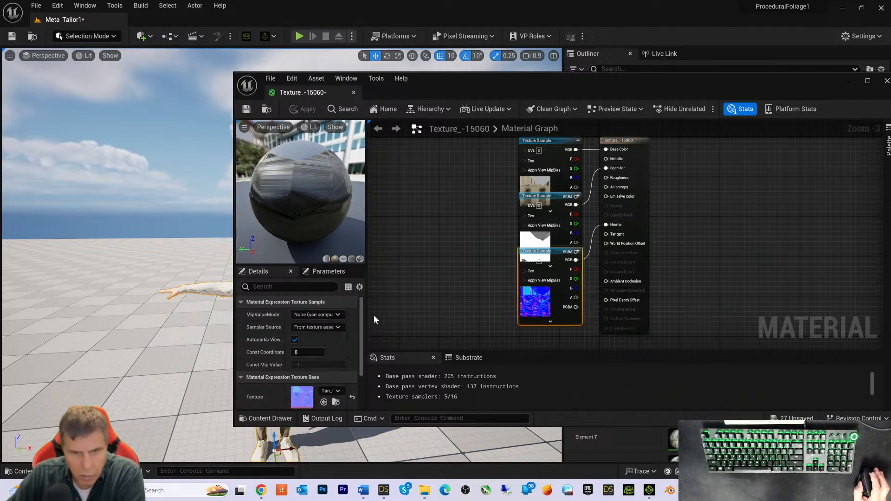
scroll(374, 314, "down", 4)
scroll(402, 306, "up", 4)
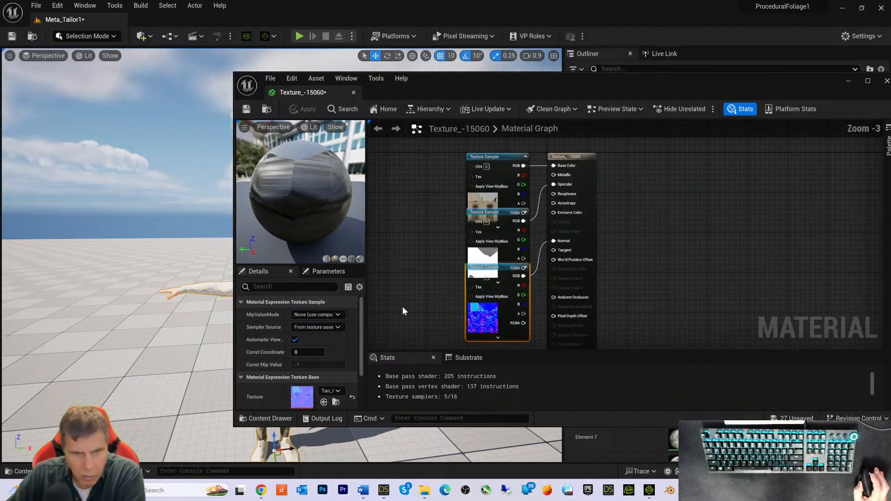
Step: Try a Const Coordinate of 46 on the normal map's Texture Sample node, and undo the change
left_click(308, 352)
type("16")
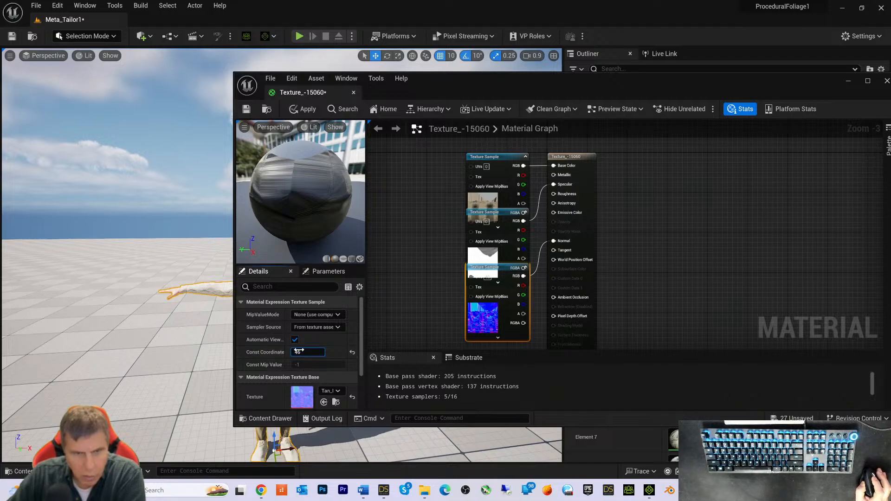
key("Return")
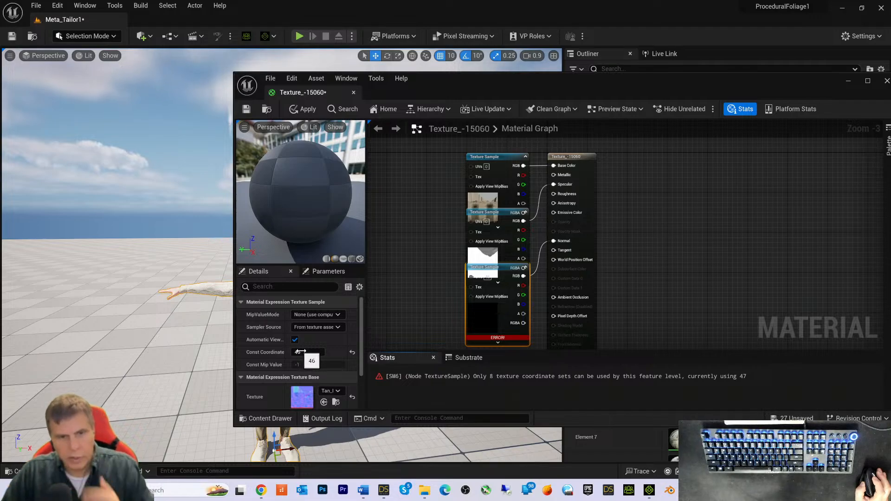
key("ctrl+z")
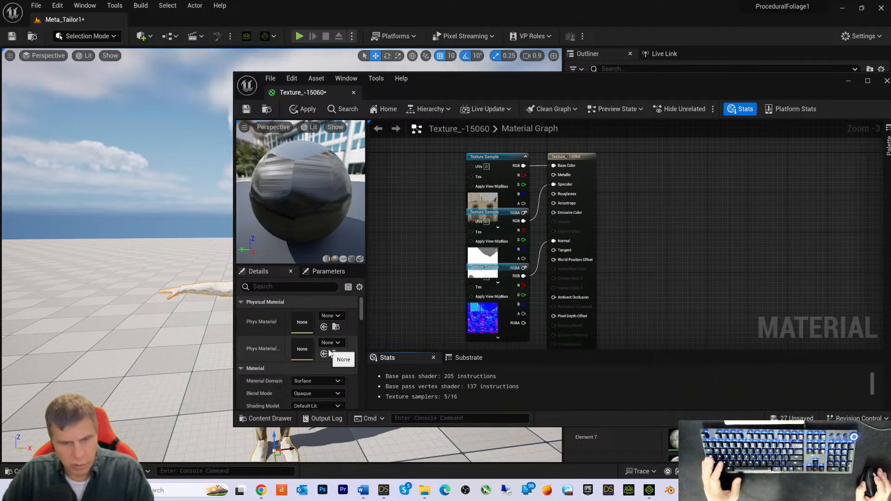
Step: Reselect the normal map's Texture Sample node, check its sampler settings and MipValueMode options, and move the material editor aside
scroll(272, 352, "down", 2)
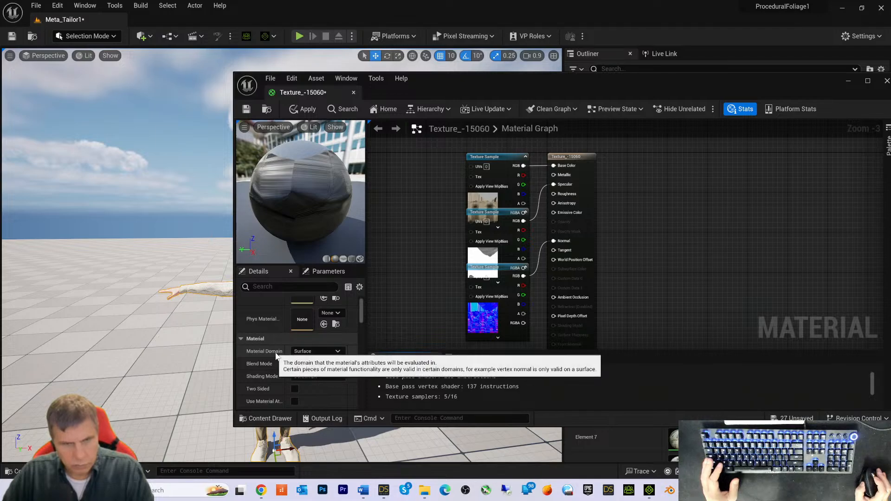
left_click(483, 335)
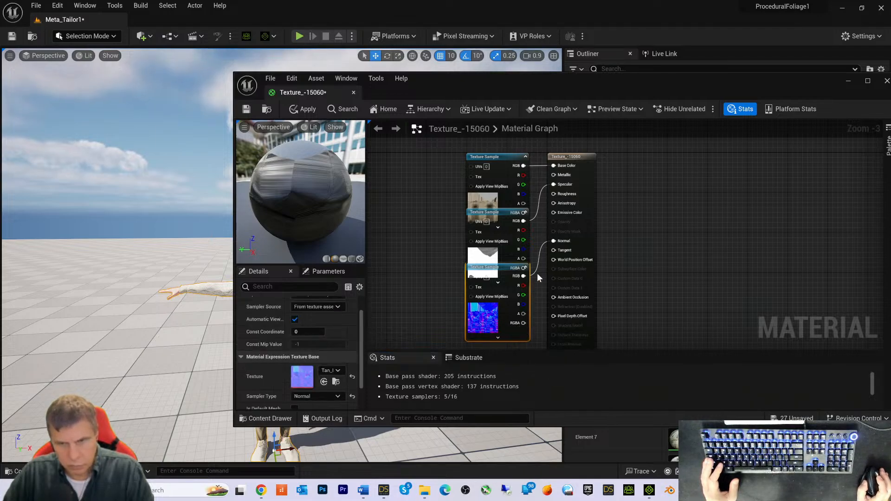
scroll(259, 381, "down", 1)
scroll(260, 379, "down", 1)
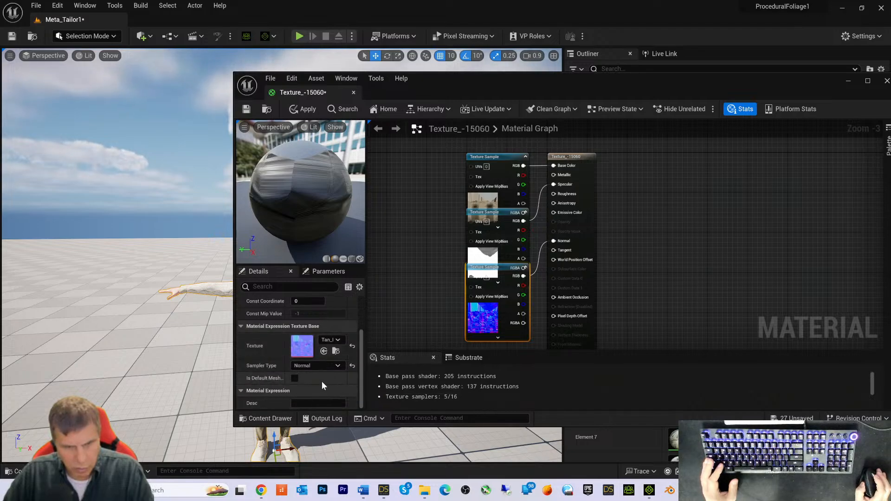
scroll(273, 379, "up", 4)
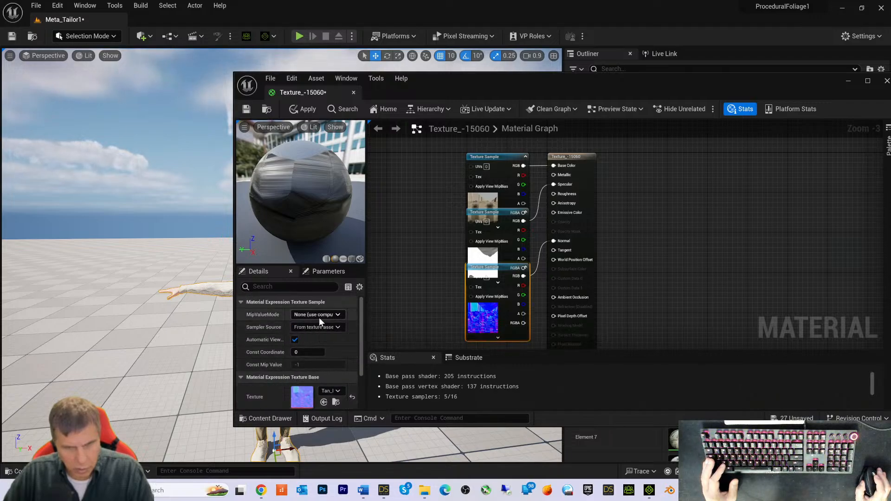
left_click(335, 314)
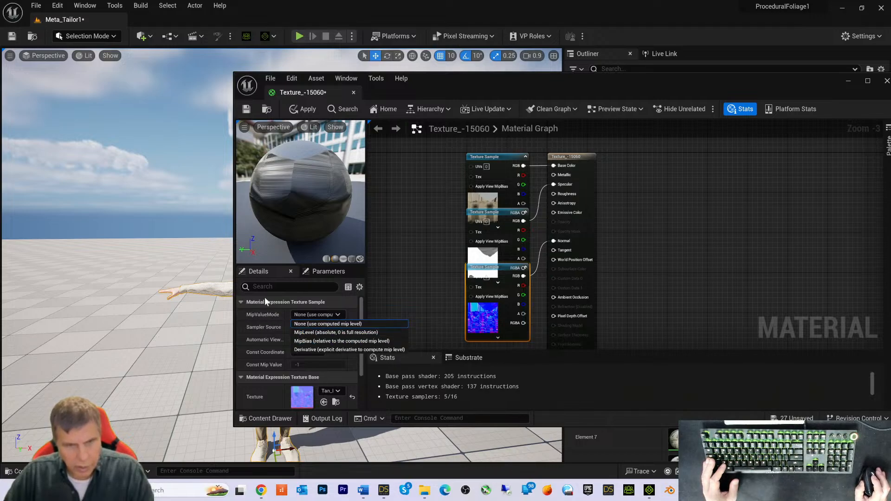
left_click(276, 276)
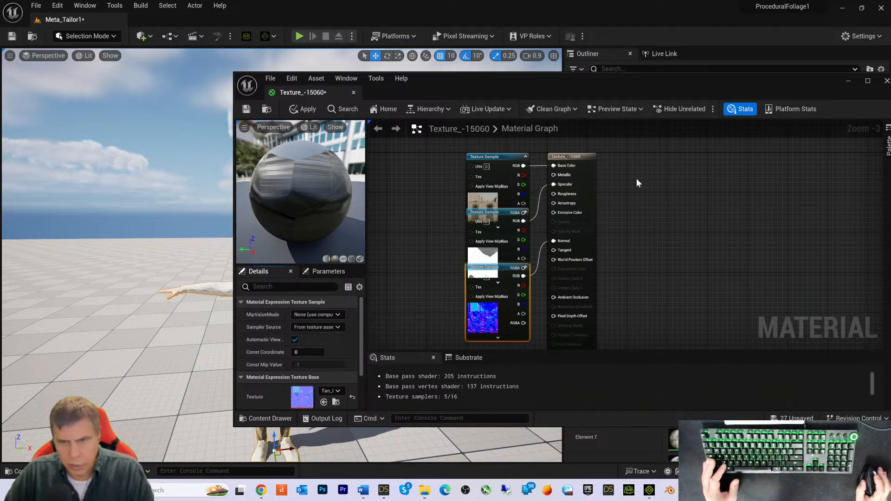
left_click_drag(644, 86, 470, 79)
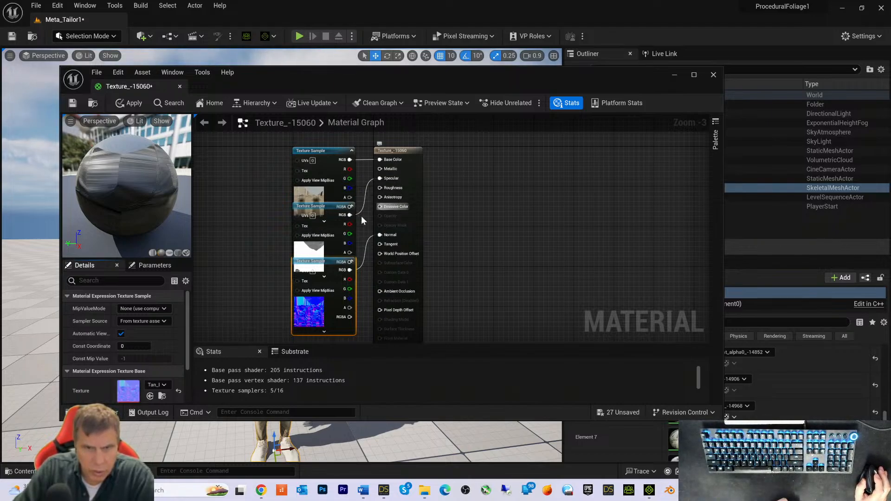
Step: Minimize the Texture_-15060 material editor and examine the MTAvatar's knitted sweater up close from several angles in the level
left_click(673, 76)
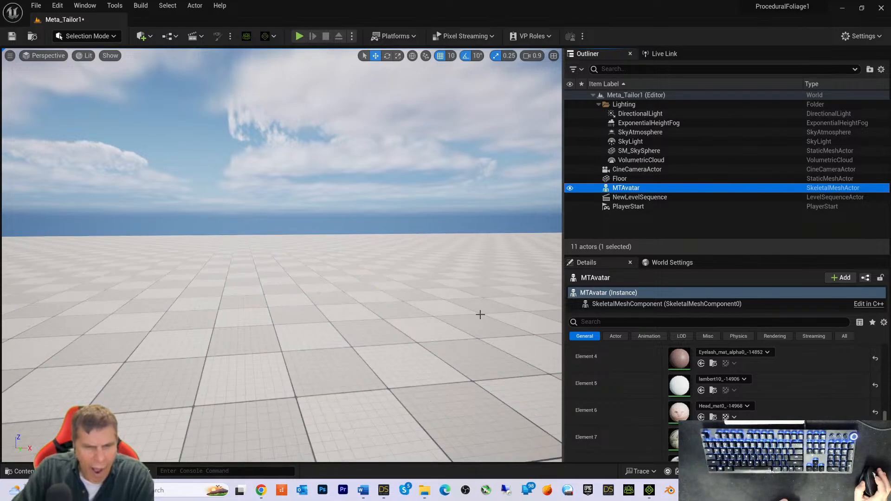
middle_click_drag(480, 312, 469, 366)
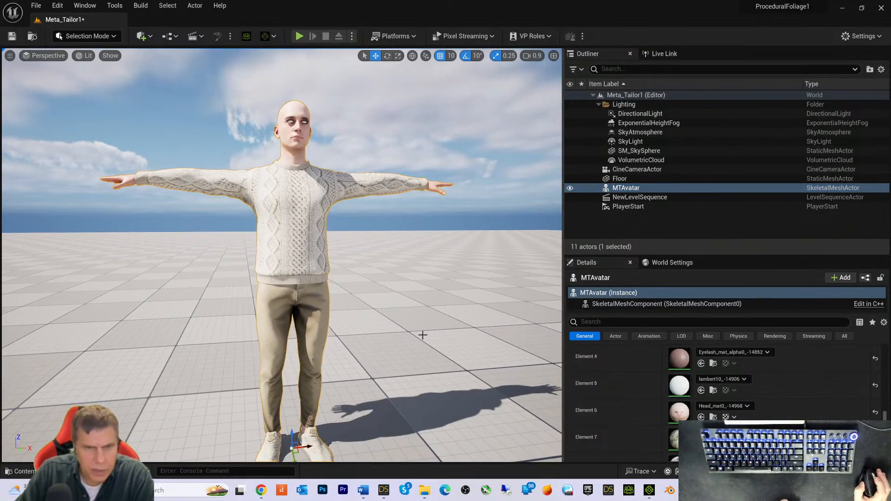
scroll(420, 331, "up", 3)
scroll(419, 326, "down", 2)
middle_click_drag(448, 245, 474, 158)
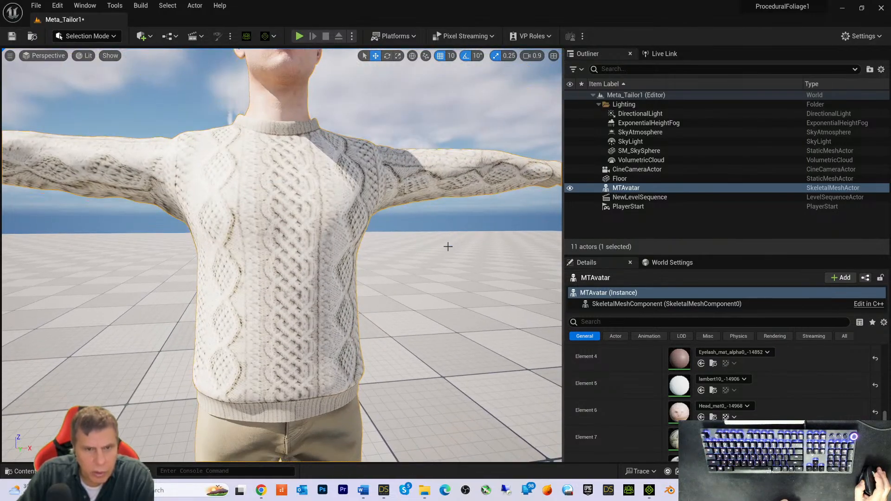
right_click_drag(408, 266, 508, 255)
middle_click_drag(408, 266, 362, 267)
right_click_drag(393, 278, 353, 285)
middle_click_drag(353, 285, 394, 297)
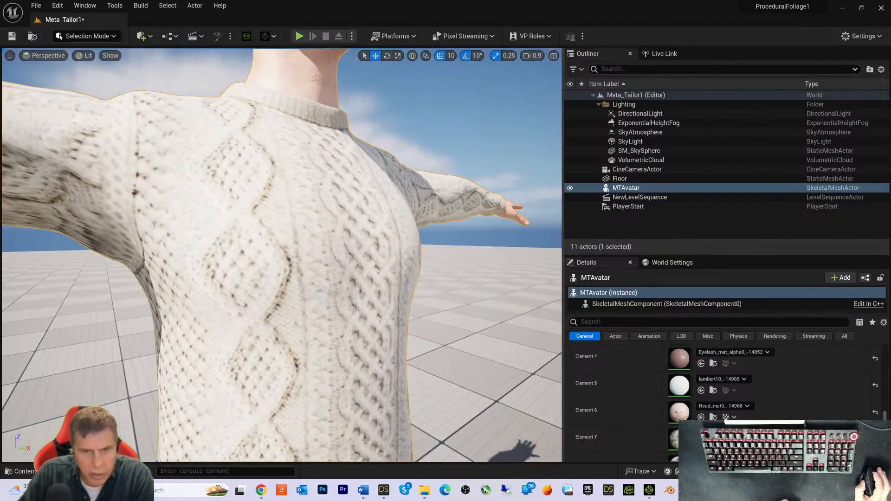
right_click_drag(448, 285, 297, 290)
middle_click_drag(372, 287, 478, 285)
Step: Frame the whole MTAvatar in the level and look over its complete outfit from the front
key("f")
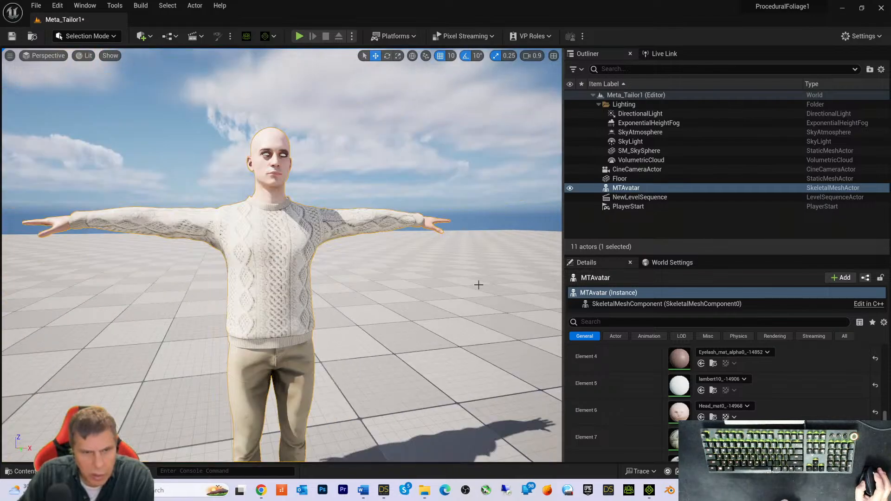
key("f")
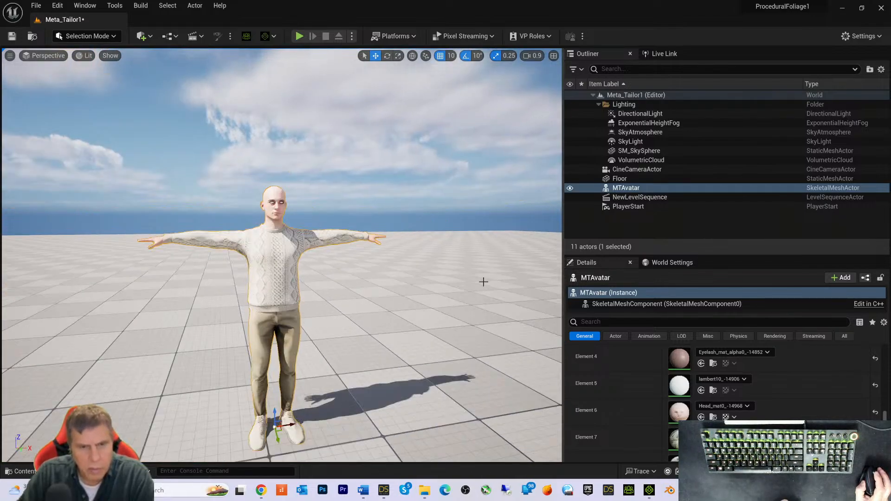
scroll(483, 282, "up", 5)
key("f")
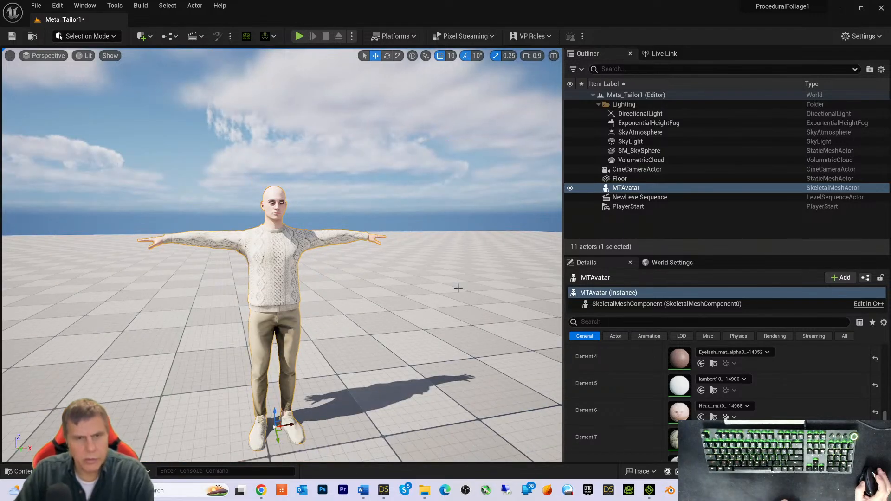
scroll(458, 287, "up", 5)
key("f")
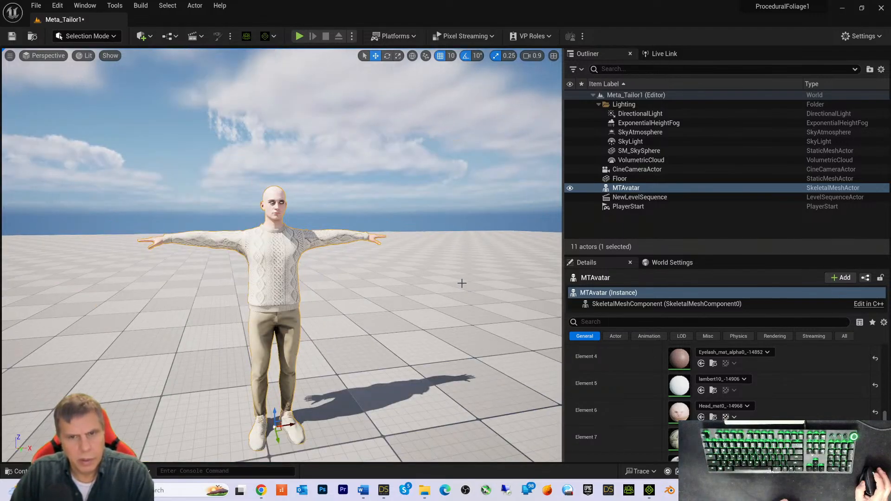
middle_click_drag(434, 260, 450, 257)
right_click_drag(450, 257, 457, 255)
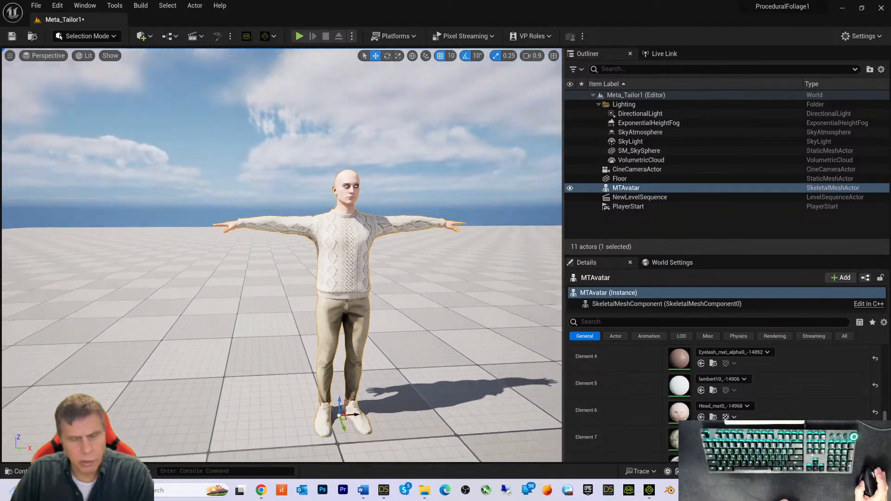
middle_click_drag(464, 257, 500, 267)
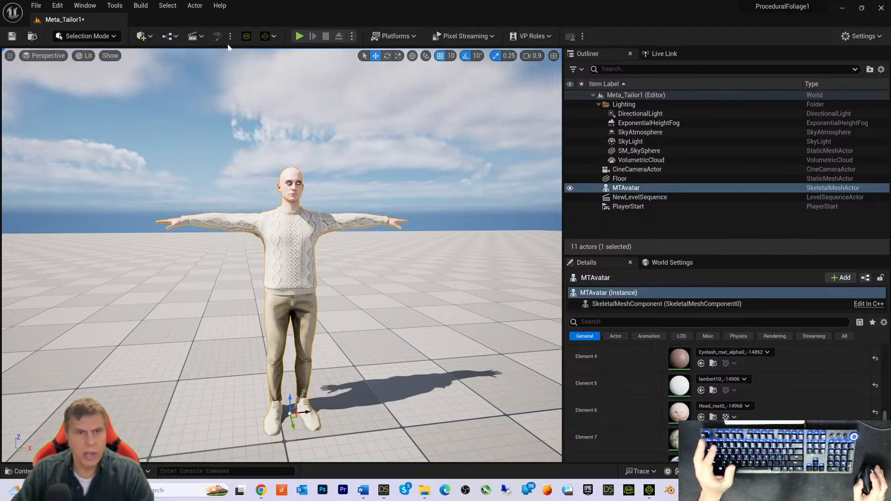
Step: Show the Live Link sources and view the full MTAvatar from slightly nearer and farther away
left_click(662, 54)
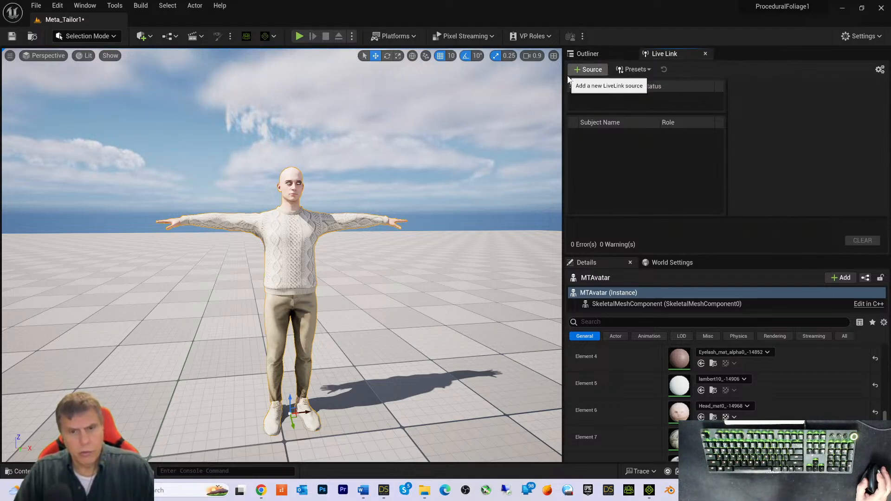
scroll(429, 227, "up", 5)
scroll(429, 225, "down", 5)
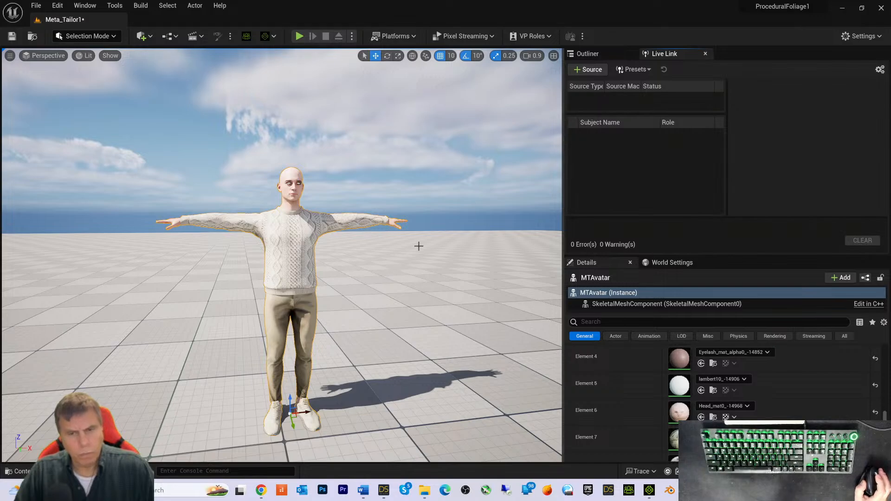
scroll(429, 225, "down", 2)
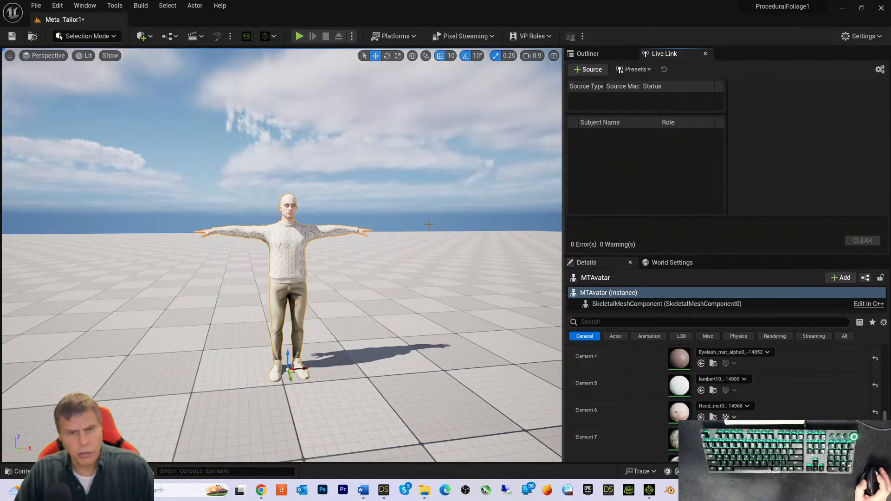
scroll(428, 225, "up", 2)
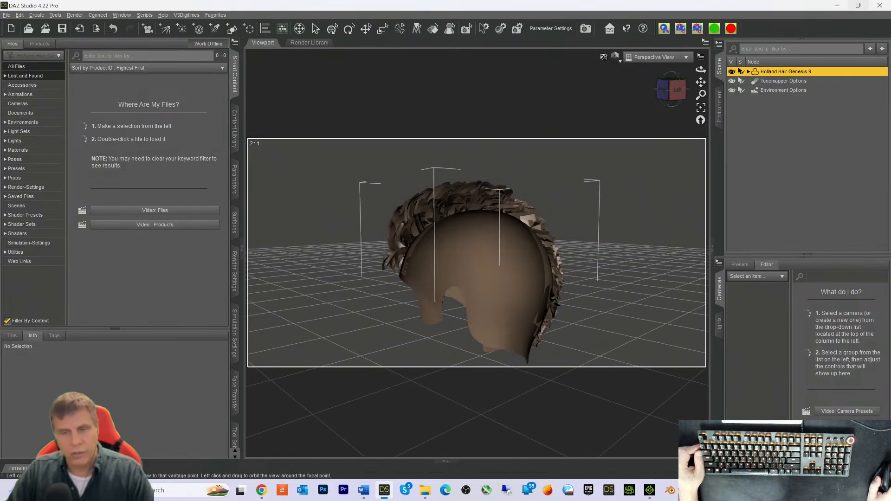
Step: Switch to DAZ Studio and orbit around the Holland Hair Genesis 9 to examine it from behind
left_click_drag(701, 69, 621, 70)
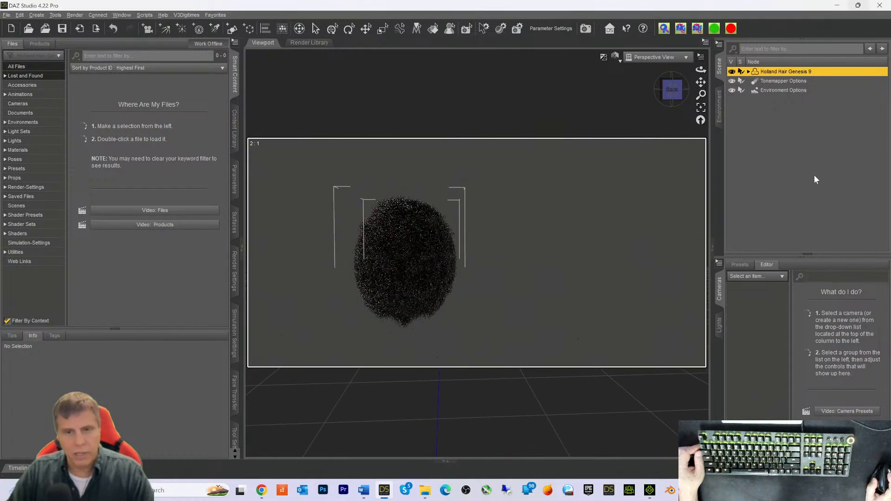